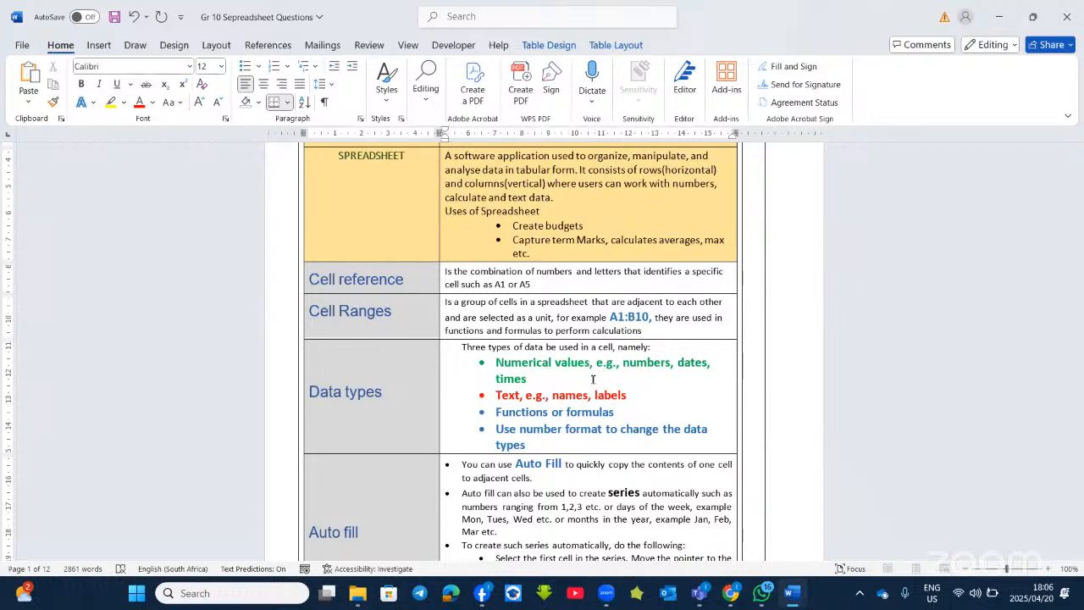
# Read through the notes on data types, auto fill, cell formatting, sheet tabs, headers and footers, and page layout
pyautogui.scroll(-2, 585, 394)
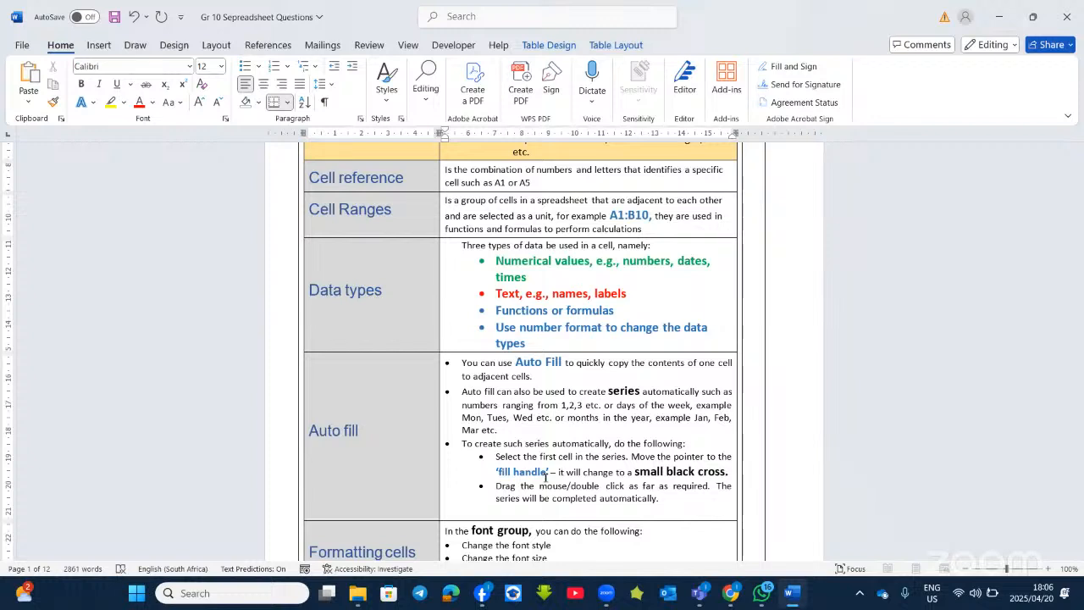
pyautogui.scroll(-5, 537, 409)
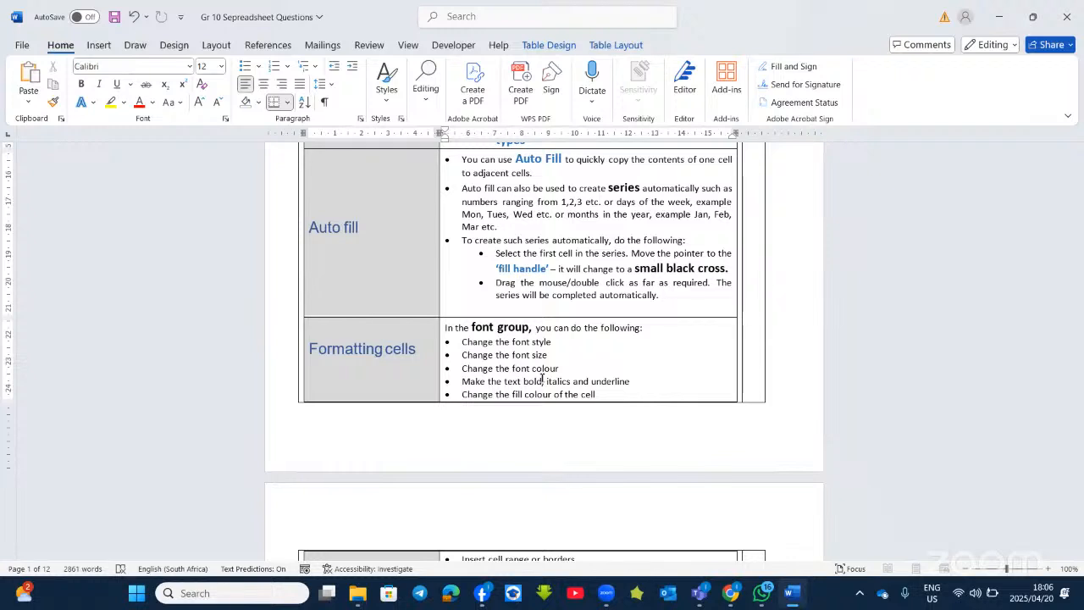
pyautogui.scroll(-2, 542, 377)
pyautogui.scroll(-3, 542, 374)
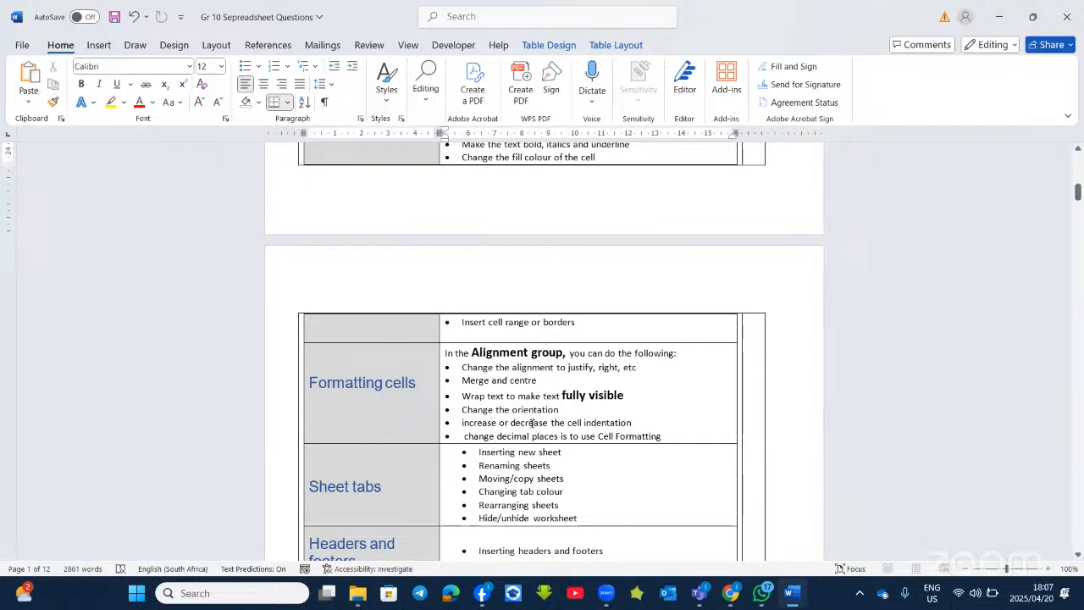
pyautogui.scroll(-1, 583, 437)
pyautogui.scroll(-2, 581, 437)
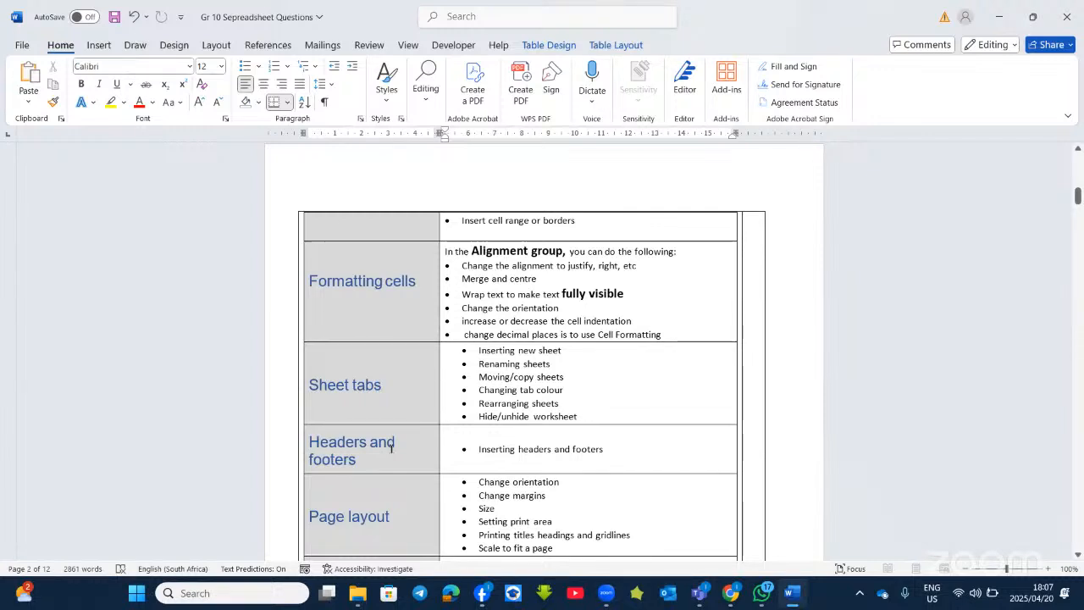
pyautogui.scroll(1, 393, 449)
pyautogui.scroll(-4, 398, 453)
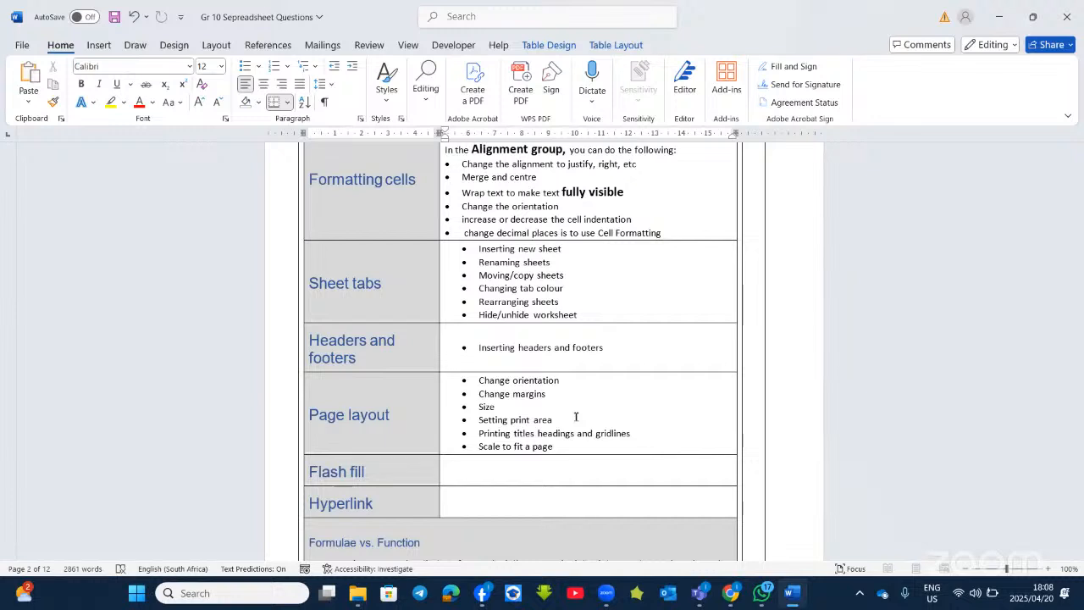
pyautogui.scroll(-1, 579, 415)
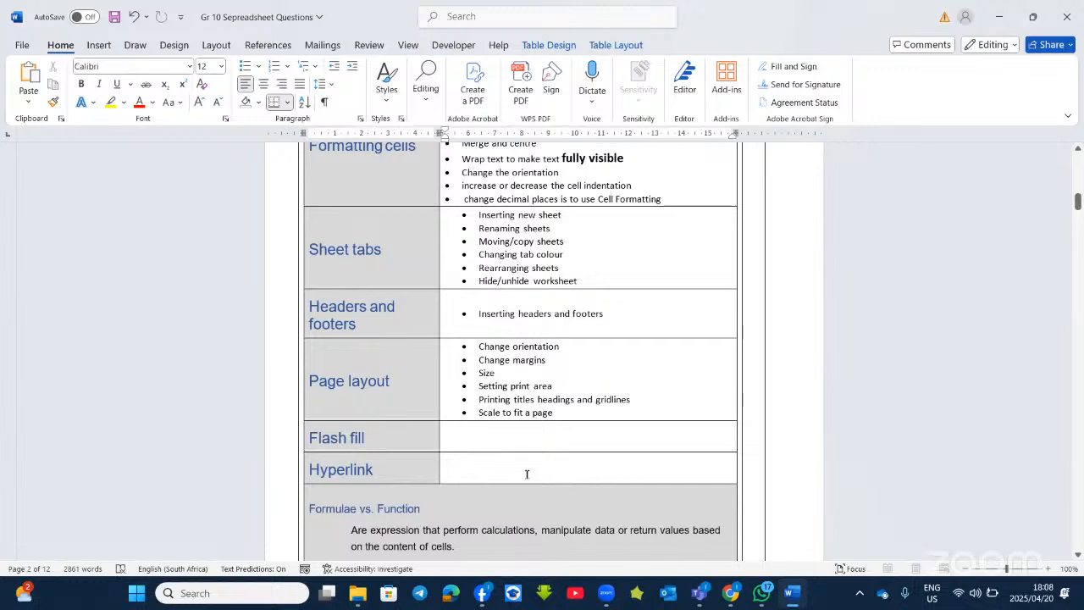
# Skim the formulae and function notes, from SUM and COUNT through RANDBETWEEN to COUNTIF
pyautogui.scroll(-10, 532, 481)
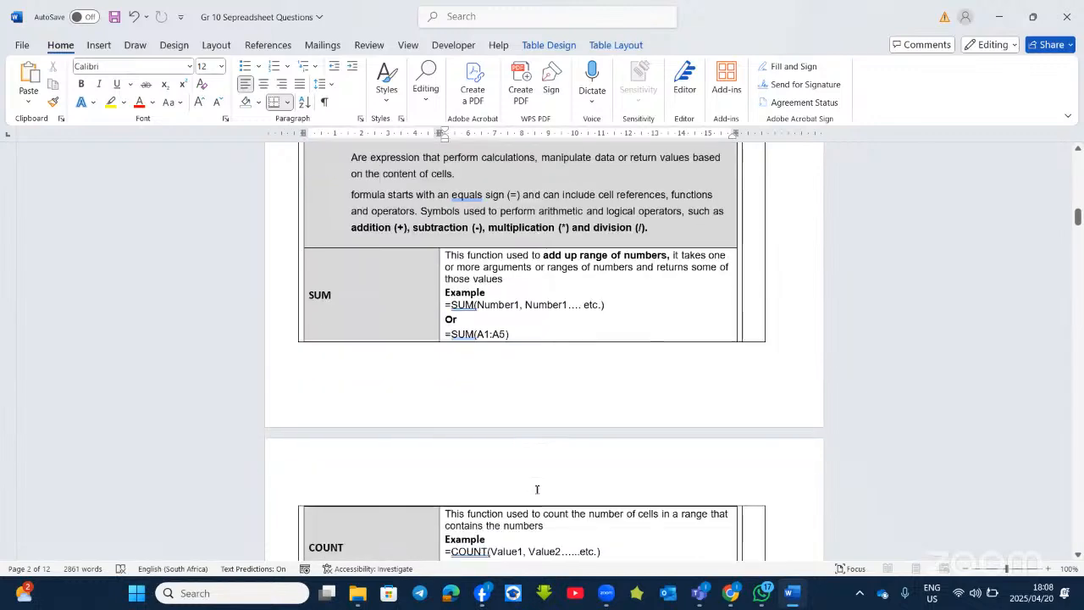
pyautogui.scroll(-9, 527, 486)
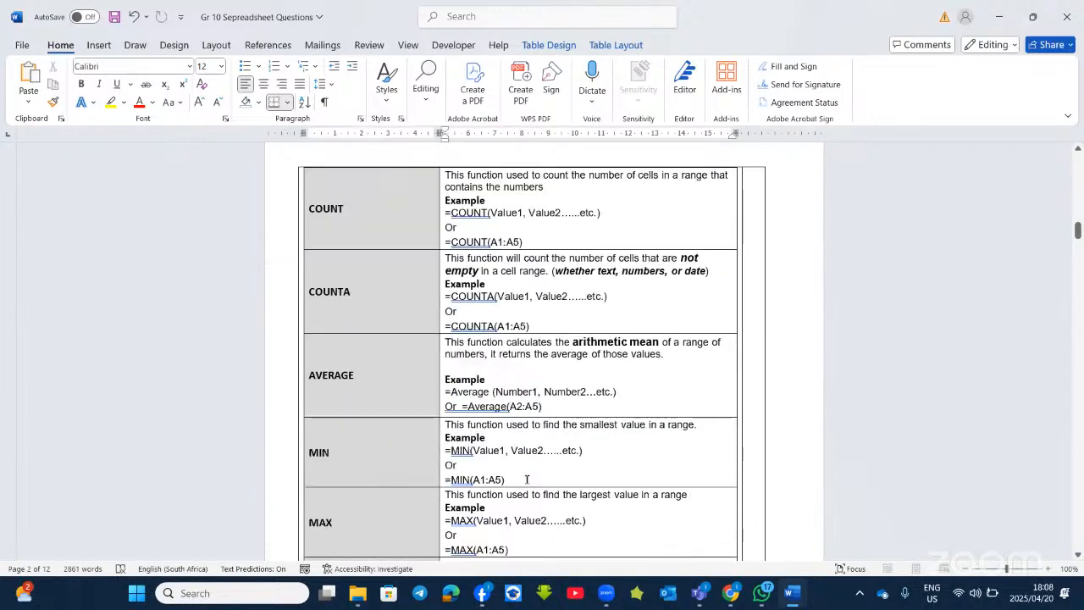
pyautogui.scroll(-8, 527, 480)
pyautogui.scroll(-5, 521, 481)
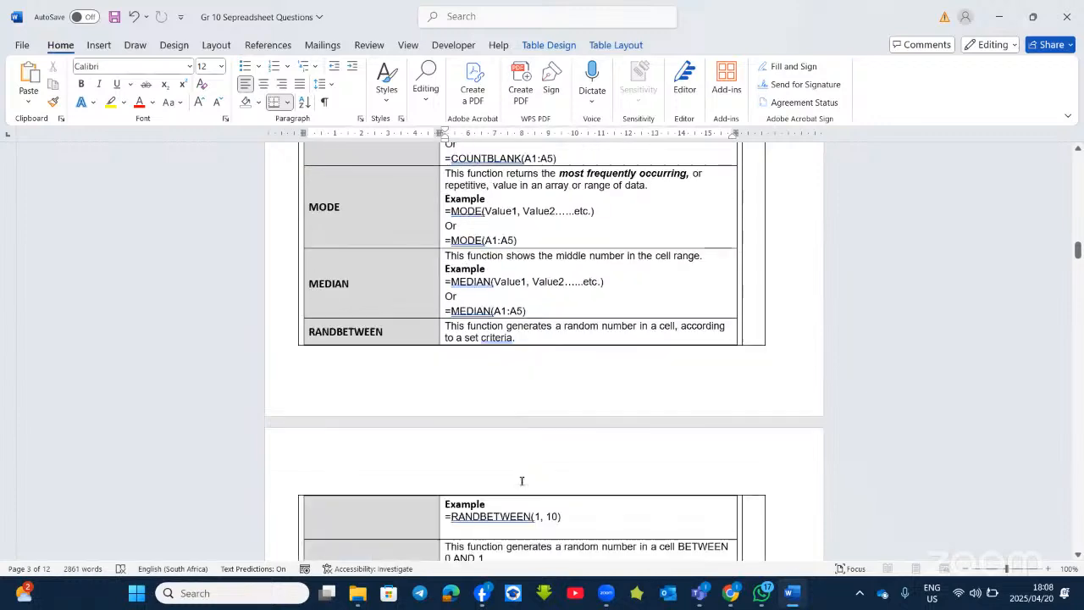
pyautogui.scroll(-2, 521, 481)
pyautogui.scroll(-4, 524, 480)
pyautogui.scroll(-5, 526, 479)
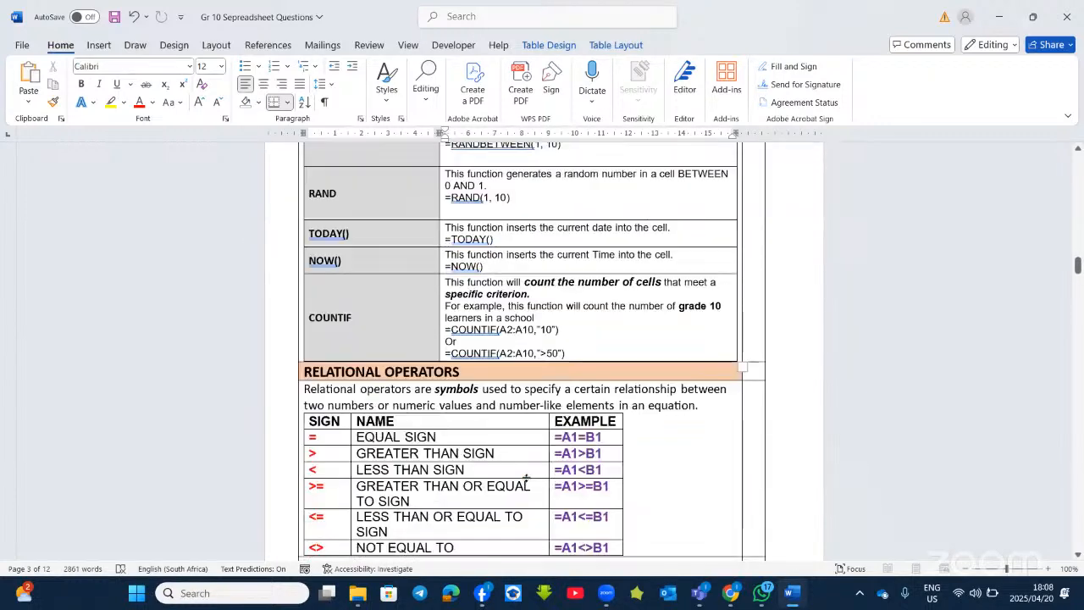
# Review the relational operators, sorting, filtering and freeze pane notes, and look over the Datatypes.xlsx question
pyautogui.scroll(-4, 525, 478)
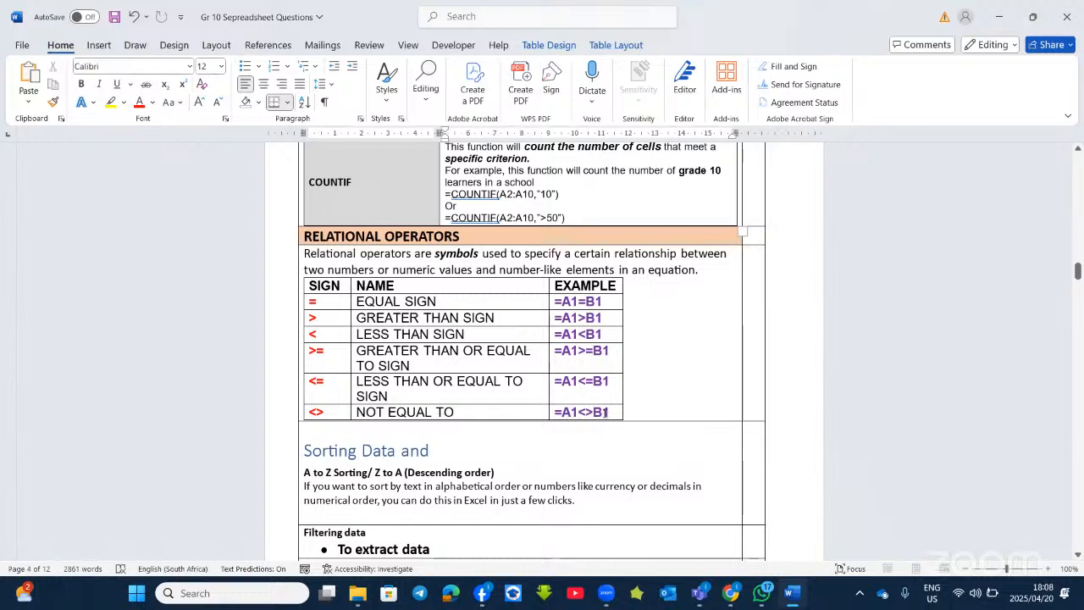
pyautogui.scroll(-2, 442, 430)
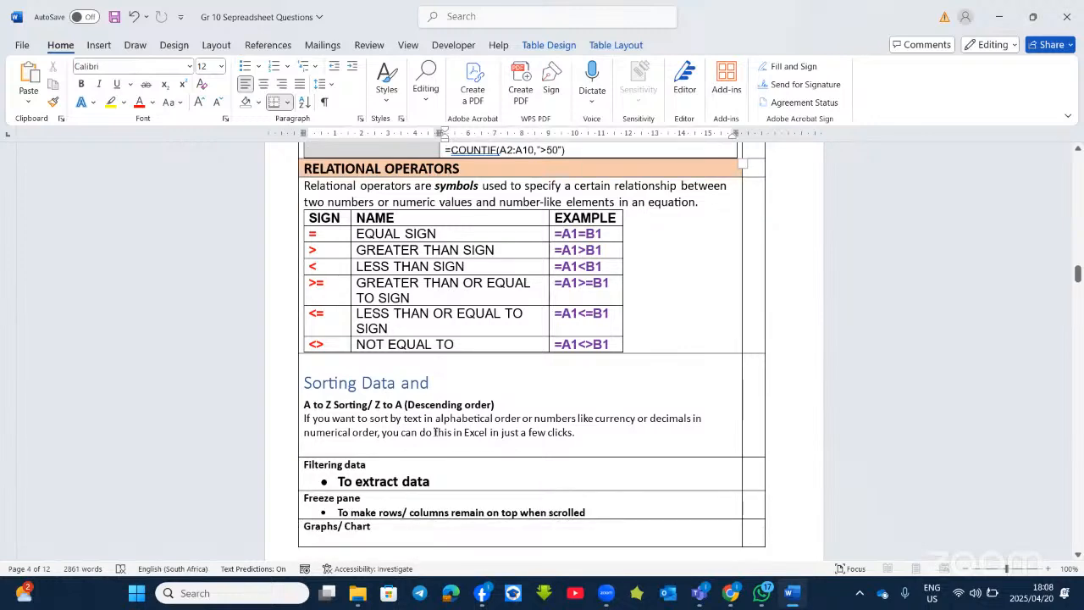
pyautogui.scroll(-1, 434, 432)
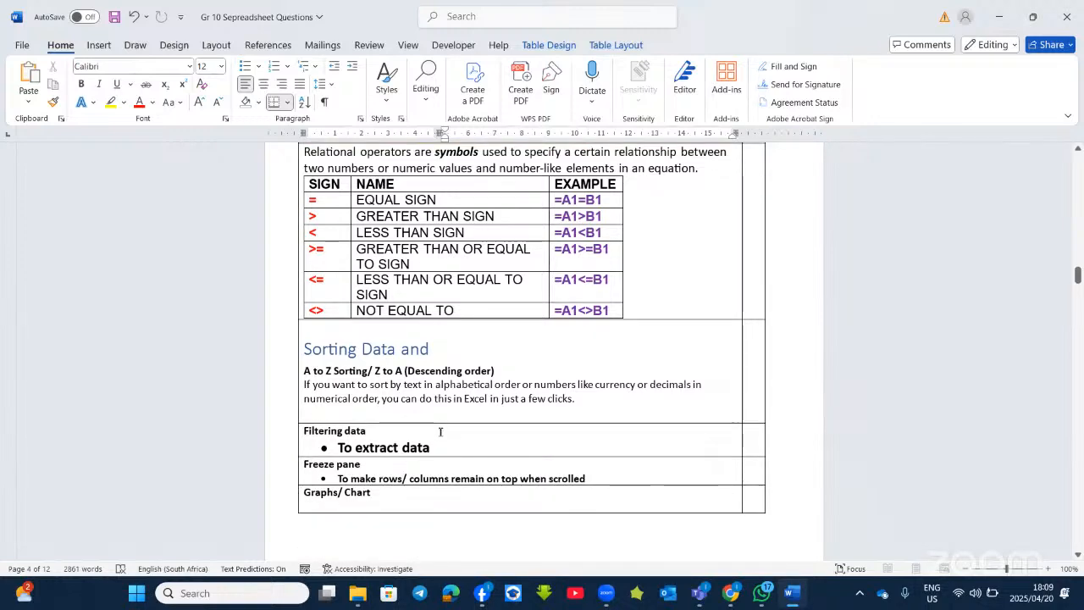
pyautogui.scroll(-12, 438, 432)
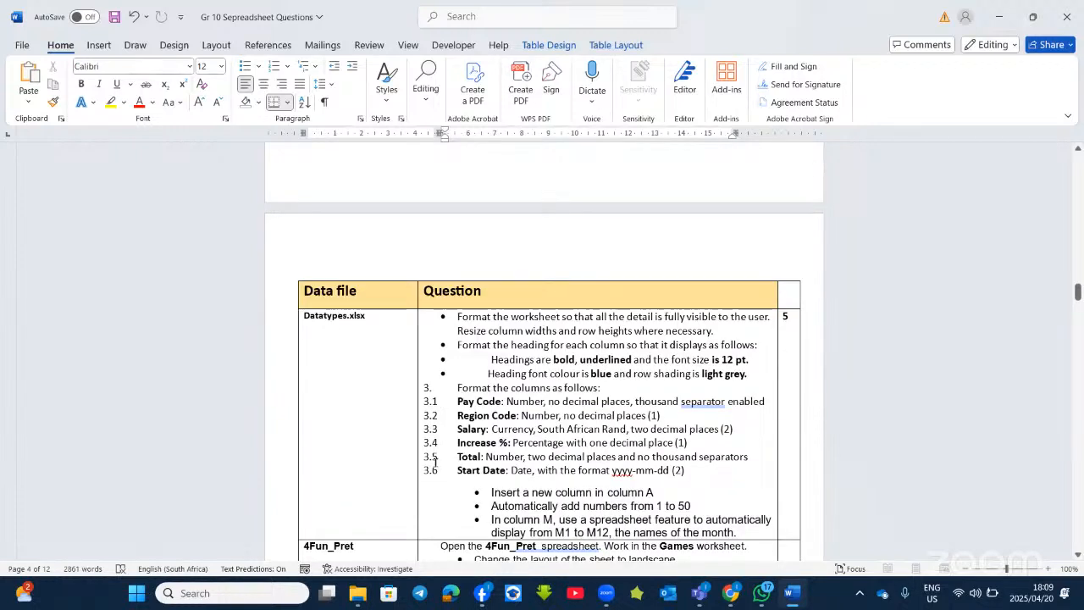
pyautogui.scroll(5, 435, 461)
pyautogui.scroll(1, 429, 460)
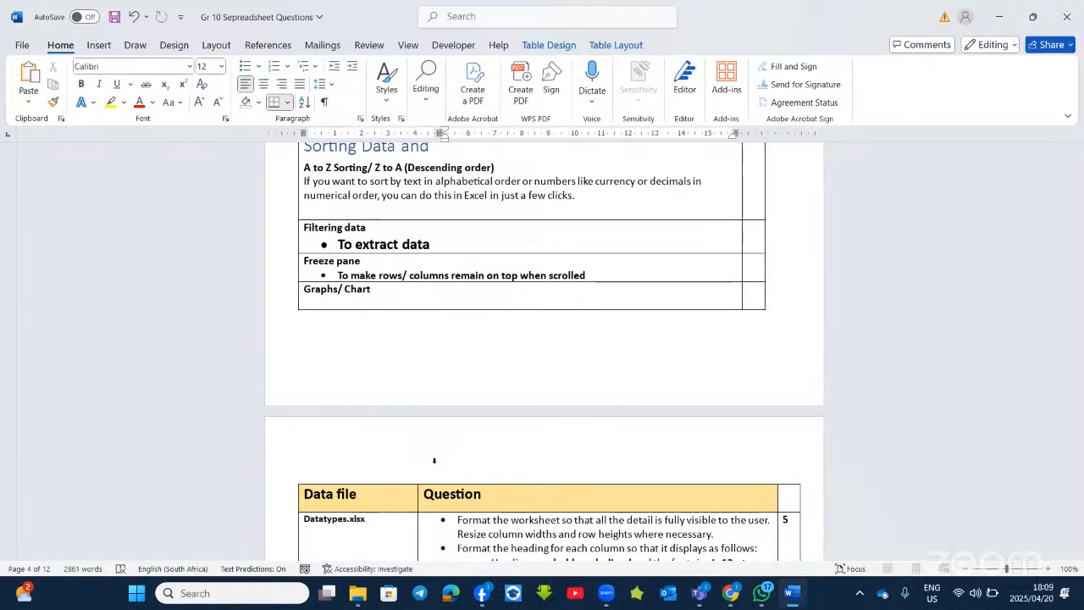
pyautogui.scroll(-3, 458, 447)
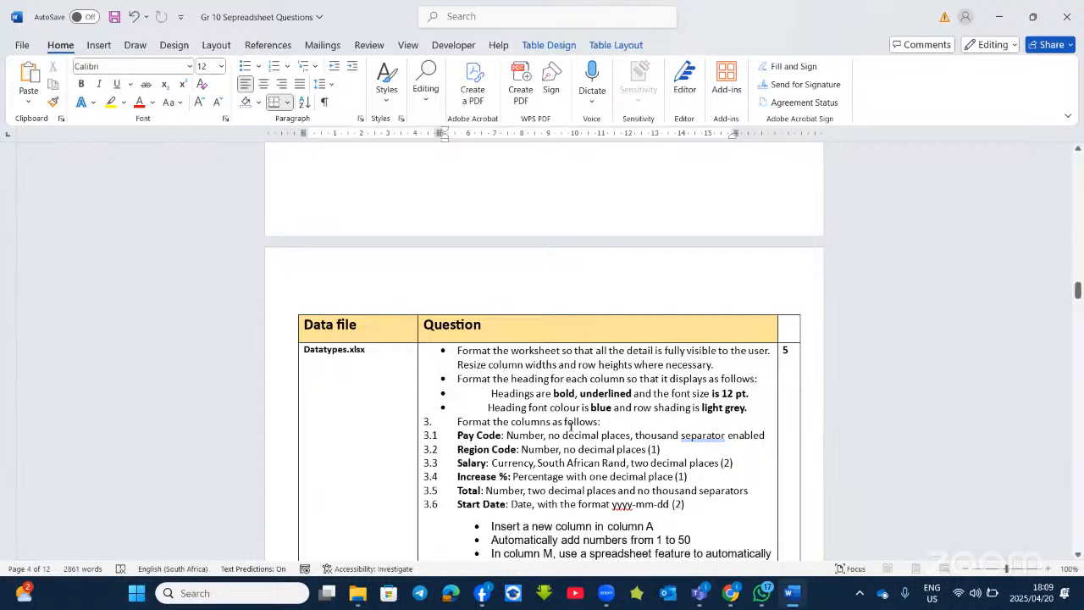
# Switch to Excel by searching for it, maximize its window and create a blank workbook
pyautogui.click(140, 592)
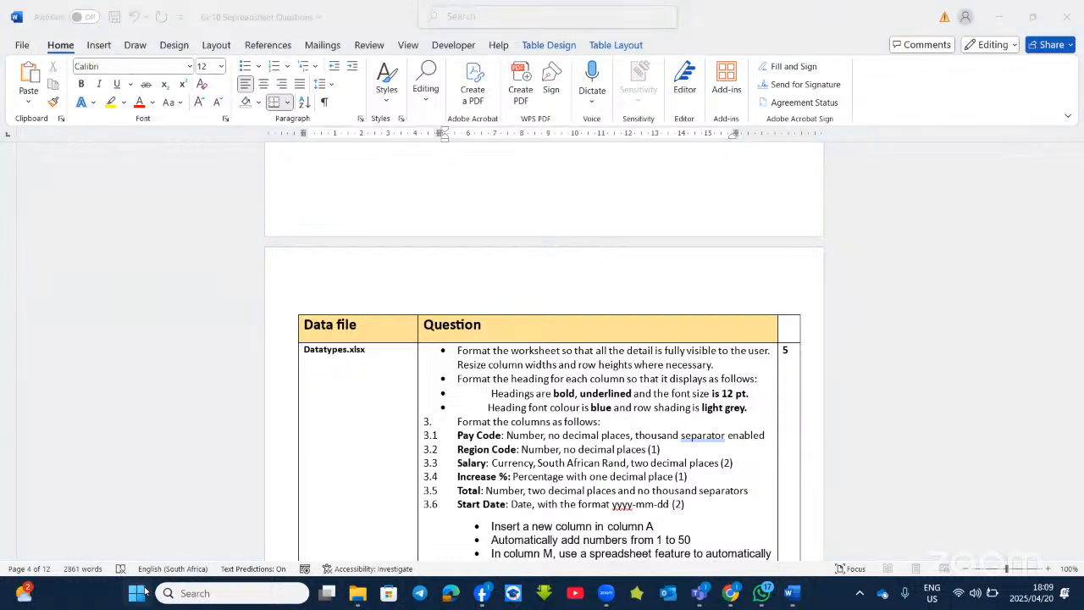
pyautogui.write('e')
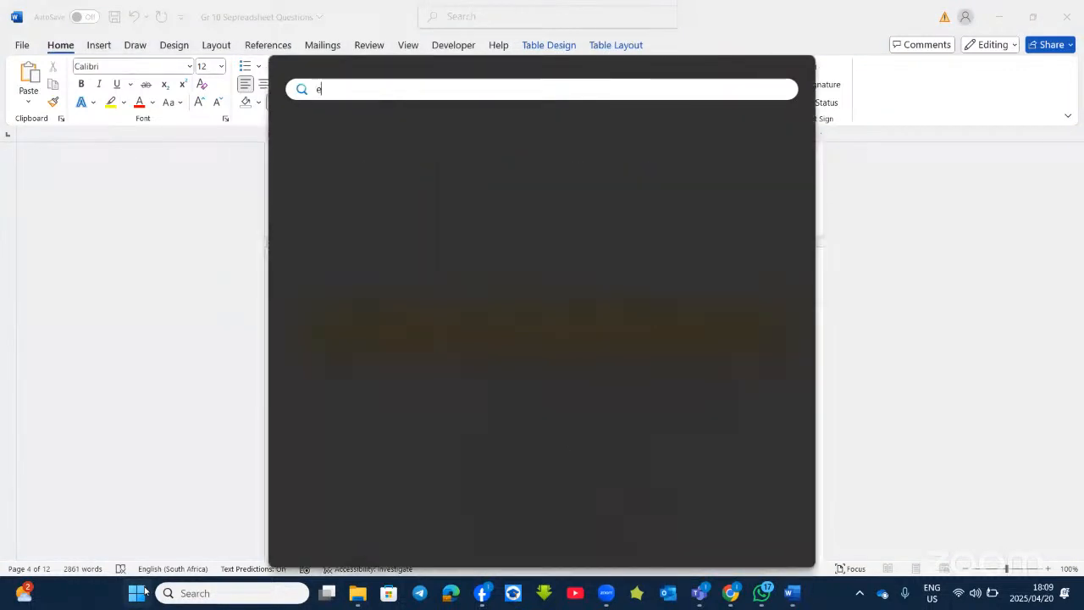
pyautogui.write('xcel')
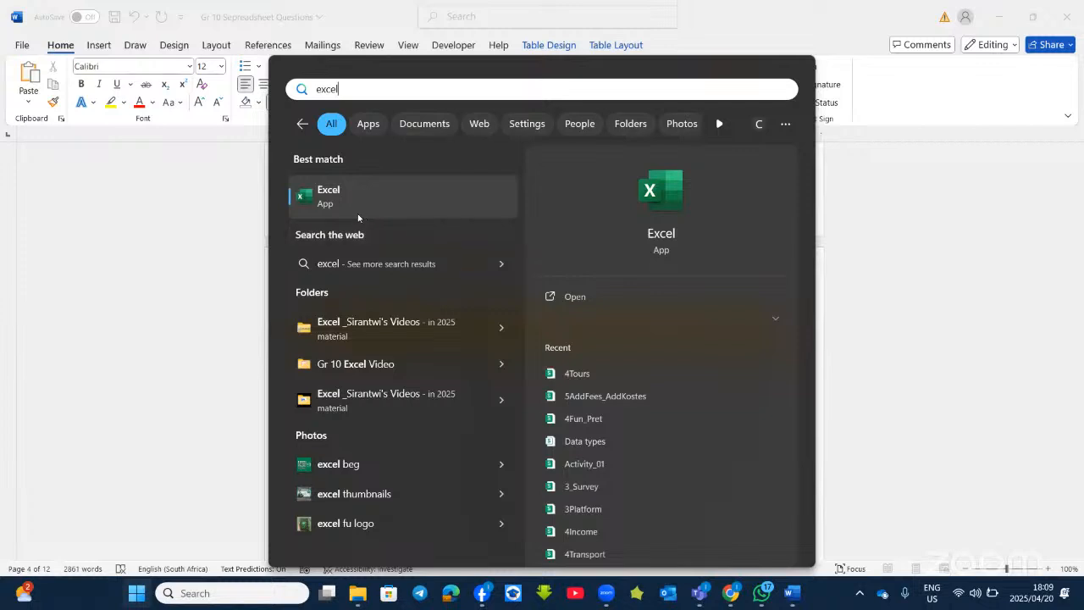
pyautogui.click(392, 200)
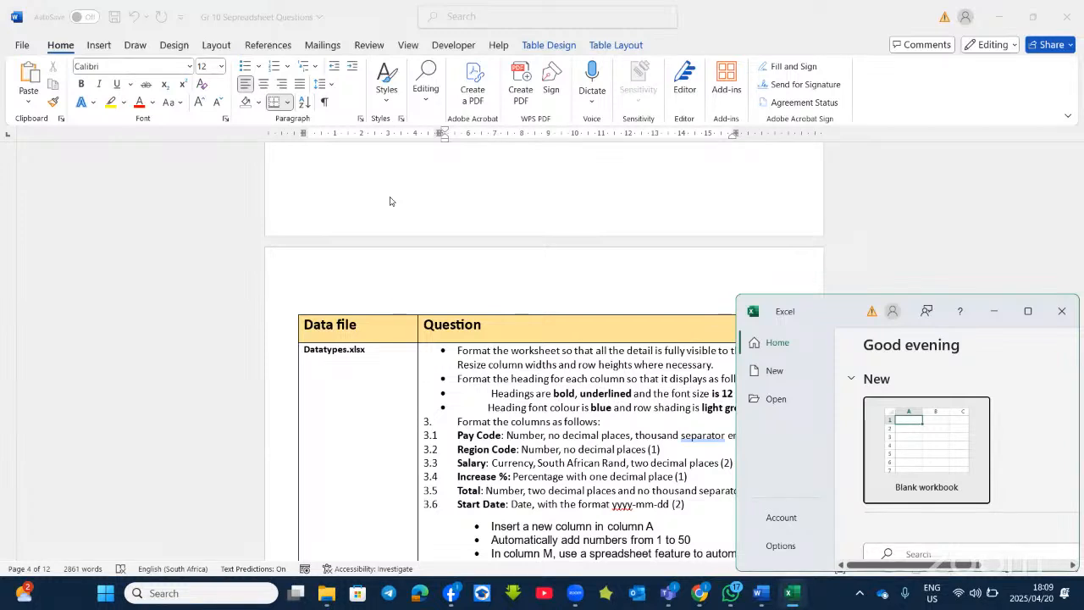
pyautogui.click(1029, 315)
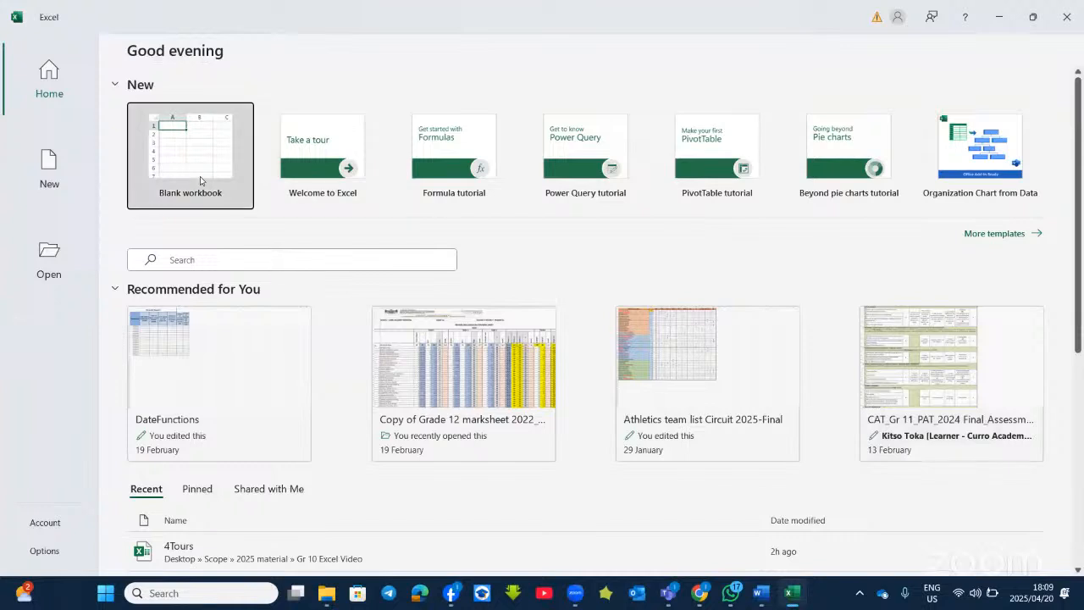
pyautogui.click(200, 174)
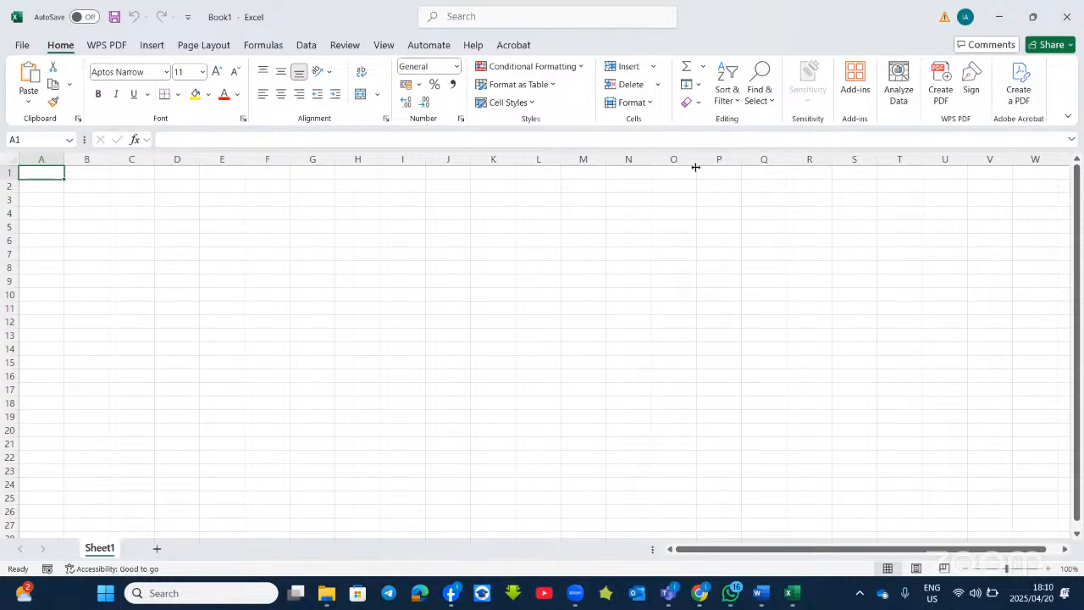
# Look over the file management commands and the new workbook's Info page, and return to the empty worksheet
pyautogui.click(22, 46)
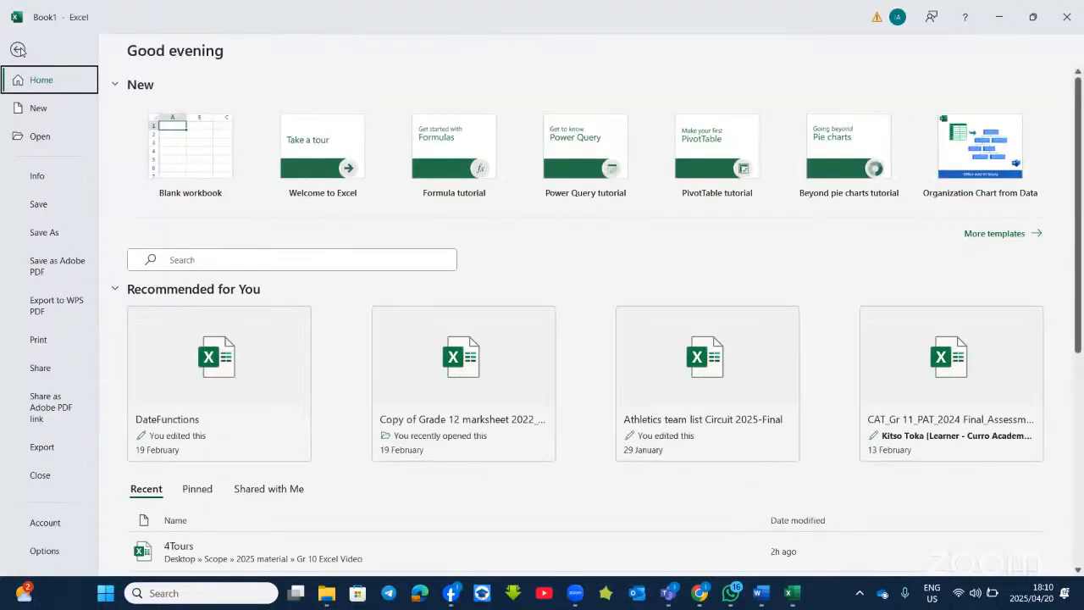
pyautogui.click(18, 49)
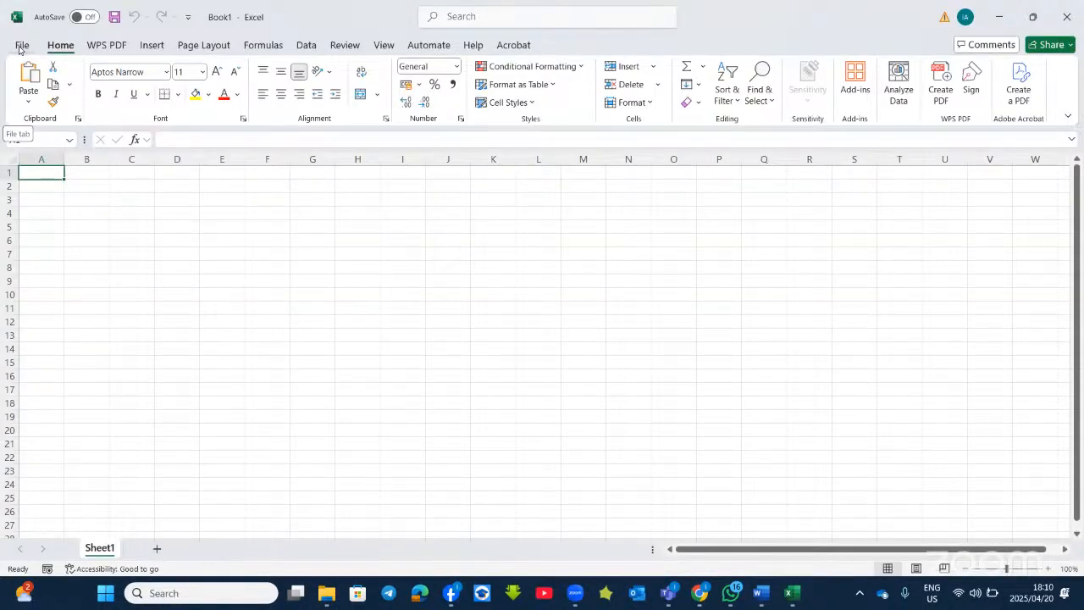
pyautogui.click(20, 47)
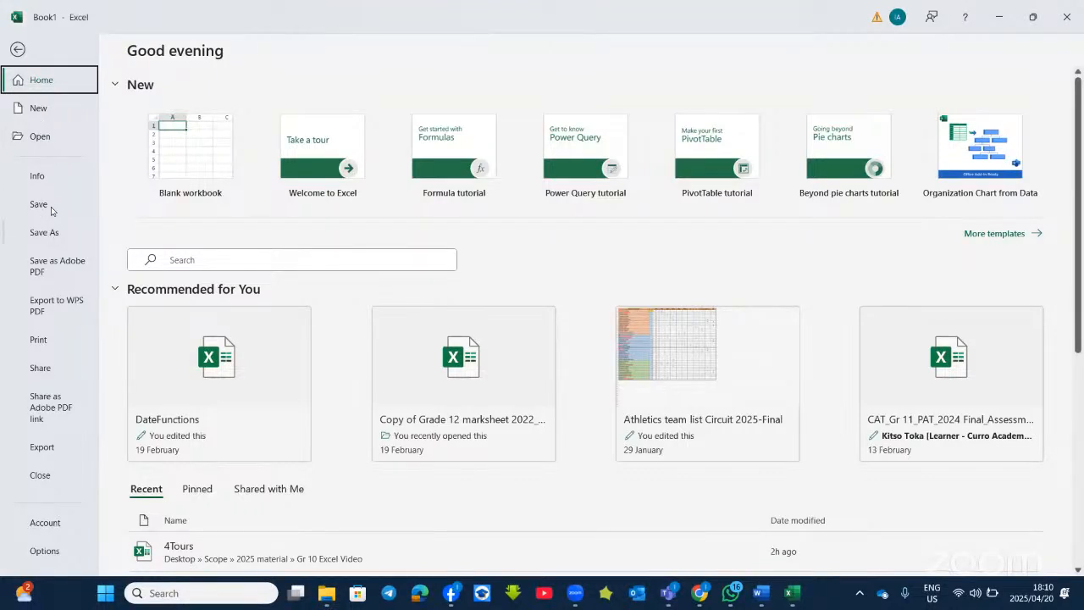
pyautogui.click(45, 178)
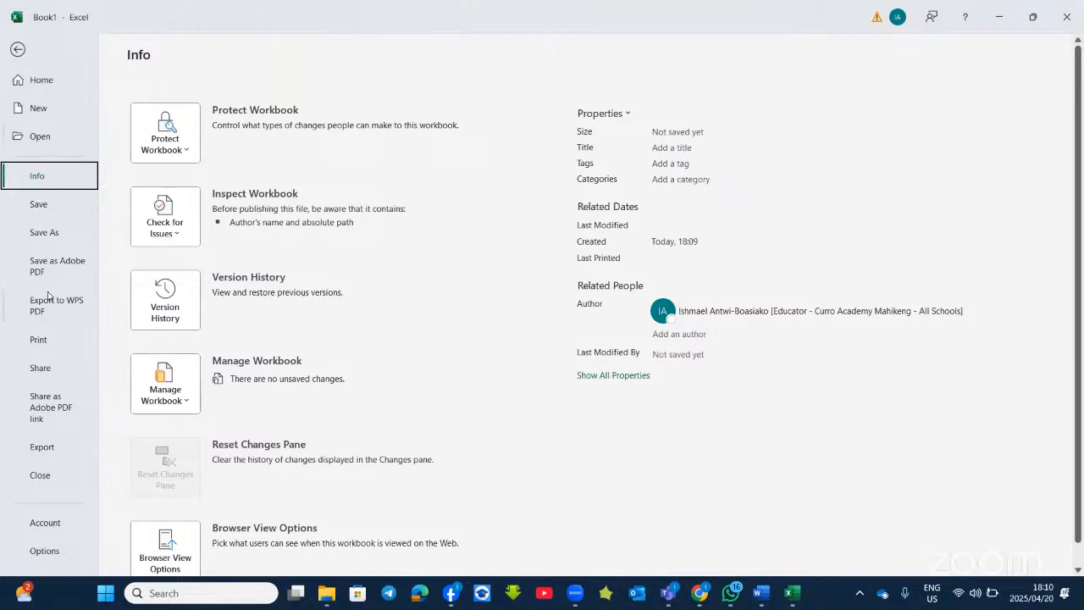
pyautogui.click(17, 50)
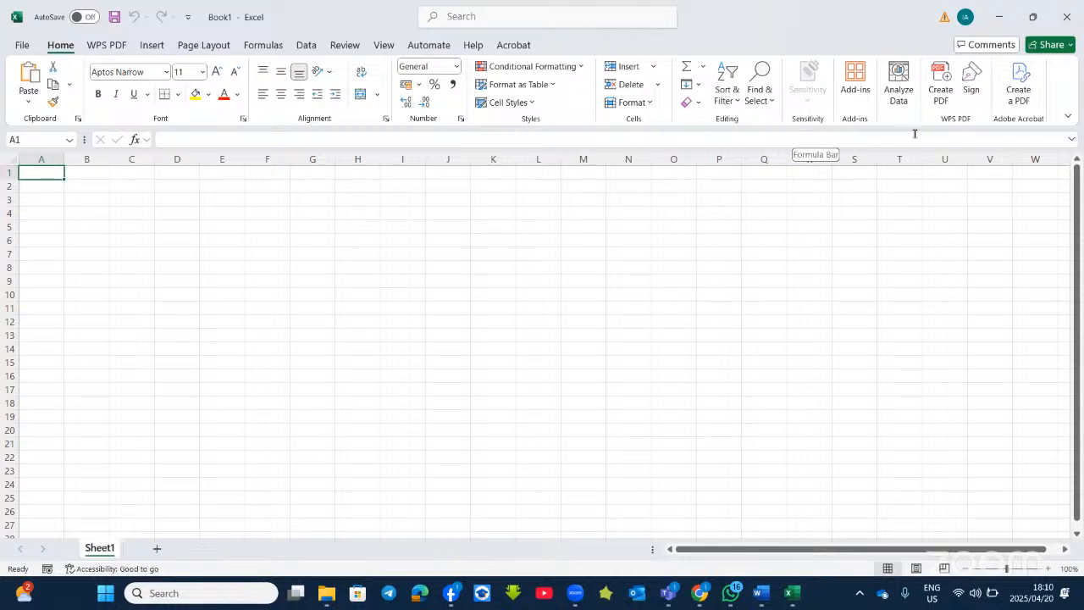
# Examine the available commands for inserting, page layout, formulas, data, reviewing and viewing
pyautogui.click(156, 48)
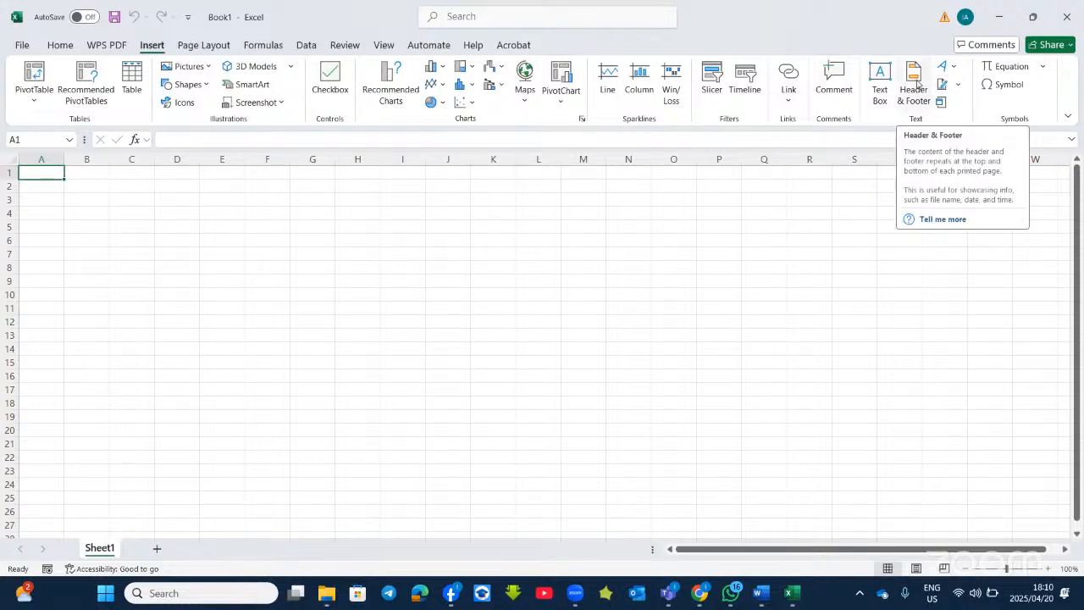
pyautogui.click(206, 47)
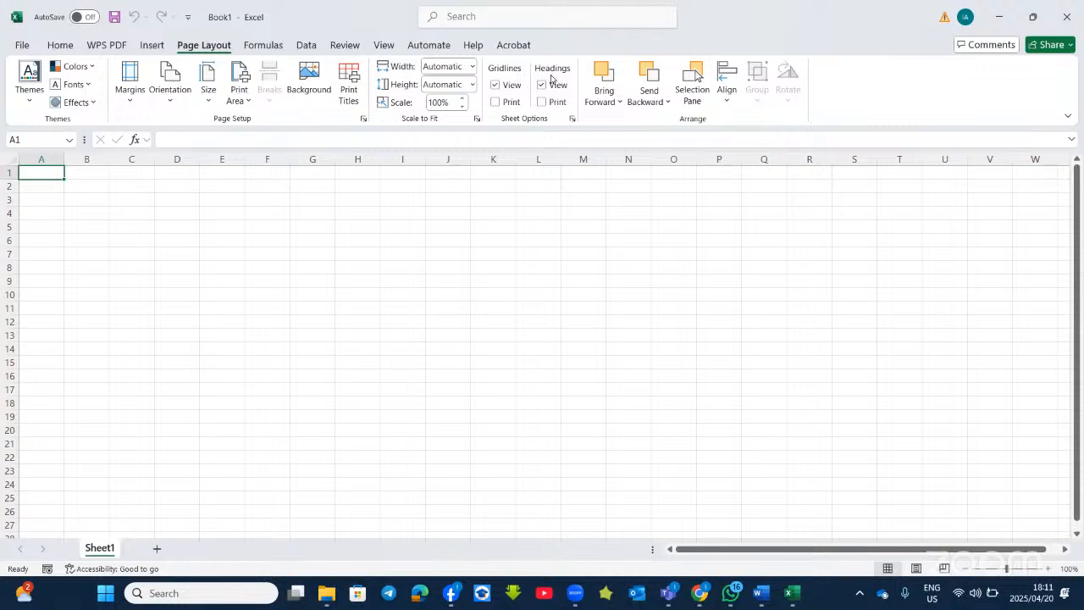
pyautogui.click(265, 48)
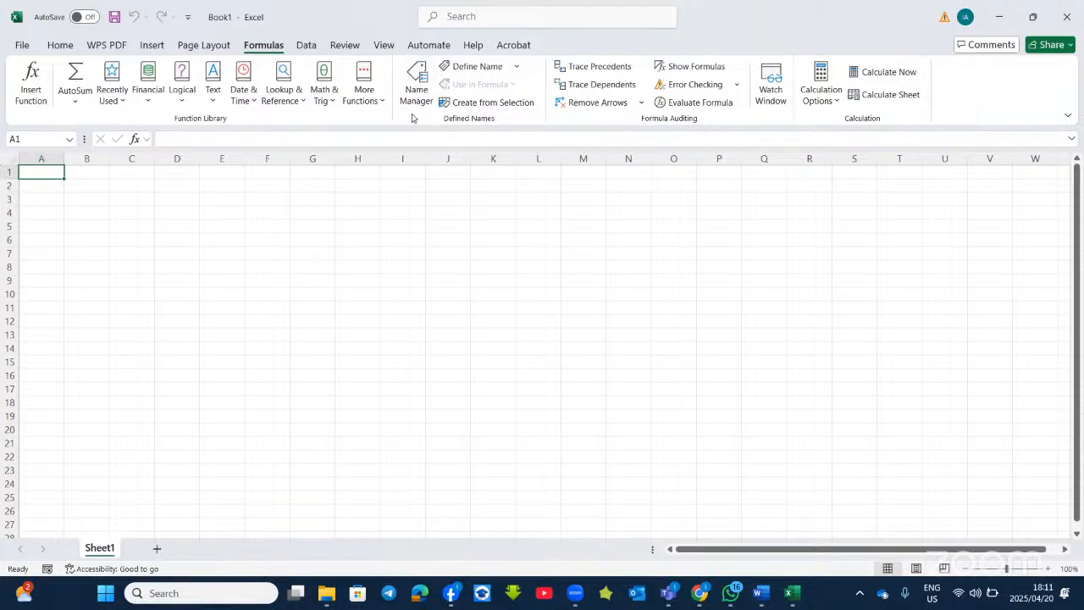
pyautogui.click(306, 46)
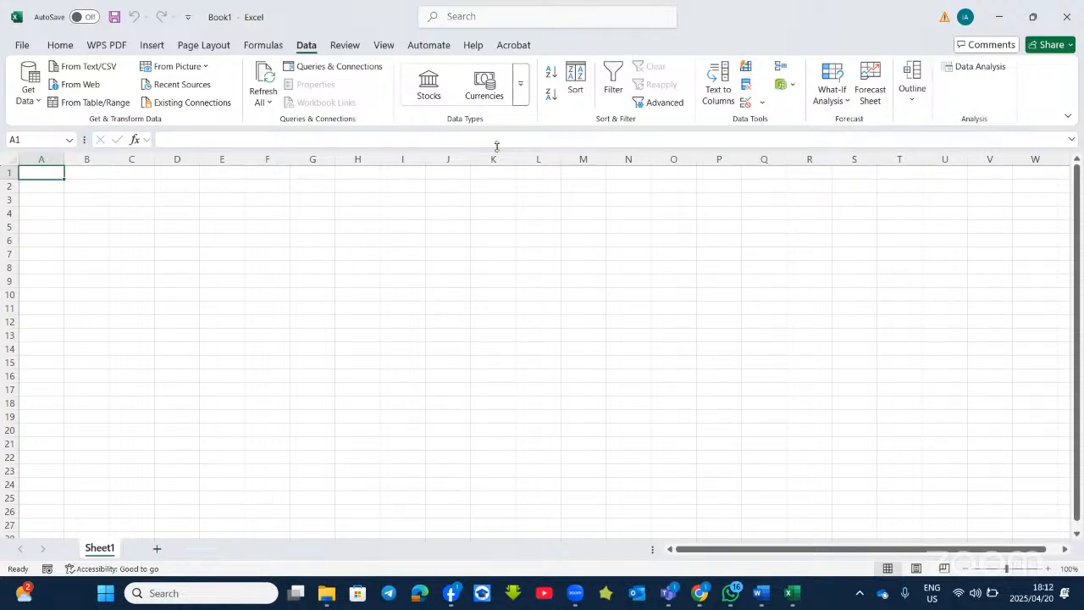
pyautogui.click(346, 51)
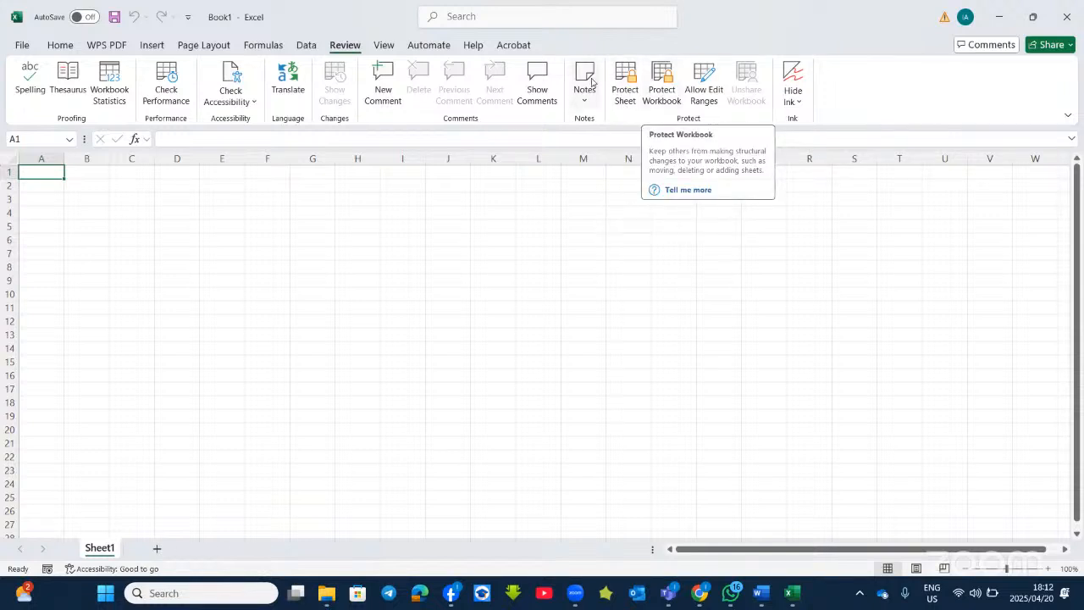
pyautogui.click(386, 45)
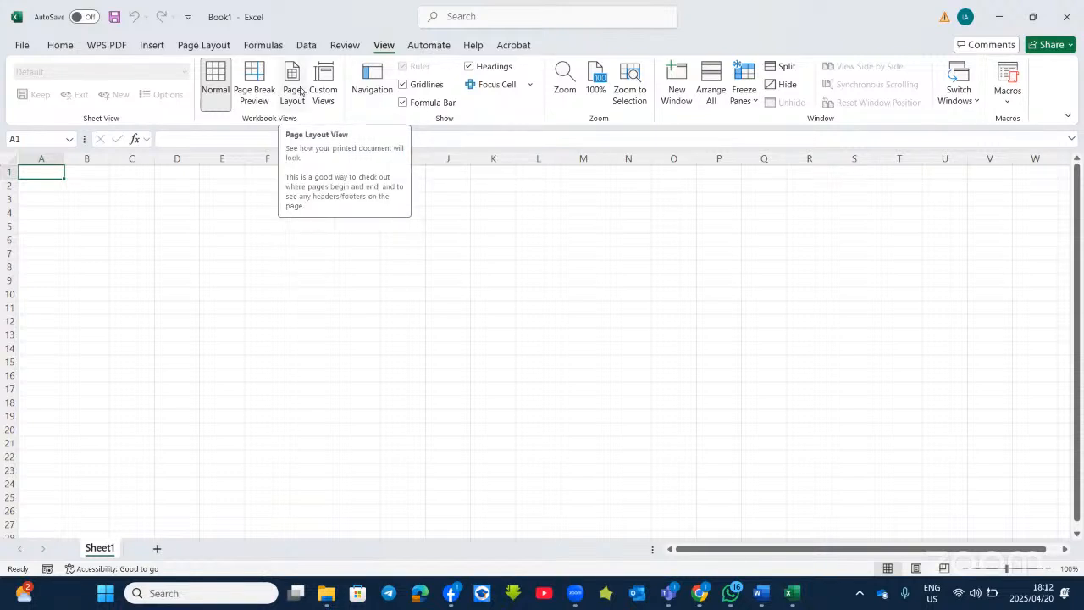
# Highlight columns A, B and C one after another to show how the worksheet's columns are labelled
pyautogui.click(85, 266)
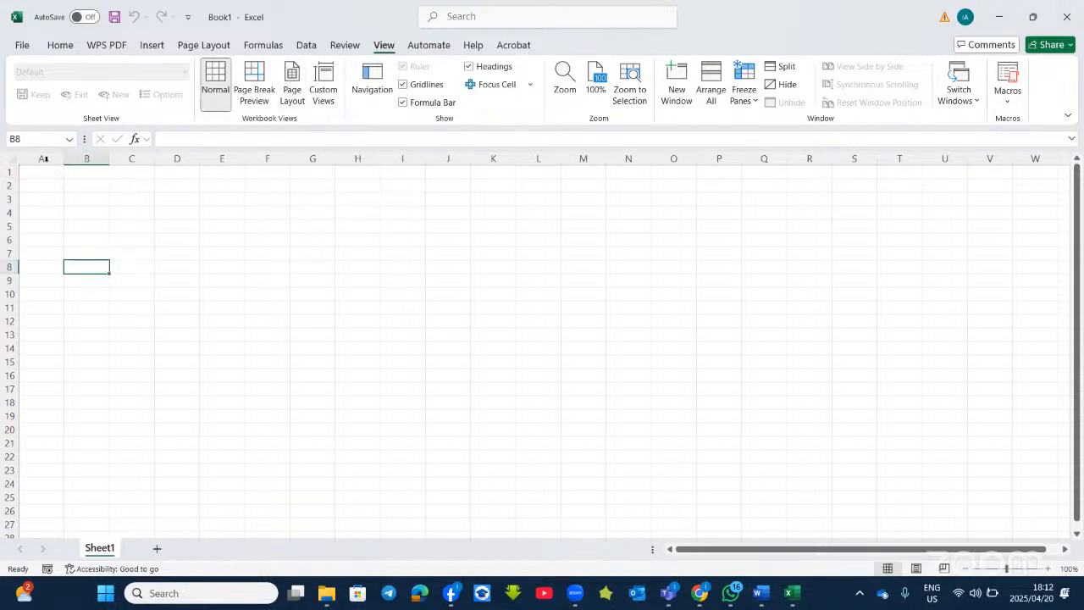
pyautogui.click(51, 158)
pyautogui.click(89, 158)
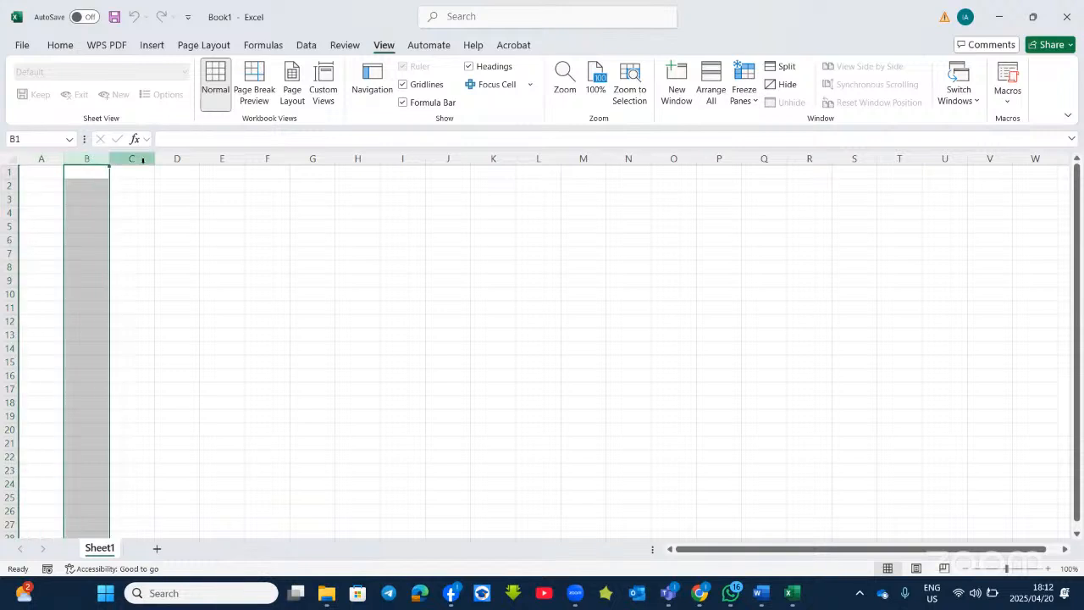
pyautogui.click(142, 158)
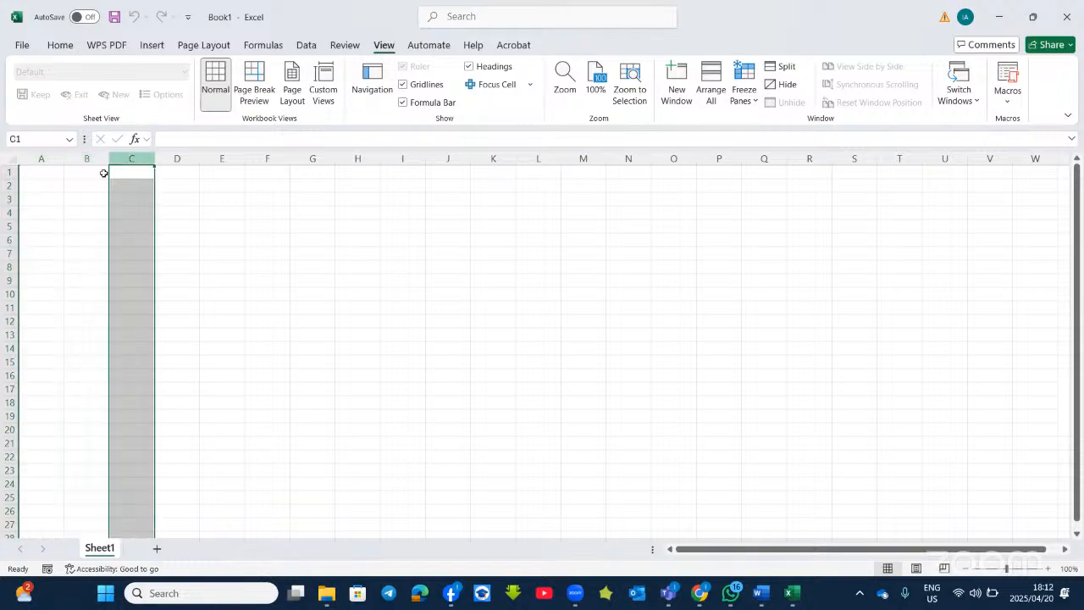
pyautogui.click(41, 158)
pyautogui.click(99, 157)
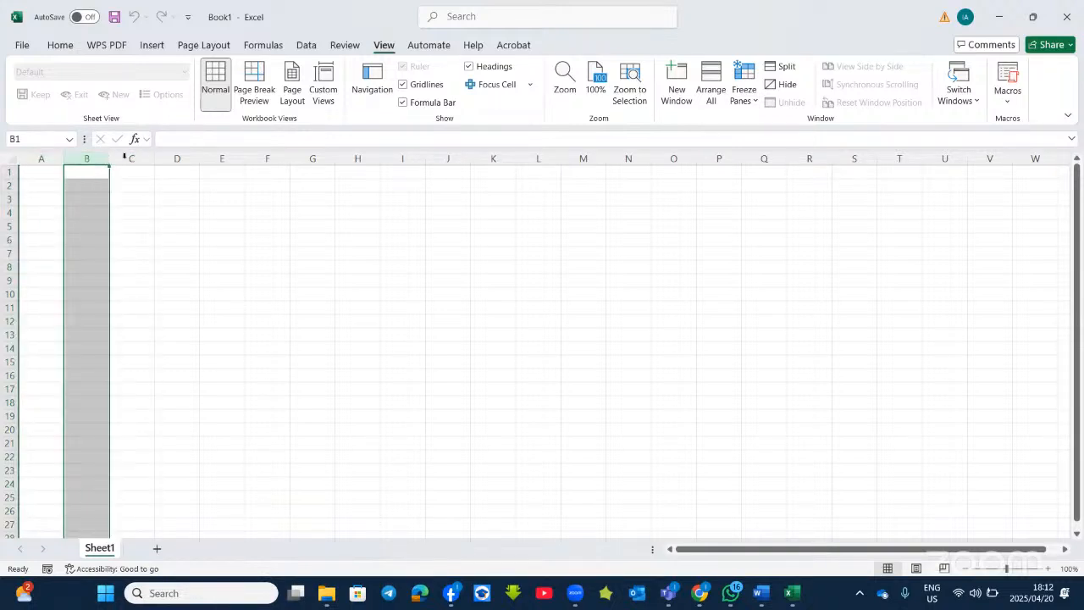
pyautogui.click(132, 155)
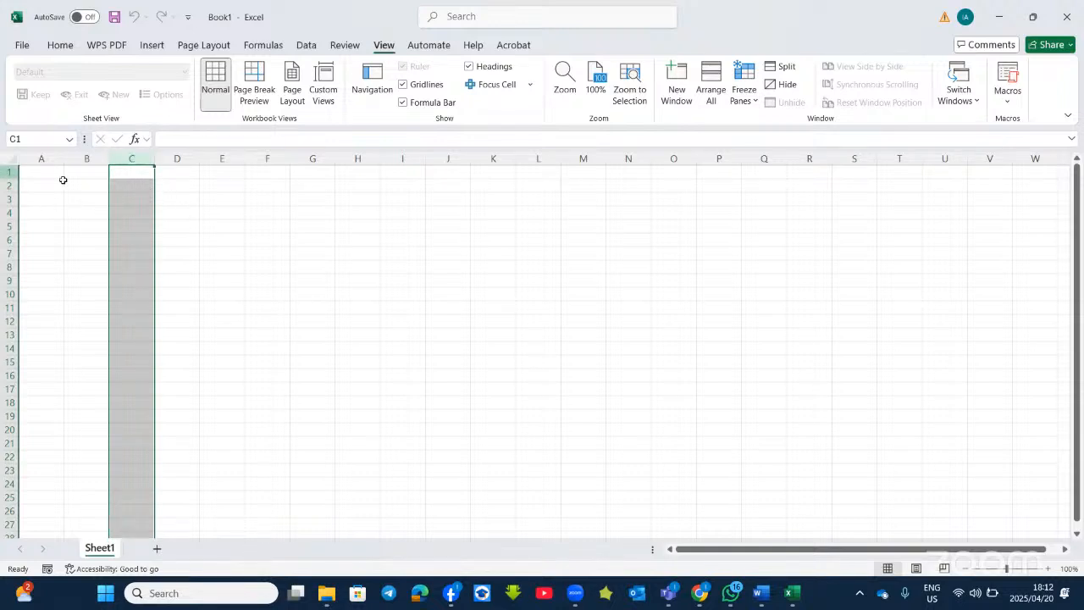
# Highlight rows 1, 2 and 3 in turn, and select cell A1 to show a cell reference
pyautogui.click(4, 171)
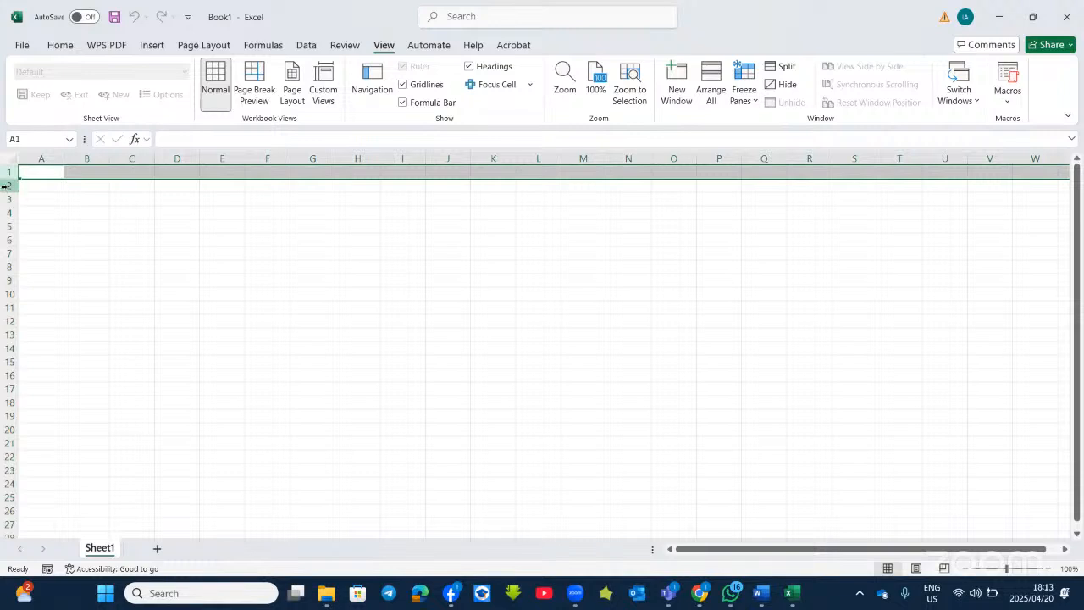
pyautogui.click(5, 183)
pyautogui.click(4, 171)
pyautogui.click(8, 183)
pyautogui.click(8, 198)
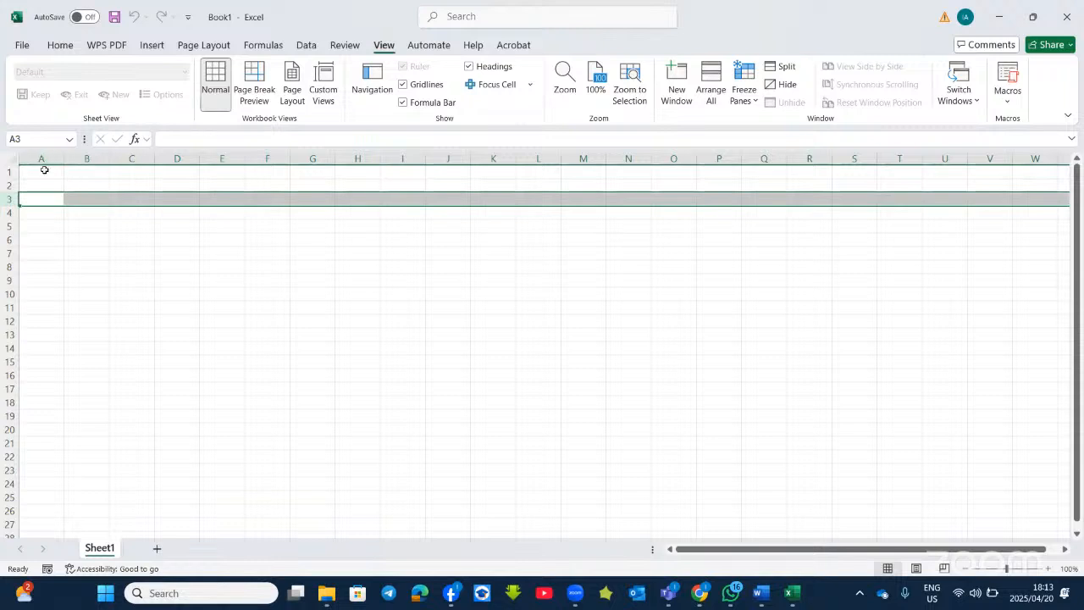
pyautogui.click(47, 174)
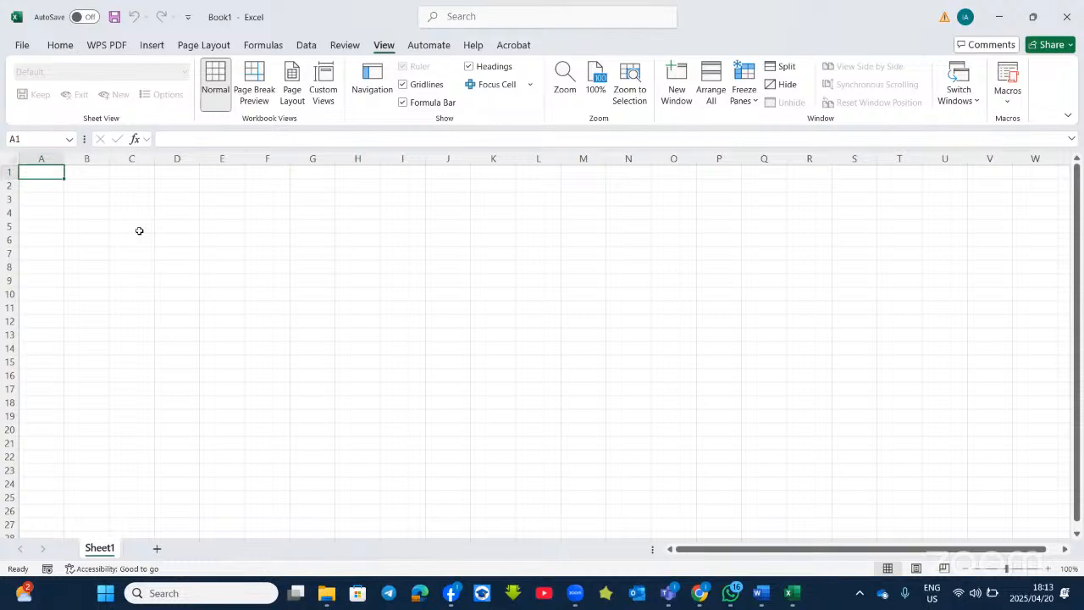
# Enter the text "Name" in cell A1 and reselect the cell
pyautogui.click(43, 255)
pyautogui.click(50, 170)
pyautogui.write('Name')
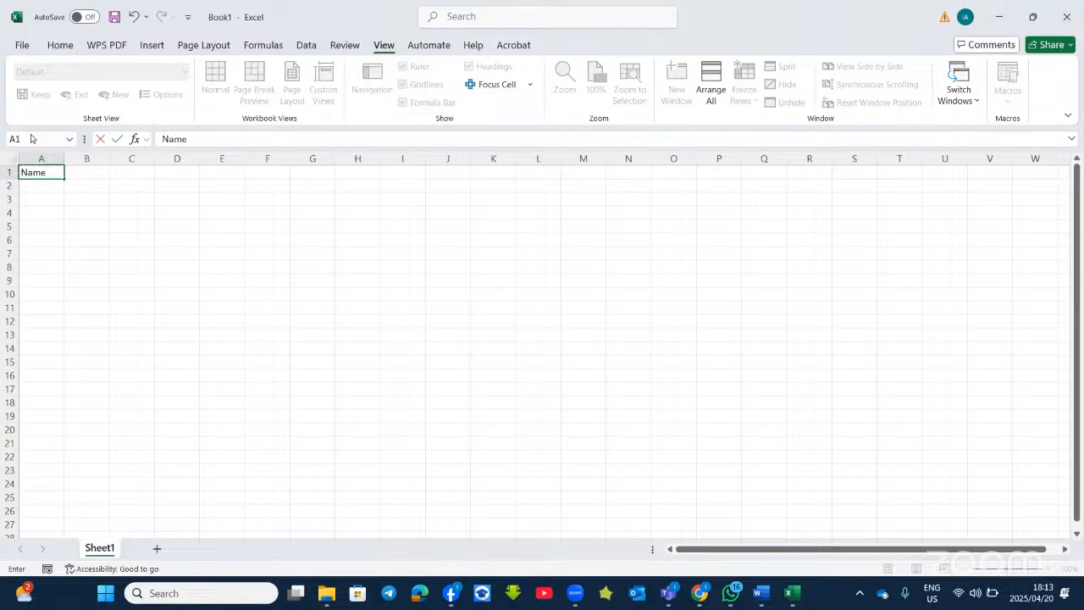
pyautogui.click(41, 186)
pyautogui.click(46, 172)
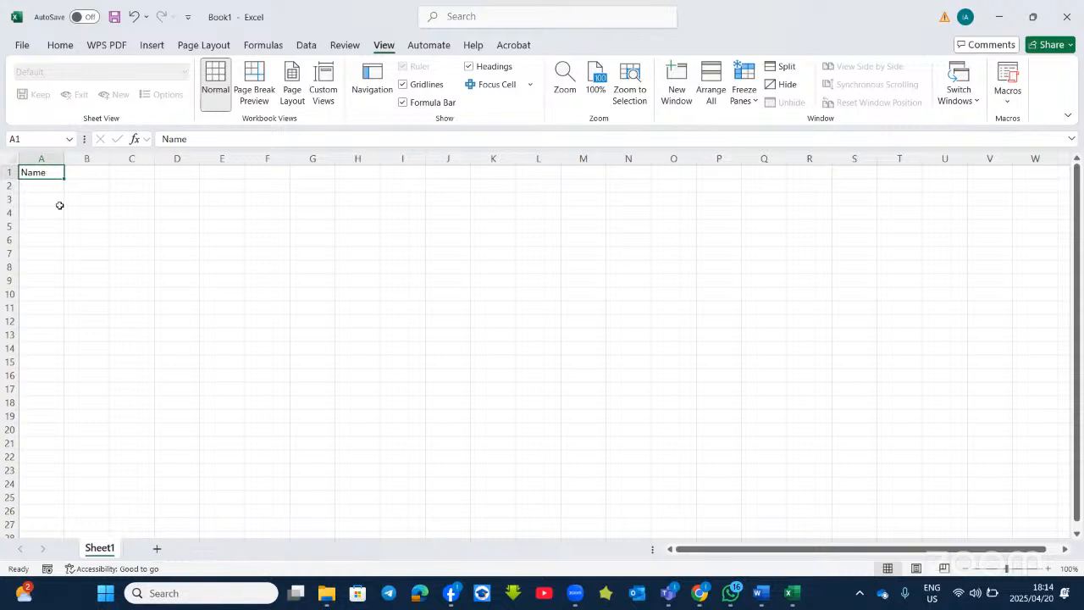
# Replace the content of cell A1 with the title "GRADE 10 MARKS"
pyautogui.click(61, 42)
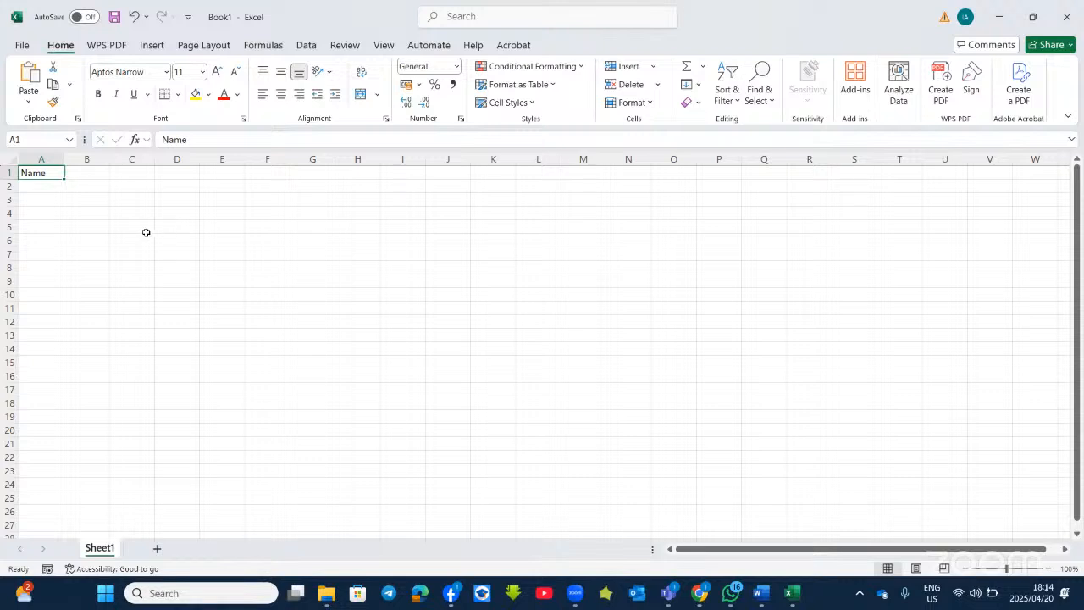
pyautogui.click(144, 232)
pyautogui.click(48, 172)
pyautogui.write('GR')
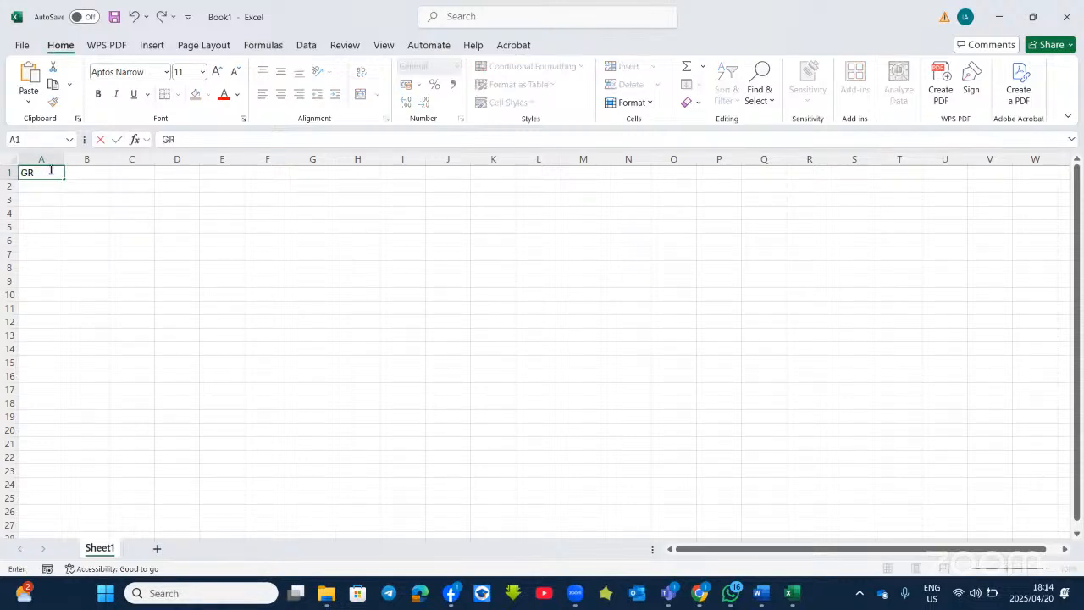
pyautogui.write('ADE 10 MARK')
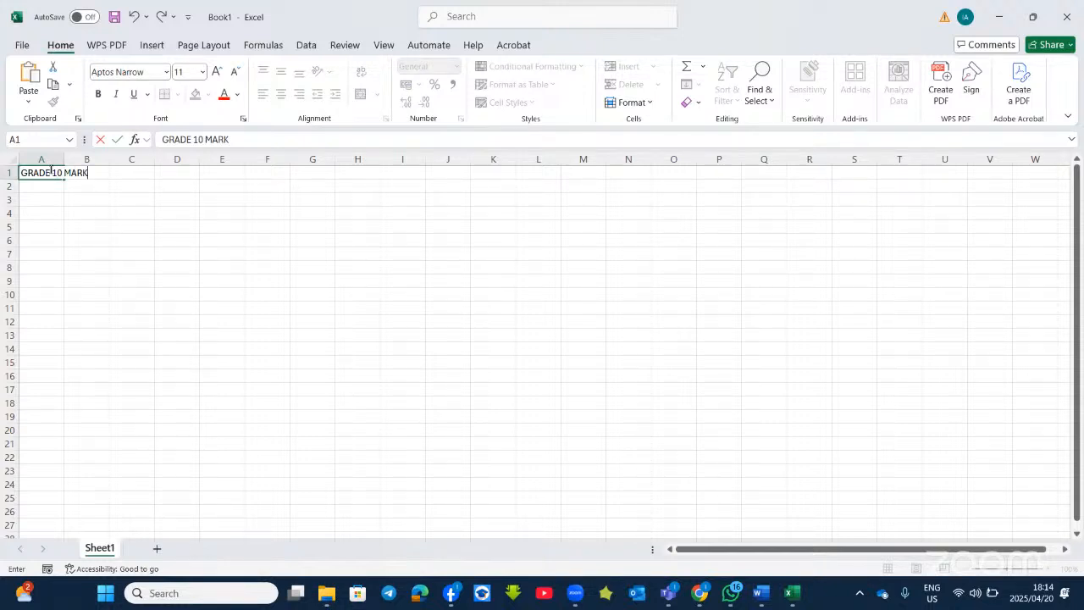
pyautogui.write('S')
pyautogui.click(175, 267)
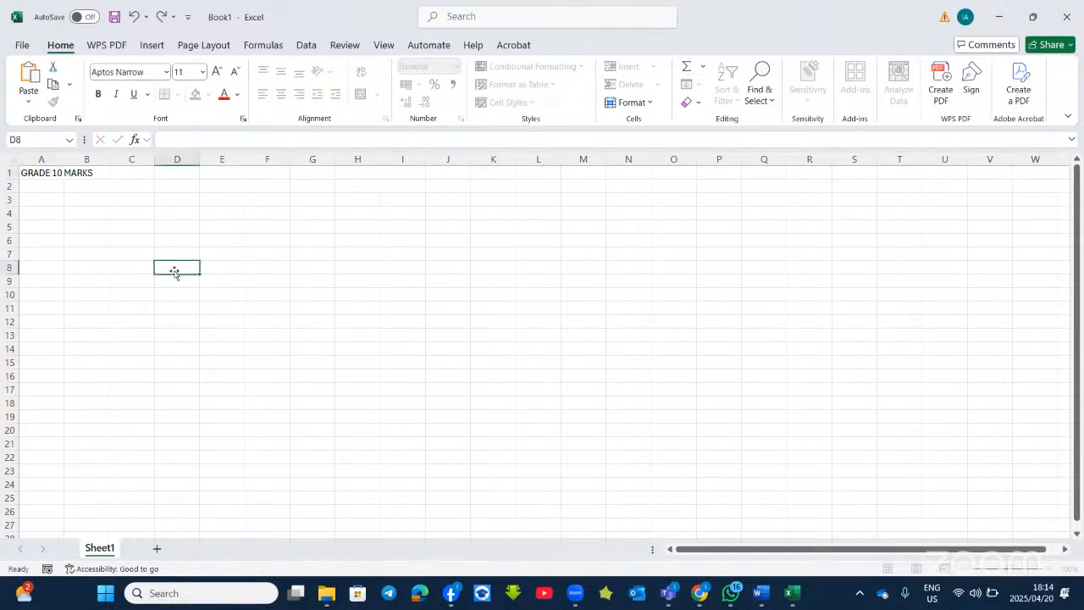
# Compare the contents of cells A1 and B1, and widen column A and autofit it to the title
pyautogui.click(40, 172)
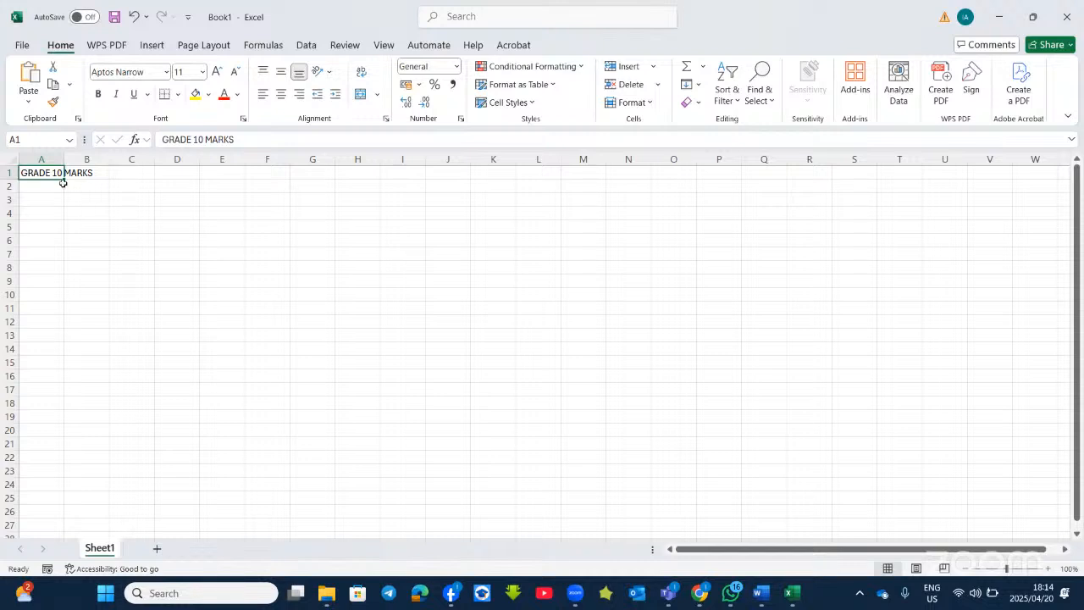
pyautogui.click(91, 172)
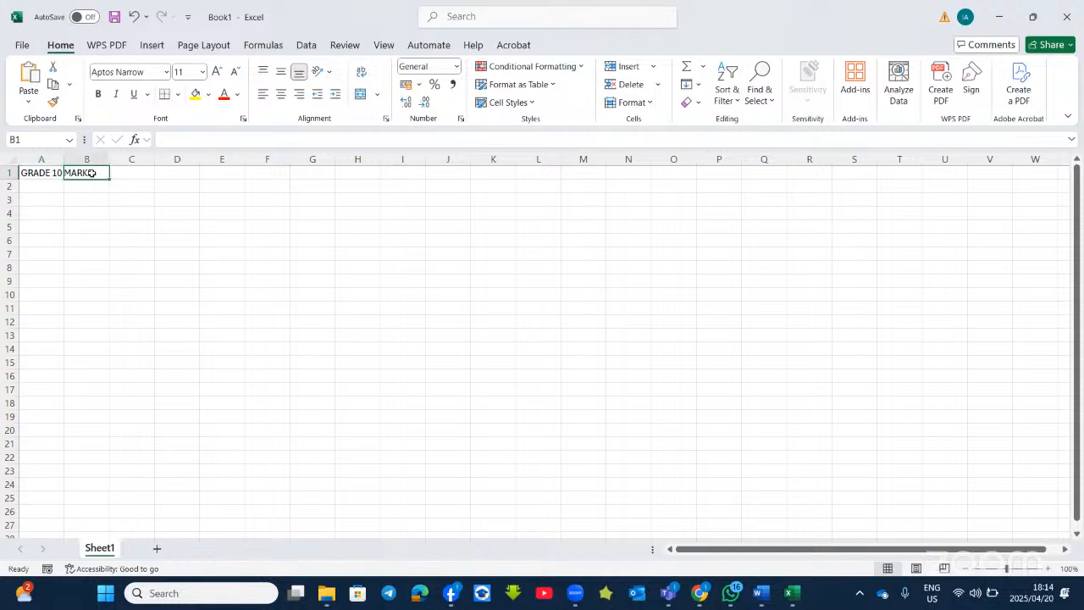
pyautogui.click(38, 173)
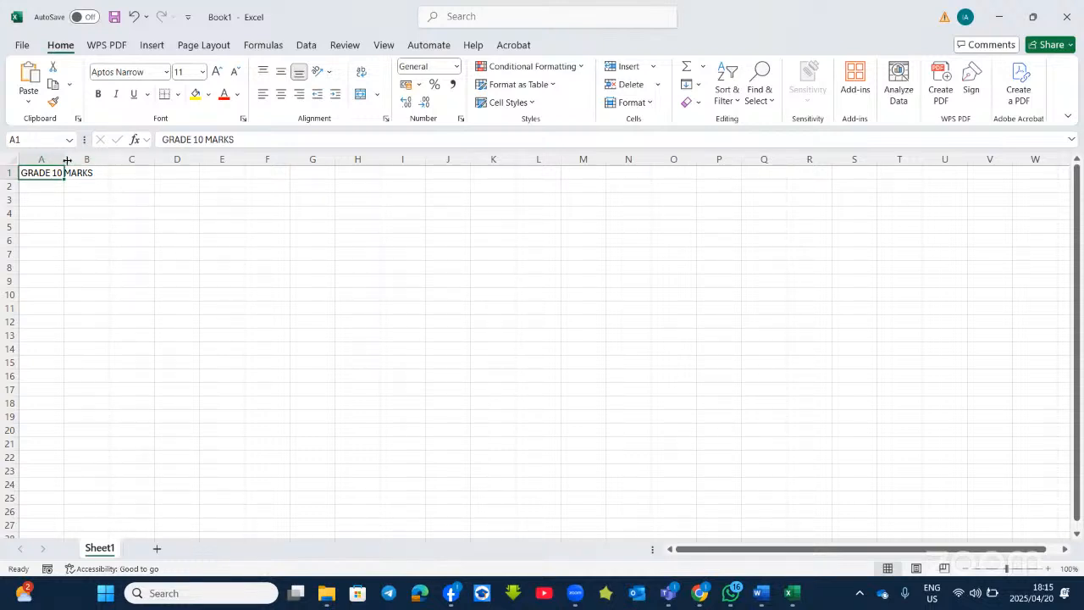
pyautogui.moveTo(63, 157); pyautogui.dragTo(106, 159)
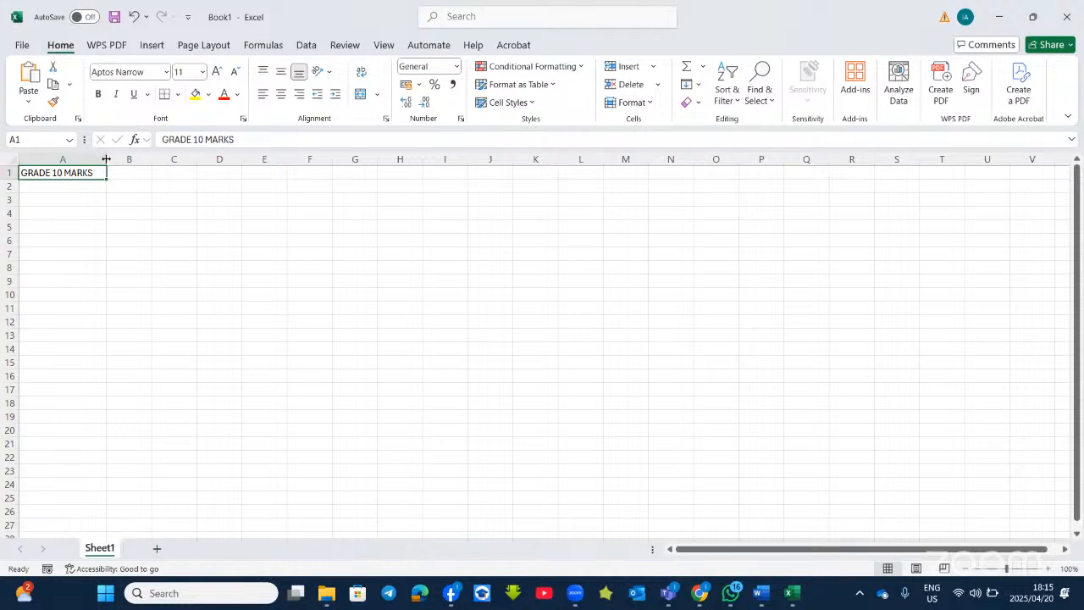
pyautogui.doubleClick(106, 158)
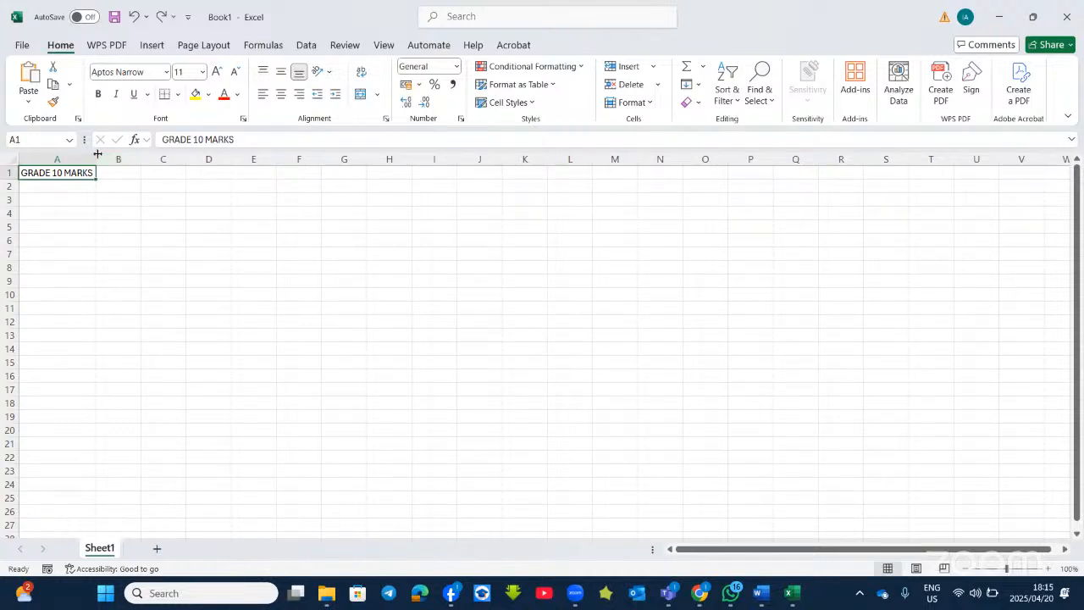
# Narrow column A to less than the title's width and wrap the text in cell A1
pyautogui.moveTo(95, 159); pyautogui.dragTo(61, 150)
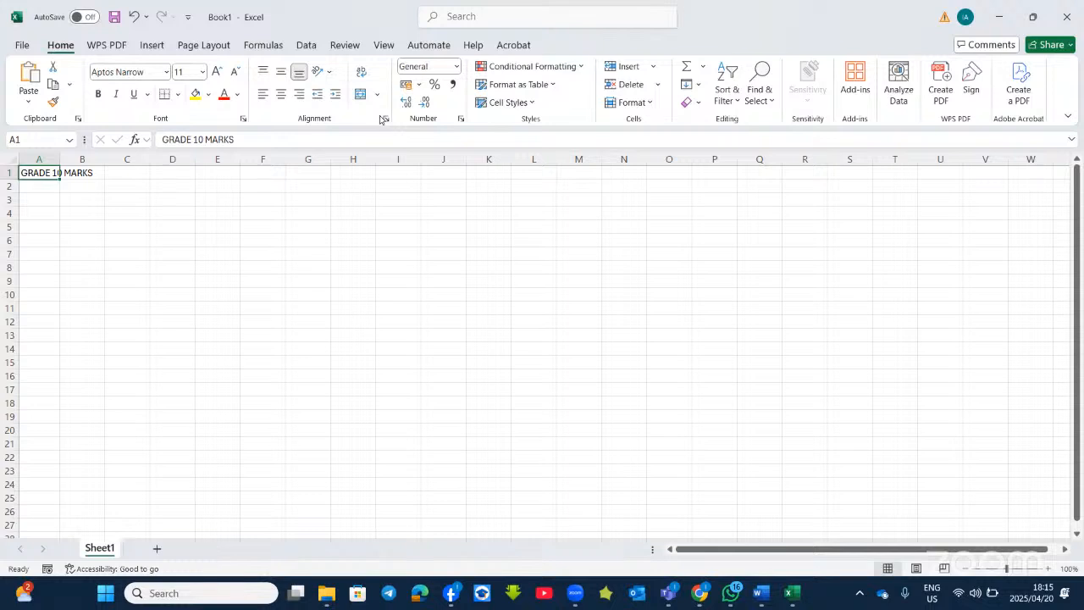
pyautogui.click(361, 72)
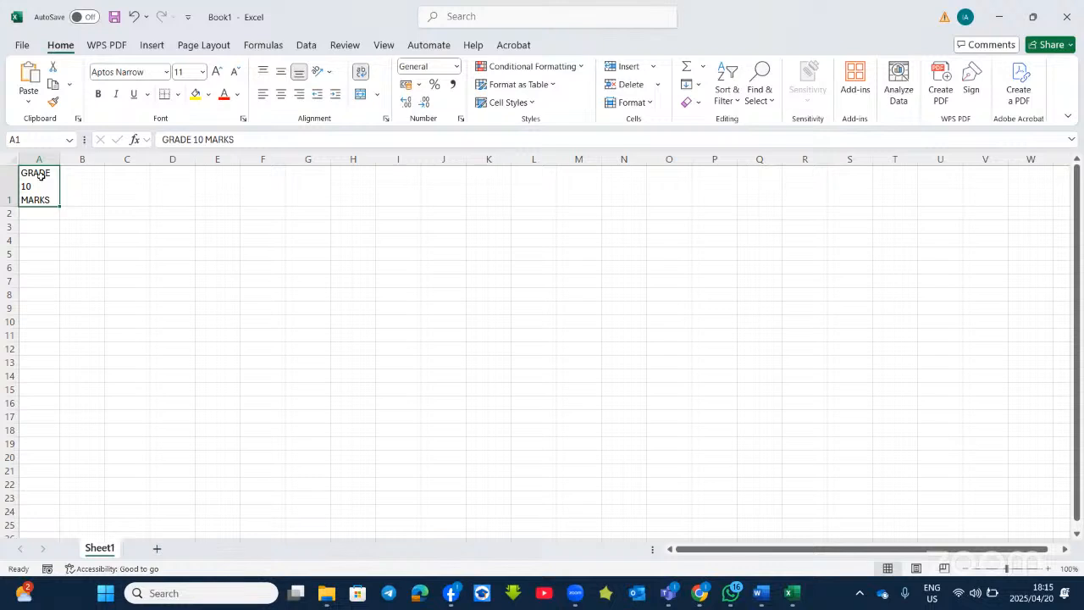
# Try merging and centering the title across A1:G1, and unmerge the cells
pyautogui.moveTo(40, 175); pyautogui.dragTo(310, 192)
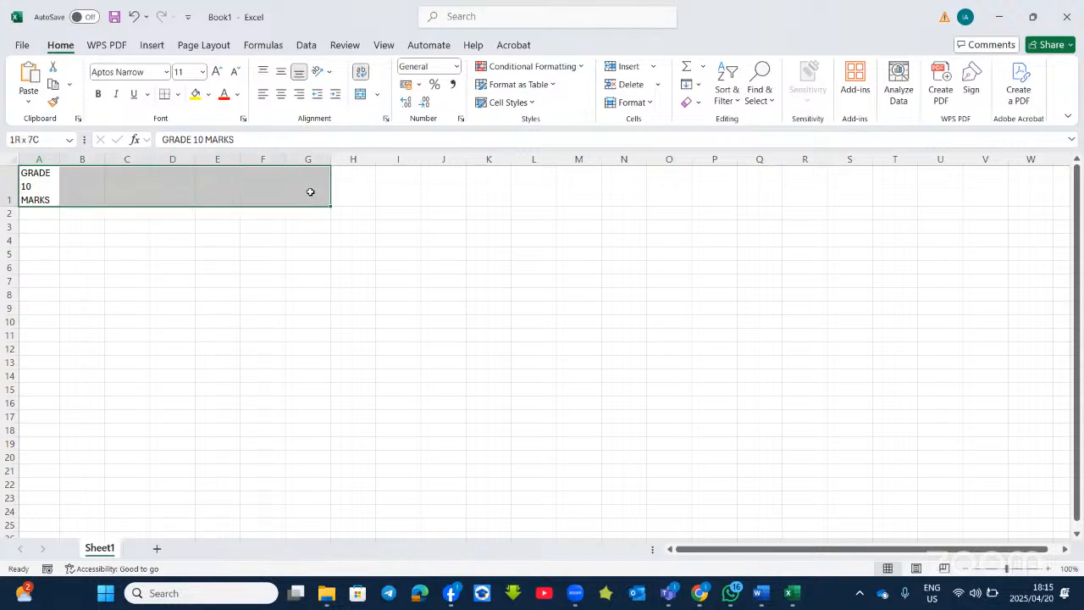
pyautogui.click(269, 269)
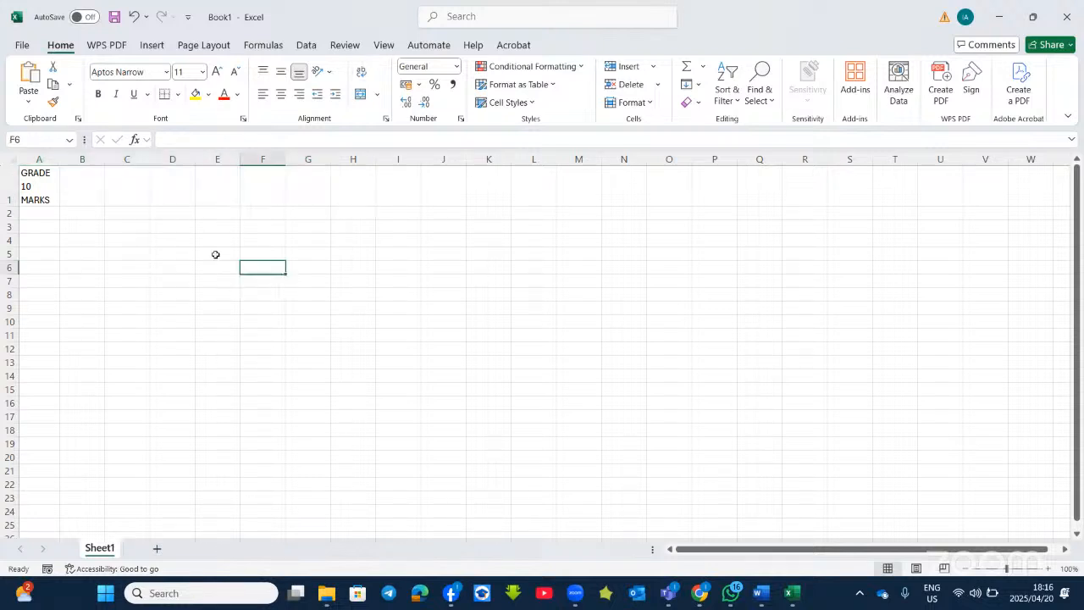
pyautogui.moveTo(37, 181); pyautogui.dragTo(295, 184)
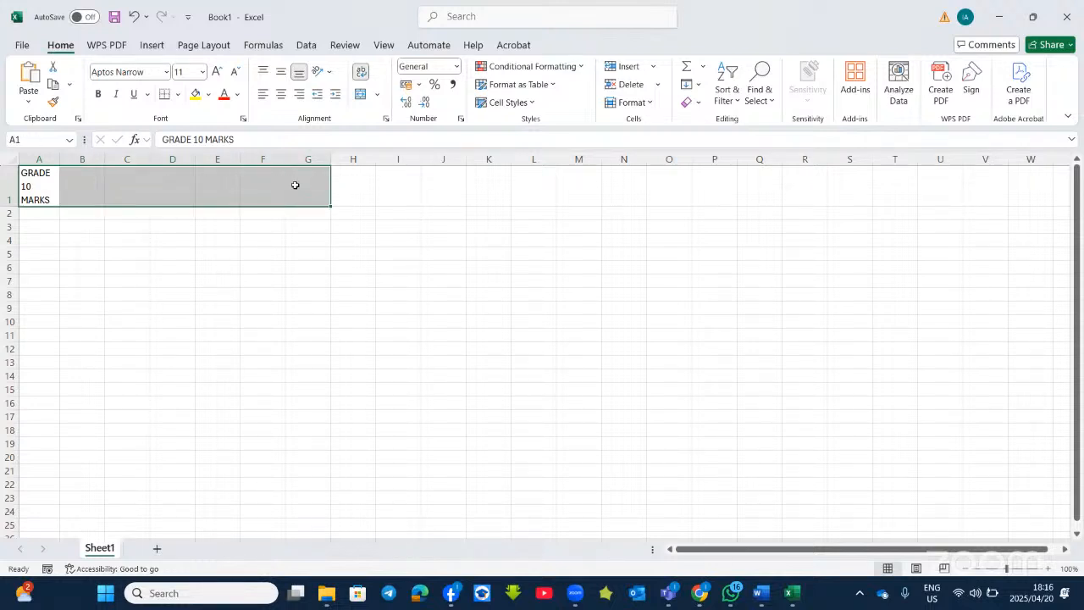
pyautogui.click(359, 95)
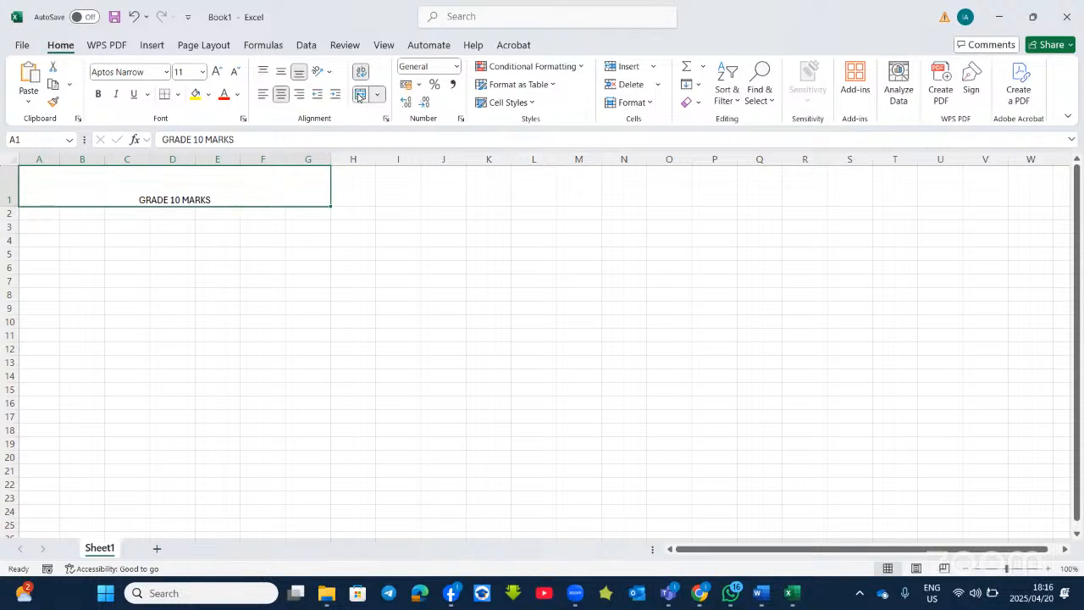
pyautogui.click(359, 94)
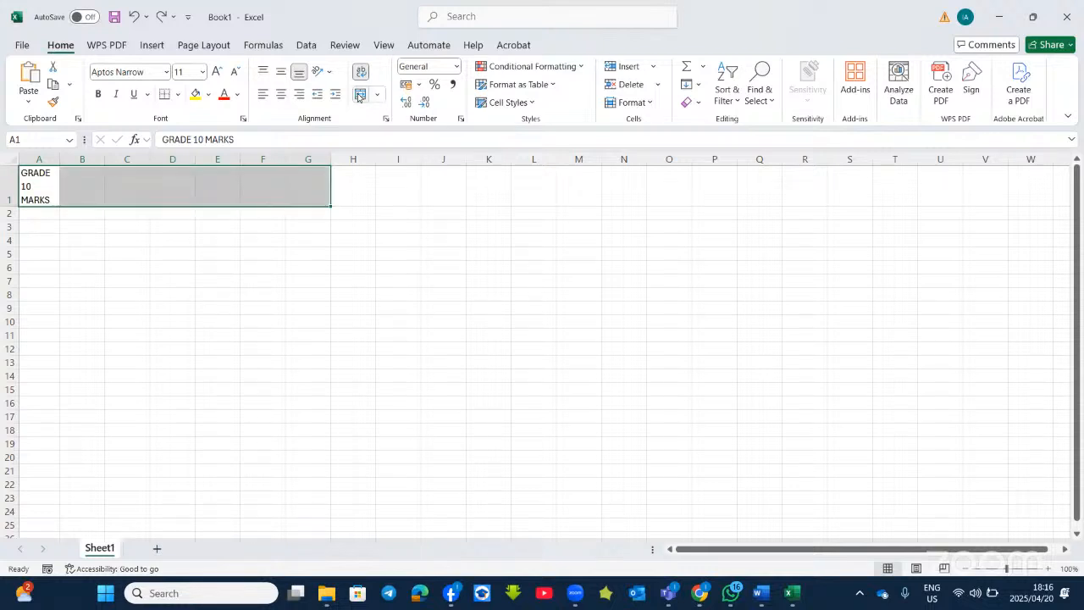
# Find the Merge and Center command through the command search and apply it to the title range A1:G1
pyautogui.click(457, 19)
pyautogui.write('MER')
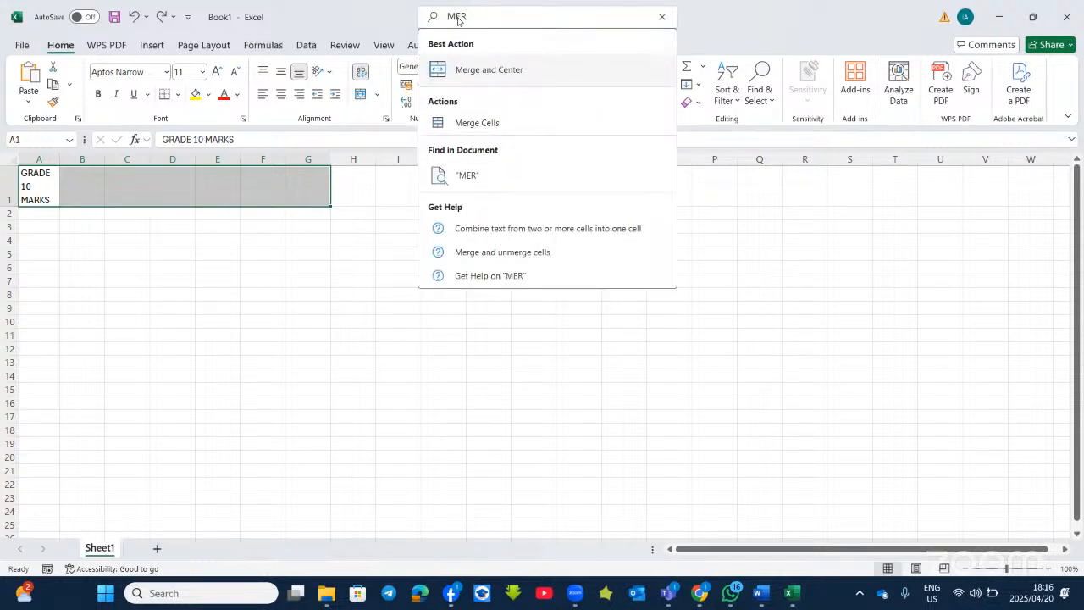
pyautogui.click(515, 72)
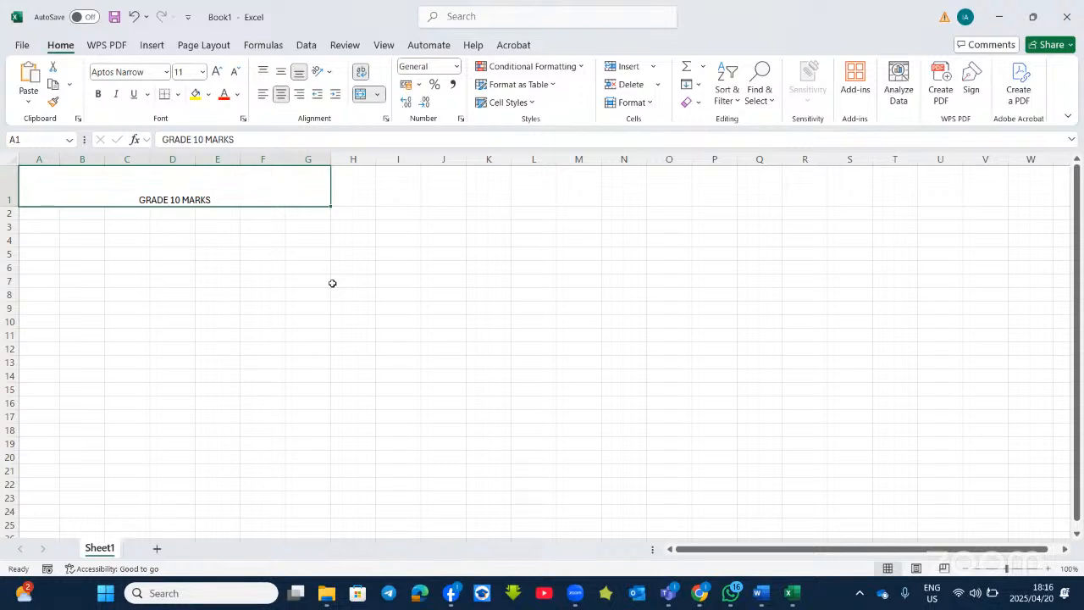
pyautogui.click(365, 73)
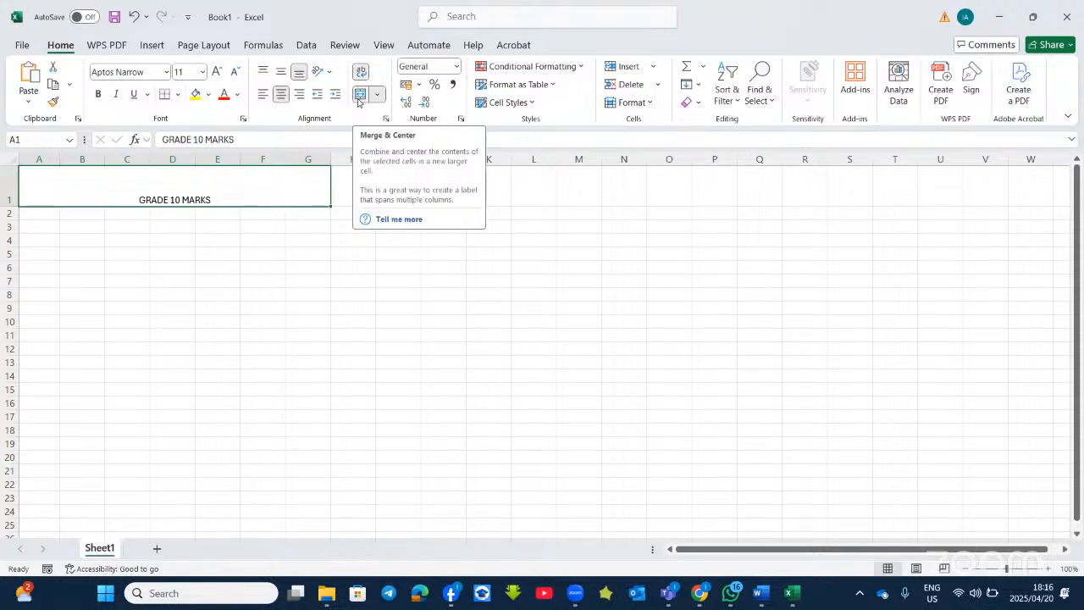
# Enter the column headings NAME, SURNAME, AGE and AMOUNT in cells A2 to D2
pyautogui.click(46, 213)
pyautogui.write('NAME')
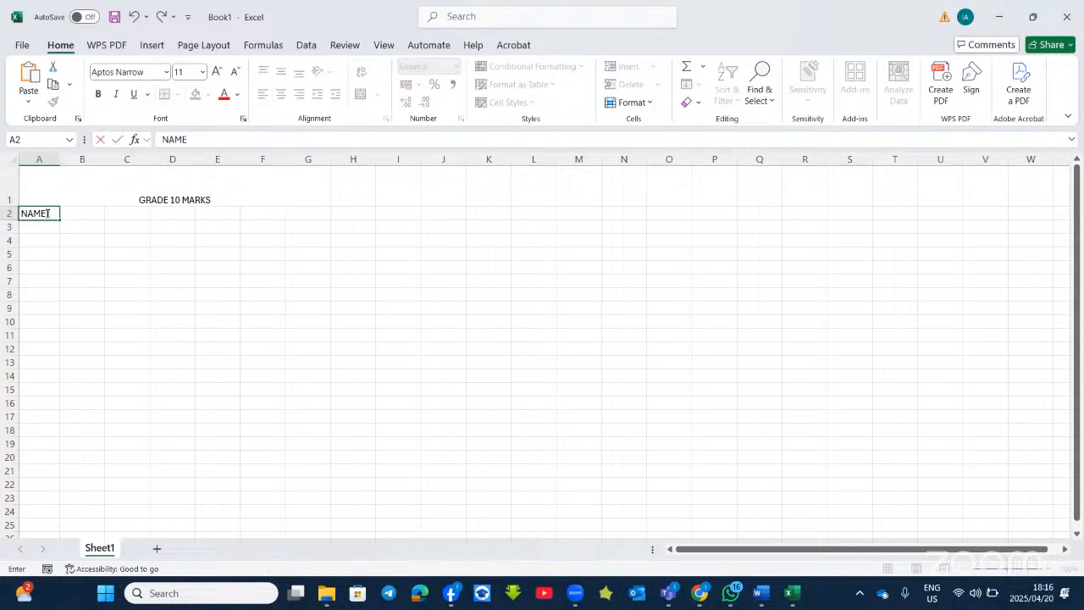
pyautogui.press('Tab')
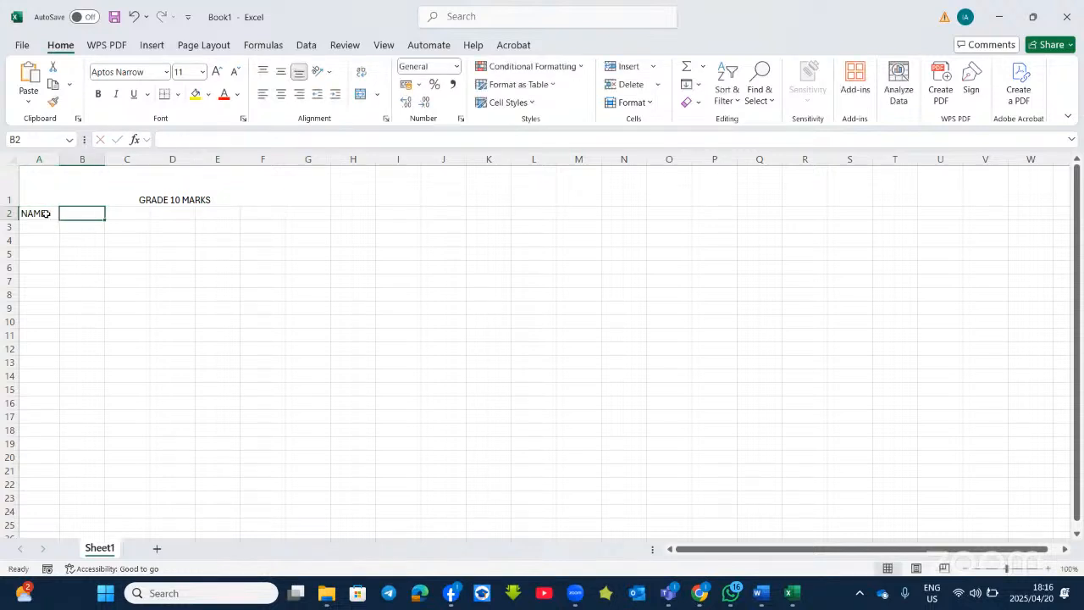
pyautogui.write('SUR')
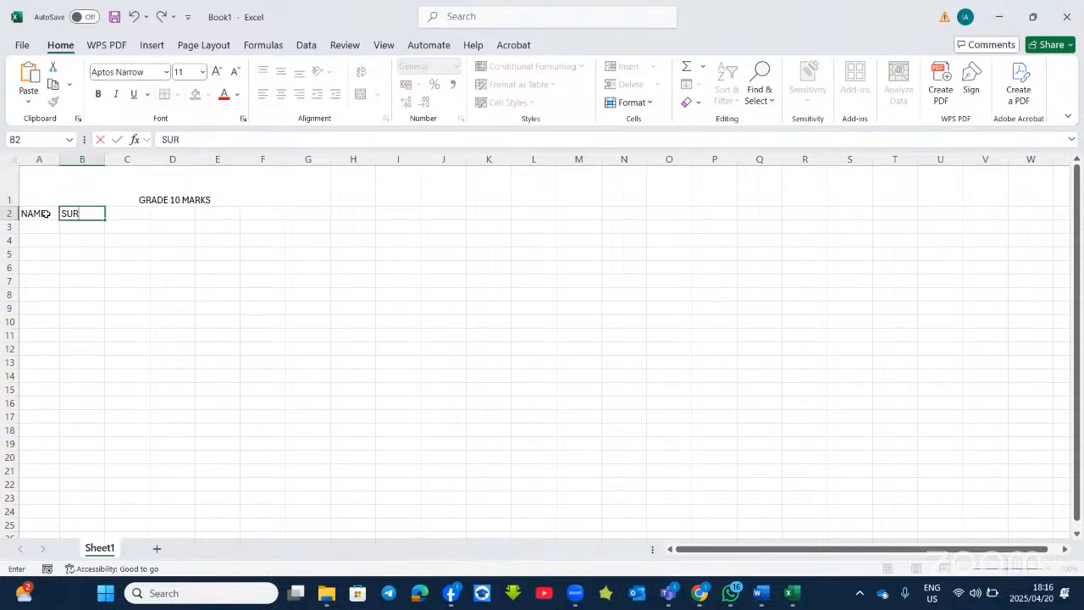
pyautogui.write('NAME')
pyautogui.press('Tab')
pyautogui.write('AGE')
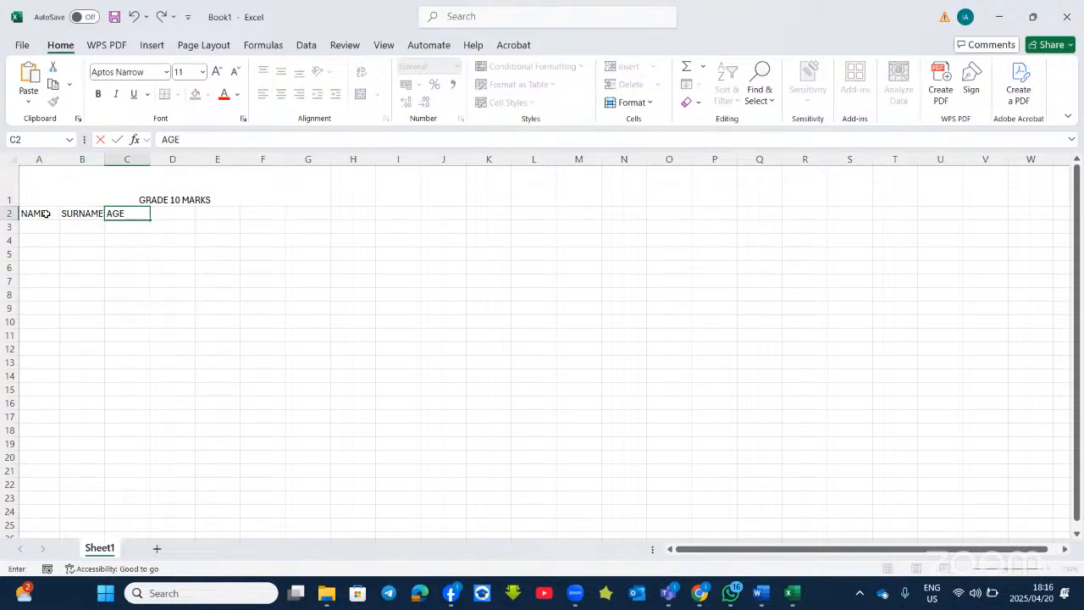
pyautogui.press('Tab')
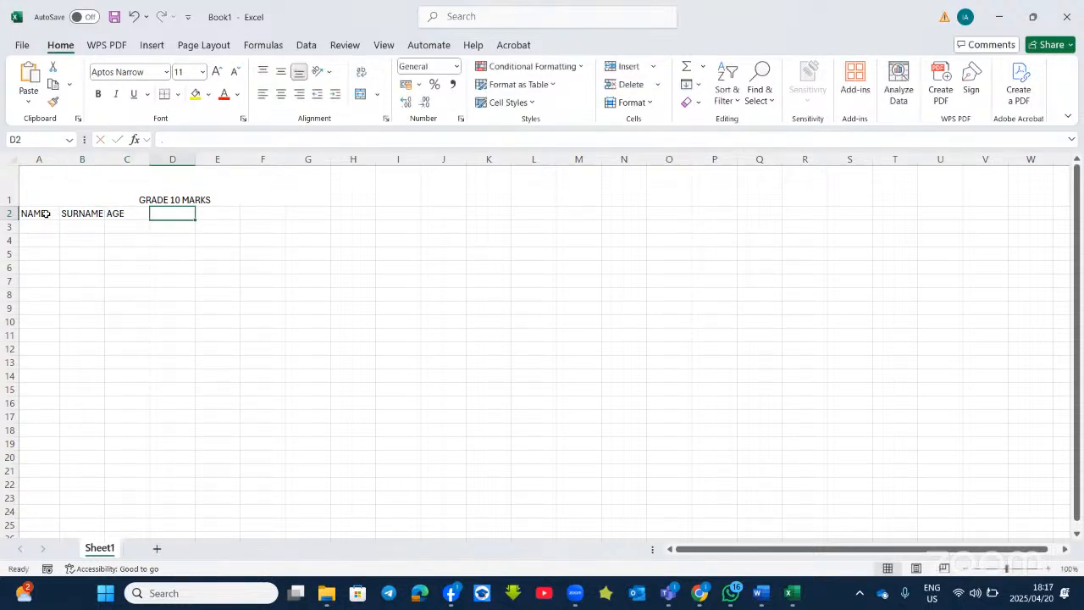
pyautogui.write('AMOUNT')
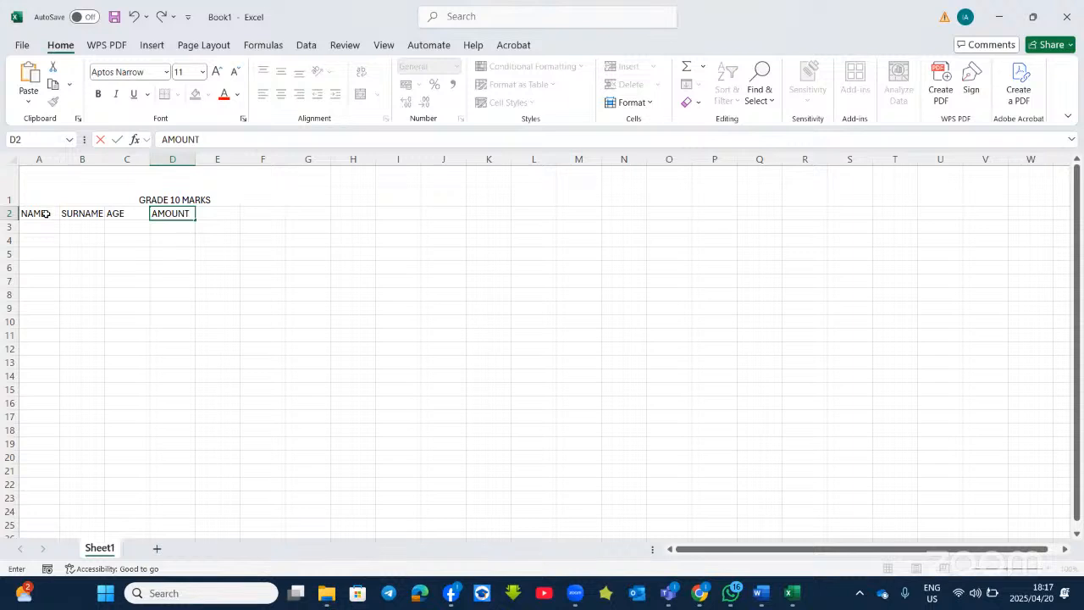
pyautogui.click(139, 307)
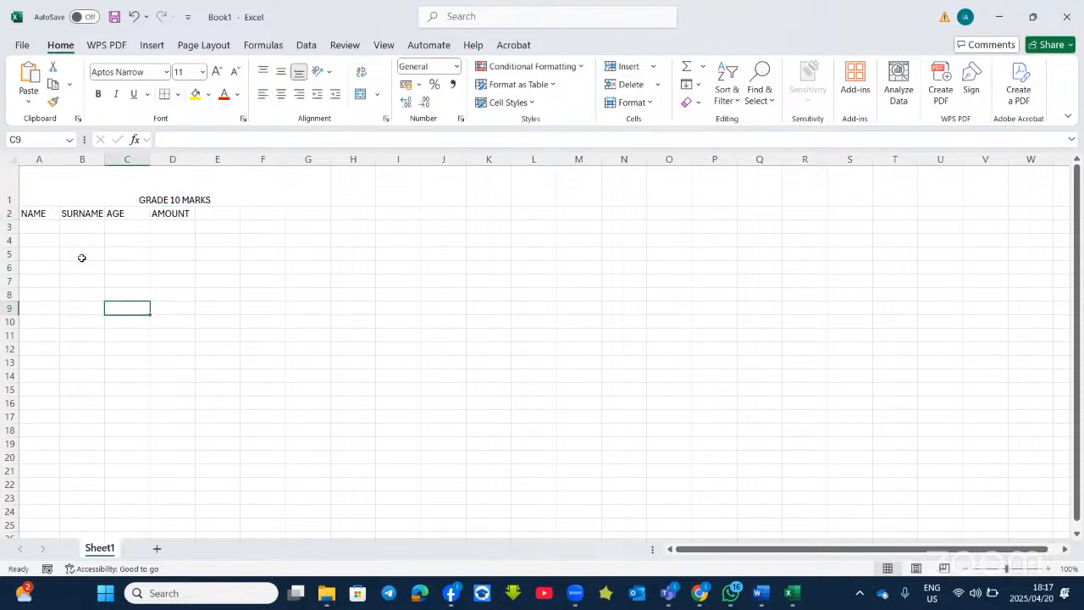
# Change the font of the headings in A2:D2 to Aharoni
pyautogui.click(42, 214)
pyautogui.click(73, 214)
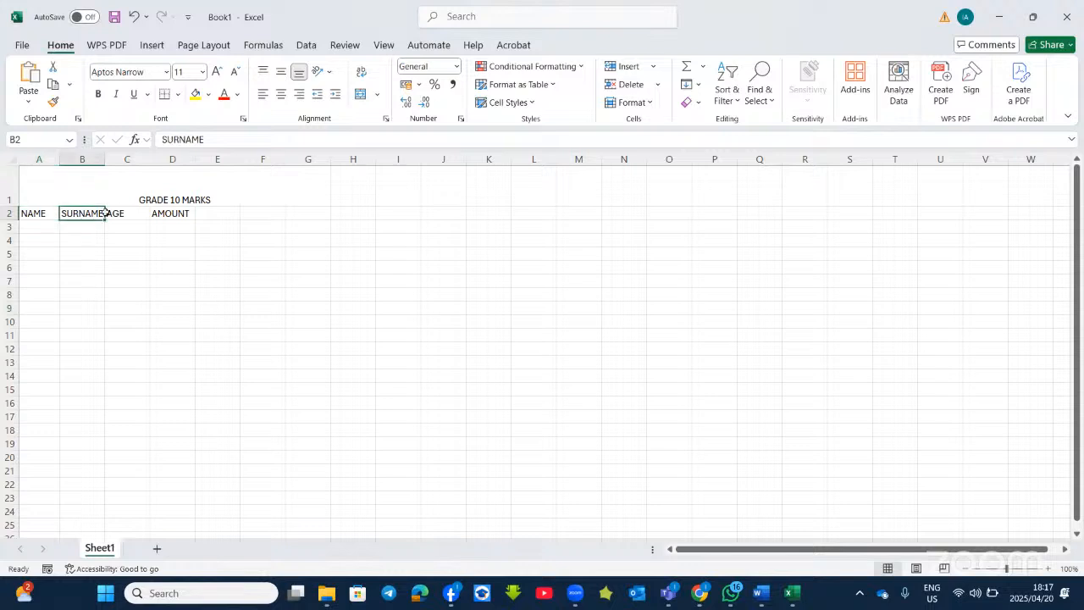
pyautogui.click(126, 214)
pyautogui.click(172, 213)
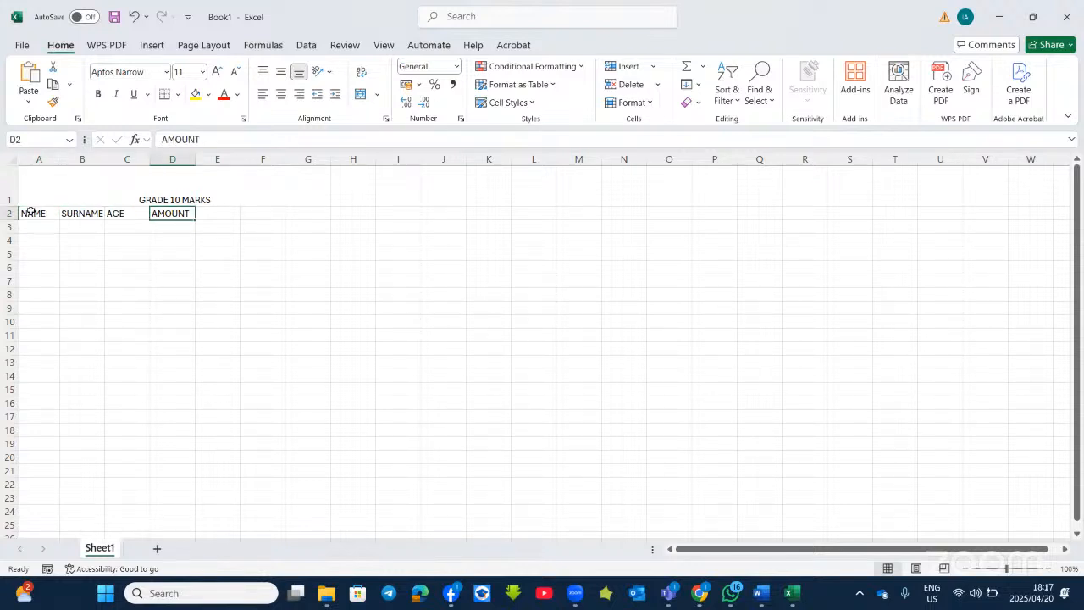
pyautogui.moveTo(30, 213); pyautogui.dragTo(168, 213)
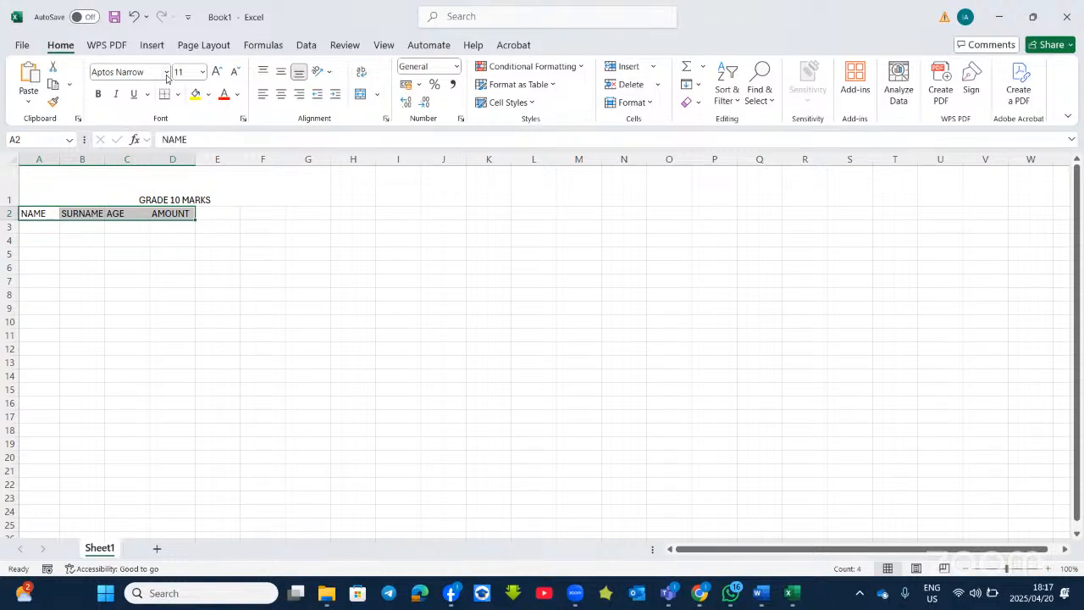
pyautogui.click(166, 72)
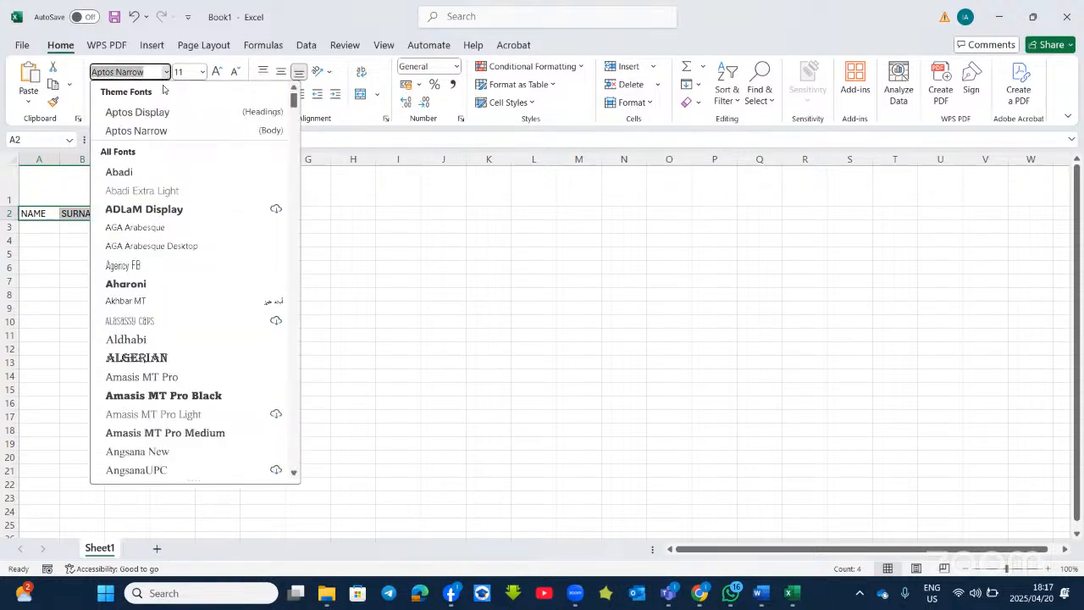
pyautogui.click(127, 284)
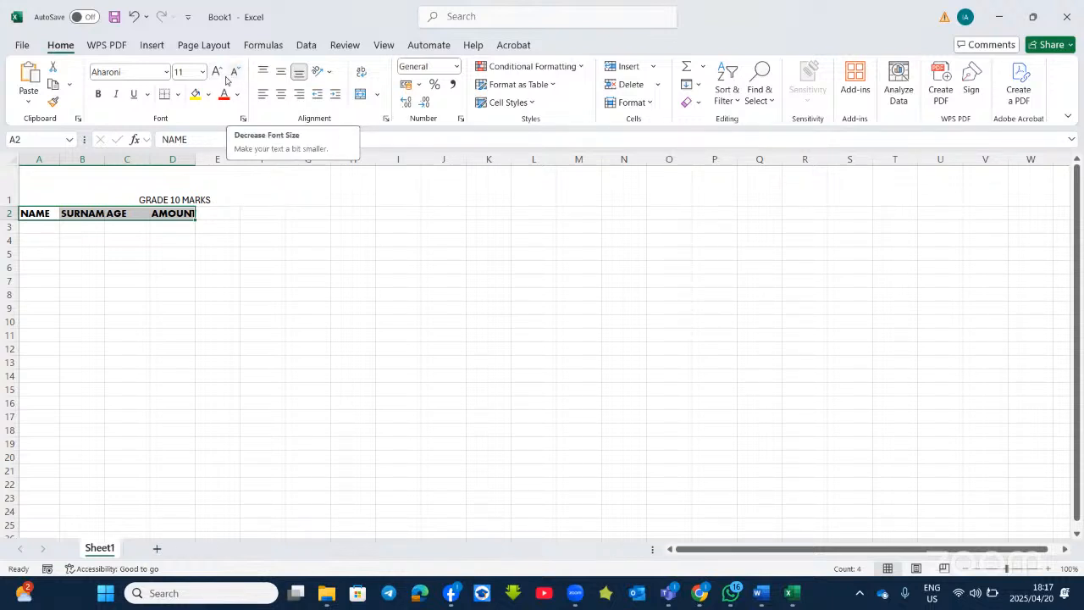
# Increase the font size of the headings in A2:D2 to 18
pyautogui.click(217, 74)
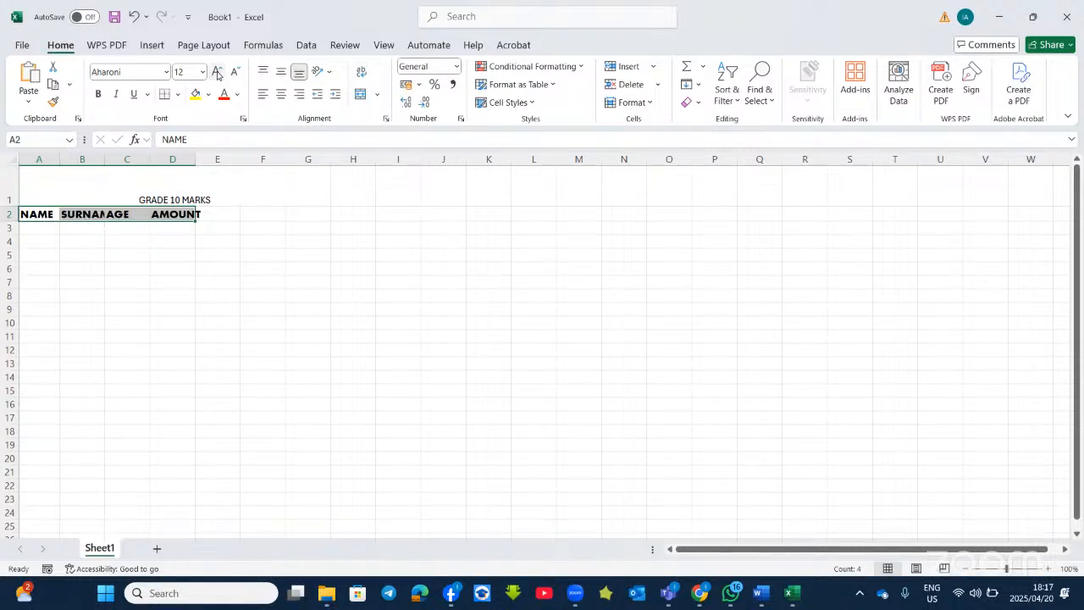
pyautogui.click(218, 74)
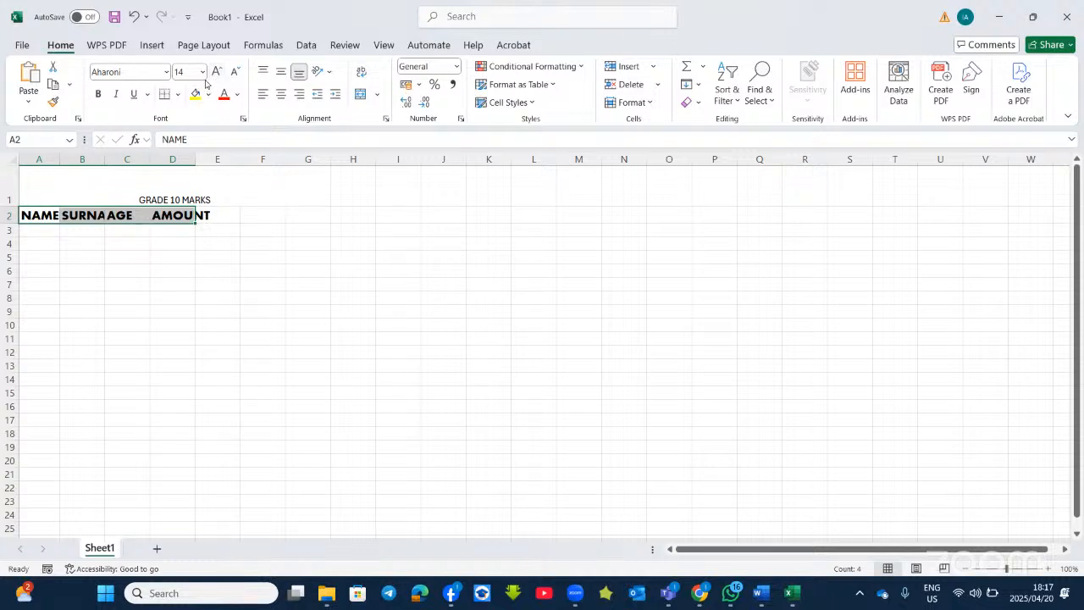
pyautogui.click(201, 72)
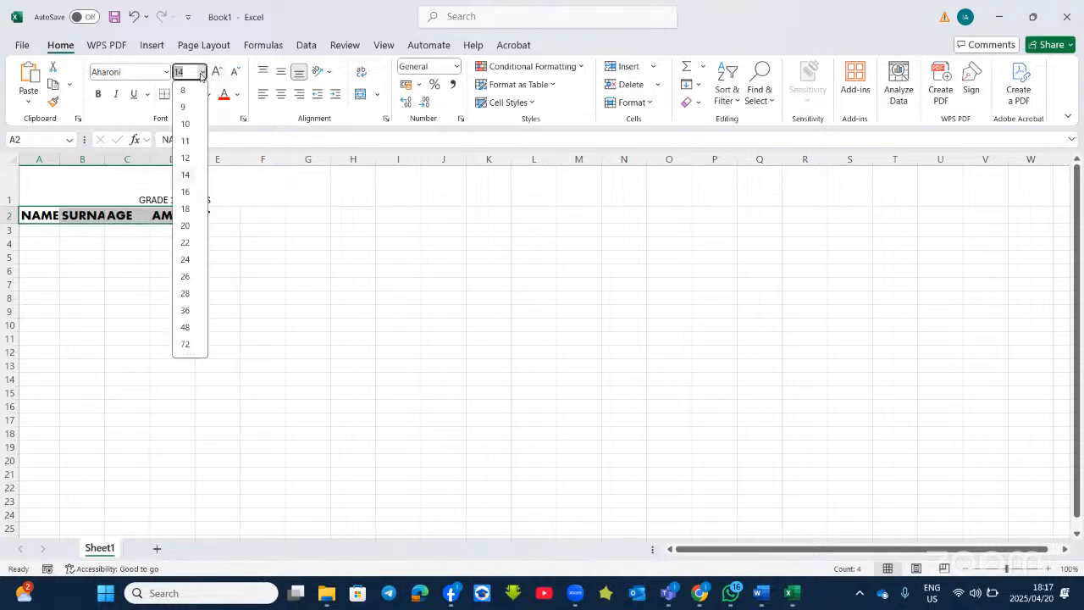
pyautogui.click(184, 209)
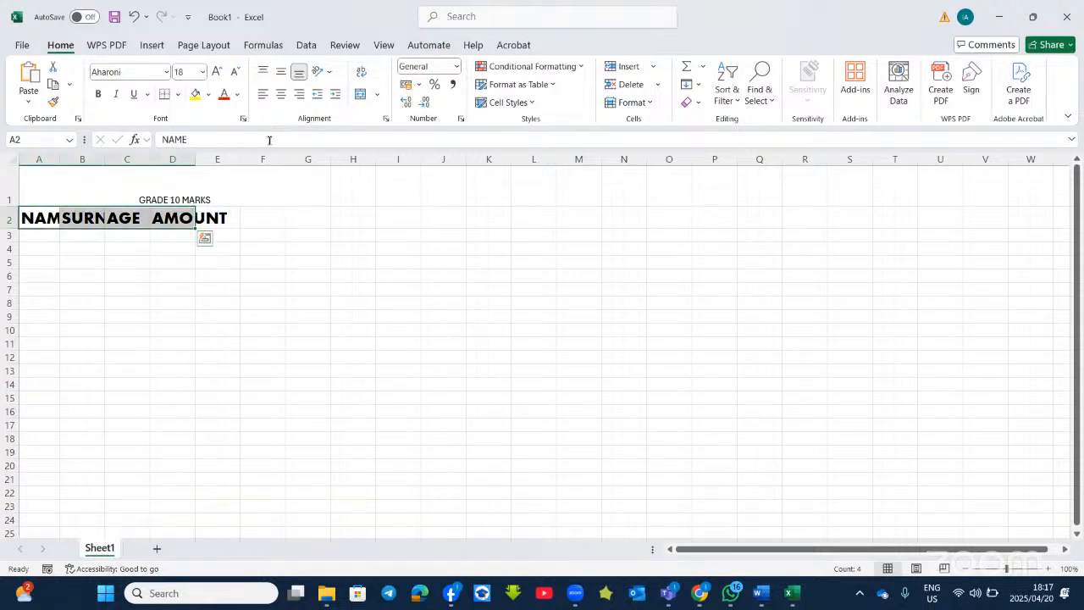
pyautogui.click(108, 264)
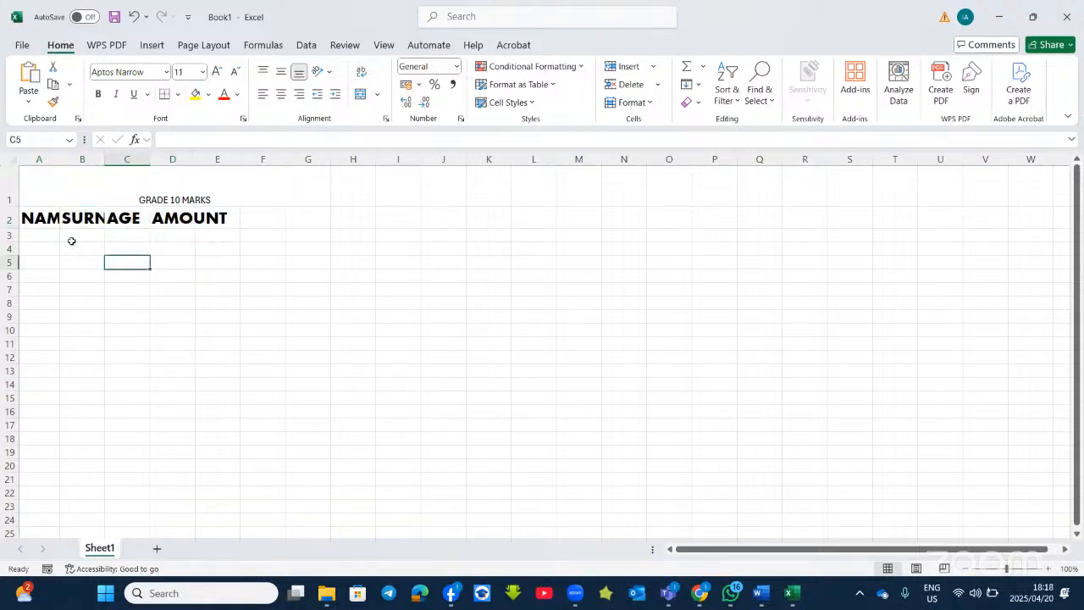
pyautogui.moveTo(43, 219); pyautogui.dragTo(201, 216)
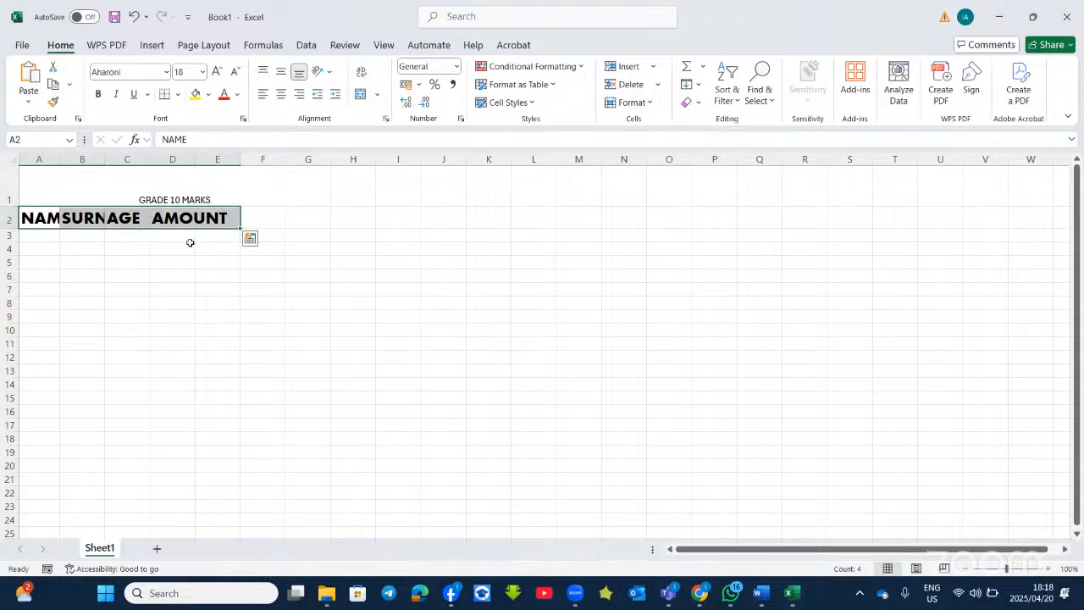
pyautogui.click(271, 301)
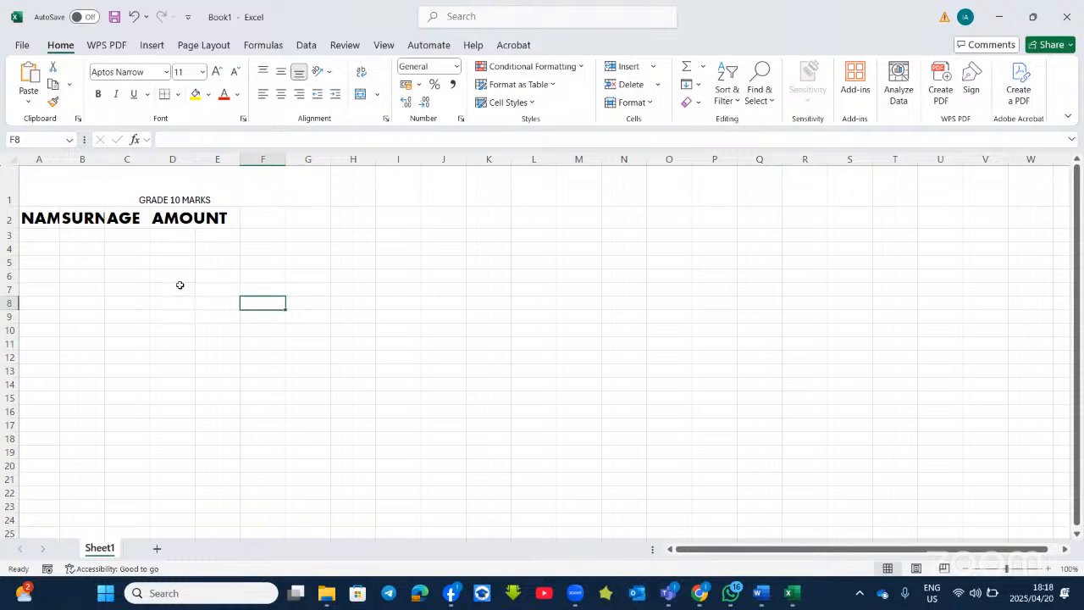
pyautogui.click(109, 291)
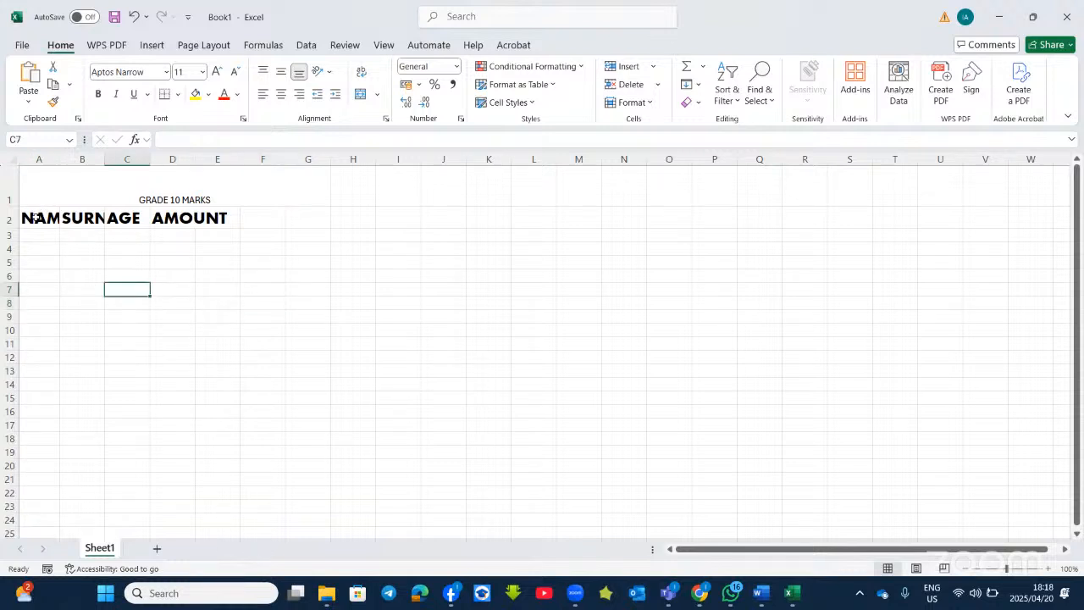
# Autofit the widths of columns A, B, C and D to their headings
pyautogui.click(34, 217)
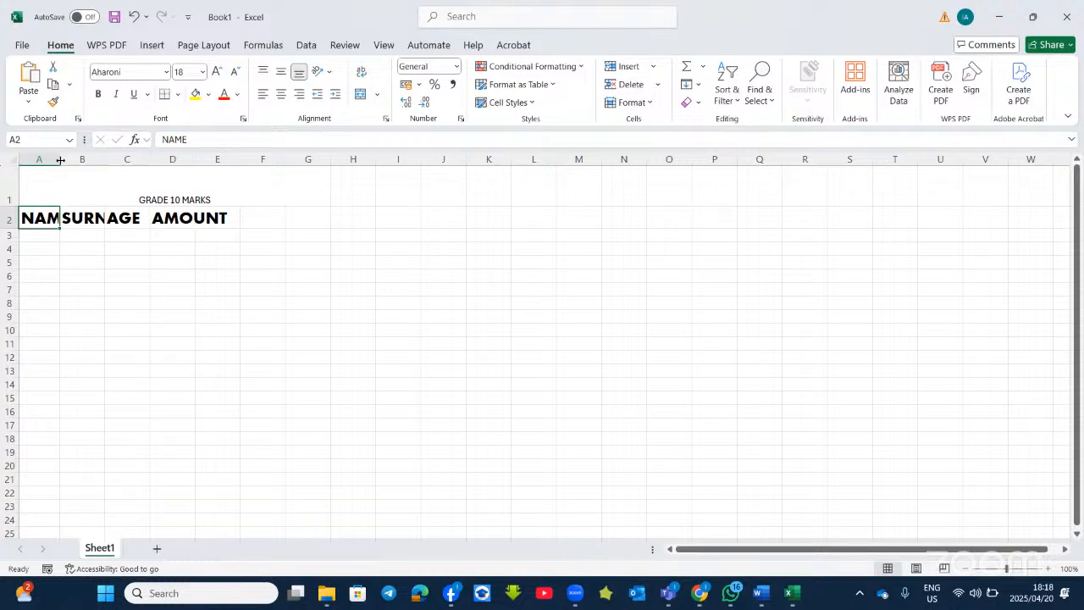
pyautogui.doubleClick(61, 159)
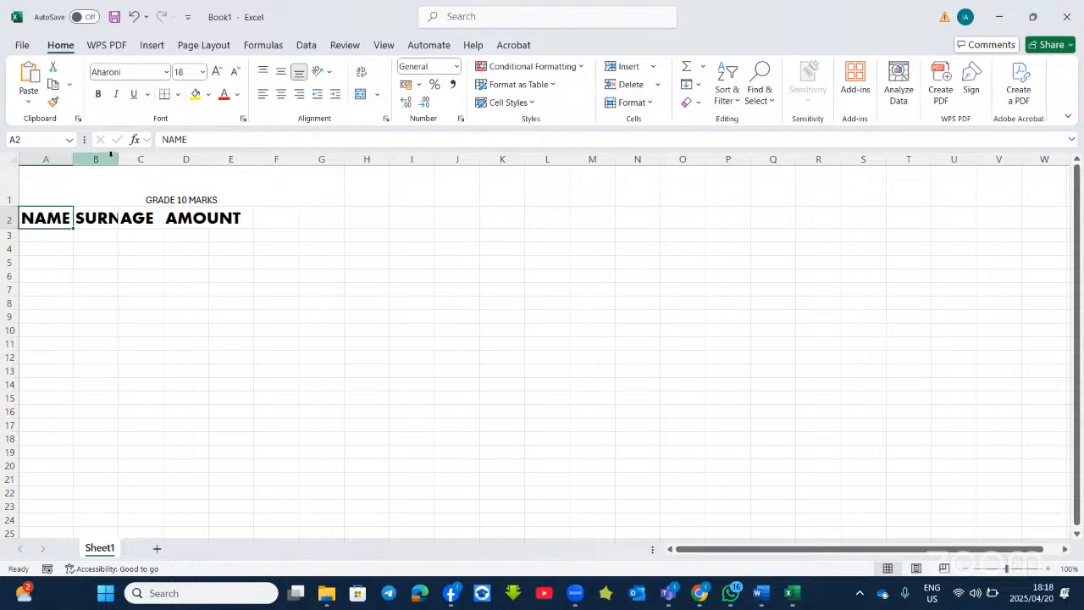
pyautogui.doubleClick(119, 160)
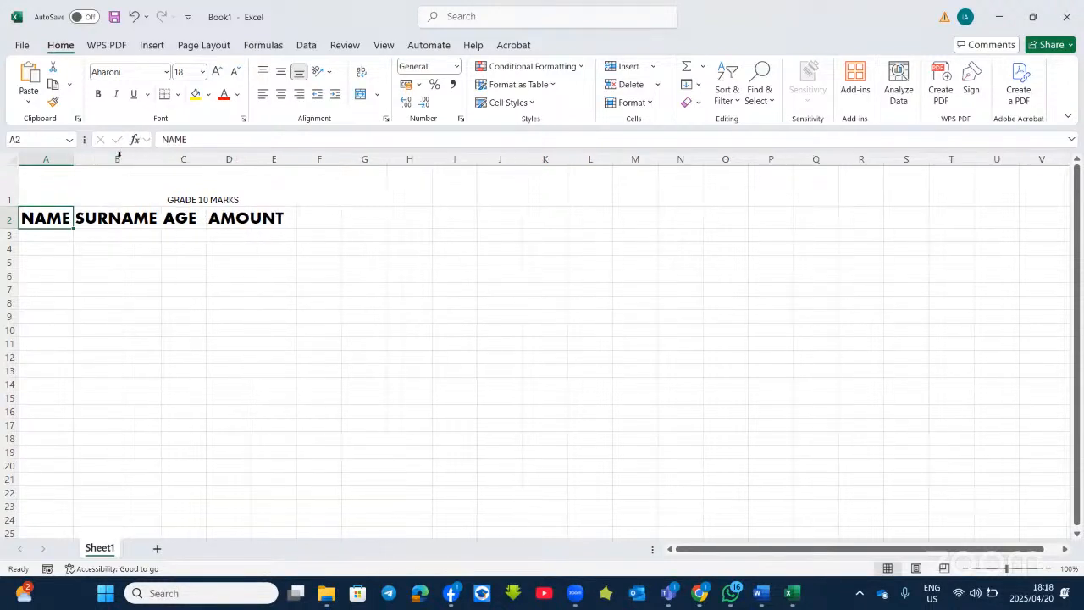
pyautogui.doubleClick(207, 159)
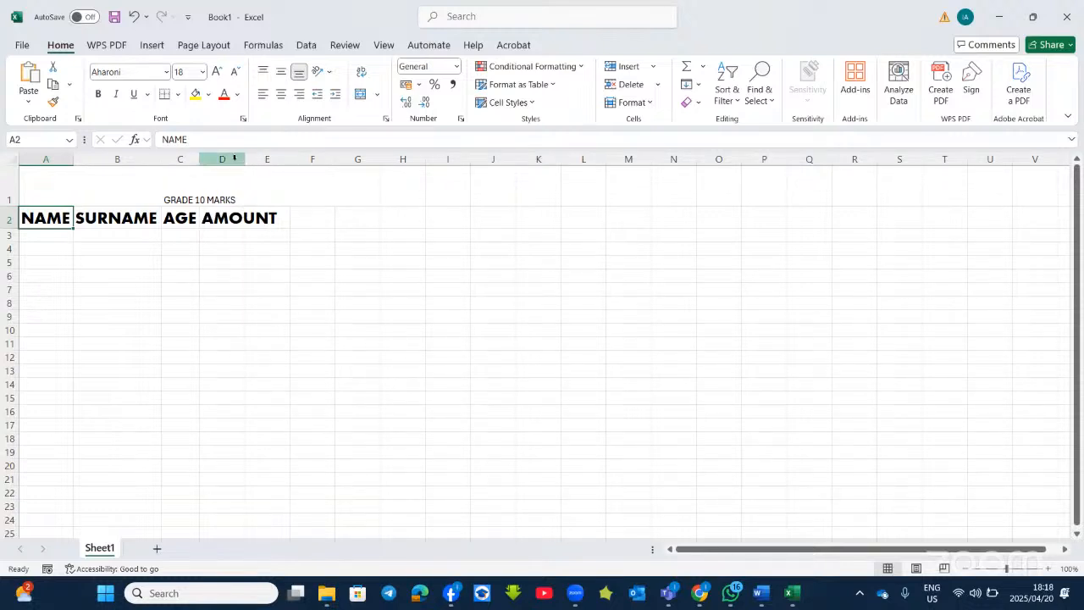
pyautogui.doubleClick(246, 159)
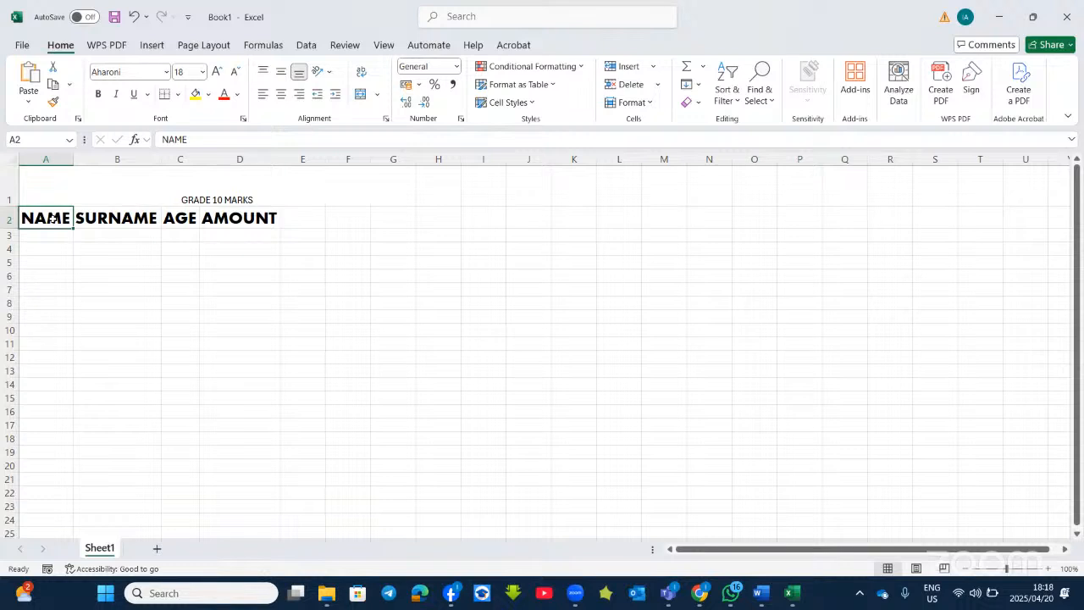
# Select the headings in A2:D2, search the commands for ORIE, and view the Alignment Settings
pyautogui.moveTo(51, 219); pyautogui.dragTo(247, 227)
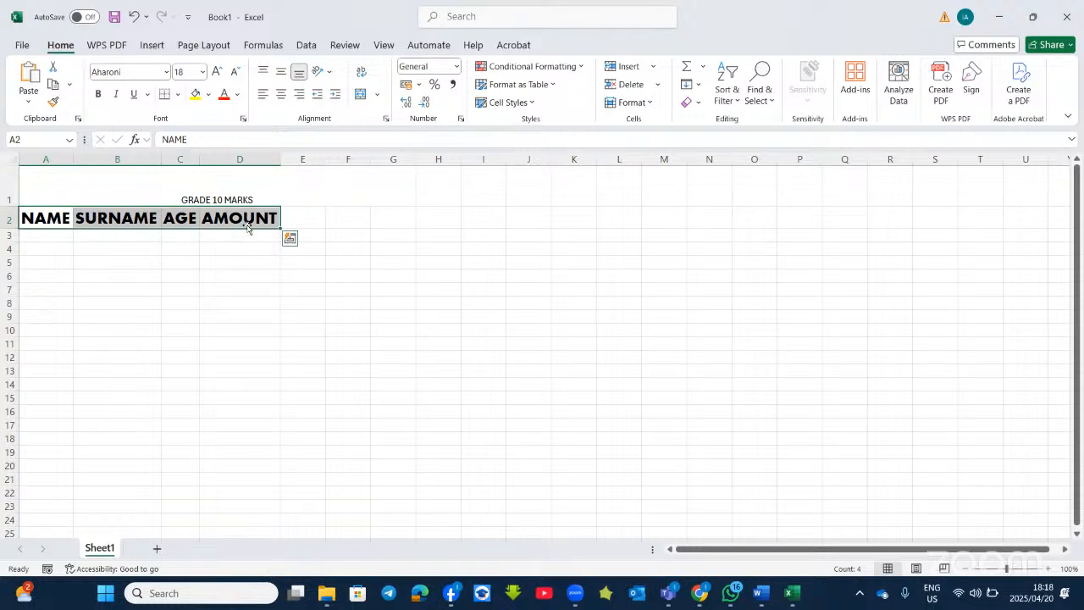
pyautogui.click(234, 246)
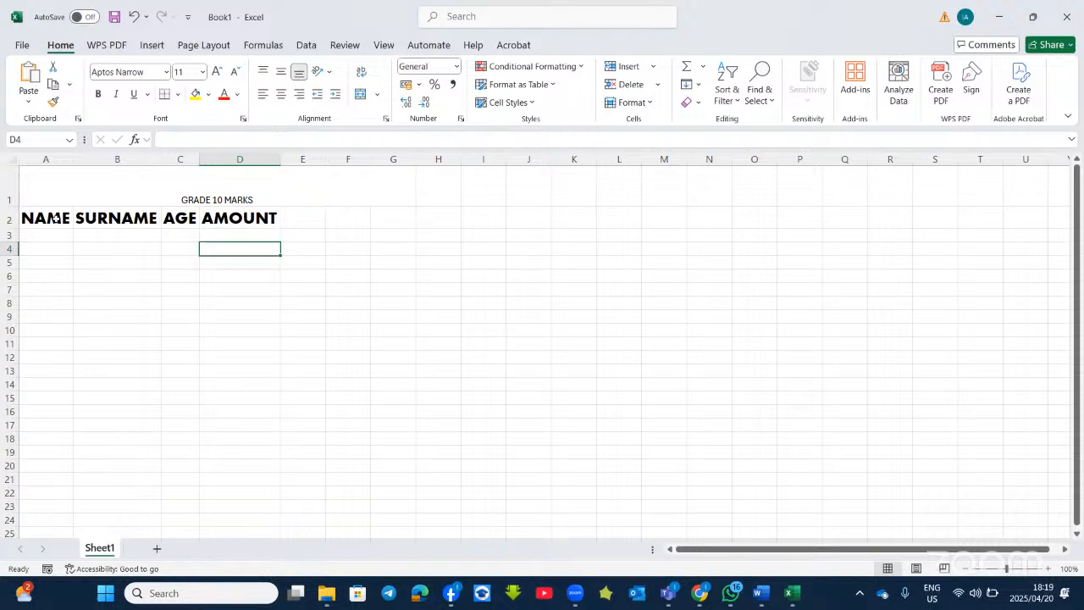
pyautogui.moveTo(44, 220); pyautogui.dragTo(246, 220)
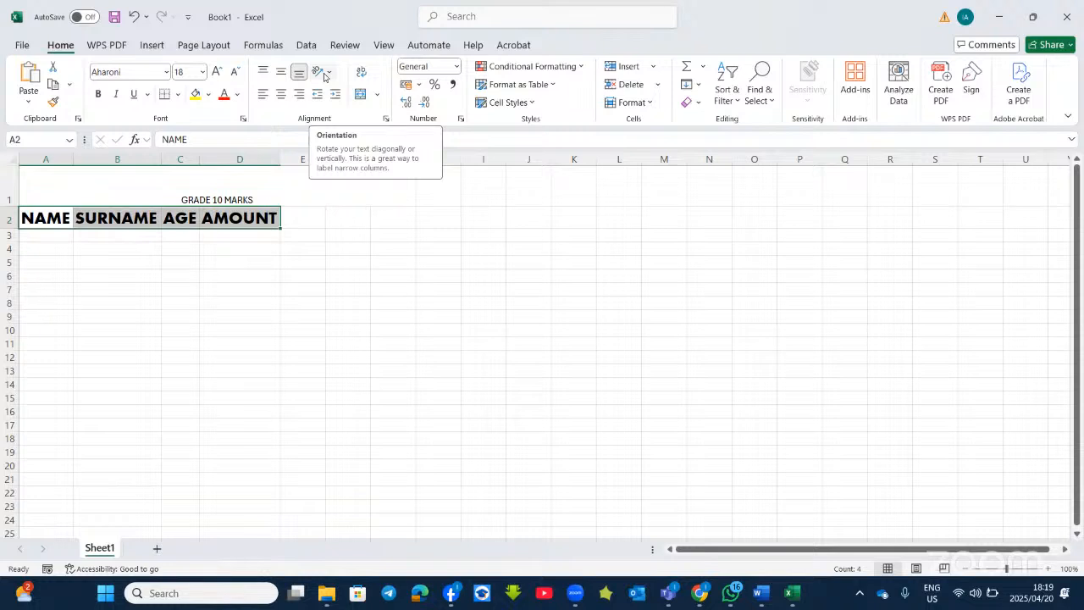
pyautogui.click(449, 17)
pyautogui.write('ORIE')
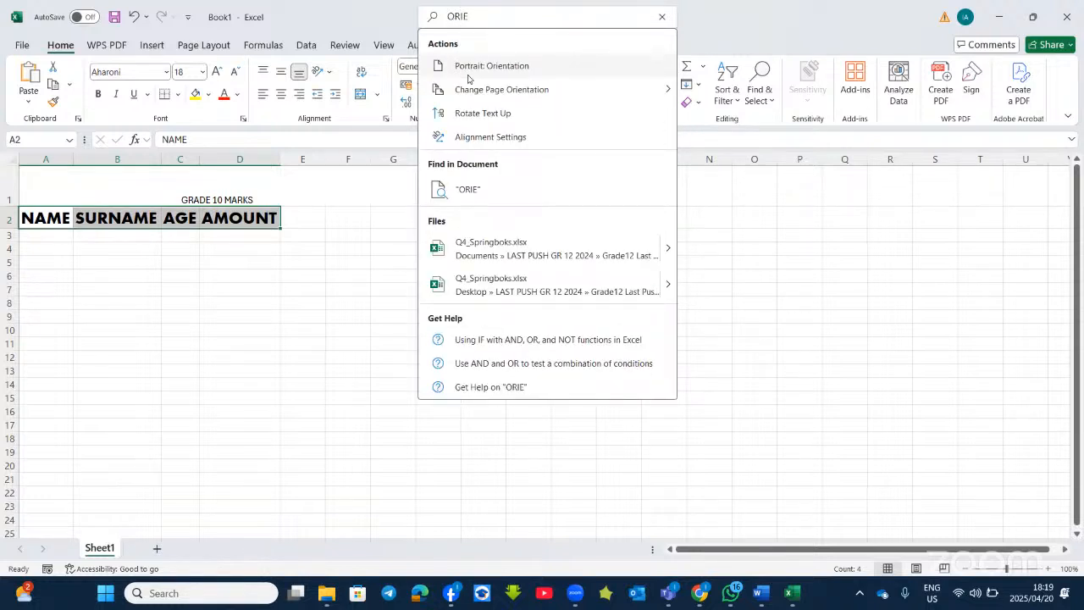
pyautogui.click(476, 138)
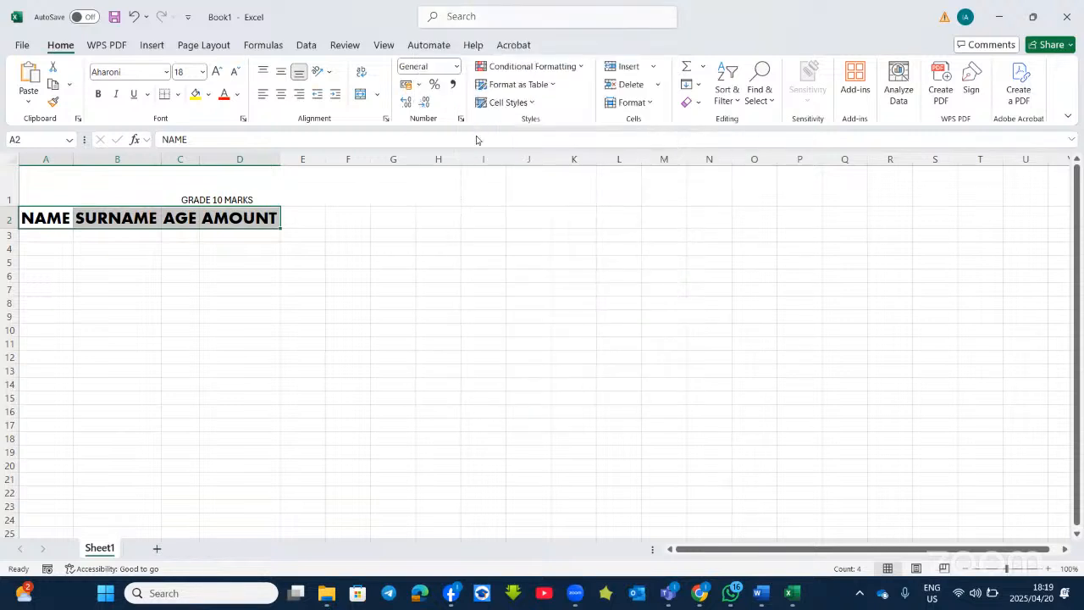
pyautogui.click(1046, 225)
# Try the Angle Counterclockwise and Angle Clockwise orientations on the headings in A2:D2
pyautogui.click(330, 72)
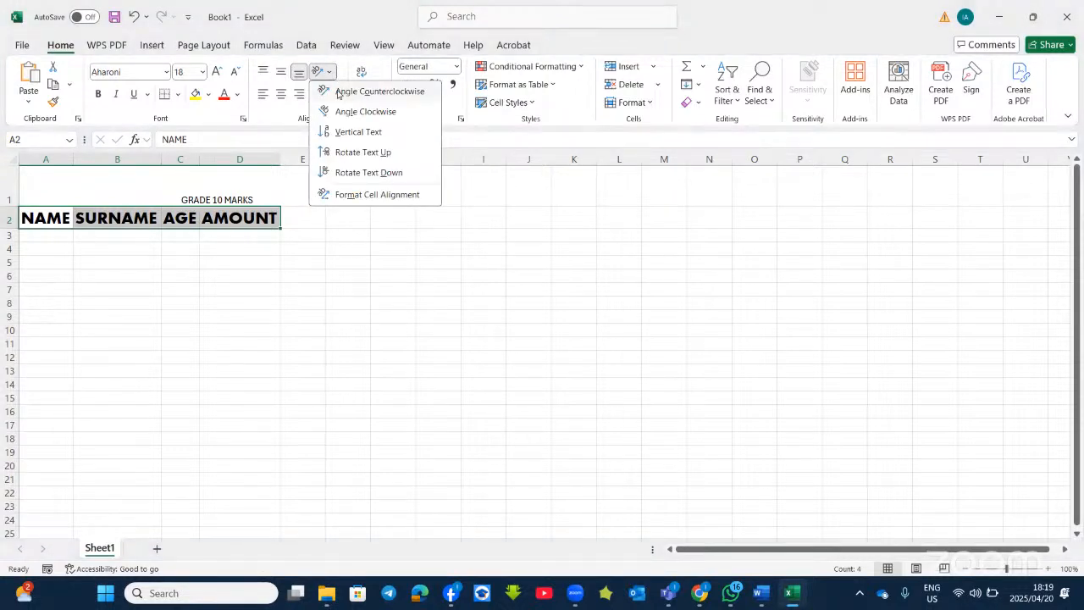
pyautogui.click(339, 94)
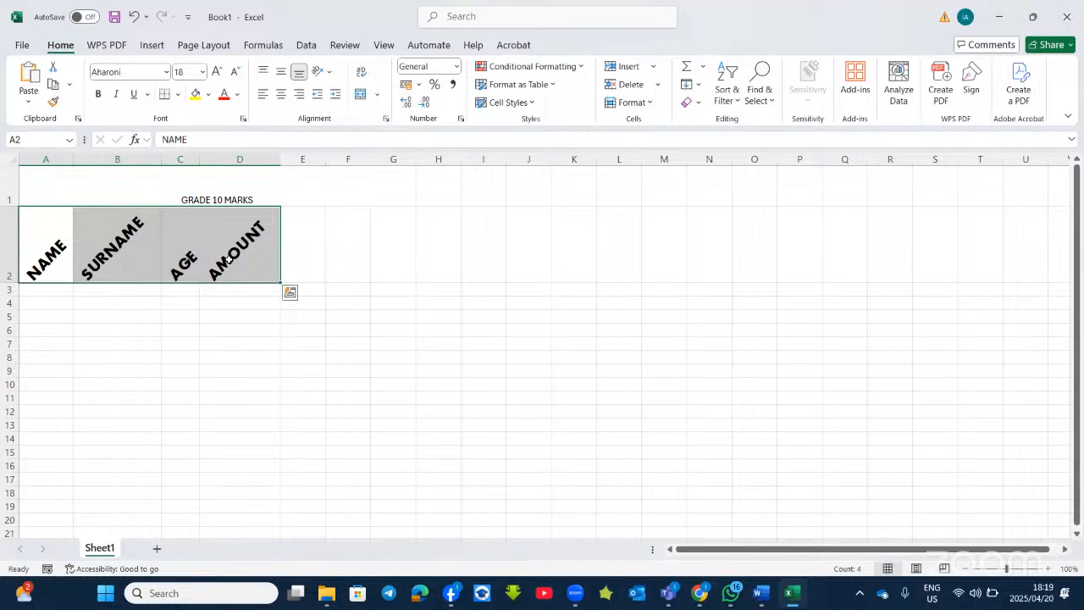
pyautogui.click(329, 73)
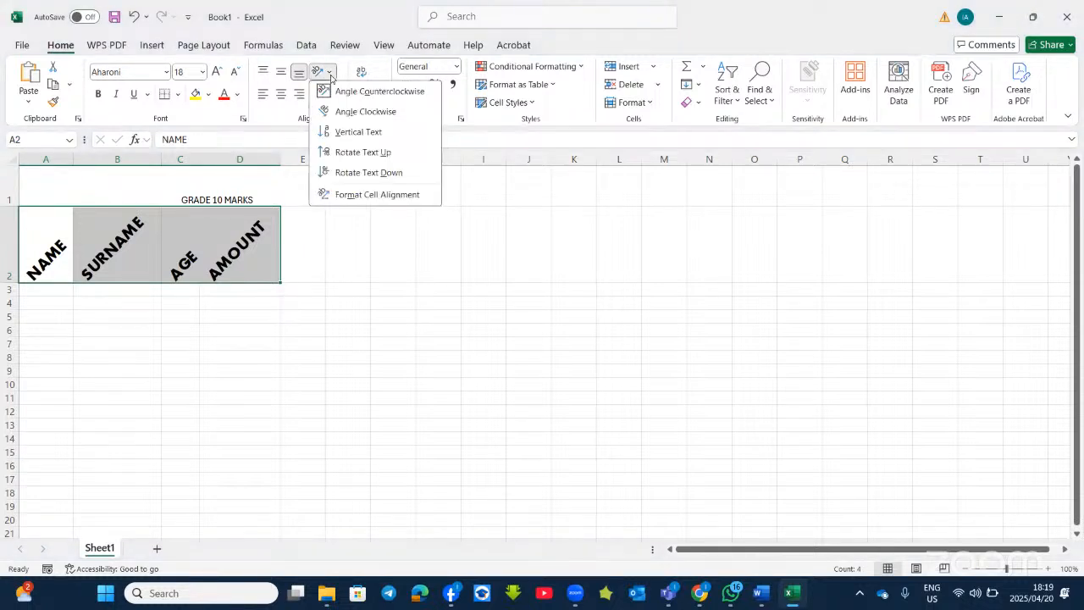
pyautogui.click(373, 113)
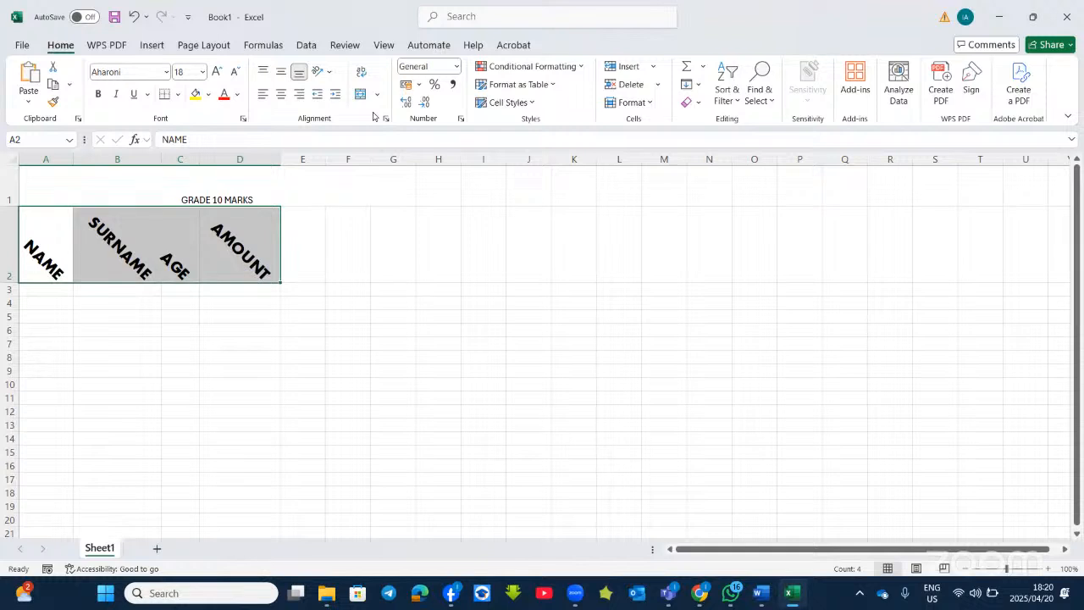
# Try the Vertical Text, Rotate Text Up and Rotate Text Down orientations on the headings in A2:D2
pyautogui.click(329, 73)
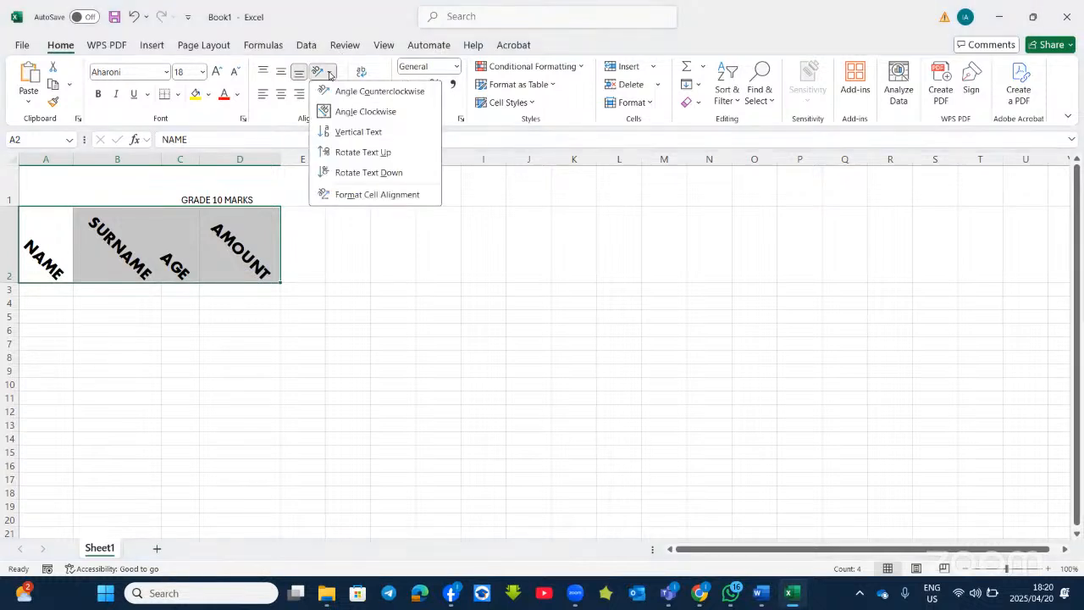
pyautogui.click(354, 134)
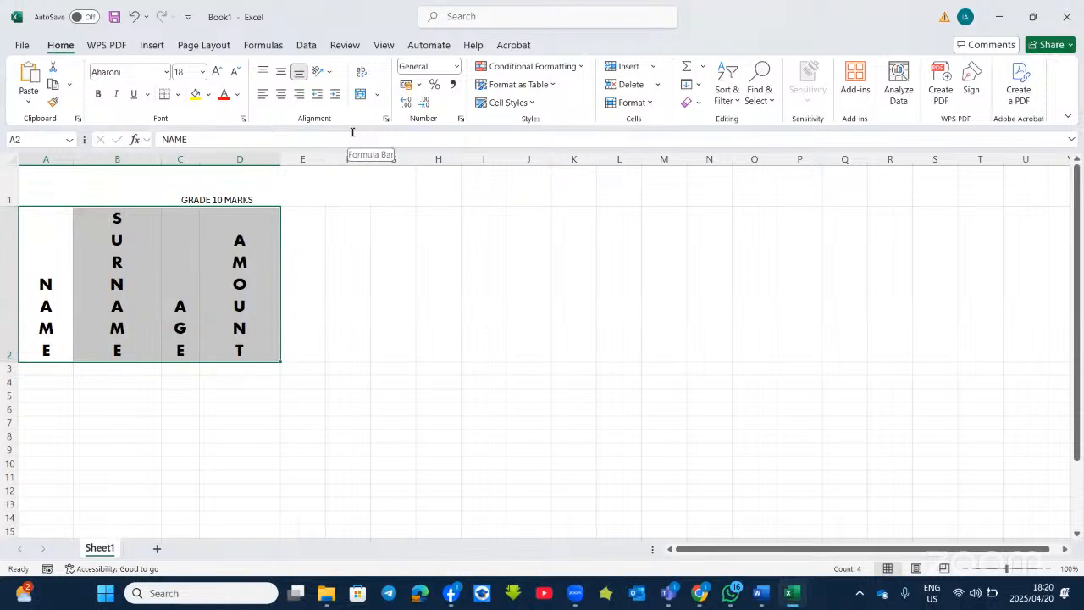
pyautogui.click(330, 73)
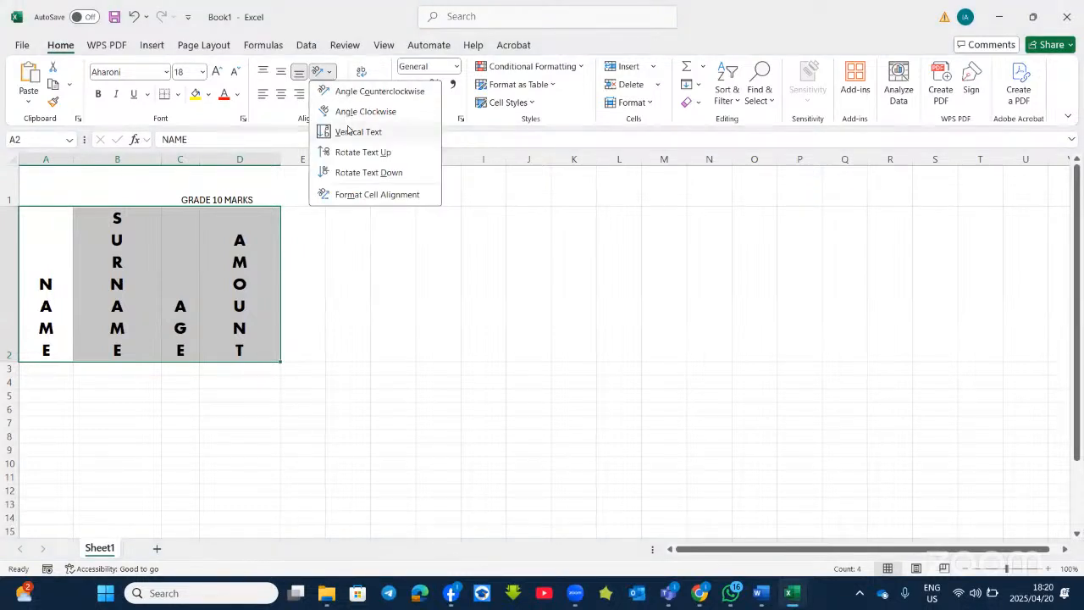
pyautogui.click(360, 154)
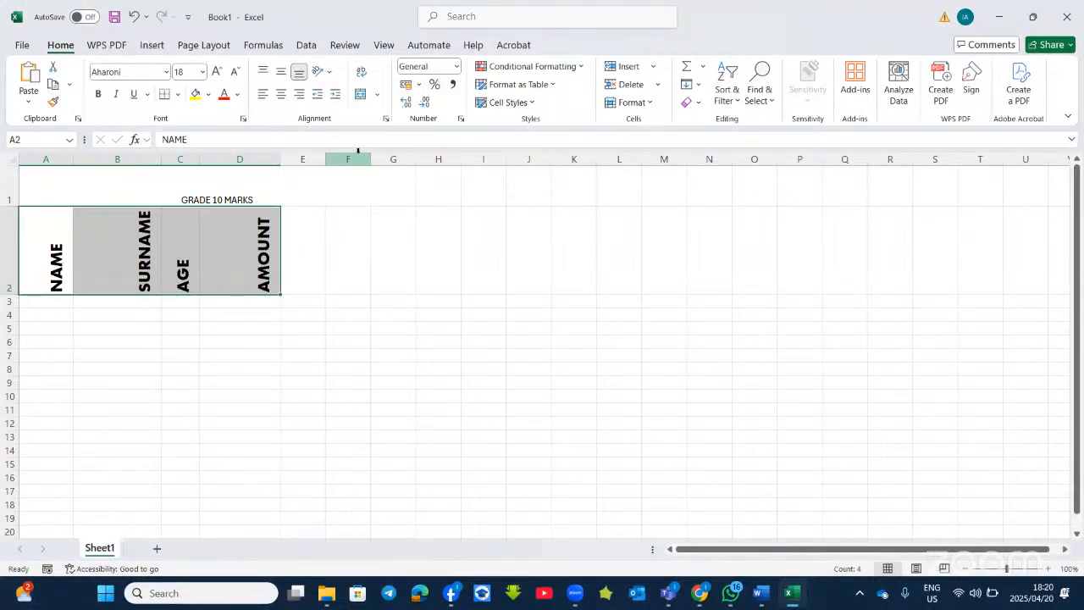
pyautogui.click(335, 73)
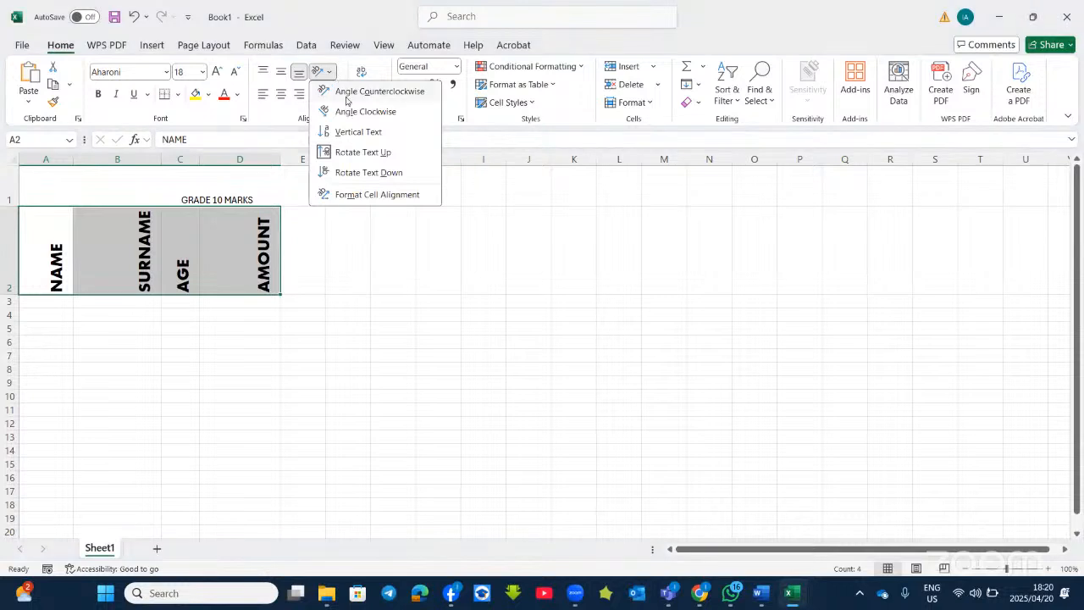
pyautogui.click(352, 174)
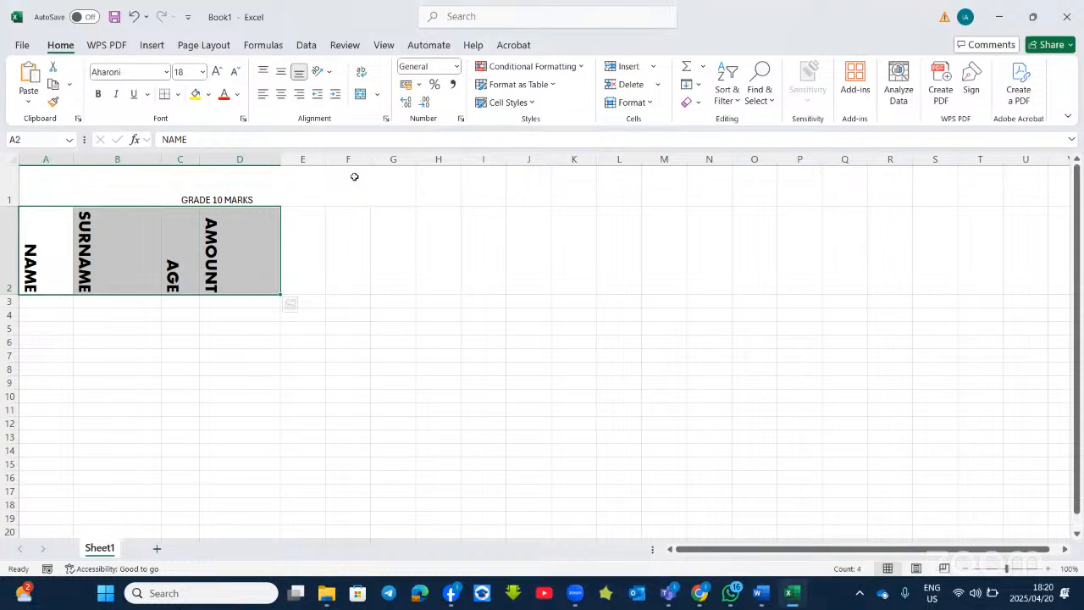
# Set a custom orientation for the headings in A2:D2 in Format Cells, tilting the text at a shallow downward angle
pyautogui.click(332, 73)
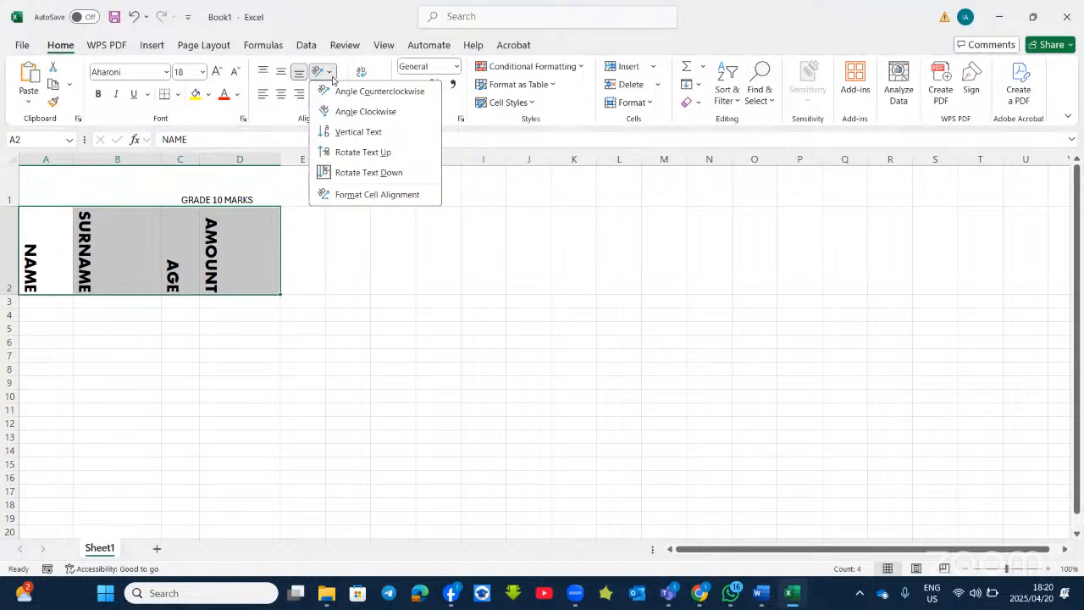
pyautogui.click(370, 197)
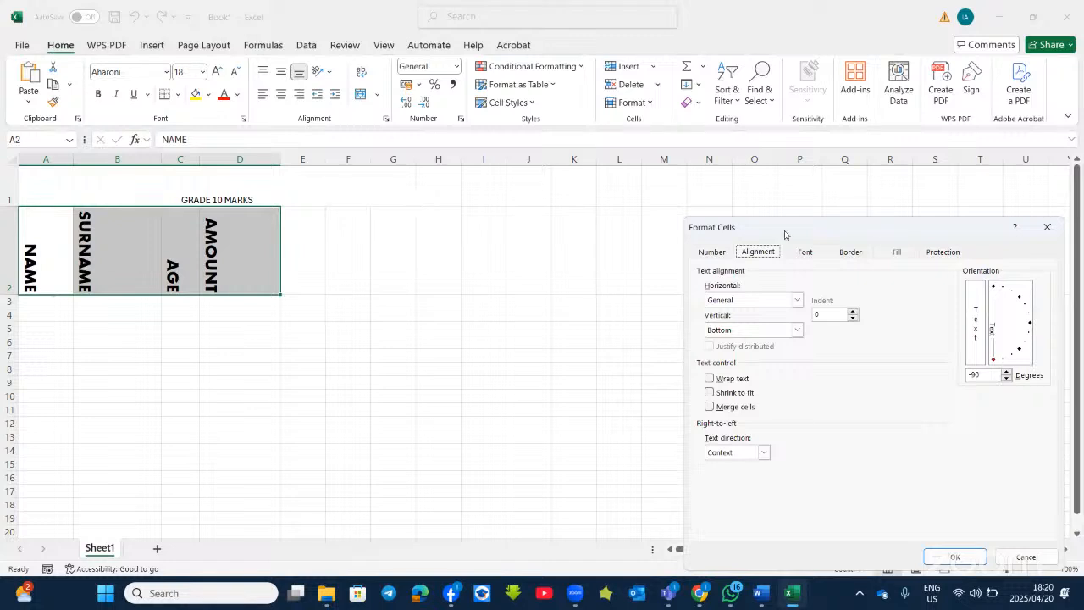
pyautogui.moveTo(784, 235); pyautogui.dragTo(528, 186)
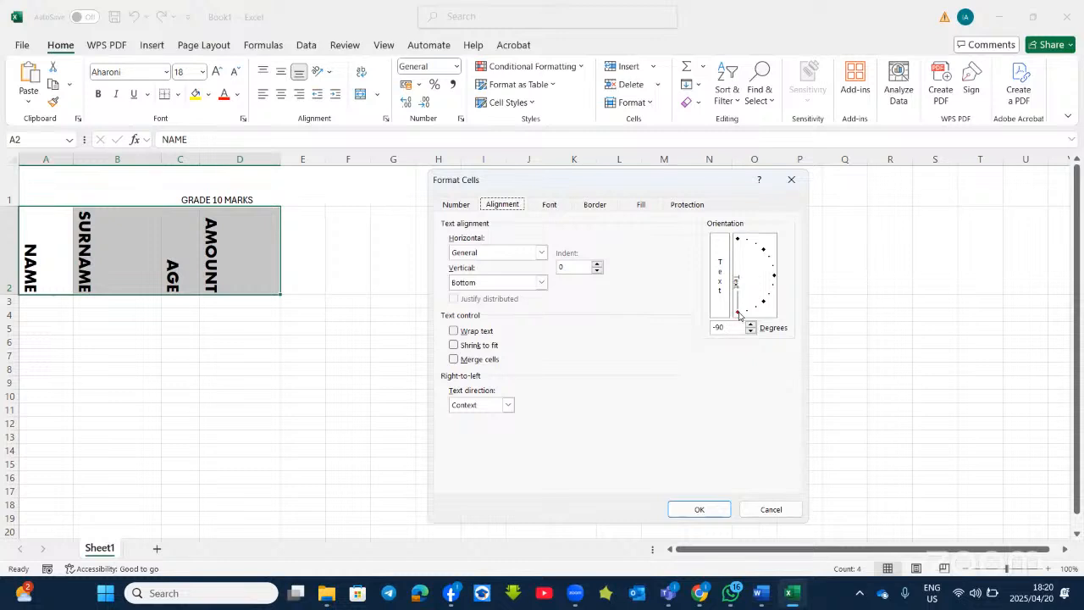
pyautogui.moveTo(738, 315)
pyautogui.mouseDown()
pyautogui.moveTo(754, 320)
pyautogui.moveTo(765, 308)
pyautogui.mouseUp()
pyautogui.moveTo(766, 305); pyautogui.dragTo(777, 293)
pyautogui.click(700, 509)
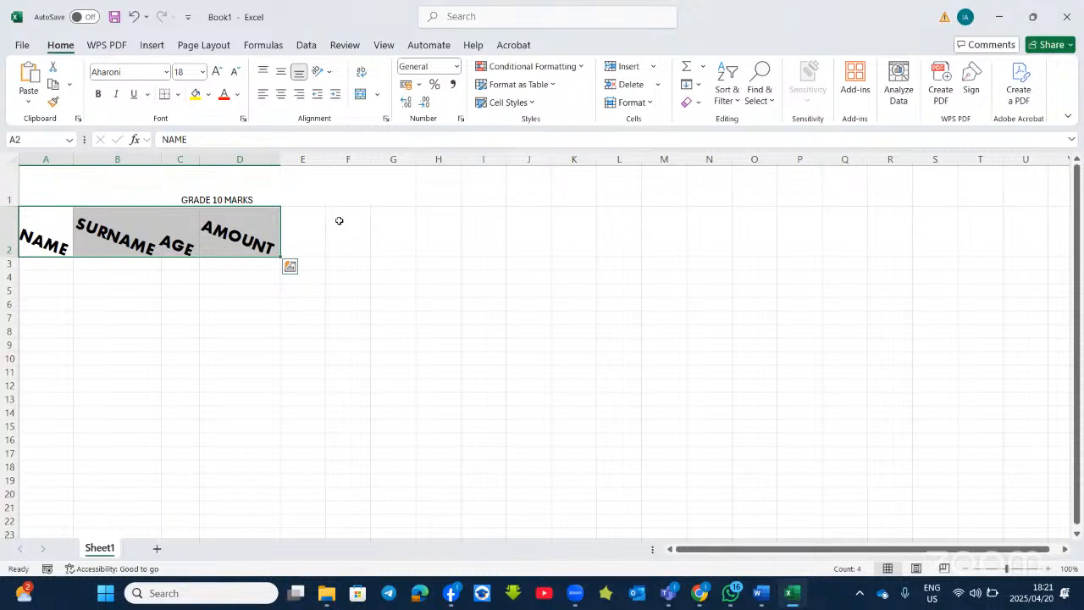
pyautogui.click(373, 259)
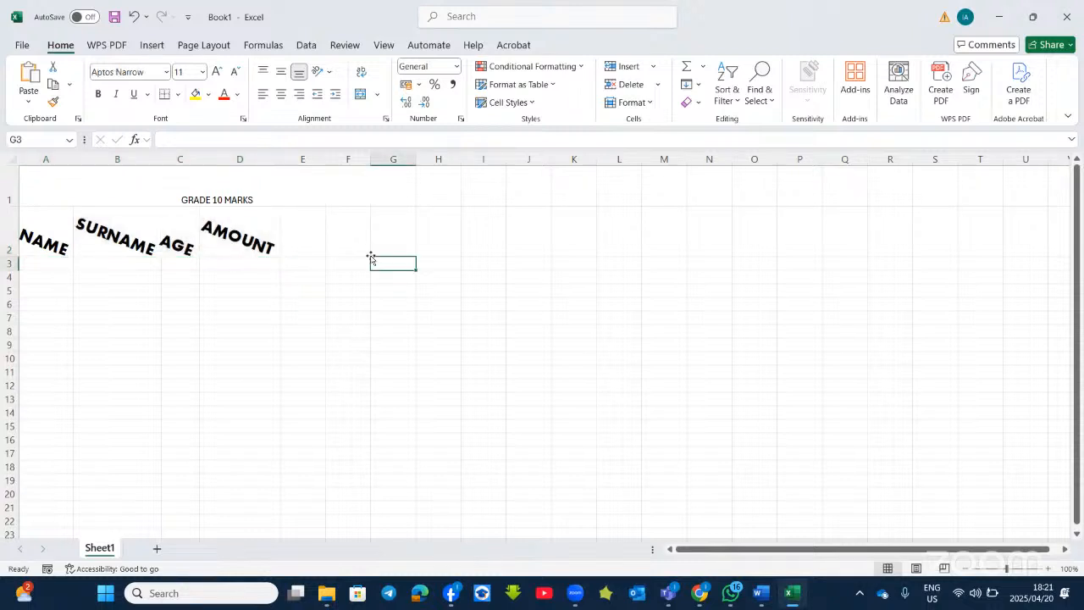
# Increase the indent of the AMOUNT heading in D2 by six levels
pyautogui.click(234, 243)
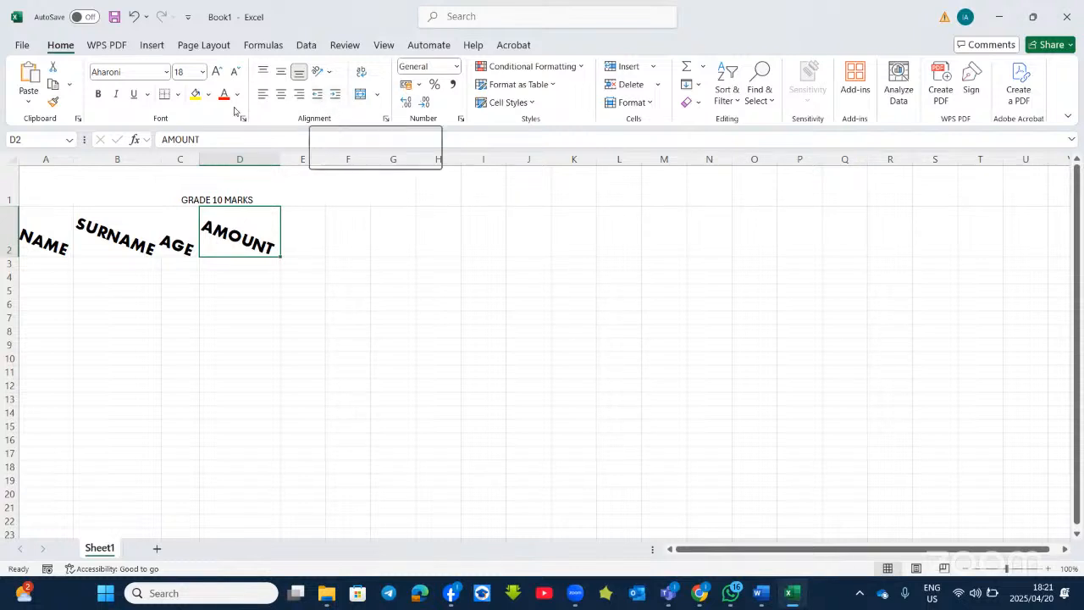
pyautogui.click(336, 96)
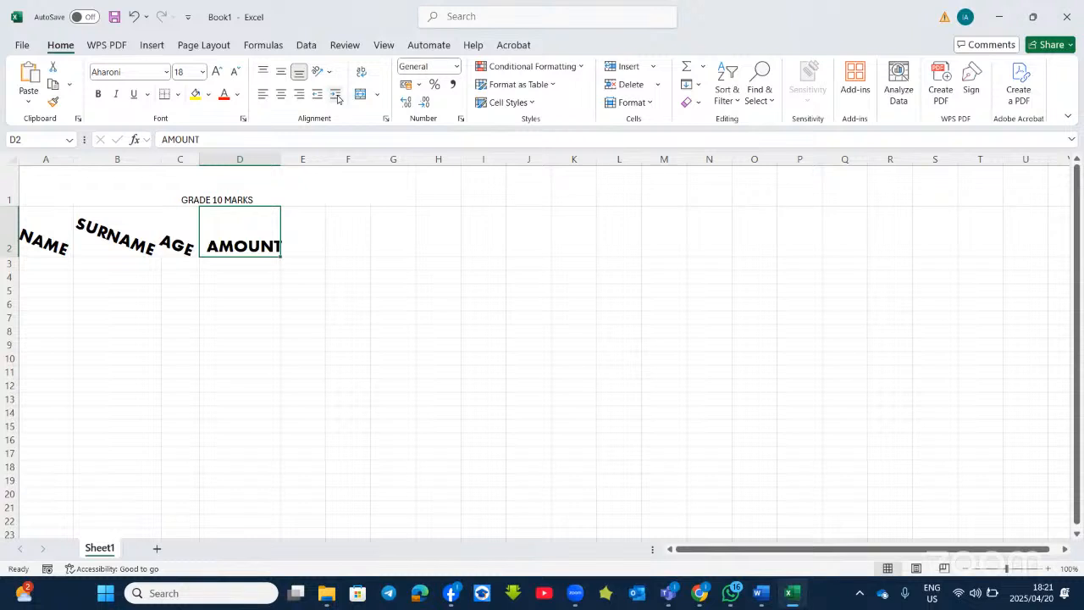
pyautogui.click(336, 95)
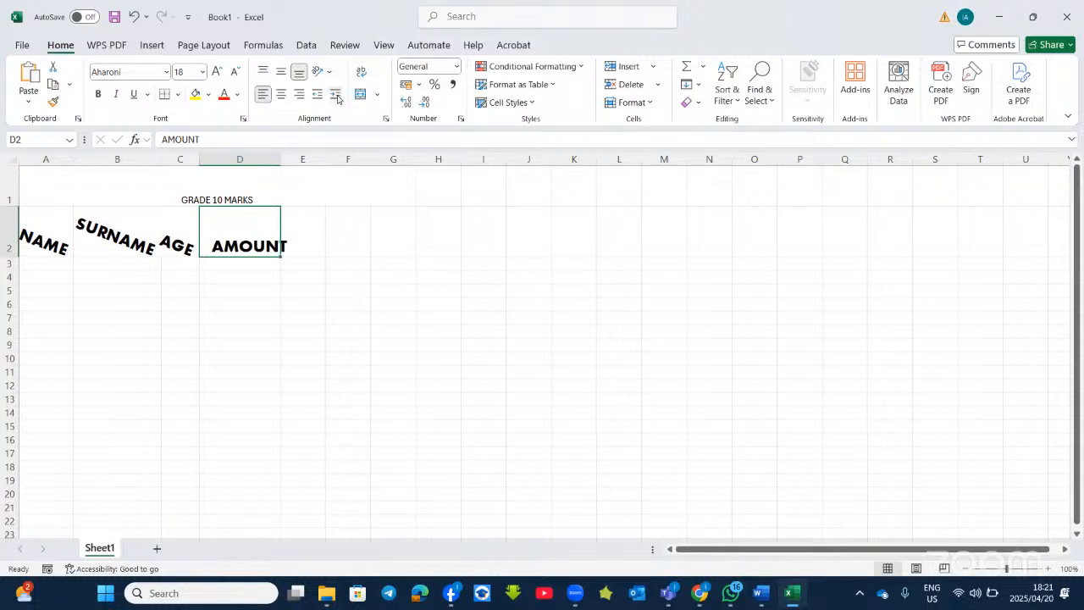
pyautogui.click(336, 96)
pyautogui.click(336, 95)
pyautogui.click(336, 96)
pyautogui.click(337, 96)
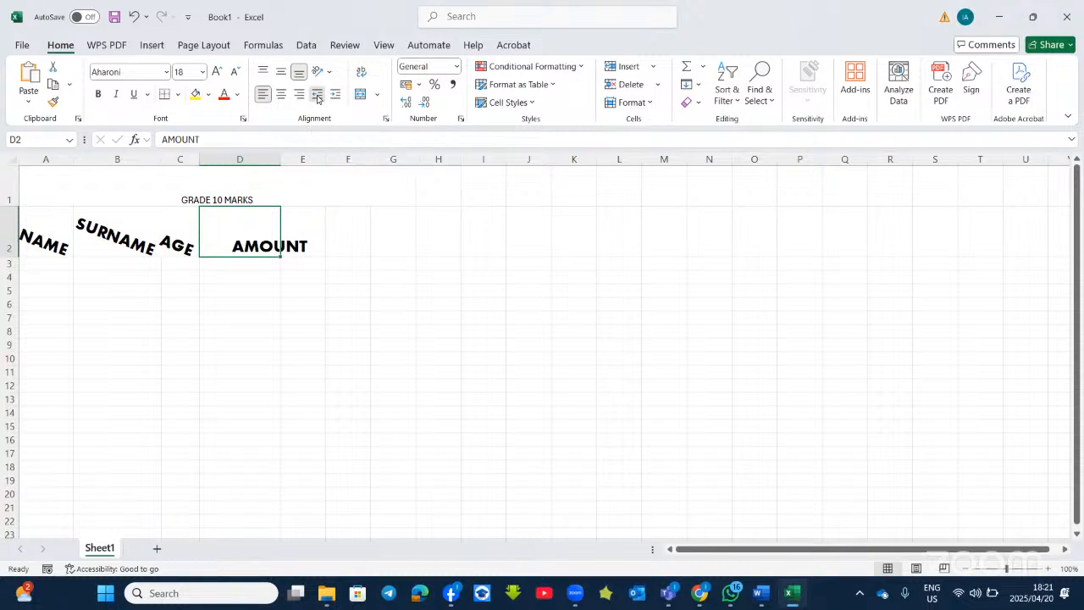
# Decrease the indent of the AMOUNT heading in D2 by five levels
pyautogui.click(317, 96)
pyautogui.click(317, 95)
pyautogui.click(318, 96)
pyautogui.click(318, 95)
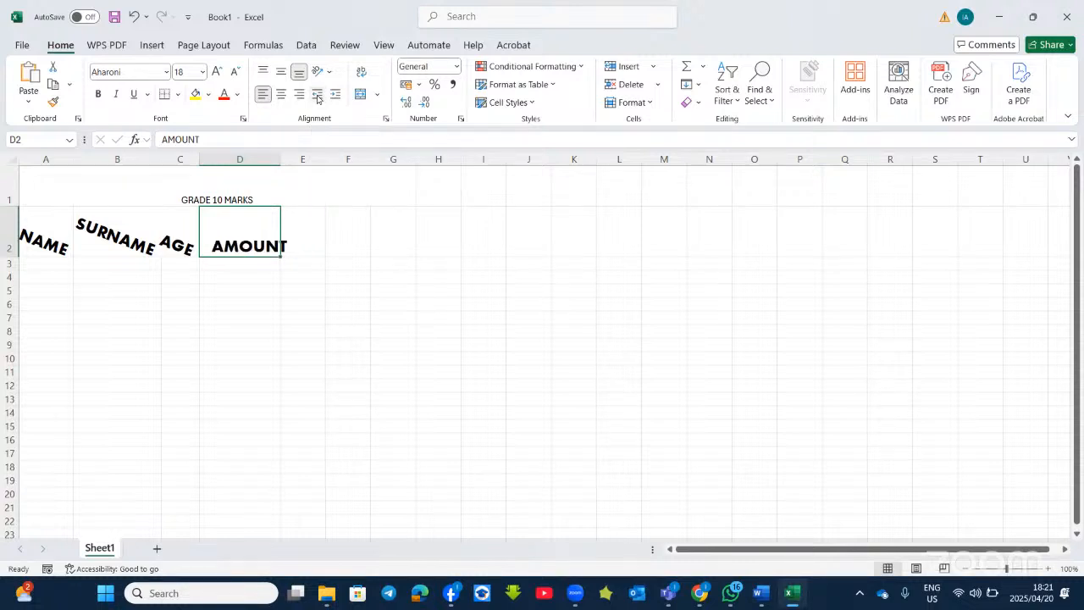
pyautogui.click(318, 95)
# Increase the indent of the AGE heading in C2 by three levels and decrease it again by three levels
pyautogui.click(177, 237)
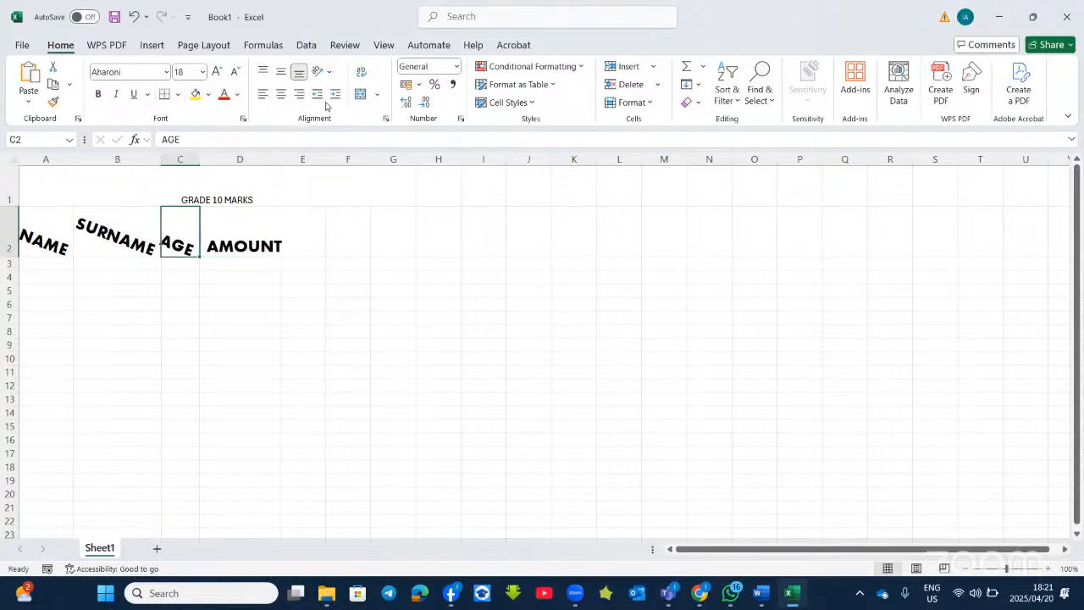
pyautogui.click(334, 99)
pyautogui.click(333, 99)
pyautogui.click(332, 100)
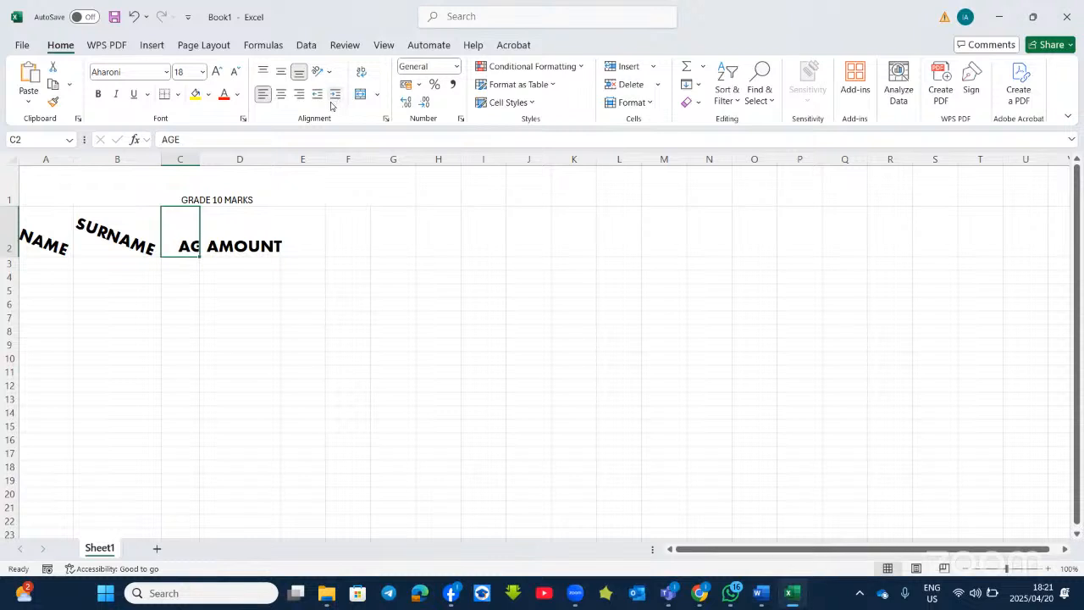
pyautogui.click(316, 95)
pyautogui.click(317, 95)
pyautogui.click(316, 97)
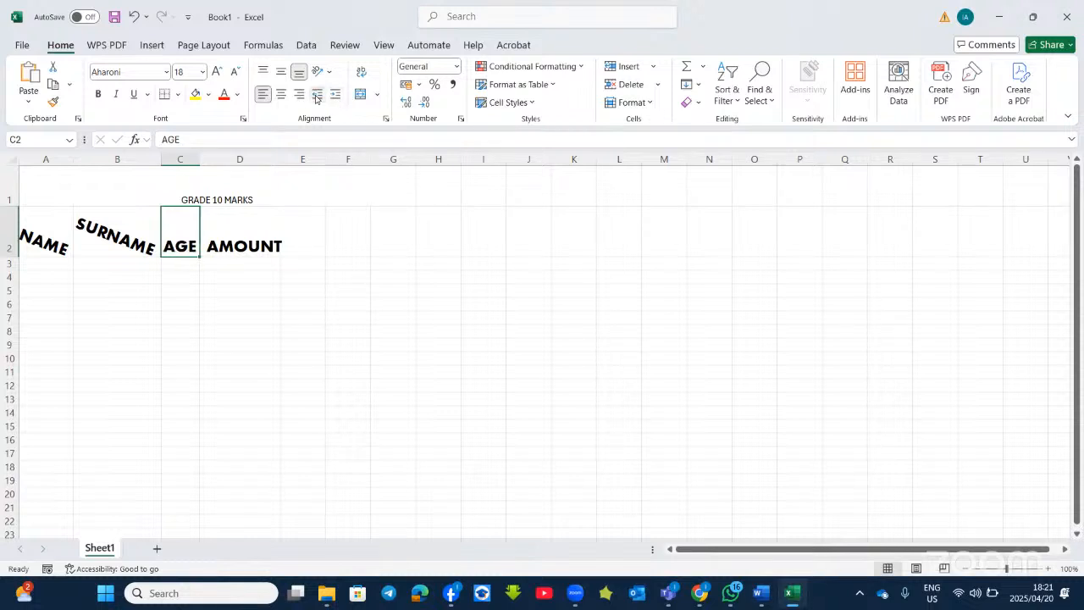
# Increase the indent of the SURNAME heading in B2 by four levels and widen column B to about twice its width
pyautogui.click(127, 227)
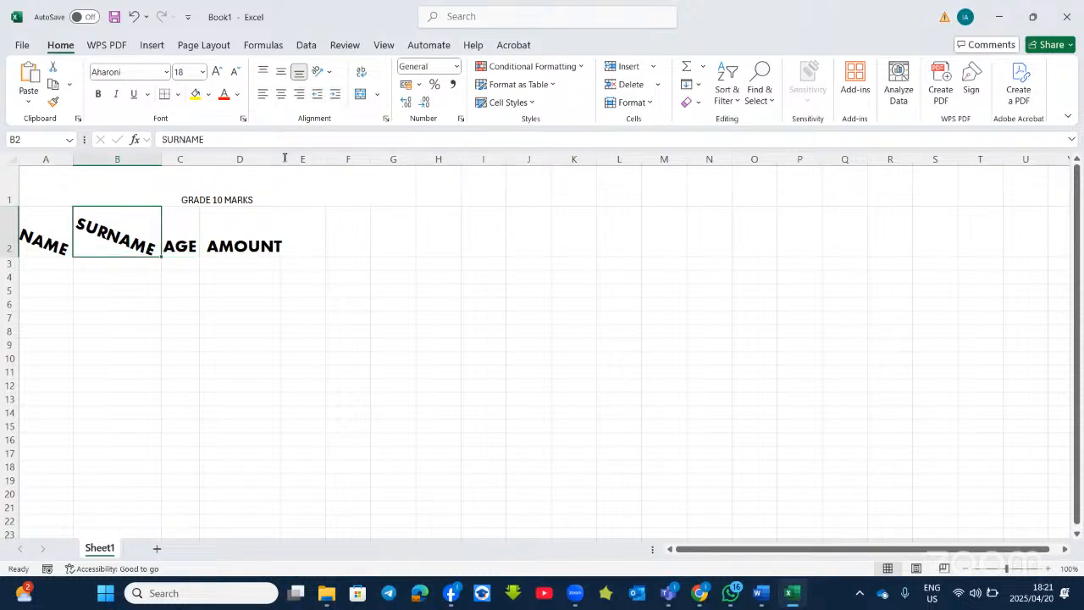
pyautogui.click(332, 97)
pyautogui.click(332, 96)
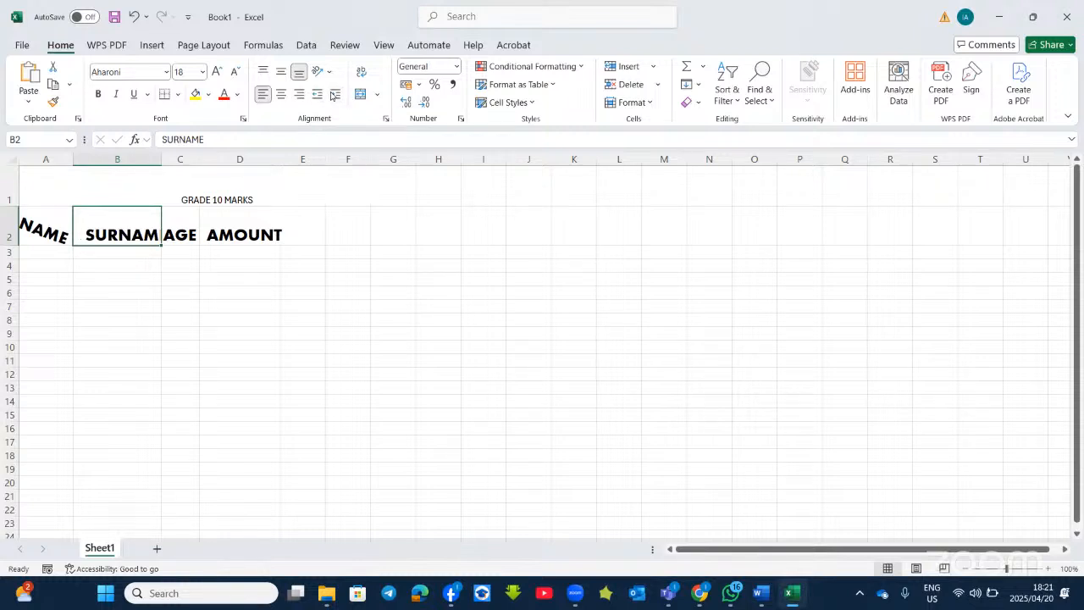
pyautogui.click(335, 95)
pyautogui.click(335, 95)
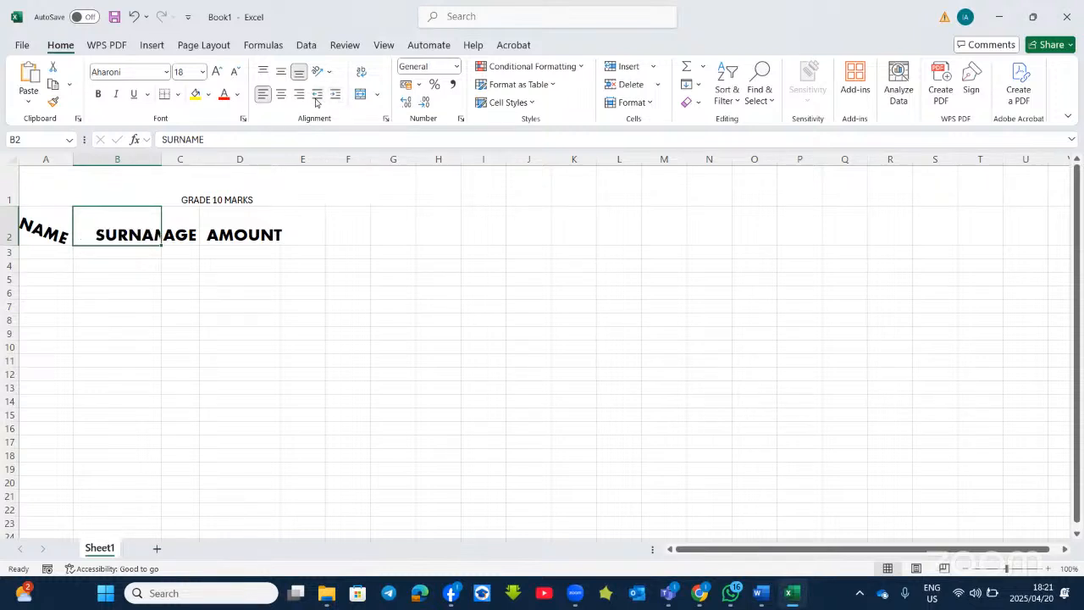
pyautogui.moveTo(161, 158); pyautogui.dragTo(241, 172)
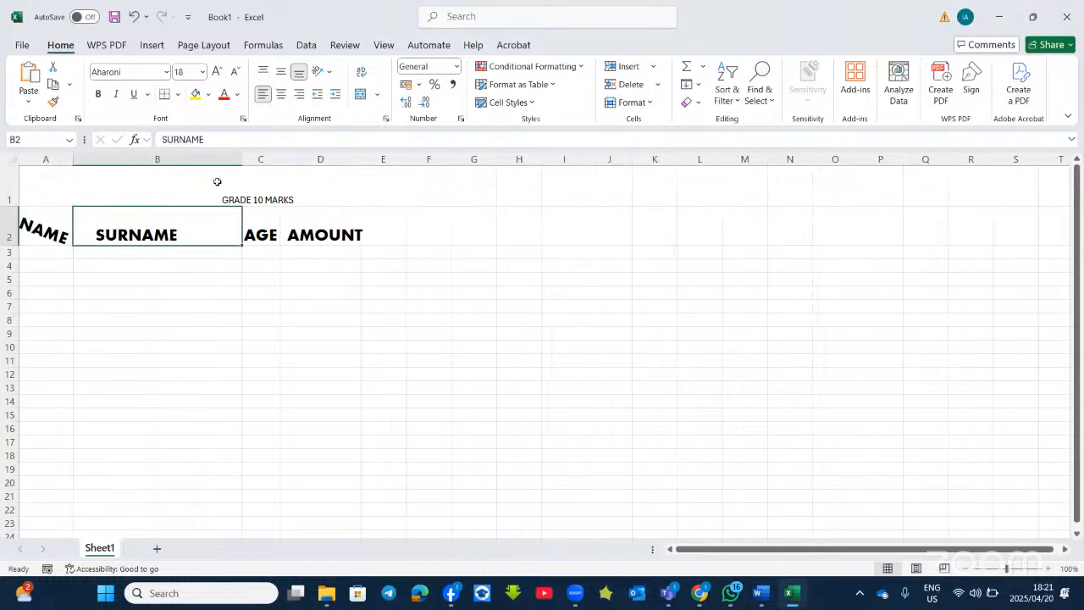
# Increase the SURNAME heading's indent further, moving the text towards the right edge of the widened cell B2
pyautogui.click(335, 95)
pyautogui.click(335, 95)
pyautogui.click(335, 95)
pyautogui.click(335, 95)
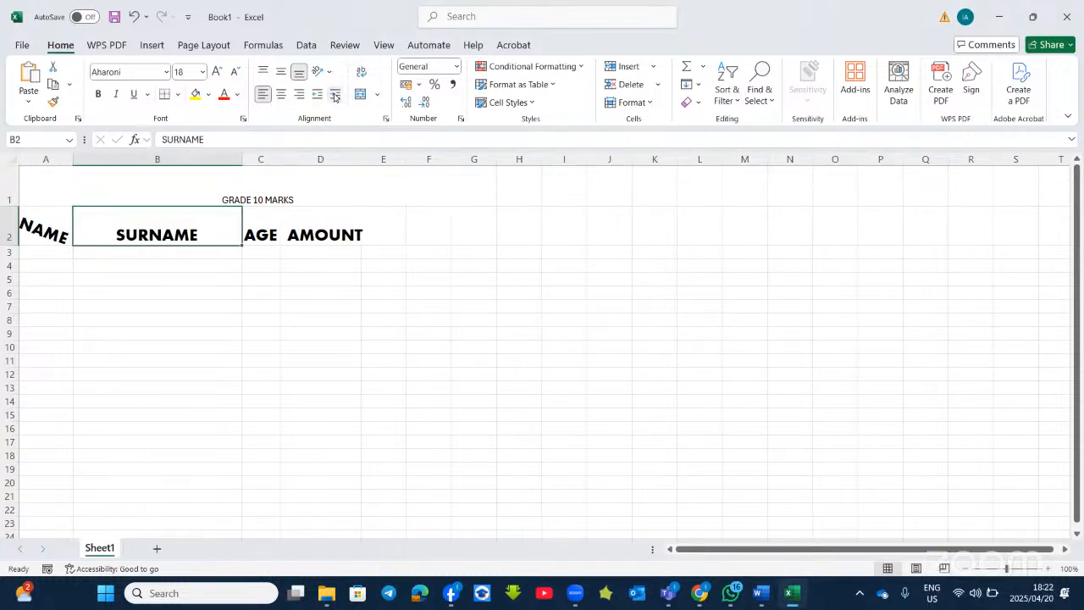
pyautogui.click(335, 95)
pyautogui.click(334, 95)
pyautogui.click(334, 94)
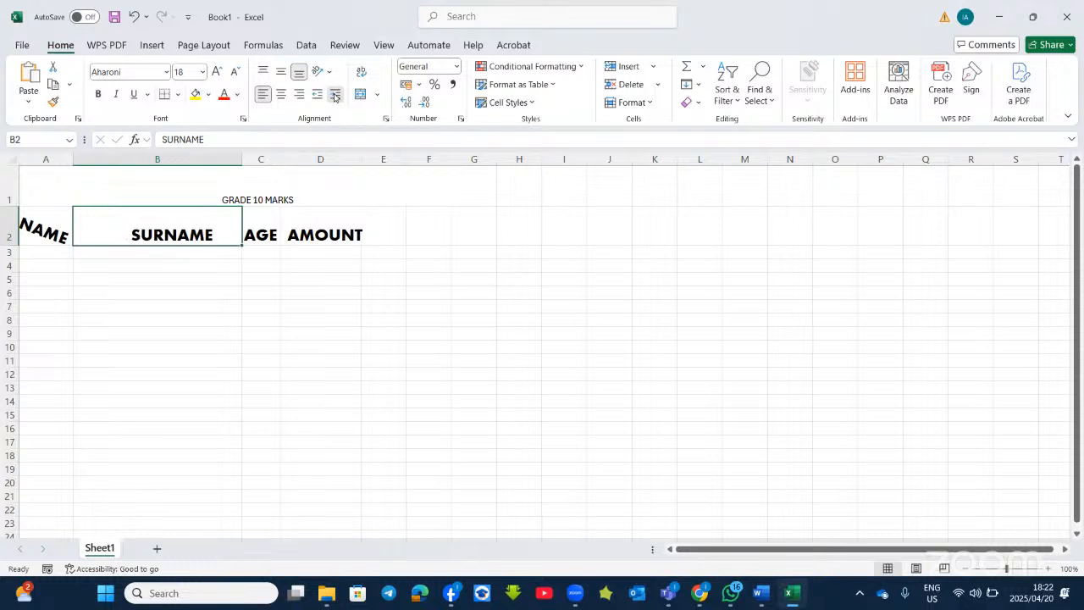
pyautogui.click(334, 95)
pyautogui.click(334, 95)
# Decrease the indent of the SURNAME heading in B2 by eight levels
pyautogui.click(317, 95)
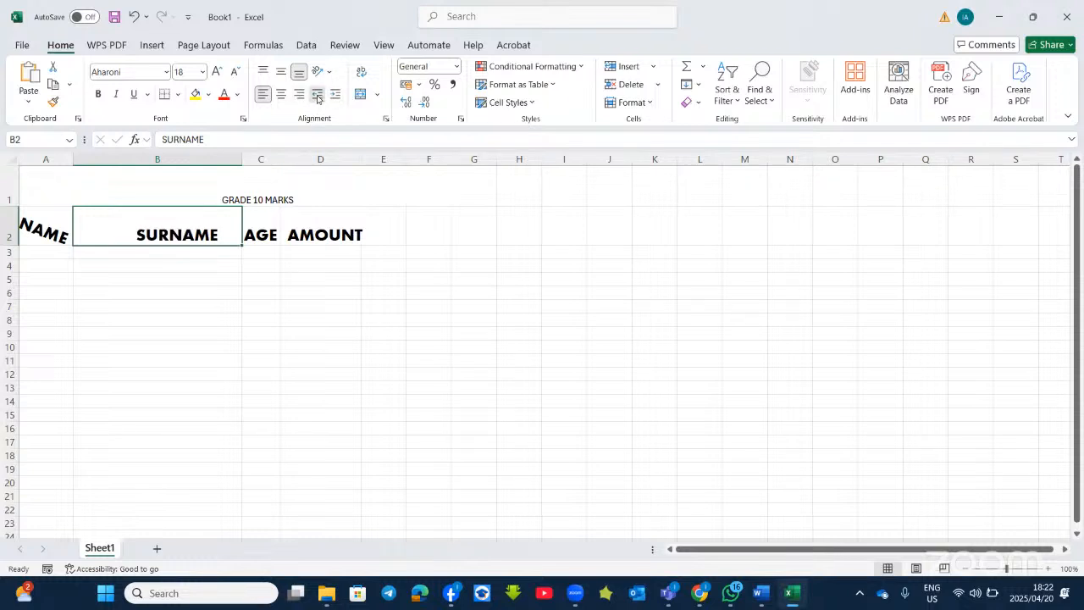
pyautogui.click(316, 95)
pyautogui.click(316, 95)
pyautogui.click(317, 95)
pyautogui.click(317, 94)
pyautogui.click(317, 95)
pyautogui.click(317, 95)
pyautogui.click(317, 95)
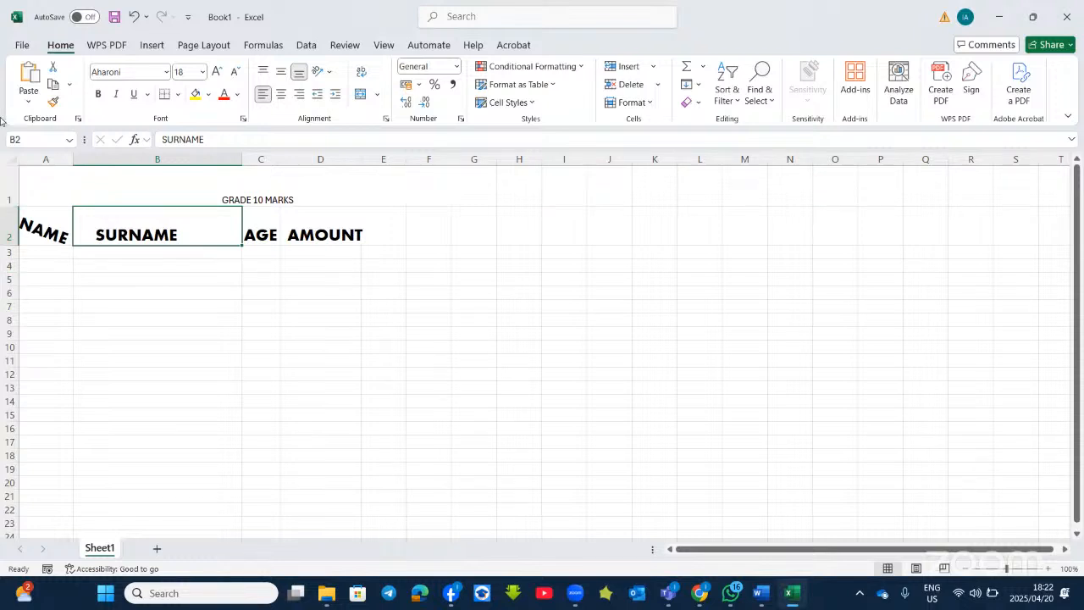
# Center the SURNAME heading horizontally and vertically in B2, comparing the horizontal centering with left alignment
pyautogui.click(281, 94)
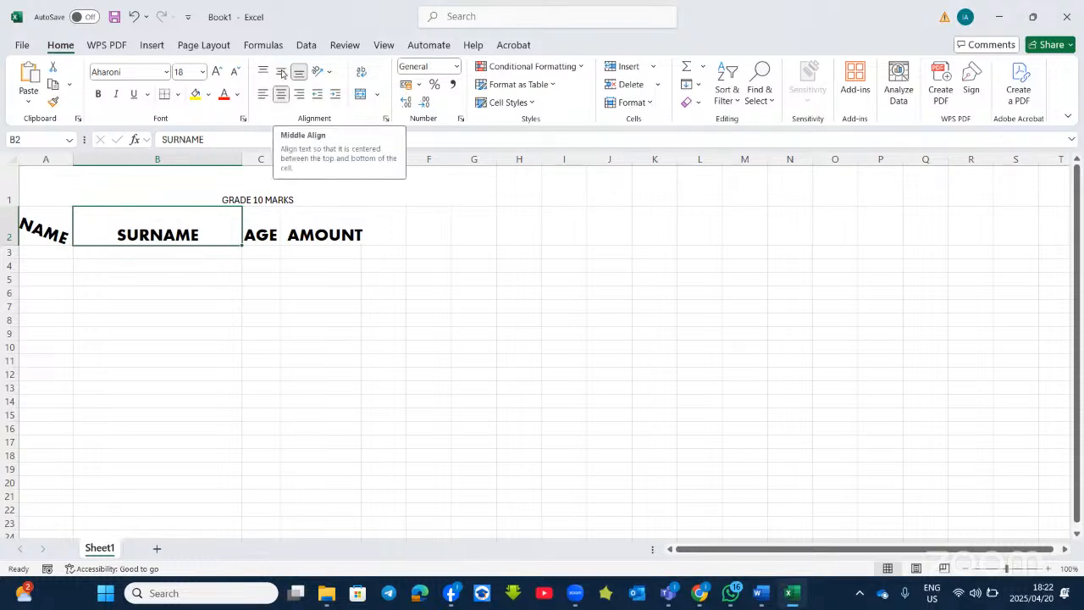
pyautogui.click(282, 73)
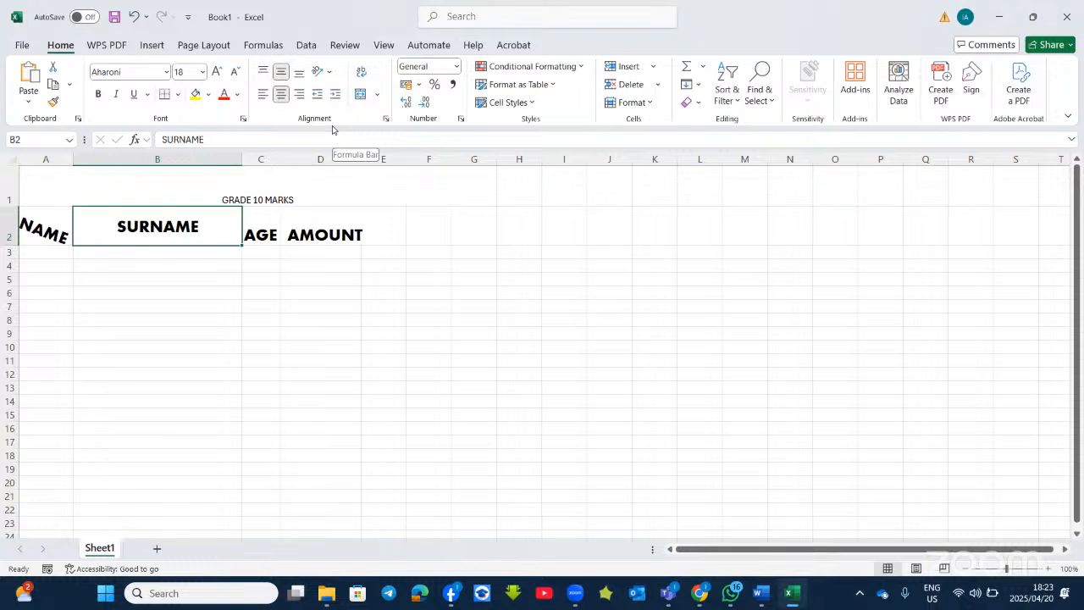
pyautogui.click(263, 94)
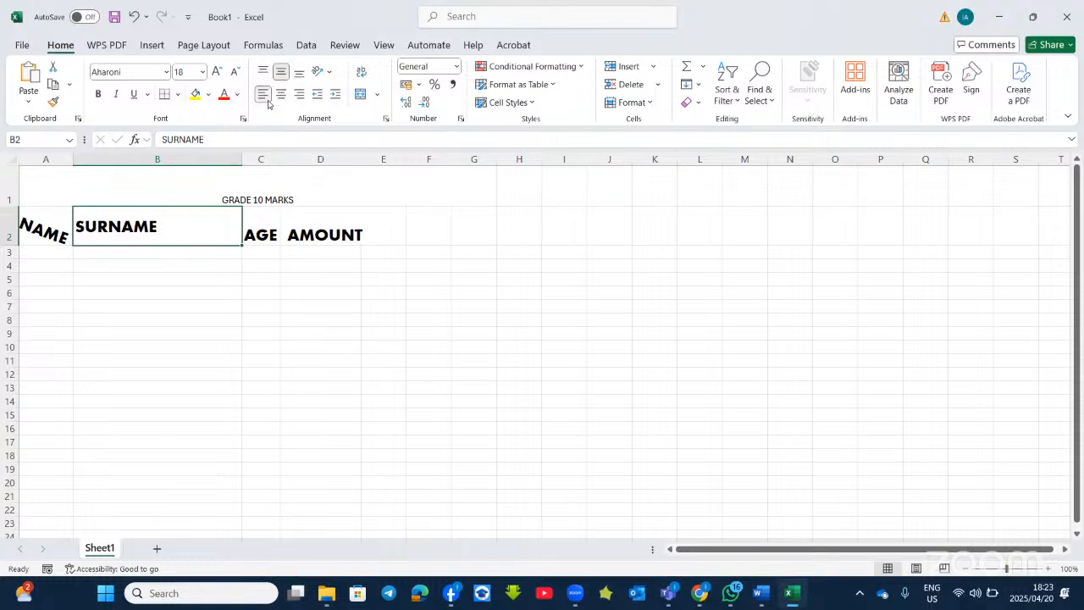
pyautogui.click(281, 94)
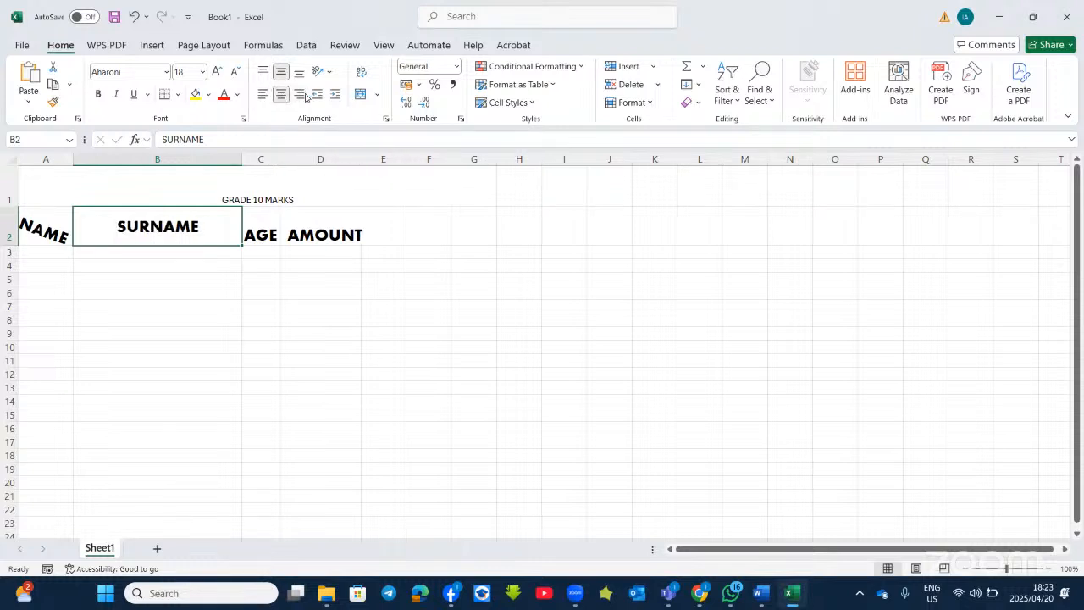
# Right-align the SURNAME heading in B2 and choose Center as its horizontal alignment in the cell format settings
pyautogui.click(301, 95)
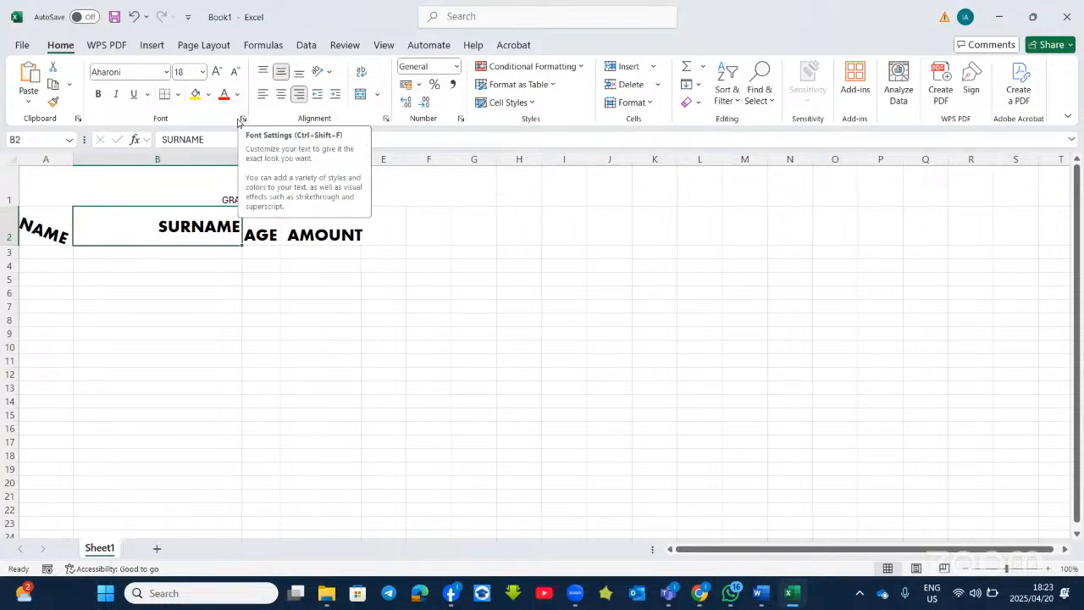
pyautogui.click(386, 120)
pyautogui.moveTo(529, 180); pyautogui.dragTo(522, 159)
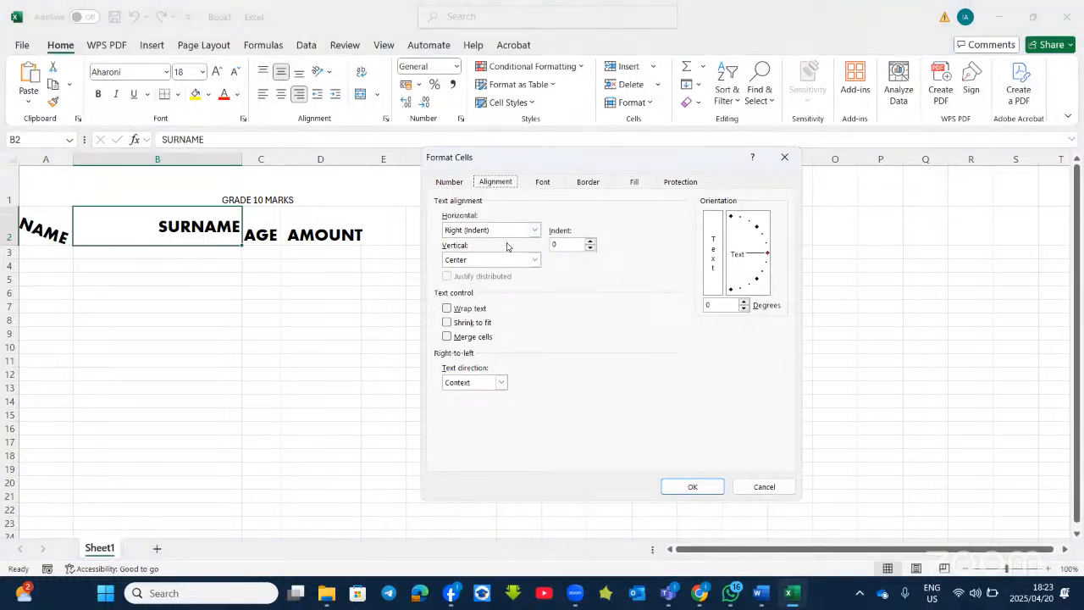
pyautogui.click(535, 229)
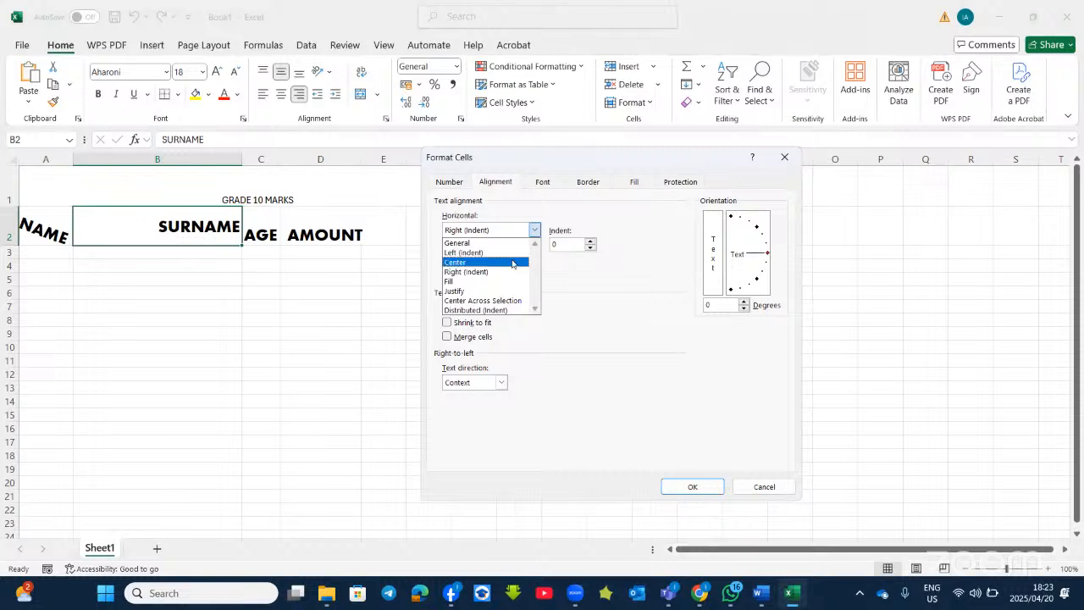
pyautogui.click(512, 263)
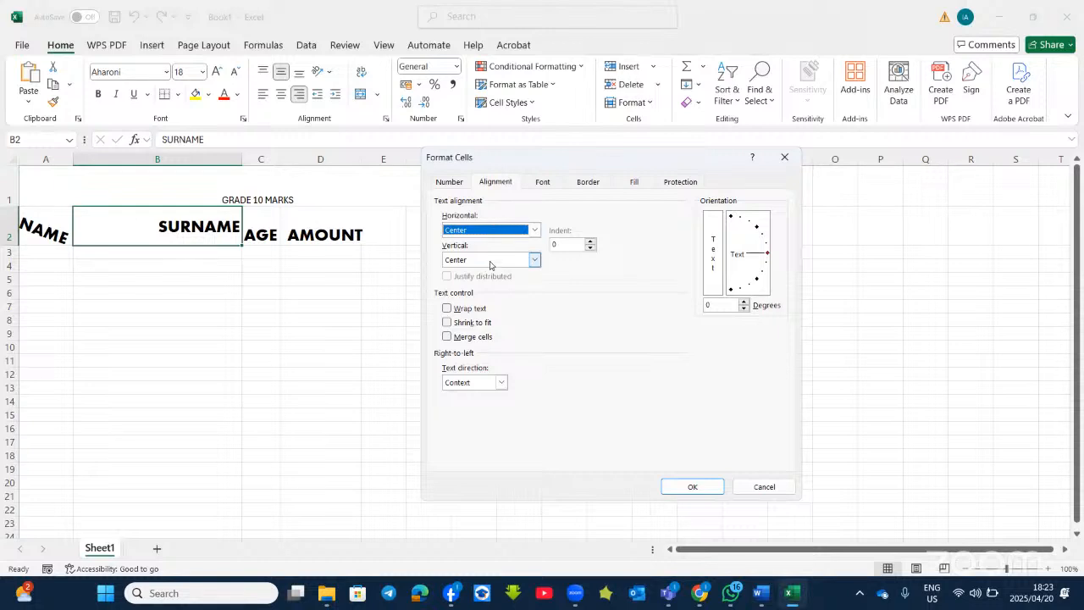
# Give the SURNAME heading a left indent of 3 with Shrink to fit, looking at the text direction options
pyautogui.click(591, 244)
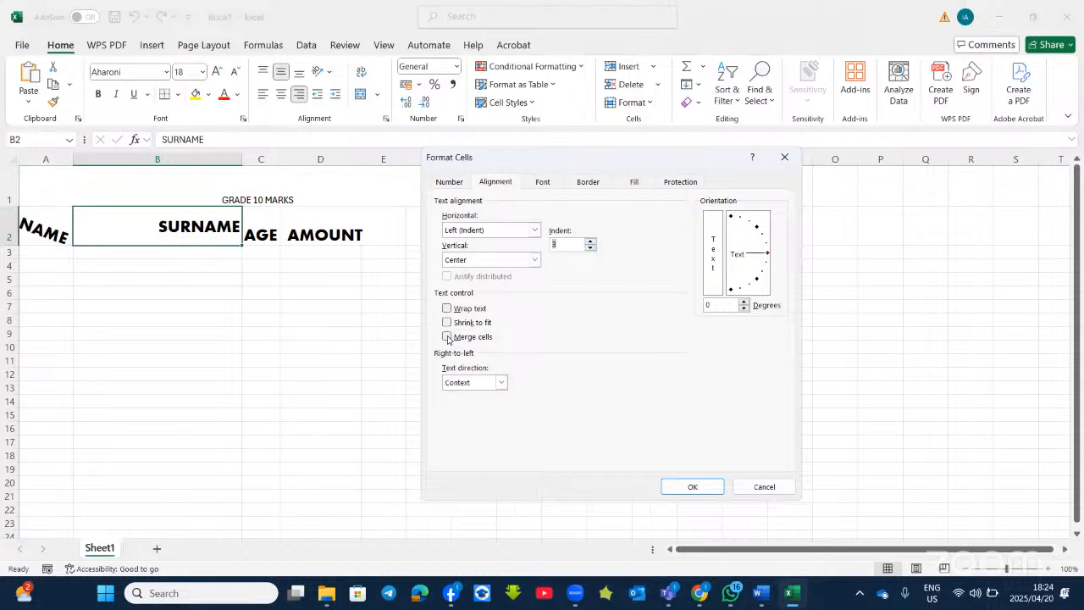
pyautogui.click(500, 383)
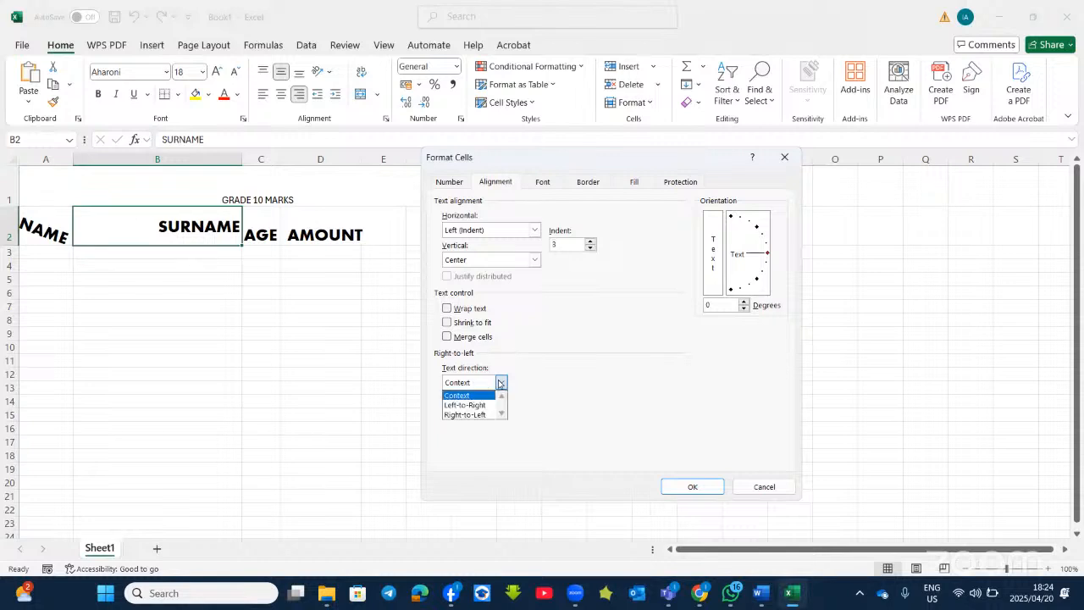
pyautogui.click(500, 383)
pyautogui.click(499, 383)
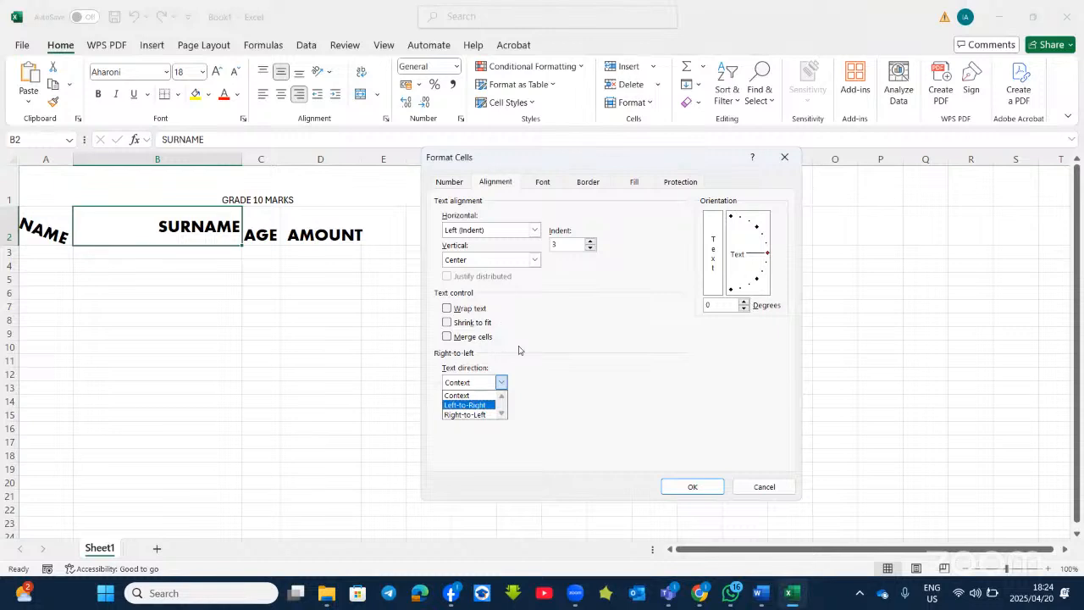
pyautogui.click(448, 322)
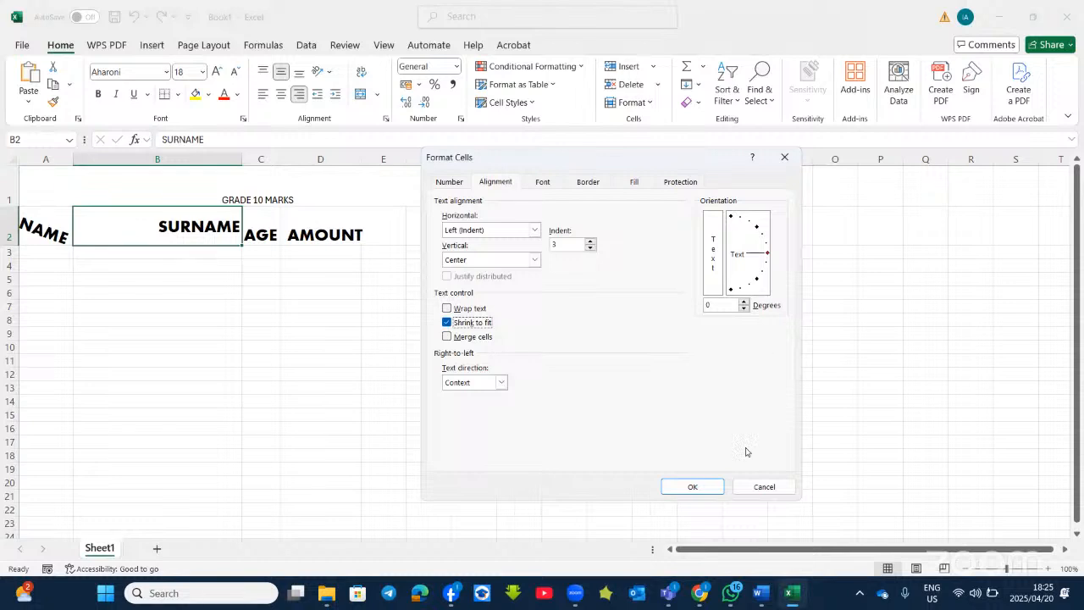
pyautogui.click(692, 486)
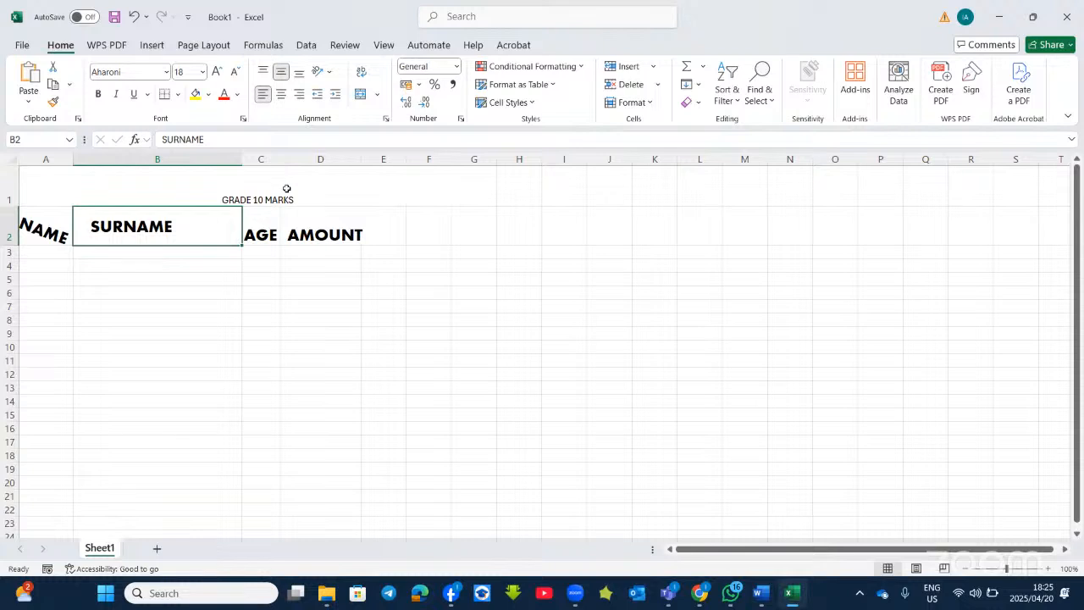
# Enlarge the GRADE 10 MARKS title to font size 18 and color its text red
pyautogui.click(238, 188)
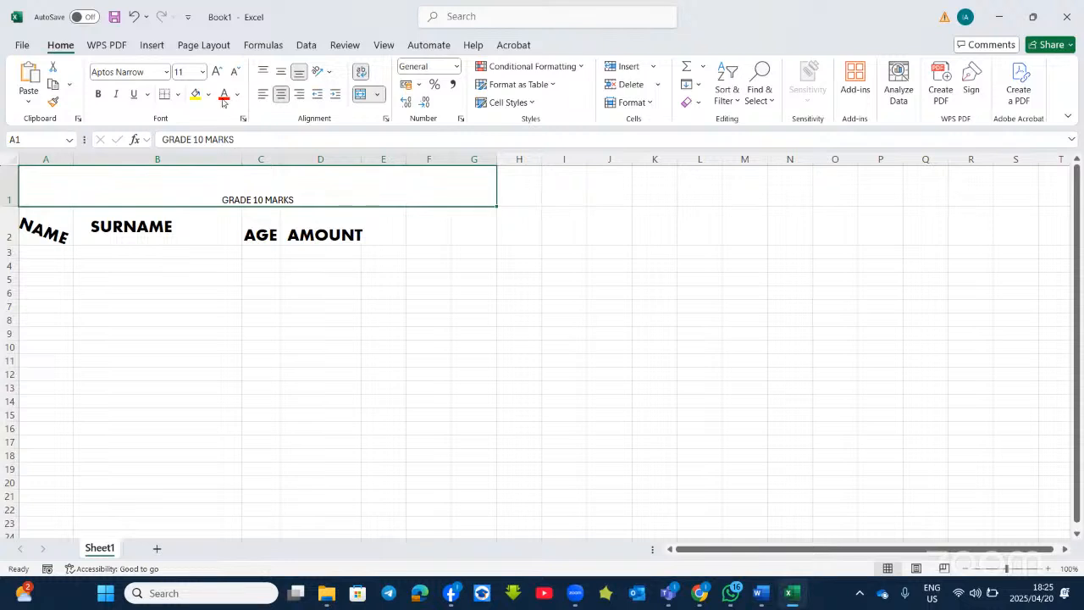
pyautogui.click(216, 72)
pyautogui.click(216, 72)
pyautogui.click(216, 72)
pyautogui.click(216, 72)
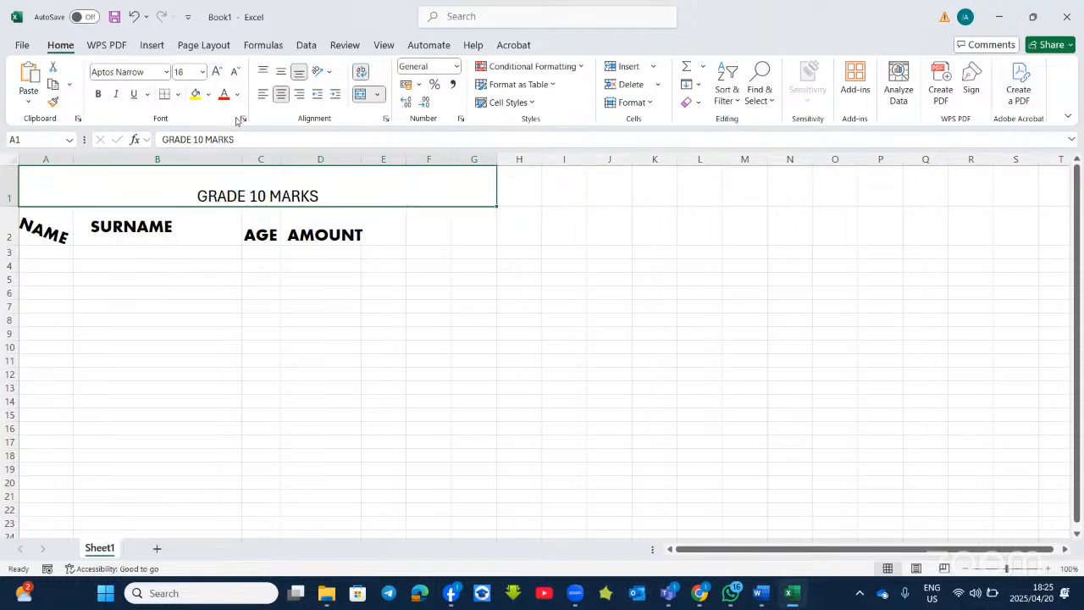
pyautogui.click(224, 94)
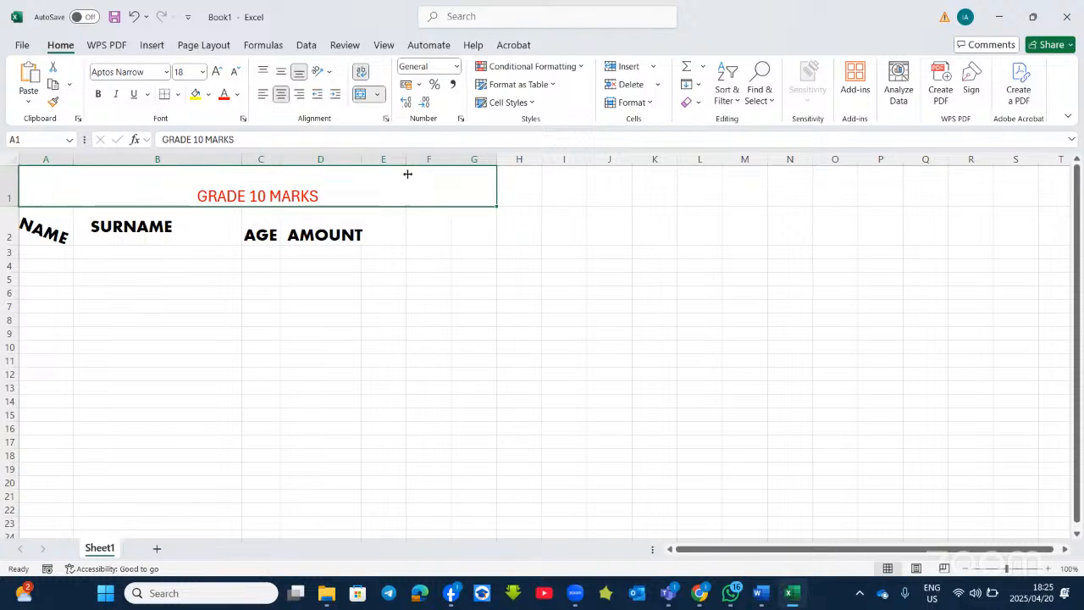
# Fill the title cell with yellow and replace that fill with the lightest orange theme color
pyautogui.click(210, 95)
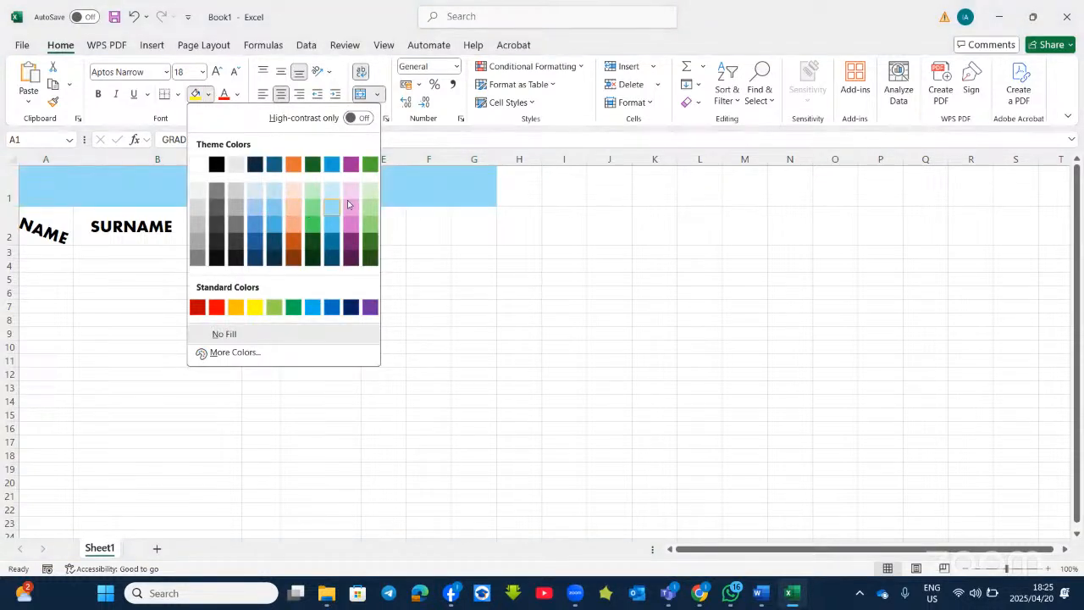
pyautogui.click(255, 307)
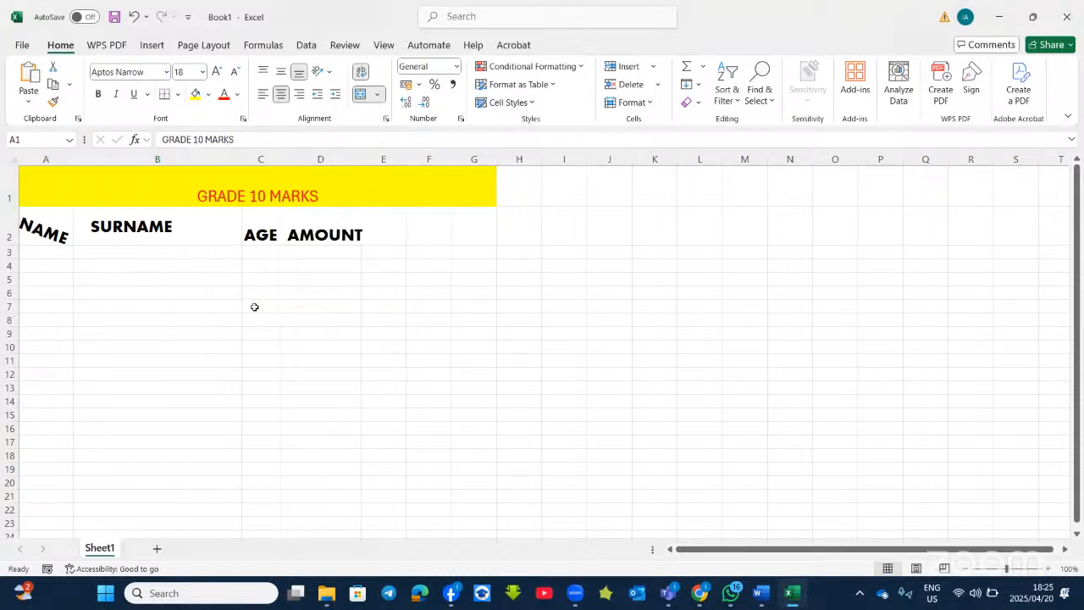
pyautogui.click(208, 94)
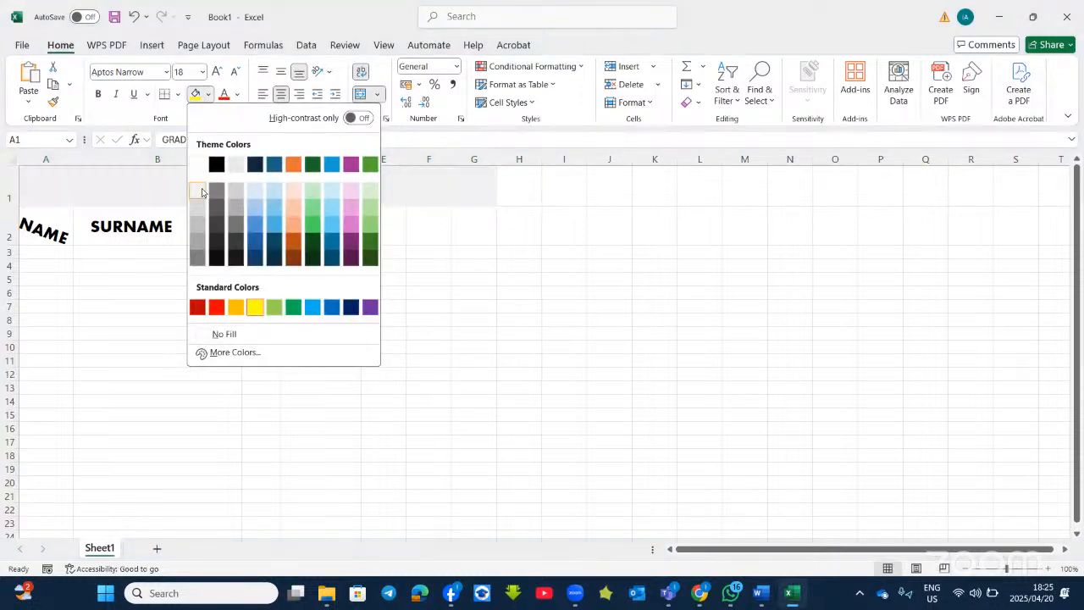
pyautogui.click(298, 198)
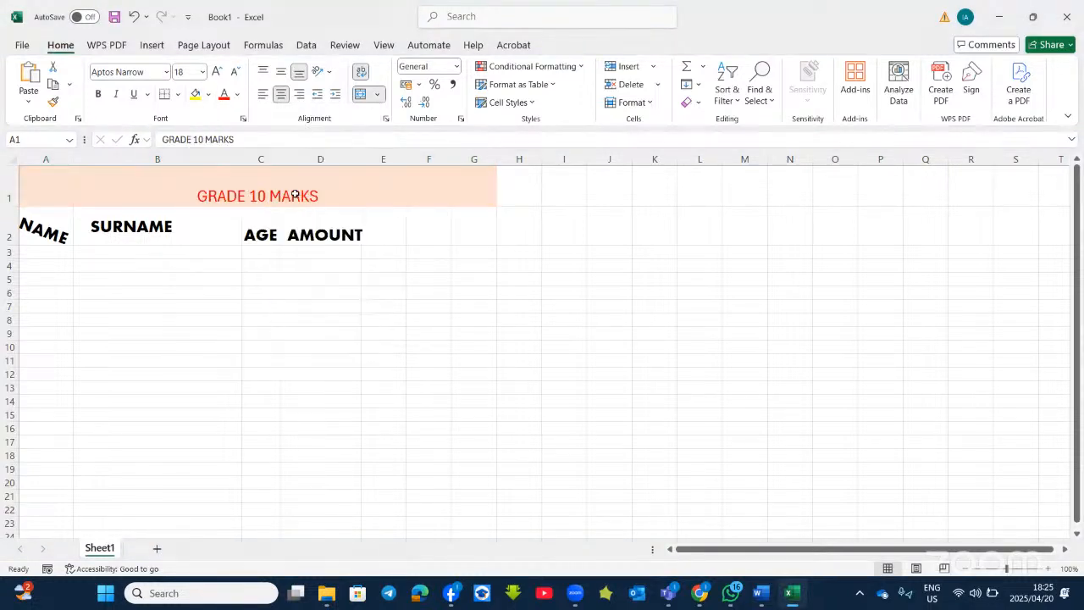
pyautogui.click(402, 302)
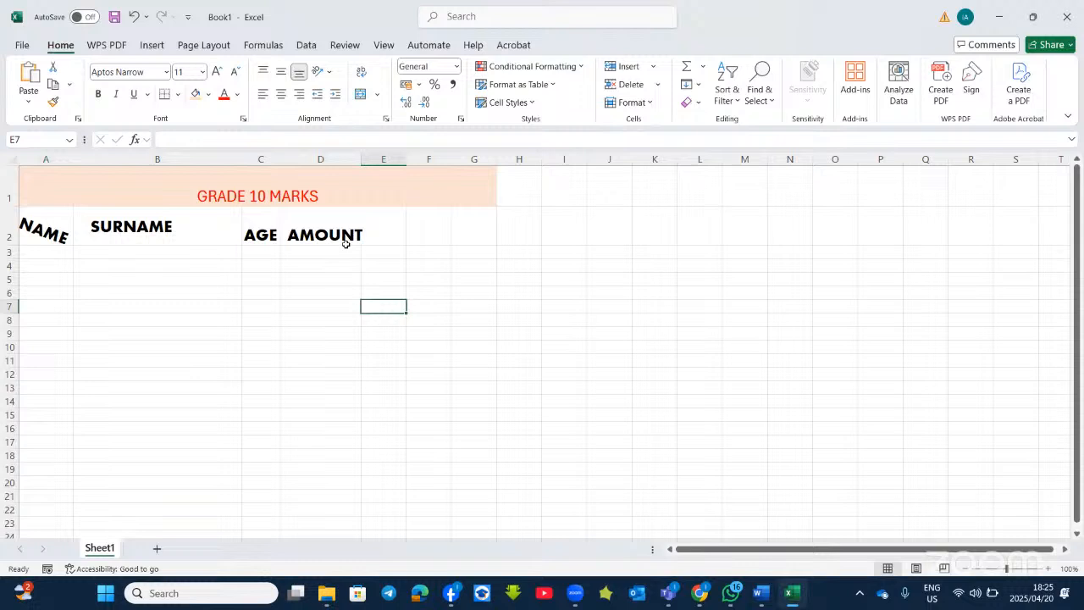
# Choose a purple double-line outline in the border settings of the GRADE 10 MARKS title cell
pyautogui.click(302, 188)
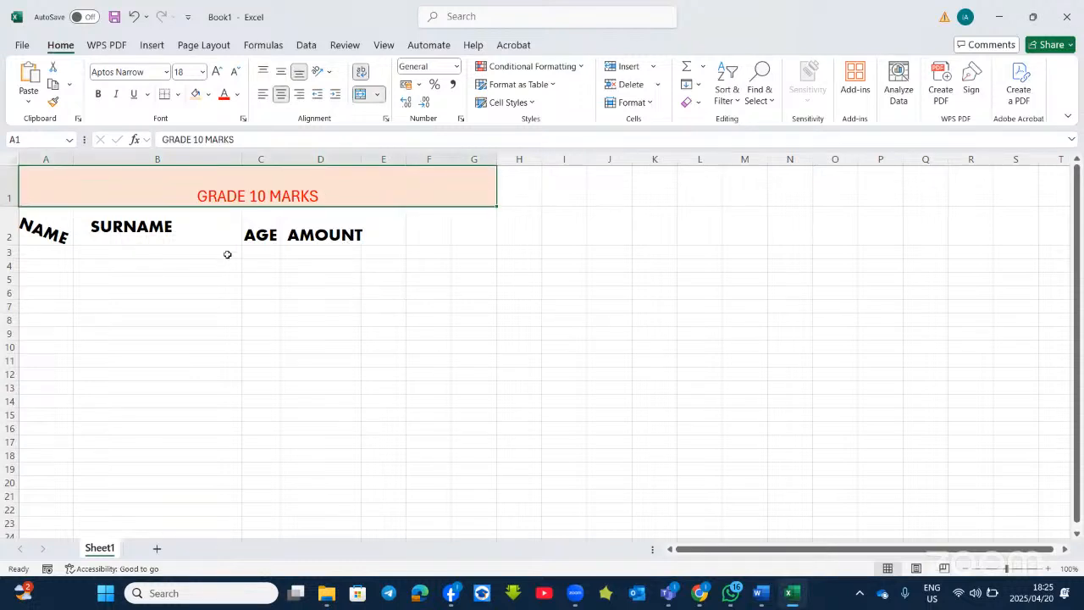
pyautogui.click(178, 94)
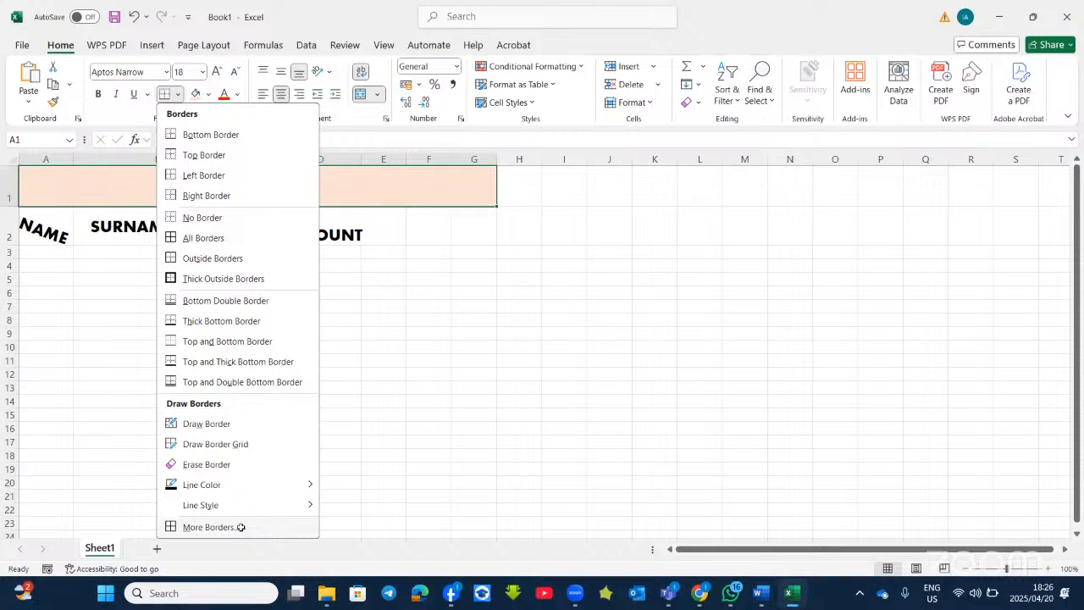
pyautogui.click(211, 527)
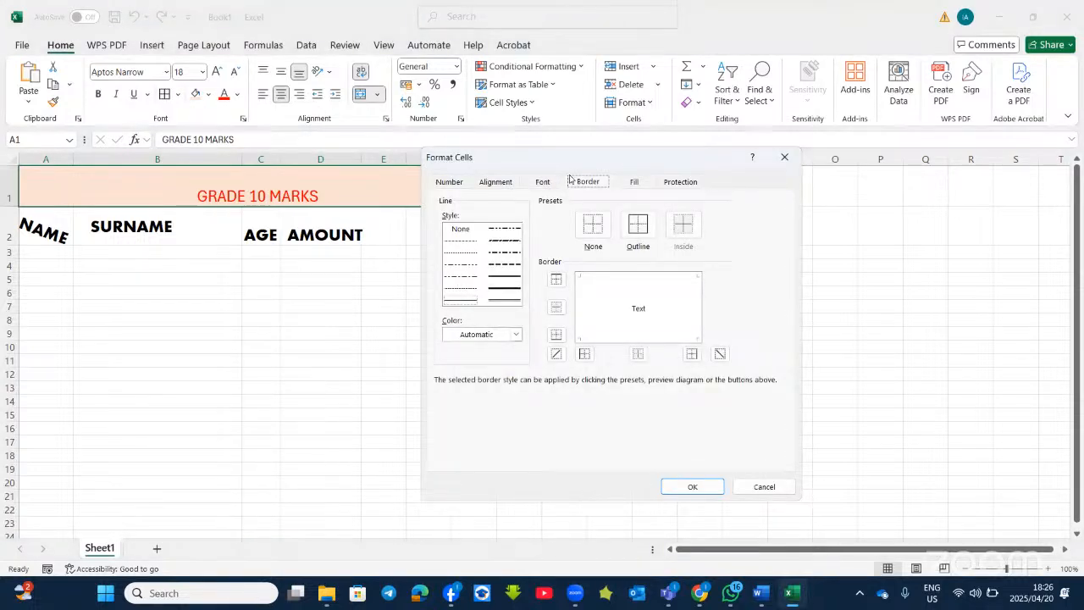
pyautogui.click(516, 335)
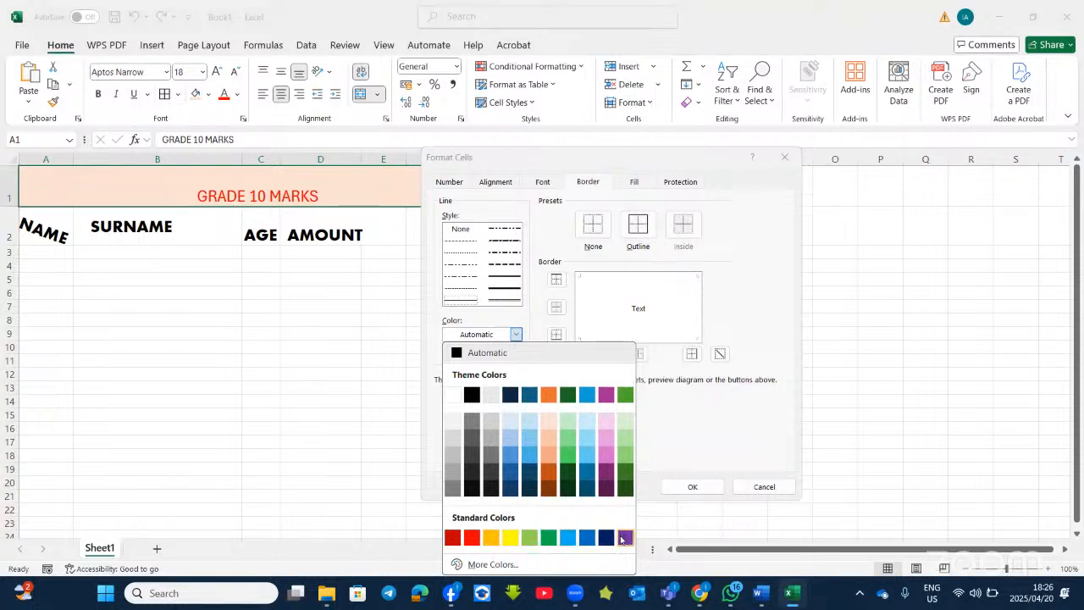
pyautogui.click(625, 539)
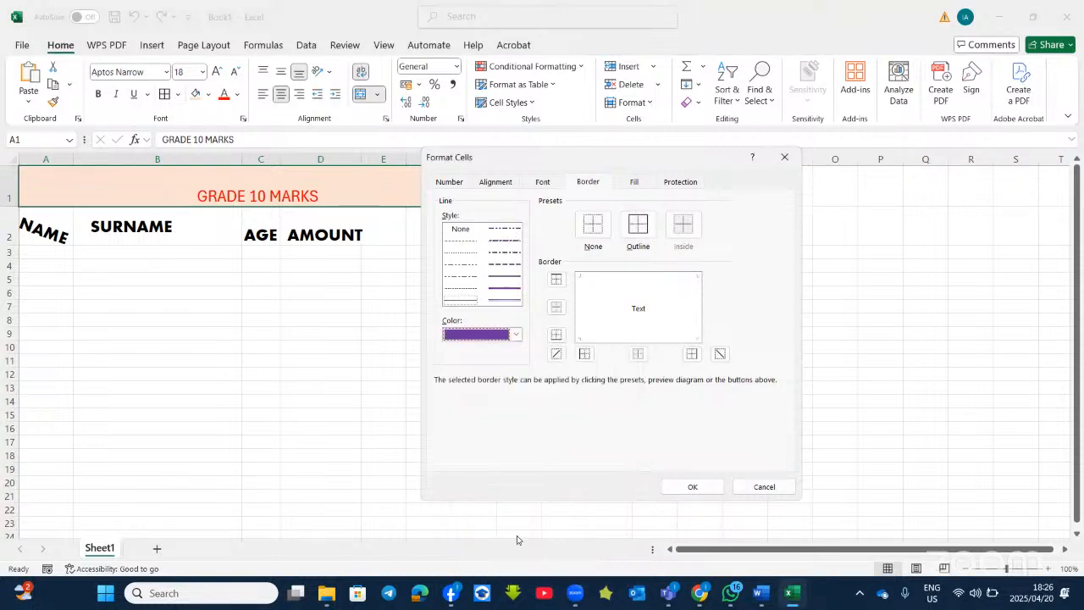
pyautogui.click(502, 301)
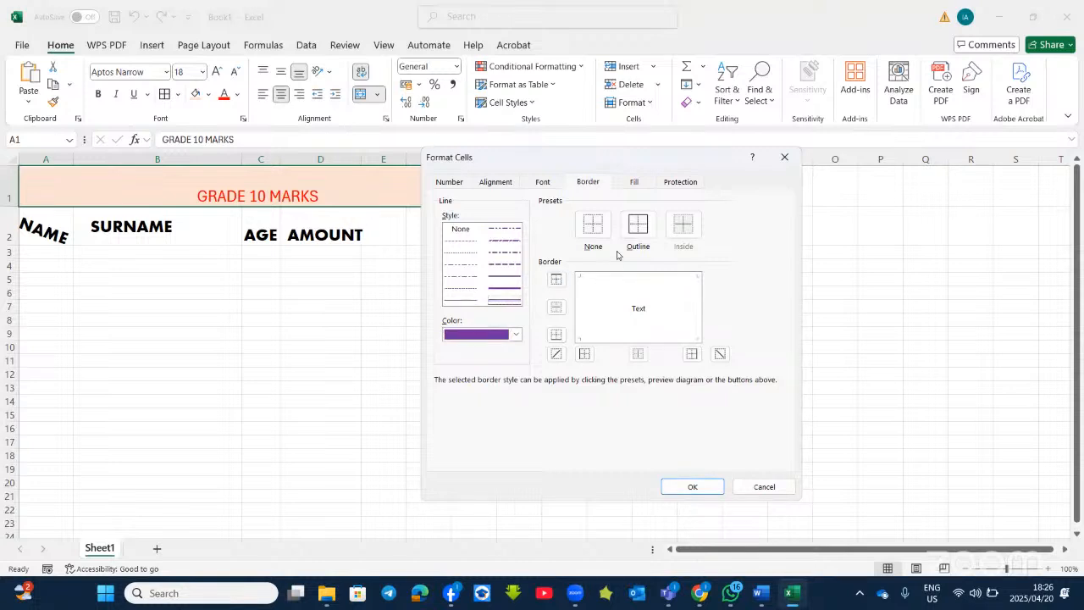
pyautogui.click(644, 230)
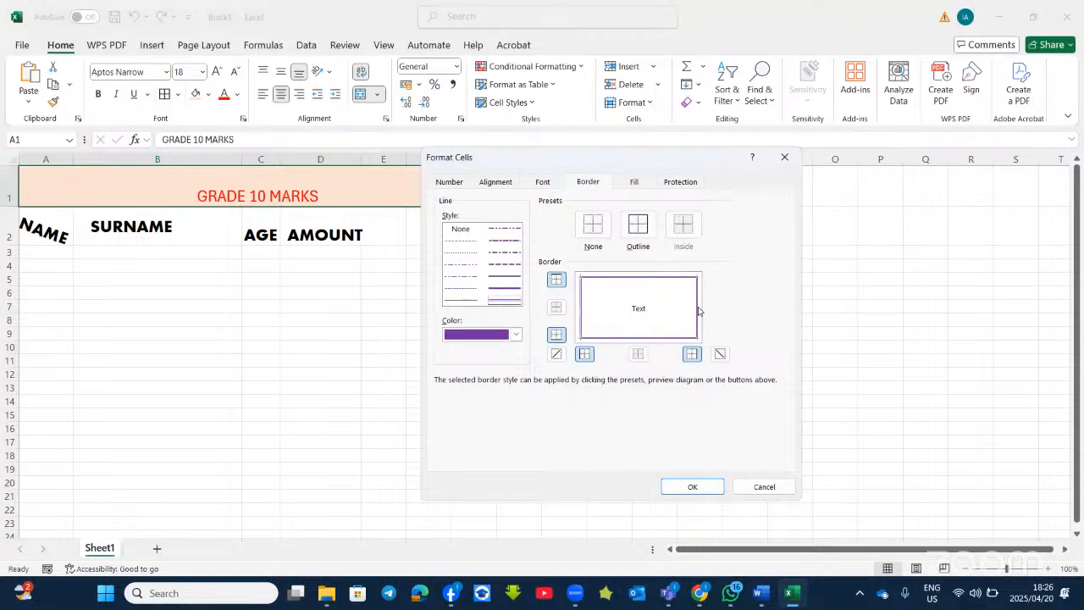
# Replace the title cell's outline with purple double lines on the top and bottom edges only and apply the borders
pyautogui.click(593, 224)
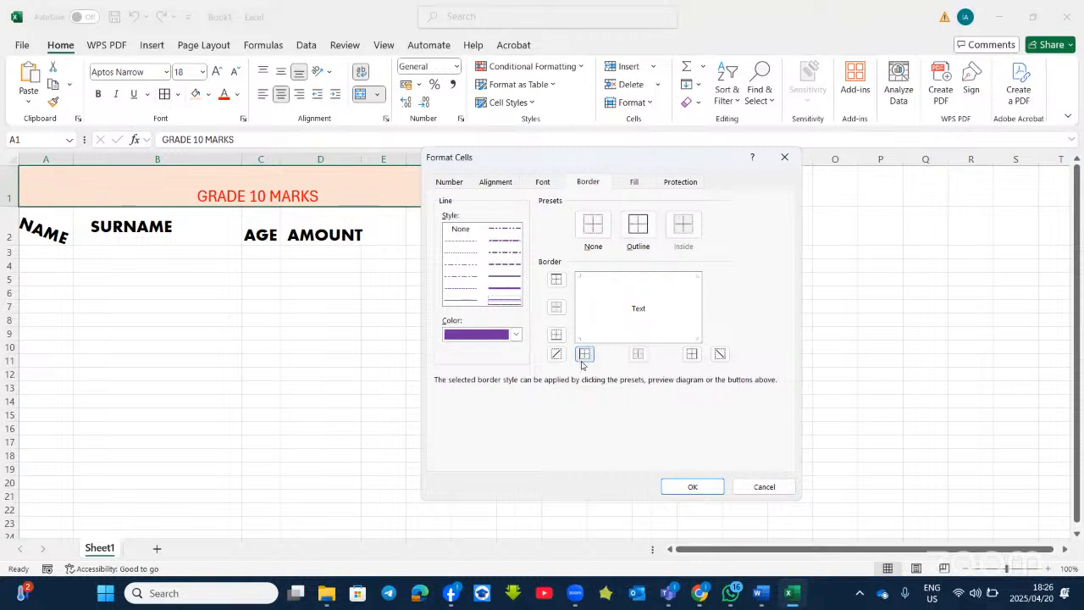
pyautogui.click(556, 280)
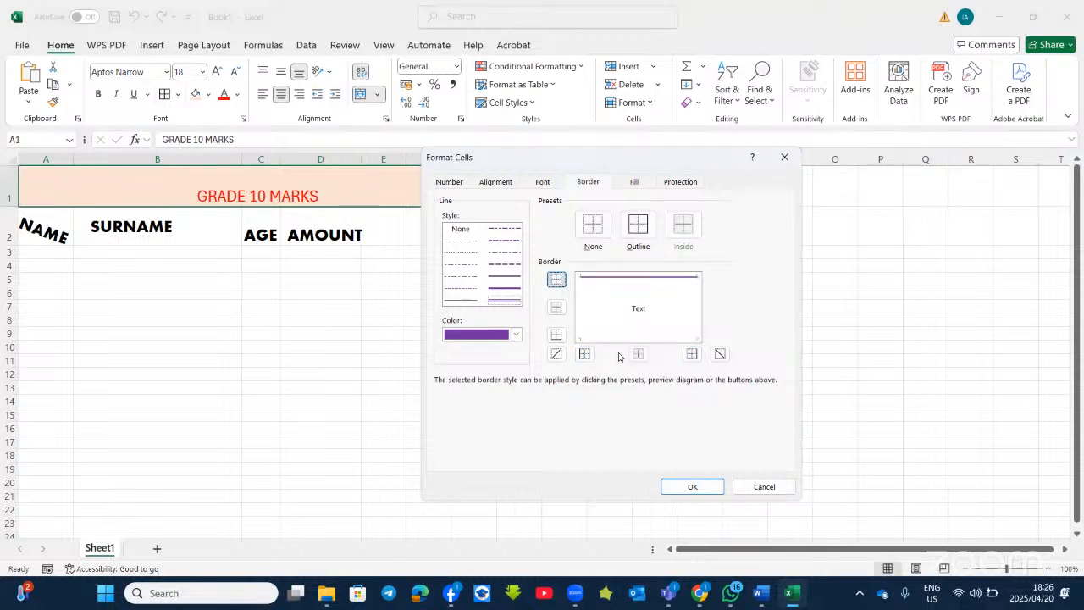
pyautogui.click(557, 334)
pyautogui.click(691, 486)
pyautogui.click(363, 309)
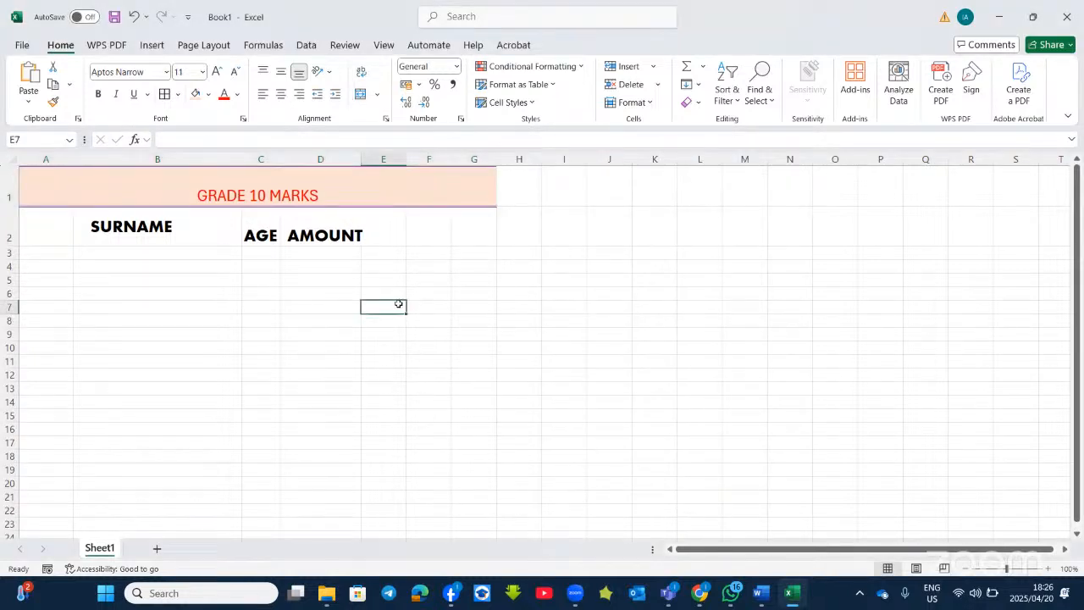
# Add purple double-line borders to the left and right edges of the AMOUNT cell D2 and remove its top border
pyautogui.click(339, 229)
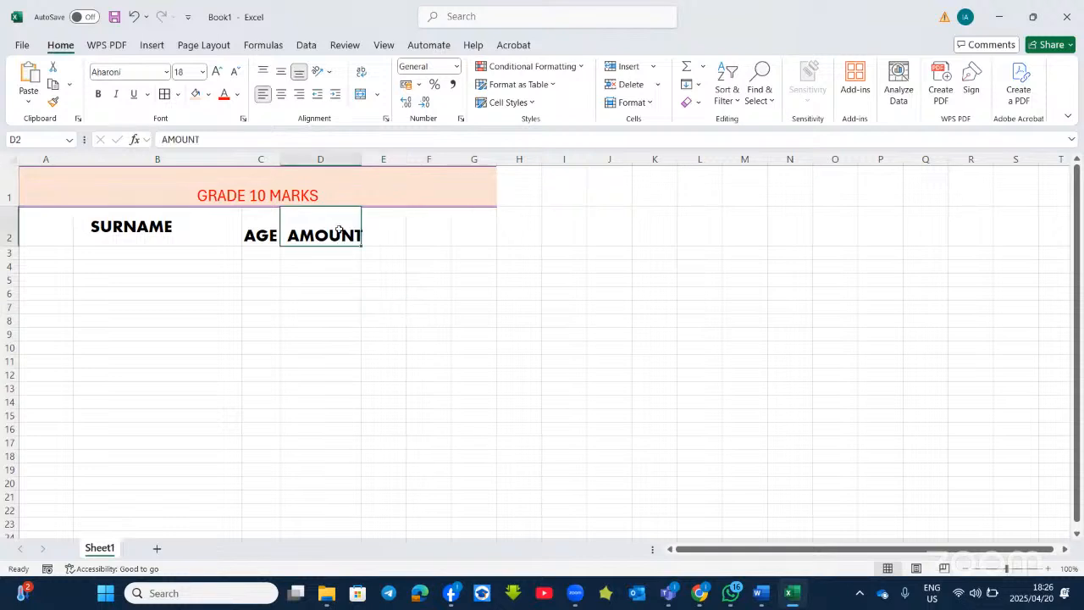
pyautogui.click(178, 94)
pyautogui.click(212, 527)
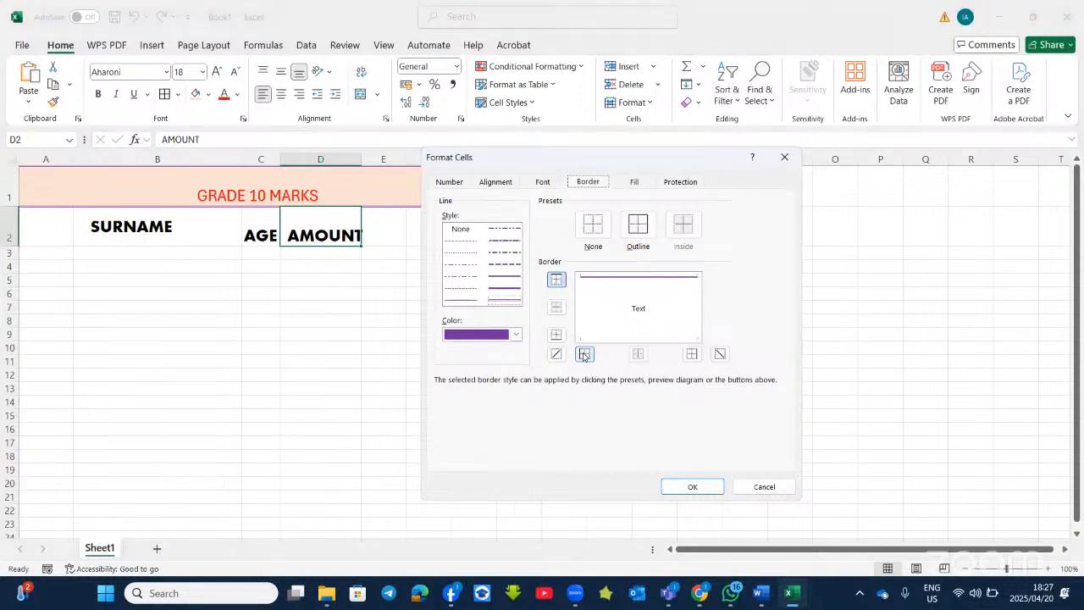
pyautogui.click(585, 354)
pyautogui.click(692, 353)
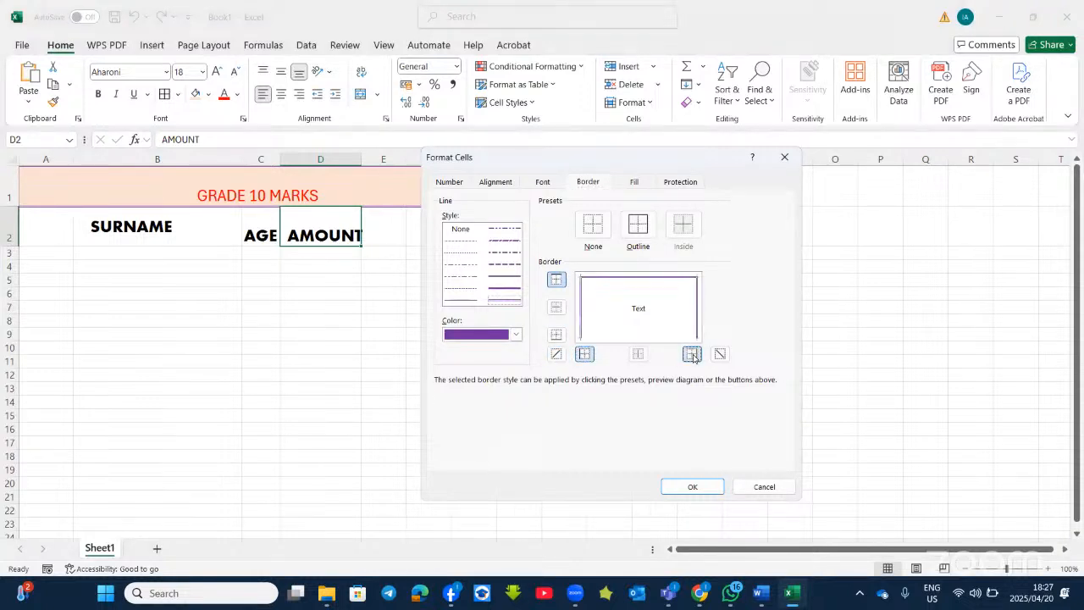
pyautogui.click(557, 280)
pyautogui.click(688, 487)
pyautogui.click(439, 359)
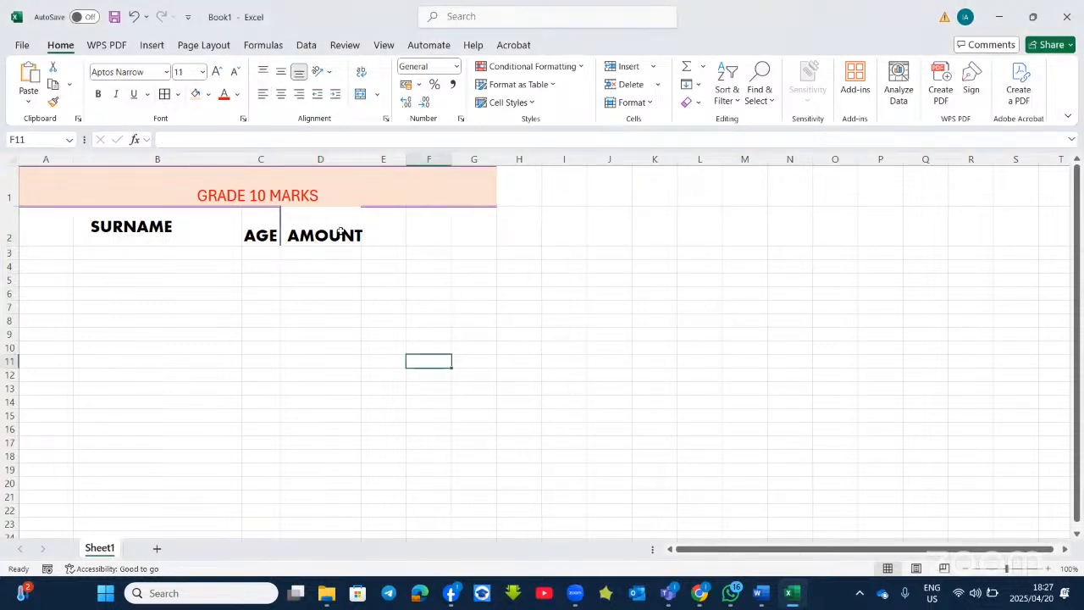
pyautogui.click(339, 231)
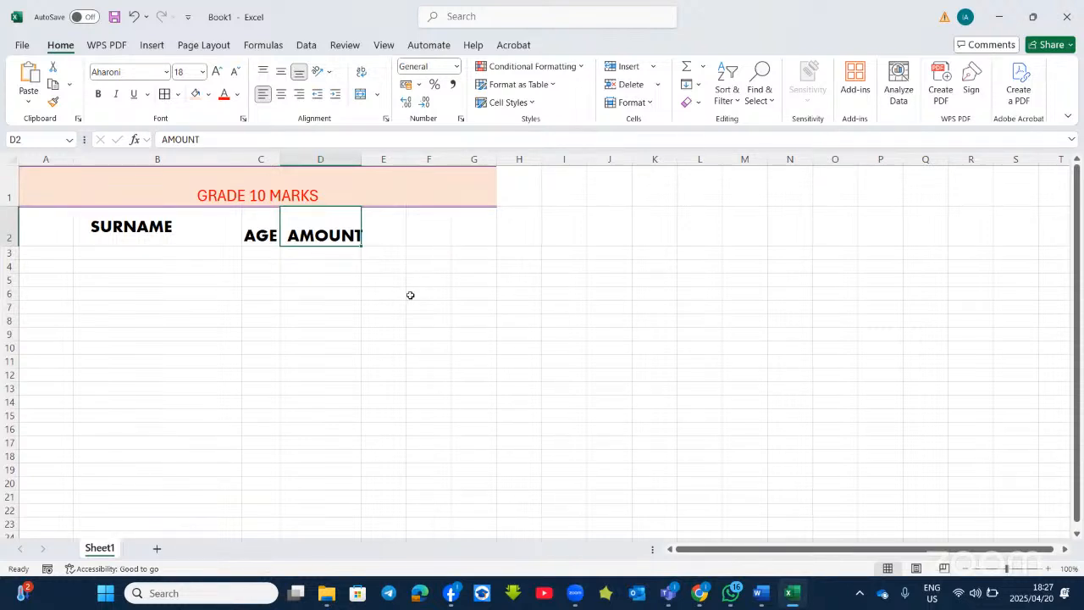
pyautogui.click(209, 95)
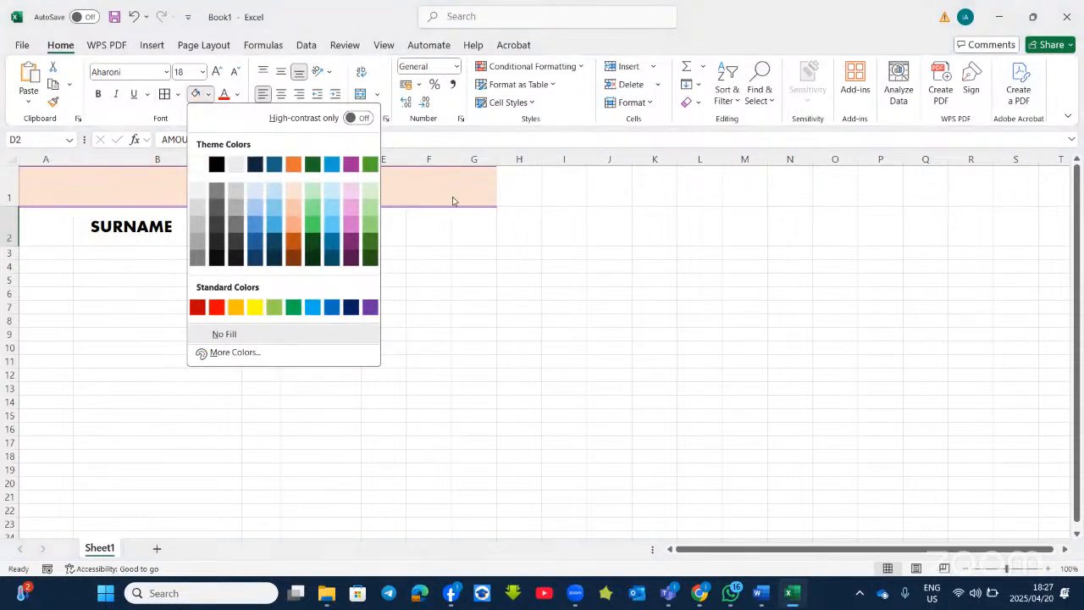
pyautogui.click(529, 272)
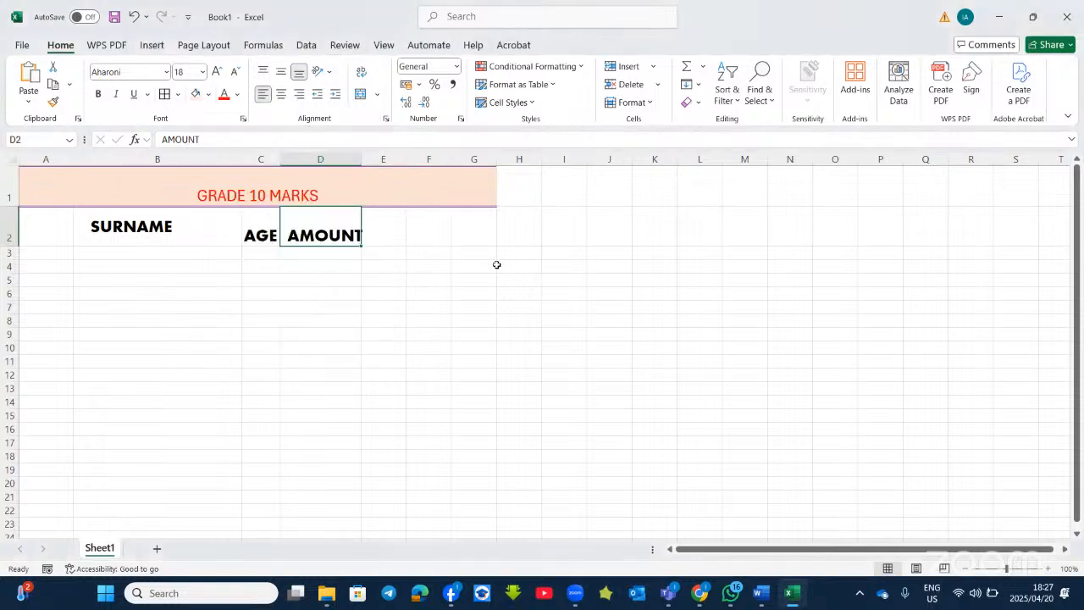
pyautogui.click(394, 185)
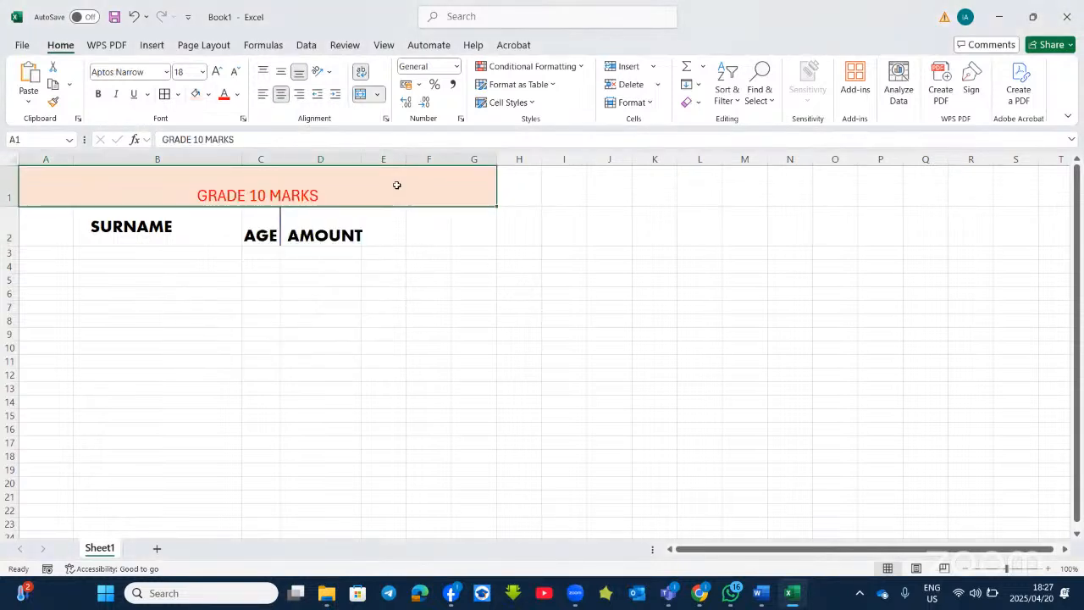
# Remove the fill color from the GRADE 10 MARKS title cell and select an empty cell to check its borders
pyautogui.click(208, 95)
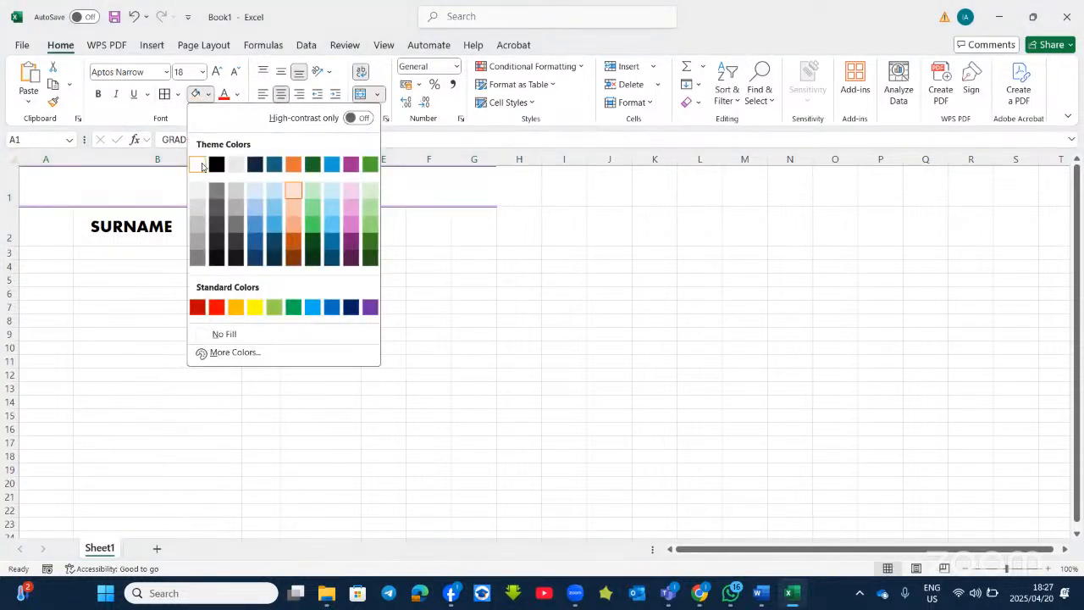
pyautogui.click(226, 333)
pyautogui.click(634, 321)
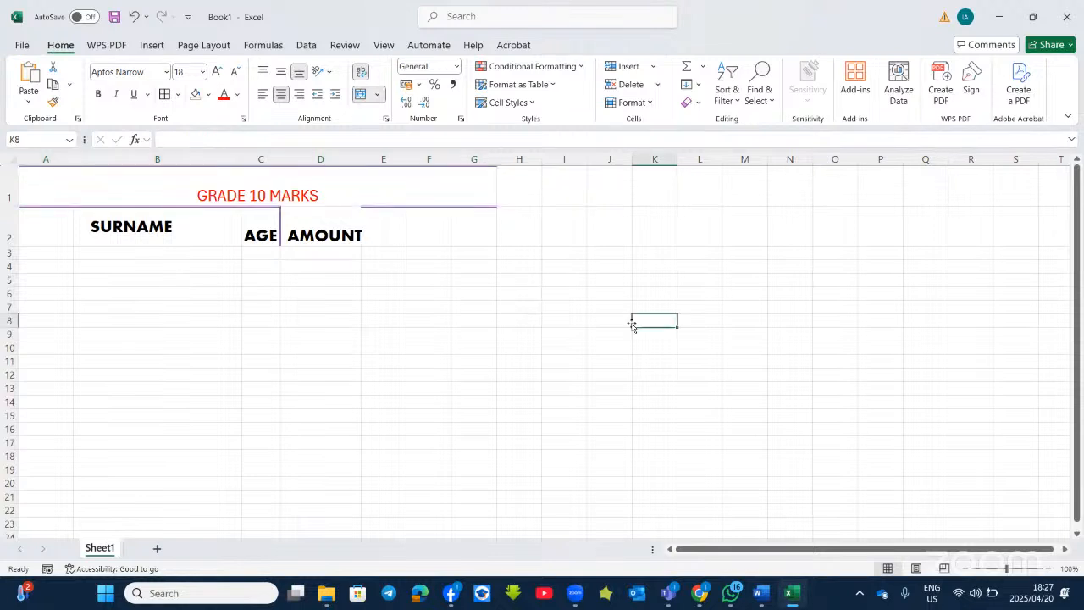
# View the alignment settings of the GRADE 10 MARKS title cell in Format Cells and close the dialog
pyautogui.click(349, 184)
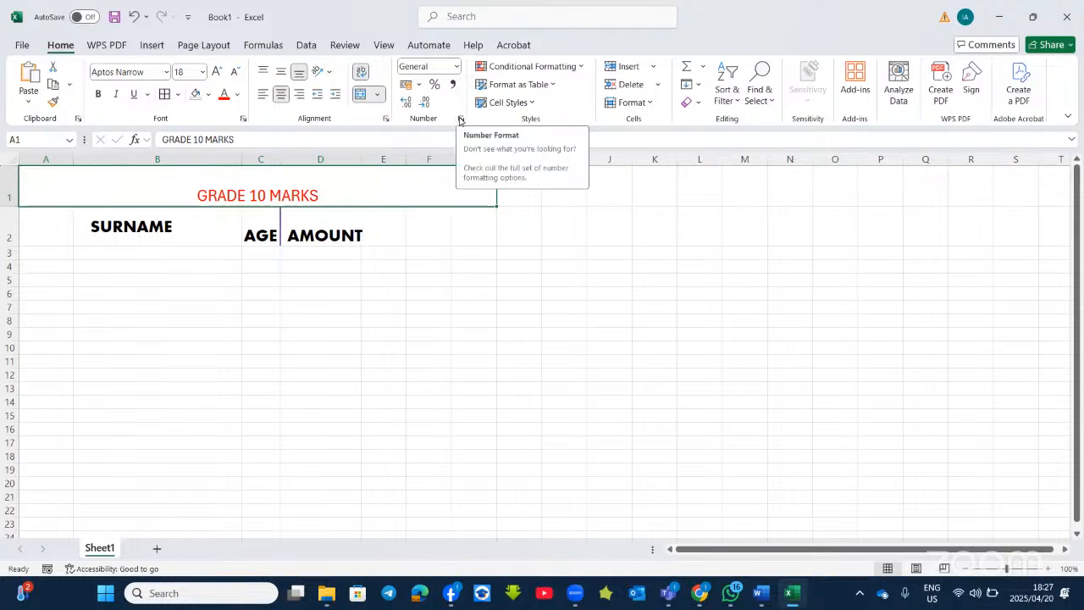
pyautogui.click(386, 121)
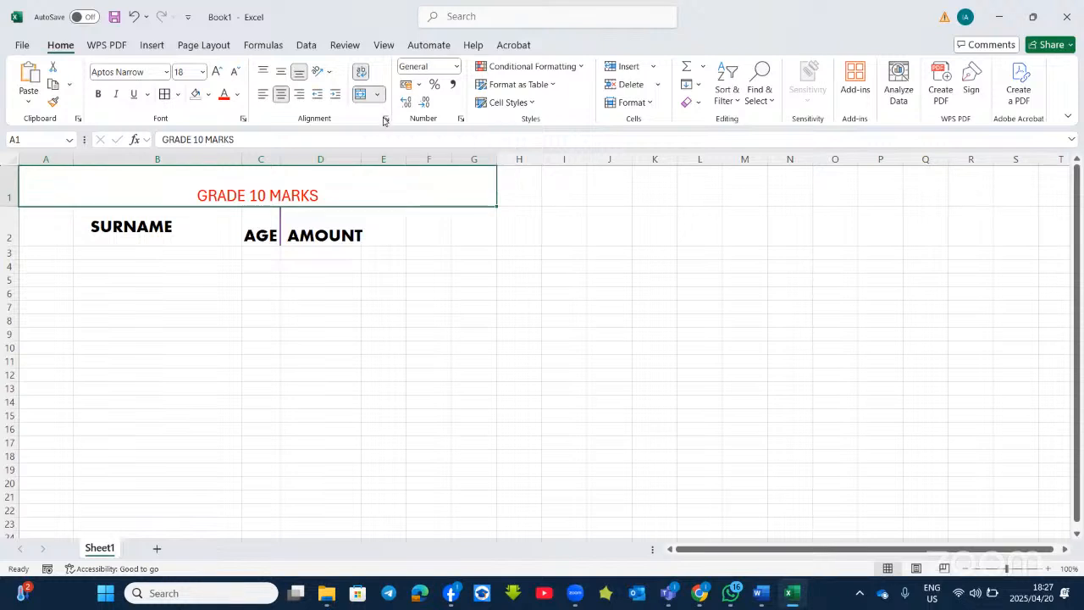
pyautogui.moveTo(597, 151); pyautogui.dragTo(596, 165)
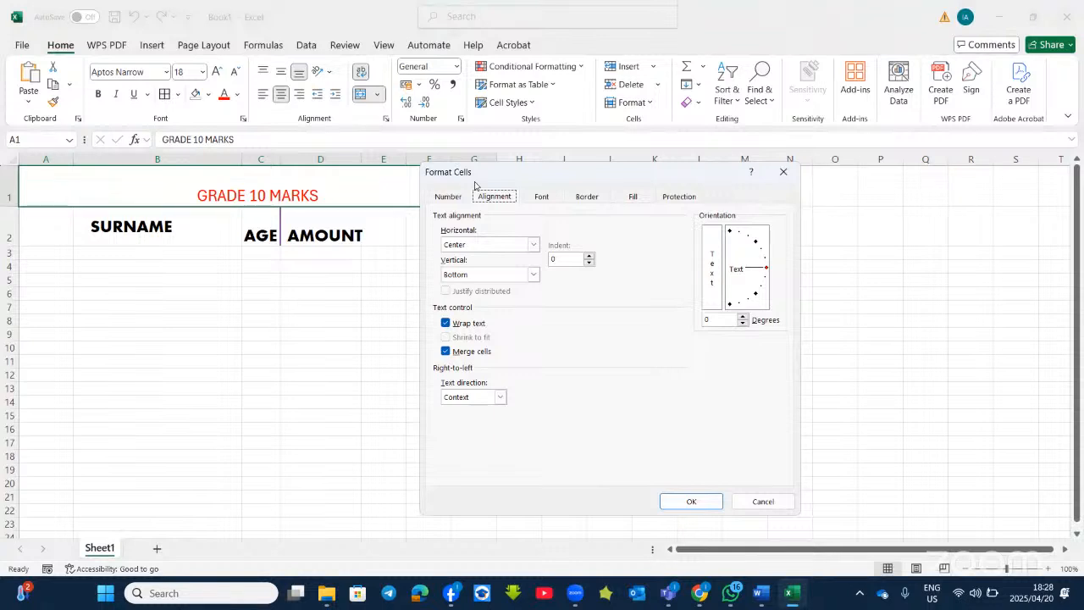
pyautogui.click(783, 172)
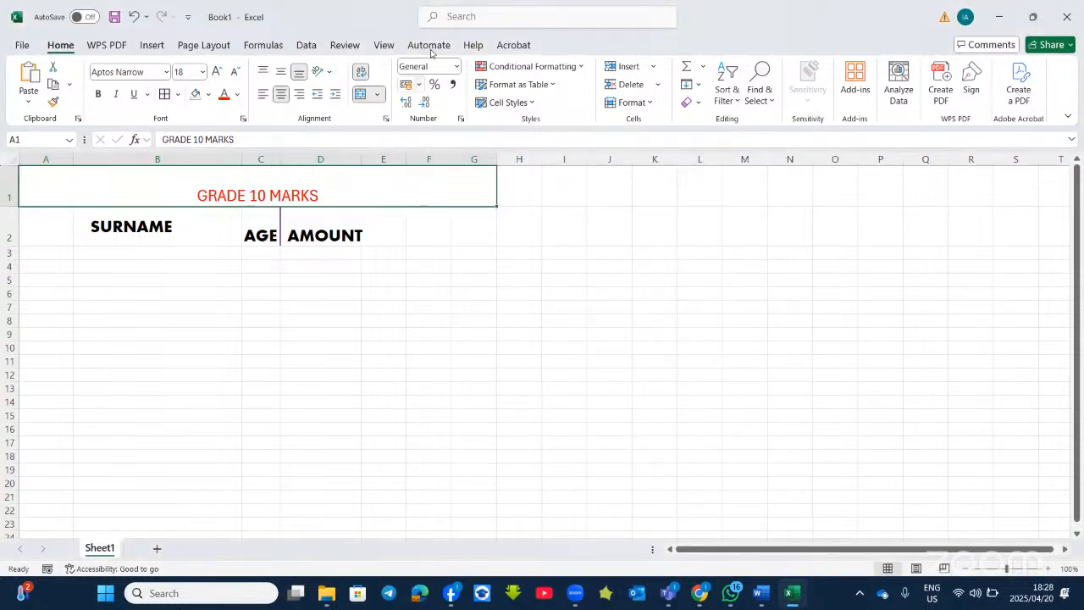
# Search the commands for "cell", open Format Cells from the suggestions and close it again
pyautogui.click(465, 15)
pyautogui.write('f')
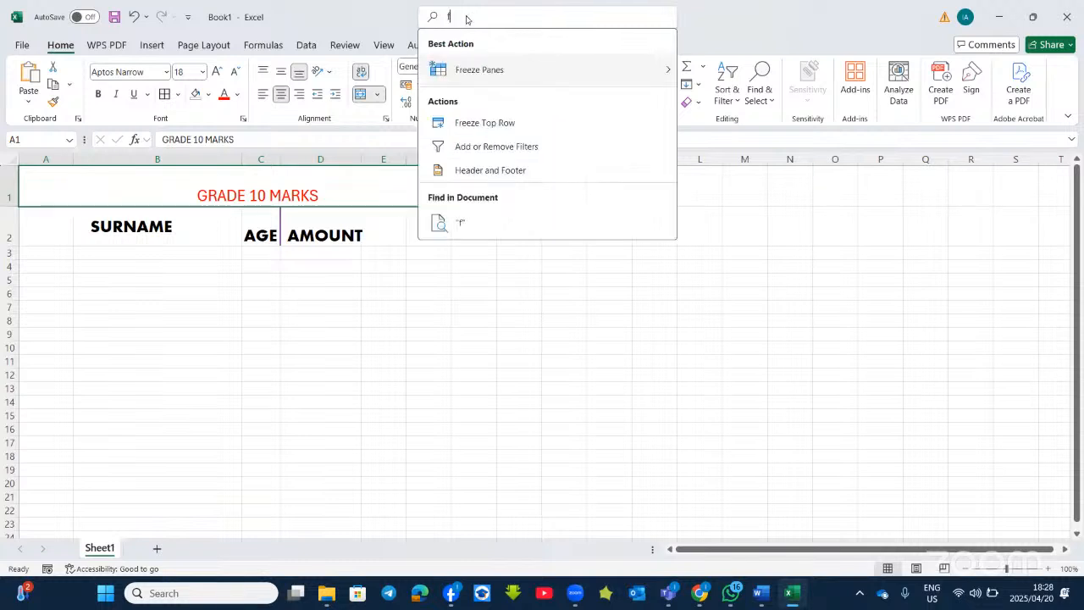
pyautogui.press('BackSpace')
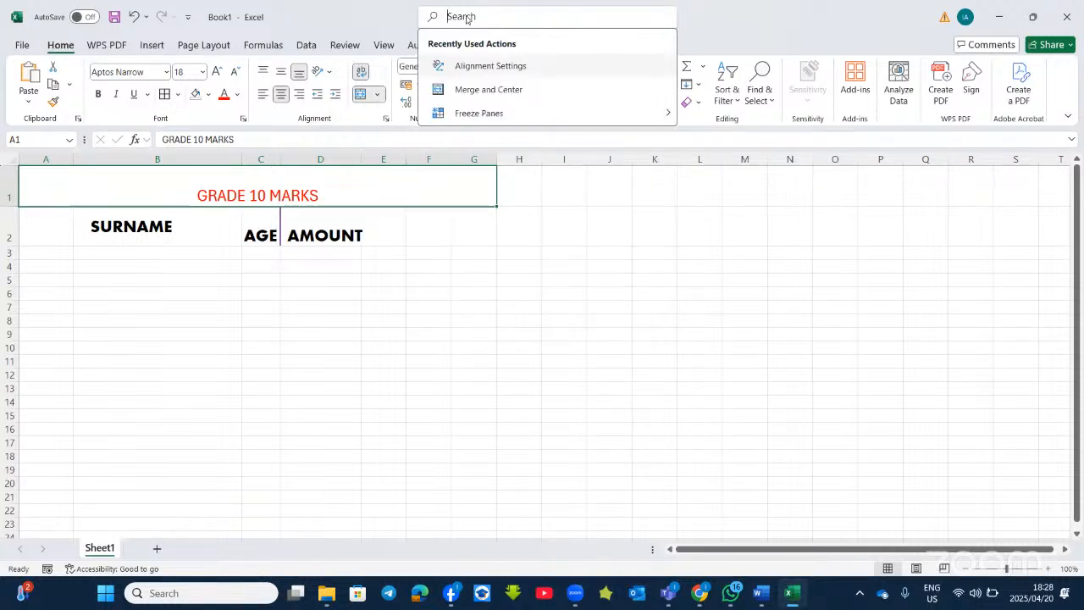
pyautogui.write('cell')
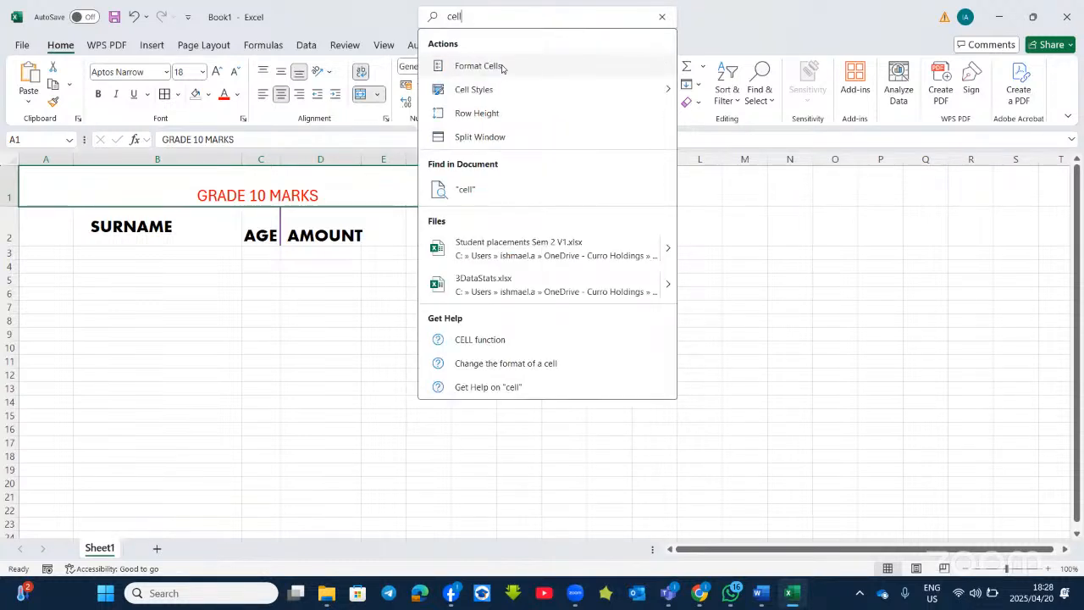
pyautogui.click(479, 66)
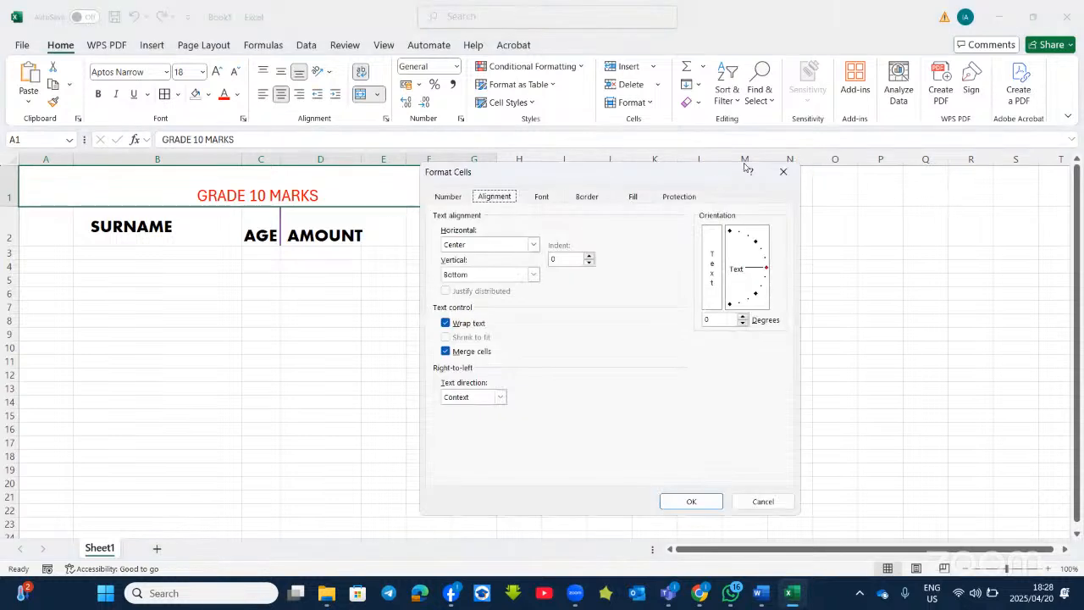
pyautogui.click(790, 174)
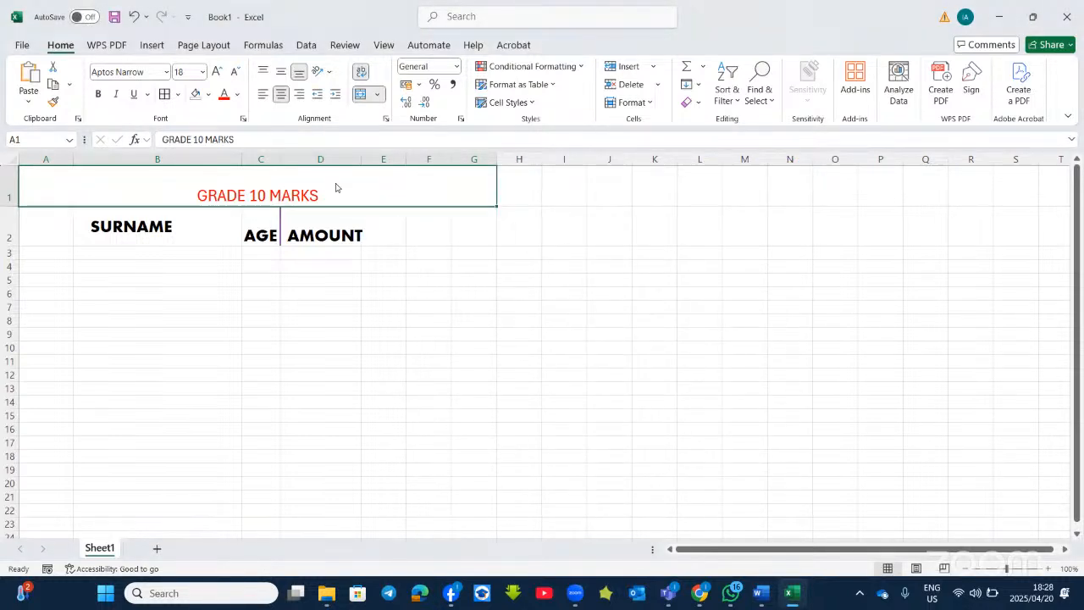
# View the title cell's alignment settings and its font settings in Format Cells, closing the dialog each time
pyautogui.rightClick(335, 186)
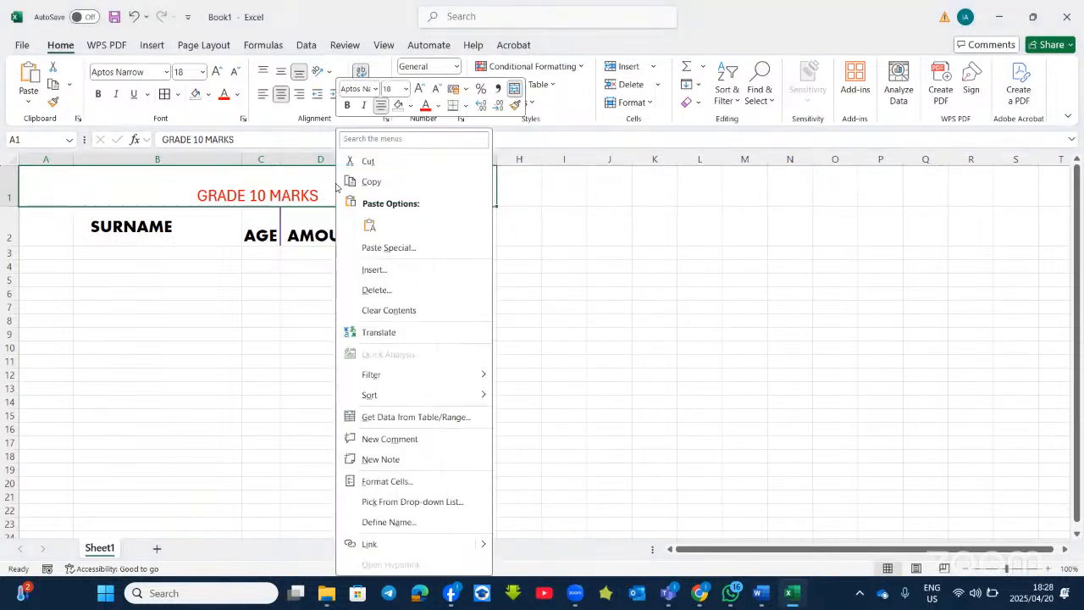
pyautogui.click(387, 483)
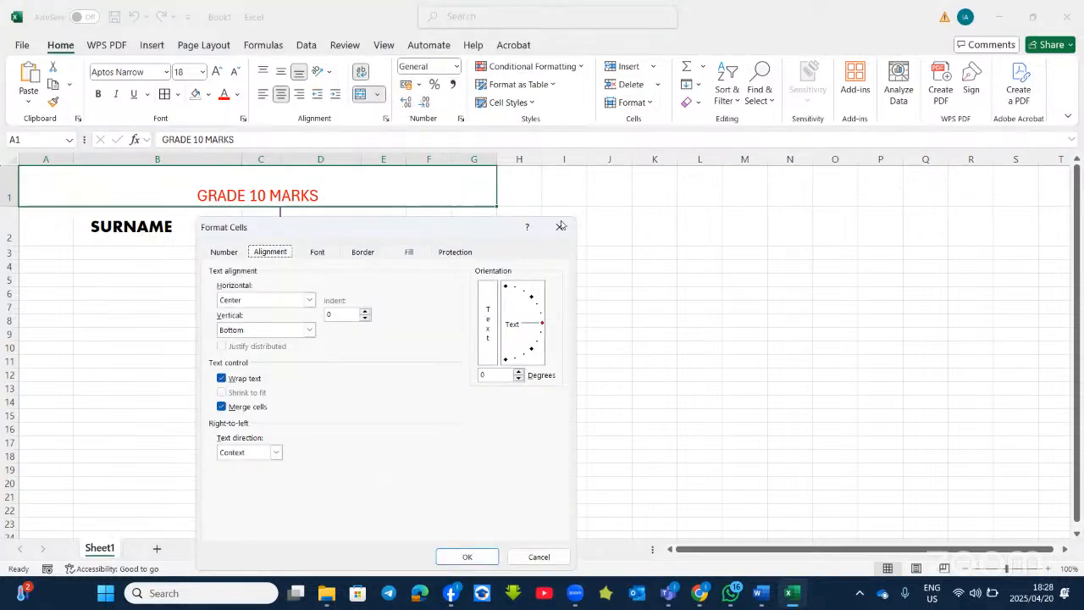
pyautogui.click(560, 226)
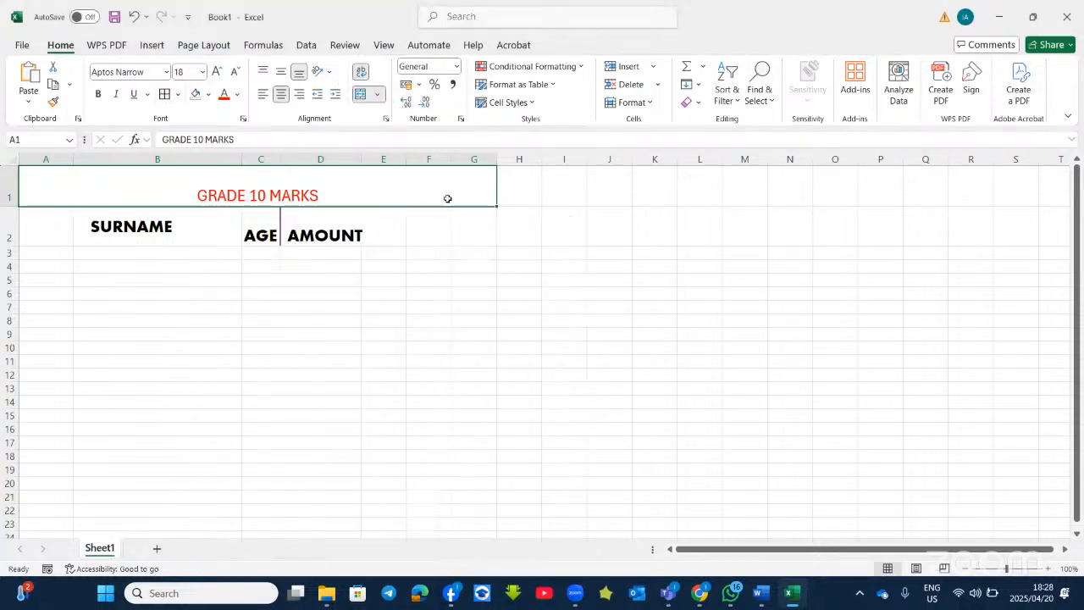
pyautogui.click(243, 118)
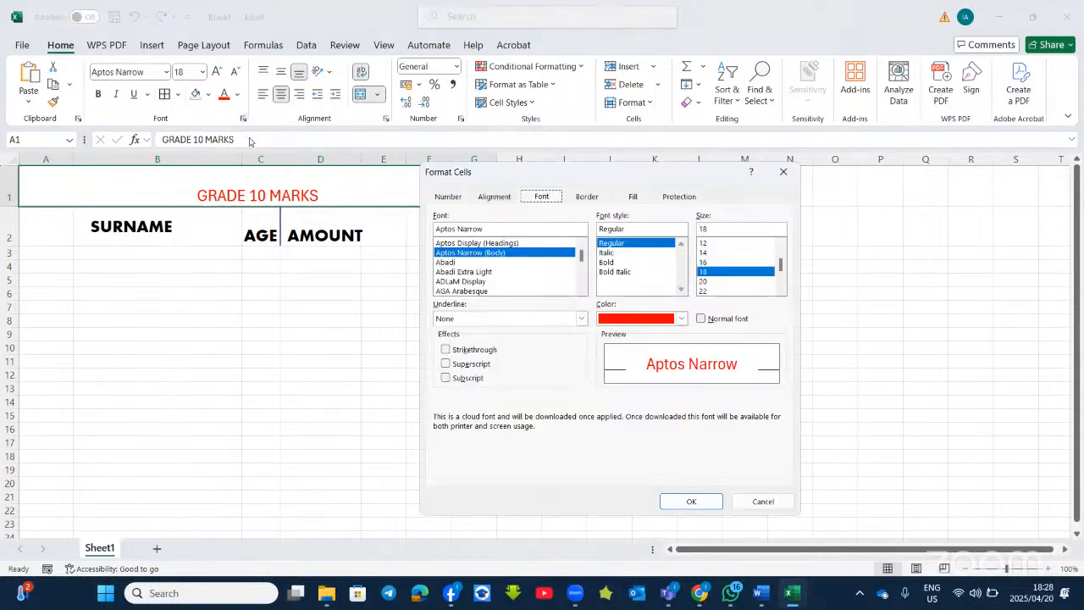
pyautogui.click(783, 171)
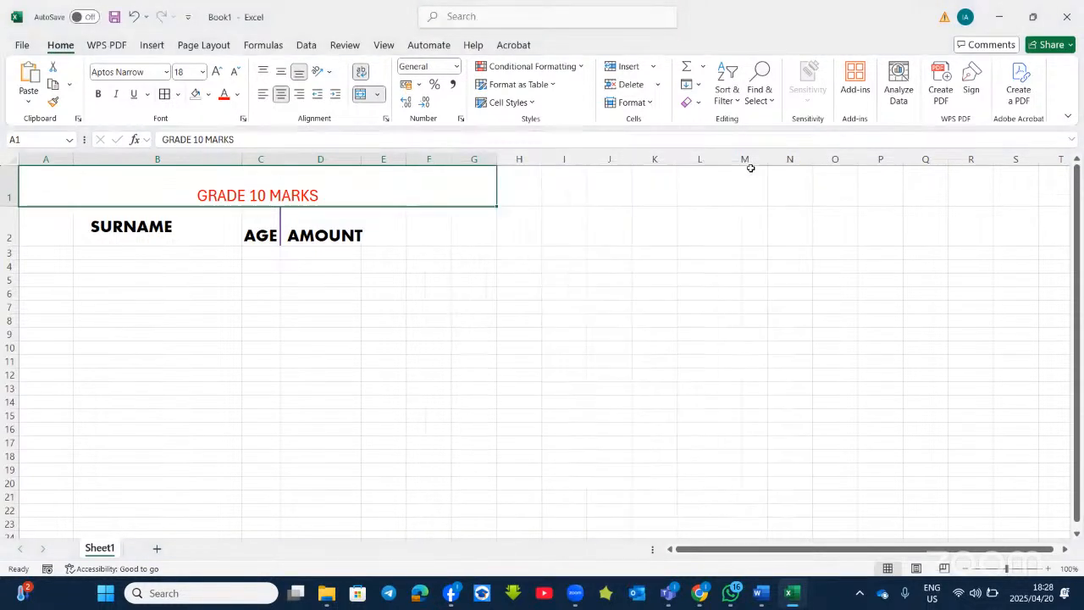
# Search for "cell", open Format Cells for the title cell and review its Number, Alignment, Font, Border and Fill settings
pyautogui.click(458, 19)
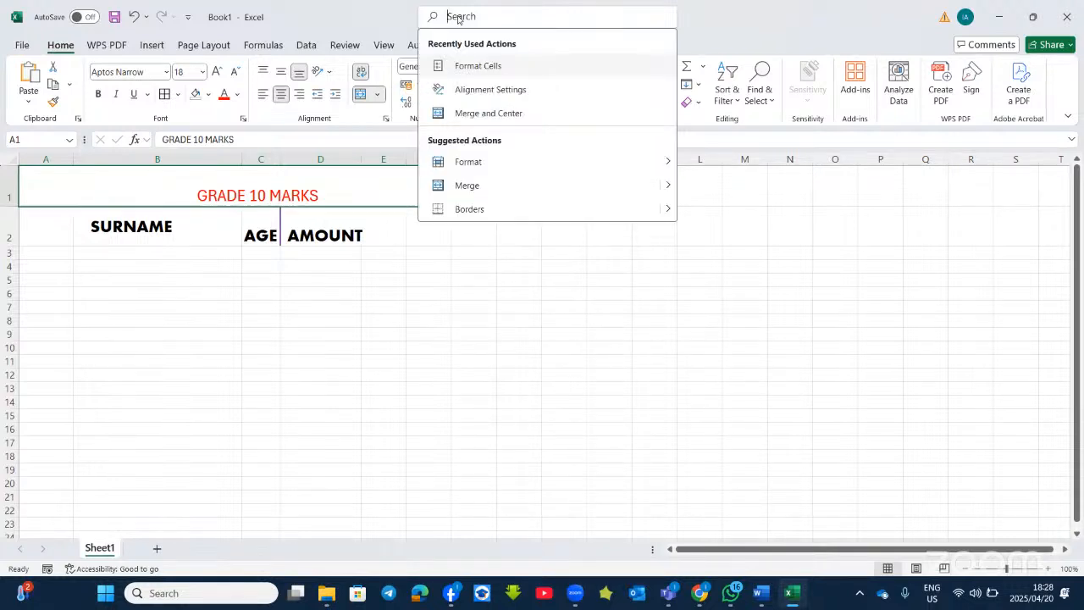
pyautogui.write('cell')
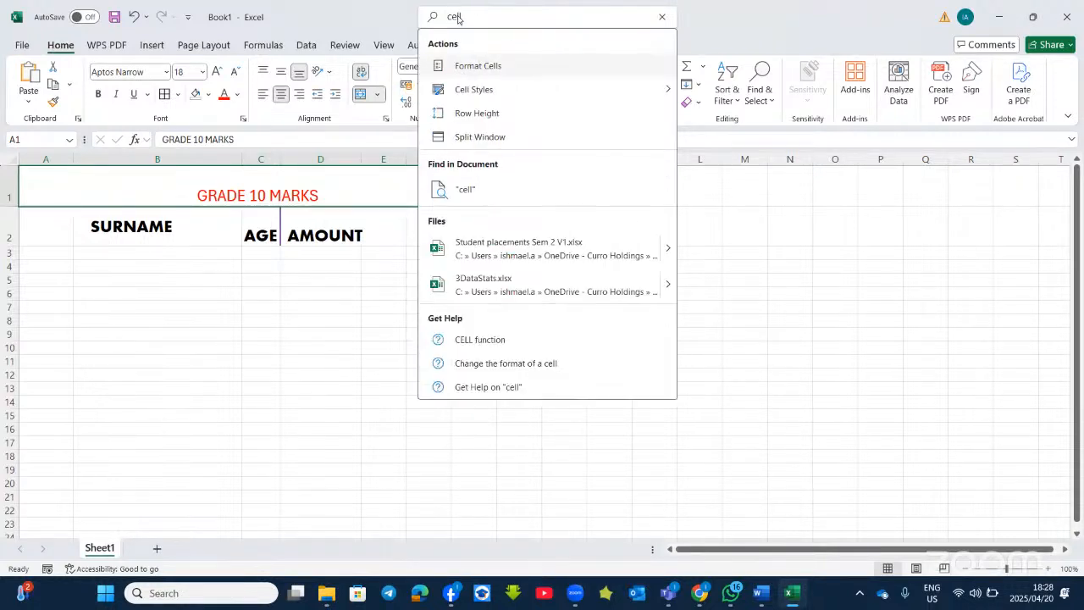
pyautogui.click(496, 66)
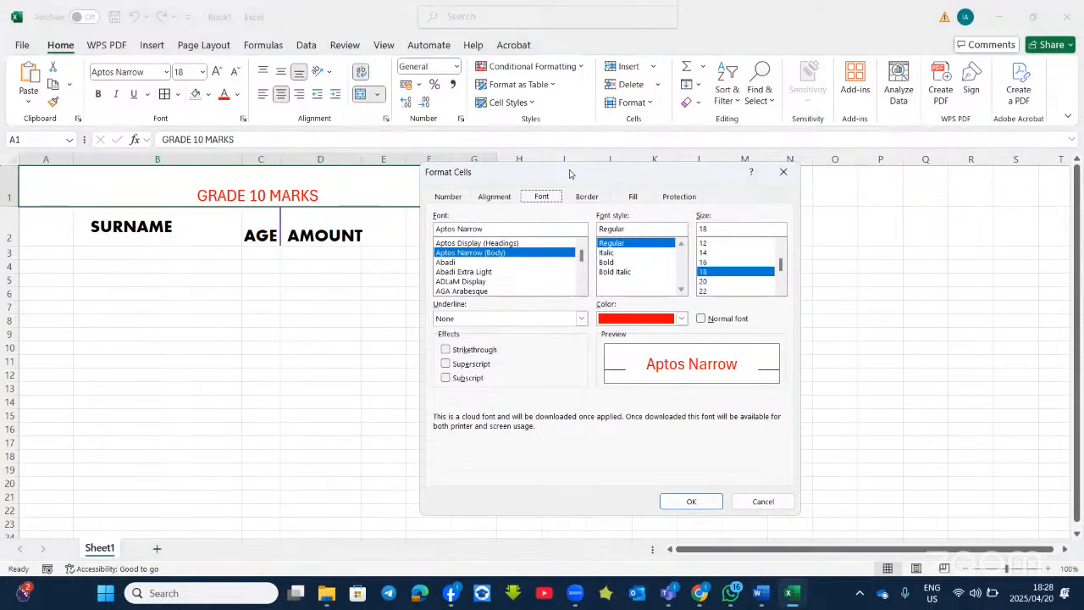
pyautogui.moveTo(586, 166); pyautogui.dragTo(530, 164)
pyautogui.click(392, 196)
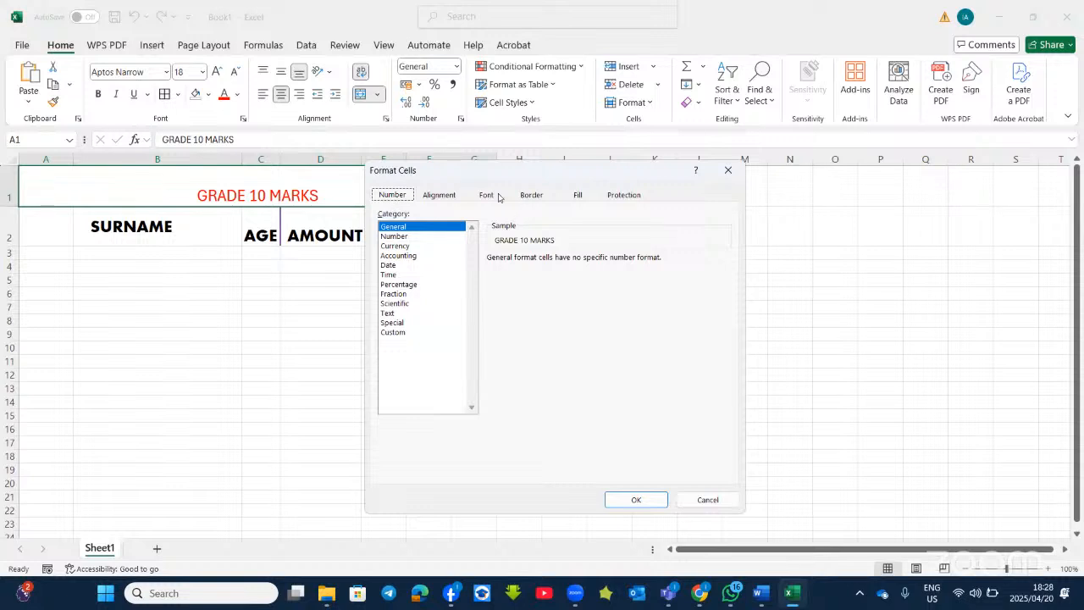
pyautogui.click(447, 197)
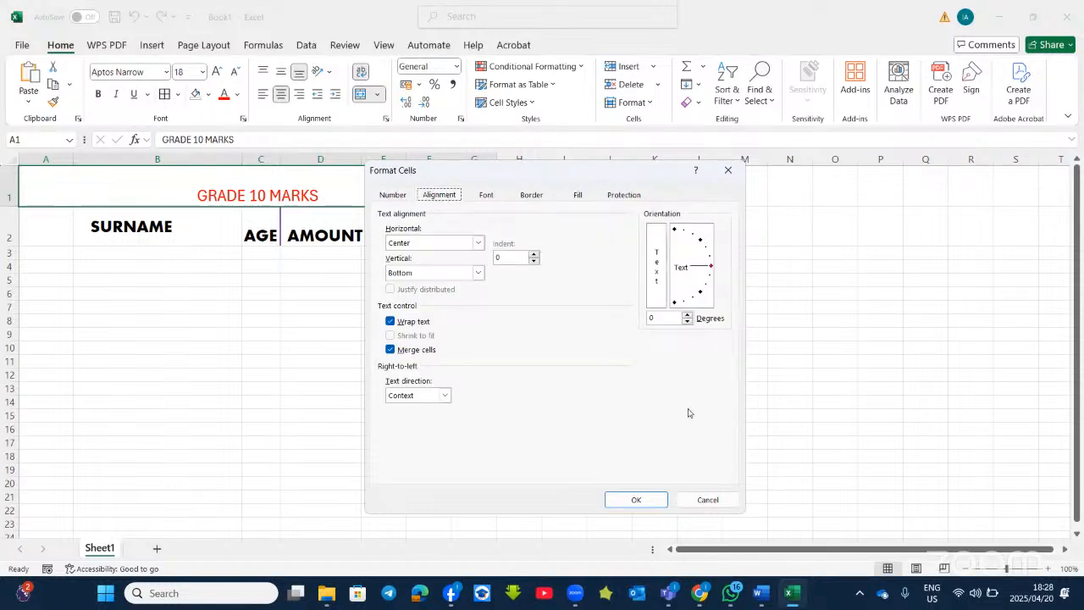
pyautogui.click(487, 195)
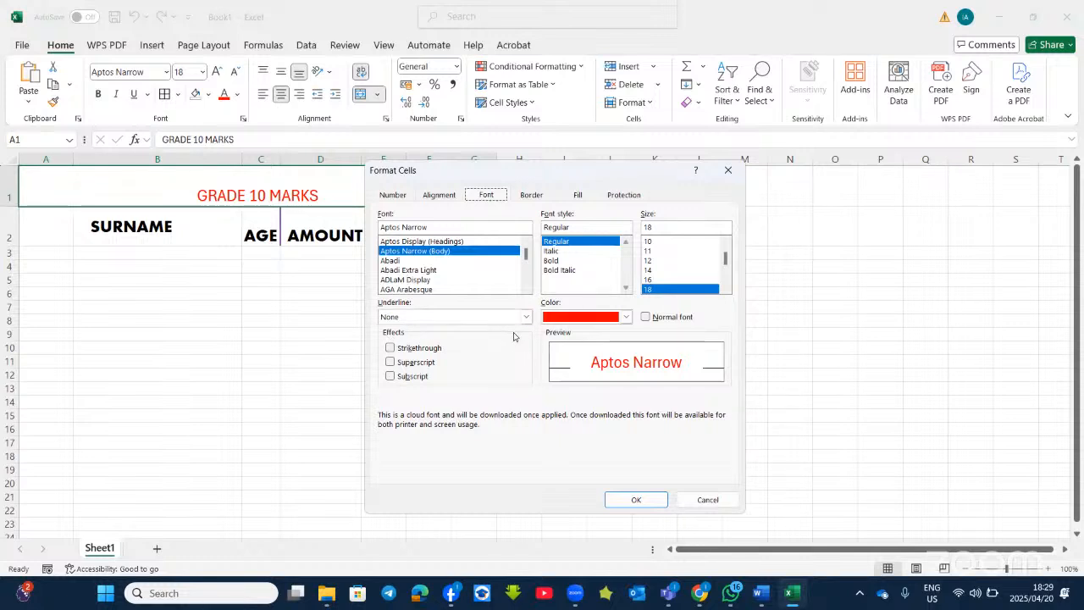
pyautogui.click(390, 375)
pyautogui.click(390, 375)
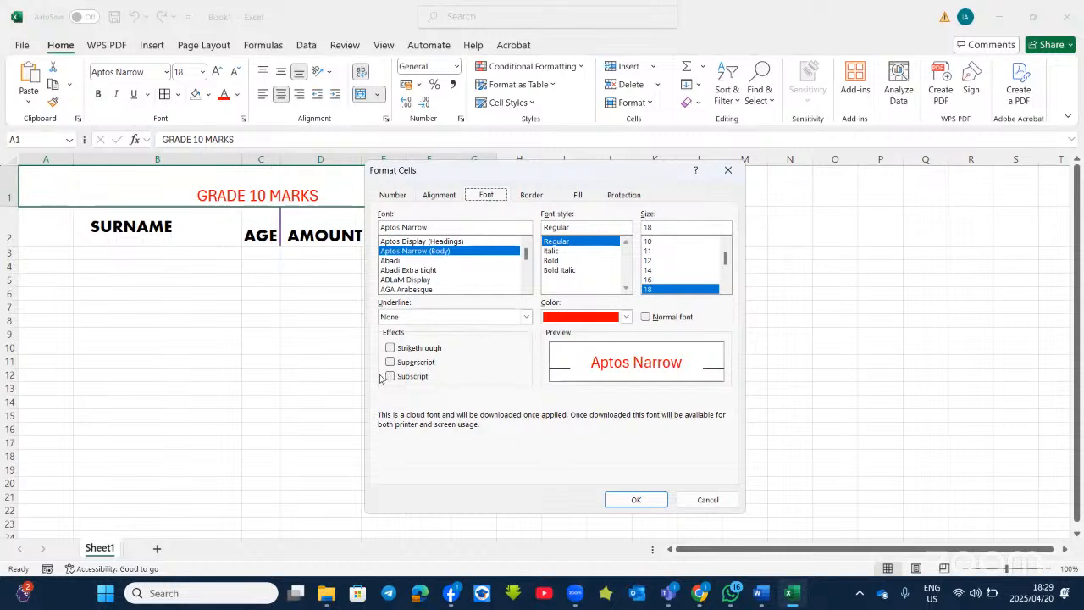
pyautogui.click(533, 196)
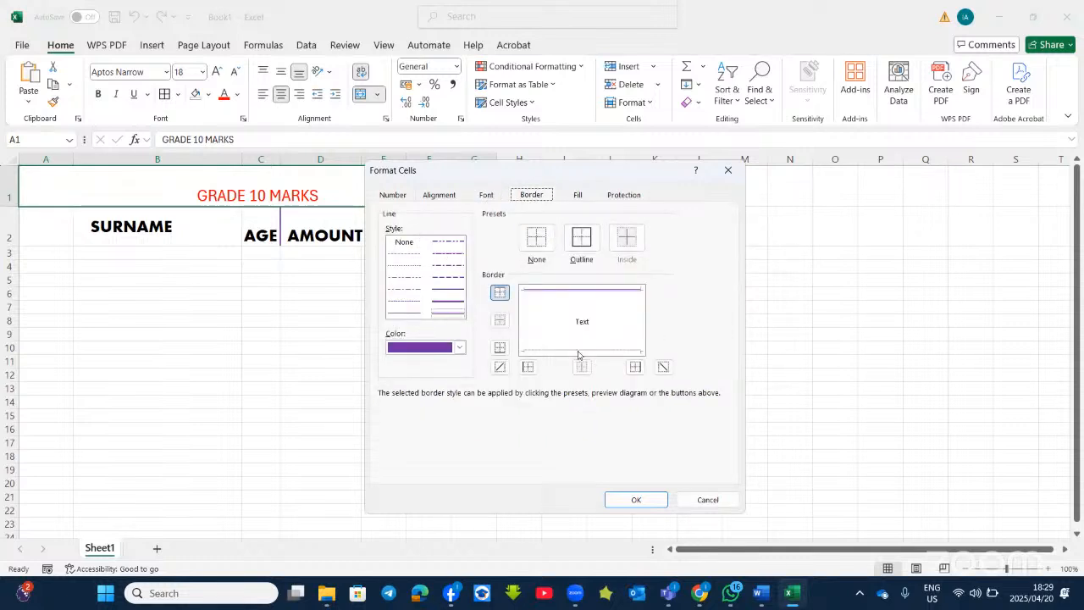
pyautogui.click(579, 195)
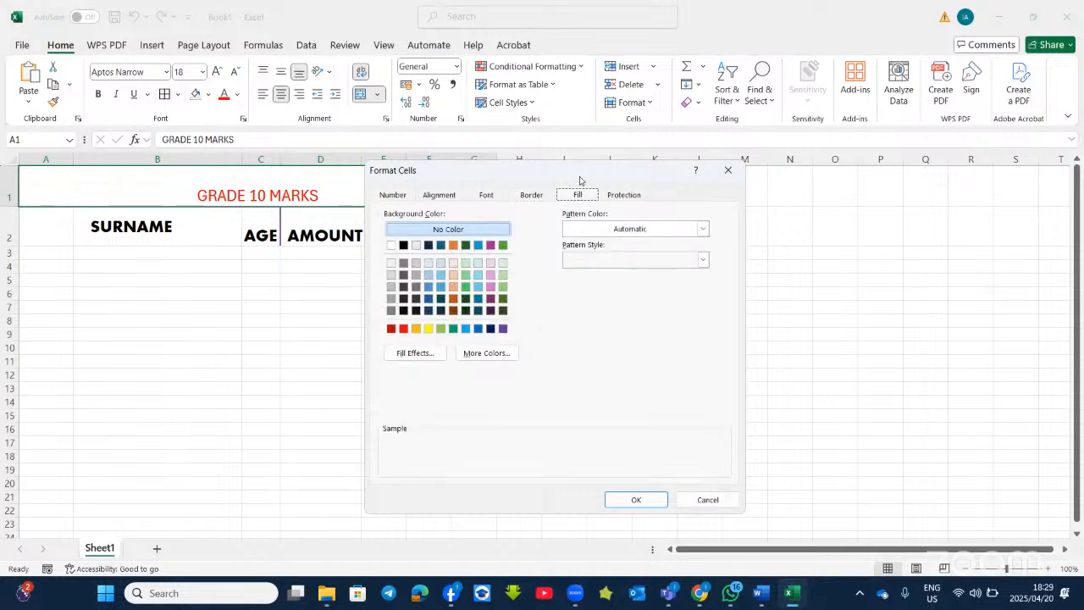
pyautogui.moveTo(579, 167); pyautogui.dragTo(578, 151)
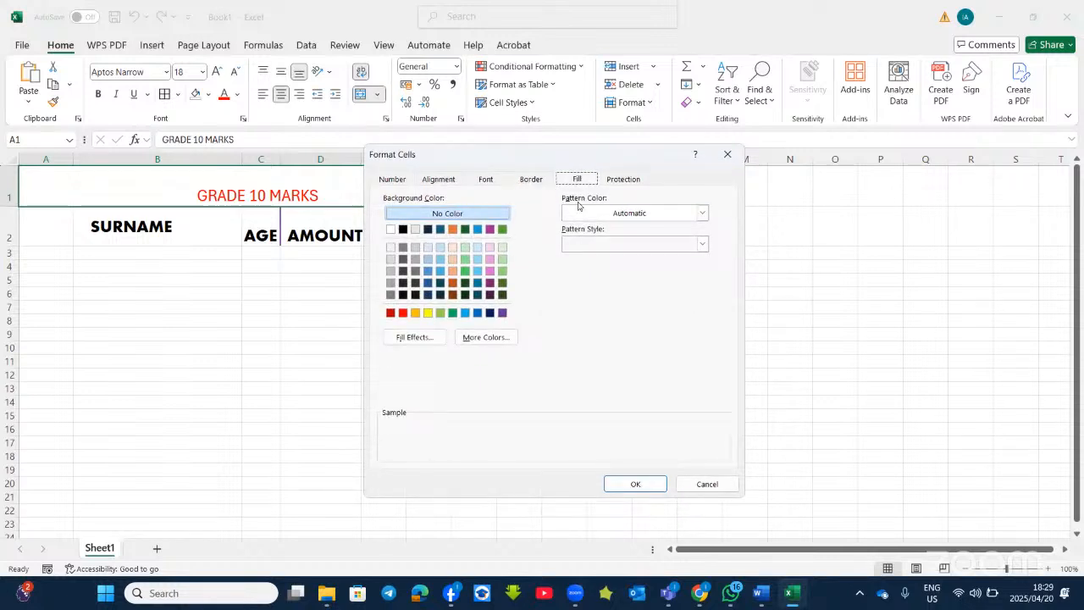
# Choose the 12.5% Gray fill pattern for the title cell, try green as the pattern color and switch it to standard red
pyautogui.click(702, 246)
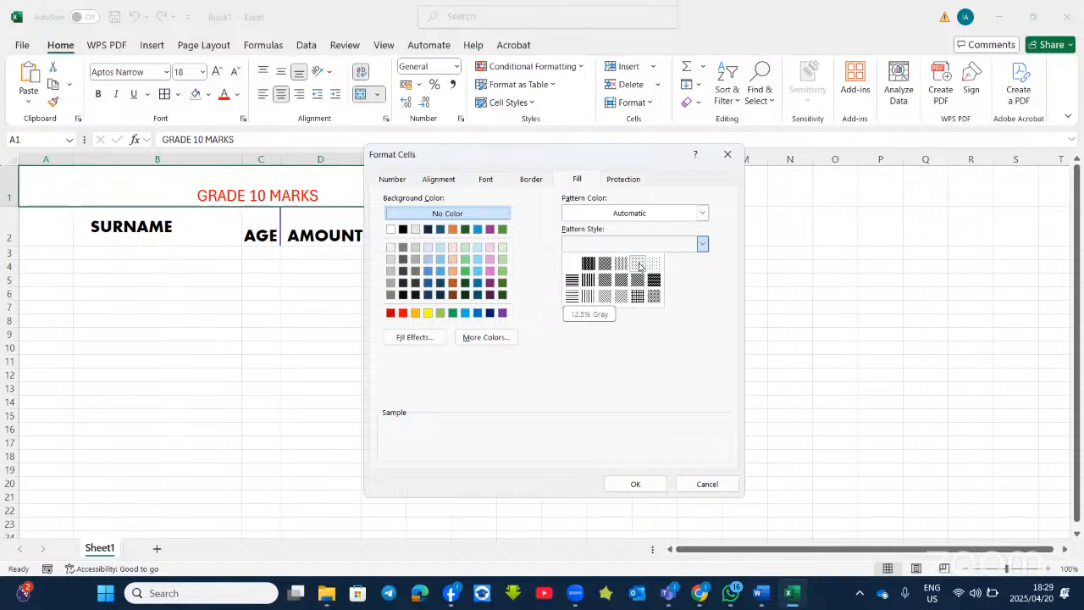
pyautogui.click(636, 263)
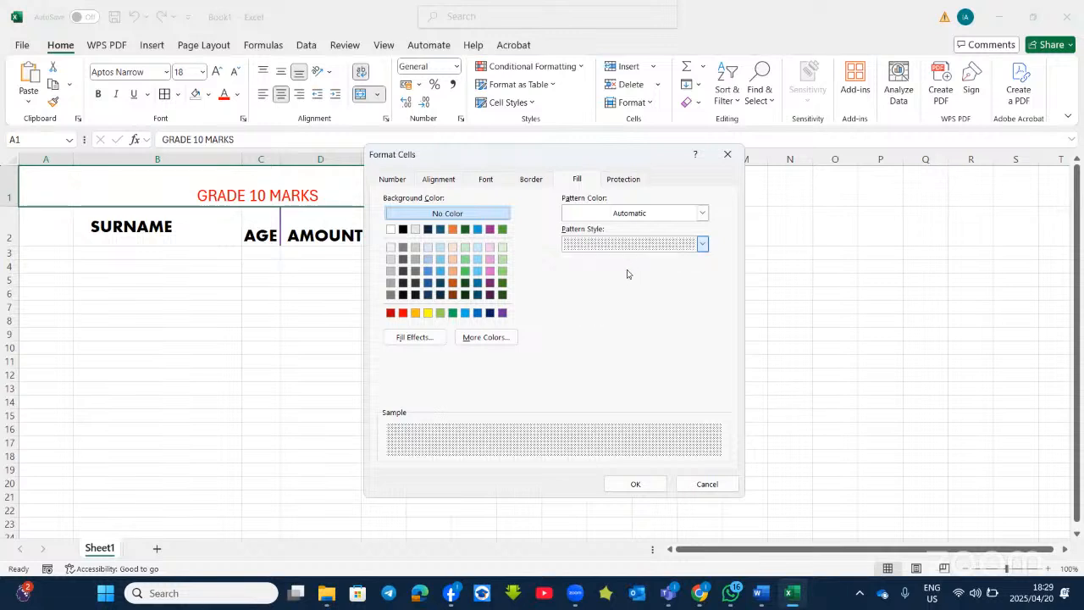
pyautogui.click(702, 213)
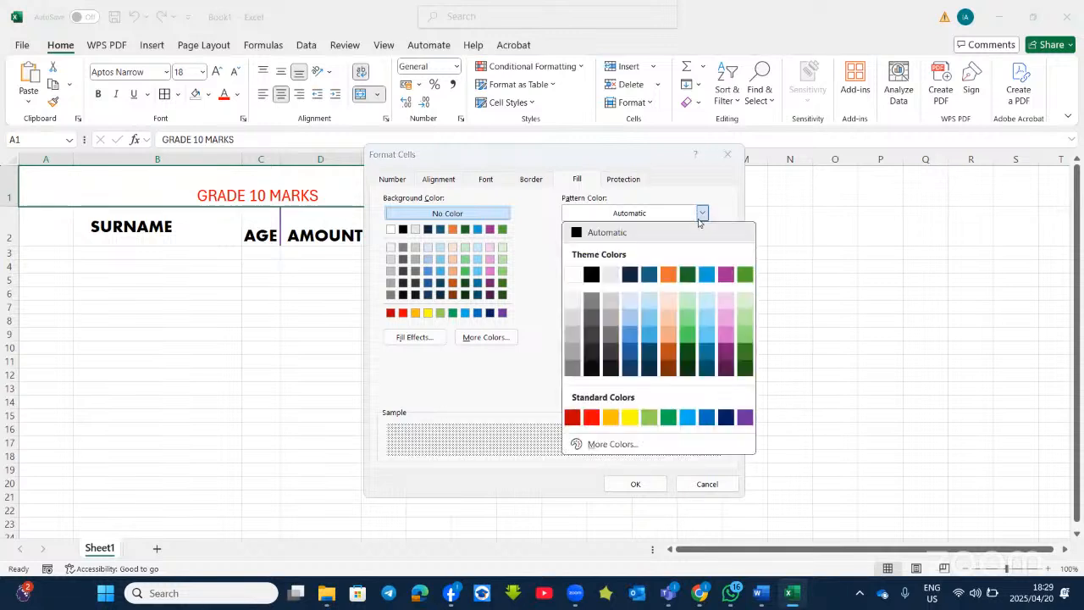
pyautogui.click(687, 326)
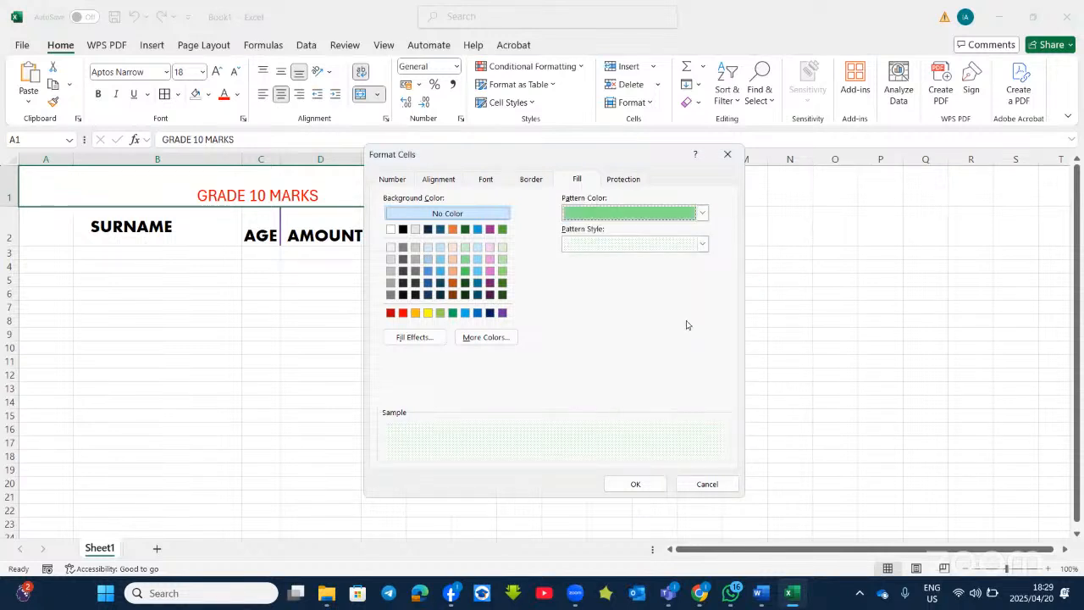
pyautogui.click(702, 212)
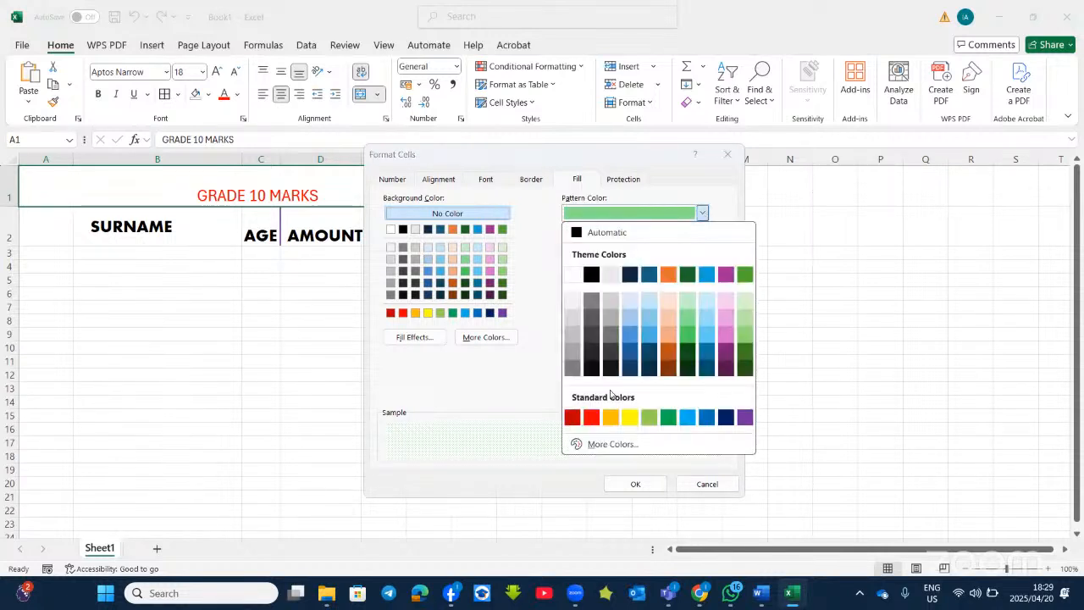
pyautogui.click(592, 418)
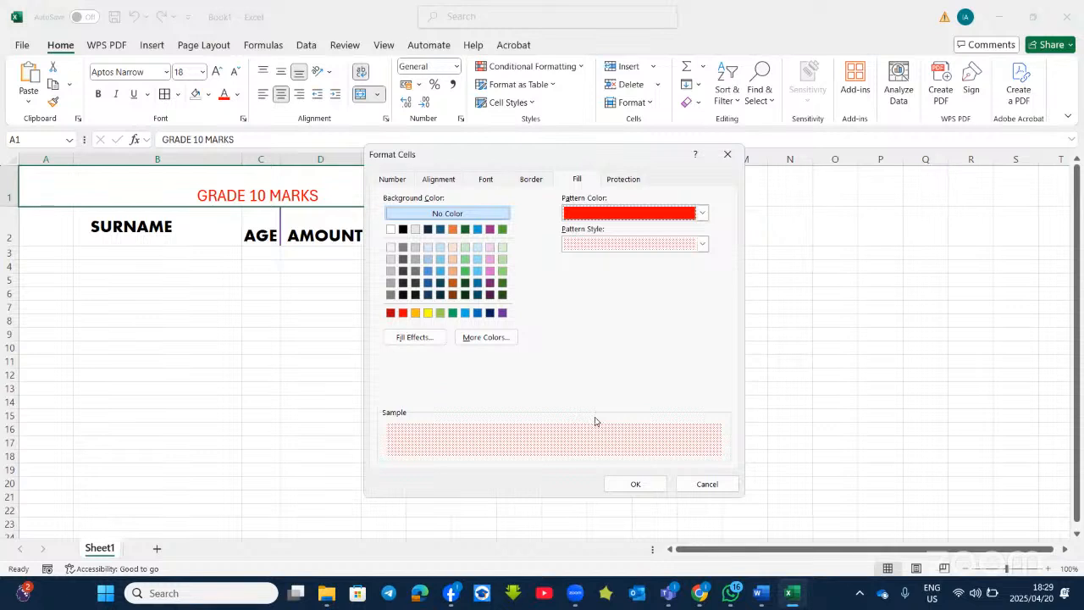
# Change the red fill's pattern style to the densest dotted pattern and apply it to the title cell
pyautogui.click(702, 243)
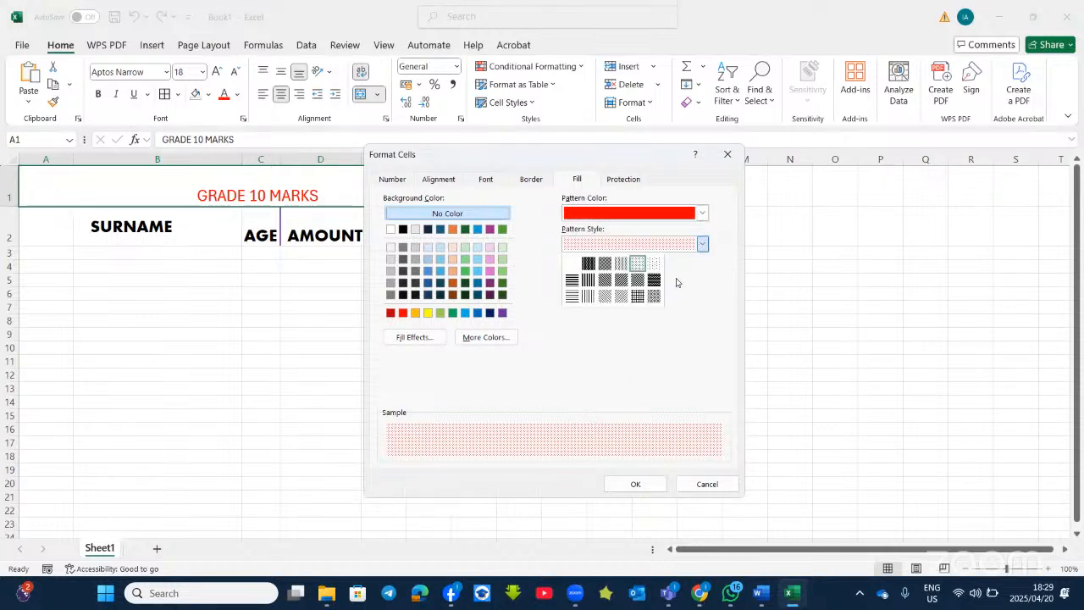
pyautogui.click(589, 264)
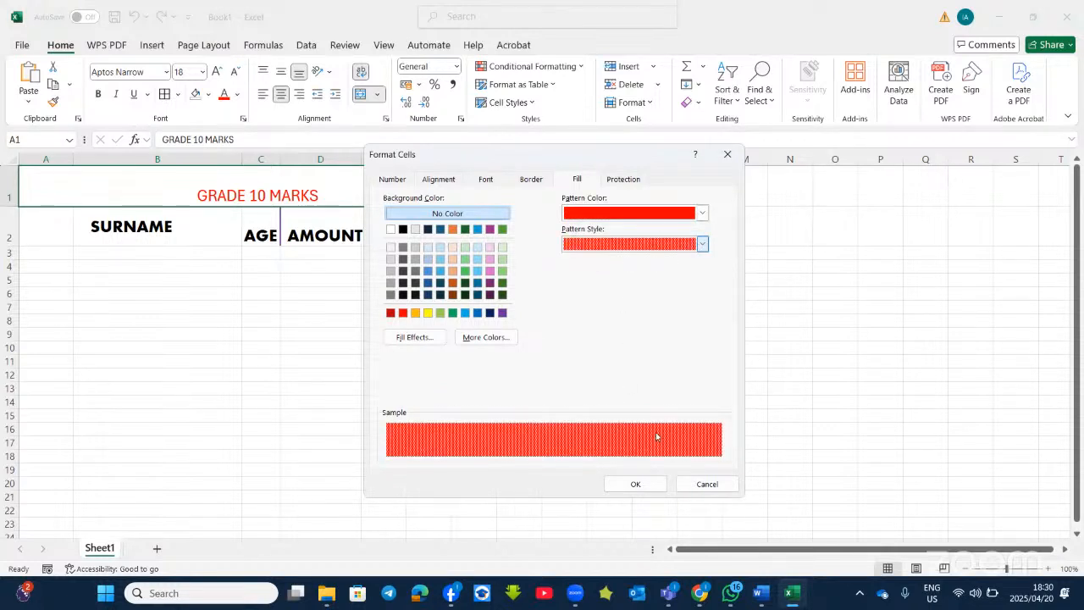
pyautogui.click(635, 483)
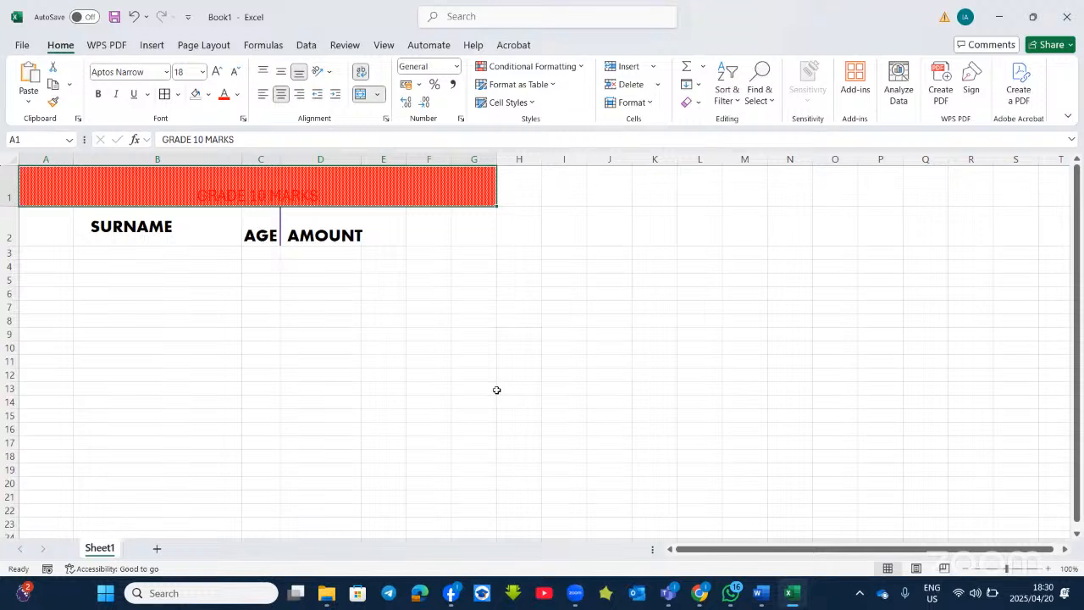
# Start a two-color gradient fill for header cells A2:D2 using standard red as Color 1 and dark purple as Color 2
pyautogui.click(382, 319)
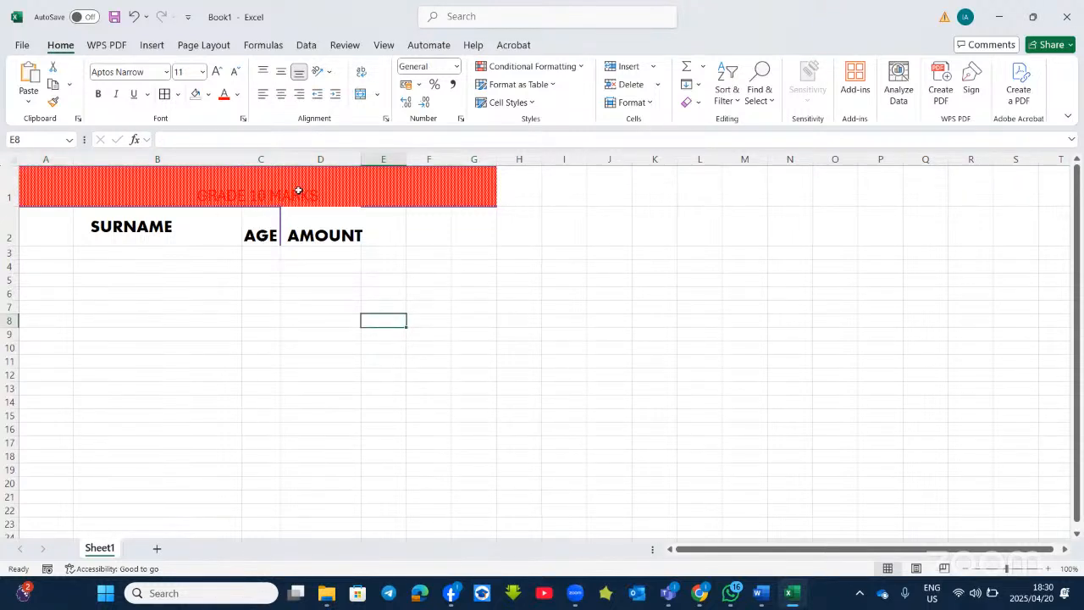
pyautogui.moveTo(43, 220); pyautogui.dragTo(322, 237)
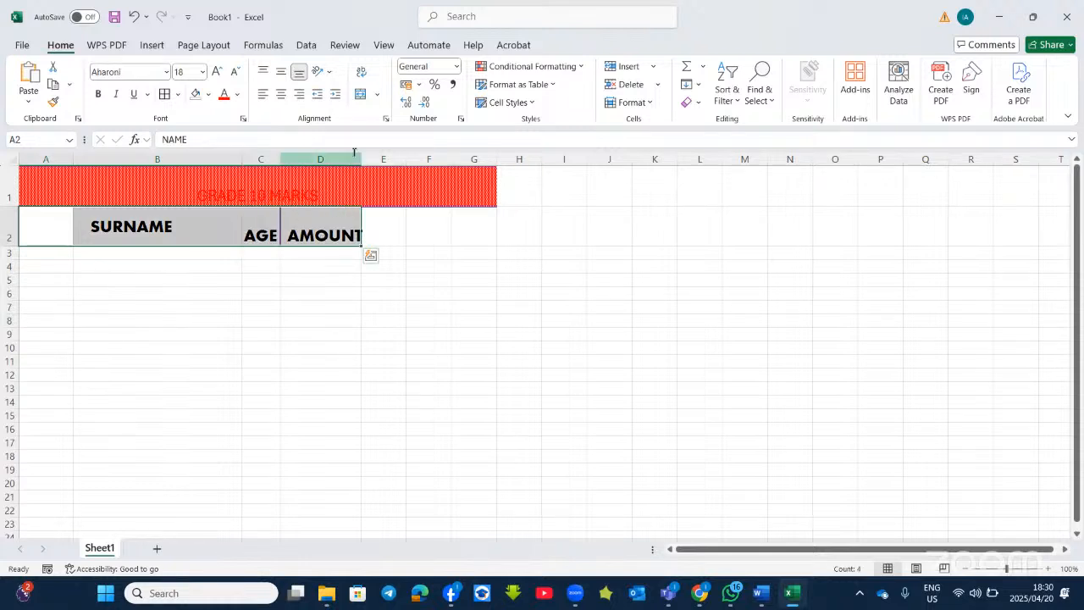
pyautogui.rightClick(324, 234)
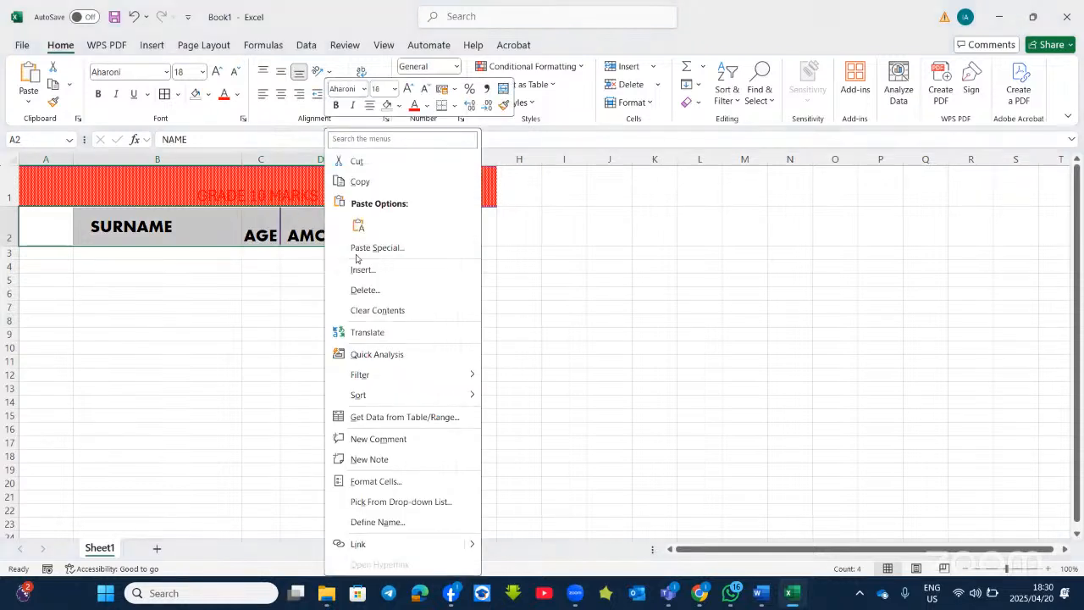
pyautogui.click(377, 481)
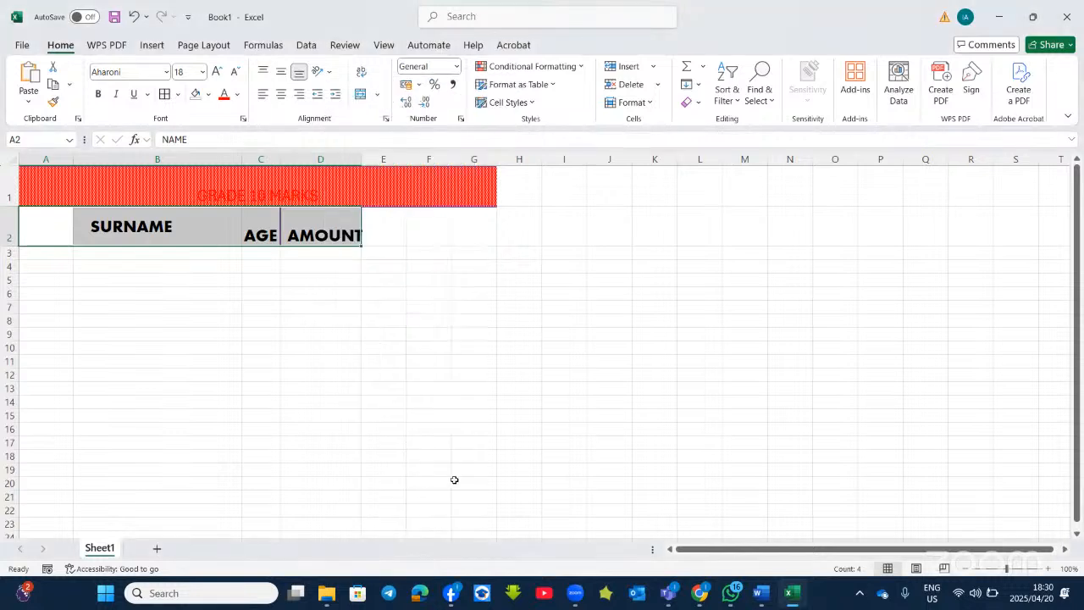
pyautogui.moveTo(451, 235); pyautogui.dragTo(669, 163)
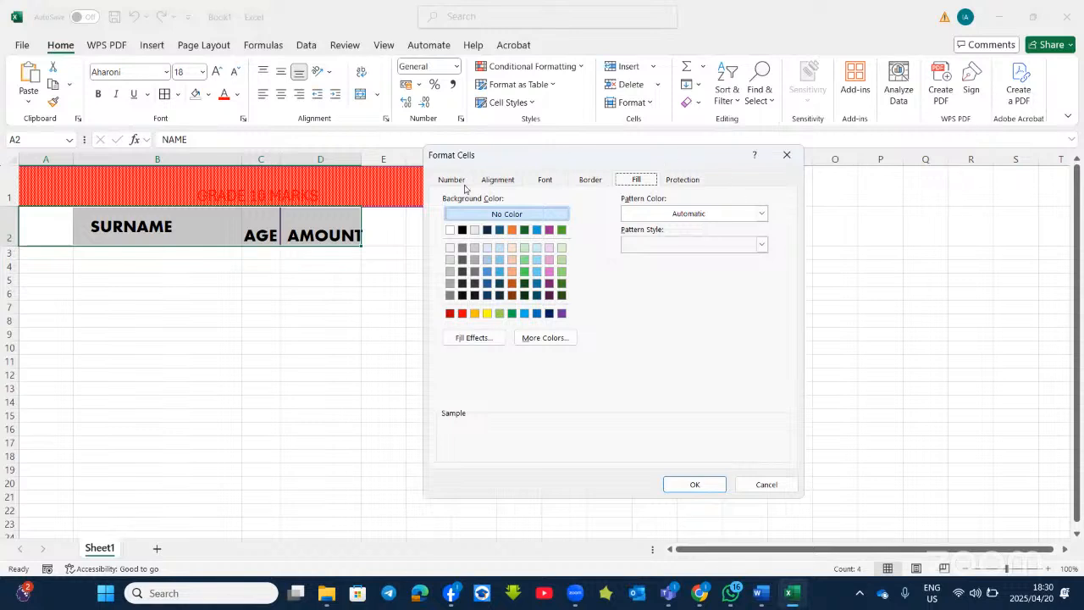
pyautogui.click(471, 338)
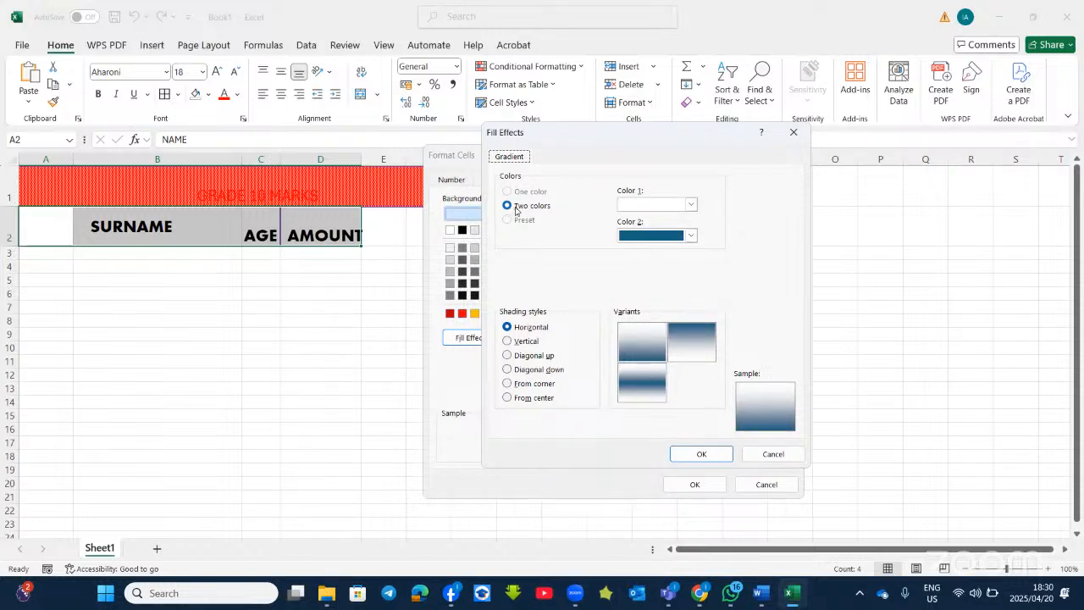
pyautogui.click(689, 204)
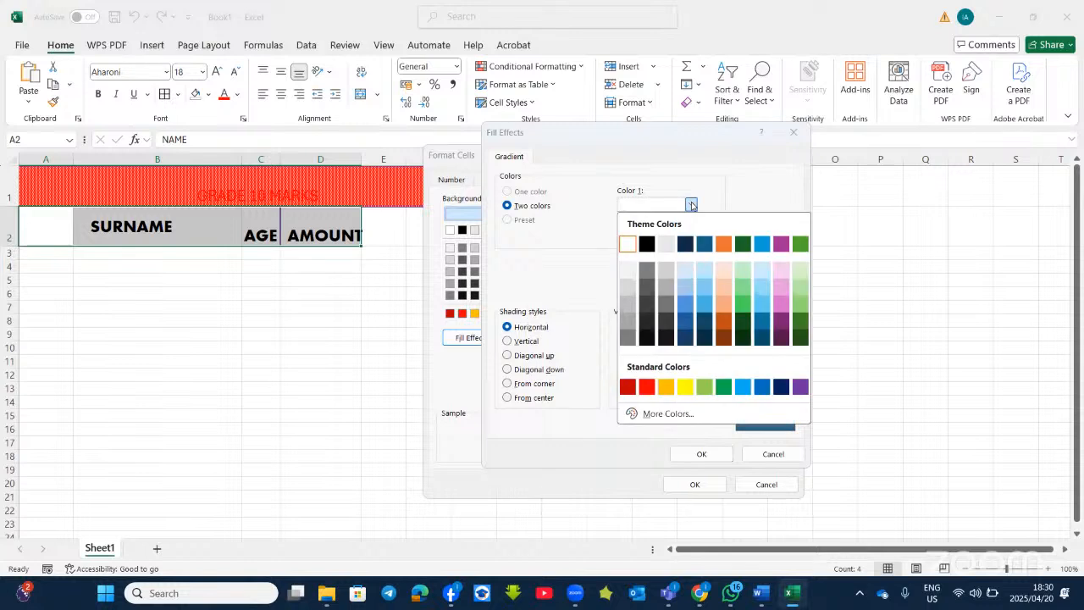
pyautogui.click(647, 387)
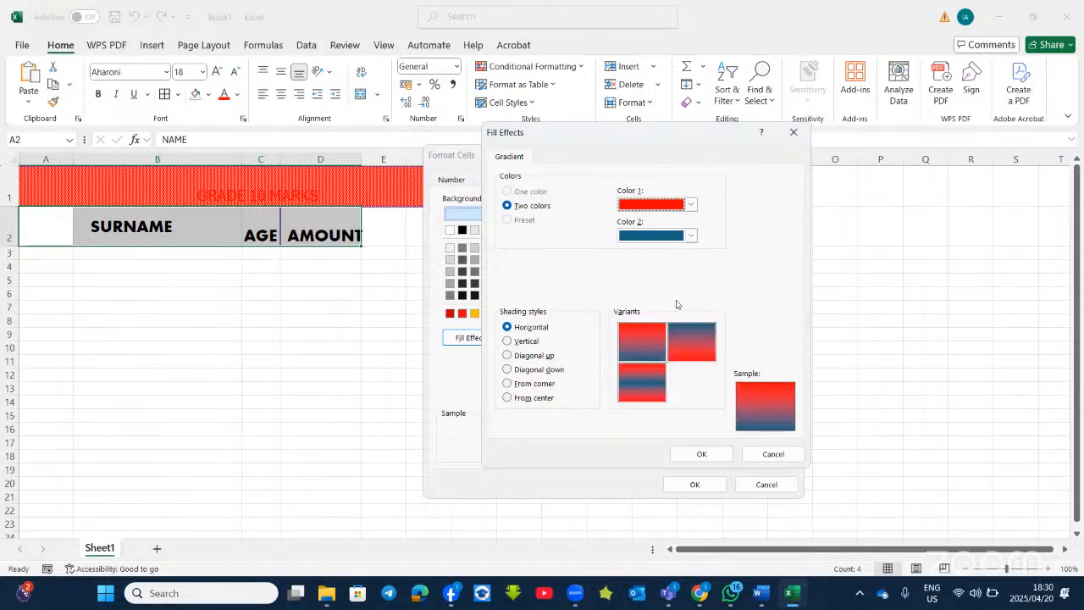
pyautogui.click(690, 236)
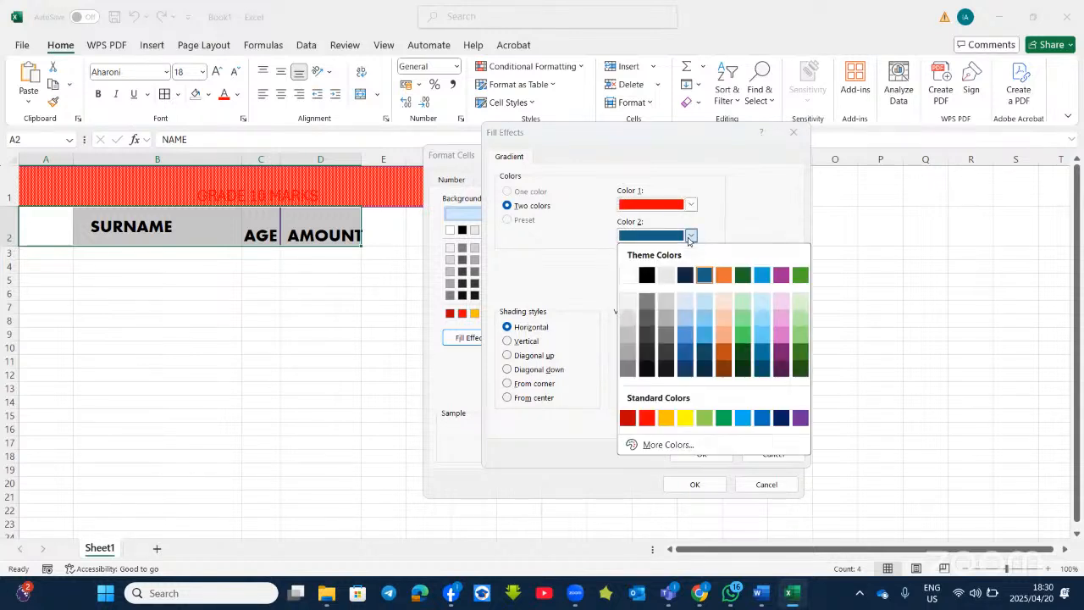
pyautogui.click(779, 350)
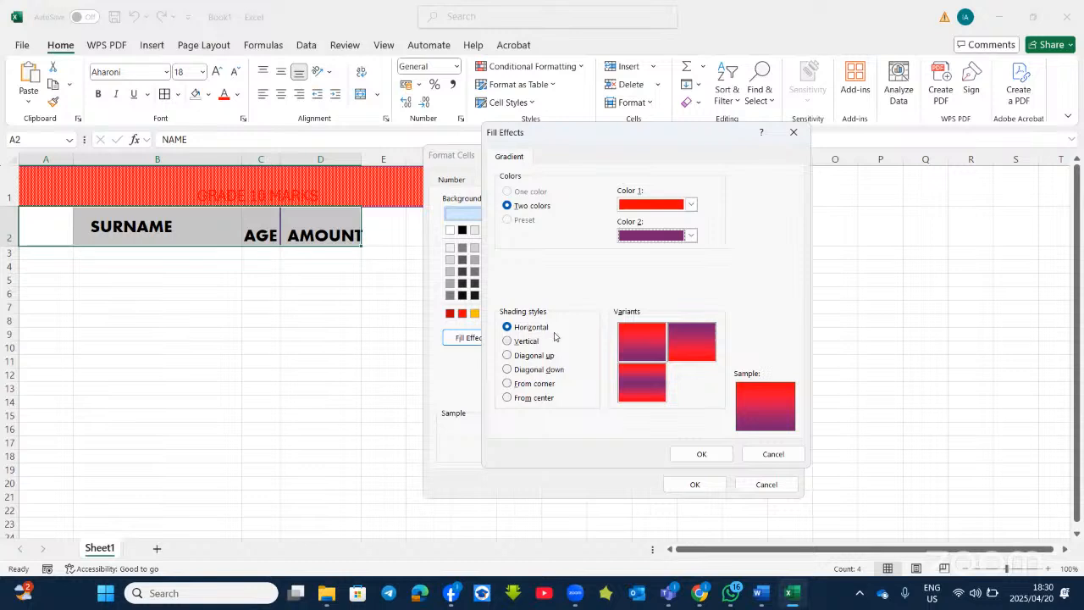
# Try the Vertical, Diagonal up and From corner shading styles, settle on From center and apply the gradient to the header cells
pyautogui.click(507, 340)
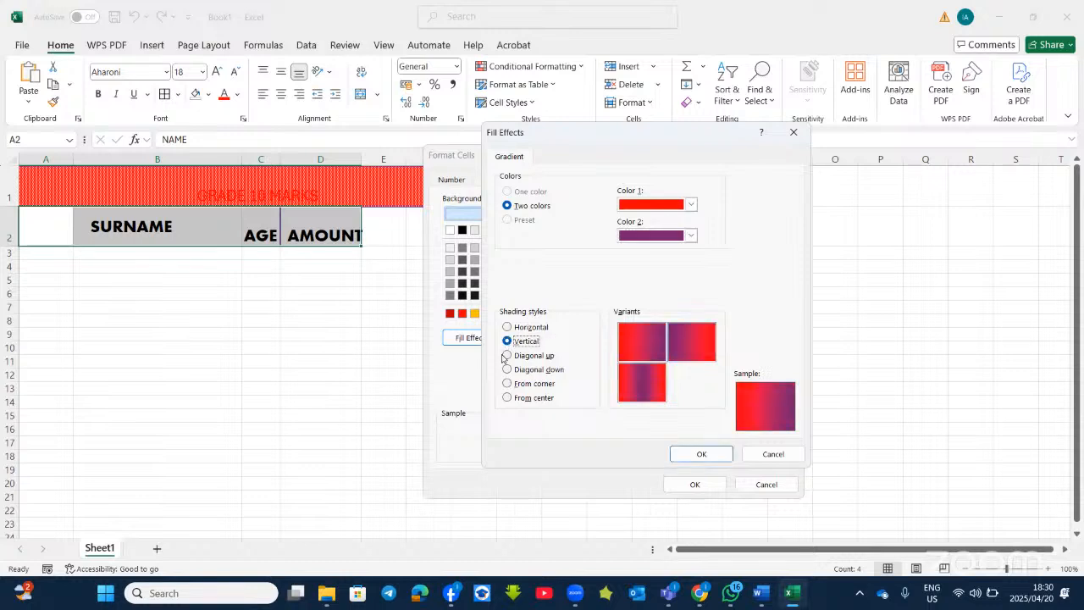
pyautogui.click(507, 356)
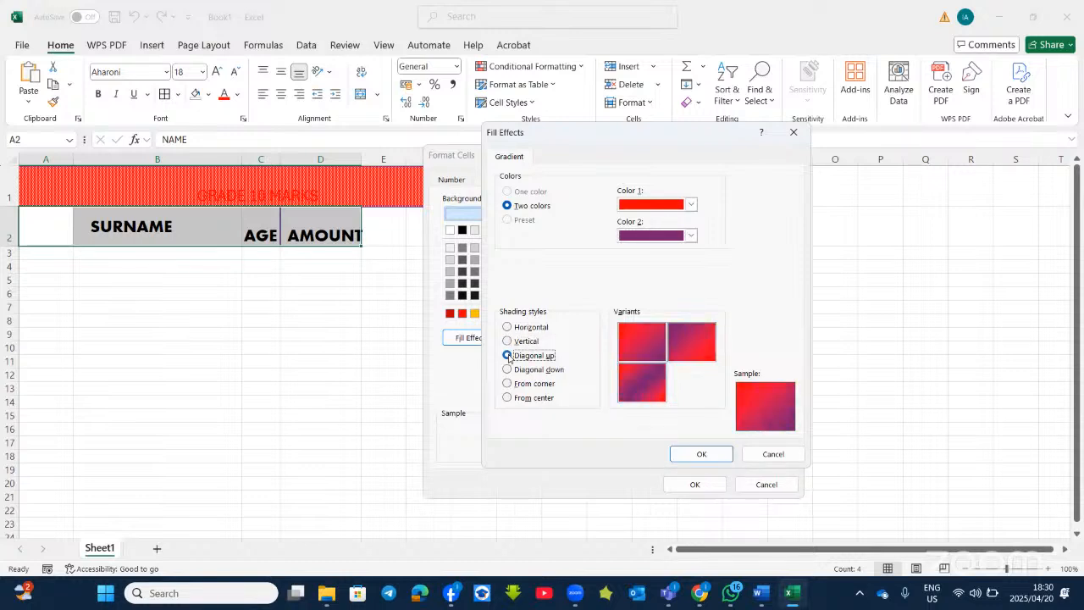
pyautogui.click(507, 384)
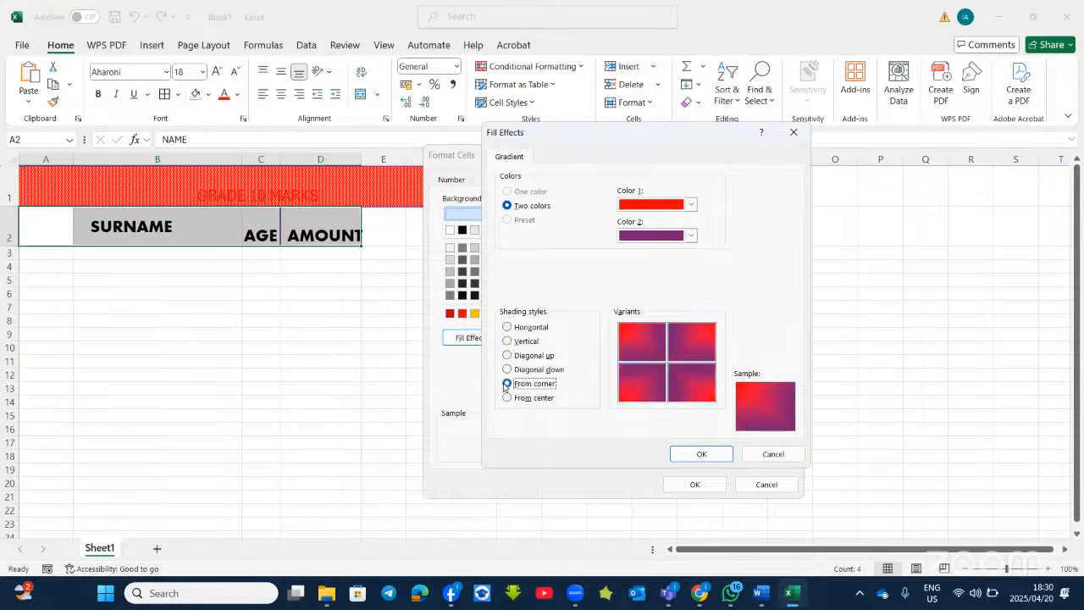
pyautogui.click(506, 398)
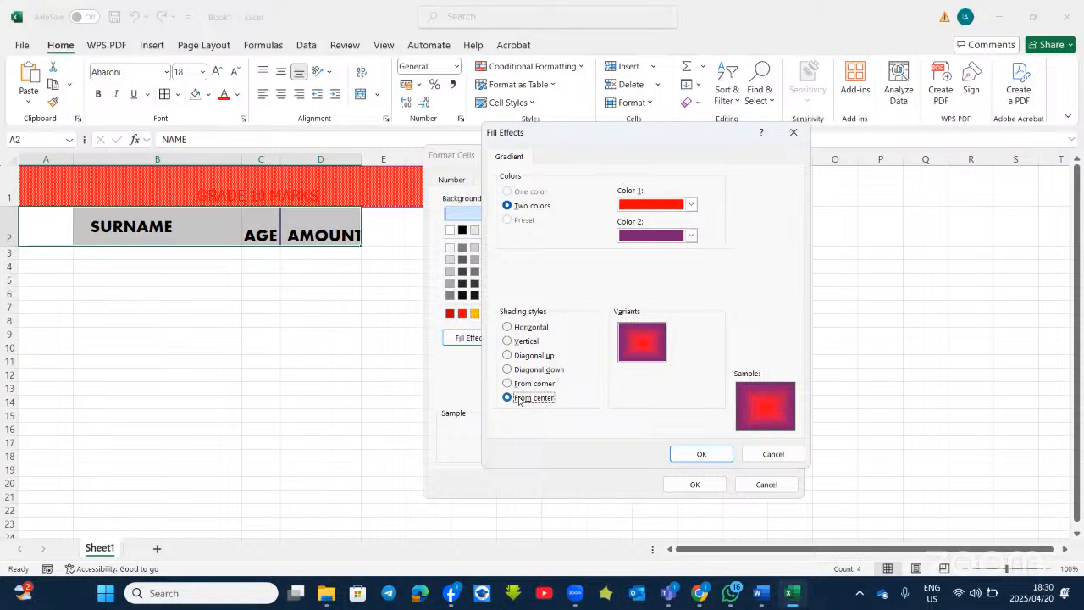
pyautogui.click(701, 453)
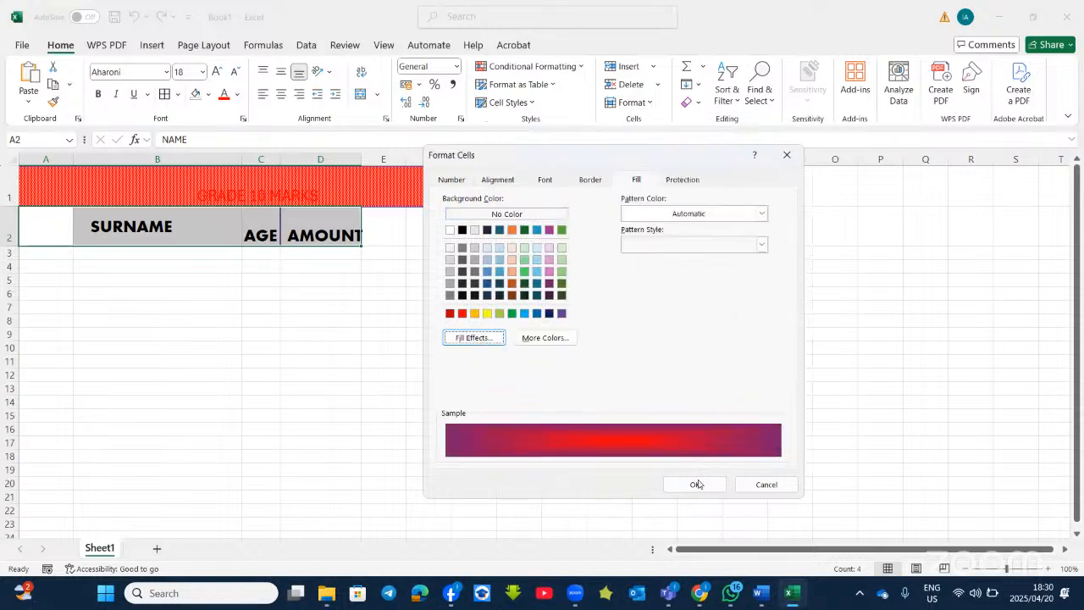
pyautogui.click(694, 483)
pyautogui.click(452, 359)
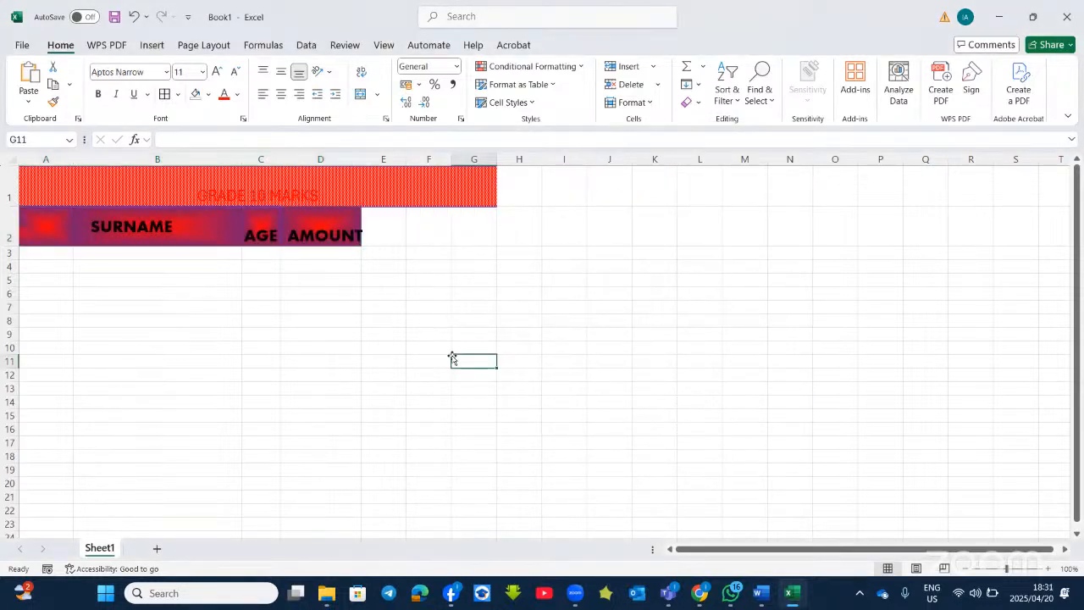
pyautogui.click(456, 184)
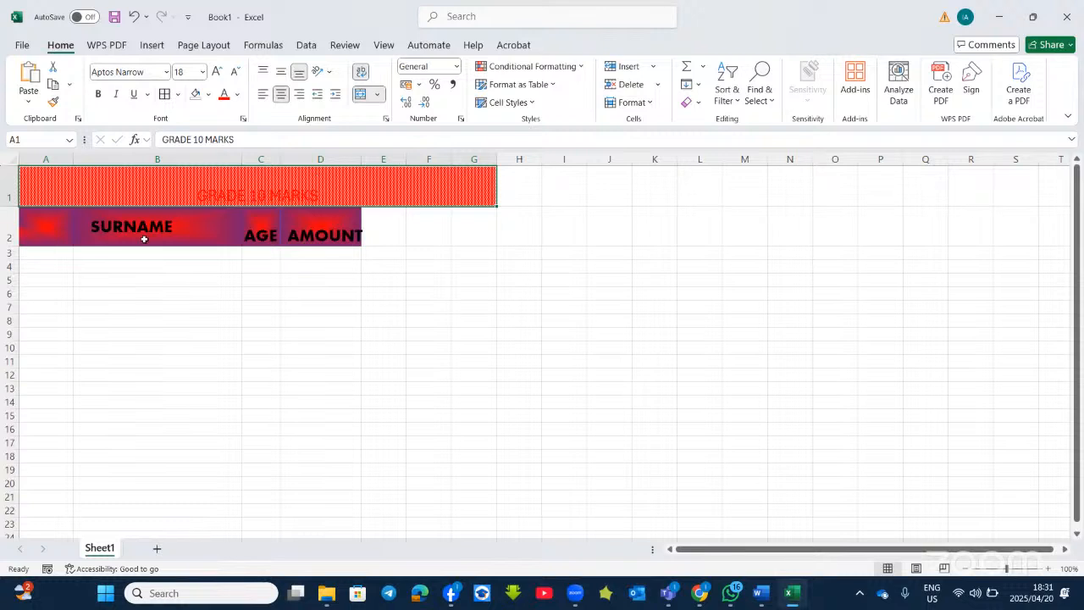
pyautogui.click(88, 291)
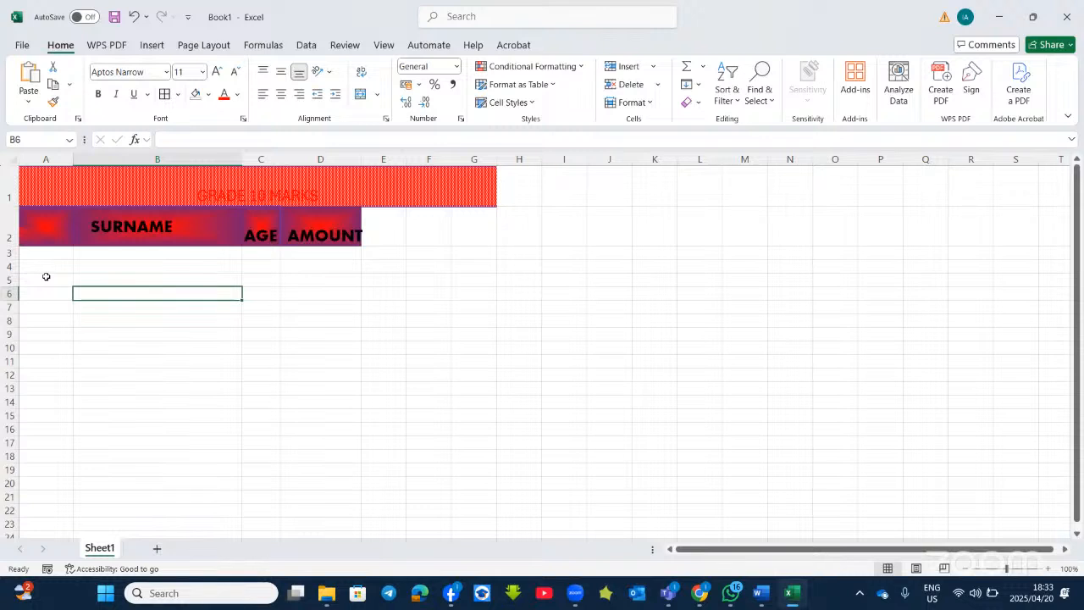
pyautogui.click(46, 279)
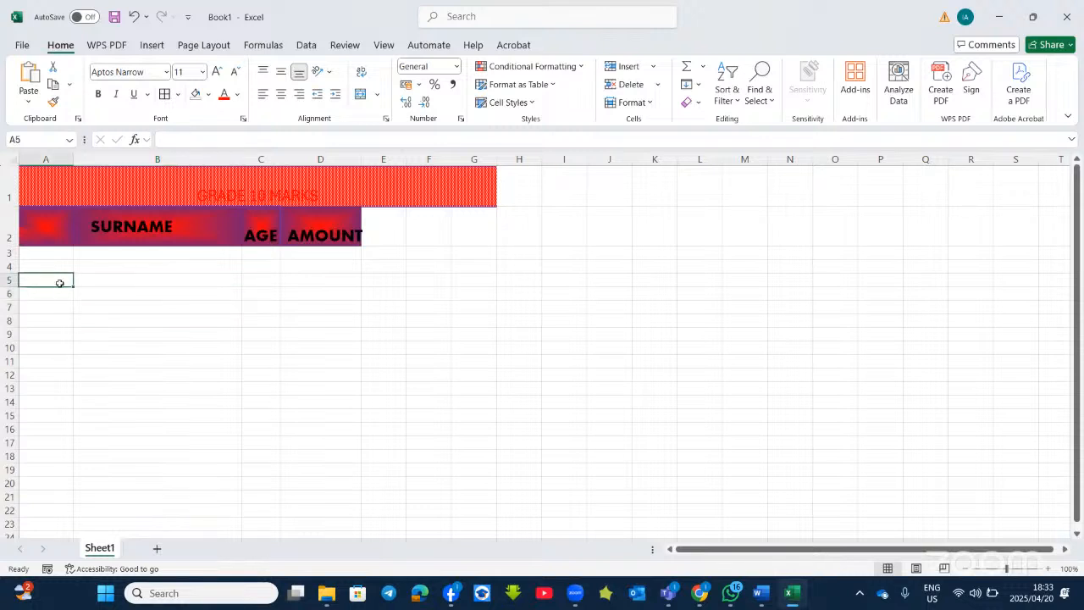
pyautogui.moveTo(53, 277); pyautogui.dragTo(329, 427)
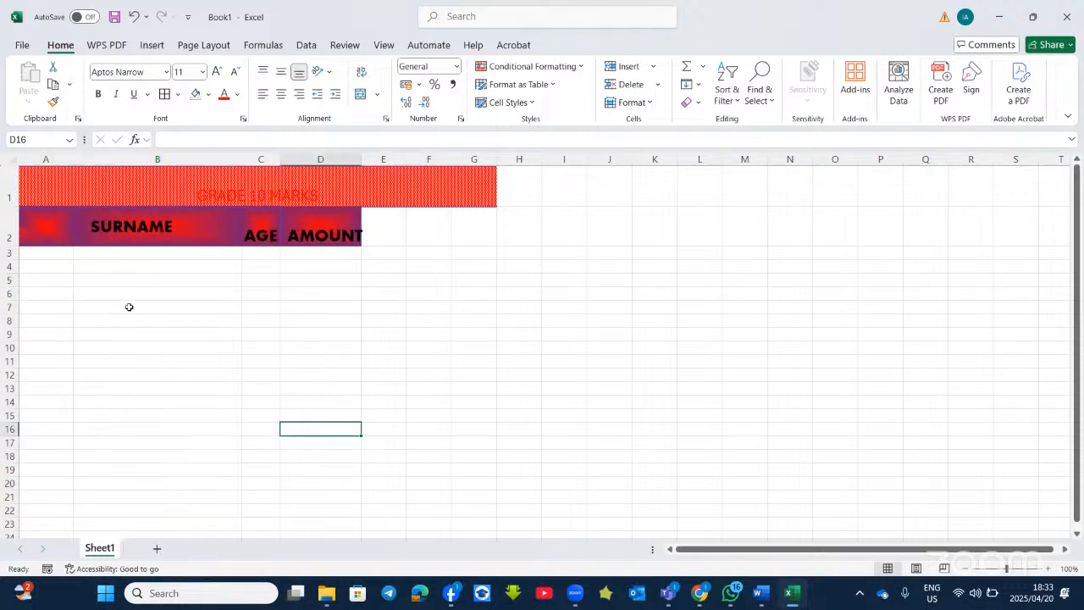
pyautogui.moveTo(46, 280); pyautogui.dragTo(463, 438)
pyautogui.click(465, 440)
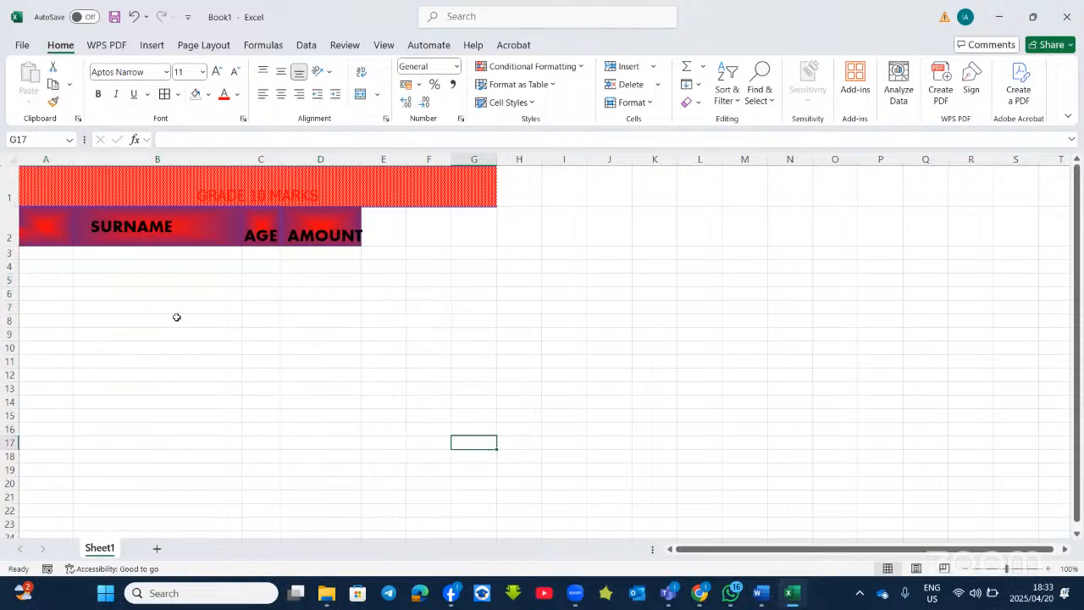
# Increase the font size of the empty cells A3:I19 below the headers to 22
pyautogui.moveTo(46, 257); pyautogui.dragTo(551, 477)
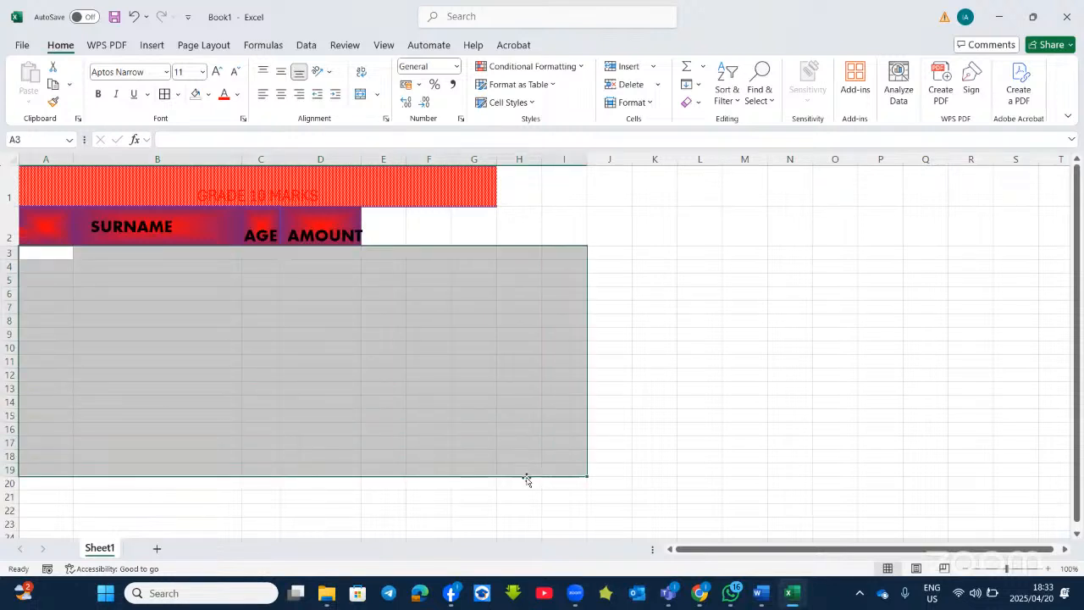
pyautogui.click(217, 72)
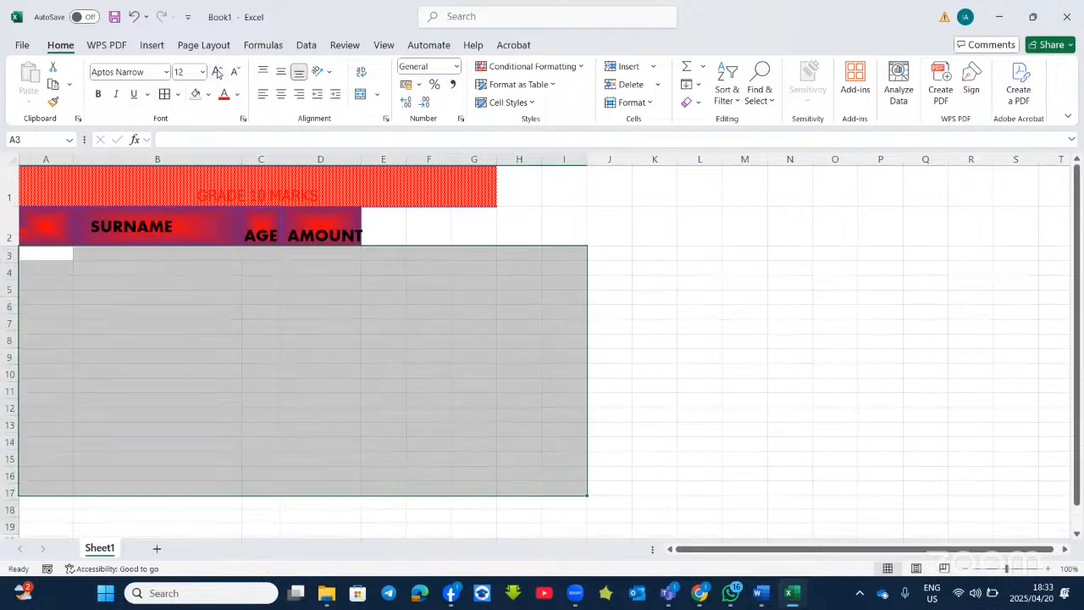
pyautogui.click(217, 72)
pyautogui.click(216, 72)
pyautogui.click(216, 72)
pyautogui.click(217, 71)
pyautogui.click(217, 72)
# Enter 1 in cell A3 and 2 in cell A4
pyautogui.click(50, 264)
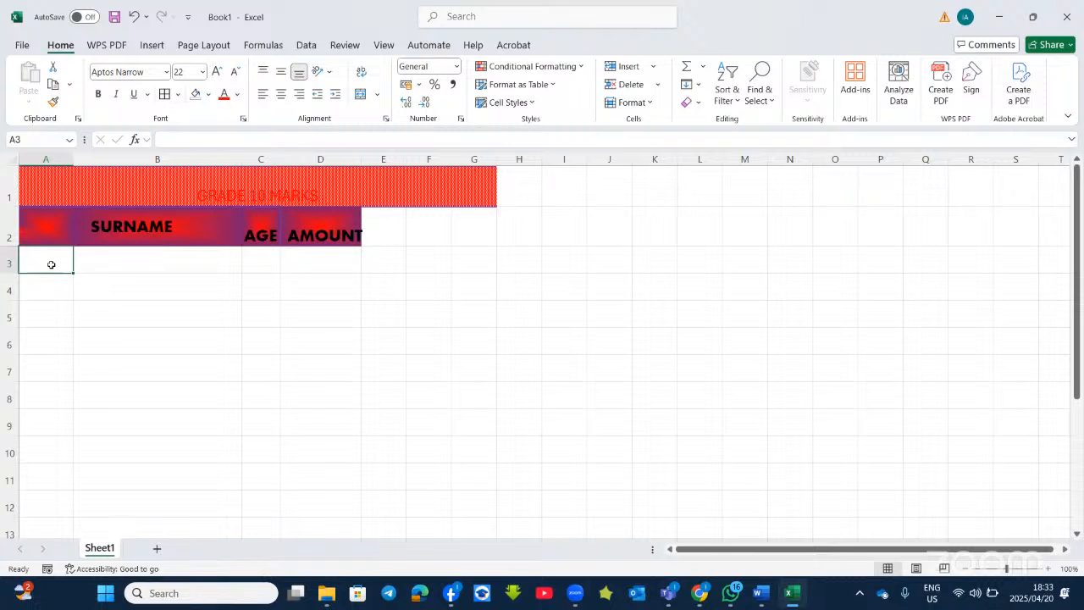
pyautogui.write('1')
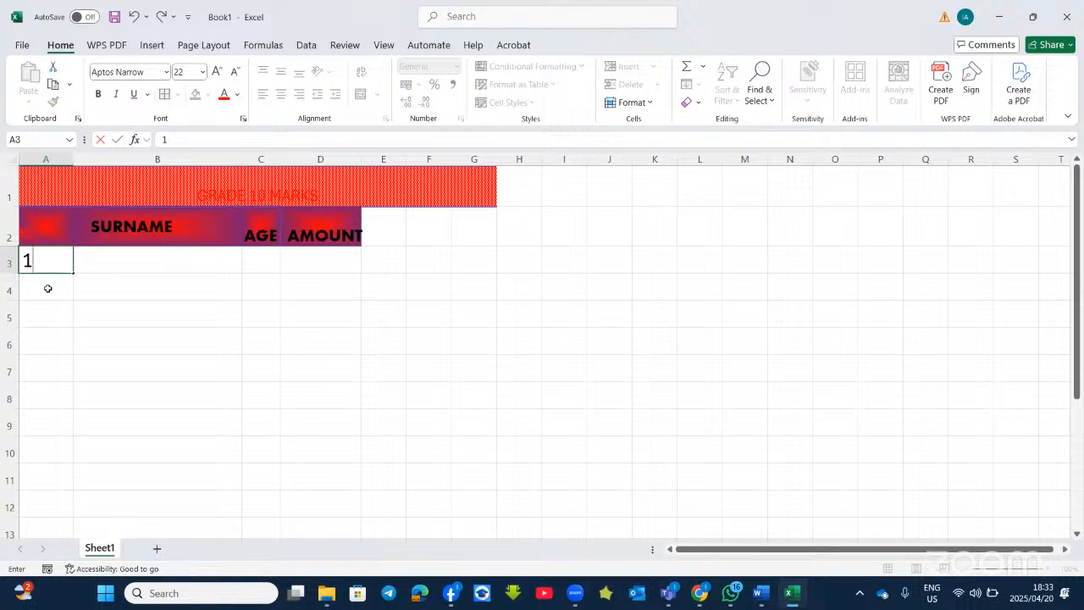
pyautogui.click(47, 288)
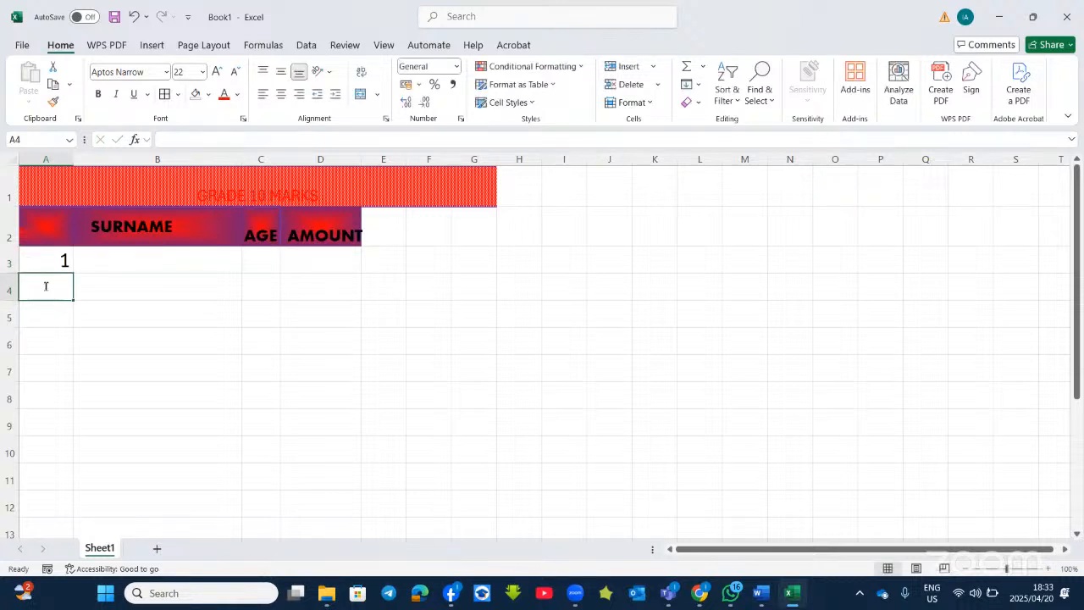
pyautogui.write('2')
pyautogui.click(92, 285)
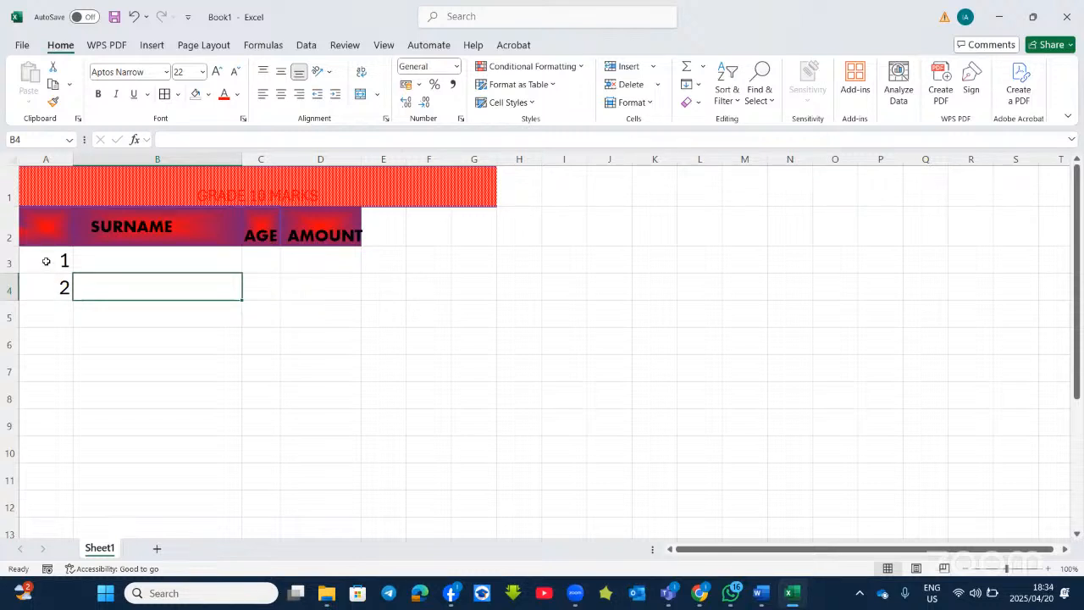
# Extend the series from A3:A4 down column A with AutoFill until it reaches 20
pyautogui.moveTo(46, 260); pyautogui.dragTo(60, 289)
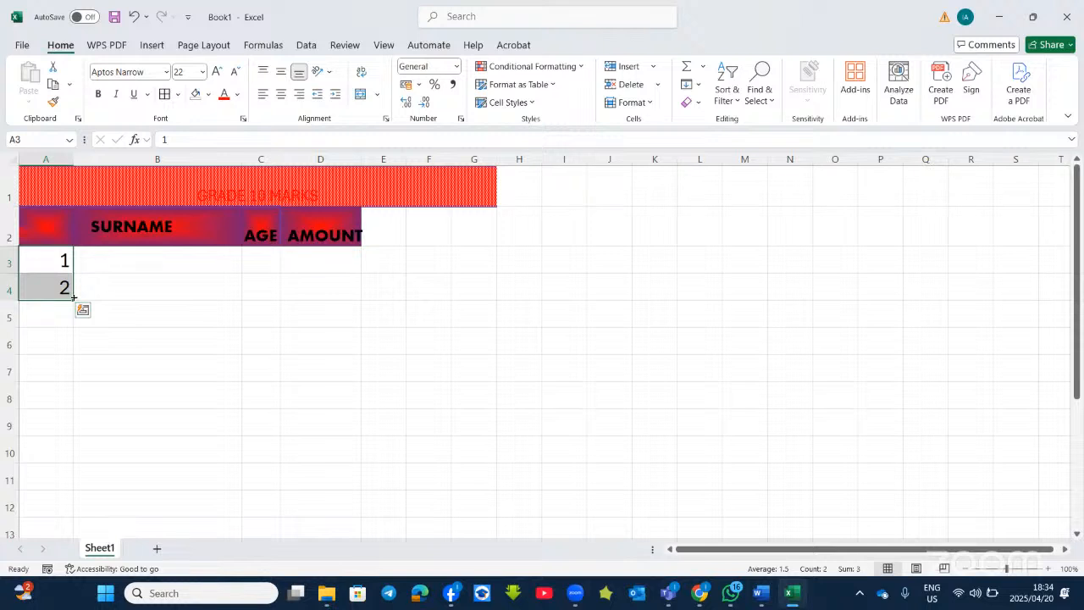
pyautogui.moveTo(73, 296); pyautogui.dragTo(71, 498)
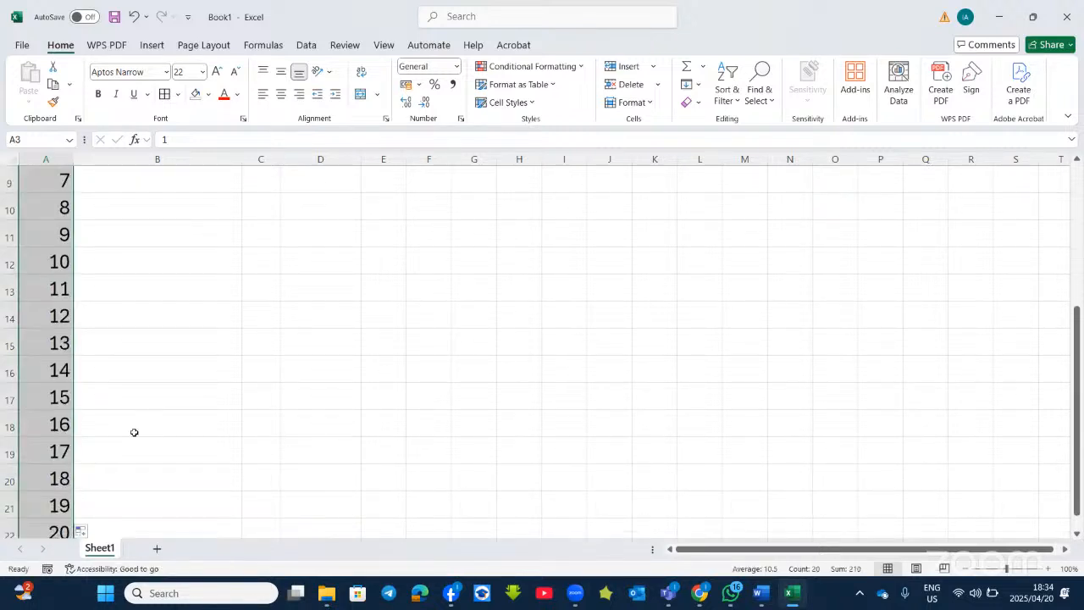
pyautogui.scroll(3, 133, 432)
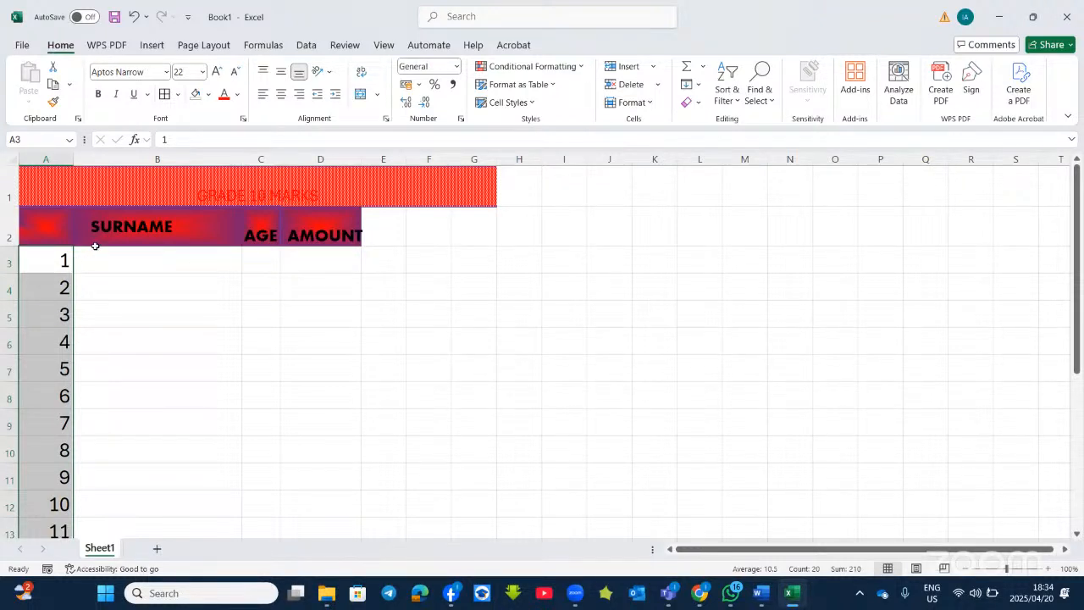
# Enter 2 in cell B3 and 4 in cell B4
pyautogui.click(156, 263)
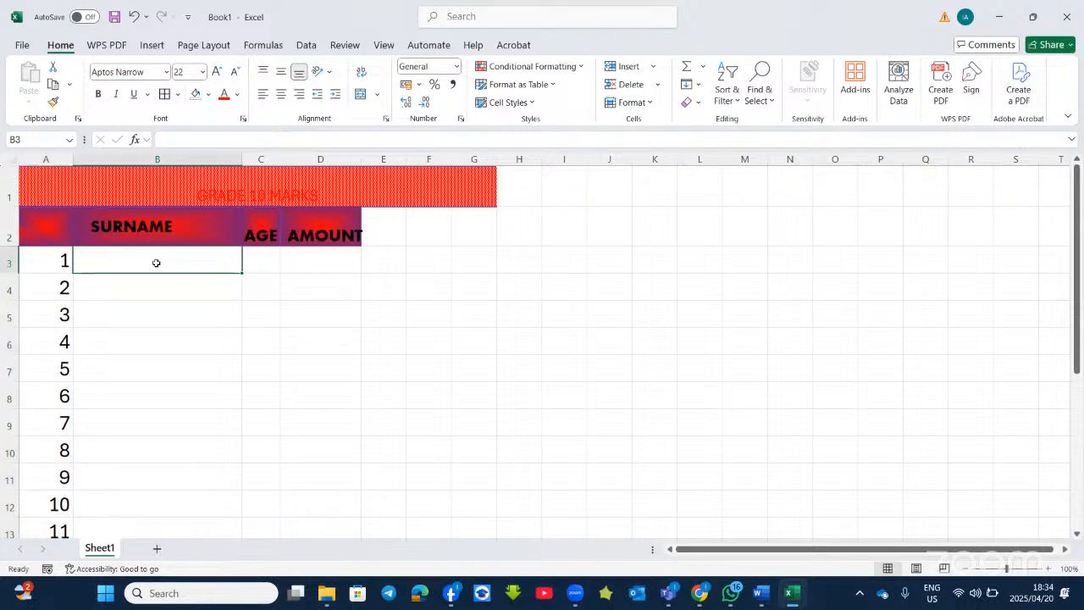
pyautogui.write('2')
pyautogui.press('Return')
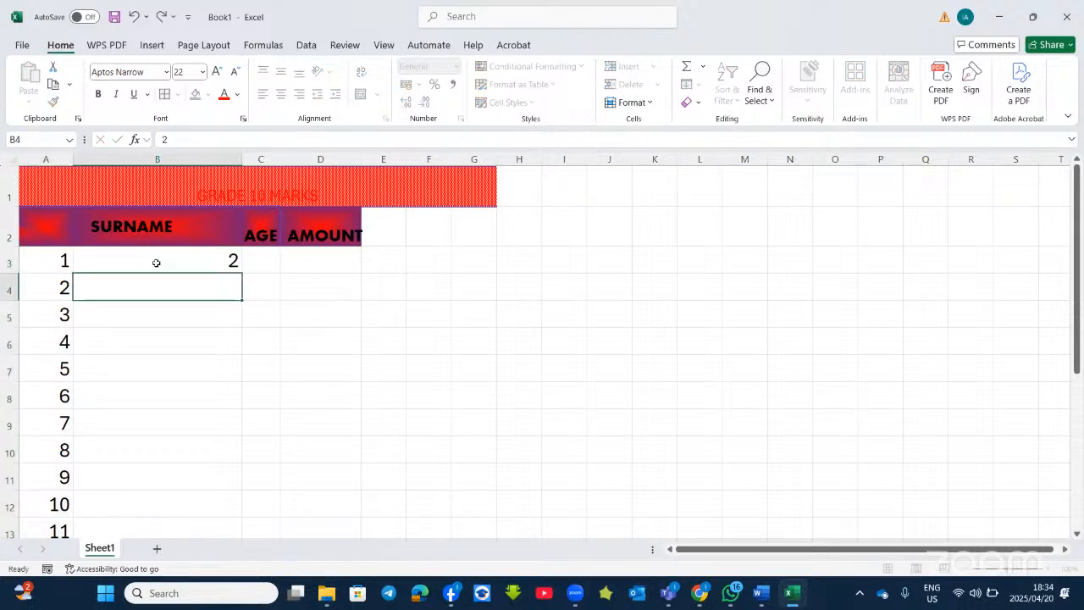
pyautogui.write('4')
pyautogui.click(167, 333)
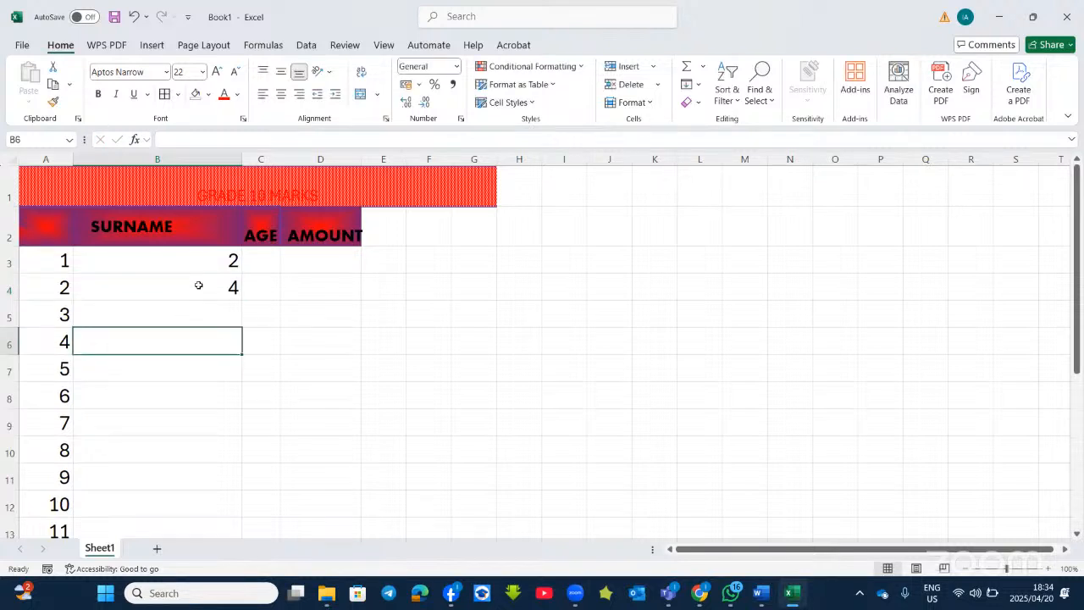
# Extend the even-number series from B3:B4 down column B to row 16 with AutoFill
pyautogui.click(198, 285)
pyautogui.moveTo(191, 254); pyautogui.dragTo(198, 292)
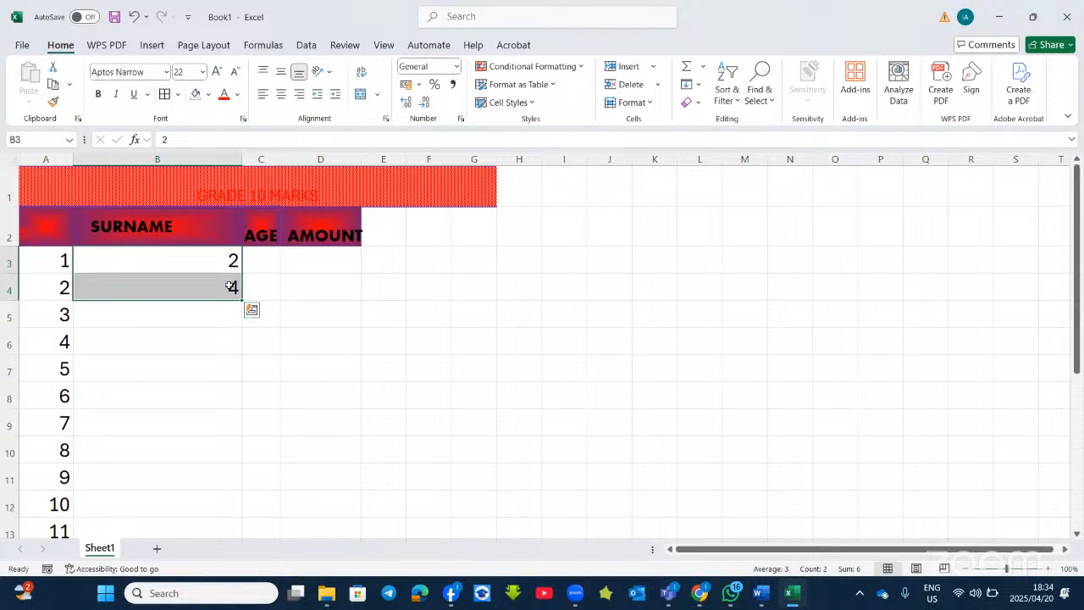
pyautogui.moveTo(238, 293); pyautogui.dragTo(223, 502)
pyautogui.scroll(2, 244, 389)
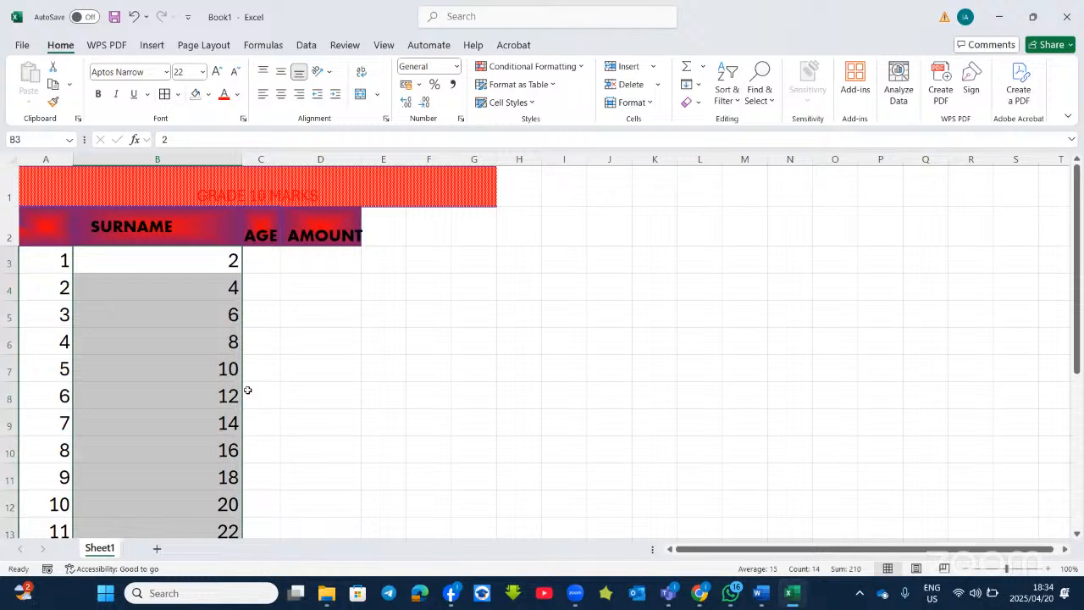
# In a slightly widened column C, enter 5 in C3 and 10 in C4 and AutoFill the series down to row 12
pyautogui.click(203, 257)
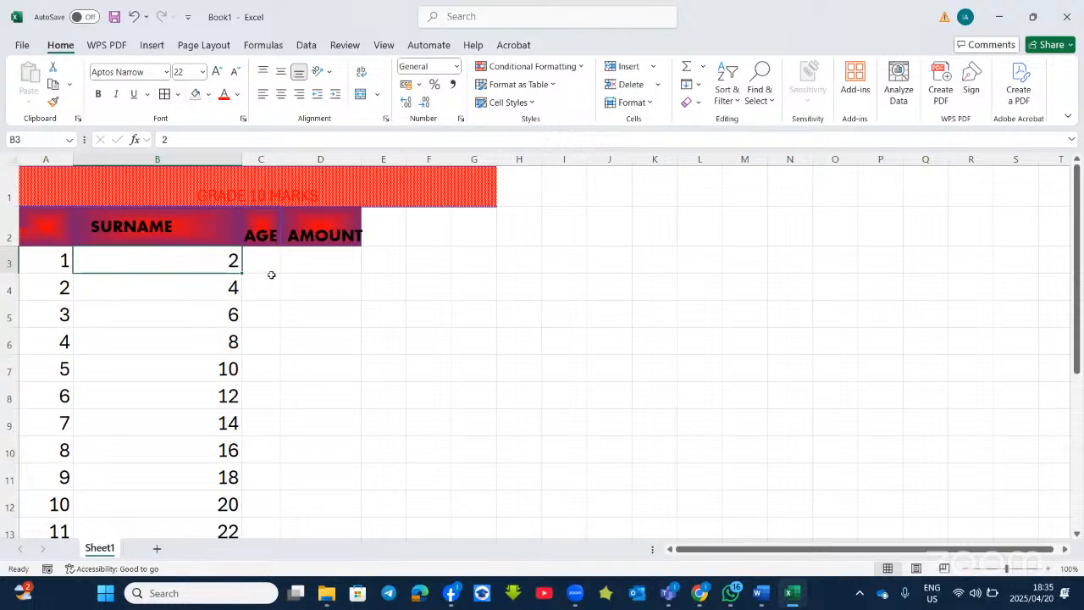
pyautogui.moveTo(282, 158); pyautogui.dragTo(300, 159)
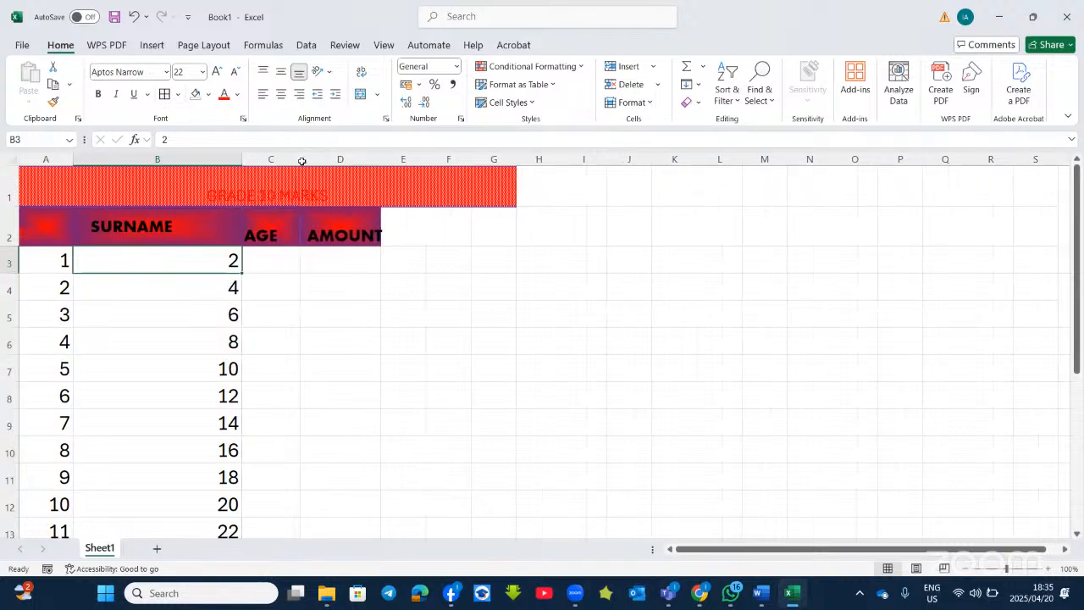
pyautogui.click(280, 258)
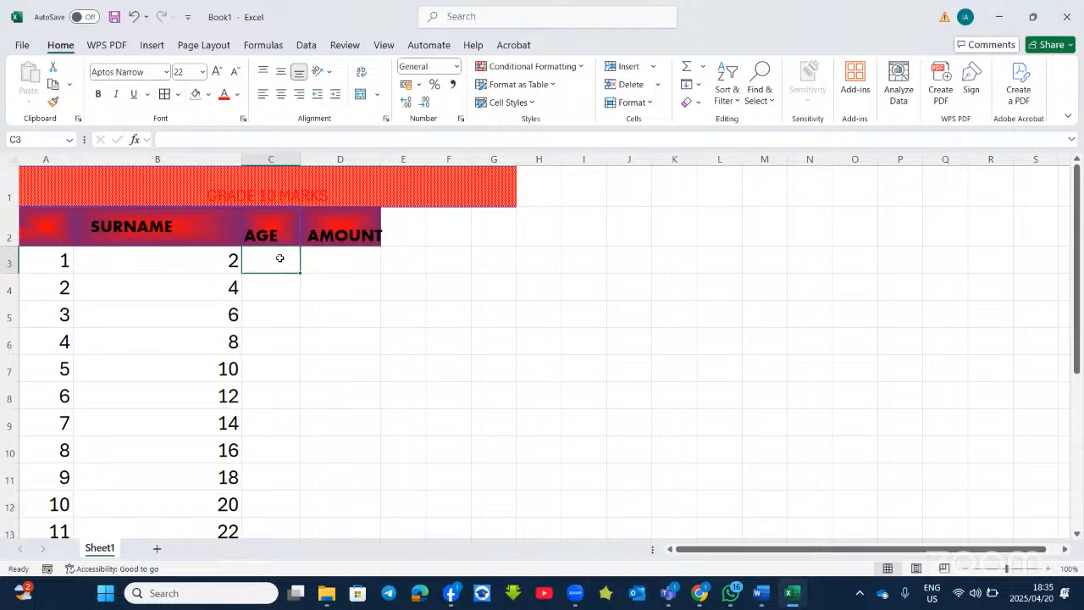
pyautogui.write('5')
pyautogui.press('Return')
pyautogui.write('10')
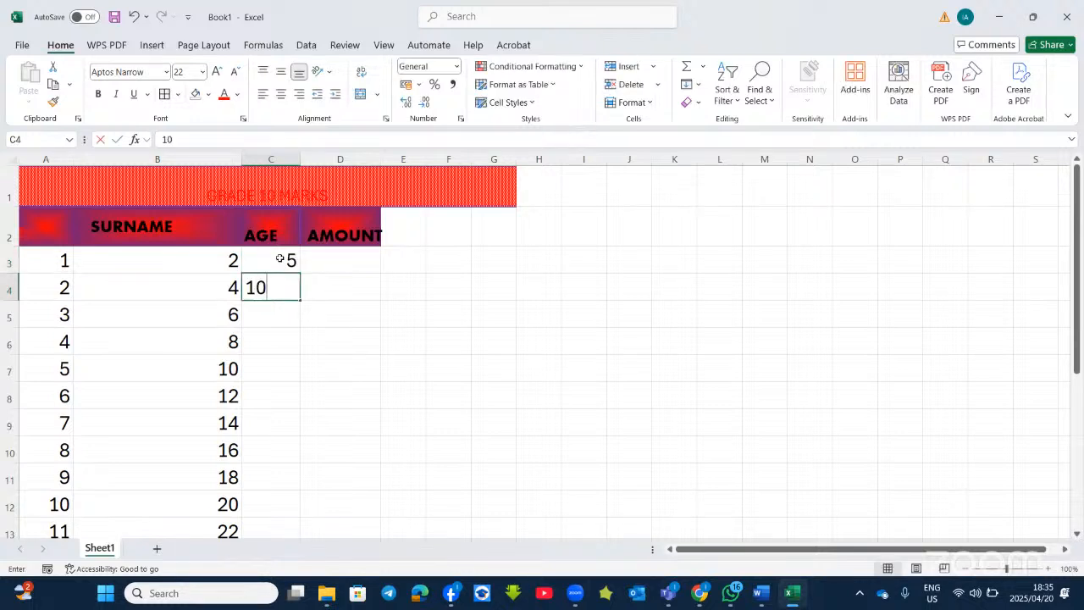
pyautogui.click(310, 312)
pyautogui.moveTo(290, 260); pyautogui.dragTo(292, 524)
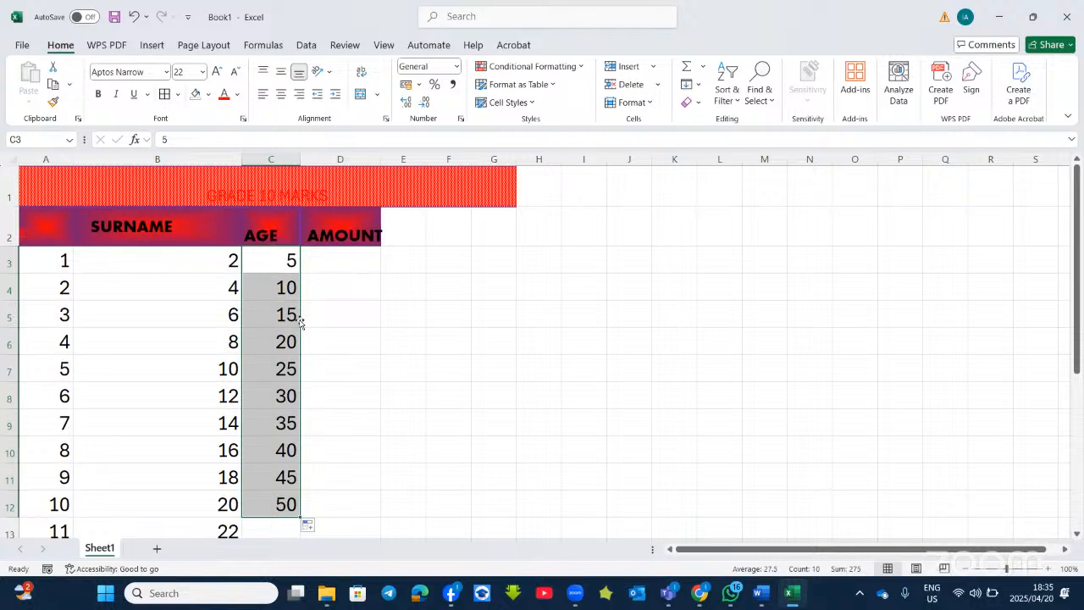
# Enter Monday in cell D3 and AutoFill the days of the week down column D to row 12
pyautogui.click(342, 265)
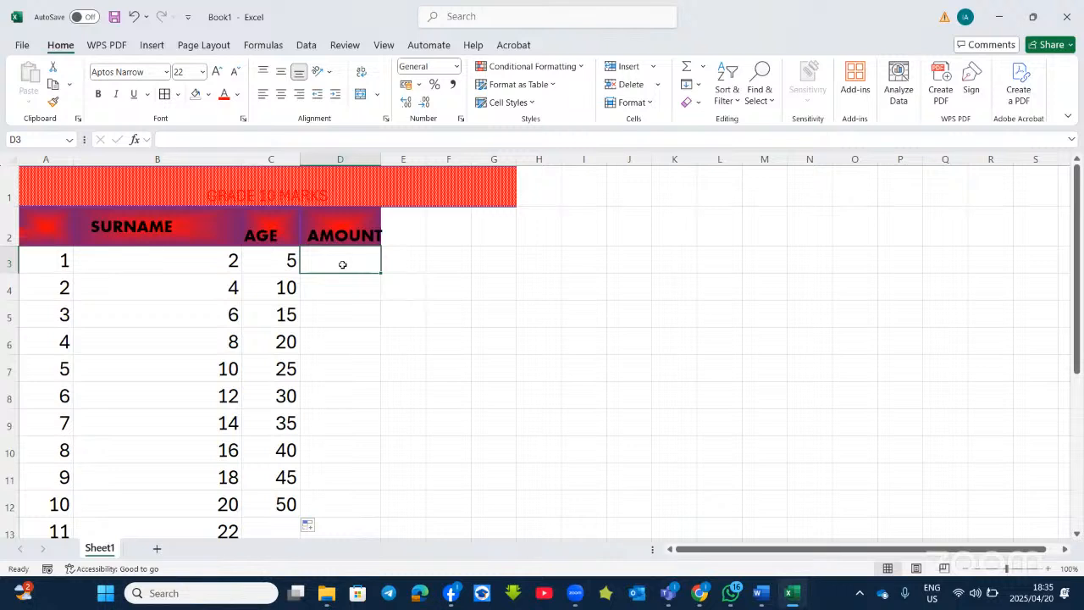
pyautogui.write('mon')
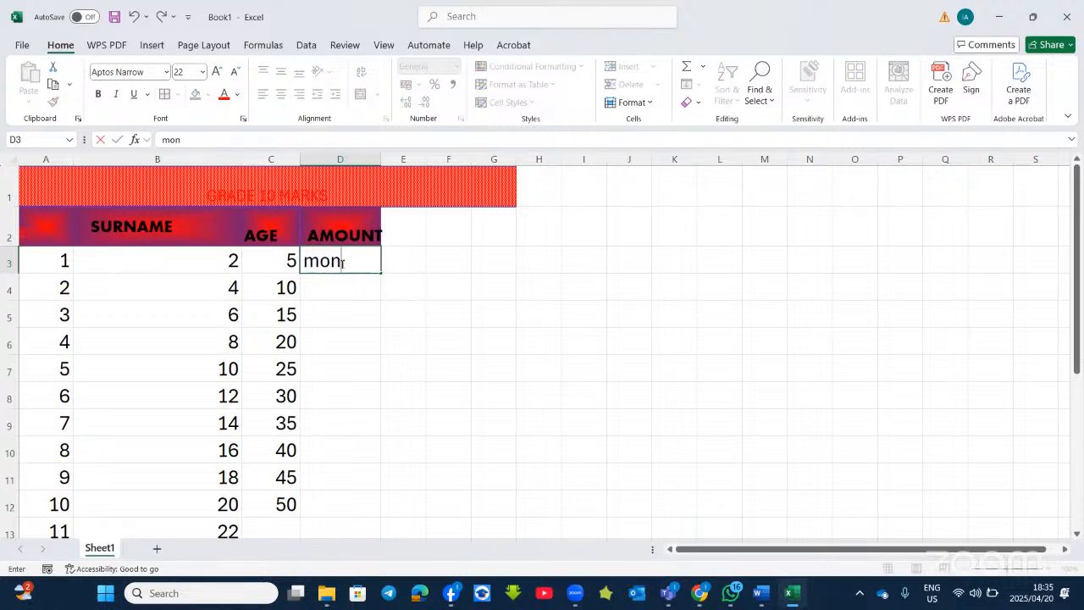
pyautogui.write('day')
pyautogui.click(358, 303)
pyautogui.click(360, 261)
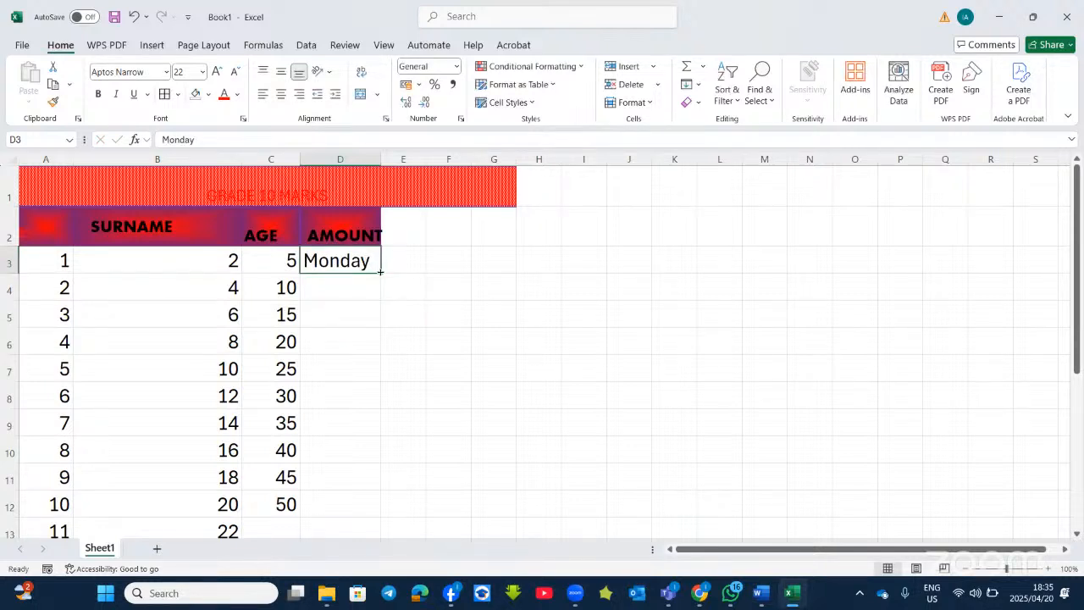
pyautogui.moveTo(380, 272); pyautogui.dragTo(362, 505)
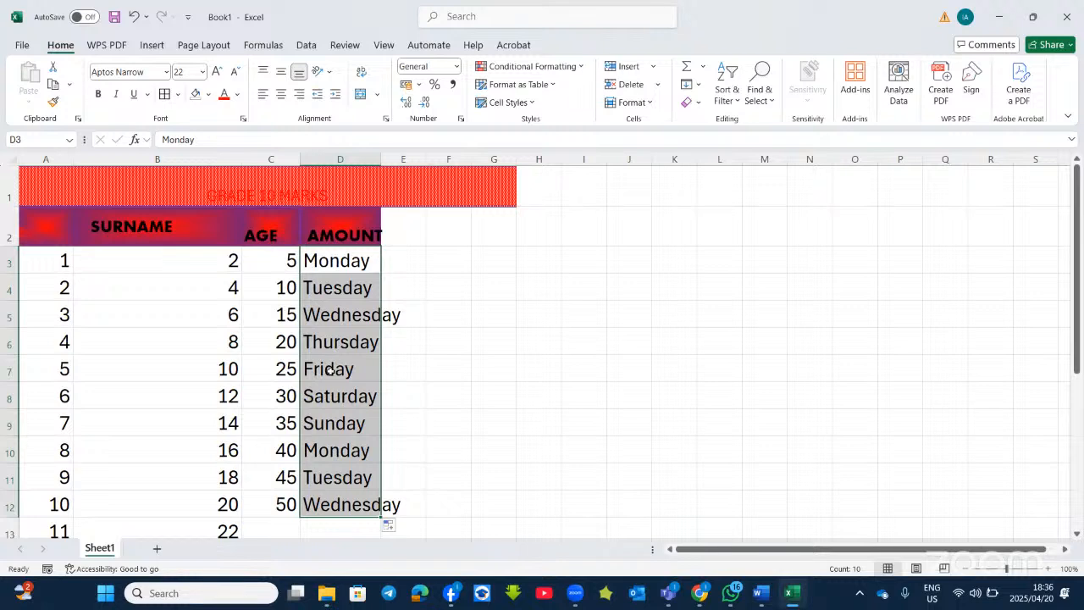
# Switch the filled days in column D to the Fill Weekdays option and widen the column to fit the longest day name
pyautogui.scroll(-1, 357, 401)
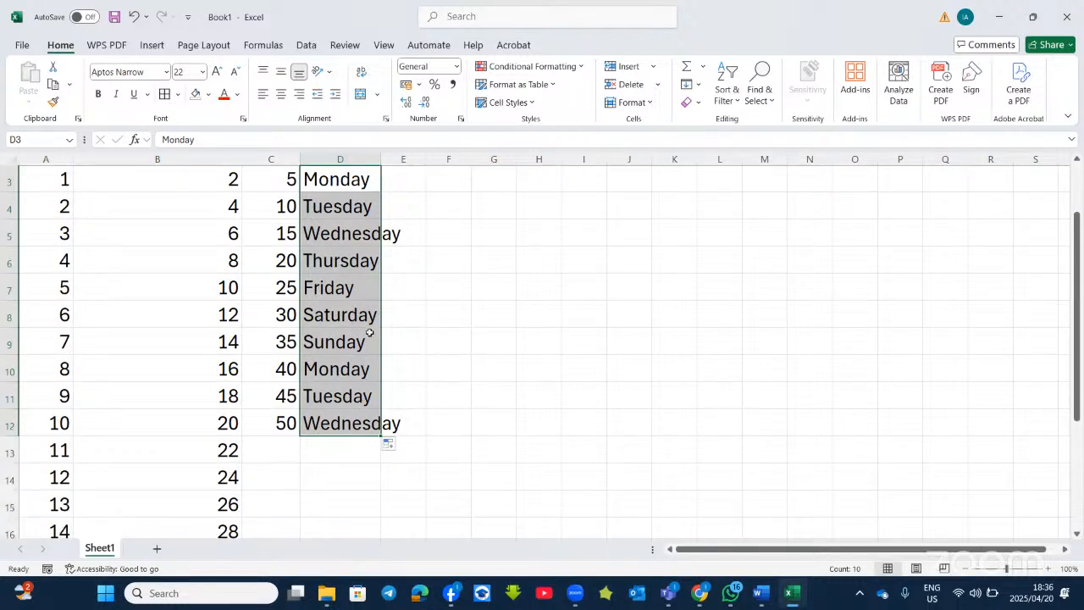
pyautogui.scroll(1, 347, 296)
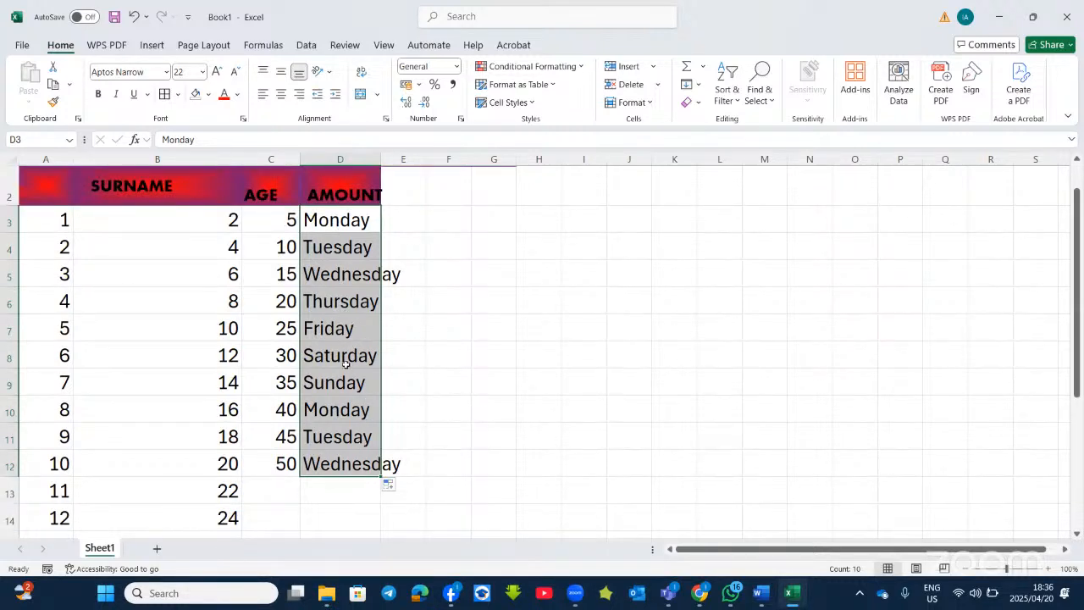
pyautogui.click(401, 486)
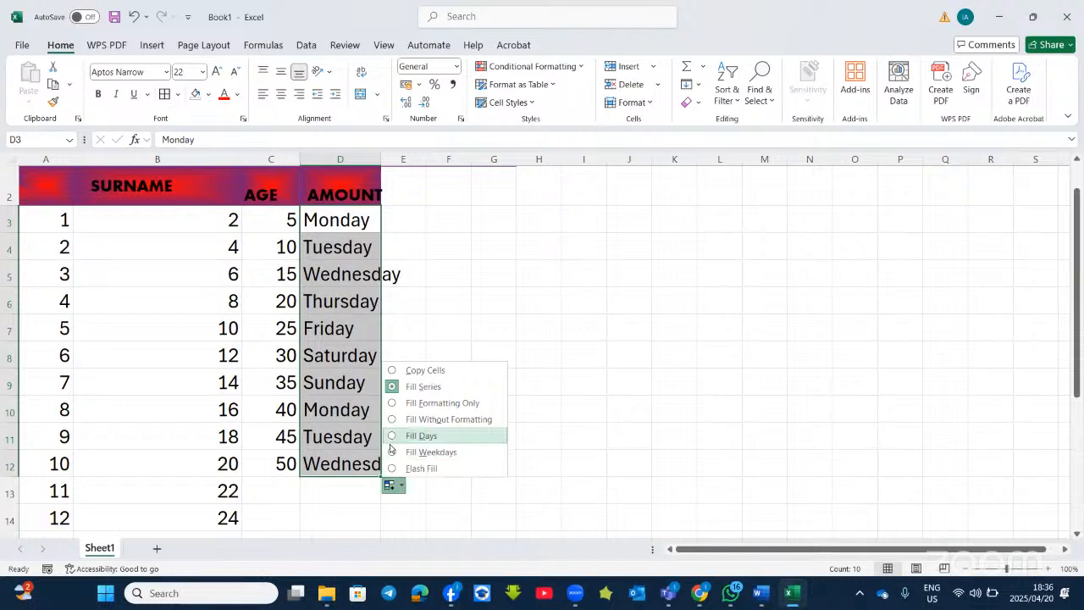
pyautogui.click(391, 453)
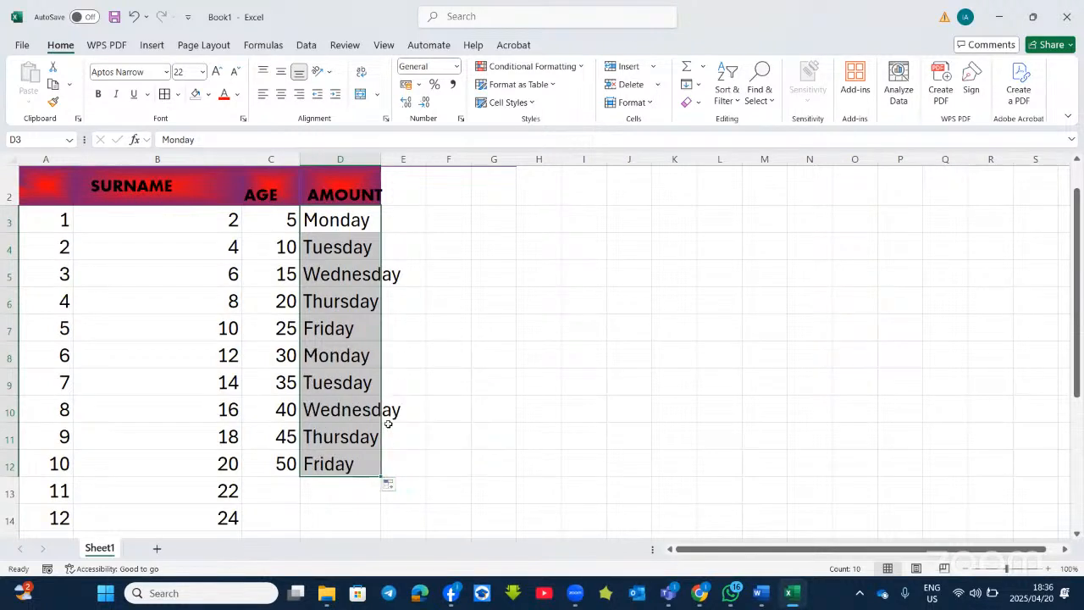
pyautogui.scroll(1, 398, 378)
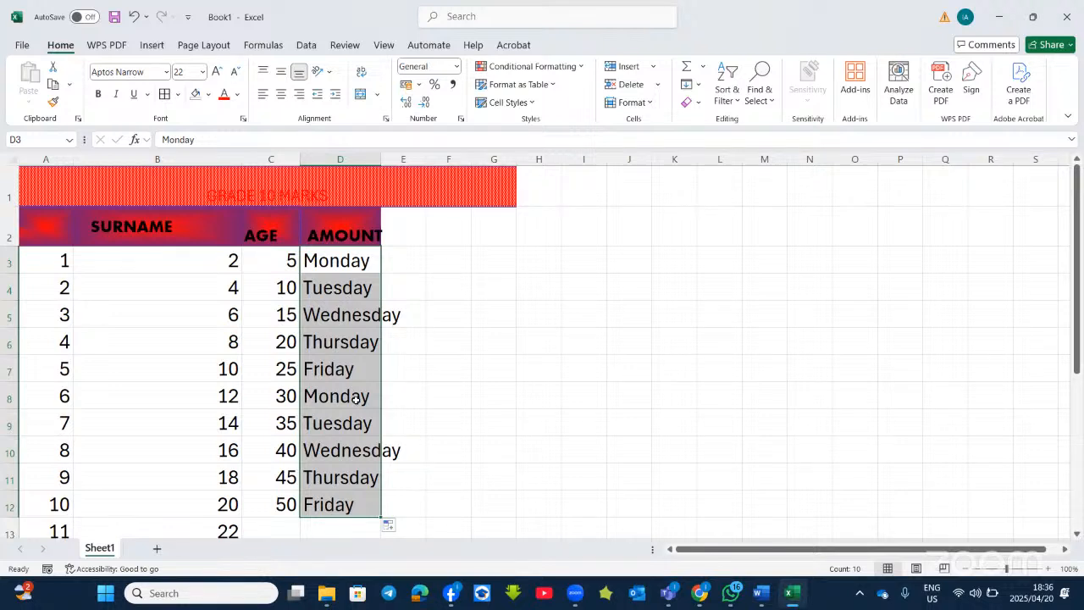
pyautogui.moveTo(382, 157); pyautogui.dragTo(415, 158)
# Enter mon in cell E3 and AutoFill the abbreviated weekdays down column E alongside the existing data
pyautogui.click(437, 261)
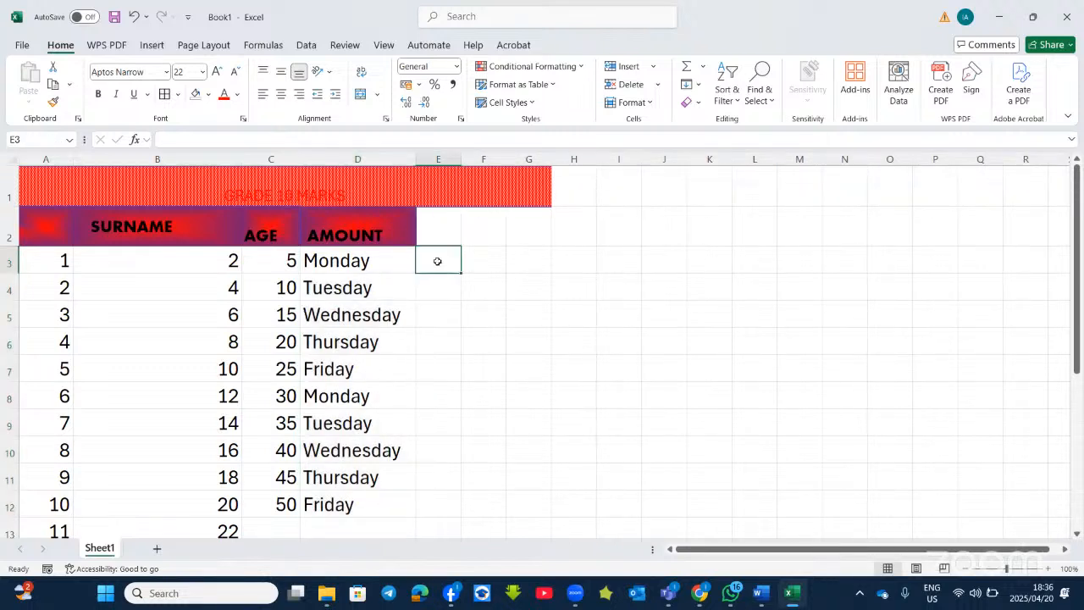
pyautogui.write('mon')
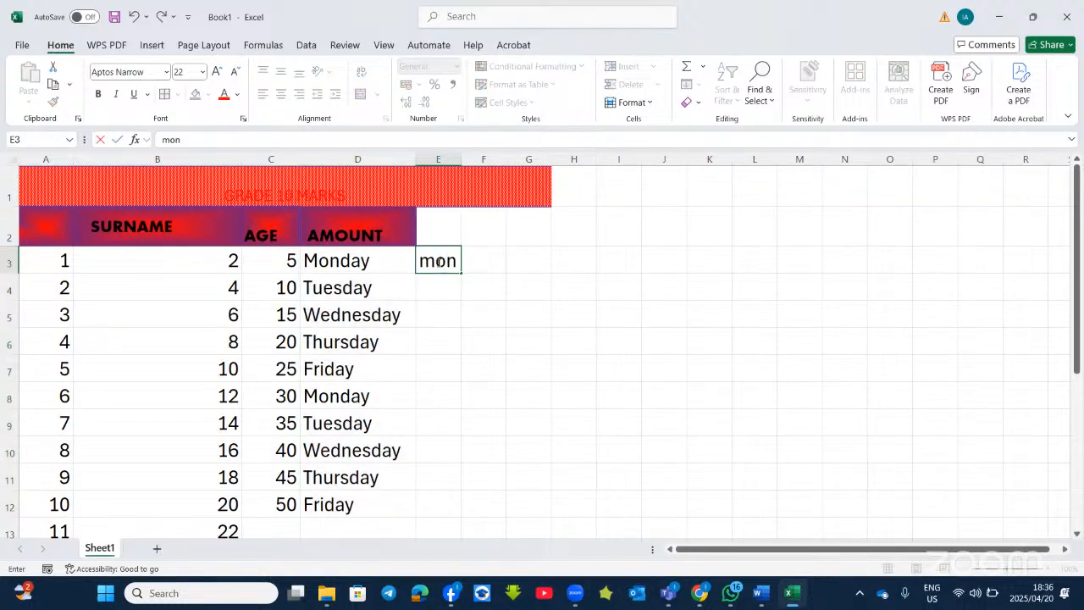
pyautogui.press('Return')
pyautogui.click(458, 269)
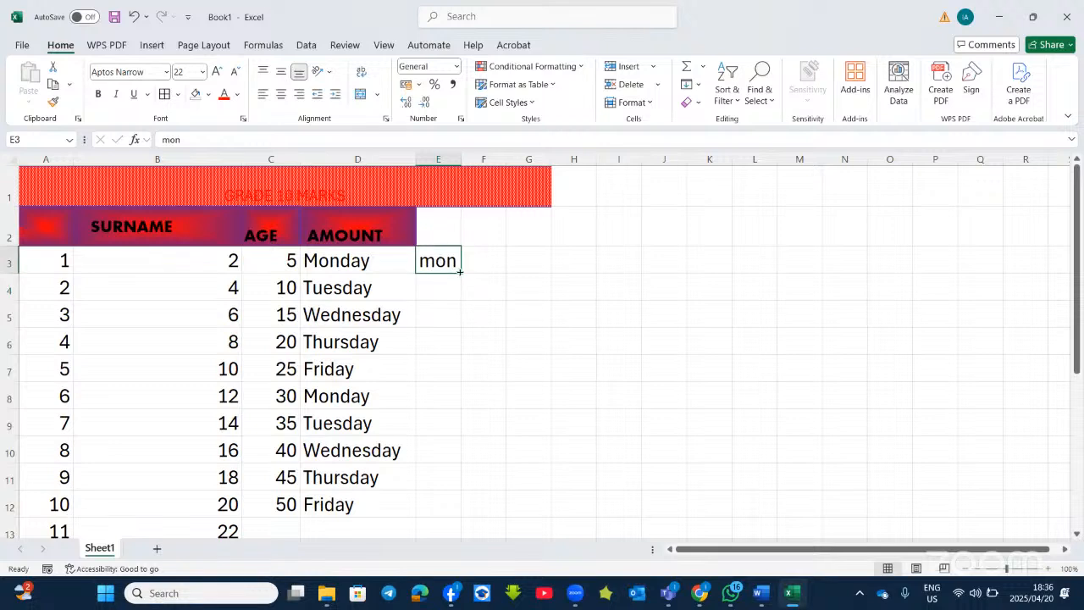
pyautogui.doubleClick(460, 272)
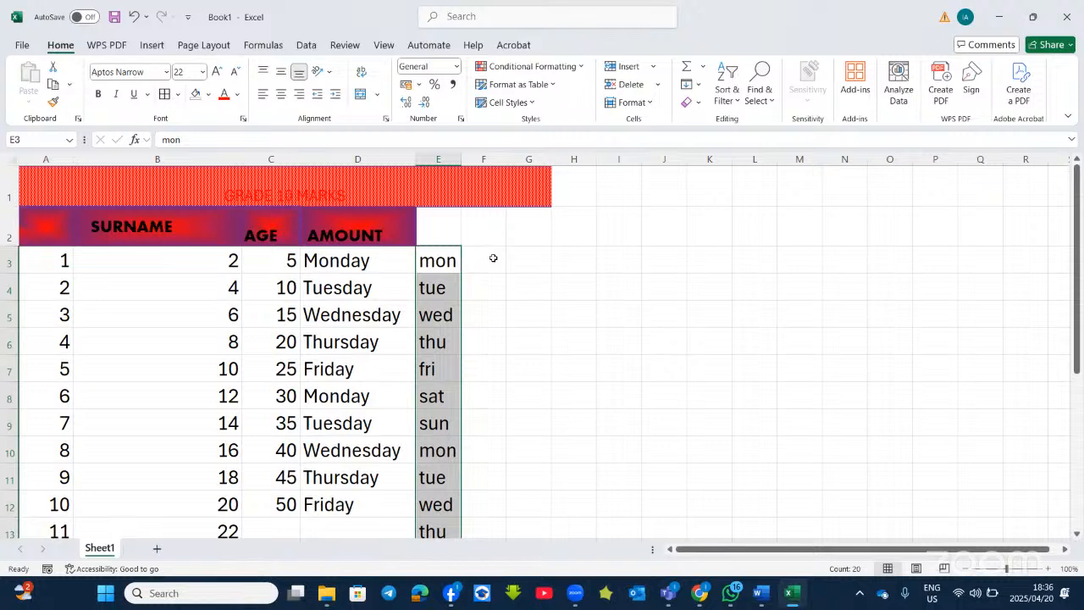
# Widen column F, enter jan in cell F3 and AutoFill the abbreviated months down to sep in row 11
pyautogui.moveTo(506, 155); pyautogui.dragTo(551, 156)
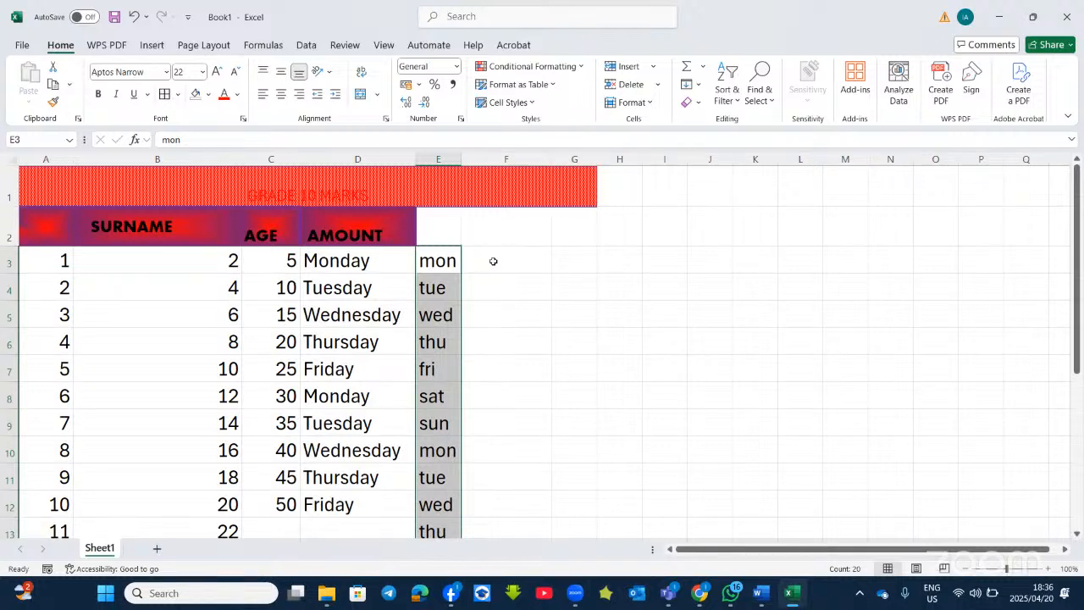
pyautogui.click(493, 260)
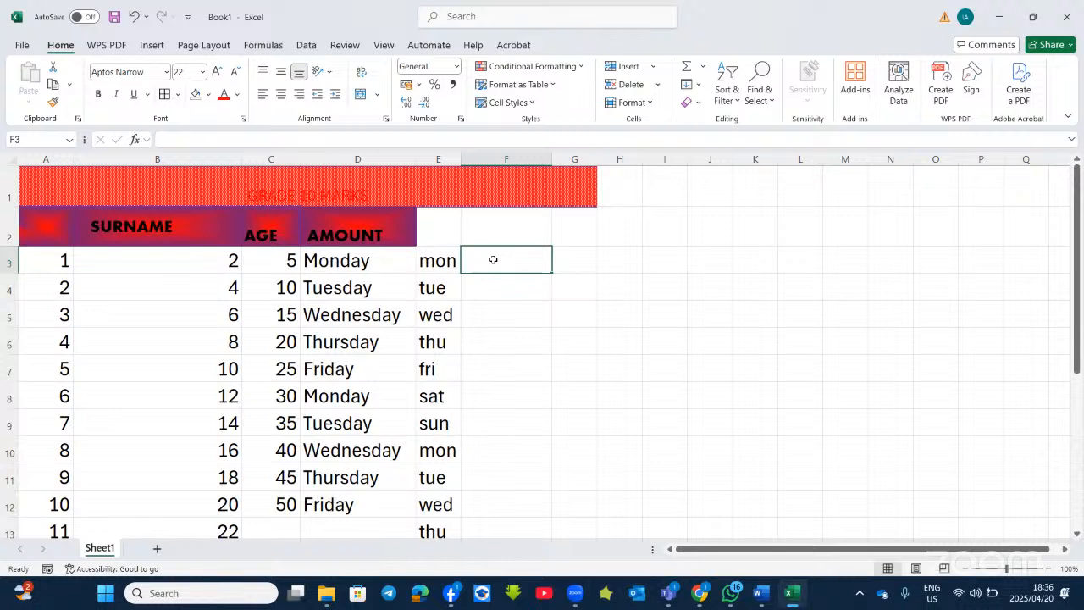
pyautogui.write('jan')
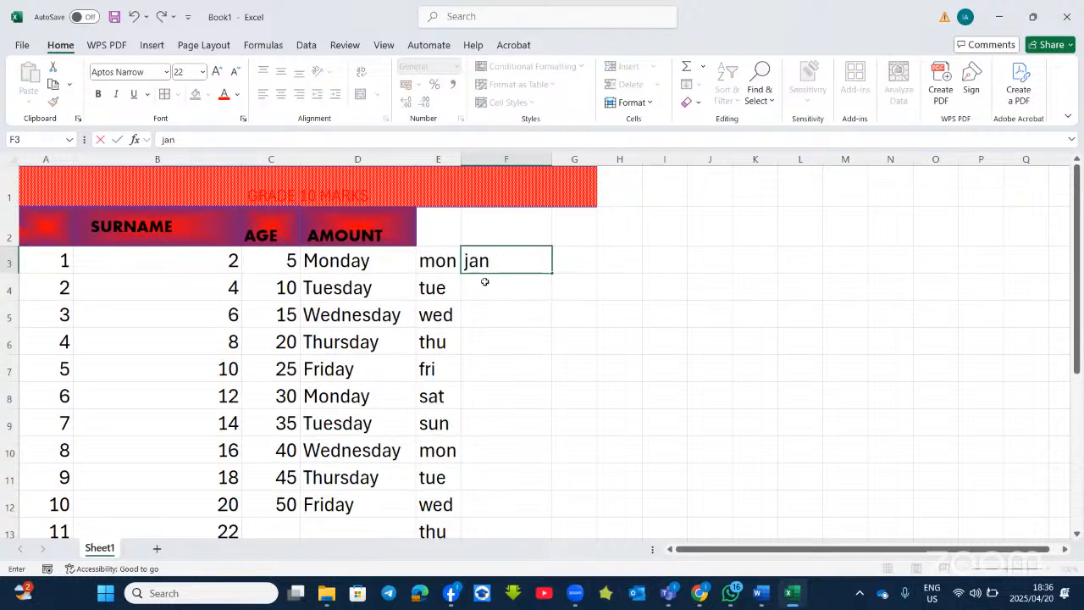
pyautogui.click(484, 282)
pyautogui.click(496, 258)
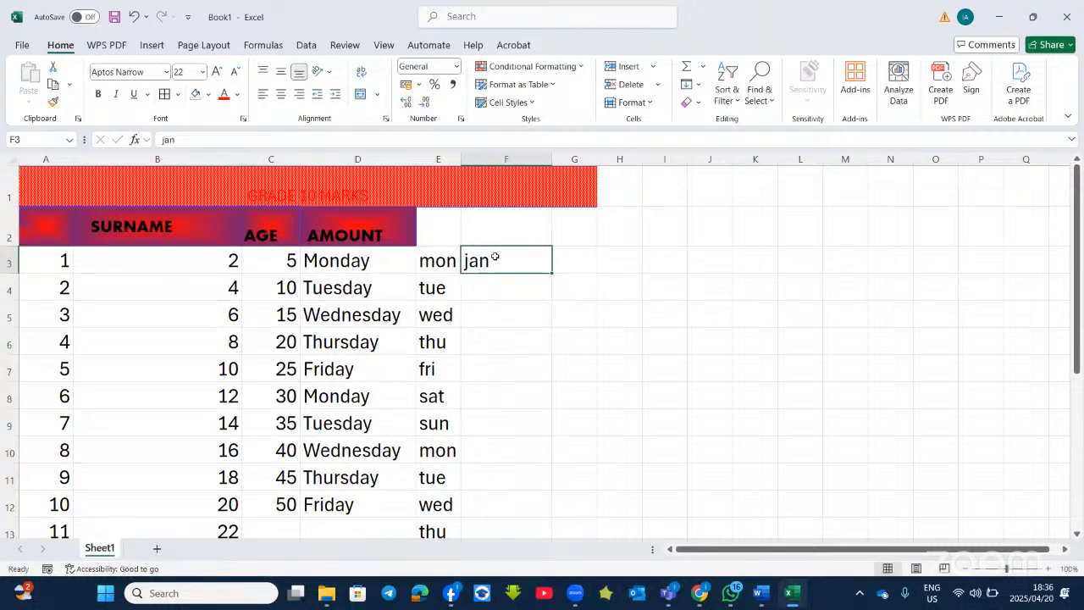
pyautogui.moveTo(552, 273); pyautogui.dragTo(557, 477)
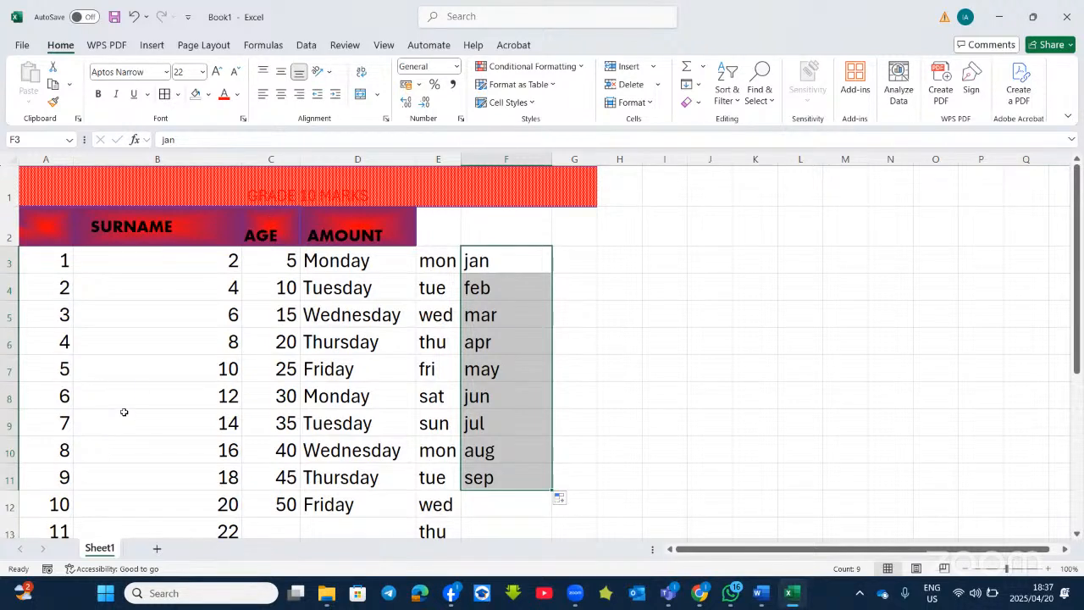
# Add three new blank worksheets, Sheet2, Sheet3 and Sheet4, to the workbook
pyautogui.scroll(-1, 124, 412)
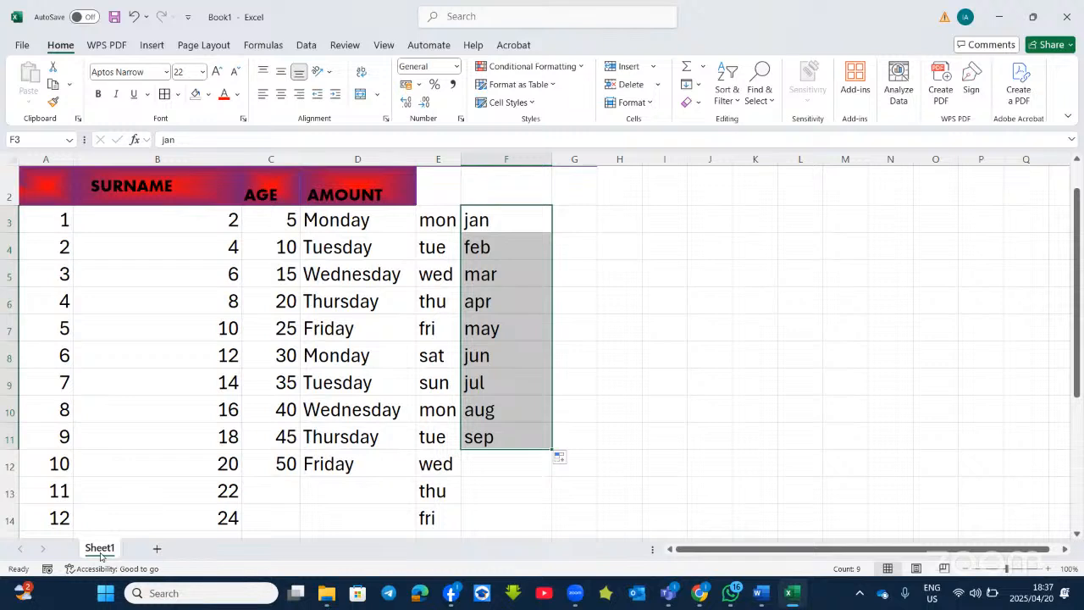
pyautogui.scroll(1, 146, 461)
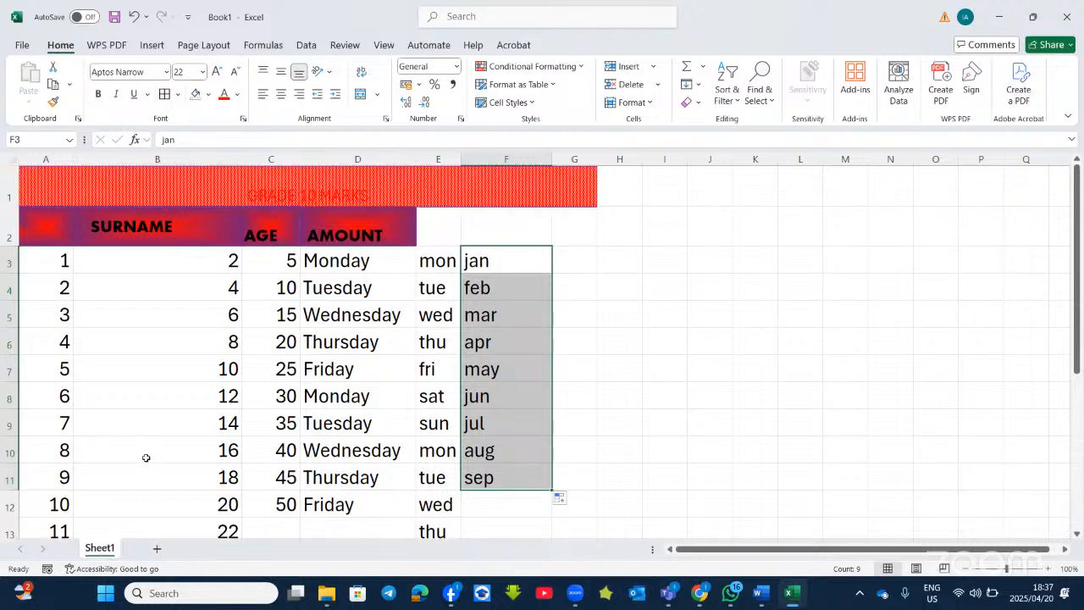
pyautogui.click(157, 552)
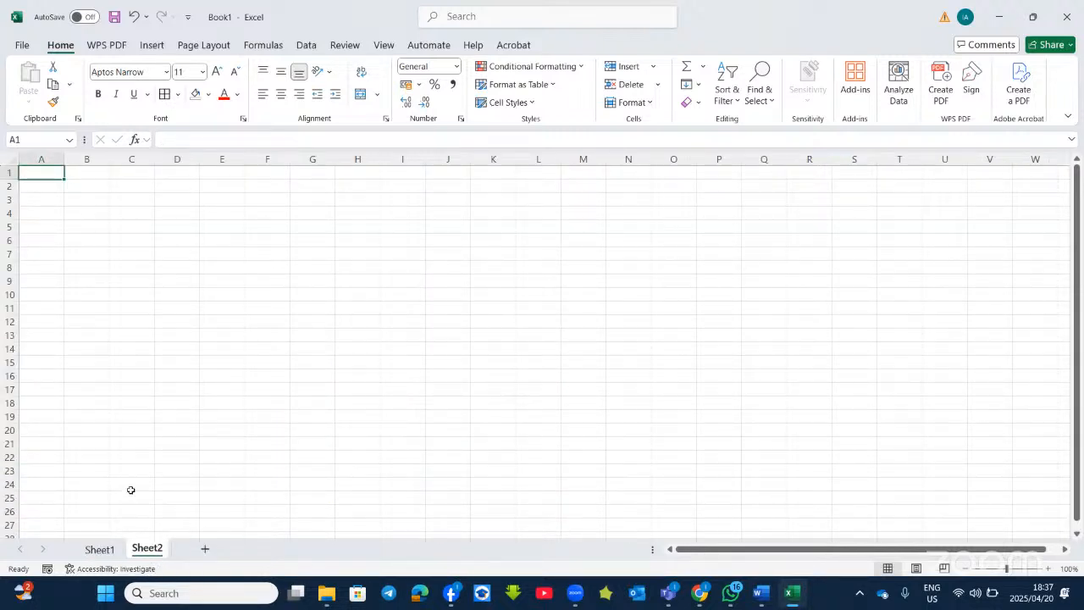
pyautogui.click(206, 550)
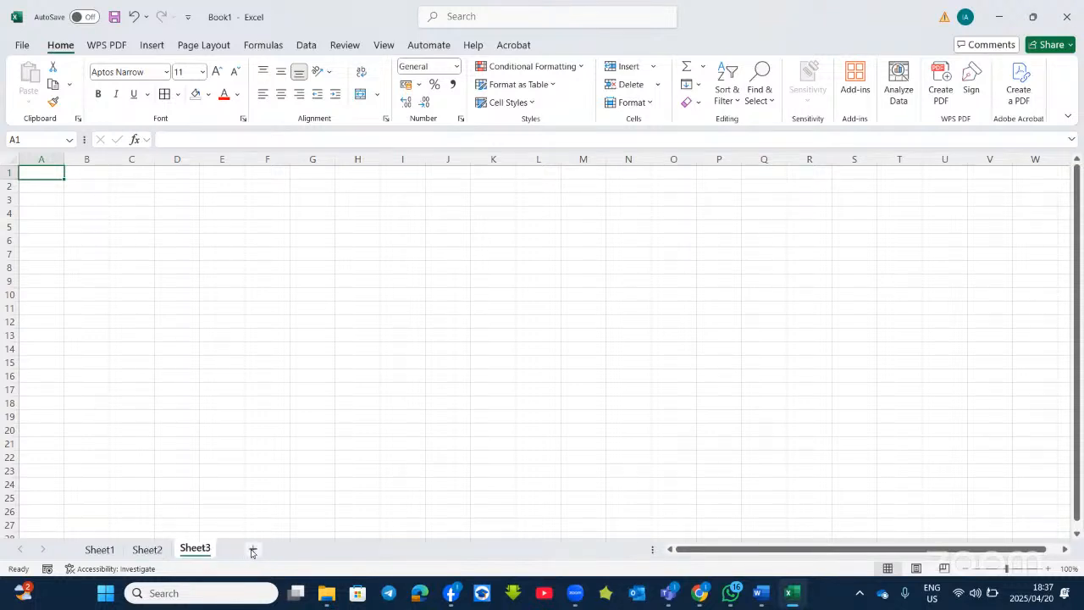
pyautogui.click(251, 551)
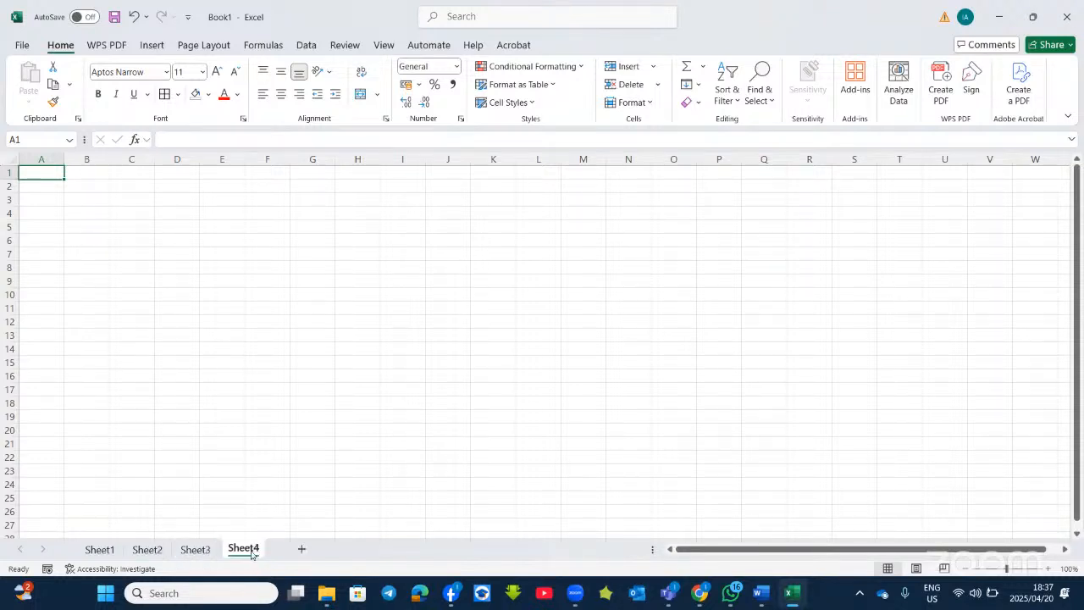
# View each worksheet in turn, from Sheet1 through Sheet4
pyautogui.click(99, 549)
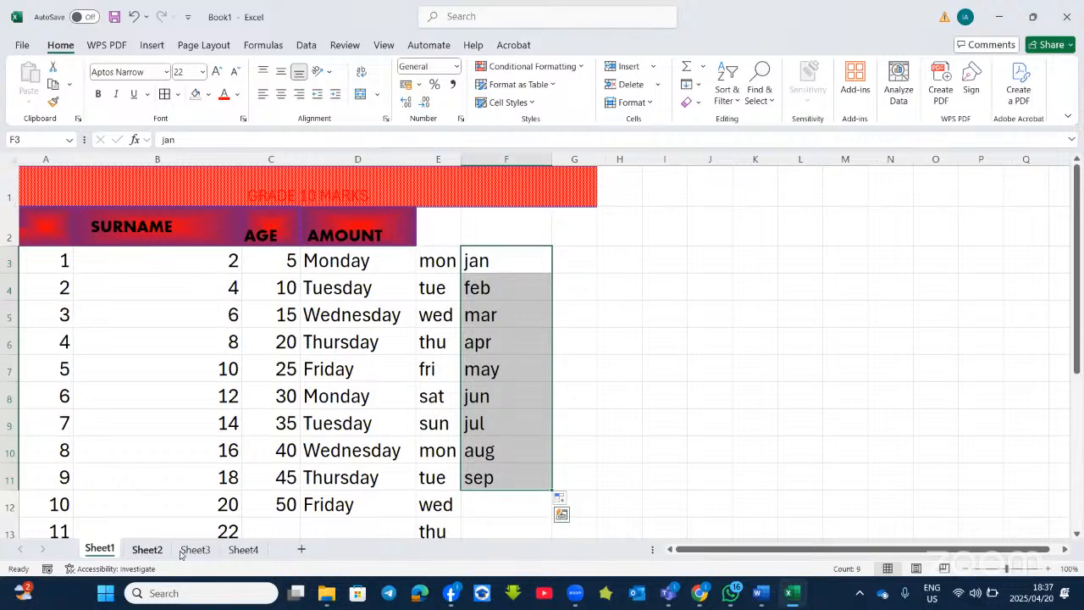
pyautogui.click(147, 550)
pyautogui.click(194, 550)
pyautogui.click(238, 550)
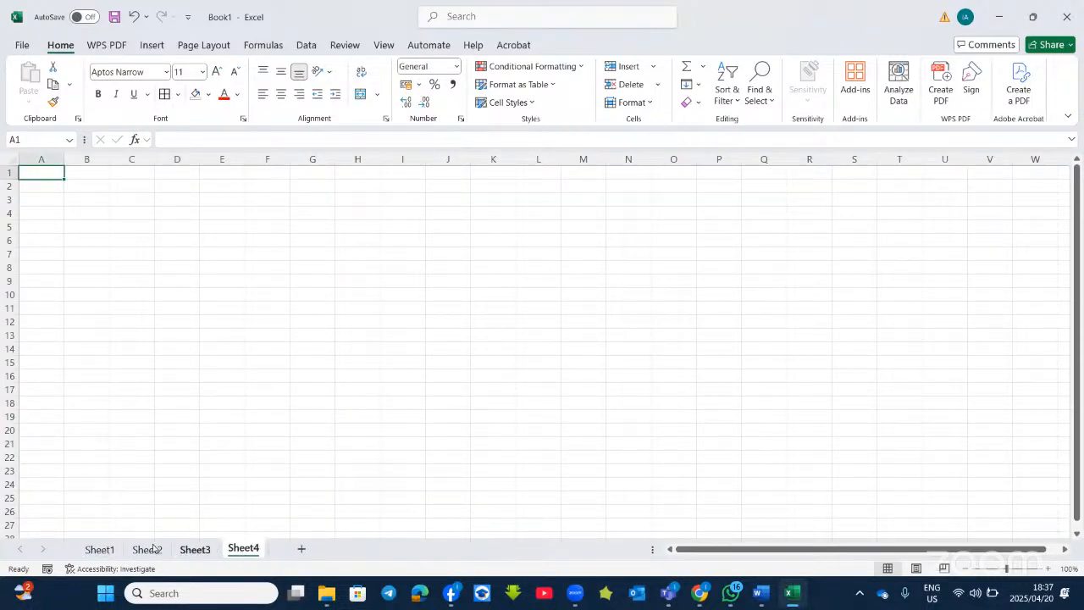
# Return to Sheet1 and rename the worksheet as data
pyautogui.click(105, 551)
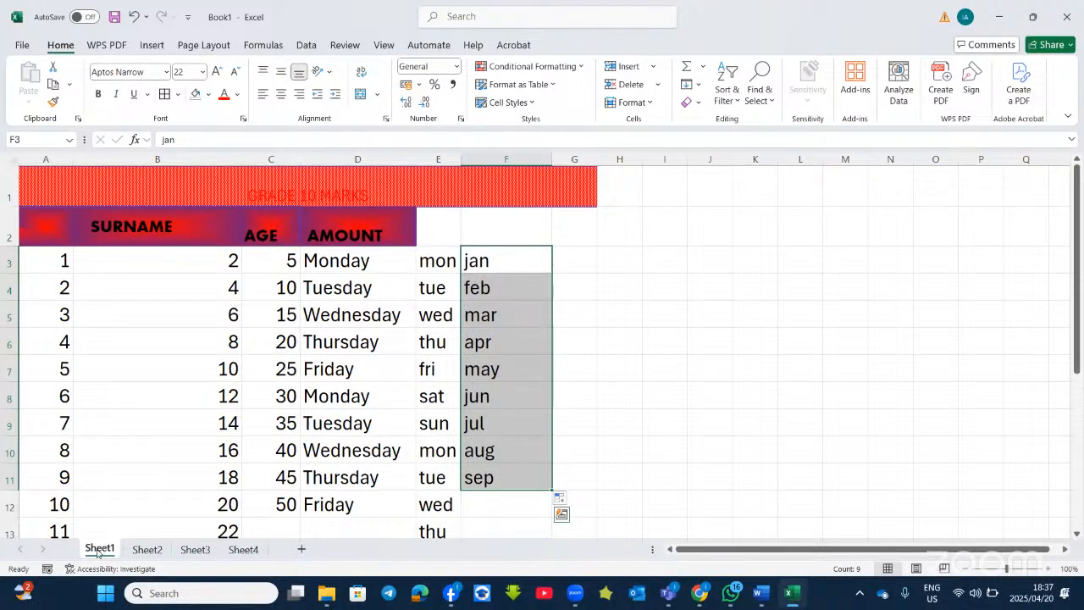
pyautogui.doubleClick(99, 550)
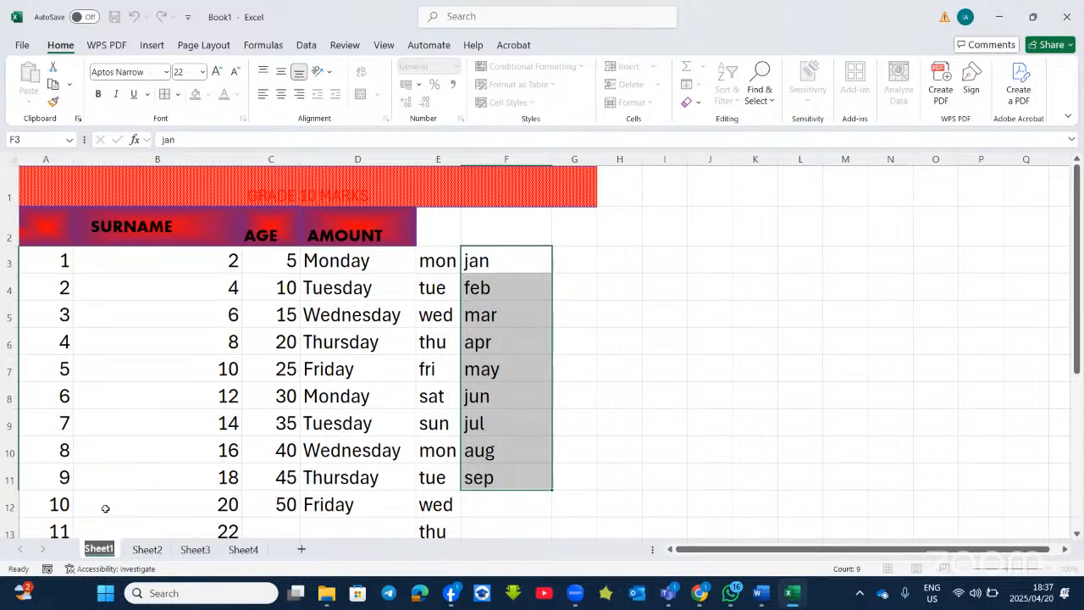
pyautogui.write('data')
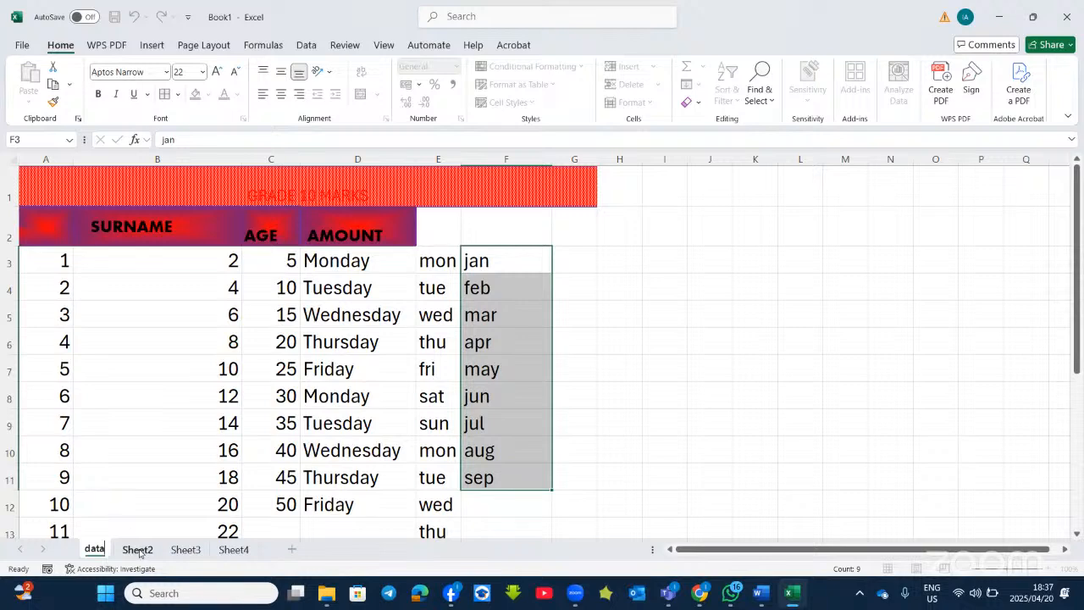
# Rename the Sheet2 worksheet as analysis and the Sheet3 worksheet as graphs
pyautogui.click(137, 549)
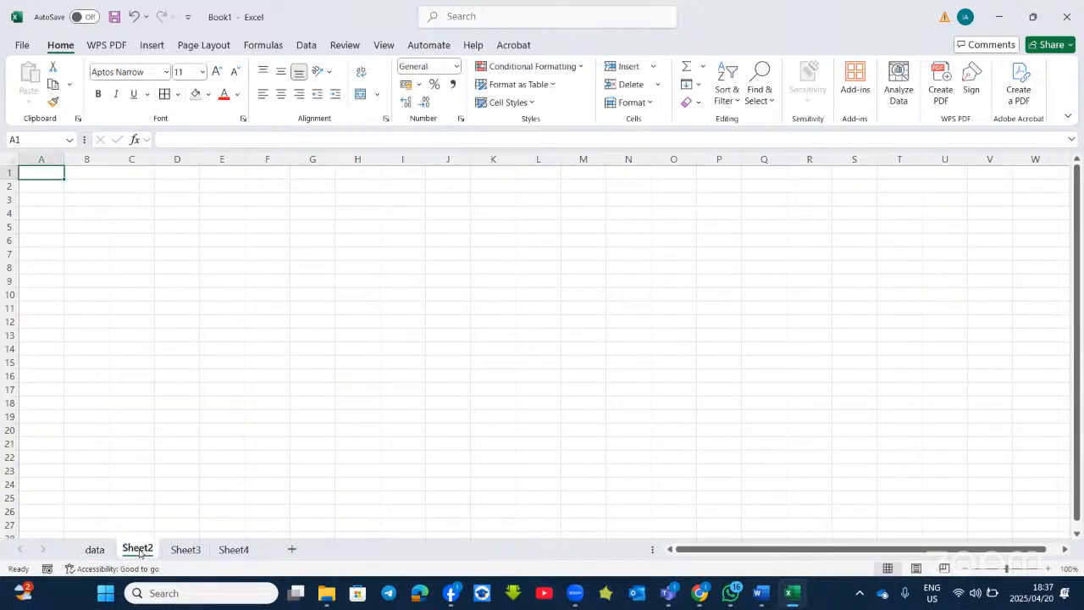
pyautogui.doubleClick(138, 549)
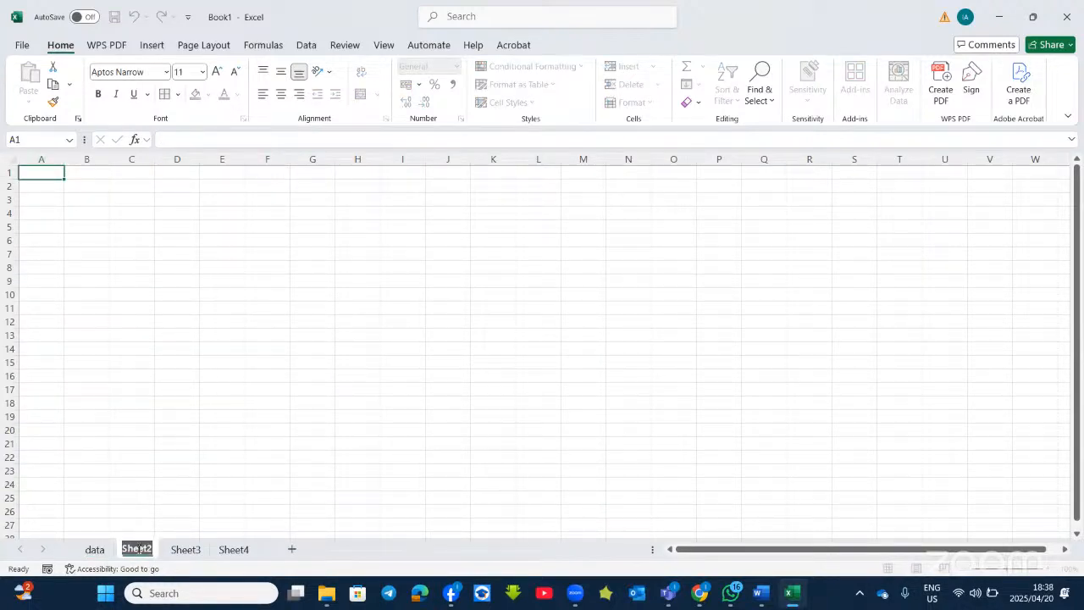
pyautogui.write('analysis')
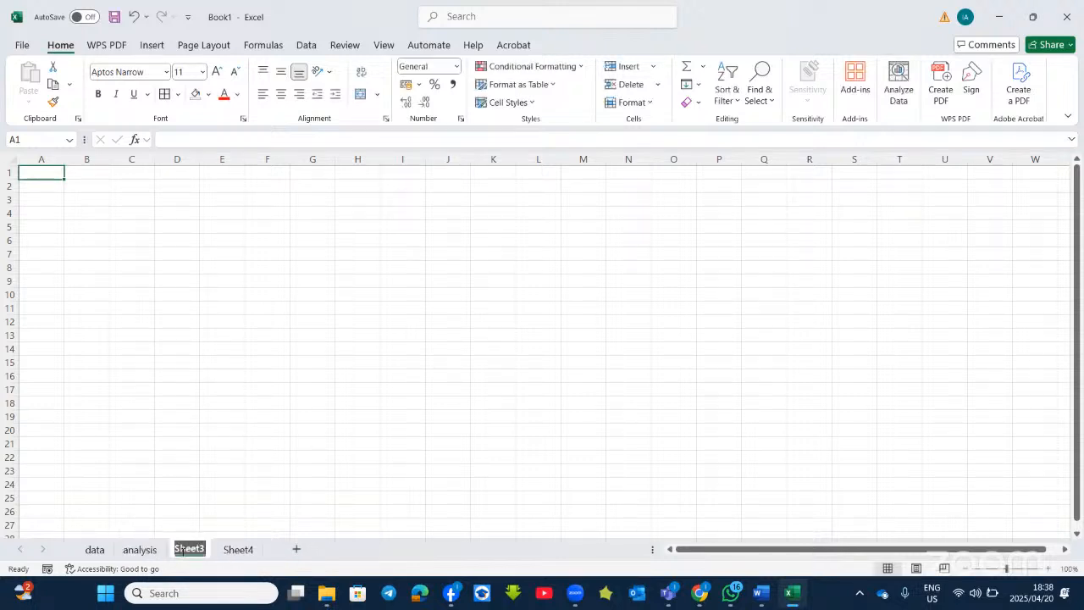
pyautogui.doubleClick(188, 549)
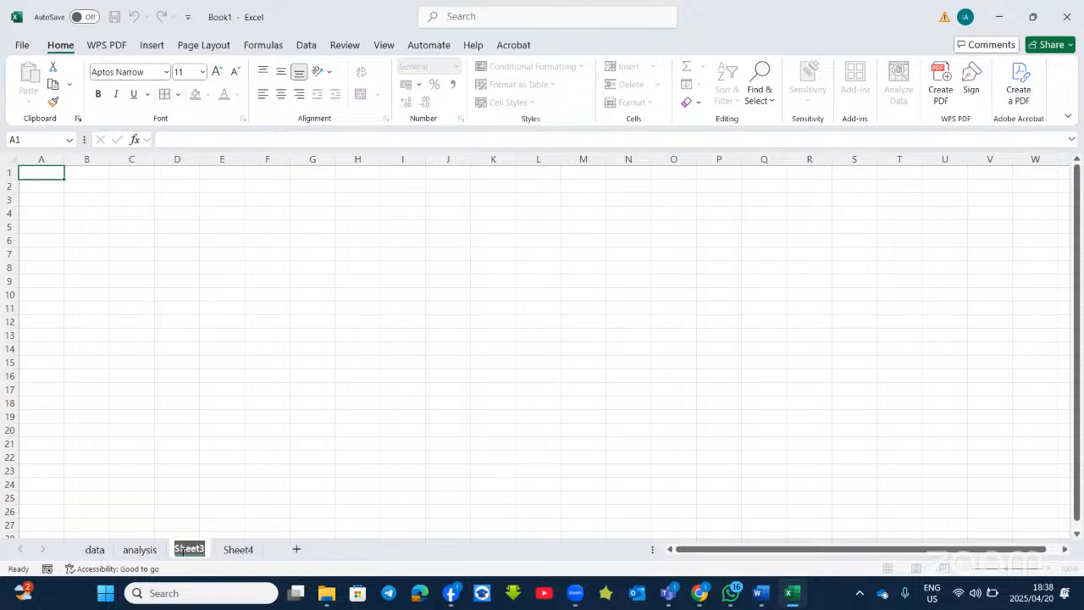
pyautogui.write('graphs')
pyautogui.click(101, 556)
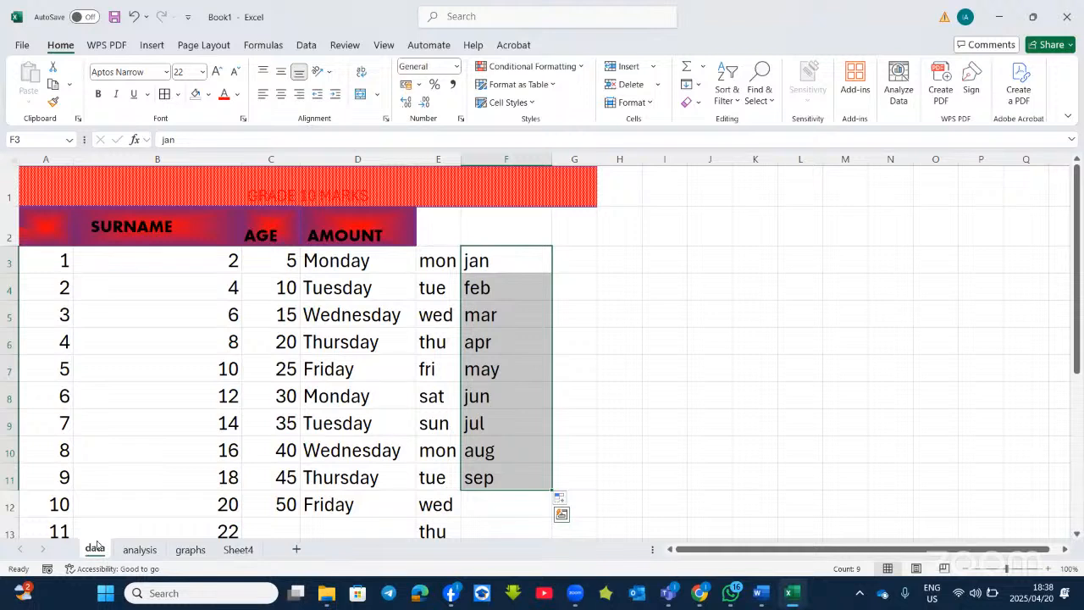
pyautogui.rightClick(94, 548)
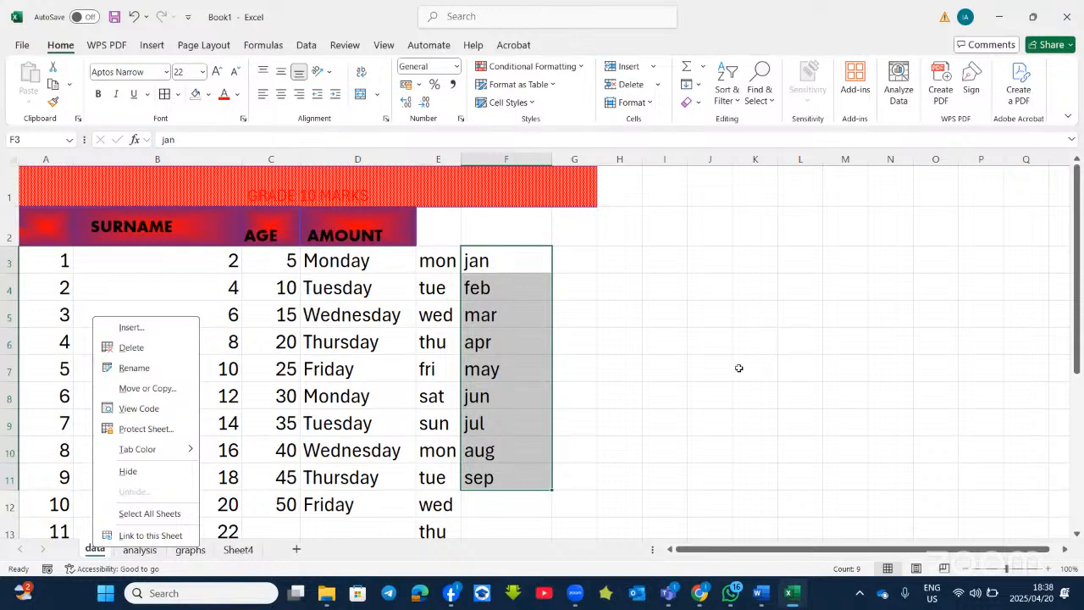
pyautogui.press('Escape')
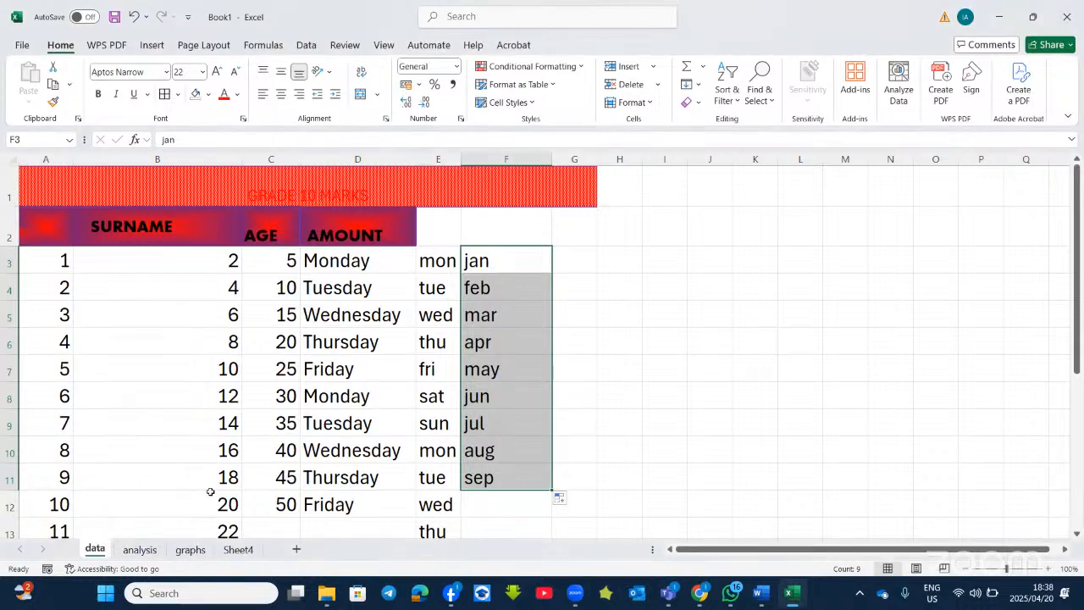
# Delete the blank Sheet4 worksheet from the workbook
pyautogui.click(239, 550)
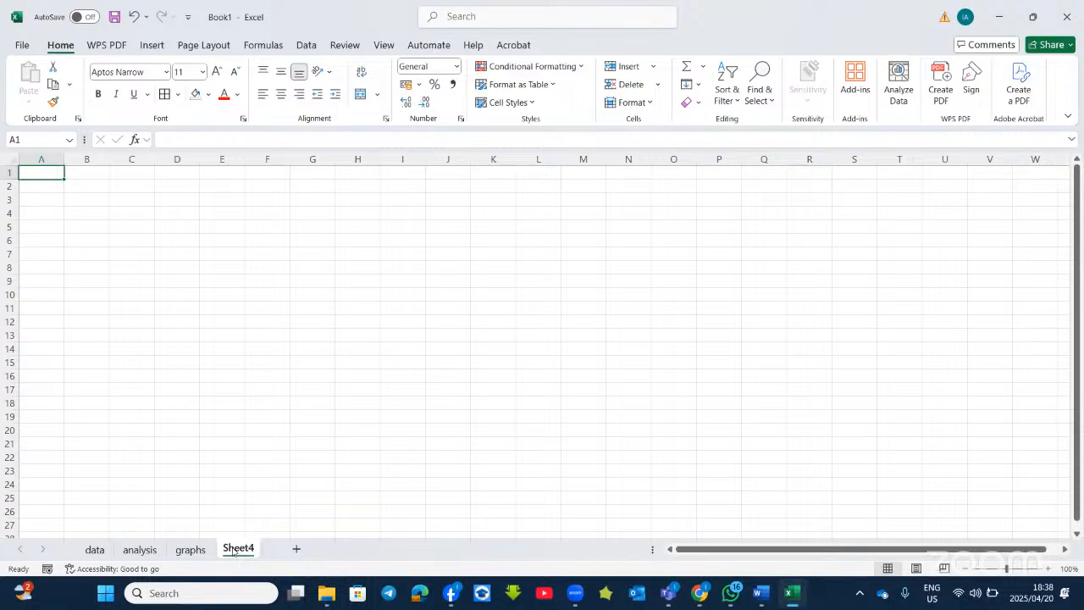
pyautogui.rightClick(240, 550)
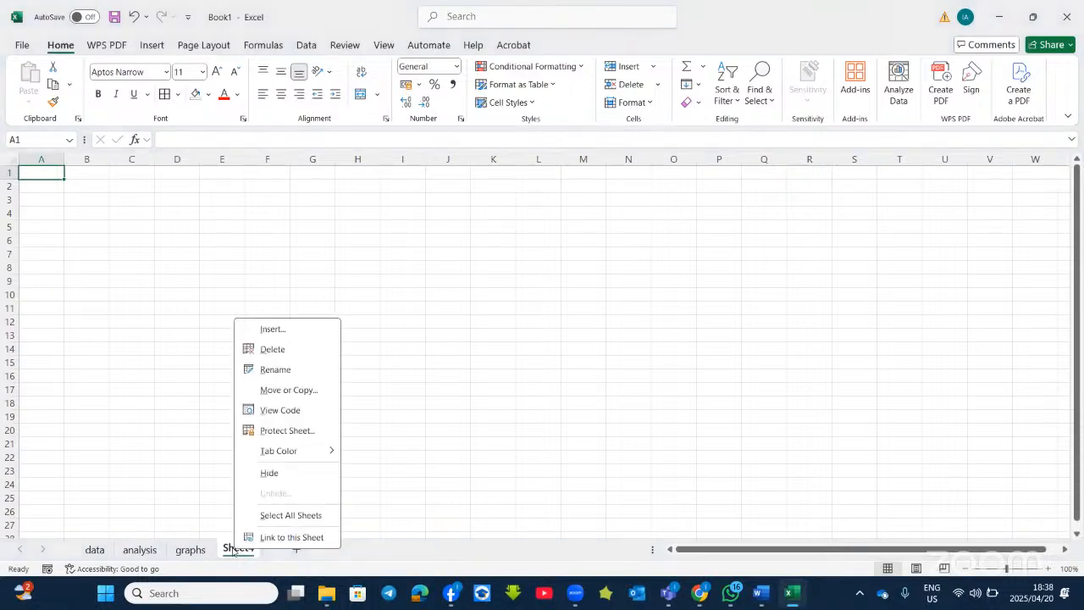
pyautogui.click(272, 350)
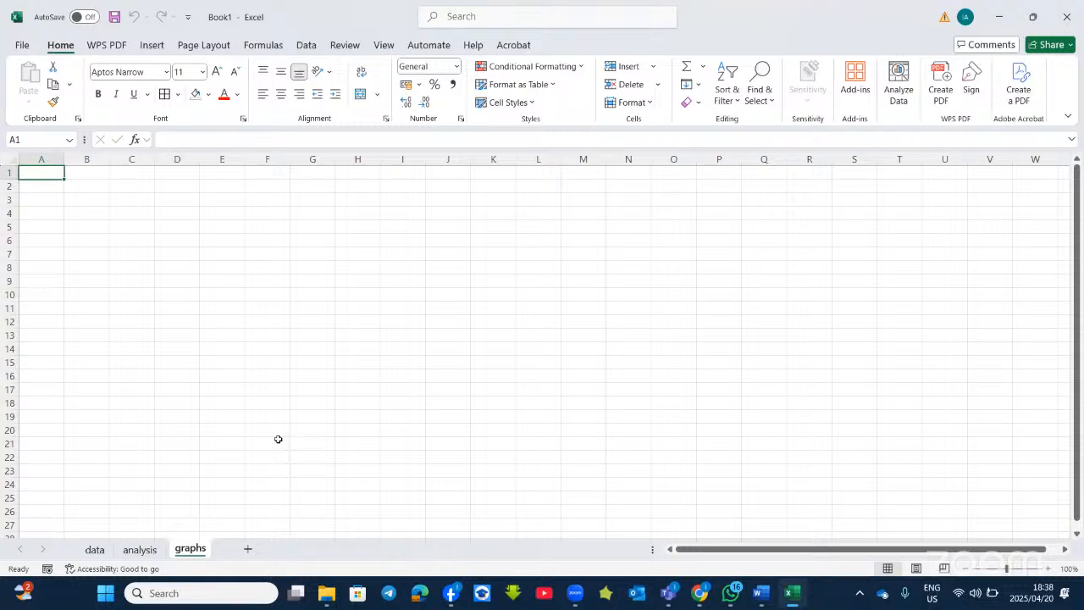
# Return to the data worksheet and set its tab color to standard red
pyautogui.rightClick(185, 548)
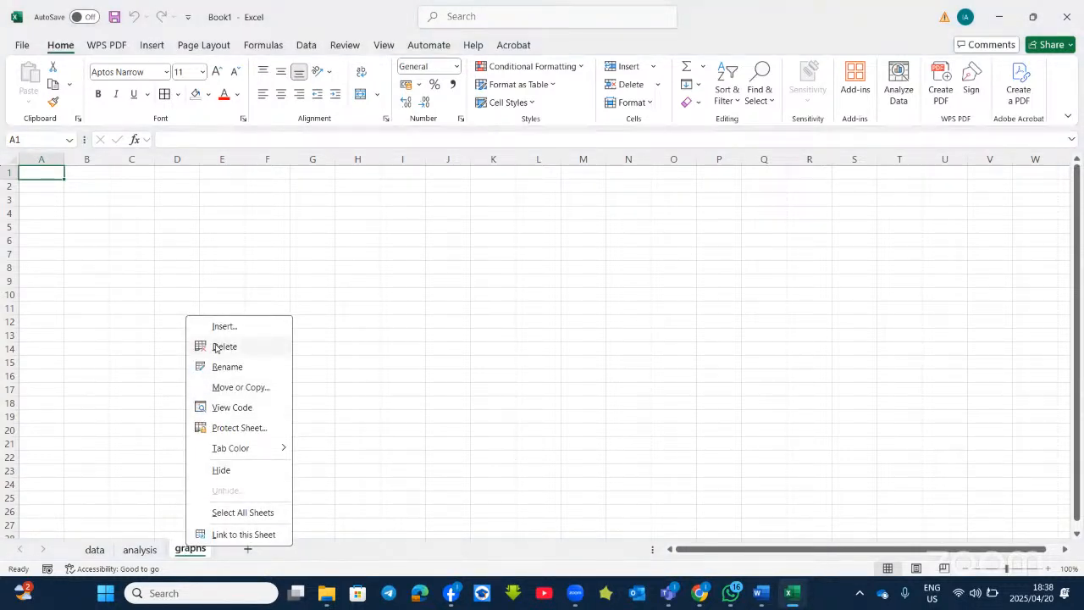
pyautogui.click(102, 551)
pyautogui.click(96, 549)
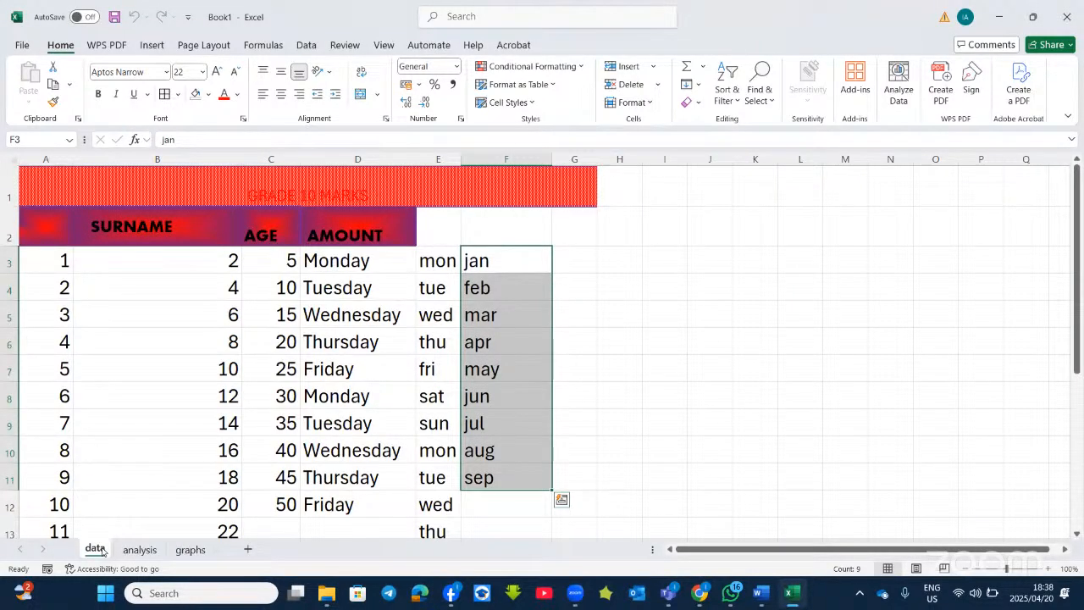
pyautogui.click(626, 465)
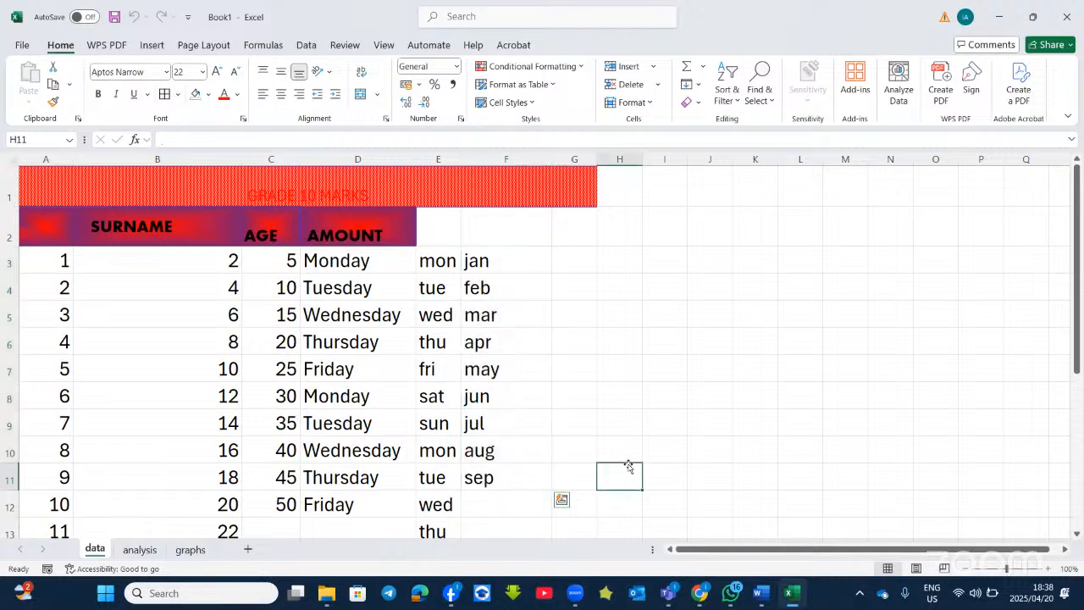
pyautogui.rightClick(96, 551)
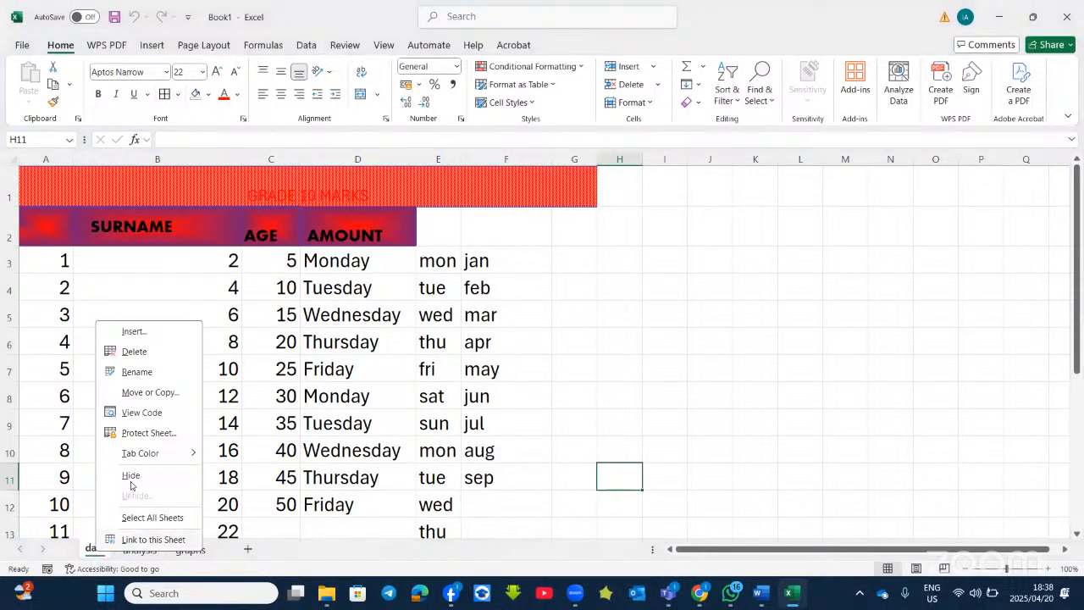
pyautogui.moveTo(157, 459)
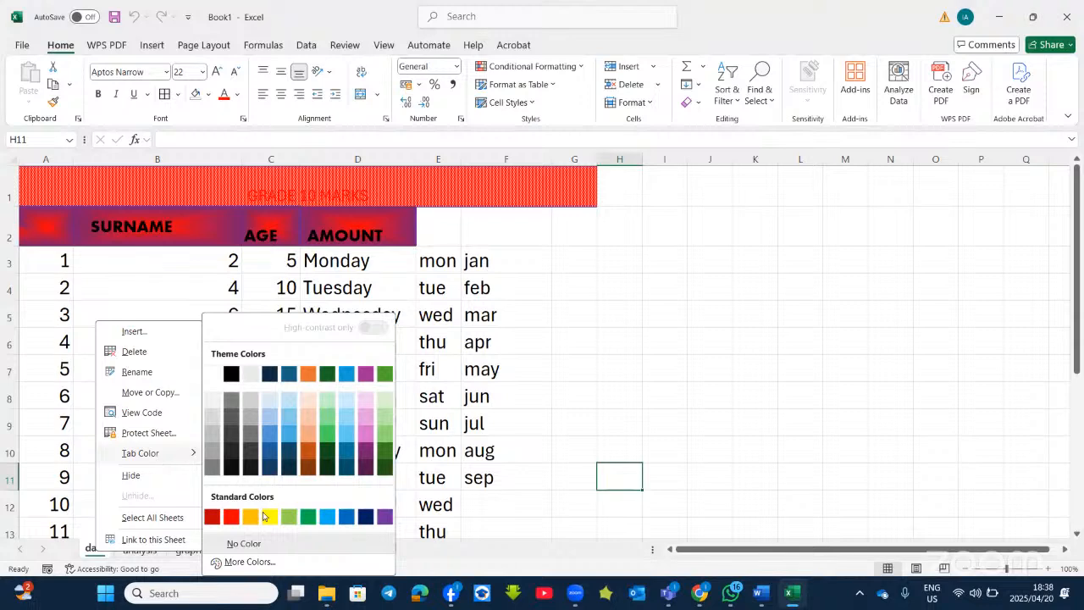
pyautogui.click(229, 515)
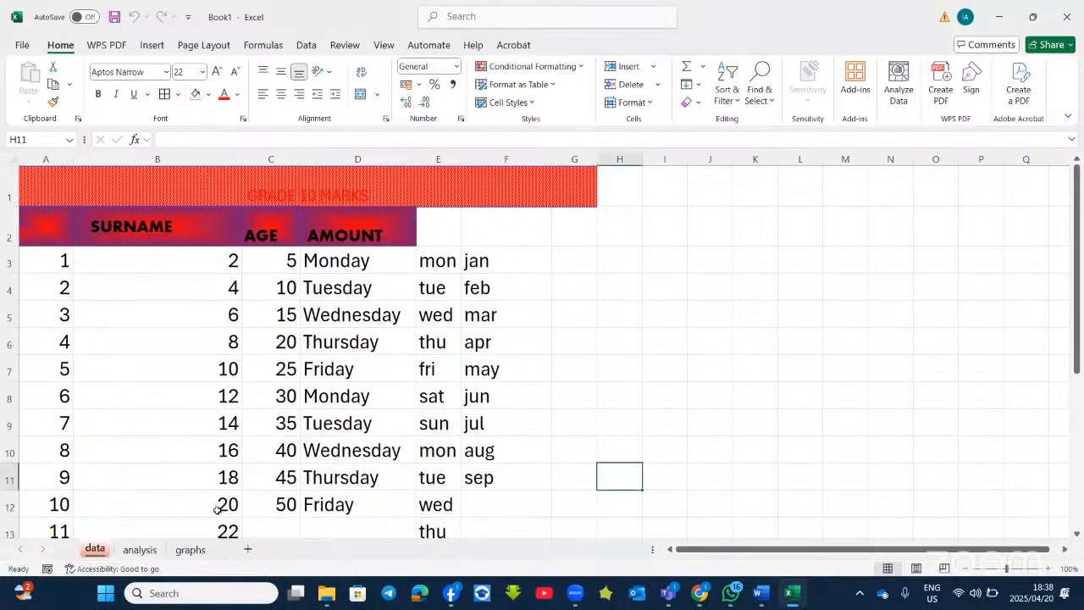
# Set the analysis worksheet's tab color to standard green
pyautogui.rightClick(140, 551)
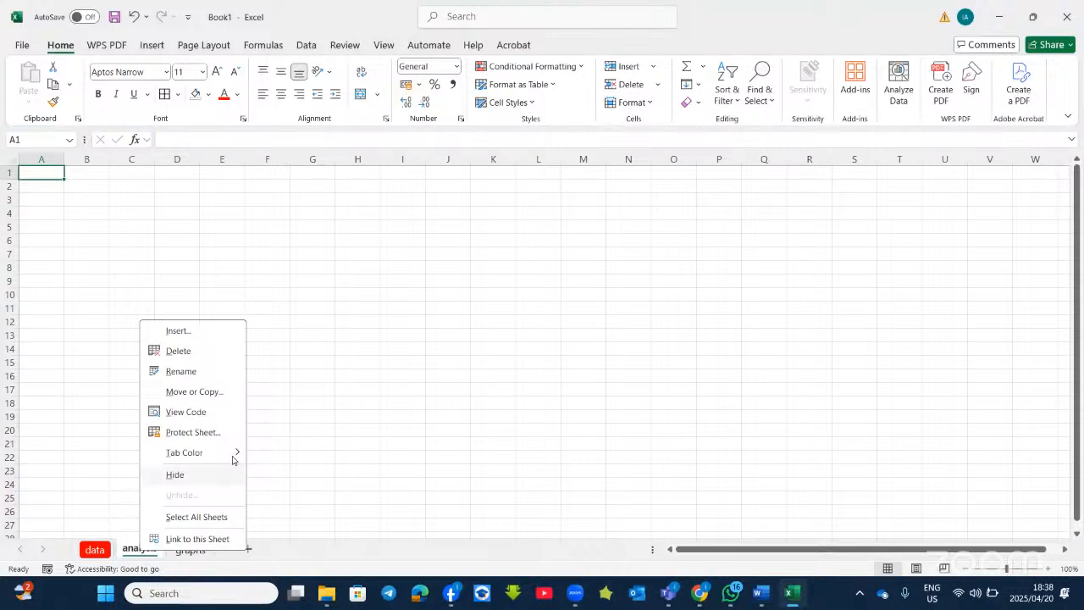
pyautogui.moveTo(232, 454)
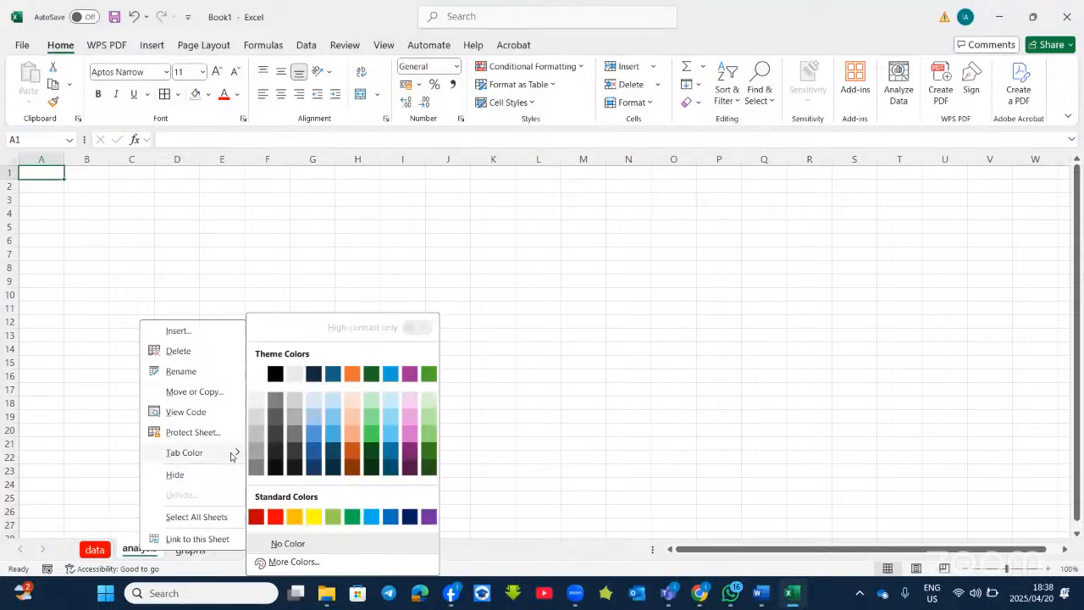
pyautogui.click(354, 517)
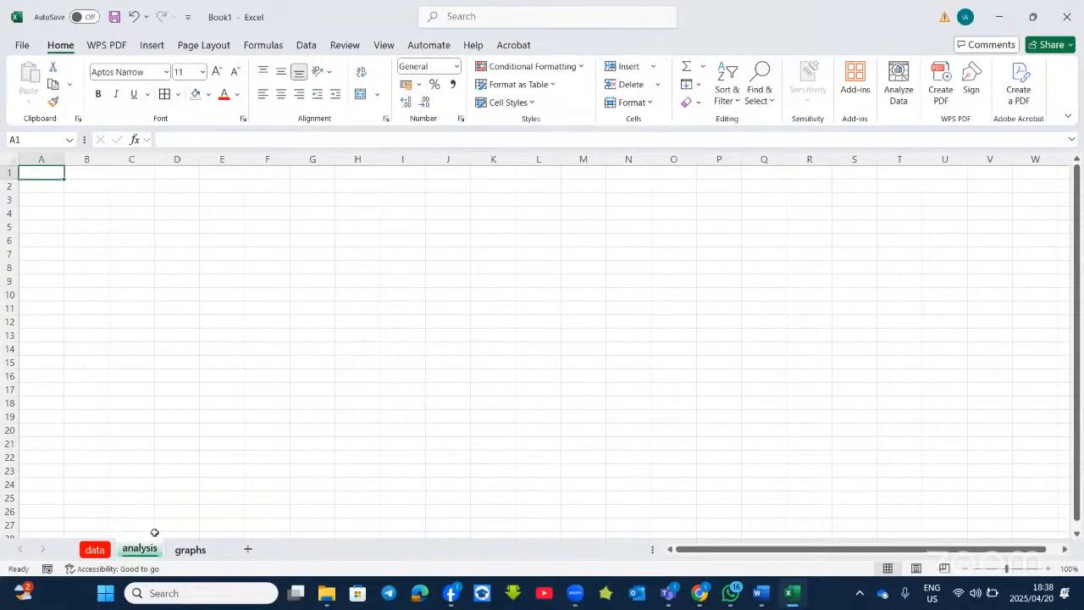
pyautogui.click(158, 472)
pyautogui.click(127, 494)
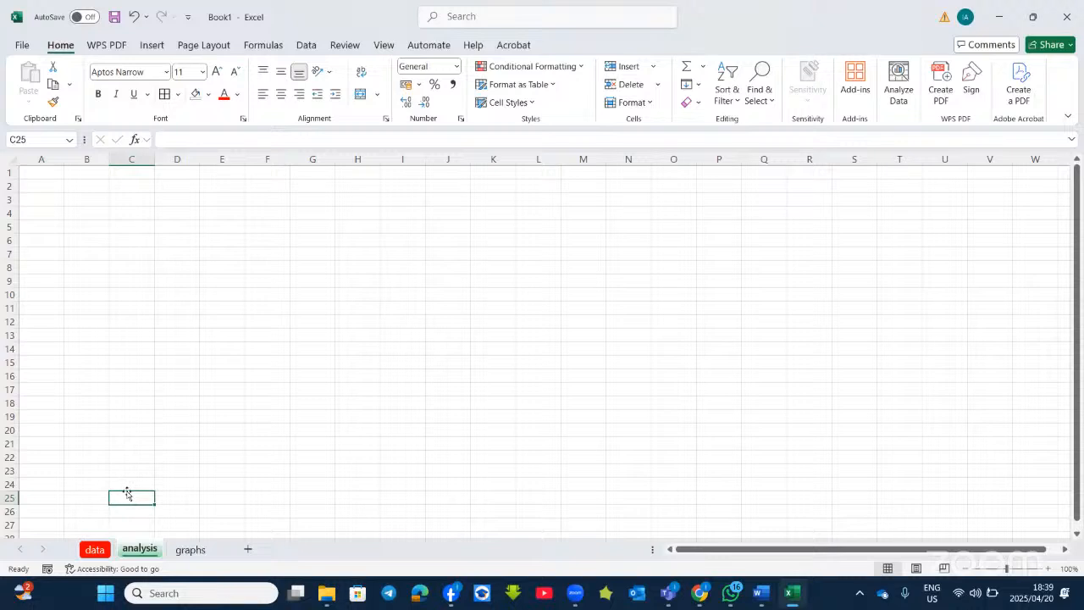
# Set the graphs worksheet's tab color to standard dark blue
pyautogui.rightClick(184, 554)
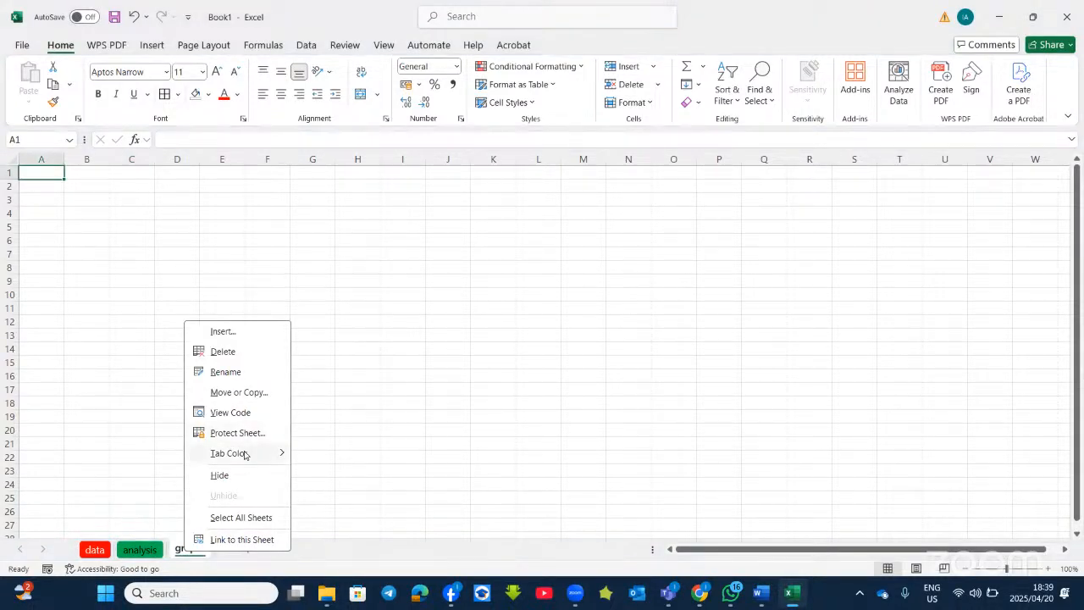
pyautogui.moveTo(244, 452)
pyautogui.click(455, 517)
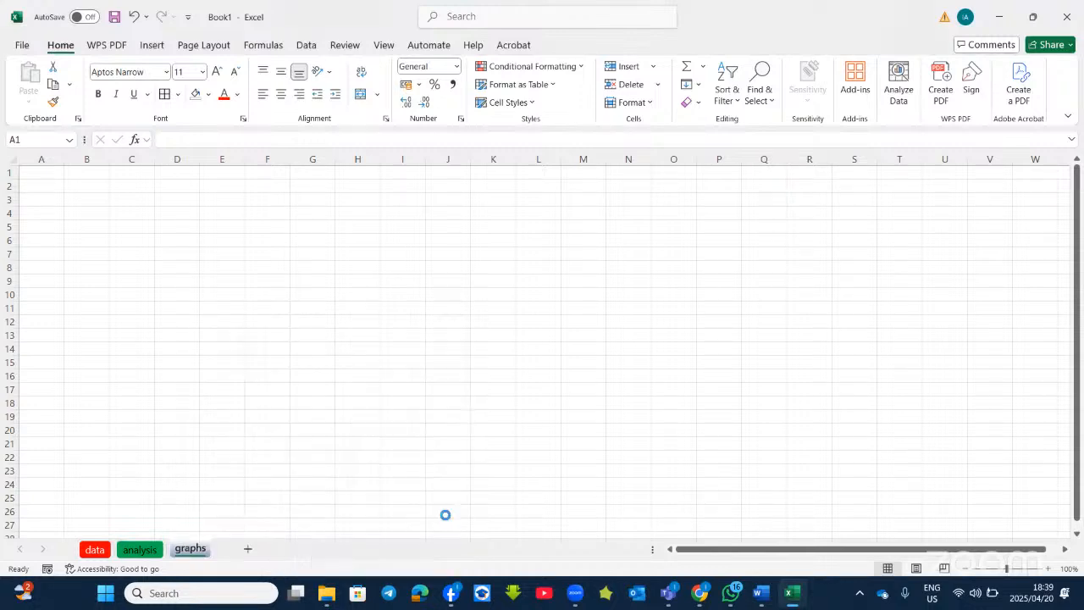
pyautogui.click(212, 402)
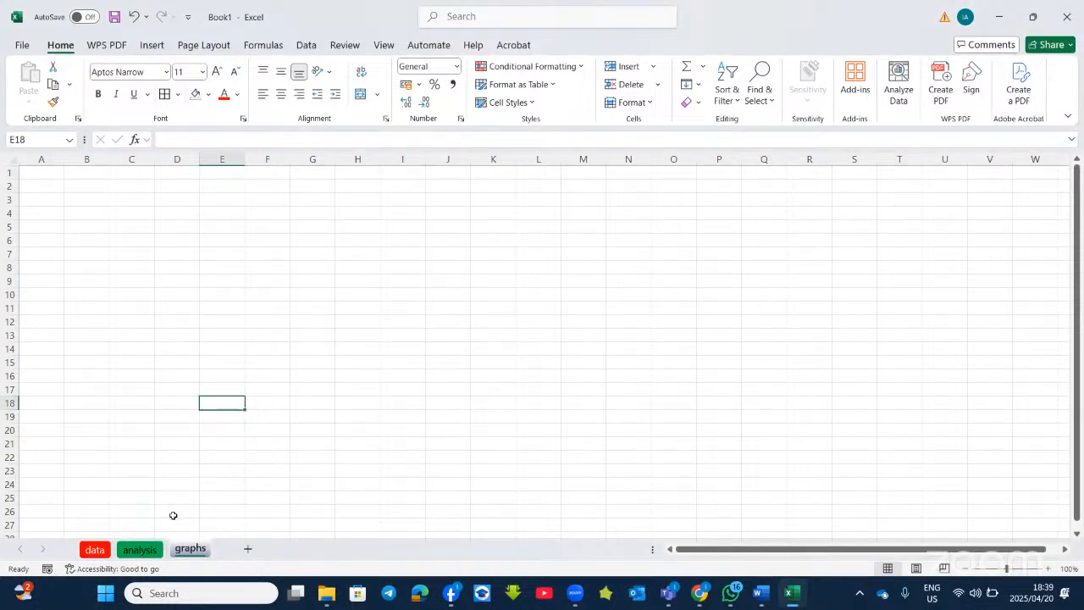
# Create a copy of the data worksheet before the original in Book1, and view the original and the copy
pyautogui.click(95, 550)
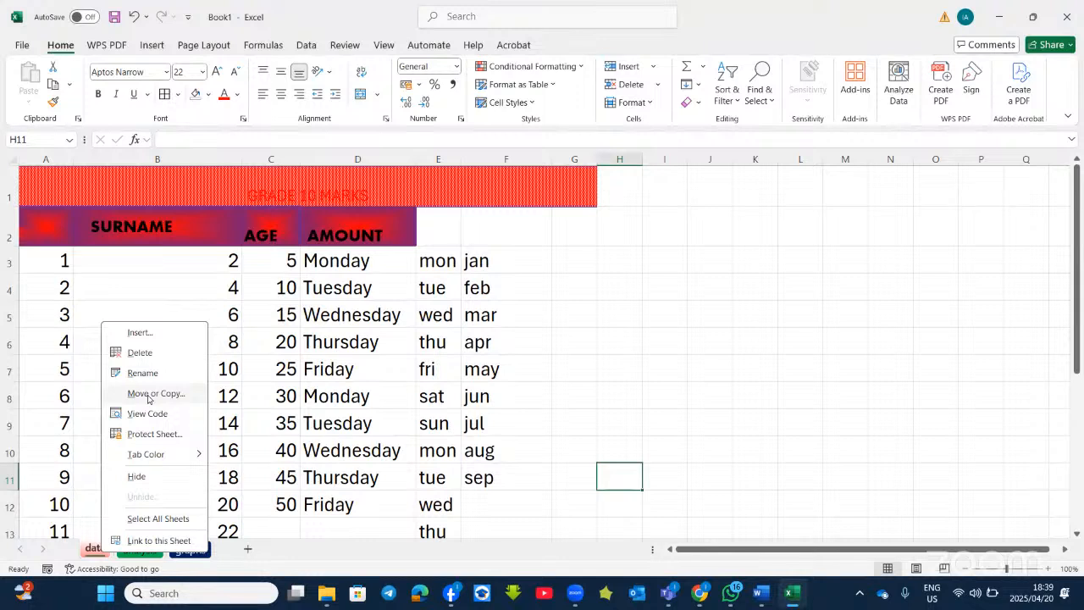
pyautogui.click(148, 394)
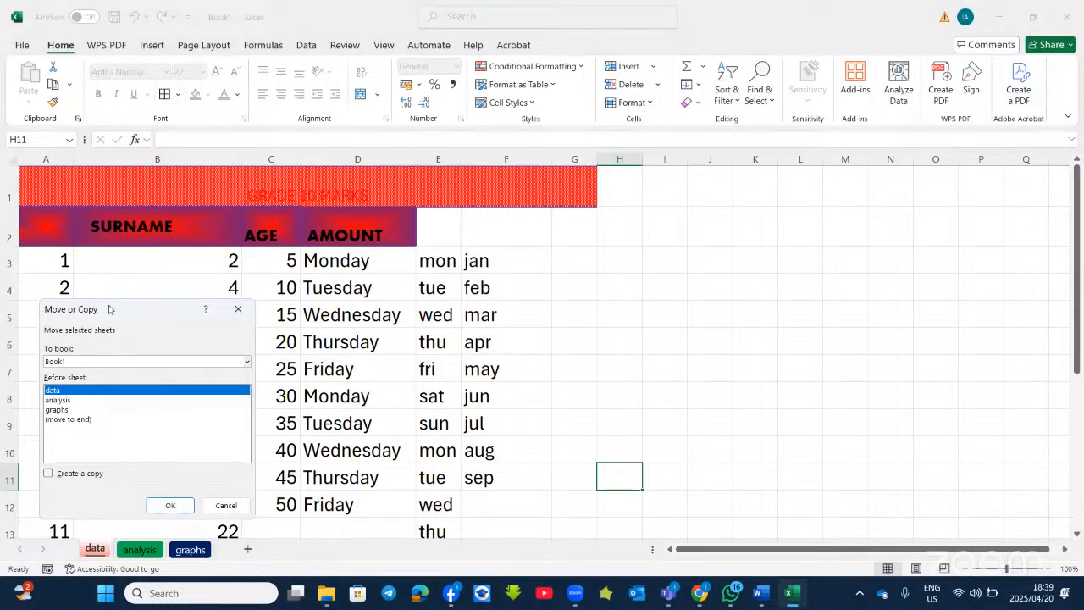
pyautogui.moveTo(81, 313); pyautogui.dragTo(314, 269)
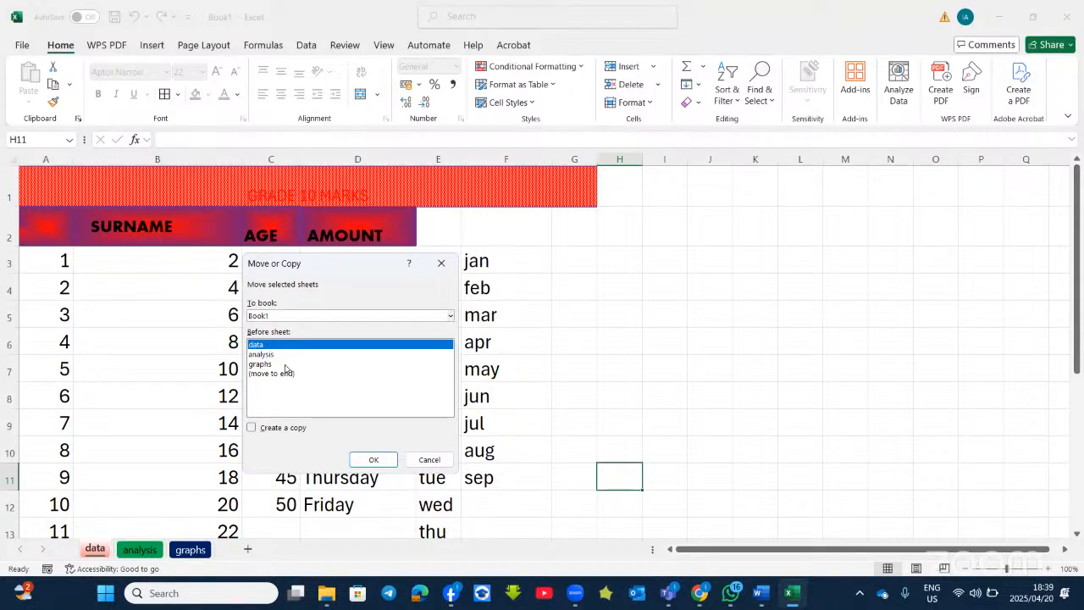
pyautogui.click(252, 427)
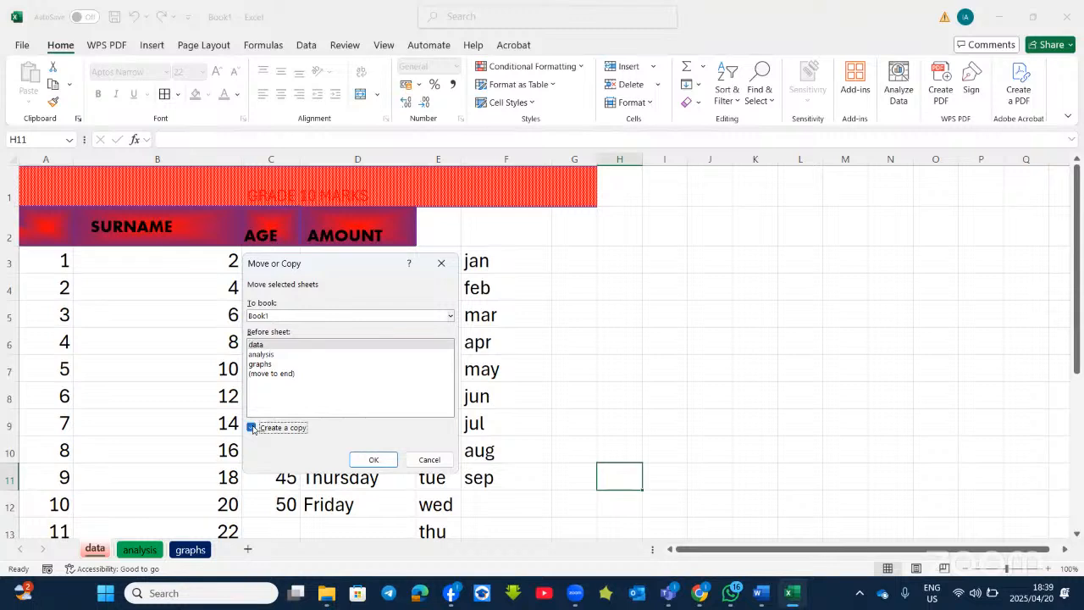
pyautogui.click(357, 457)
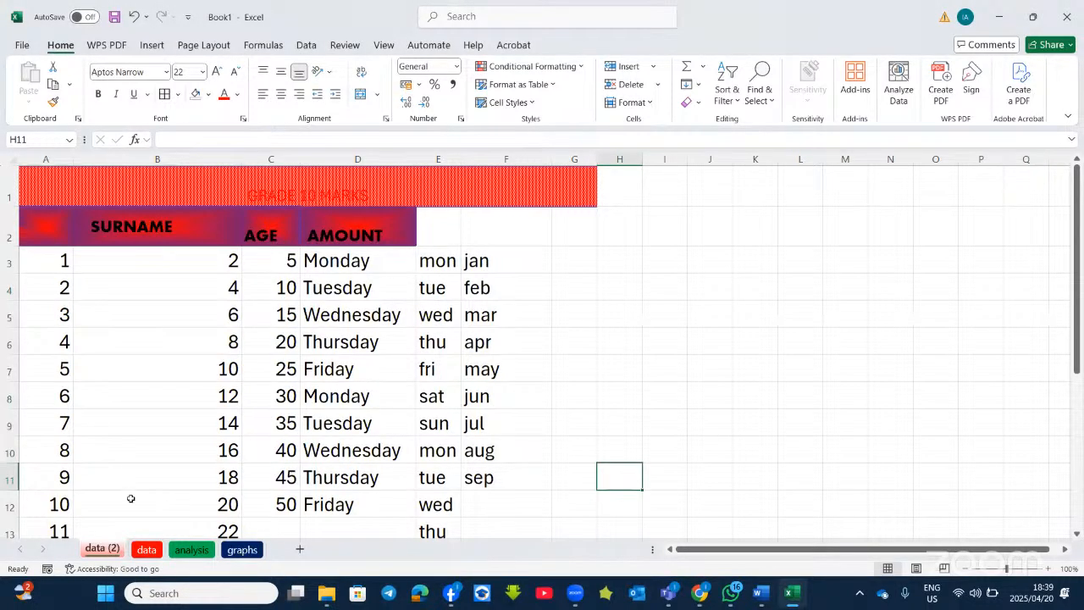
pyautogui.click(151, 550)
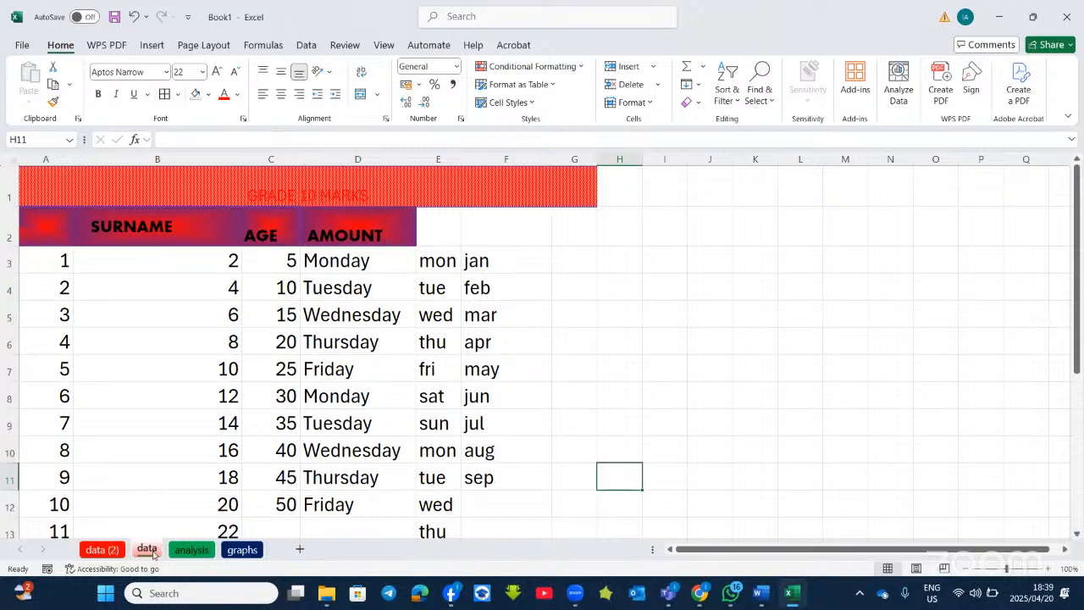
pyautogui.click(105, 550)
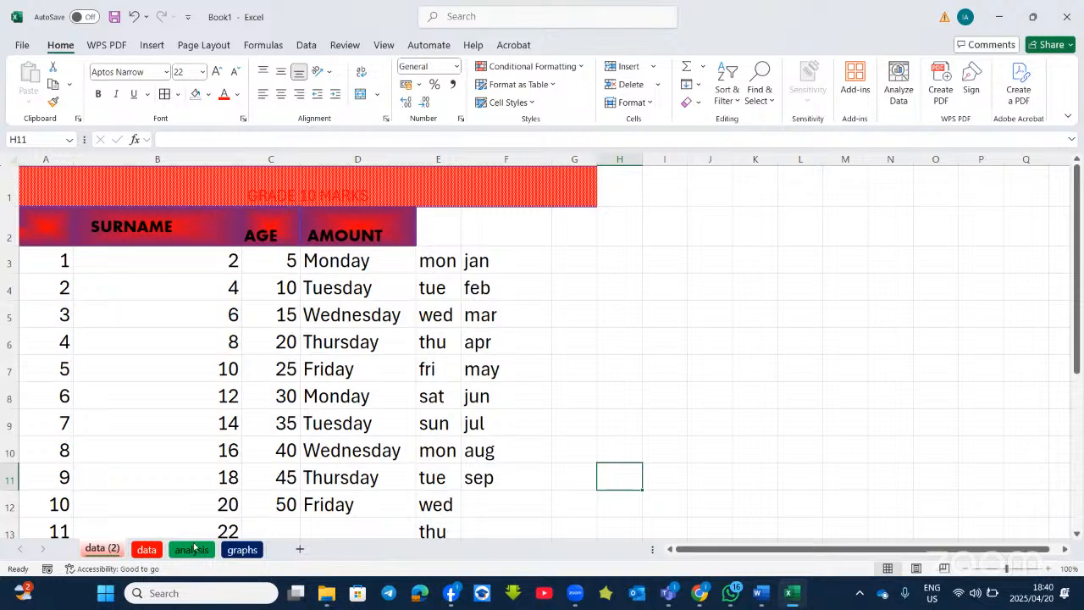
# Move the graphs worksheet to the front of the workbook, before data (2)
pyautogui.click(240, 551)
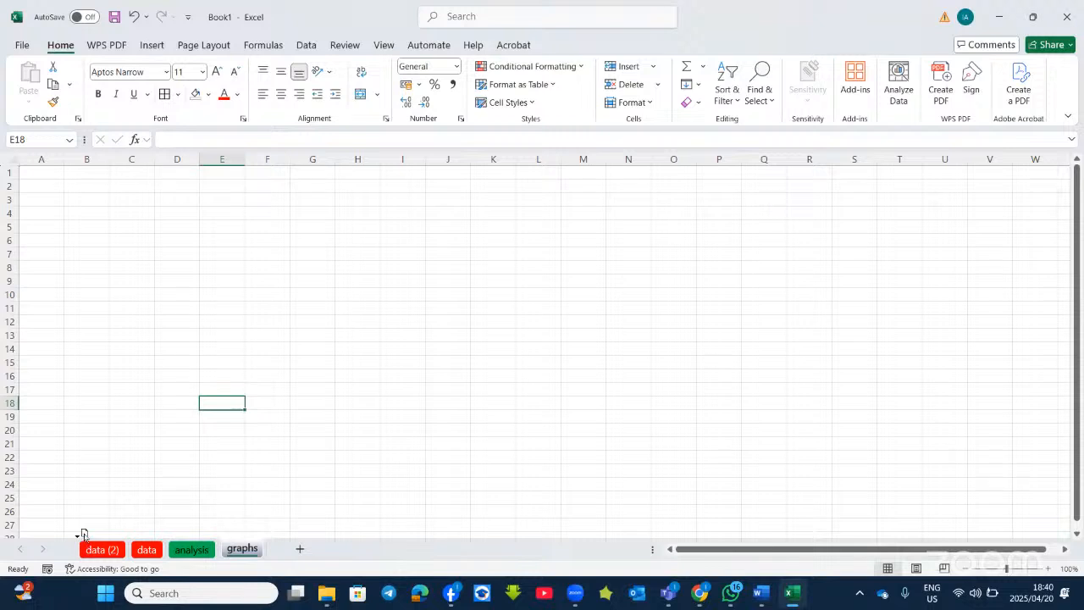
pyautogui.moveTo(82, 533); pyautogui.dragTo(87, 543)
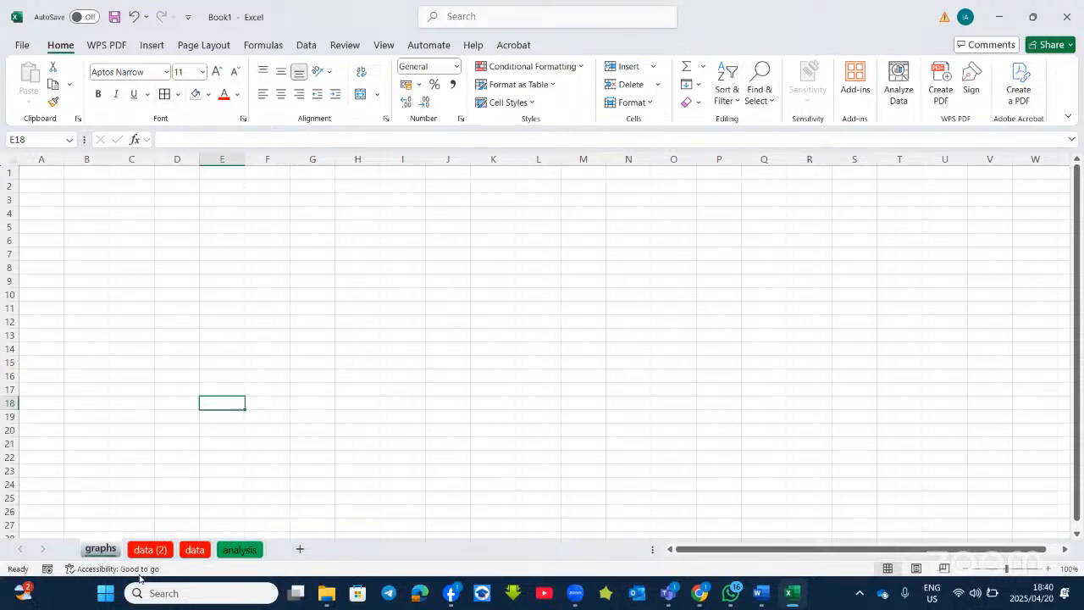
# Move the analysis worksheet between data (2) and data, and switch to the graphs worksheet
pyautogui.click(195, 550)
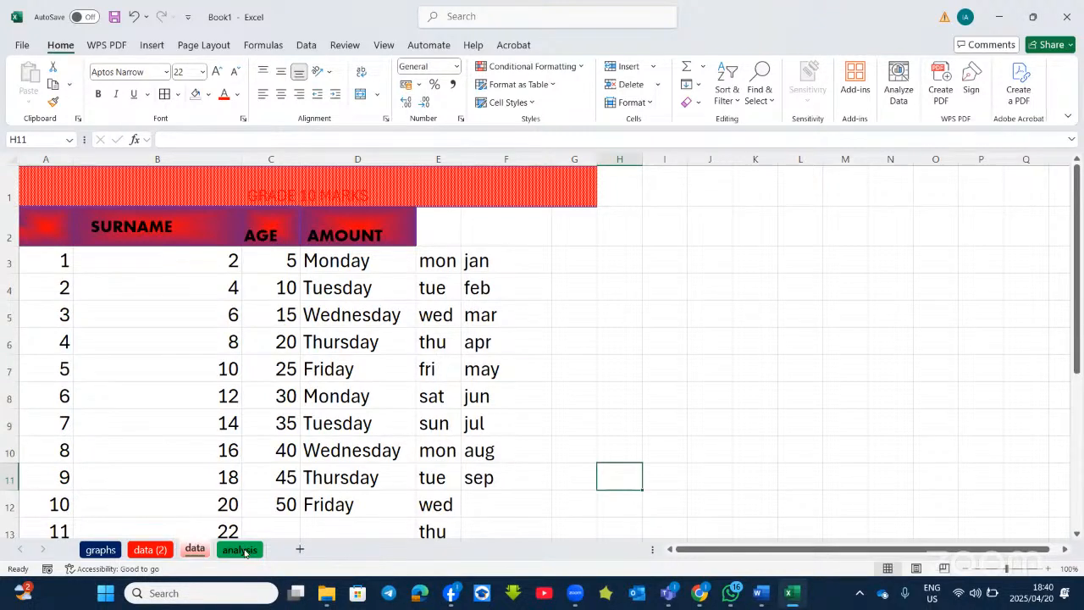
pyautogui.moveTo(244, 550); pyautogui.dragTo(191, 552)
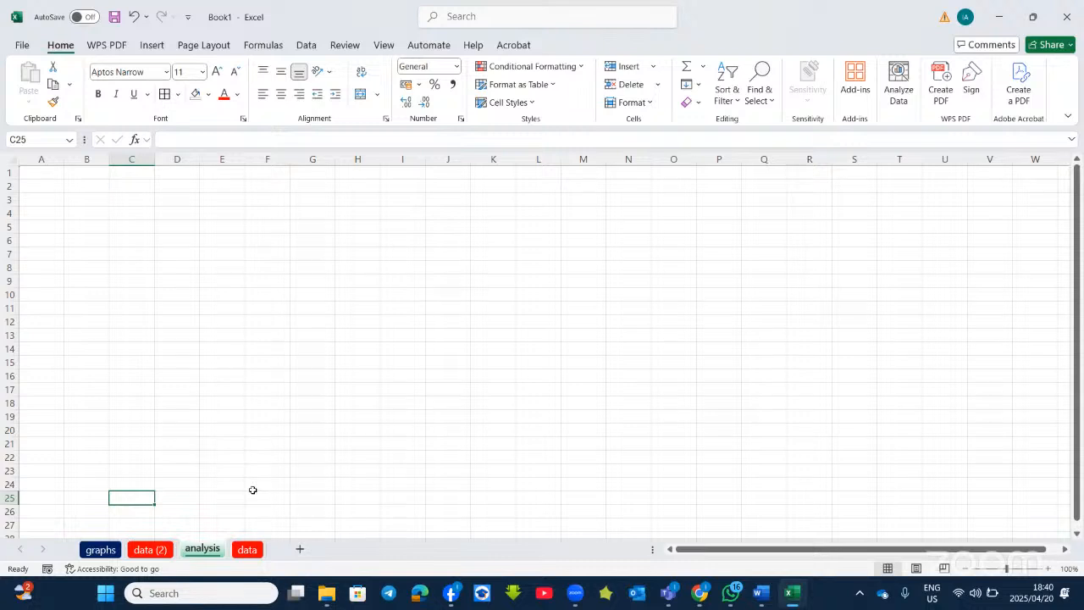
pyautogui.click(101, 548)
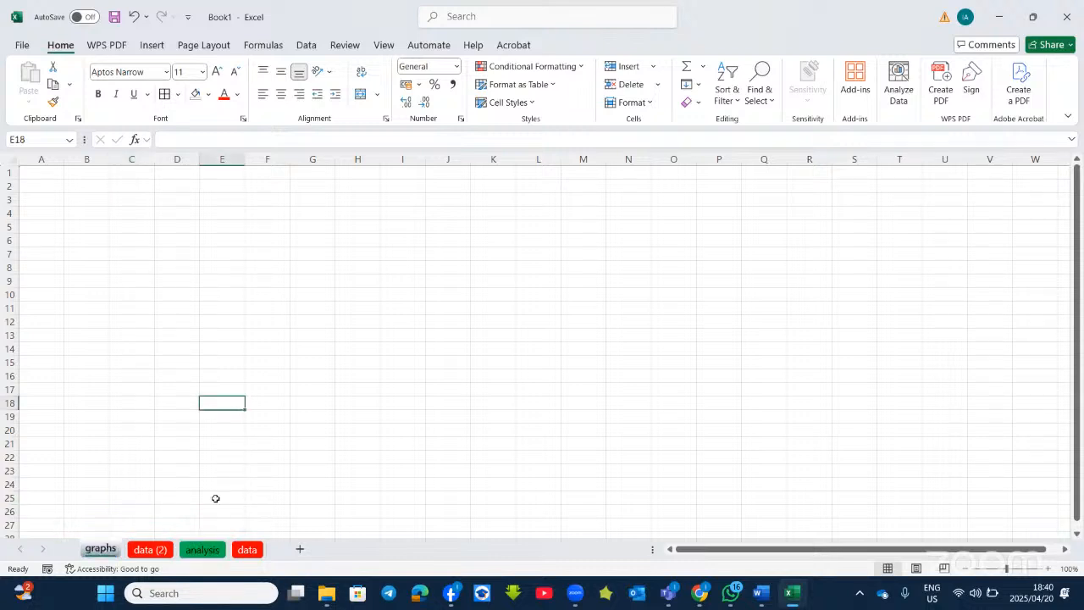
# Set the height of row 4 on the data (2) worksheet to 50
pyautogui.click(152, 550)
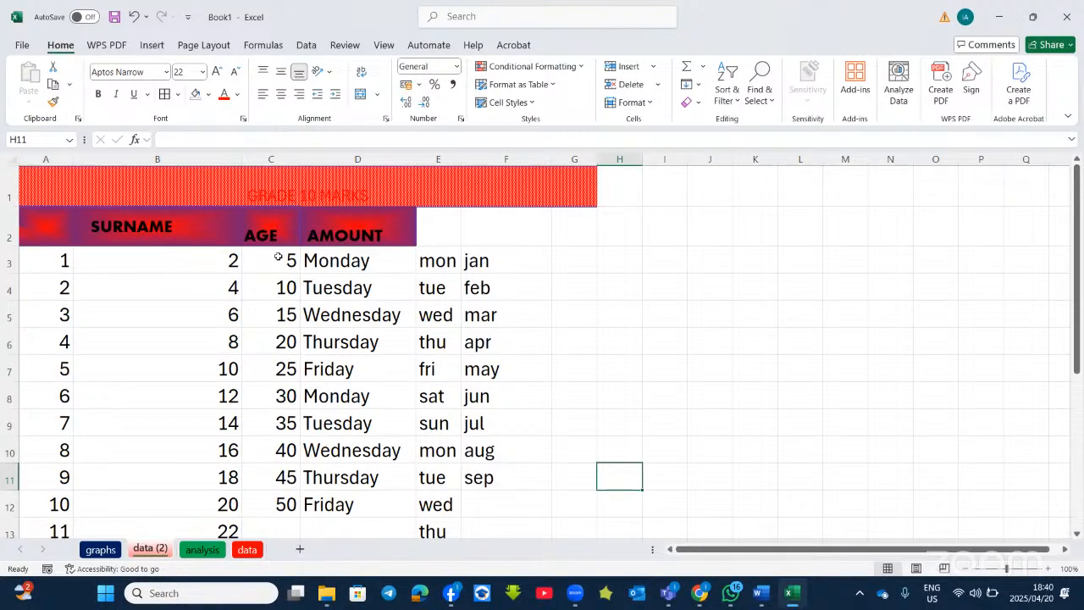
pyautogui.click(7, 288)
pyautogui.rightClick(7, 289)
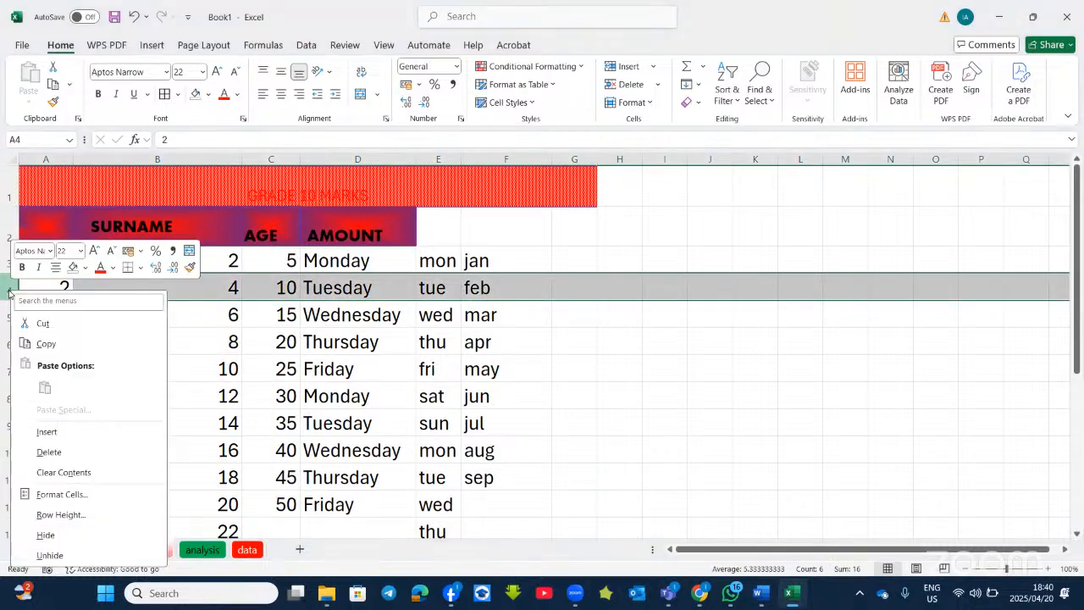
pyautogui.click(48, 516)
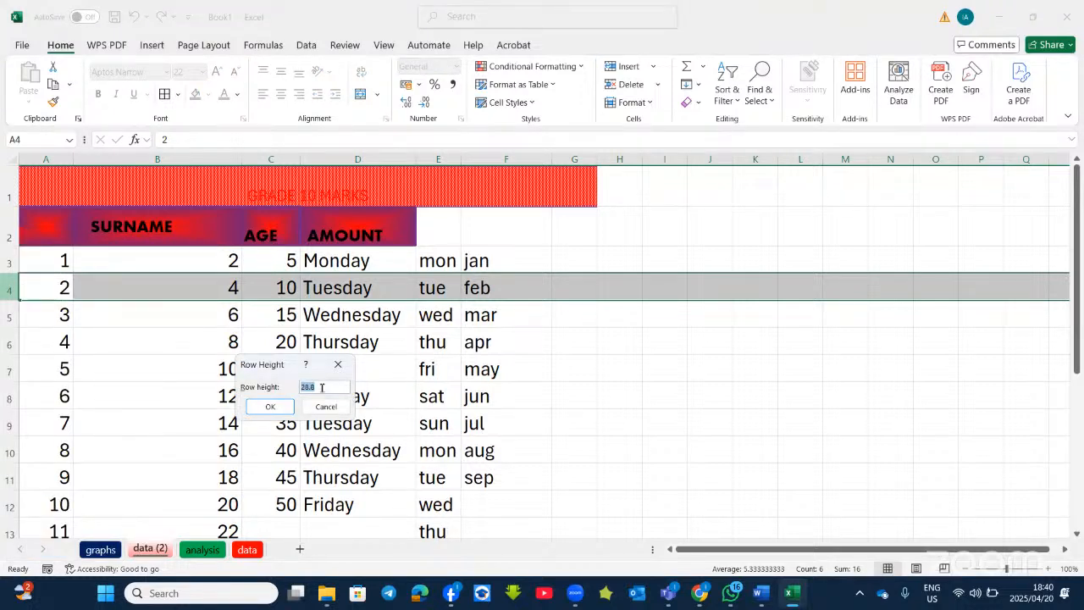
pyautogui.write('50')
pyautogui.click(267, 406)
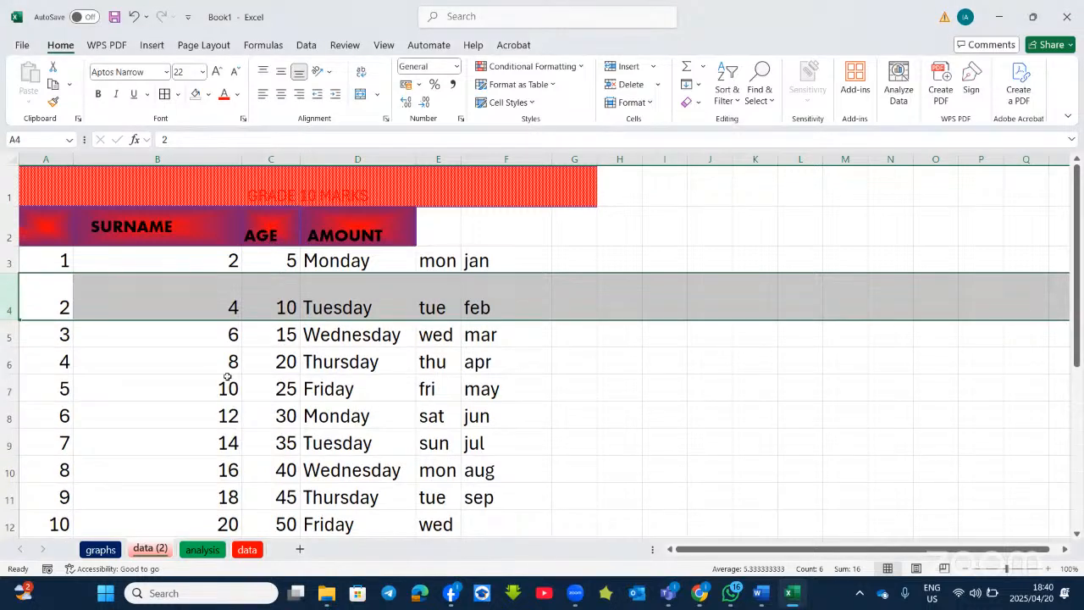
pyautogui.click(68, 366)
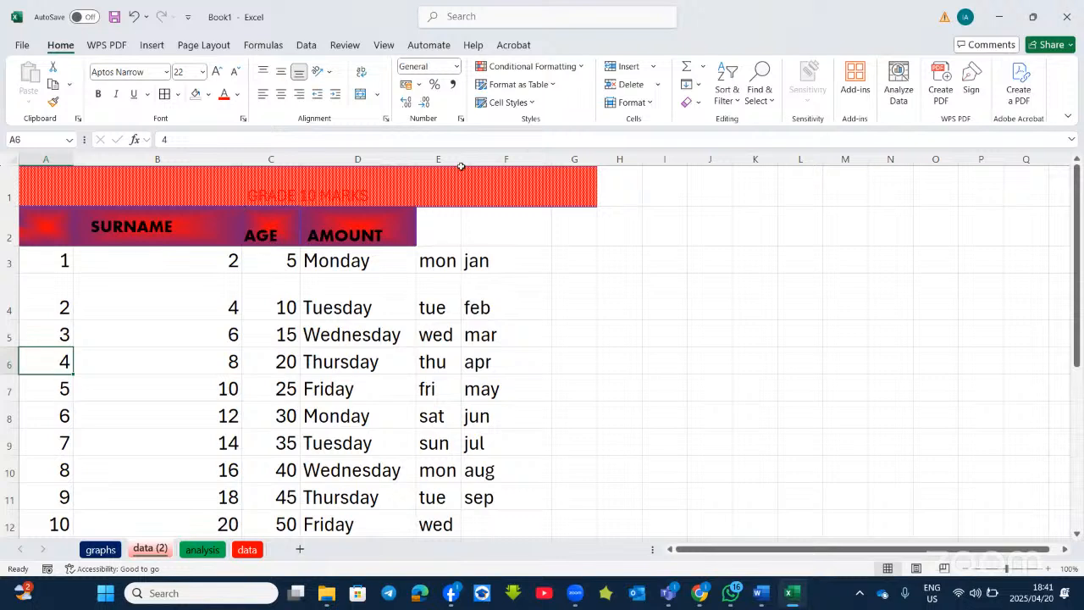
# Set the width of the AGE column to 30
pyautogui.click(286, 157)
pyautogui.rightClick(288, 159)
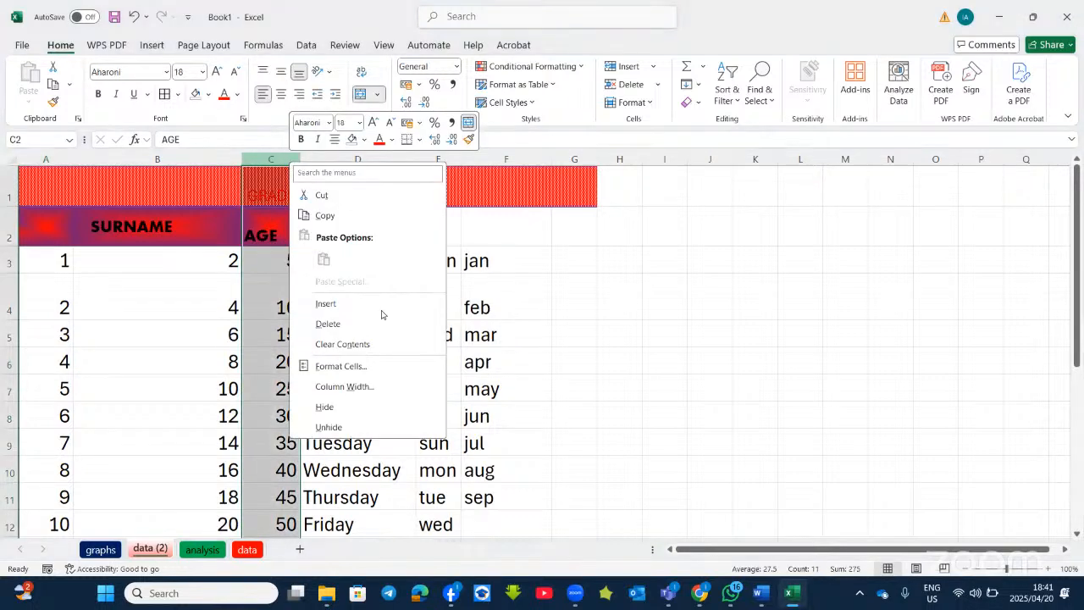
pyautogui.click(344, 388)
pyautogui.write('30')
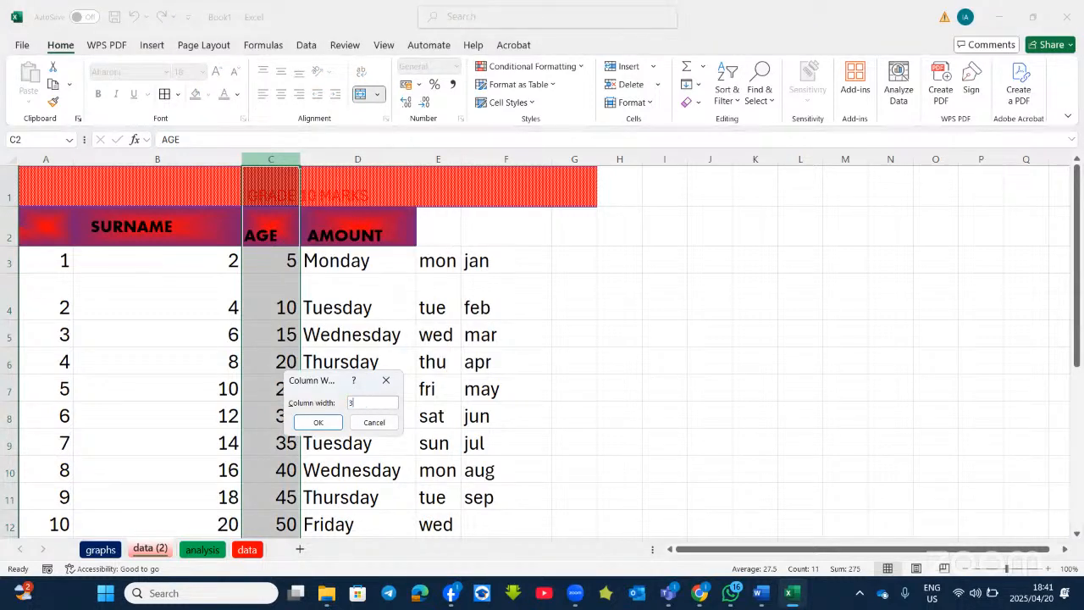
pyautogui.click(318, 422)
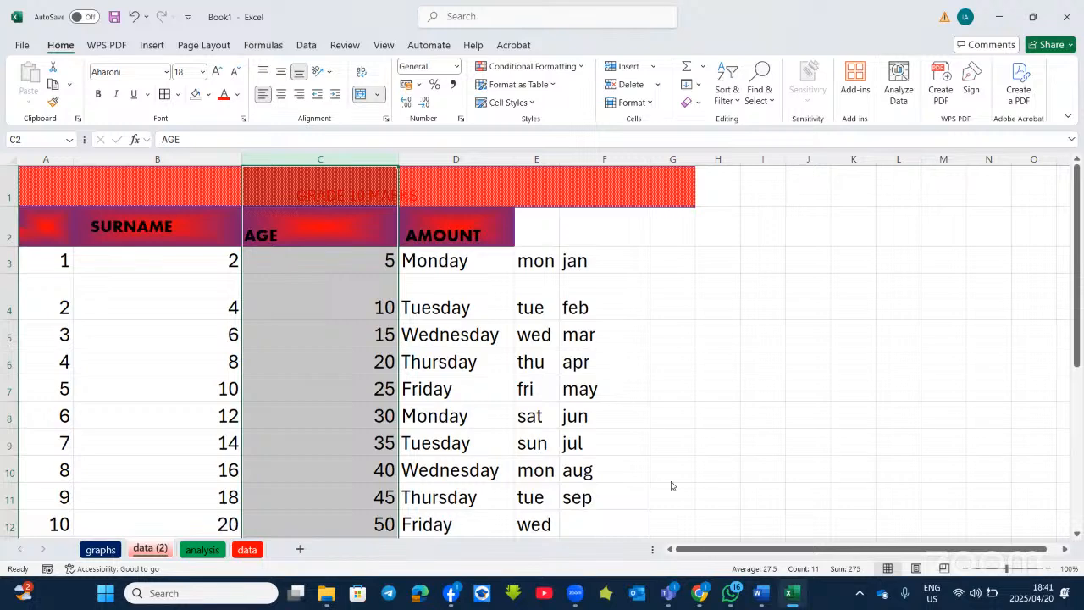
# Switch to the Gr 10 Sepreadsheet Questions document in Word and make "fully visible" bold in the first Datatypes.xlsx instruction
pyautogui.hotkey('alt', 'Tab')
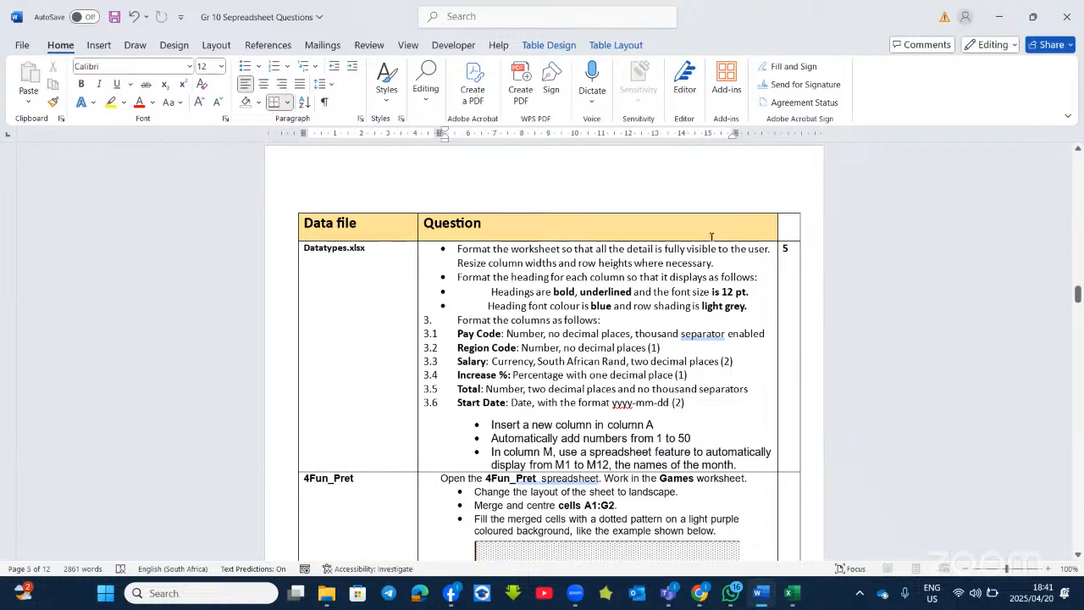
pyautogui.moveTo(717, 247); pyautogui.dragTo(665, 248)
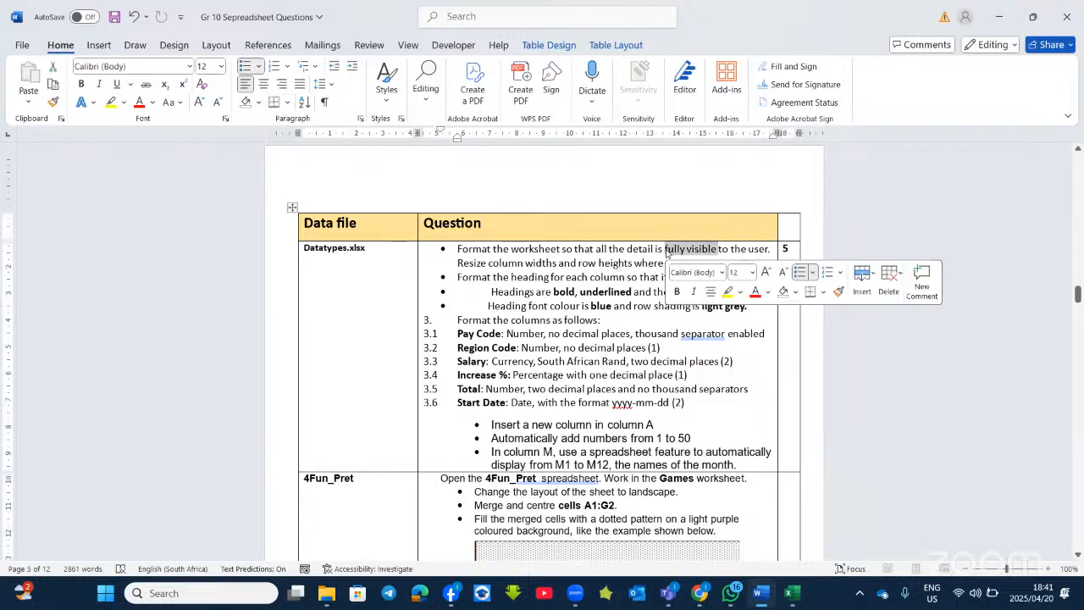
pyautogui.click(677, 291)
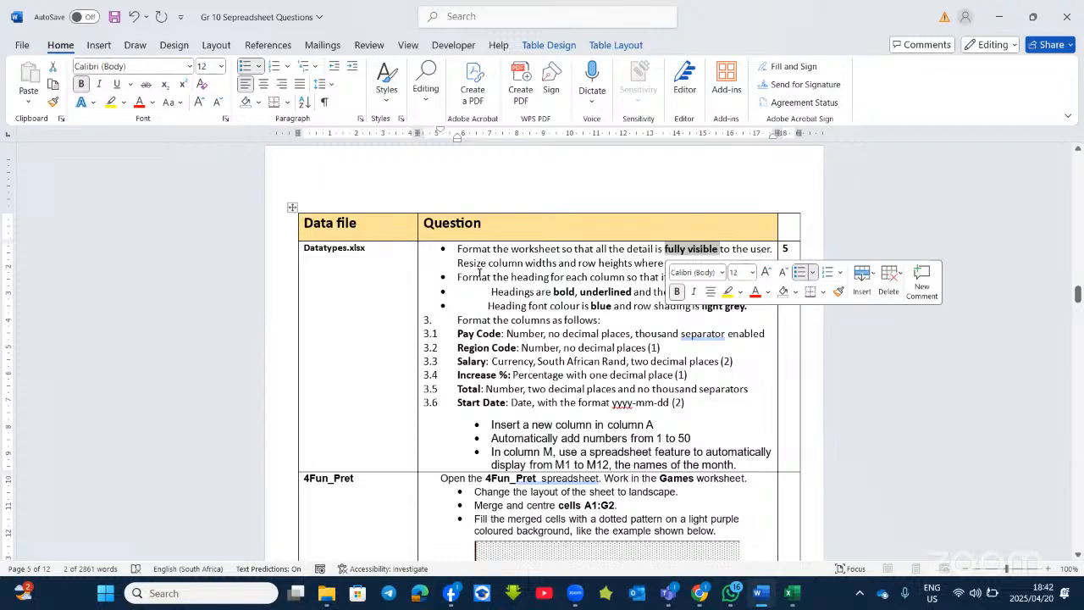
pyautogui.click(658, 276)
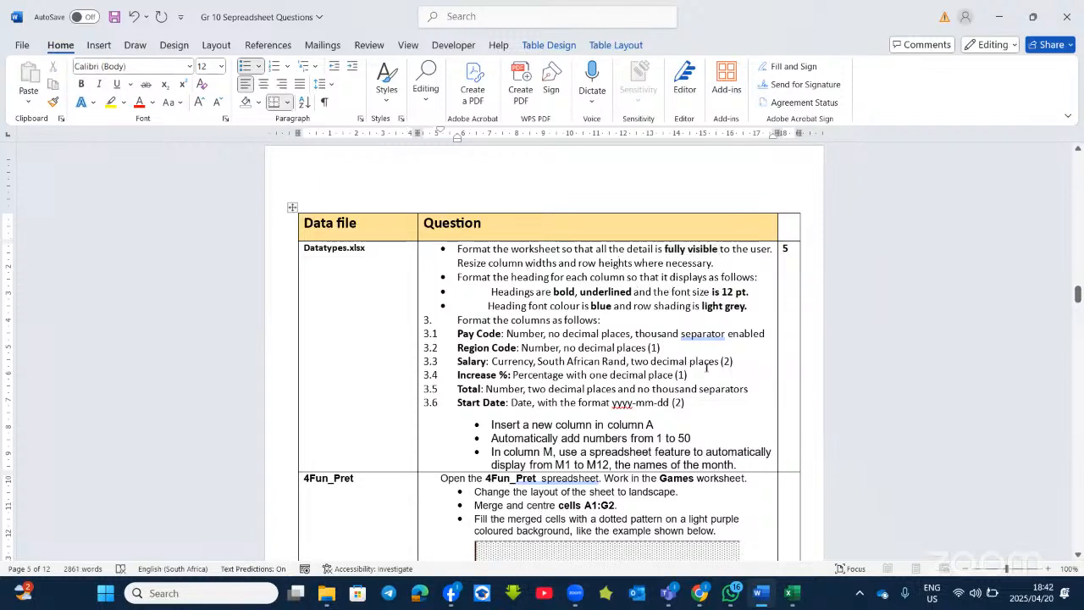
# Increase the font size of all the Datatypes.xlsx question text to 14 pt
pyautogui.moveTo(740, 463); pyautogui.dragTo(453, 247)
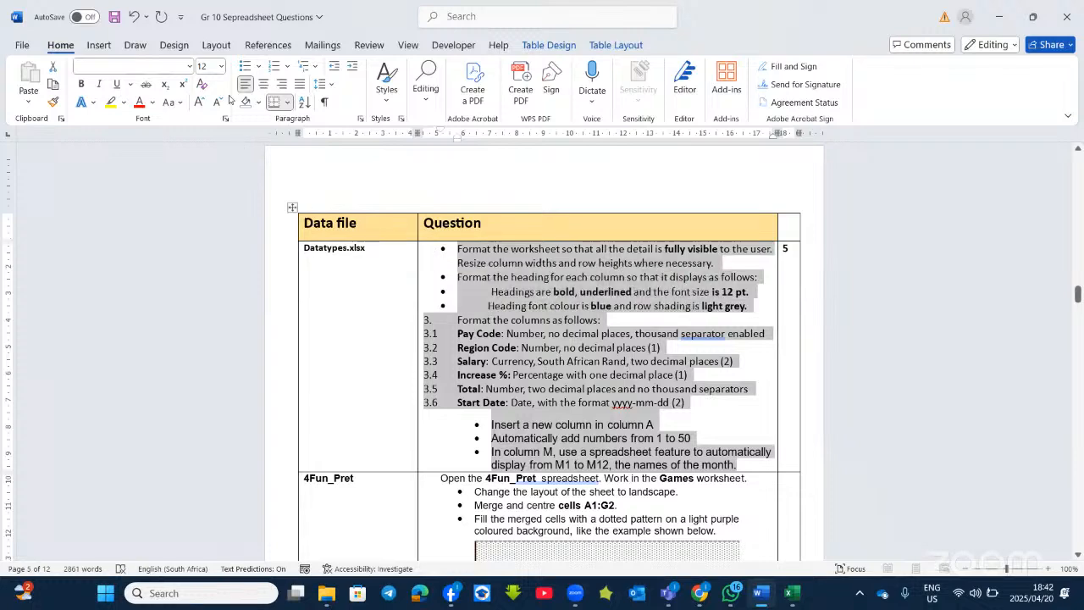
pyautogui.click(198, 102)
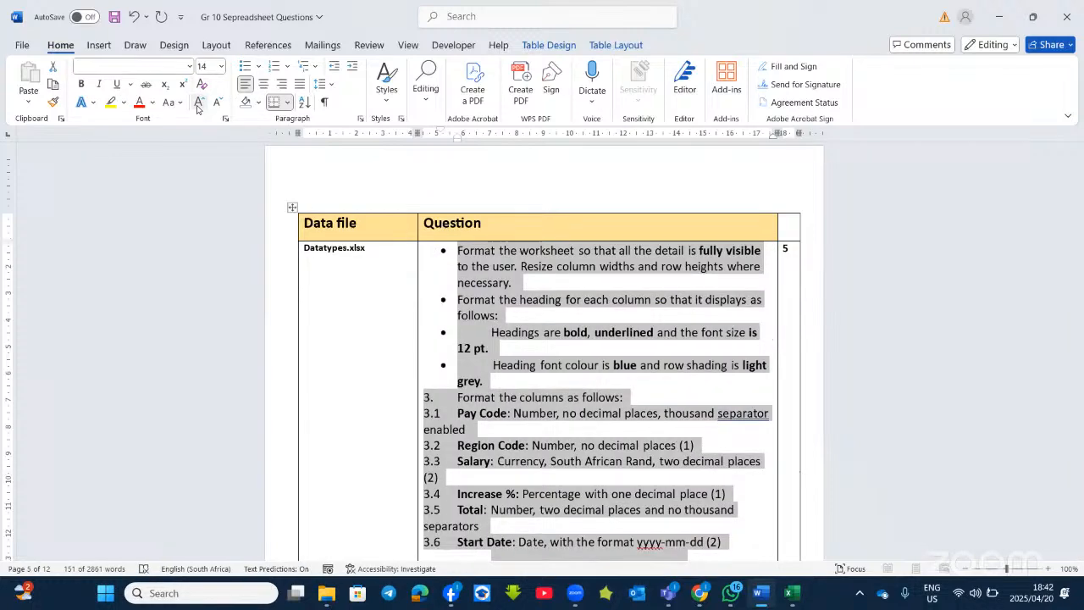
pyautogui.click(540, 253)
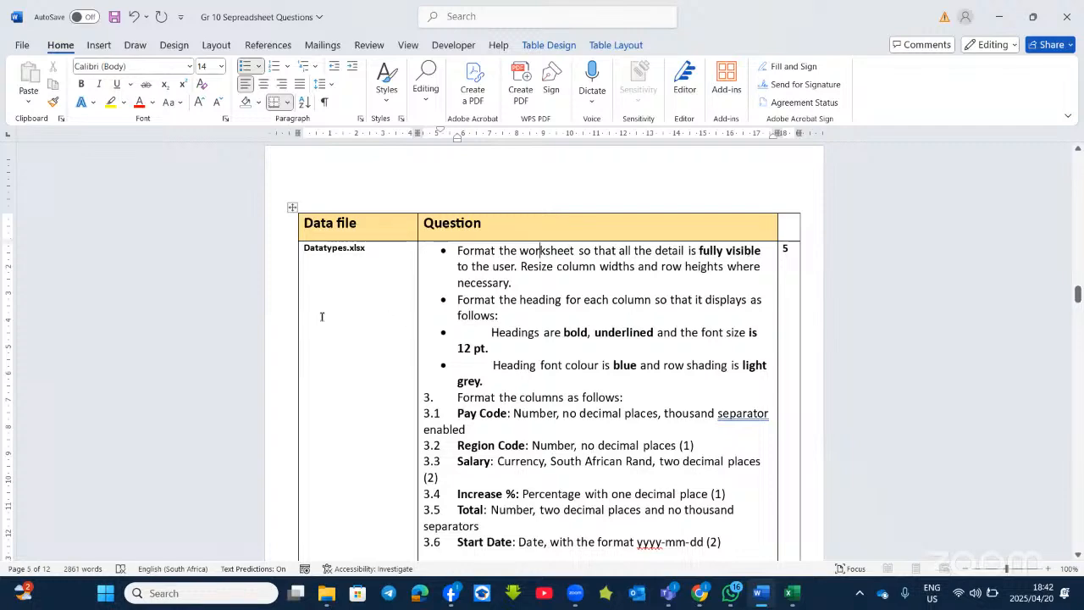
# Open the Data types workbook from the Gr 10 Excel Video folder in 2025 material
pyautogui.moveTo(326, 590)
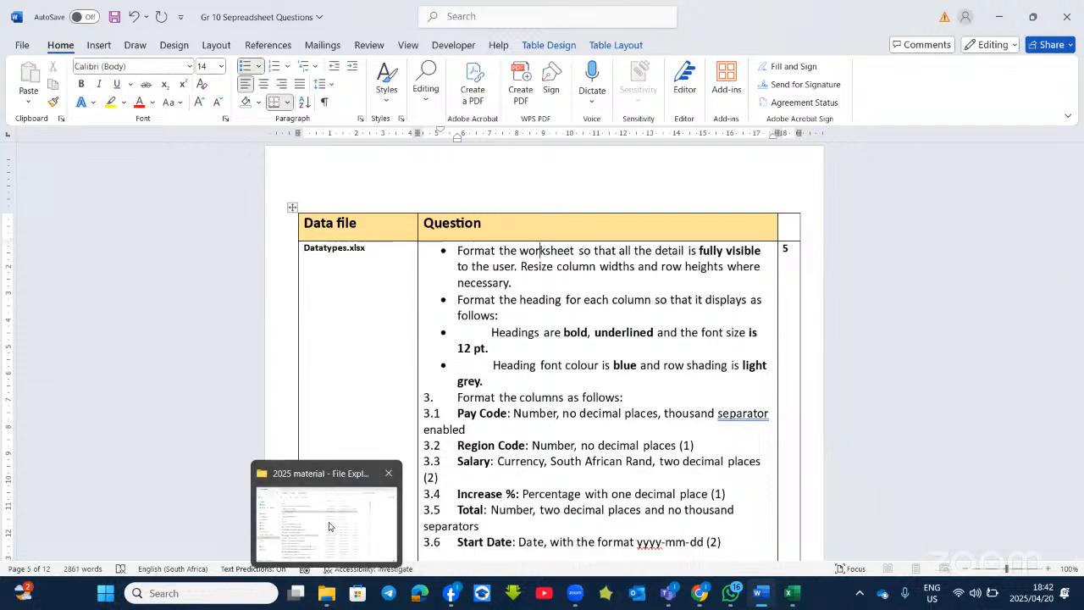
pyautogui.click(332, 529)
pyautogui.doubleClick(243, 186)
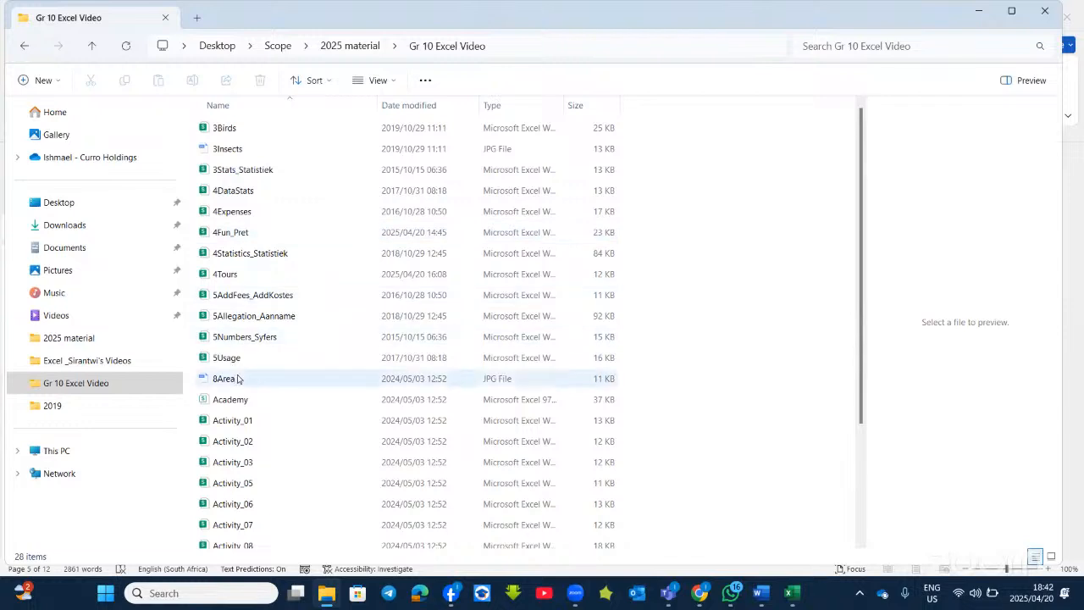
pyautogui.scroll(-3, 243, 373)
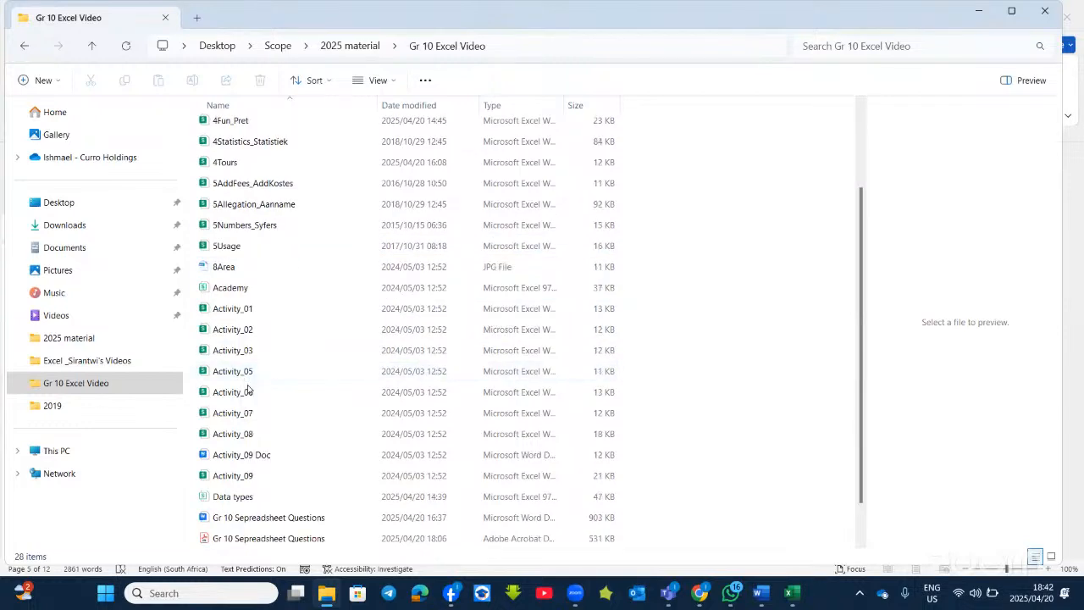
pyautogui.doubleClick(252, 458)
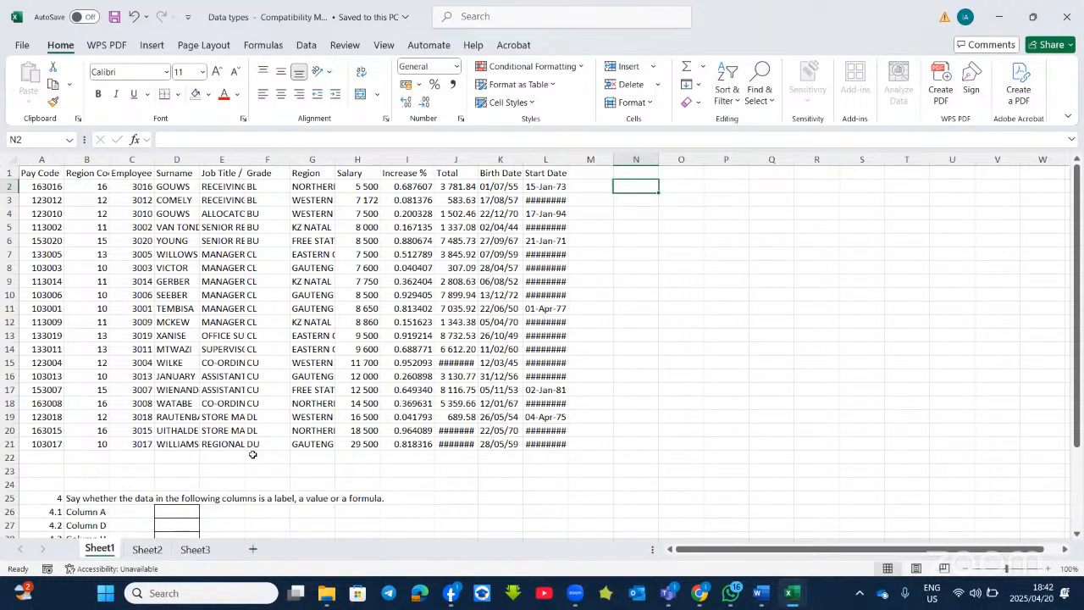
pyautogui.press('XF86AudioRaiseVolume')
# Check the Datatypes.xlsx question in the Word document, and wrap the text of heading row 1 on Sheet1 of the Data types workbook
pyautogui.click(763, 593)
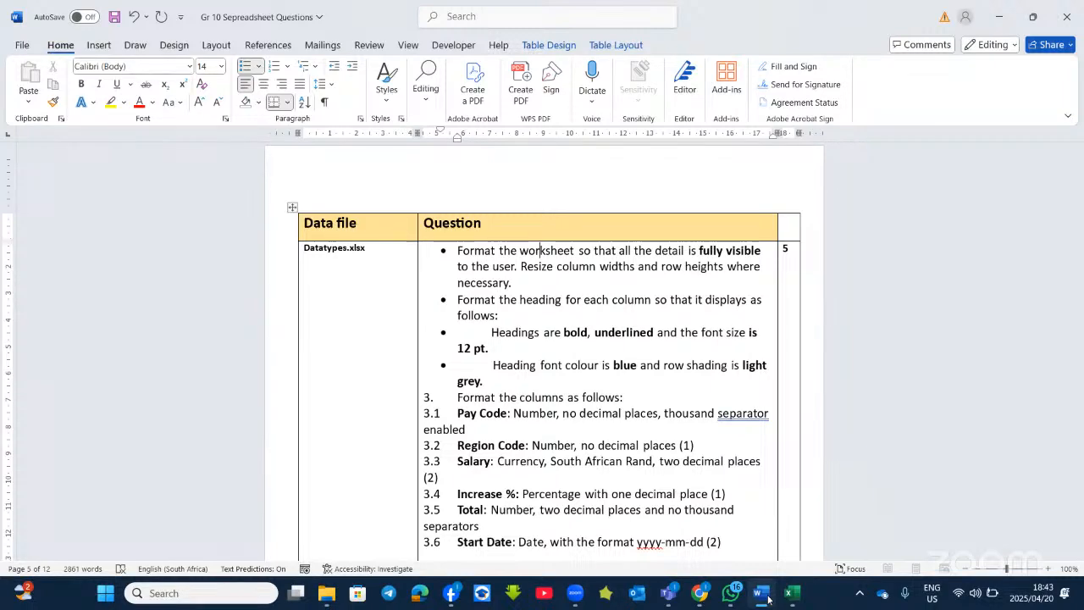
pyautogui.click(761, 594)
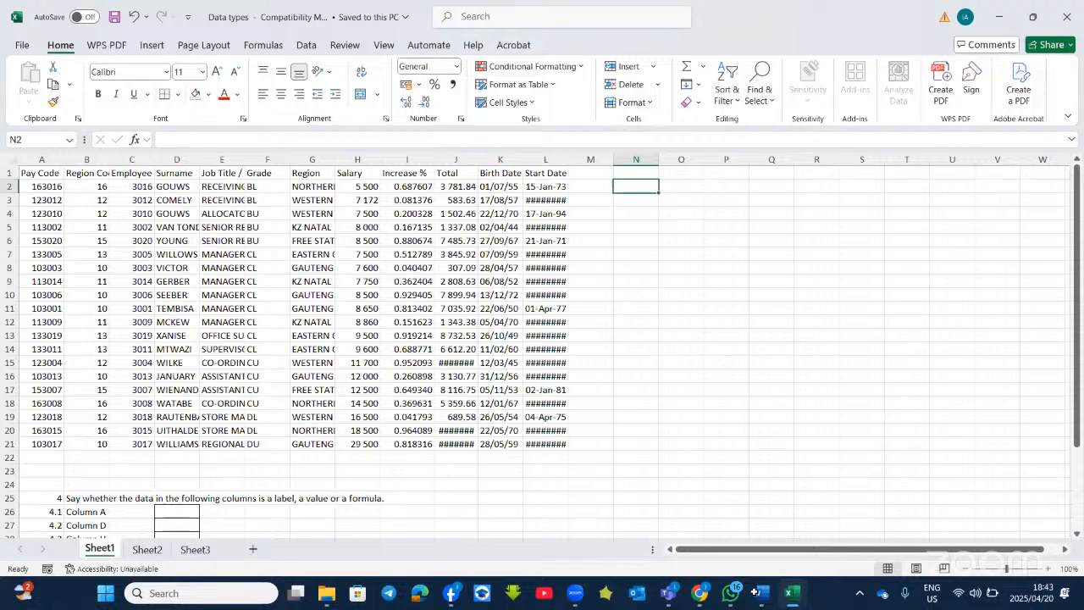
pyautogui.click(51, 174)
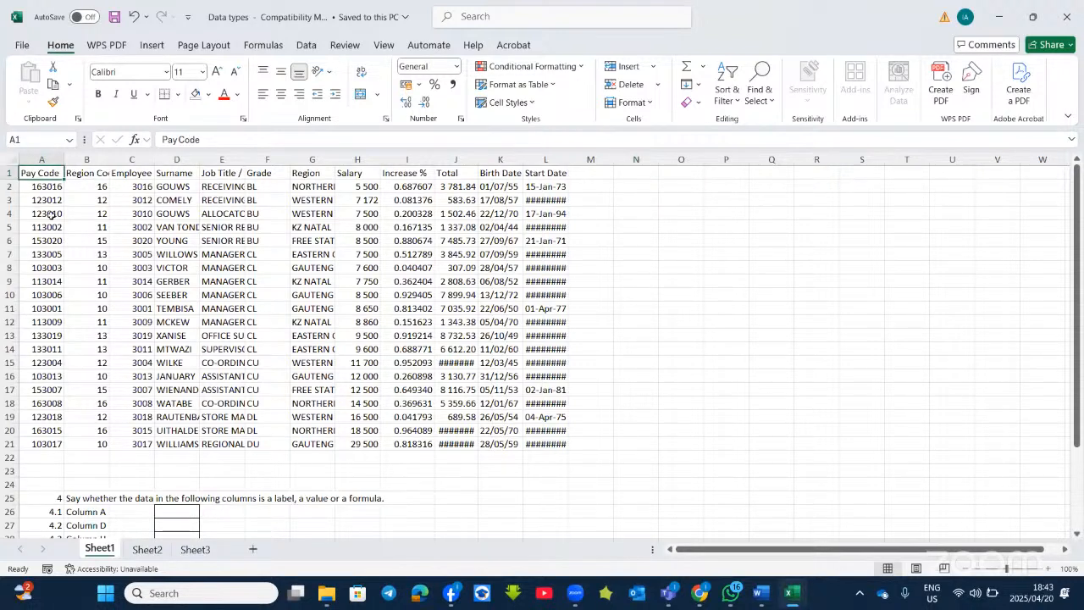
pyautogui.click(86, 173)
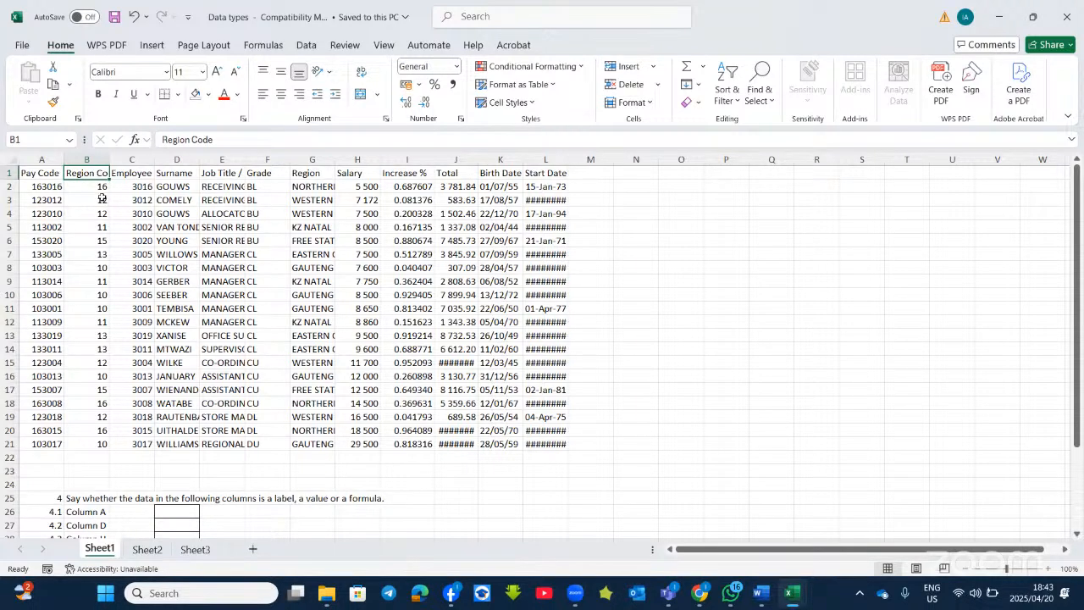
pyautogui.click(100, 186)
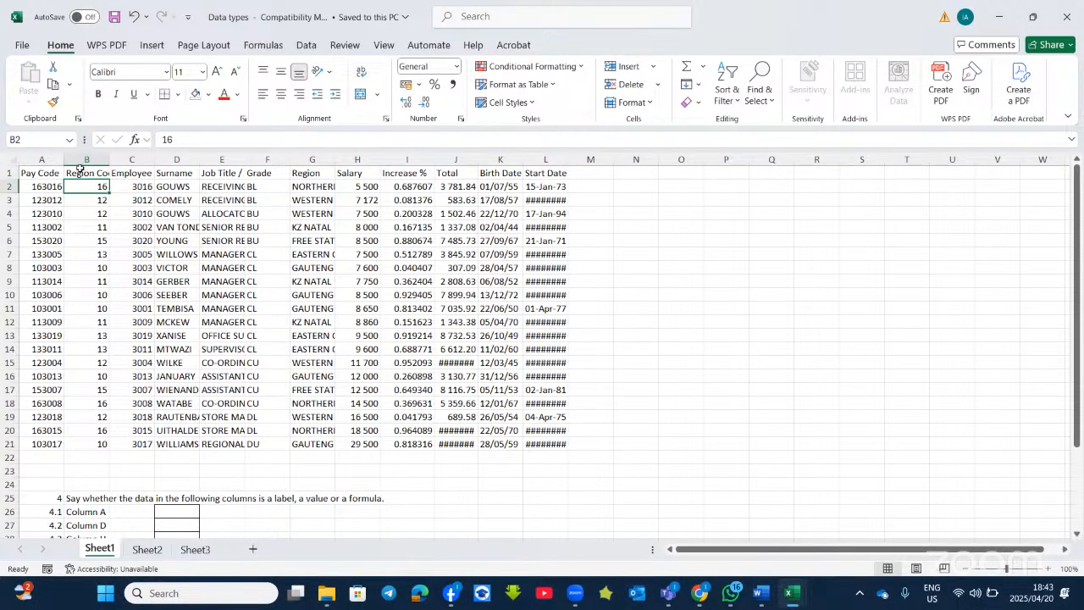
pyautogui.click(8, 173)
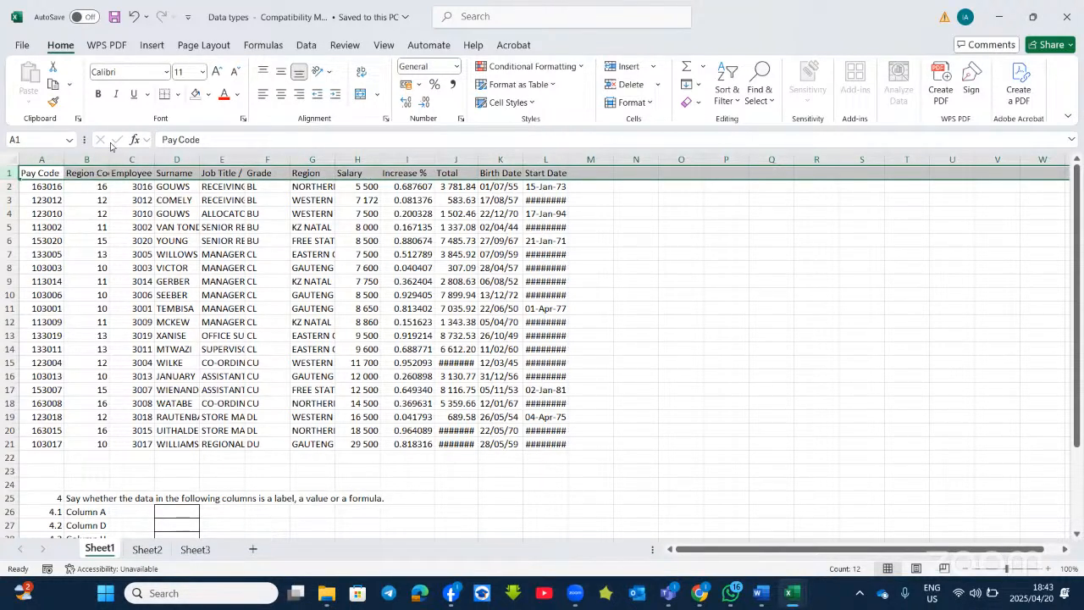
pyautogui.click(361, 74)
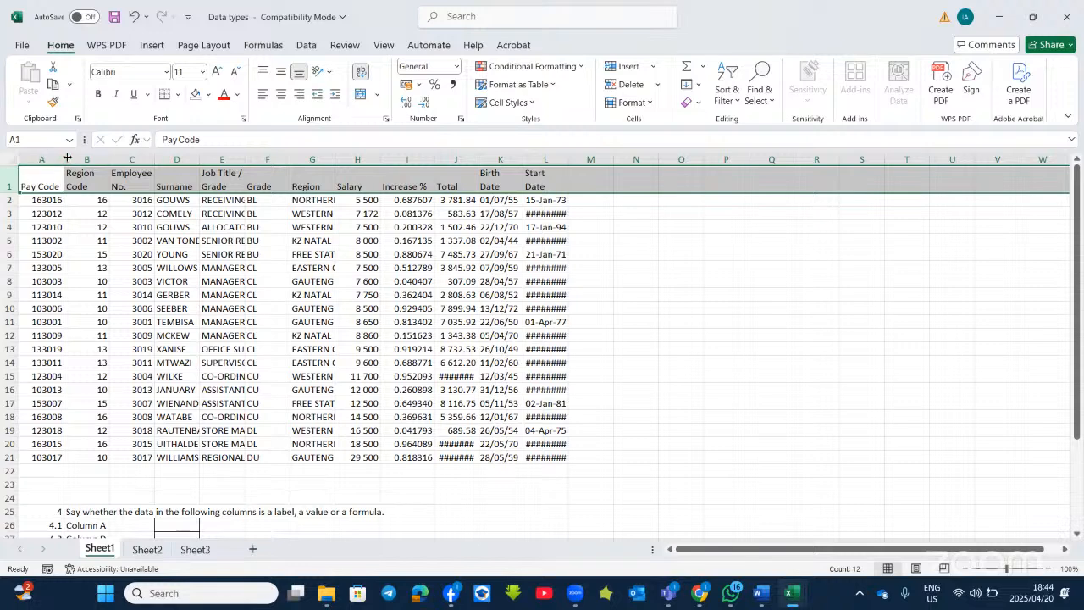
# Autofit the widths of the Pay Code, Region Code, Employee No. and Surname columns to their contents
pyautogui.moveTo(64, 159); pyautogui.dragTo(63, 159)
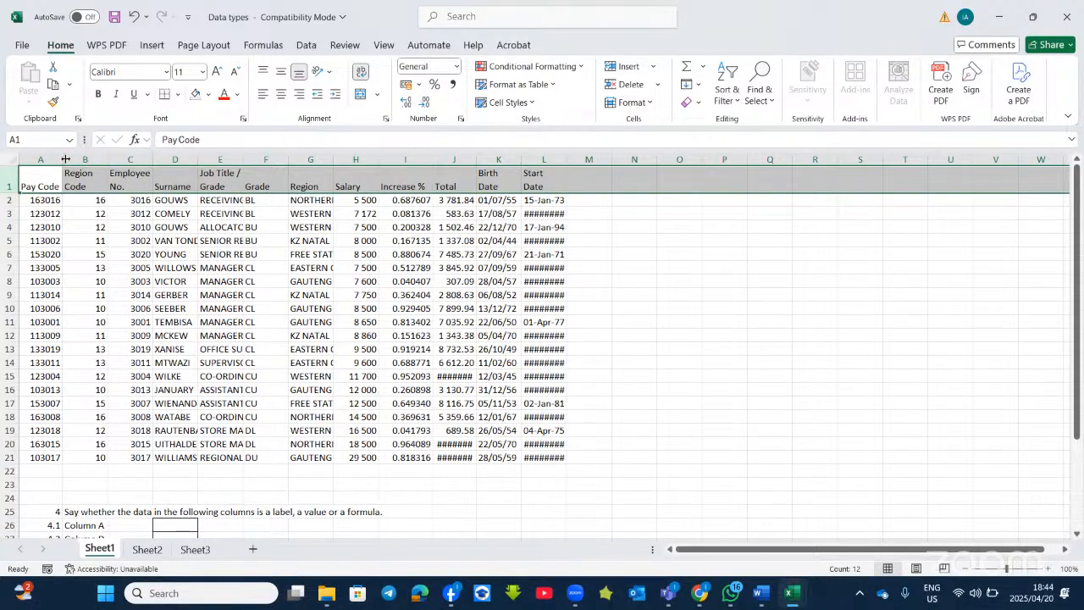
pyautogui.doubleClick(107, 159)
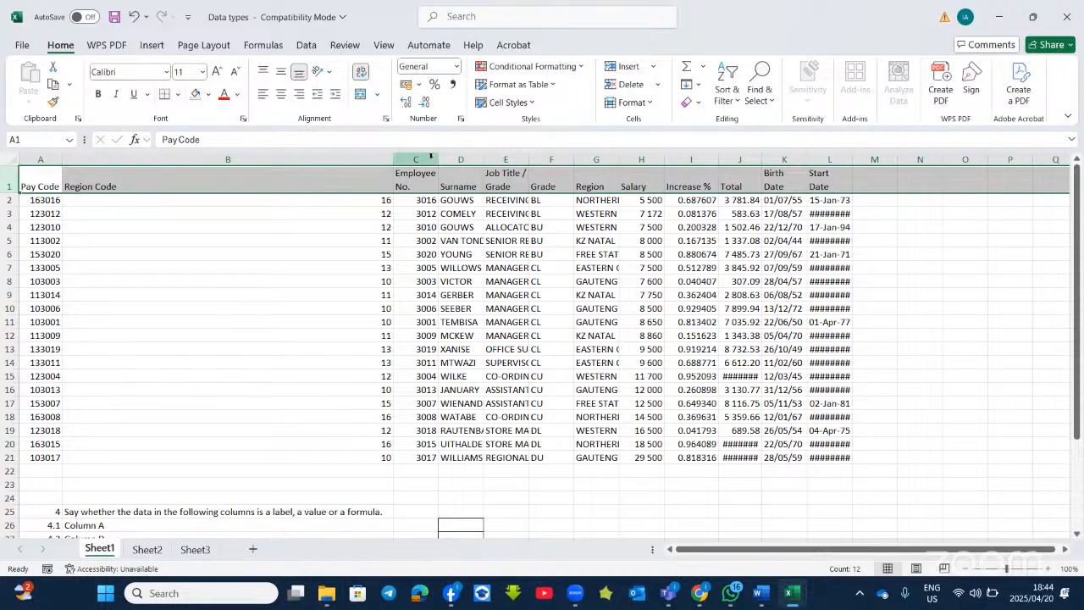
pyautogui.moveTo(432, 160); pyautogui.dragTo(428, 159)
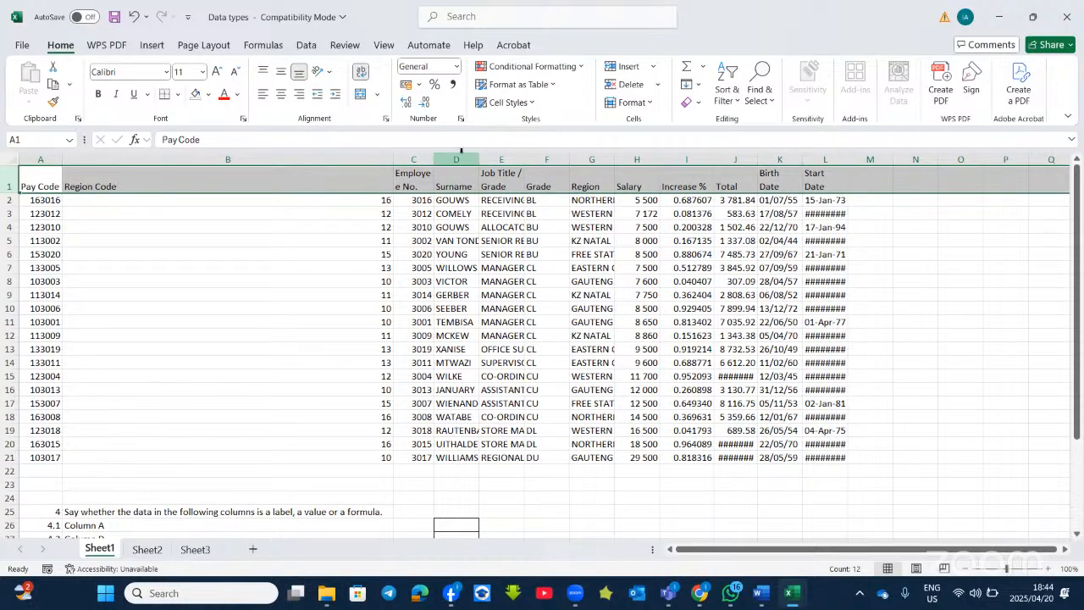
pyautogui.doubleClick(476, 160)
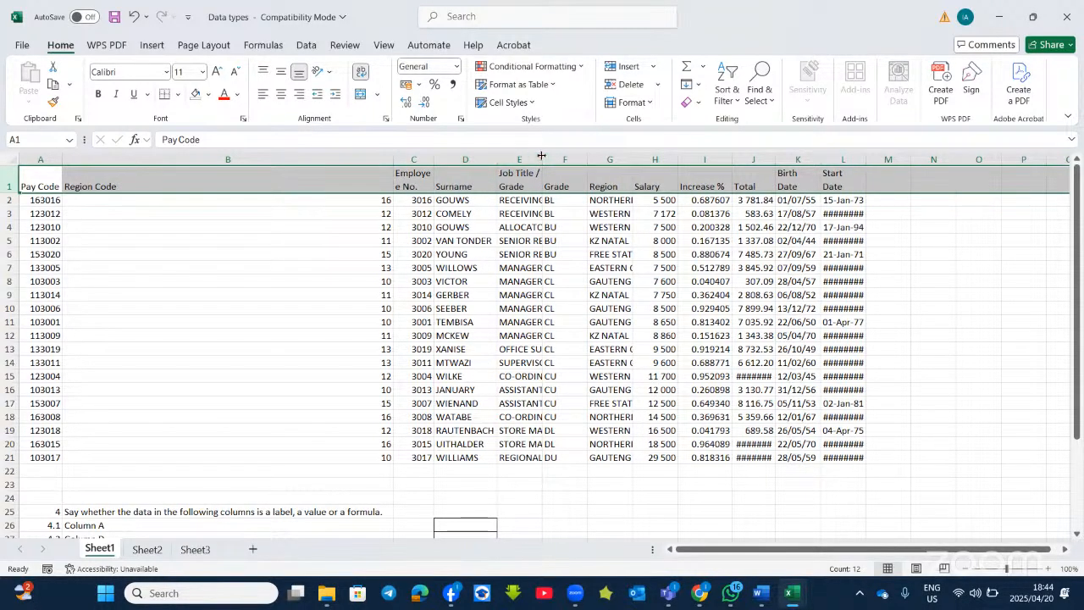
# Autofit the widths of the Job Title / Grade, Grade, Region, Salary, Increase %, Total and Birth Date columns
pyautogui.doubleClick(542, 159)
pyautogui.doubleClick(691, 159)
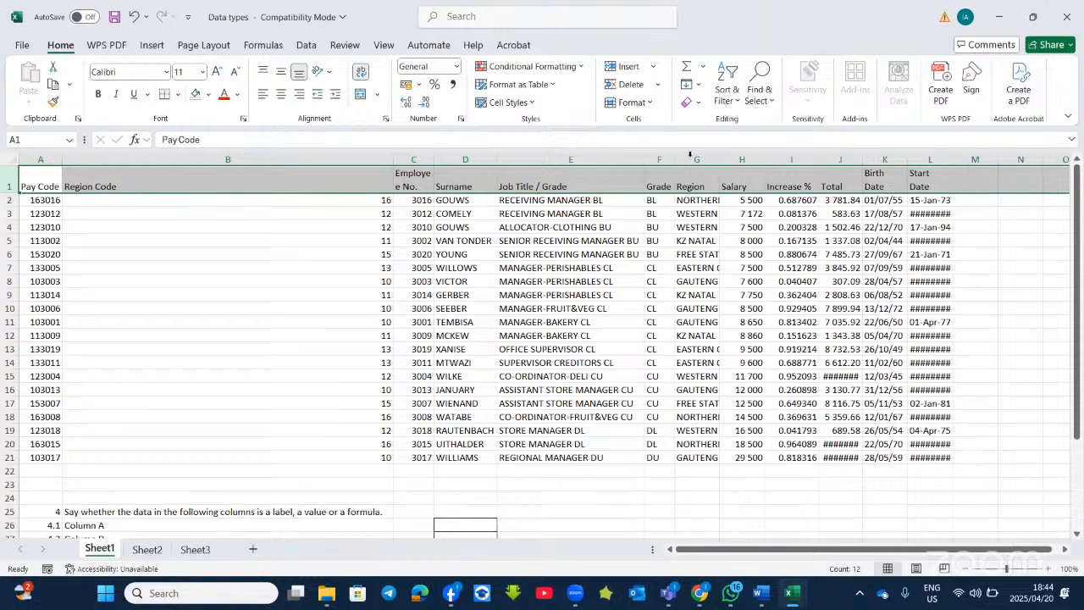
pyautogui.doubleClick(764, 159)
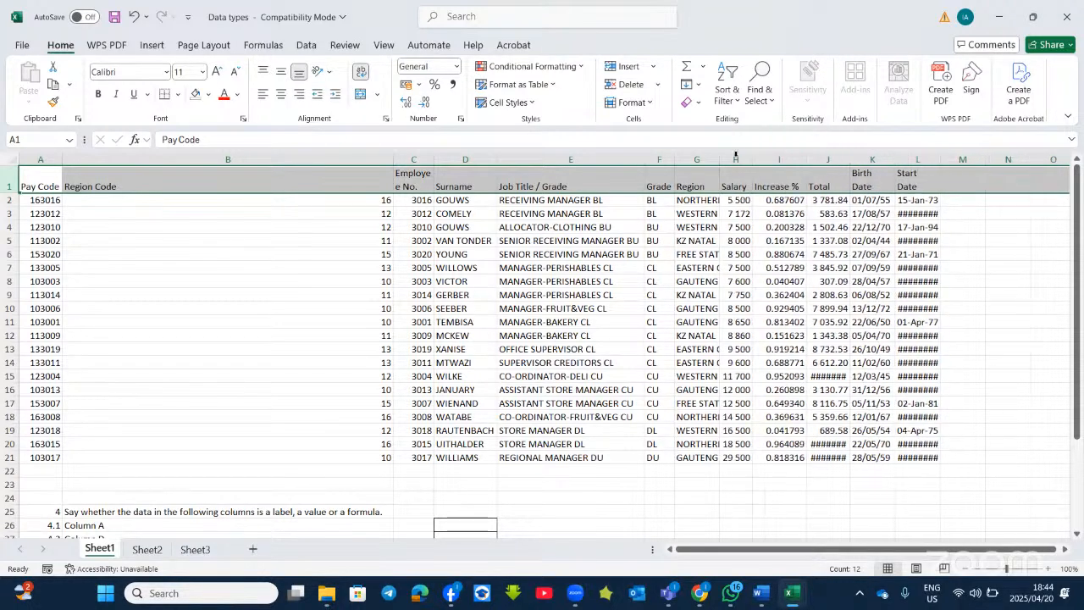
pyautogui.doubleClick(718, 159)
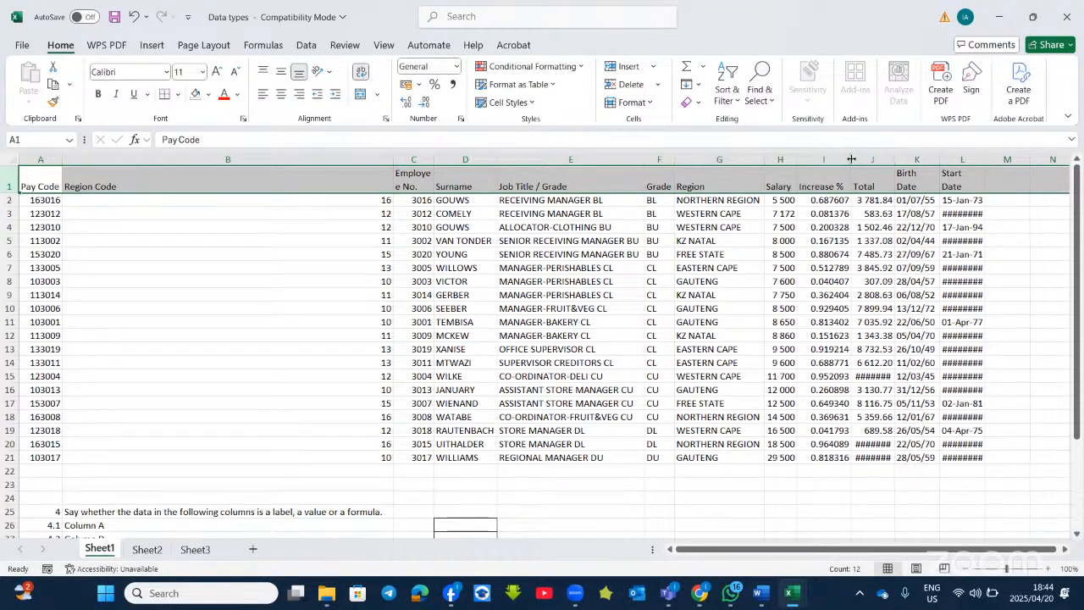
pyautogui.doubleClick(890, 160)
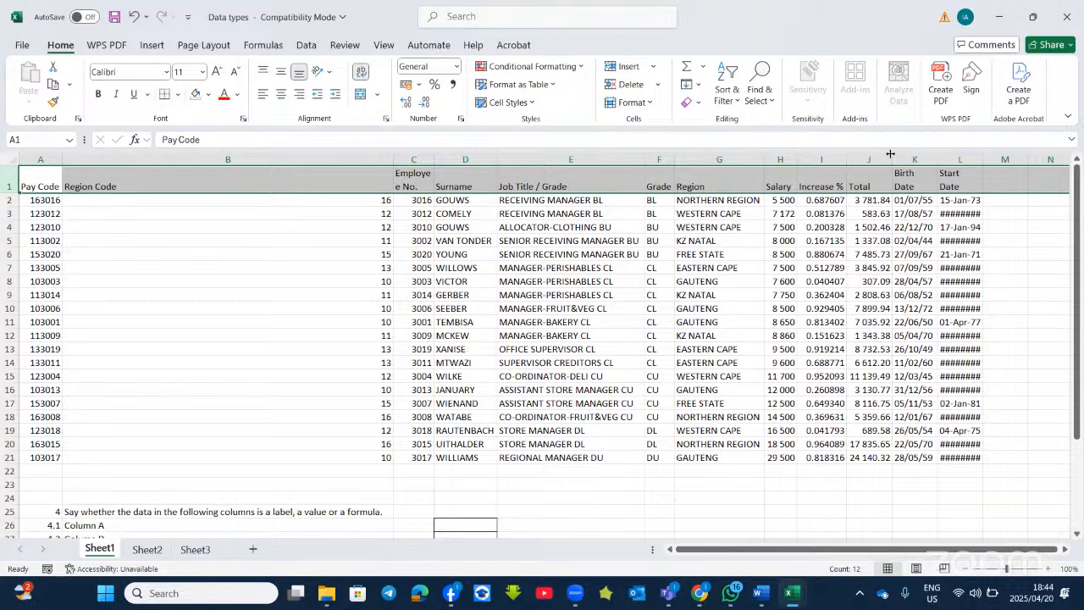
pyautogui.doubleClick(934, 159)
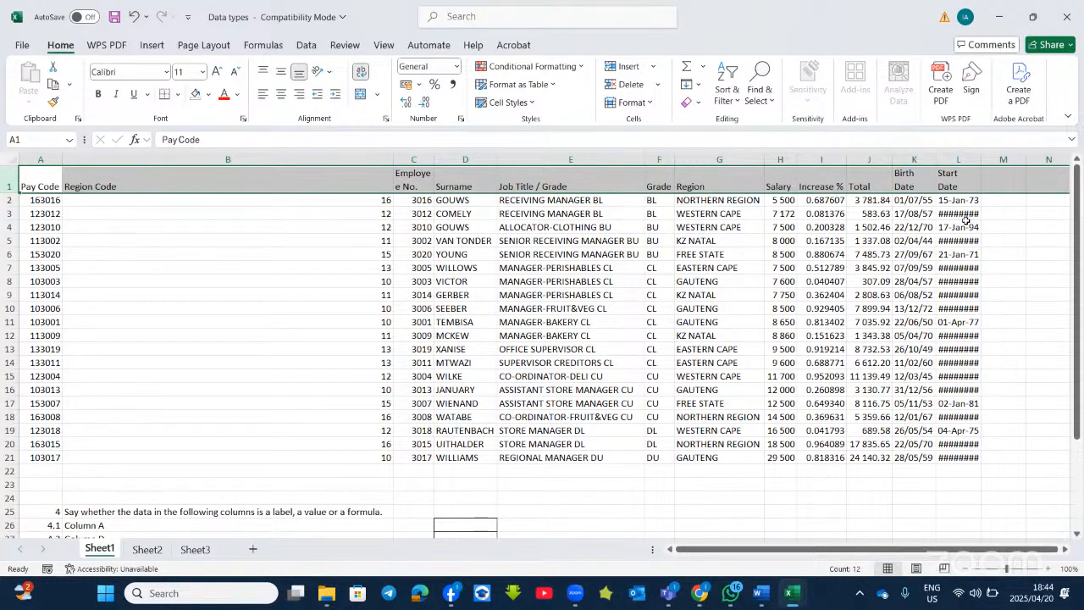
# Autofit the width of the Start Date column, and check the heading format requirements in the Word question document
pyautogui.doubleClick(978, 160)
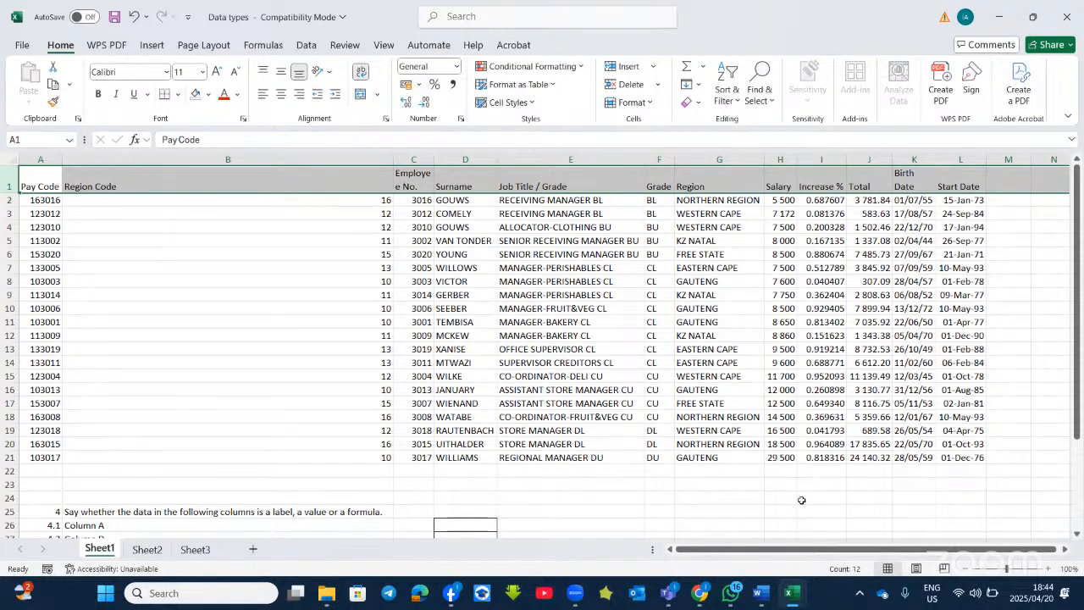
pyautogui.click(760, 594)
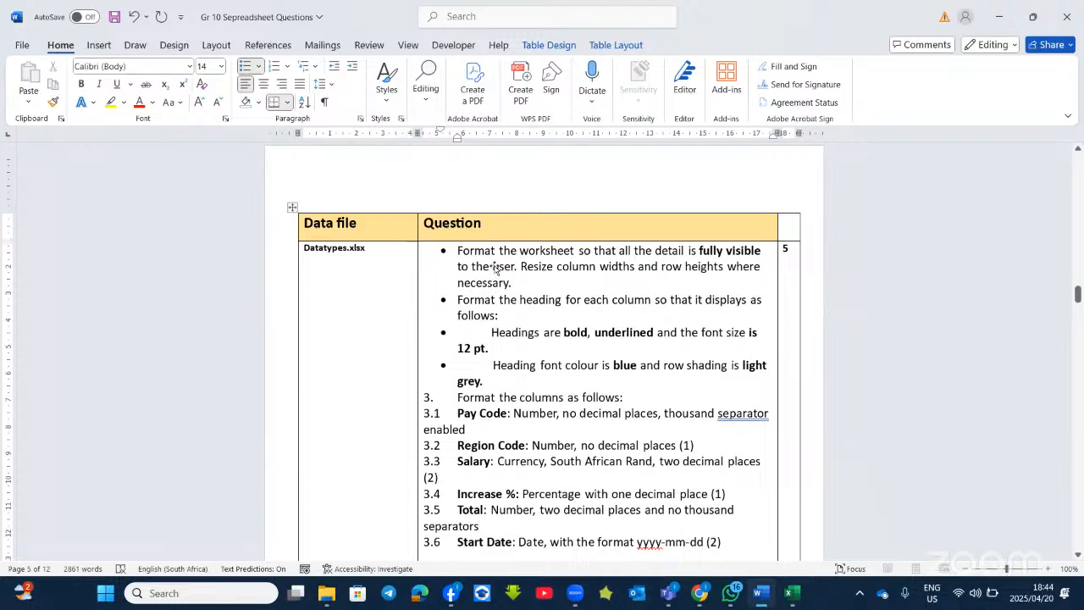
pyautogui.hotkey('alt', 'Tab')
# Make the headings in row 1 of the Data types workbook bold and underlined, with a font size of 12 pt
pyautogui.click(24, 174)
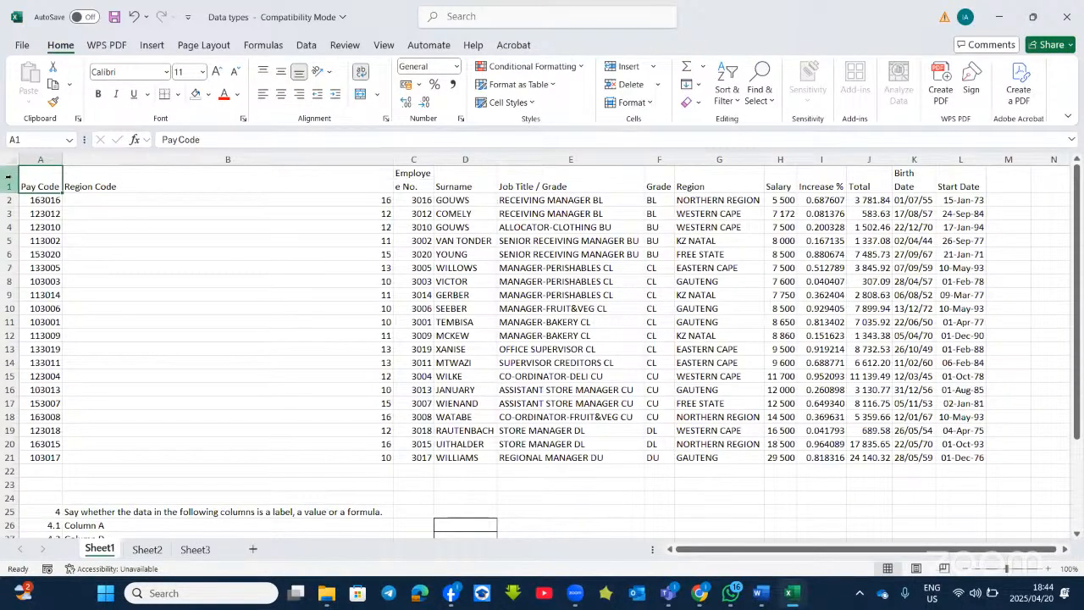
pyautogui.click(8, 178)
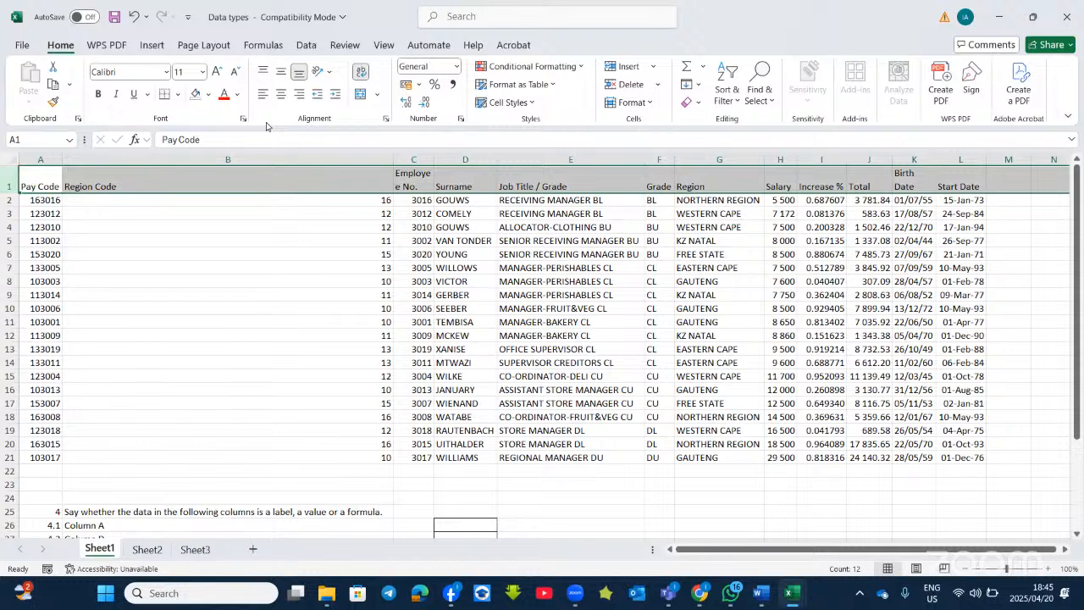
pyautogui.click(98, 94)
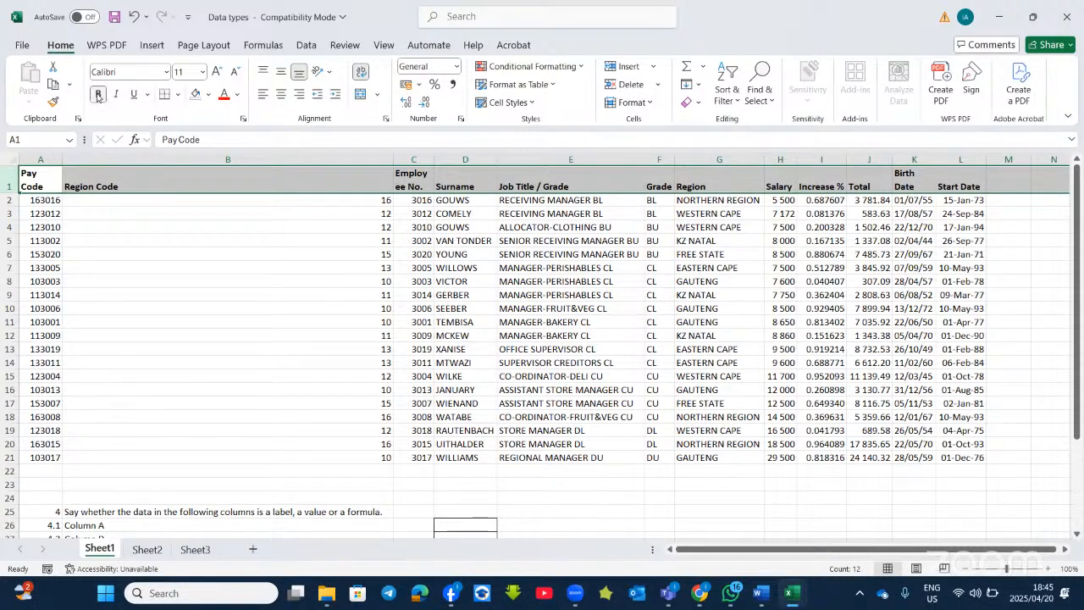
pyautogui.click(762, 593)
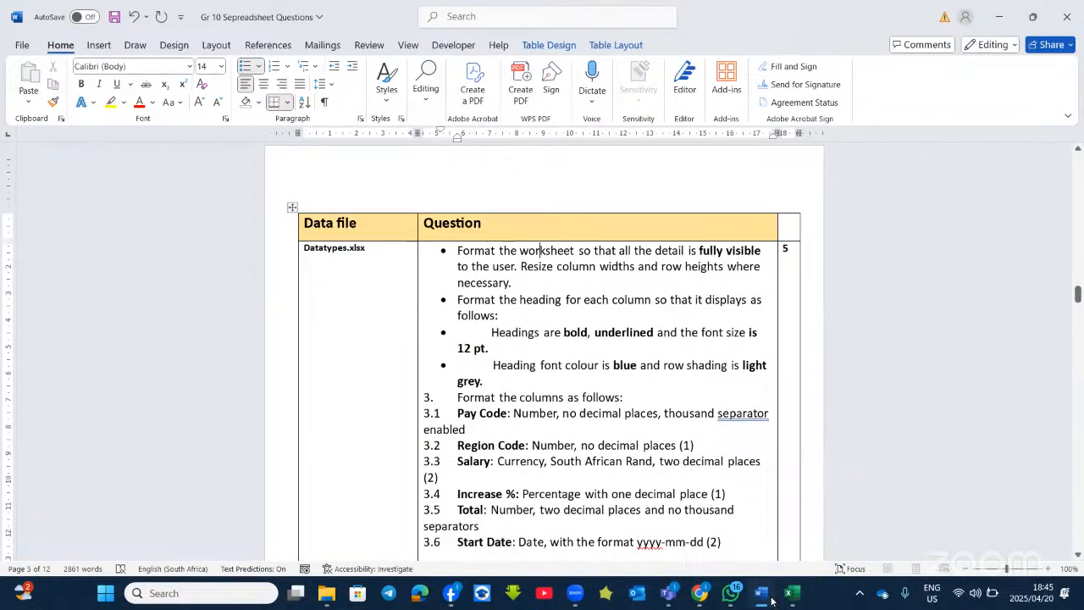
pyautogui.click(792, 593)
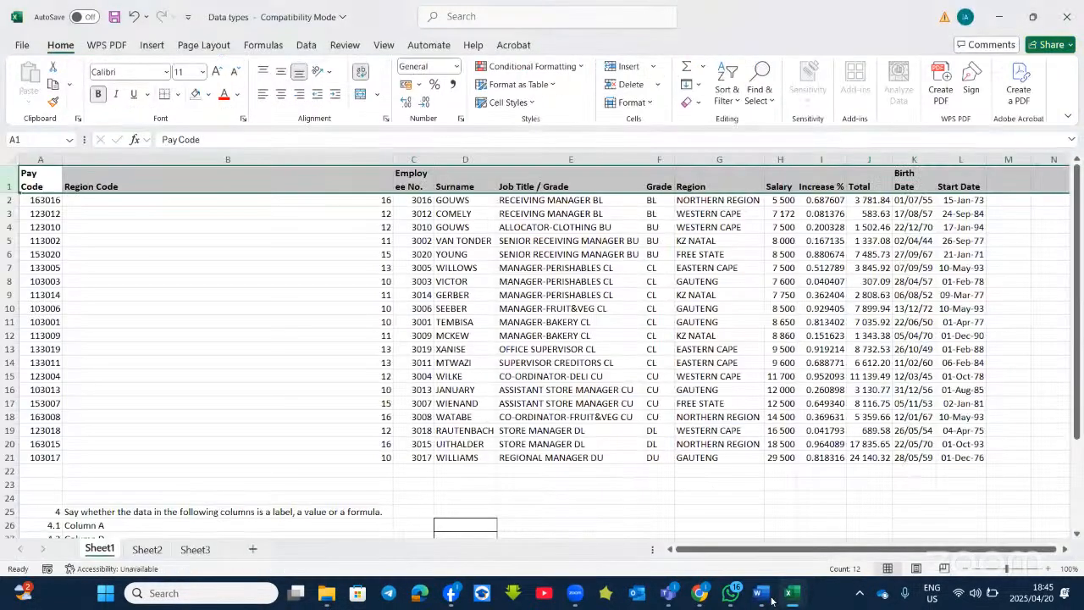
pyautogui.click(134, 94)
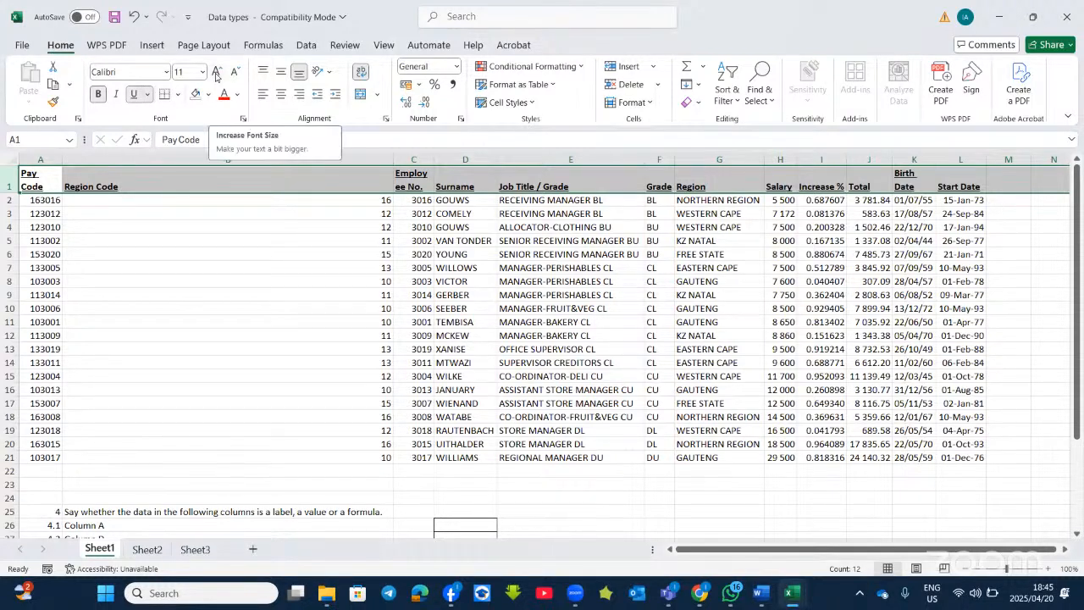
pyautogui.click(217, 74)
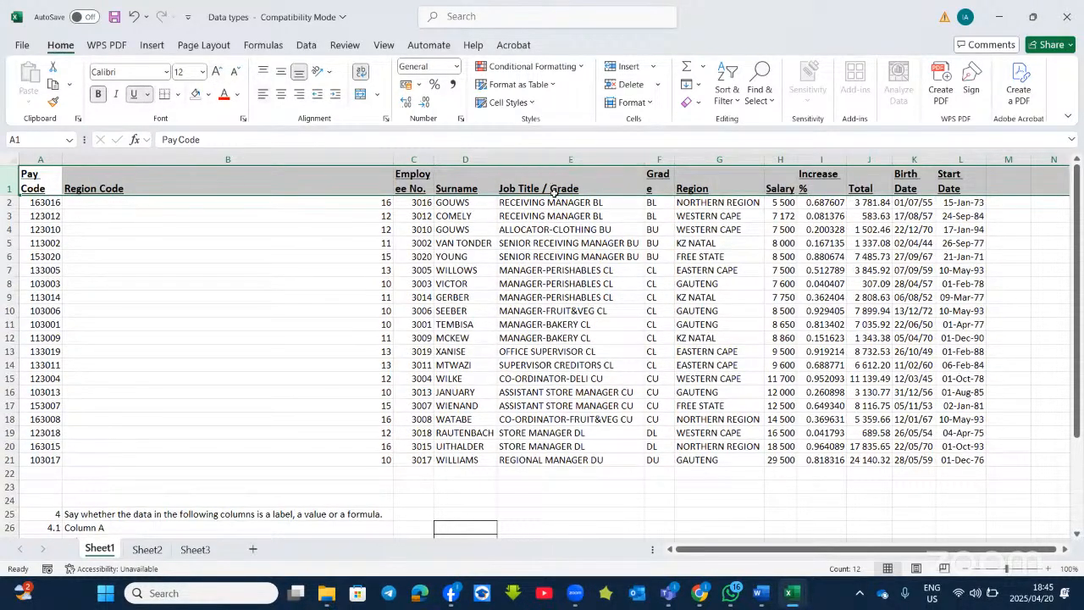
# Check the heading colour requirement in the Word question document, and set the font colour of heading row 1 to blue
pyautogui.click(761, 593)
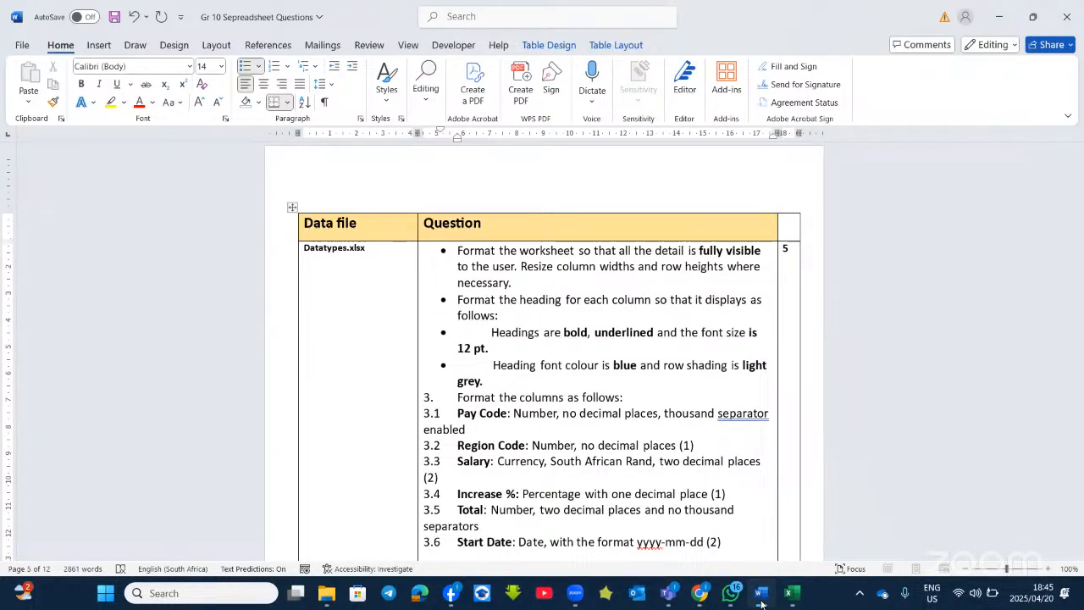
pyautogui.click(761, 602)
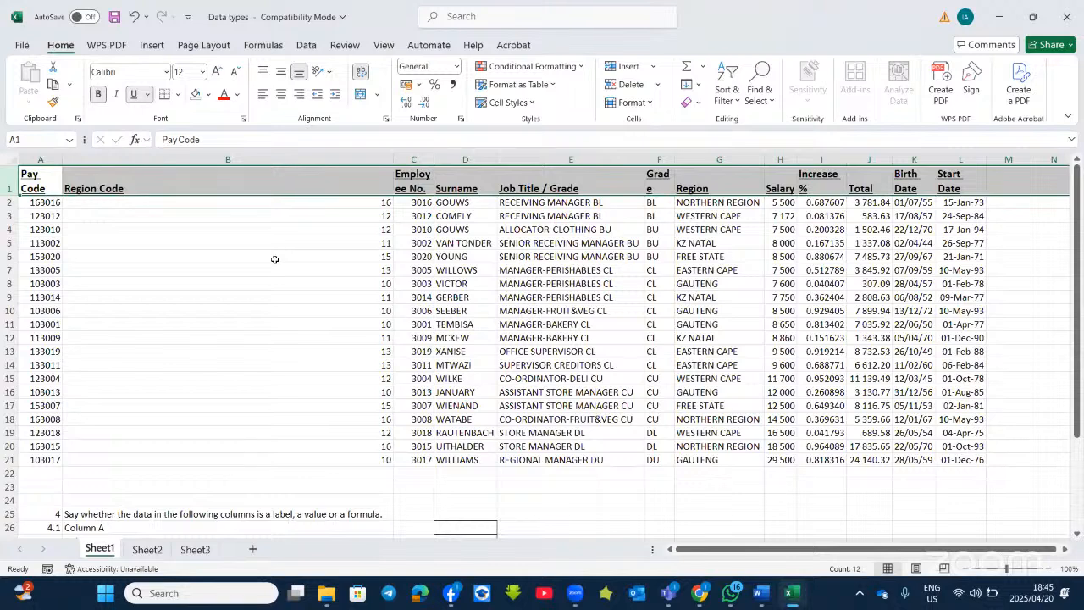
pyautogui.click(238, 96)
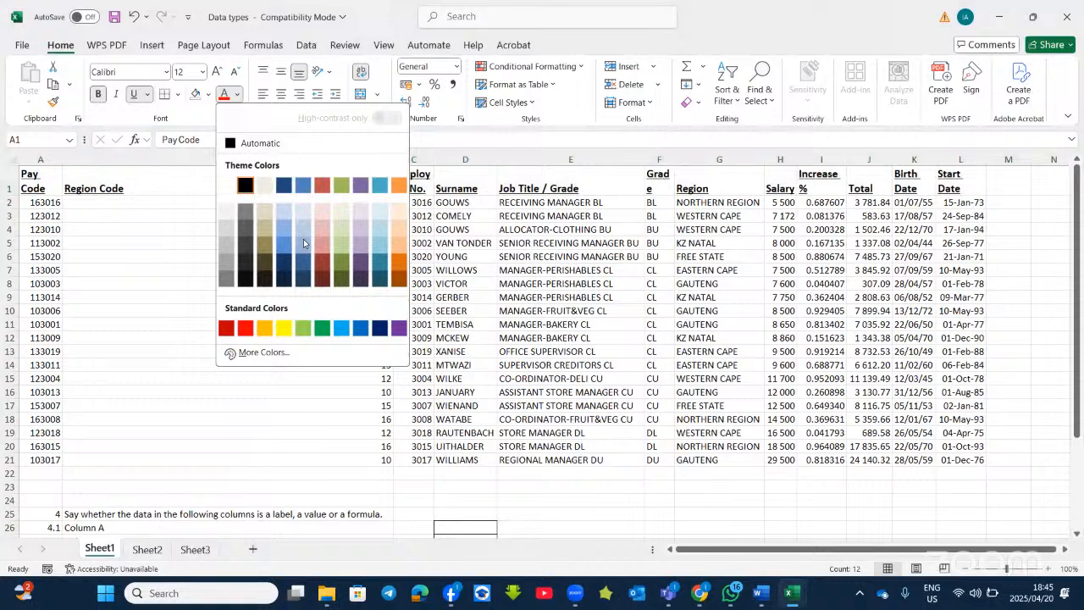
pyautogui.click(303, 185)
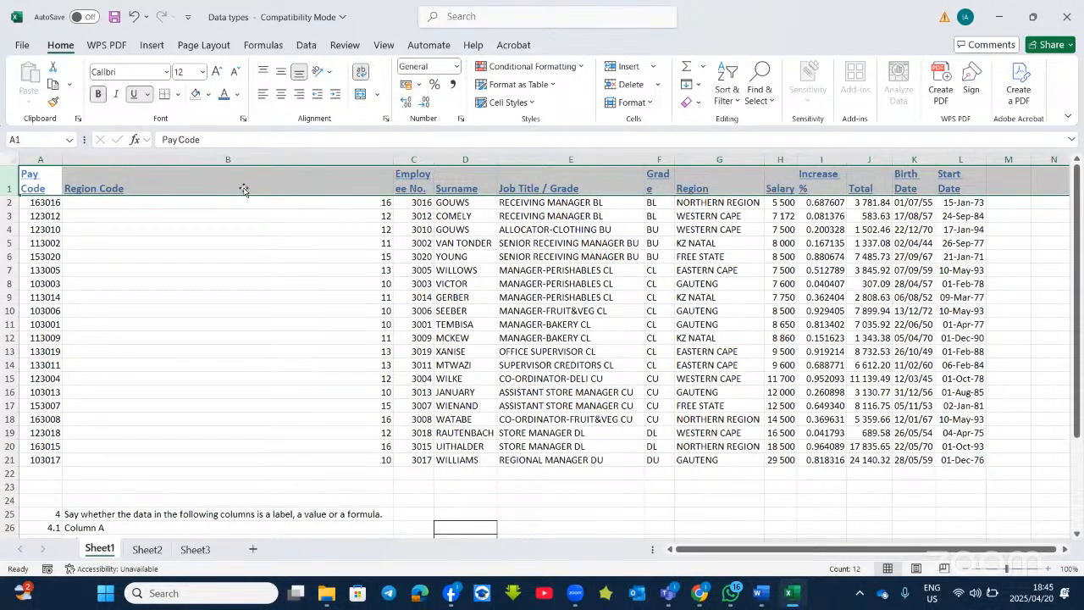
# Shade heading row 1 with a light grey fill
pyautogui.click(209, 95)
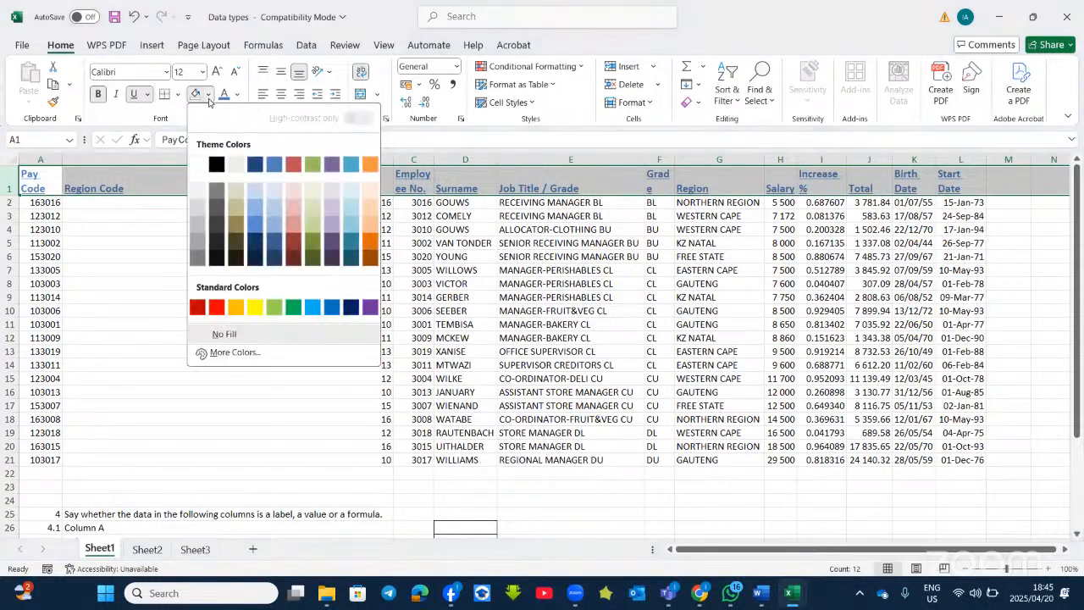
pyautogui.click(194, 188)
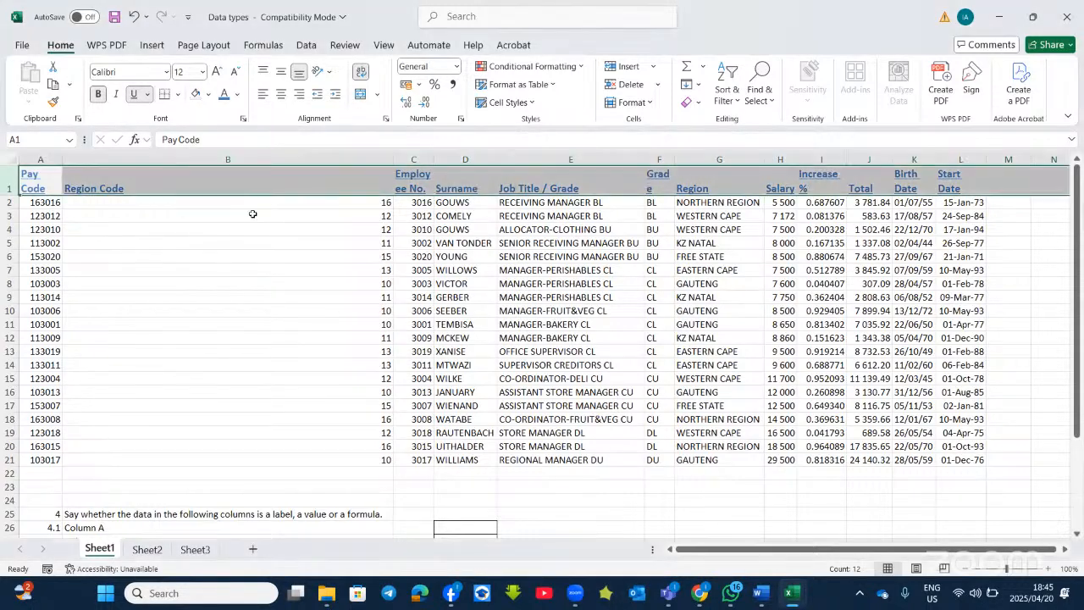
pyautogui.click(283, 268)
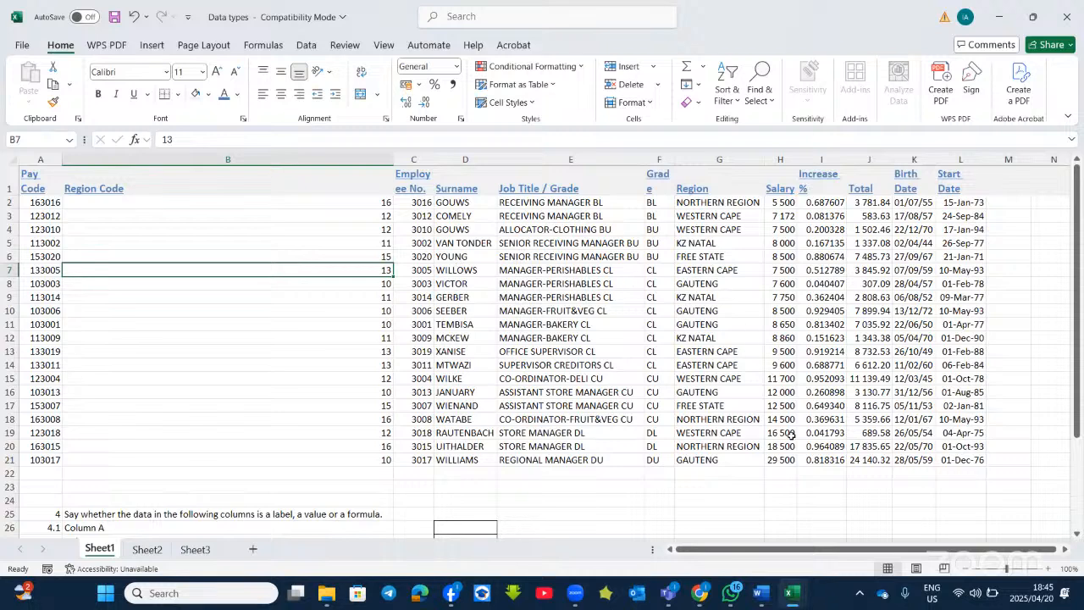
# Format the Pay Code values in A2:A21 as Number with 0 decimal places and the 1000 separator, as the Word question asks
pyautogui.click(760, 593)
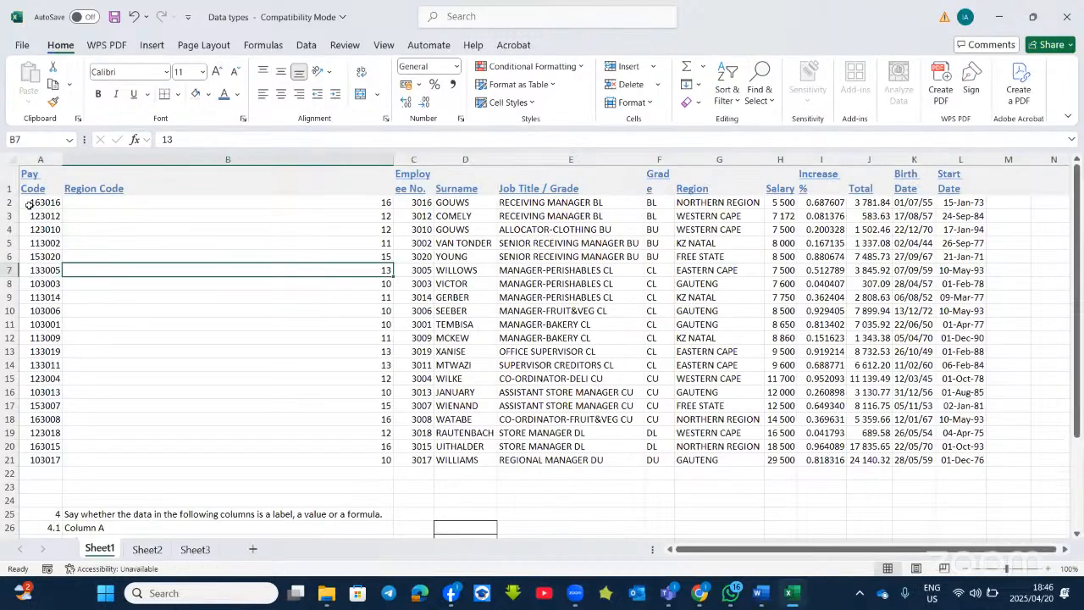
pyautogui.hotkey('alt', 'Tab')
pyautogui.moveTo(30, 204); pyautogui.dragTo(23, 462)
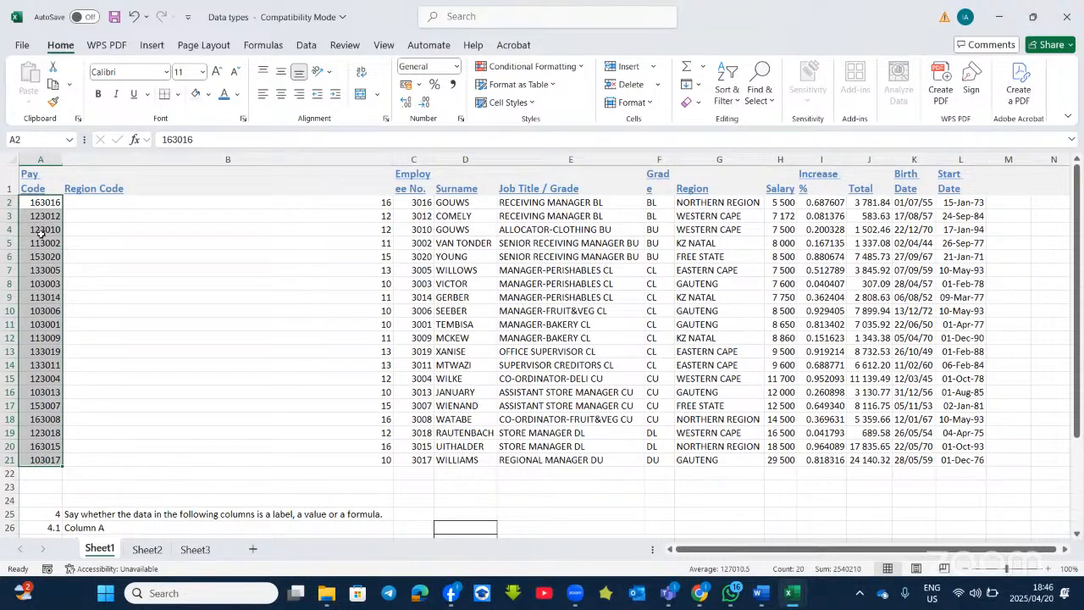
pyautogui.click(460, 121)
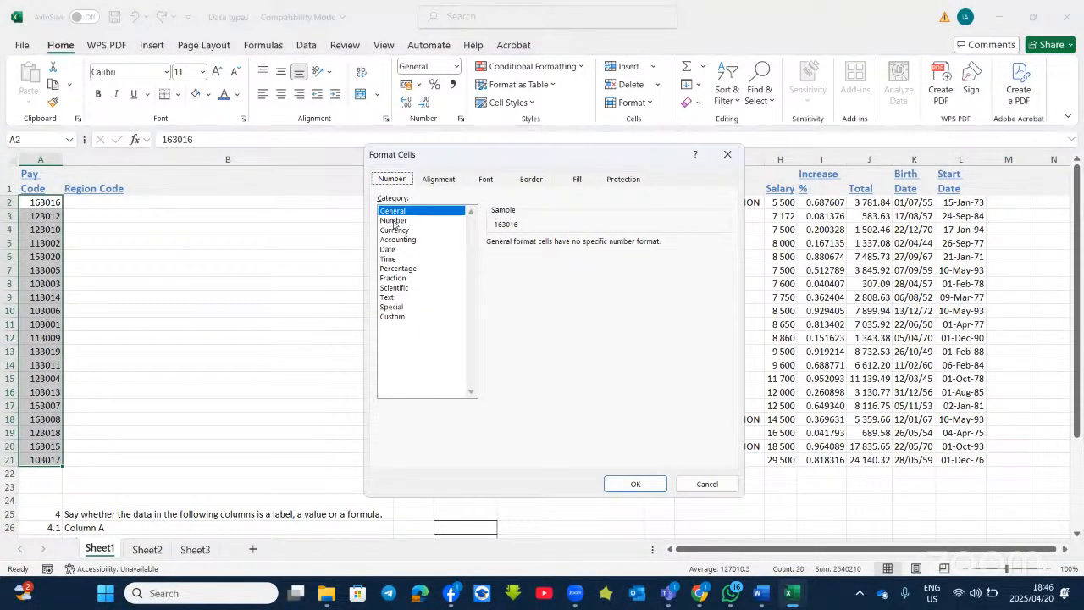
pyautogui.click(393, 220)
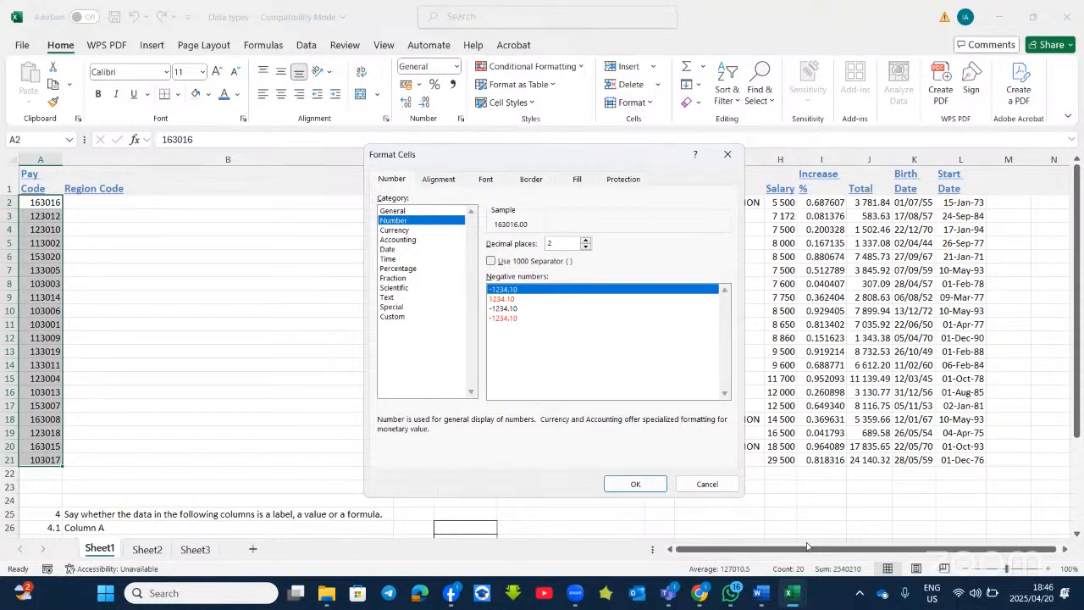
pyautogui.click(762, 593)
pyautogui.click(762, 593)
pyautogui.click(585, 247)
pyautogui.click(585, 248)
pyautogui.click(491, 262)
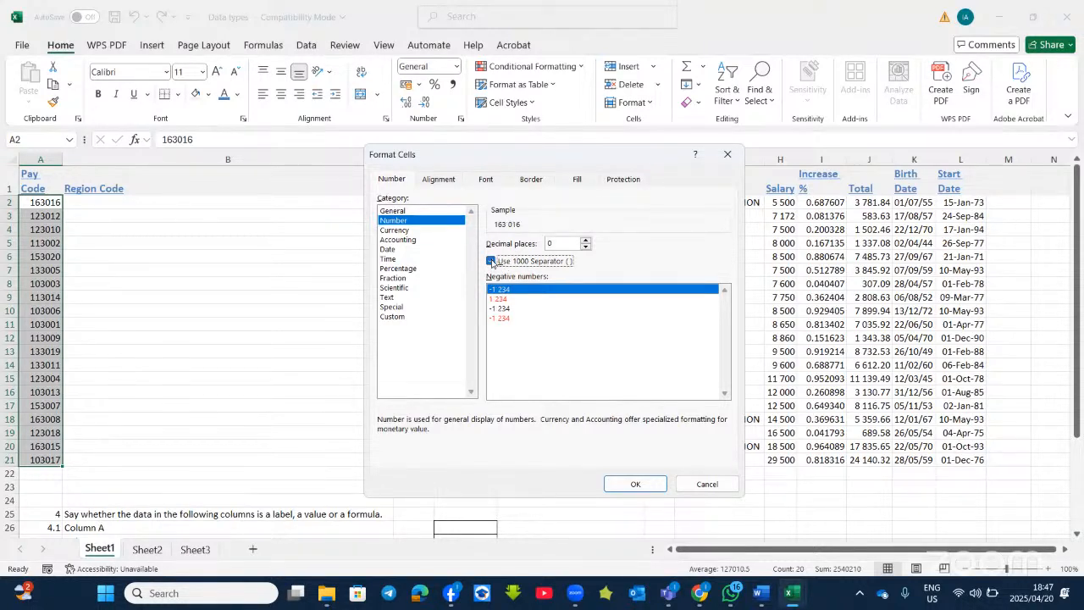
pyautogui.click(640, 483)
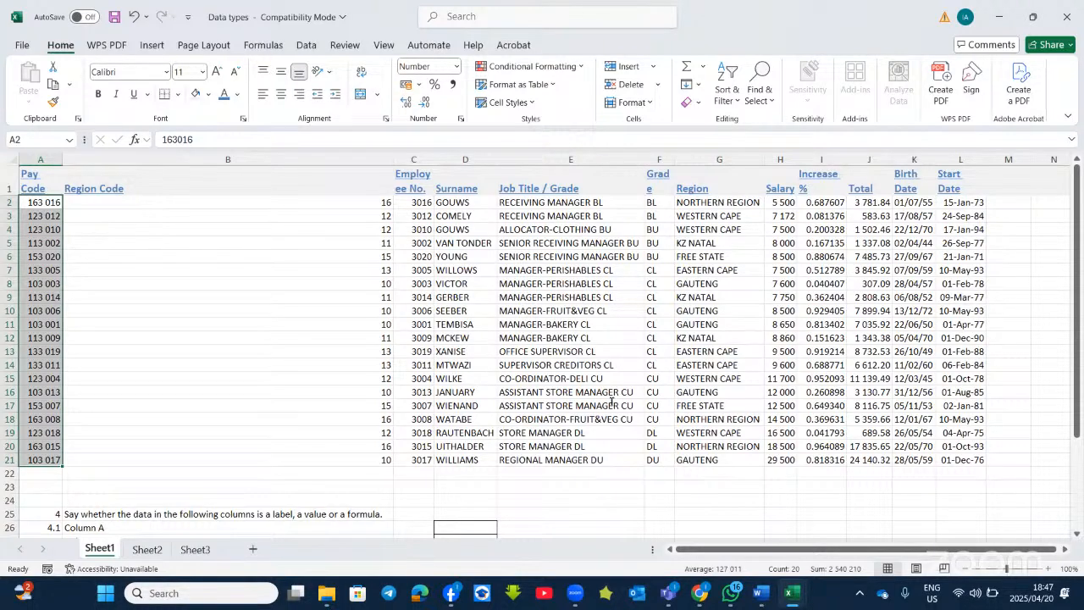
# Check the Region Code requirement in the Word document, and format B2:B21 as Number with 0 decimal places
pyautogui.hotkey('alt', 'Tab')
pyautogui.scroll(-1, 582, 318)
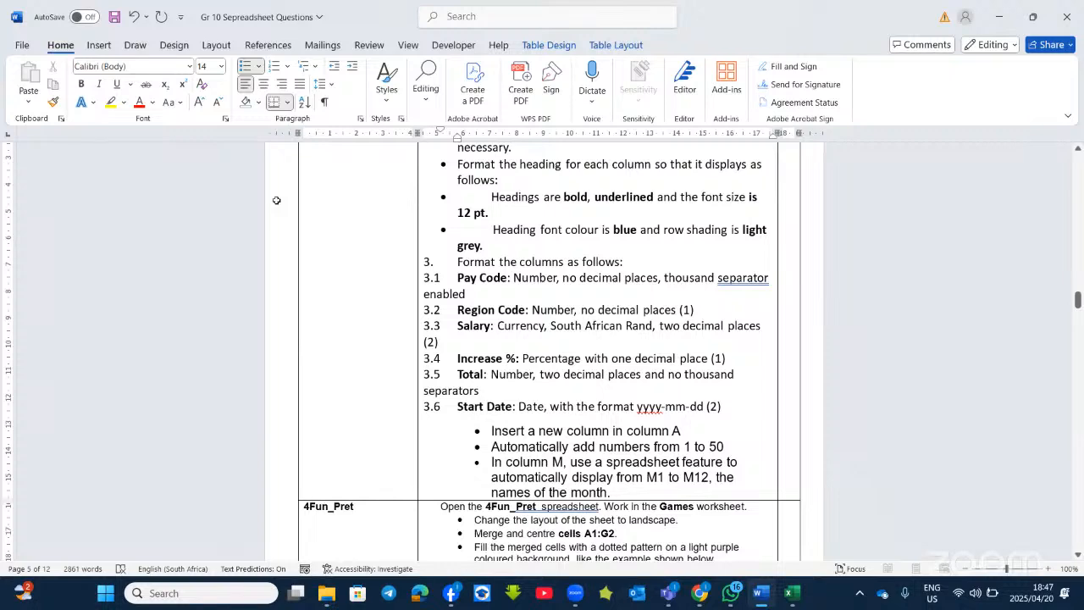
pyautogui.moveTo(276, 201); pyautogui.dragTo(308, 458)
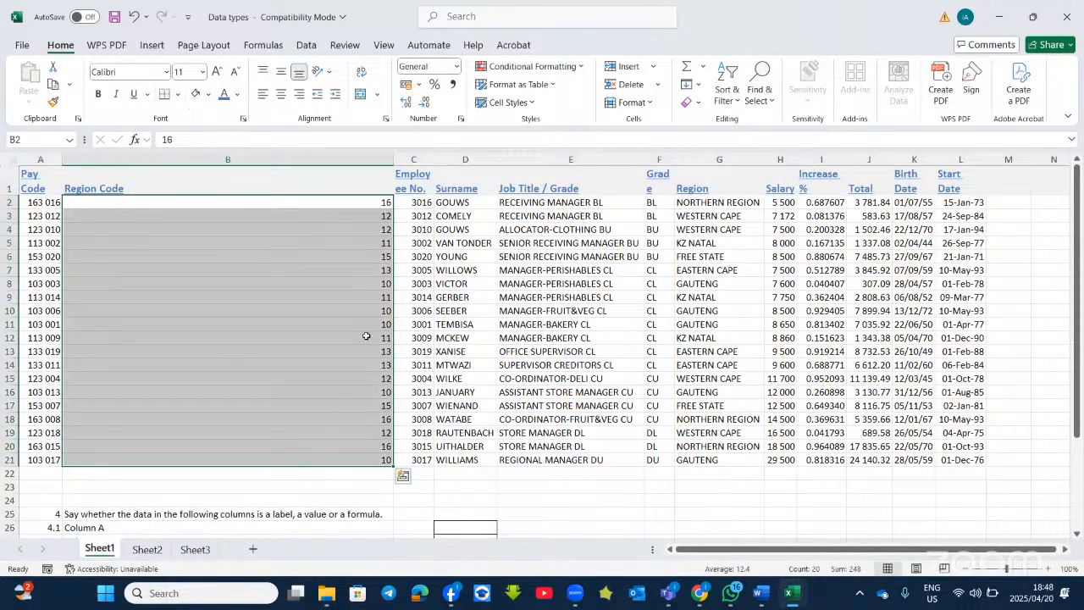
pyautogui.click(461, 119)
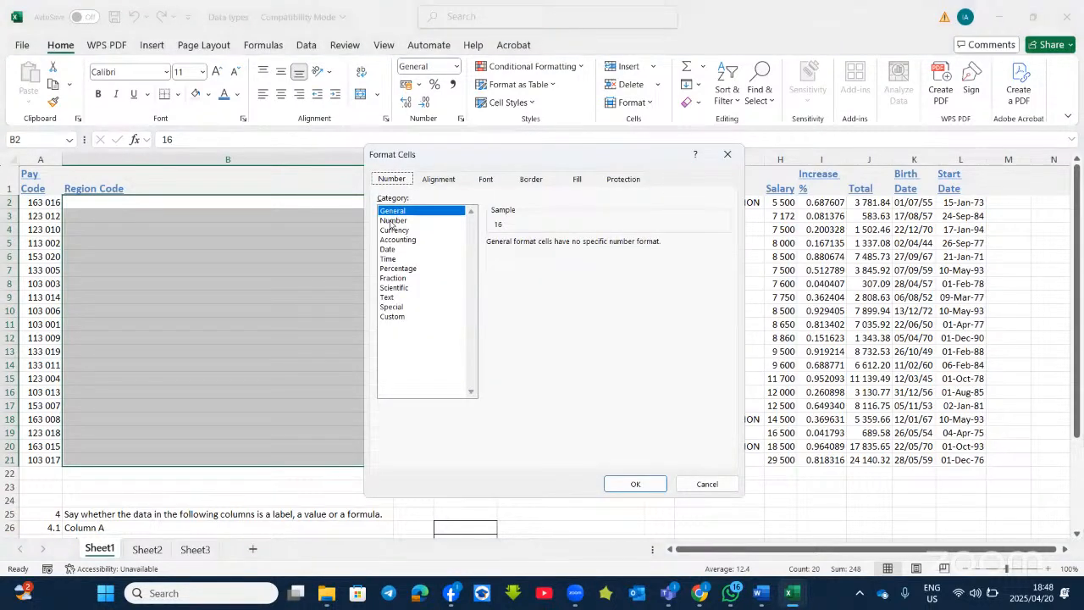
pyautogui.click(391, 221)
pyautogui.click(584, 247)
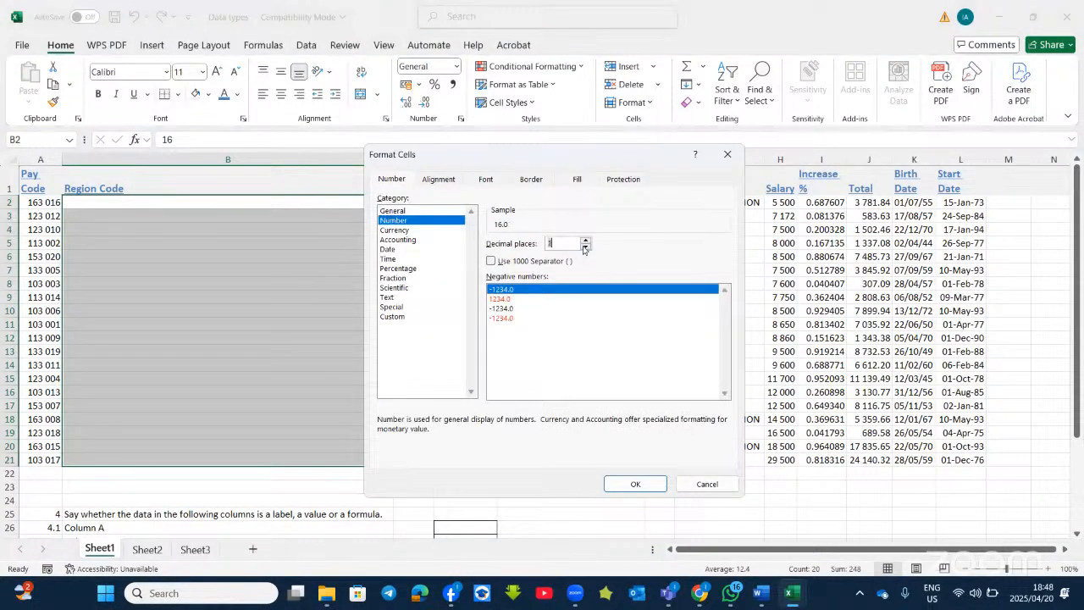
pyautogui.click(584, 247)
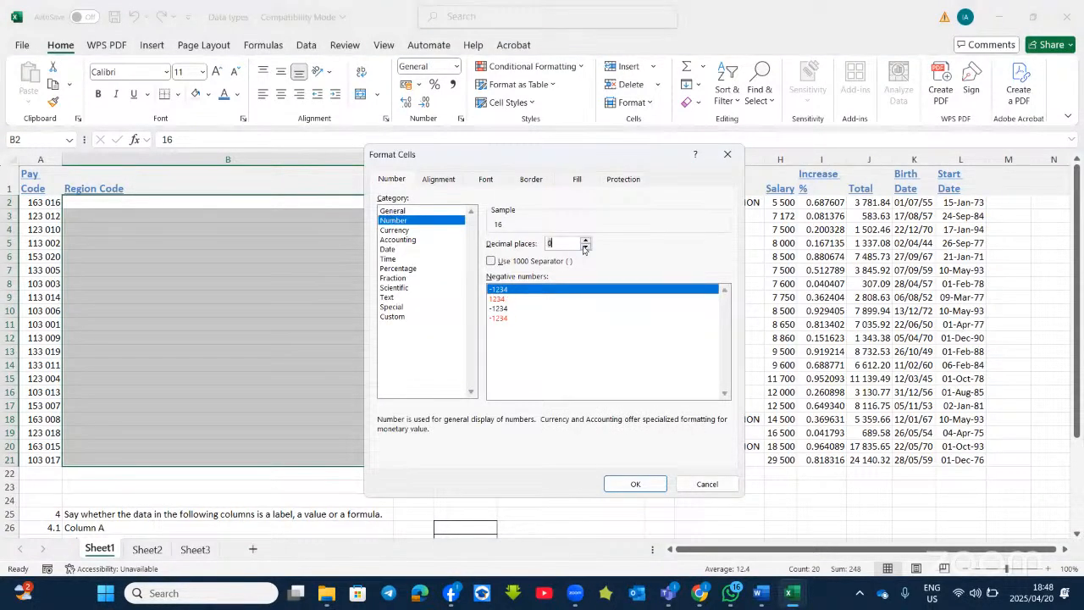
pyautogui.click(631, 483)
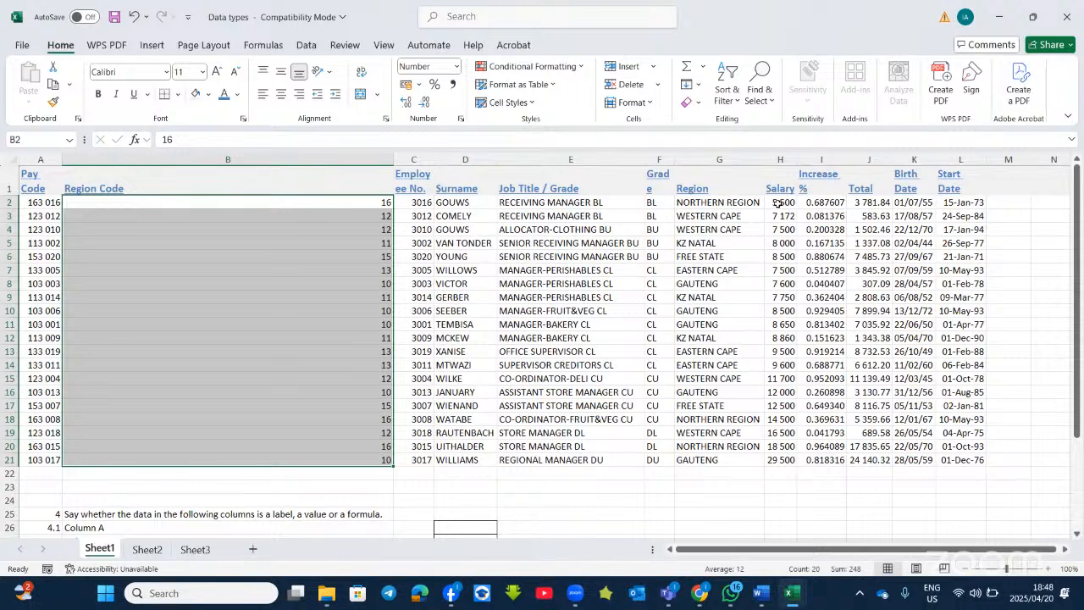
# Format the Salary values in H2:H21 as Currency with symbol R and 2 decimal places, checking the requirement in the Word question document
pyautogui.moveTo(777, 203); pyautogui.dragTo(786, 461)
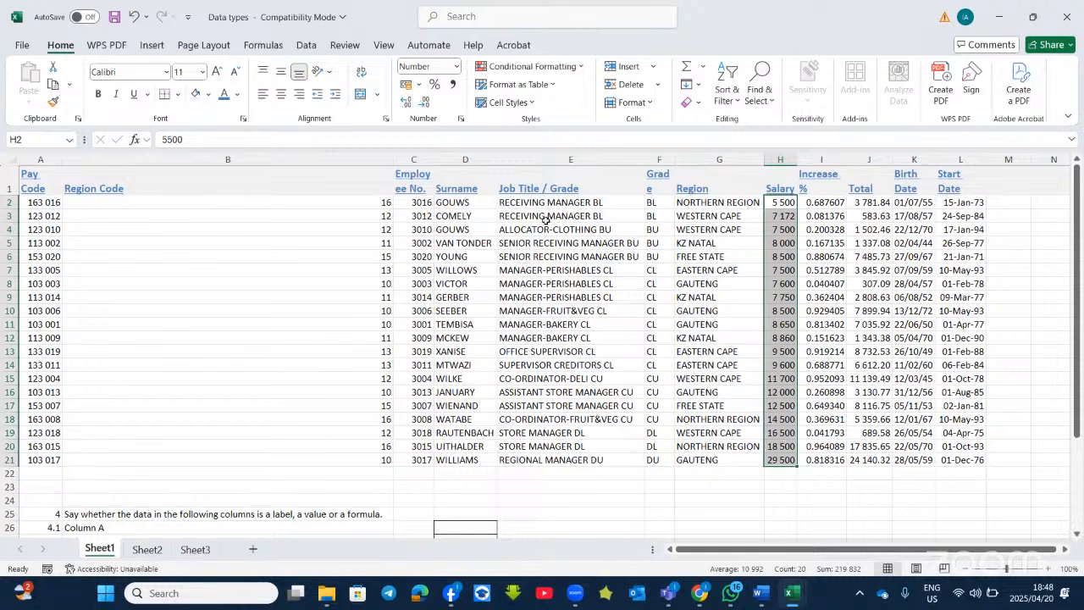
pyautogui.click(461, 119)
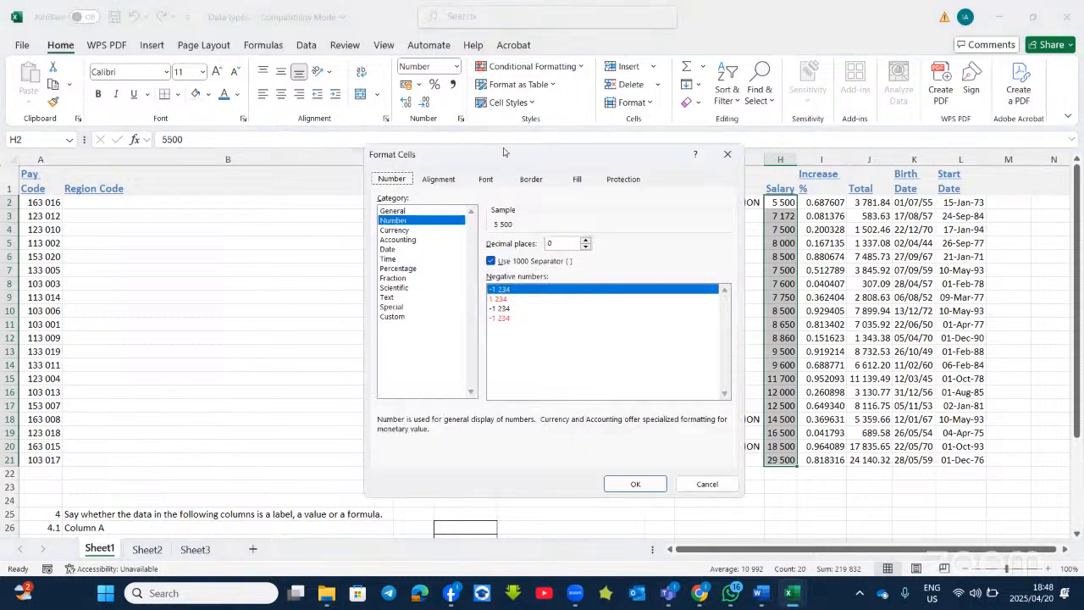
pyautogui.moveTo(483, 154); pyautogui.dragTo(470, 150)
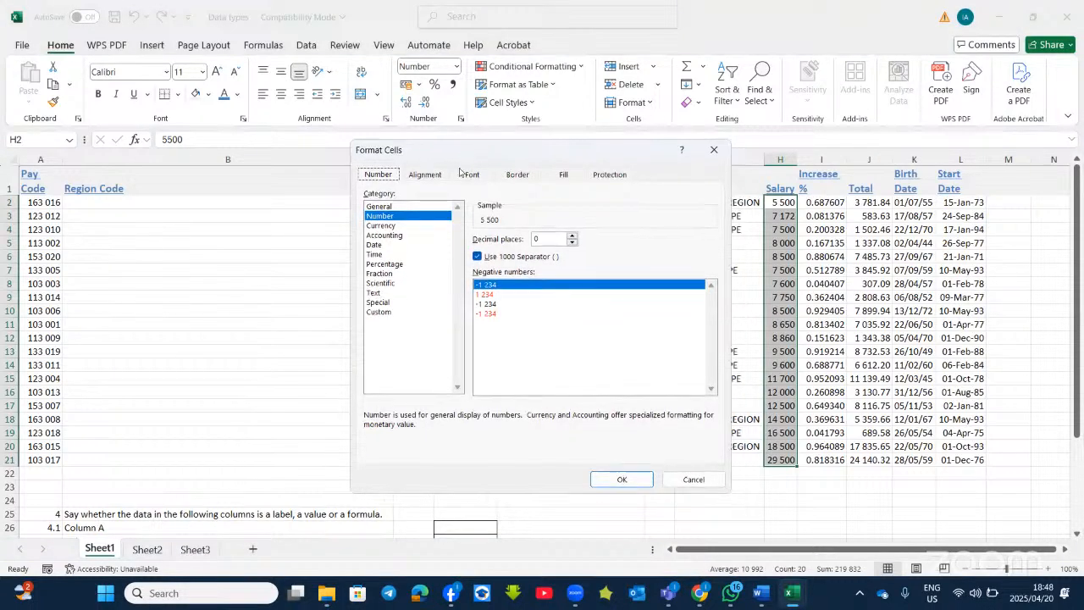
pyautogui.click(383, 225)
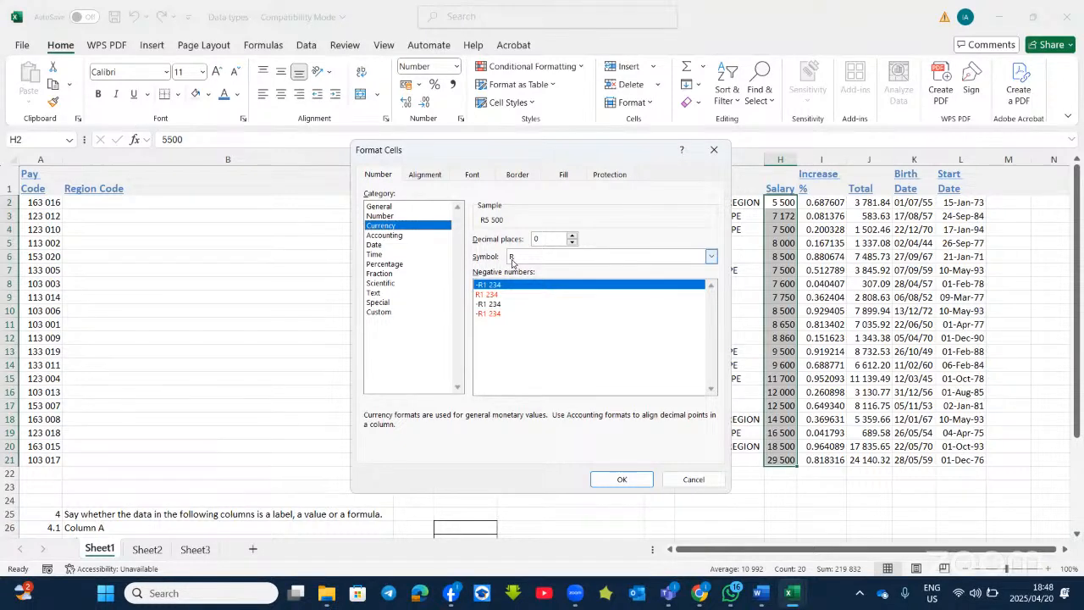
pyautogui.click(710, 258)
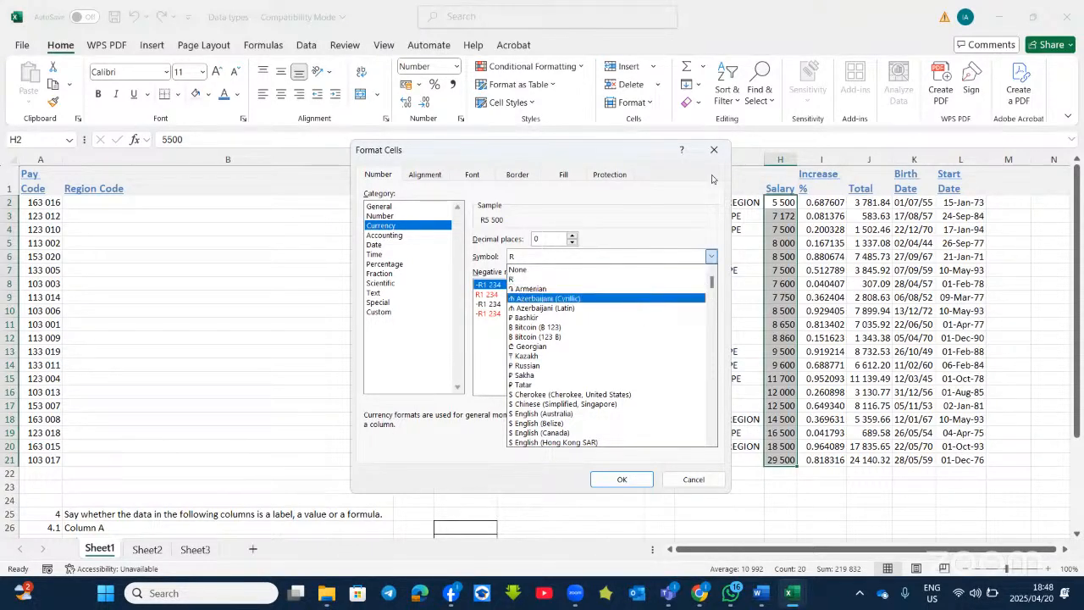
pyautogui.scroll(-4, 600, 343)
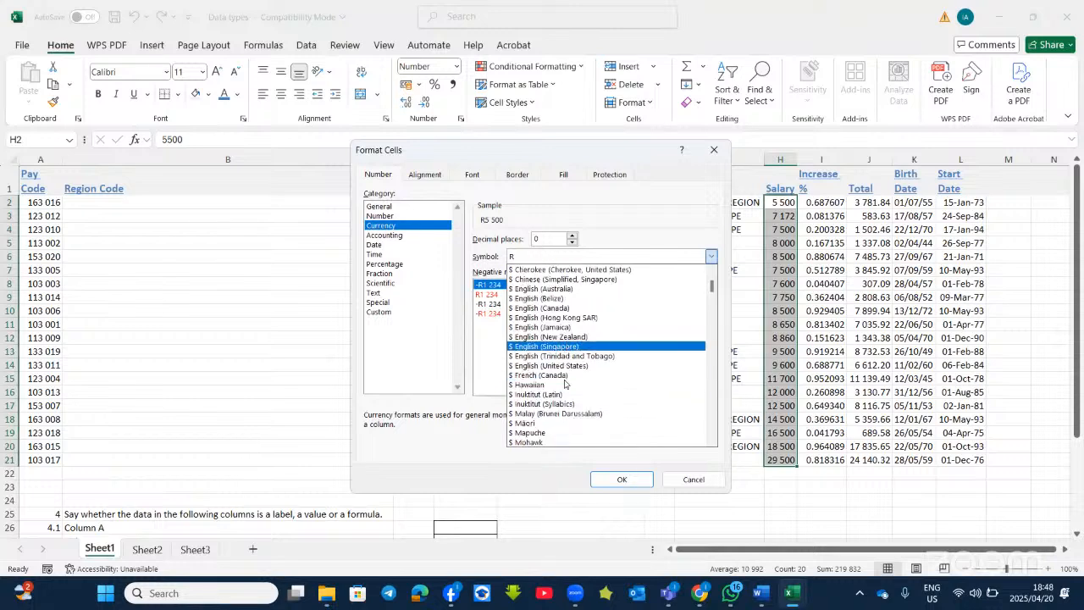
pyautogui.scroll(4, 565, 383)
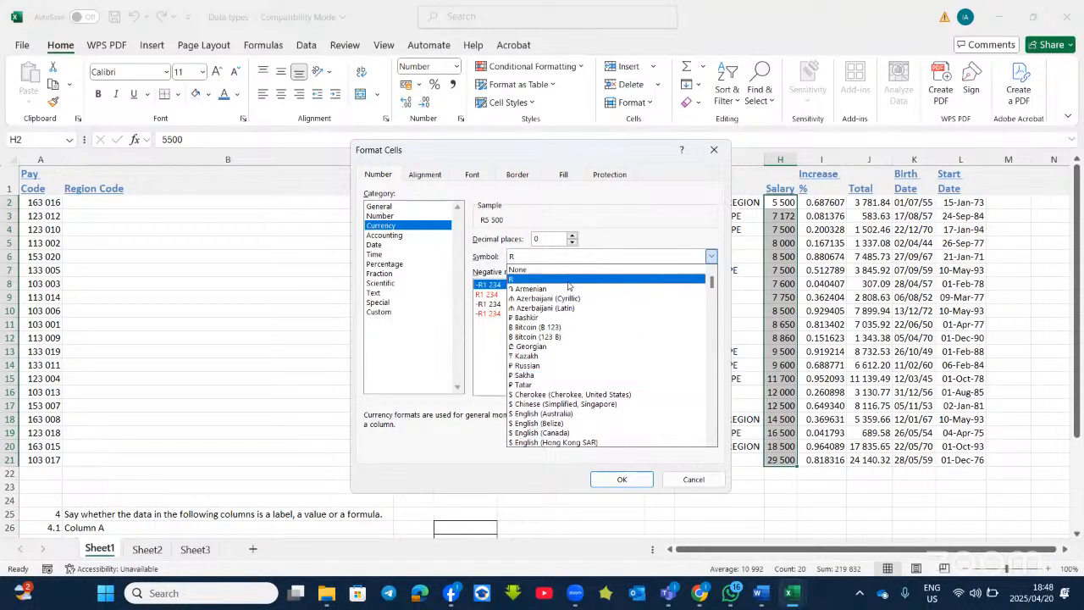
pyautogui.click(712, 260)
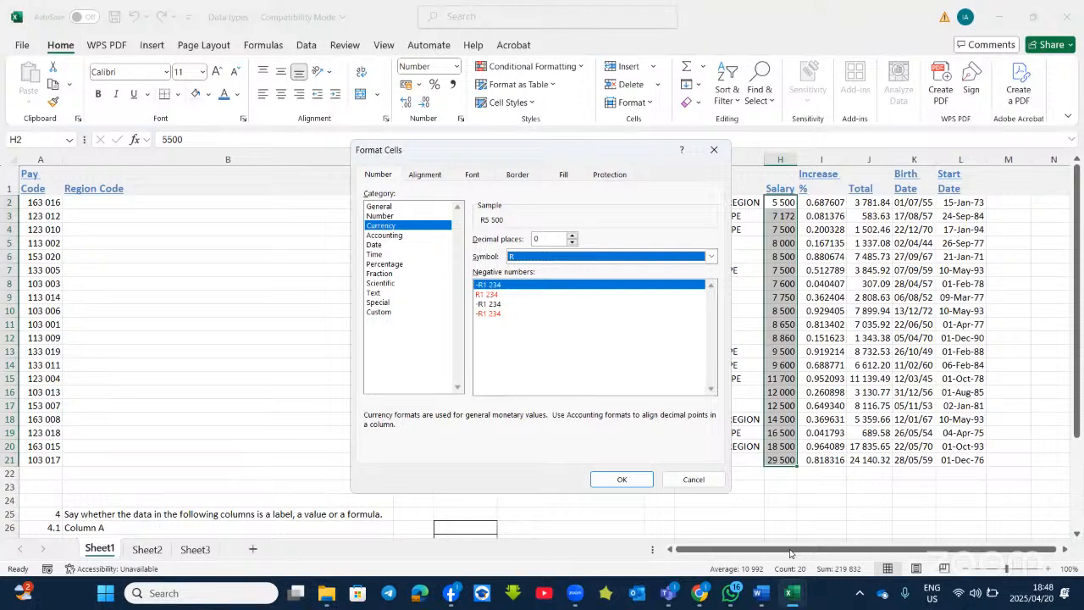
pyautogui.click(763, 594)
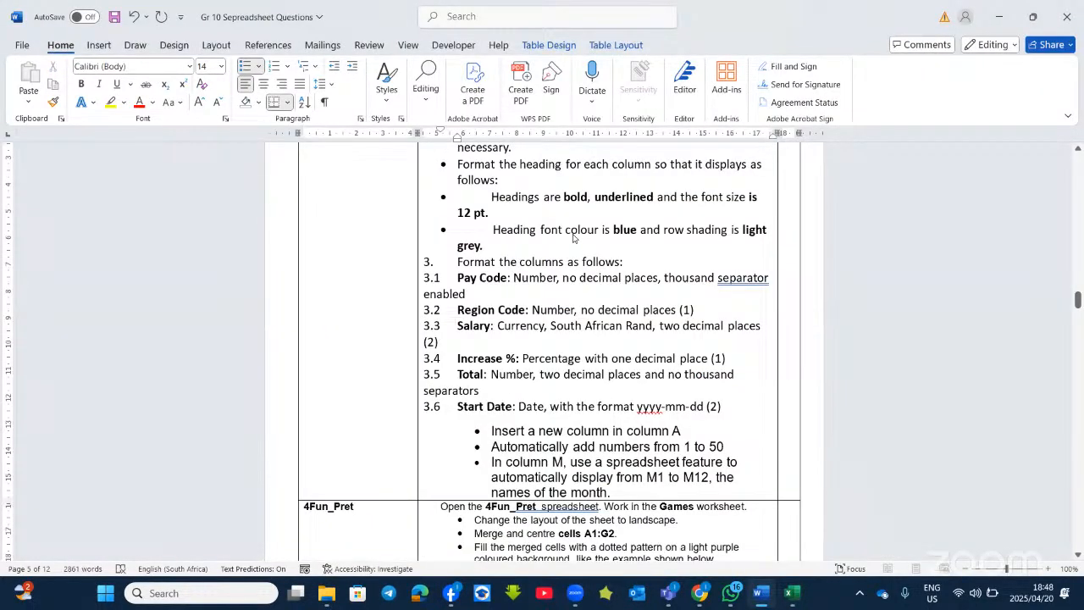
pyautogui.hotkey('alt', 'Tab')
pyautogui.click(620, 478)
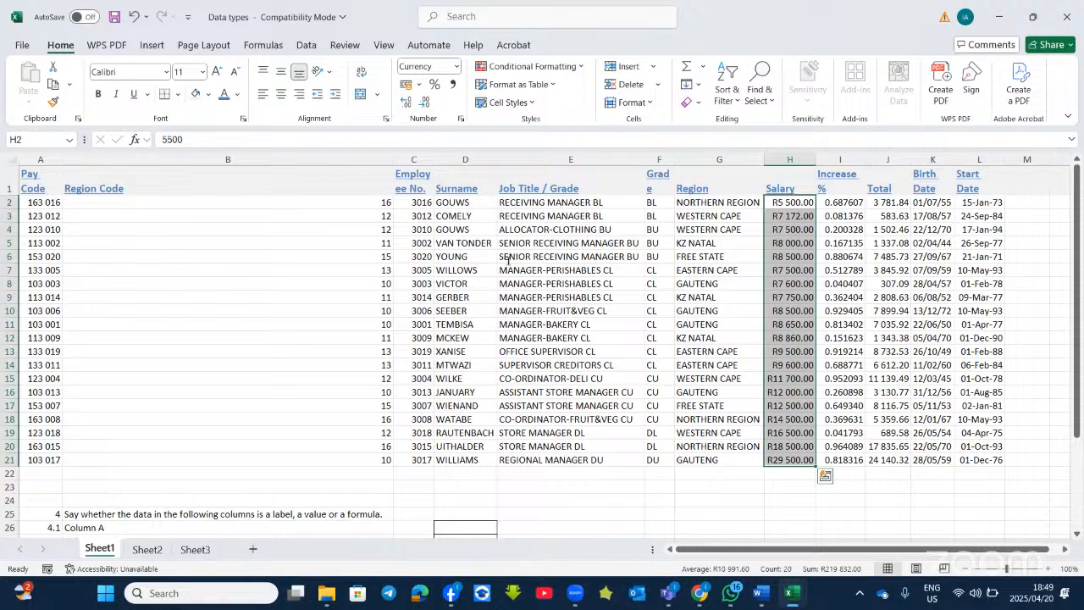
# Check the Increase % requirement in the Word document, and format I2:I21 as Percentage with 1 decimal place
pyautogui.hotkey('alt', 'Tab')
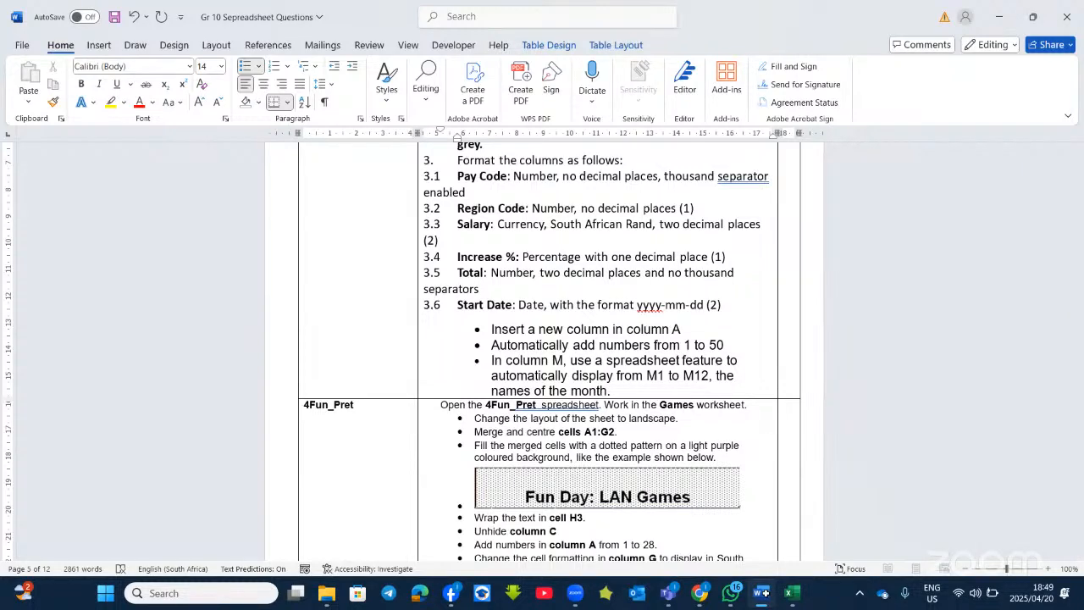
pyautogui.moveTo(837, 204); pyautogui.dragTo(843, 458)
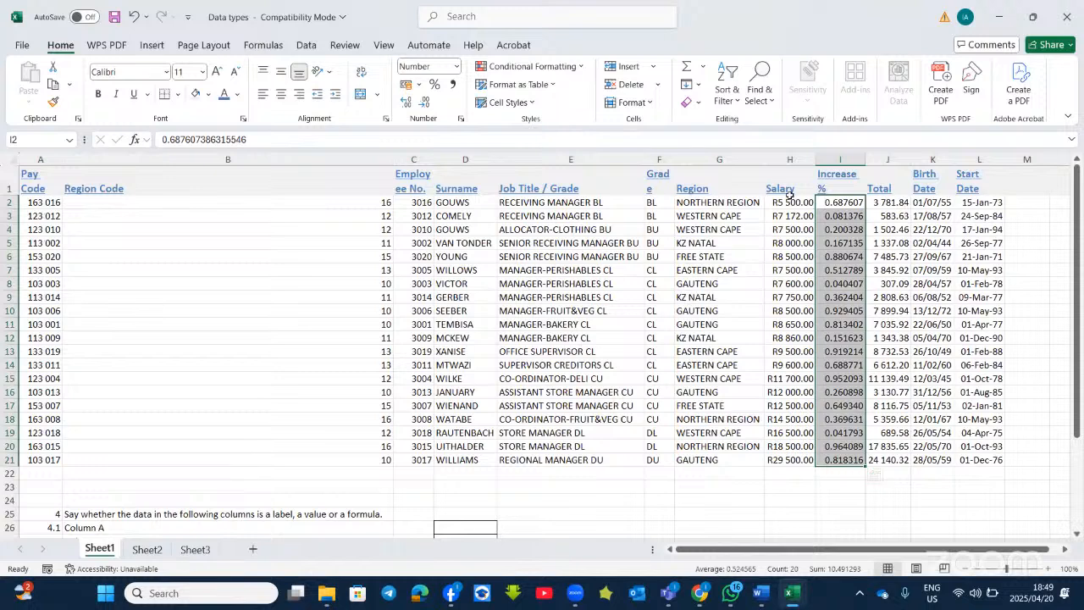
pyautogui.click(462, 121)
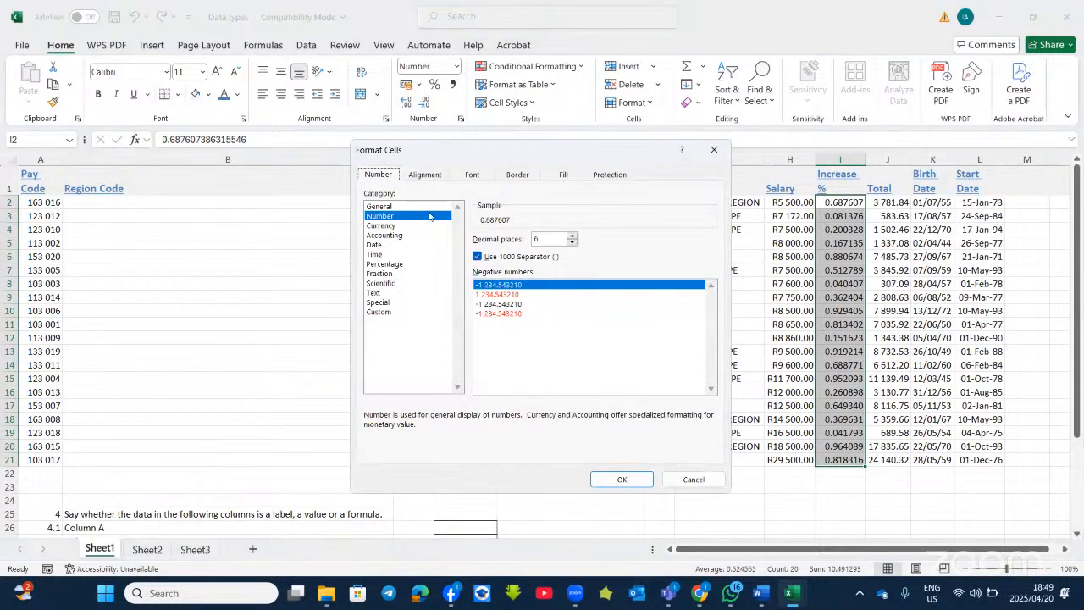
pyautogui.click(392, 264)
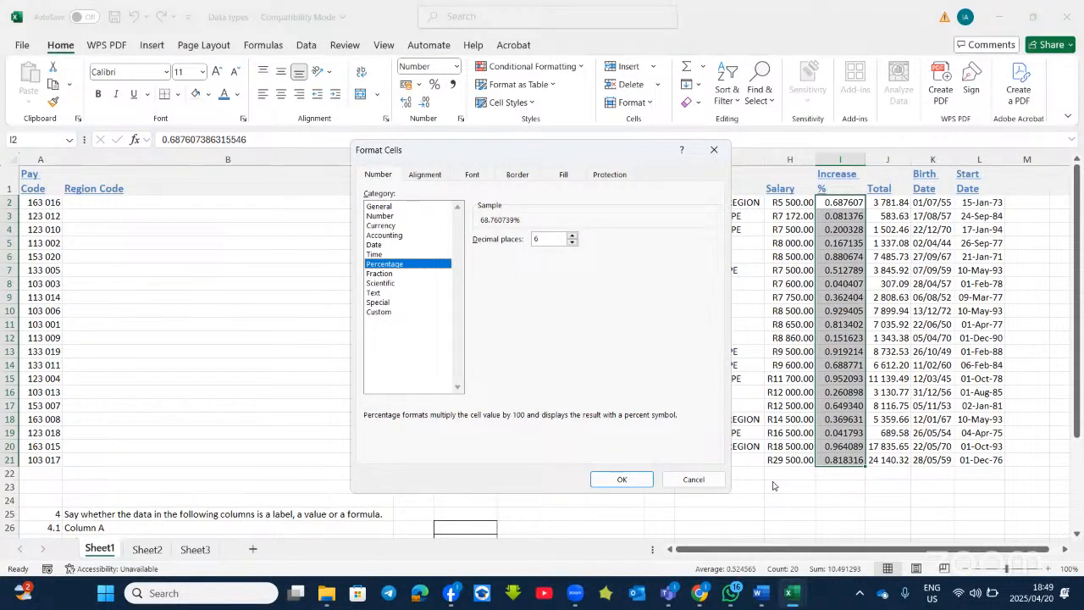
pyautogui.click(760, 592)
pyautogui.click(759, 592)
pyautogui.click(572, 243)
pyautogui.click(573, 244)
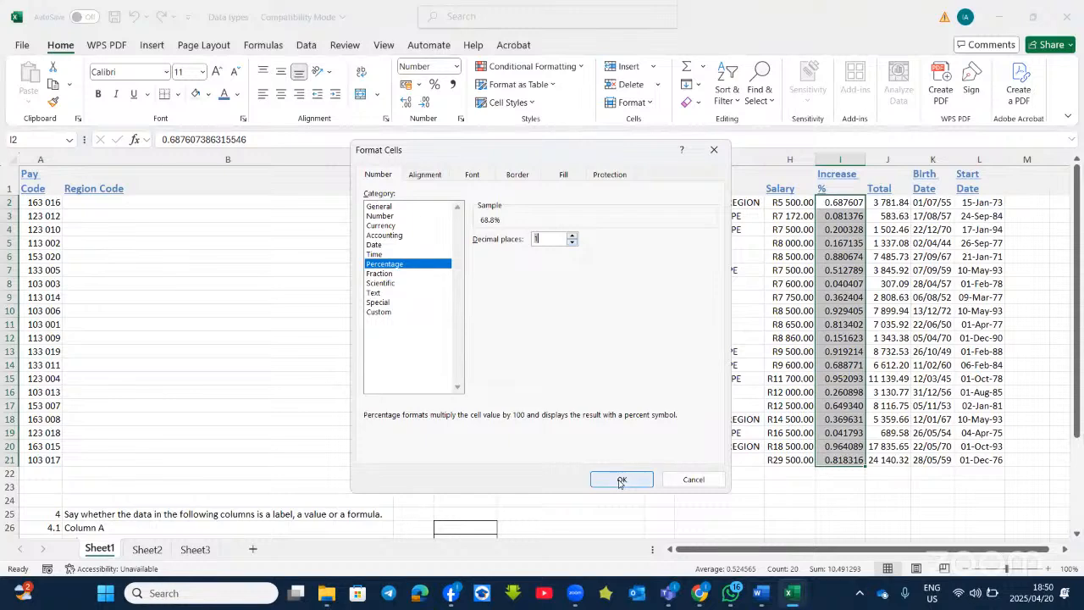
pyautogui.click(621, 479)
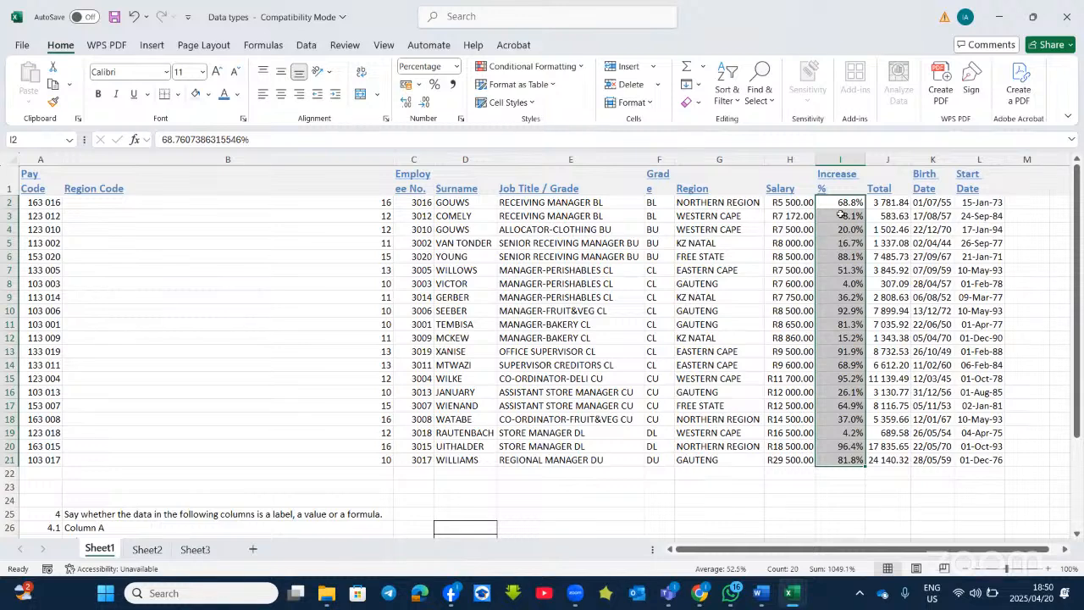
# Open the number format settings for the Total values in J2:J21
pyautogui.moveTo(880, 202); pyautogui.dragTo(890, 457)
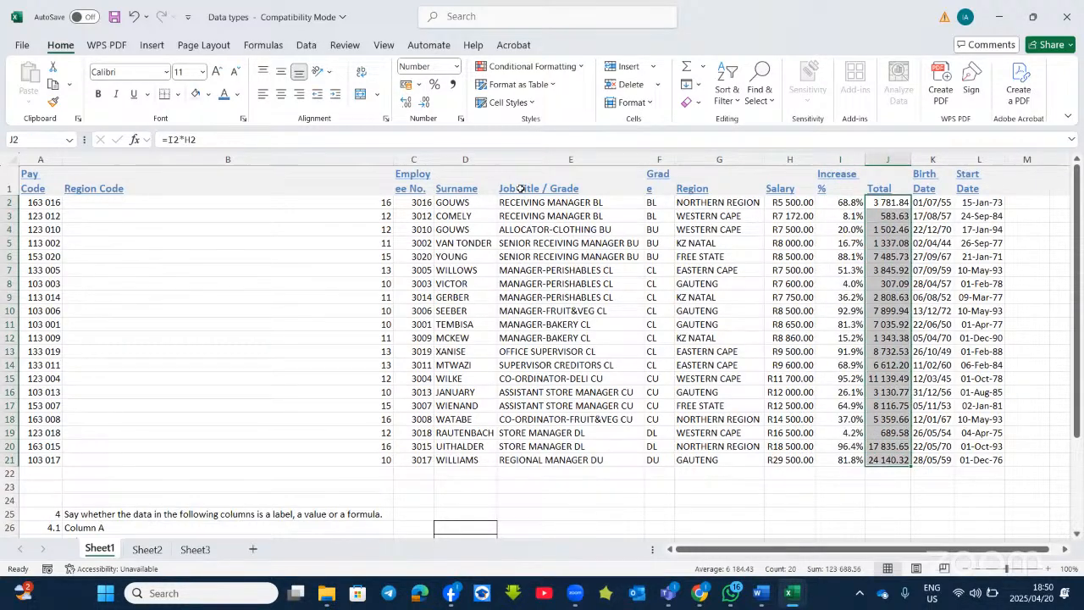
pyautogui.click(459, 119)
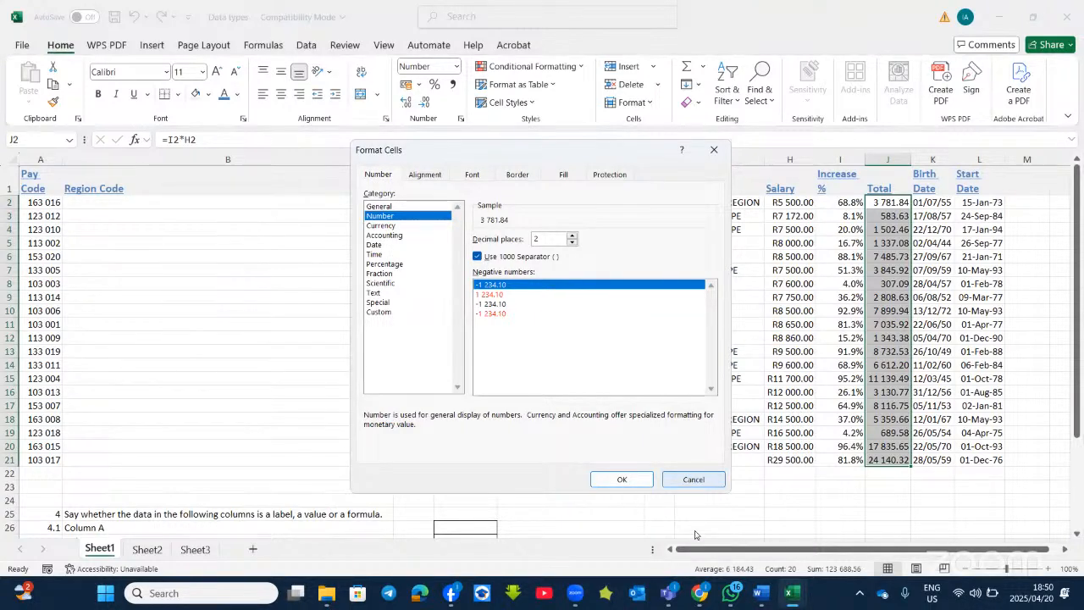
# Check the Total instruction in the Word question document and turn off the 1000 separator for the Total values in Excel
pyautogui.click(761, 595)
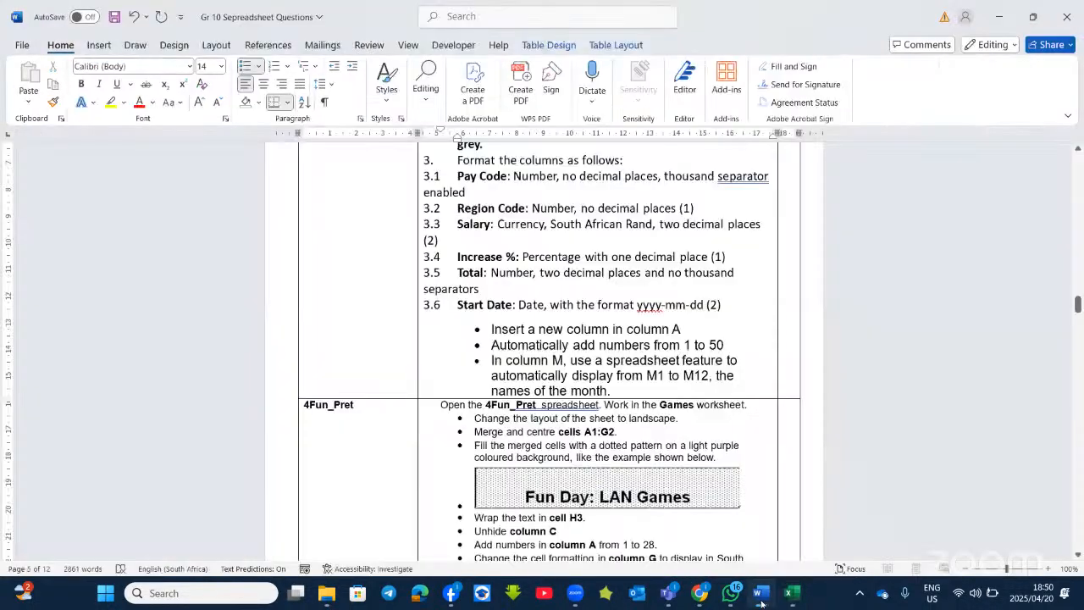
pyautogui.click(760, 600)
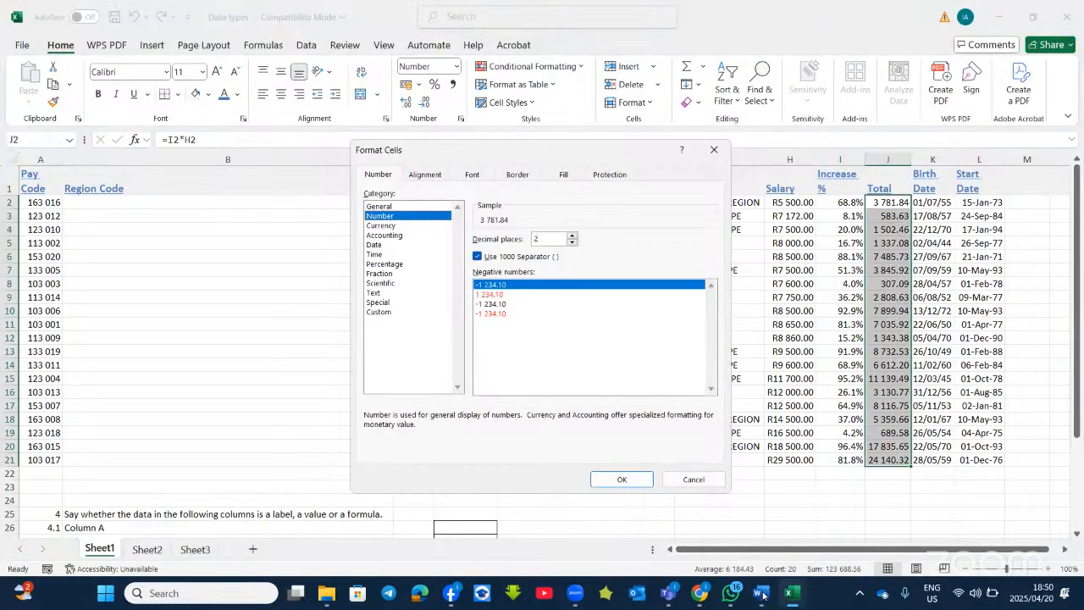
pyautogui.click(477, 257)
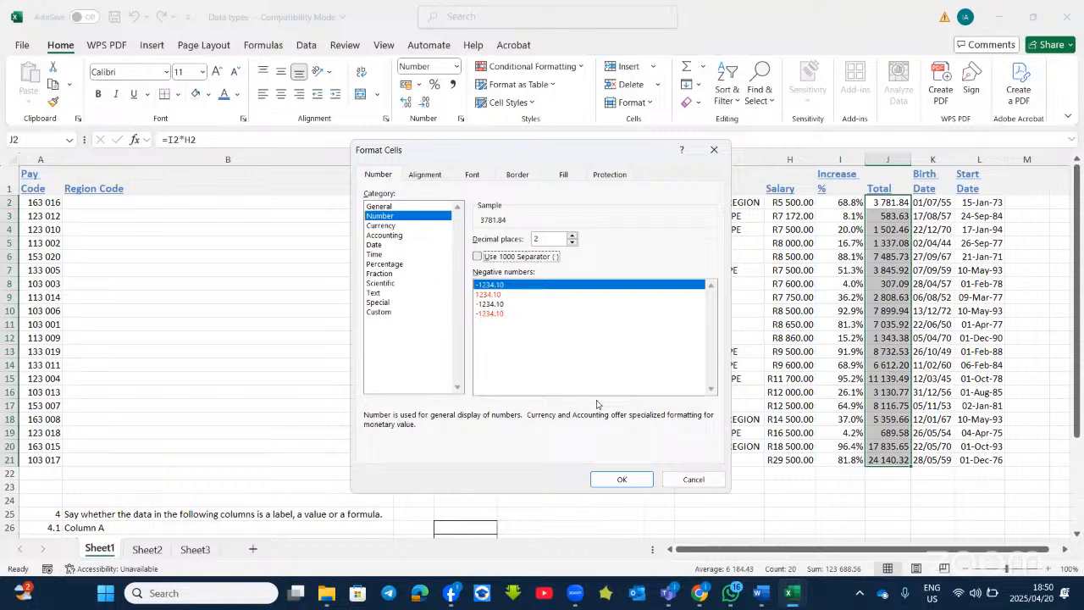
pyautogui.click(618, 479)
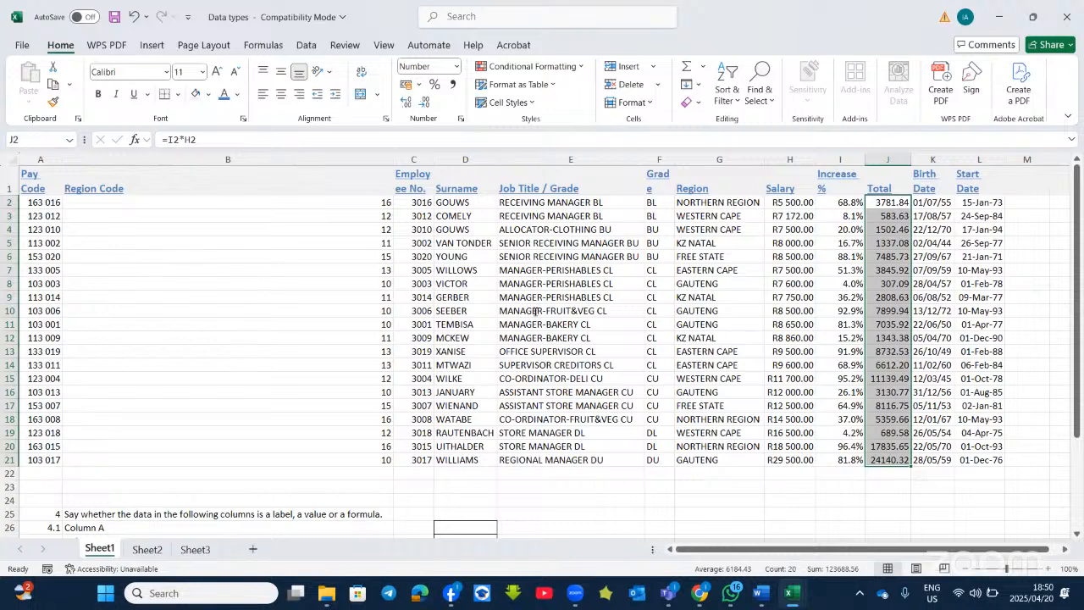
# Recheck the questions in Word, select the Start Date values L2:L21 in Excel and clear the code of their custom number format
pyautogui.hotkey('alt', 'Tab')
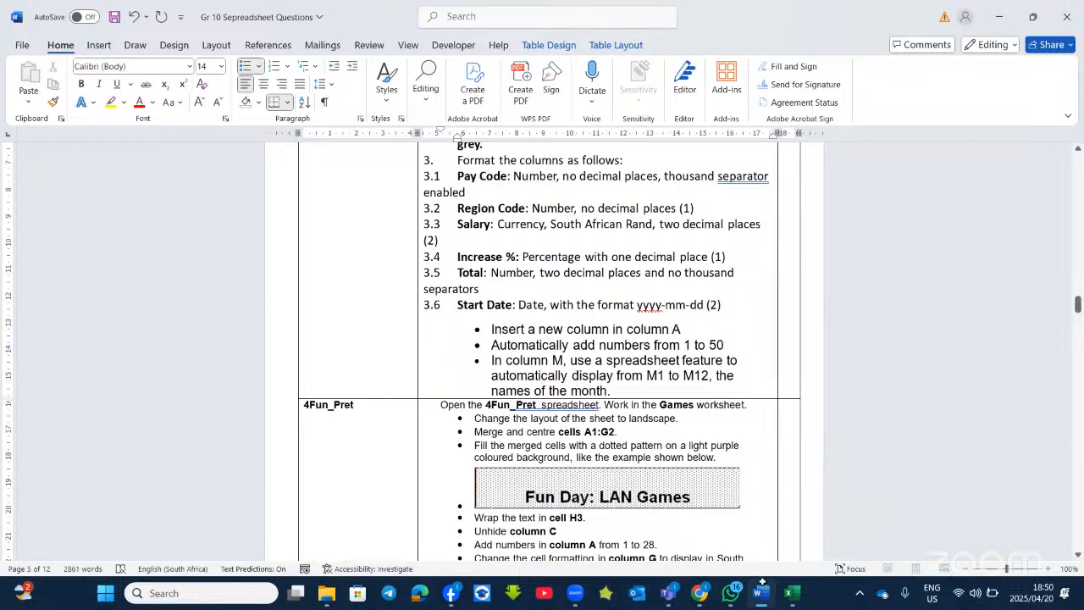
pyautogui.click(792, 593)
pyautogui.moveTo(980, 202); pyautogui.dragTo(978, 459)
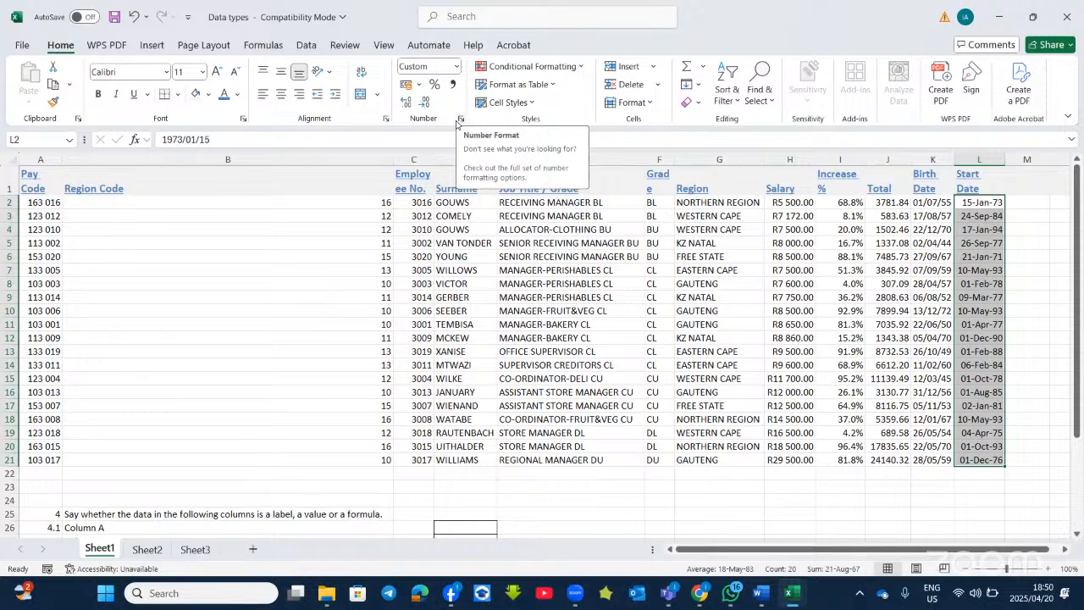
pyautogui.click(459, 120)
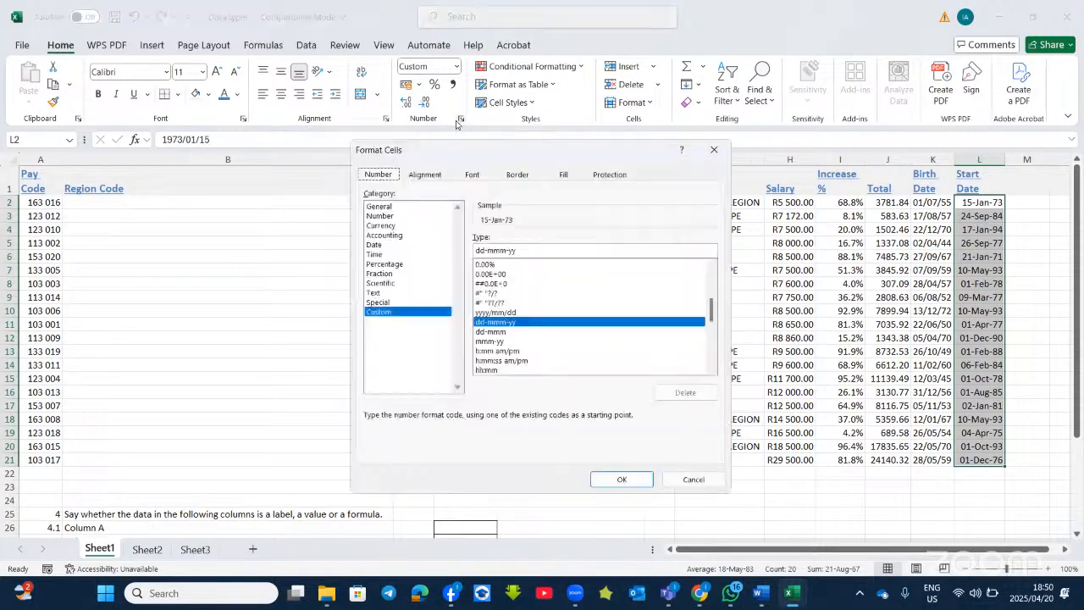
pyautogui.click(377, 245)
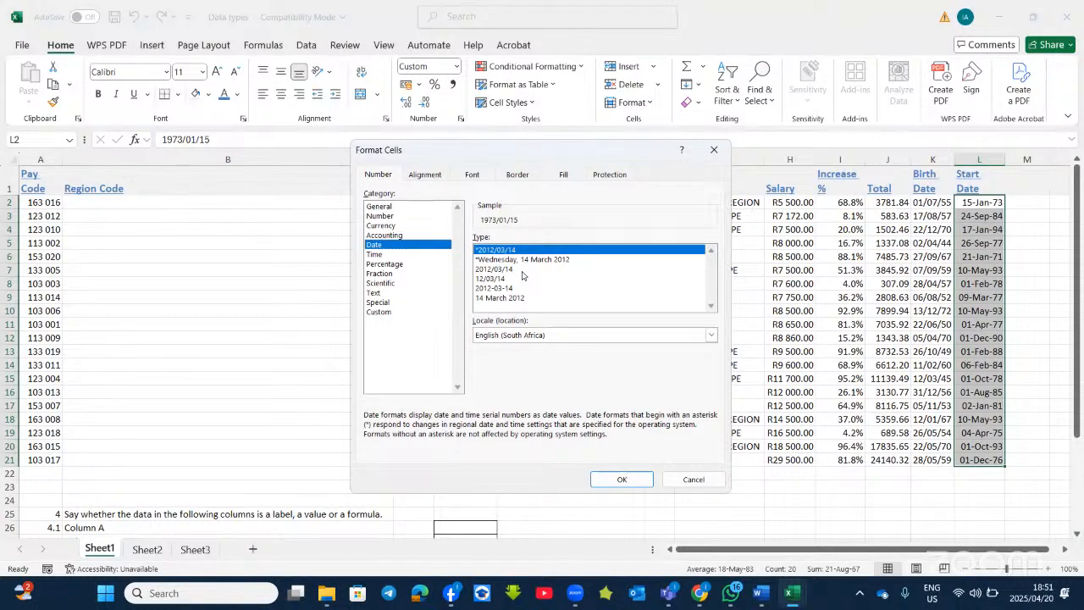
pyautogui.click(386, 313)
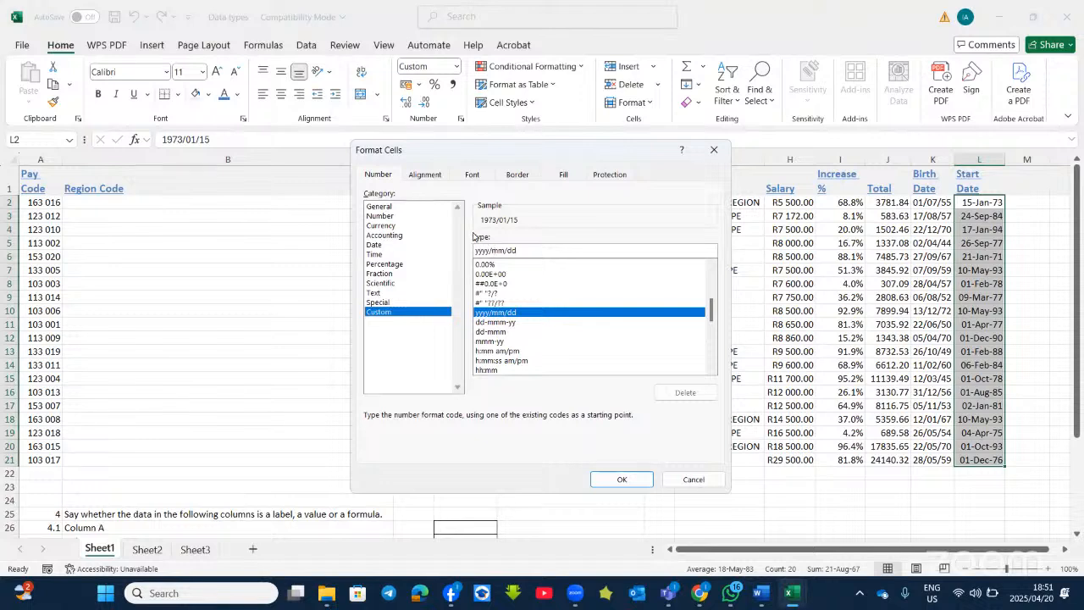
pyautogui.click(520, 248)
pyautogui.press('BackSpace')
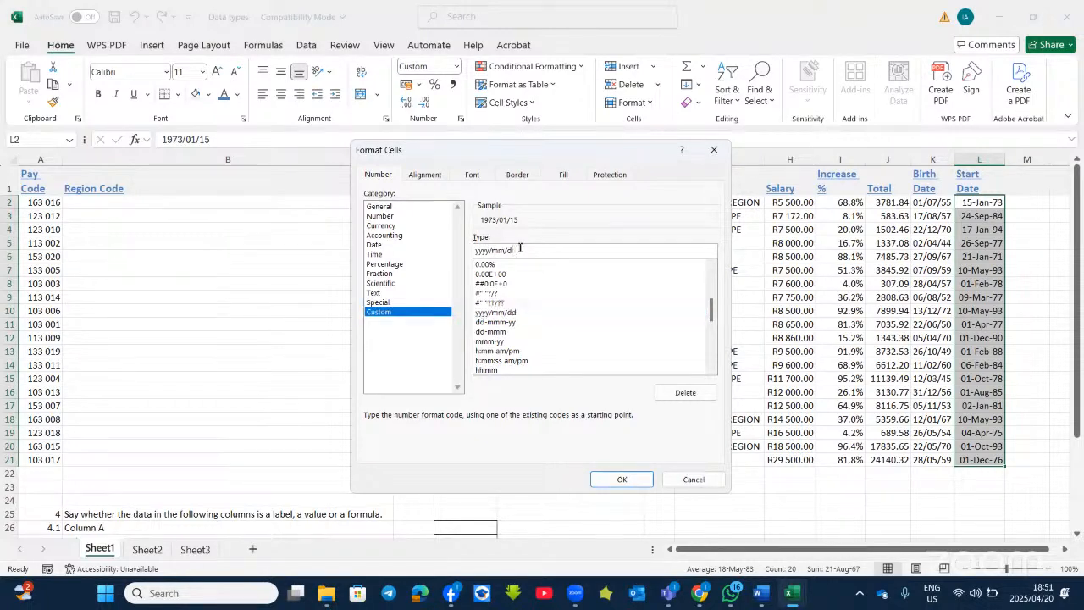
pyautogui.hotkey('ctrl', 'a')
pyautogui.press('BackSpace')
# Switch to the Word question document and colour the words "format yyyy-mm-dd" in question 3.6 red
pyautogui.click(762, 597)
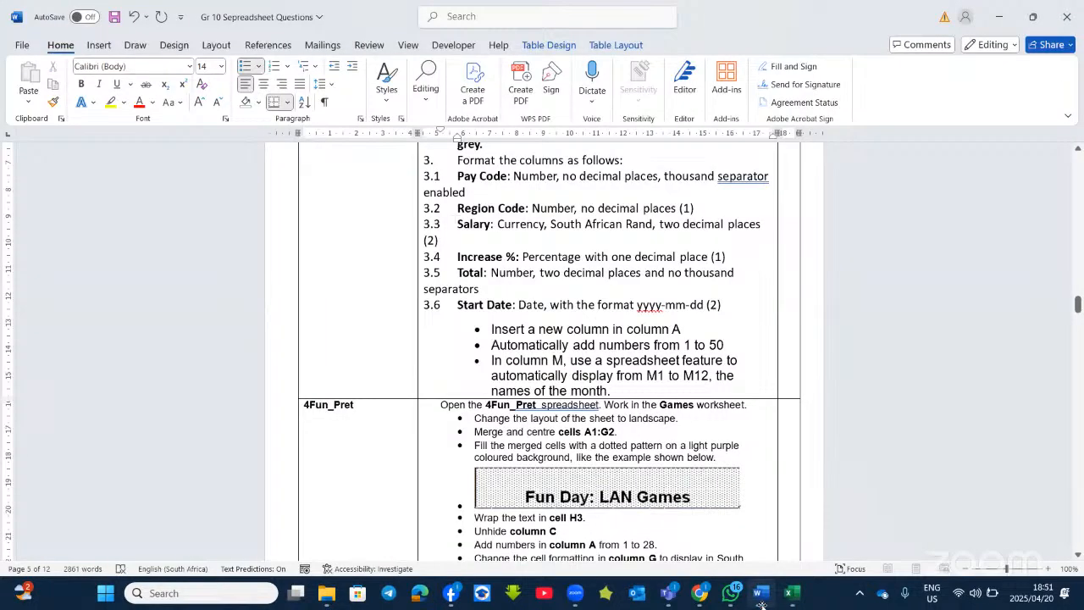
pyautogui.moveTo(636, 305); pyautogui.dragTo(708, 312)
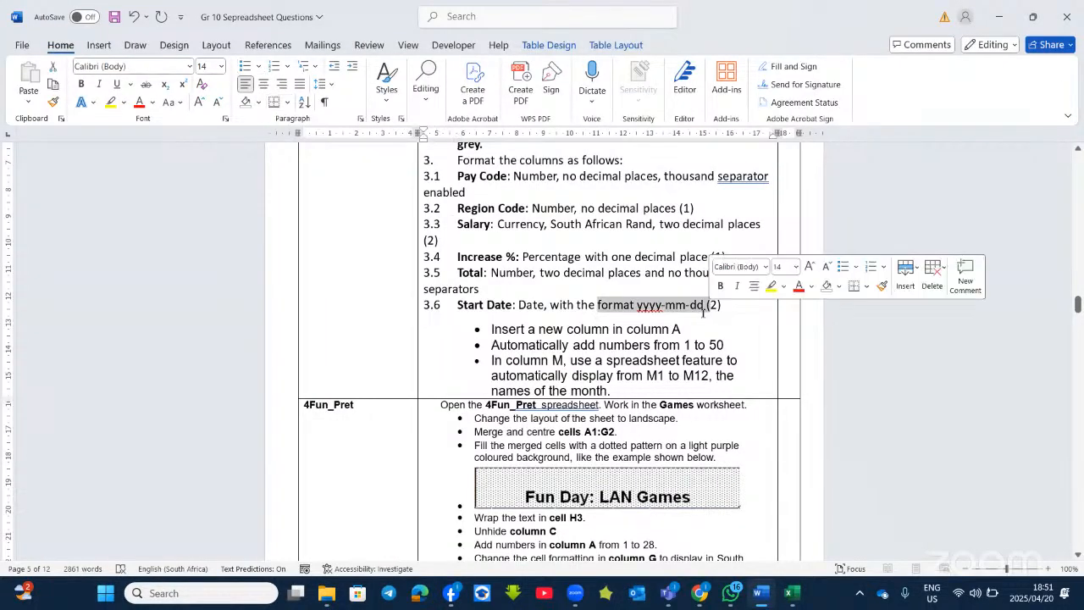
pyautogui.click(139, 102)
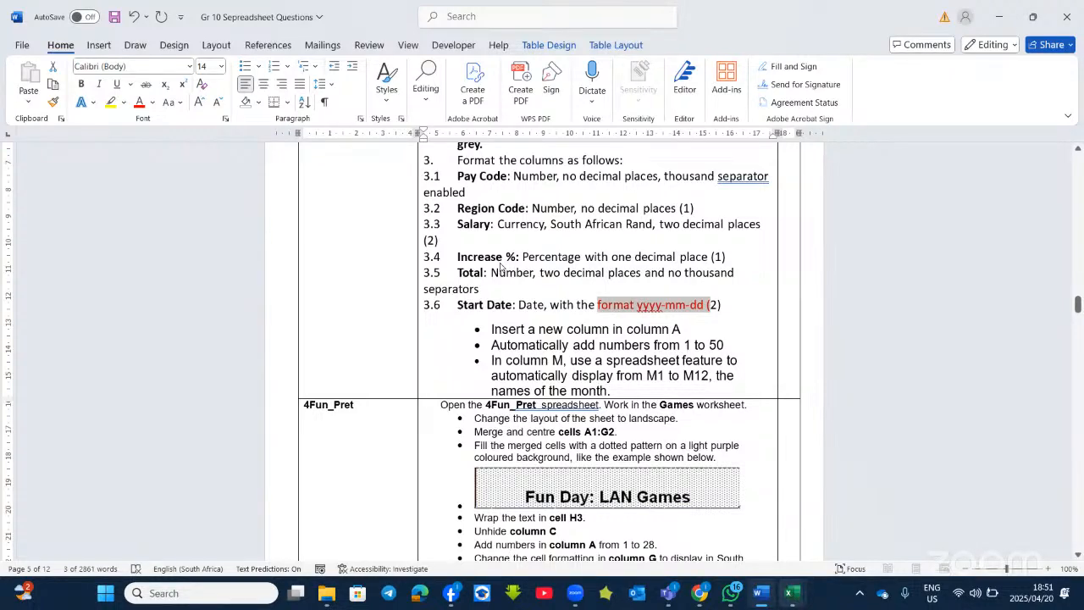
# Return to Excel and apply the custom date format yyyy-mm-dd to the Start Date values
pyautogui.hotkey('alt', 'Tab')
pyautogui.write('yyyy')
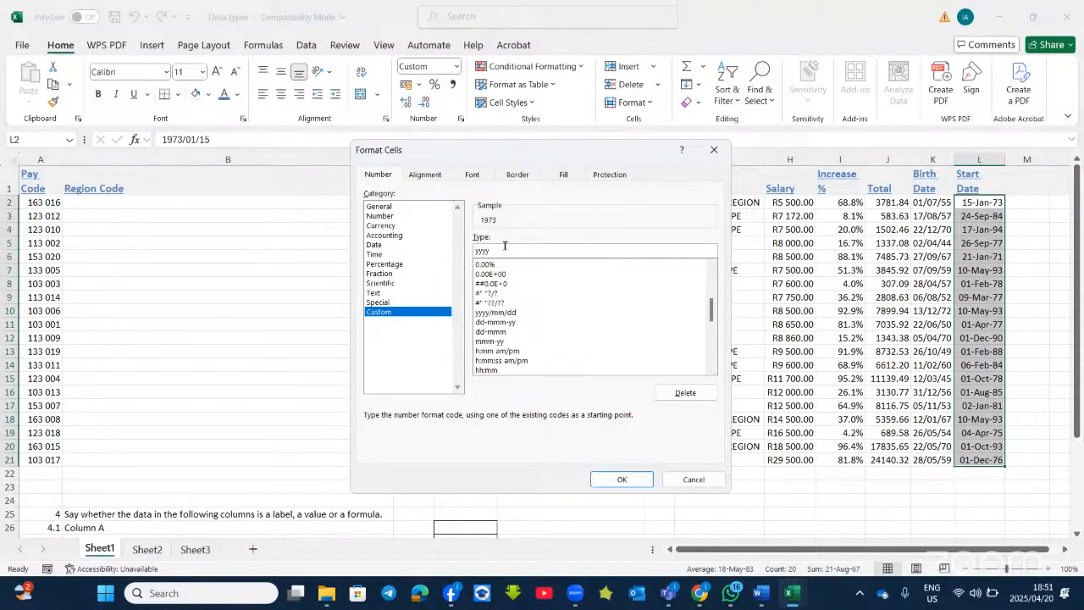
pyautogui.write('-mm-dd')
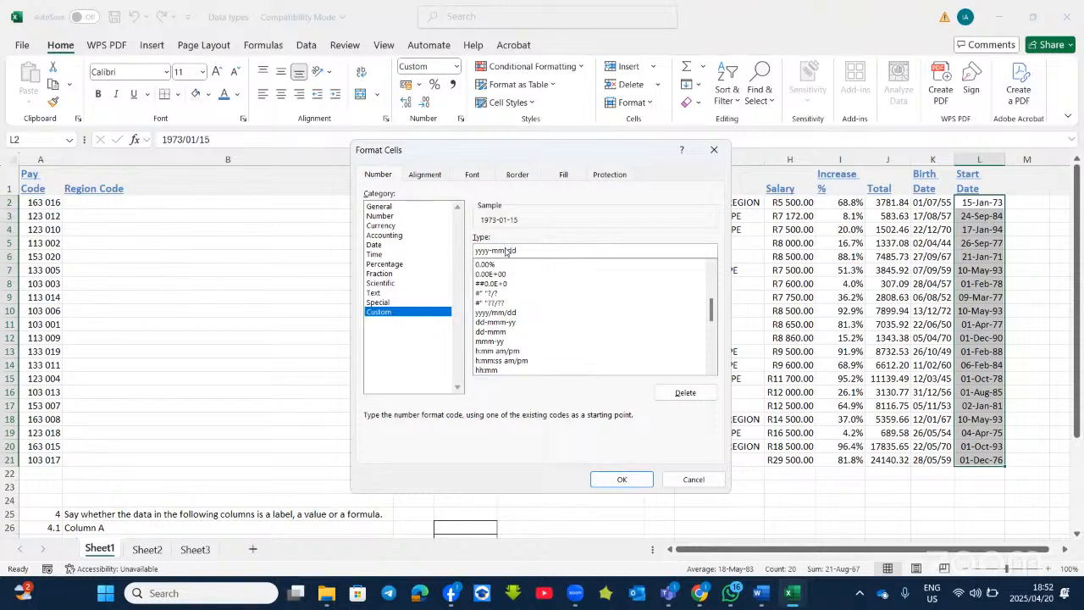
pyautogui.click(622, 479)
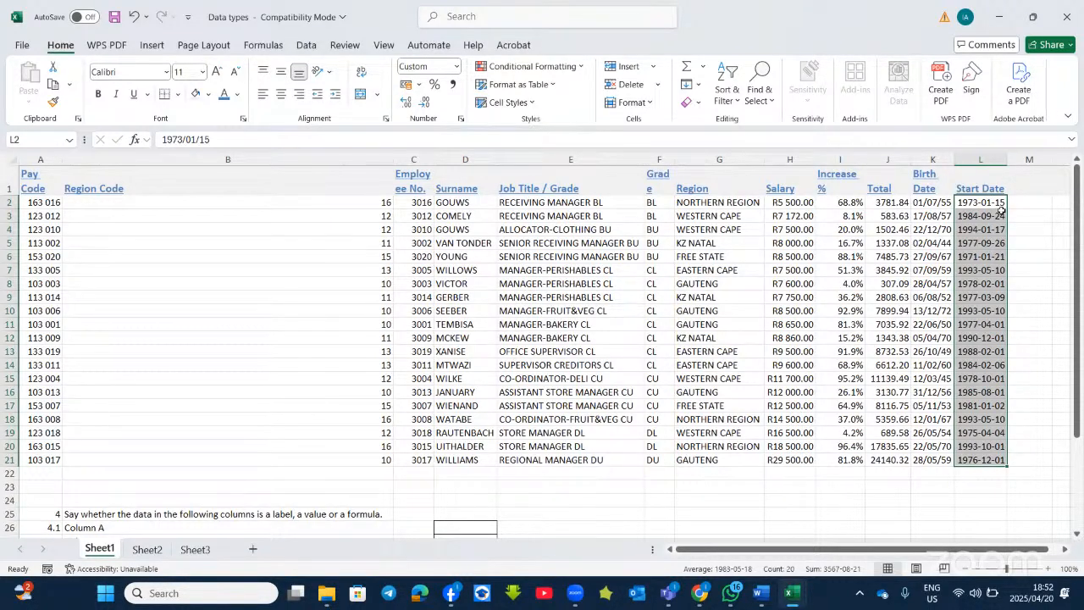
# Replace the custom format of the Start Date values with dddd-mmmm-yyyy/dd and apply it
pyautogui.click(460, 121)
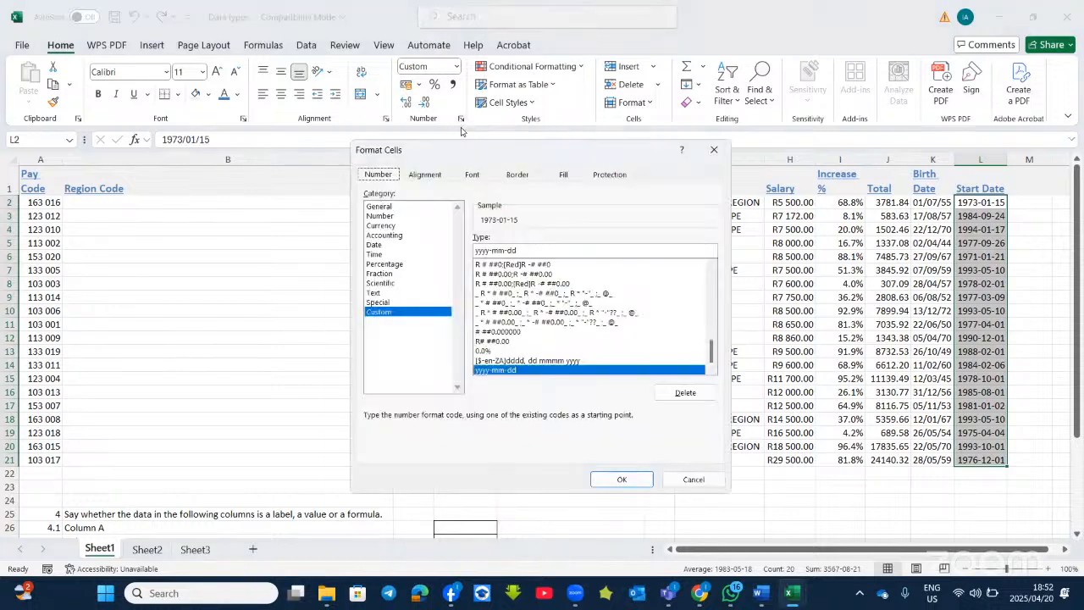
pyautogui.click(535, 250)
pyautogui.press('BackSpace')
pyautogui.press('BackSpace')
pyautogui.press('BackSpace')
pyautogui.press('BackSpace')
pyautogui.press('BackSpace')
pyautogui.press('BackSpace')
pyautogui.press('BackSpace')
pyautogui.press('BackSpace')
pyautogui.press('BackSpace')
pyautogui.press('BackSpace')
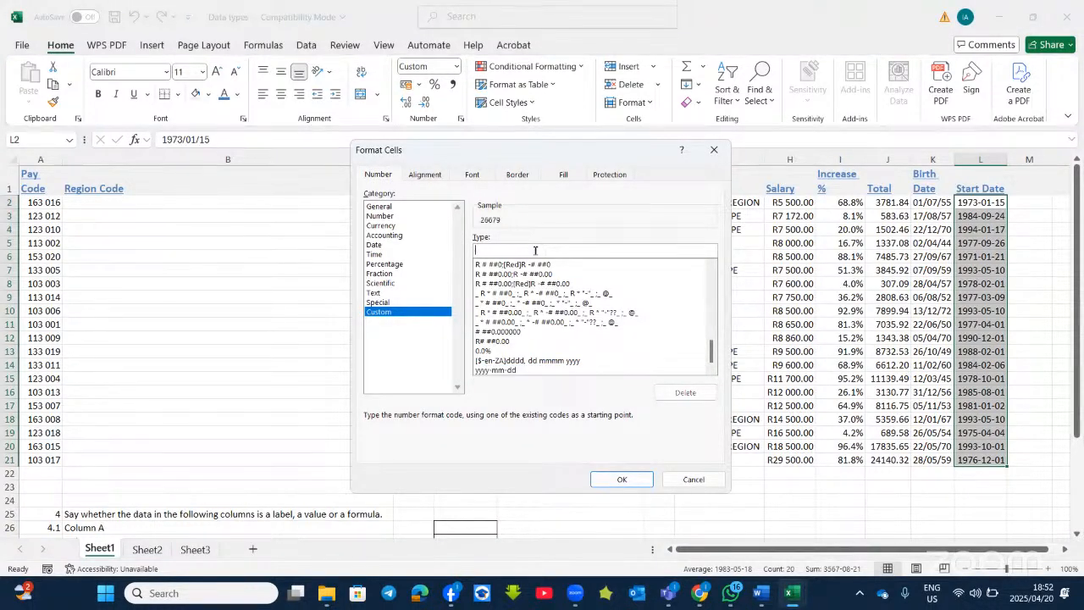
pyautogui.write('dddd-mmm')
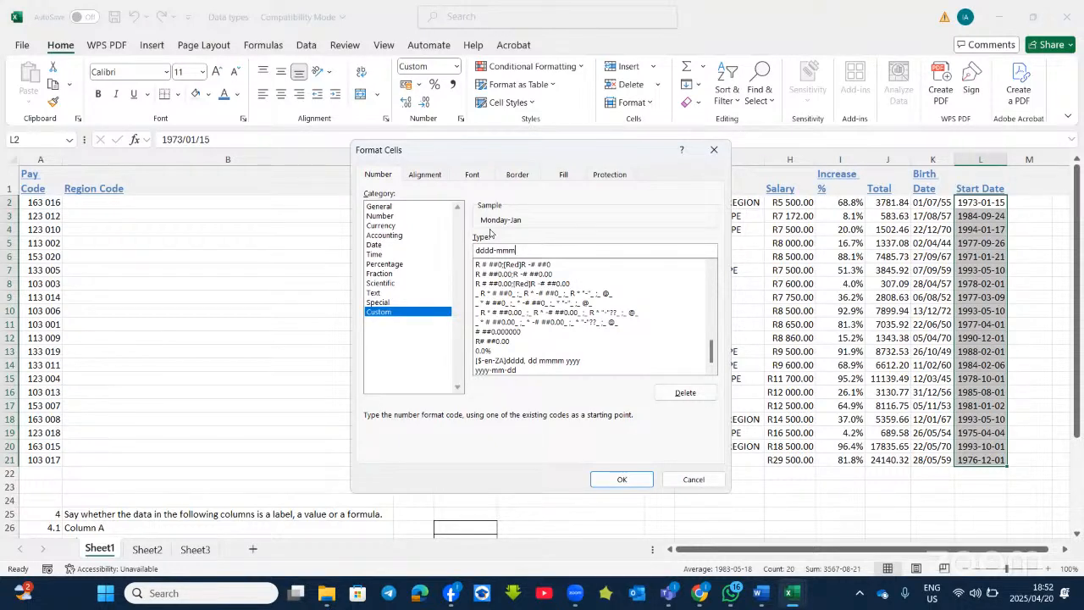
pyautogui.write('m')
pyautogui.write('-')
pyautogui.write('yyyy')
pyautogui.write('/dd')
pyautogui.click(623, 477)
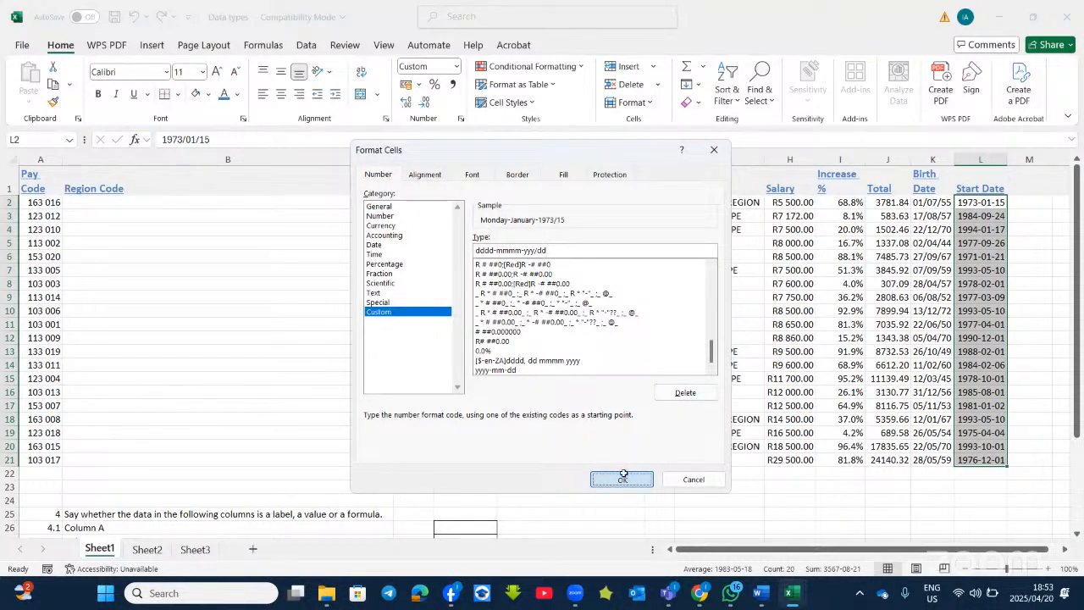
# Examine the full Start Date column and its custom number format code
pyautogui.moveTo(719, 551); pyautogui.dragTo(790, 555)
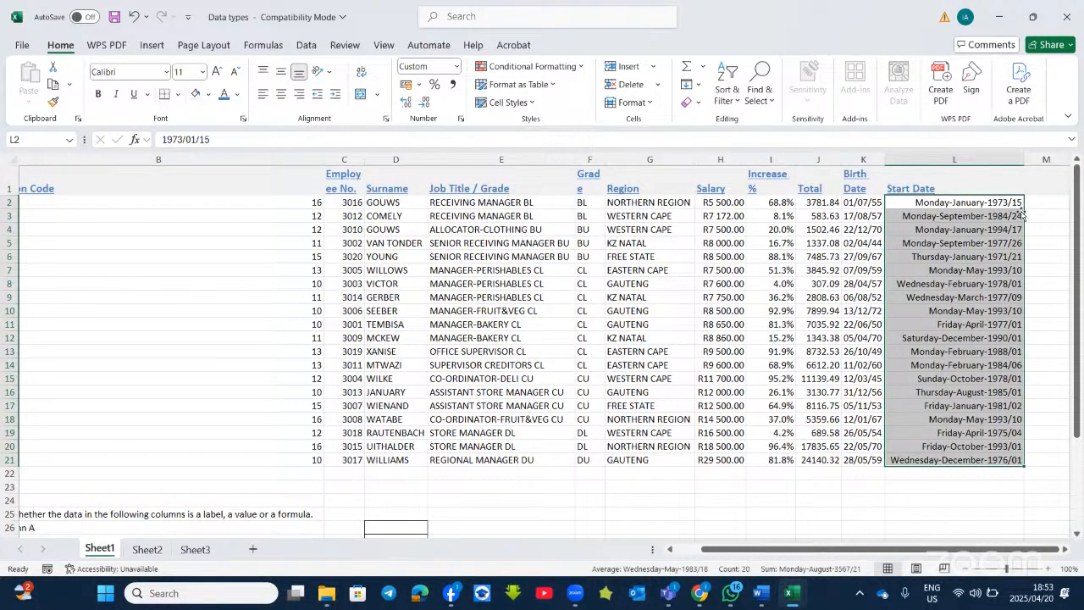
pyautogui.click(460, 118)
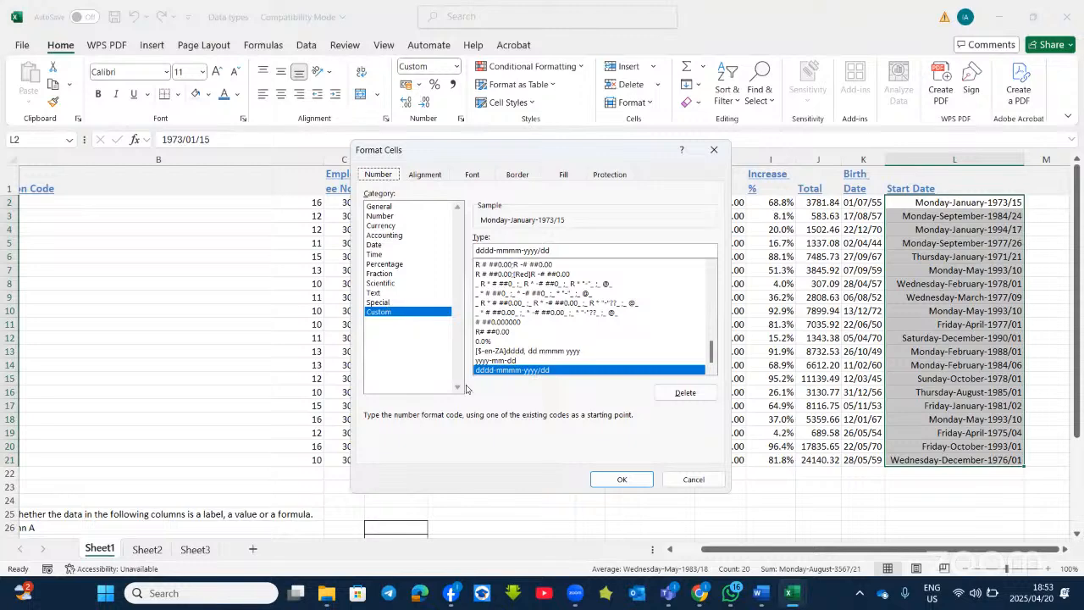
pyautogui.click(608, 477)
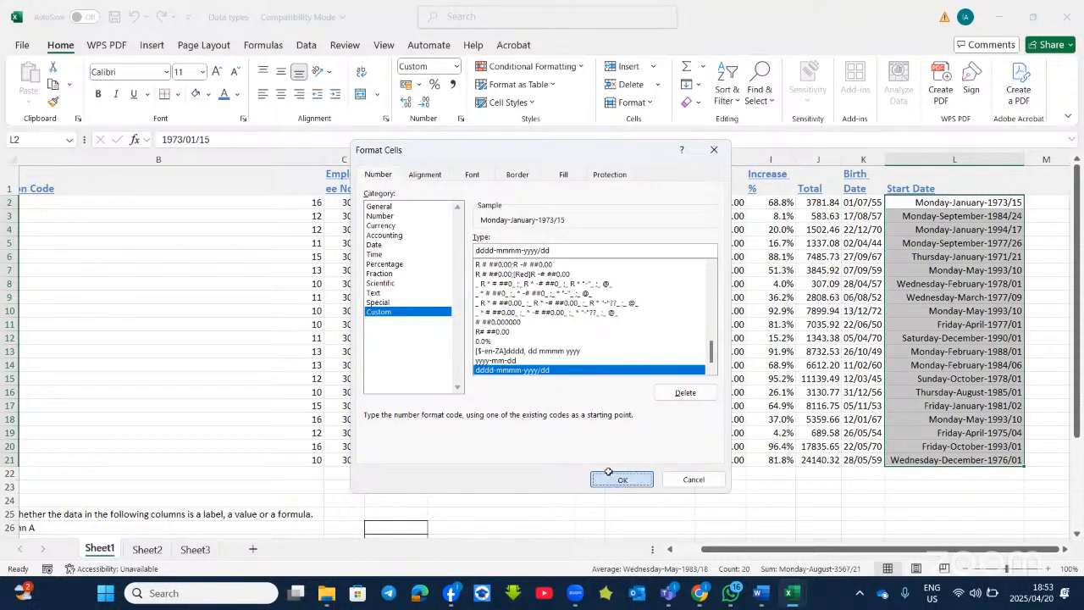
# Check the next instruction in Word and insert a new column before the Pay Code column in Excel
pyautogui.click(760, 595)
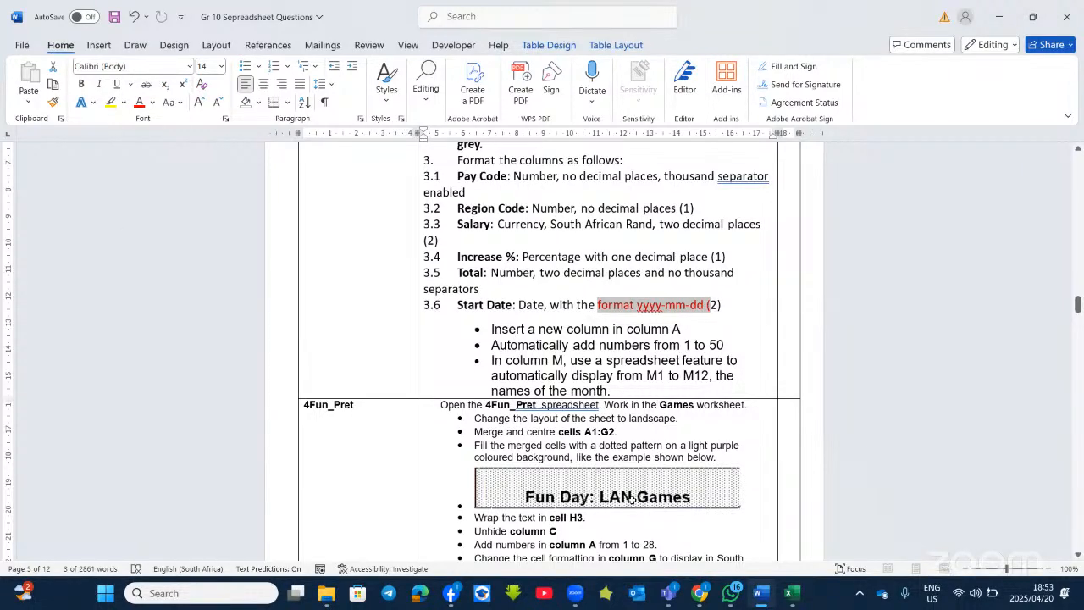
pyautogui.click(792, 593)
pyautogui.click(670, 549)
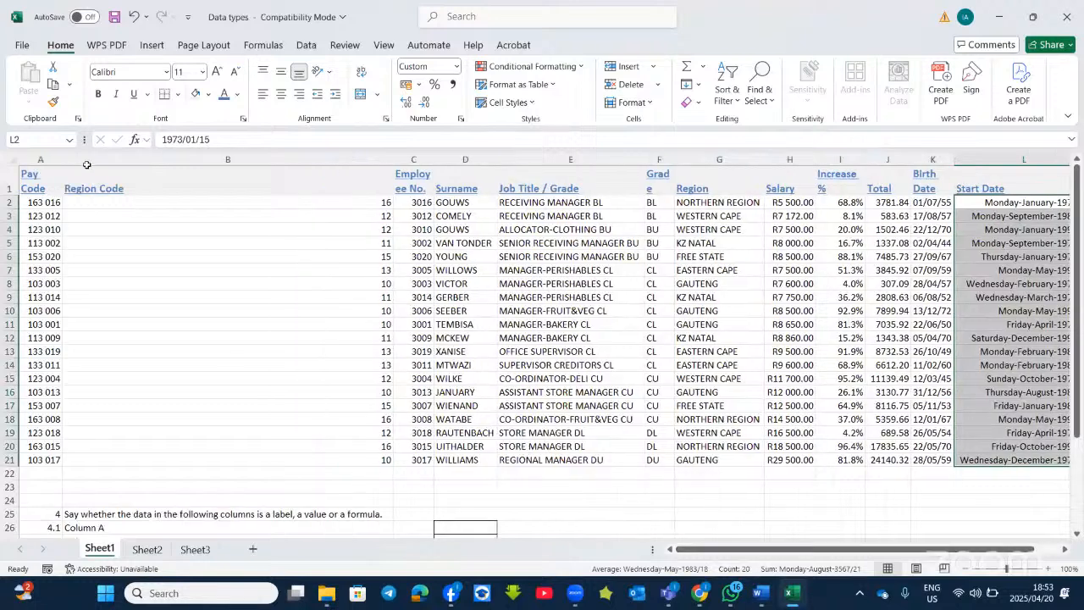
pyautogui.click(38, 157)
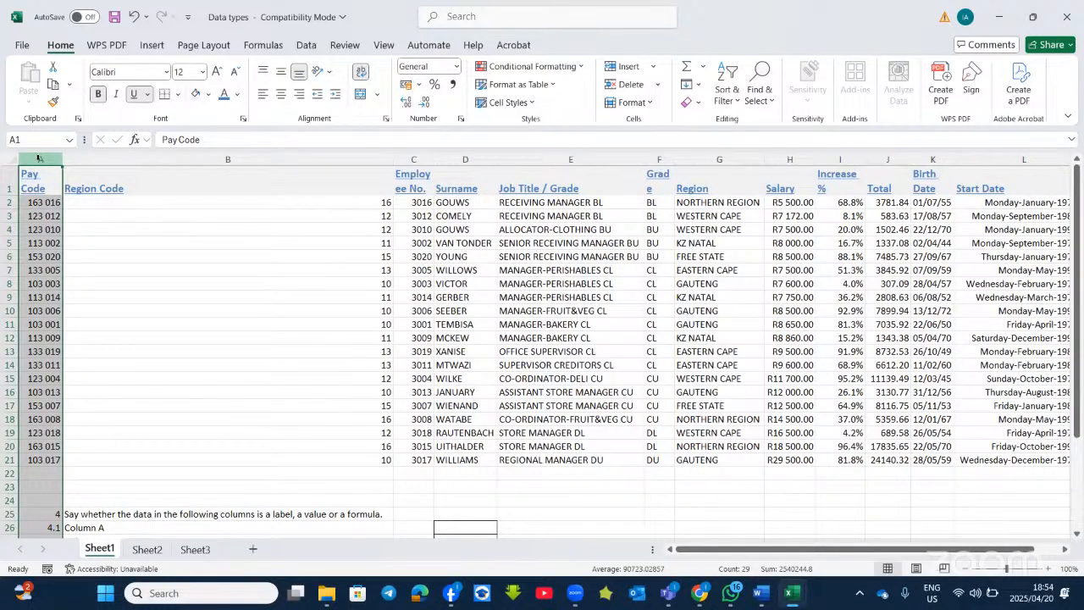
pyautogui.rightClick(40, 159)
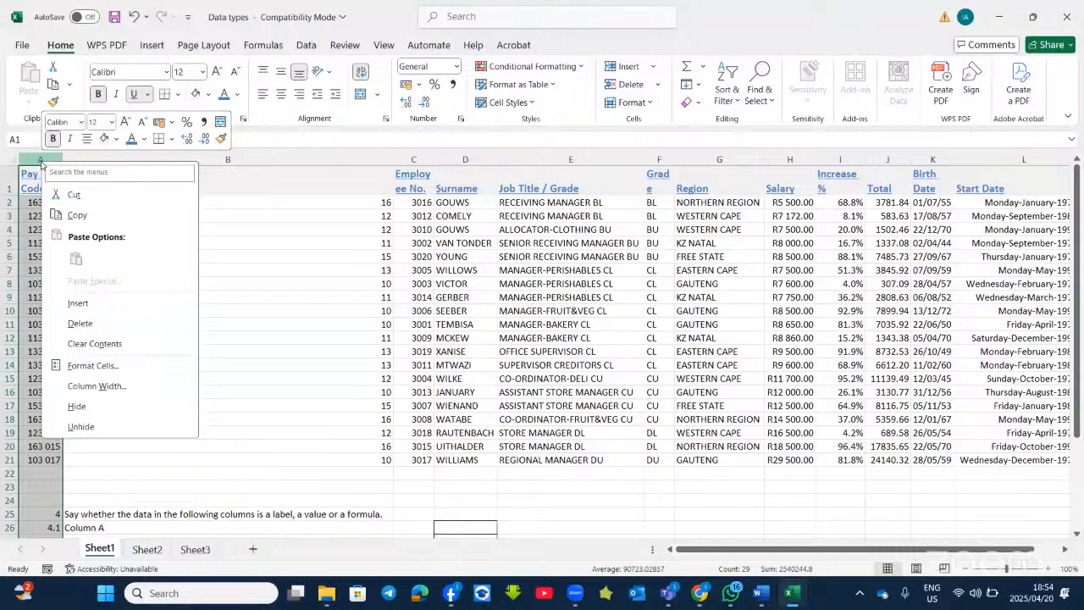
pyautogui.click(80, 302)
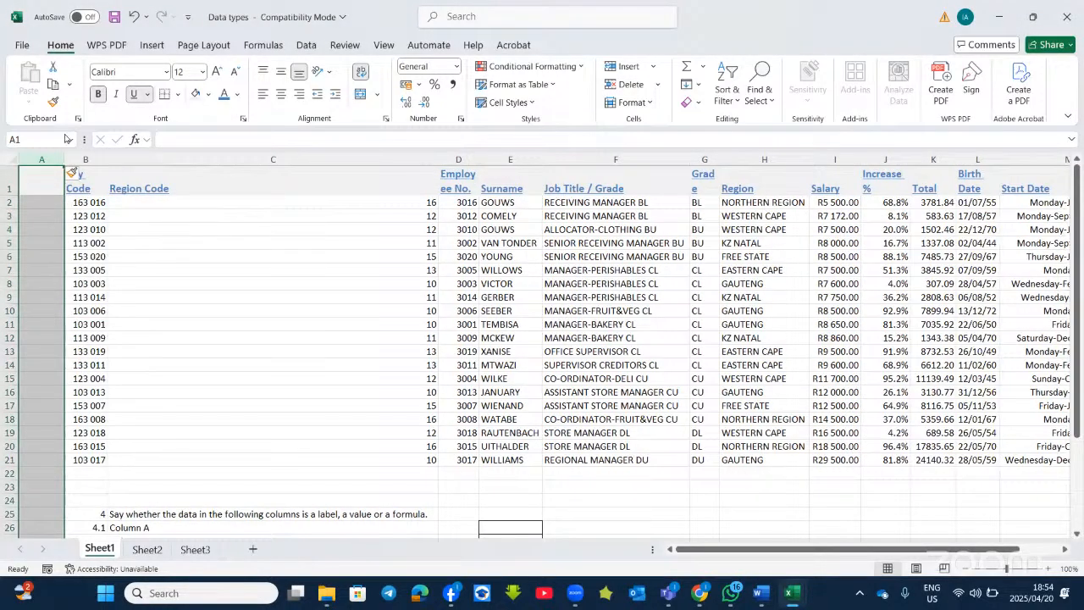
pyautogui.click(195, 235)
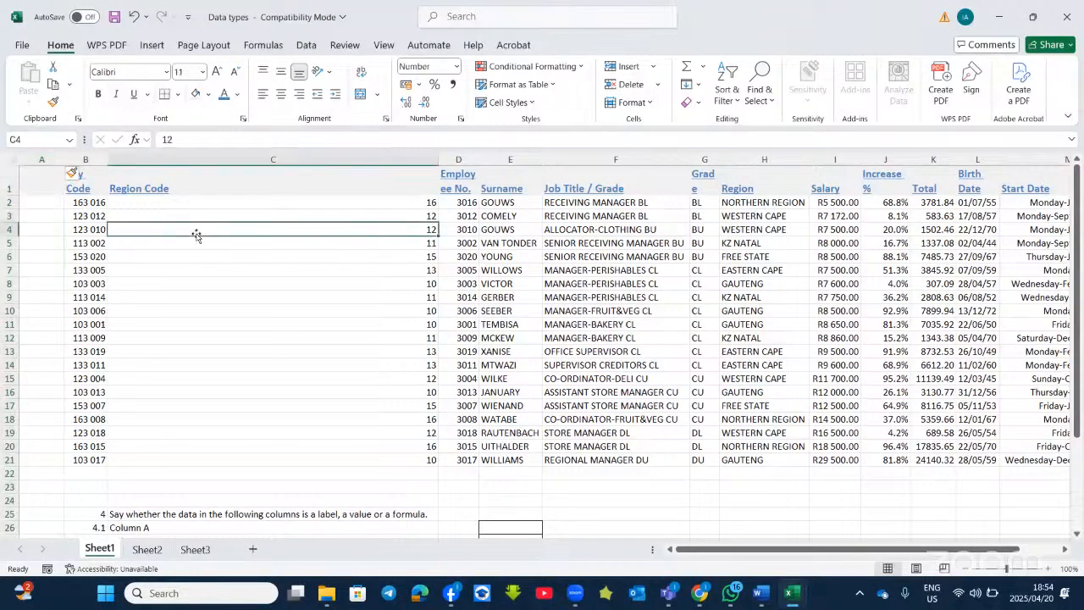
# Enter 1 in A2 and fill it down to A50 as a series increasing by one
pyautogui.click(54, 200)
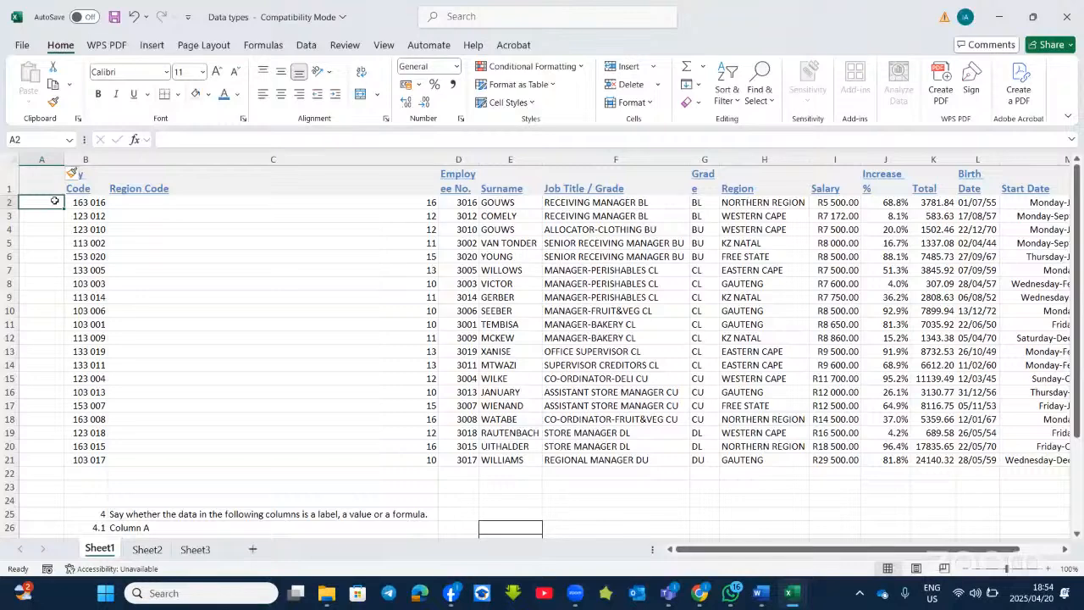
pyautogui.click(53, 253)
pyautogui.click(55, 200)
pyautogui.moveTo(61, 206); pyautogui.dragTo(60, 512)
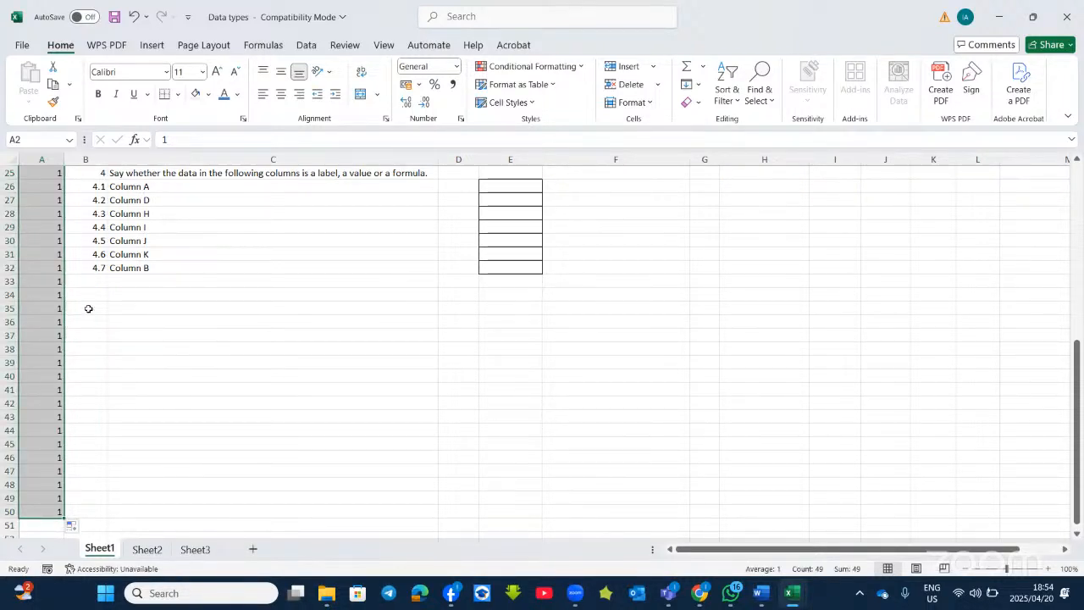
pyautogui.scroll(-3, 90, 315)
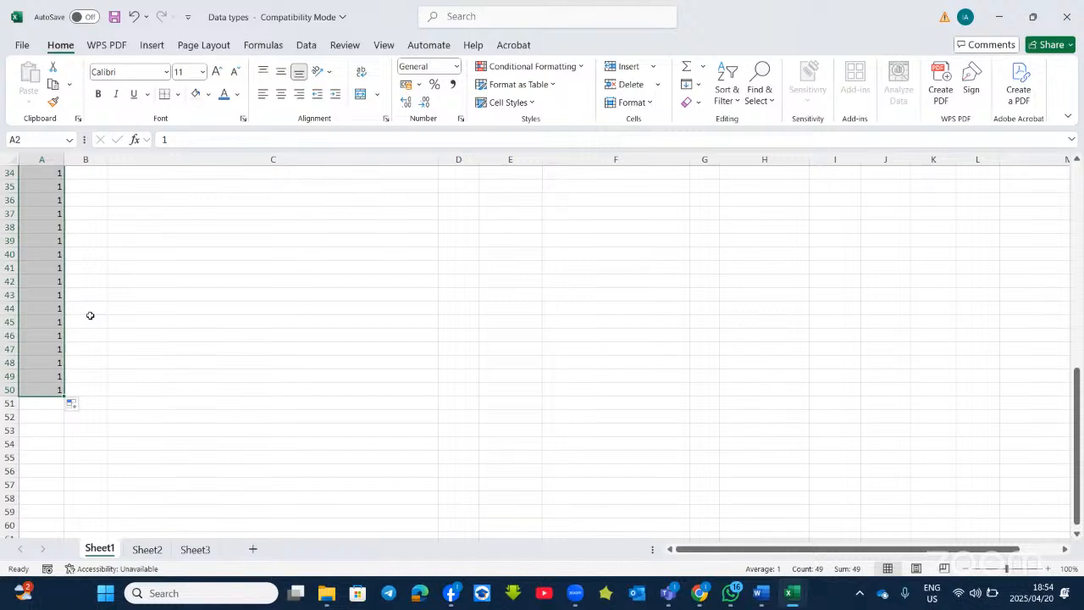
pyautogui.click(85, 409)
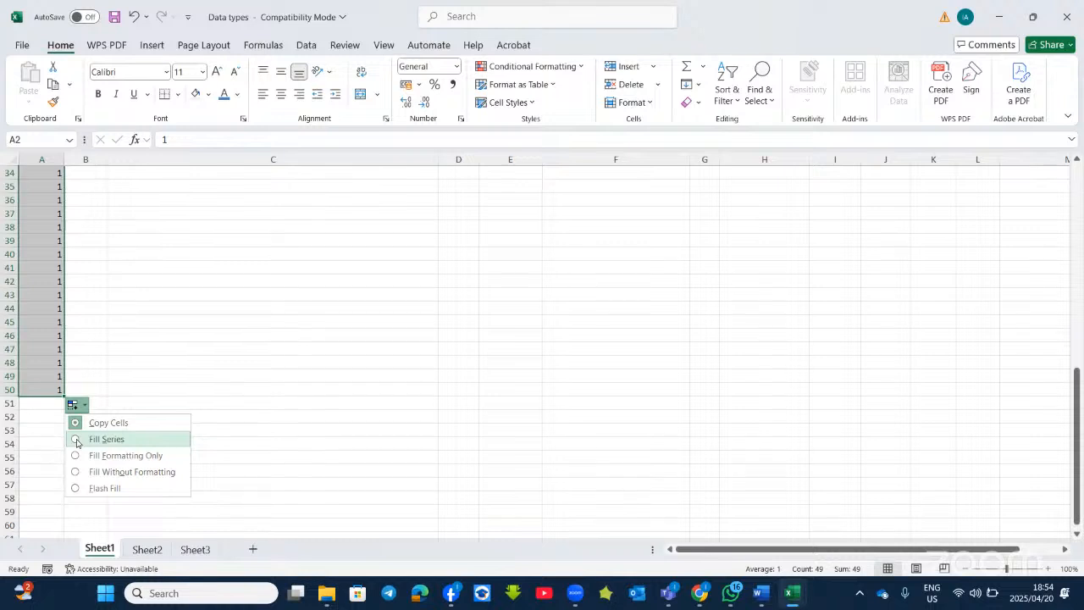
pyautogui.click(78, 439)
pyautogui.scroll(11, 76, 438)
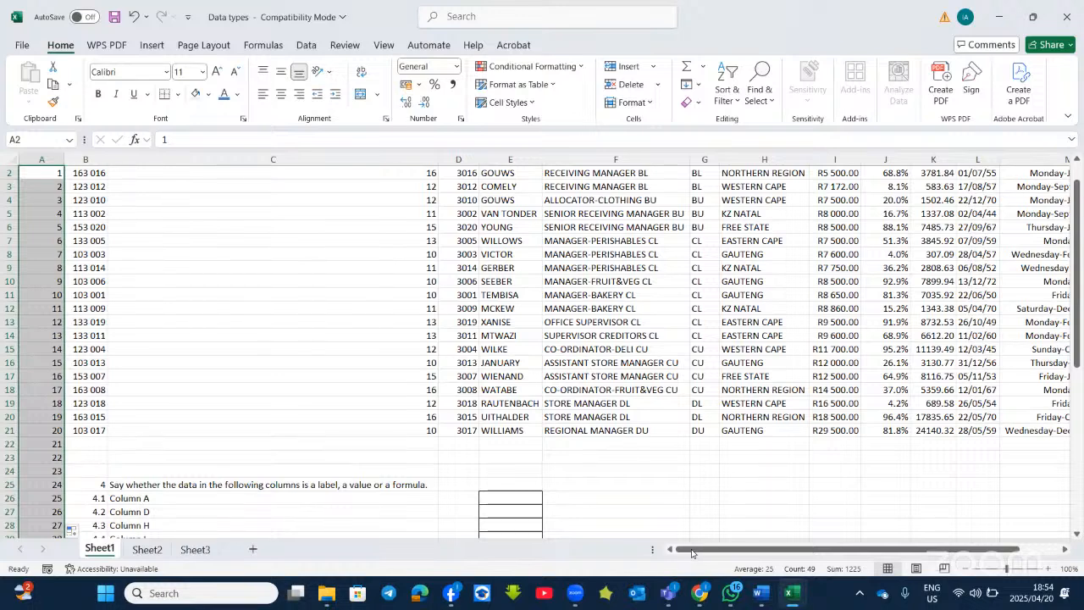
pyautogui.moveTo(695, 554); pyautogui.dragTo(735, 555)
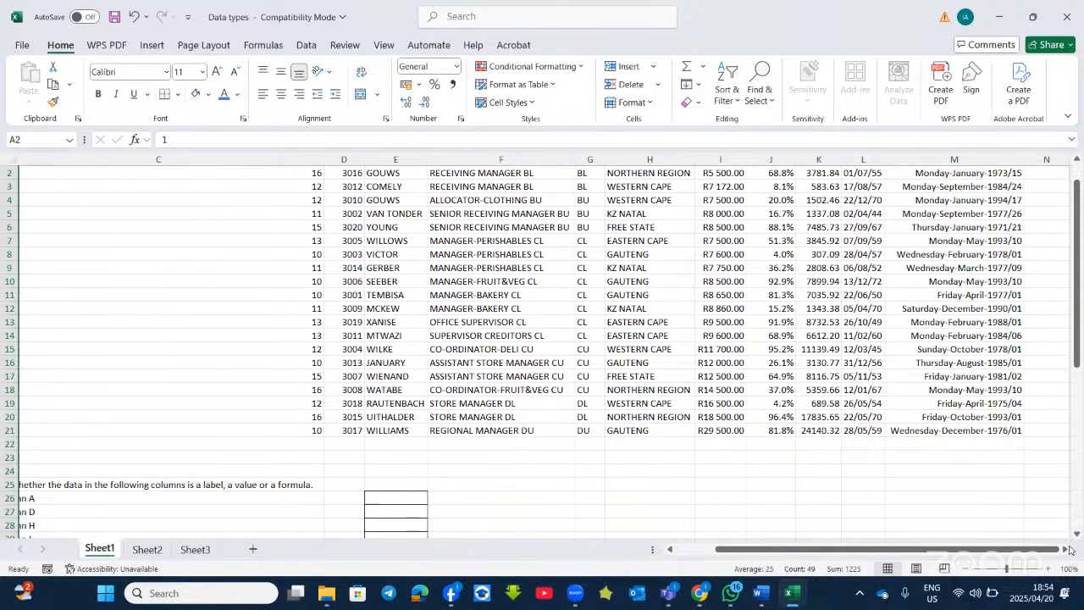
# Enter mon in N2, fill it down to N21 and limit the filled series to weekdays
pyautogui.click(1065, 551)
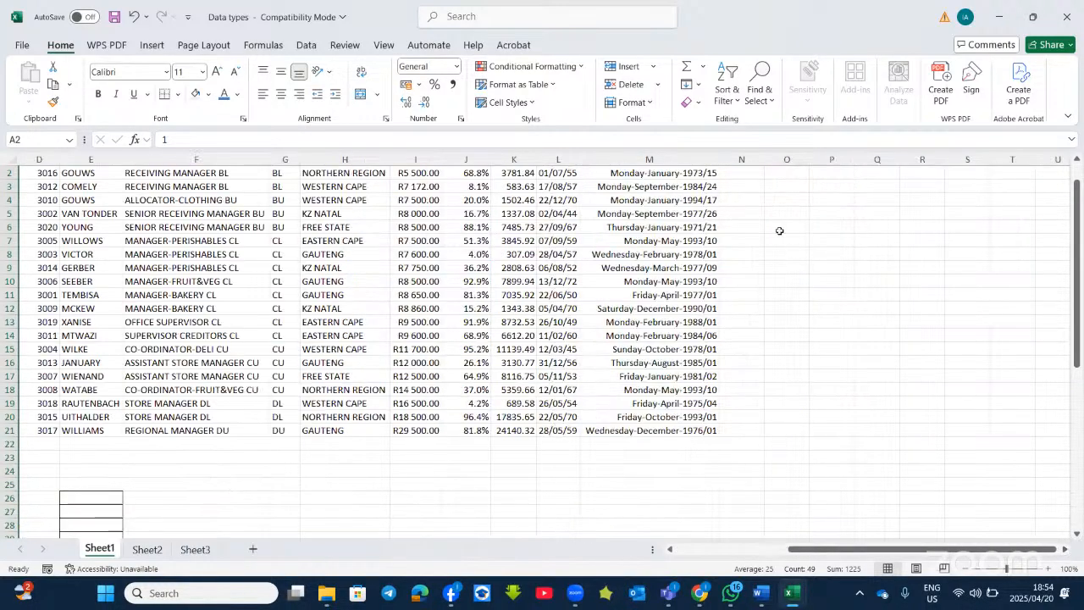
pyautogui.scroll(1, 767, 222)
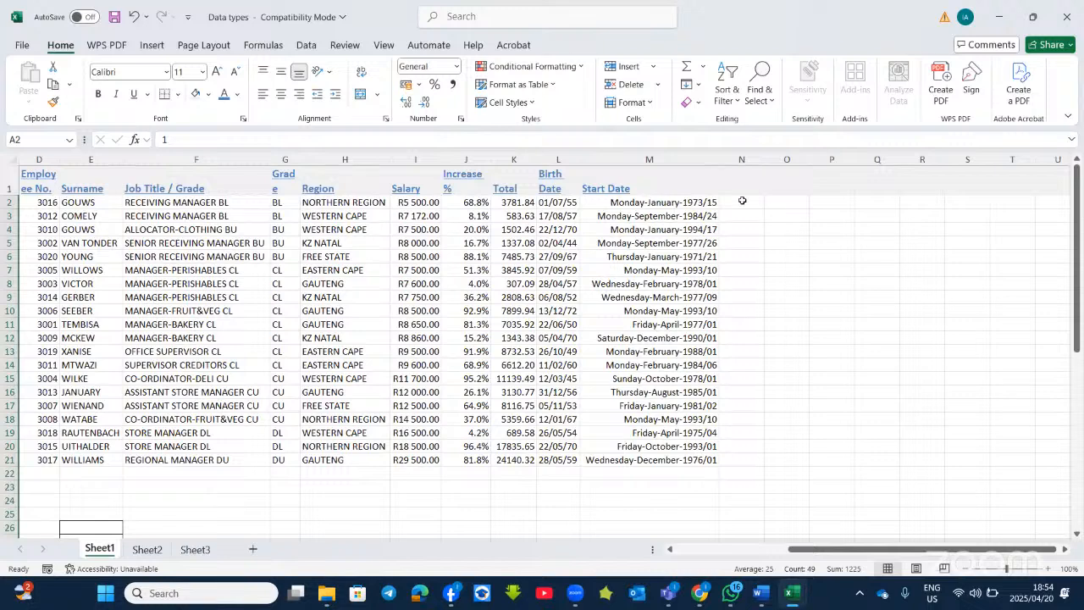
pyautogui.click(742, 201)
pyautogui.write('mon')
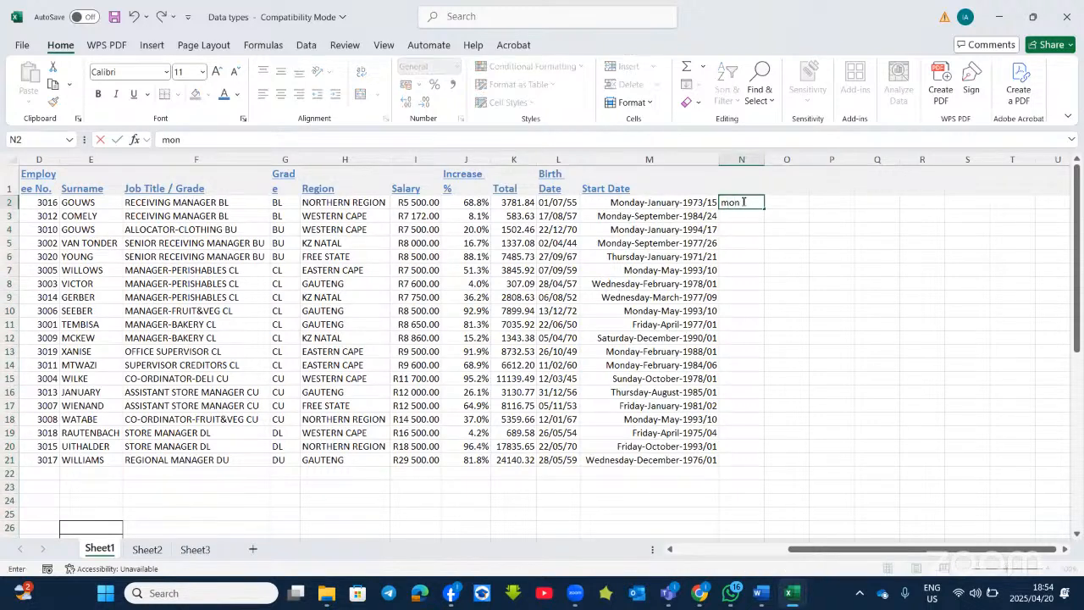
pyautogui.press('Return')
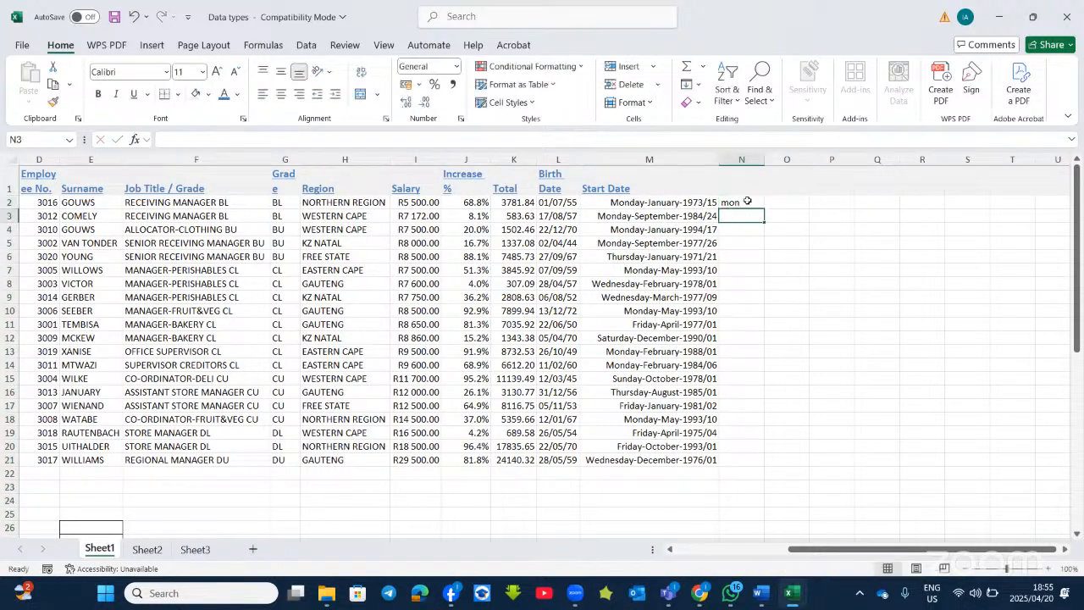
pyautogui.click(745, 203)
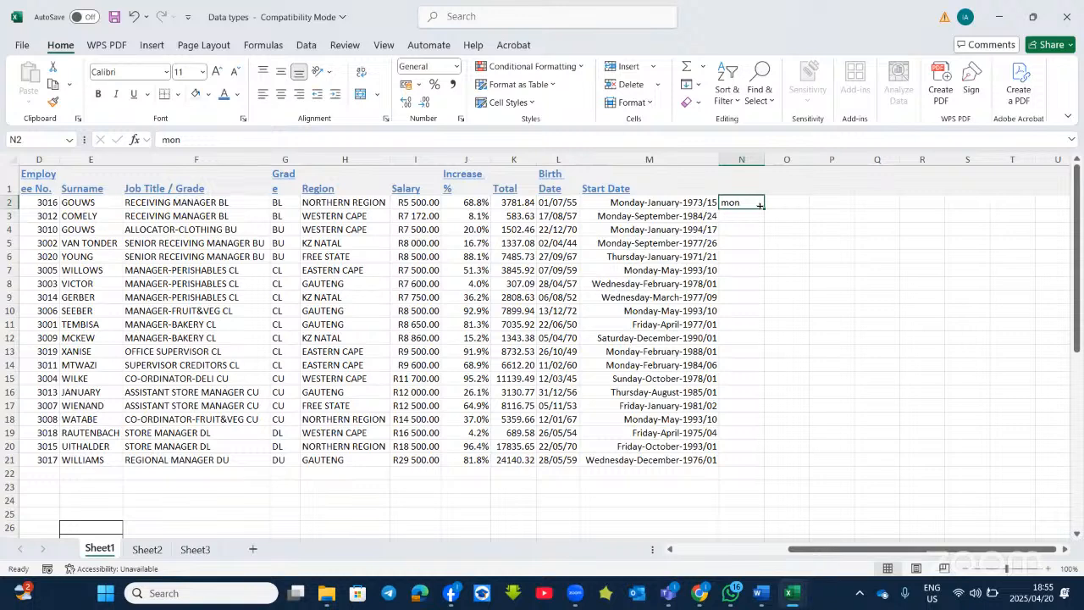
pyautogui.moveTo(760, 204); pyautogui.dragTo(751, 457)
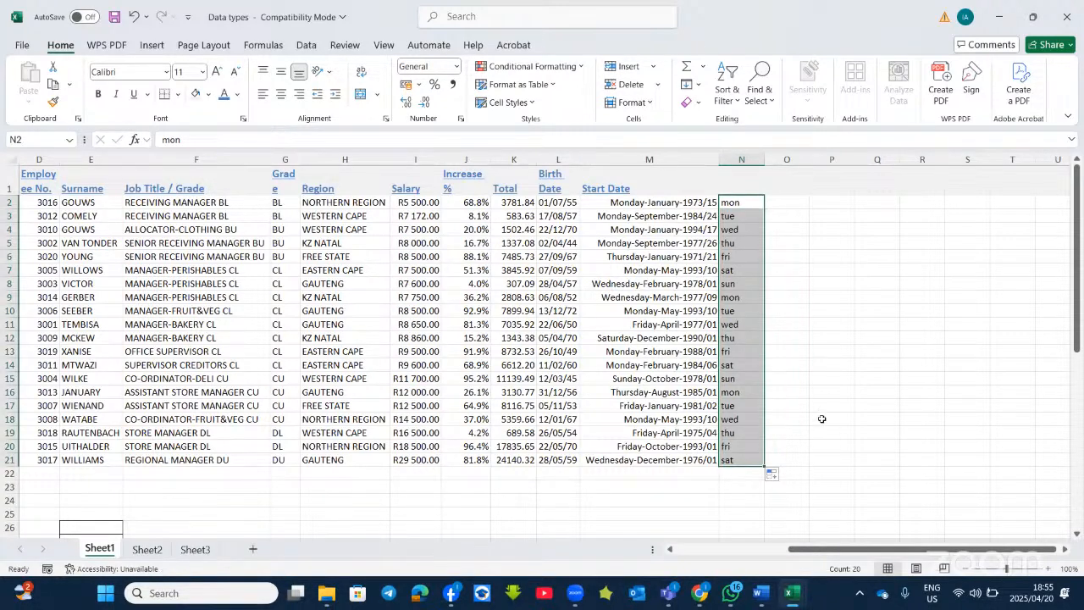
pyautogui.click(773, 475)
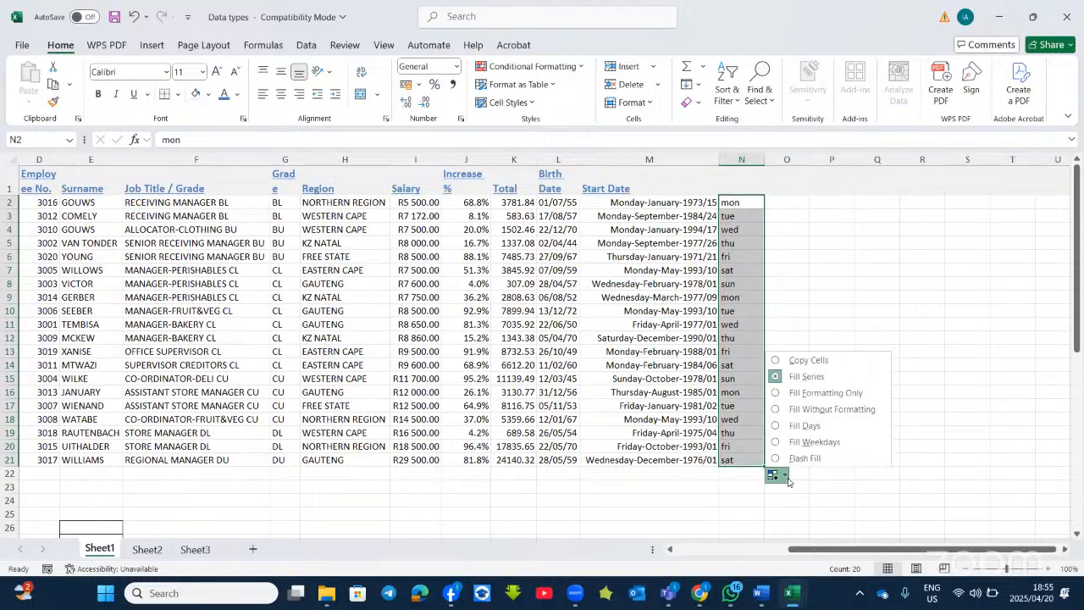
pyautogui.click(782, 443)
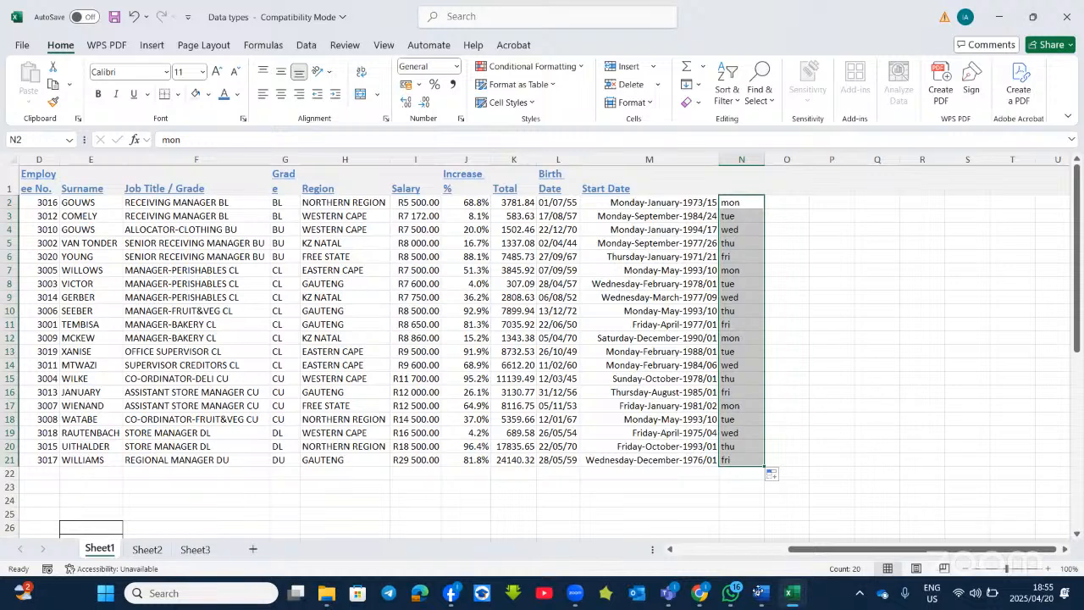
# Read the 4Fun_Pret task in the Word question document and close the open Excel workbooks
pyautogui.click(760, 592)
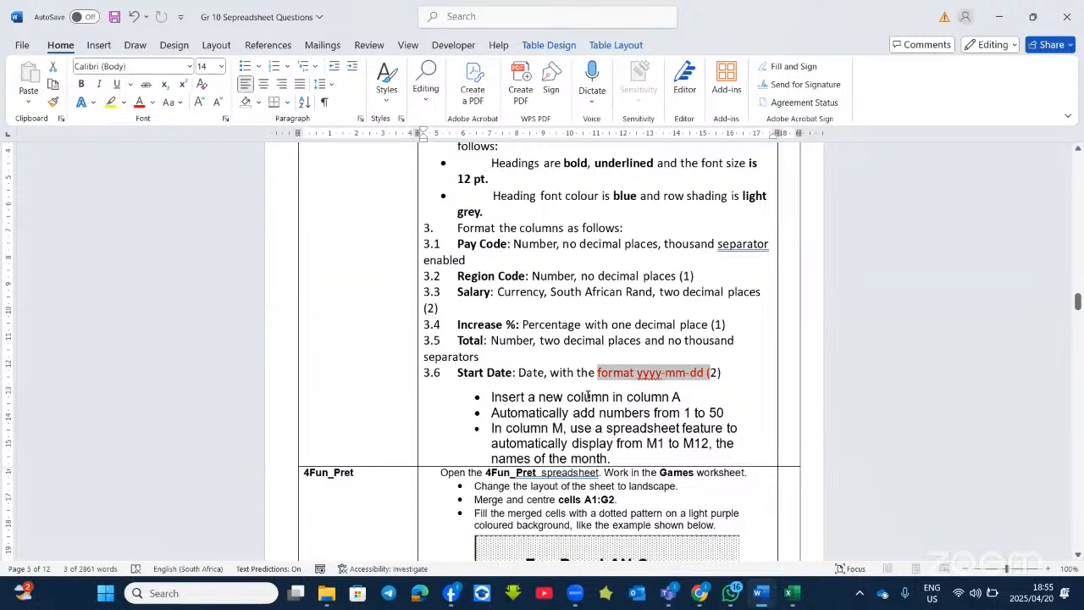
pyautogui.scroll(-5, 586, 397)
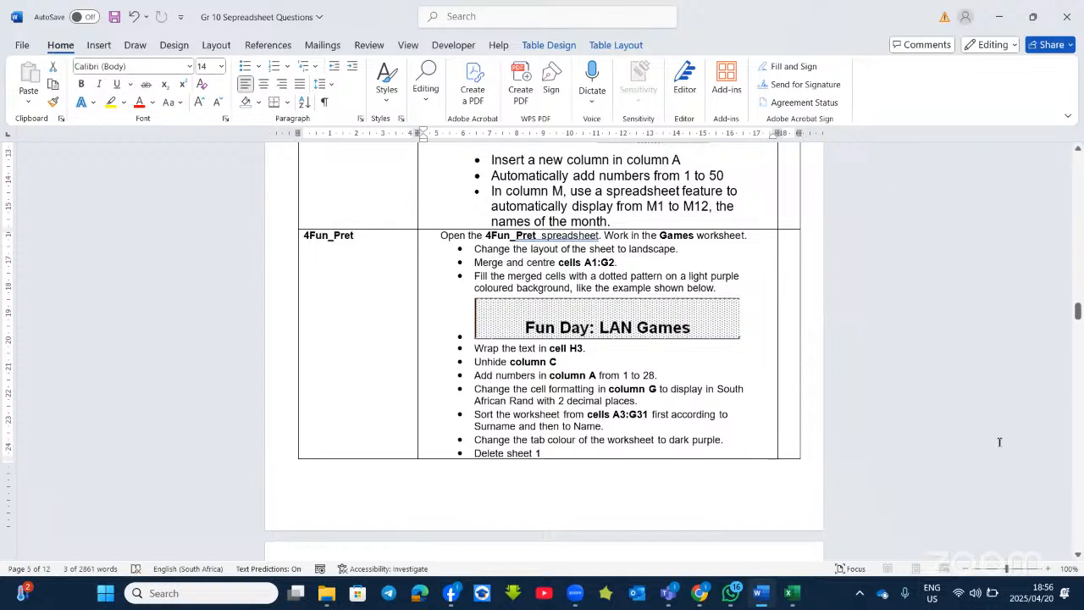
pyautogui.moveTo(792, 595)
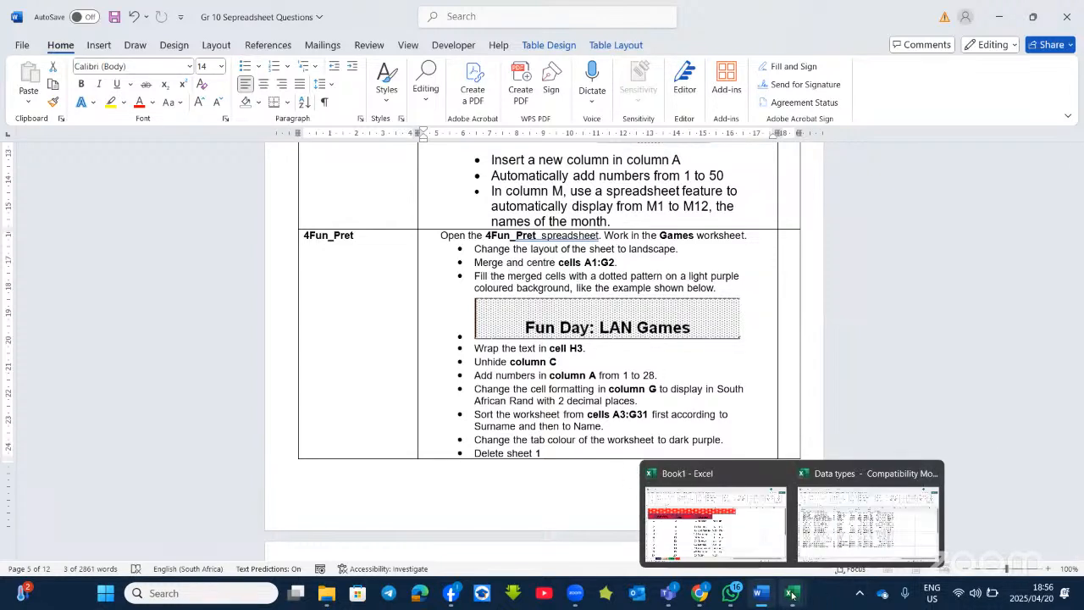
pyautogui.click(1077, 25)
pyautogui.click(595, 485)
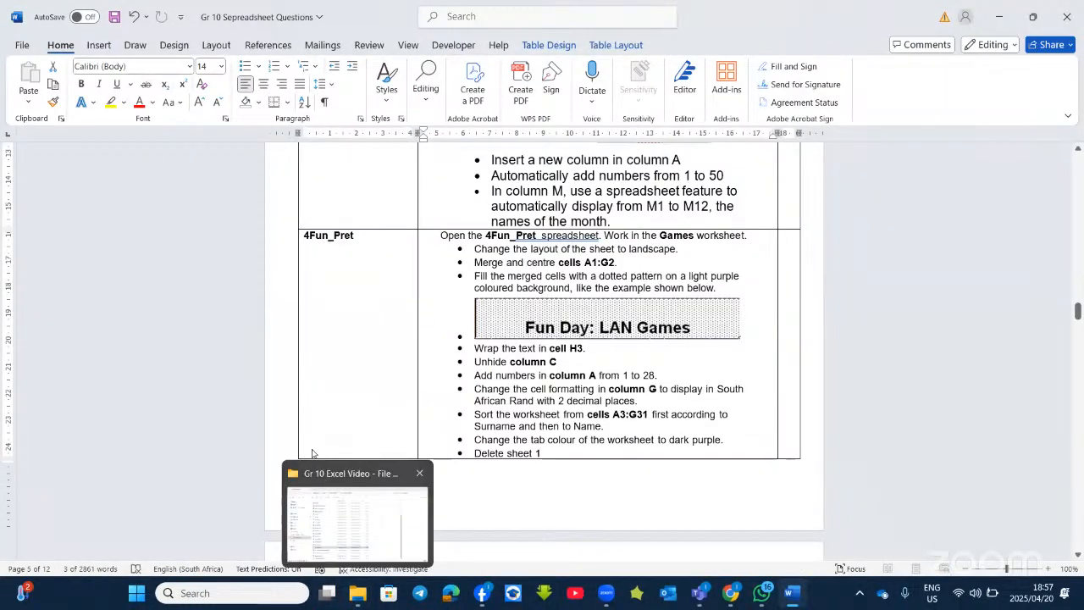
# Open the 4Fun_Pret workbook from the Gr 10 Excel Video folder, look through its sheets and show the GAMES sheet
pyautogui.click(313, 464)
pyautogui.scroll(3, 299, 413)
pyautogui.doubleClick(249, 232)
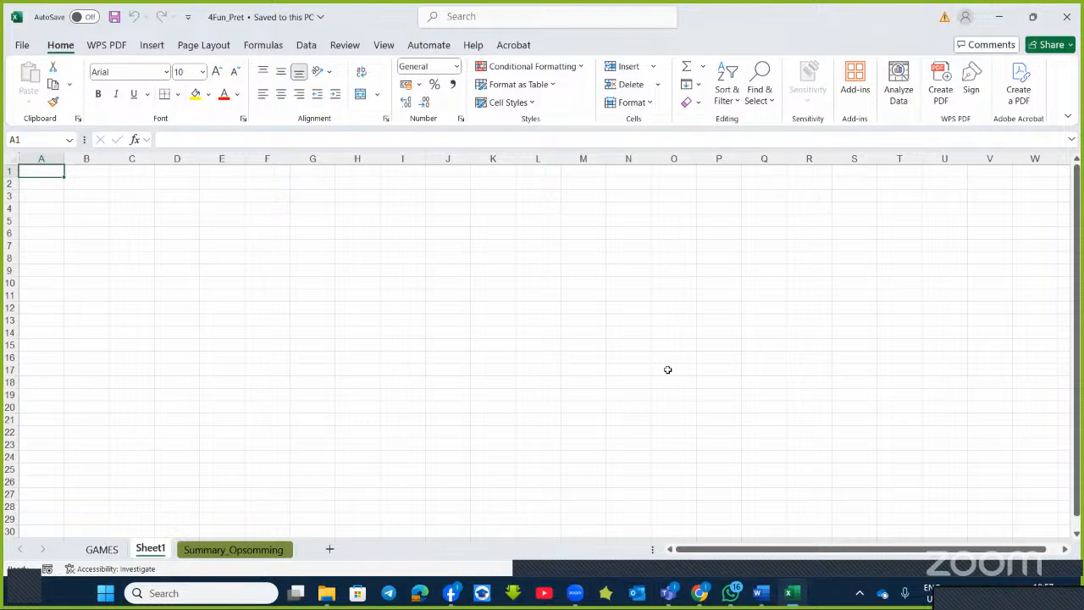
pyautogui.click(100, 550)
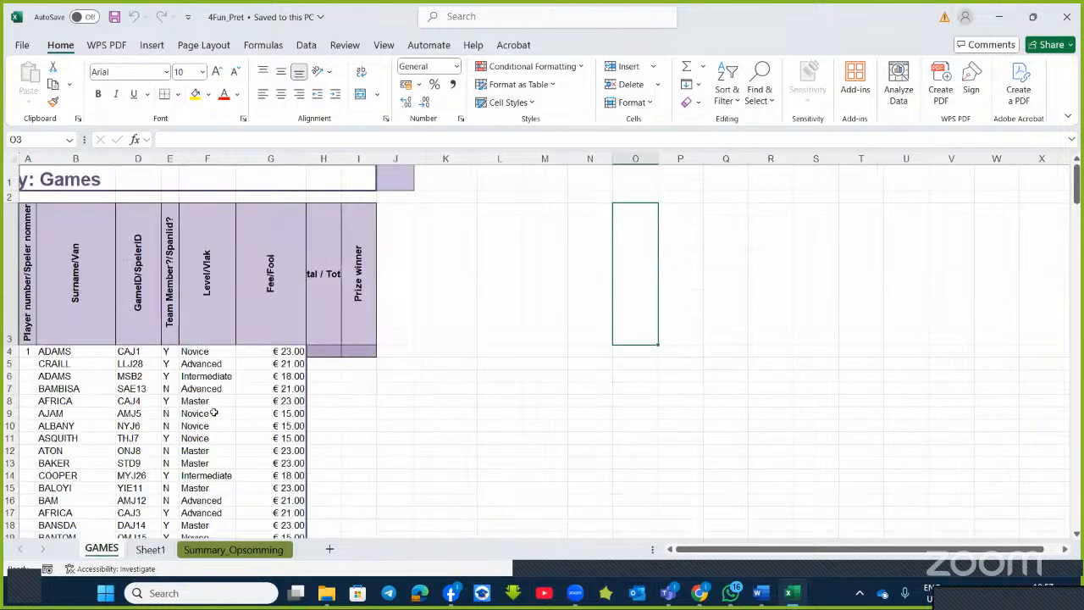
pyautogui.click(223, 550)
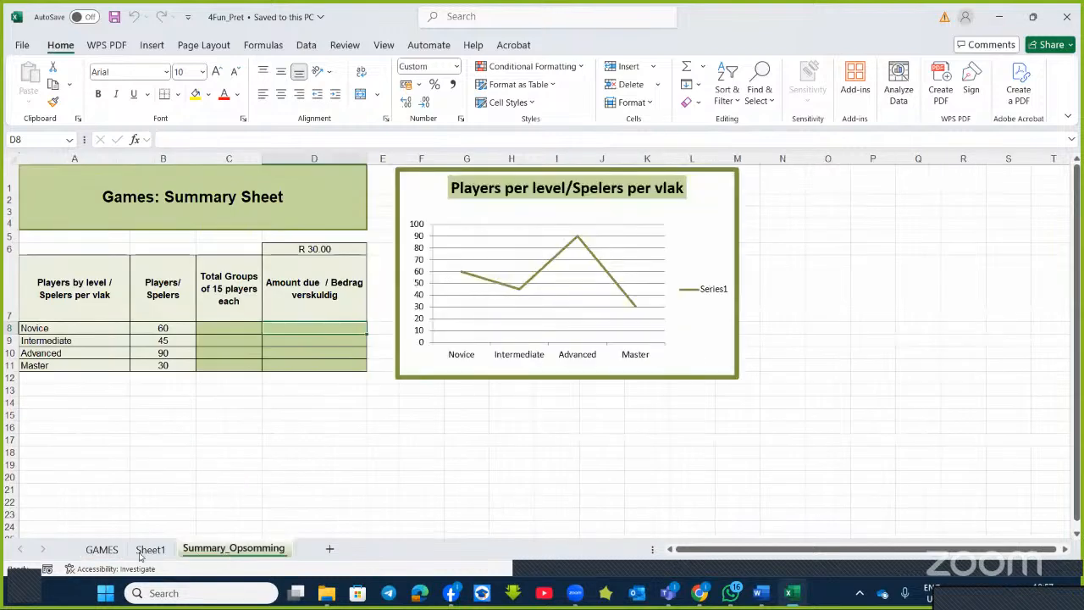
pyautogui.click(101, 550)
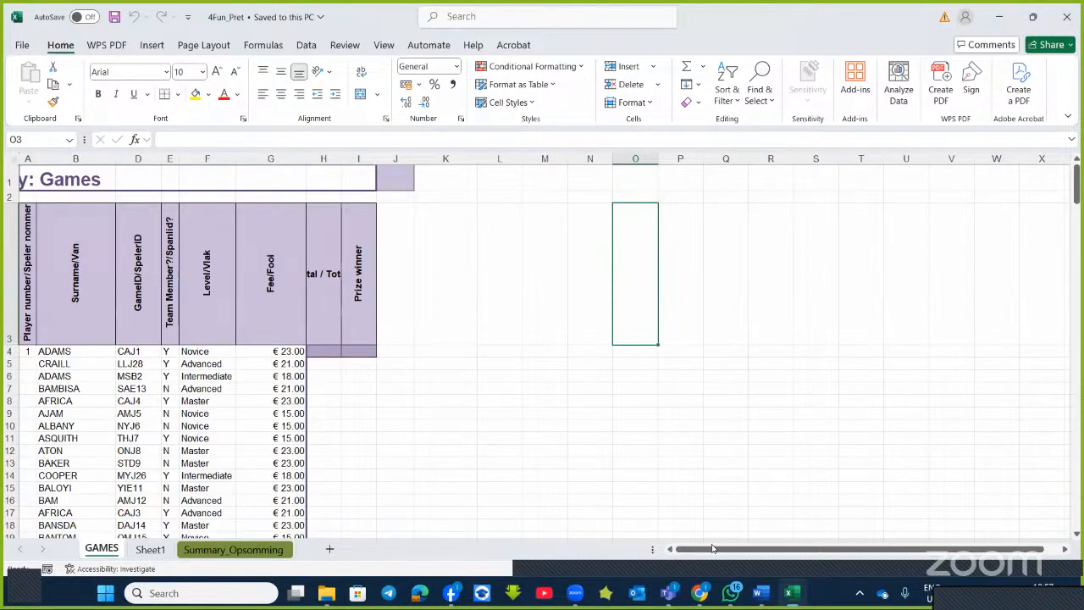
# Check the first instruction in Word and set the GAMES sheet's page orientation to landscape in Excel
pyautogui.click(756, 599)
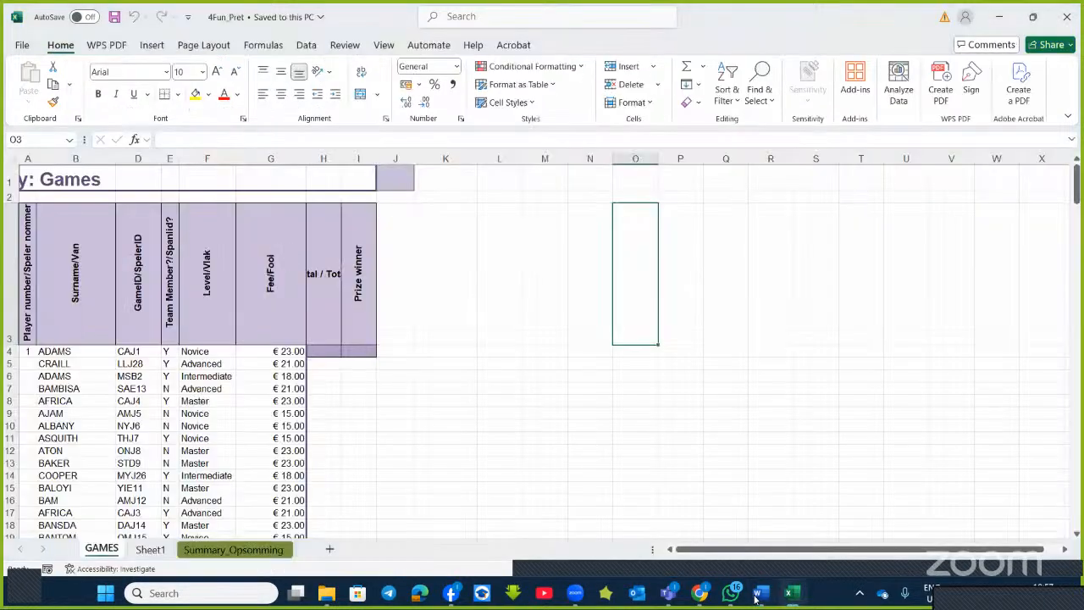
pyautogui.click(757, 598)
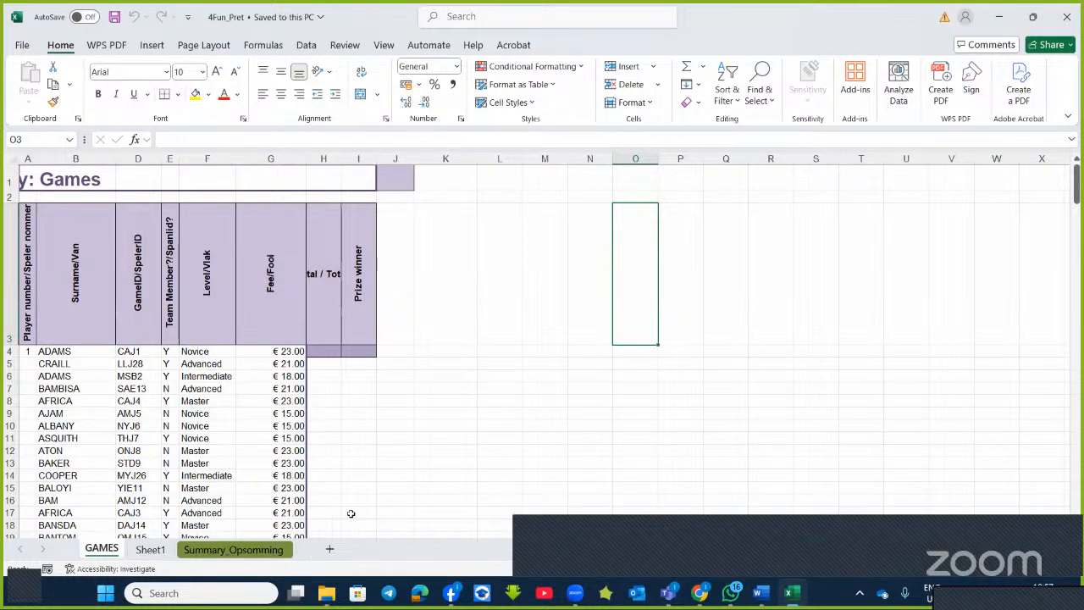
pyautogui.click(491, 266)
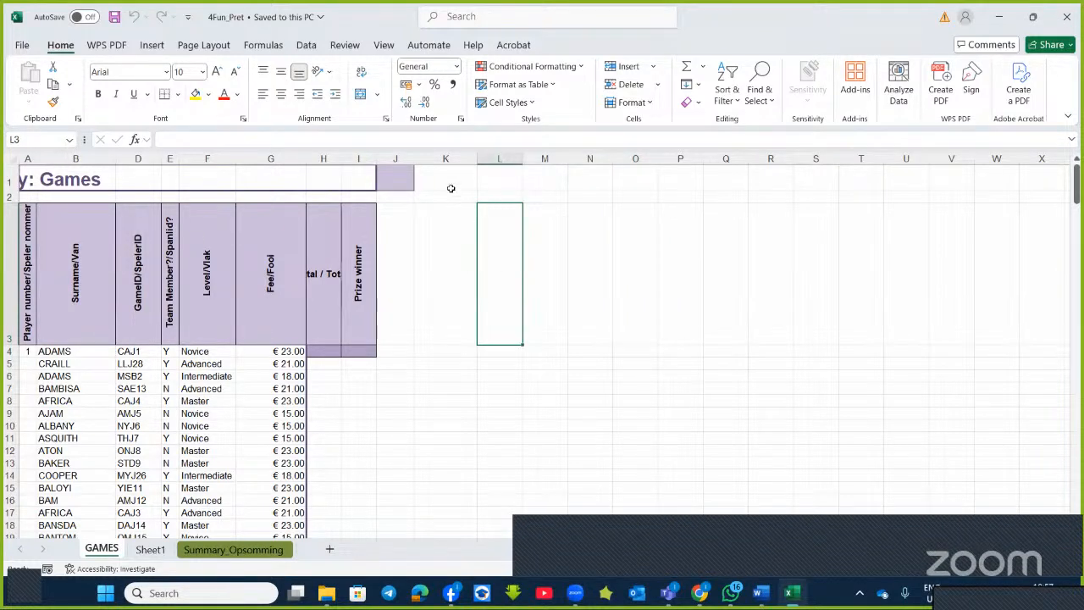
pyautogui.click(197, 46)
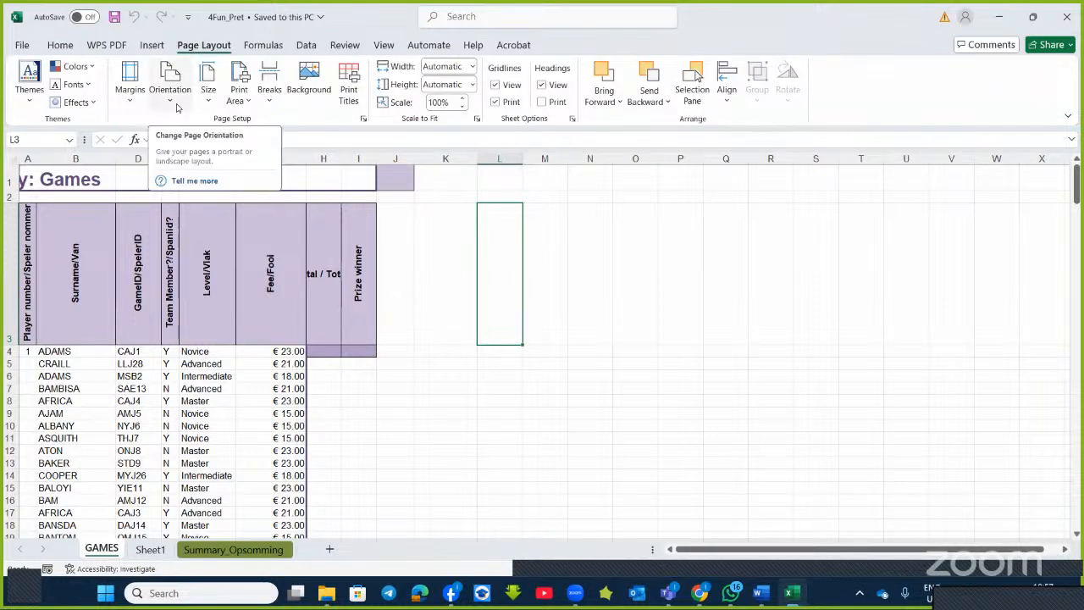
pyautogui.click(173, 104)
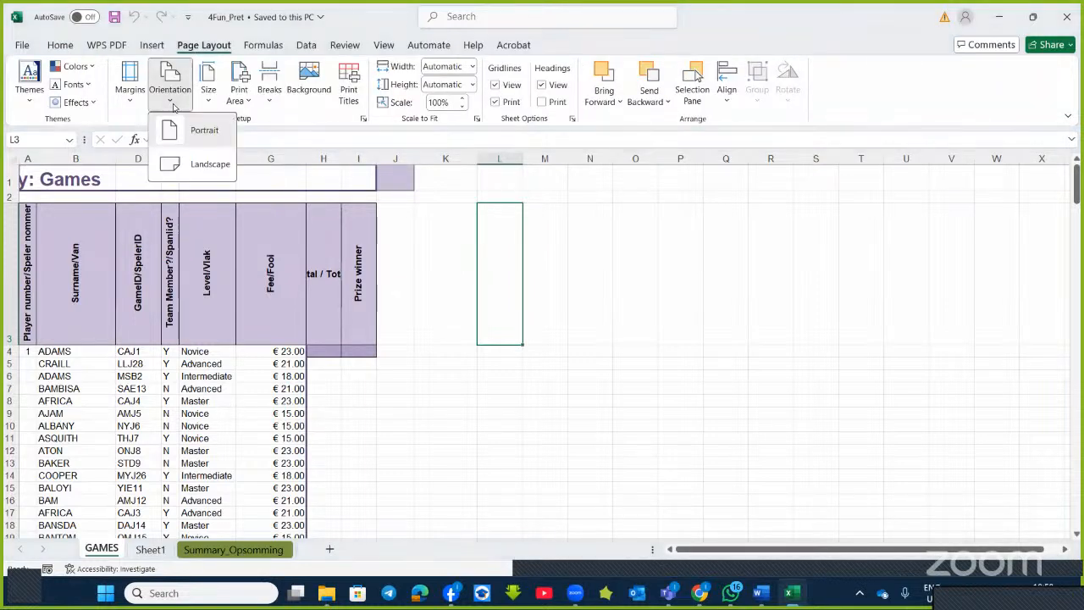
pyautogui.click(197, 168)
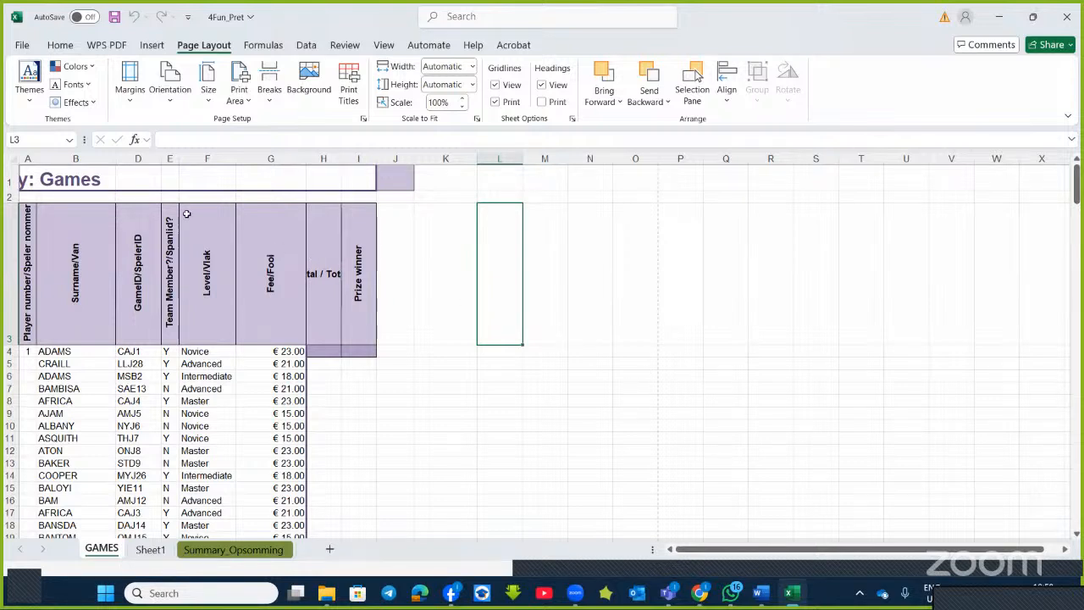
pyautogui.click(24, 171)
pyautogui.moveTo(25, 171); pyautogui.dragTo(283, 180)
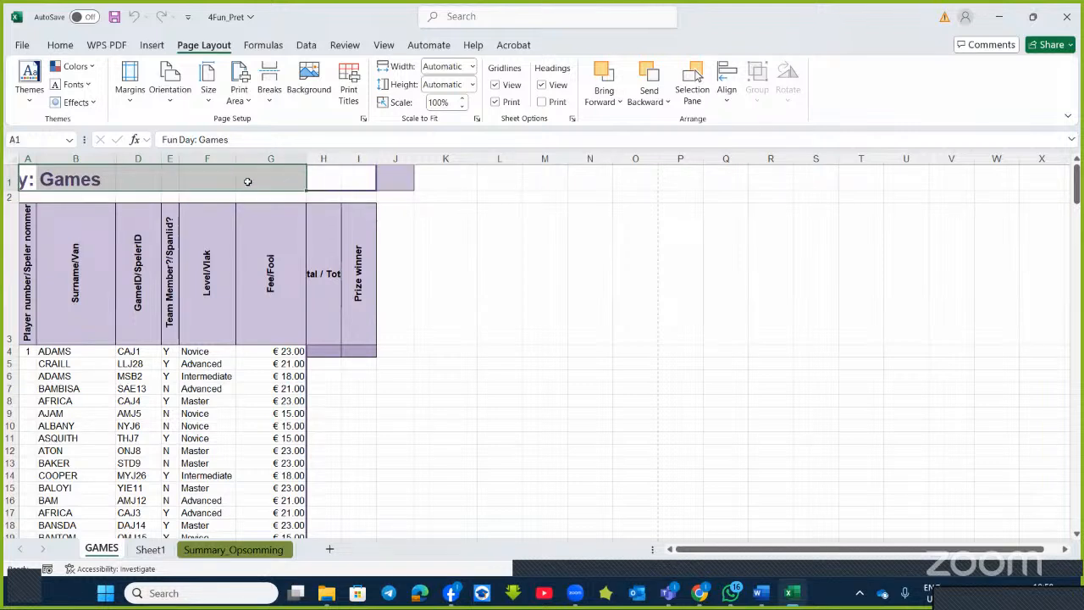
pyautogui.click(74, 49)
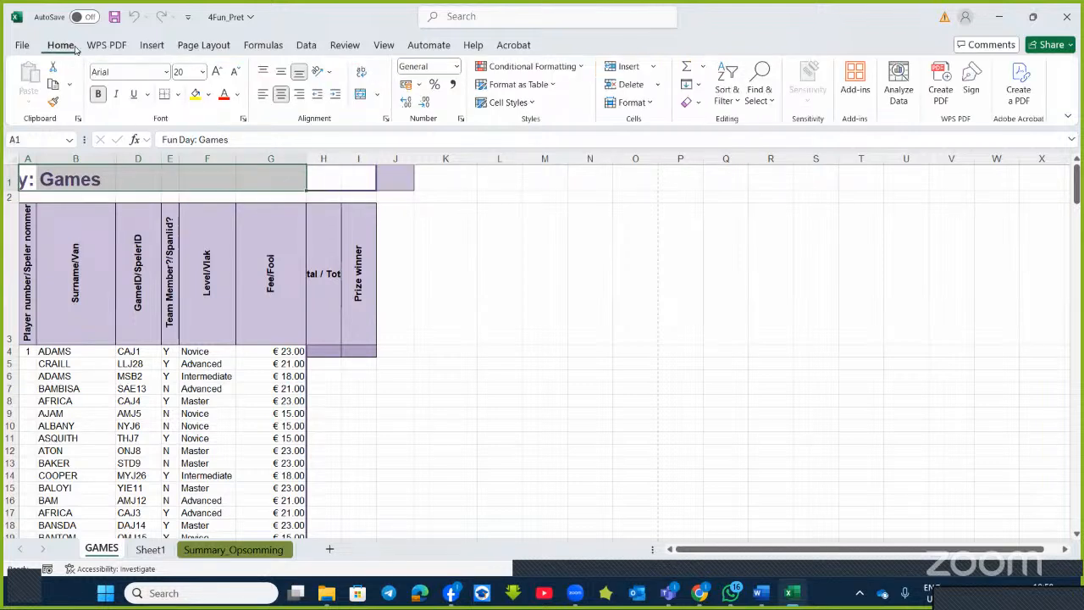
pyautogui.click(361, 94)
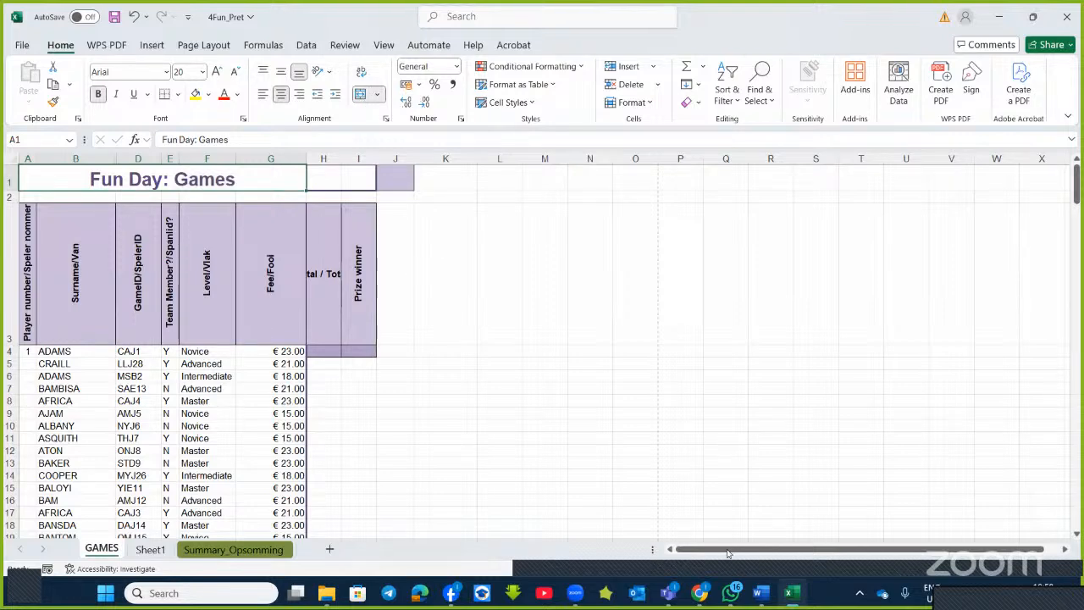
pyautogui.click(758, 592)
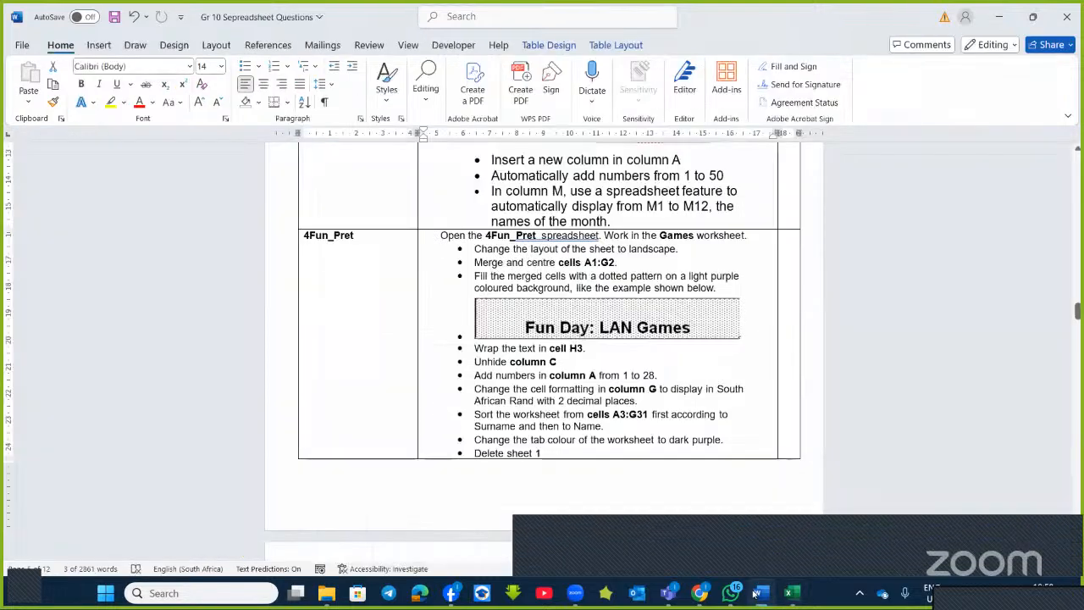
pyautogui.click(758, 592)
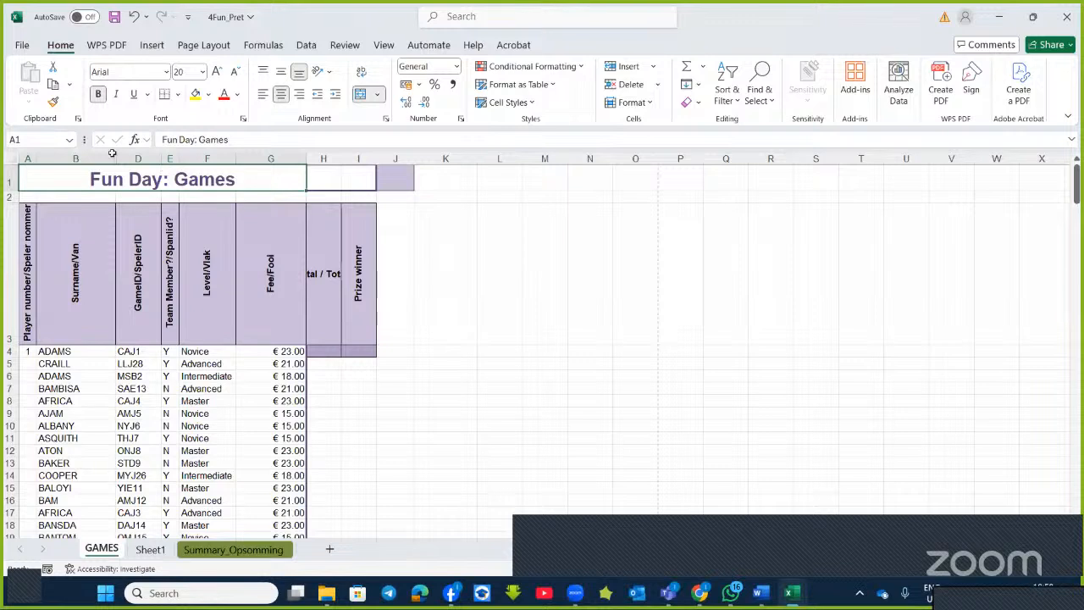
pyautogui.moveTo(68, 190); pyautogui.dragTo(268, 196)
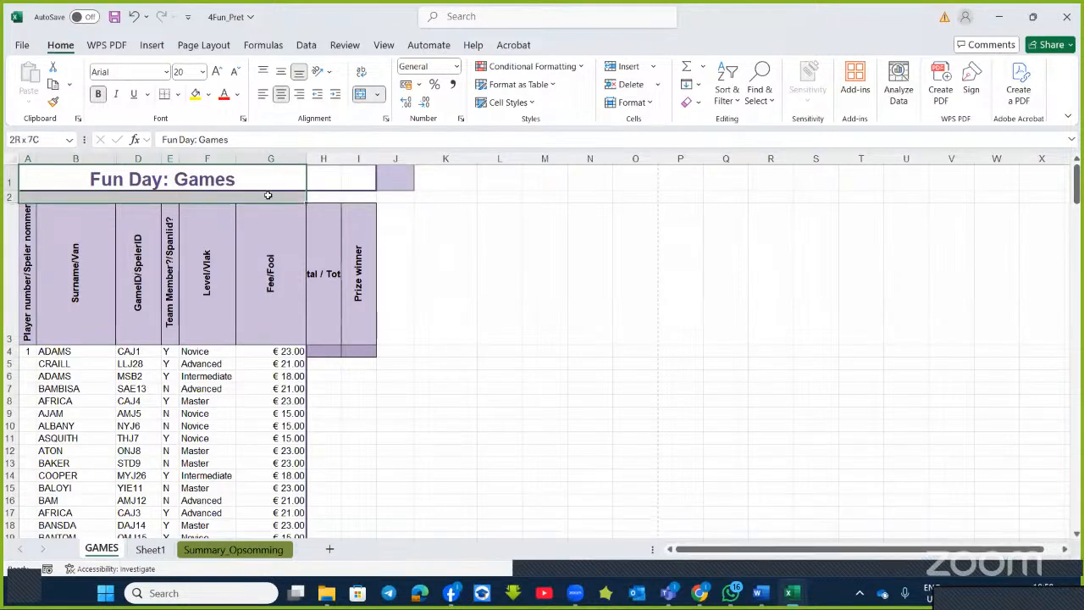
pyautogui.click(360, 94)
pyautogui.click(360, 94)
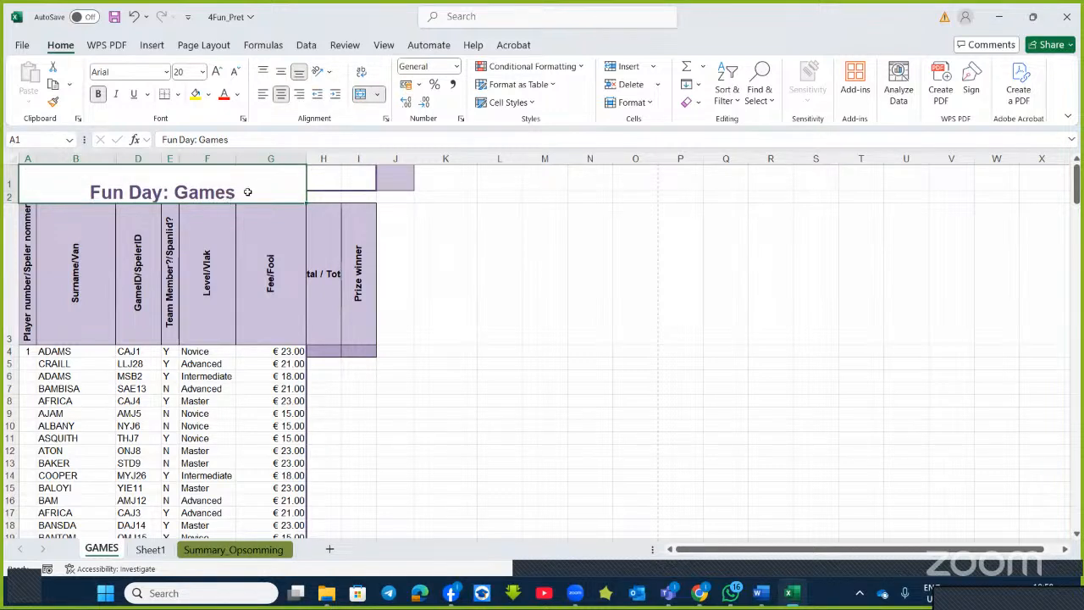
pyautogui.hotkey('ctrl', 'z')
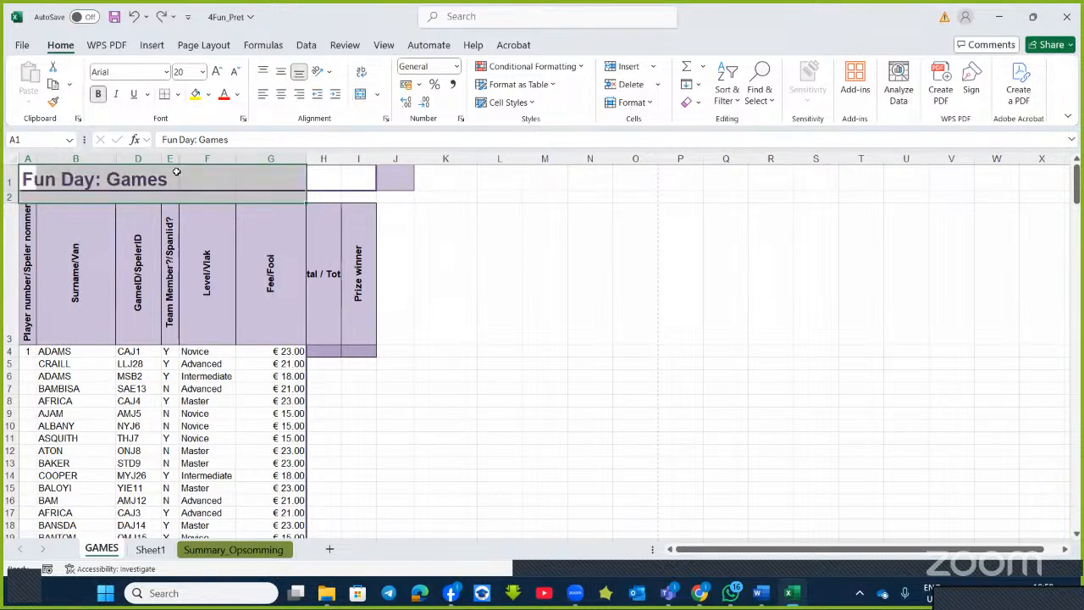
pyautogui.hotkey('ctrl', 'z')
pyautogui.hotkey('ctrl', 'z')
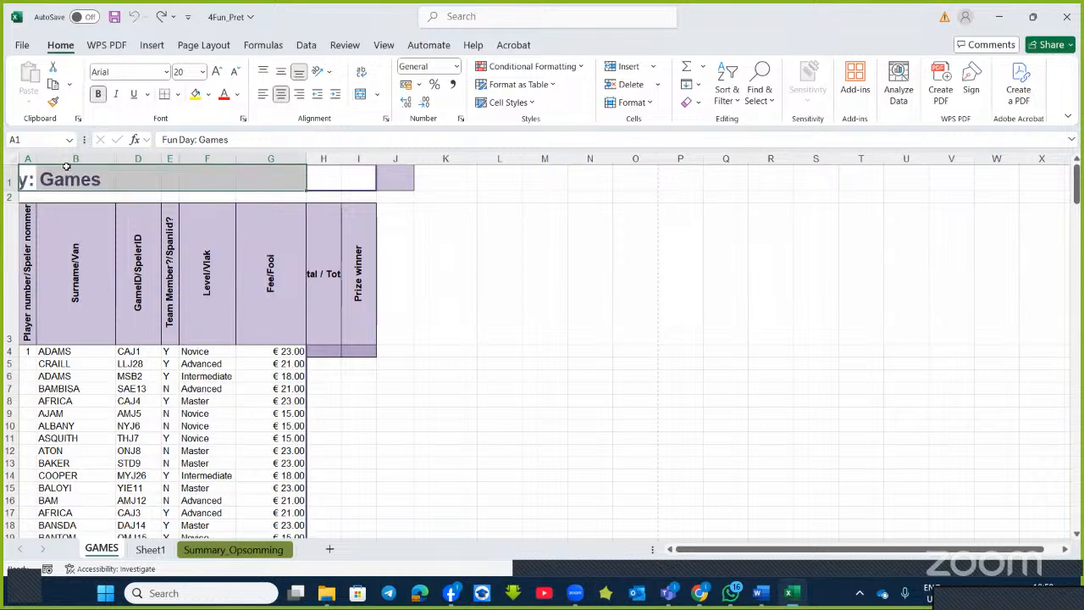
# Merge and centre cells A1:G2 on the GAMES sheet and check the next instruction in Word
pyautogui.moveTo(25, 170); pyautogui.dragTo(267, 196)
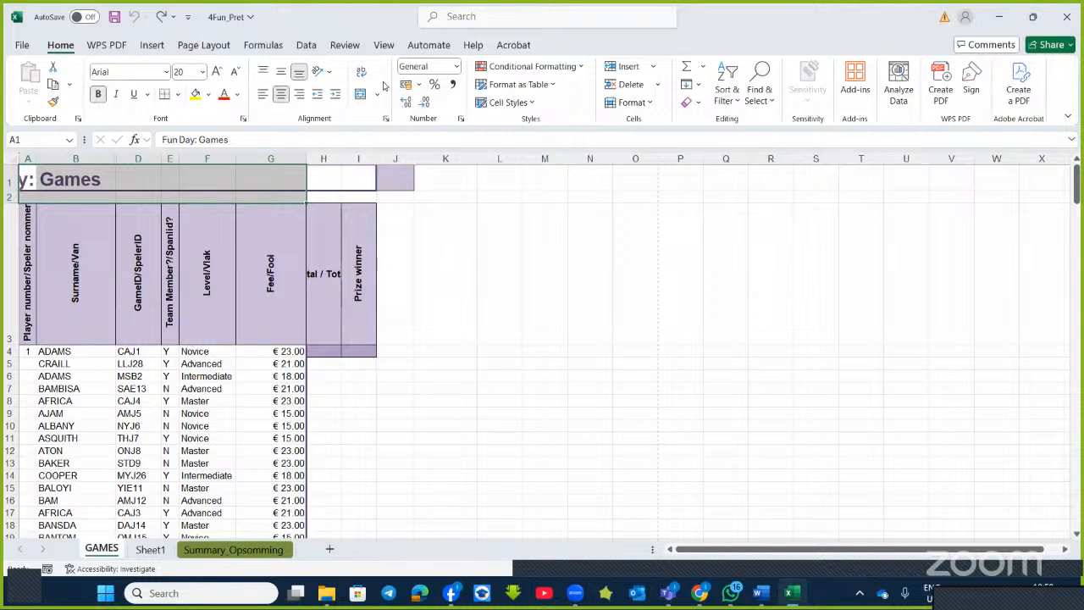
pyautogui.click(360, 96)
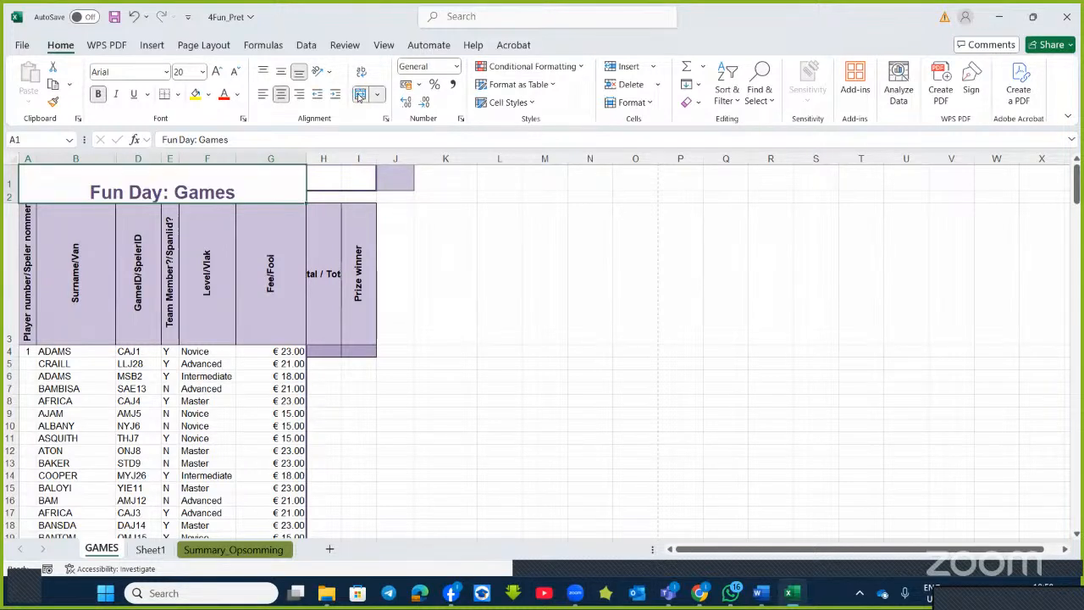
pyautogui.click(769, 603)
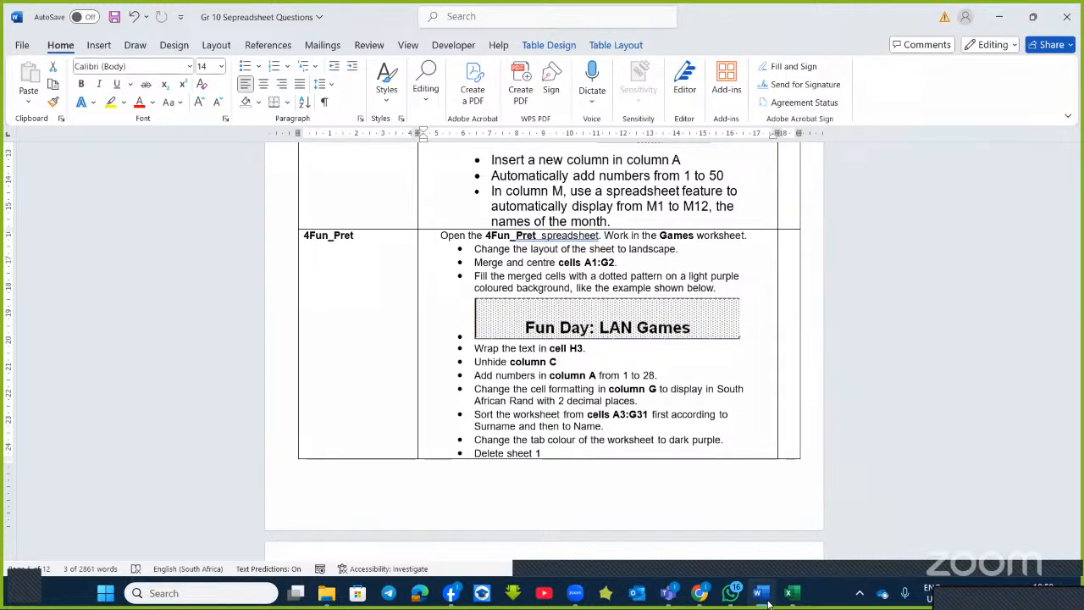
pyautogui.click(768, 602)
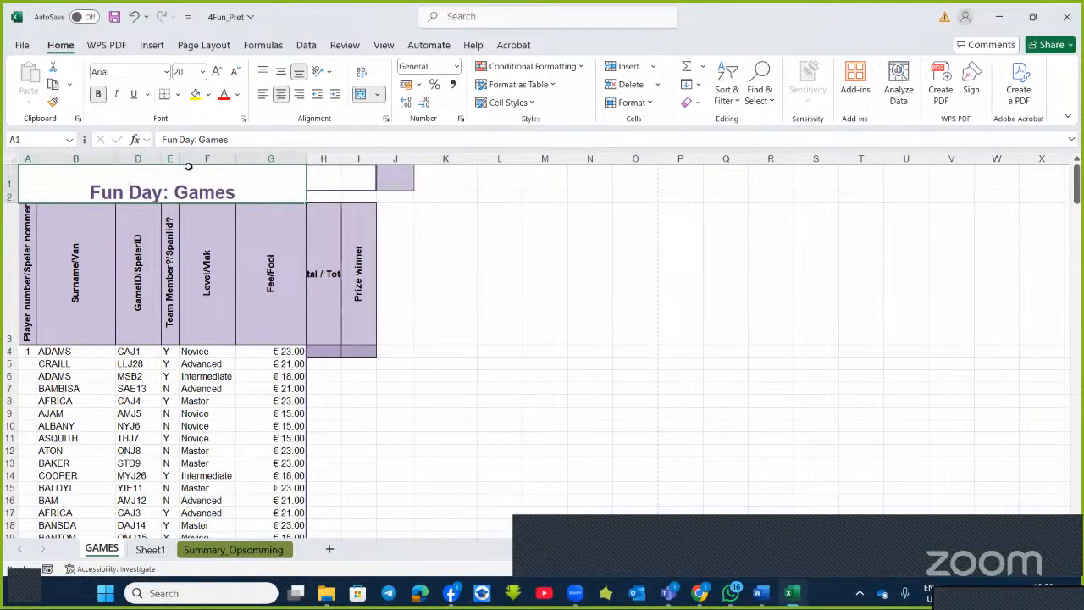
# Fill the merged title cells A1:G2 with the 12.5% Gray dotted pattern in purple and check the next instruction in Word
pyautogui.click(386, 119)
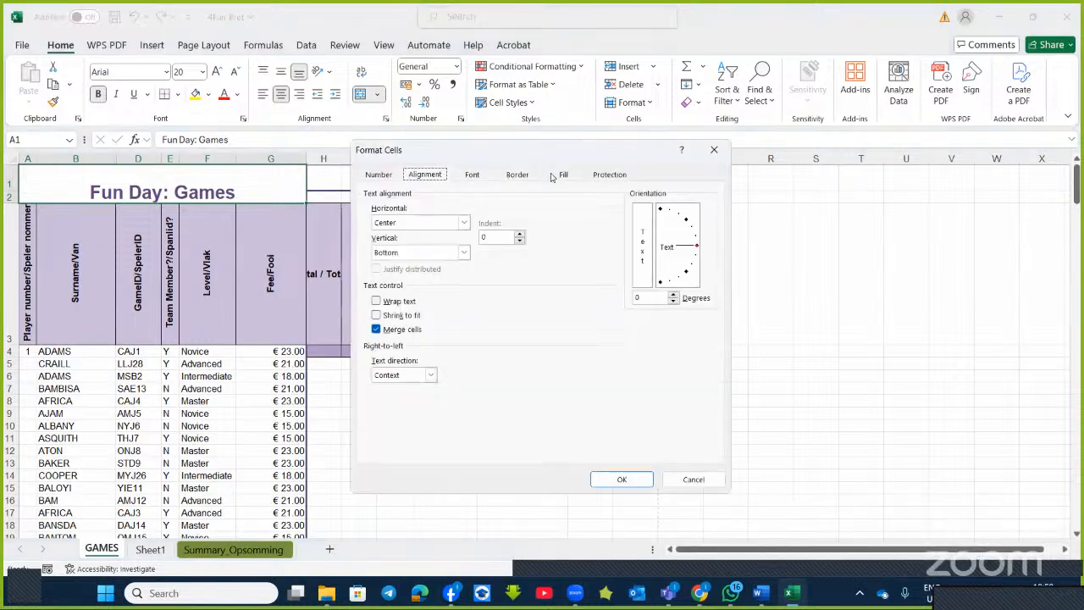
pyautogui.click(564, 175)
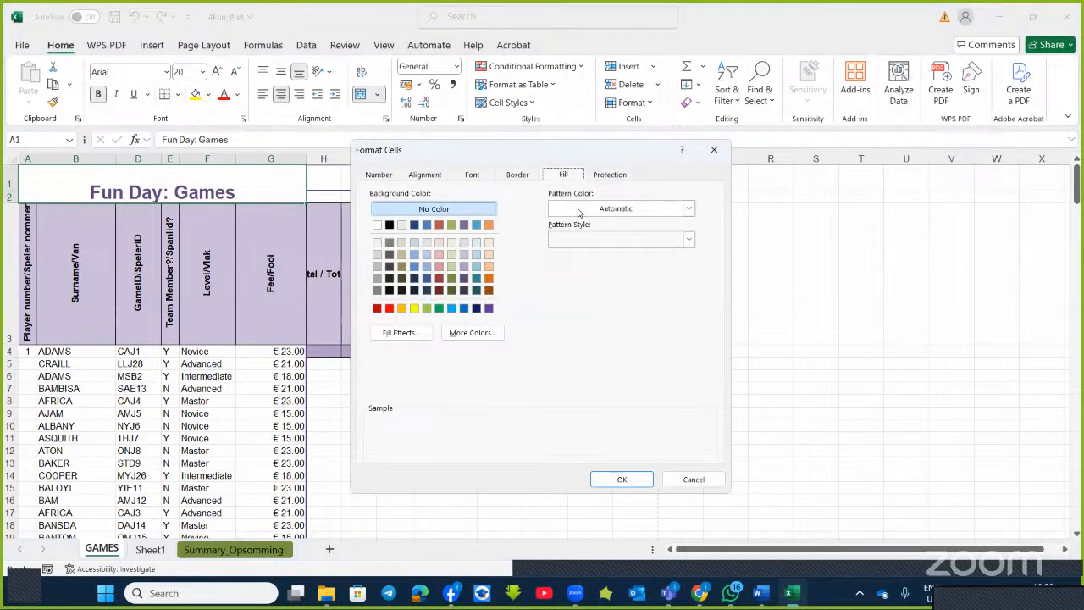
pyautogui.click(689, 240)
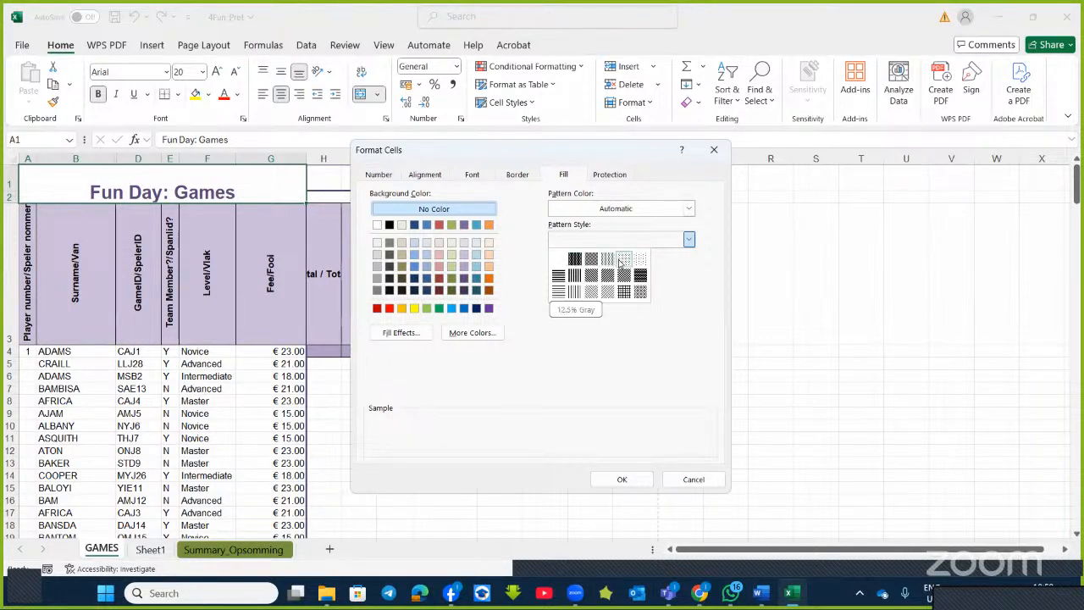
pyautogui.click(621, 259)
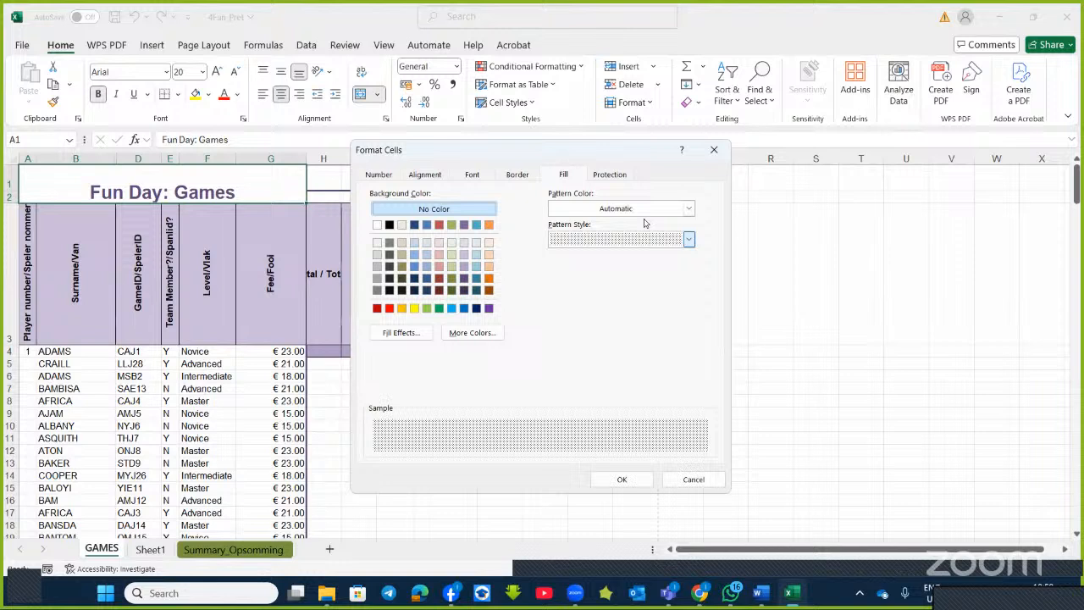
pyautogui.click(688, 209)
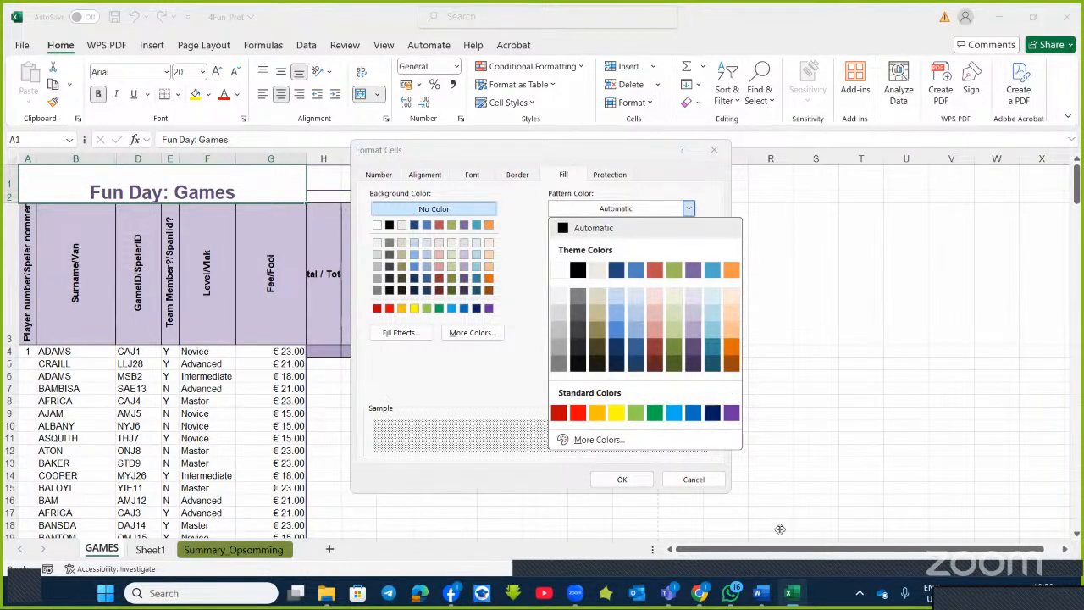
pyautogui.click(731, 412)
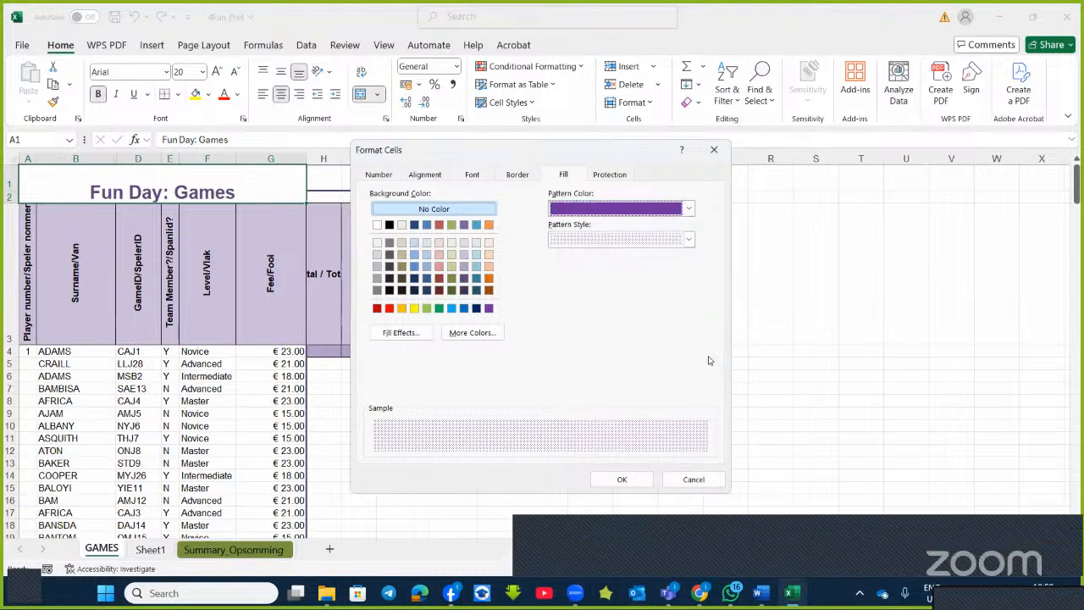
pyautogui.click(626, 479)
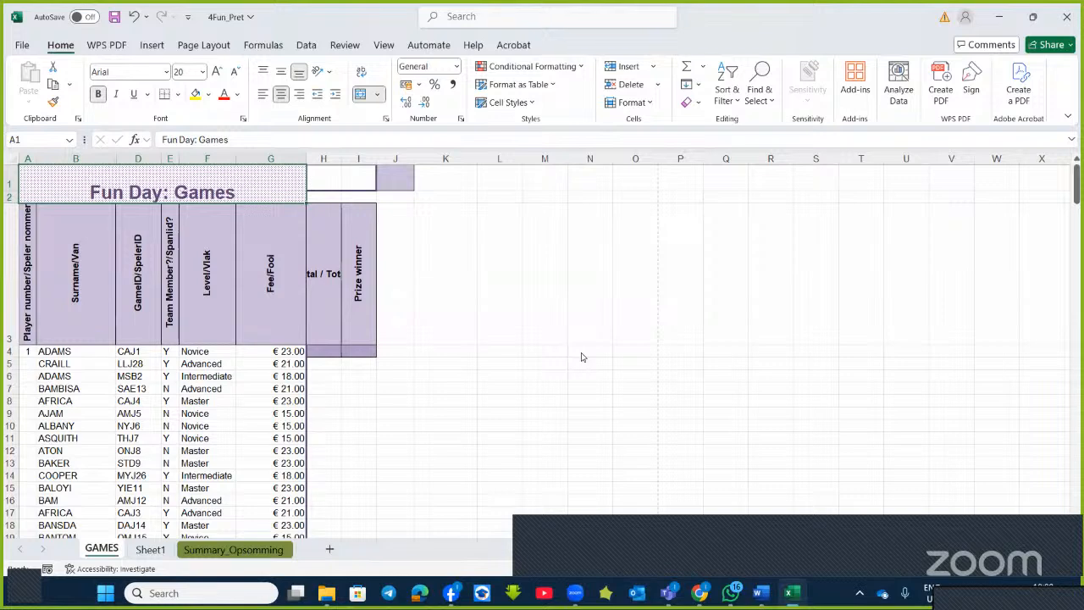
pyautogui.click(760, 592)
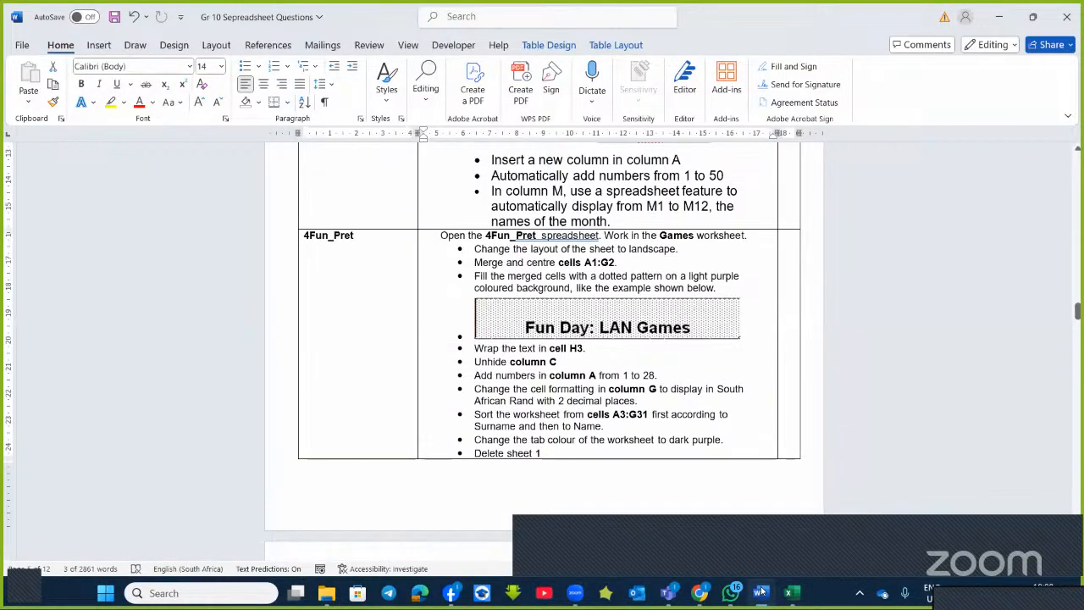
pyautogui.click(760, 591)
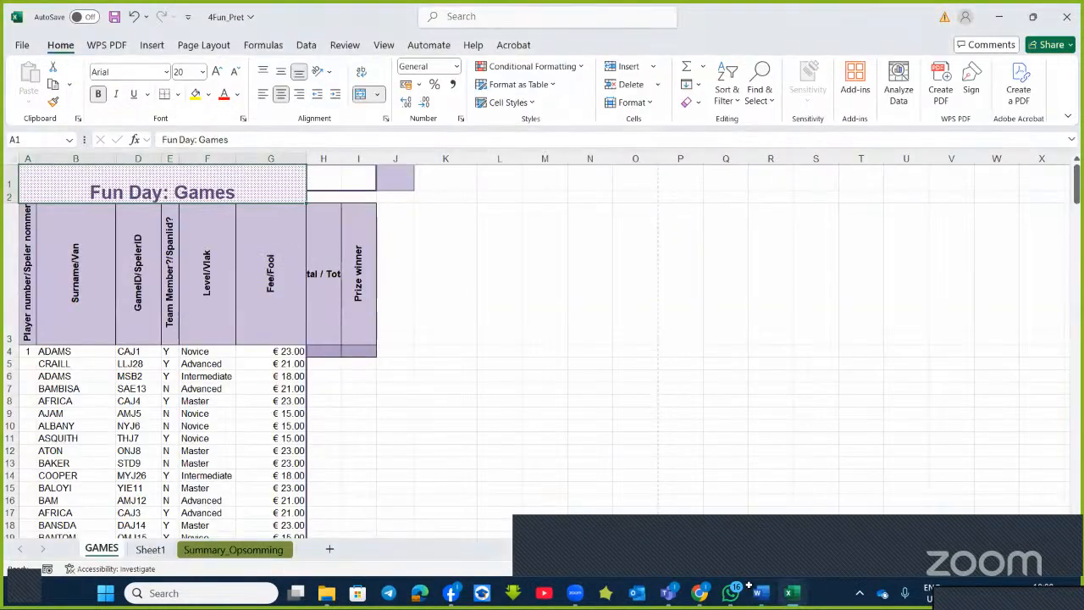
# Wrap the text in cell H3 on the GAMES sheet and check the next instruction in Word
pyautogui.click(325, 252)
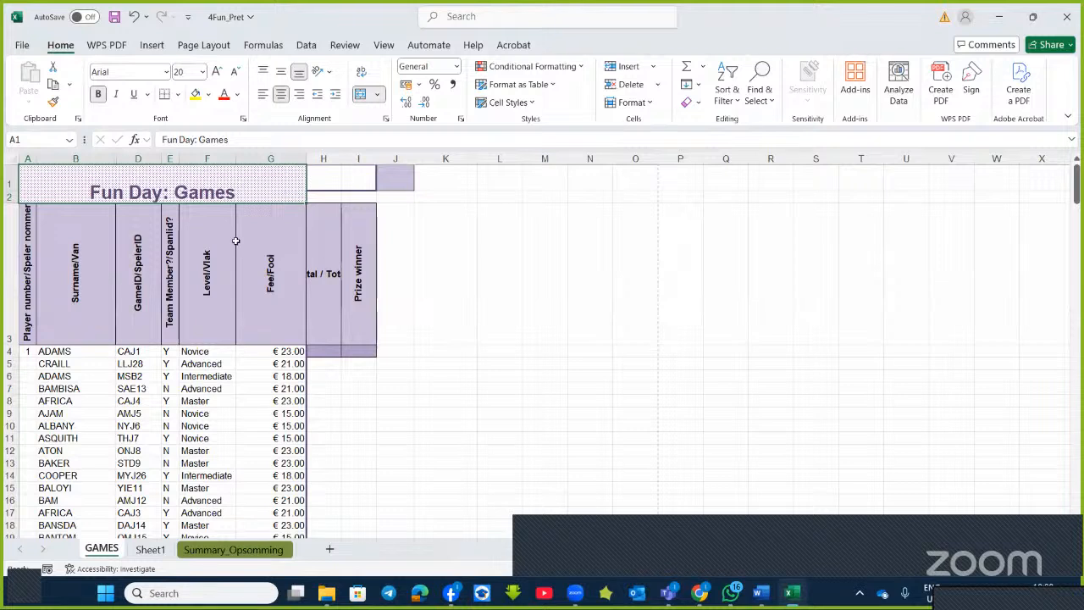
pyautogui.click(25, 140)
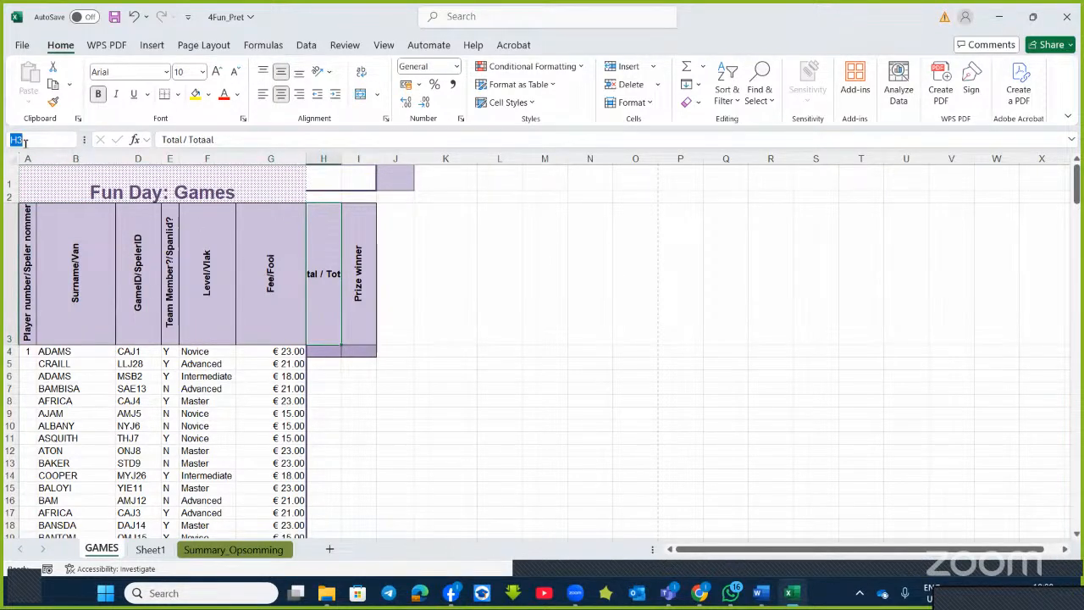
pyautogui.write('h3')
pyautogui.press('Return')
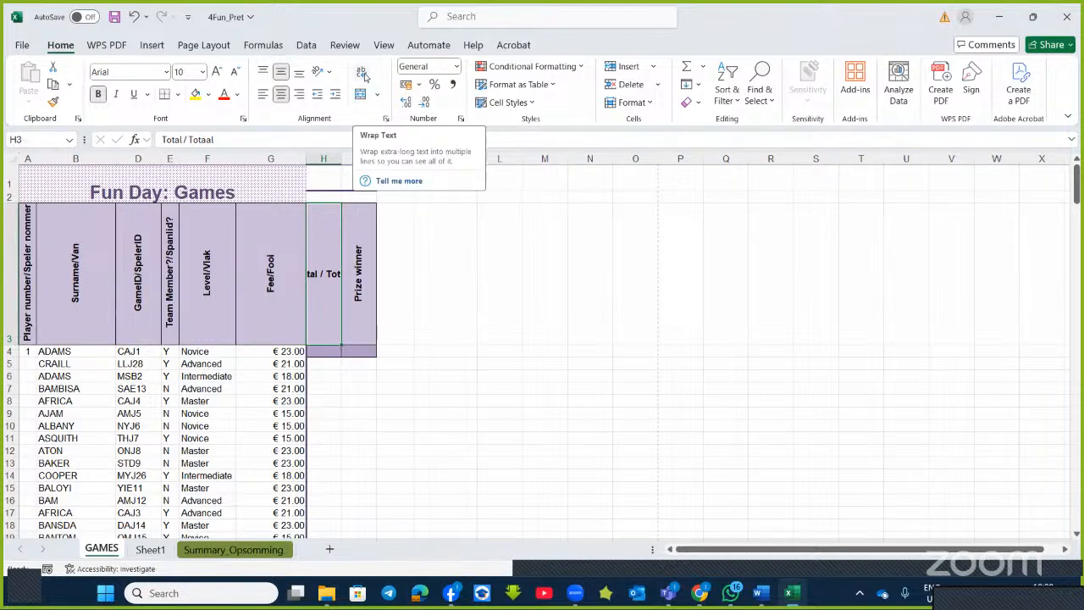
pyautogui.click(489, 18)
pyautogui.write('wra')
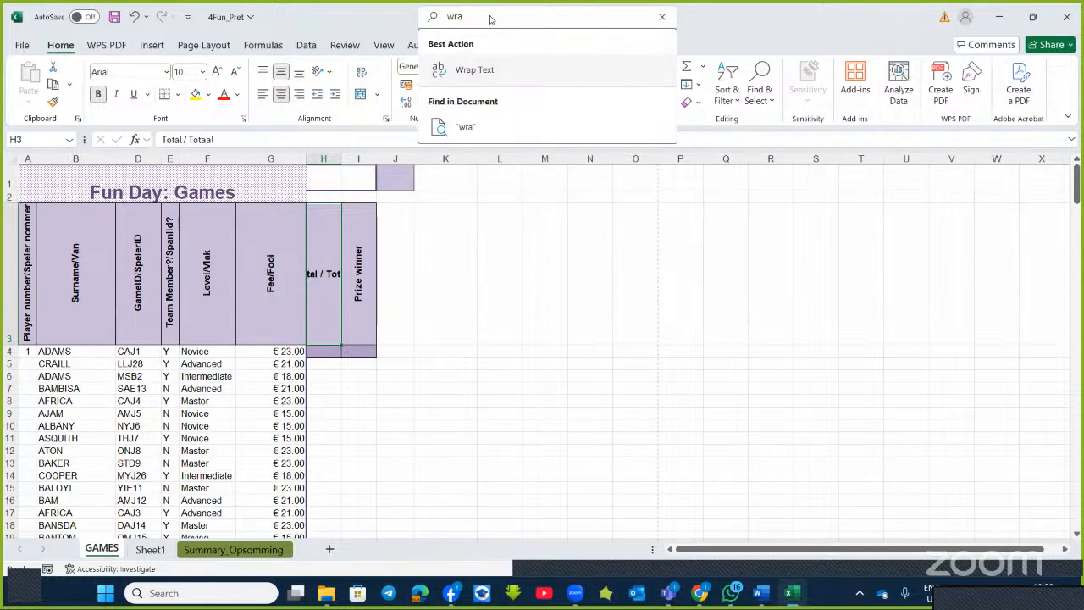
pyautogui.click(479, 70)
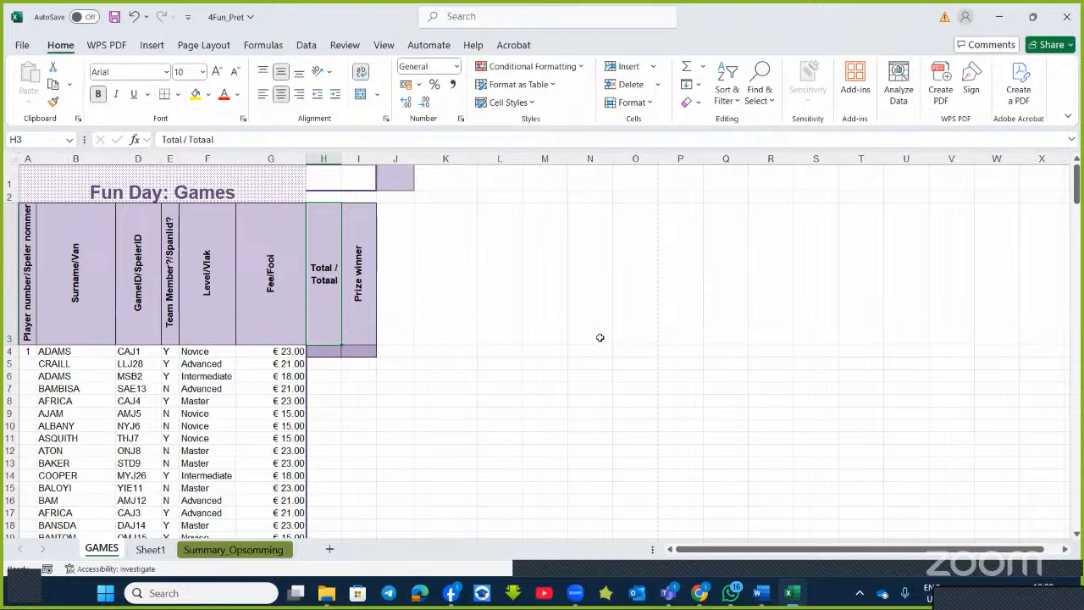
pyautogui.click(766, 593)
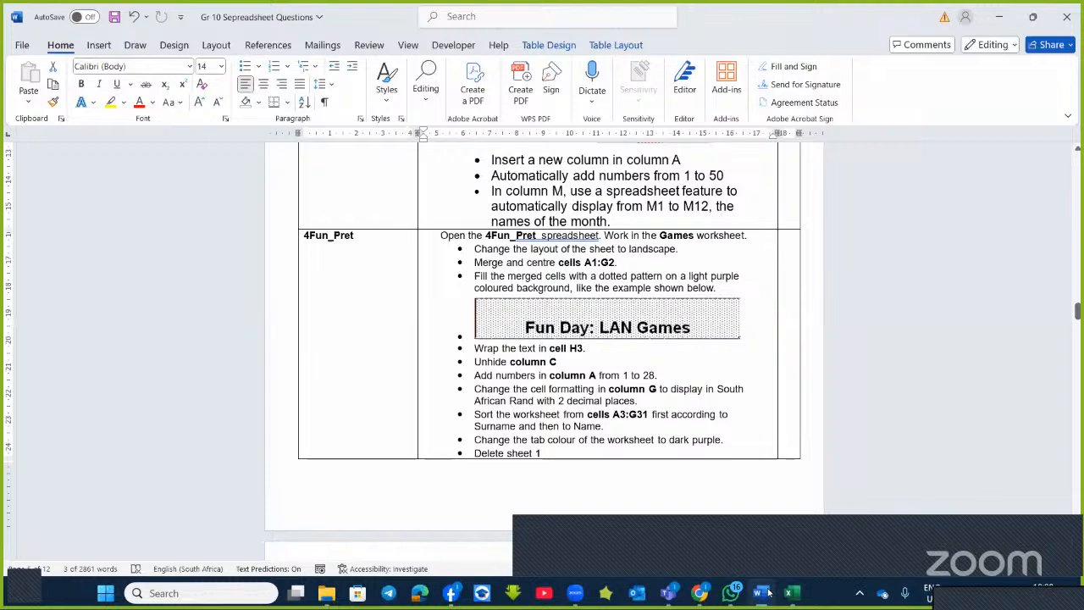
pyautogui.click(766, 593)
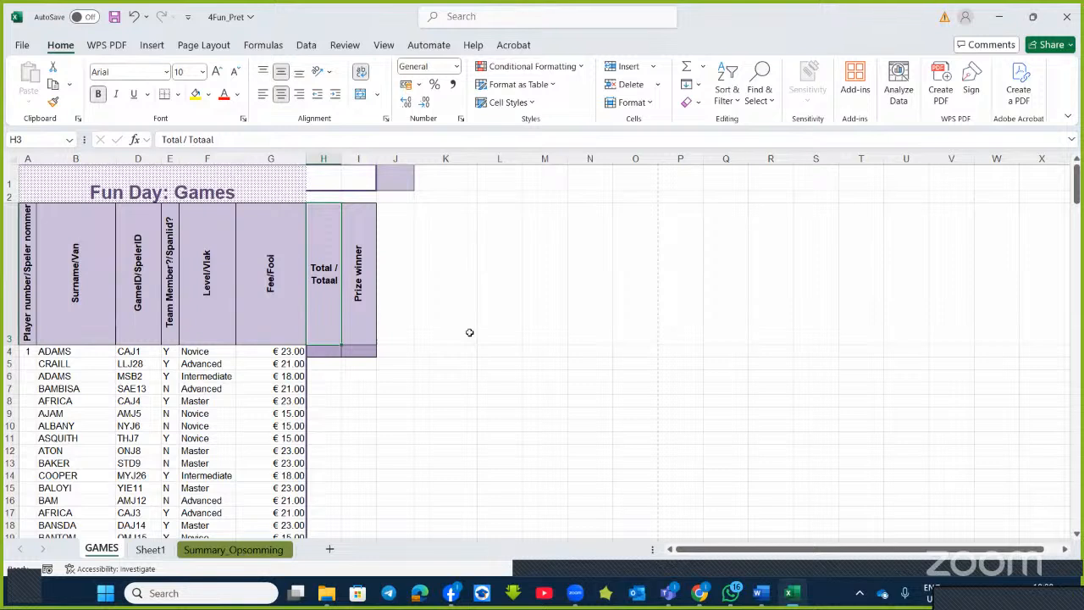
# Unhide column C between columns B and D on the GAMES sheet
pyautogui.click(27, 158)
pyautogui.click(73, 158)
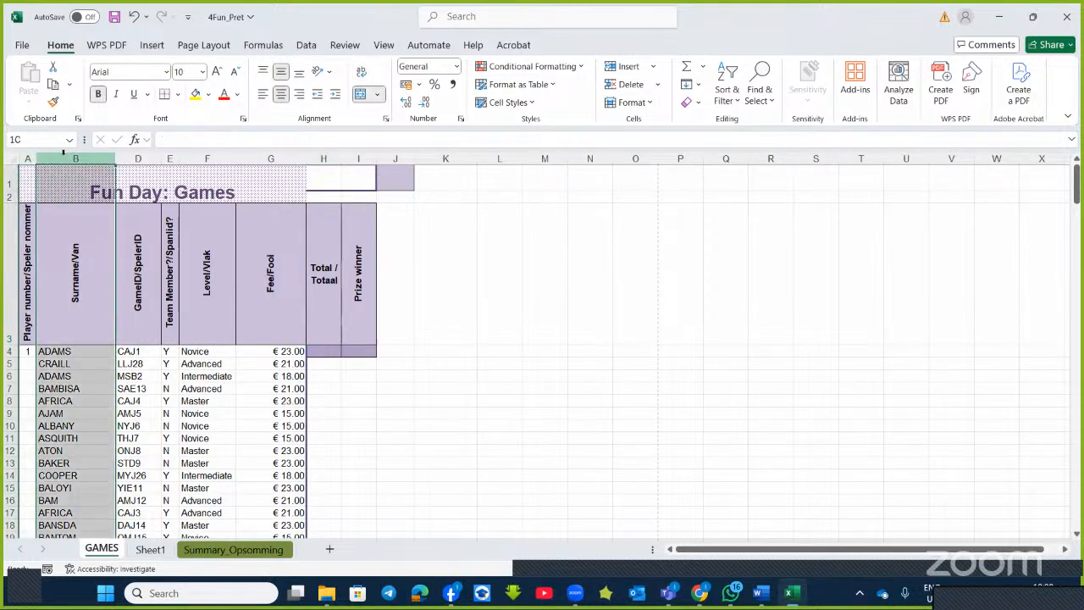
pyautogui.click(136, 159)
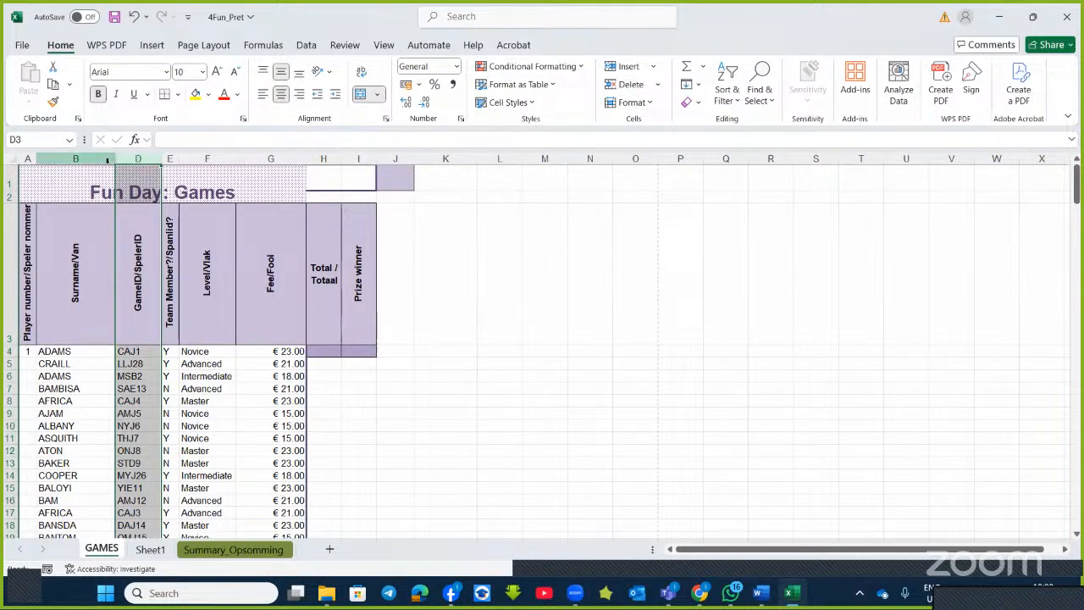
pyautogui.moveTo(76, 159); pyautogui.dragTo(139, 158)
pyautogui.rightClick(133, 158)
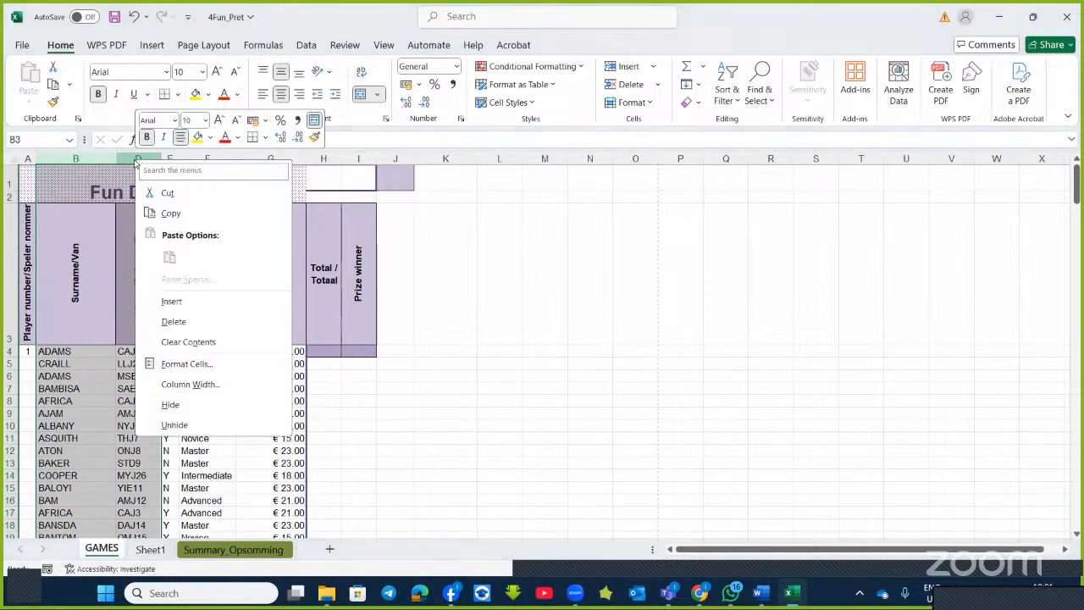
pyautogui.click(170, 427)
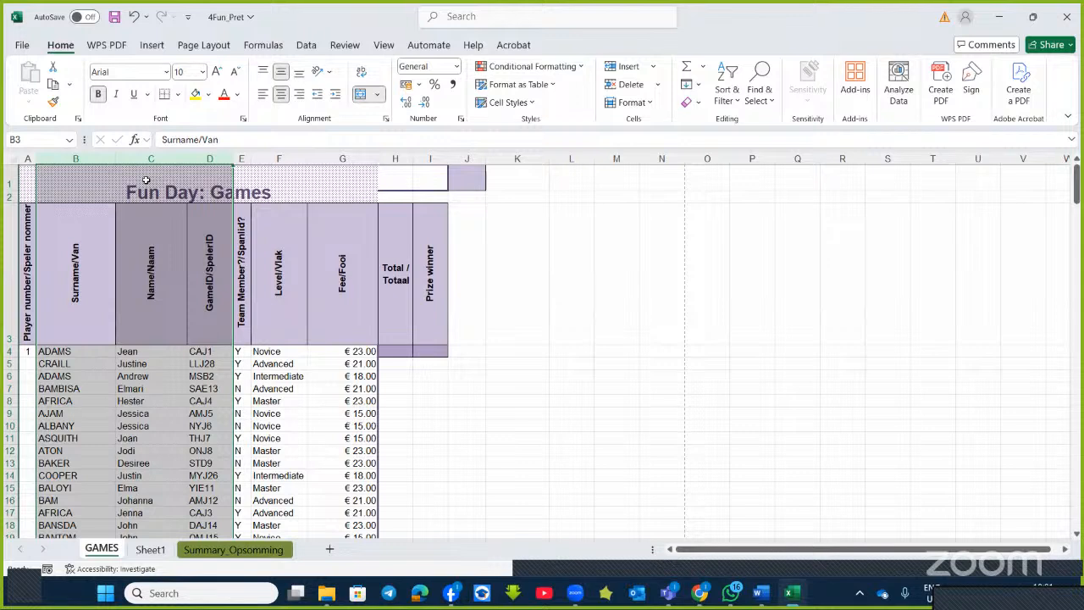
# Hide the empty column K on the GAMES sheet and check the numbering instruction in Word
pyautogui.rightClick(518, 157)
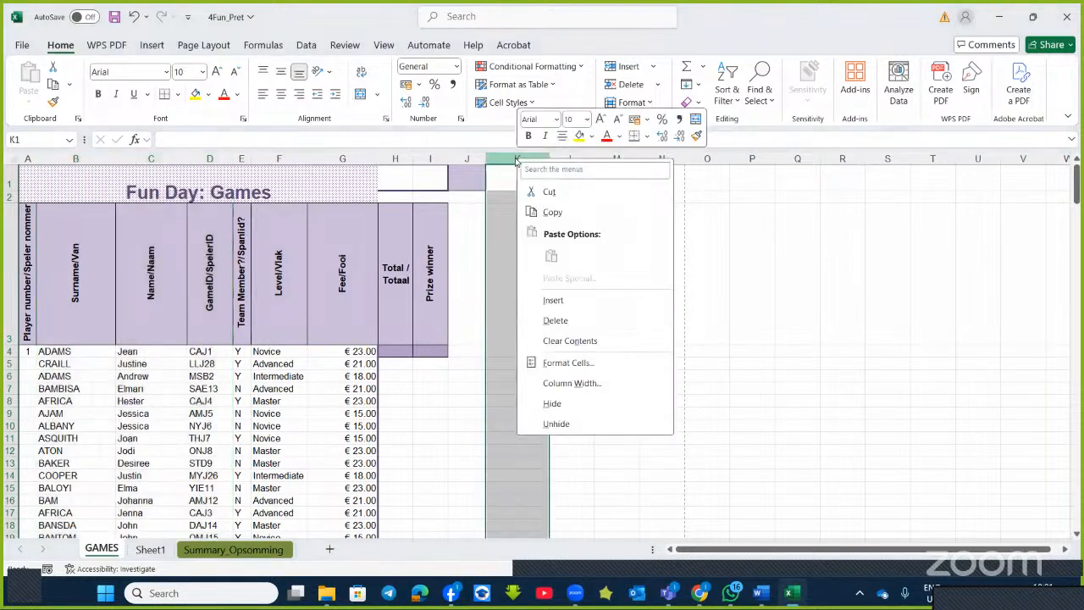
pyautogui.click(552, 404)
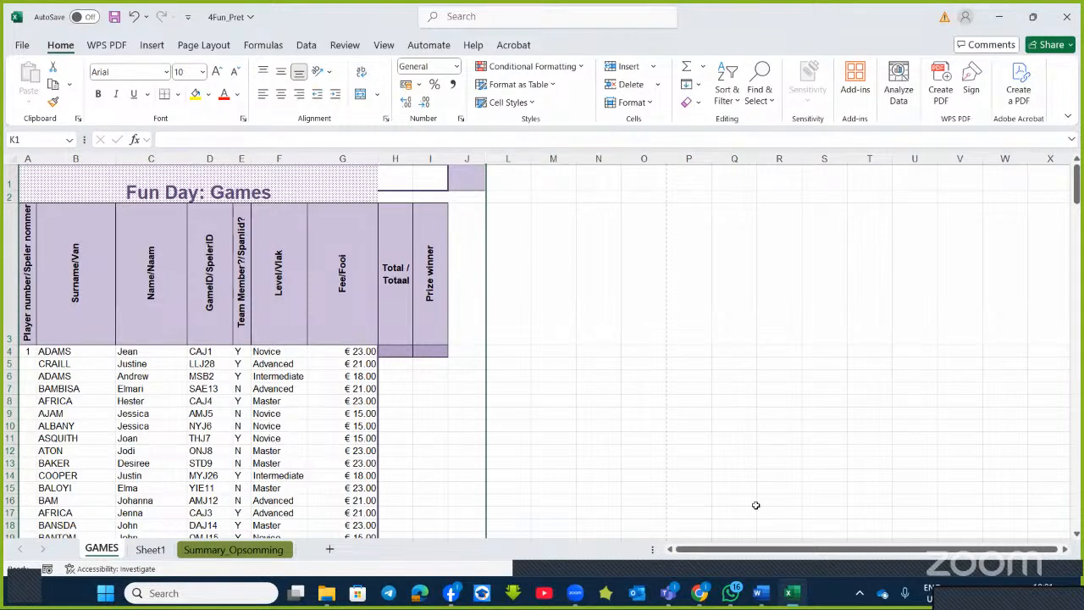
pyautogui.click(760, 588)
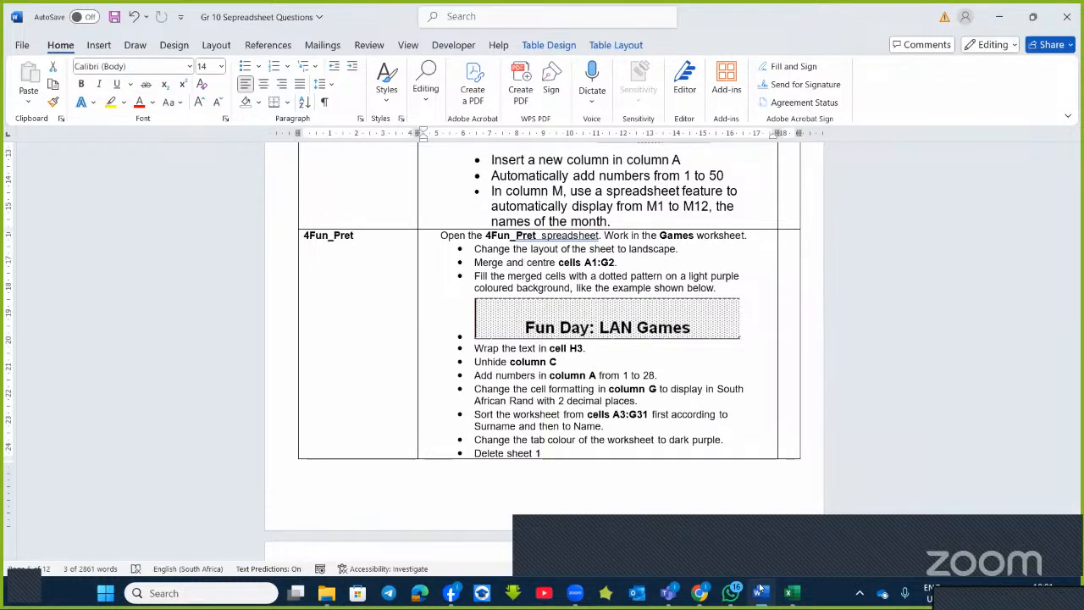
pyautogui.click(761, 588)
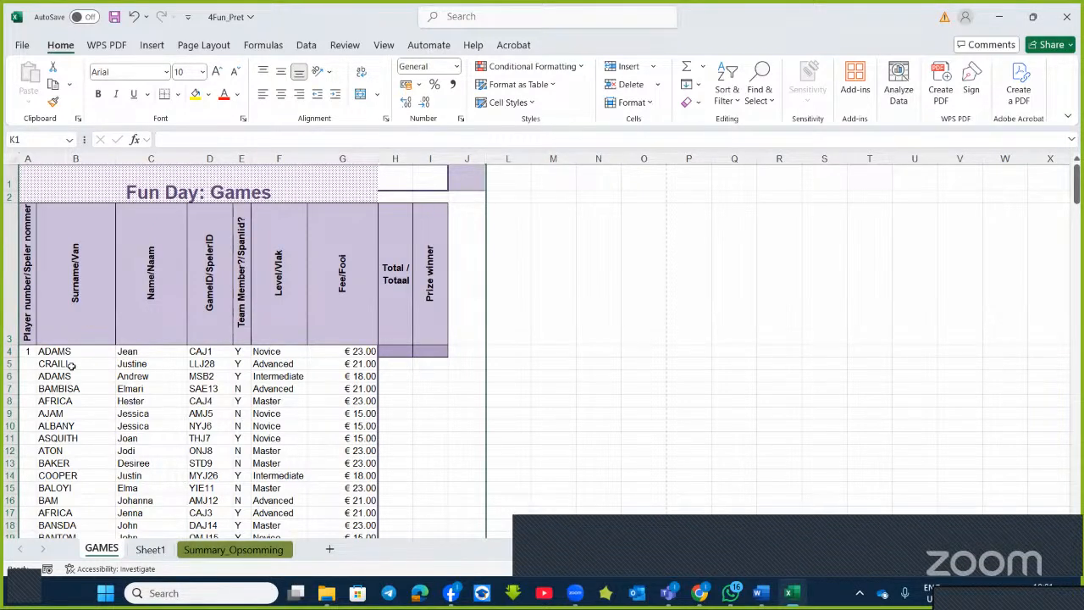
# Number the players from 1 to 28 in cells A4:A31 with a filled series and check the next instruction in Word
pyautogui.click(705, 321)
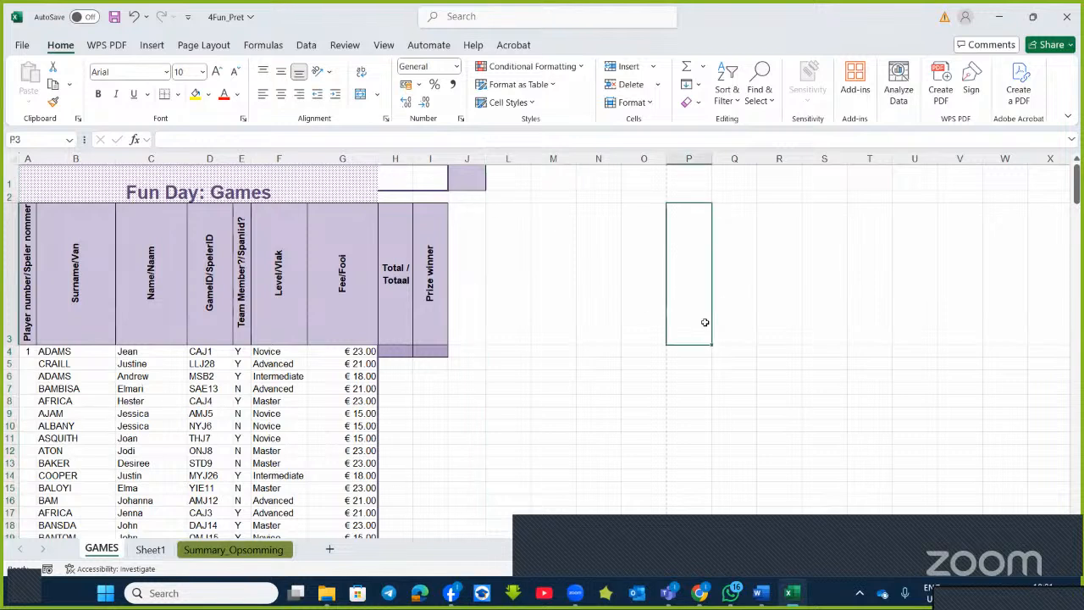
pyautogui.click(27, 351)
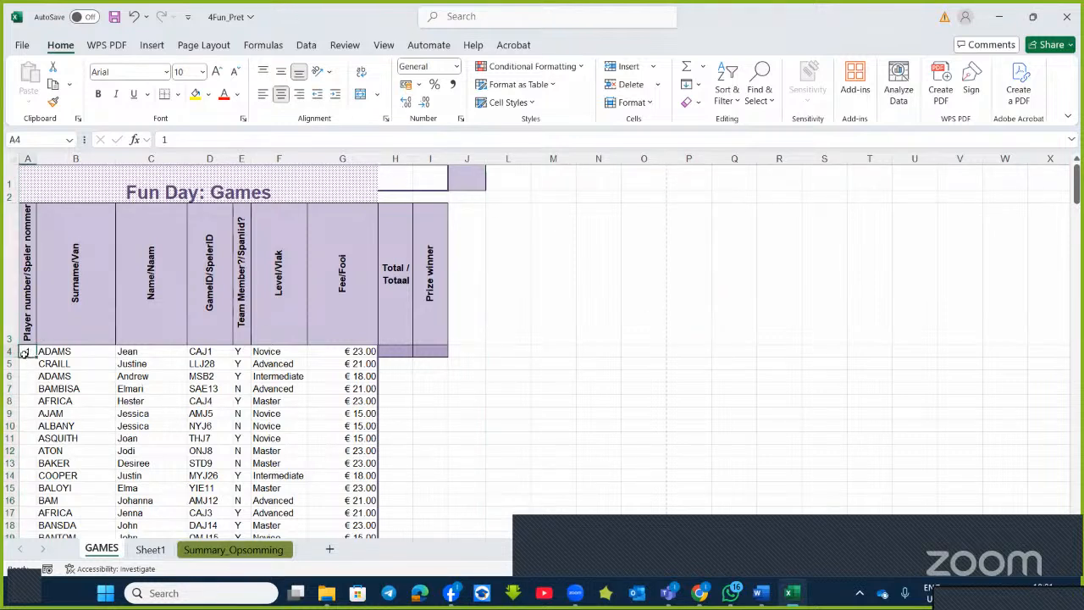
pyautogui.moveTo(36, 356)
pyautogui.mouseDown()
pyautogui.moveTo(29, 388)
pyautogui.moveTo(43, 407)
pyautogui.moveTo(29, 349)
pyautogui.mouseUp()
pyautogui.write('1')
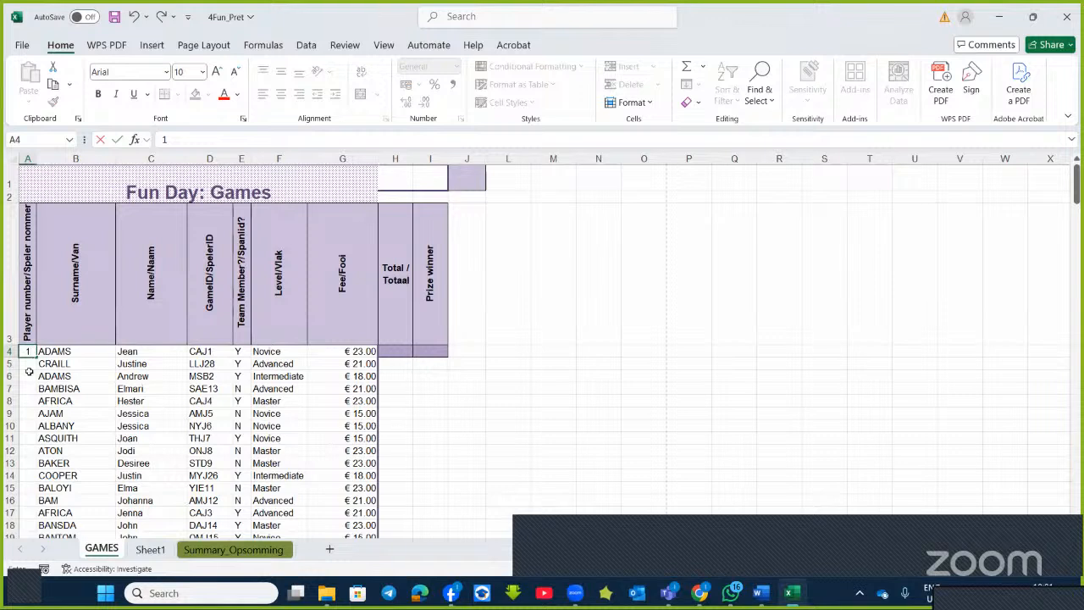
pyautogui.click(30, 373)
pyautogui.click(28, 351)
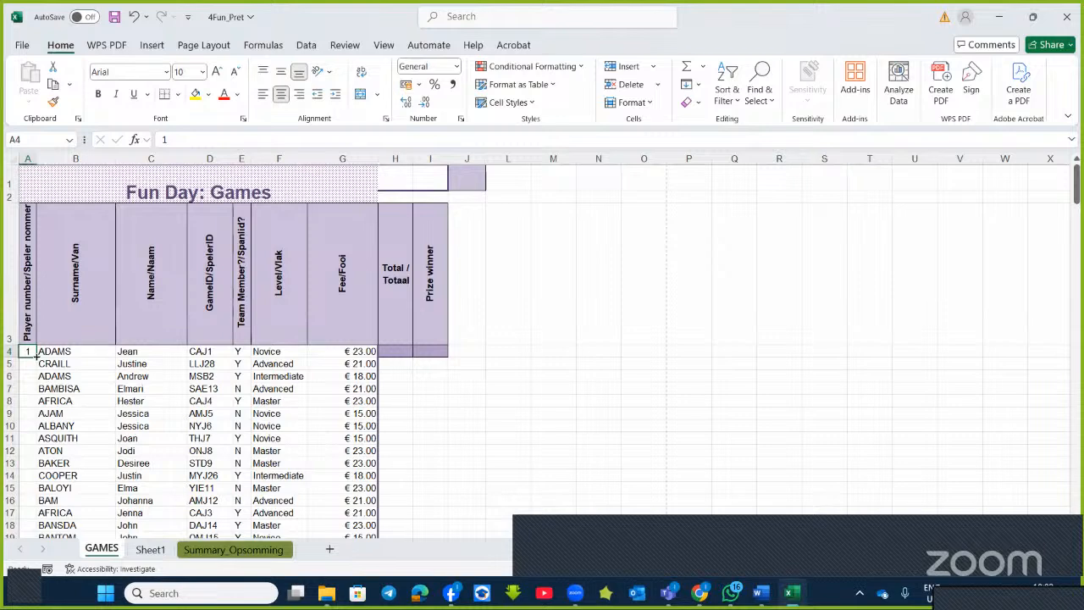
pyautogui.doubleClick(37, 357)
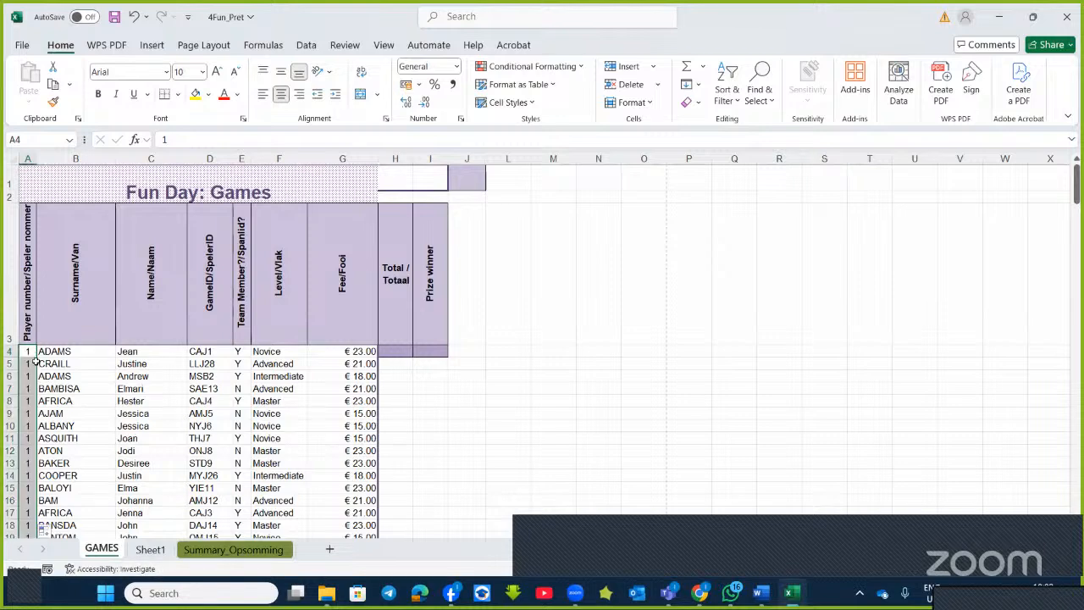
pyautogui.scroll(-8, 52, 376)
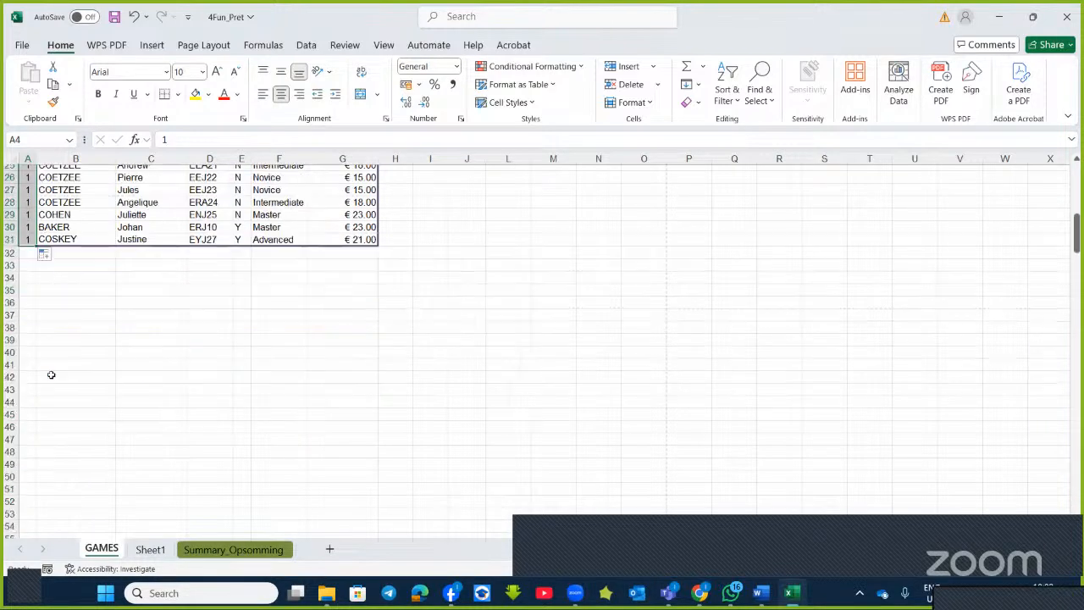
pyautogui.click(57, 255)
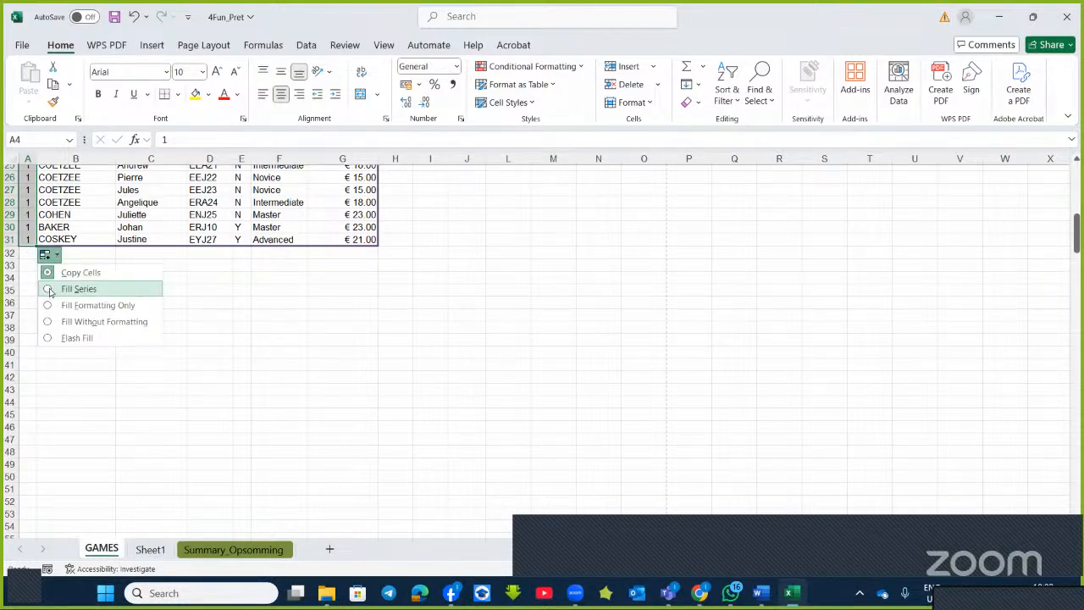
pyautogui.click(49, 291)
pyautogui.scroll(-2, 63, 419)
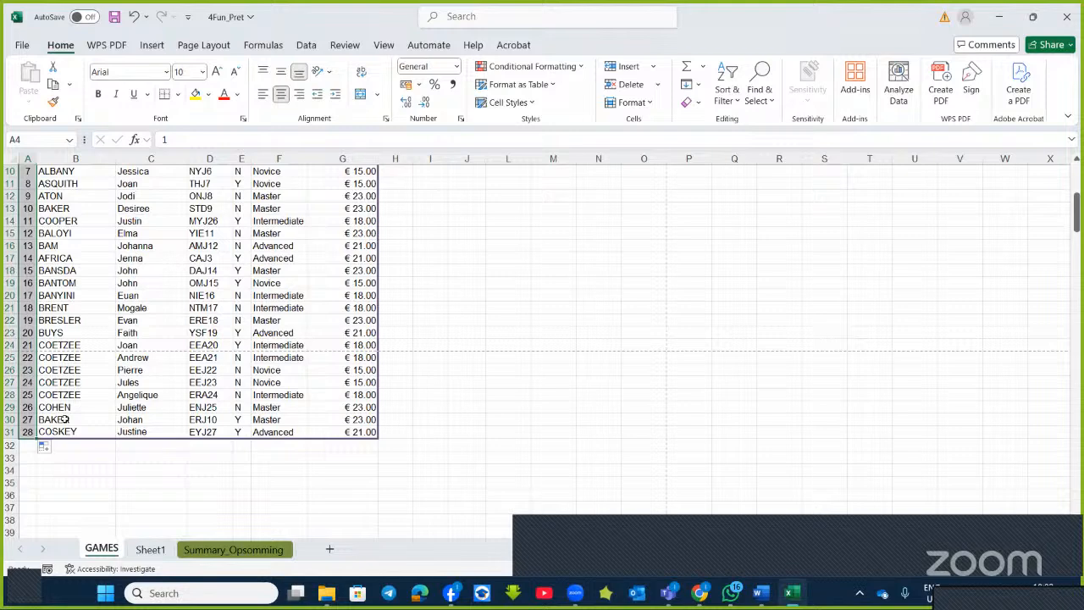
pyautogui.scroll(3, 63, 419)
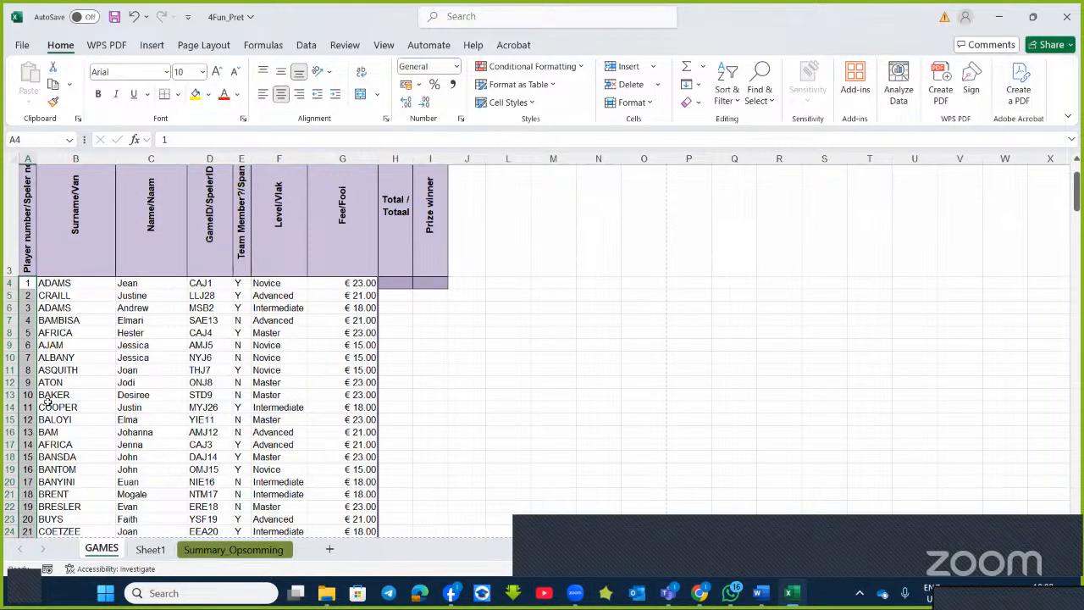
pyautogui.click(760, 594)
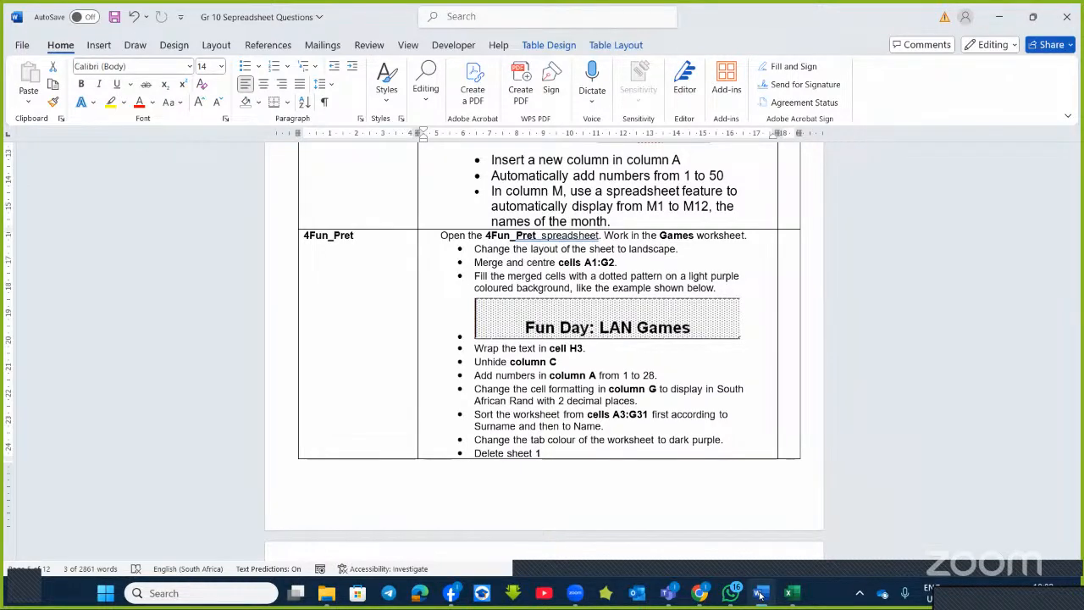
pyautogui.click(760, 594)
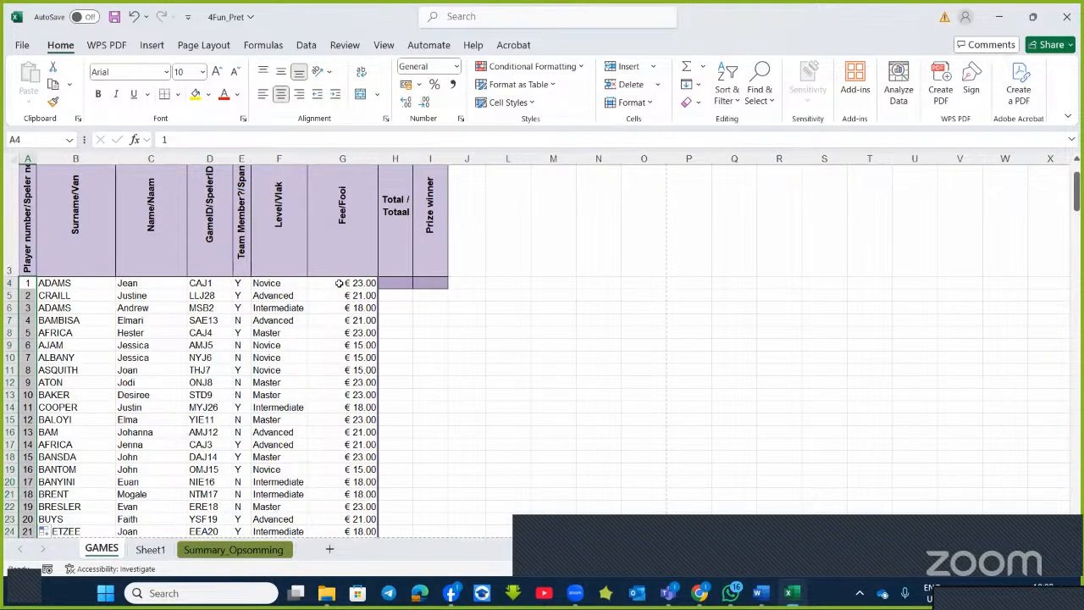
# Format the fees in G4:G31 on the GAMES sheet as currency with the R symbol and check the next instruction in Word
pyautogui.moveTo(339, 283); pyautogui.dragTo(352, 506)
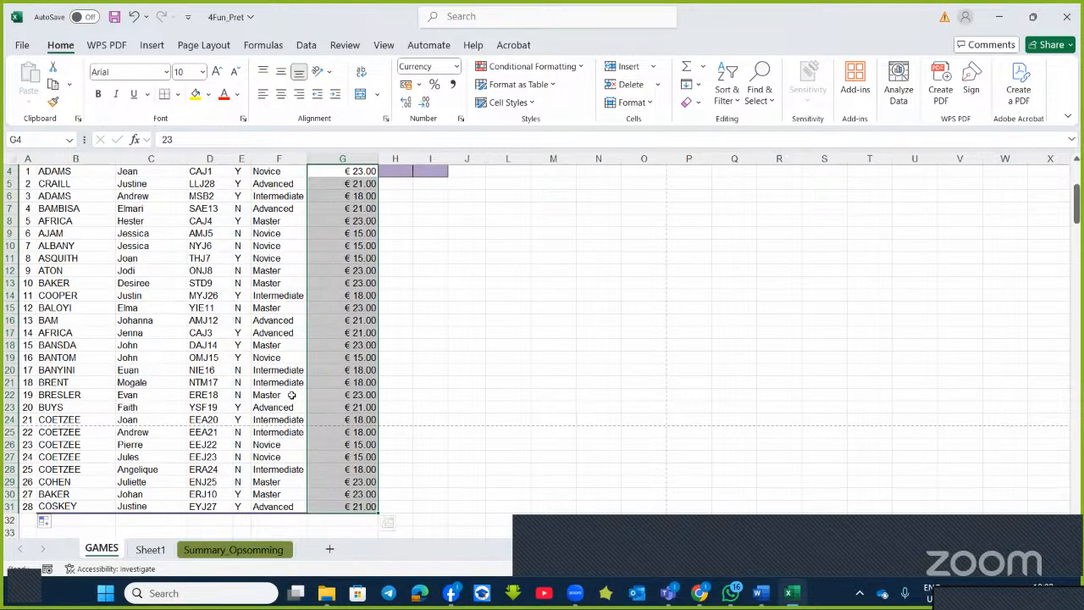
pyautogui.scroll(1, 325, 350)
pyautogui.scroll(-3, 332, 347)
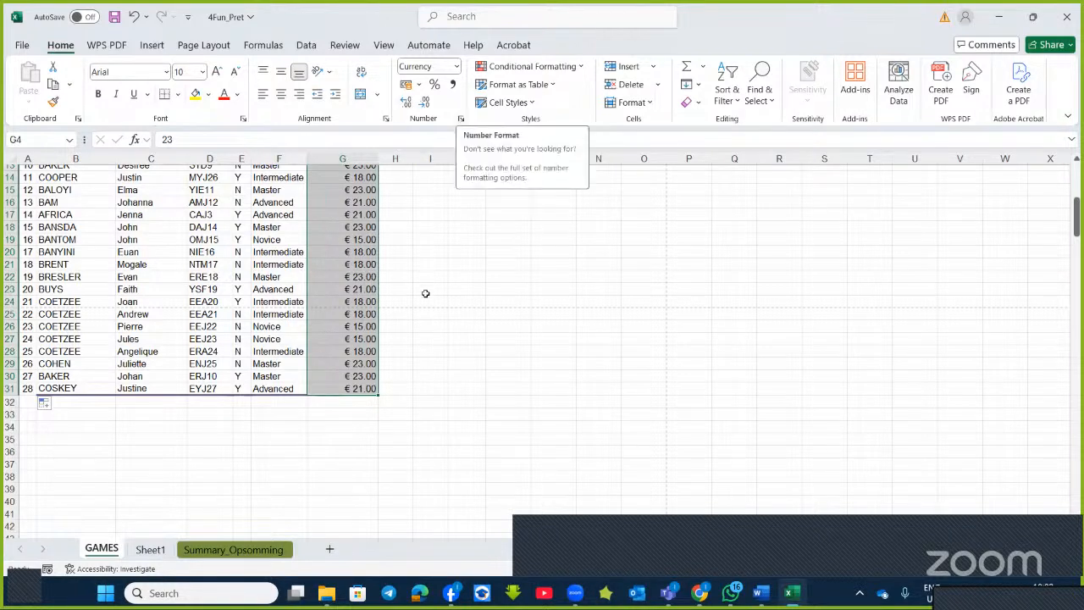
pyautogui.scroll(3, 423, 293)
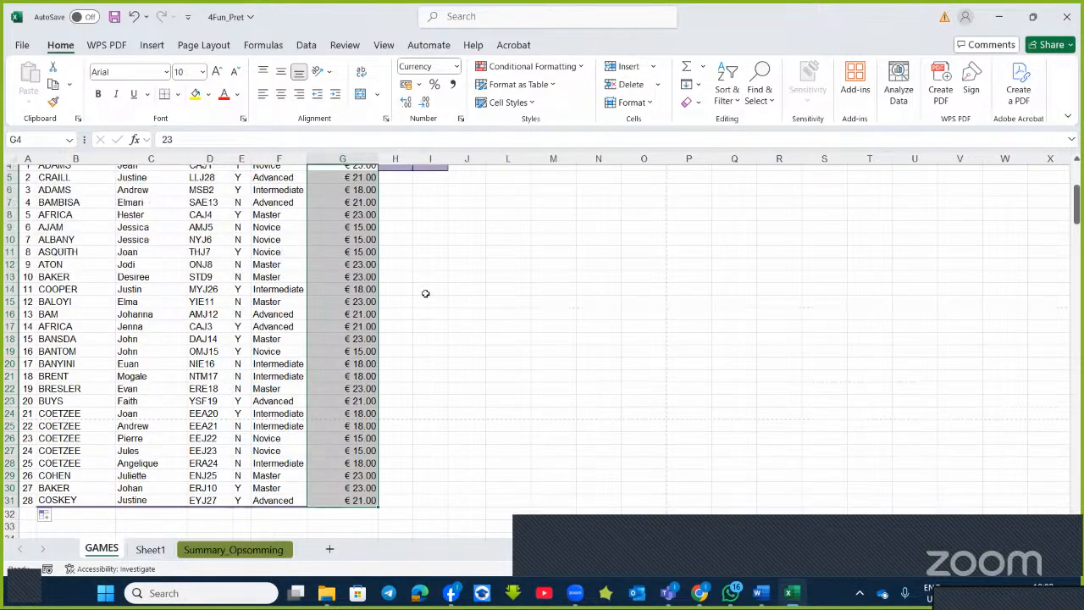
pyautogui.rightClick(332, 230)
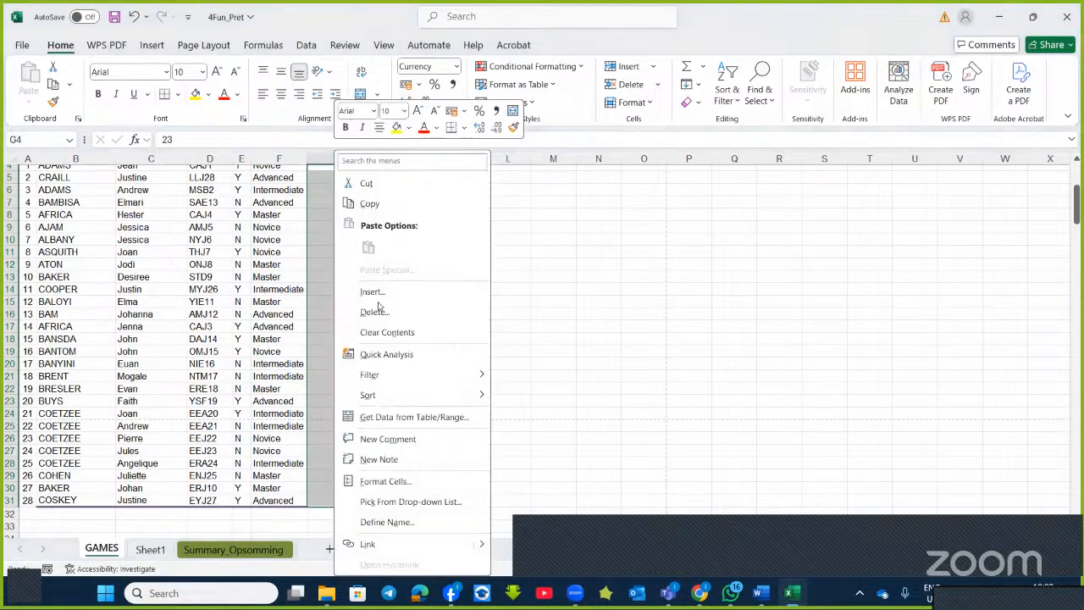
pyautogui.click(397, 485)
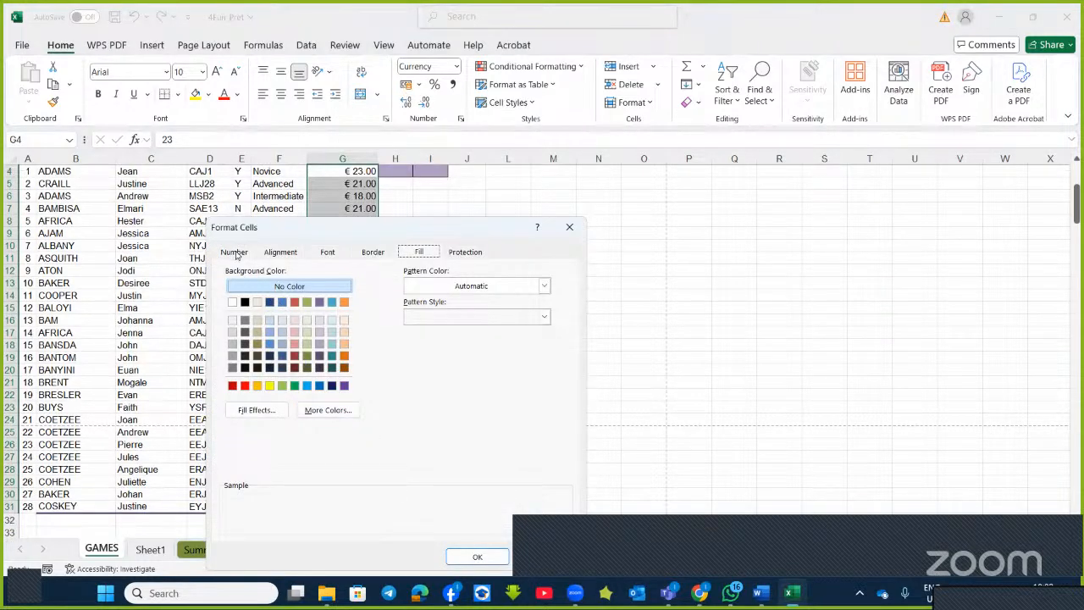
pyautogui.click(235, 252)
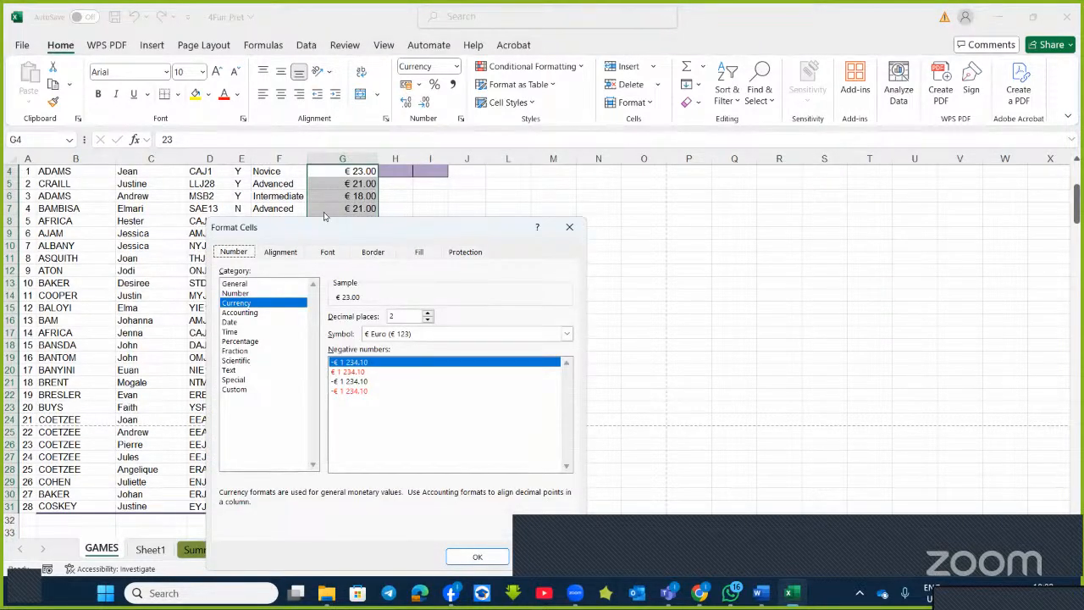
pyautogui.moveTo(305, 232); pyautogui.dragTo(441, 80)
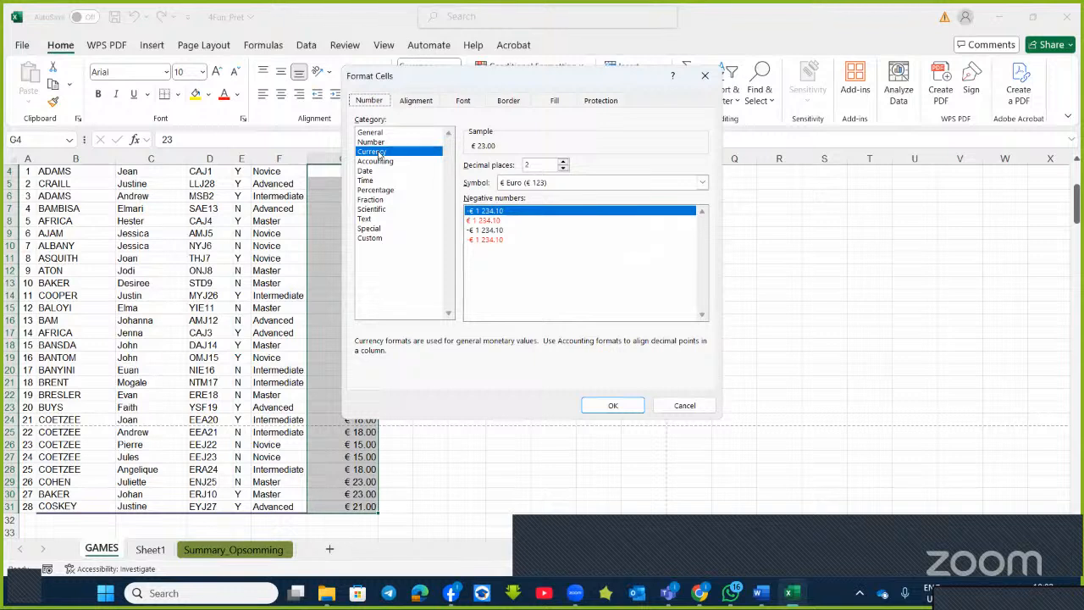
pyautogui.click(702, 183)
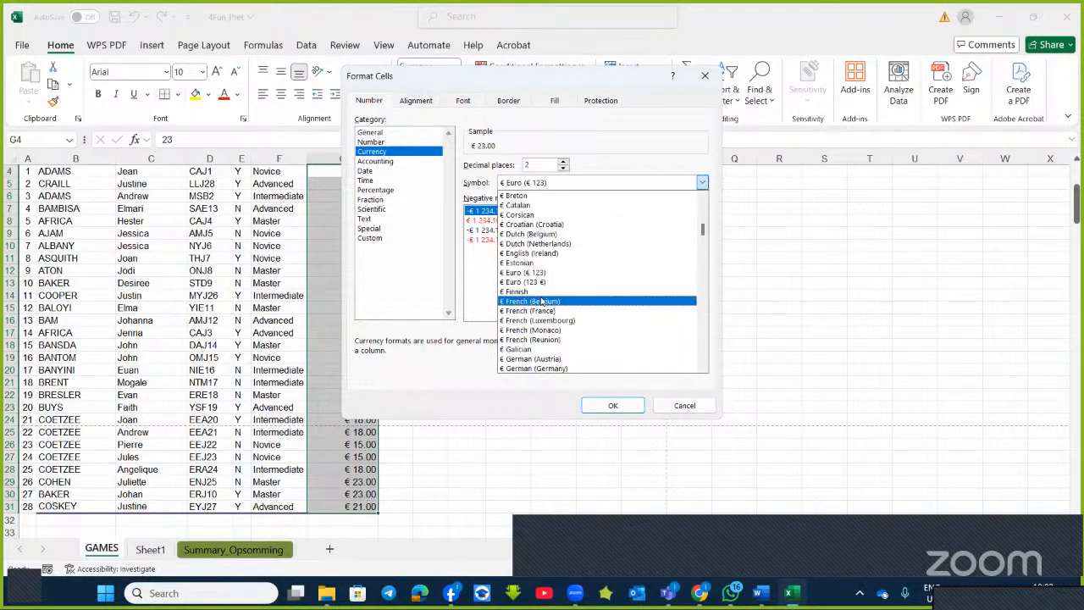
pyautogui.scroll(-8, 542, 302)
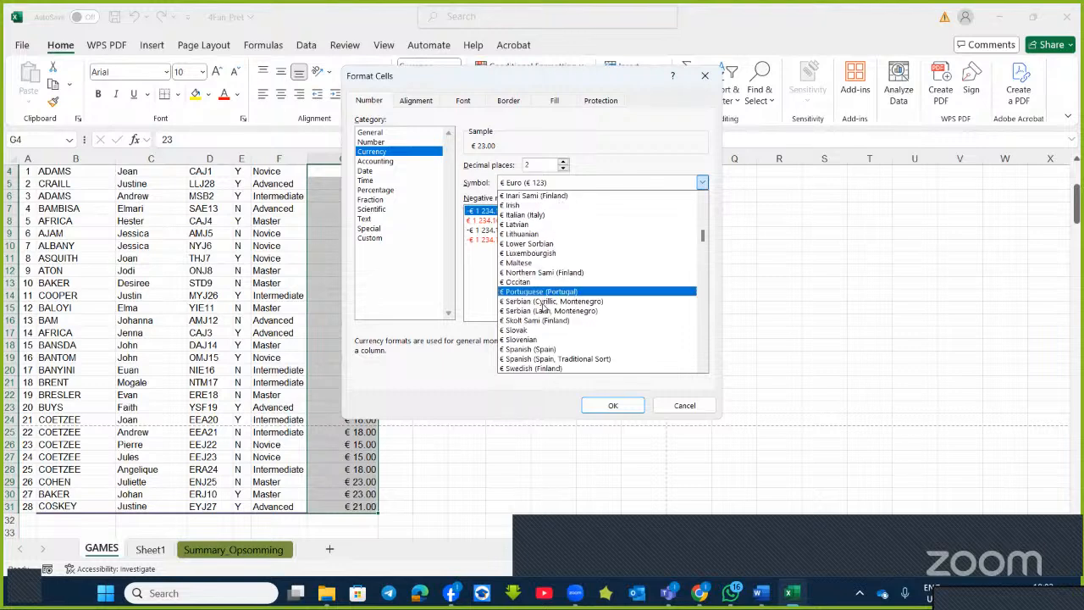
pyautogui.scroll(-1, 529, 330)
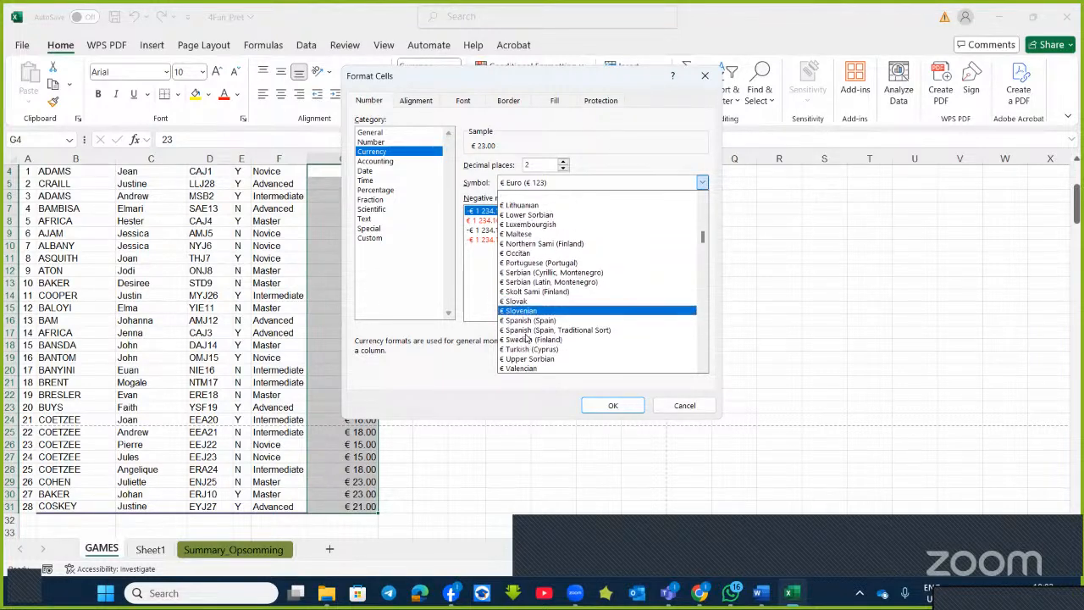
pyautogui.scroll(1, 527, 337)
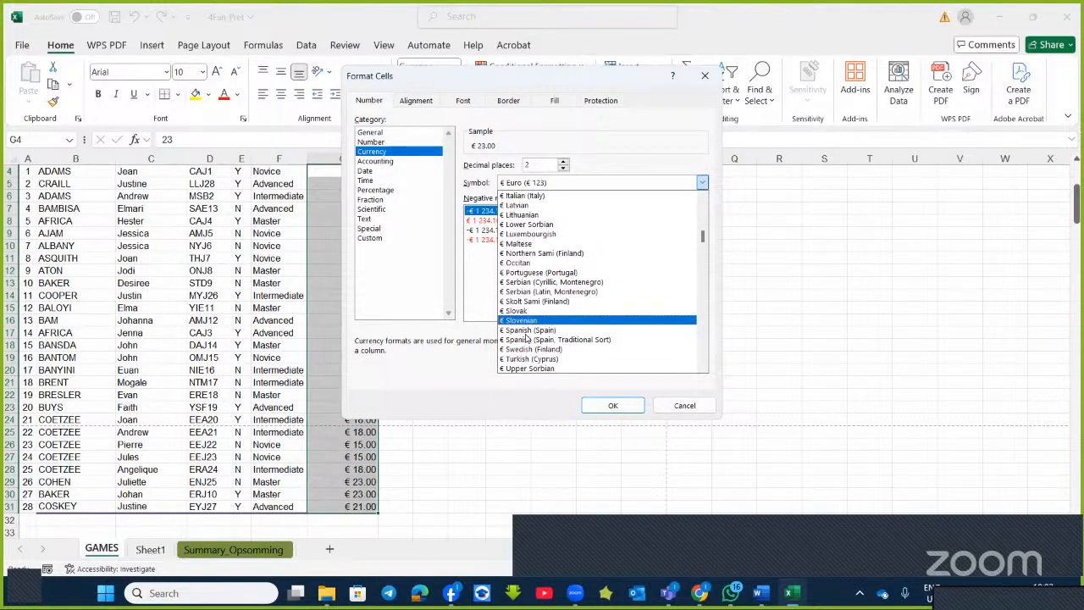
pyautogui.scroll(8, 527, 337)
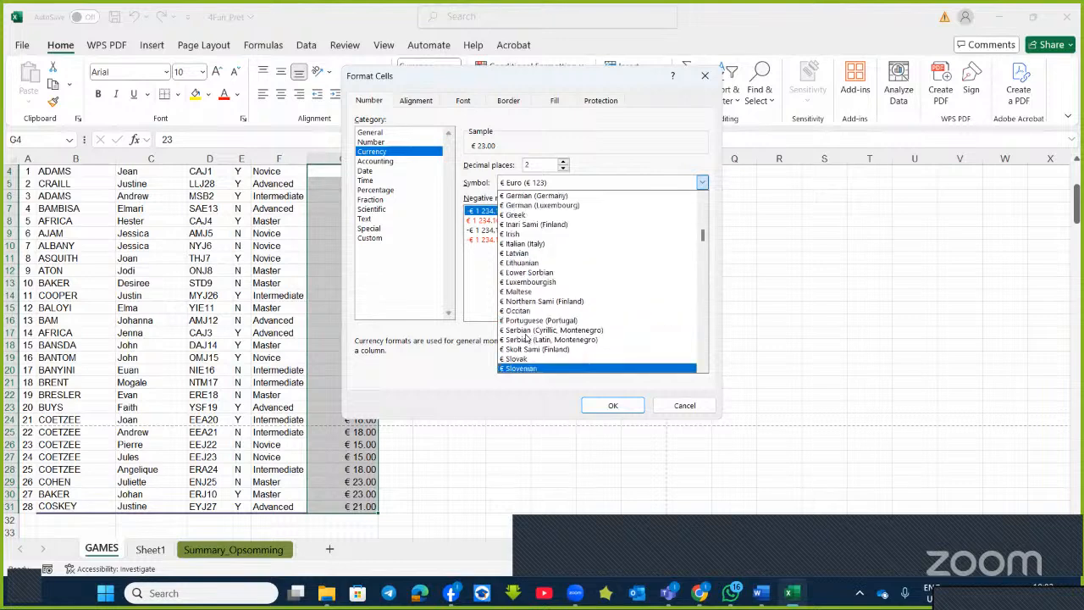
pyautogui.scroll(12, 545, 324)
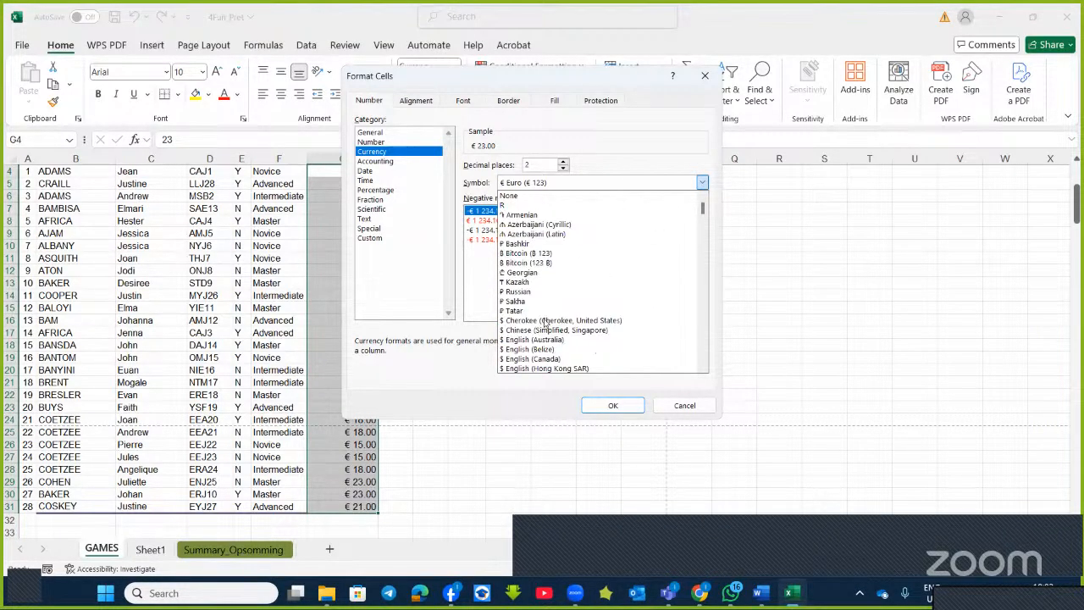
pyautogui.click(504, 205)
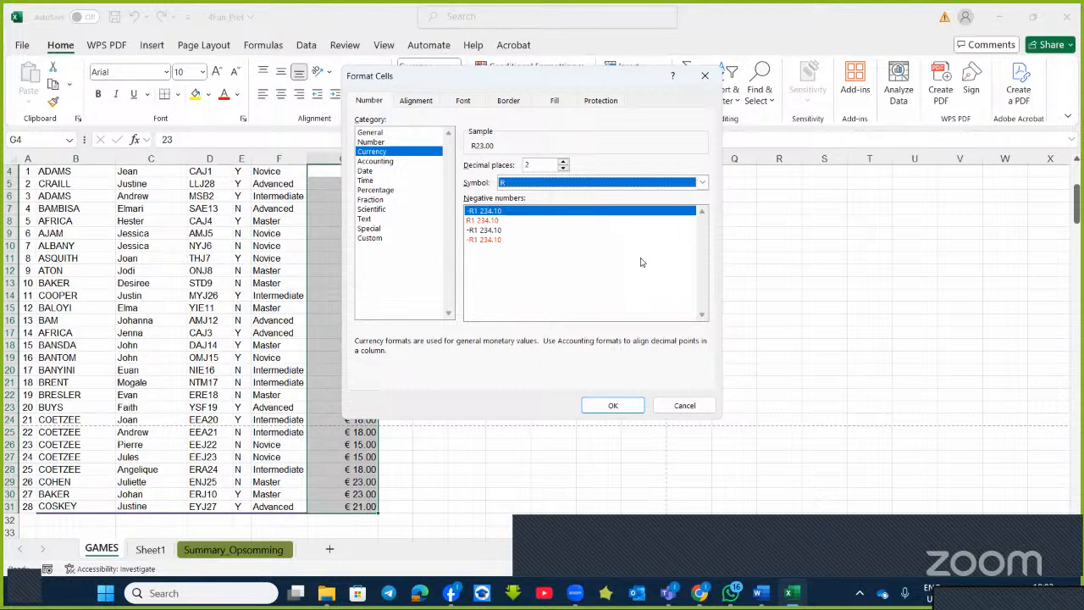
pyautogui.click(612, 405)
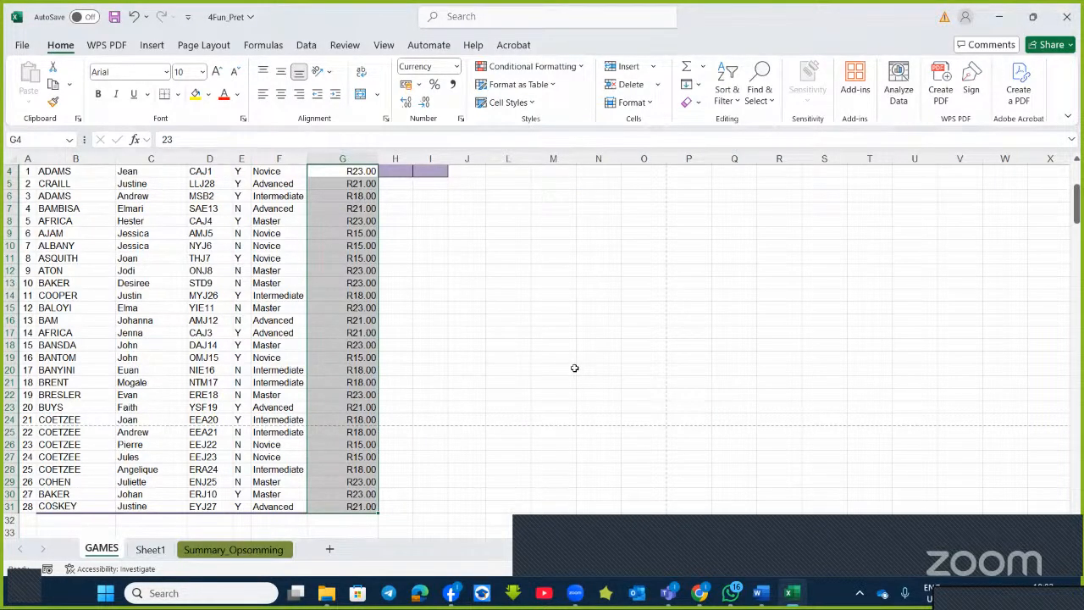
pyautogui.click(761, 593)
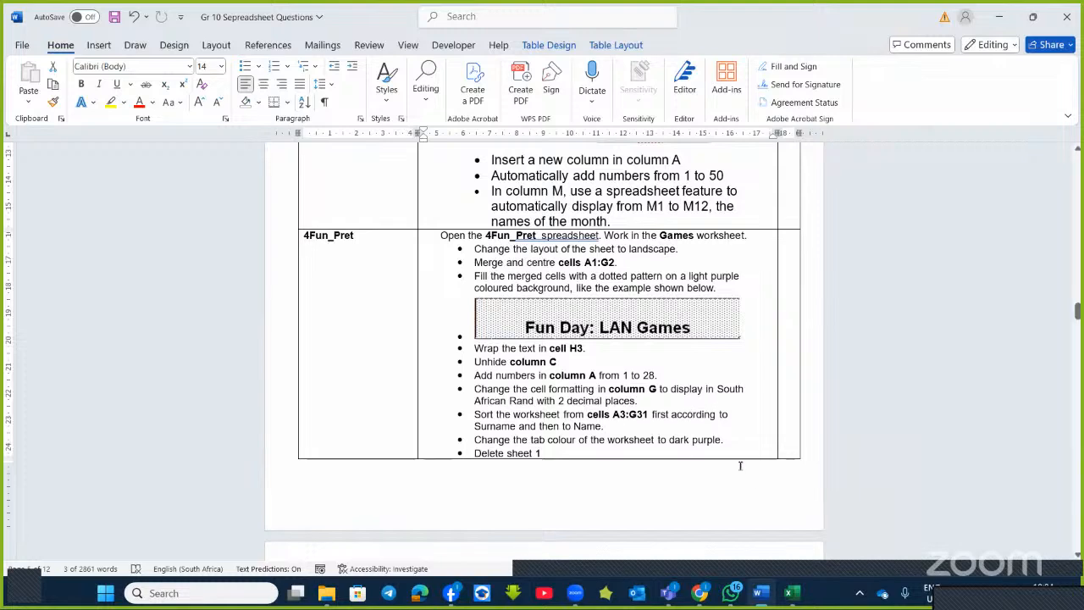
# Back in Excel, set up a custom sort of A3:G31 by Surname/Van and recheck the sort instruction in Word
pyautogui.click(790, 593)
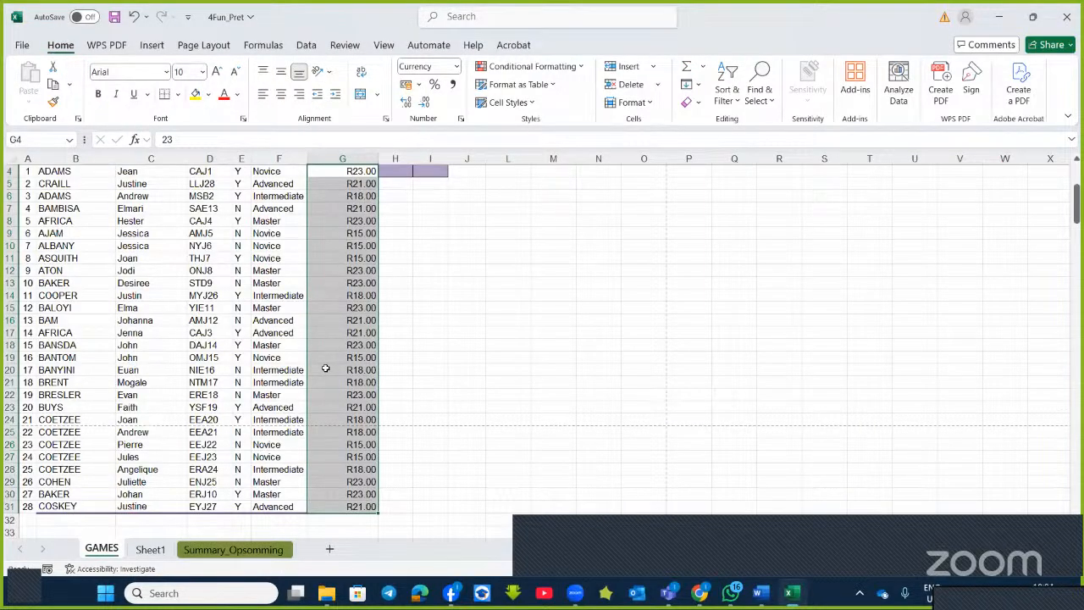
pyautogui.scroll(2, 326, 369)
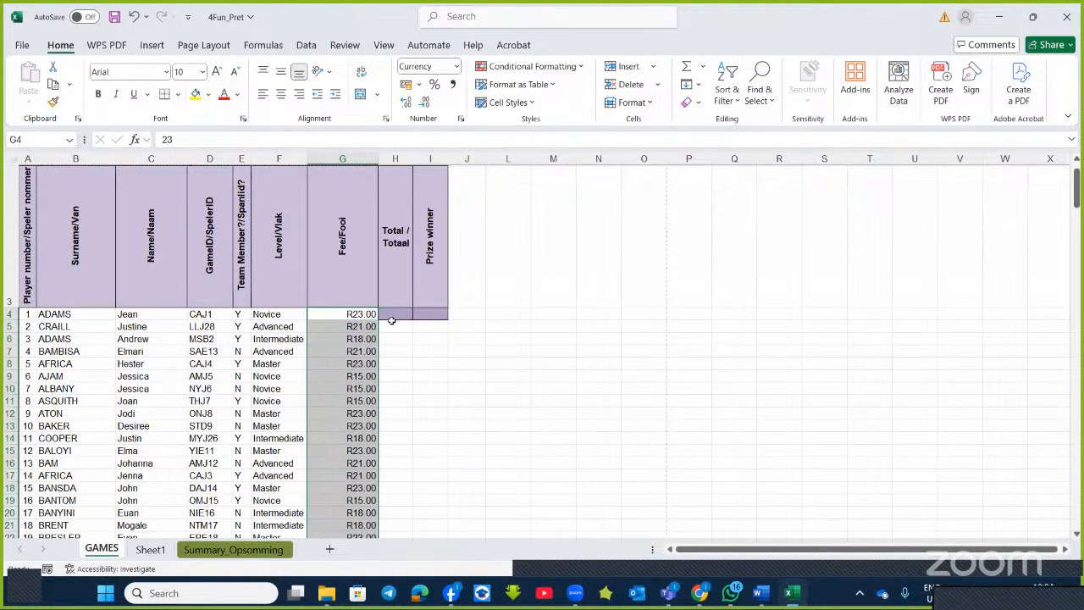
pyautogui.click(449, 337)
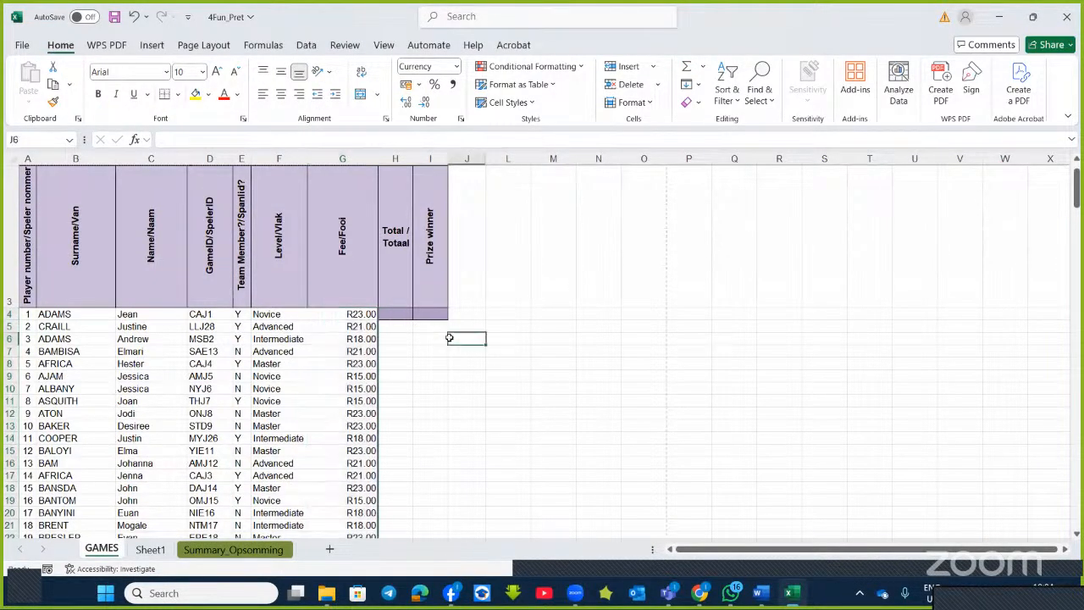
pyautogui.scroll(1, 26, 197)
pyautogui.click(26, 214)
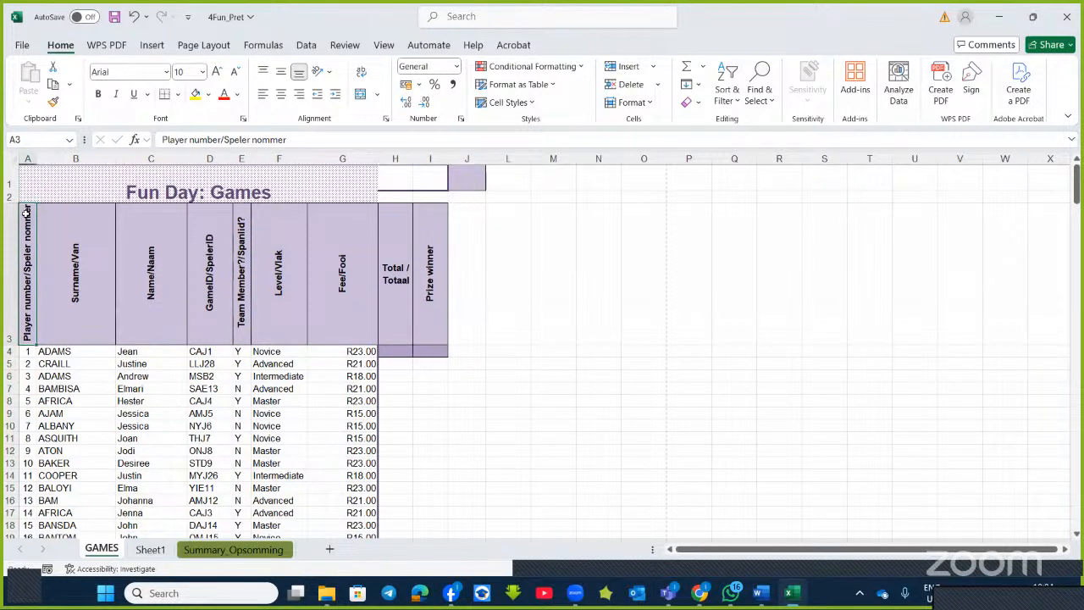
pyautogui.moveTo(27, 214)
pyautogui.mouseDown()
pyautogui.moveTo(81, 257)
pyautogui.moveTo(164, 288)
pyautogui.moveTo(352, 323)
pyautogui.moveTo(338, 555)
pyautogui.moveTo(356, 506)
pyautogui.moveTo(4, 359)
pyautogui.moveTo(23, 104)
pyautogui.moveTo(32, 230)
pyautogui.moveTo(72, 233)
pyautogui.moveTo(4, 222)
pyautogui.moveTo(24, 223)
pyautogui.mouseUp()
pyautogui.click(356, 506)
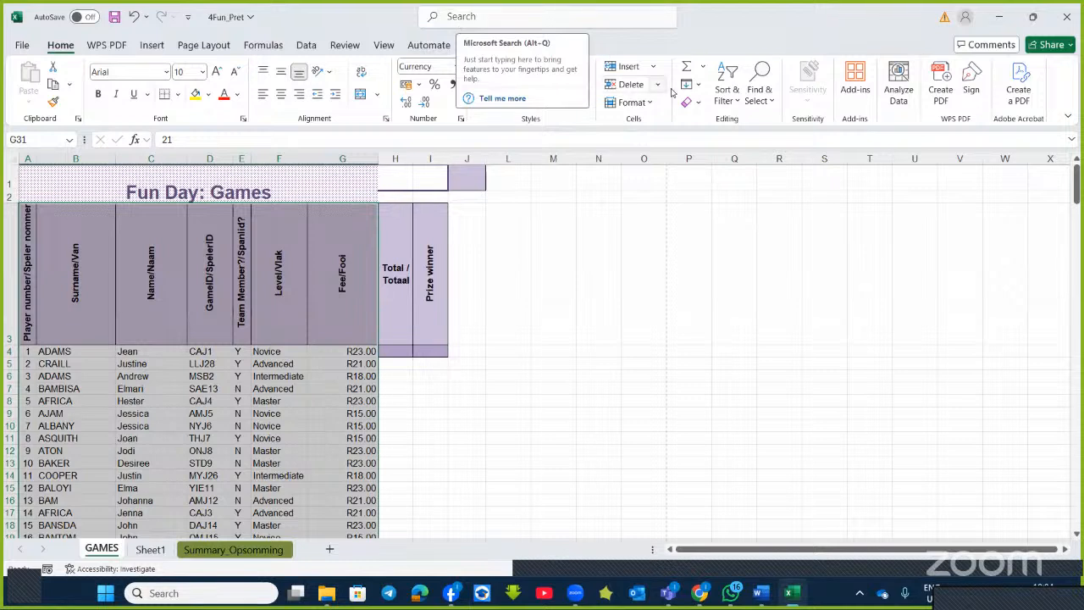
pyautogui.click(738, 102)
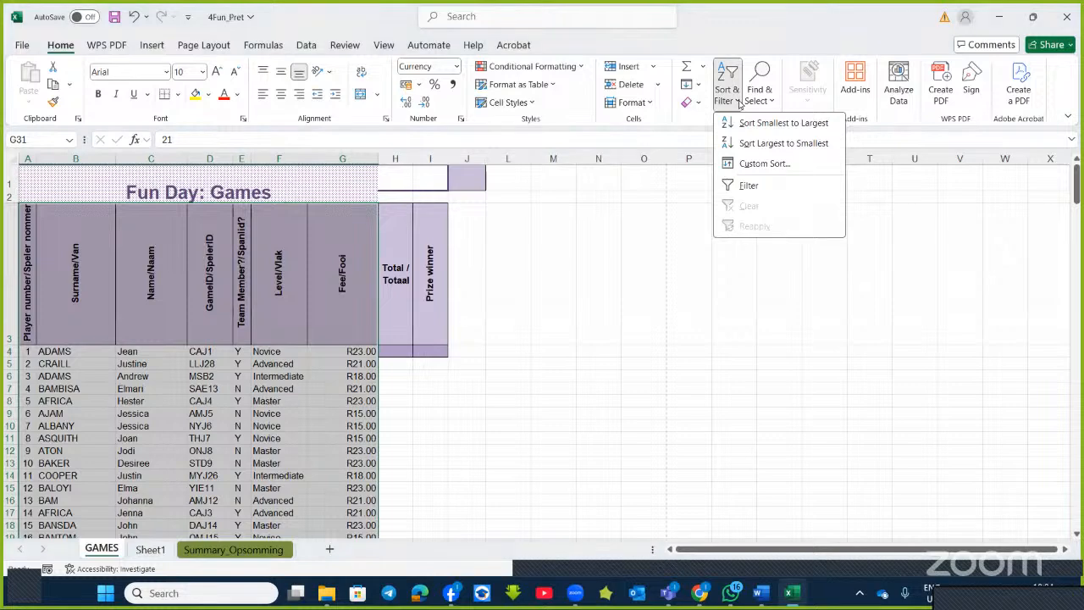
pyautogui.click(769, 164)
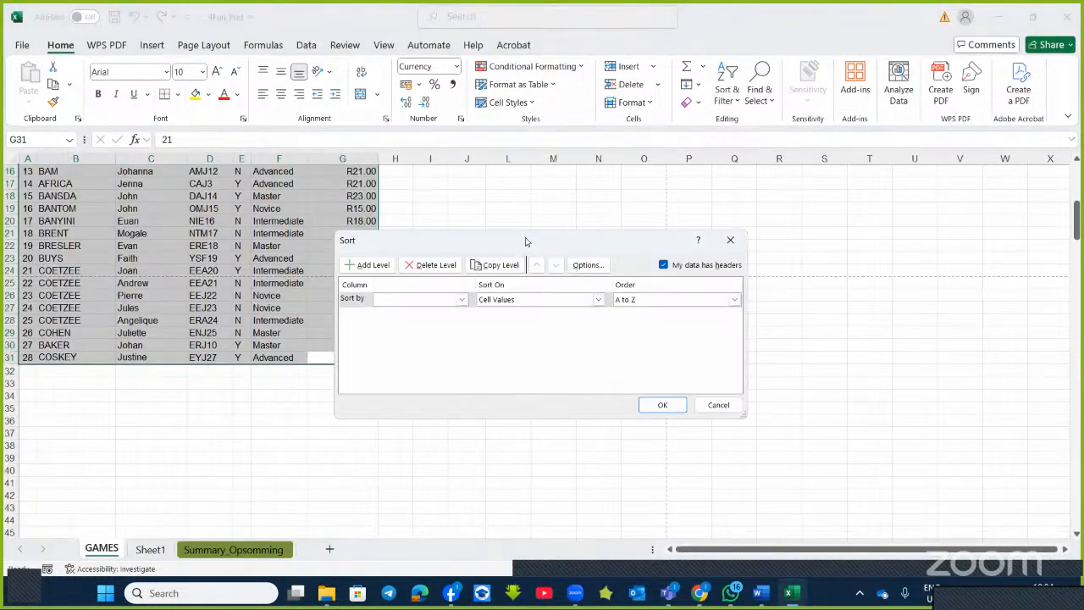
pyautogui.moveTo(540, 237); pyautogui.dragTo(679, 206)
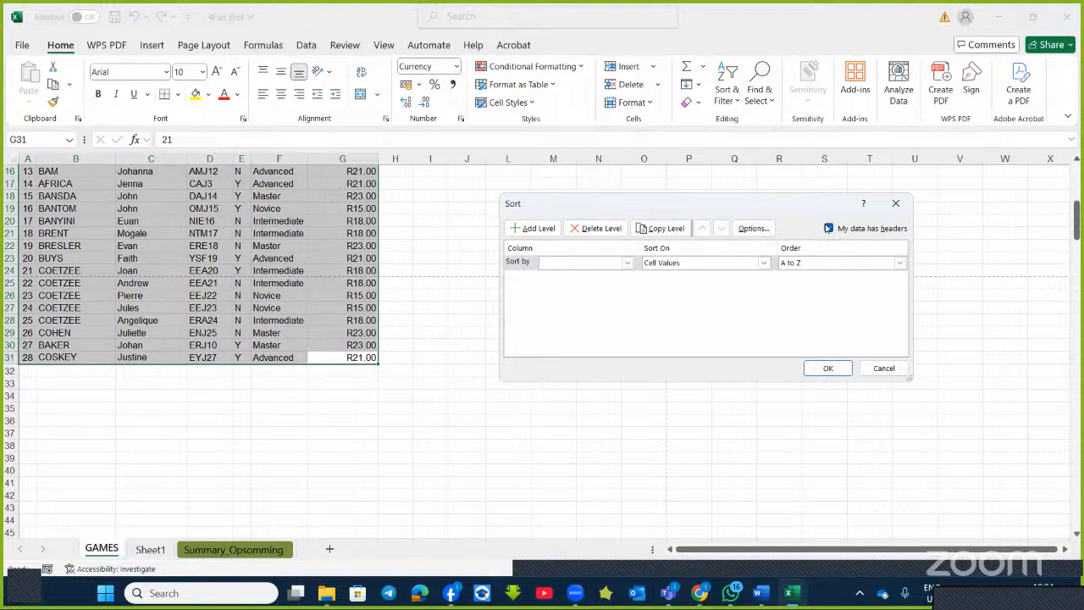
pyautogui.click(627, 262)
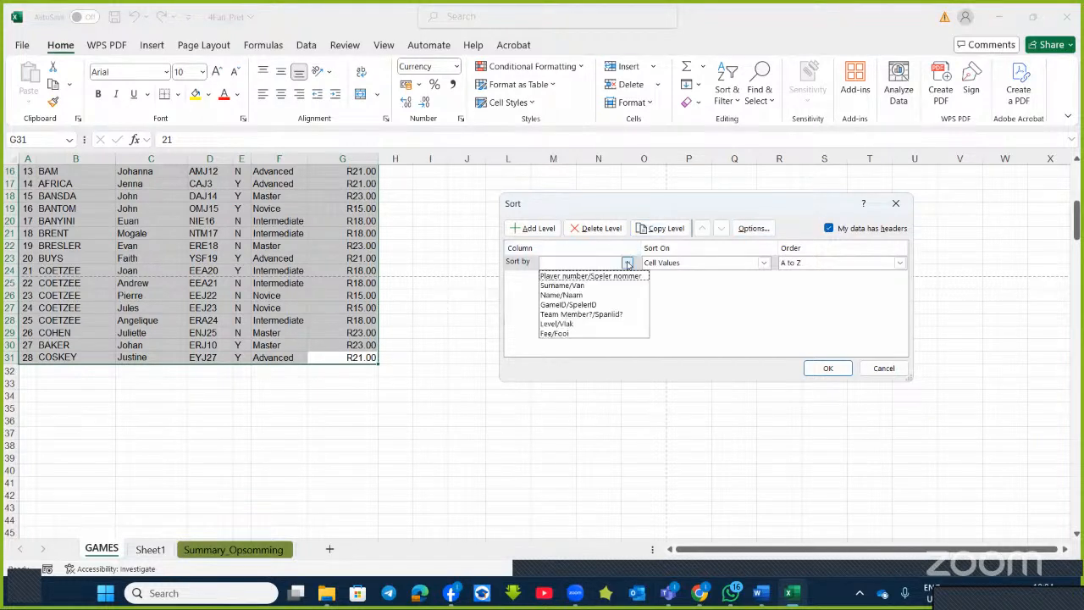
pyautogui.click(556, 288)
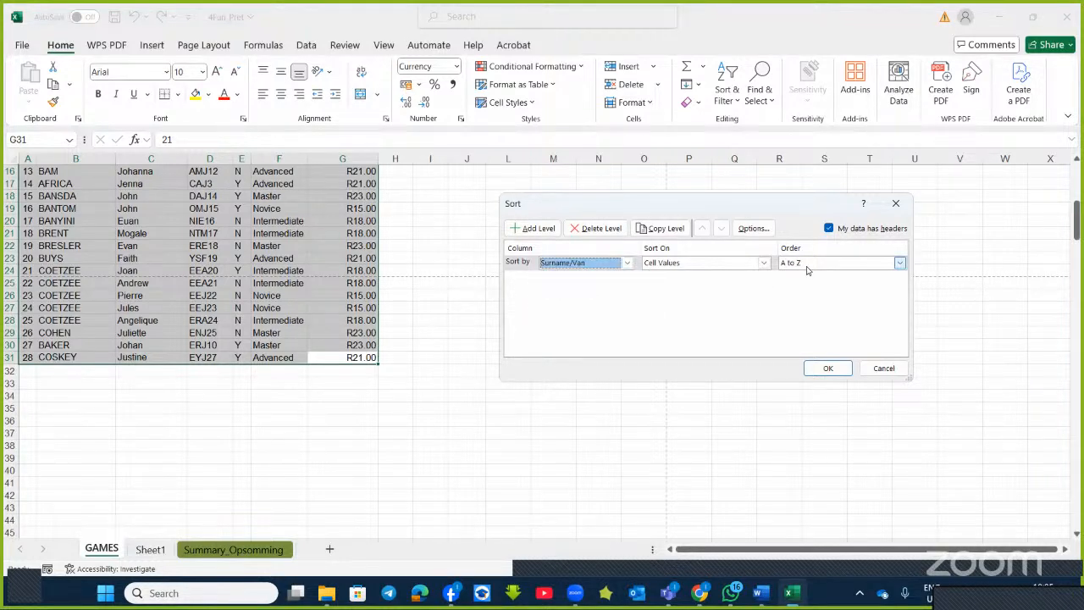
pyautogui.click(762, 595)
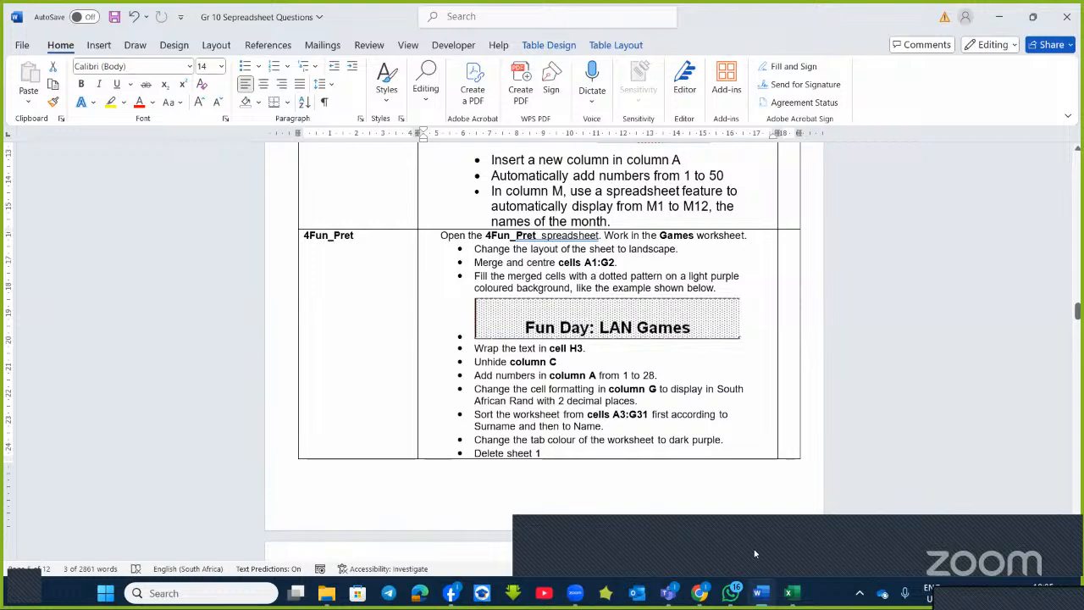
pyautogui.hotkey('alt', 'Tab')
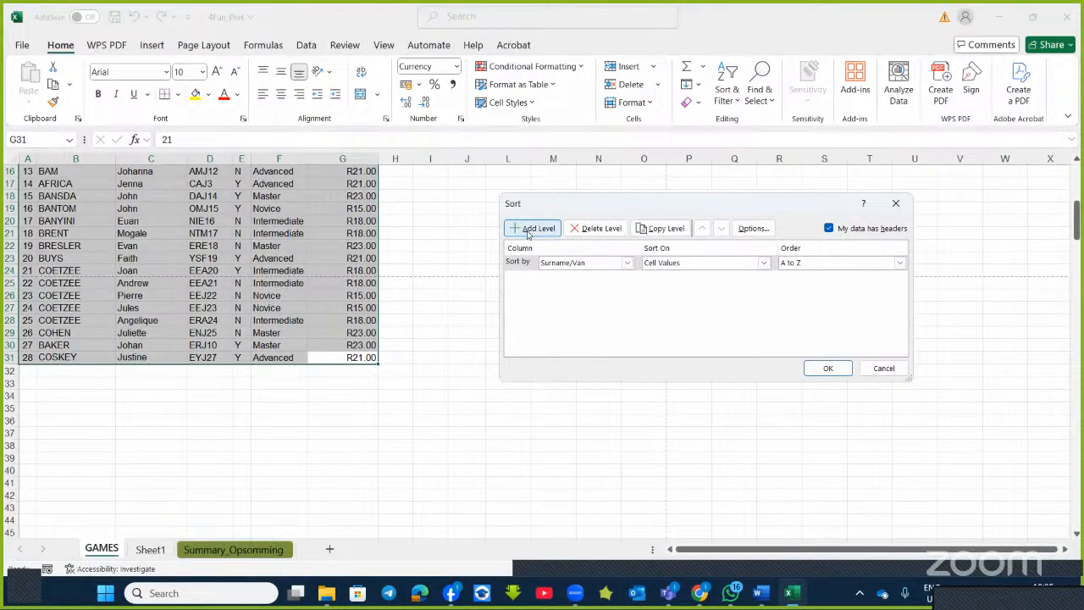
pyautogui.click(530, 230)
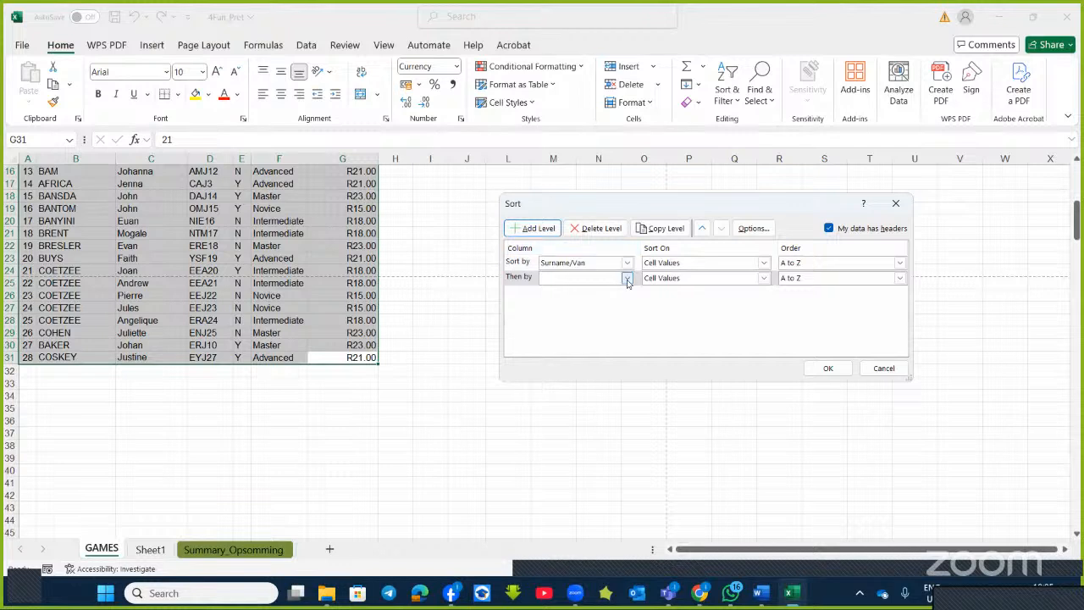
pyautogui.click(628, 278)
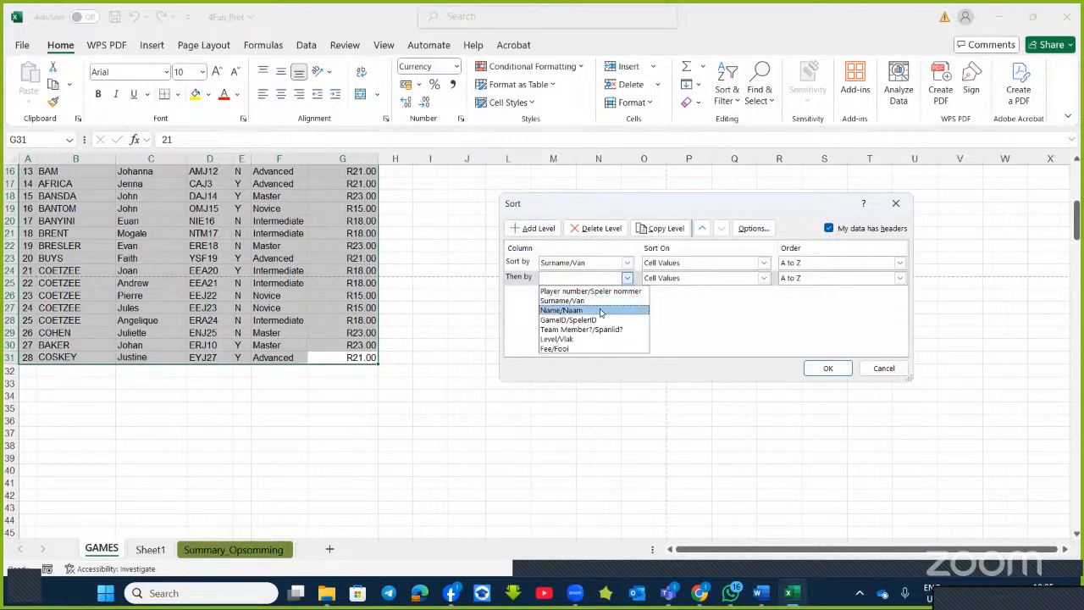
pyautogui.click(605, 307)
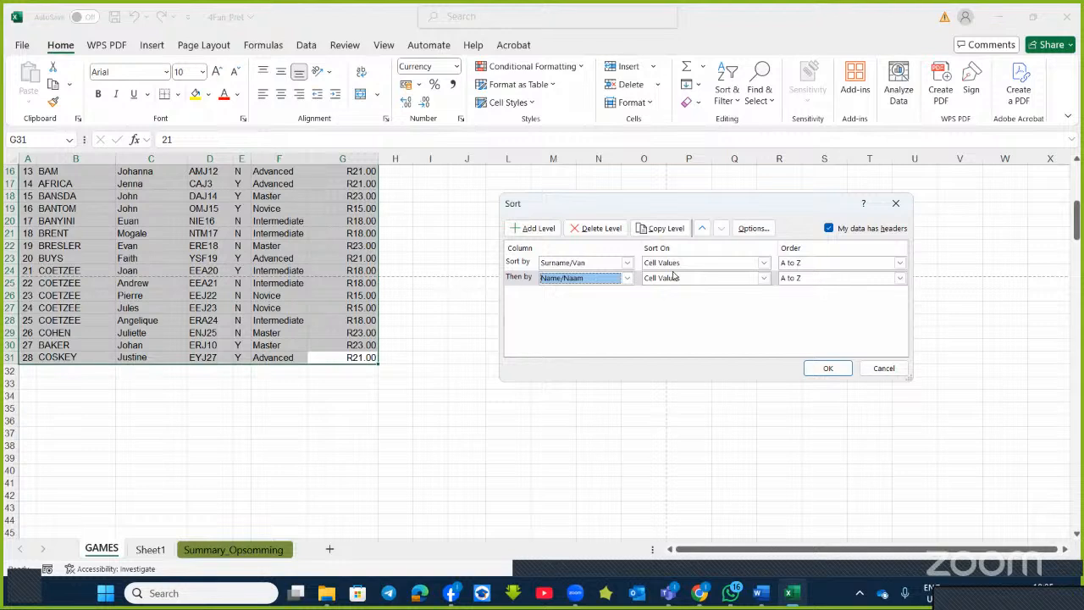
pyautogui.click(619, 230)
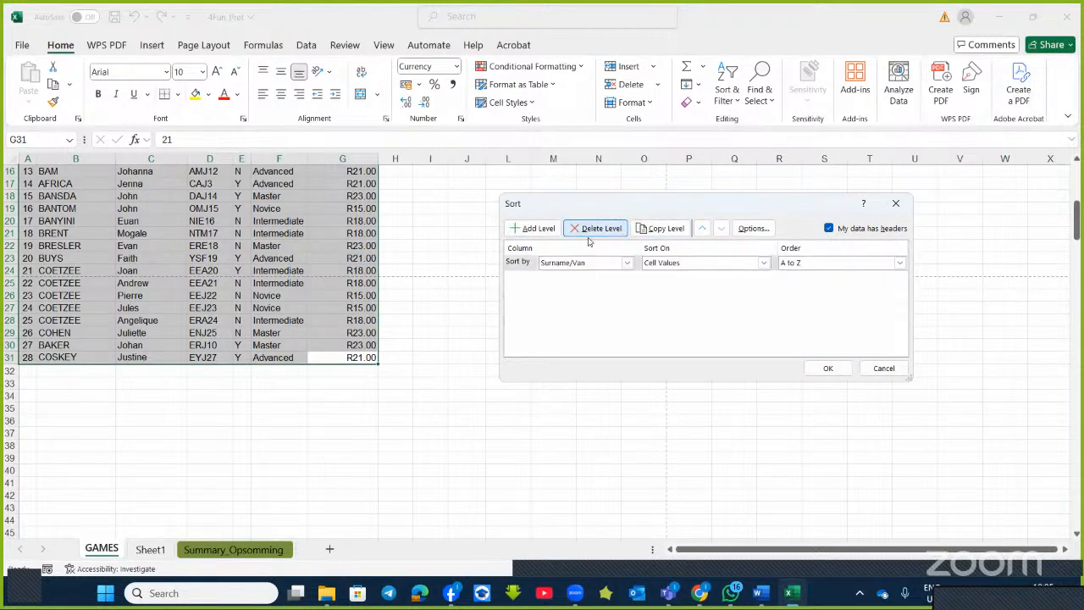
# Add Name/Naam as the second sort level, from A to Z, and apply the custom sort
pyautogui.click(535, 230)
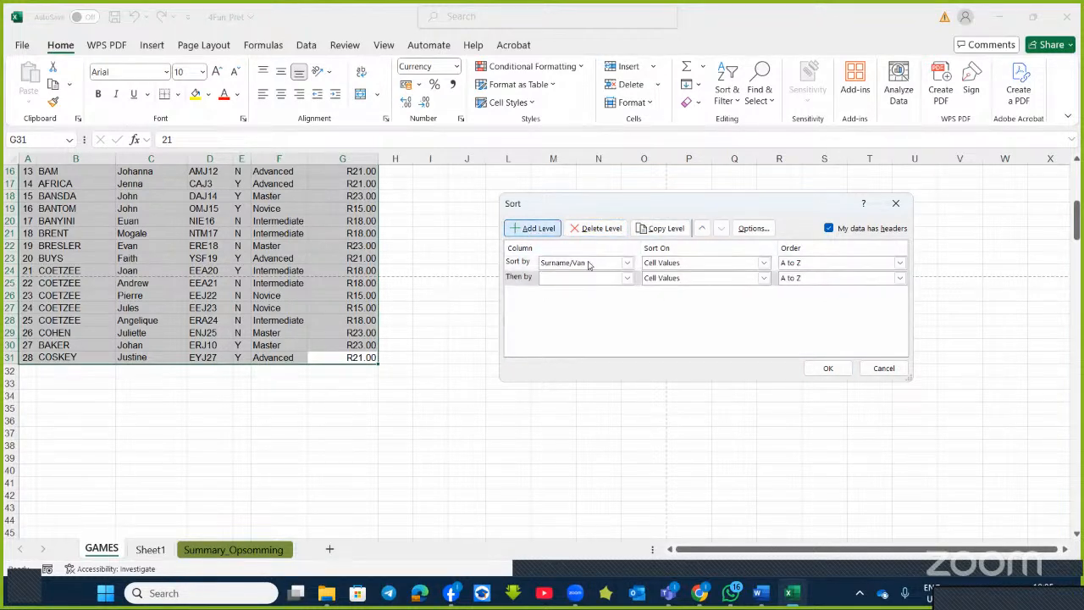
pyautogui.click(627, 278)
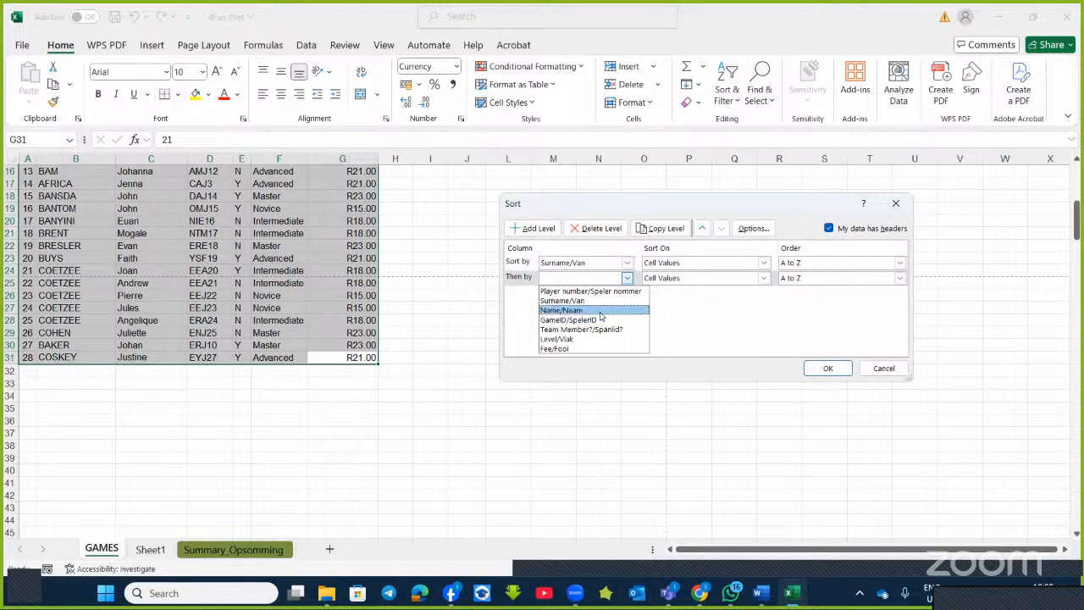
pyautogui.click(600, 311)
pyautogui.click(828, 368)
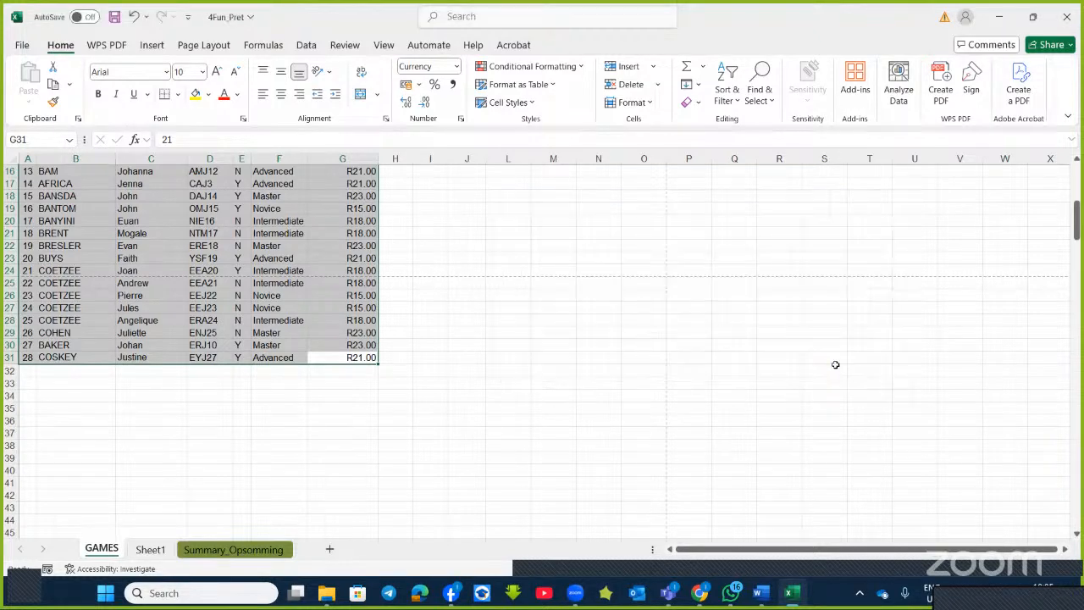
# Check the tab colour instruction in Word, then colour the GAMES sheet tab with the standard Purple in Excel
pyautogui.scroll(5, 476, 312)
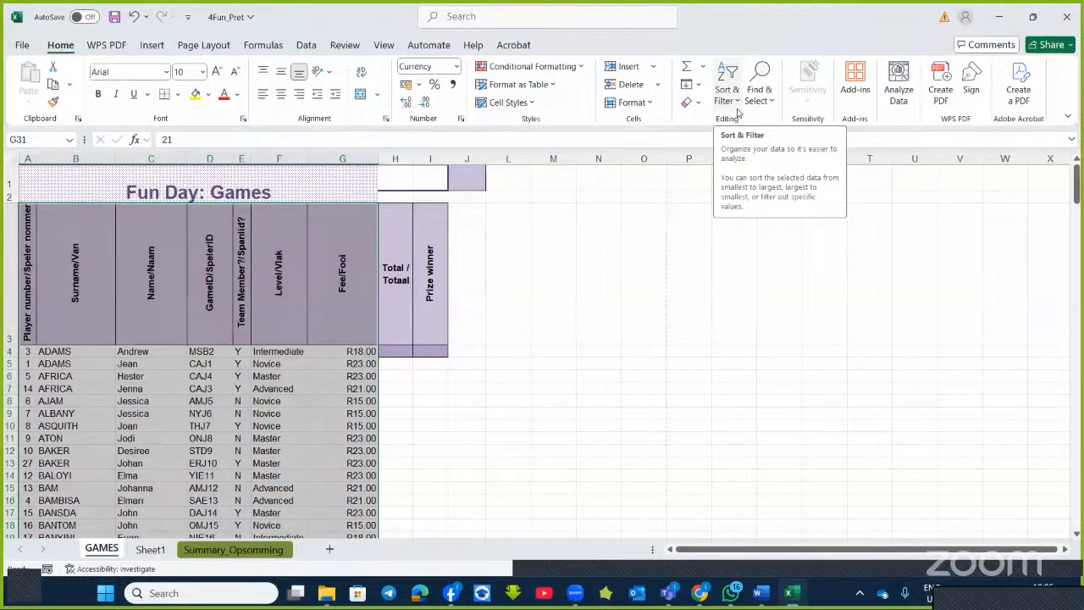
pyautogui.click(761, 593)
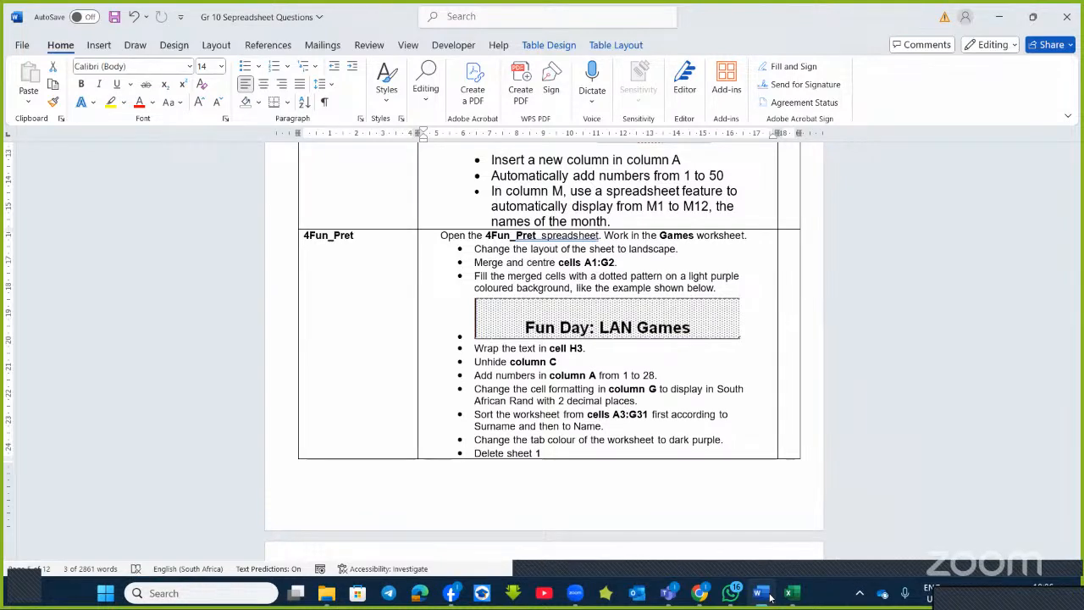
pyautogui.click(790, 593)
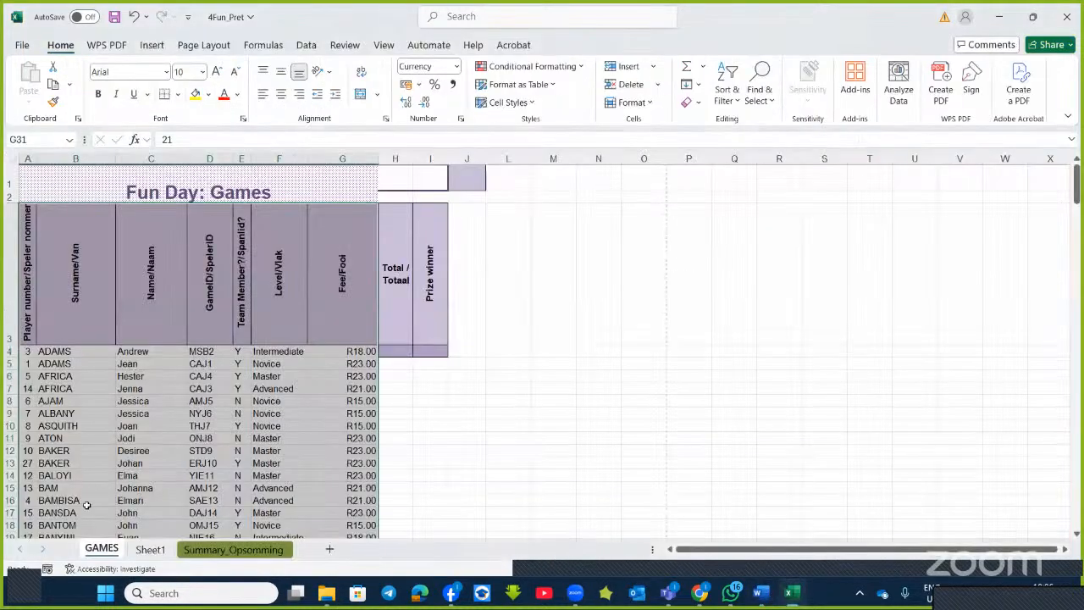
pyautogui.rightClick(104, 555)
pyautogui.moveTo(184, 458)
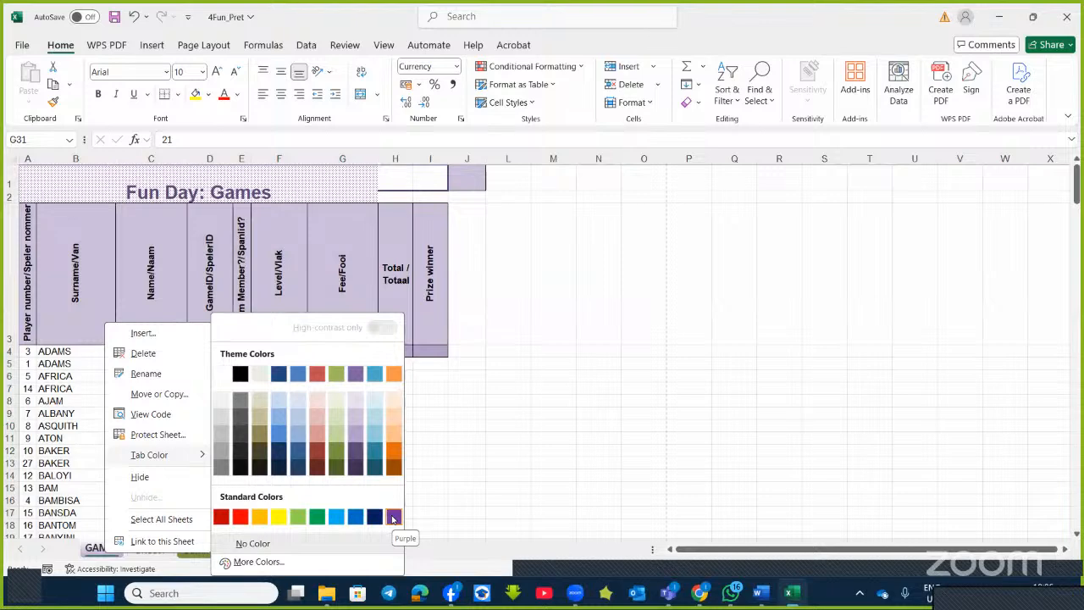
pyautogui.click(393, 517)
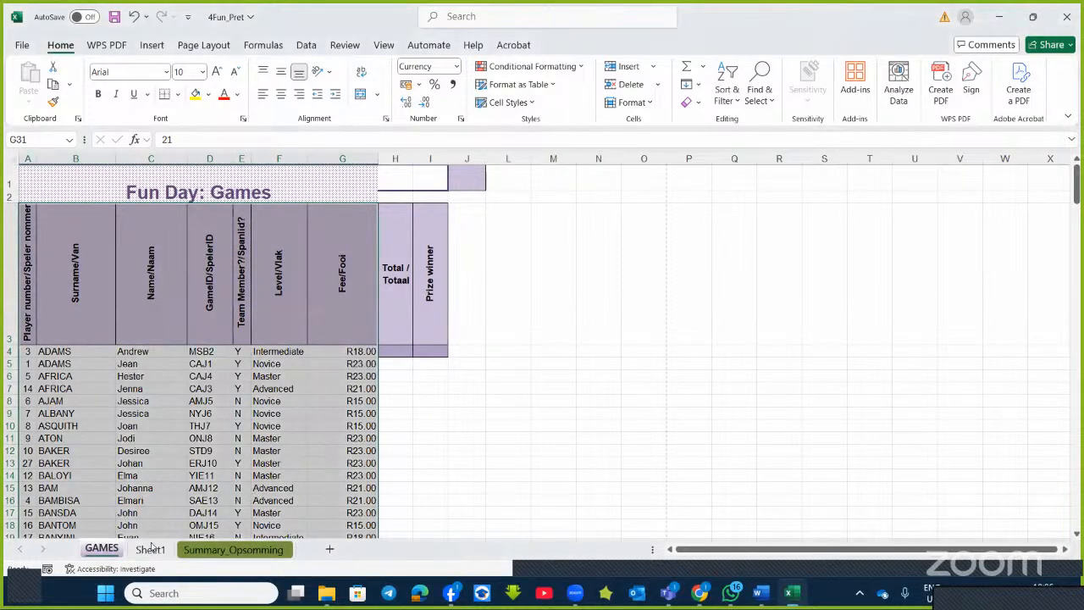
# Delete Sheet1 and close the 4Fun_Pret workbook
pyautogui.click(154, 552)
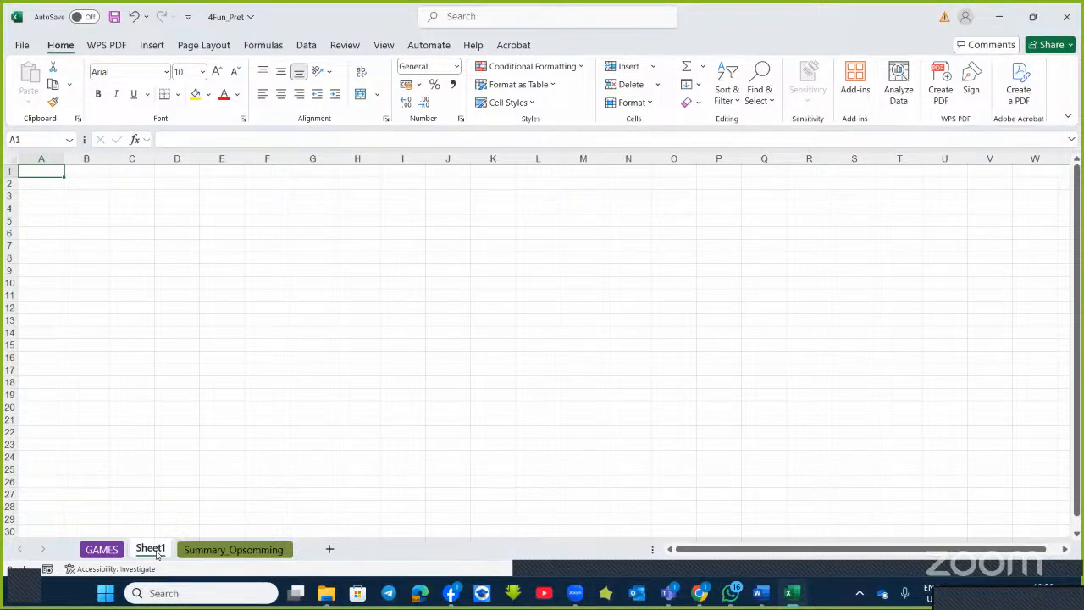
pyautogui.rightClick(155, 549)
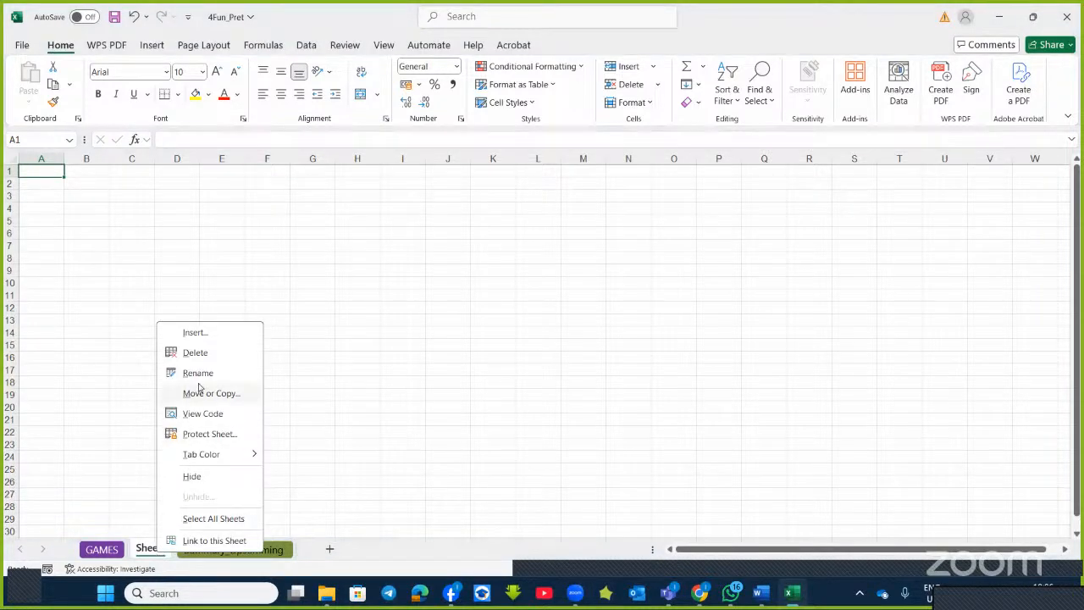
pyautogui.click(204, 355)
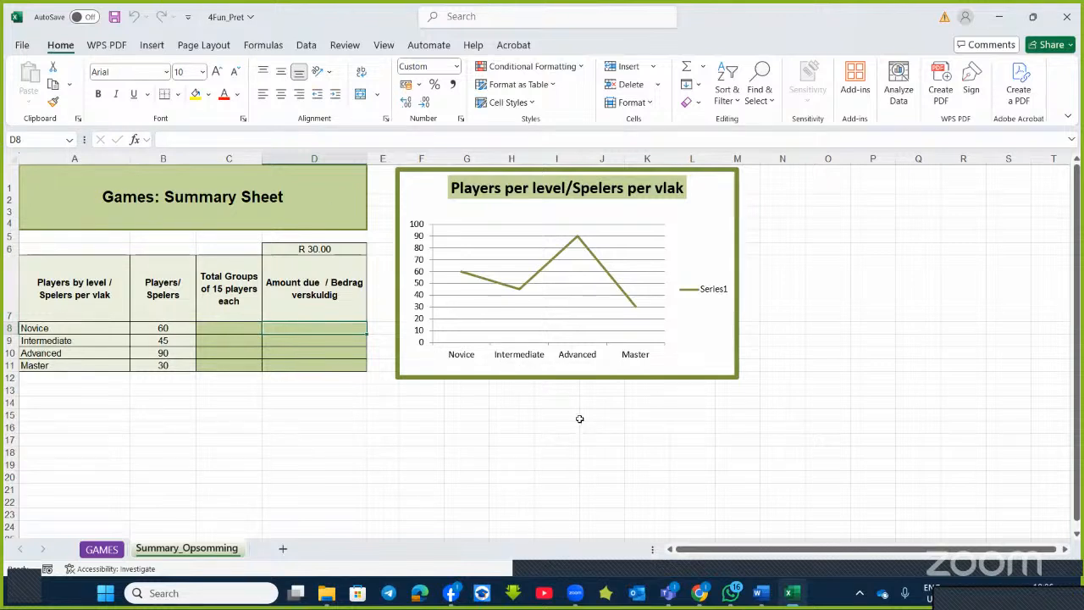
pyautogui.click(1071, 16)
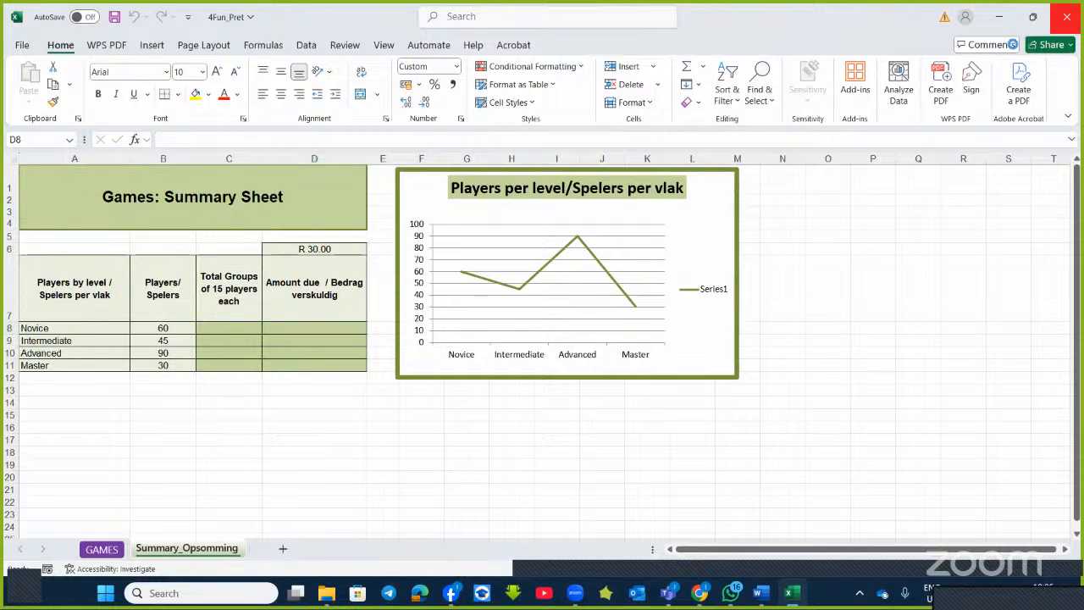
pyautogui.click(600, 484)
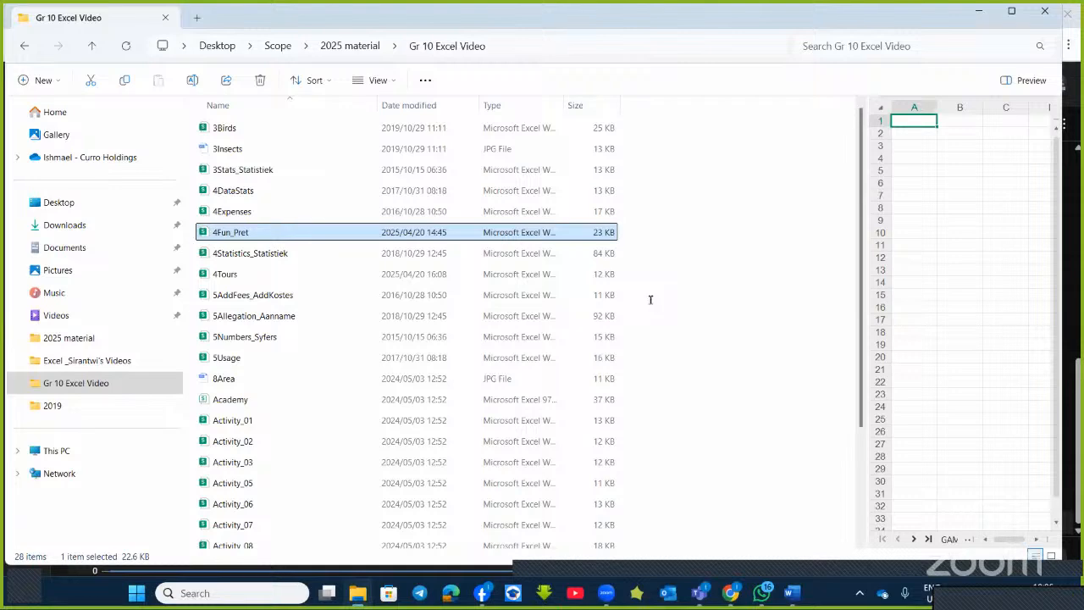
# Switch to Word and look through the upcoming questions from 4Expenses to 4Tours
pyautogui.hotkey('alt', 'Tab')
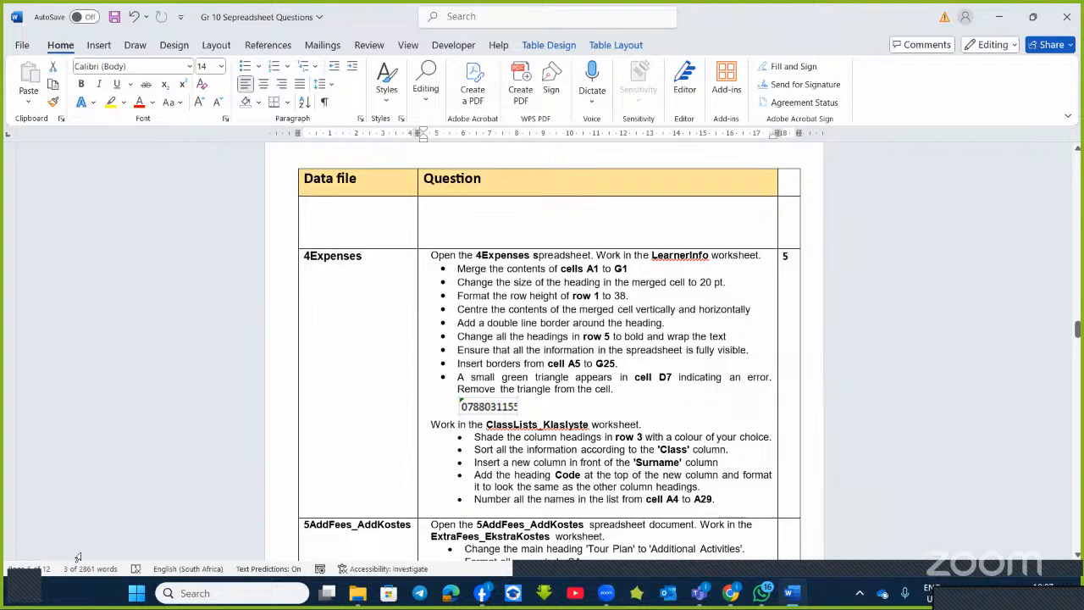
pyautogui.scroll(-5, 77, 556)
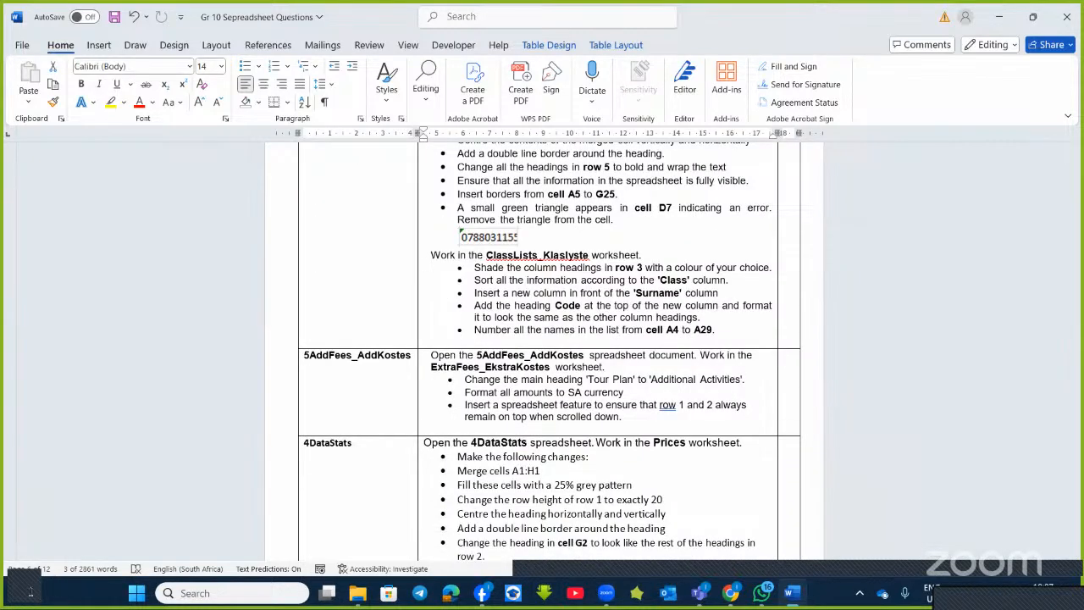
pyautogui.scroll(-5, 553, 365)
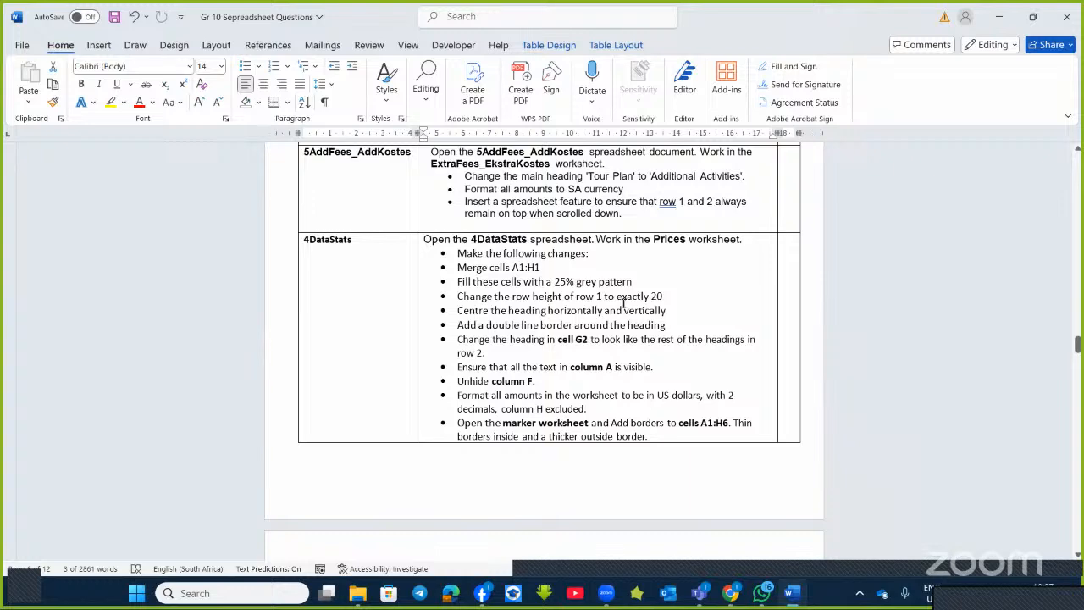
pyautogui.scroll(-12, 623, 303)
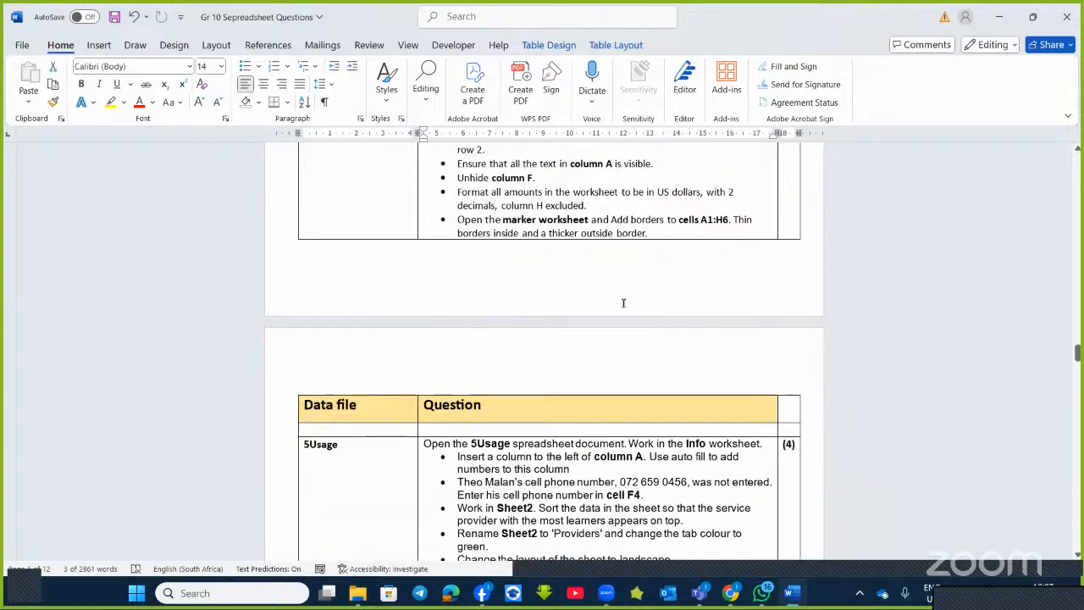
pyautogui.scroll(-3, 624, 303)
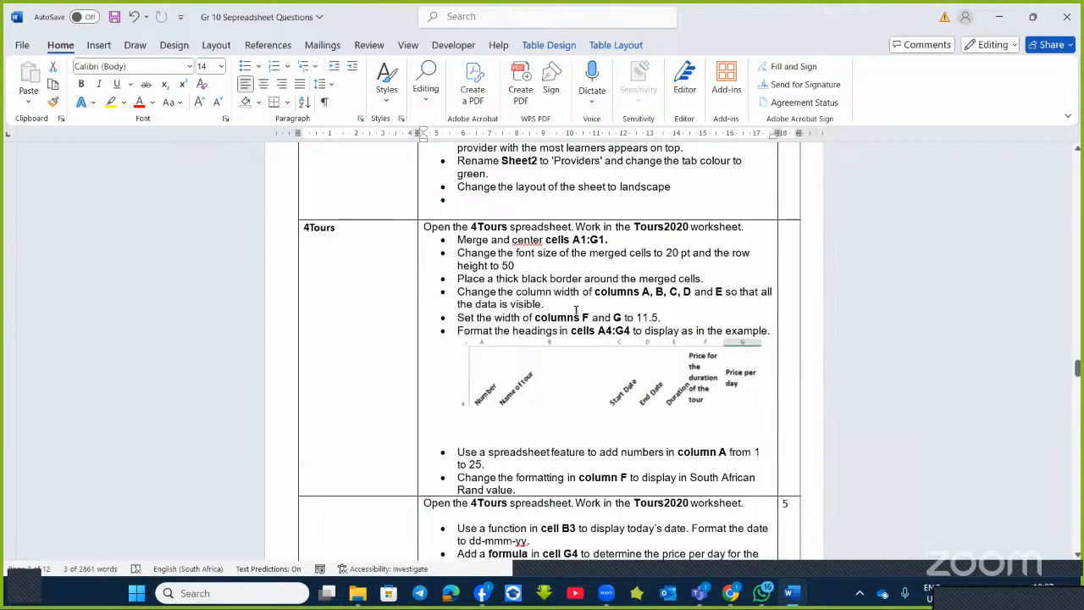
pyautogui.scroll(-3, 642, 449)
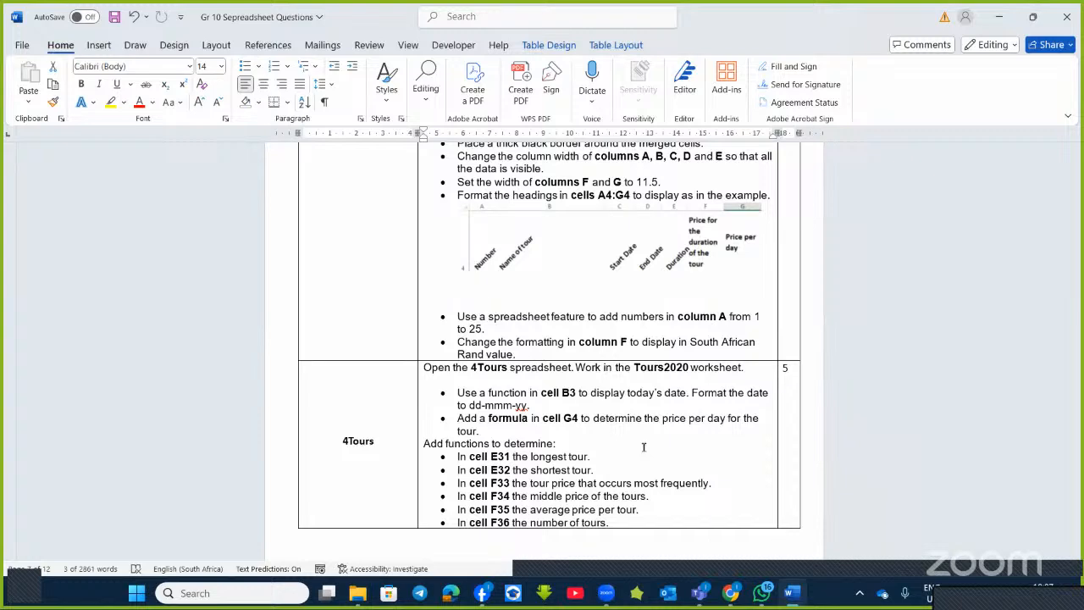
pyautogui.scroll(12, 643, 447)
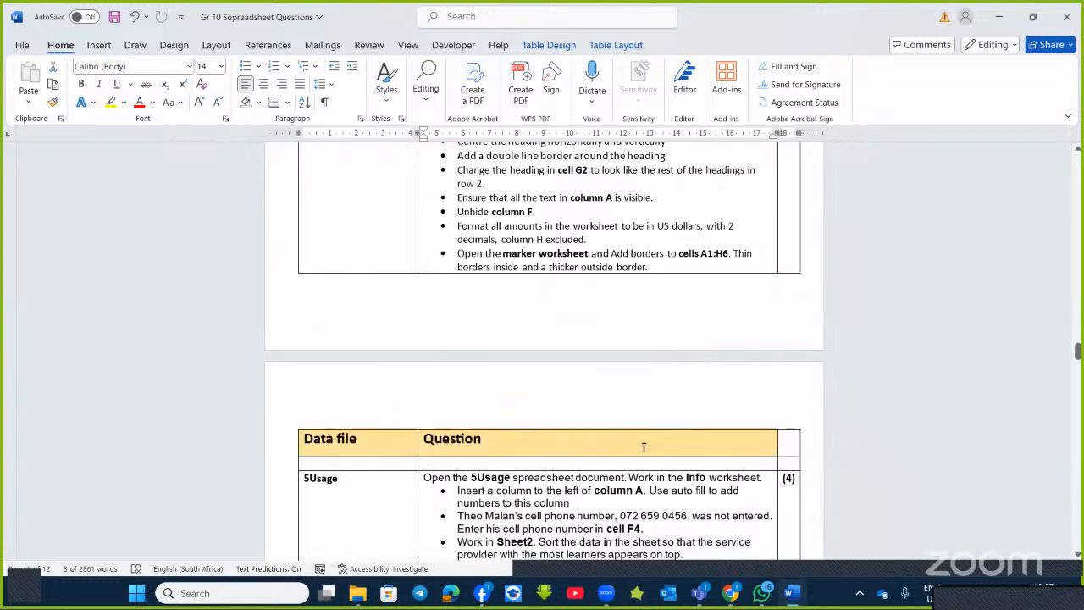
pyautogui.scroll(5, 643, 446)
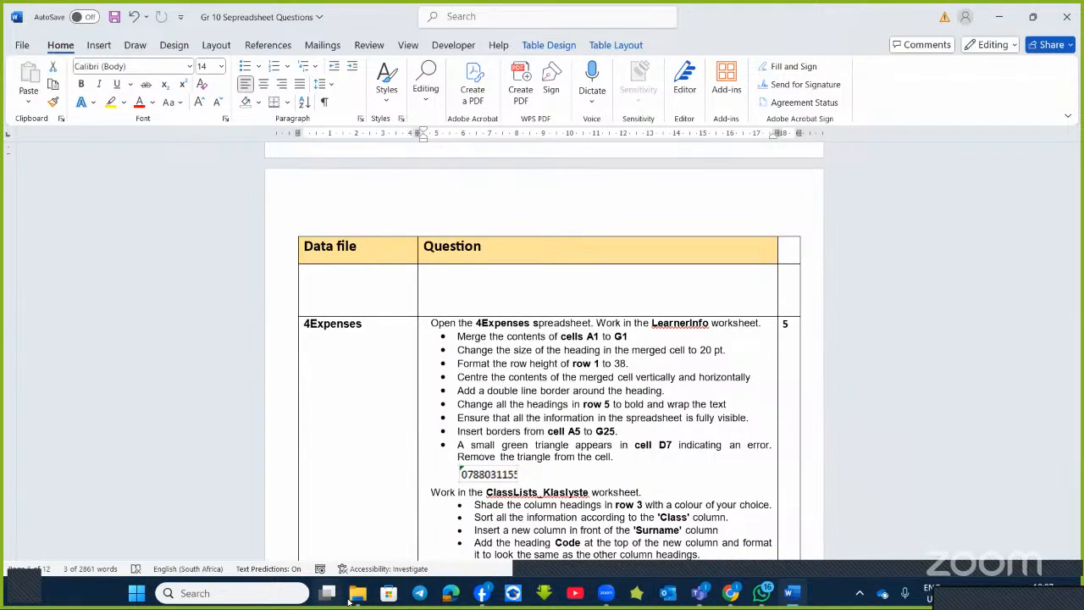
# Open the 4Expenses workbook from the Gr 10 Excel Video folder
pyautogui.moveTo(357, 592)
pyautogui.click(367, 550)
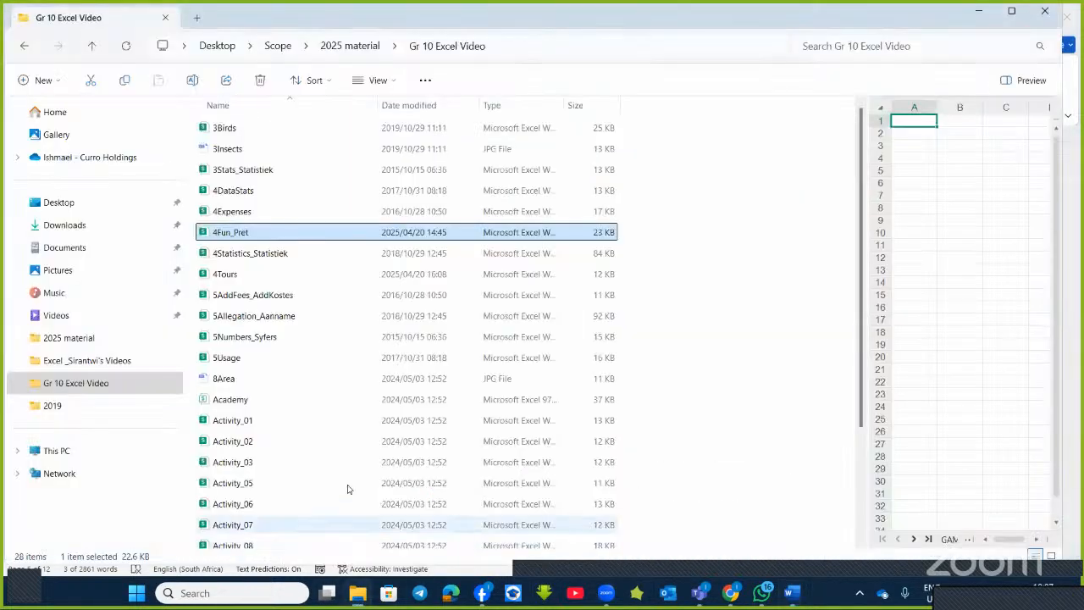
pyautogui.click(250, 217)
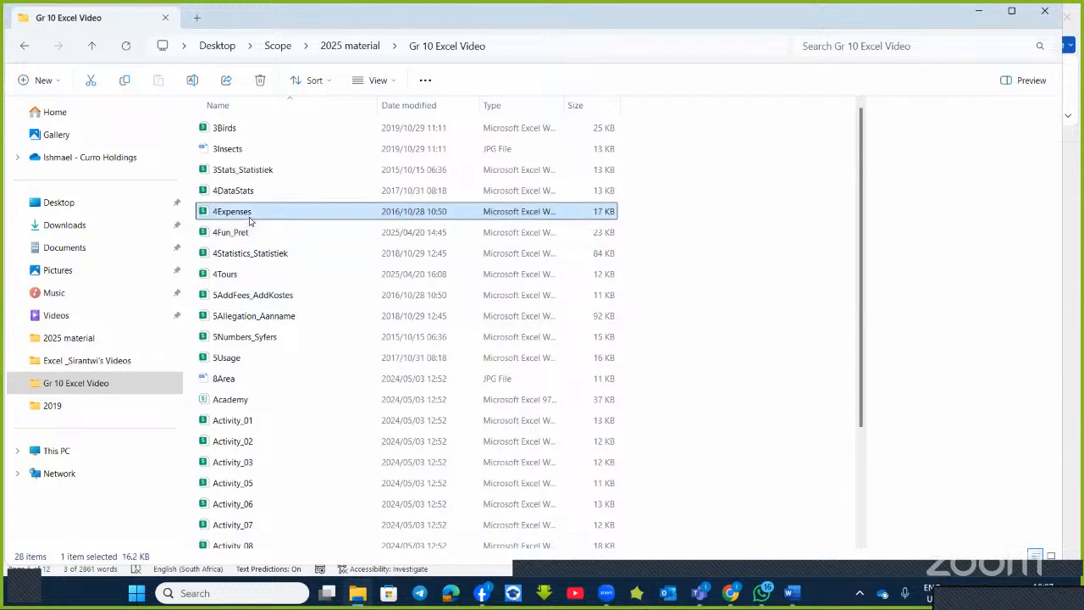
pyautogui.click(250, 213)
pyautogui.doubleClick(291, 214)
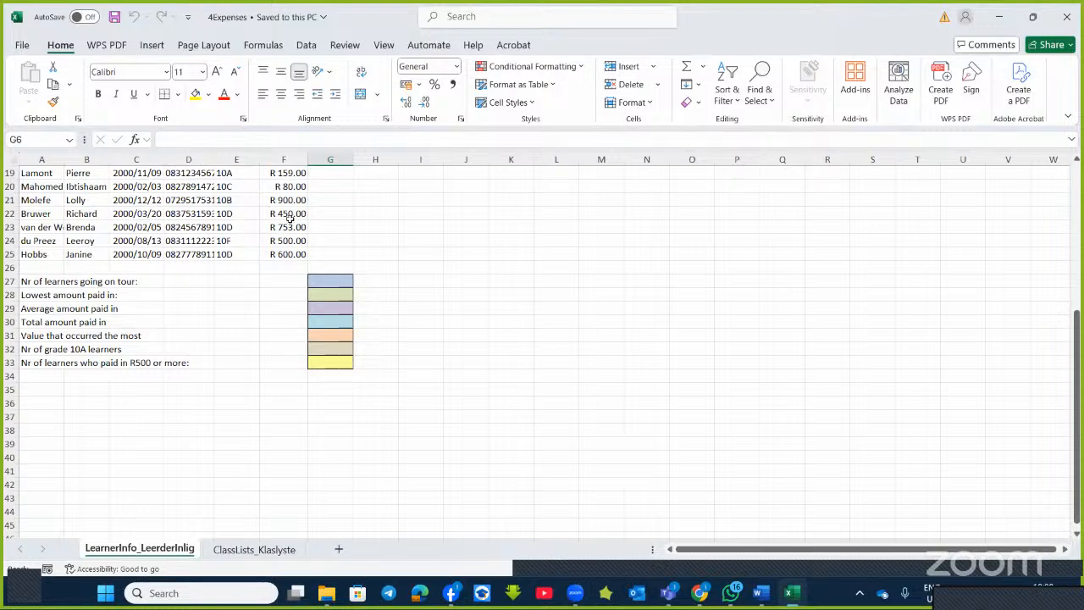
# Check the first 4Expenses instruction in Word, and merge and centre cells A1:G1 on the LearnerInfo_LeerderInlig sheet
pyautogui.click(762, 593)
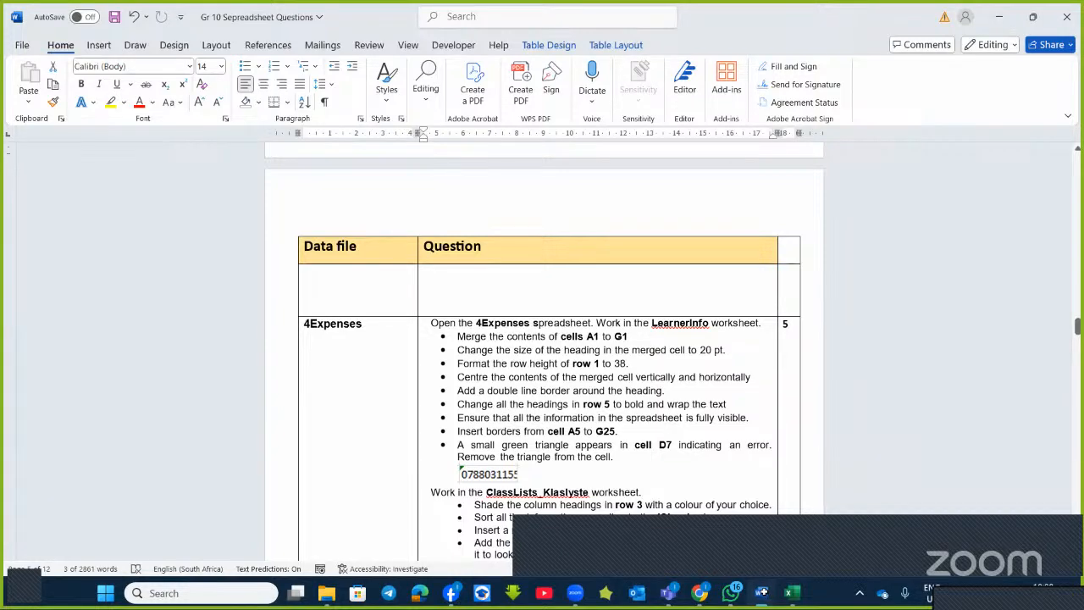
pyautogui.hotkey('alt', 'Tab')
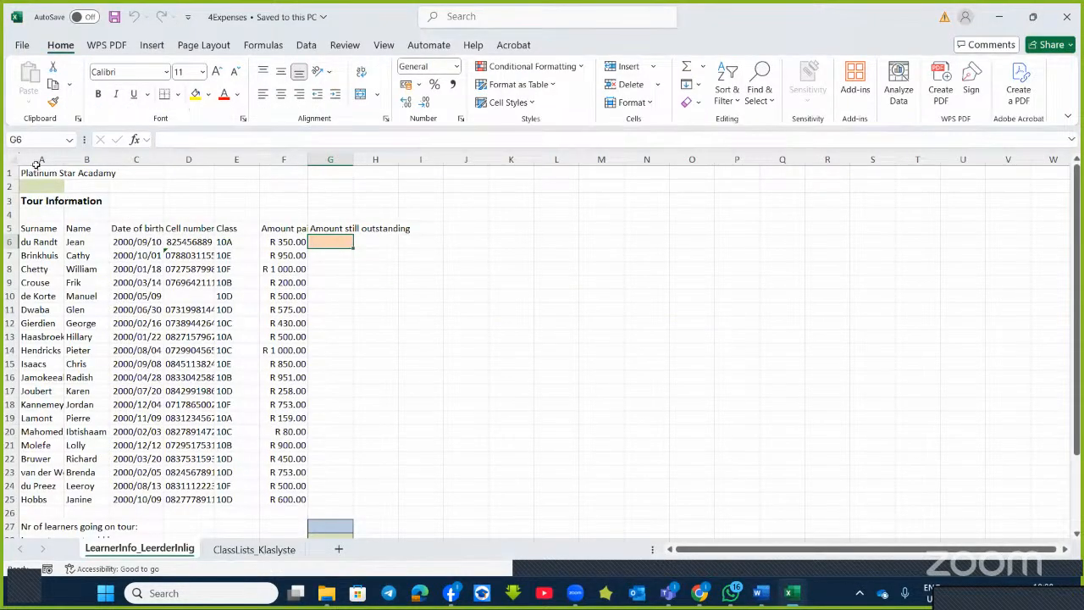
pyautogui.moveTo(31, 172); pyautogui.dragTo(323, 166)
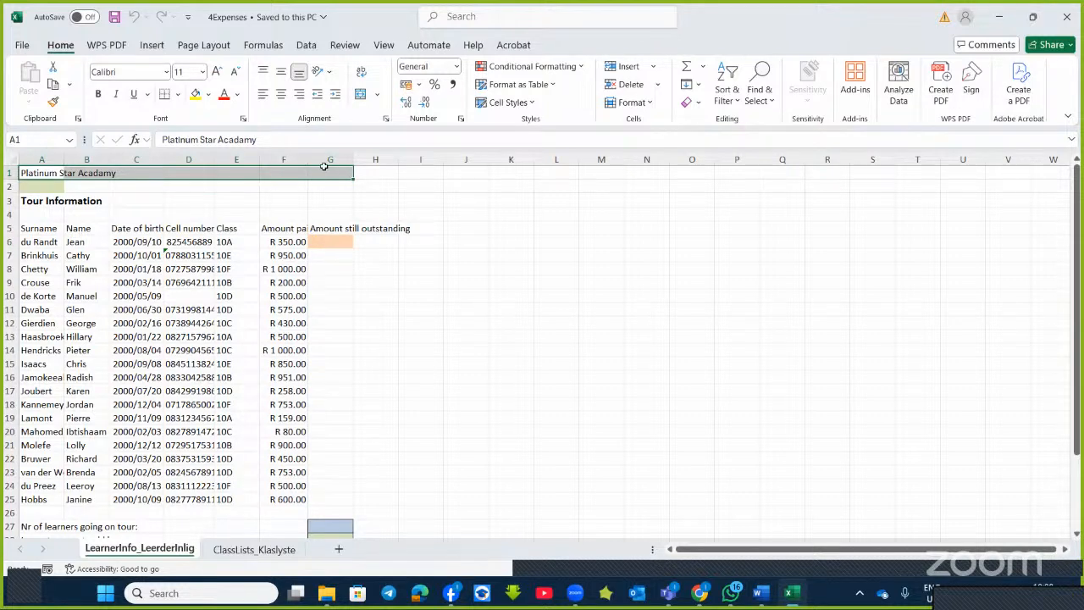
pyautogui.click(361, 95)
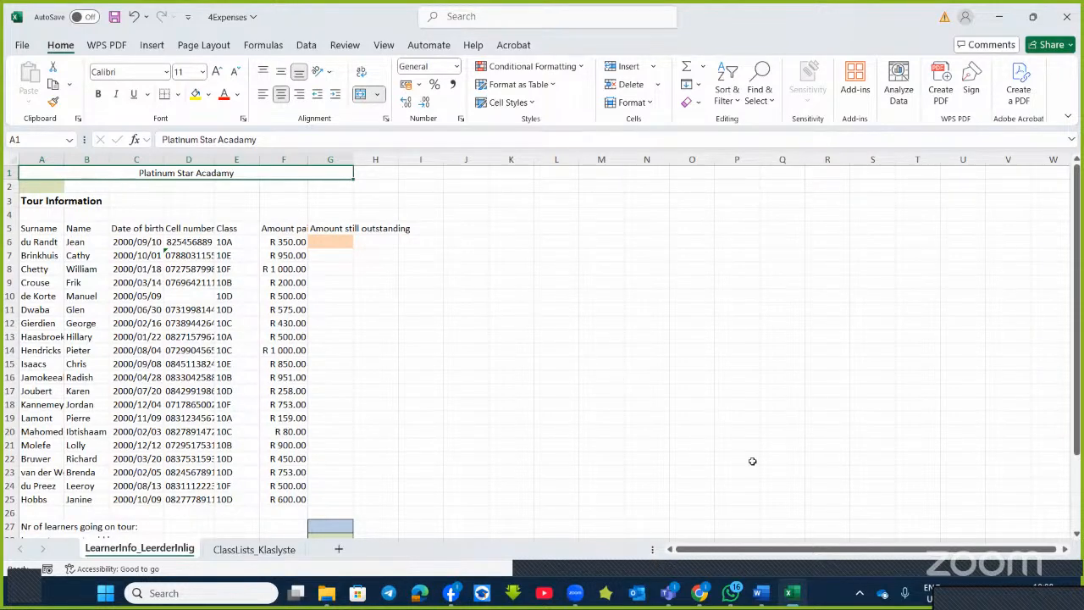
# Check the heading size instruction in Word and set the merged heading's font size to 20 pt in Excel
pyautogui.click(762, 593)
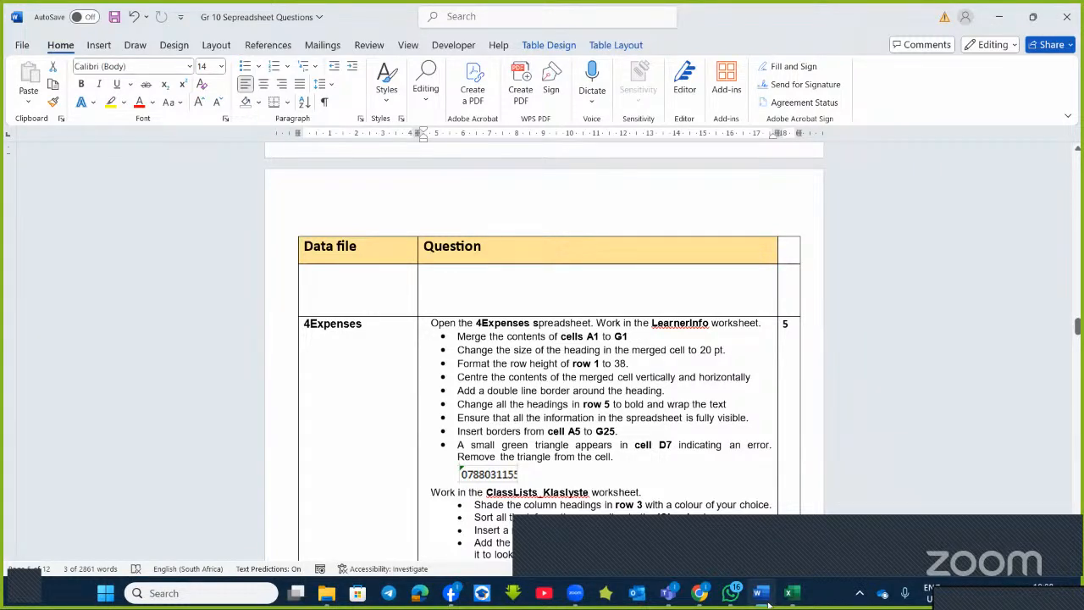
pyautogui.click(790, 593)
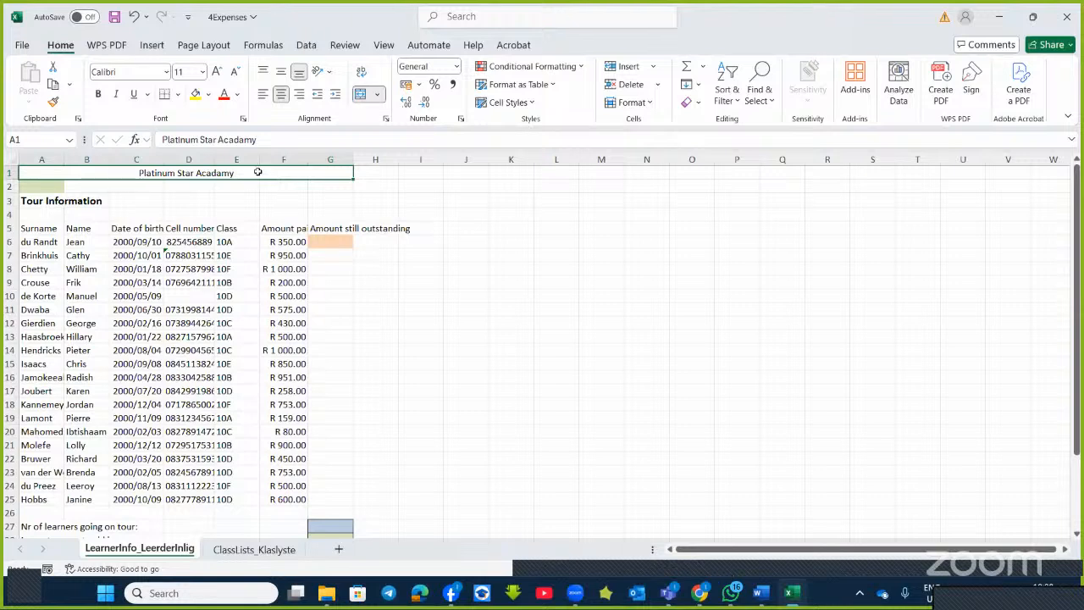
pyautogui.click(203, 74)
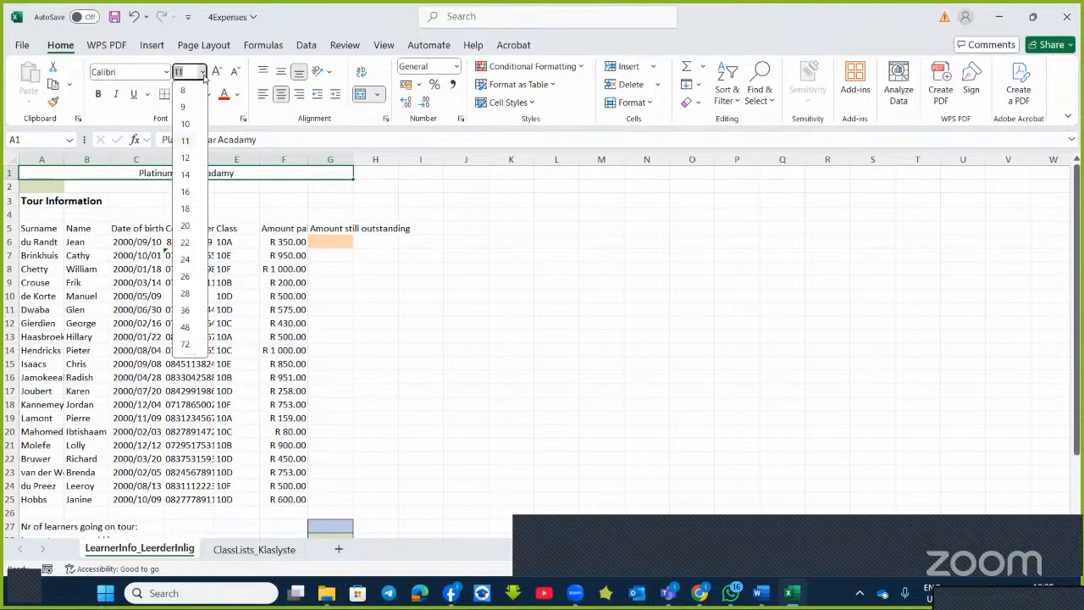
pyautogui.click(216, 73)
pyautogui.click(216, 73)
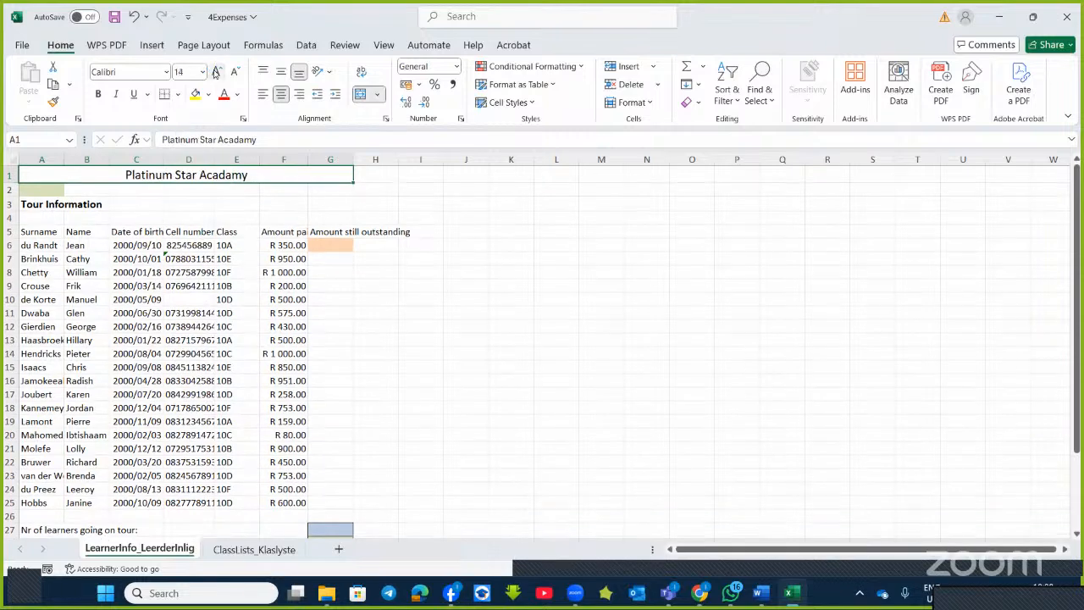
pyautogui.click(215, 73)
pyautogui.click(216, 73)
pyautogui.click(216, 73)
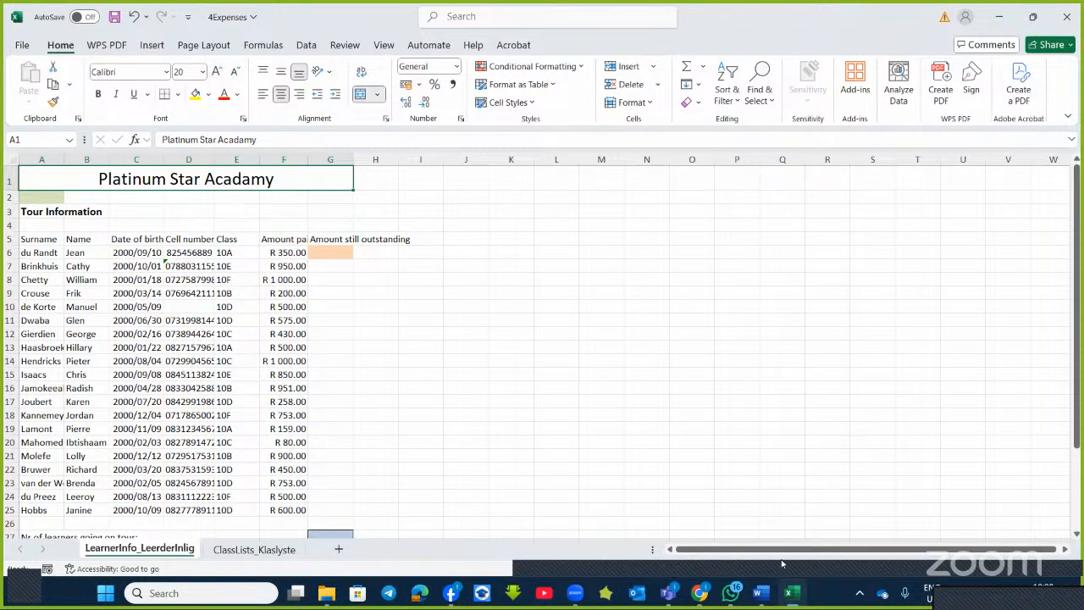
# Check the row height instruction in Word, and set the height of row 1 to 38 in Excel
pyautogui.click(764, 603)
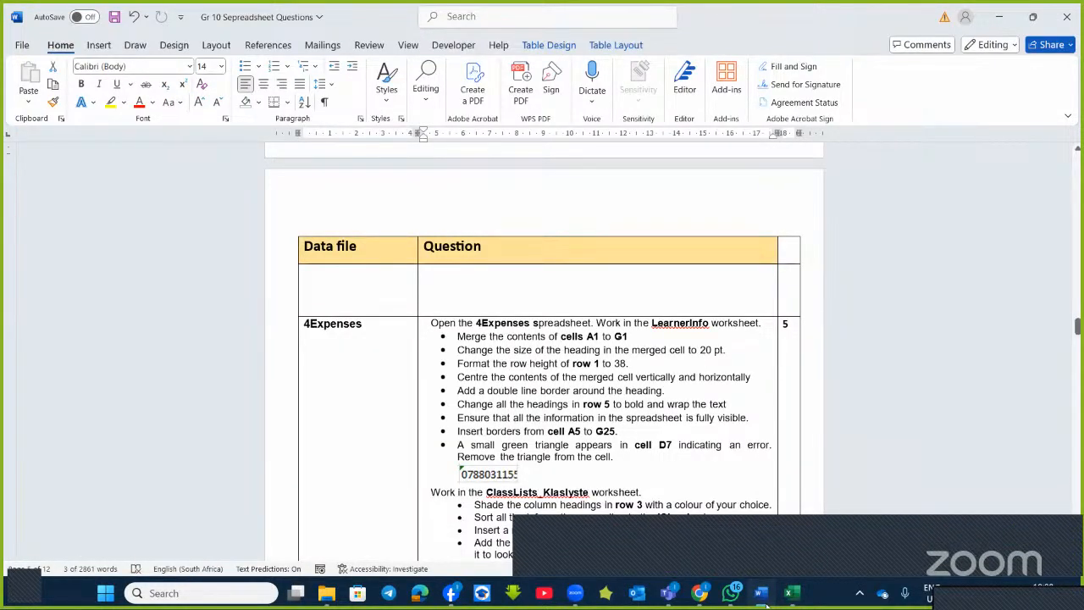
pyautogui.click(792, 594)
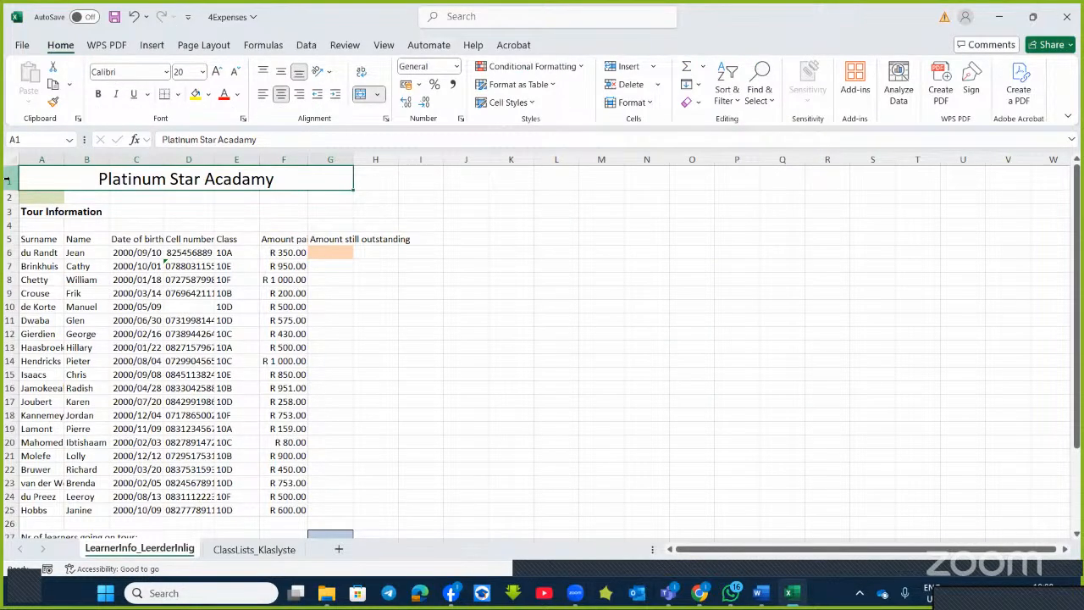
pyautogui.rightClick(7, 179)
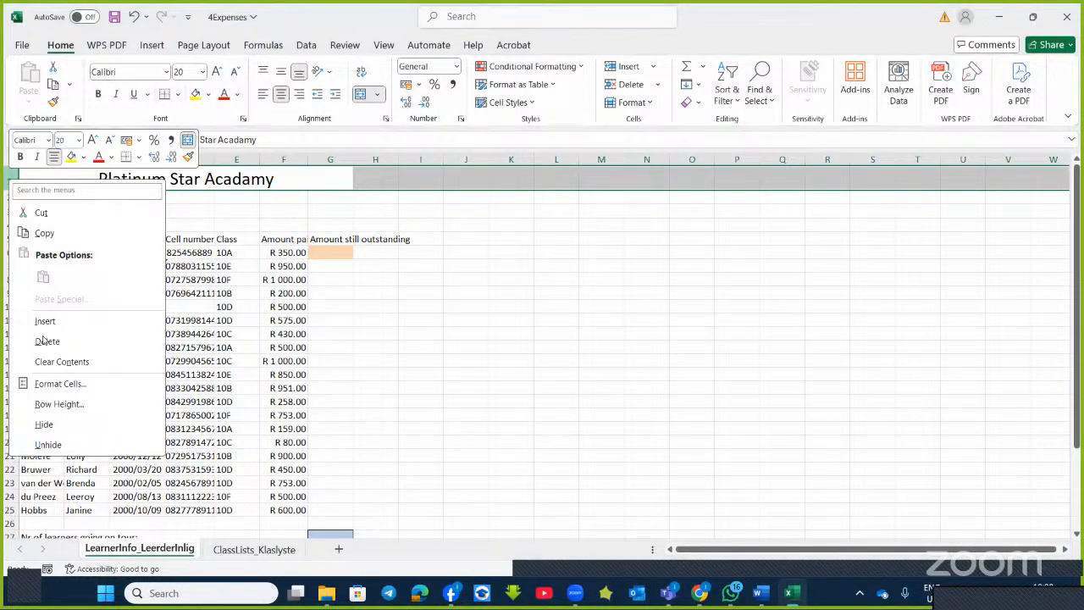
pyautogui.press('Escape')
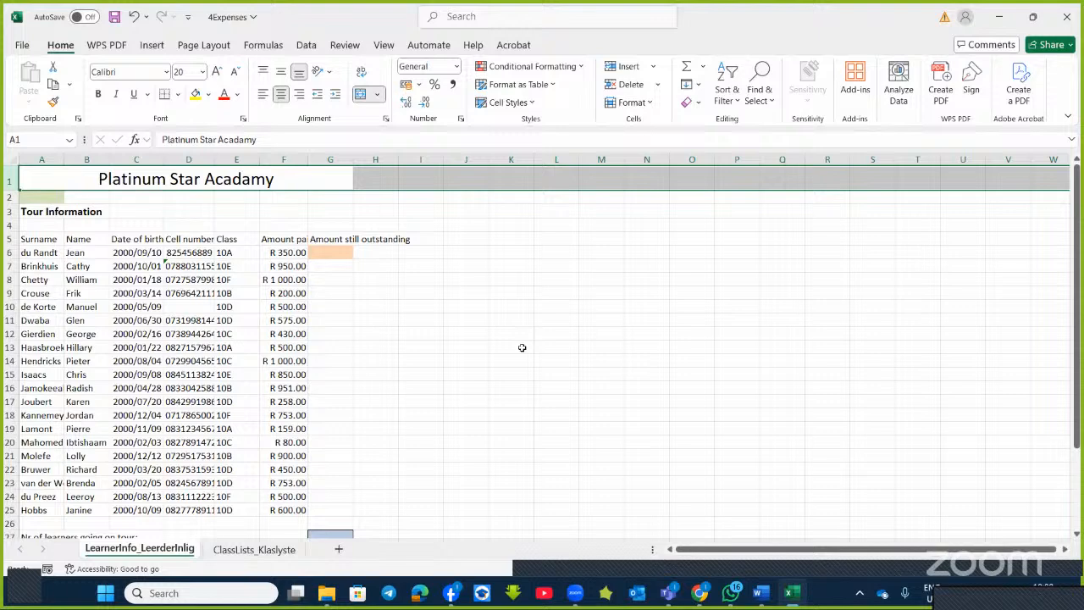
pyautogui.rightClick(56, 176)
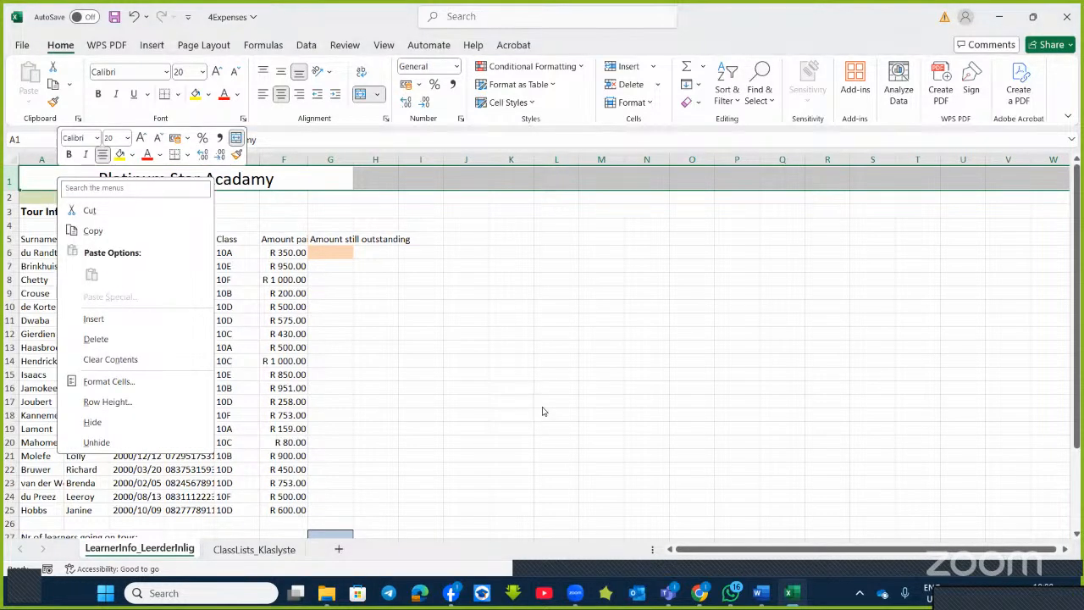
pyautogui.press('Escape')
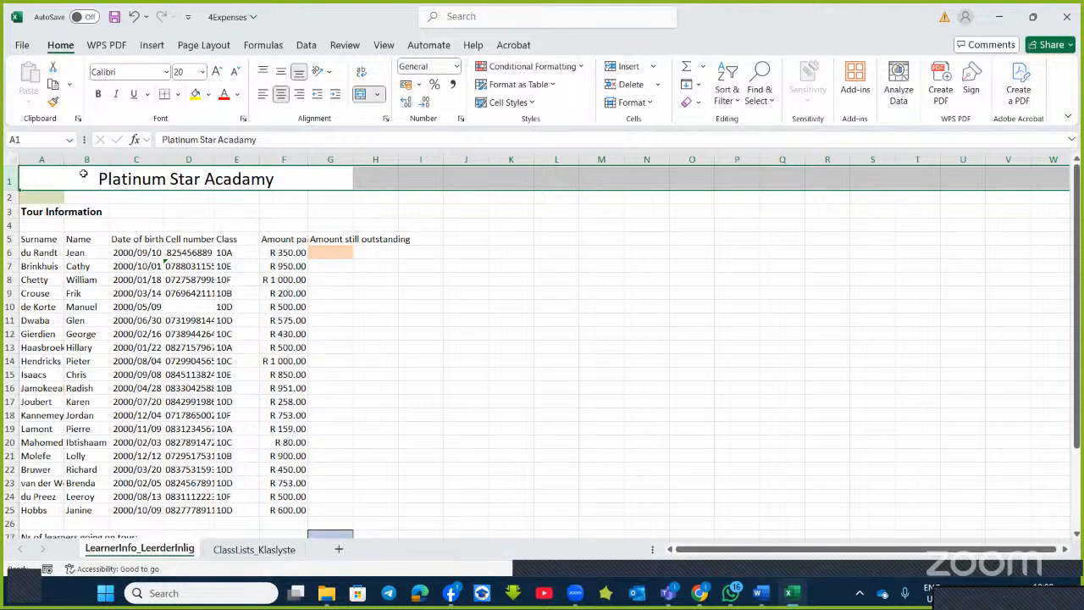
pyautogui.rightClick(10, 178)
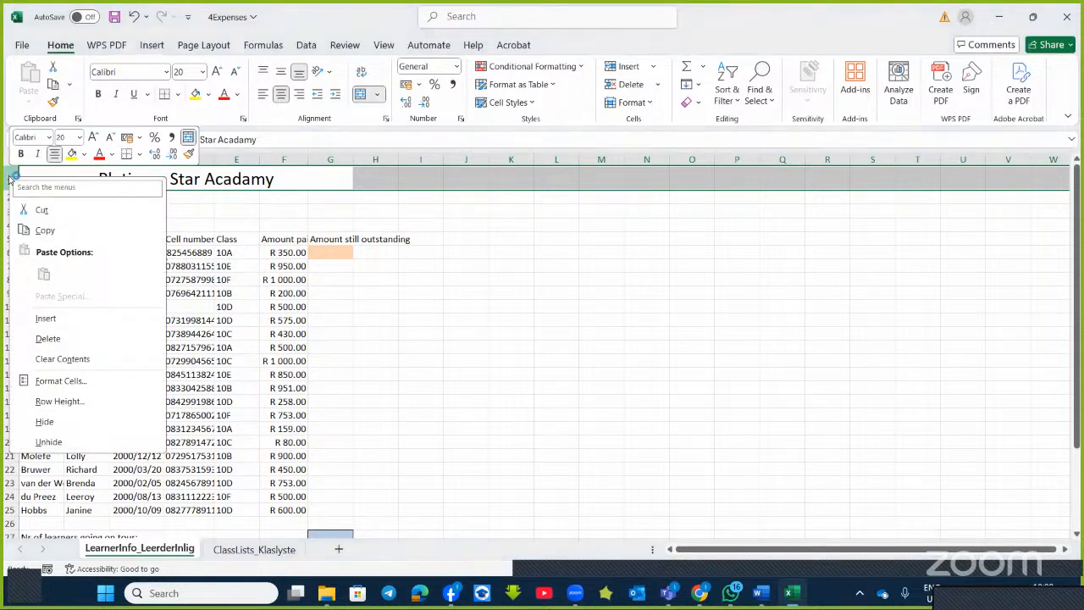
pyautogui.click(76, 403)
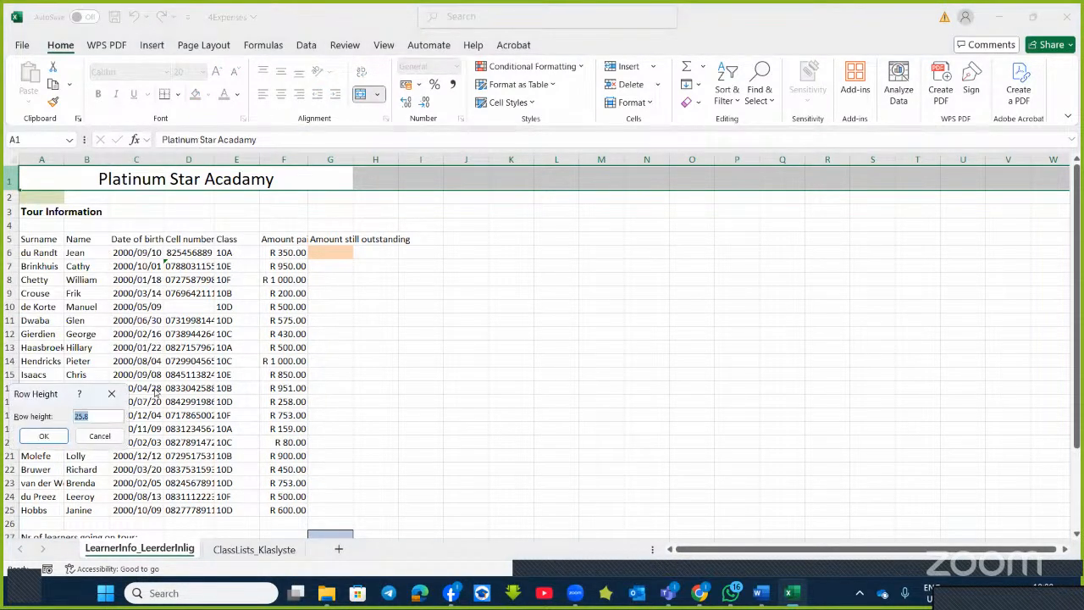
pyautogui.write('38')
pyautogui.click(48, 435)
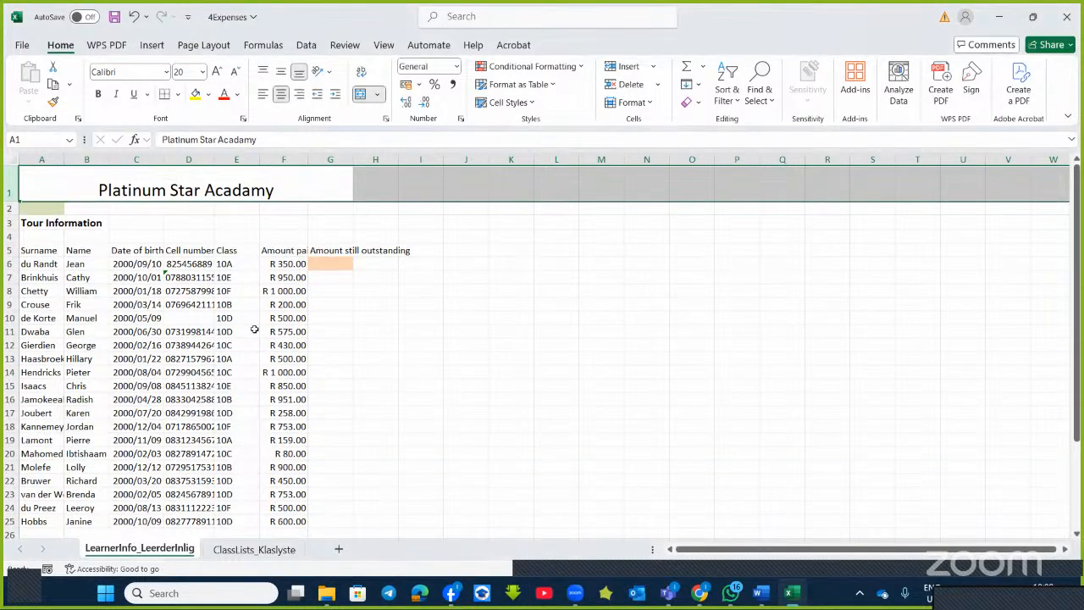
# Bold and yellow-highlight "vertically and horizontally" in the Word instruction, and centre the merged heading vertically in its Excel cell
pyautogui.click(762, 590)
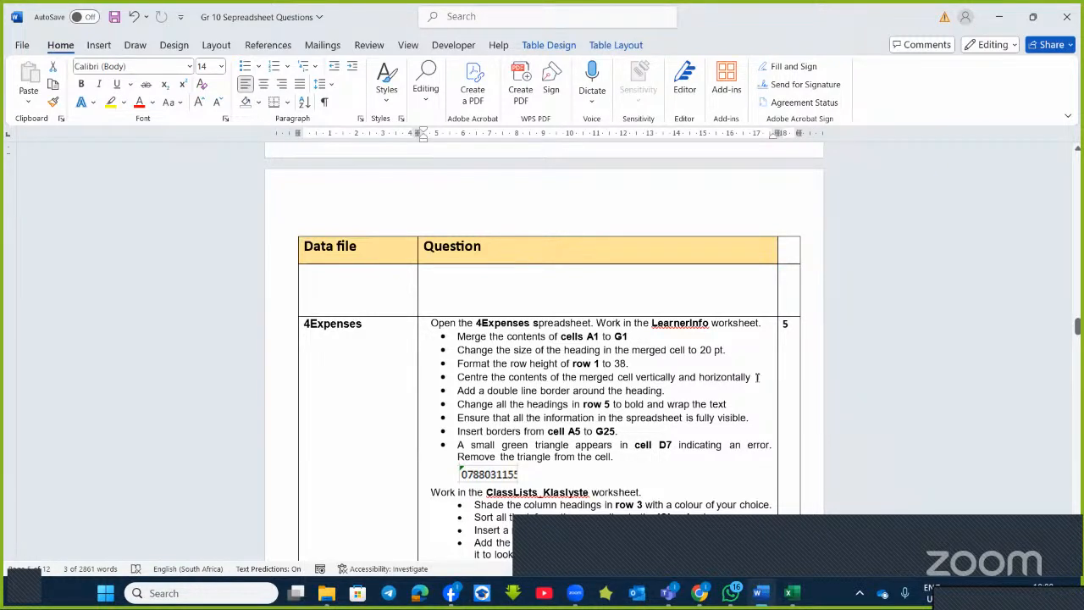
pyautogui.moveTo(756, 376); pyautogui.dragTo(635, 377)
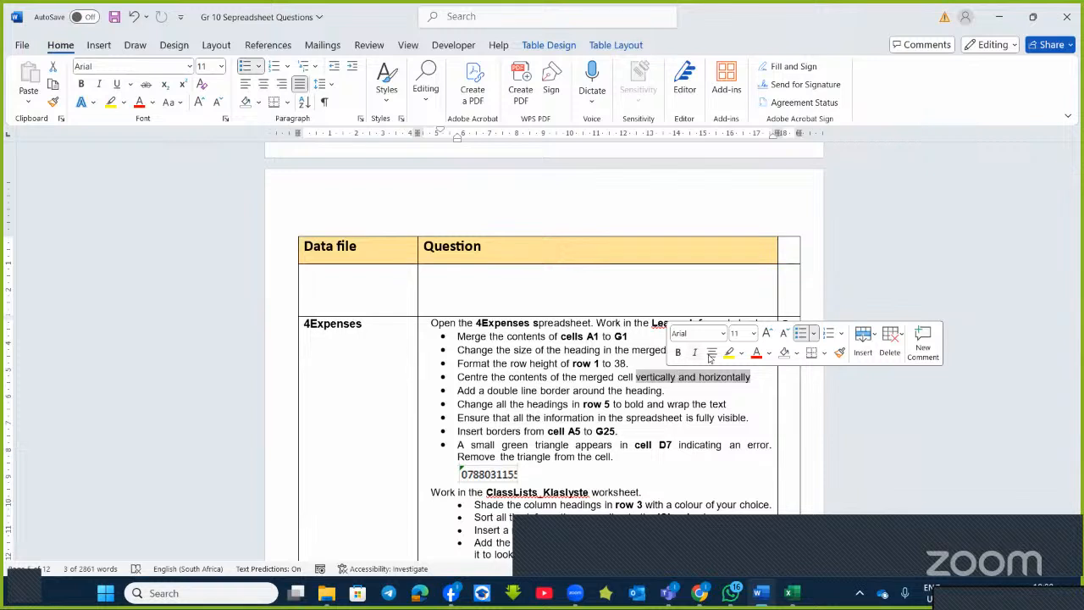
pyautogui.click(678, 352)
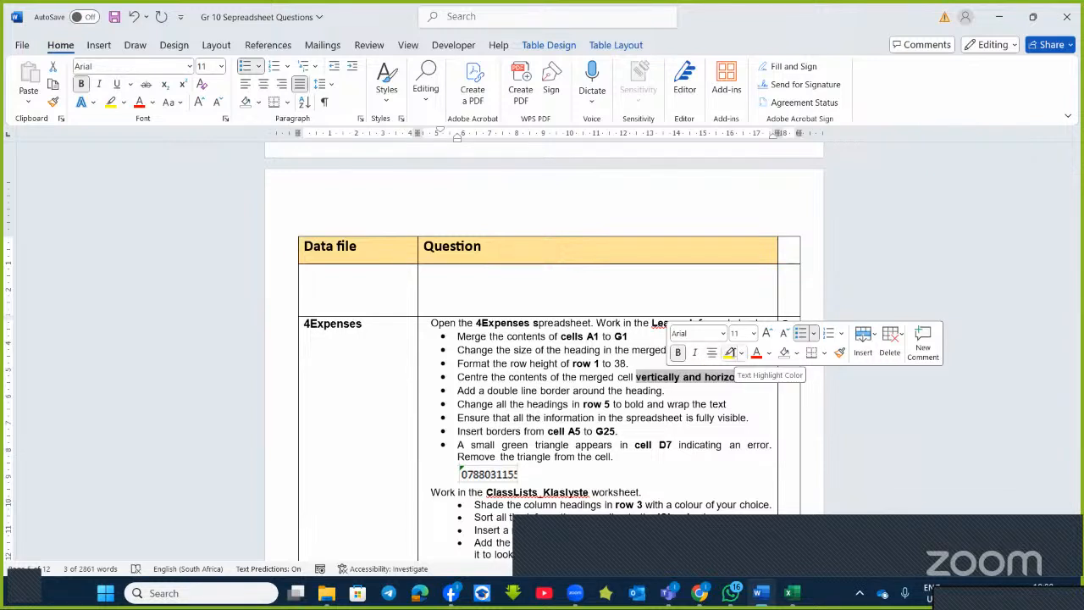
pyautogui.click(730, 353)
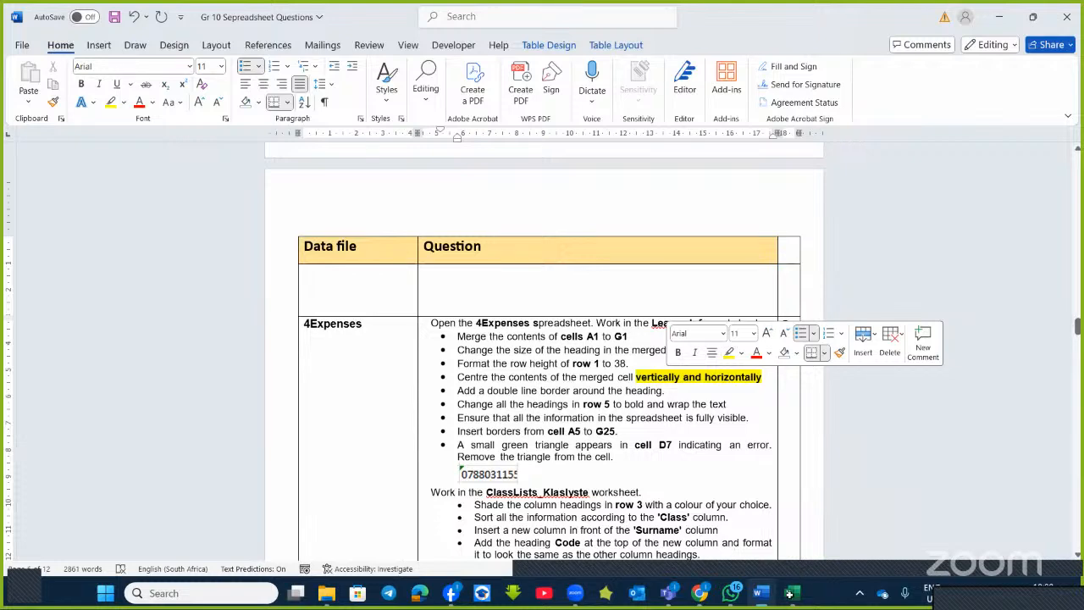
pyautogui.click(789, 594)
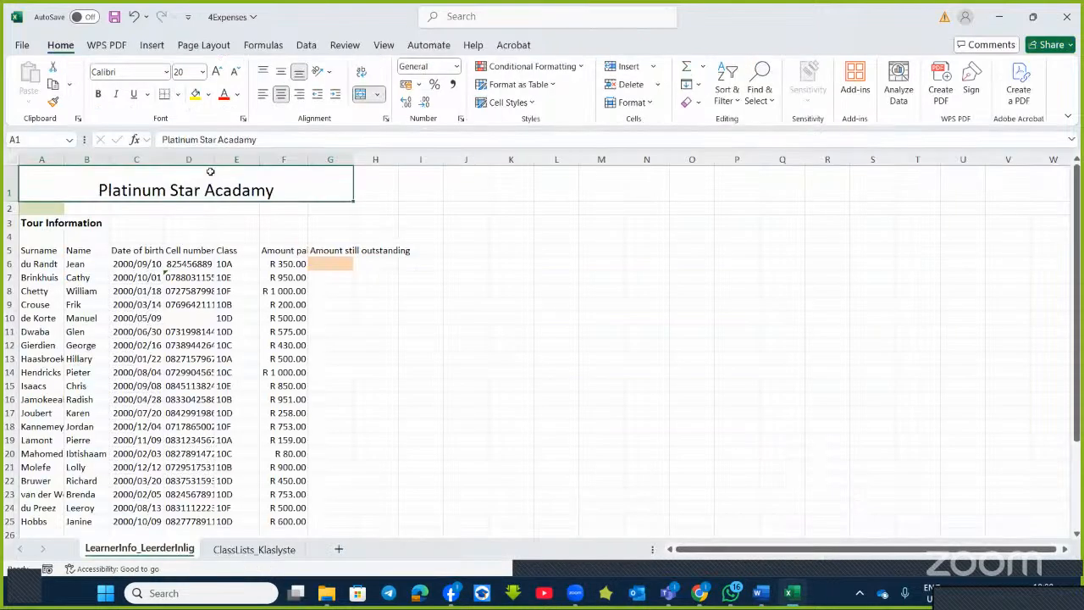
pyautogui.click(281, 74)
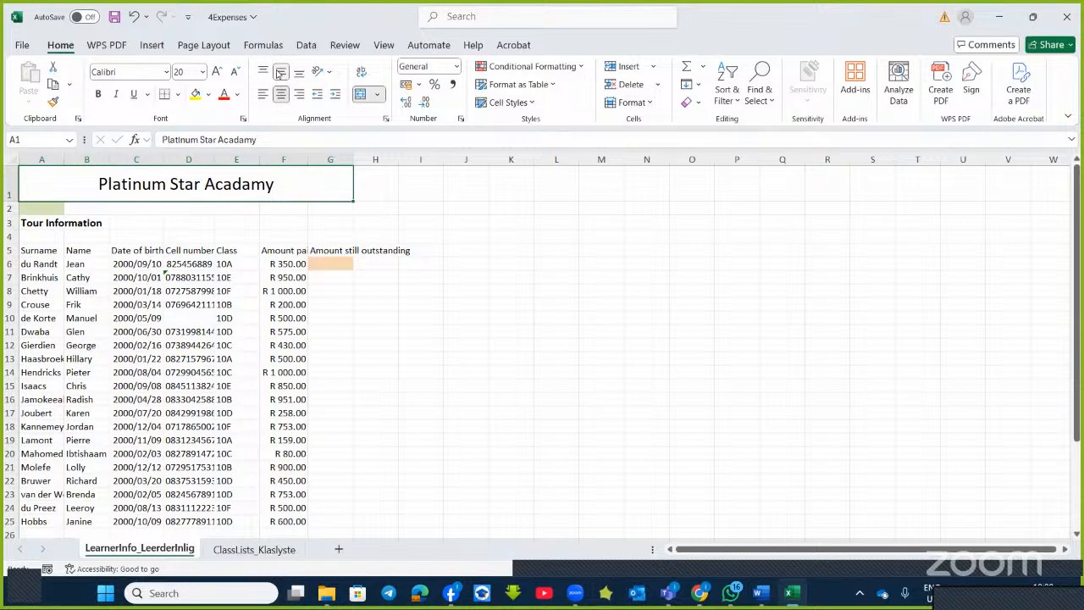
# Check the border instruction in Word, and add a red double-line outline border around the merged heading in Excel
pyautogui.click(761, 592)
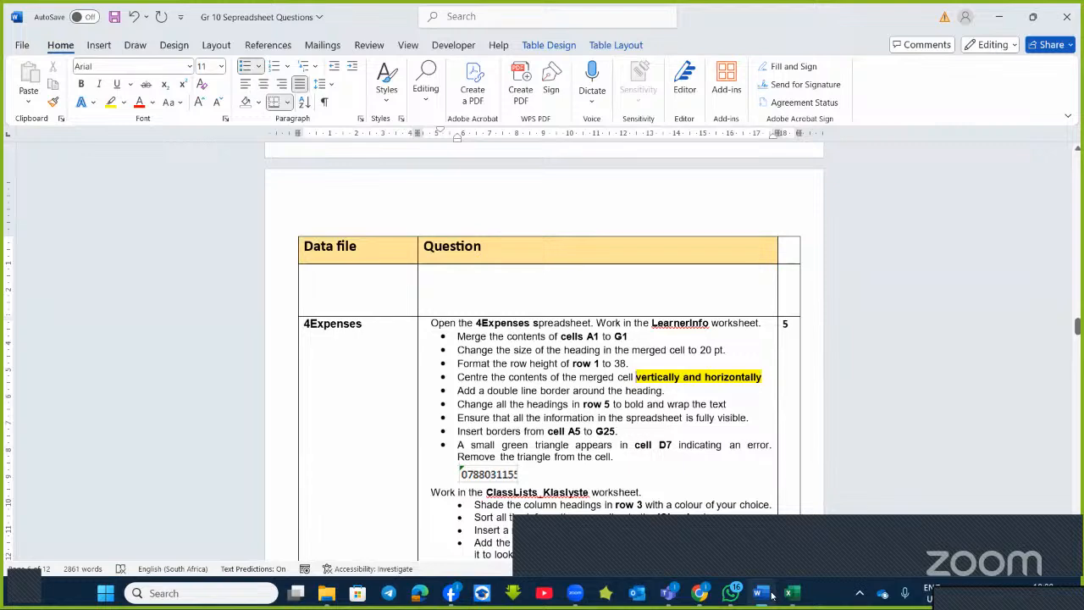
pyautogui.click(771, 595)
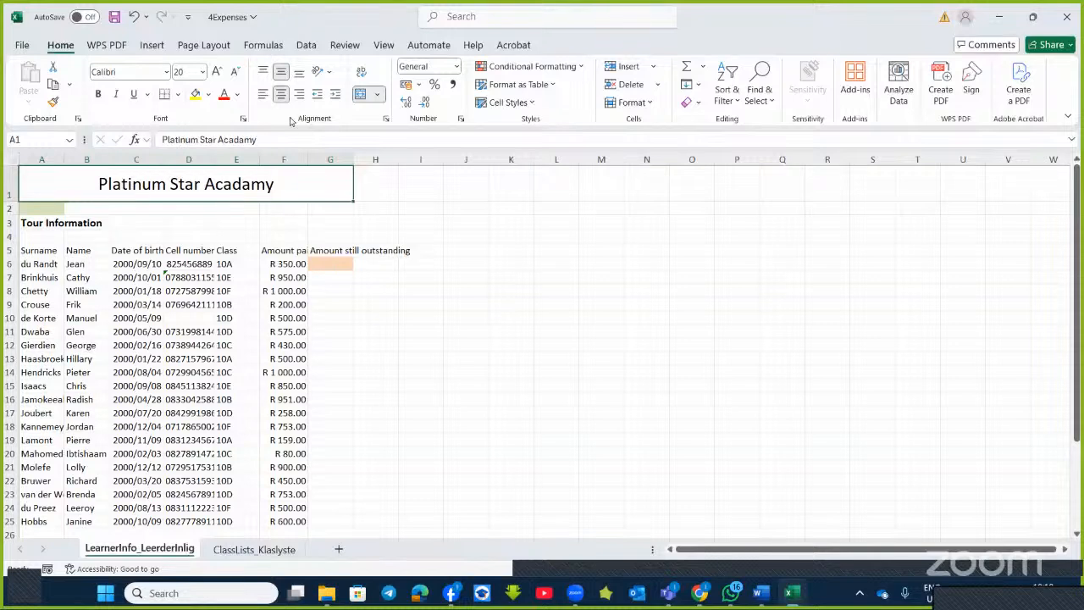
pyautogui.click(243, 121)
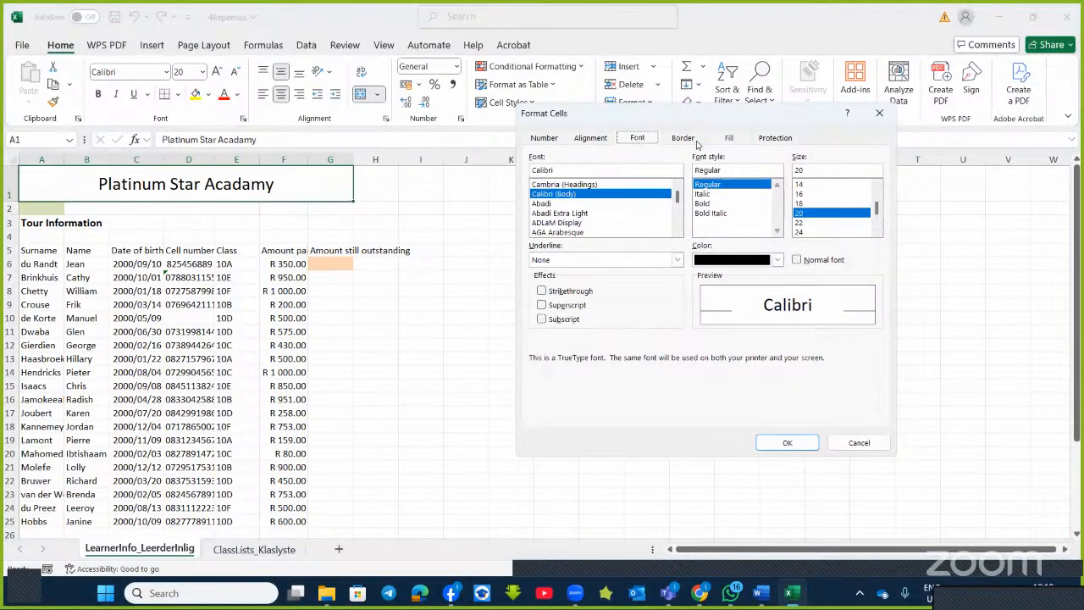
pyautogui.click(681, 140)
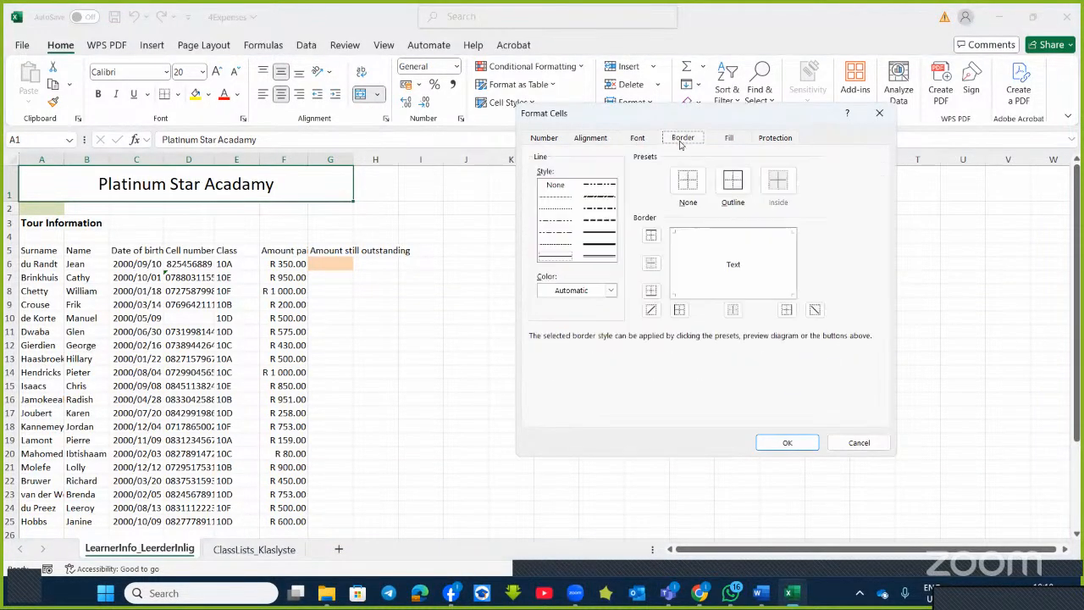
pyautogui.click(599, 260)
pyautogui.click(733, 184)
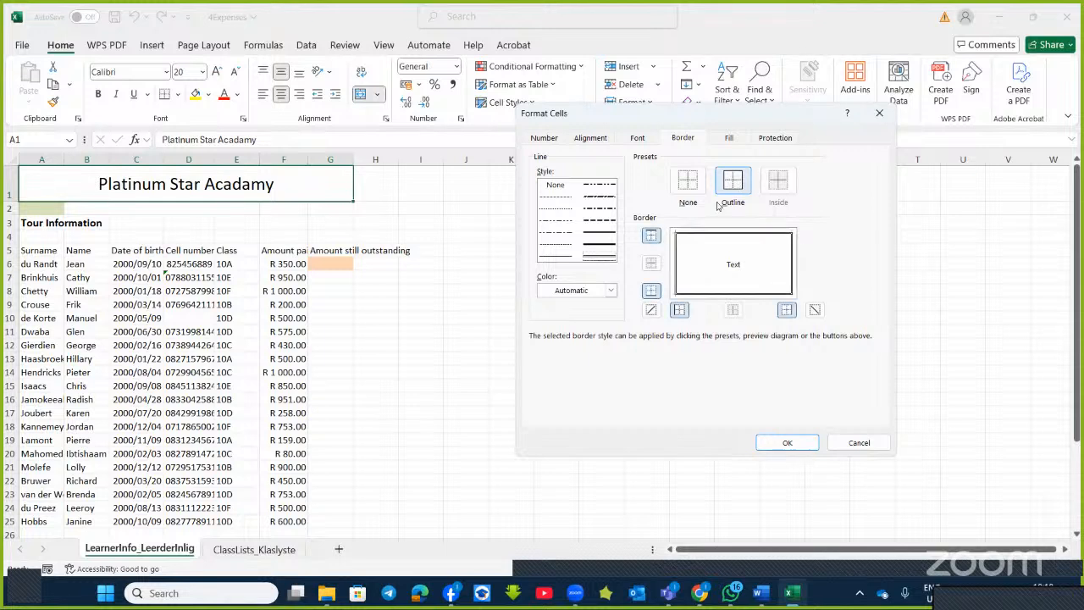
pyautogui.click(604, 291)
pyautogui.click(566, 494)
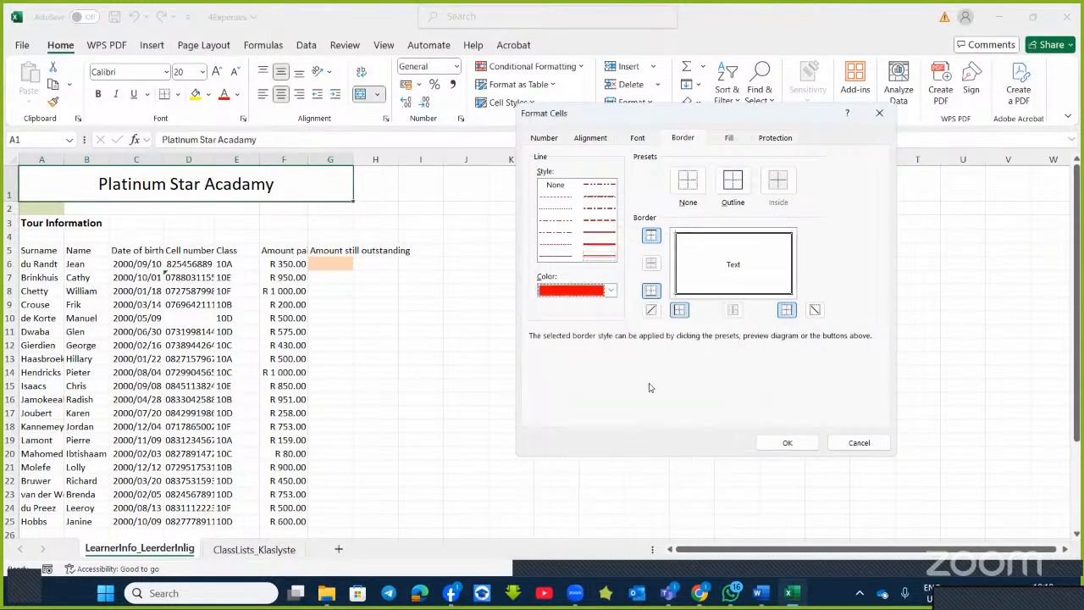
pyautogui.click(726, 187)
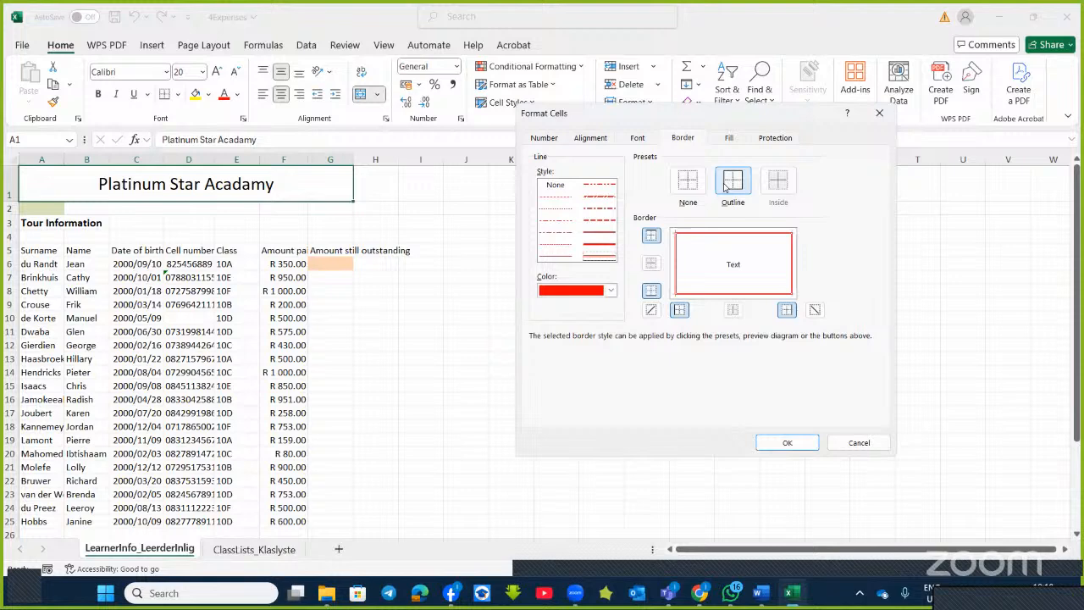
pyautogui.click(788, 442)
pyautogui.click(499, 359)
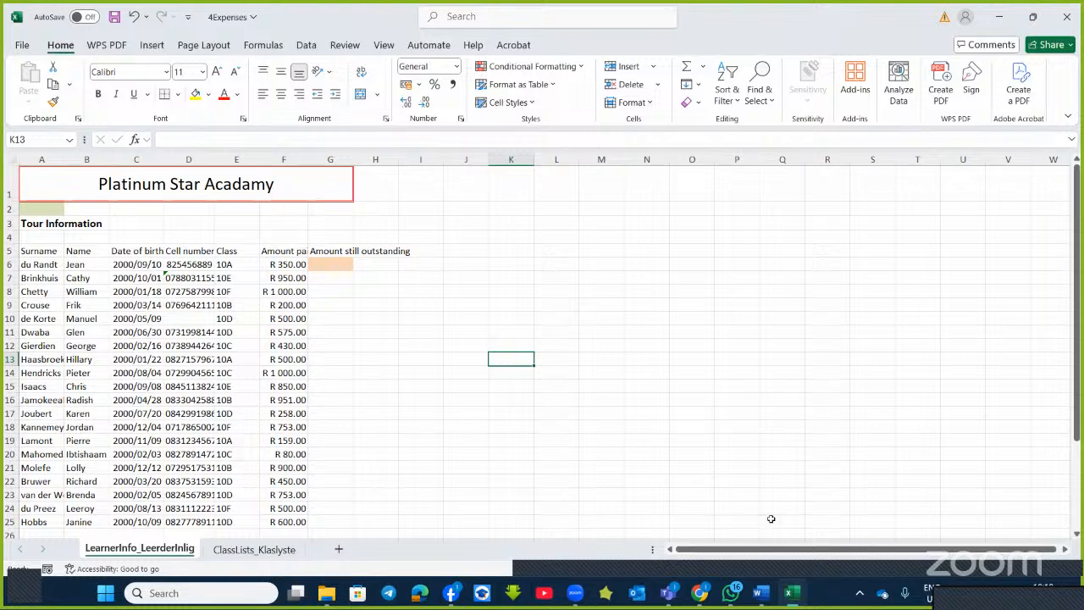
# Check the row 5 instruction in Word, and make the headings in A5:H5 bold with wrapped text in Excel
pyautogui.click(761, 593)
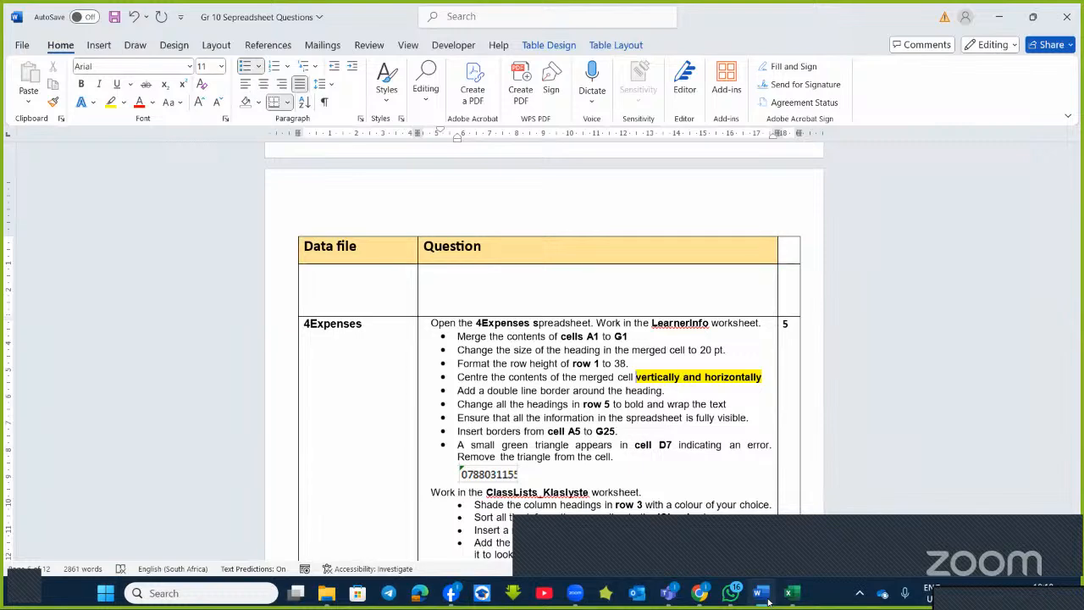
pyautogui.click(766, 598)
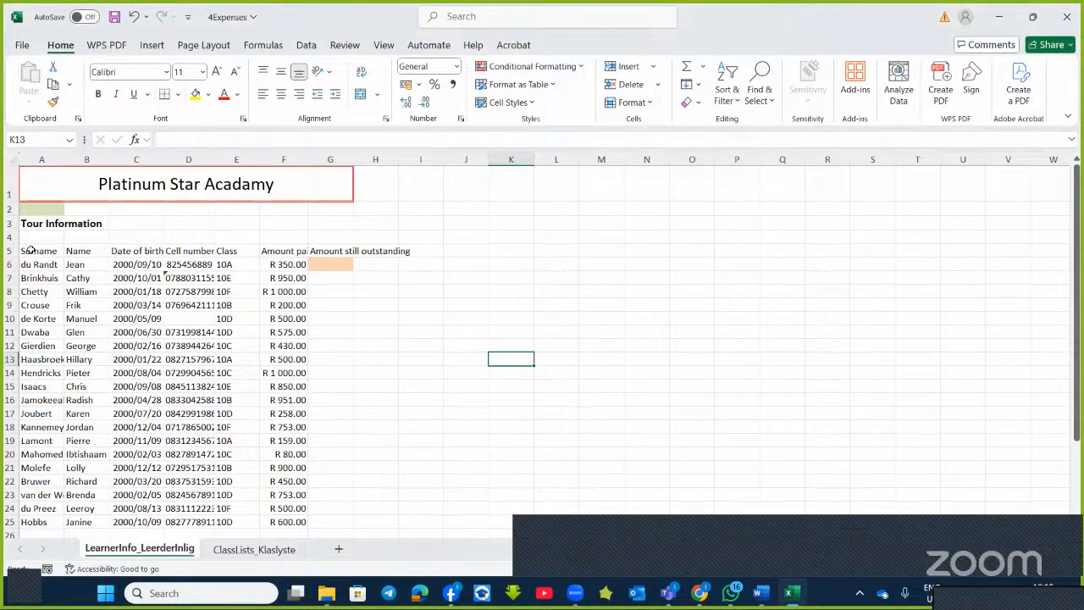
pyautogui.moveTo(32, 251); pyautogui.dragTo(394, 252)
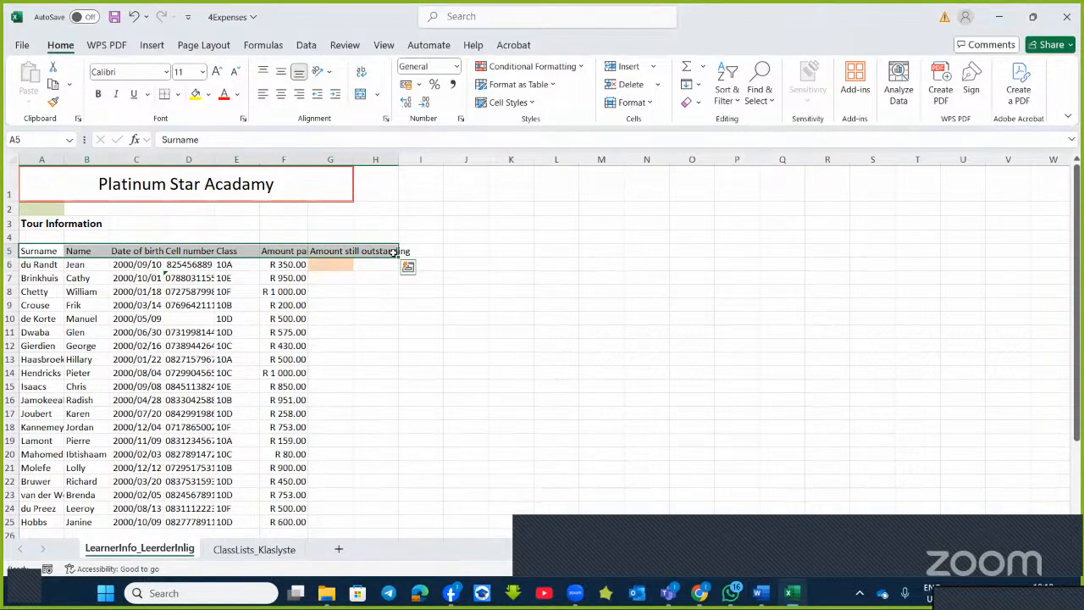
pyautogui.click(98, 92)
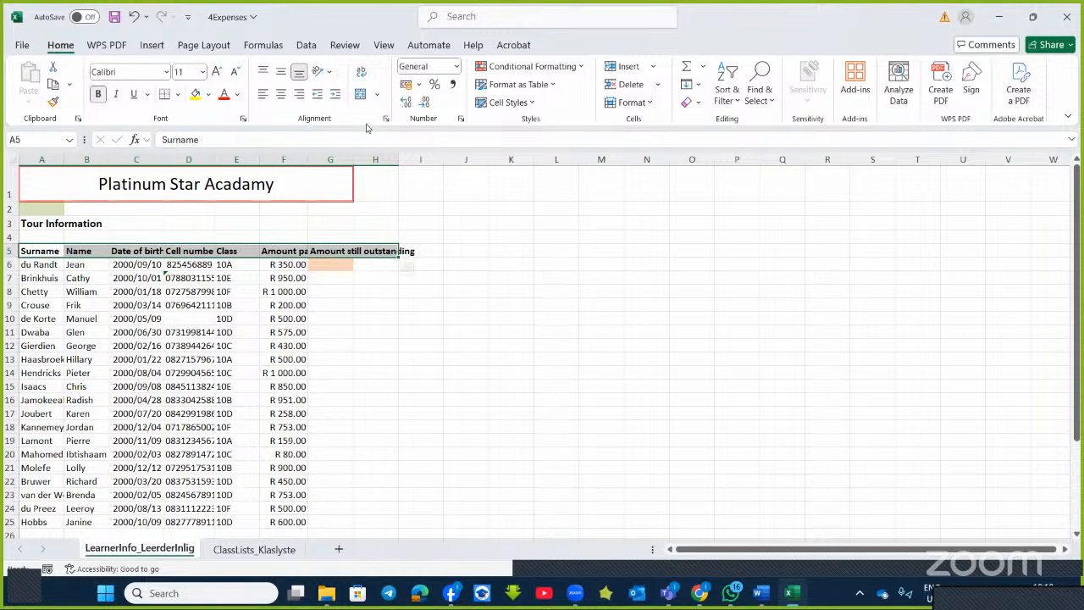
pyautogui.click(363, 72)
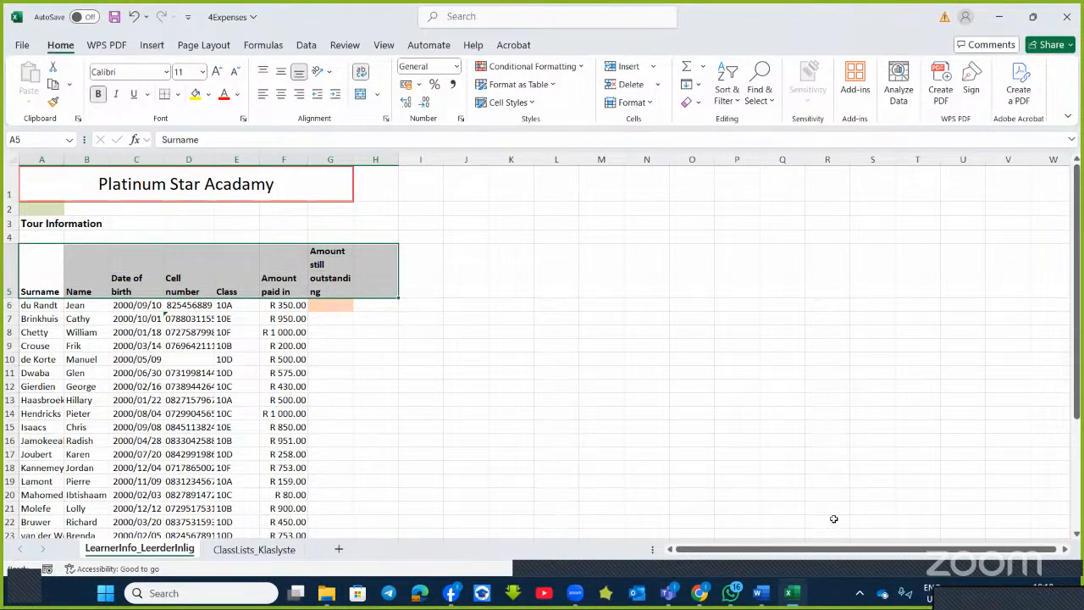
# Check the instruction about fully visible information in Word, and wrap the Tour Information text in cell A3 in Excel
pyautogui.click(762, 593)
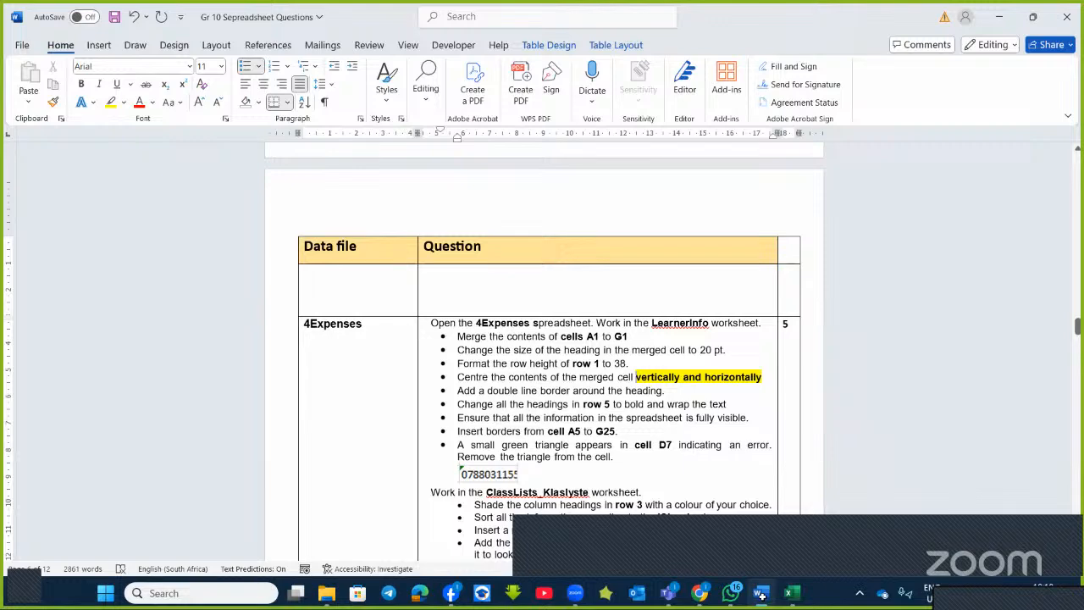
pyautogui.click(762, 592)
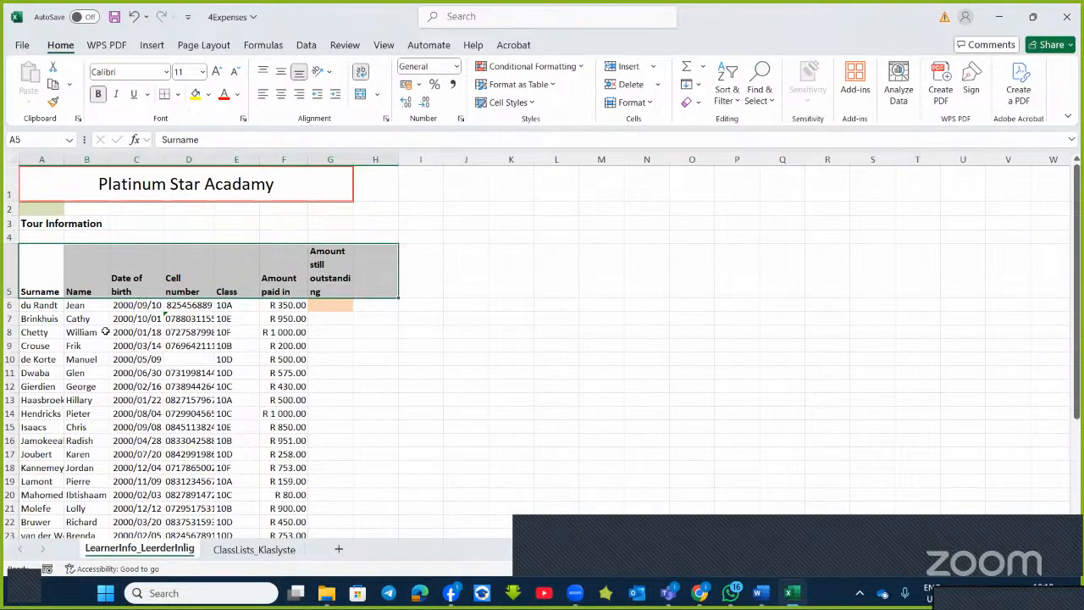
pyautogui.scroll(-1, 216, 320)
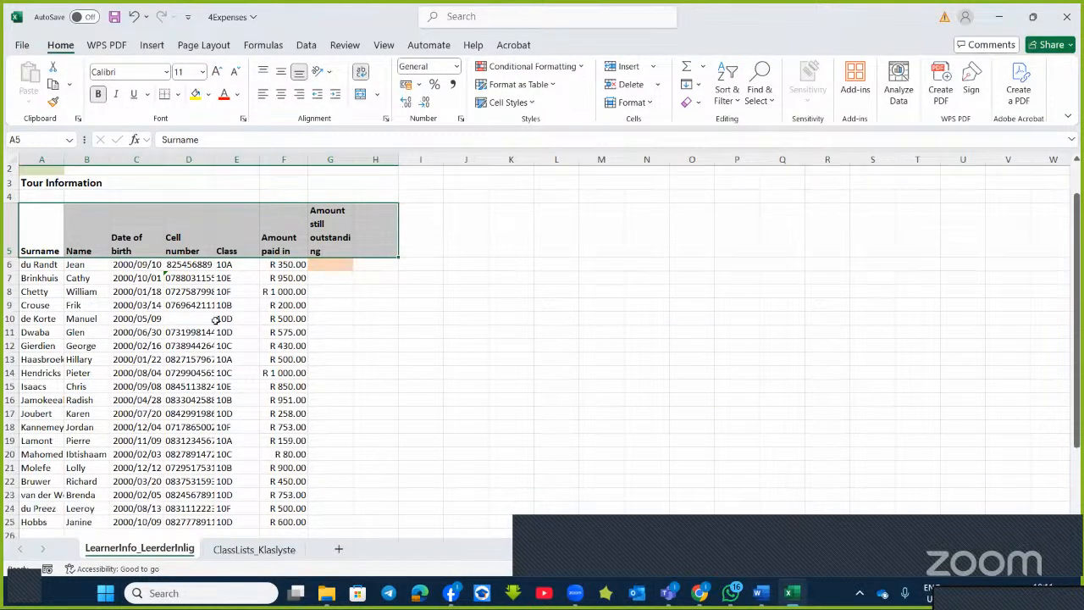
pyautogui.scroll(1, 216, 320)
pyautogui.click(41, 222)
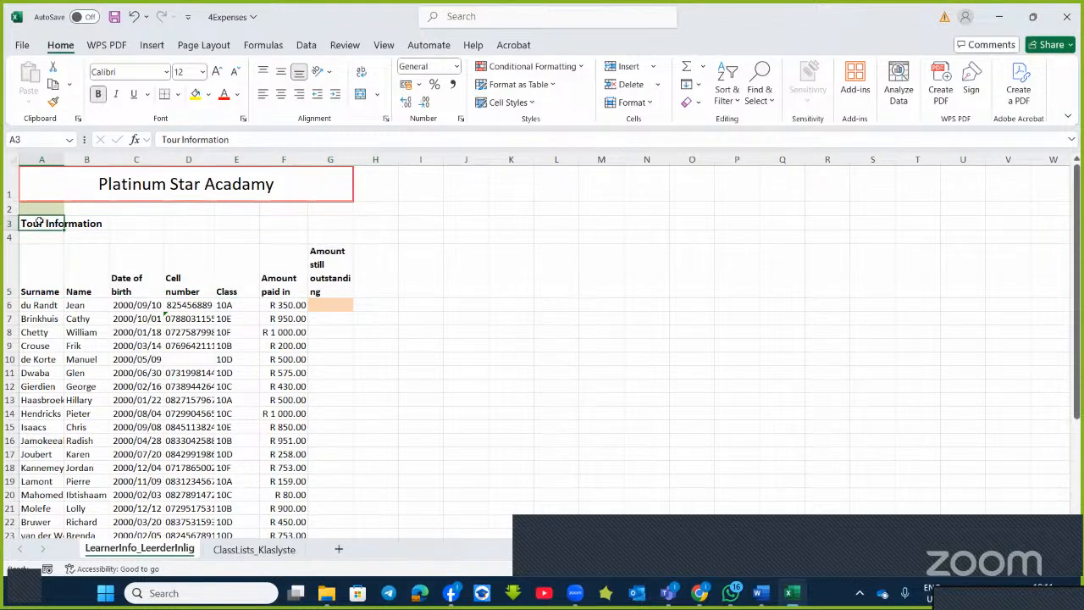
pyautogui.click(363, 73)
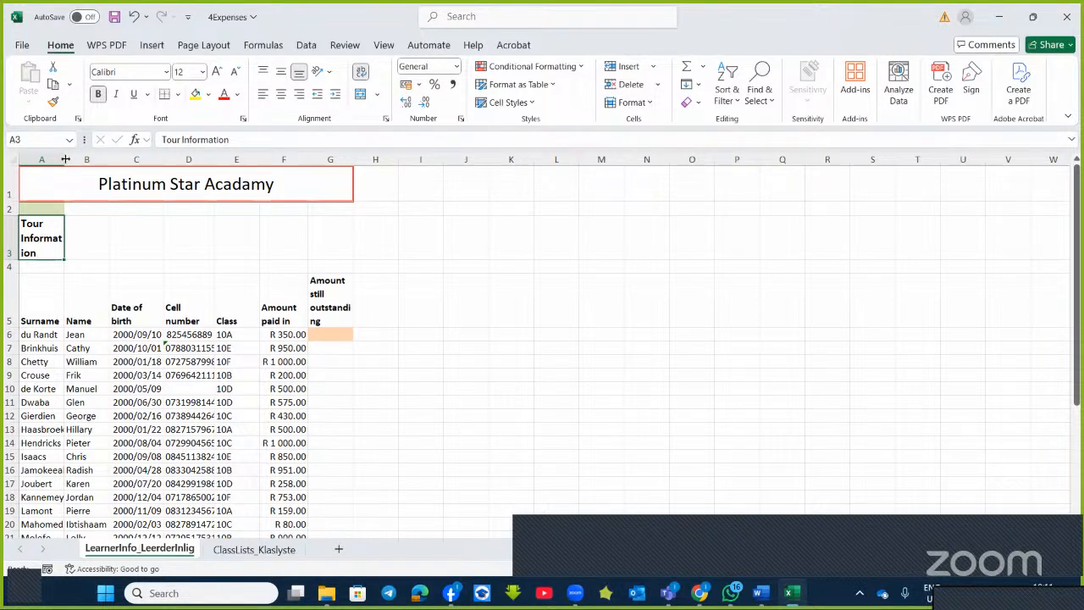
# Widen column A until Tour Information fits on one line, and autofit the columns up to G to their contents
pyautogui.moveTo(64, 159); pyautogui.dragTo(195, 159)
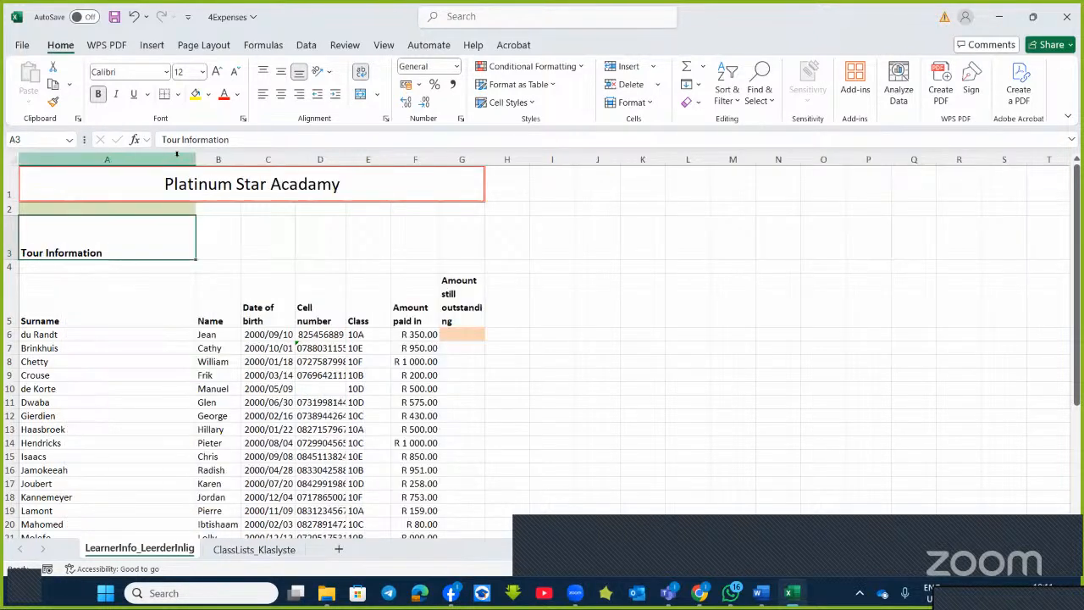
pyautogui.doubleClick(241, 158)
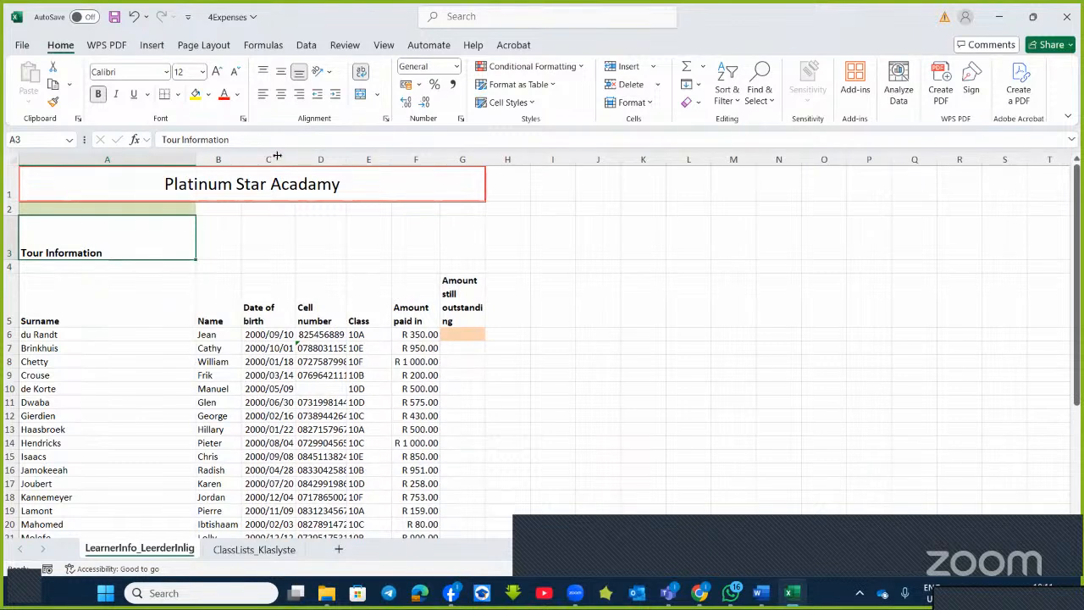
pyautogui.doubleClick(391, 158)
pyautogui.doubleClick(420, 158)
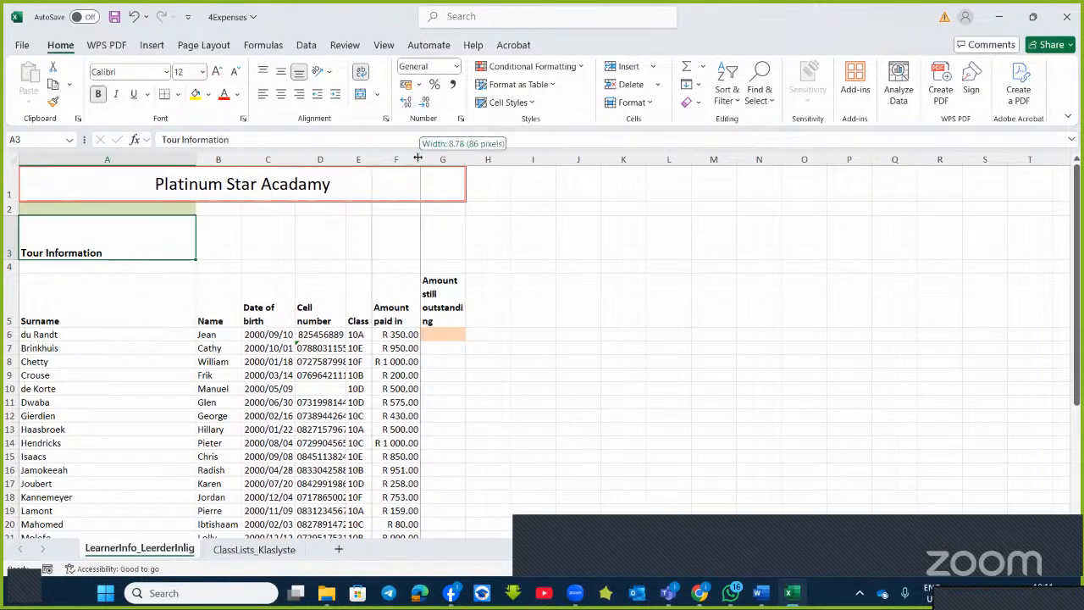
pyautogui.doubleClick(465, 158)
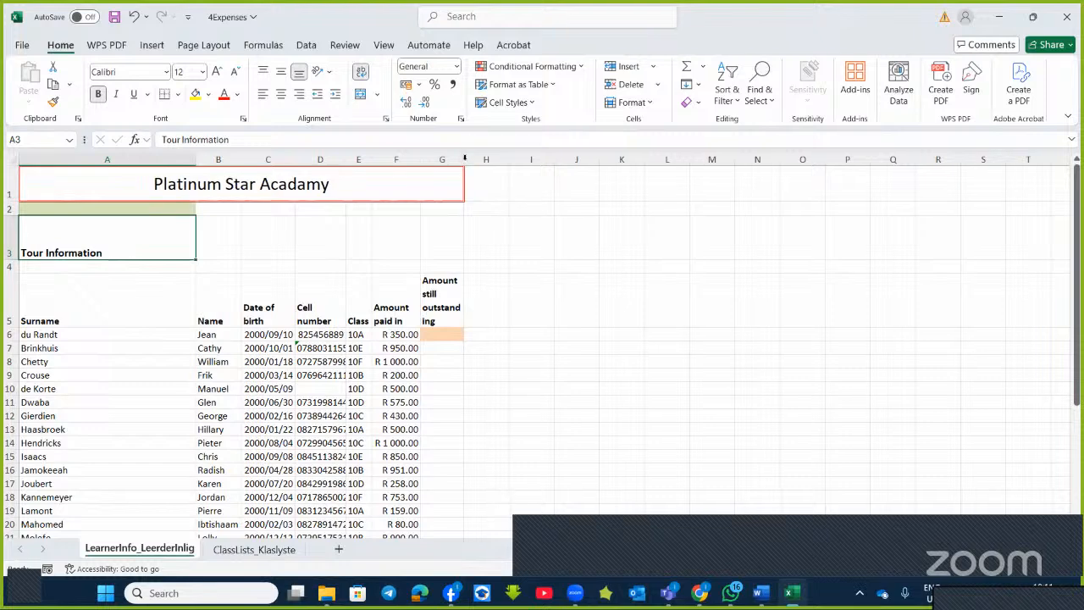
# Check the instruction about borders in Word, and add a thick outside border around A5:G25 in Excel
pyautogui.click(766, 600)
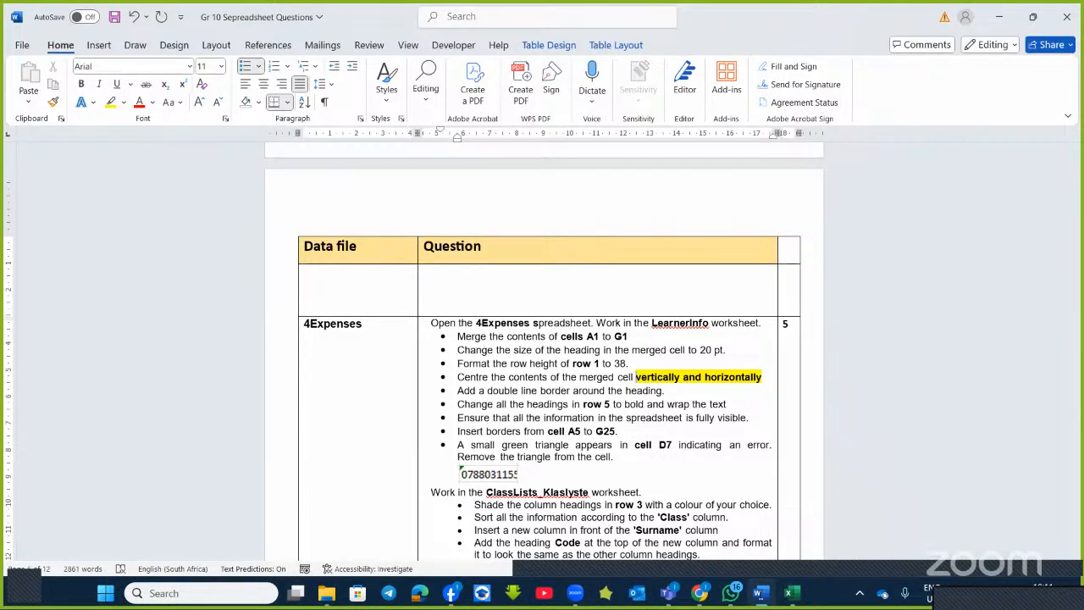
pyautogui.scroll(-4, 542, 356)
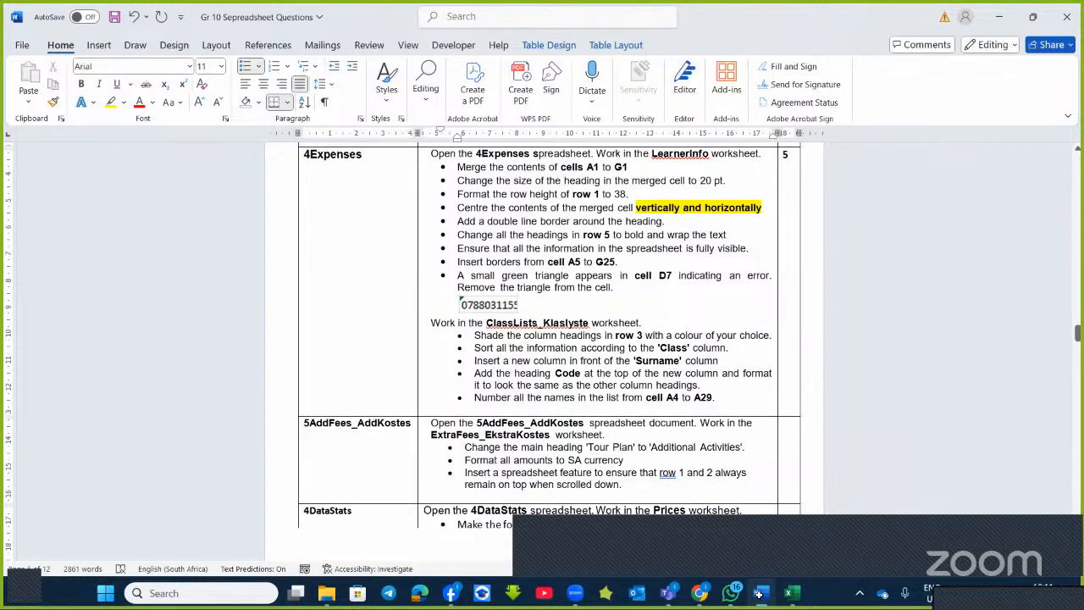
pyautogui.click(759, 594)
pyautogui.moveTo(39, 305); pyautogui.dragTo(440, 496)
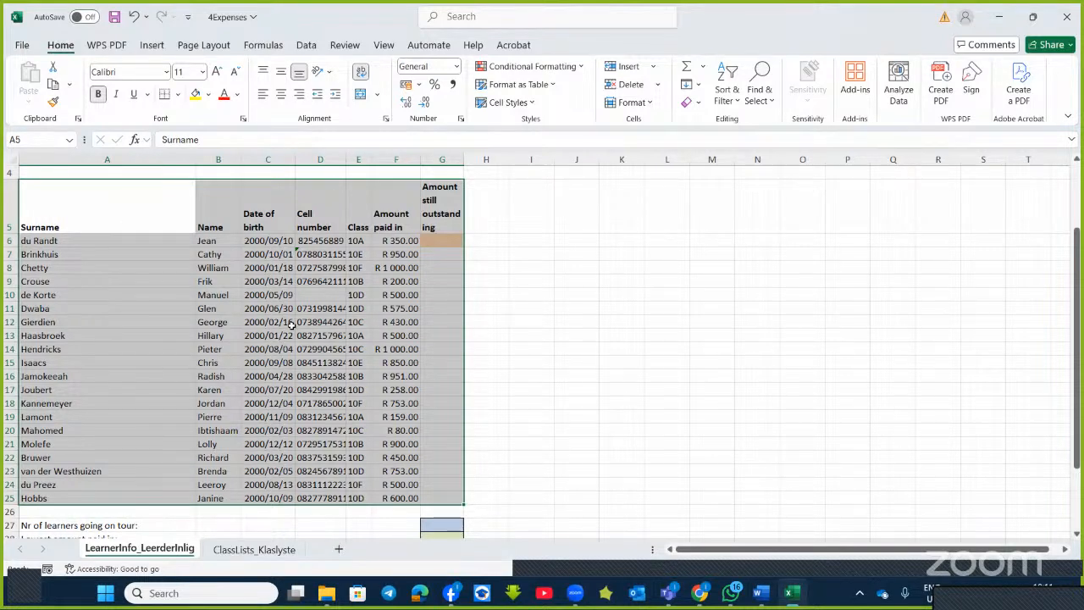
pyautogui.click(178, 96)
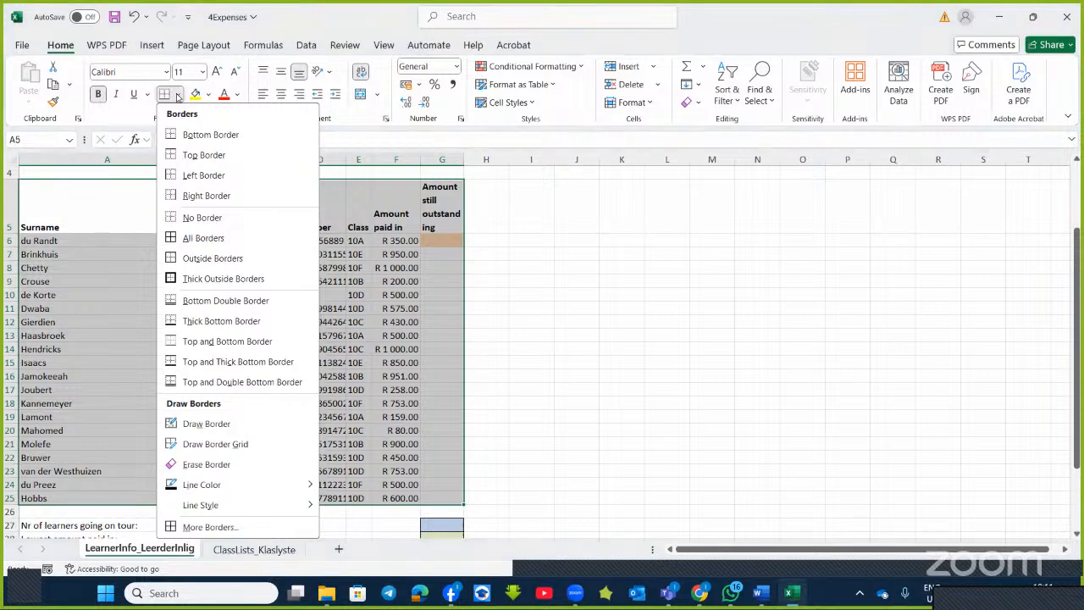
pyautogui.click(170, 278)
pyautogui.click(659, 278)
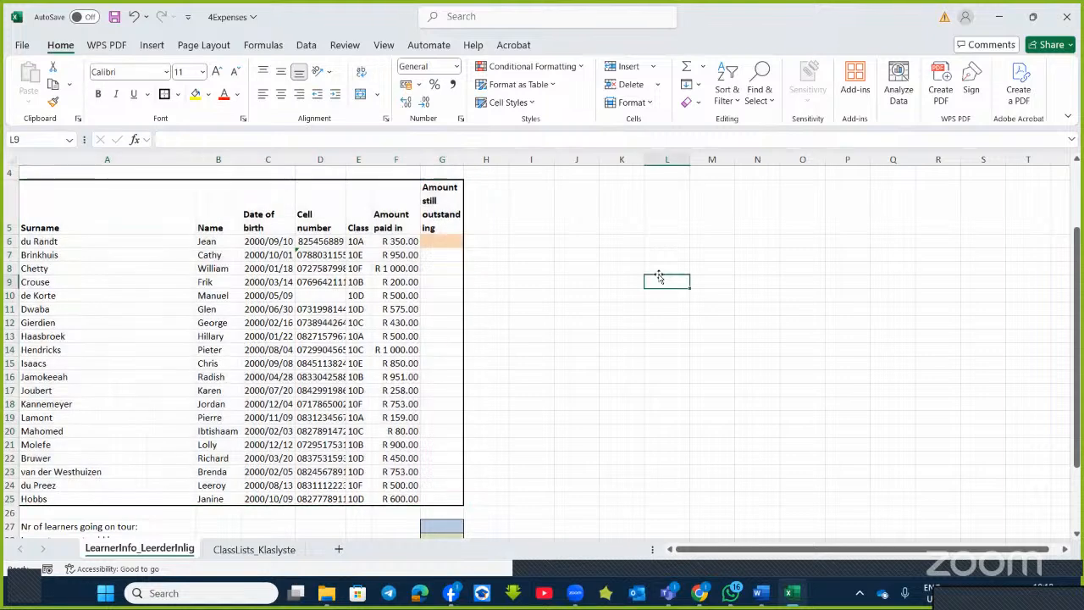
pyautogui.scroll(1, 583, 291)
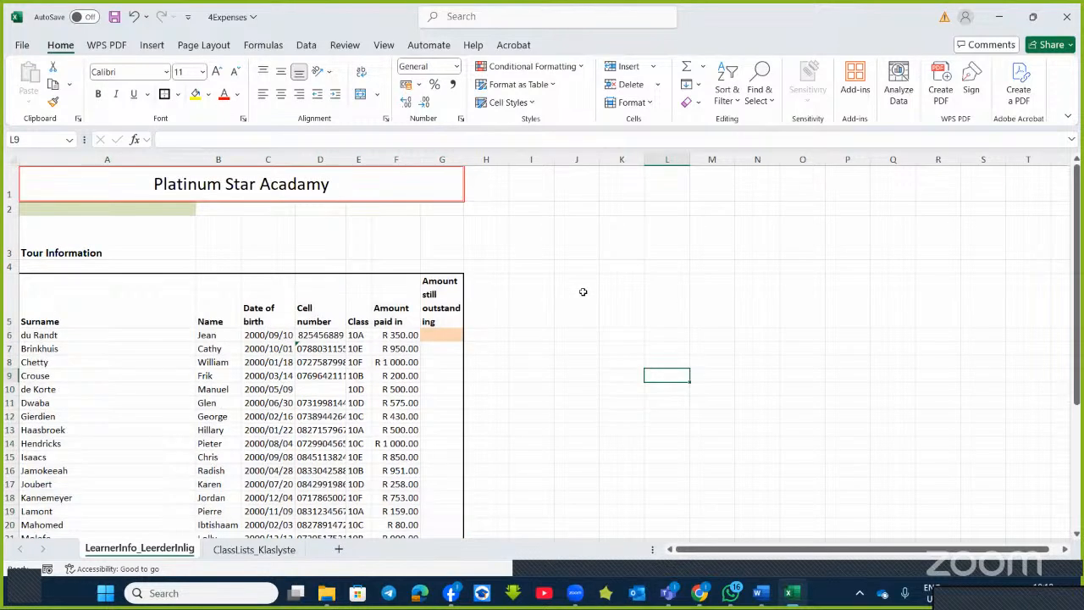
pyautogui.scroll(-3, 582, 291)
pyautogui.scroll(1, 644, 322)
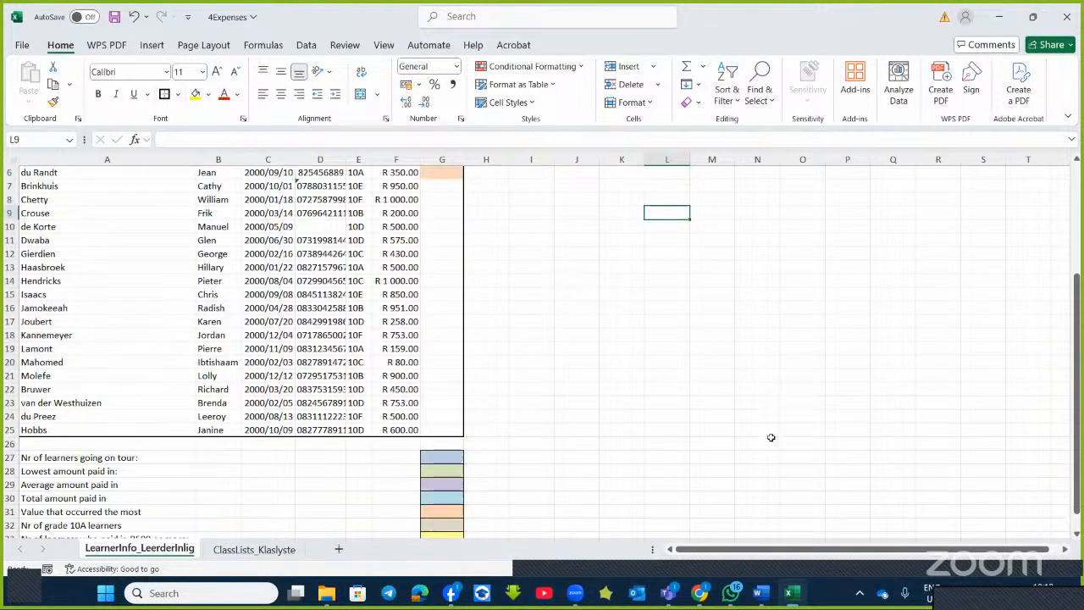
# Check the green triangle instruction in Word, and remove the error indicator from cell D7 in Excel by ignoring the error
pyautogui.click(760, 593)
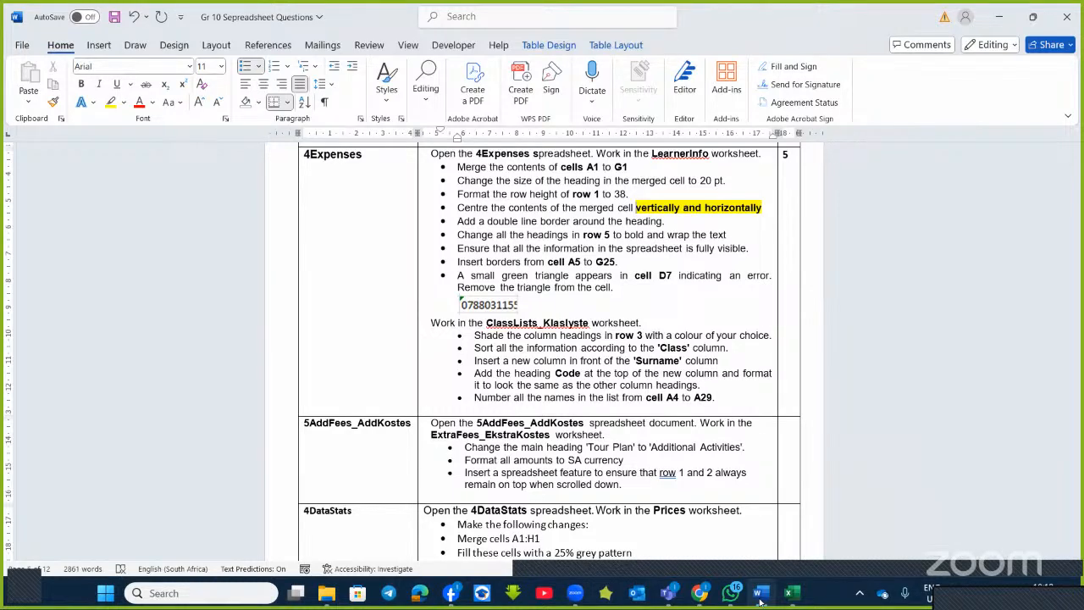
pyautogui.click(760, 595)
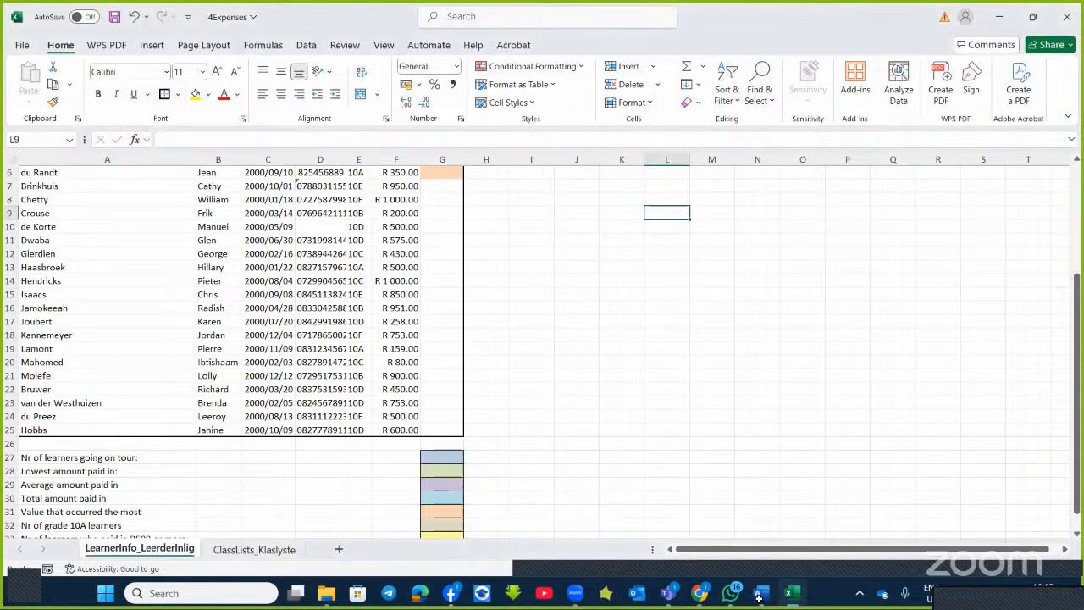
pyautogui.scroll(2, 331, 364)
pyautogui.click(322, 348)
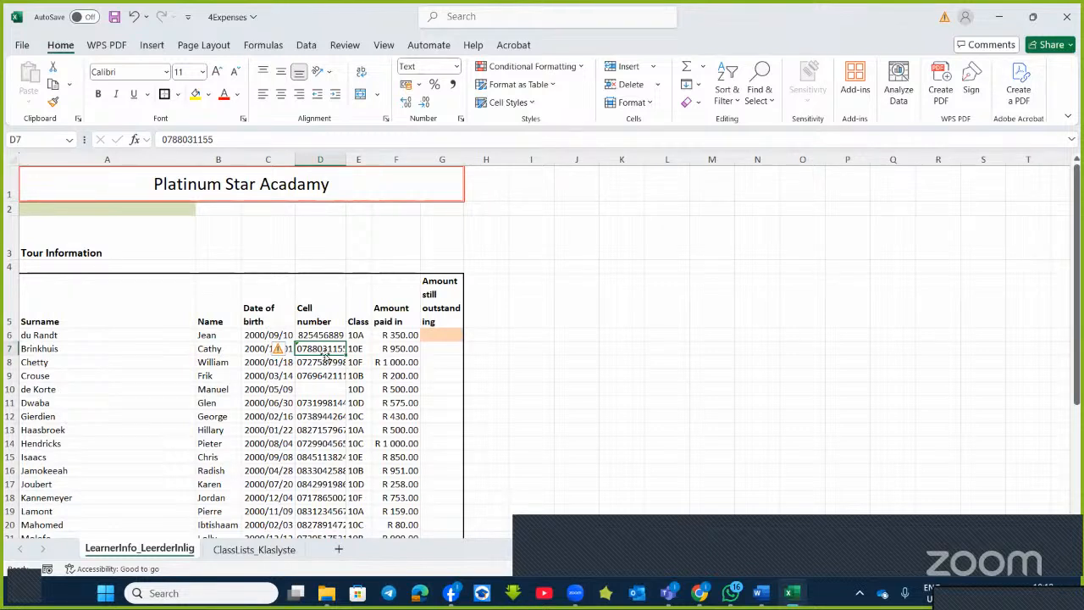
pyautogui.click(288, 349)
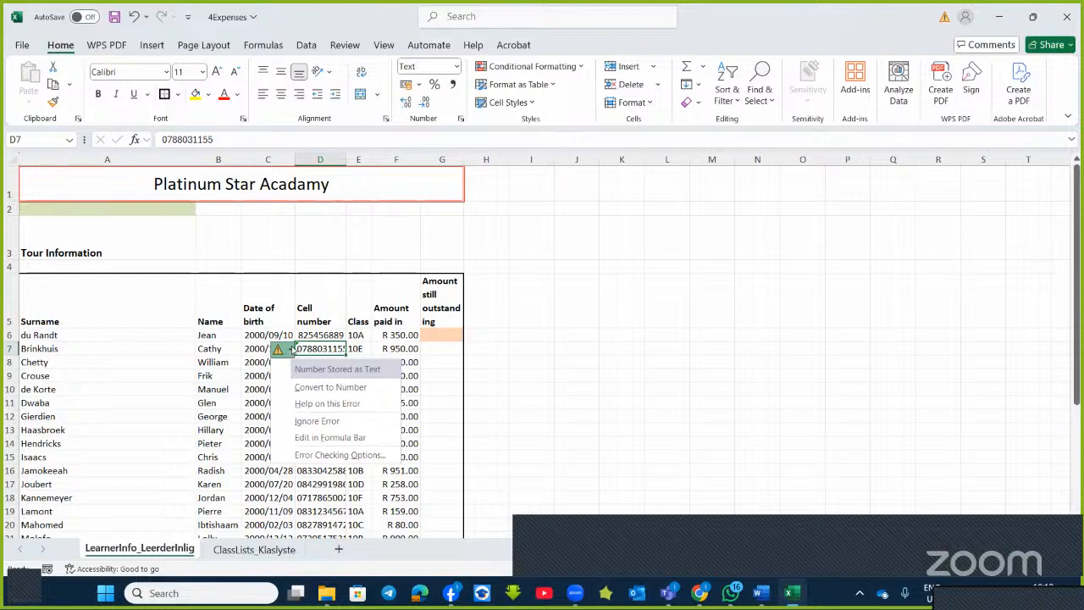
pyautogui.click(586, 350)
pyautogui.click(310, 347)
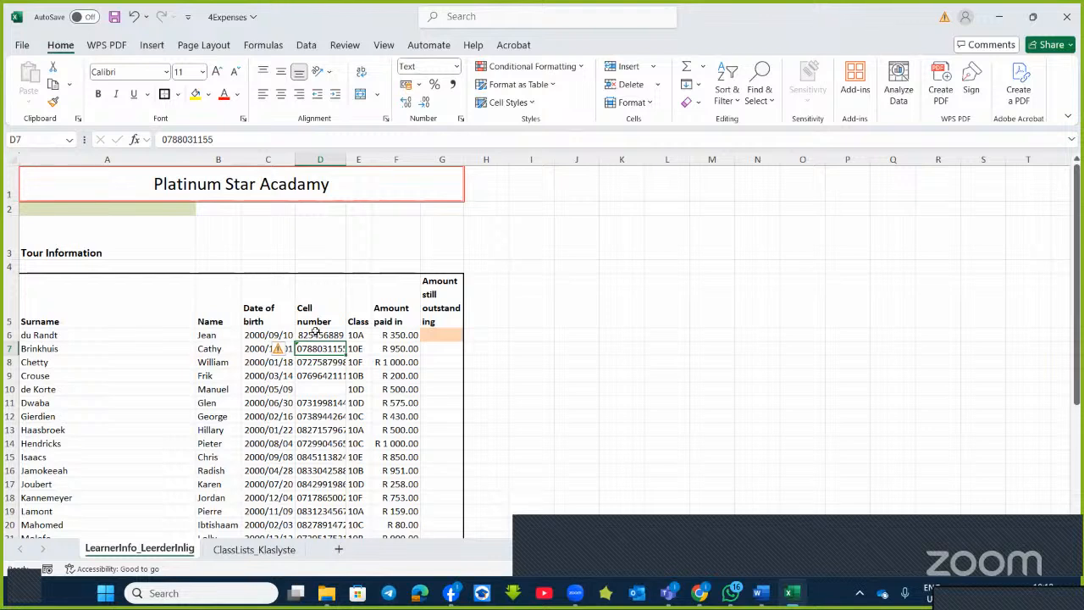
pyautogui.click(287, 350)
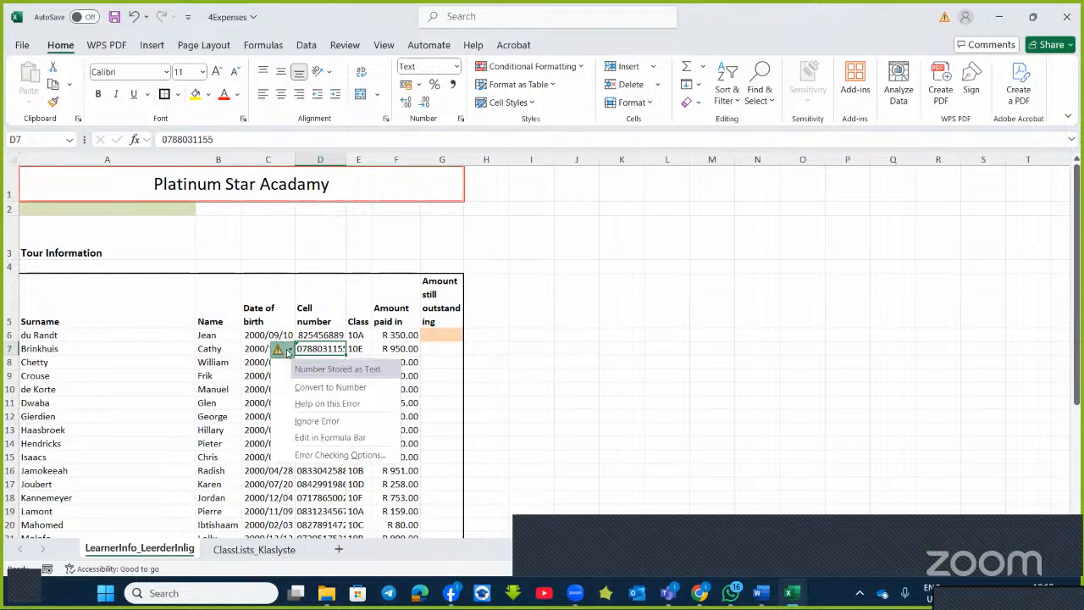
pyautogui.click(310, 421)
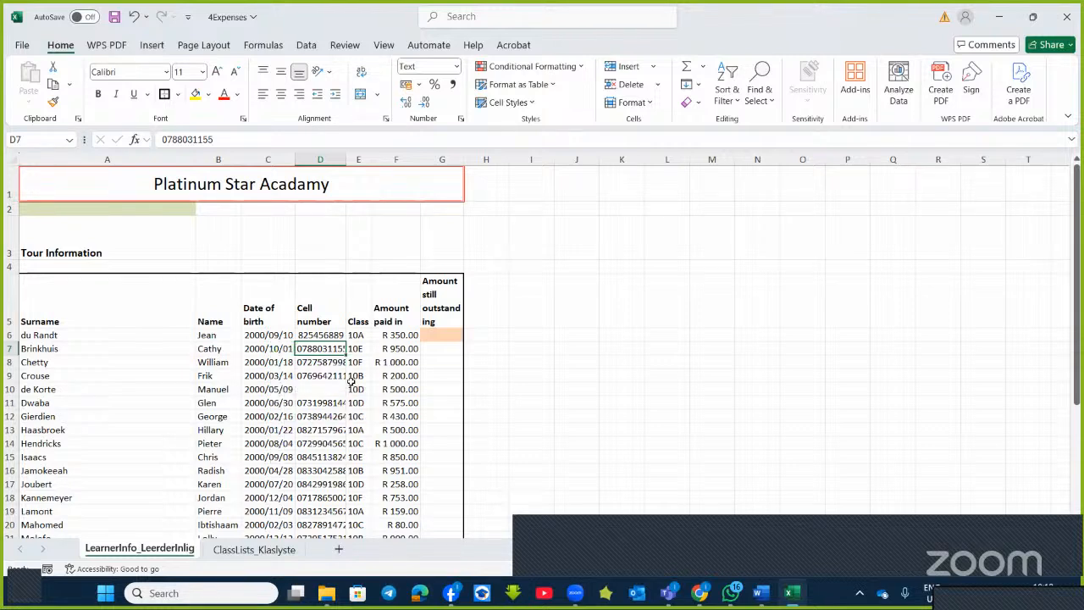
# Enlarge the font of the cell number in D6 to 16 pt
pyautogui.click(333, 335)
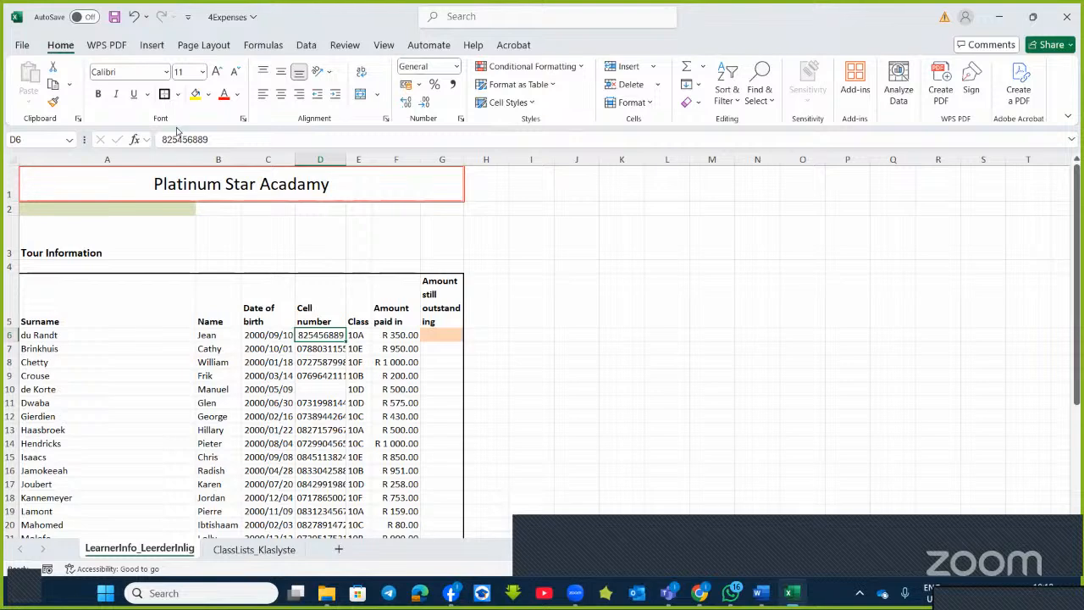
pyautogui.click(217, 72)
pyautogui.click(216, 71)
pyautogui.click(217, 72)
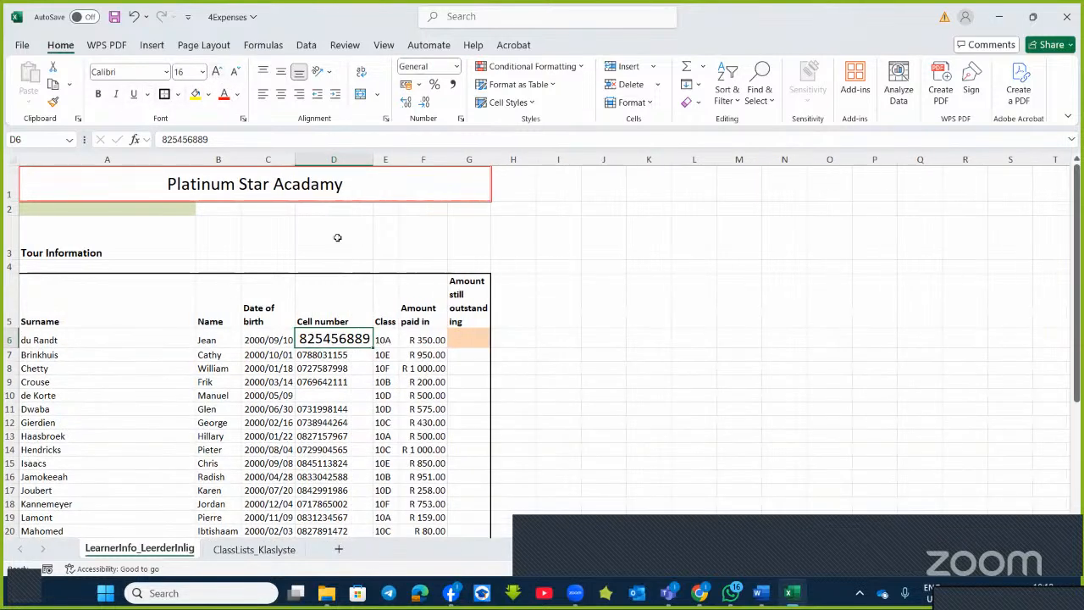
# Format cell D6 as Text and add a leading 0 to its cell number
pyautogui.click(330, 355)
pyautogui.click(327, 338)
pyautogui.click(462, 121)
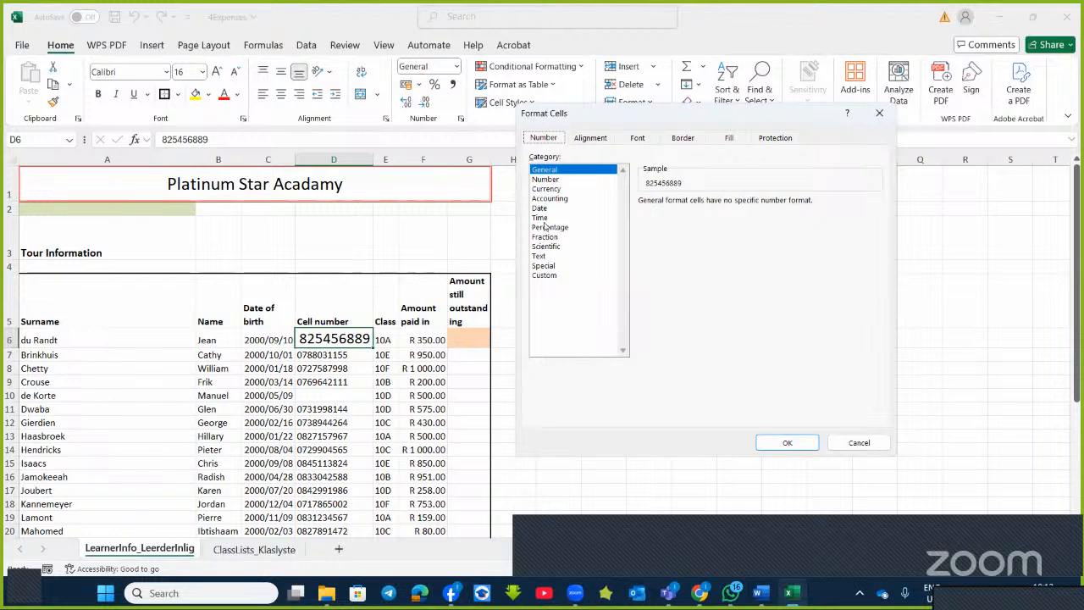
pyautogui.click(538, 256)
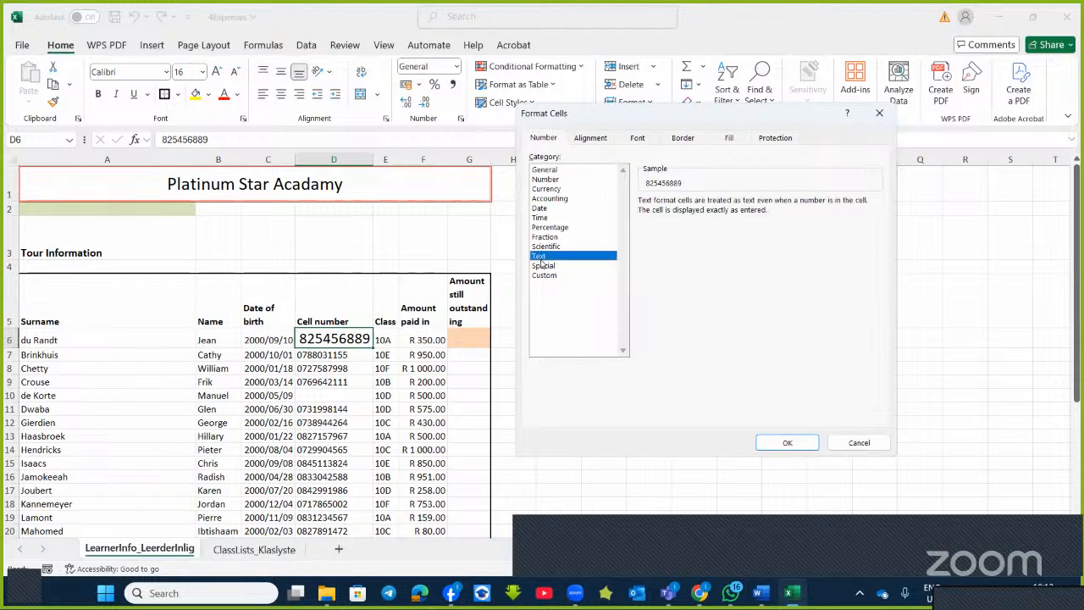
pyautogui.click(786, 442)
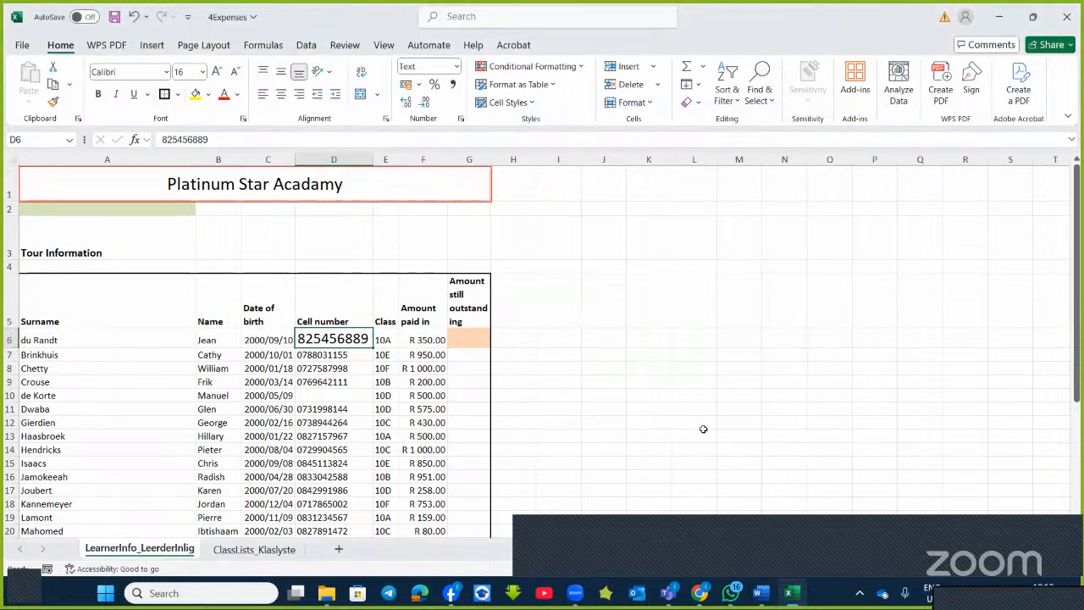
pyautogui.click(160, 139)
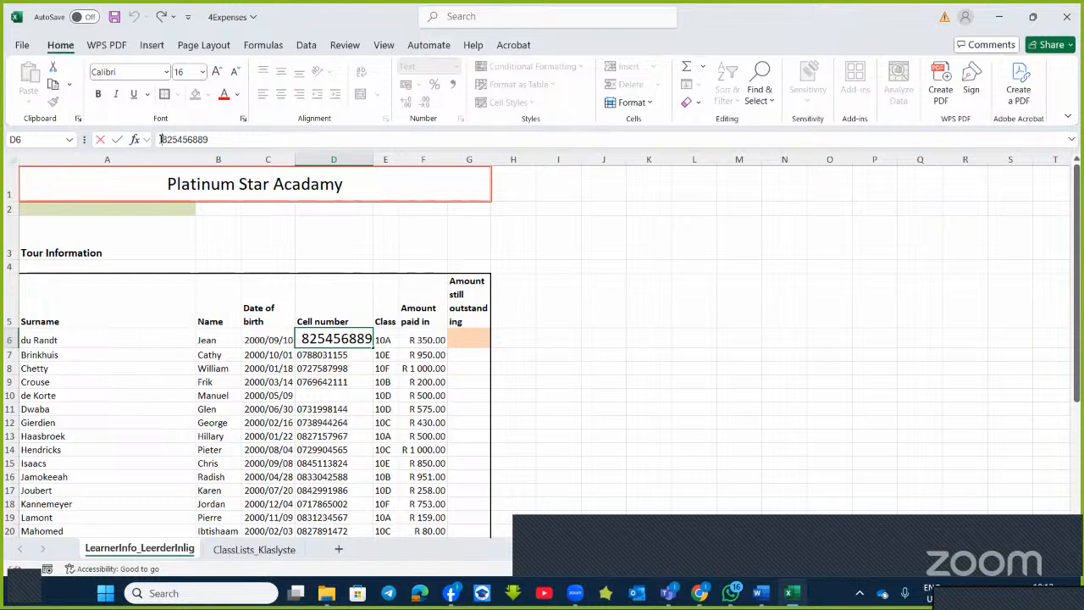
pyautogui.write('0')
pyautogui.press('Return')
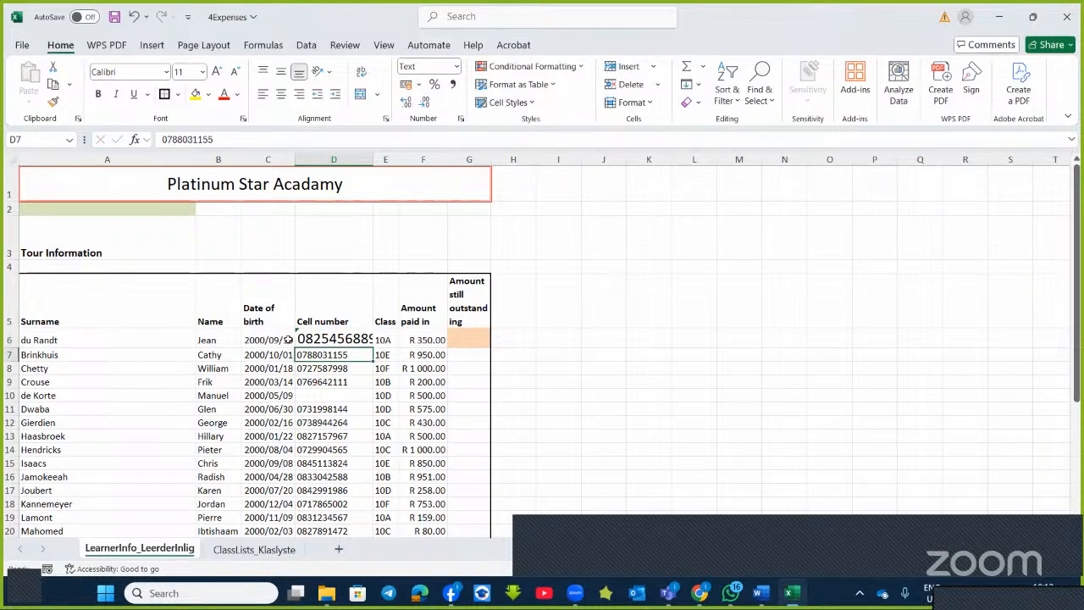
# Autofit column D to the enlarged cell number, and ignore the number-stored-as-text error in D6
pyautogui.doubleClick(372, 165)
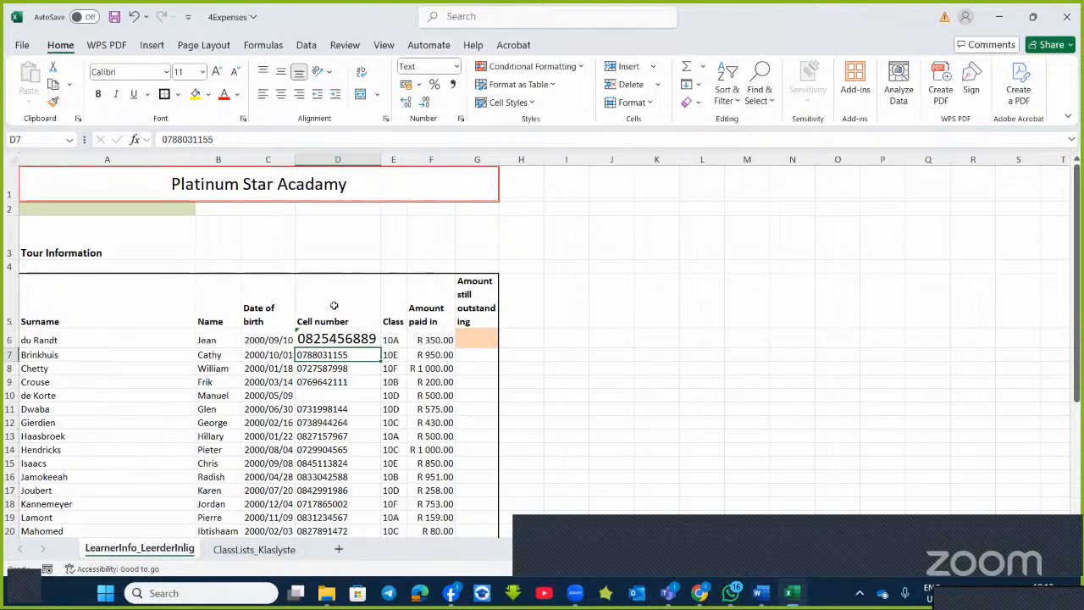
pyautogui.click(303, 339)
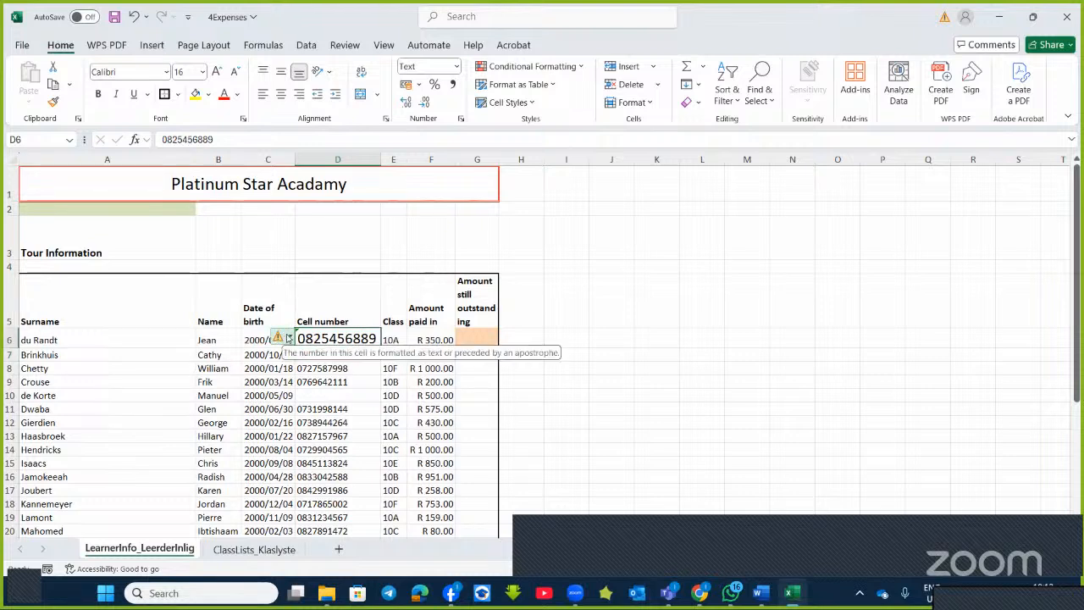
pyautogui.click(289, 338)
pyautogui.click(318, 409)
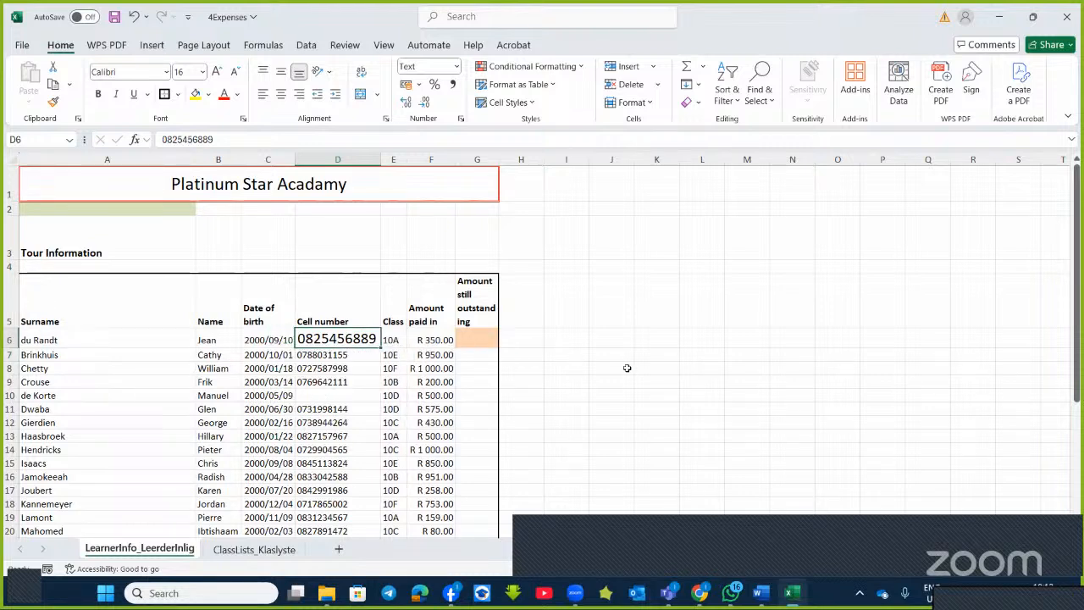
pyautogui.click(627, 368)
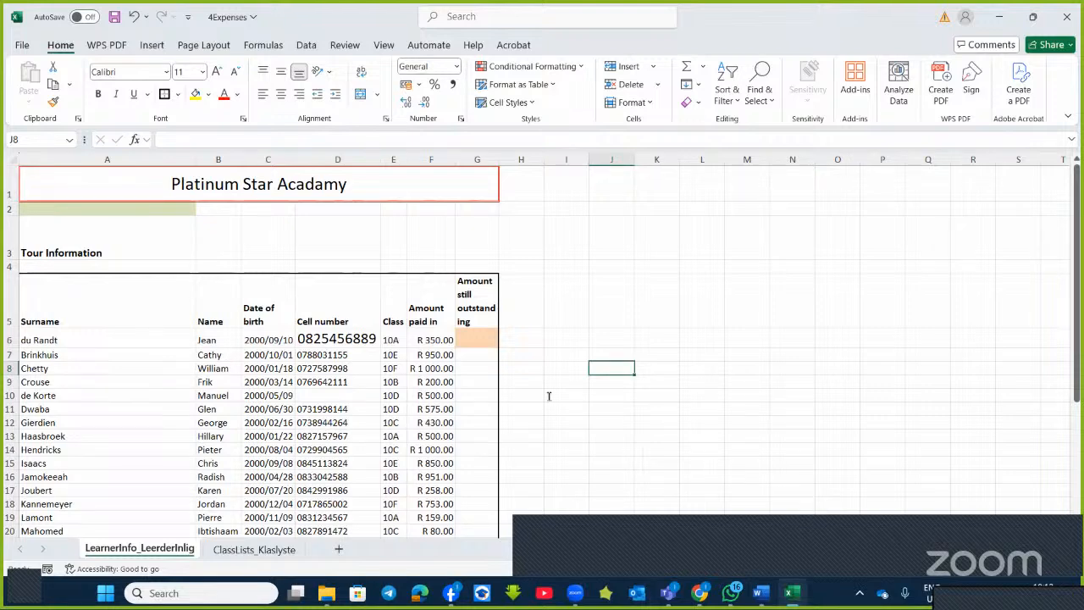
# Check the row 3 shading instruction in Word, and fill the headings in A3:D3 of the ClassLists_Klaslyste sheet with light red
pyautogui.hotkey('alt', 'Tab')
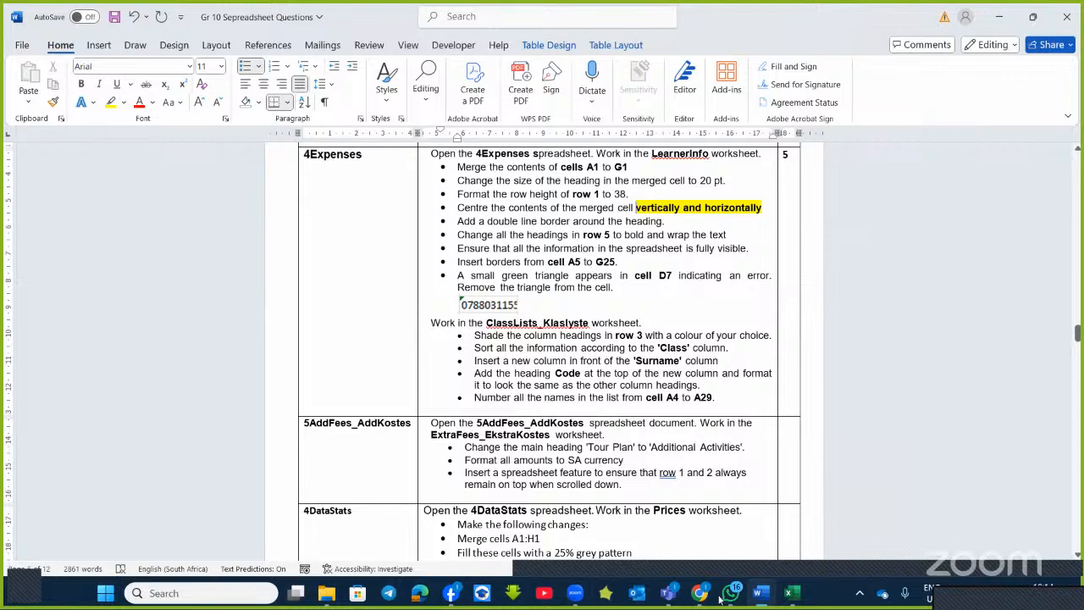
pyautogui.click(789, 596)
pyautogui.click(771, 599)
pyautogui.click(759, 593)
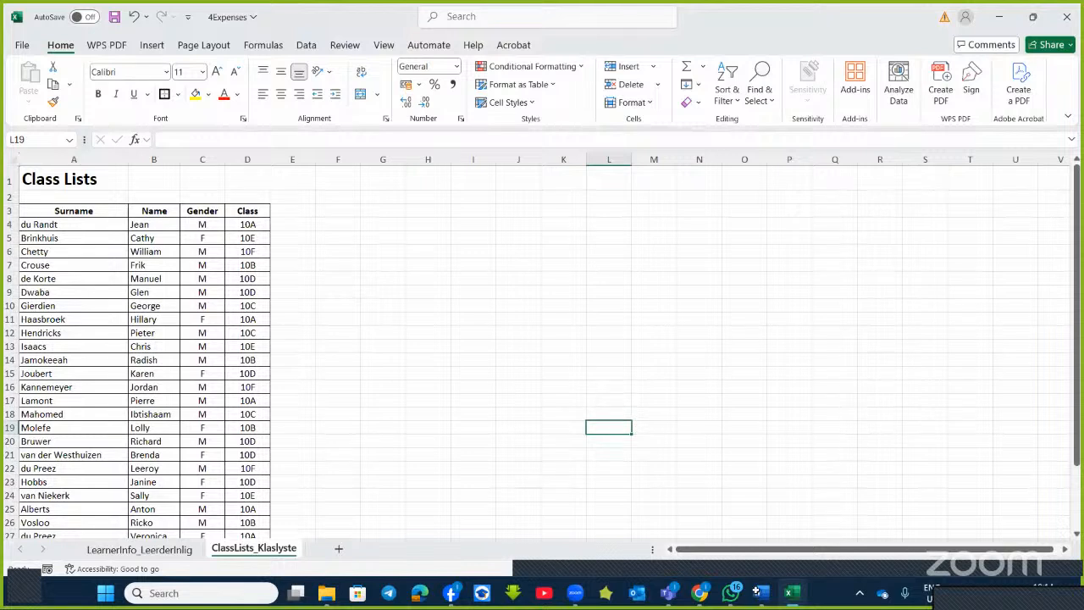
pyautogui.moveTo(35, 211); pyautogui.dragTo(264, 212)
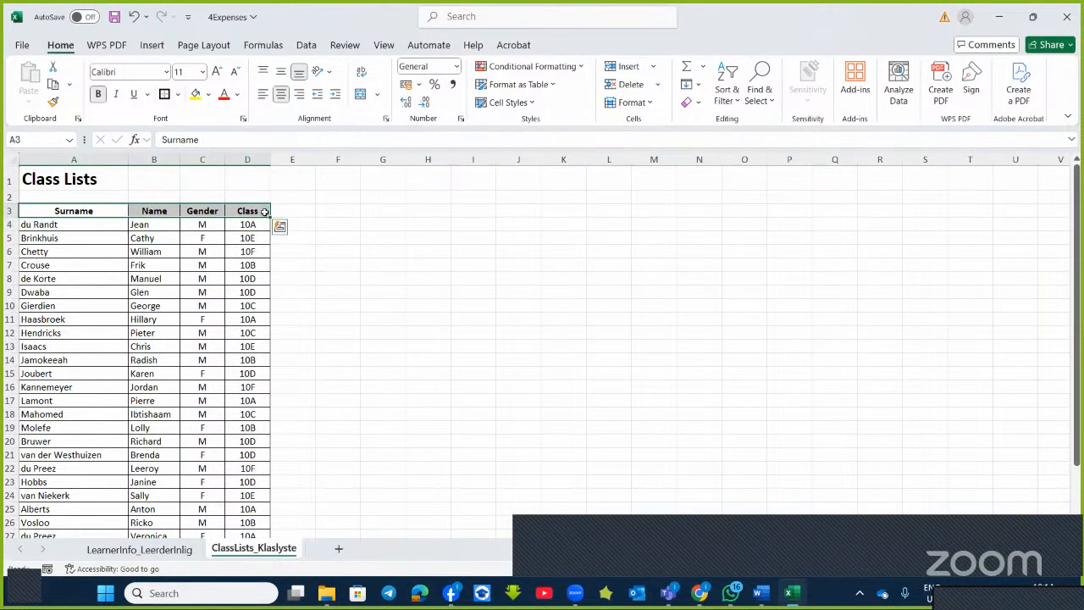
pyautogui.click(209, 95)
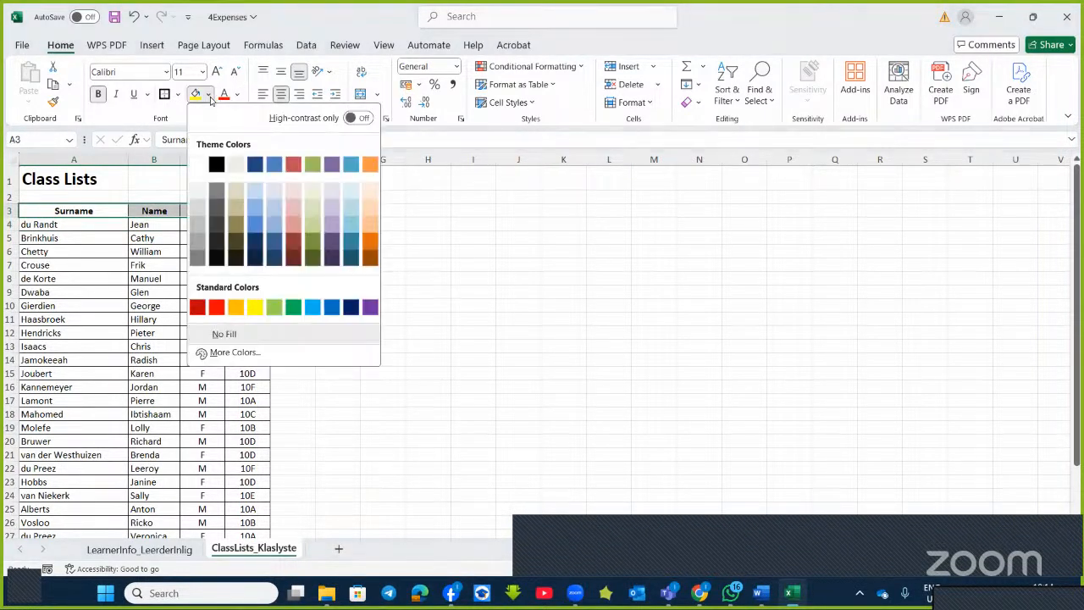
pyautogui.click(291, 188)
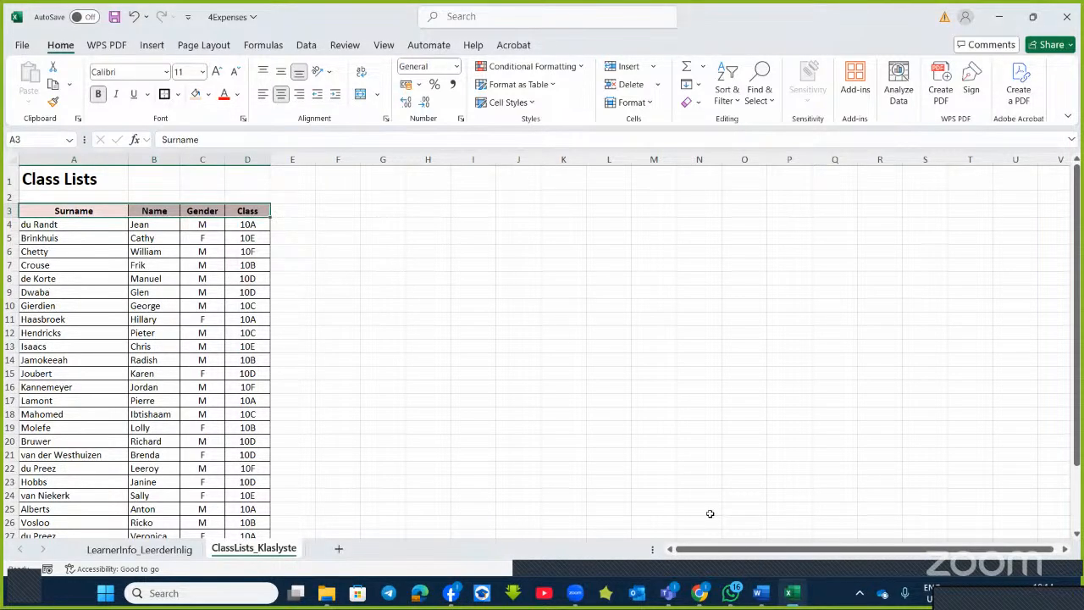
# Check the sort instruction in Word, and sort the class list in A3:D29 by the Class column from A to Z
pyautogui.click(758, 592)
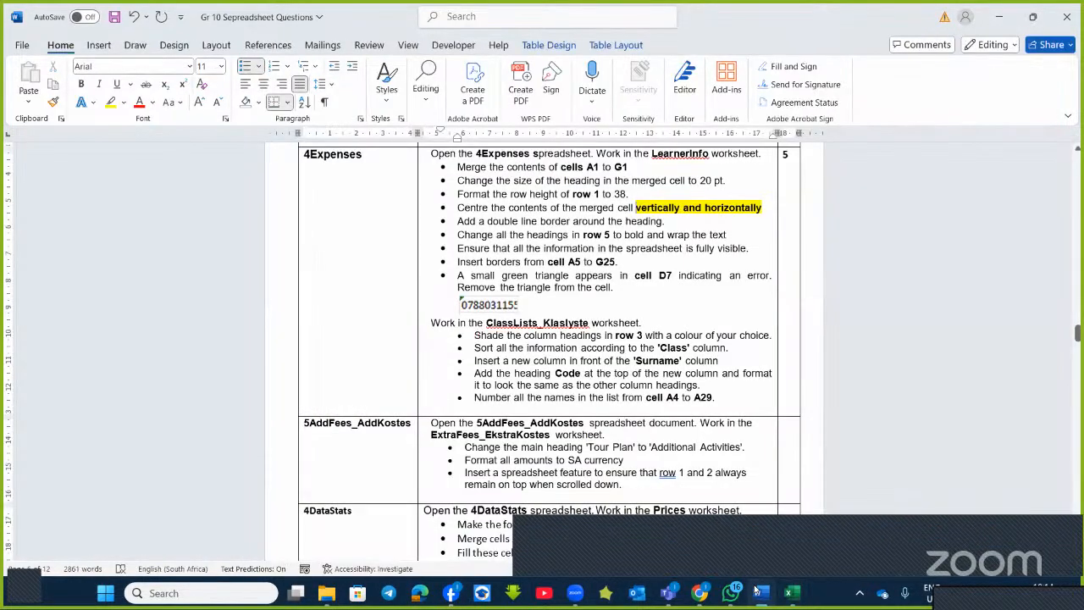
pyautogui.click(758, 591)
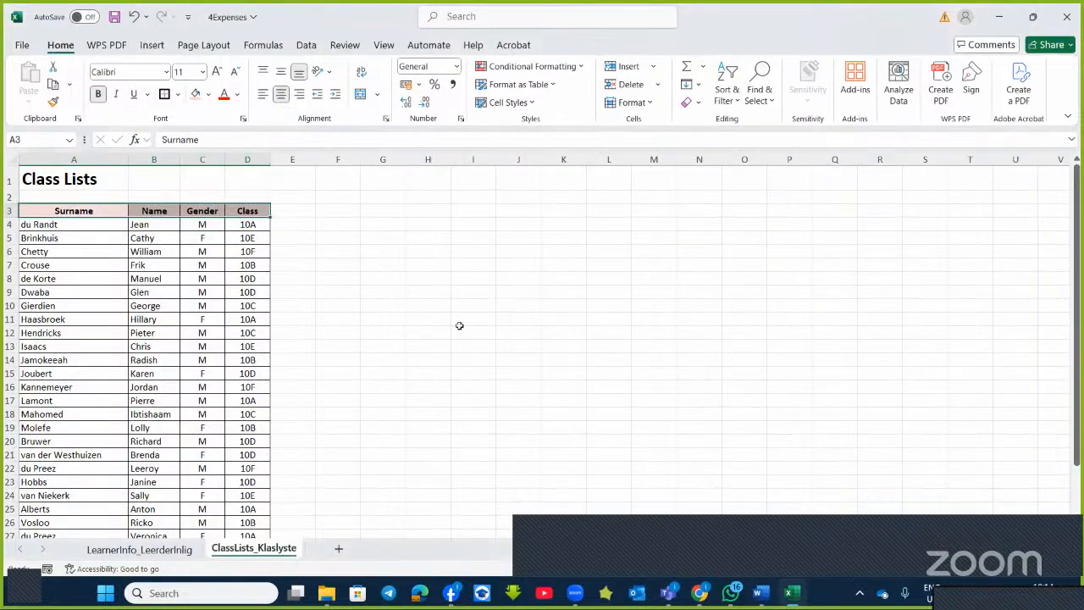
pyautogui.click(435, 318)
pyautogui.moveTo(30, 210); pyautogui.dragTo(252, 512)
pyautogui.scroll(-1, 420, 446)
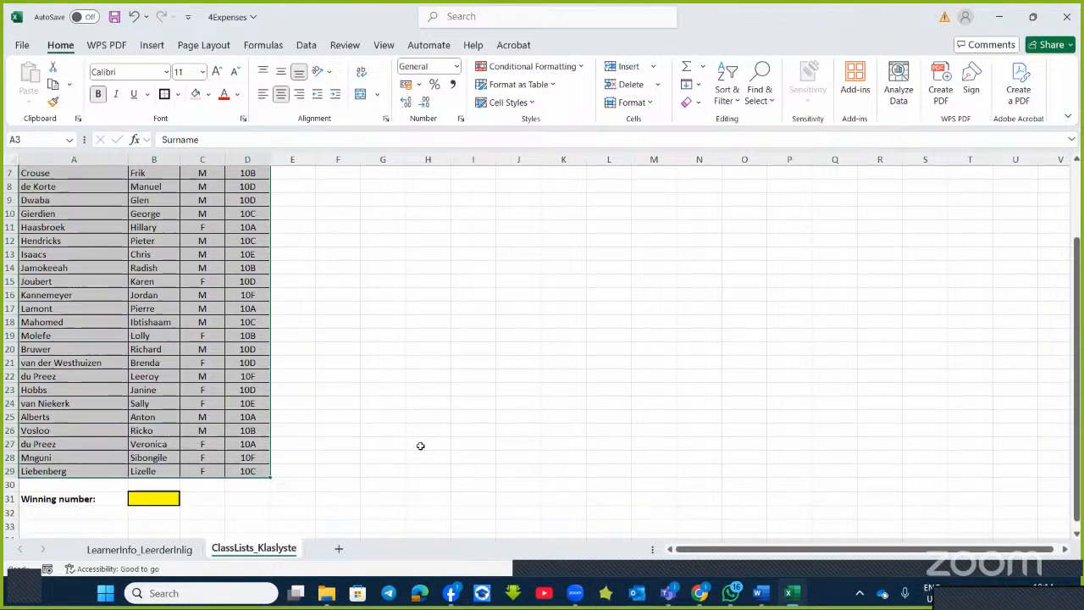
pyautogui.scroll(2, 420, 446)
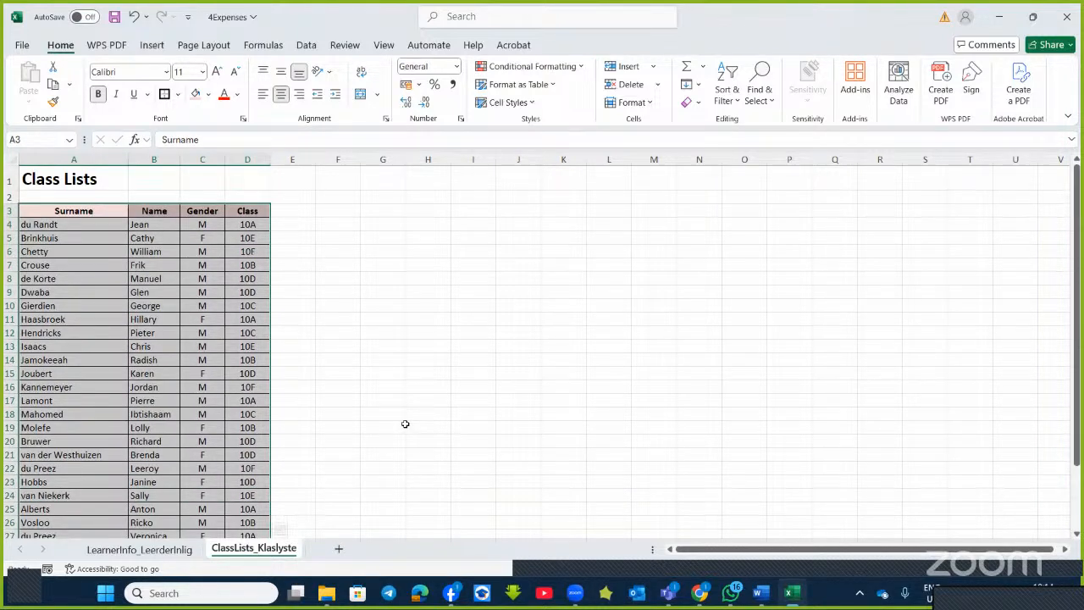
pyautogui.click(735, 103)
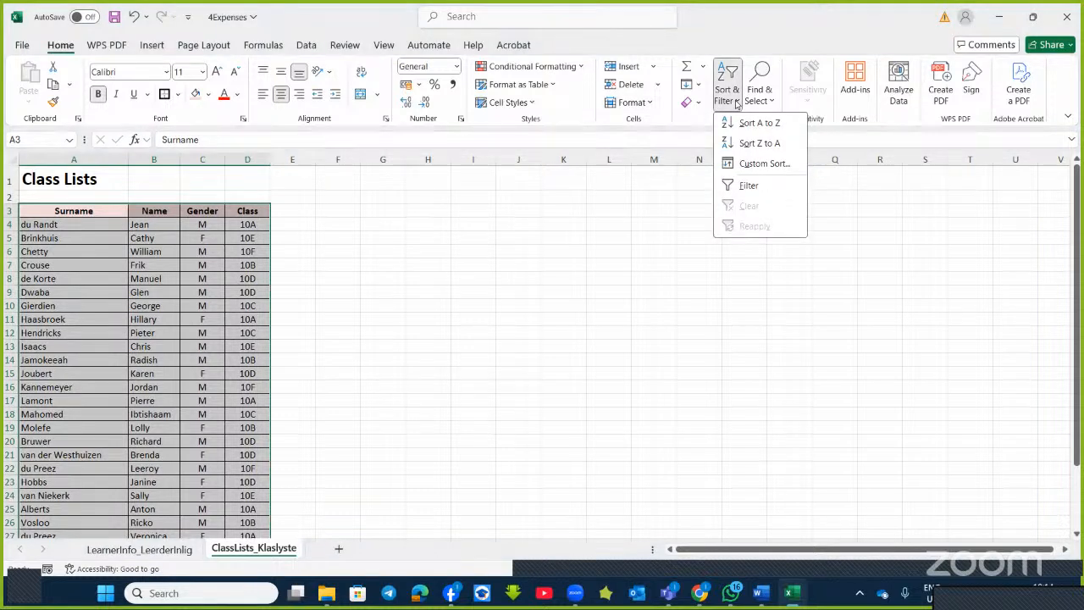
pyautogui.click(756, 170)
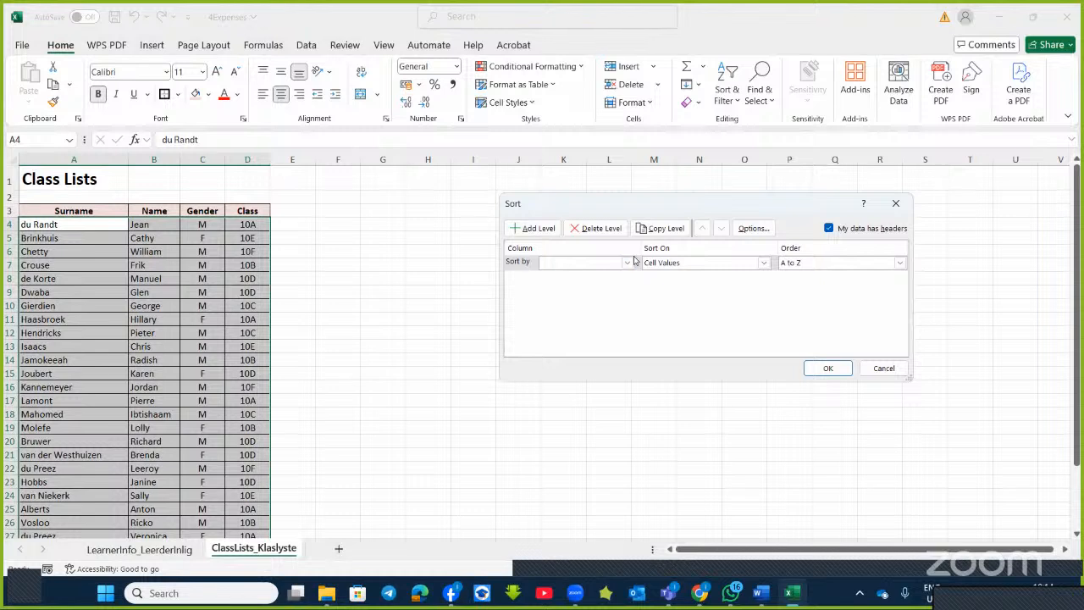
pyautogui.click(628, 262)
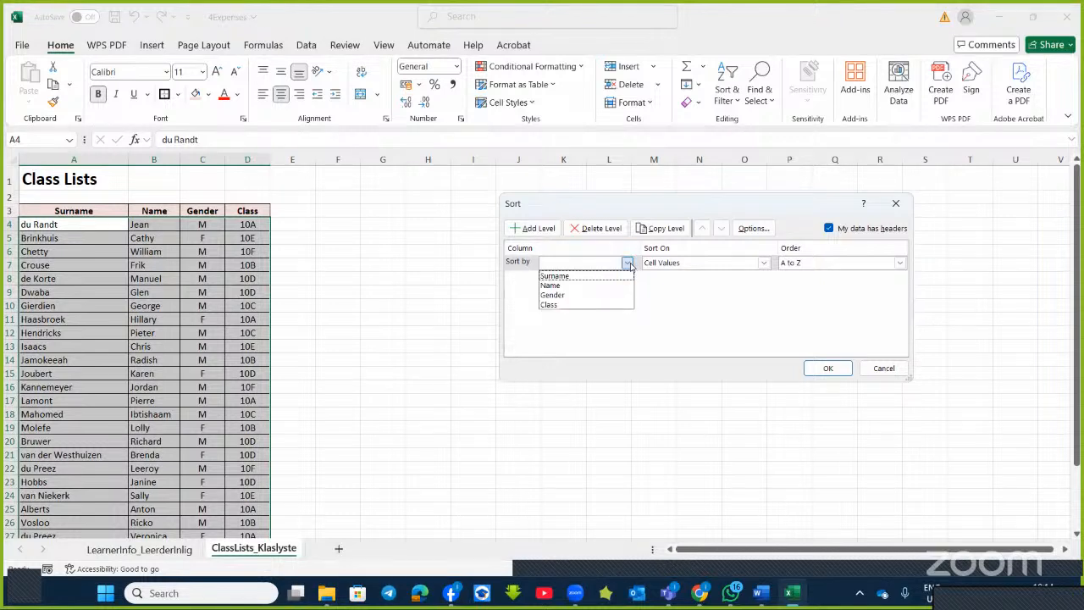
pyautogui.click(567, 304)
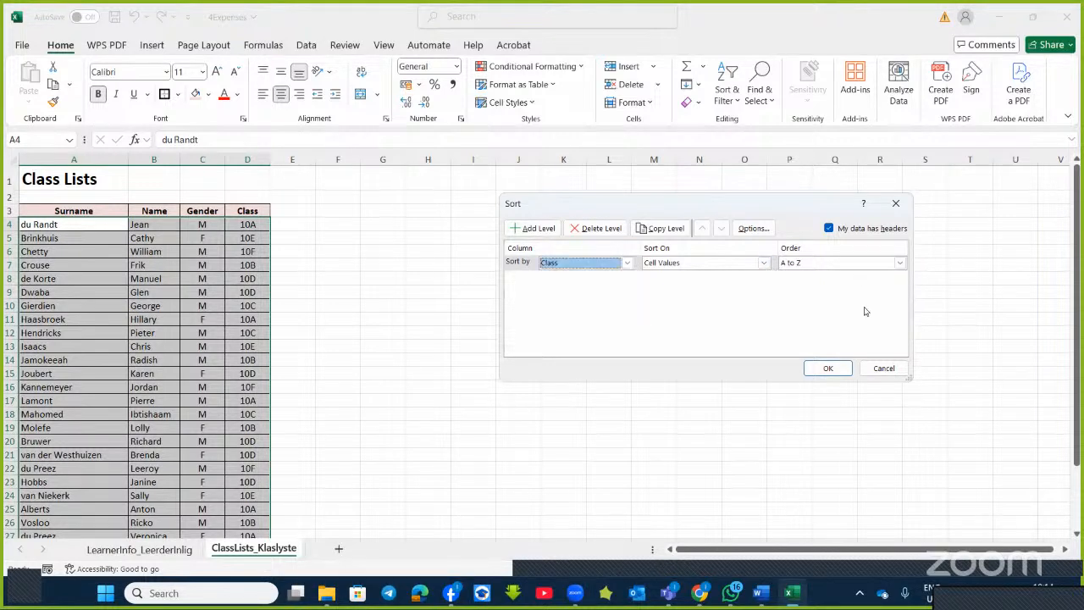
pyautogui.click(836, 369)
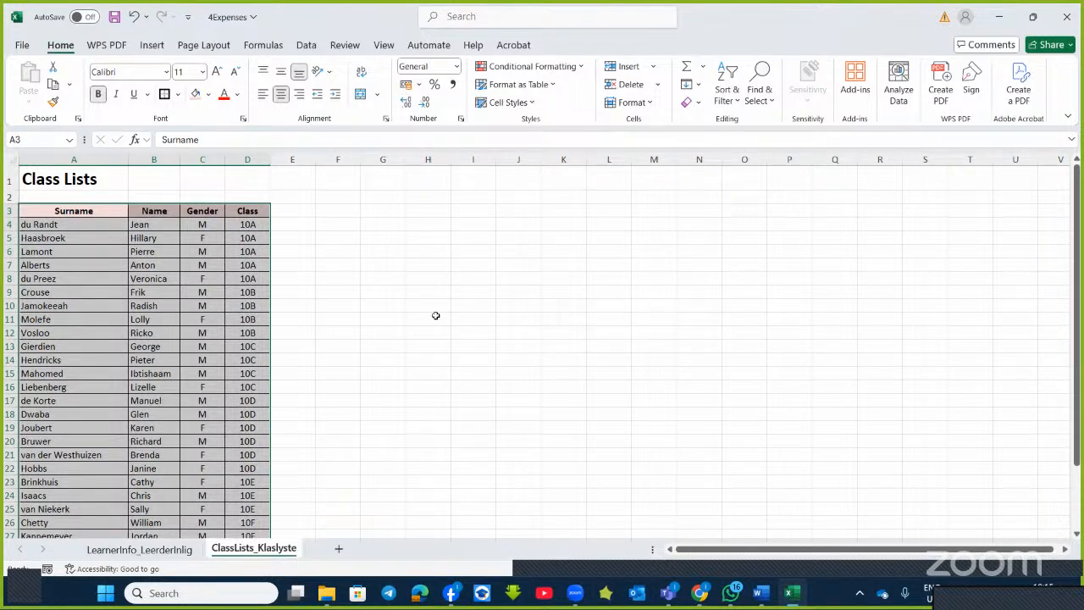
# Check the column instruction in Word, and insert a new column in front of the Surname column
pyautogui.click(761, 592)
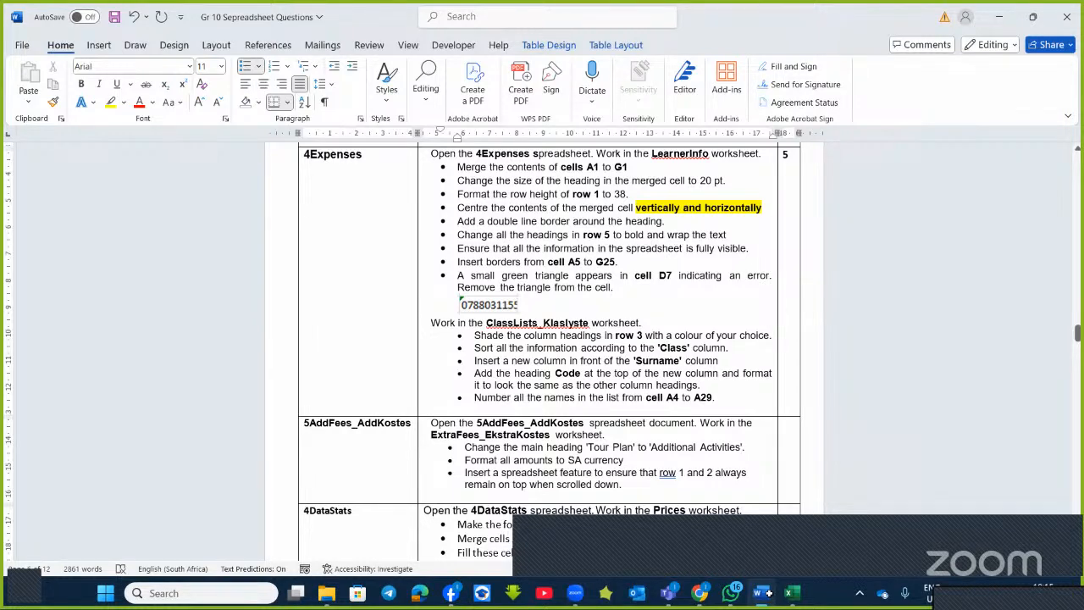
pyautogui.click(791, 592)
pyautogui.click(61, 157)
pyautogui.rightClick(63, 158)
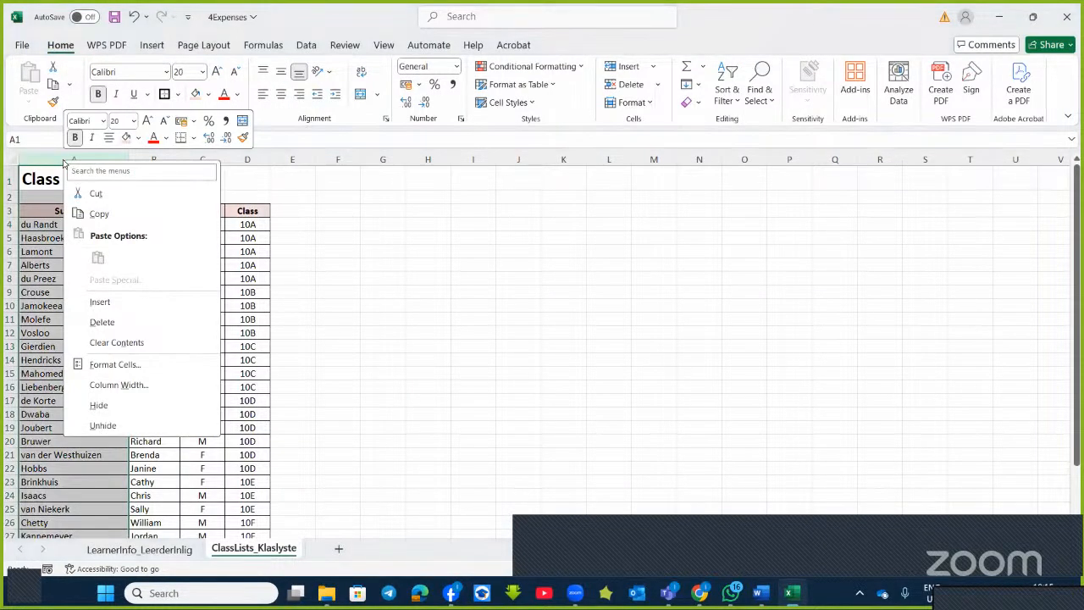
pyautogui.click(100, 302)
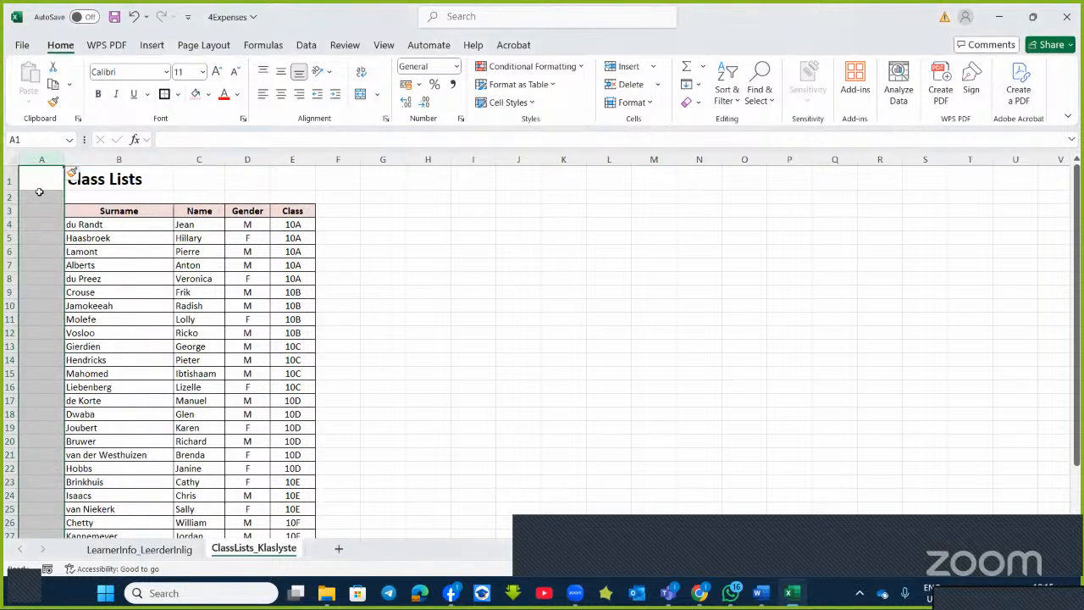
# Enter the heading Code in A3 of the new column and the number 1 in A4
pyautogui.click(32, 173)
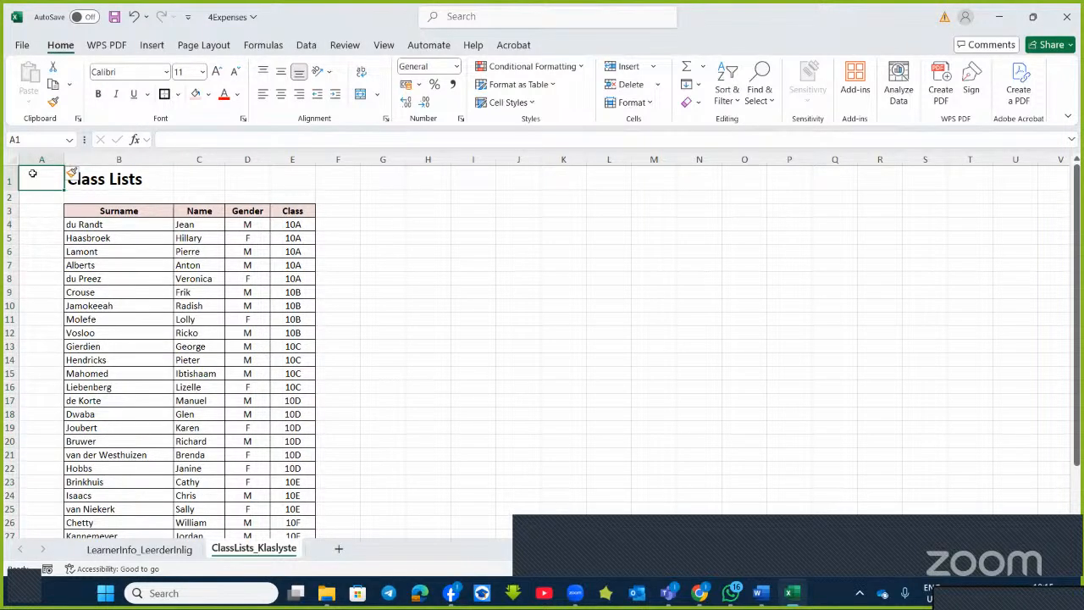
pyautogui.click(46, 205)
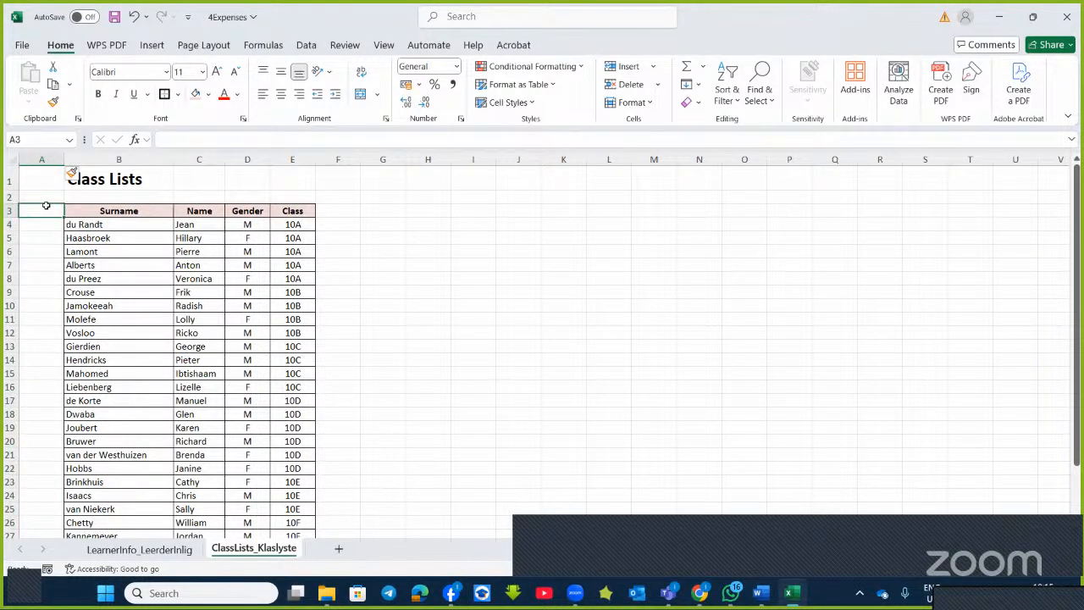
pyautogui.write('Code')
pyautogui.press('Return')
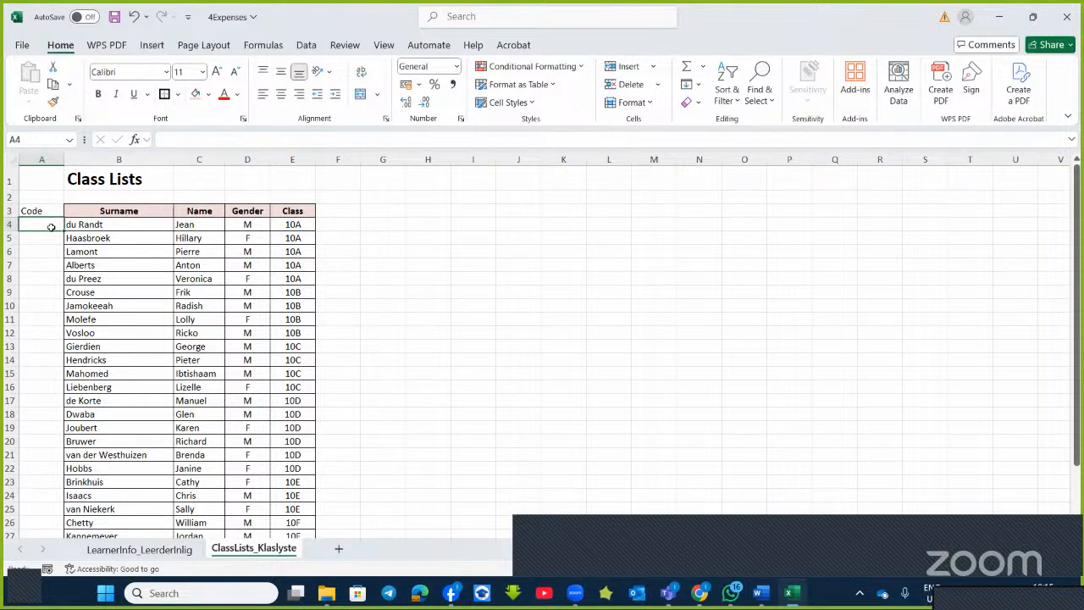
pyautogui.write('1')
pyautogui.press('Return')
pyautogui.click(55, 226)
pyautogui.doubleClick(64, 226)
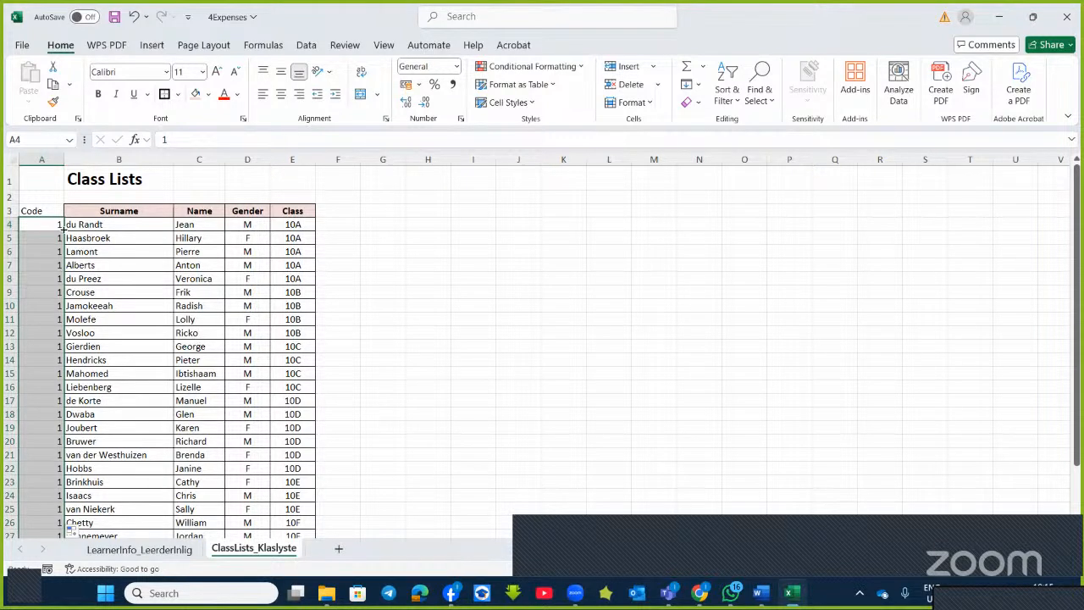
pyautogui.hotkey('ctrl', 'z')
pyautogui.click(48, 250)
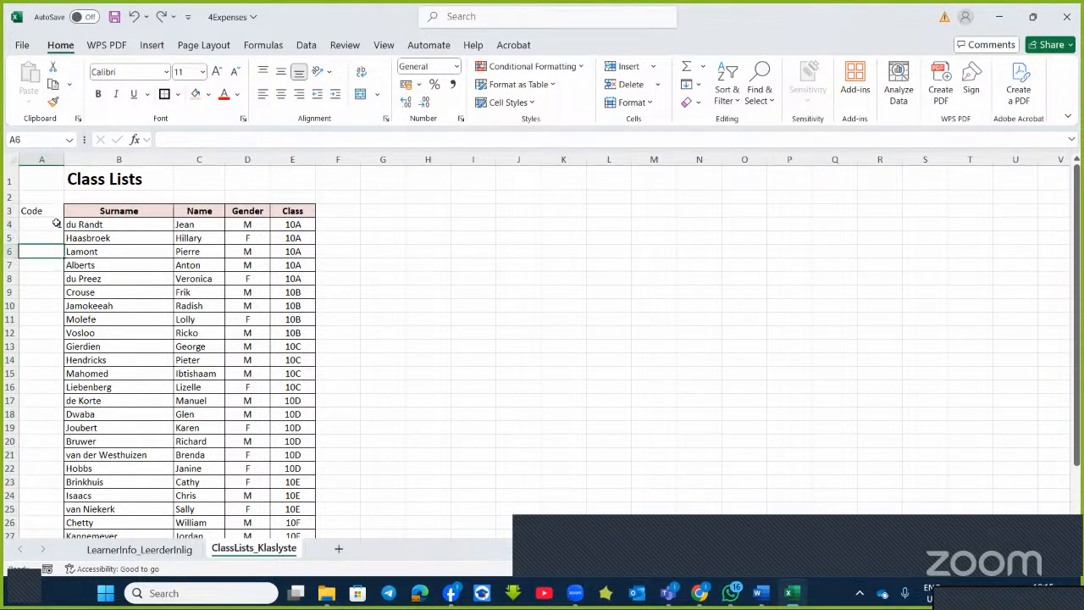
# Fill the number in A4 down to A29 as a series that increases by one per row
pyautogui.click(56, 223)
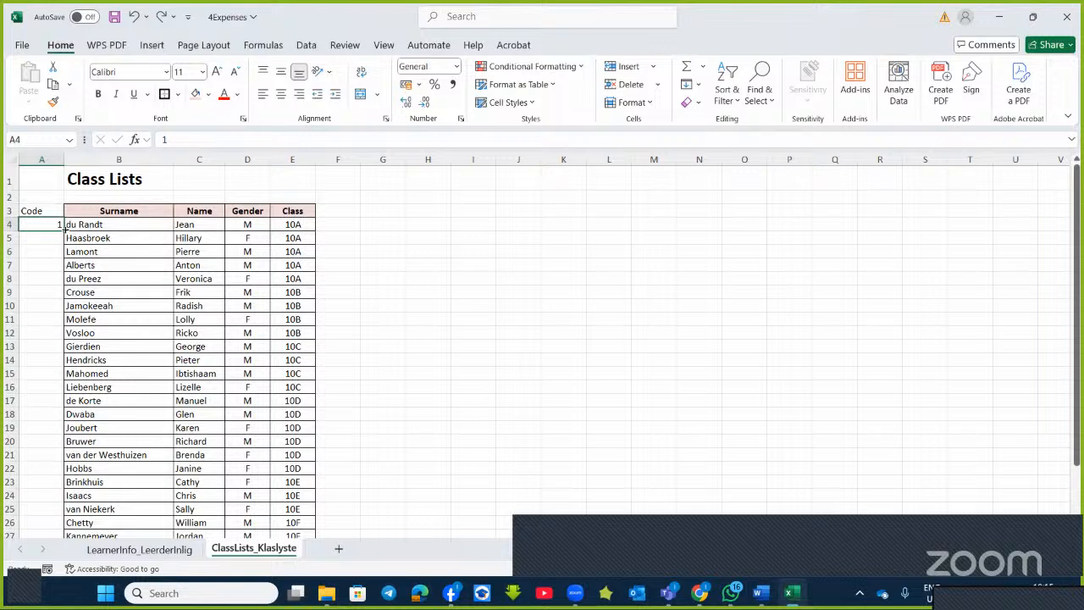
pyautogui.doubleClick(64, 230)
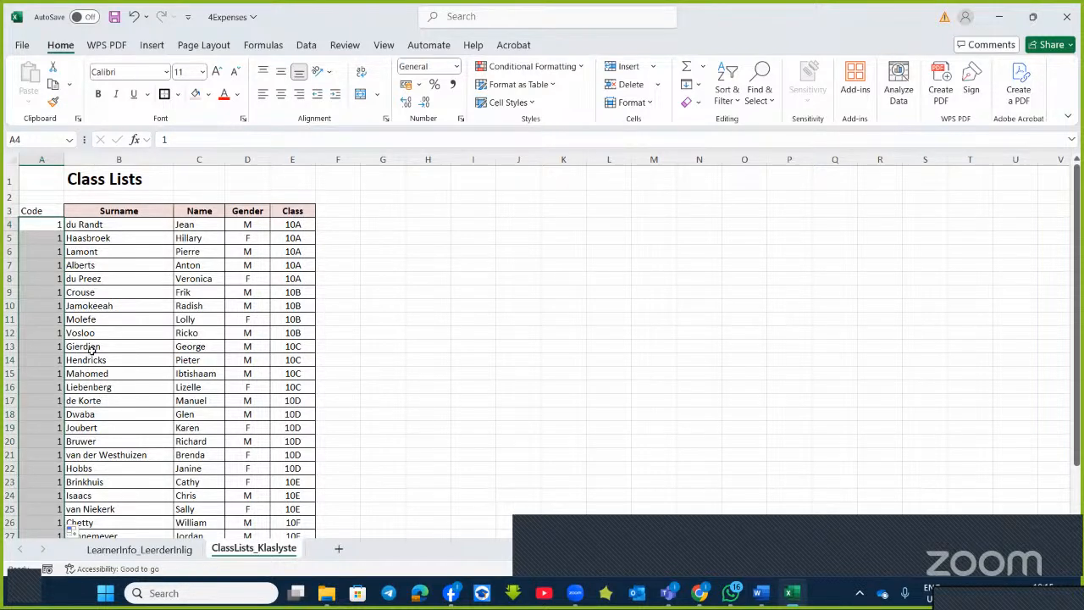
pyautogui.scroll(-7, 89, 339)
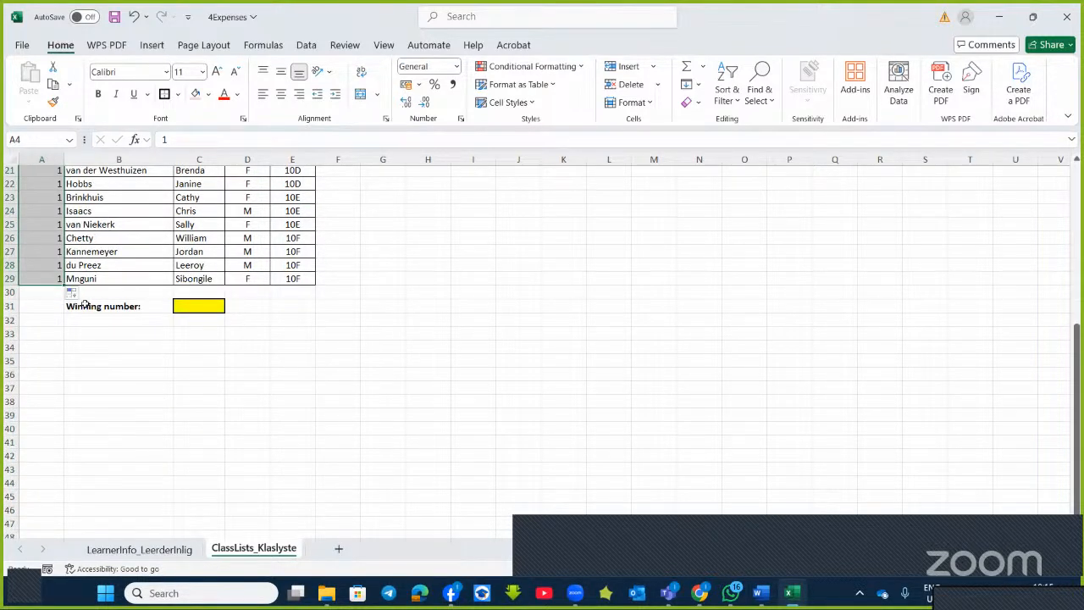
pyautogui.click(78, 295)
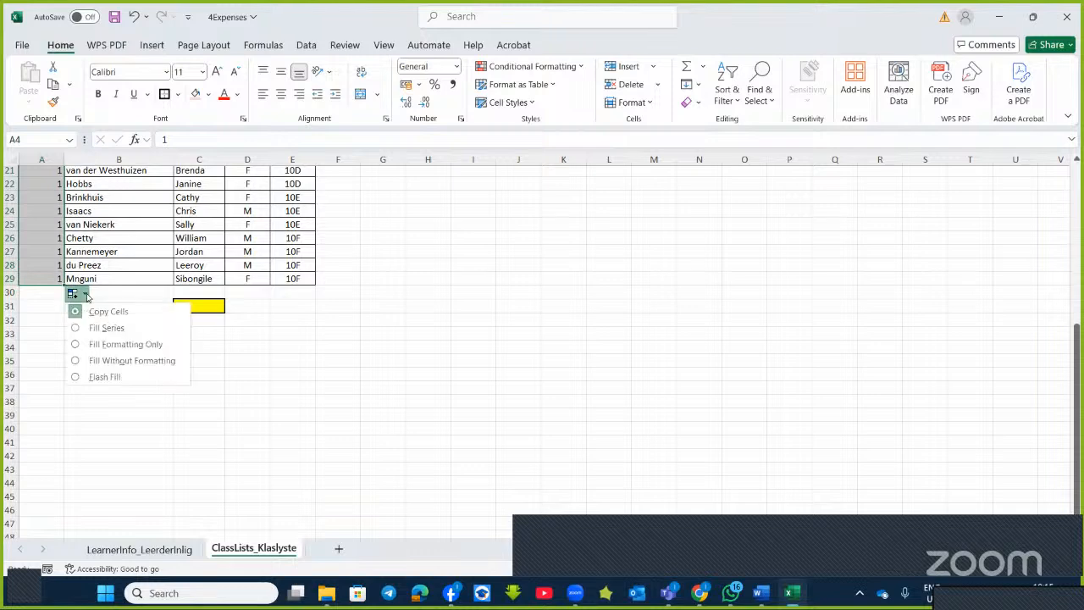
pyautogui.click(94, 329)
pyautogui.scroll(7, 352, 323)
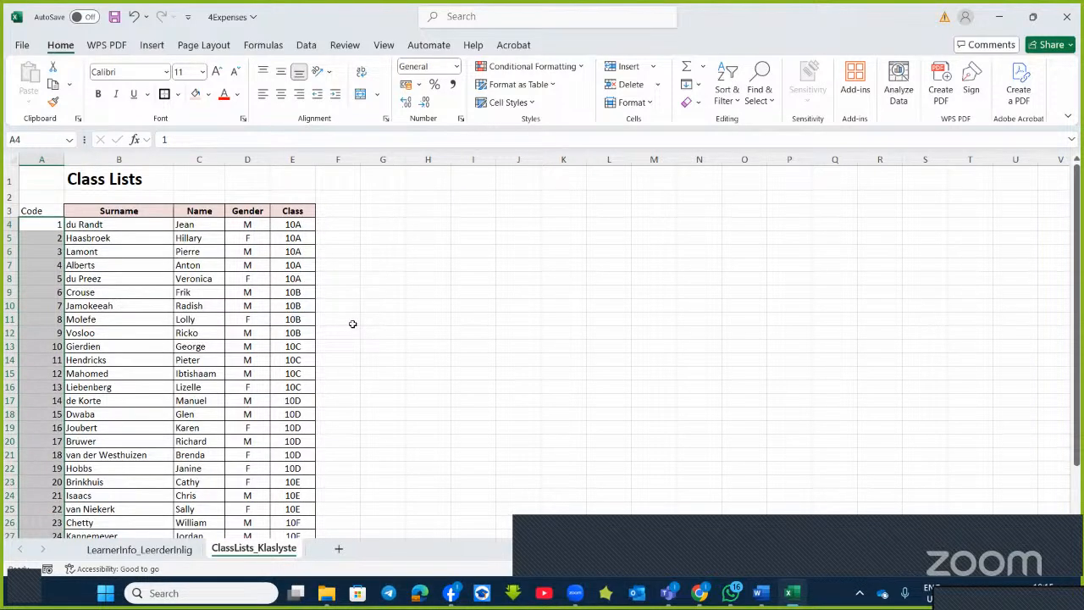
pyautogui.click(47, 210)
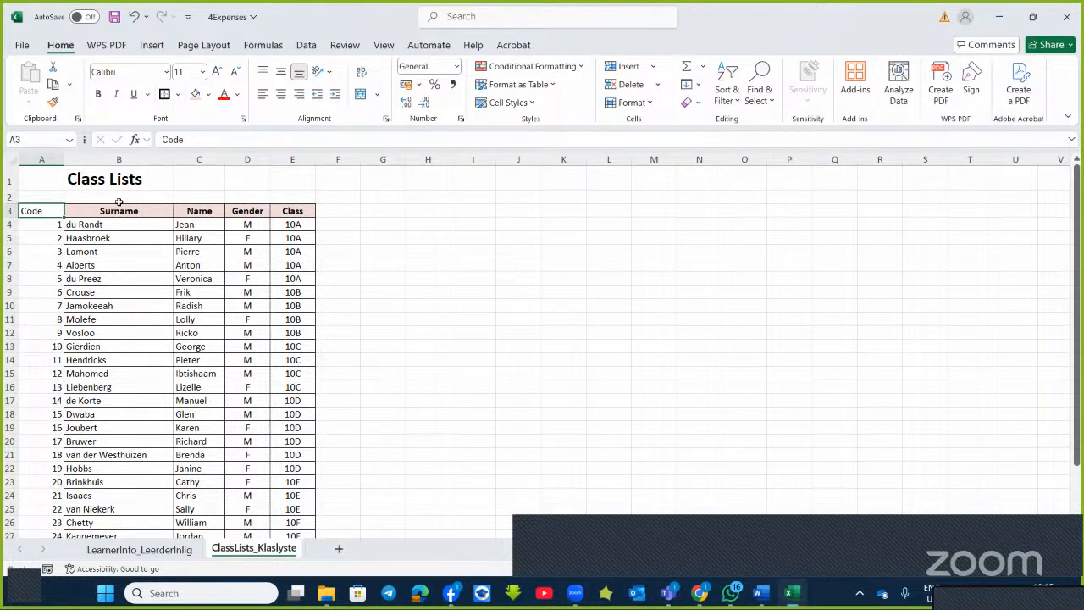
pyautogui.click(159, 210)
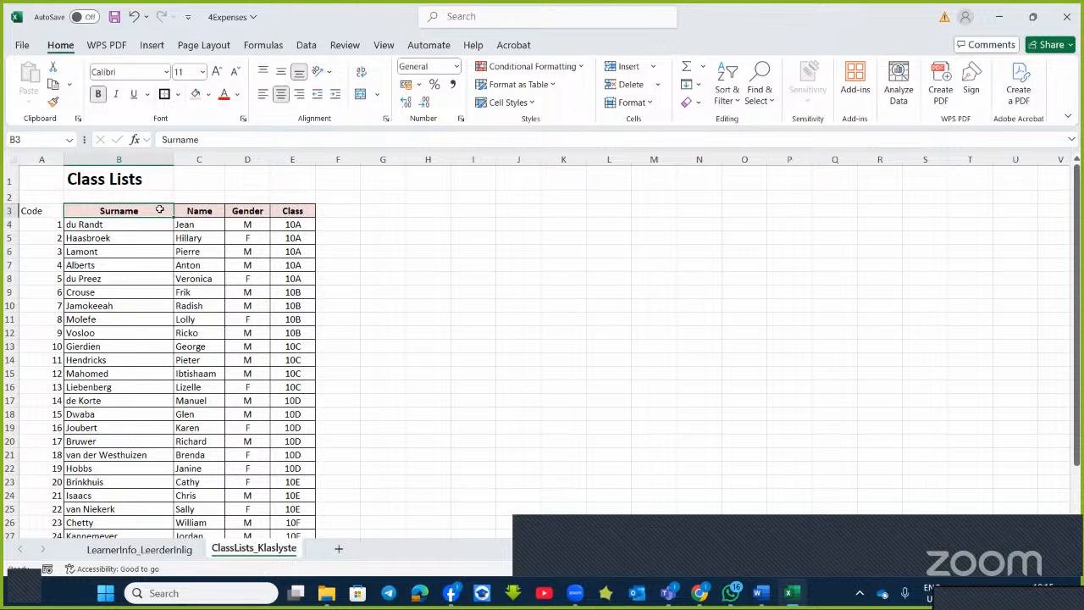
pyautogui.click(54, 103)
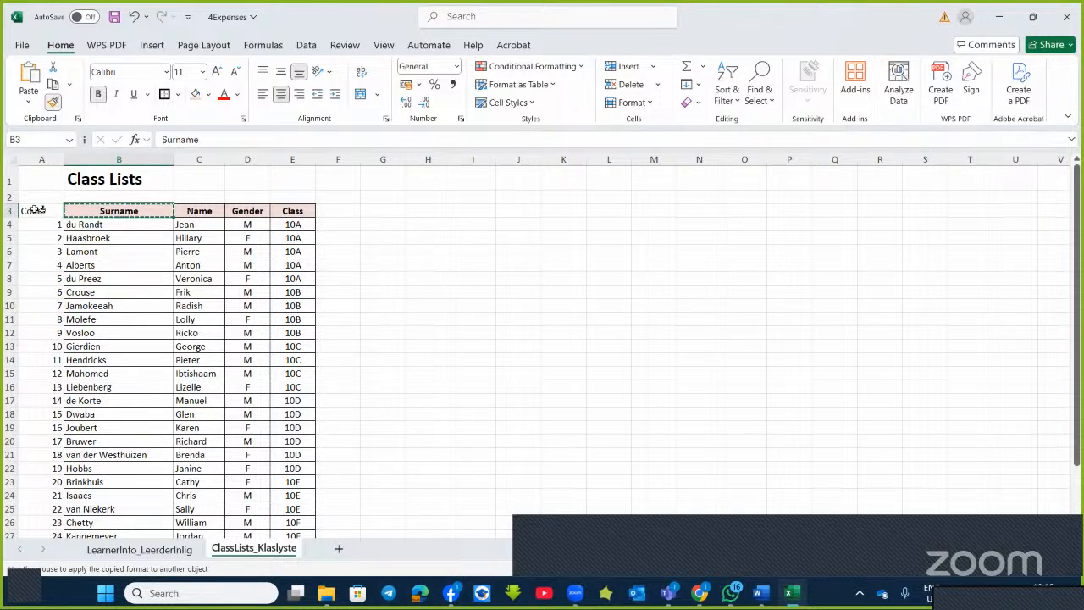
pyautogui.click(37, 210)
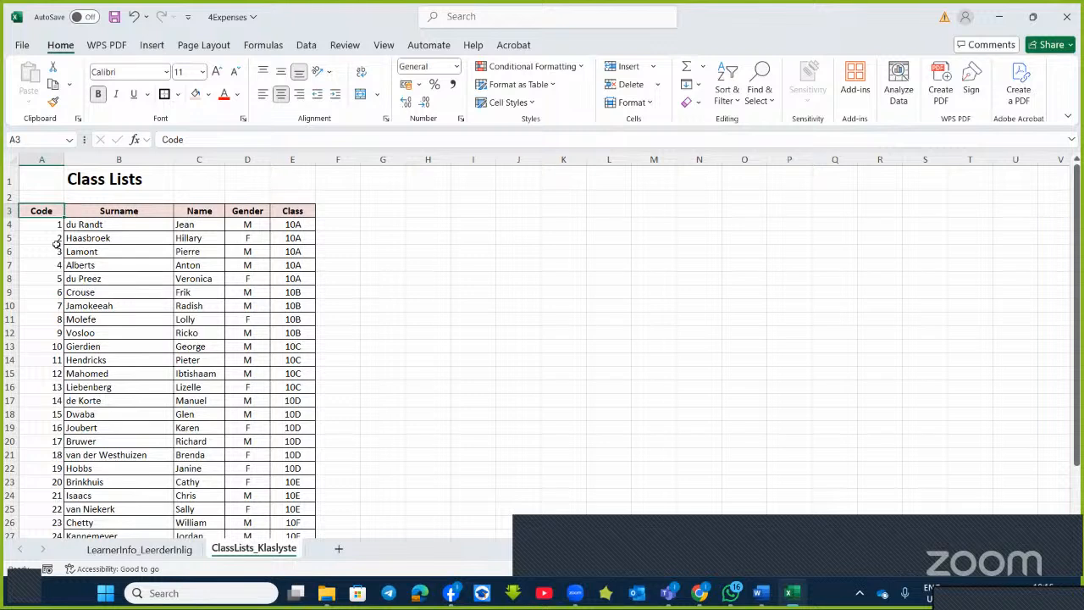
pyautogui.hotkey('ctrl', 'z')
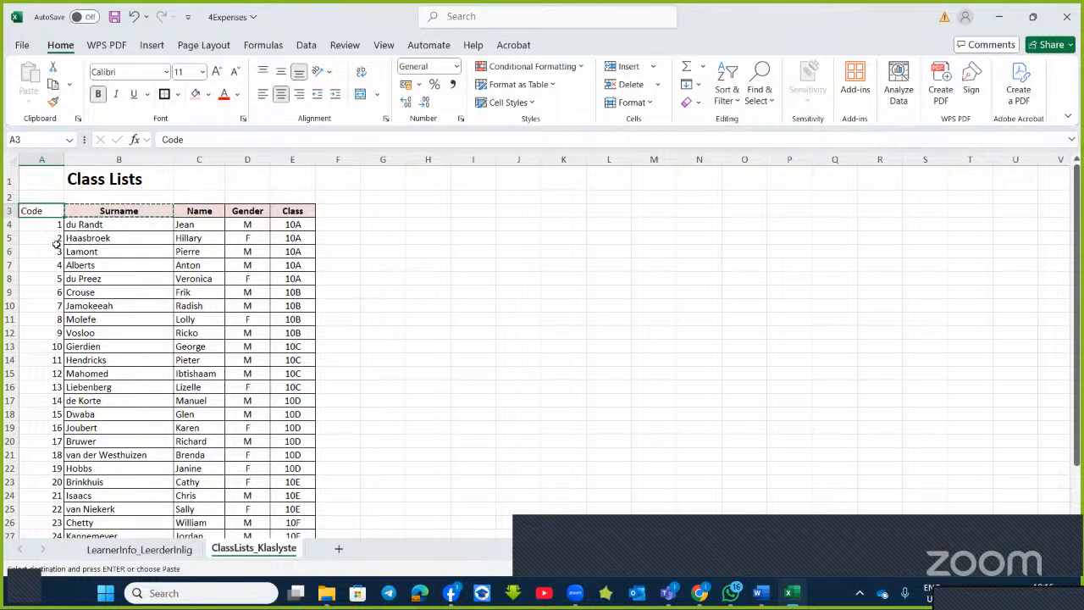
# Copy the formatting of the Surname heading in B3 onto the Code heading in A3 with Format Painter
pyautogui.click(142, 209)
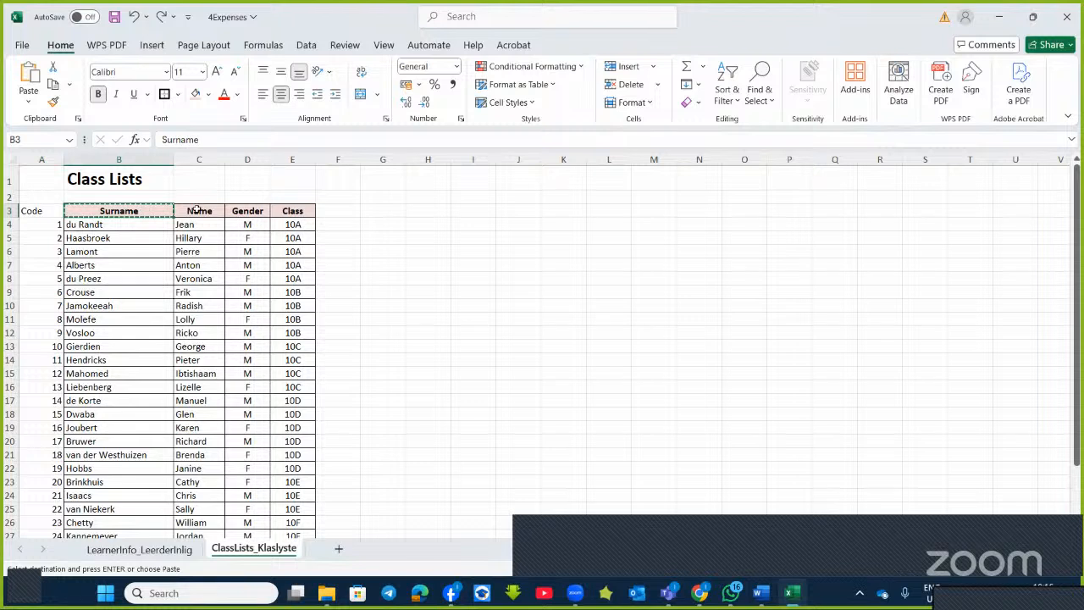
pyautogui.click(55, 106)
pyautogui.click(39, 209)
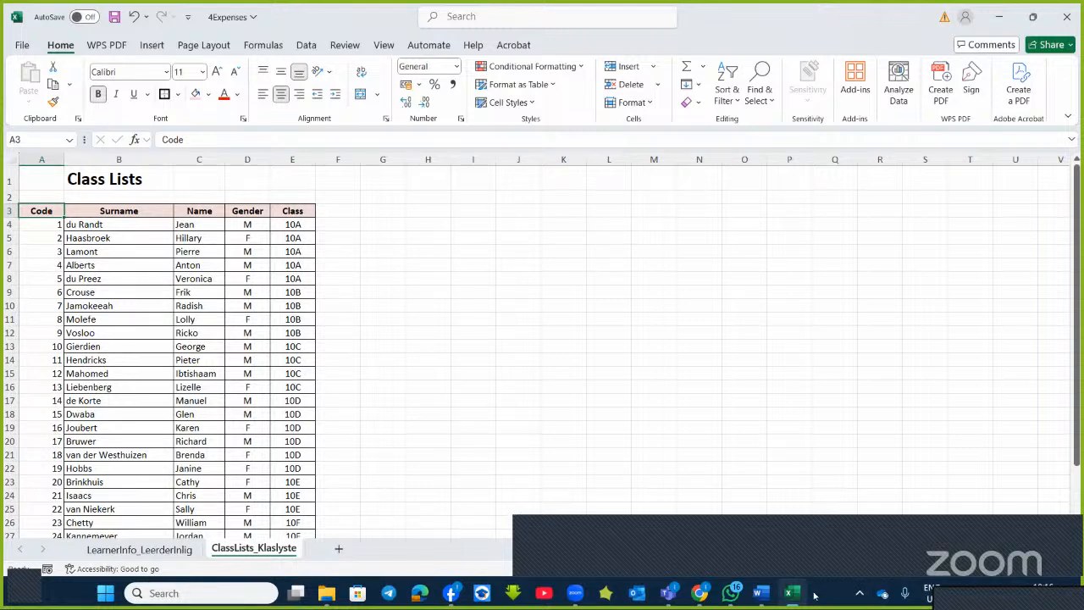
# Review the ClassLists_Klaslyste and following instructions in Word, and check the numbered class list in 4Expenses against them
pyautogui.click(761, 593)
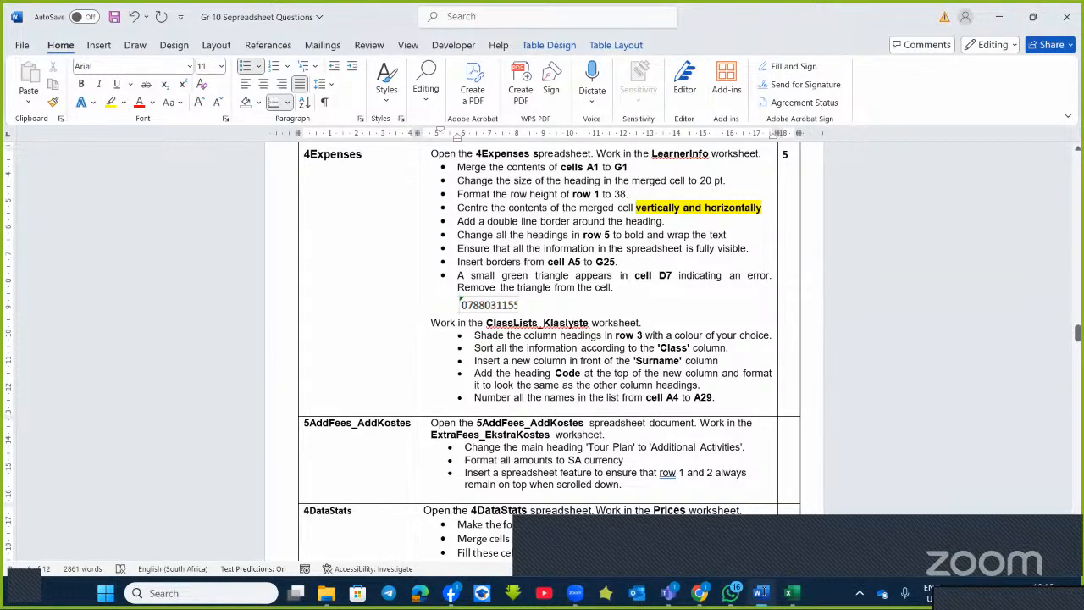
pyautogui.scroll(-2, 606, 398)
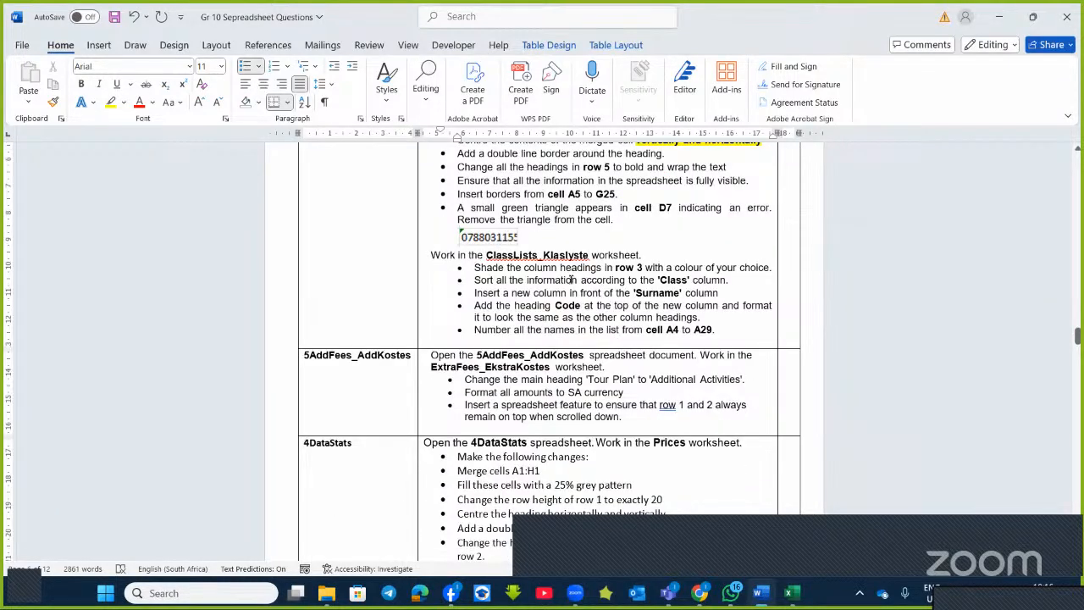
pyautogui.scroll(-2, 583, 280)
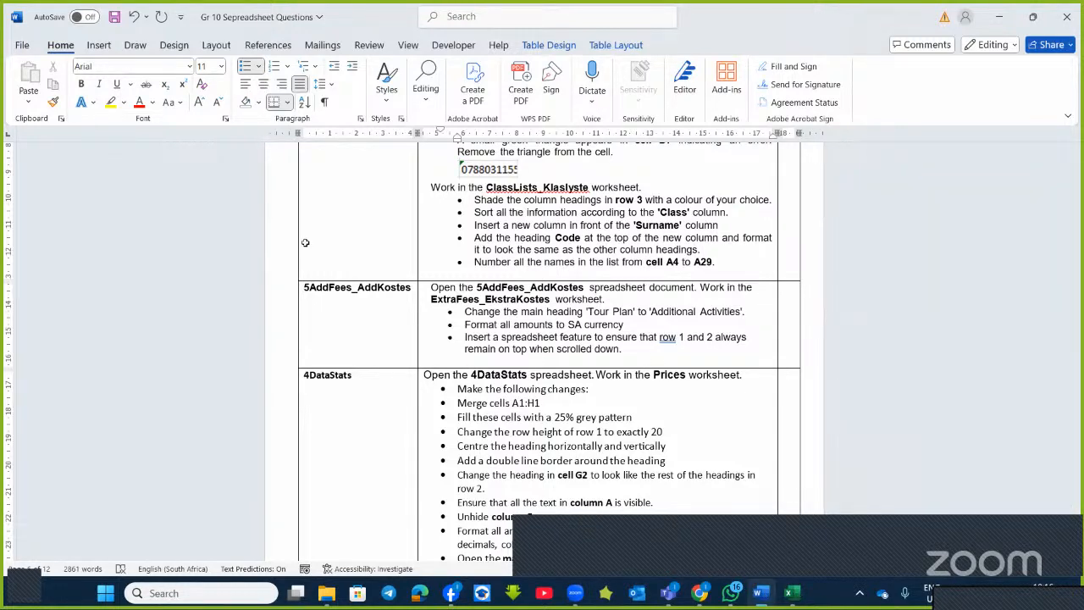
pyautogui.hotkey('alt', 'Tab')
pyautogui.scroll(-10, 305, 246)
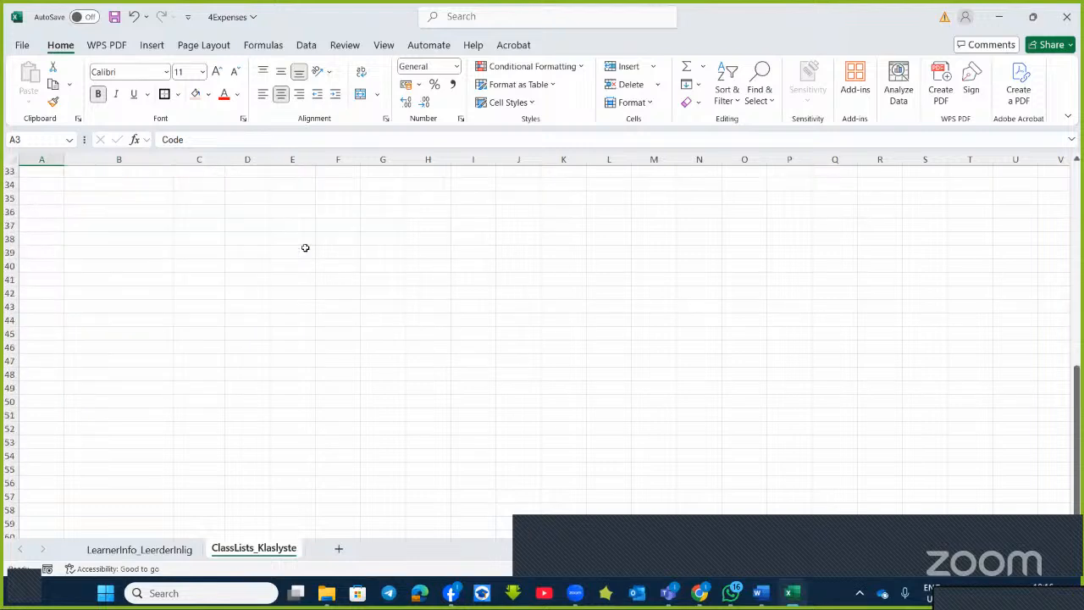
pyautogui.scroll(11, 305, 247)
pyautogui.scroll(-2, 352, 231)
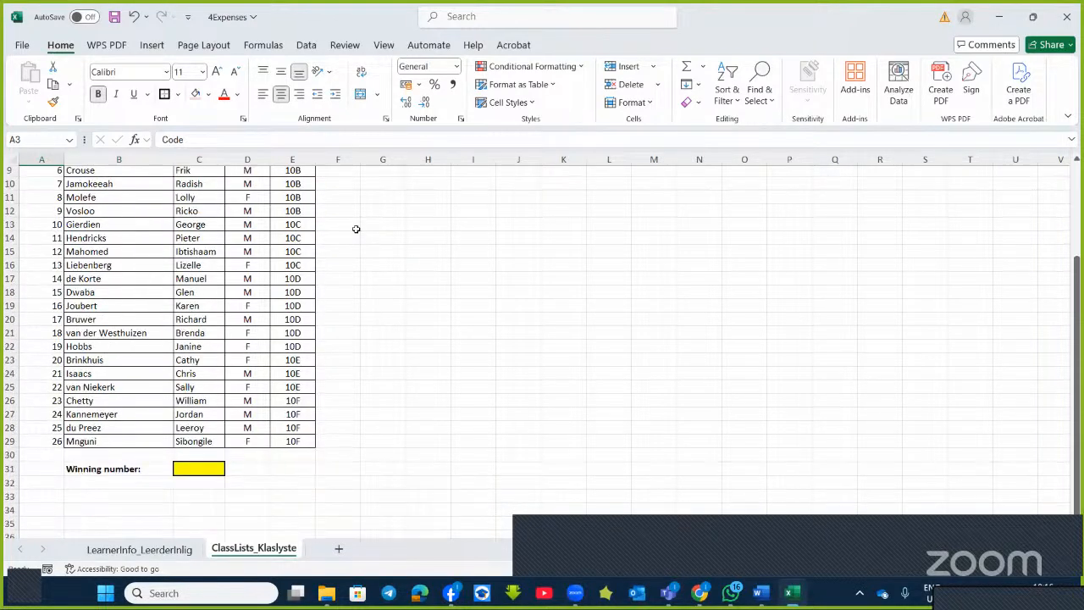
pyautogui.scroll(2, 354, 229)
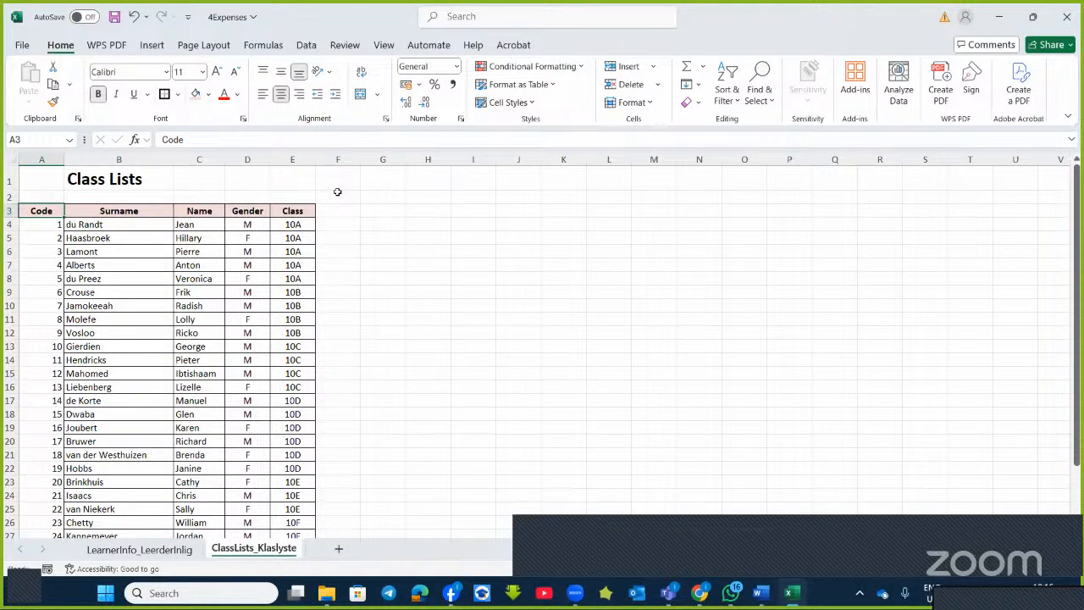
# Enter the note "freeze pane" in I4 beside the class list in red text at font size 18
pyautogui.scroll(-15, 364, 237)
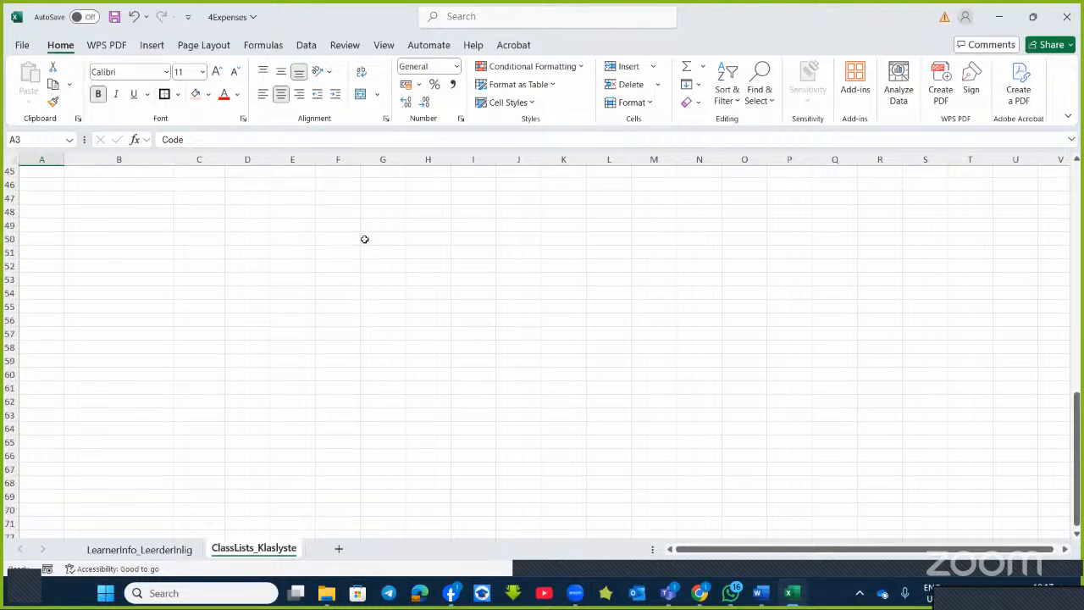
pyautogui.scroll(15, 364, 239)
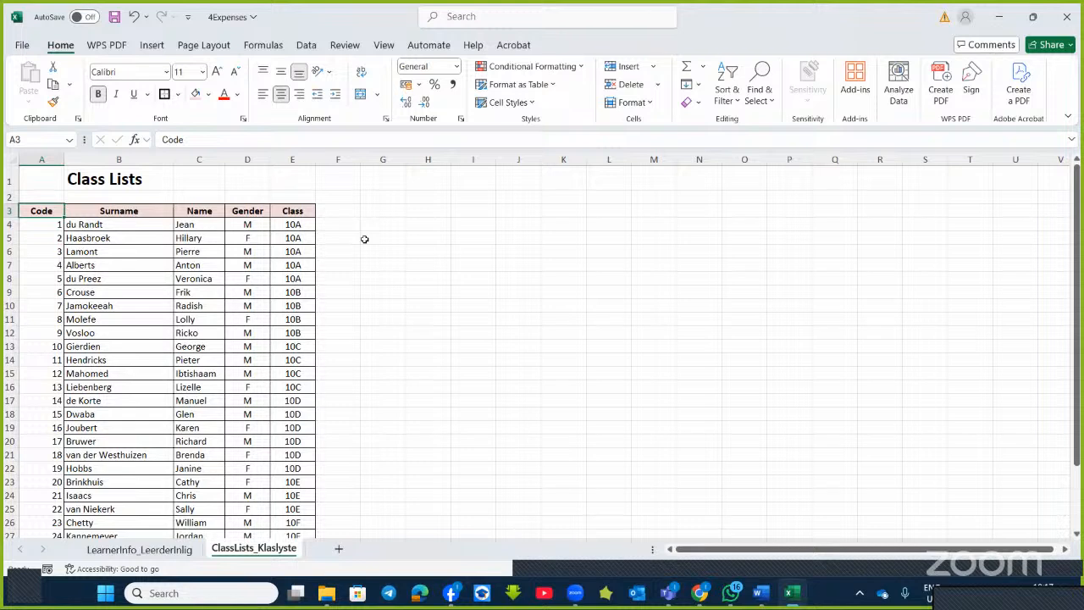
pyautogui.click(476, 222)
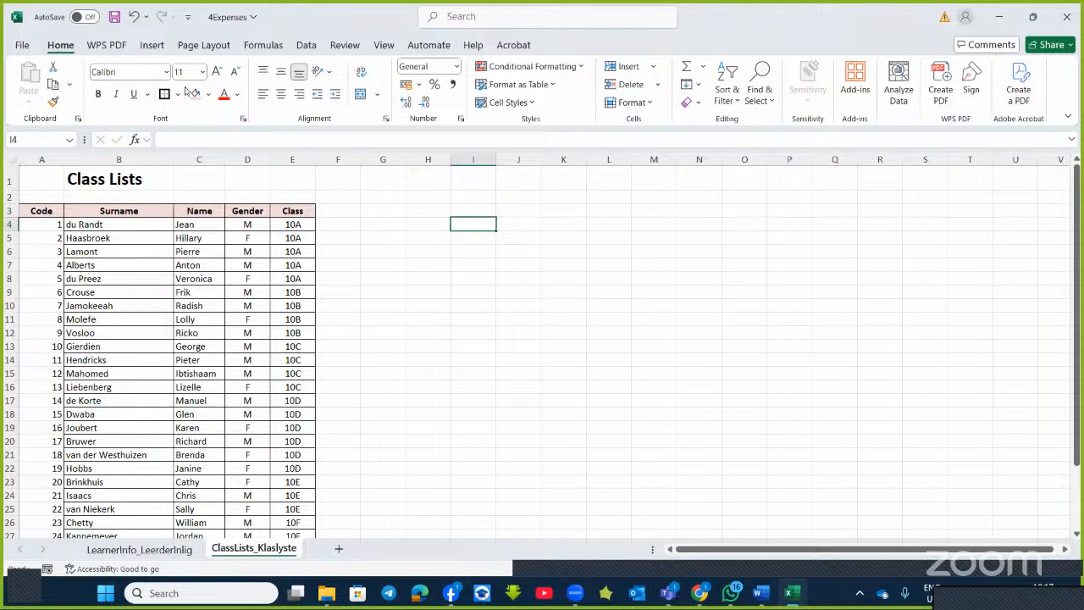
pyautogui.click(217, 71)
pyautogui.click(217, 71)
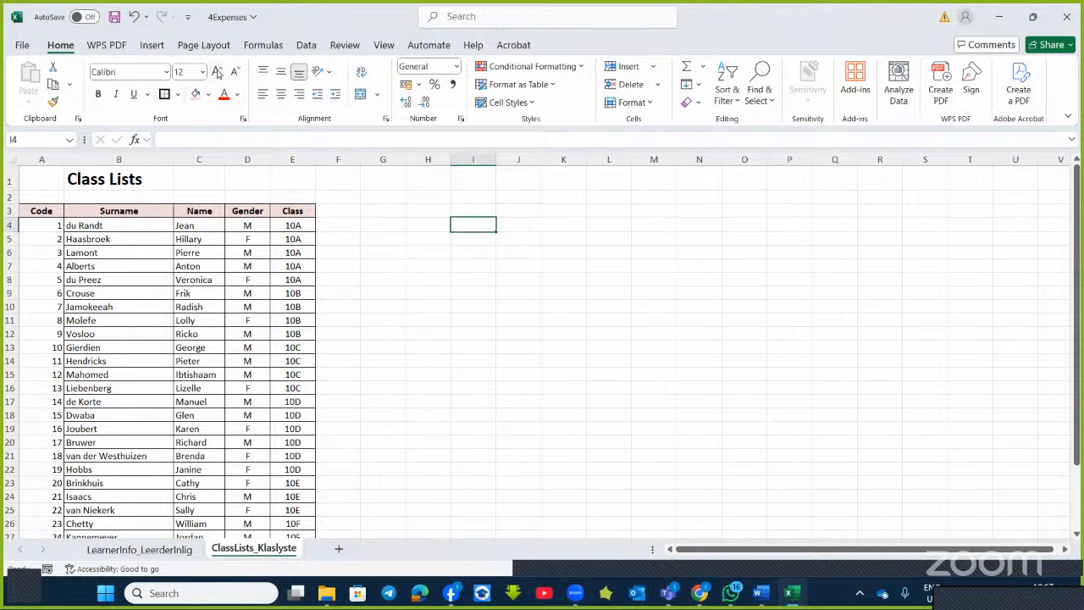
pyautogui.click(216, 71)
pyautogui.click(217, 72)
pyautogui.write('fre')
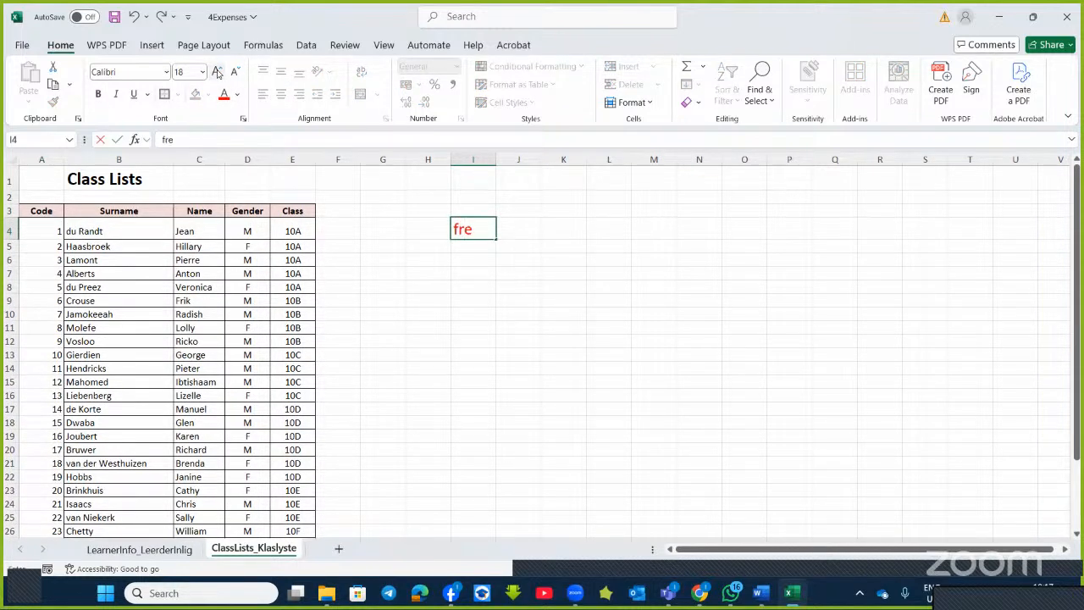
pyautogui.write('eze pane')
pyautogui.click(590, 249)
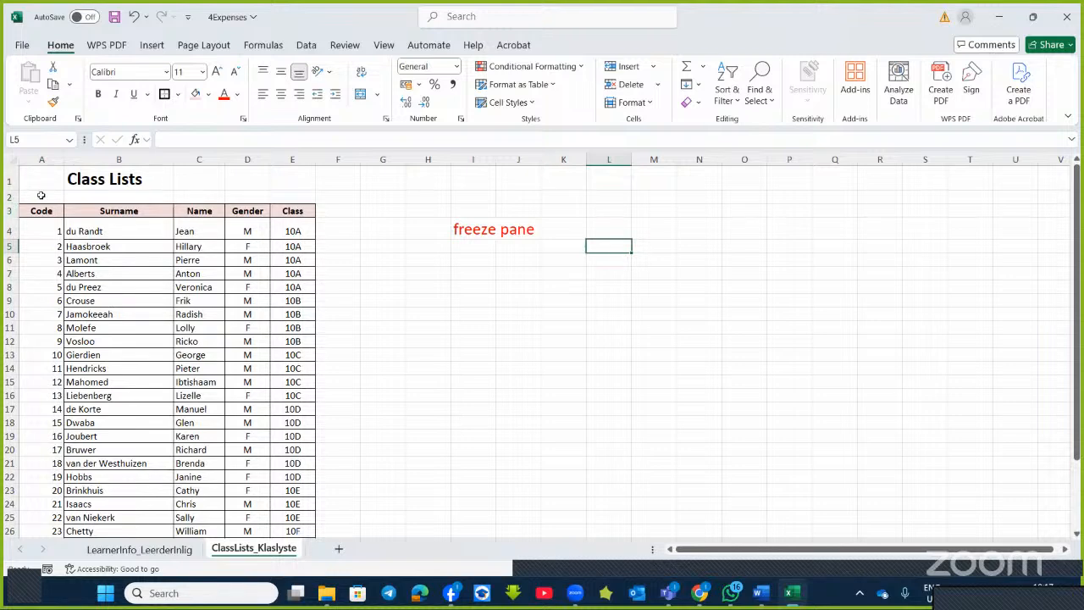
# Freeze the panes above row 4 so the title and heading rows 1 to 3 stay fixed, and test it by scrolling
pyautogui.scroll(-4, 109, 241)
pyautogui.scroll(4, 113, 243)
pyautogui.click(7, 230)
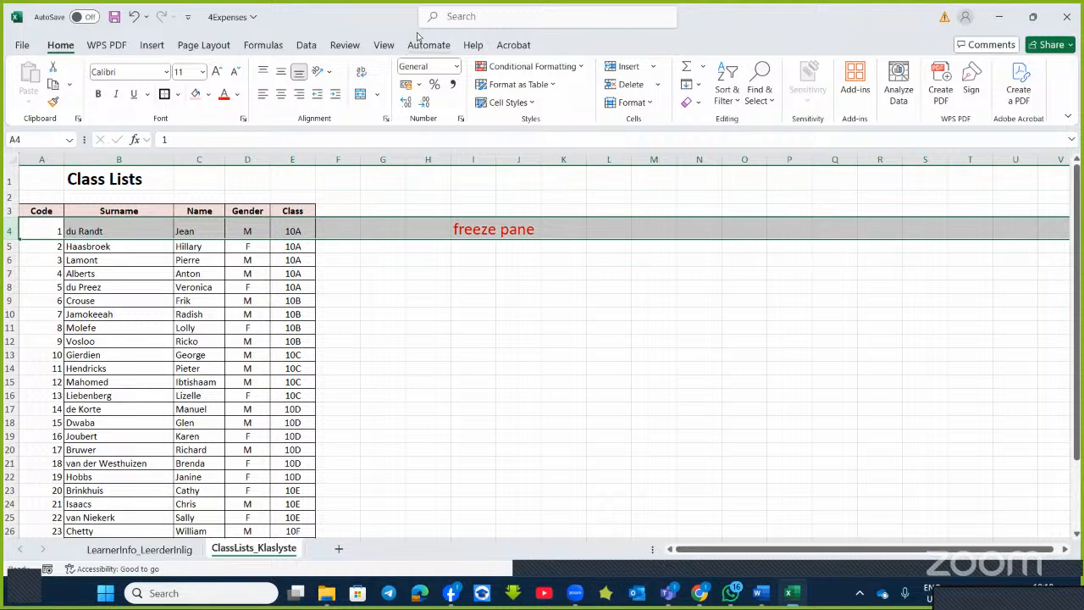
pyautogui.click(456, 15)
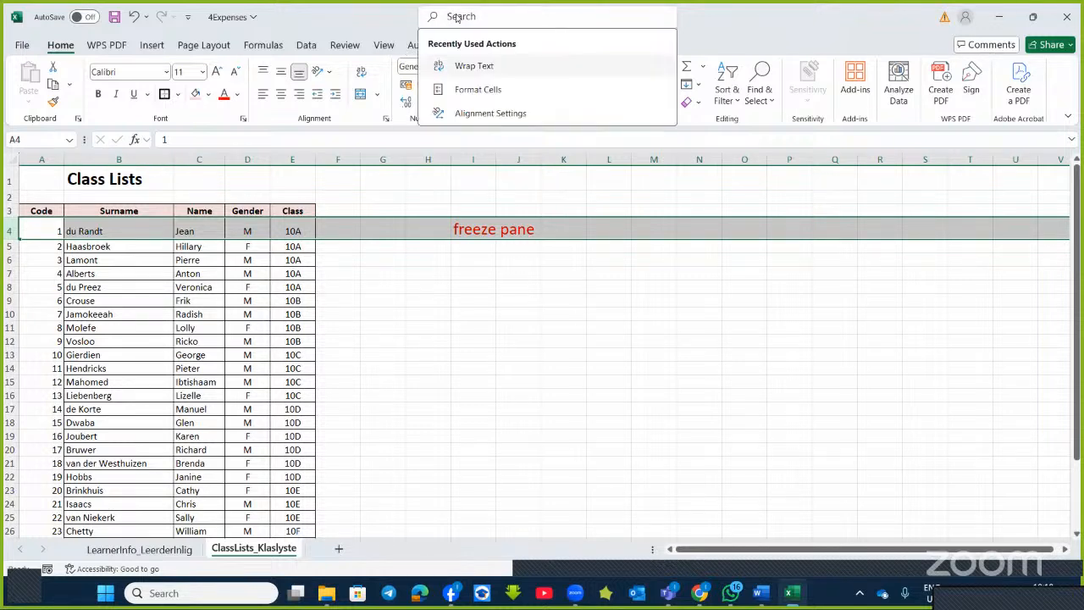
pyautogui.write('fre')
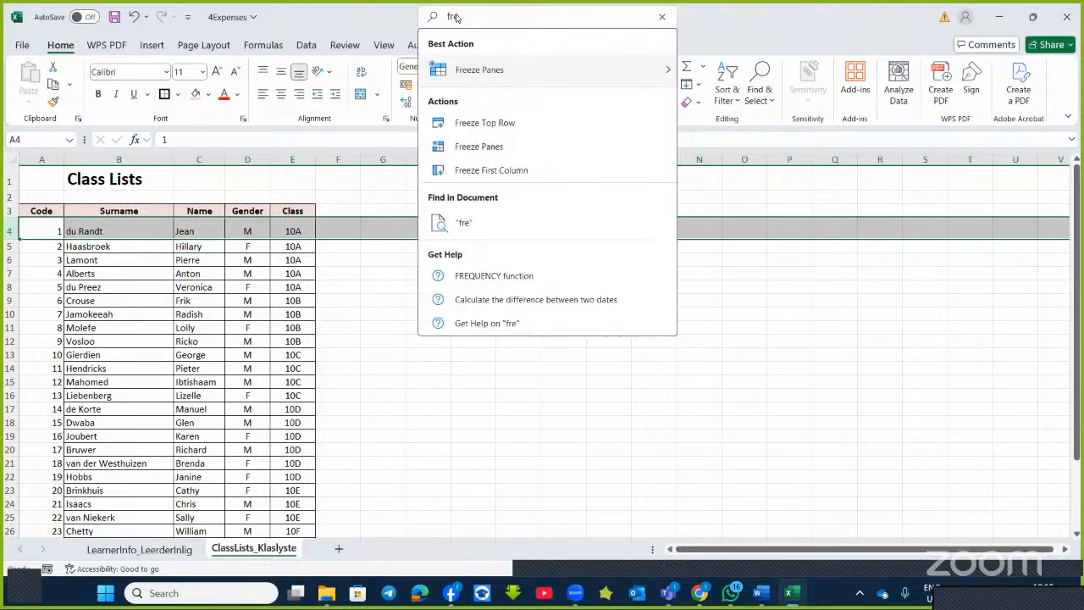
pyautogui.click(881, 350)
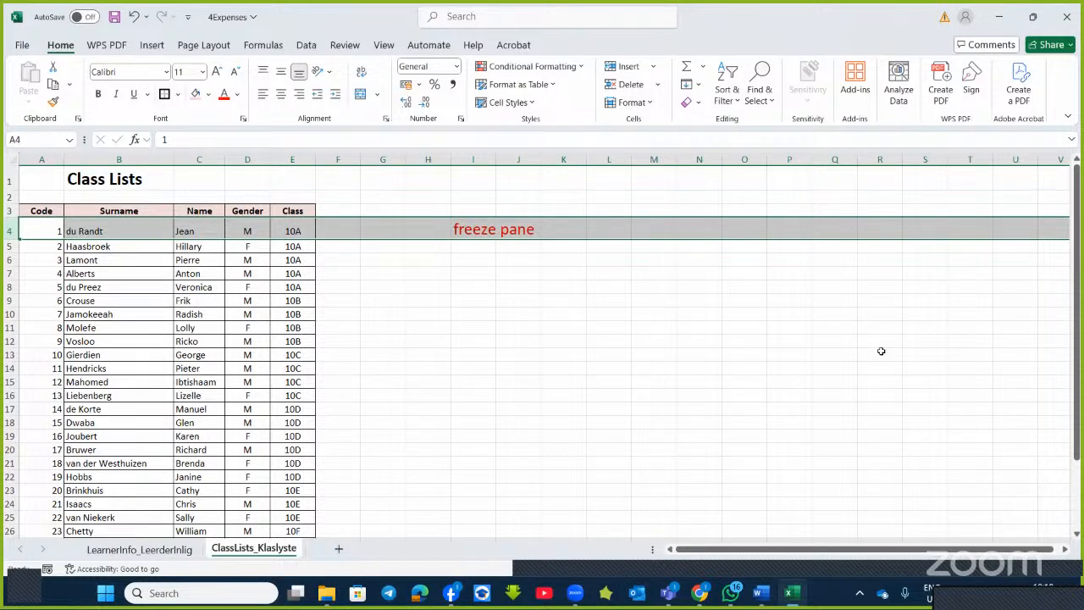
pyautogui.click(468, 16)
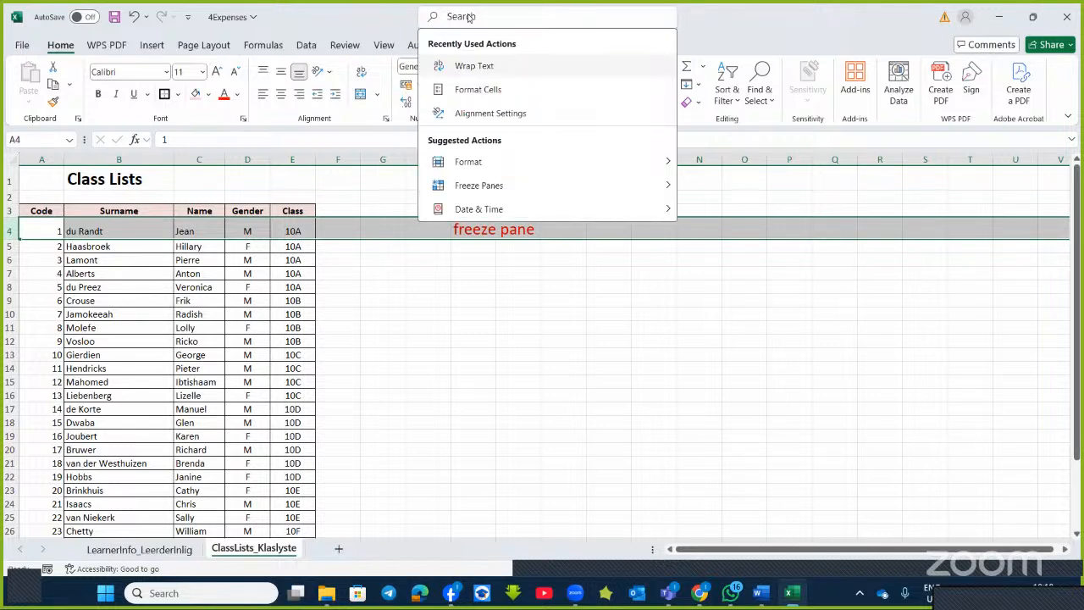
pyautogui.write('fre')
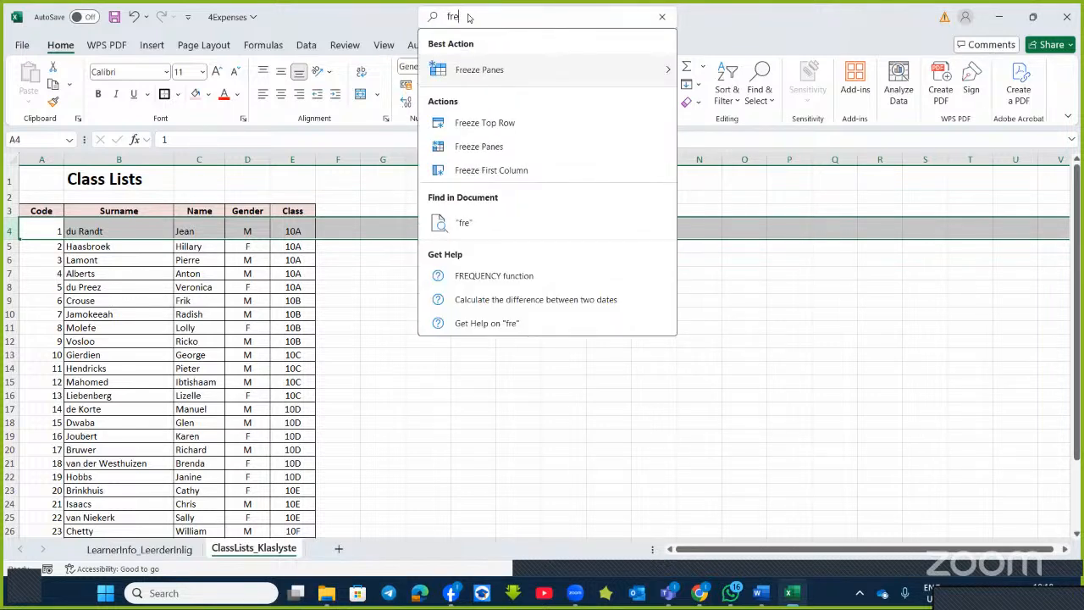
pyautogui.moveTo(637, 72)
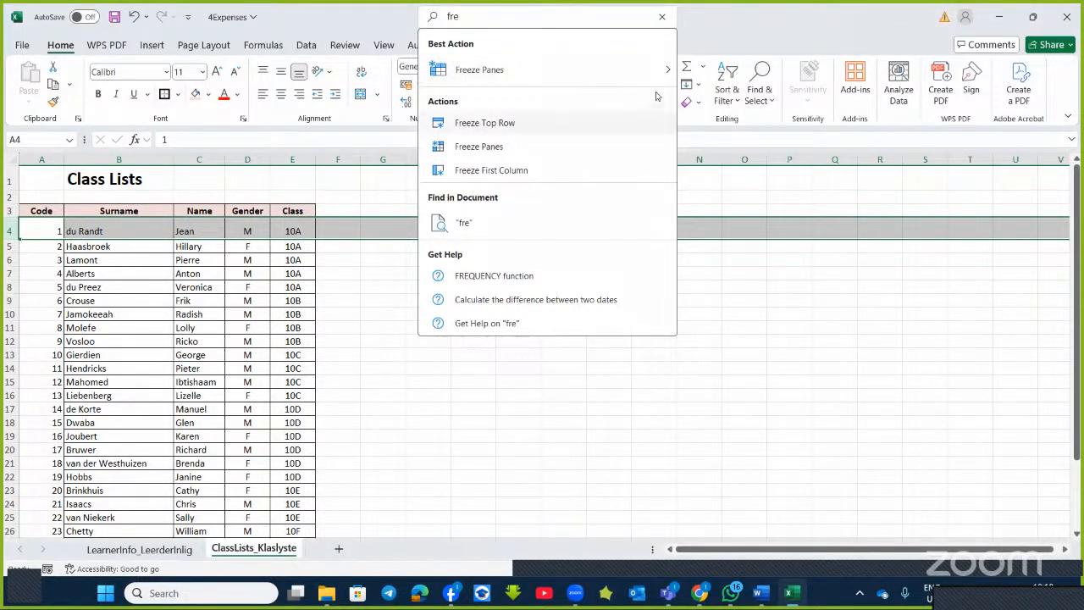
pyautogui.click(772, 82)
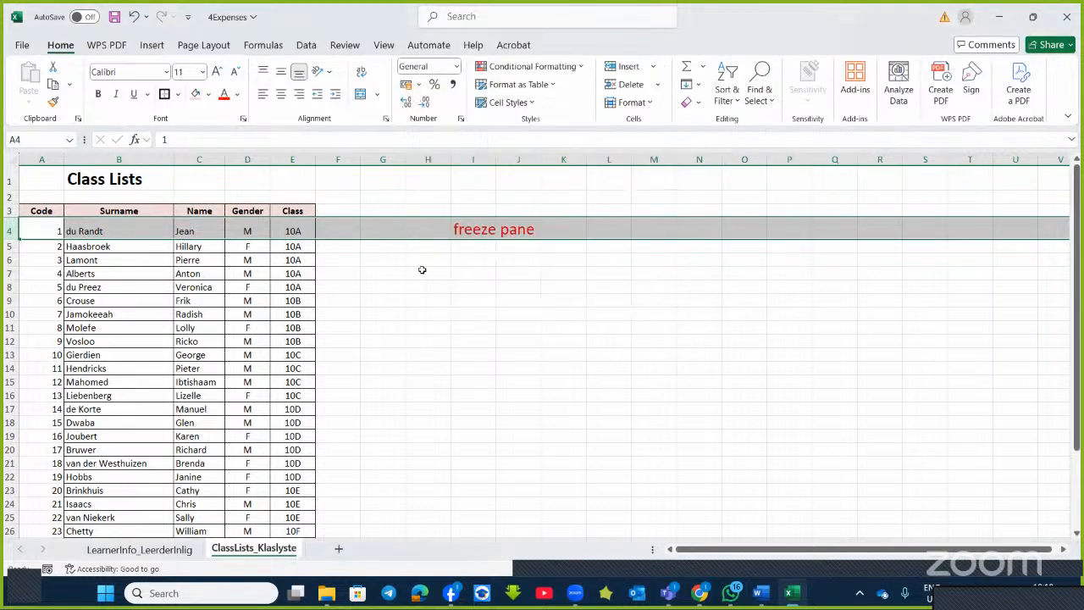
pyautogui.scroll(-5, 440, 297)
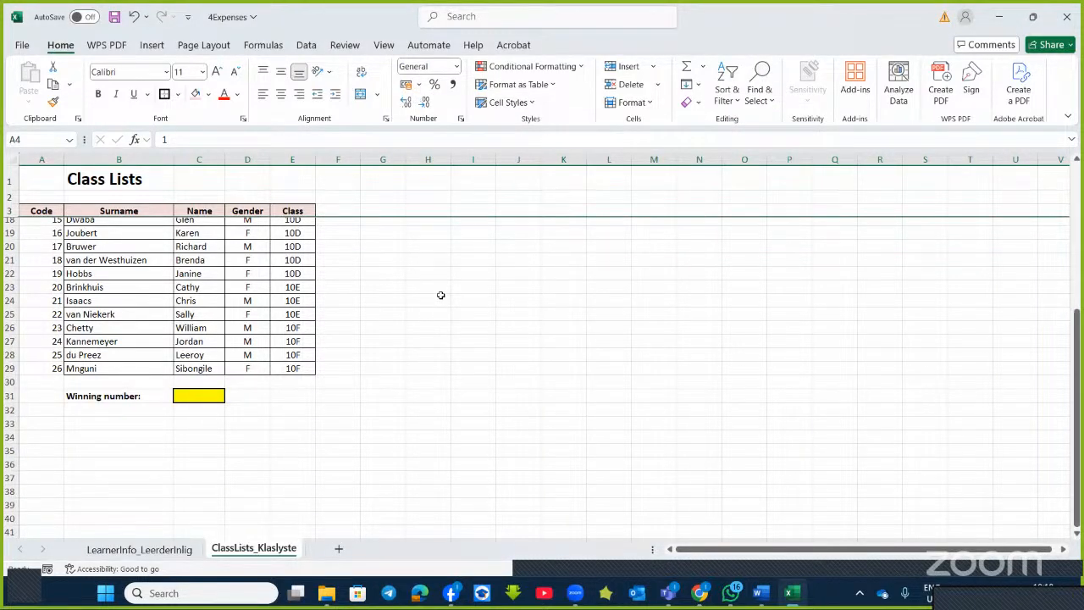
pyautogui.scroll(-6, 440, 295)
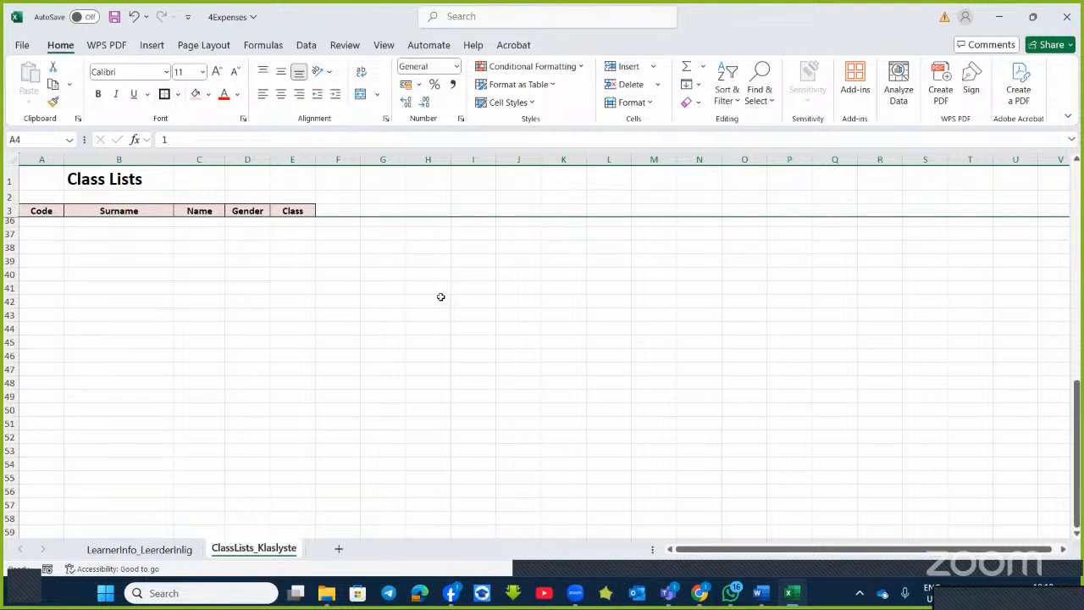
pyautogui.scroll(10, 440, 296)
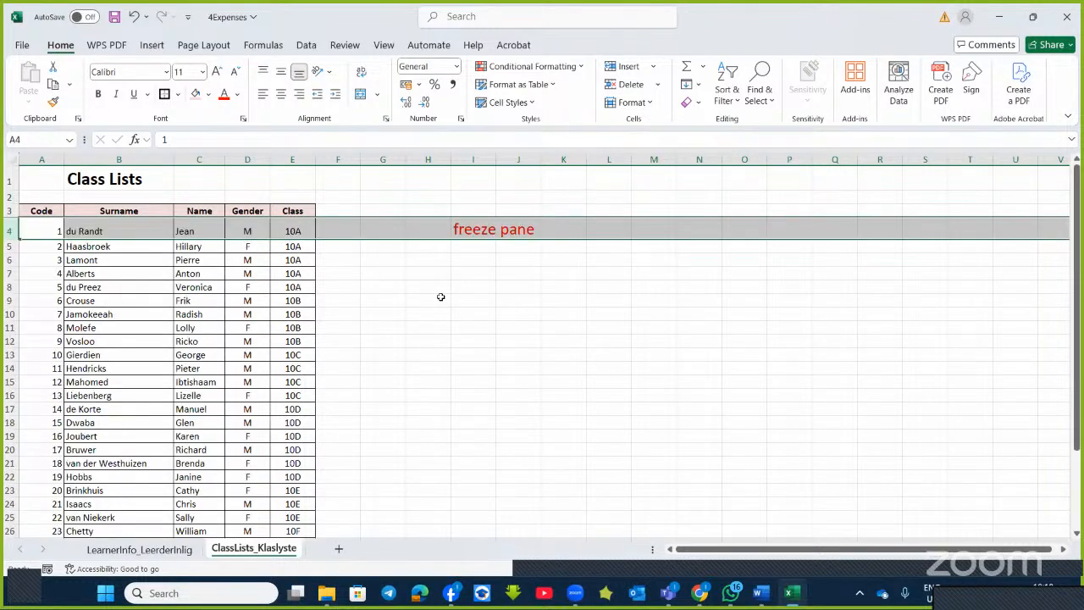
pyautogui.scroll(-20, 440, 296)
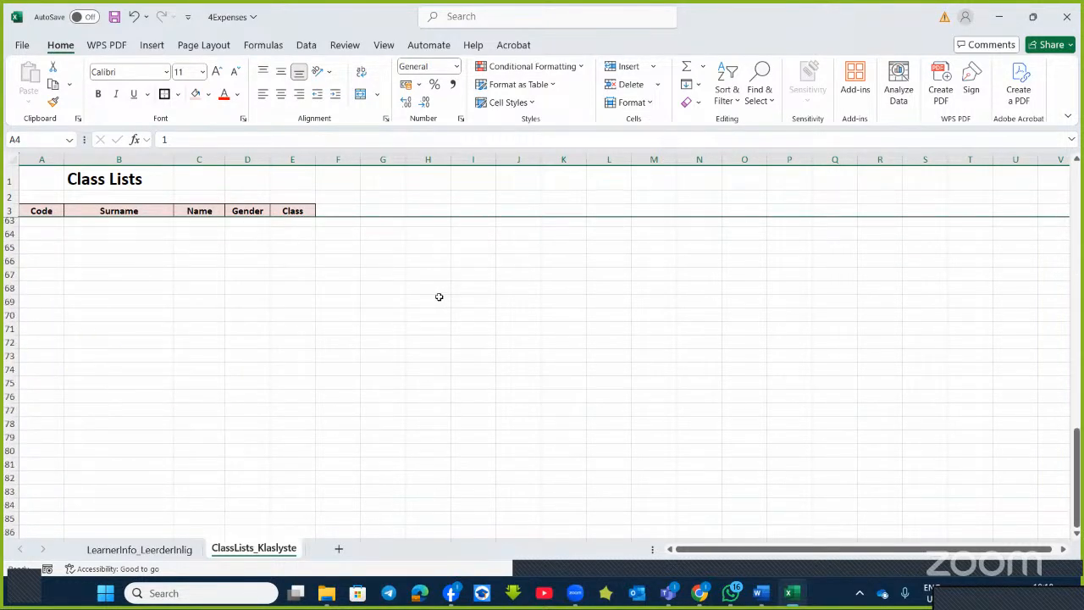
pyautogui.scroll(20, 438, 296)
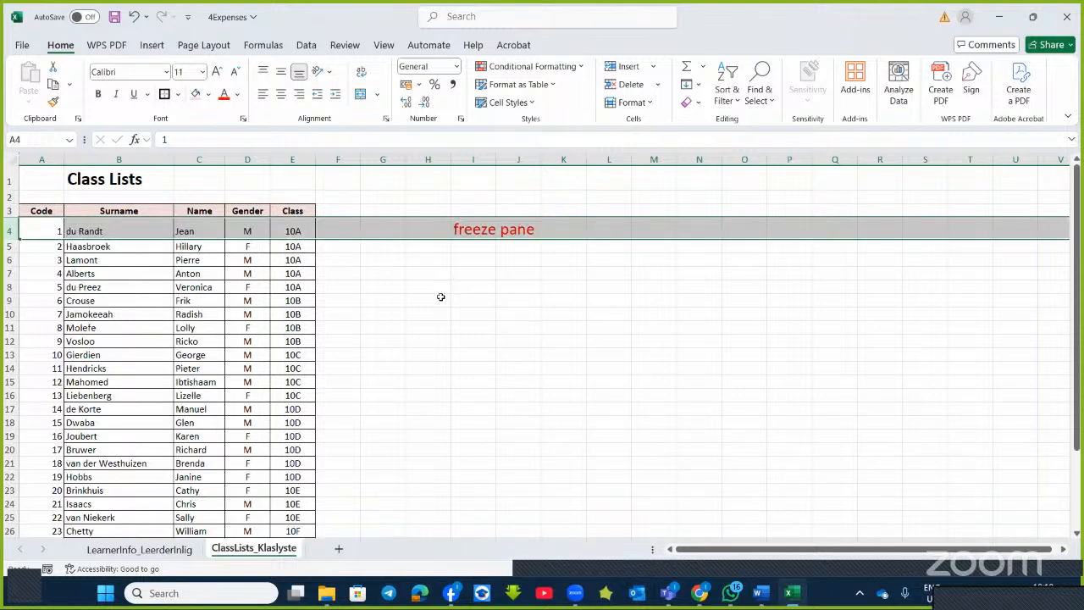
# Delete the "freeze pane" note from I4
pyautogui.click(453, 215)
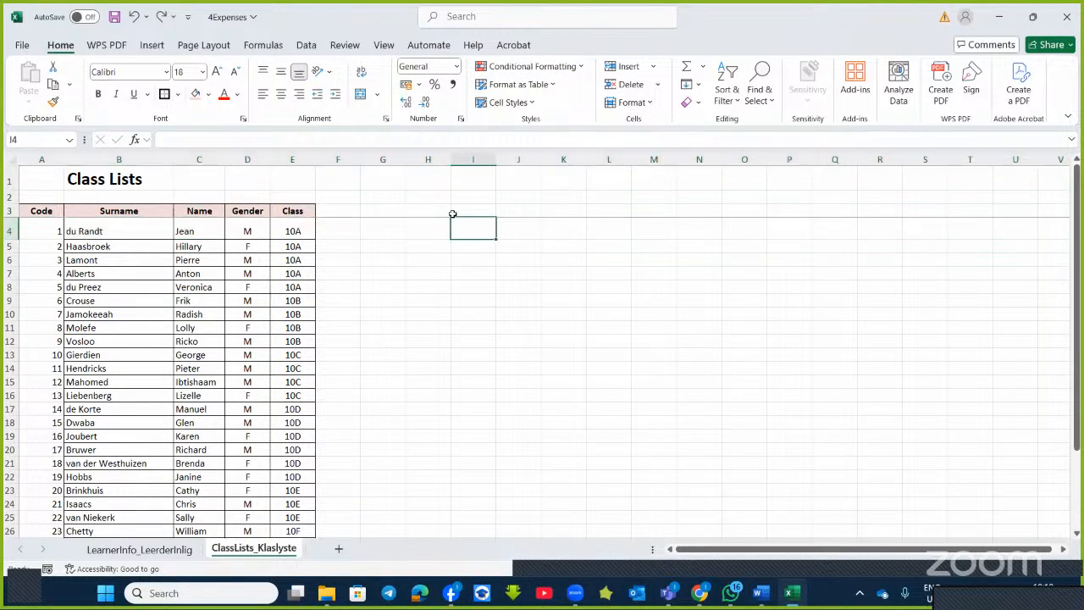
pyautogui.scroll(-2, 449, 262)
pyautogui.scroll(2, 449, 263)
# Unfreeze the panes of the ClassLists_Klaslyste sheet and check that the heading rows scroll with the list
pyautogui.click(318, 49)
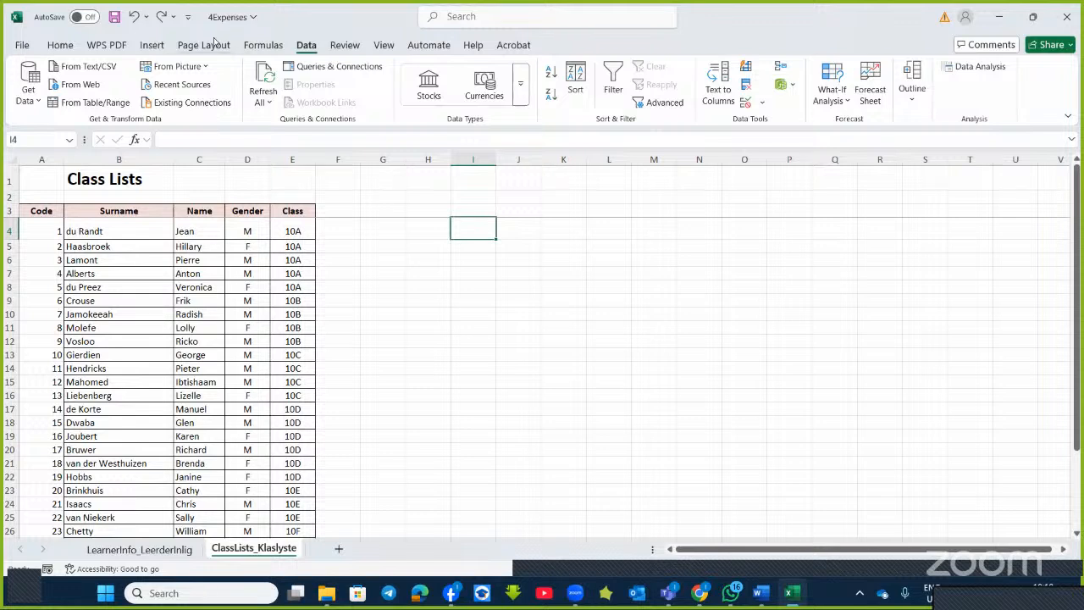
pyautogui.click(462, 17)
pyautogui.write('fre')
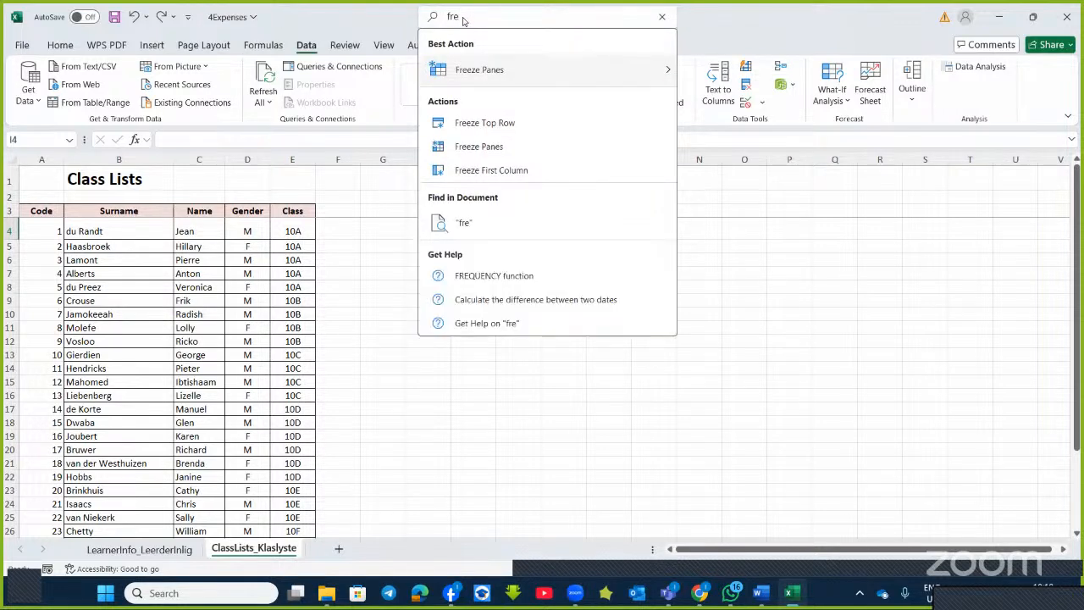
pyautogui.moveTo(602, 68)
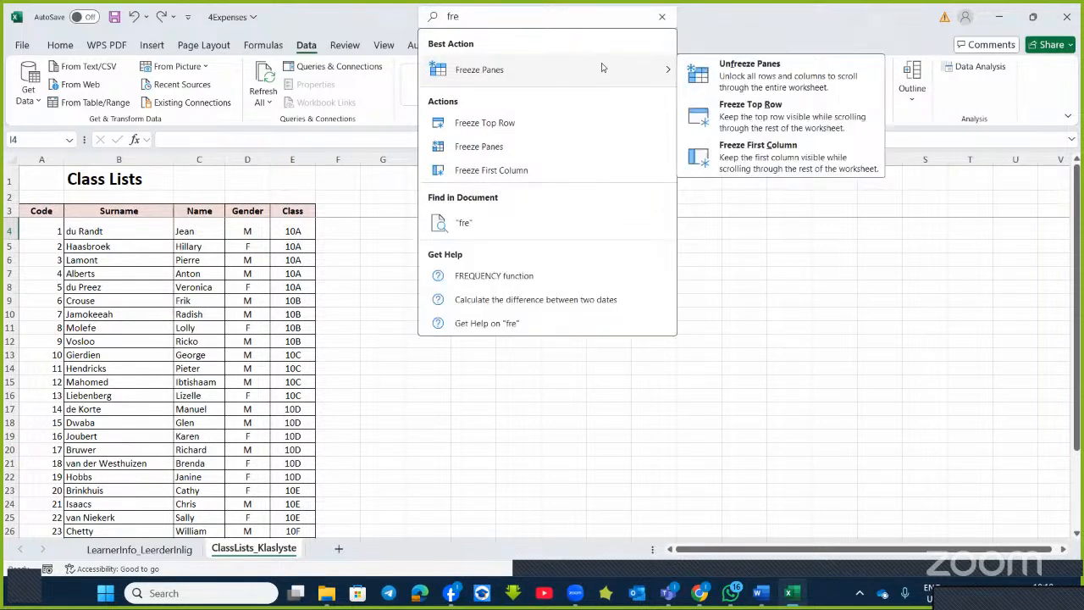
pyautogui.click(746, 69)
pyautogui.scroll(4, 407, 268)
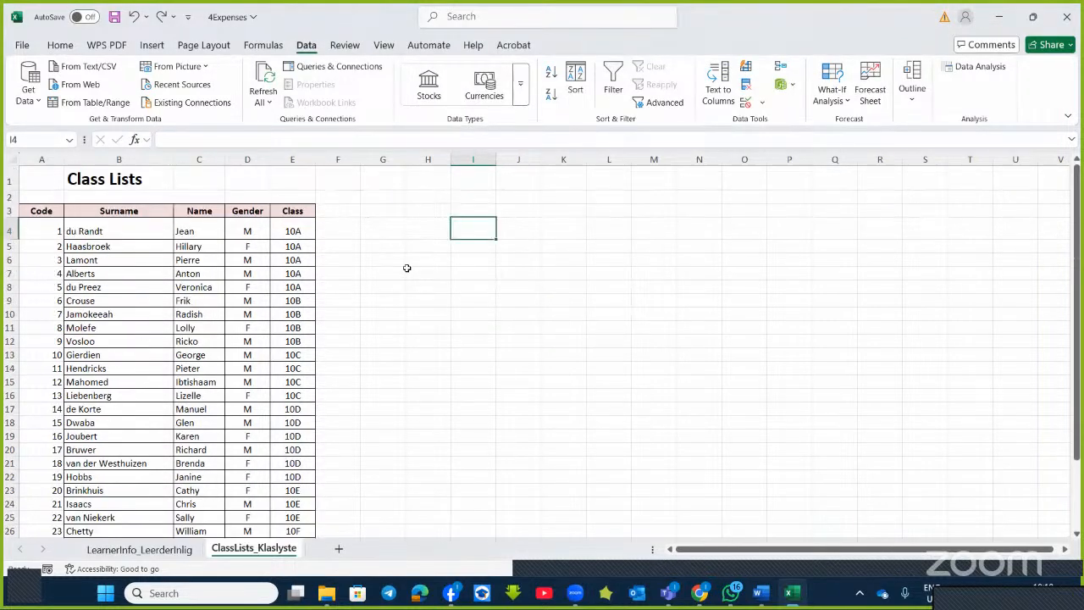
pyautogui.scroll(-15, 407, 267)
pyautogui.scroll(9, 408, 267)
pyautogui.scroll(6, 409, 268)
# Freeze the panes with row 3 selected so that only rows 1 and 2 stay fixed, and test it by scrolling
pyautogui.click(59, 45)
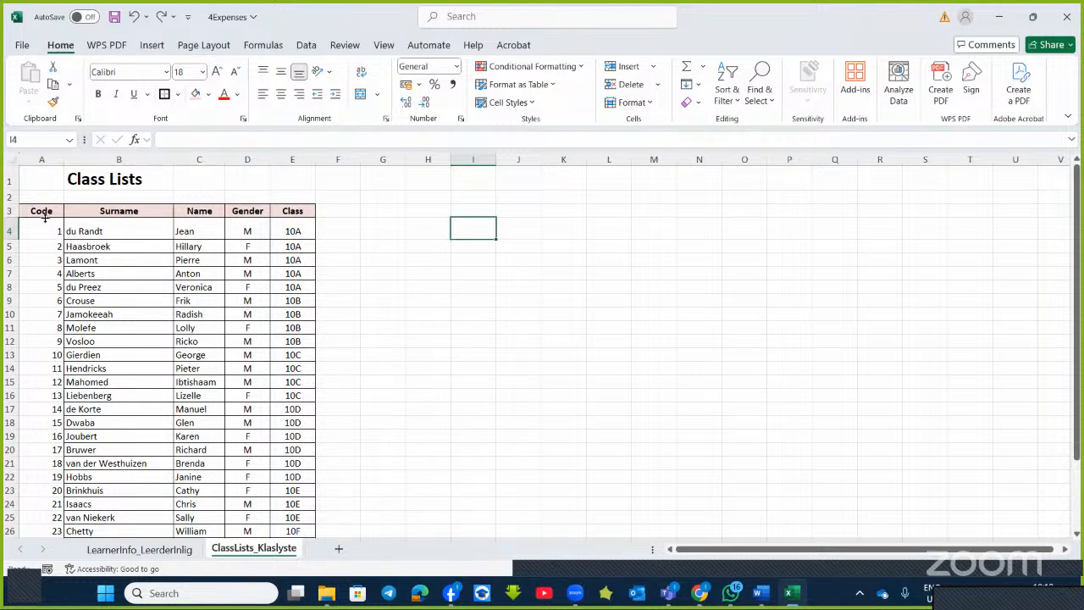
pyautogui.click(9, 211)
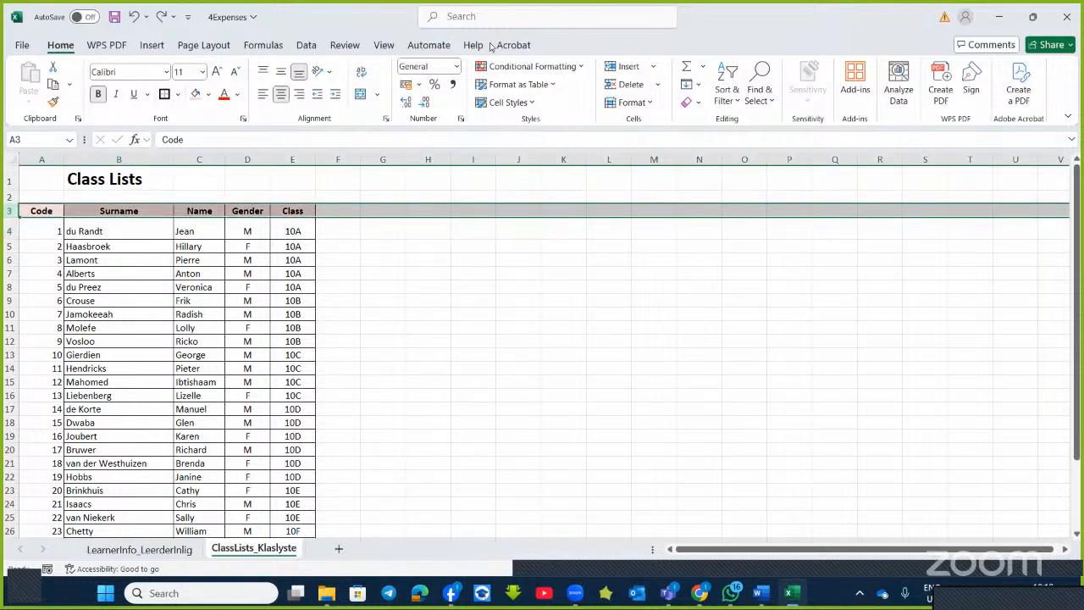
pyautogui.click(500, 18)
pyautogui.write('fr')
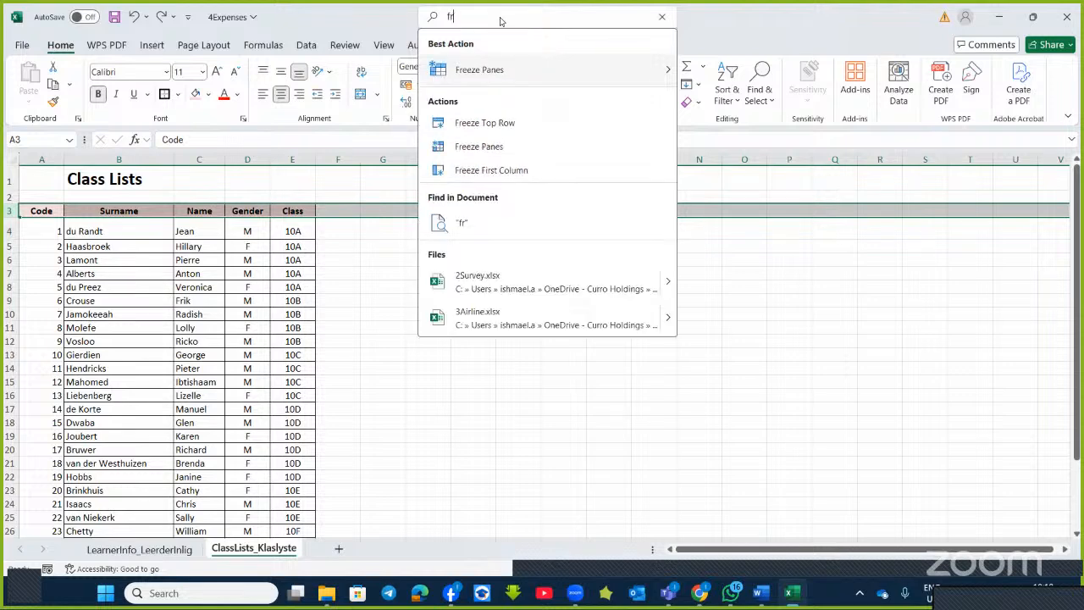
pyautogui.write('e')
pyautogui.moveTo(660, 69)
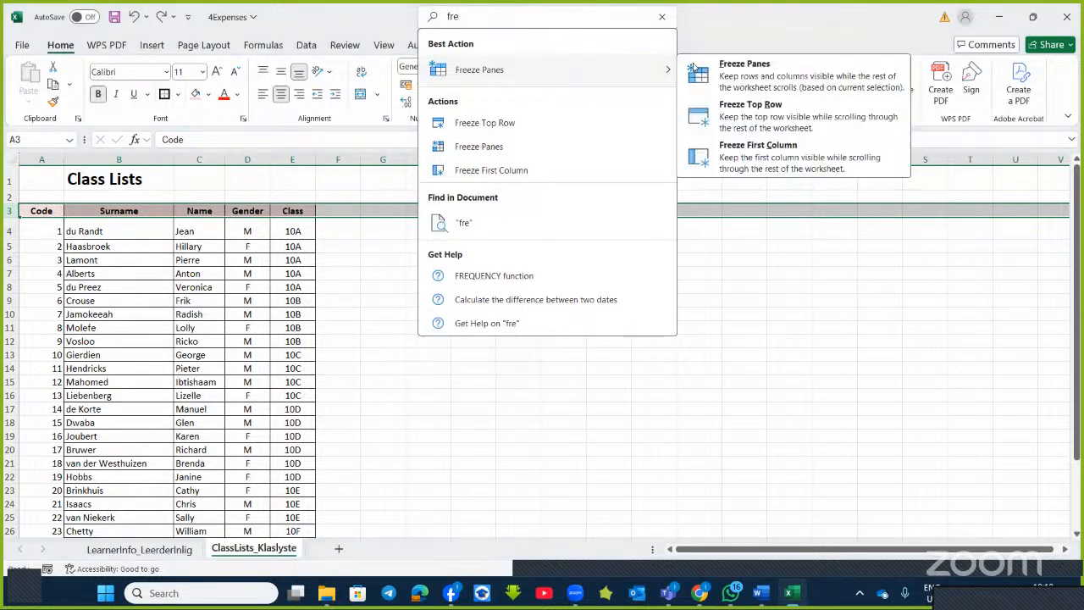
pyautogui.click(729, 69)
pyautogui.scroll(-2, 523, 220)
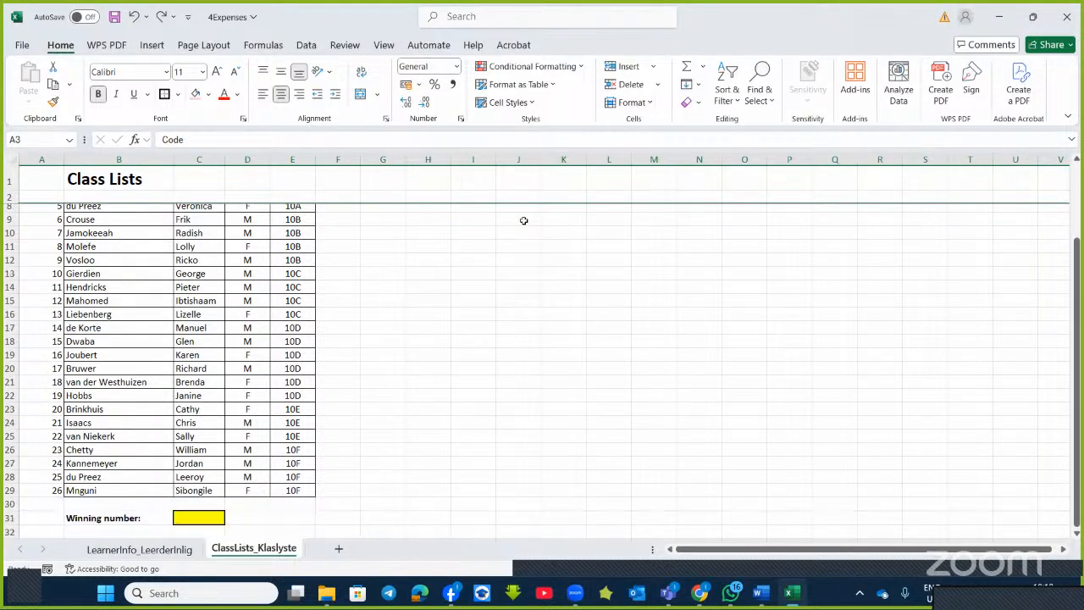
pyautogui.scroll(-4, 523, 220)
pyautogui.scroll(6, 524, 220)
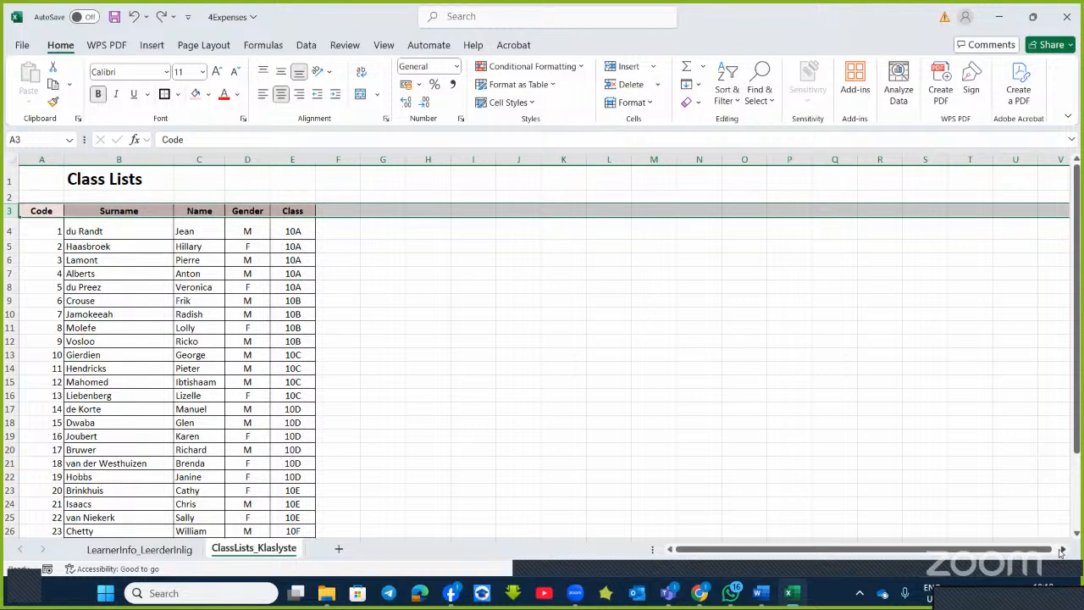
# Scroll the ClassLists_Klaslyste sheet sideways to examine how its columns behave with only the top rows frozen
pyautogui.hscroll(5, 931, 529)
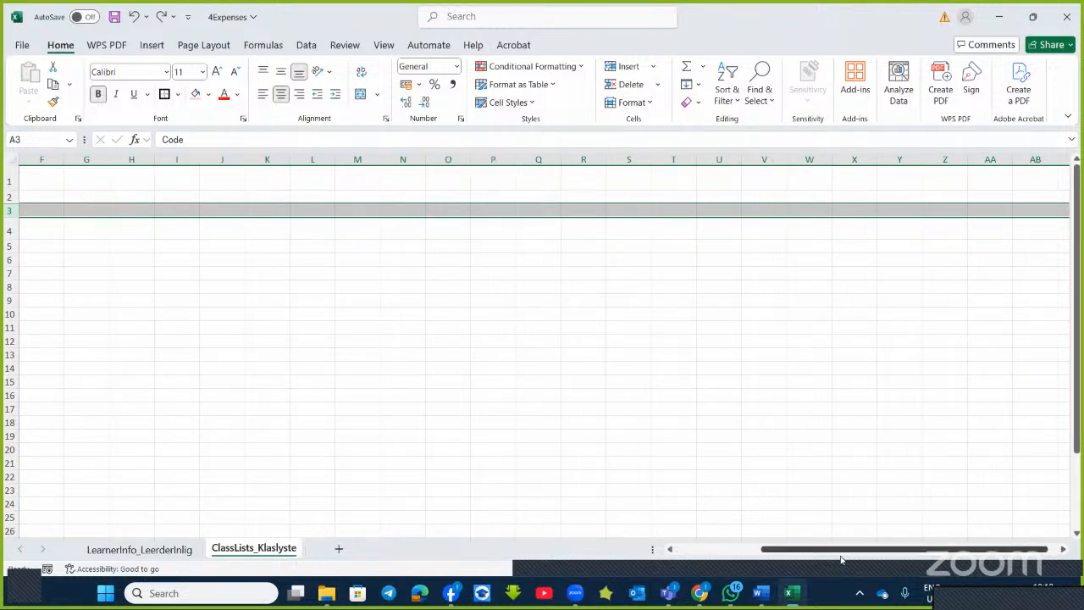
pyautogui.click(686, 410)
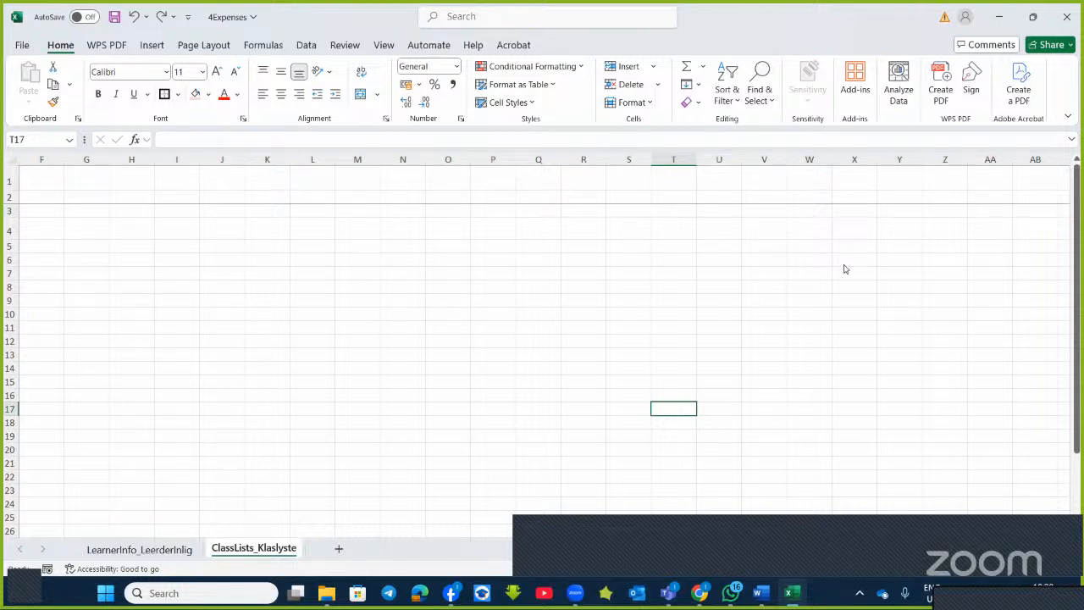
pyautogui.click(1066, 552)
pyautogui.click(1066, 551)
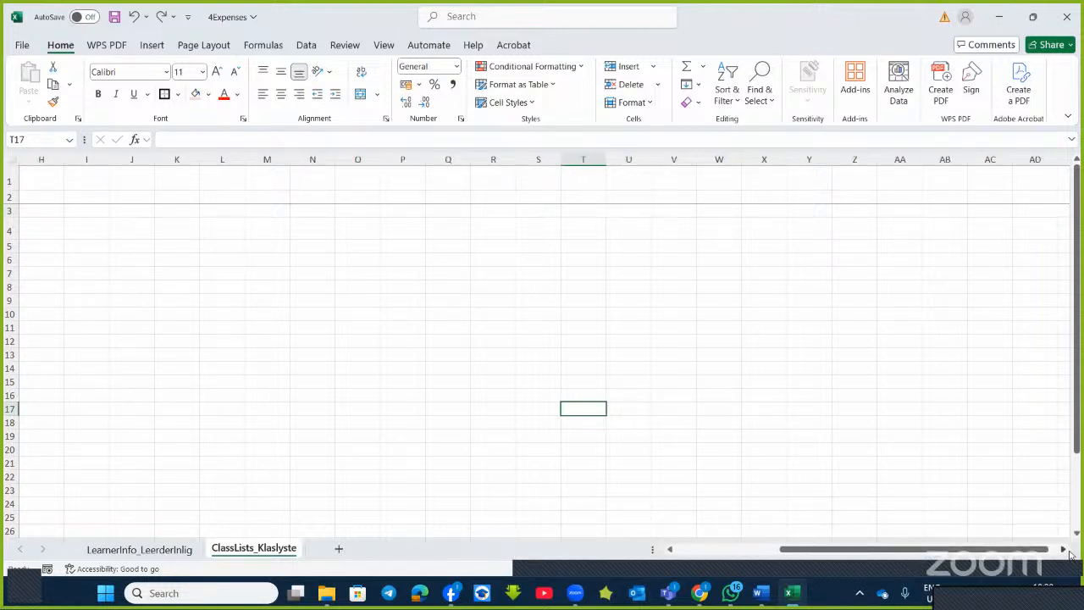
pyautogui.moveTo(1032, 552); pyautogui.dragTo(678, 499)
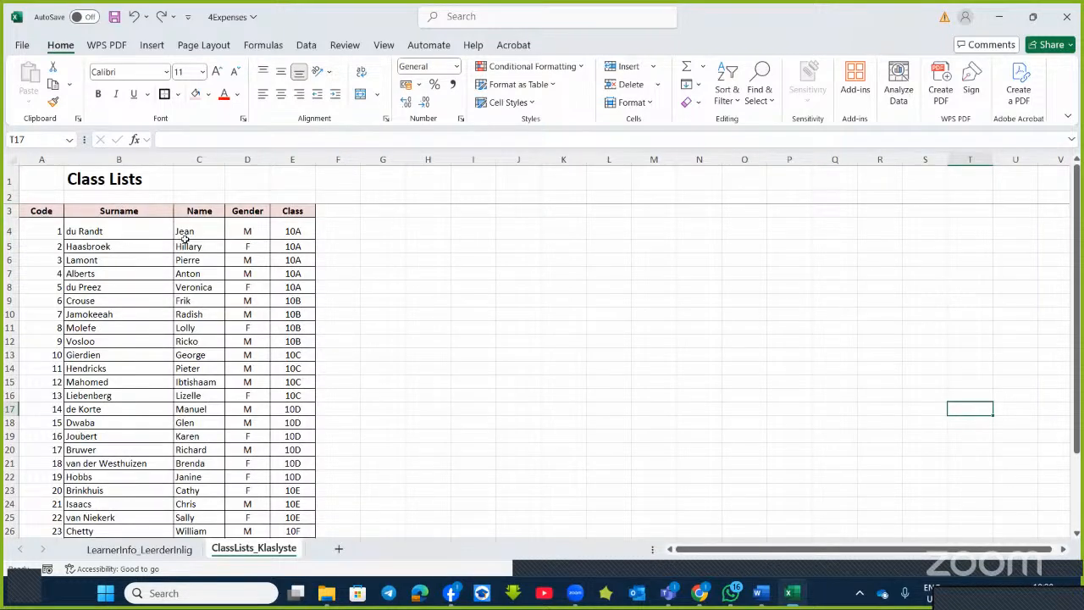
# Select column F and unfreeze the panes of the ClassLists_Klaslyste sheet
pyautogui.click(338, 160)
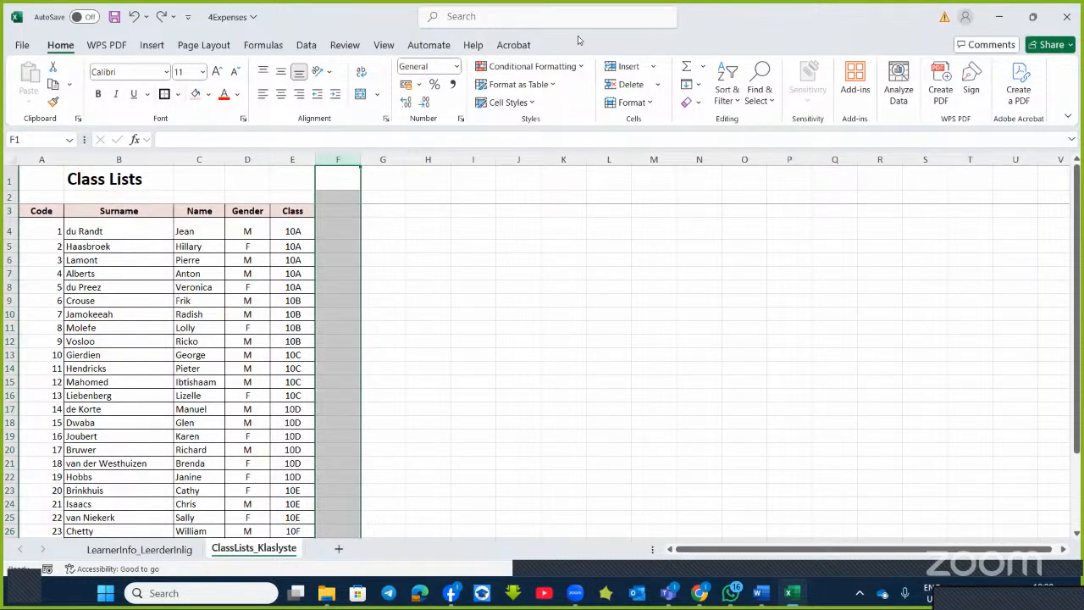
pyautogui.click(534, 17)
pyautogui.write('fre')
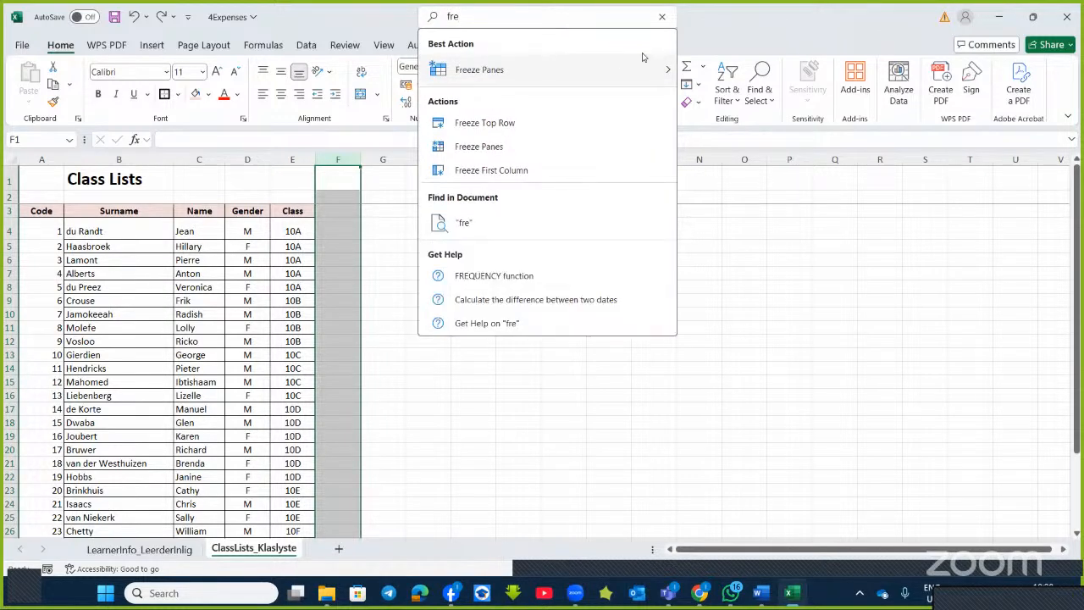
pyautogui.moveTo(672, 69)
pyautogui.click(768, 80)
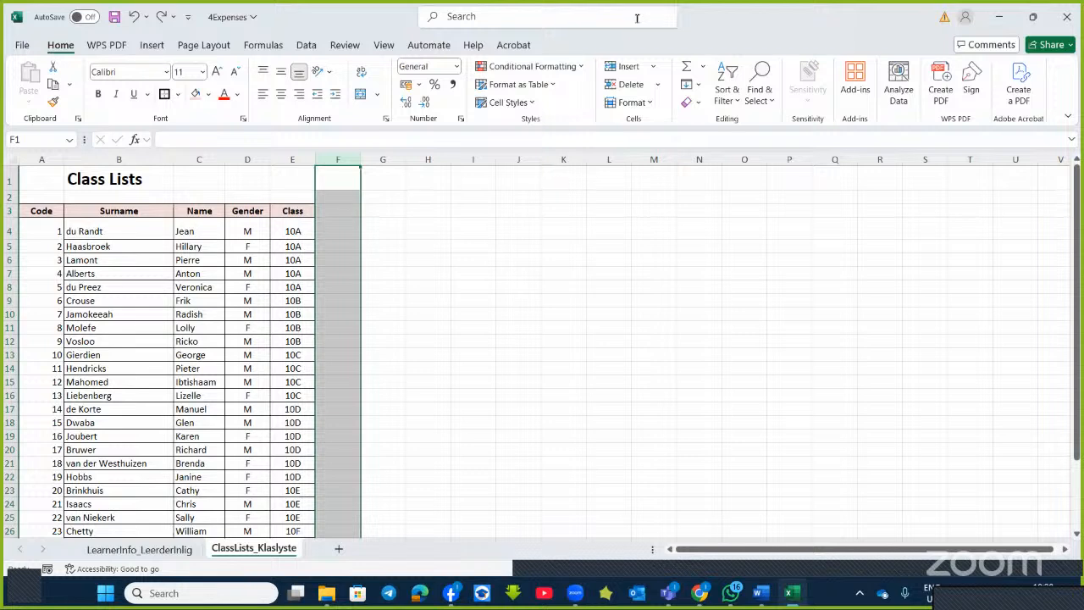
# Freeze the panes with column F selected so that columns A to E stay fixed, and test it by scrolling sideways
pyautogui.click(637, 17)
pyautogui.write('fre')
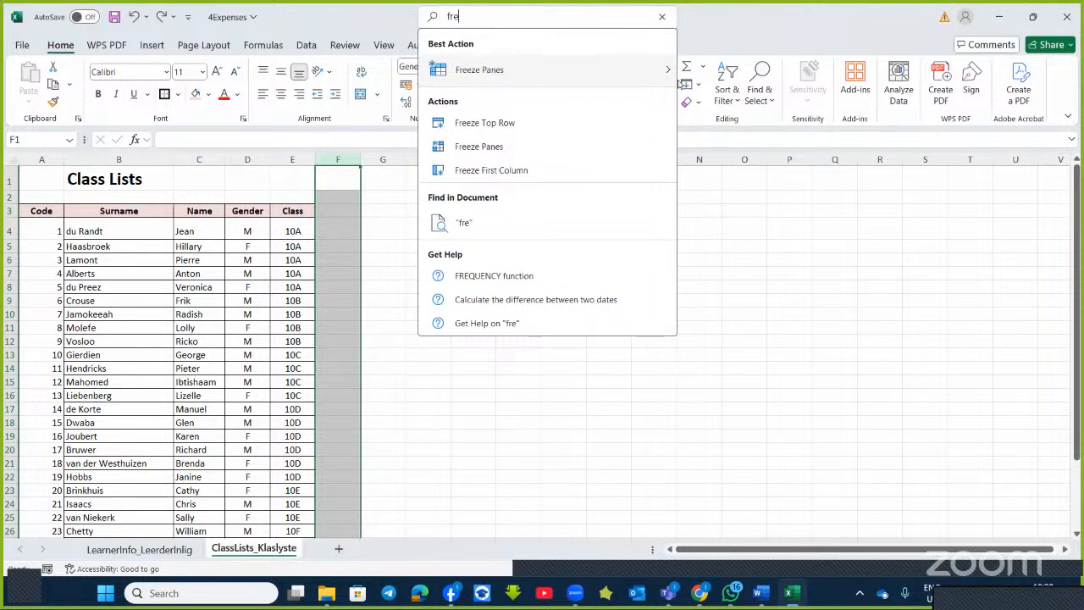
pyautogui.moveTo(663, 70)
pyautogui.click(745, 75)
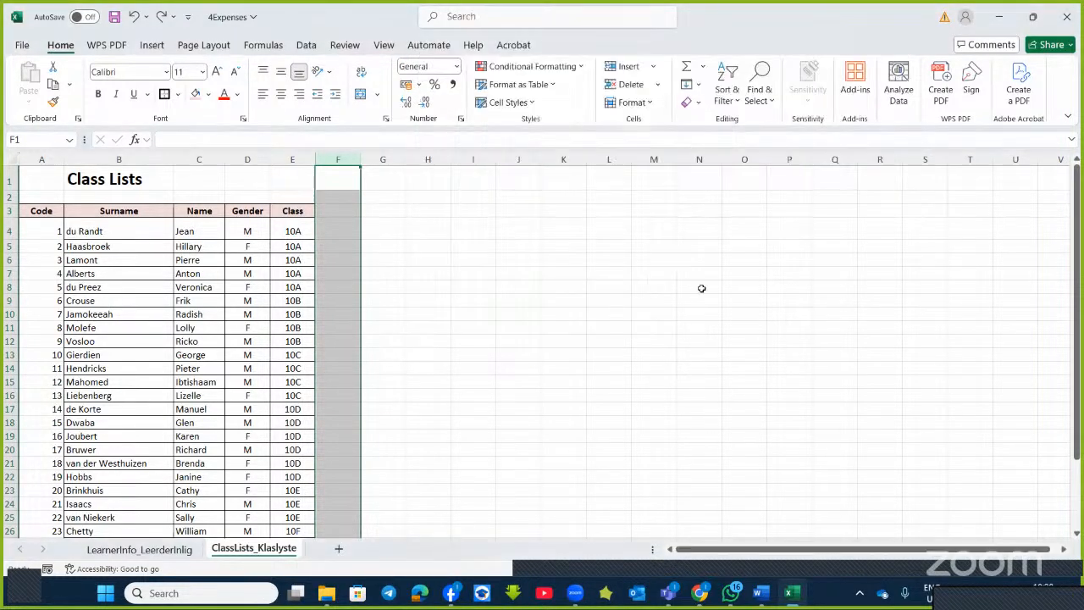
pyautogui.moveTo(861, 549); pyautogui.dragTo(927, 551)
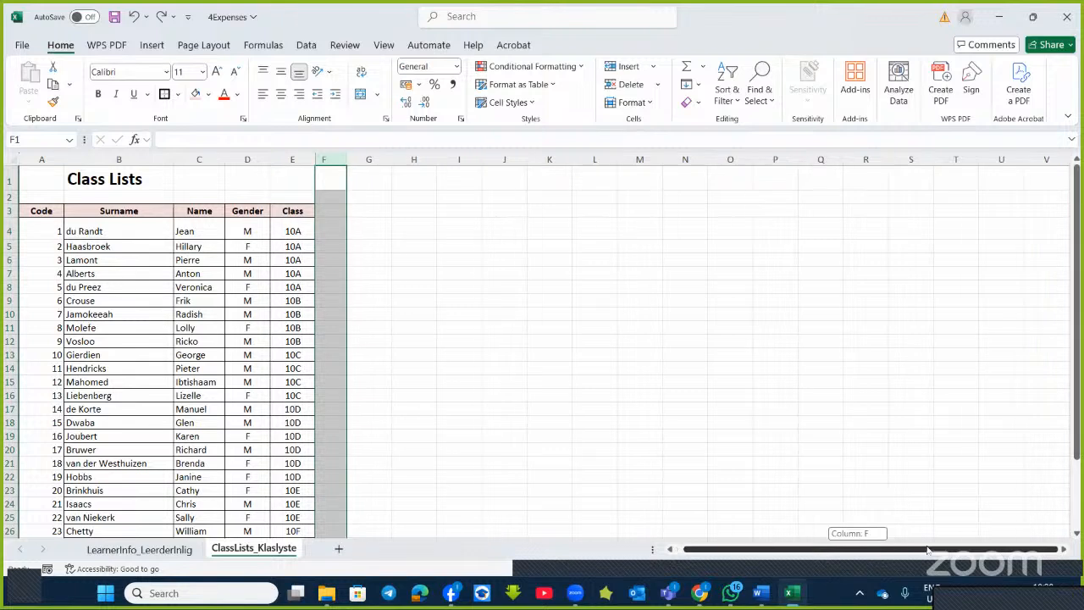
pyautogui.click(1065, 550)
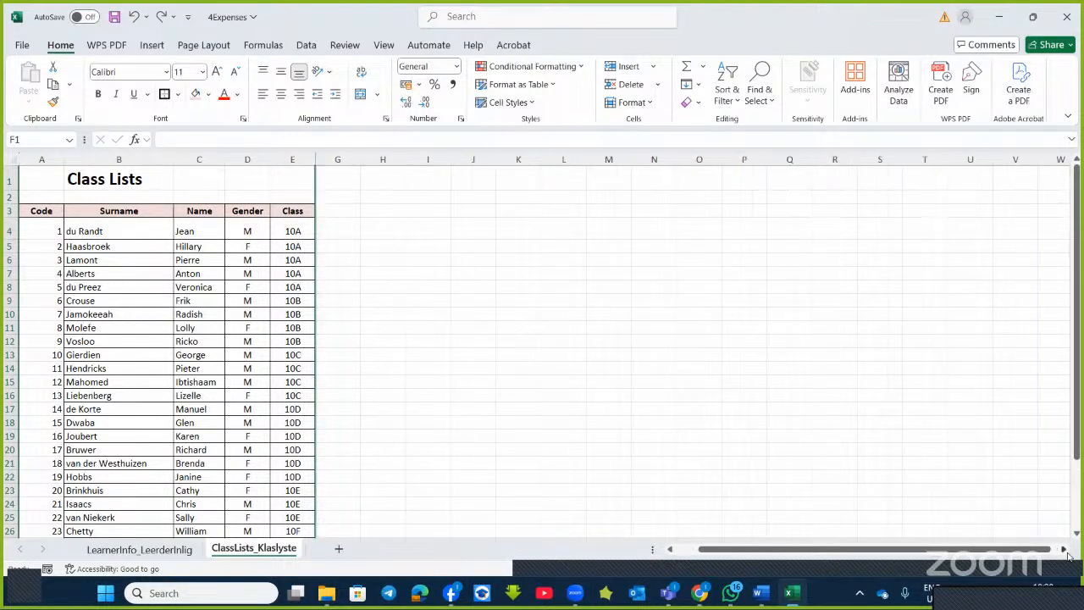
pyautogui.moveTo(1067, 555); pyautogui.dragTo(1068, 555)
pyautogui.moveTo(980, 549); pyautogui.dragTo(546, 355)
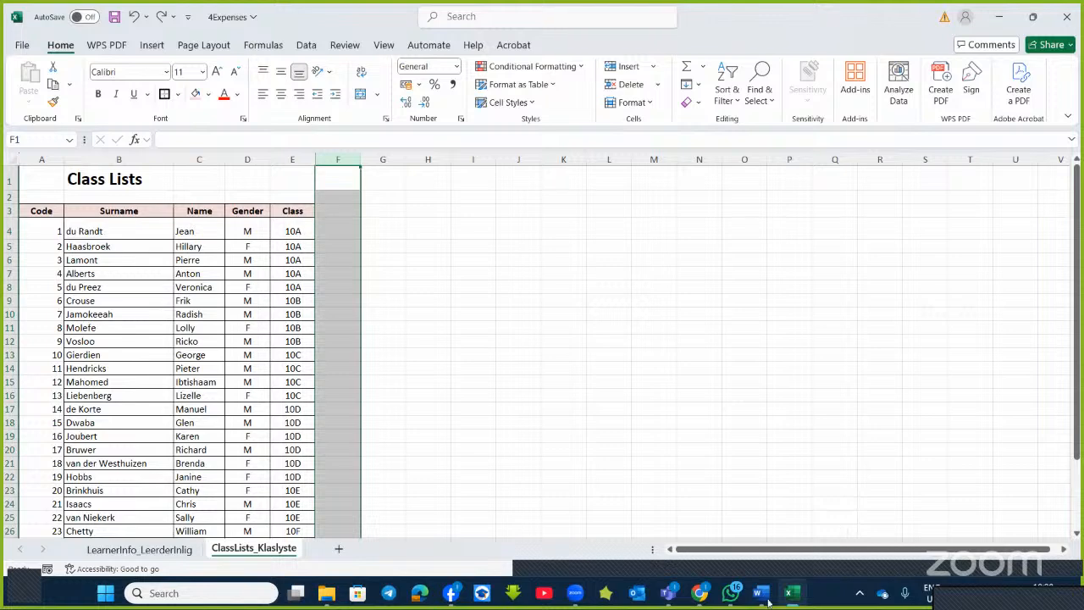
# Switch to the Gr 10 Sepreadsheet Questions document in Word and read the questions from 5AddFees_AddKostes to 4Tours
pyautogui.moveTo(766, 598)
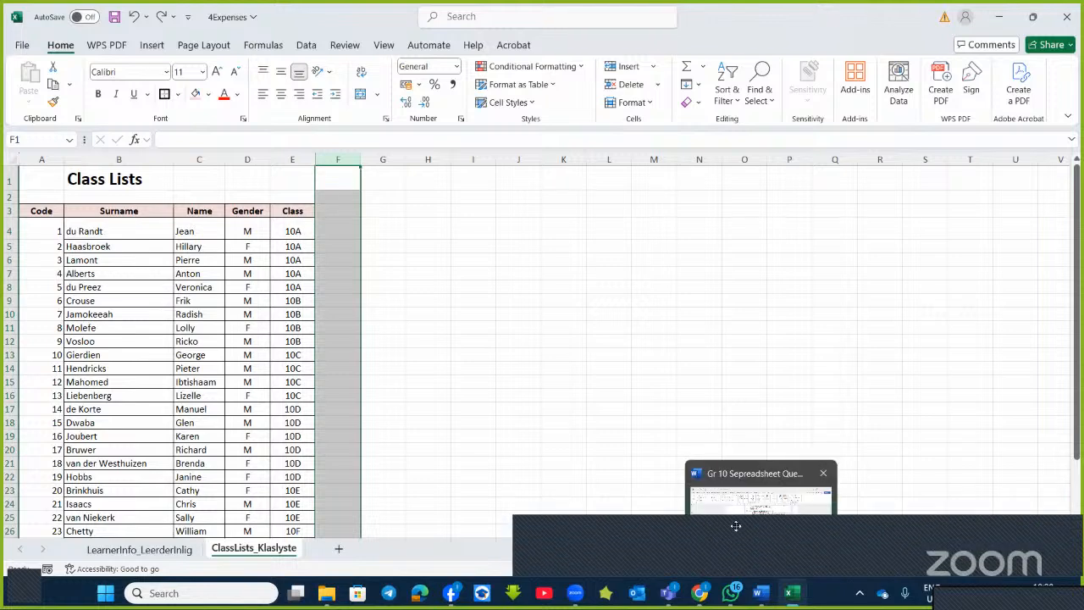
pyautogui.click(736, 526)
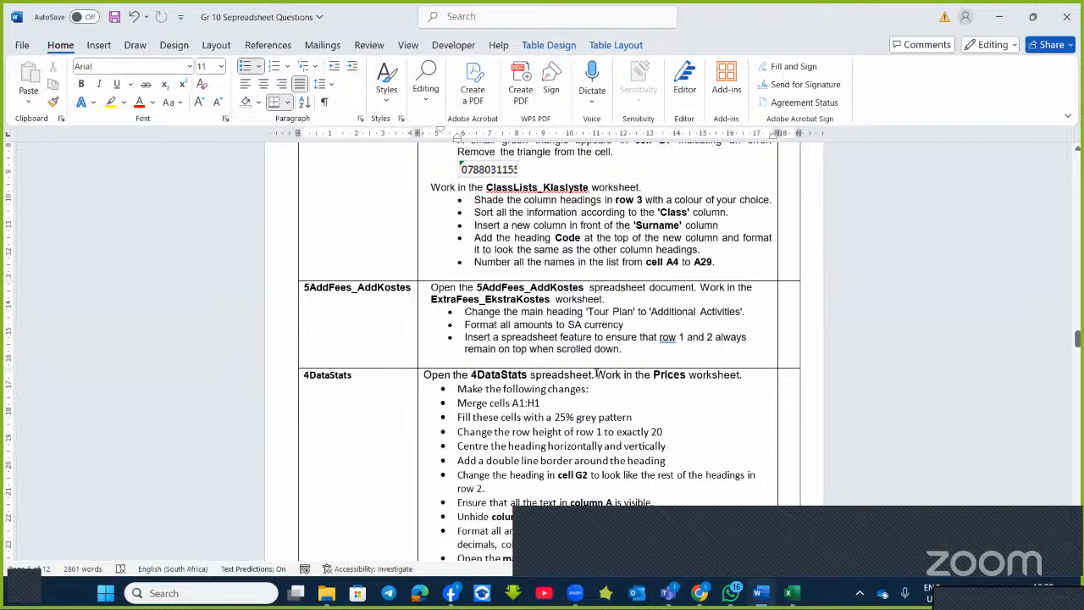
pyautogui.scroll(-1, 596, 373)
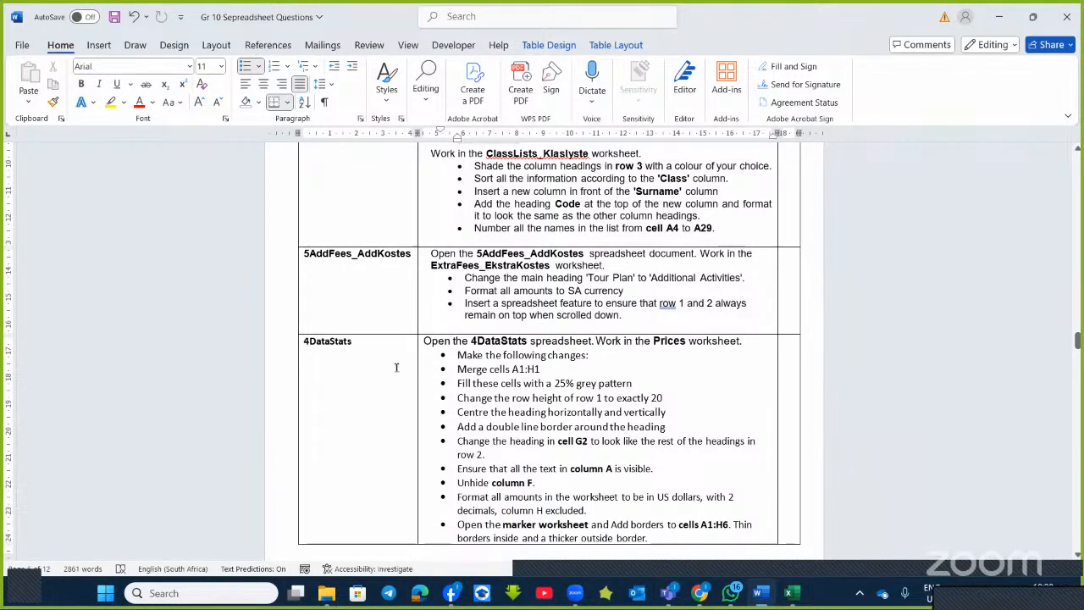
pyautogui.scroll(-1, 537, 368)
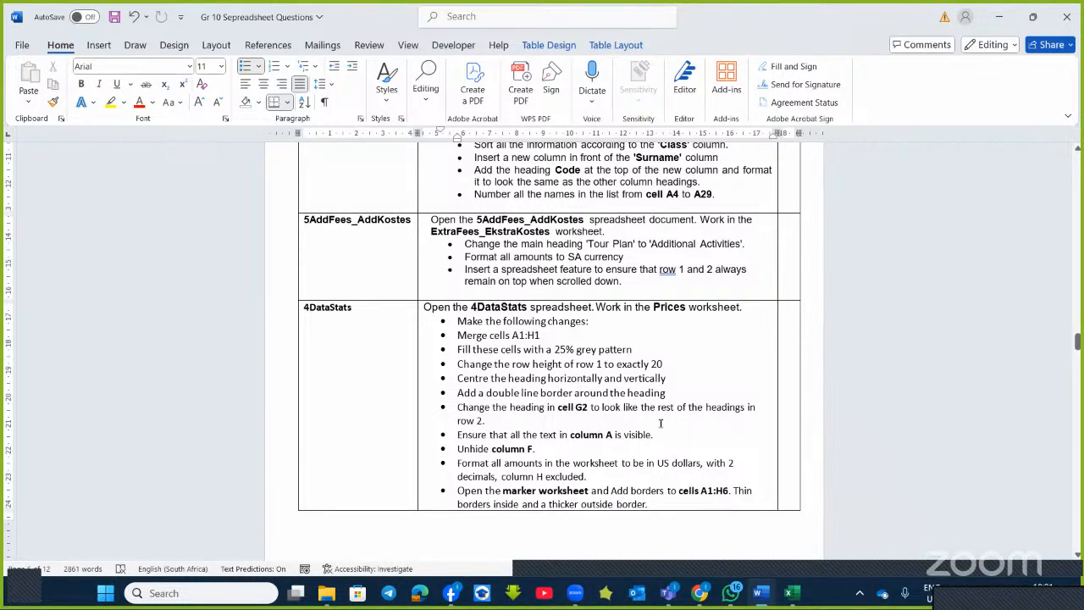
pyautogui.scroll(-1, 660, 424)
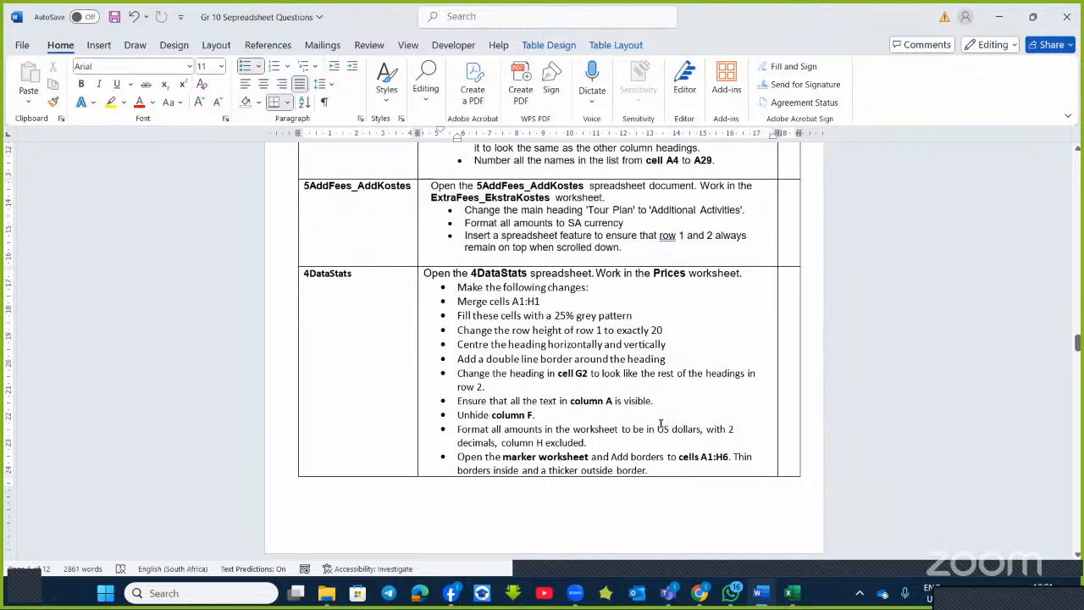
pyautogui.scroll(-5, 660, 423)
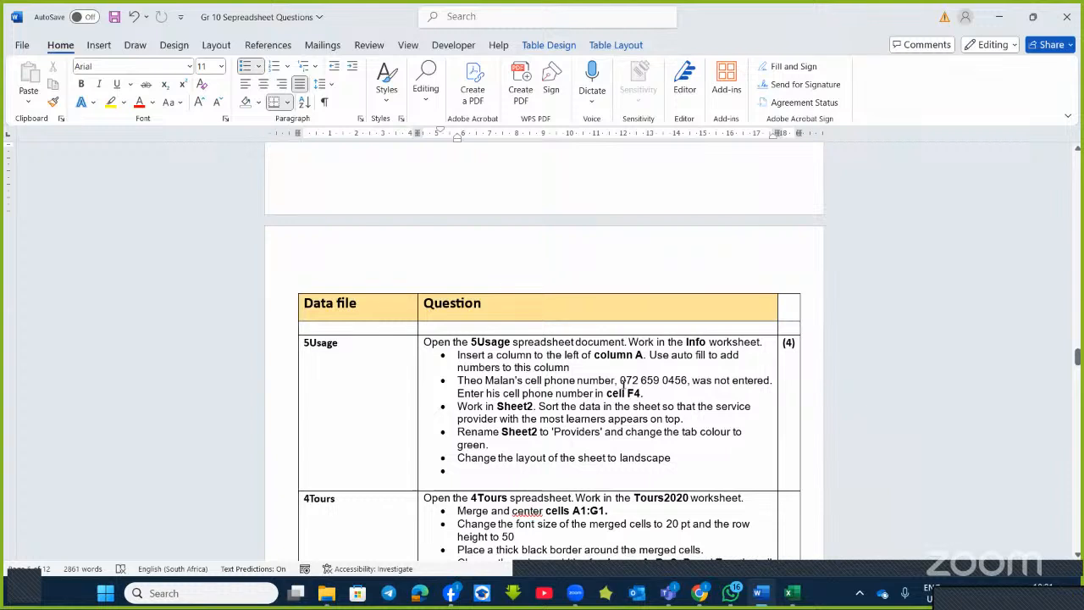
pyautogui.scroll(-5, 534, 358)
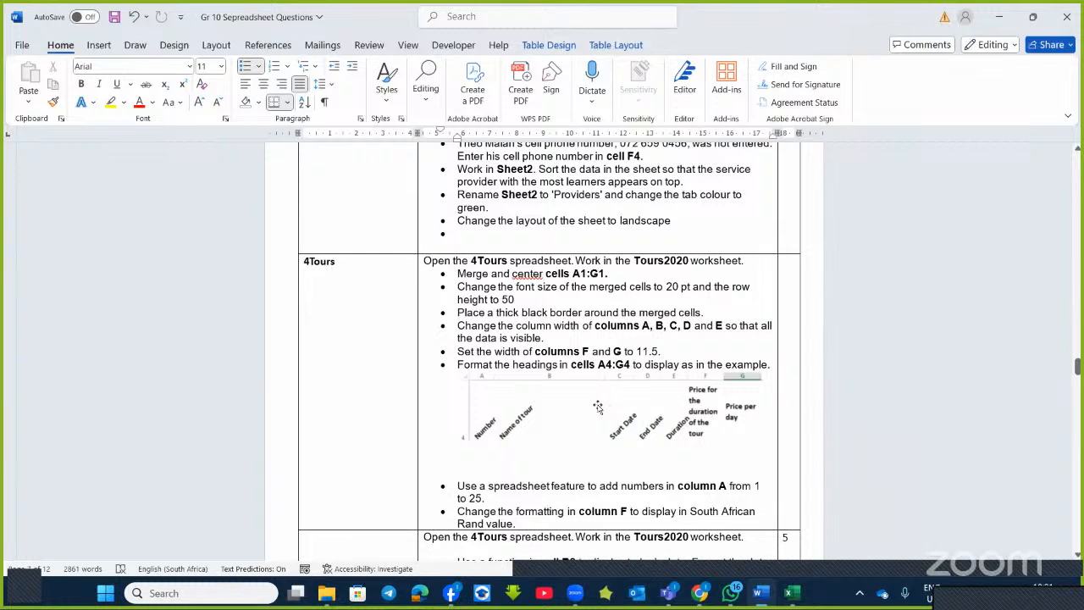
pyautogui.scroll(-1, 598, 407)
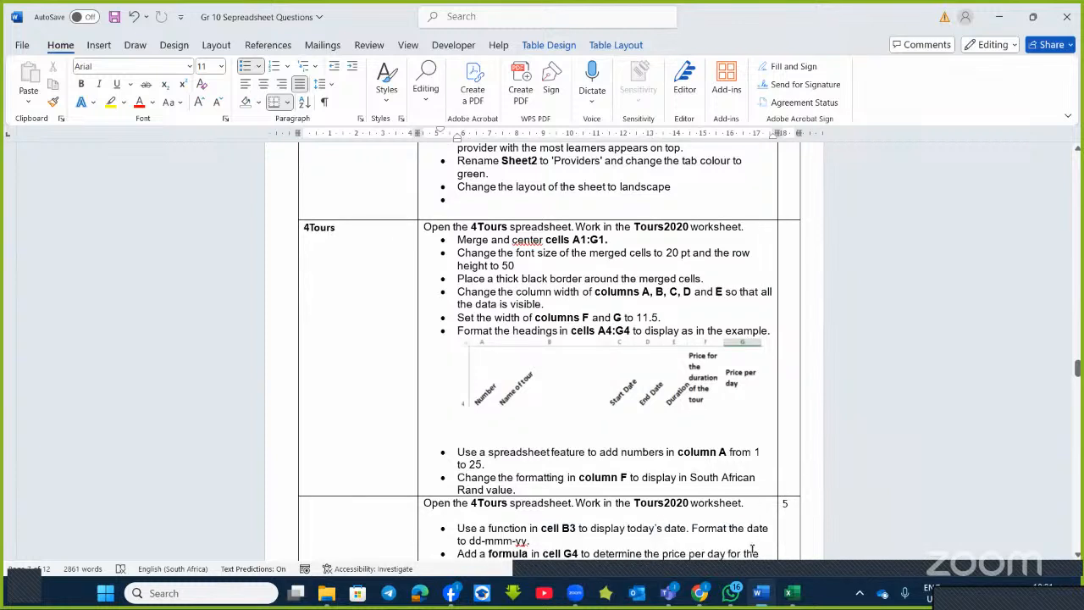
# Close the 4Expenses workbook without saving and open 4Tours from the Gr 10 Excel Video folder at its Tours2020 heading rows
pyautogui.click(790, 594)
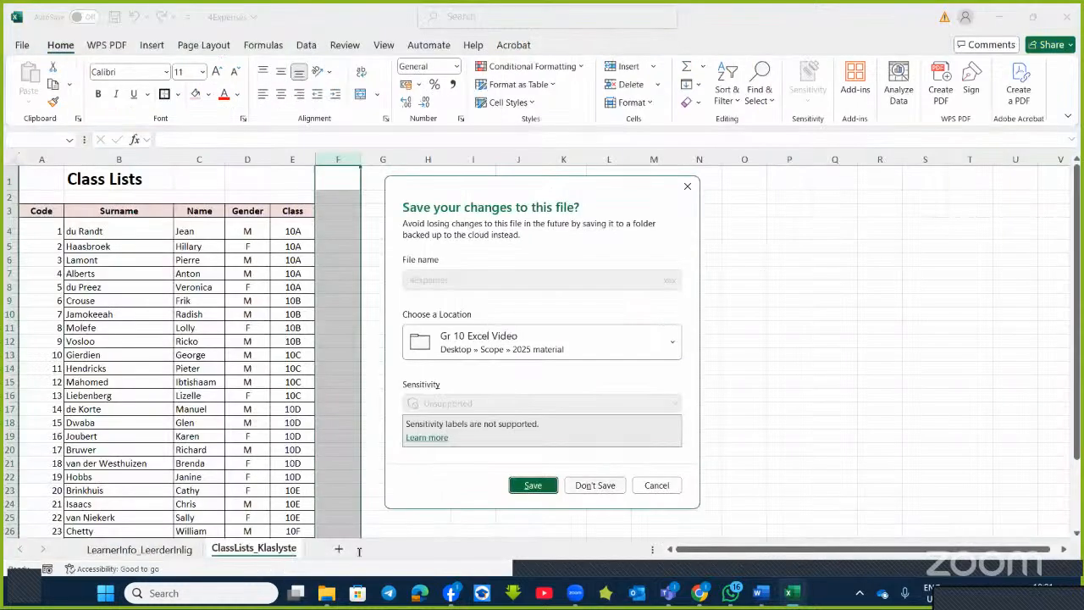
pyautogui.click(599, 486)
pyautogui.moveTo(329, 593)
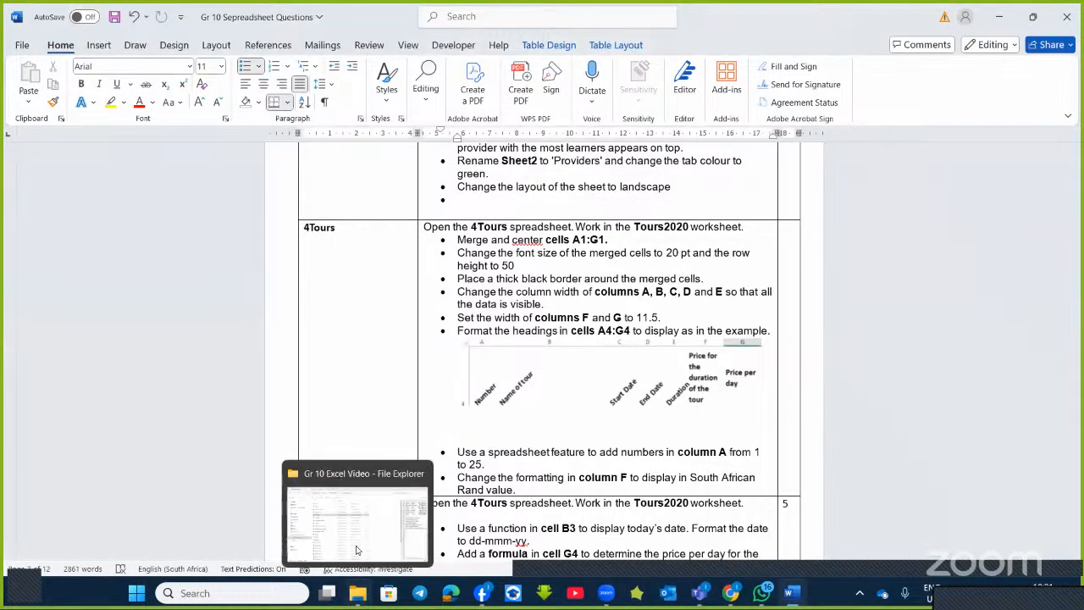
pyautogui.click(356, 538)
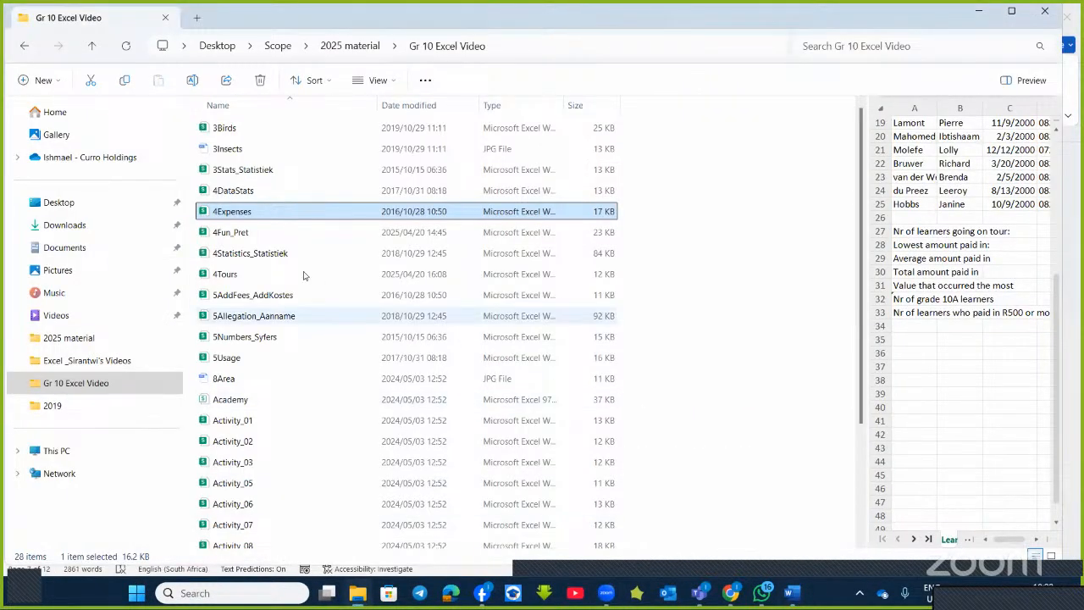
pyautogui.click(248, 282)
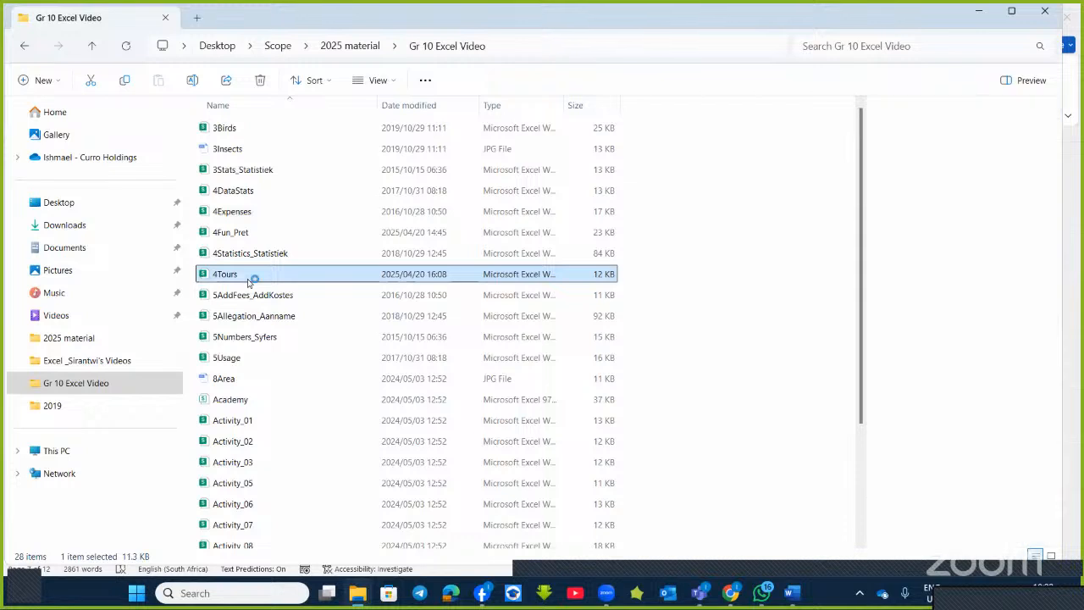
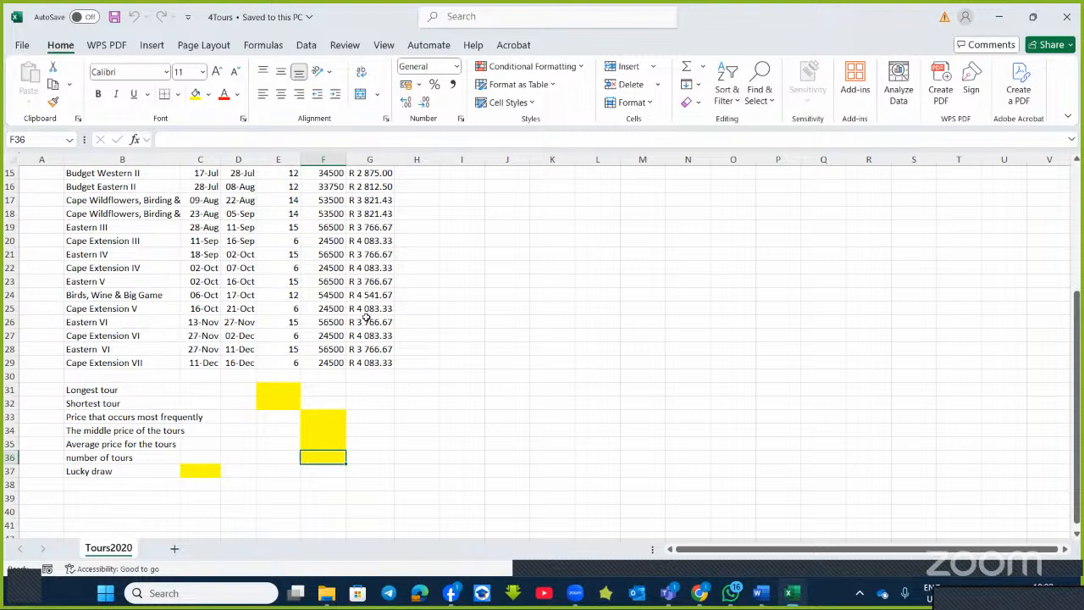
pyautogui.scroll(5, 371, 323)
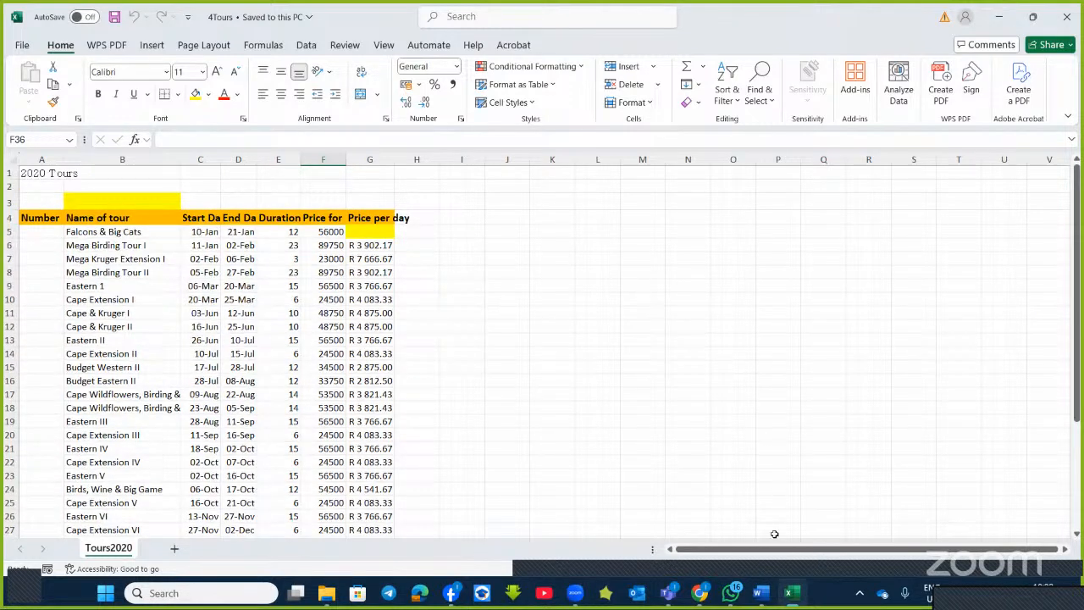
# Check the 4Tours question in the Word document, and merge and center cells A1:G1 of the Tours2020 sheet
pyautogui.click(761, 592)
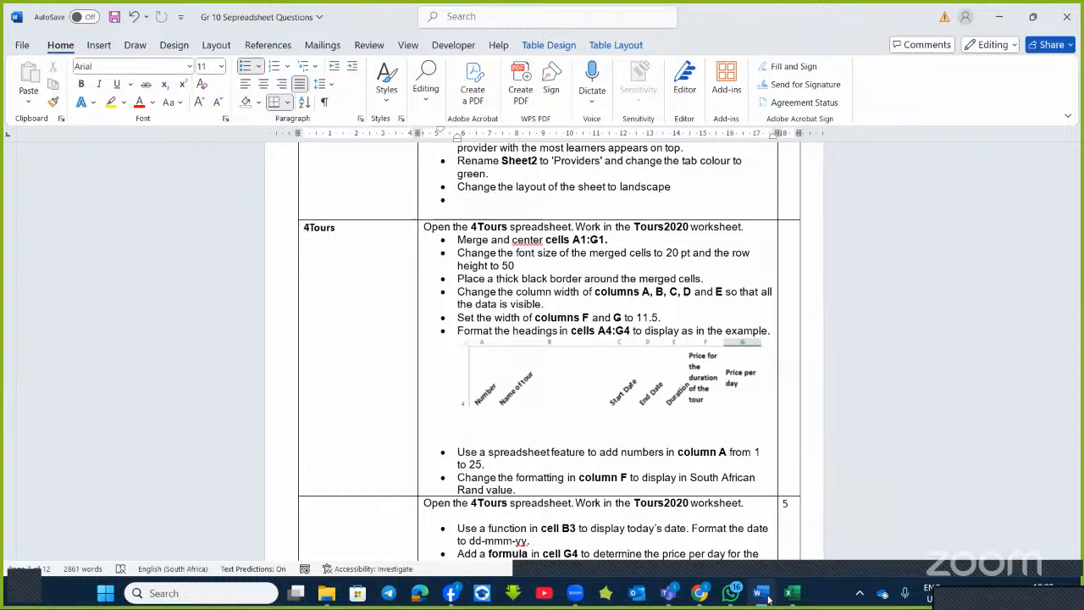
pyautogui.click(765, 592)
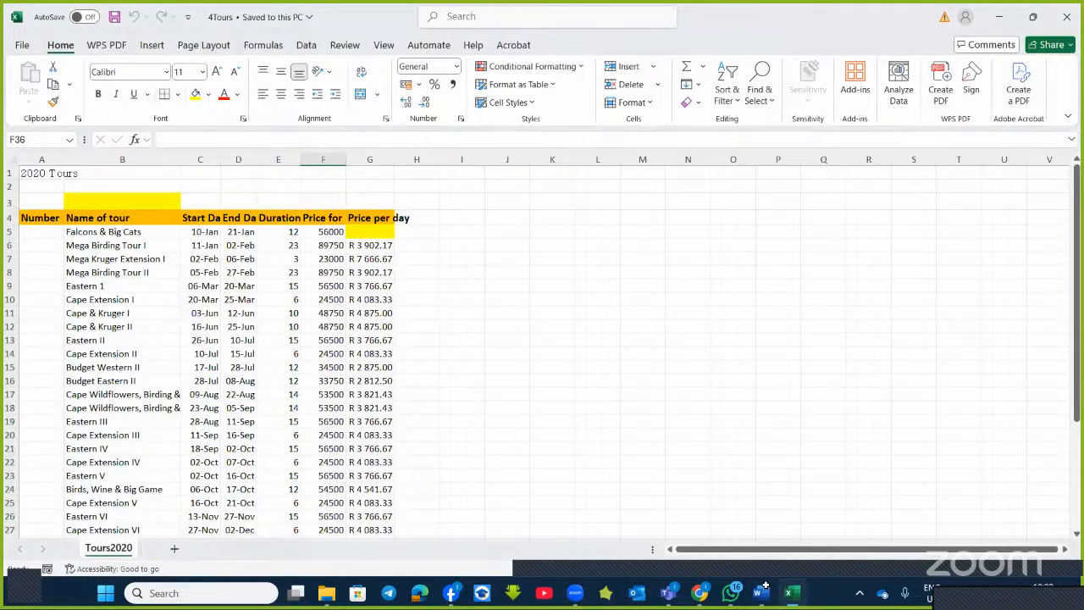
pyautogui.moveTo(32, 173); pyautogui.dragTo(354, 172)
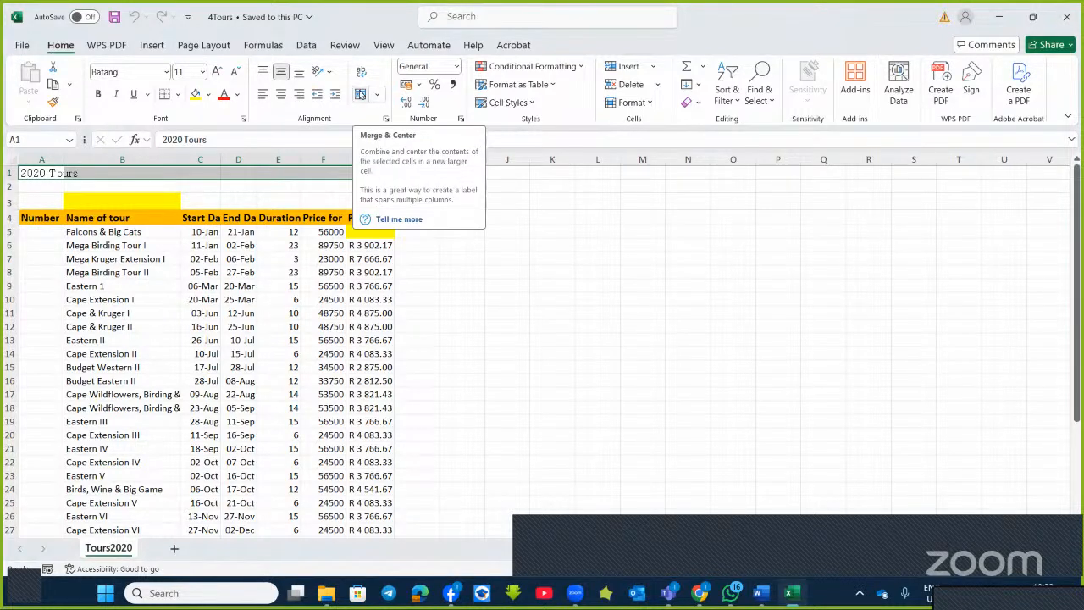
pyautogui.click(458, 17)
pyautogui.write('me')
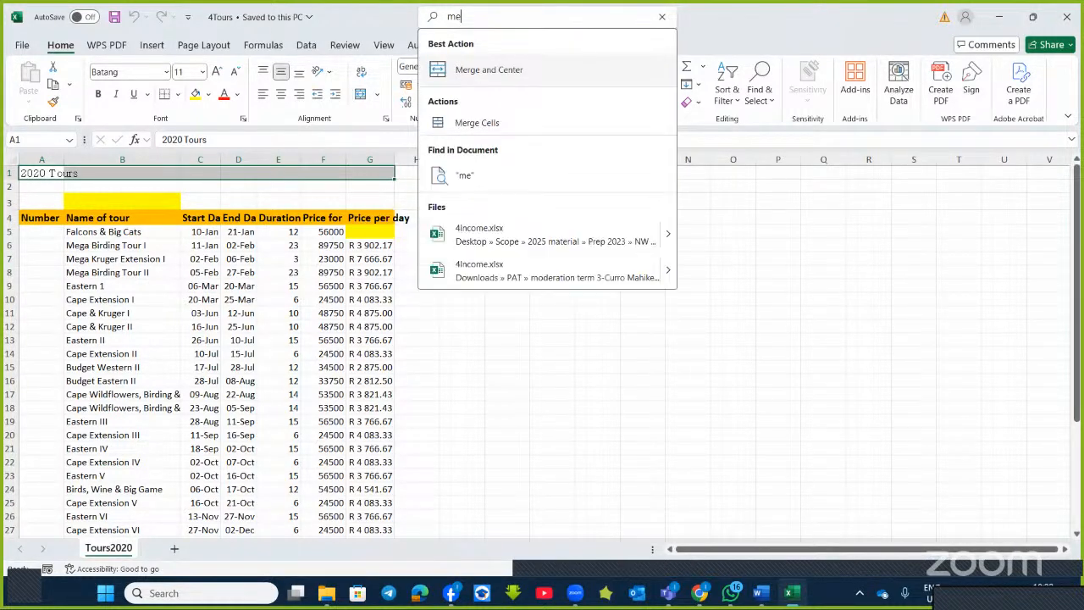
pyautogui.write('rg')
pyautogui.click(508, 71)
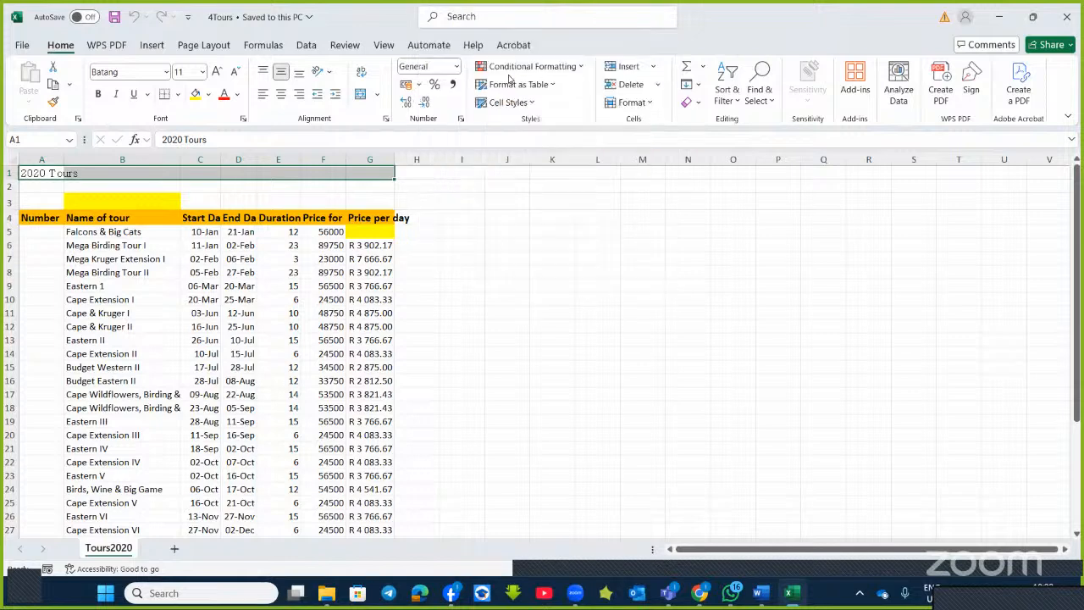
# Increase the font size of the merged 2020 Tours heading to 20 pt
pyautogui.click(216, 72)
pyautogui.click(217, 72)
pyautogui.click(217, 72)
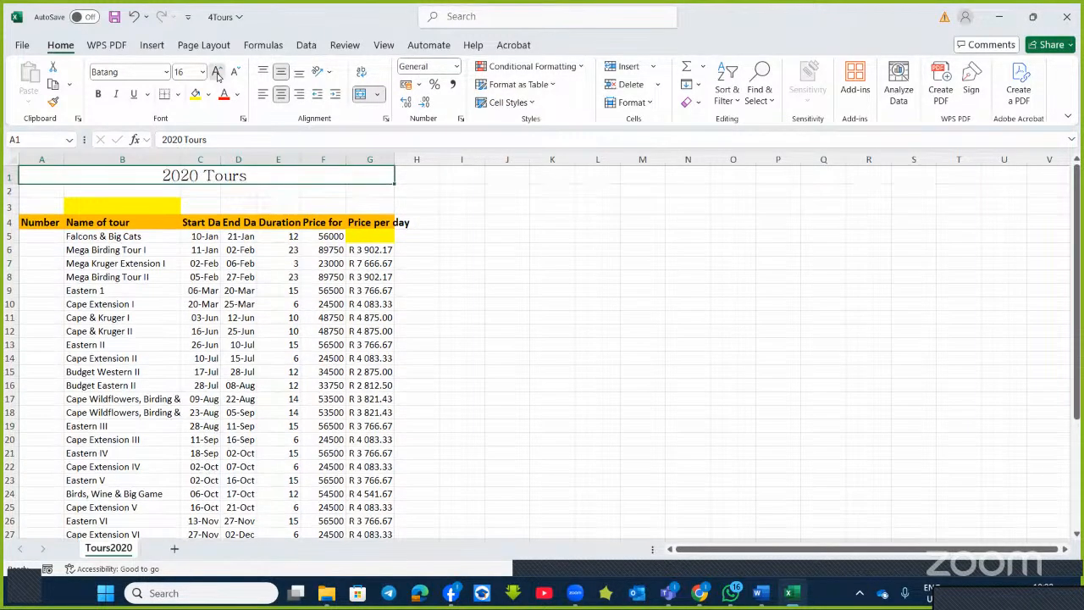
pyautogui.click(216, 72)
pyautogui.click(216, 72)
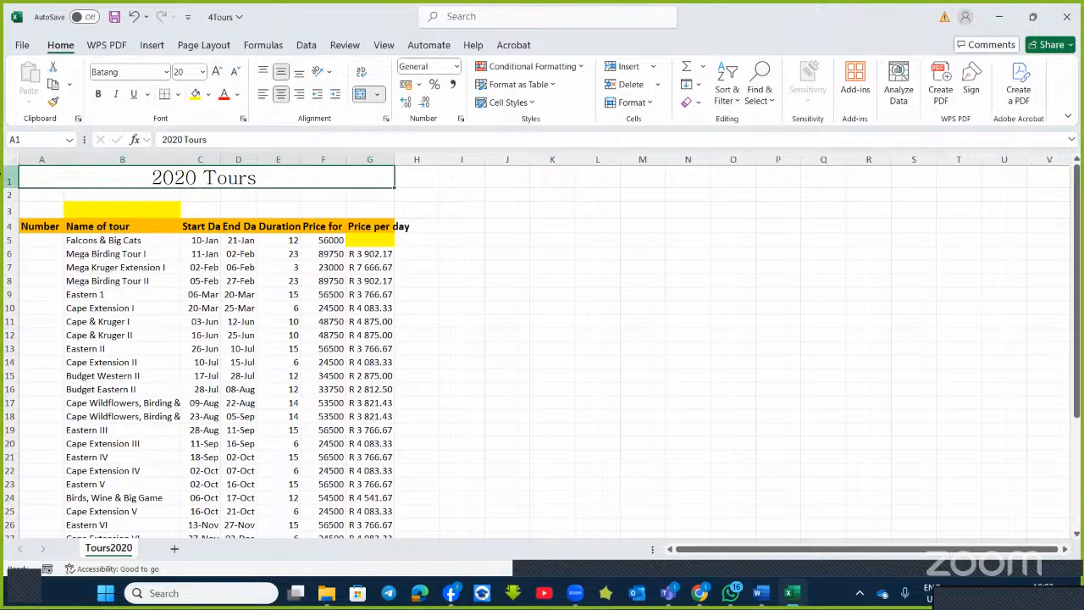
# Set the height of row 1, which holds the merged 2020 Tours heading, to 50
pyautogui.rightClick(8, 178)
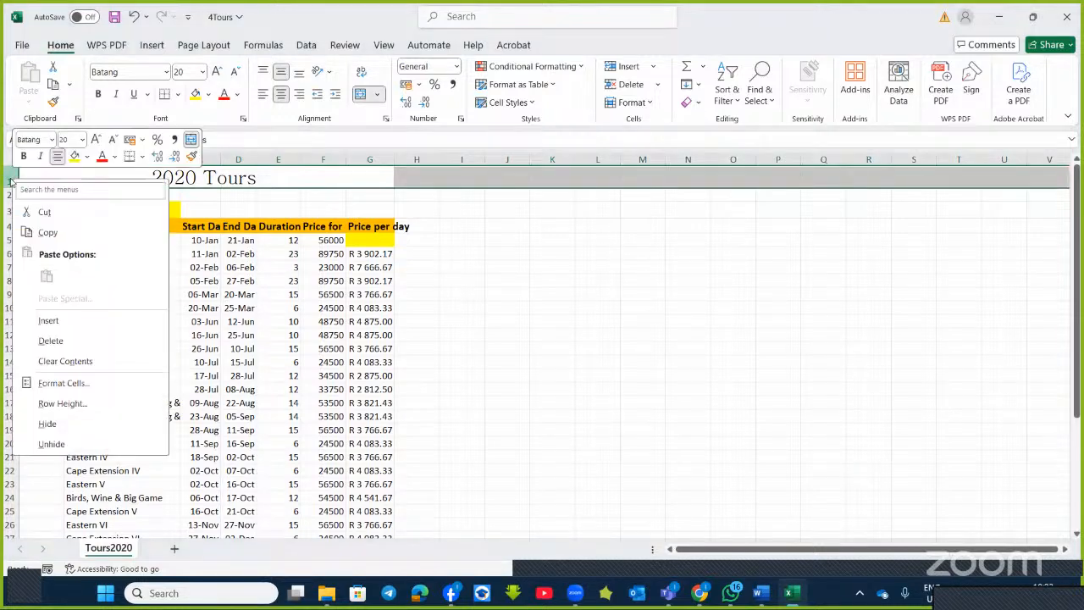
pyautogui.click(57, 403)
pyautogui.write('50')
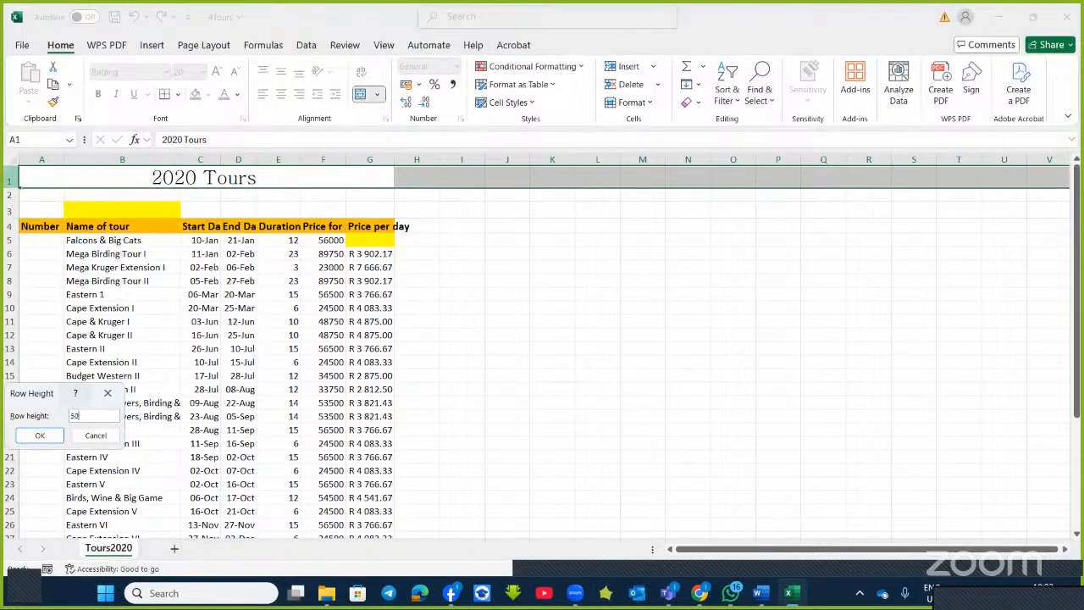
pyautogui.press('Return')
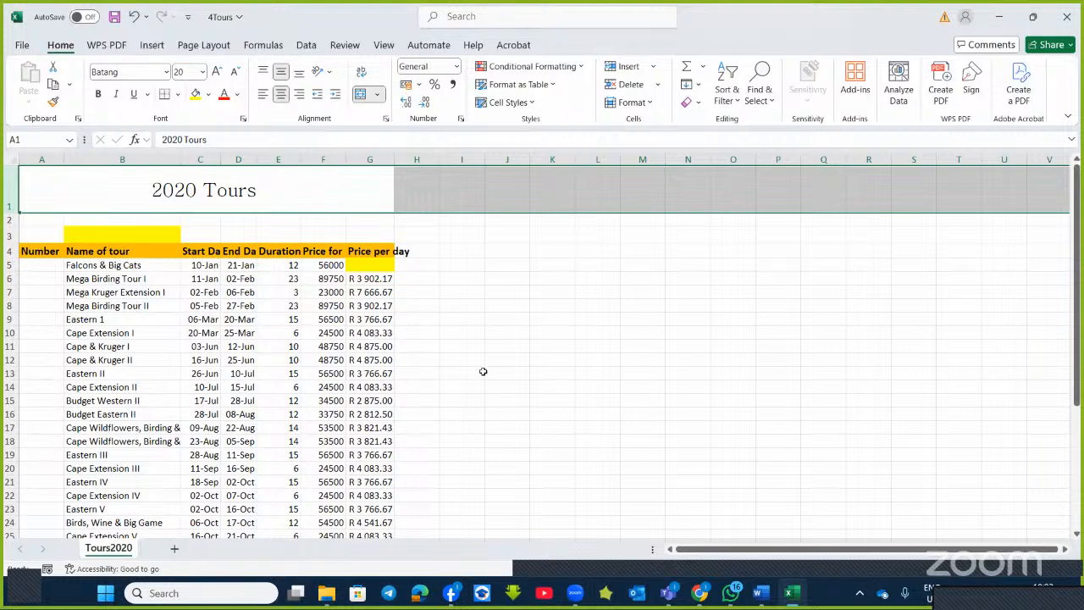
pyautogui.click(512, 373)
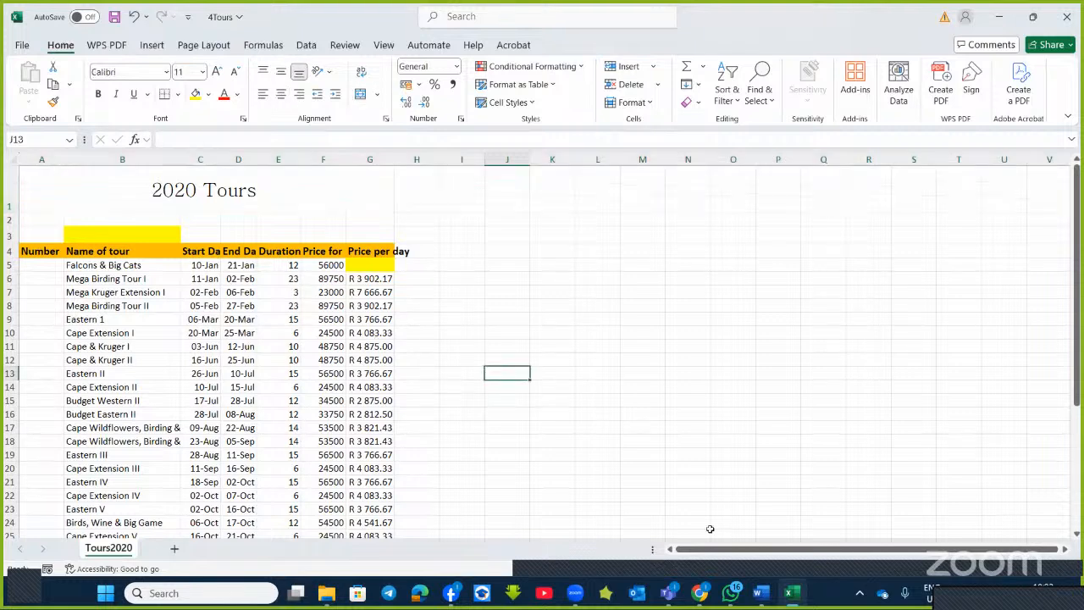
# Check the 4Tours question in the Word document, and put thick outside borders around the merged 2020 Tours heading
pyautogui.click(766, 599)
pyautogui.click(766, 601)
pyautogui.click(766, 599)
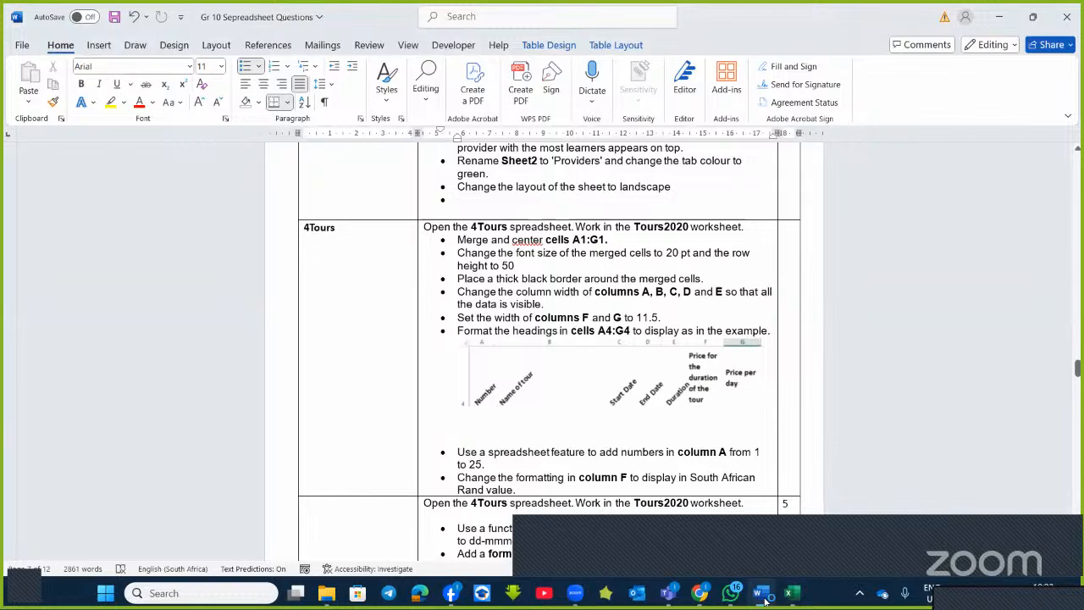
pyautogui.click(765, 599)
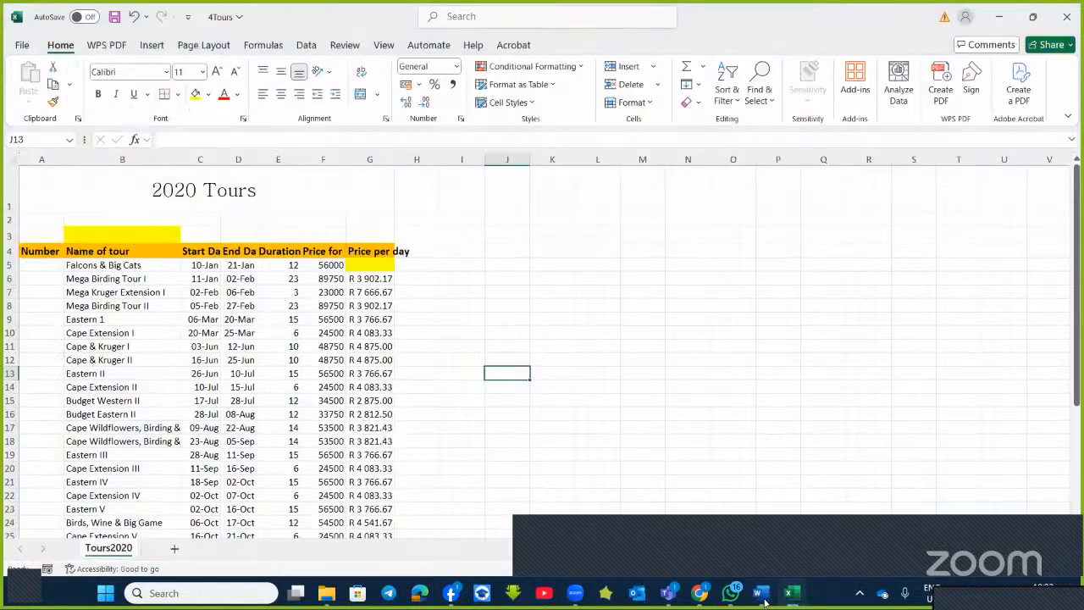
pyautogui.click(273, 182)
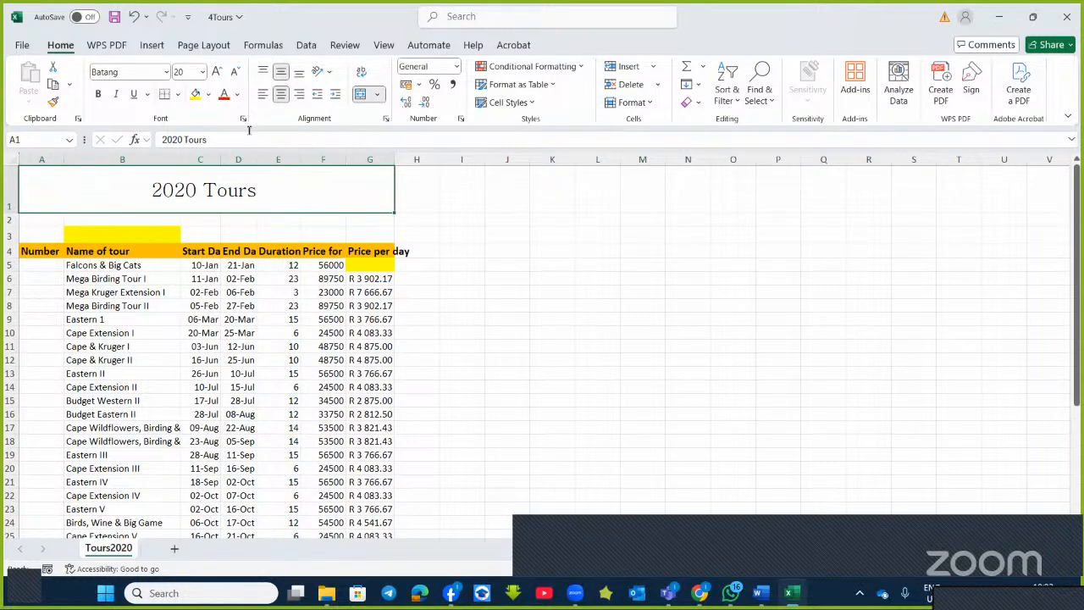
pyautogui.click(176, 95)
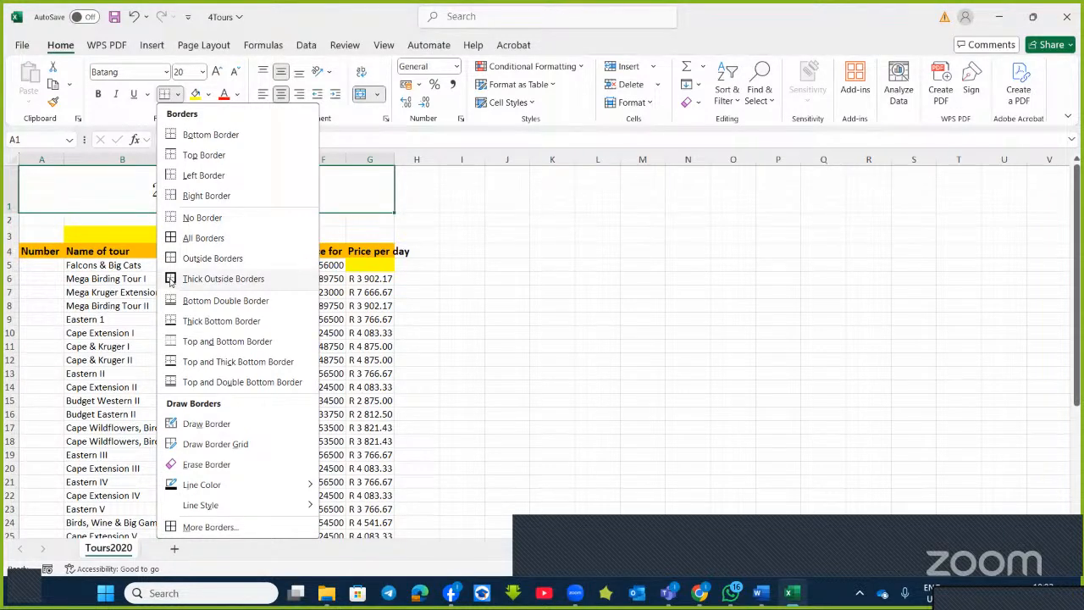
pyautogui.click(171, 282)
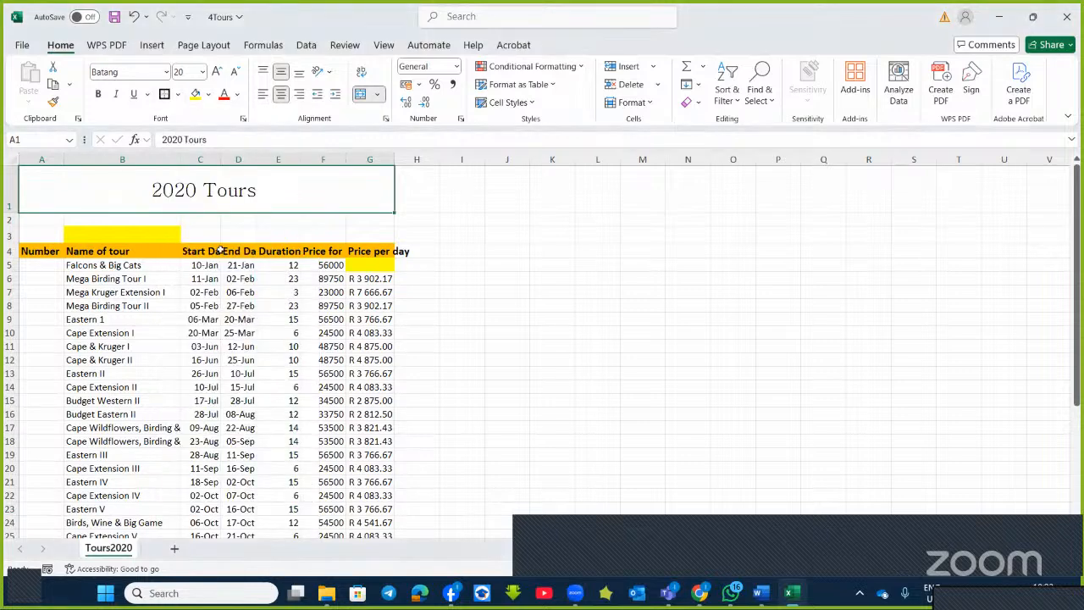
pyautogui.click(656, 238)
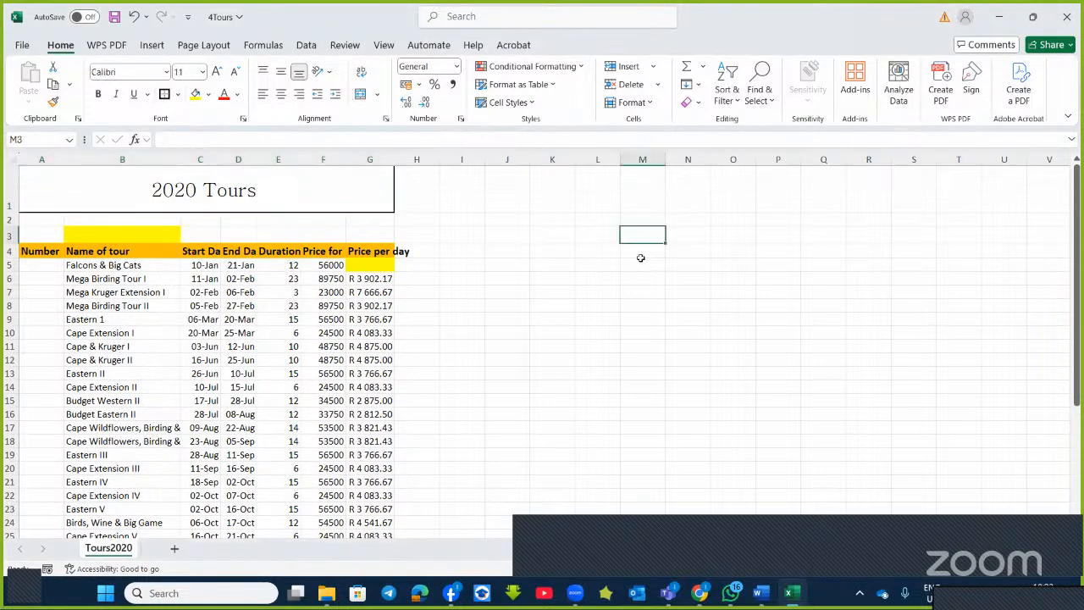
# Check the column width instruction in Word, then slightly narrow column A and autofit columns B to G so their data is visible
pyautogui.click(761, 595)
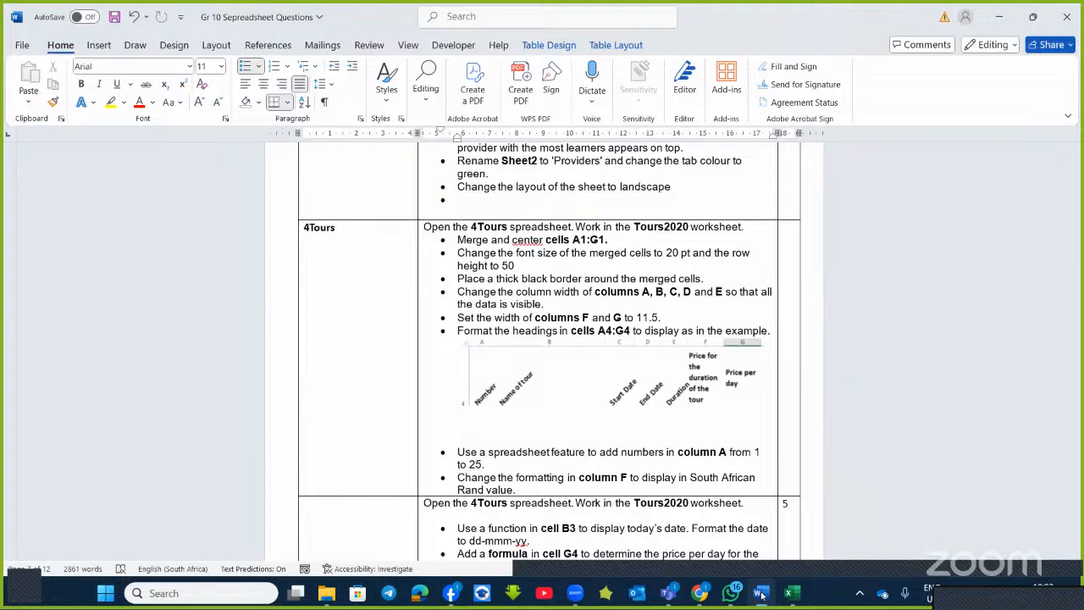
pyautogui.click(761, 595)
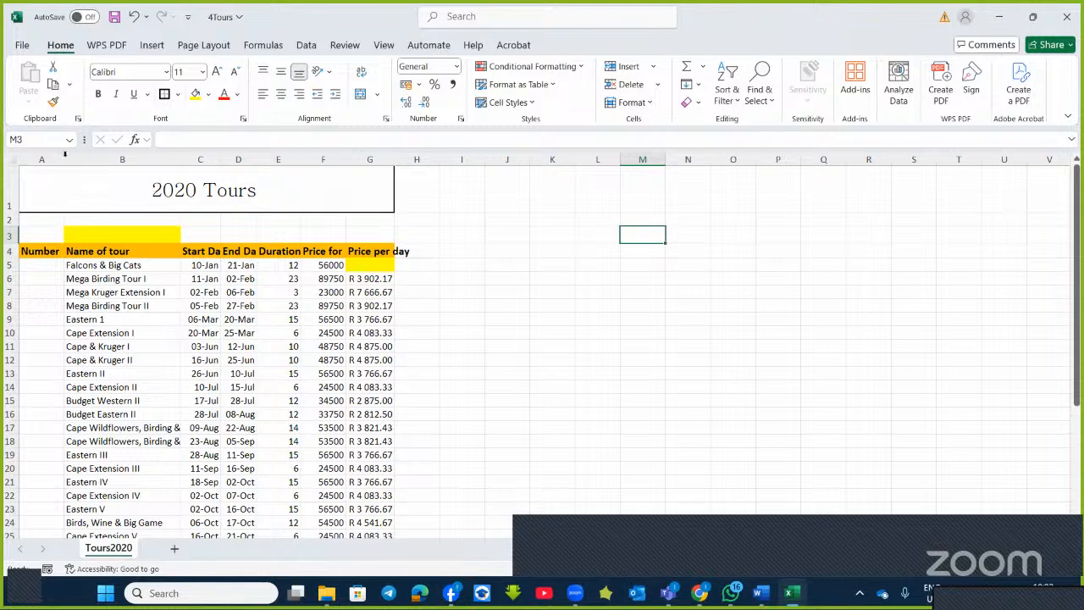
pyautogui.moveTo(65, 154); pyautogui.dragTo(63, 154)
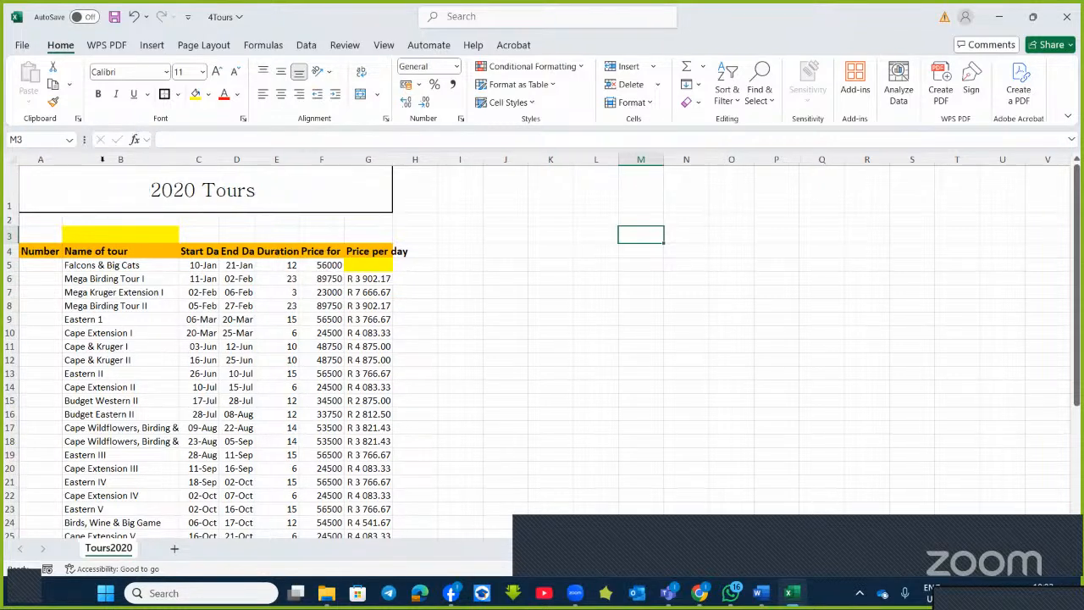
pyautogui.doubleClick(178, 158)
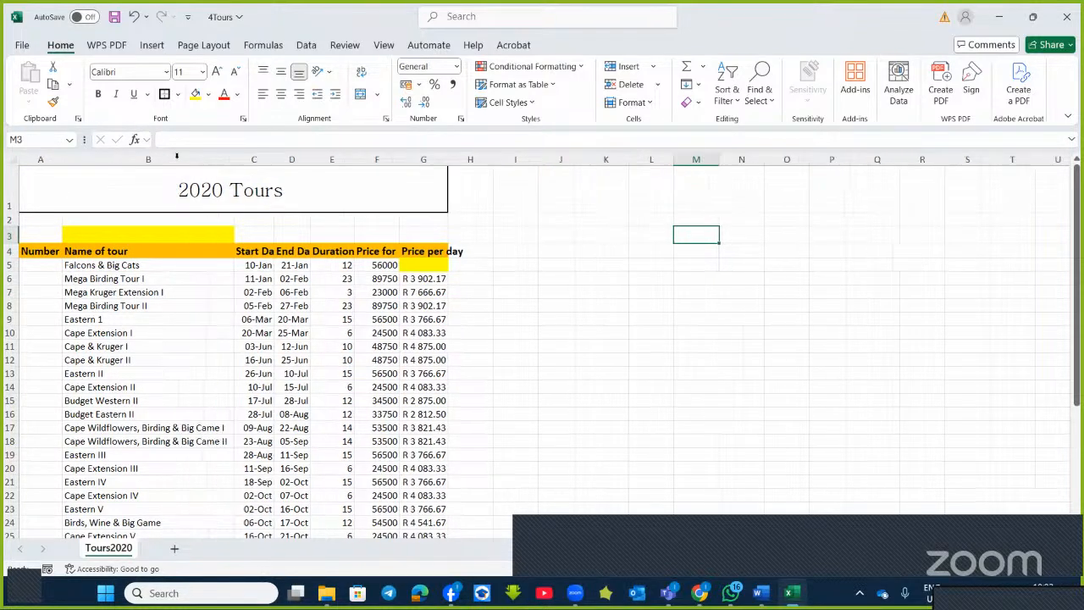
pyautogui.doubleClick(276, 158)
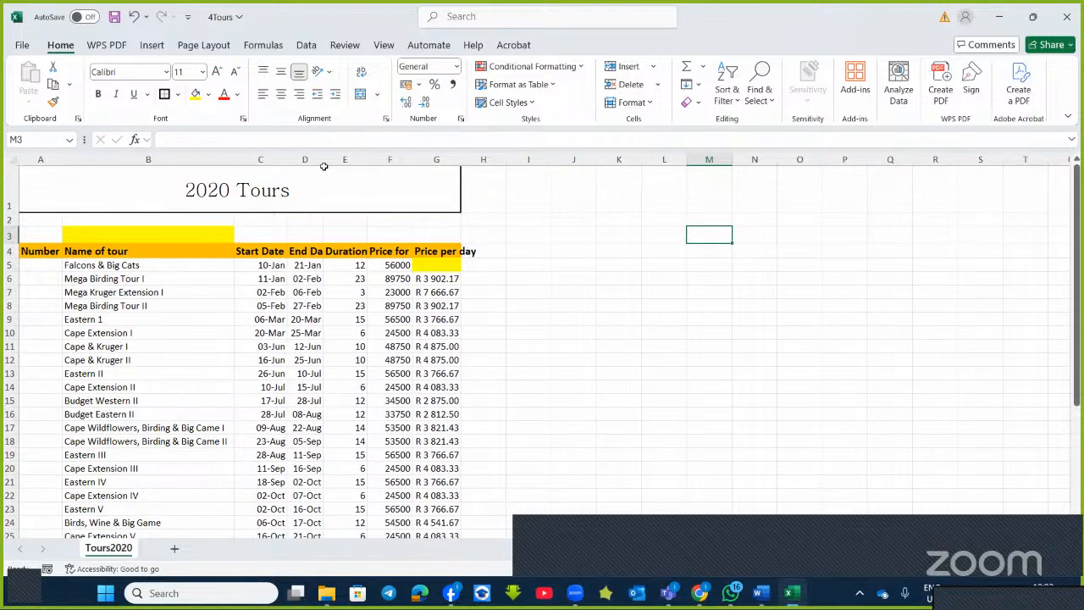
pyautogui.doubleClick(321, 159)
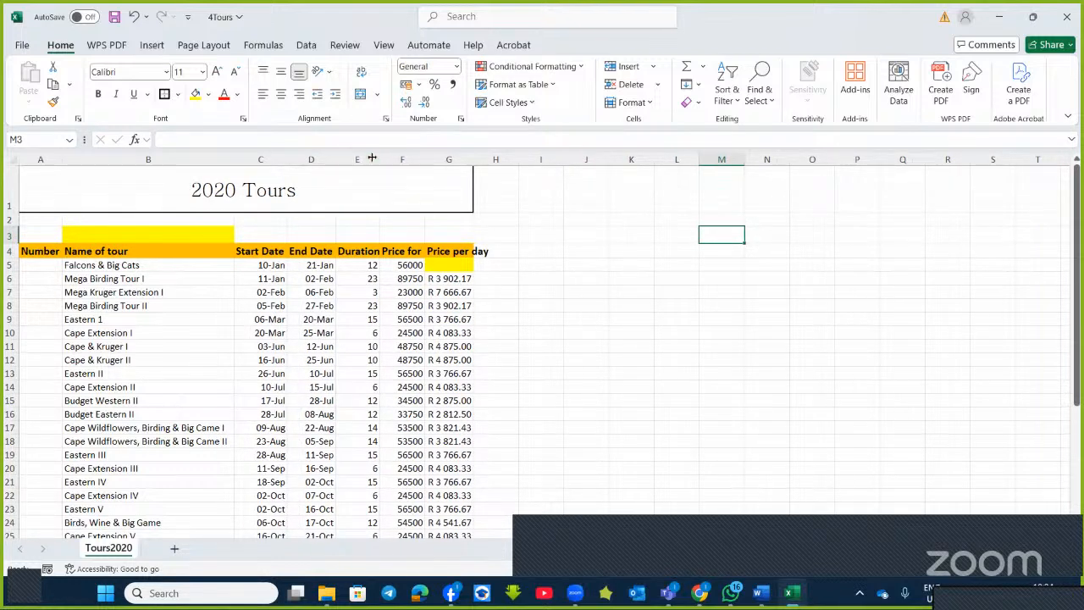
pyautogui.doubleClick(379, 159)
pyautogui.doubleClick(425, 160)
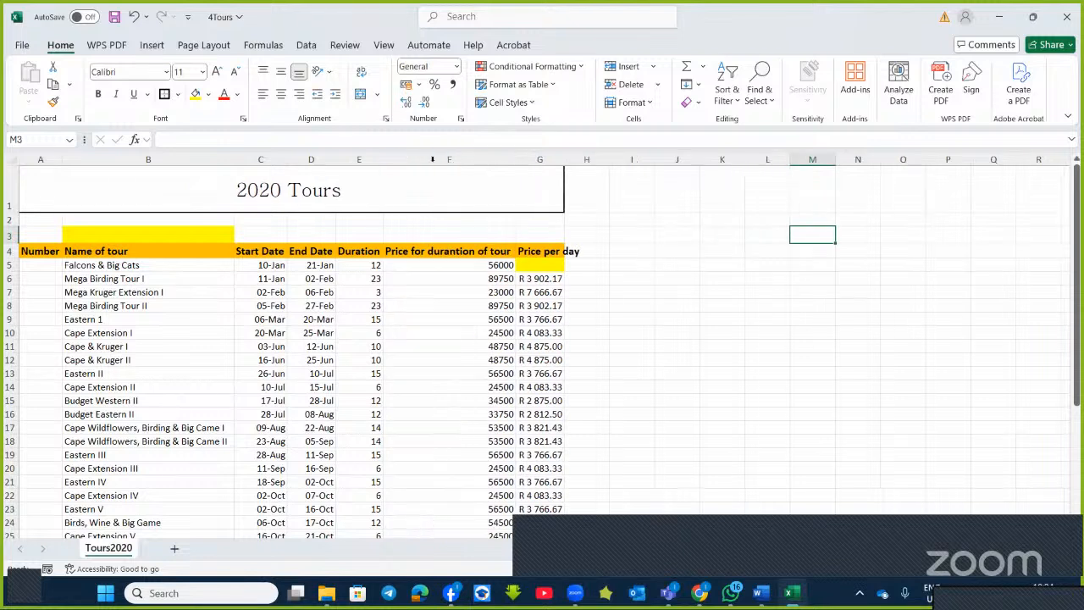
pyautogui.doubleClick(563, 159)
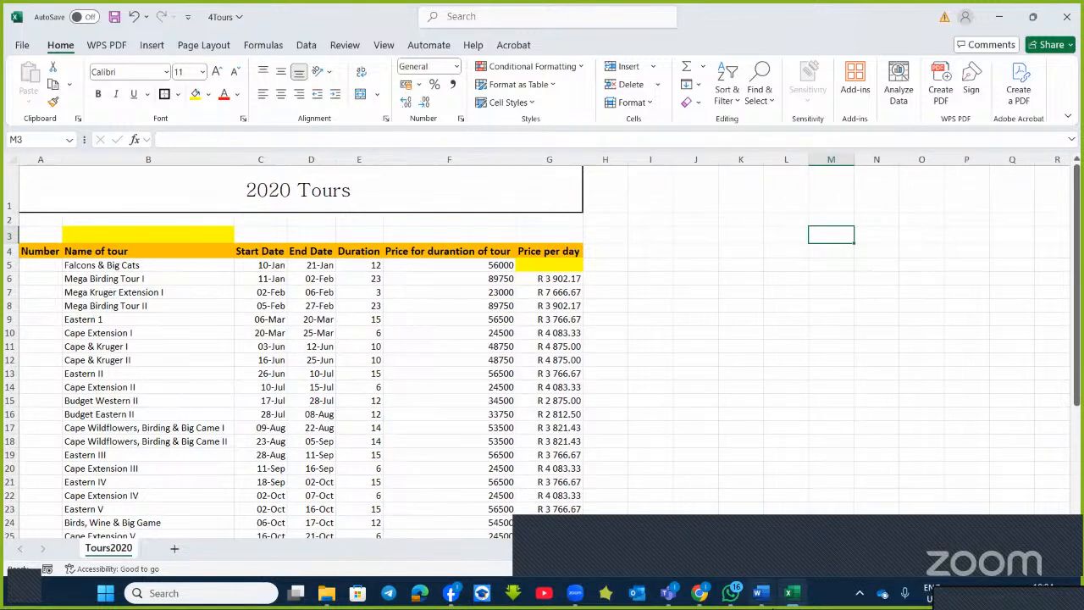
# Check the required width in the Word document, and set the width of columns F and G to 11.5
pyautogui.click(761, 593)
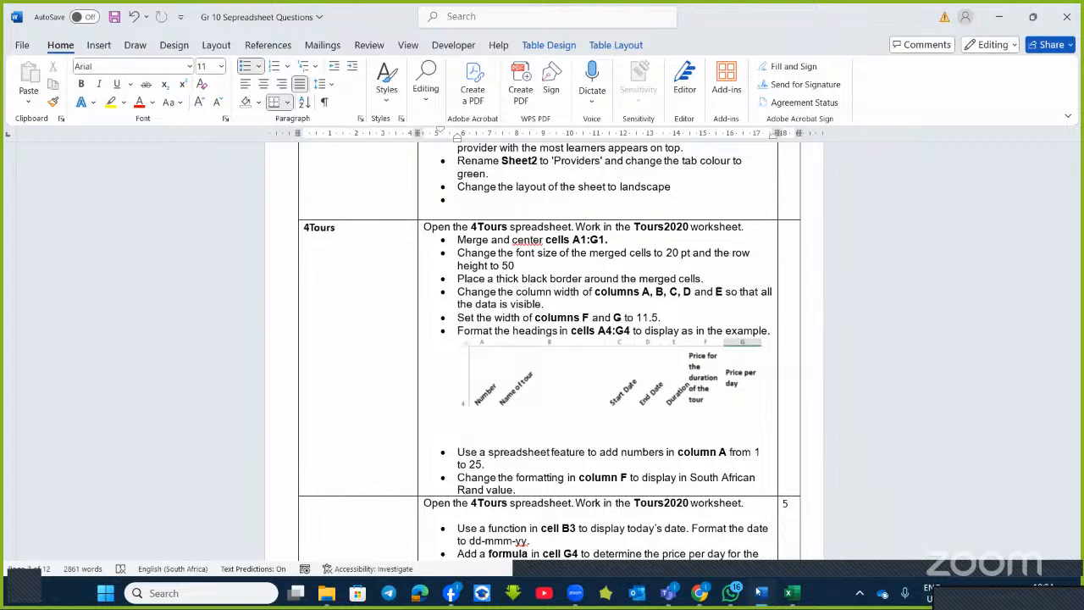
pyautogui.click(761, 597)
pyautogui.click(790, 593)
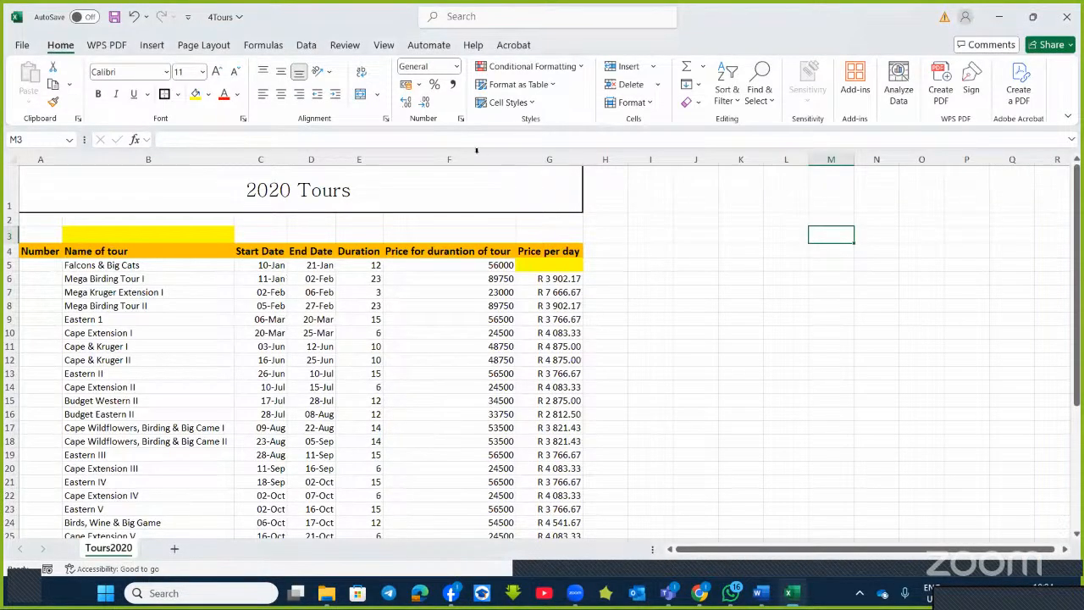
pyautogui.moveTo(469, 159); pyautogui.dragTo(543, 161)
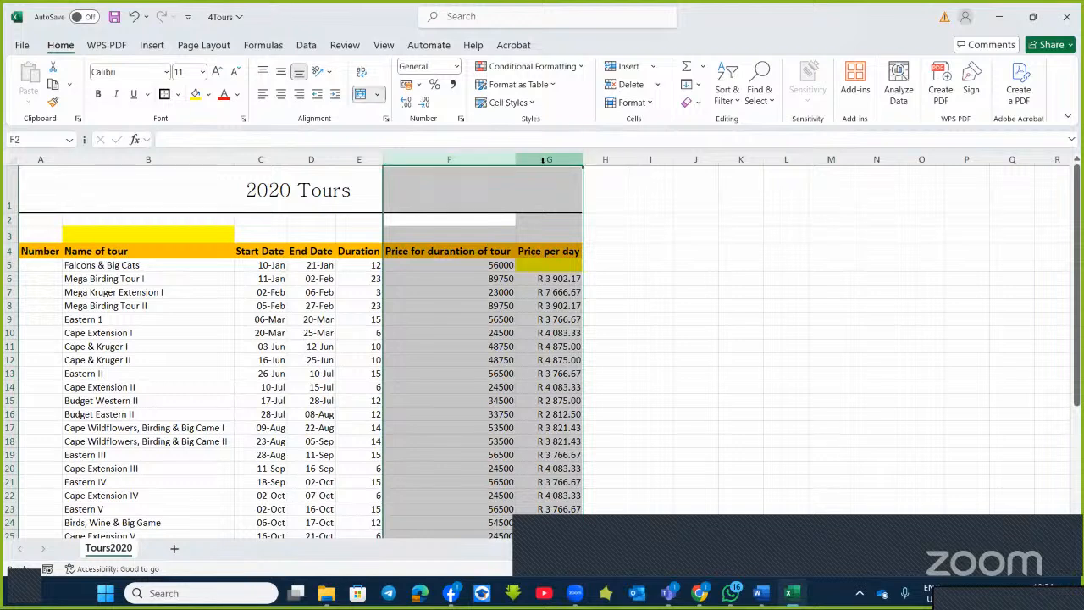
pyautogui.rightClick(476, 159)
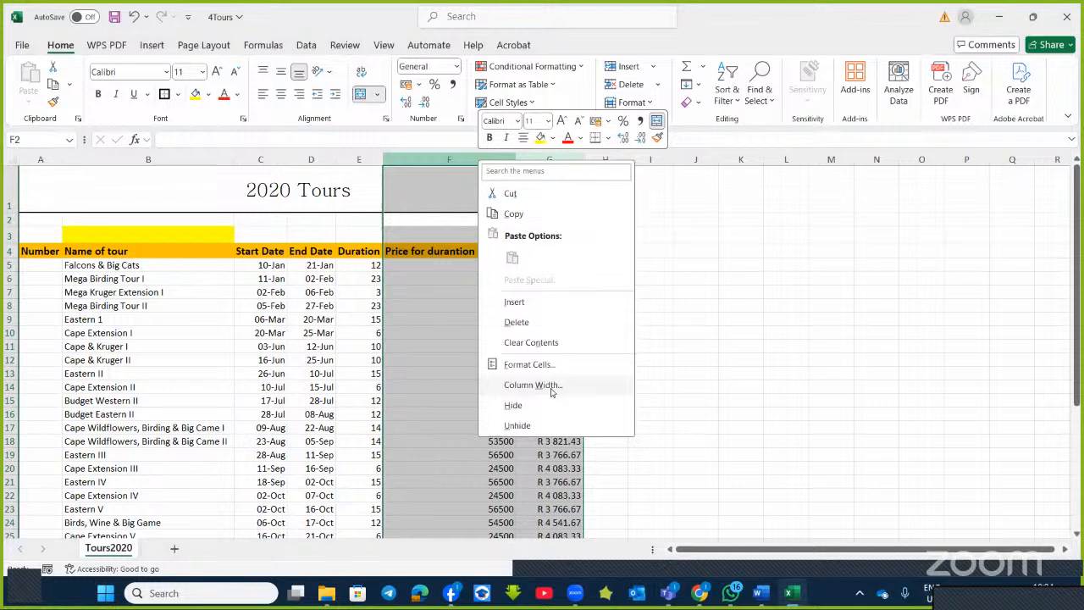
pyautogui.click(551, 385)
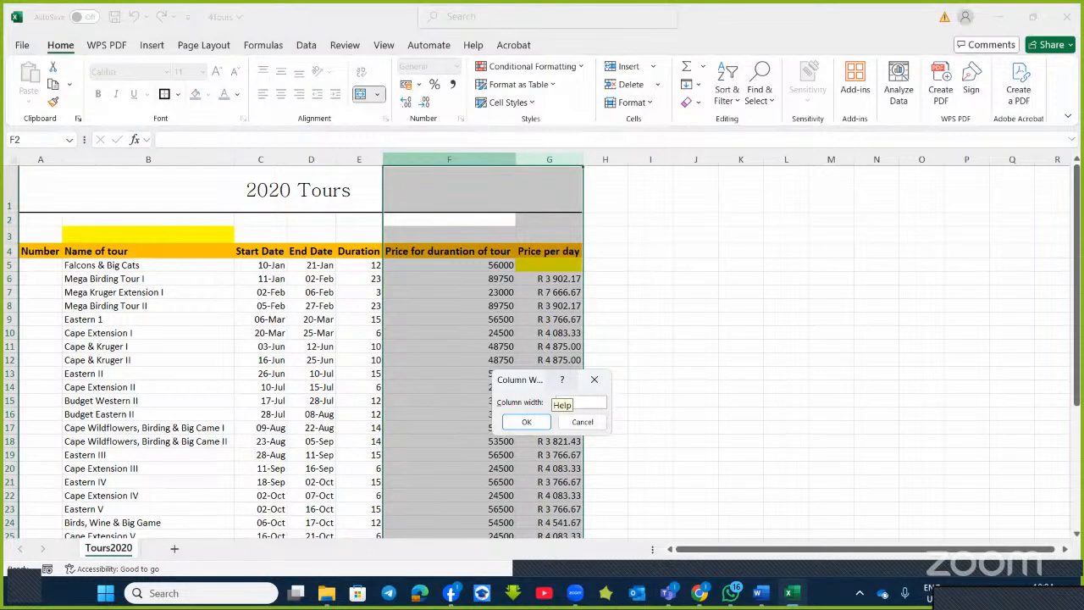
pyautogui.click(535, 427)
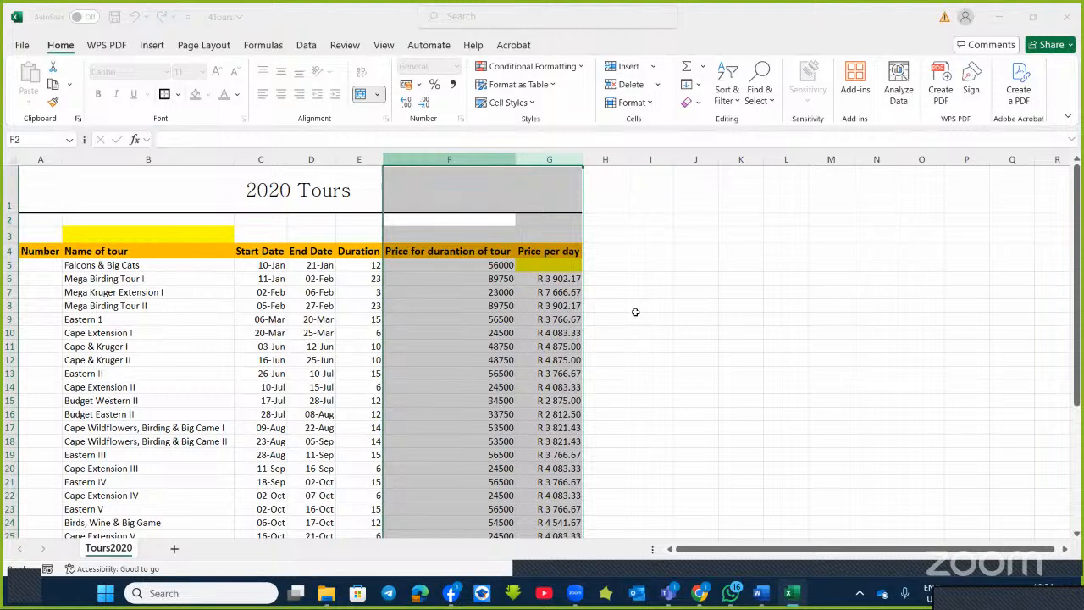
pyautogui.click(635, 315)
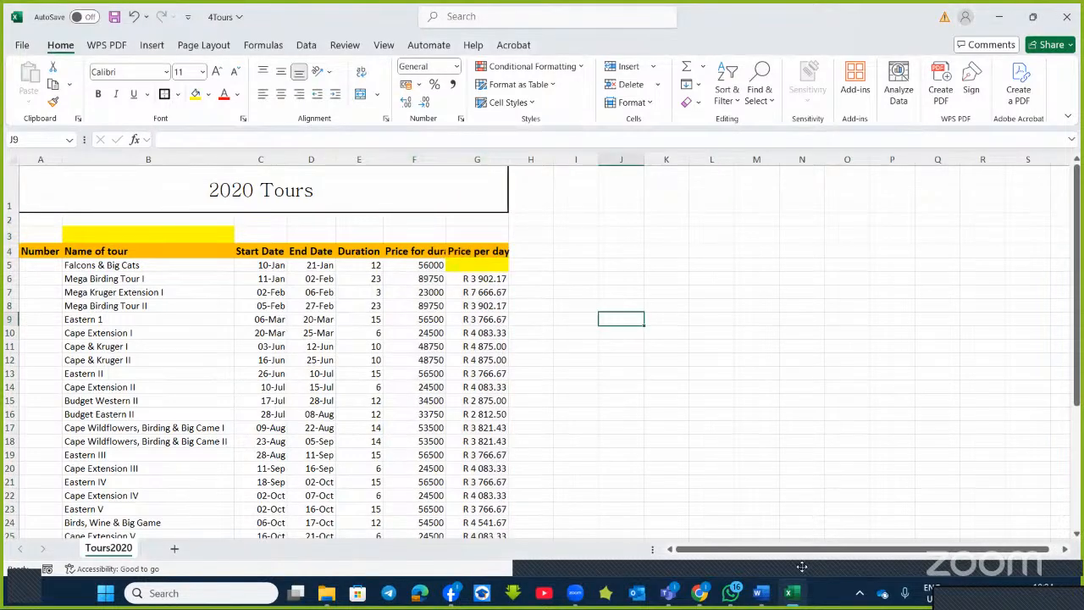
# Check the heading example in the Word document, and angle the headings in cells A4:E4 counterclockwise
pyautogui.hotkey('alt', 'Tab')
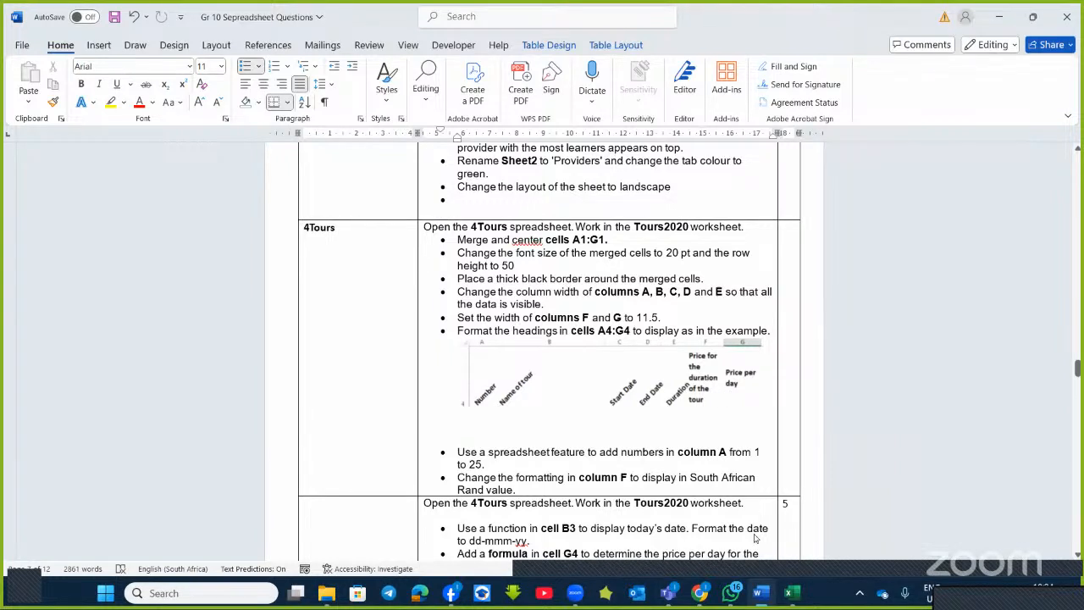
pyautogui.click(794, 593)
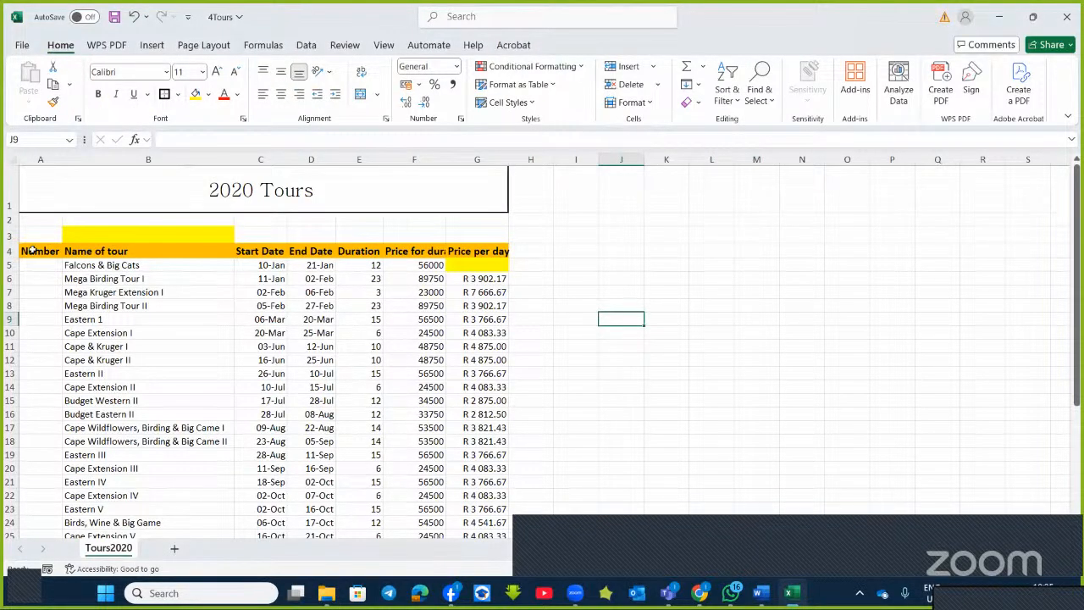
pyautogui.moveTo(50, 252); pyautogui.dragTo(347, 252)
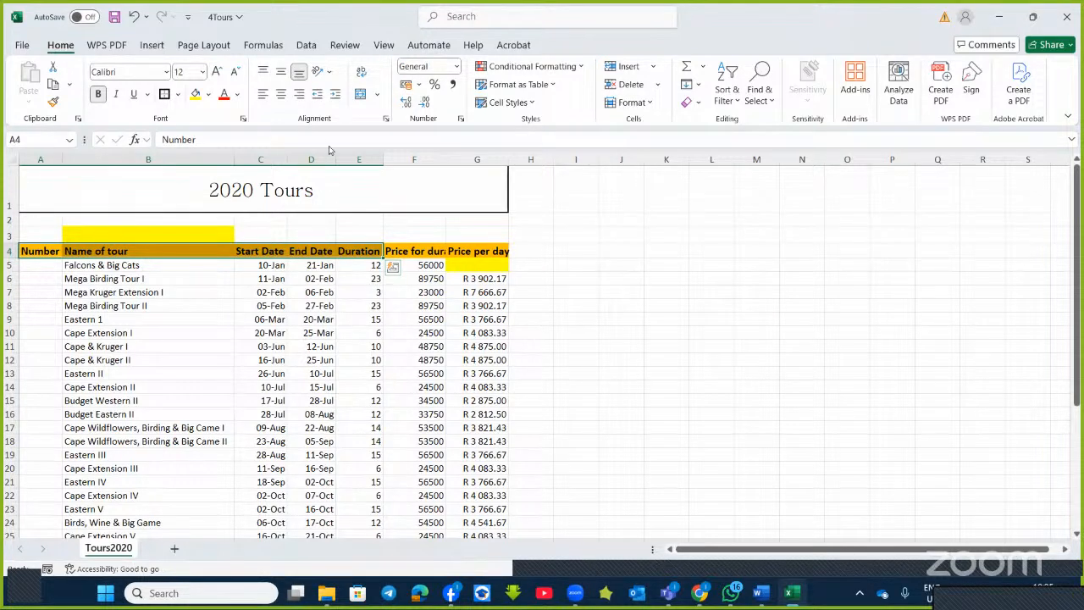
pyautogui.click(328, 74)
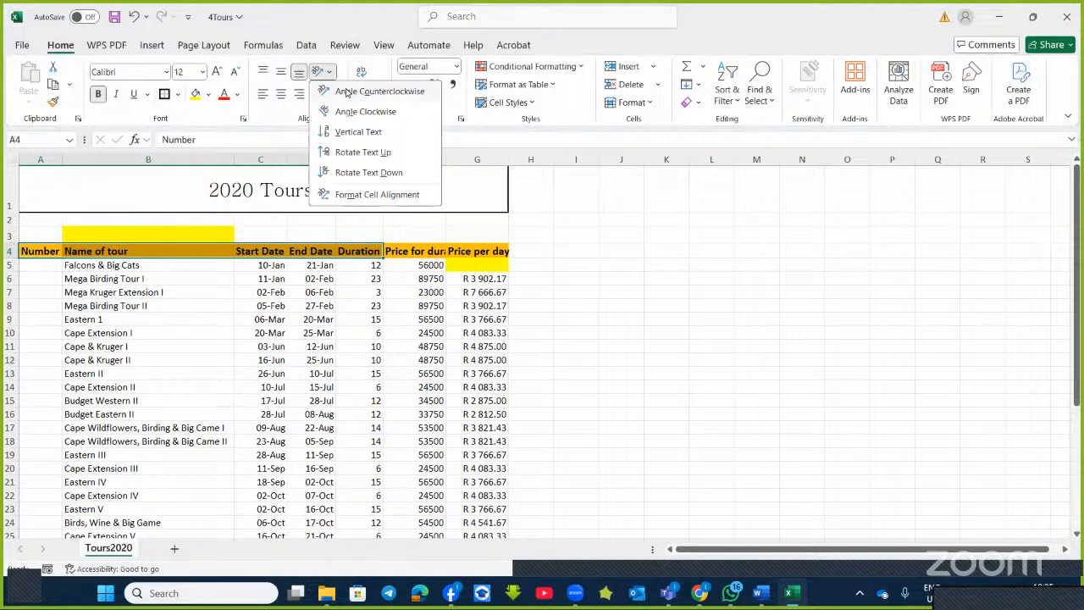
pyautogui.click(346, 92)
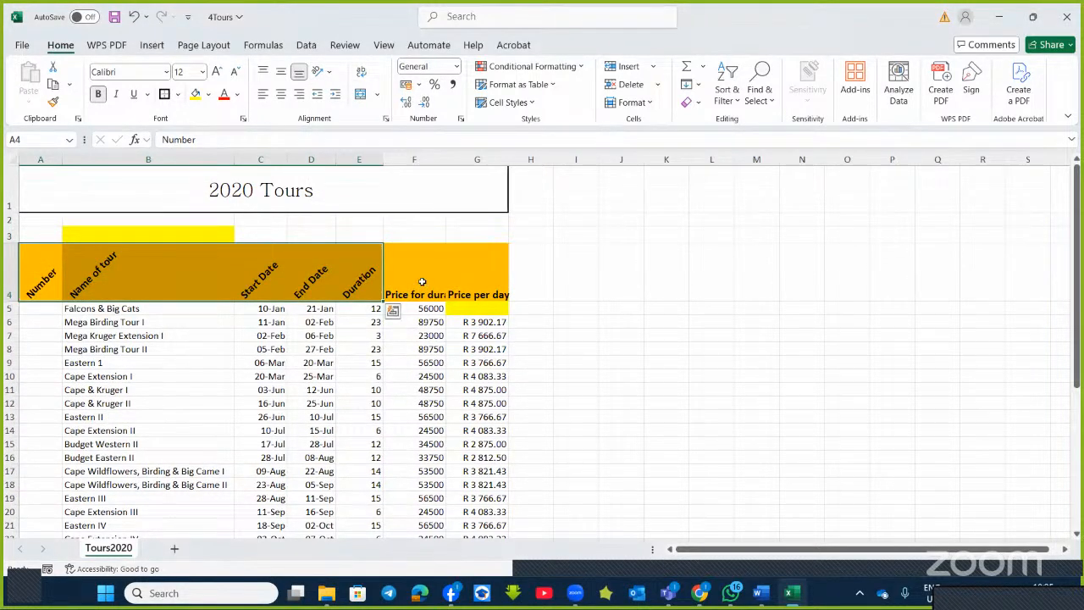
pyautogui.click(421, 282)
pyautogui.doubleClick(422, 281)
pyautogui.click(678, 322)
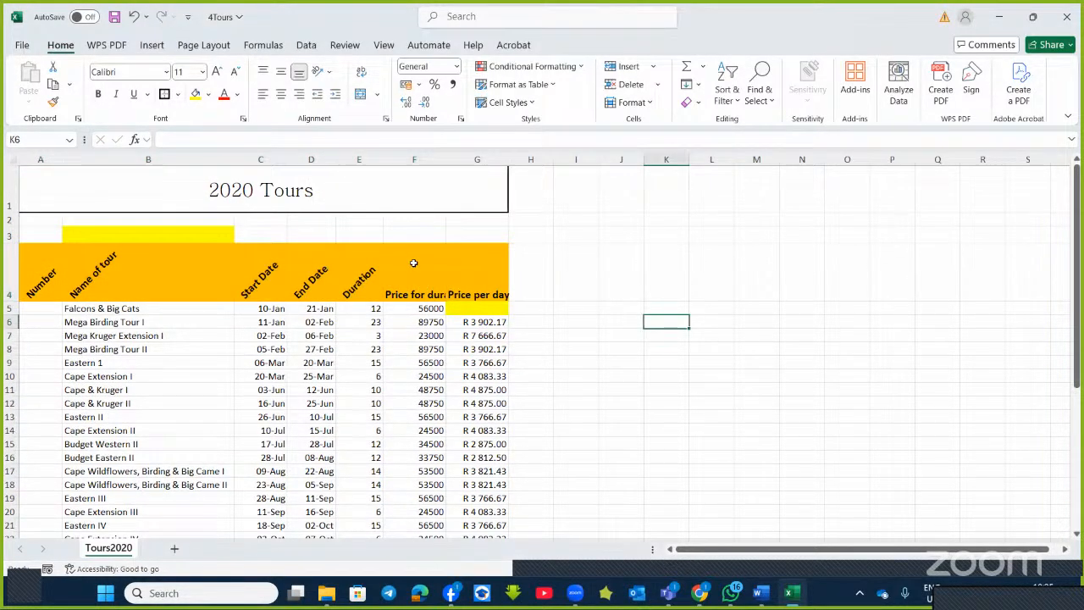
# Wrap the text of the headings in cells F4:G4, and compare the heading row with the example in the Word document
pyautogui.moveTo(413, 263); pyautogui.dragTo(465, 262)
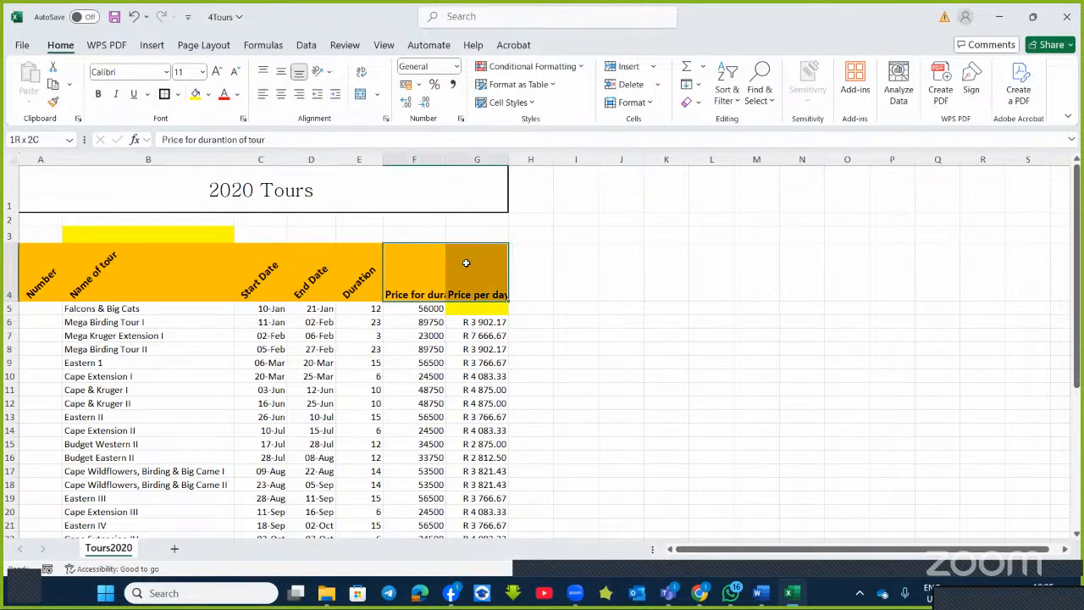
pyautogui.click(360, 75)
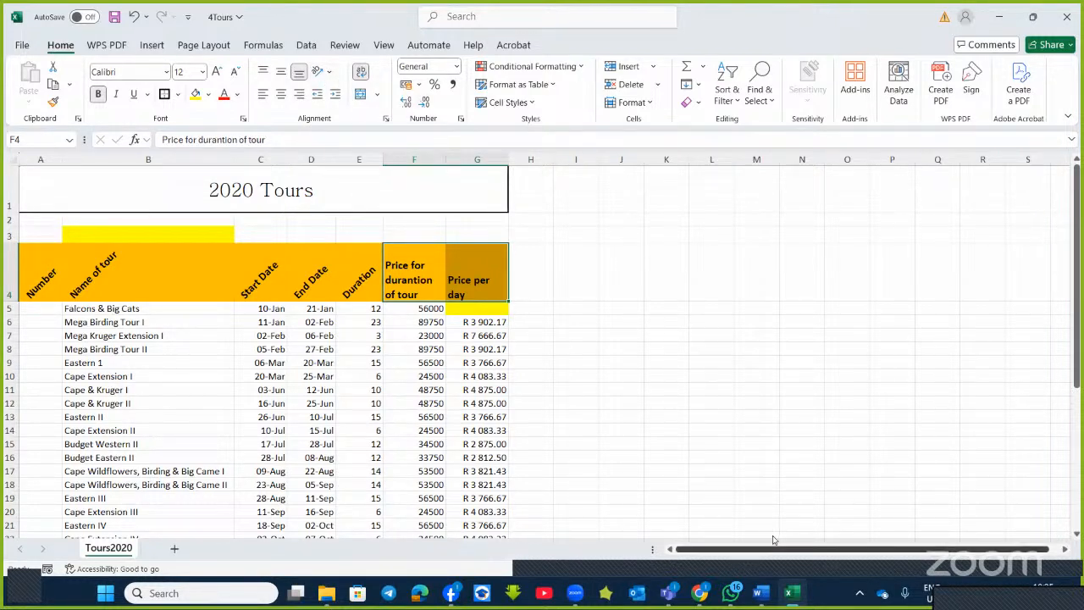
pyautogui.click(761, 597)
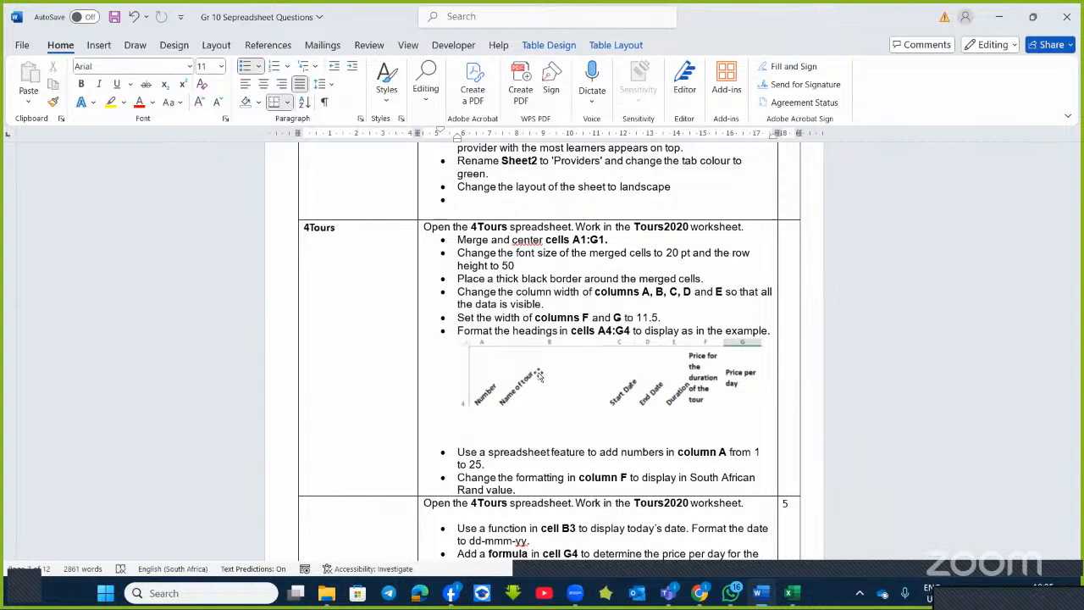
pyautogui.click(756, 595)
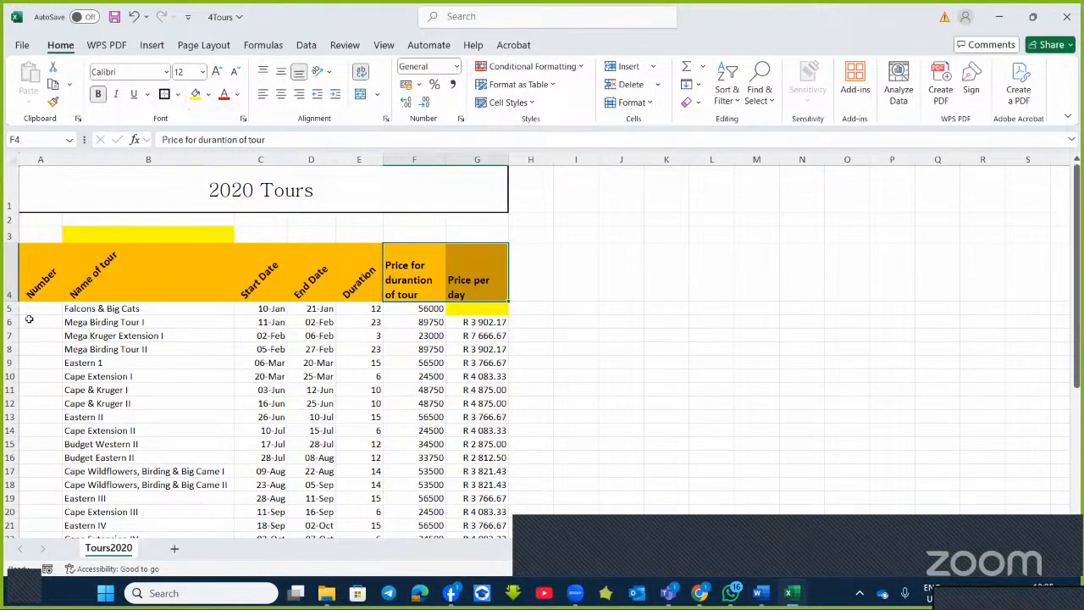
# Enter 1 in cell A5 and fill it down to A29 as a series, numbering the tours from 1 to 25
pyautogui.click(44, 308)
pyautogui.write('1')
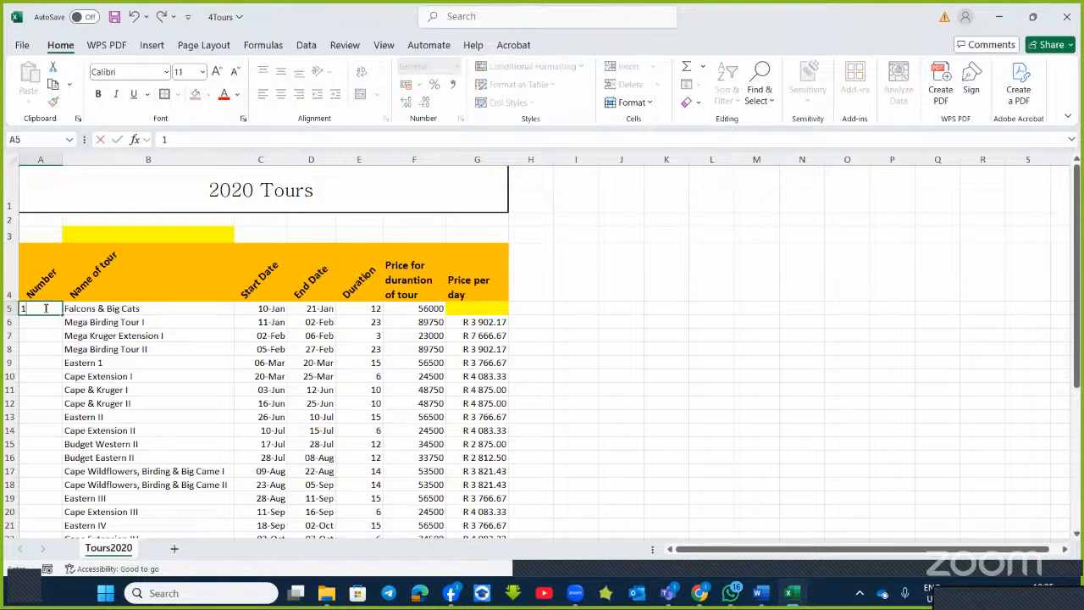
pyautogui.press('Return')
pyautogui.click(46, 308)
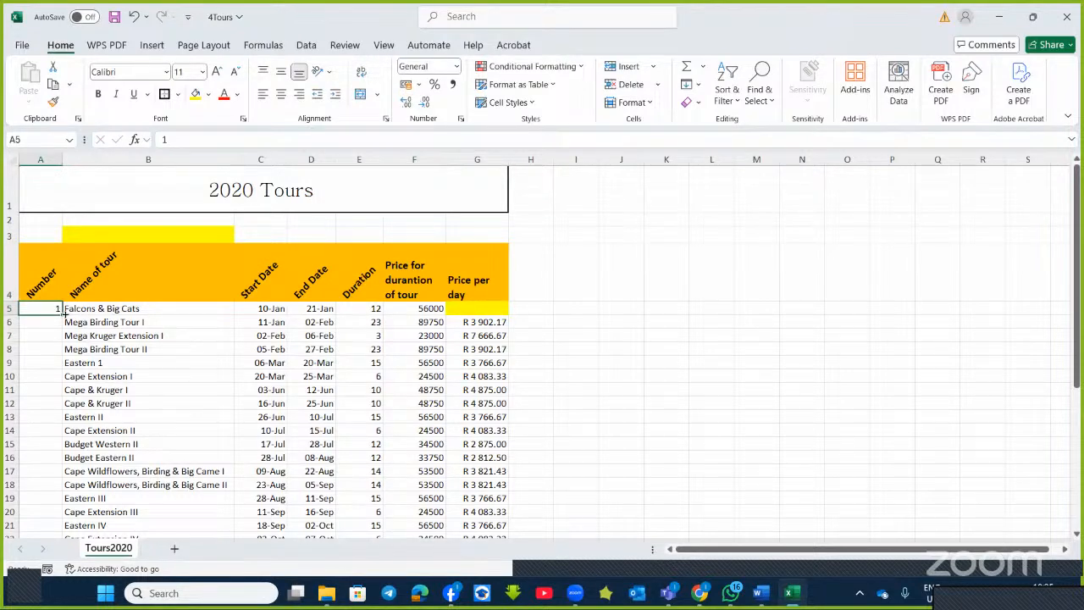
pyautogui.moveTo(61, 313); pyautogui.dragTo(77, 356)
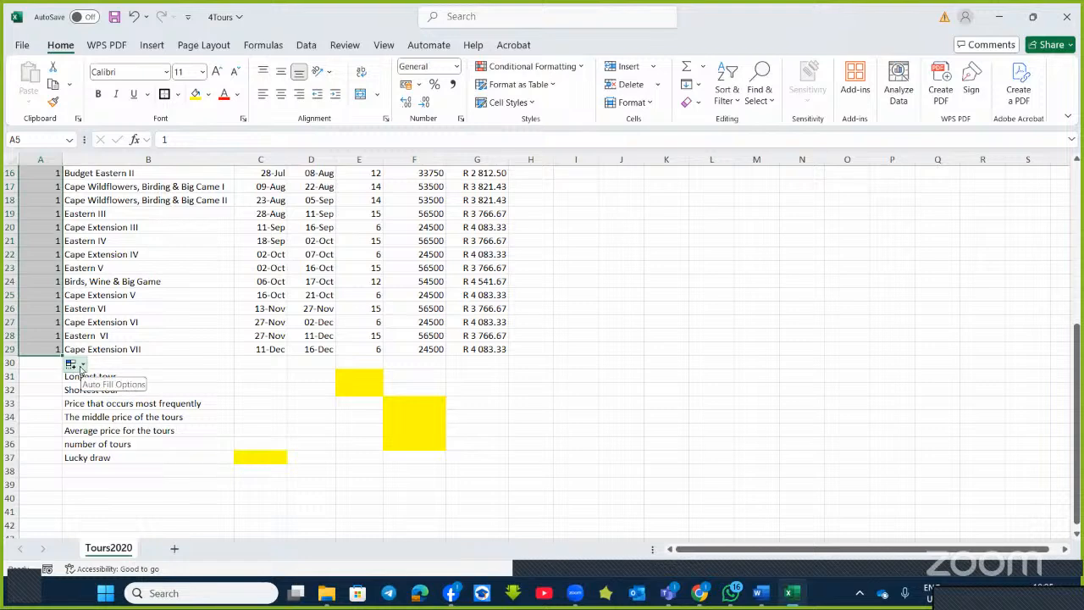
pyautogui.click(80, 366)
pyautogui.click(85, 396)
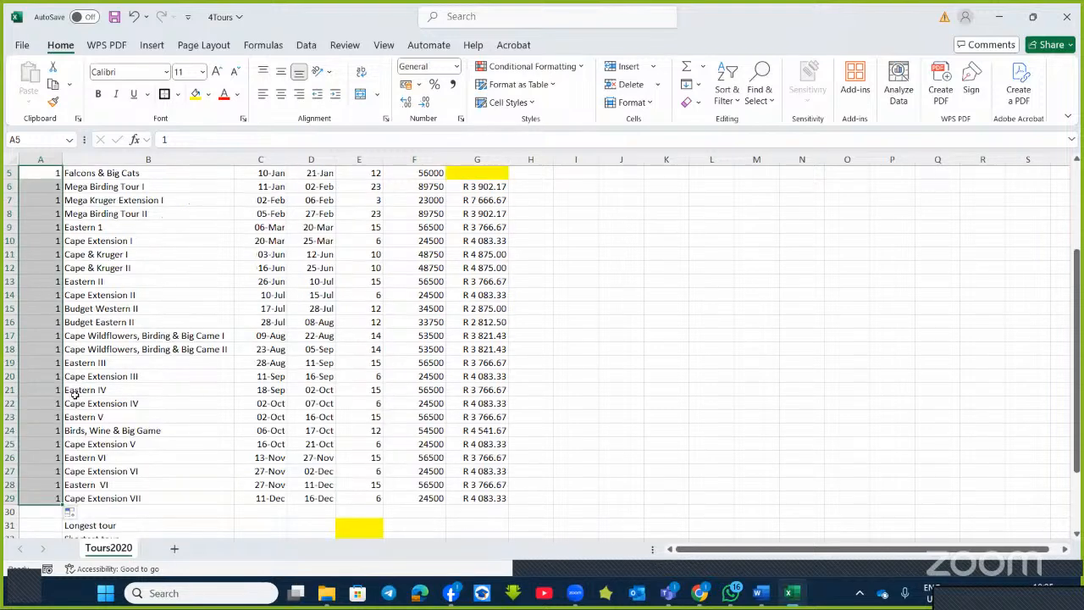
pyautogui.scroll(2, 519, 403)
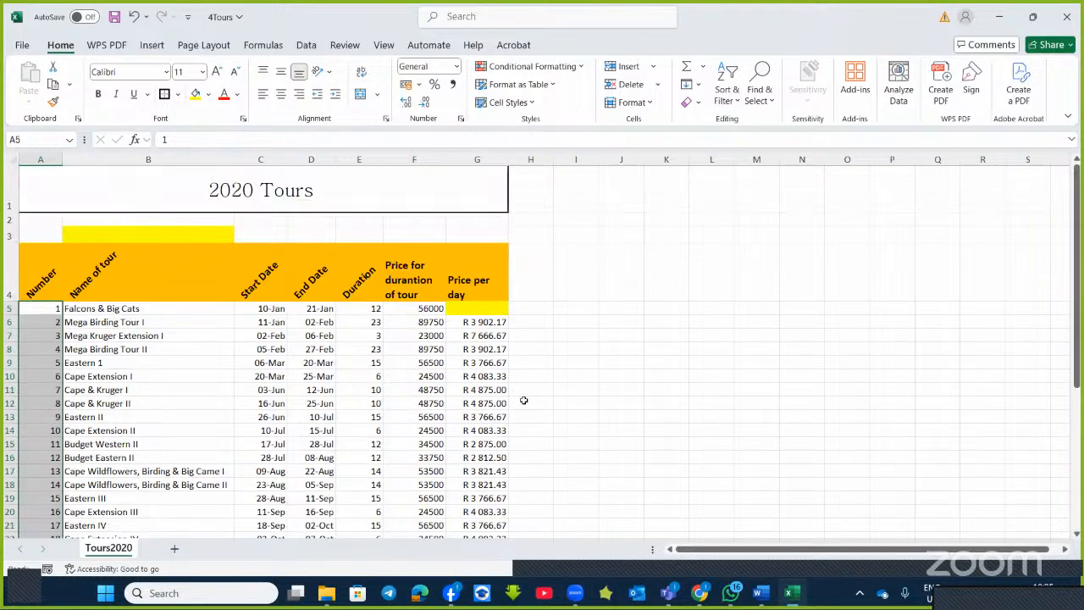
# Check the column F instruction in the Word document, and format cells F5:F29 as Currency with symbol R and 2 decimal places
pyautogui.click(760, 593)
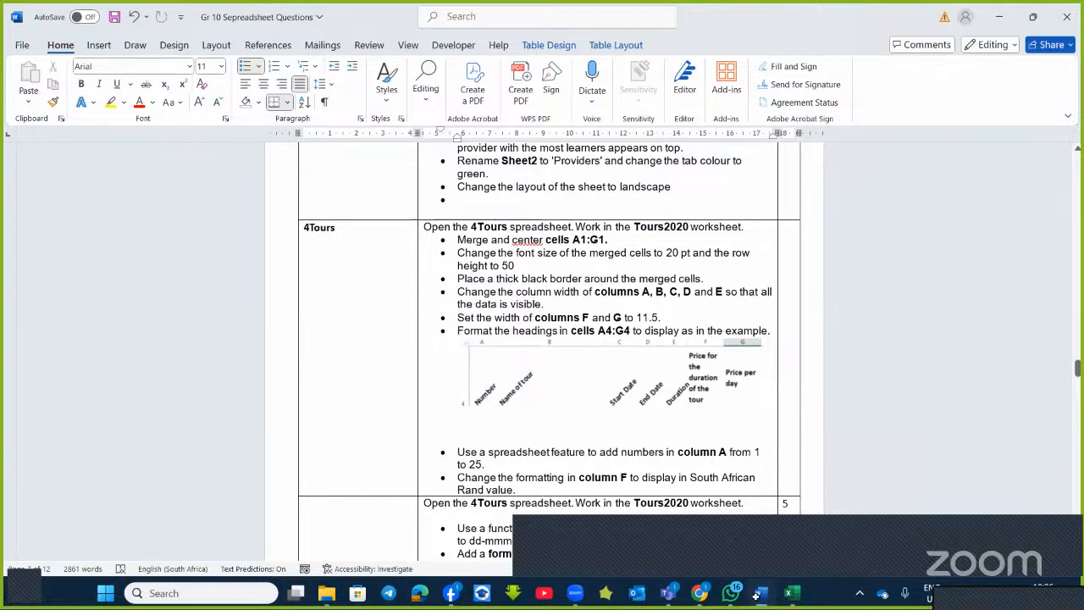
pyautogui.hotkey('alt', 'Tab')
pyautogui.moveTo(414, 304); pyautogui.dragTo(411, 491)
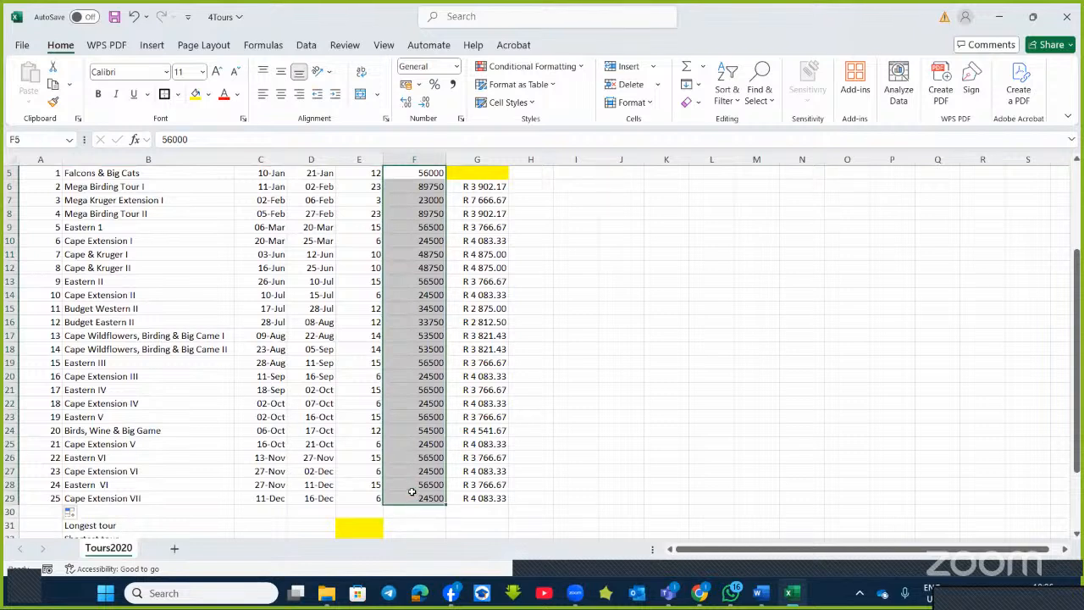
pyautogui.click(462, 121)
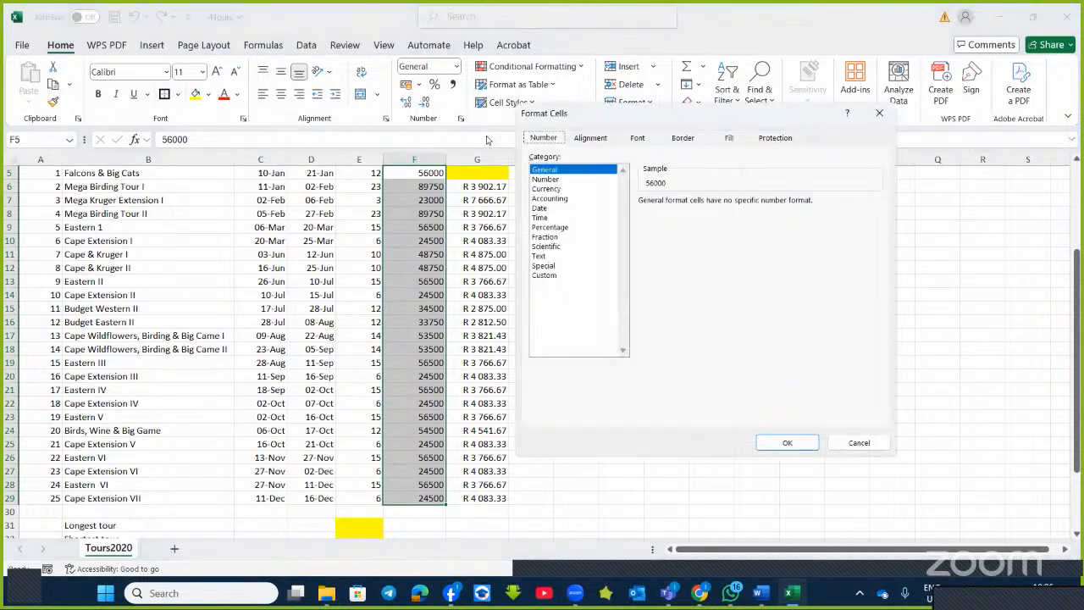
pyautogui.click(552, 191)
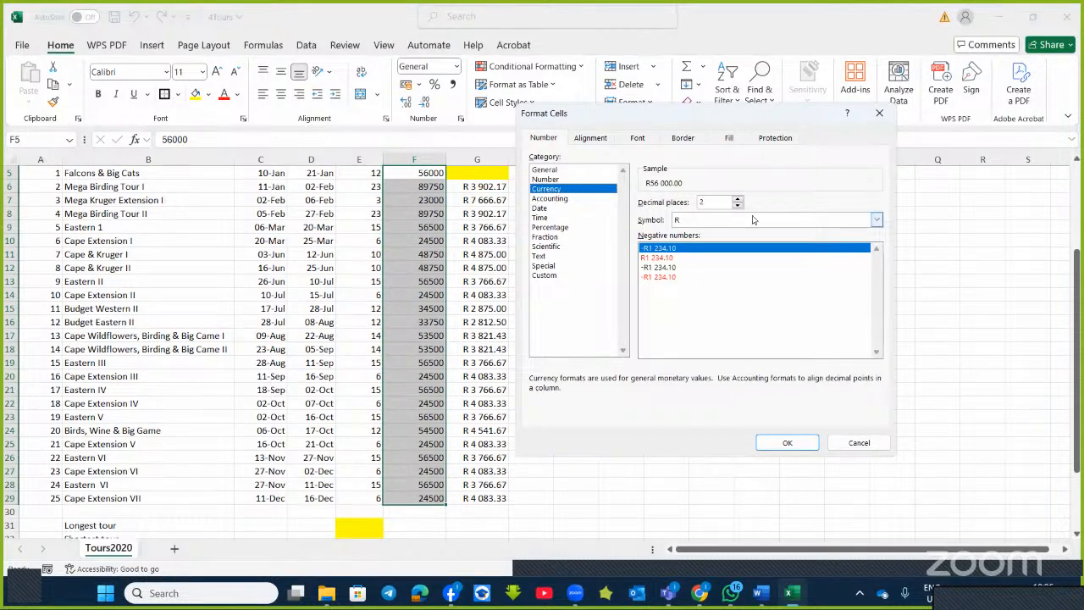
pyautogui.click(792, 443)
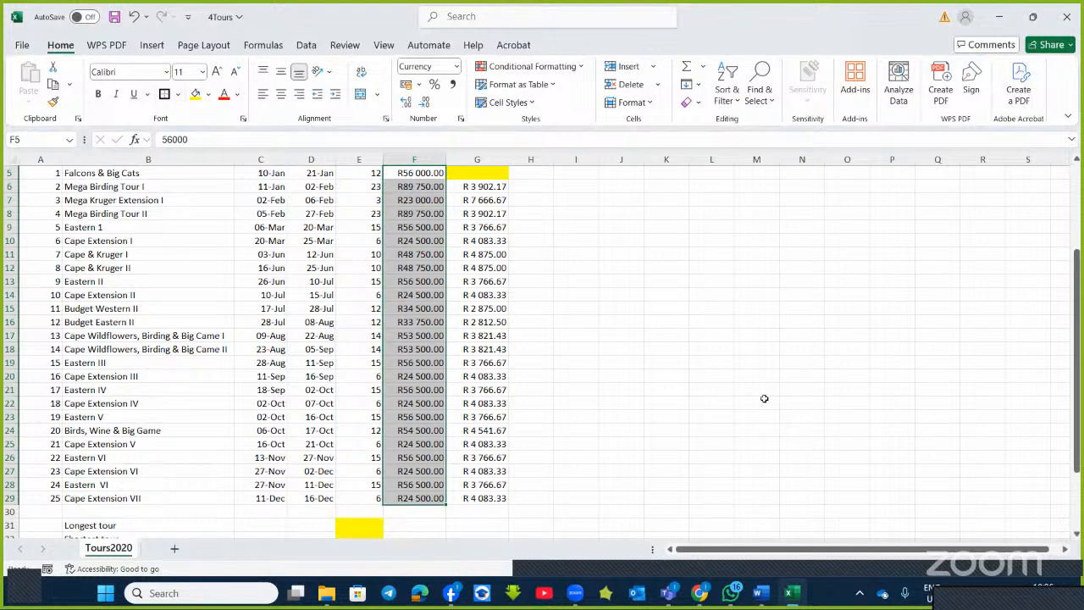
pyautogui.click(762, 593)
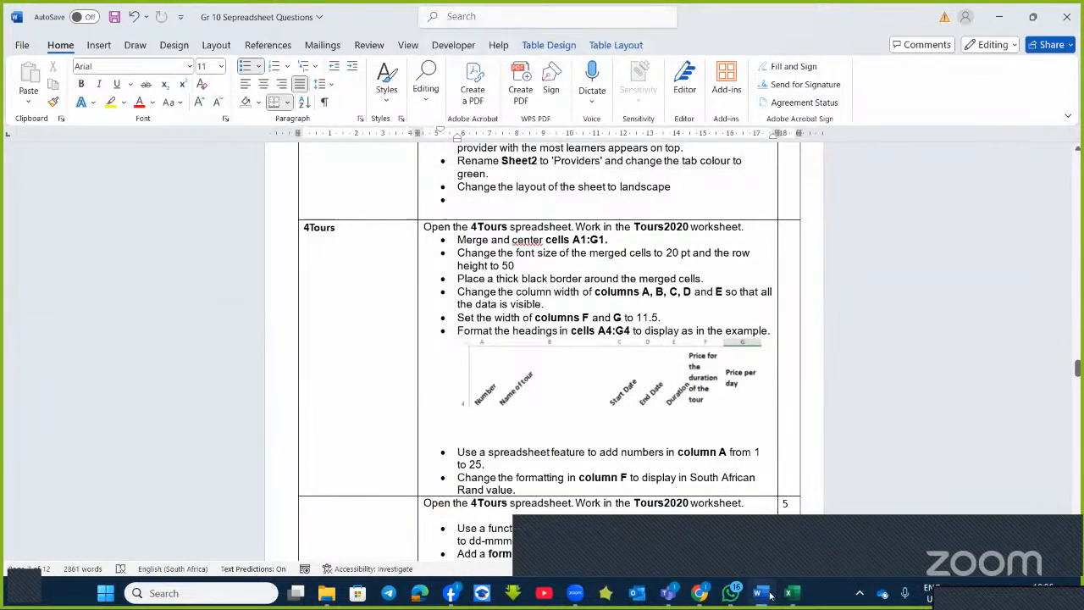
pyautogui.click(769, 594)
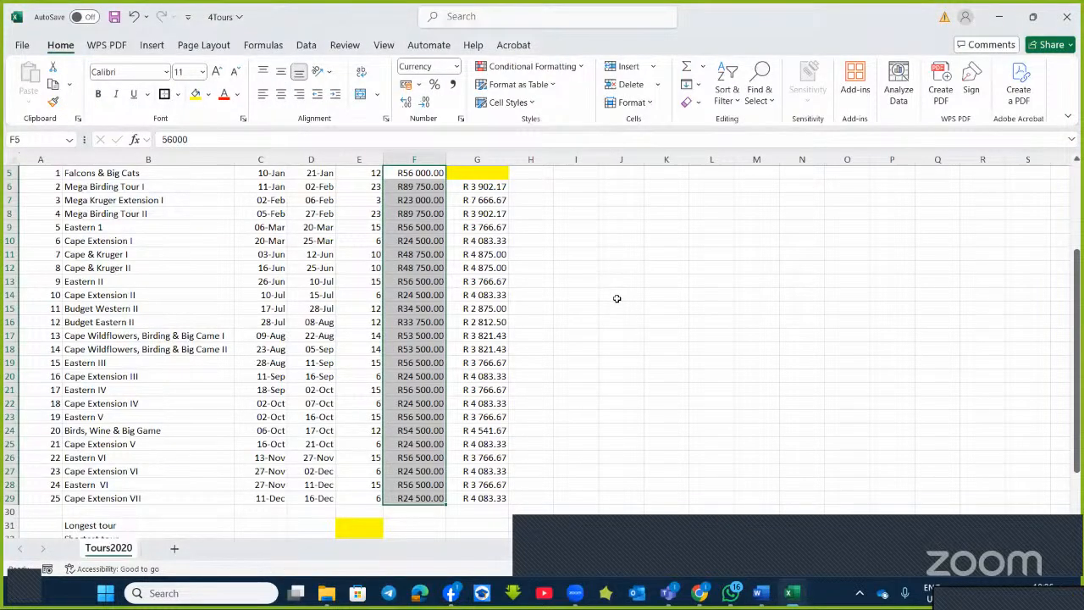
# Turn on filtering for the tour table's header row, starting from the Price for duration of tour heading in F4
pyautogui.scroll(2, 617, 298)
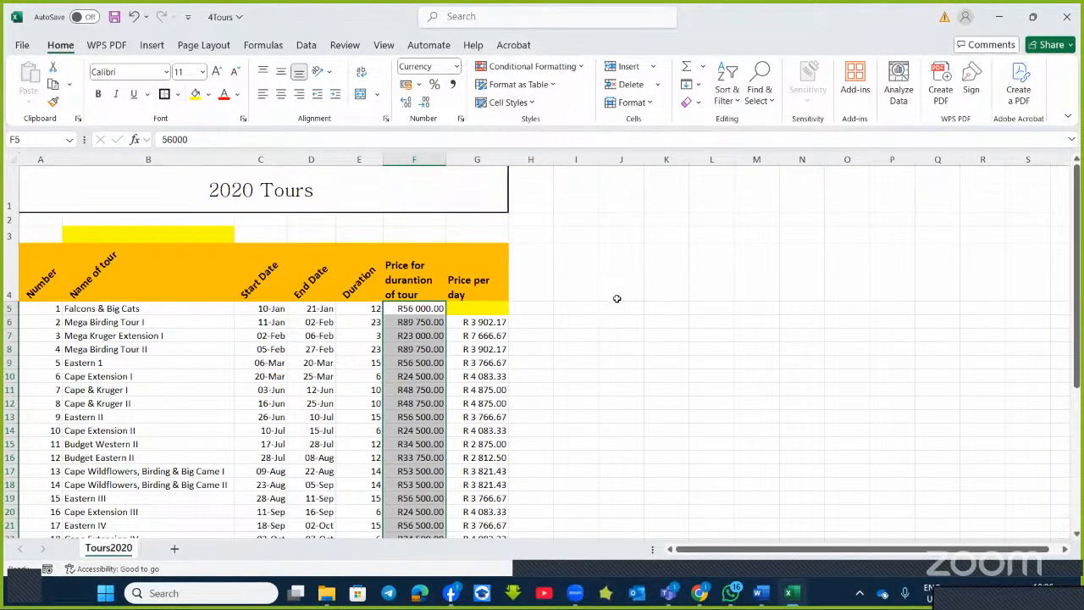
pyautogui.click(415, 267)
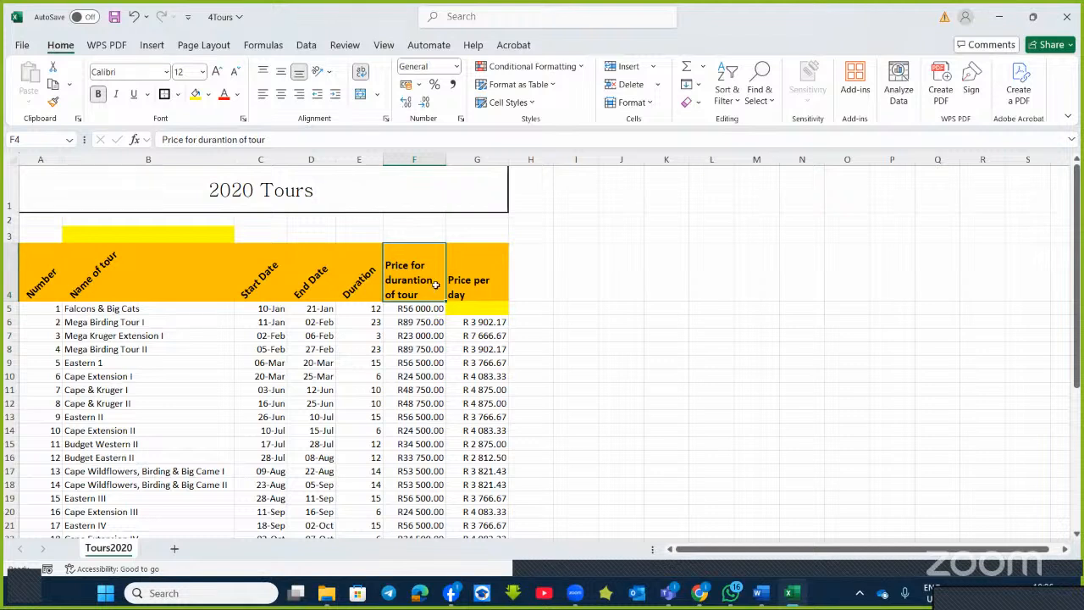
pyautogui.click(736, 102)
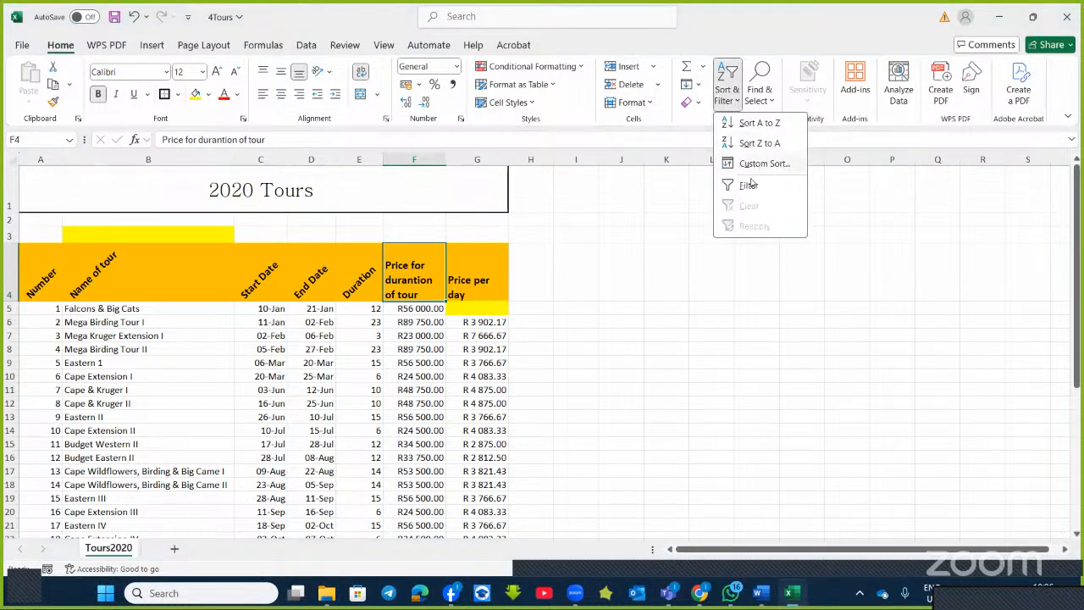
pyautogui.click(747, 183)
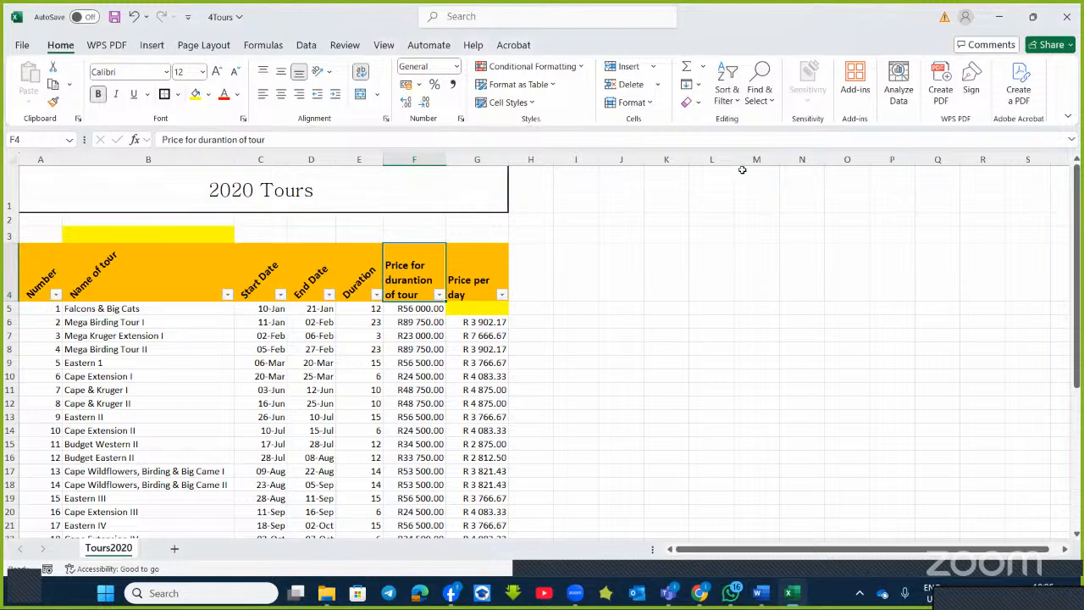
# Filter the Price for duration of tour column for values greater than 20000 and look over the filtered rows
pyautogui.click(439, 294)
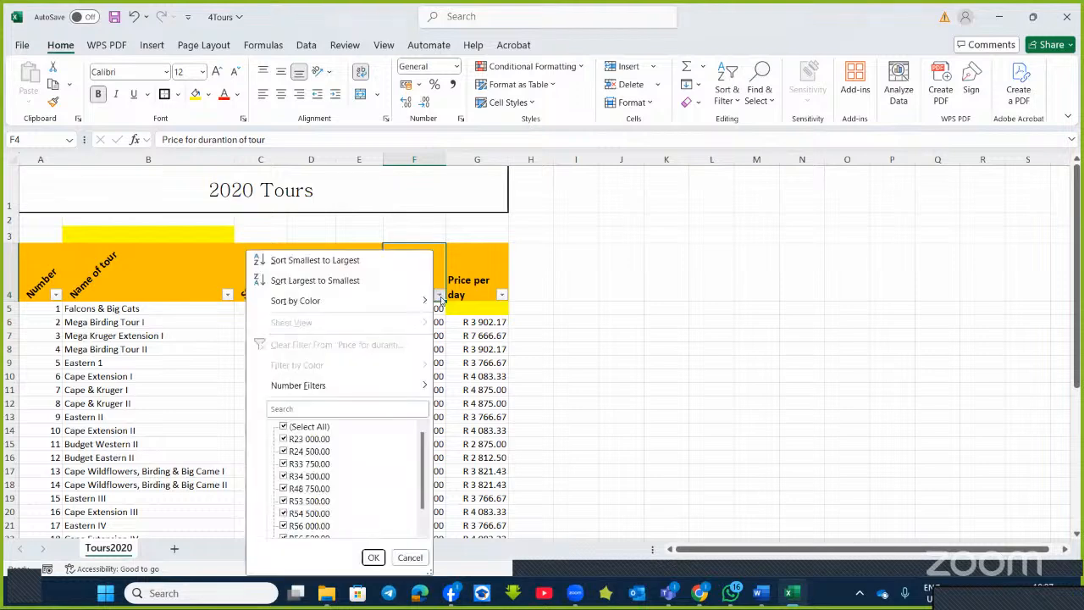
pyautogui.click(706, 329)
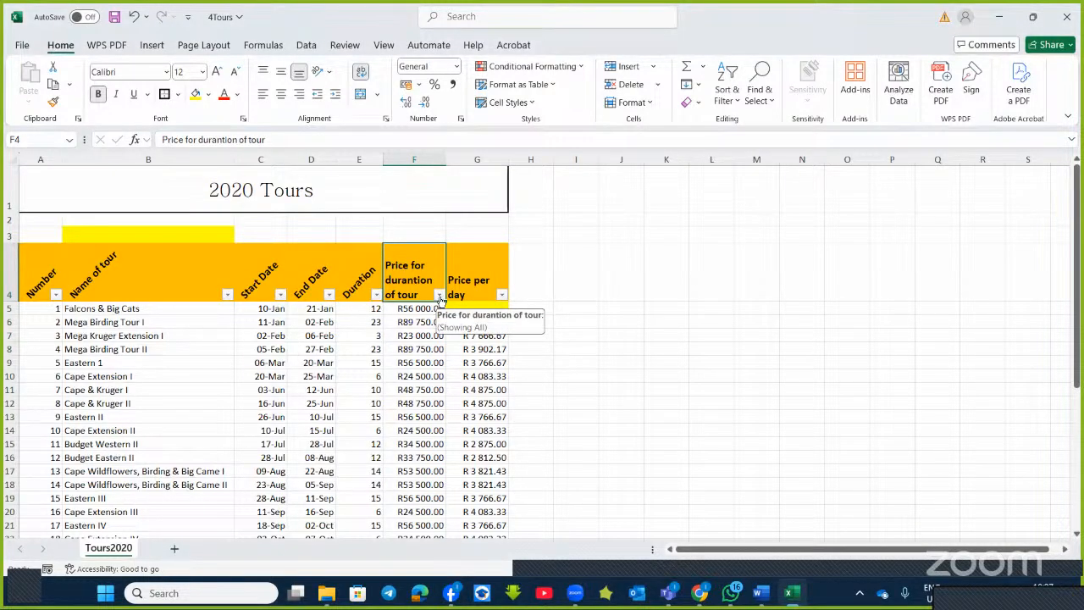
pyautogui.click(439, 295)
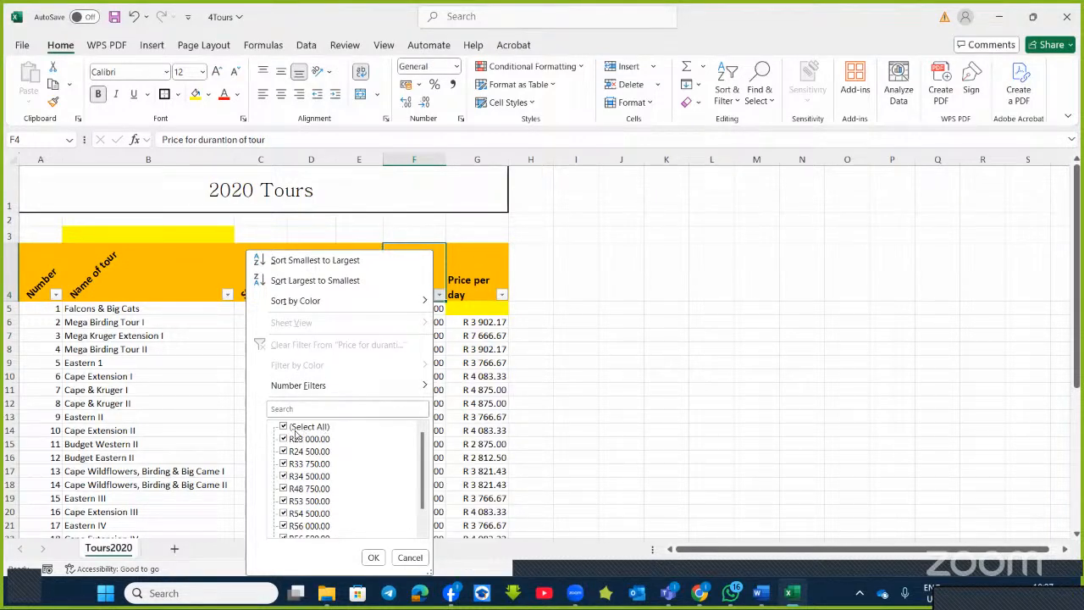
pyautogui.scroll(-1, 300, 441)
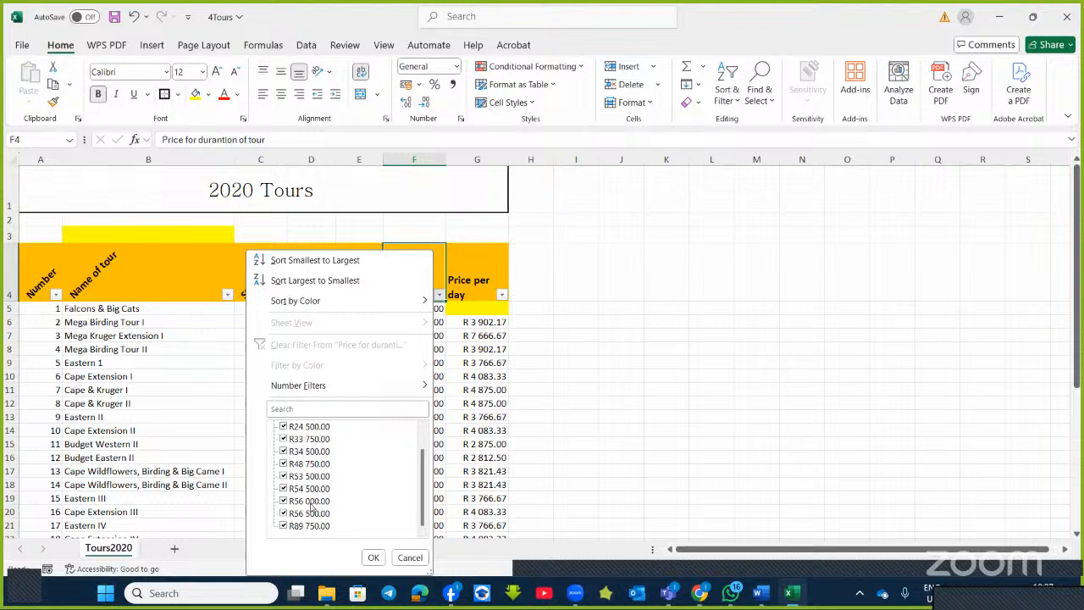
pyautogui.scroll(1, 309, 487)
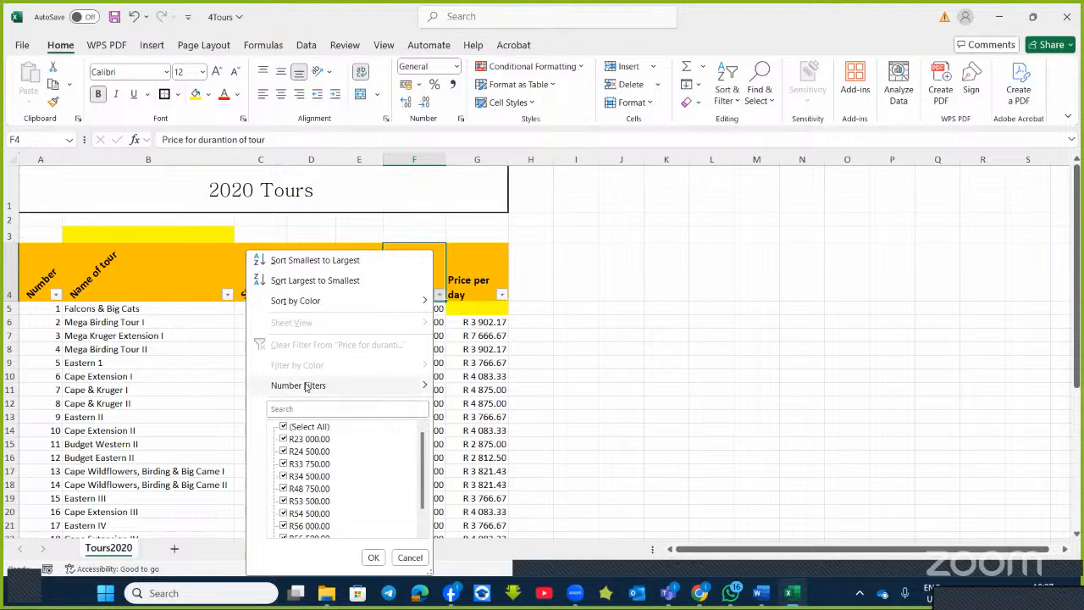
pyautogui.moveTo(309, 385)
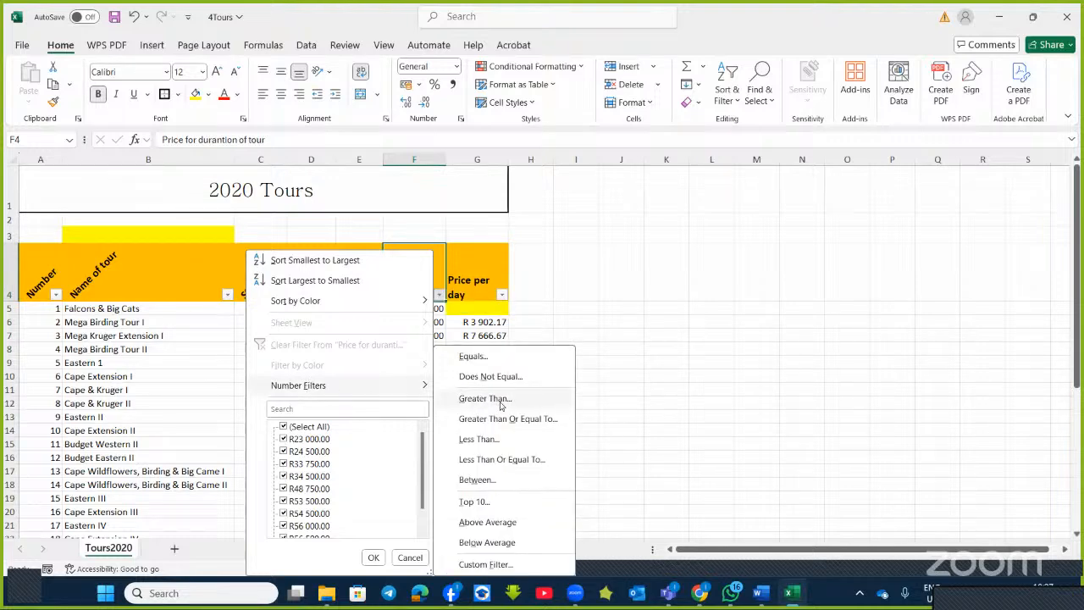
pyautogui.click(485, 398)
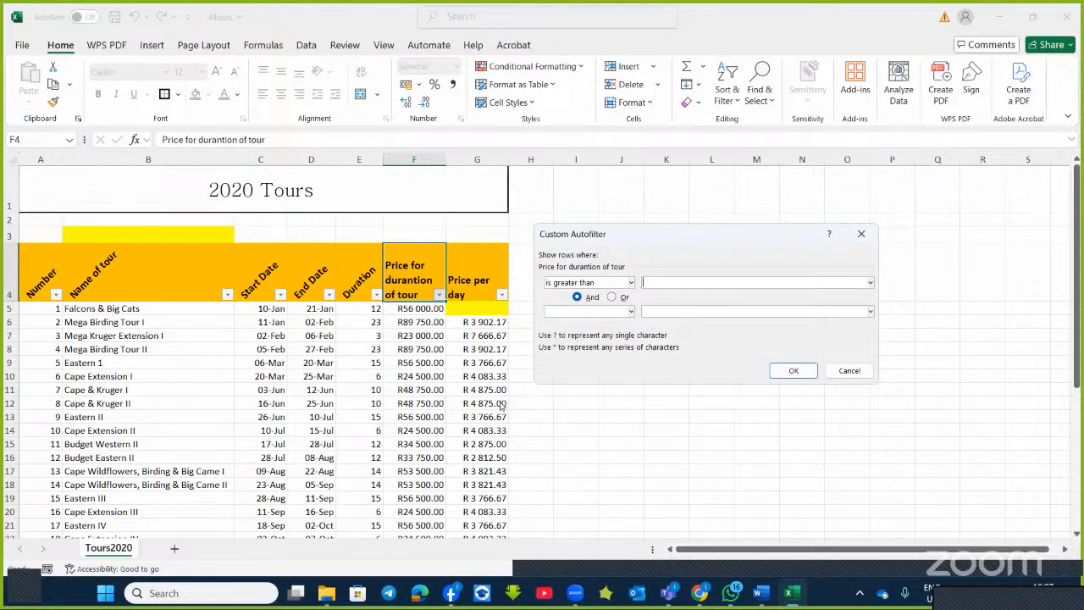
pyautogui.write('20000')
pyautogui.click(809, 371)
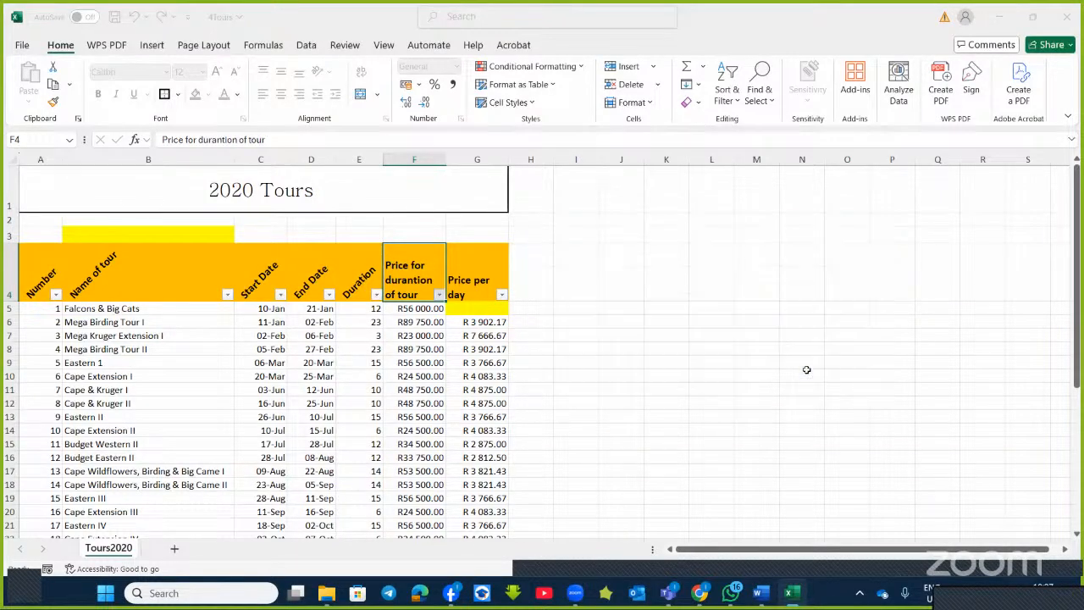
pyautogui.scroll(-5, 449, 354)
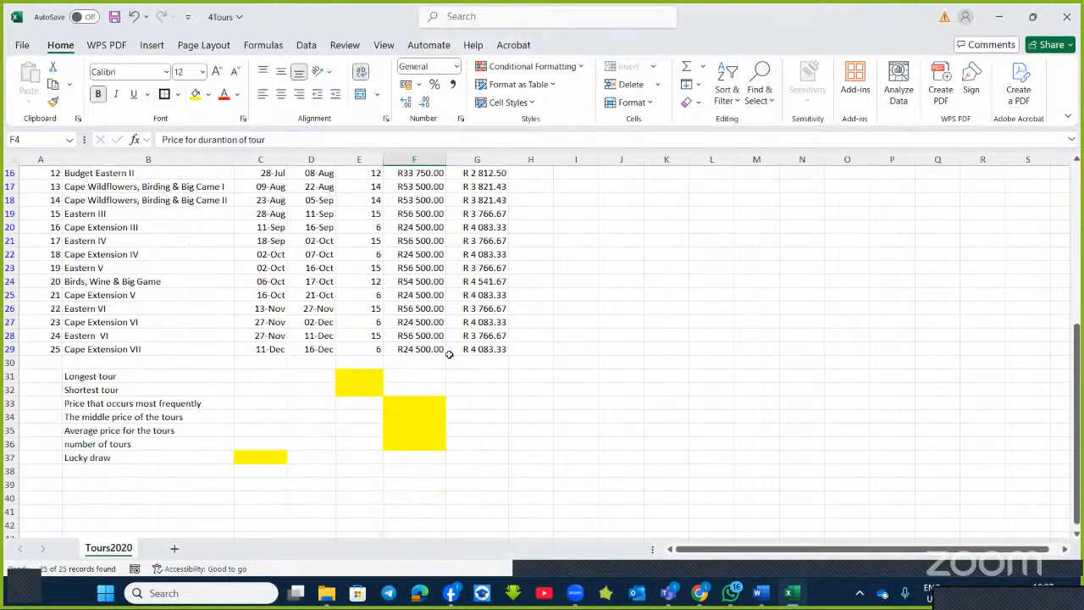
pyautogui.scroll(5, 448, 354)
pyautogui.scroll(1, 449, 354)
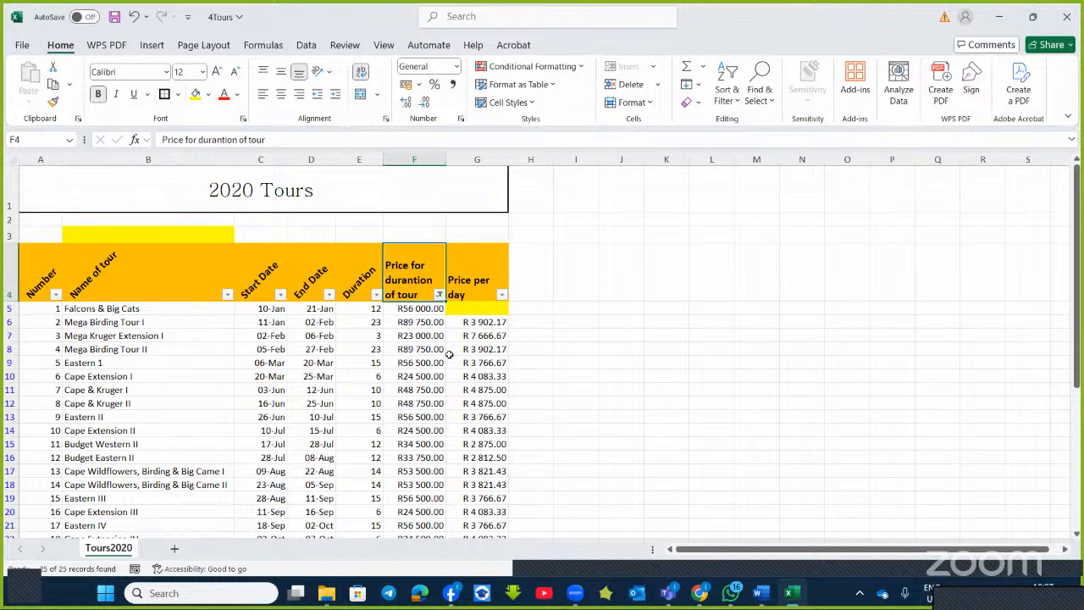
# Clear the filter on the Price for duration of tour column and turn off filtering for the table
pyautogui.click(439, 294)
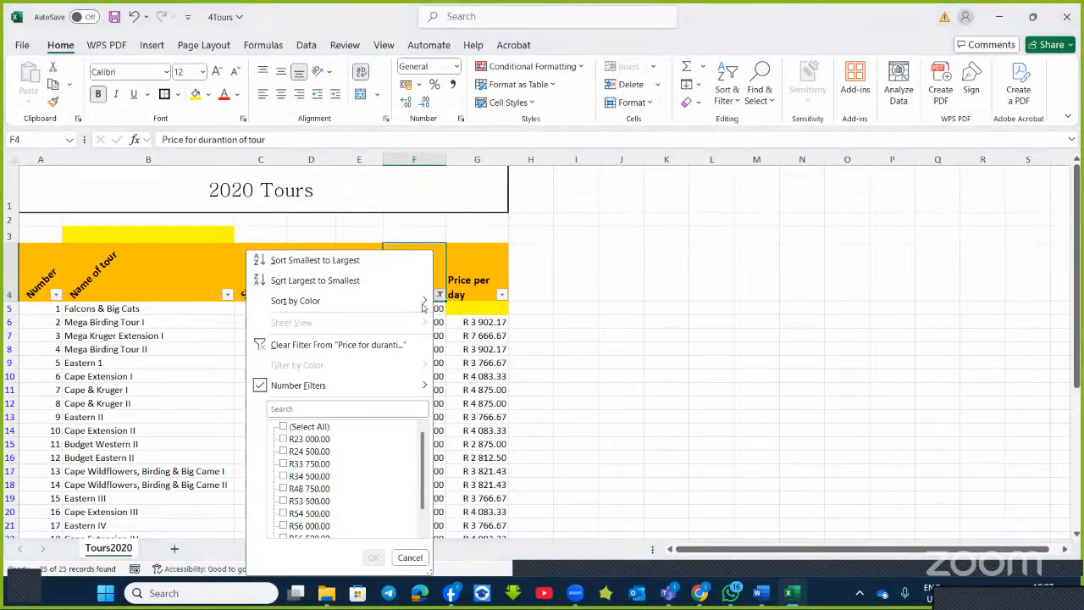
pyautogui.click(316, 345)
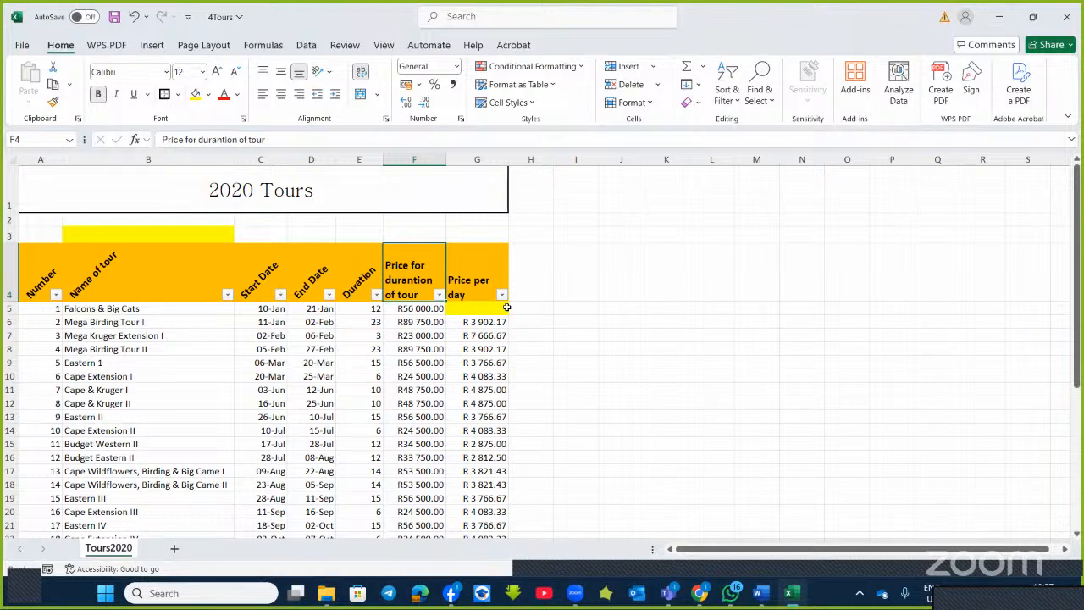
pyautogui.click(730, 94)
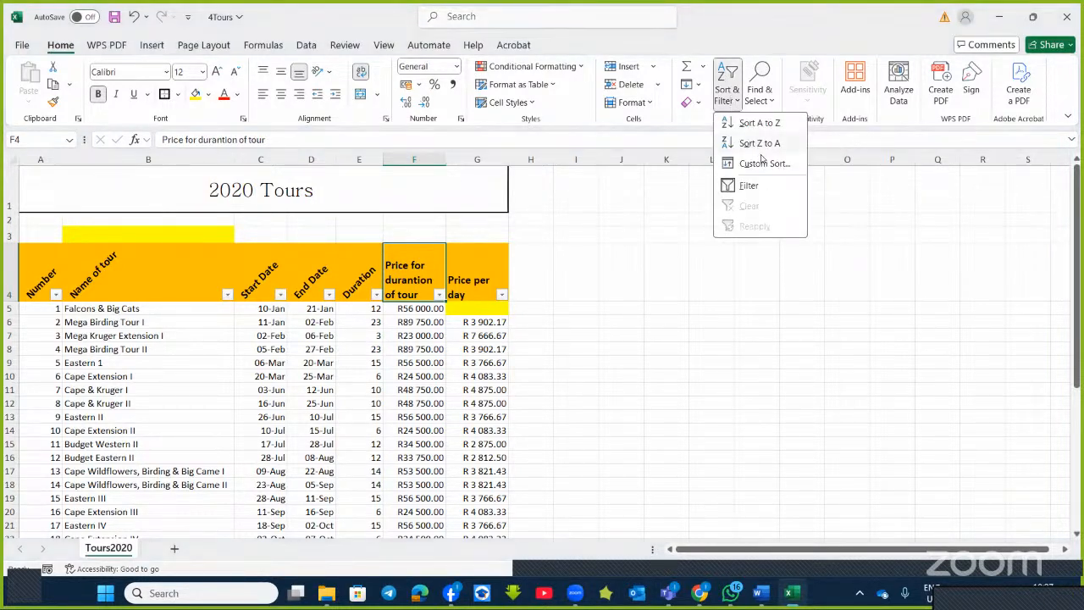
pyautogui.click(744, 187)
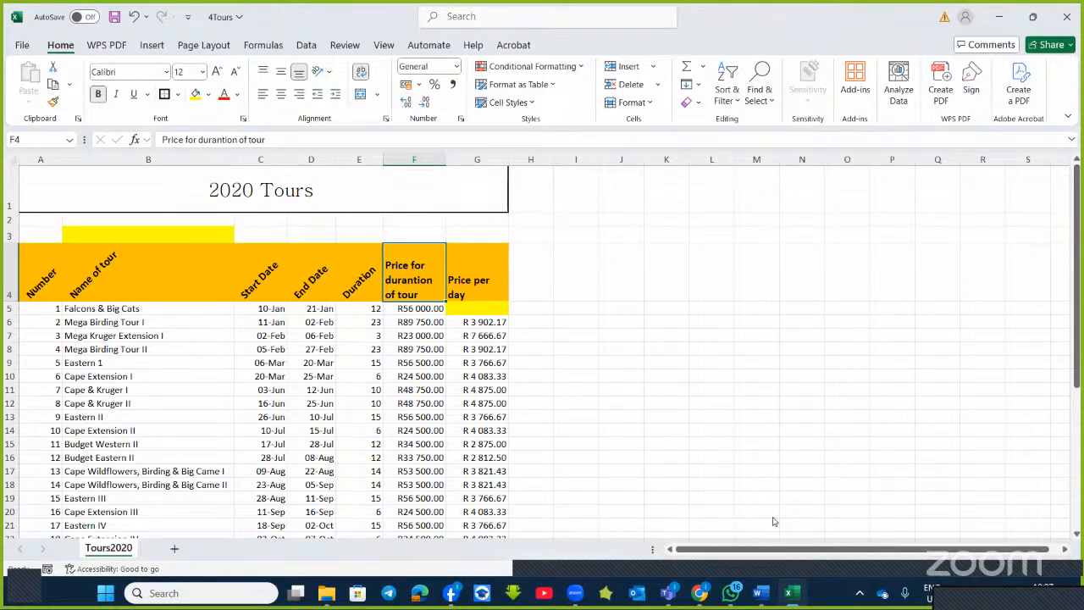
# Switch to the Word question document, read the next set of 4Tours tasks, and return to the Excel workbook
pyautogui.hotkey('alt', 'Tab')
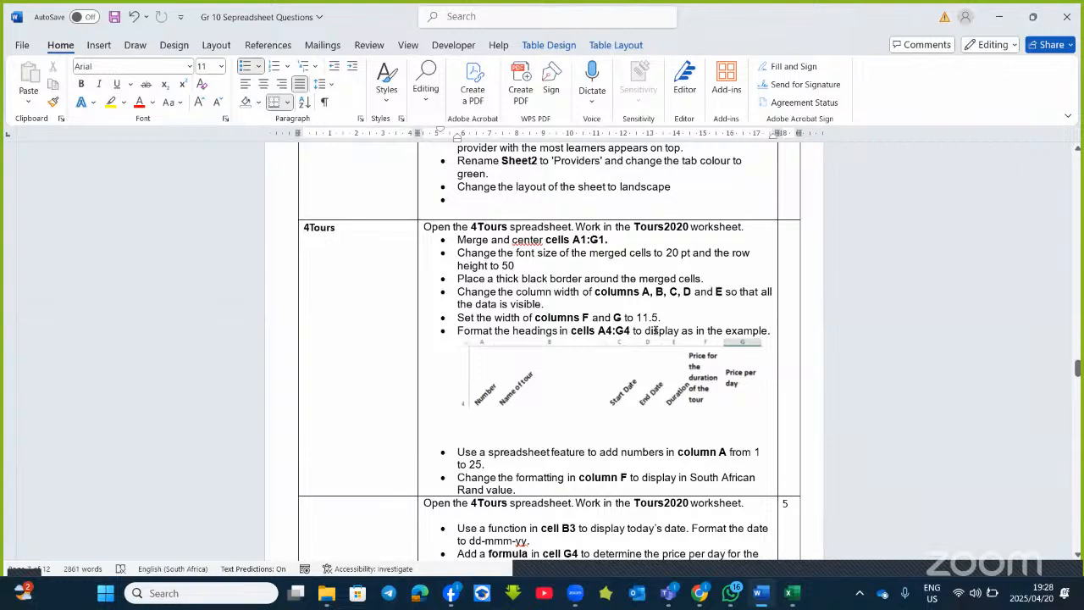
pyautogui.scroll(-5, 655, 330)
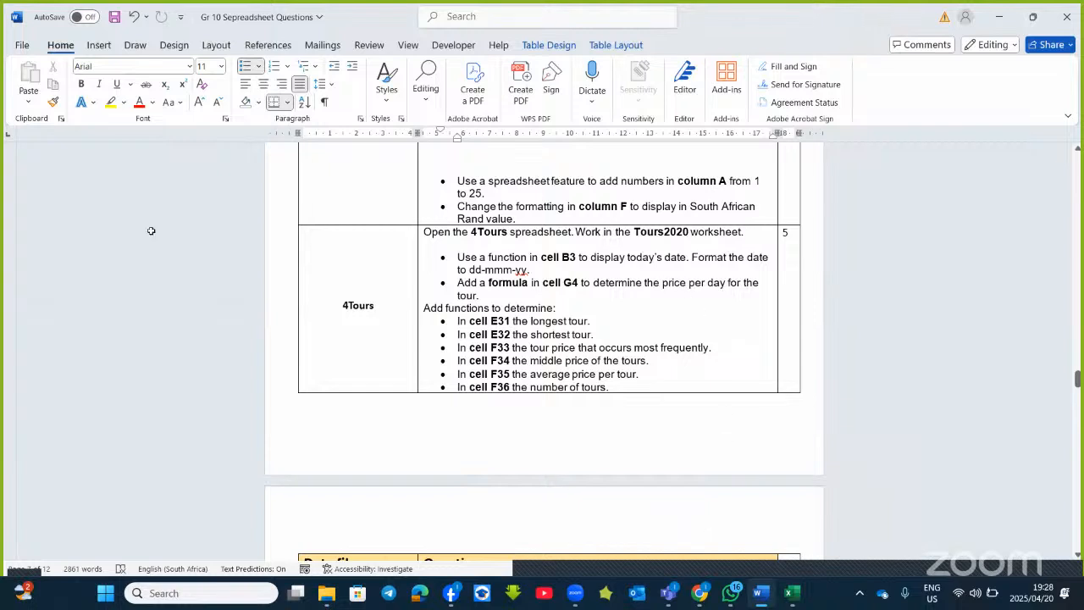
pyautogui.hotkey('alt', 'Tab')
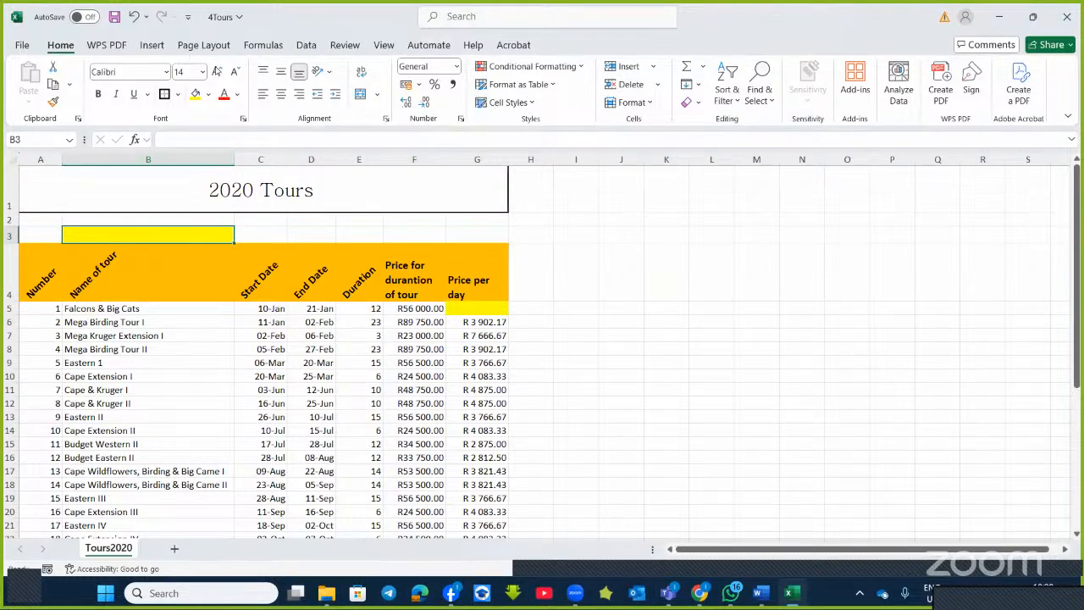
# Increase the font size of the yellow cell B3 to 26
pyautogui.click(218, 72)
pyautogui.click(218, 72)
pyautogui.click(217, 72)
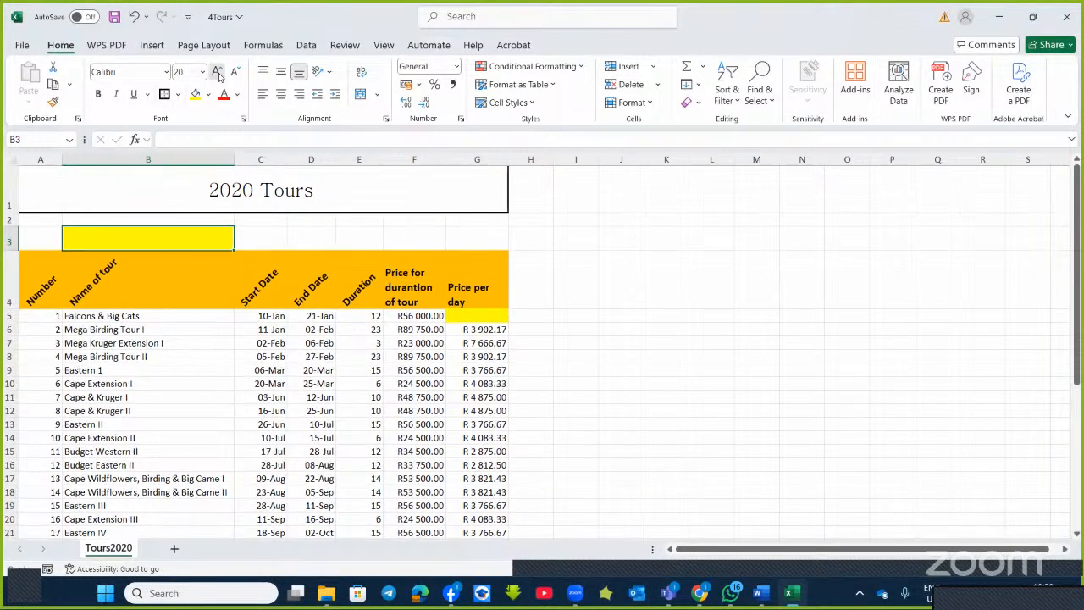
pyautogui.click(217, 72)
pyautogui.click(217, 72)
pyautogui.click(217, 72)
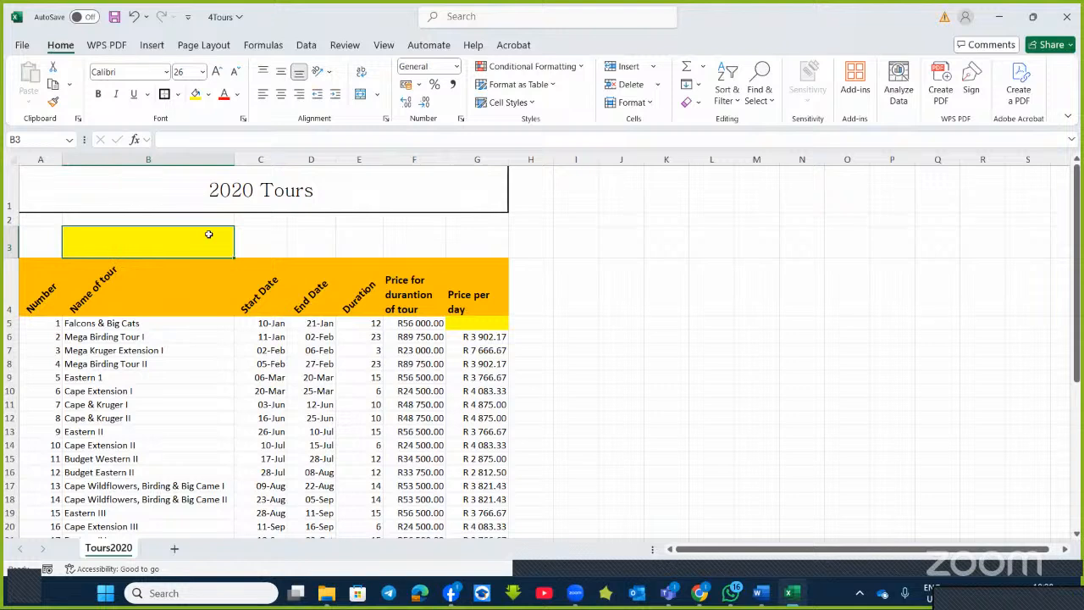
# Enter the formula =TODAY() in cell B3 and reopen the cell to check the function's syntax
pyautogui.write('=')
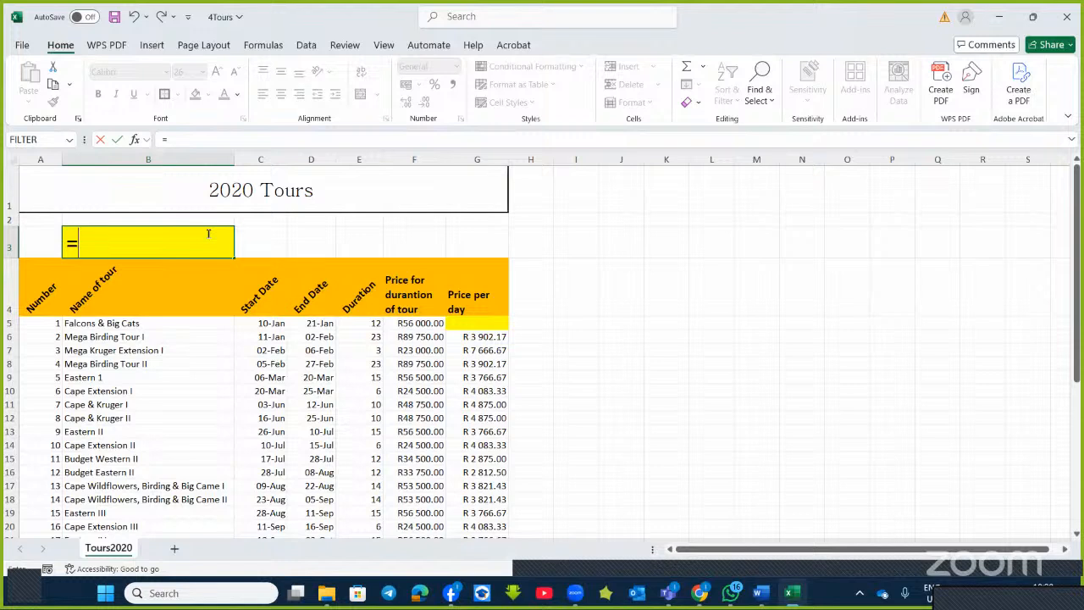
pyautogui.write('t')
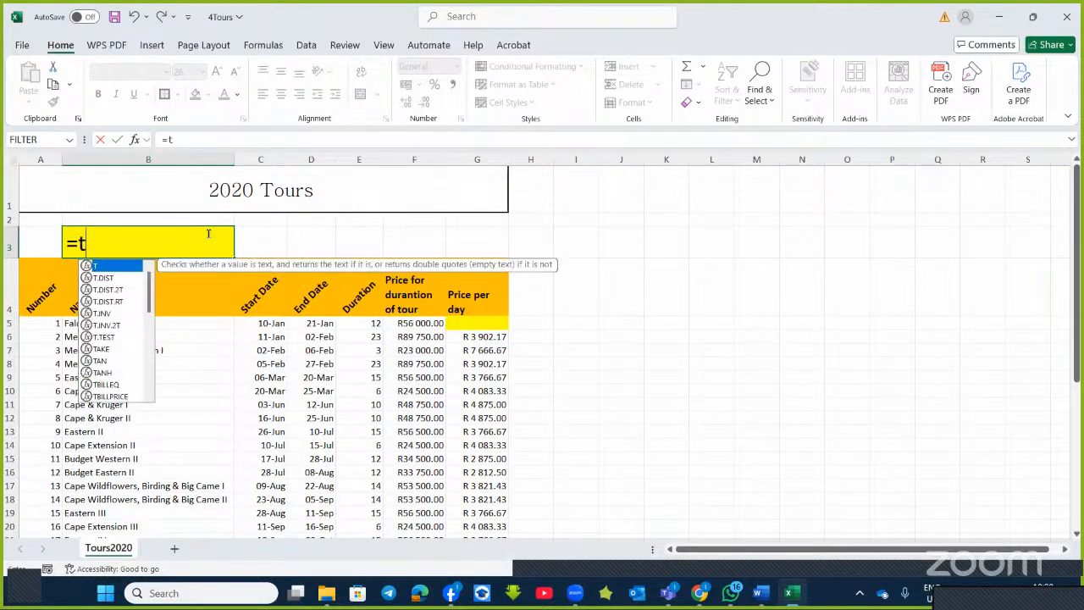
pyautogui.write('od')
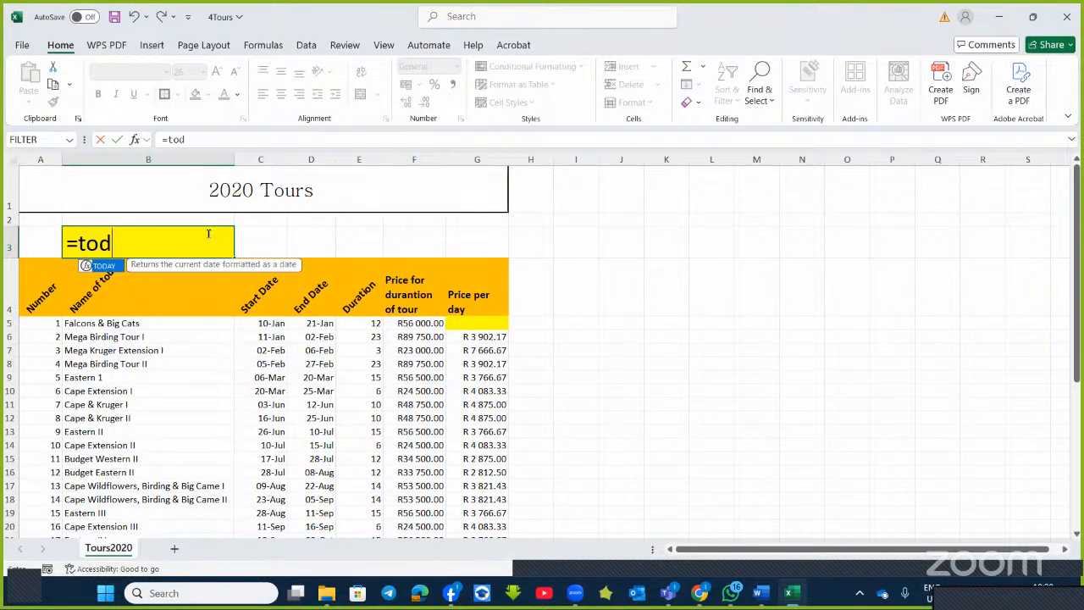
pyautogui.doubleClick(86, 265)
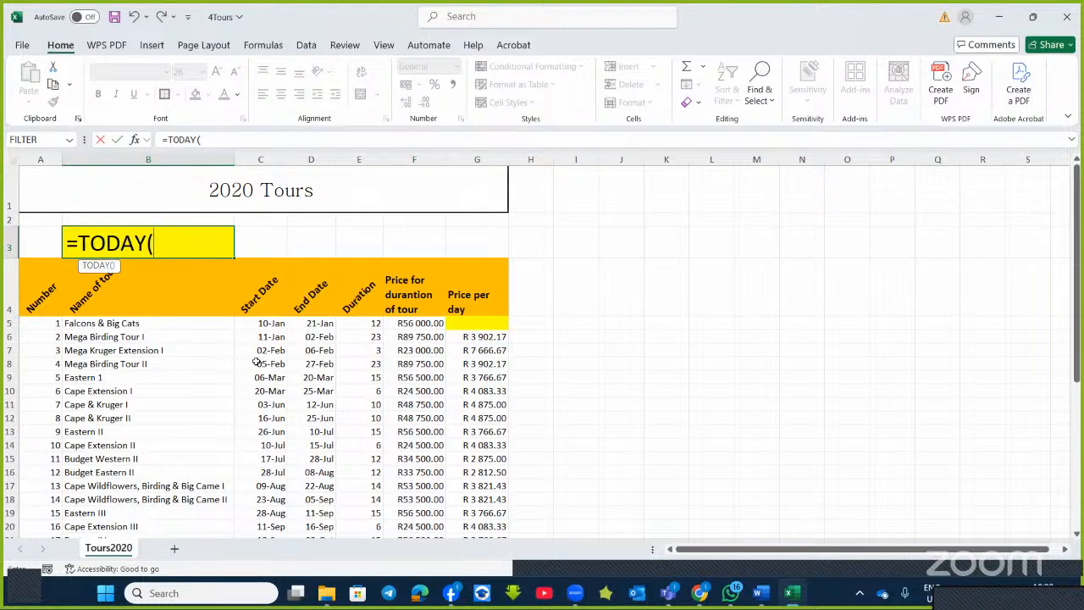
pyautogui.press('Return')
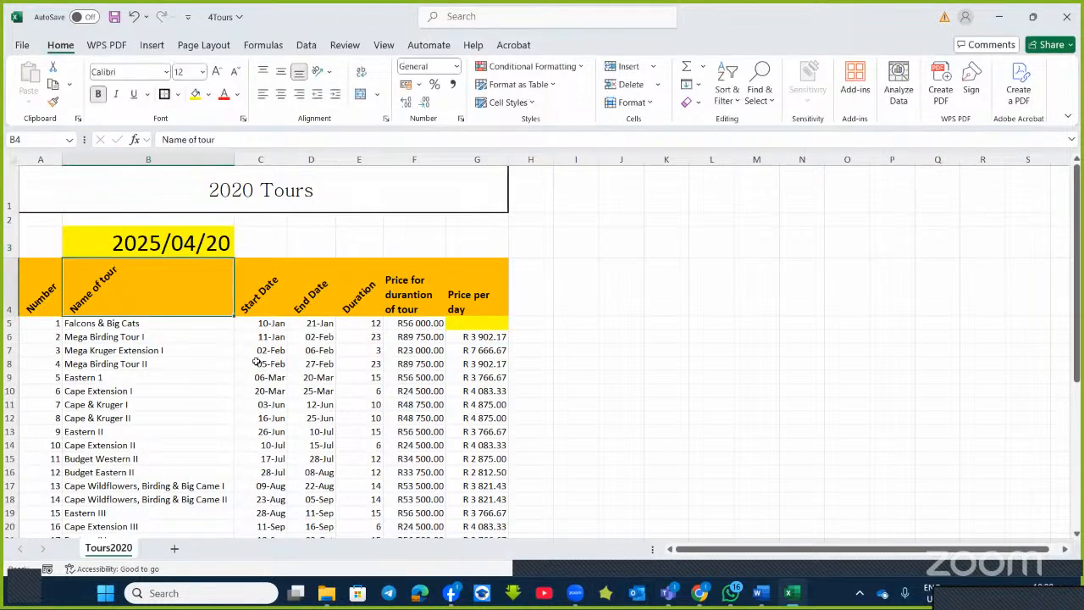
pyautogui.doubleClick(204, 244)
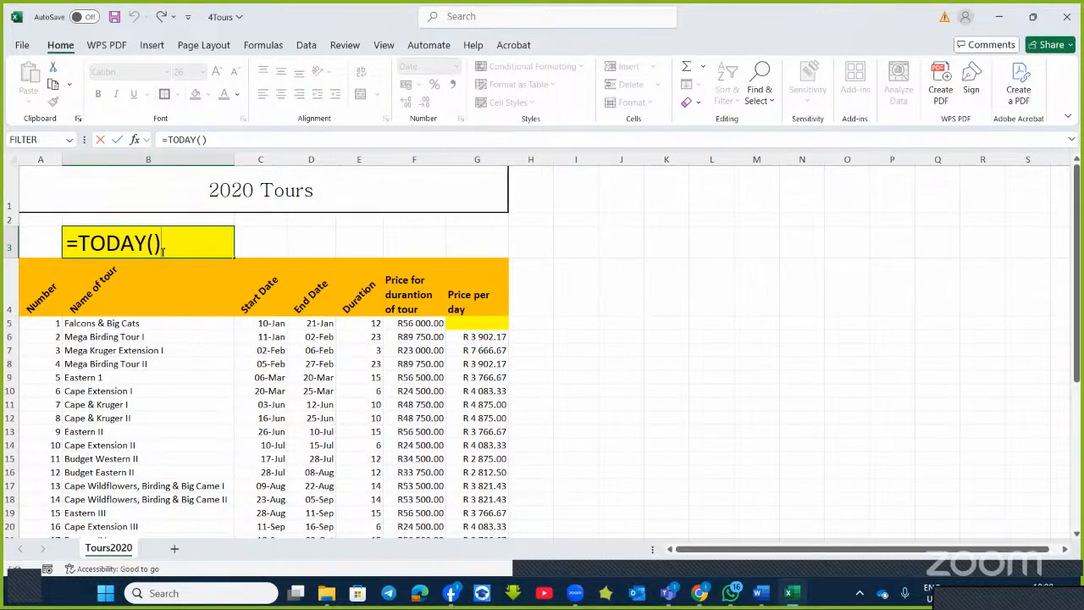
pyautogui.press('Return')
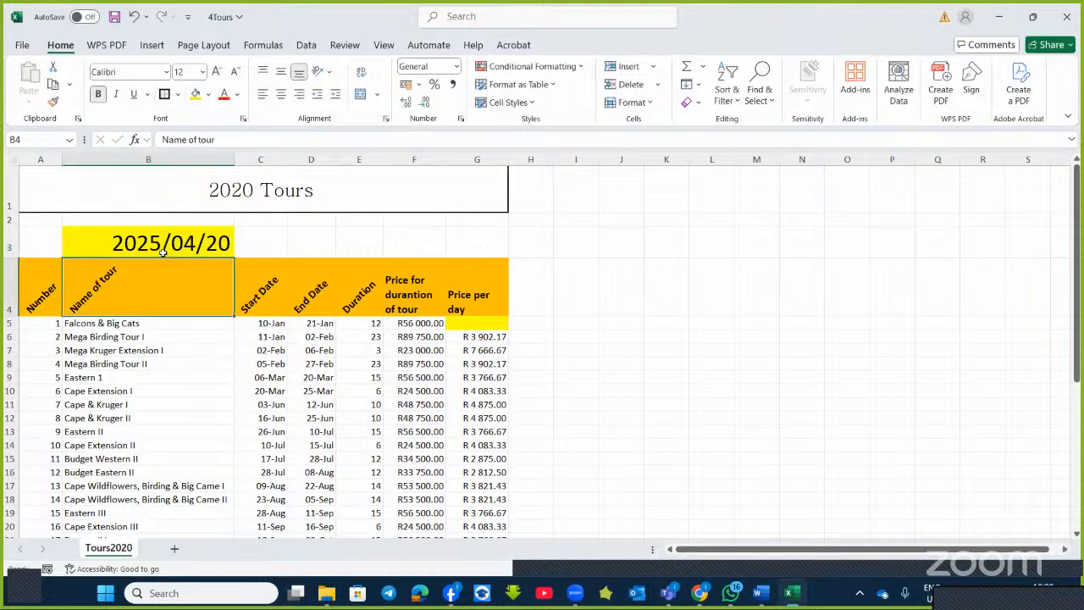
# Increase the font size of cell C3 to 22 and widen column C to about four times its width
pyautogui.click(251, 239)
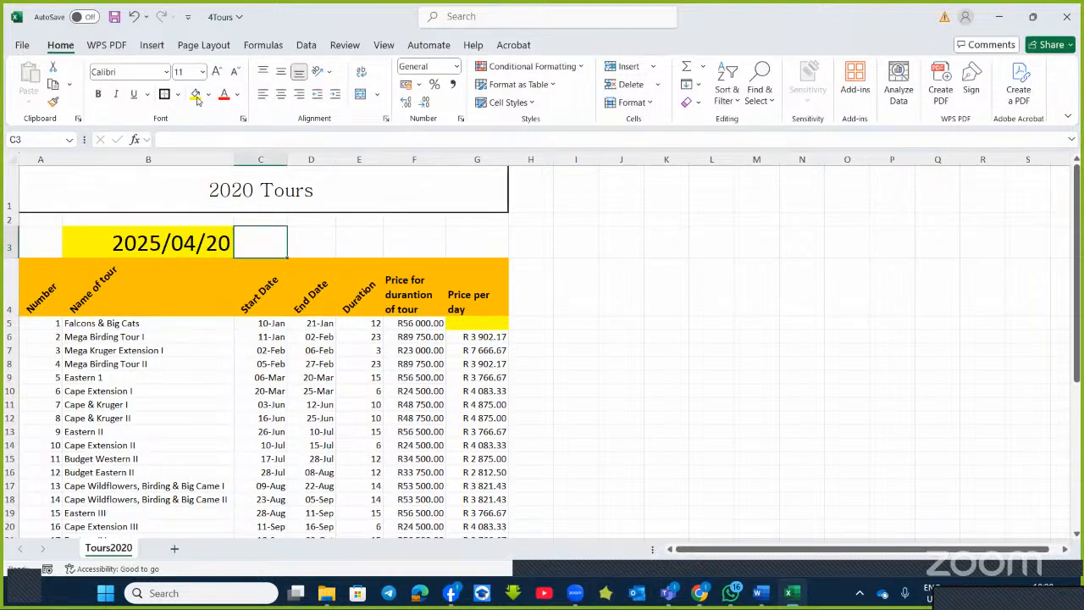
pyautogui.click(217, 73)
pyautogui.click(217, 73)
pyautogui.click(218, 72)
pyautogui.click(218, 73)
pyautogui.click(218, 73)
pyautogui.moveTo(284, 156); pyautogui.dragTo(463, 159)
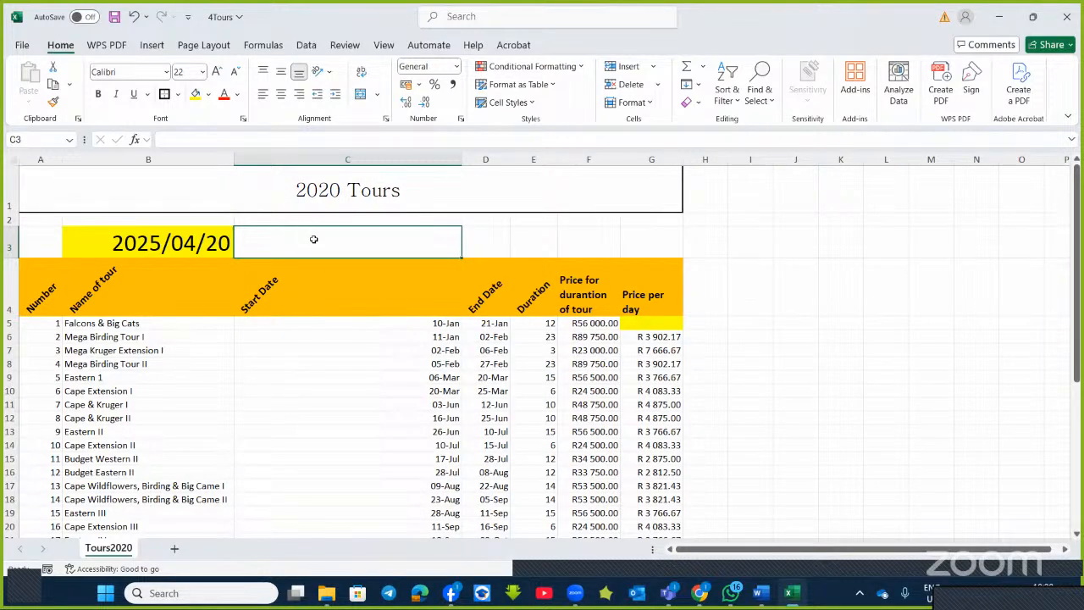
# Enter the NOW function in cell C3 to display the current date and time
pyautogui.write('=no')
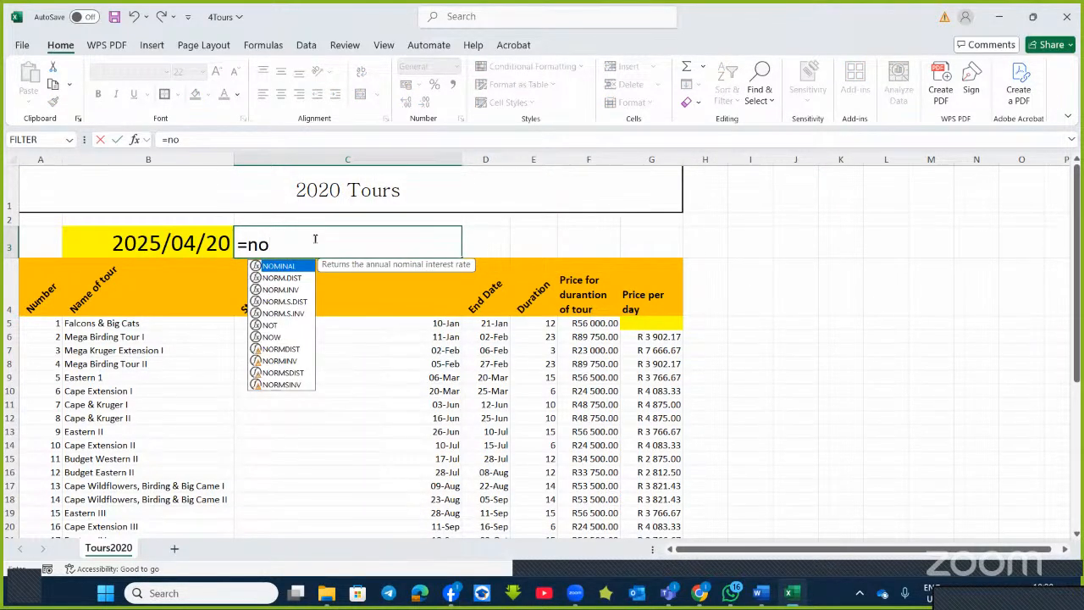
pyautogui.write('w')
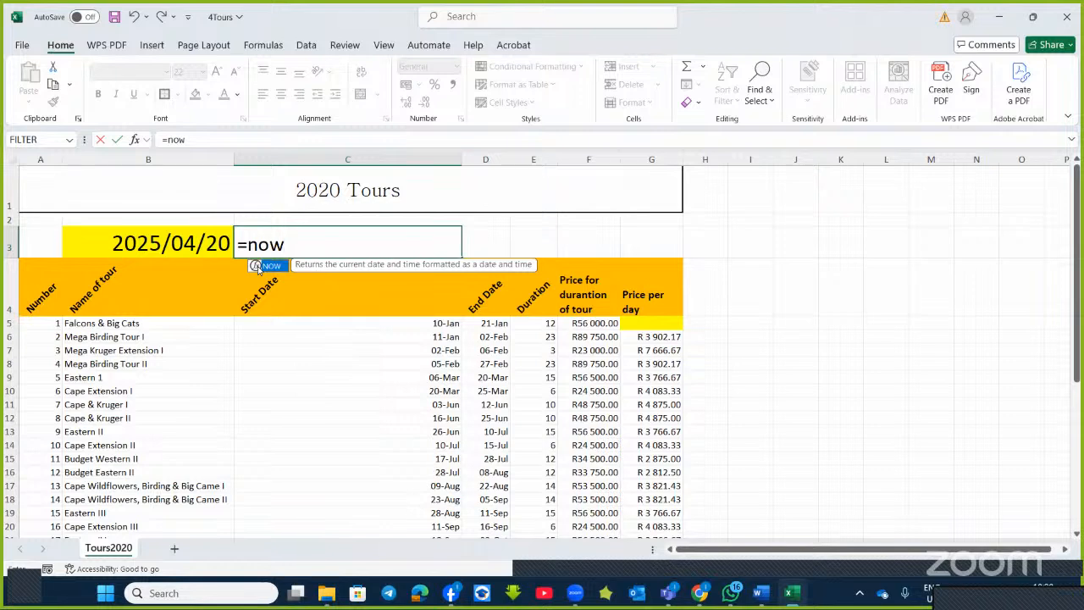
pyautogui.doubleClick(258, 268)
pyautogui.press('Return')
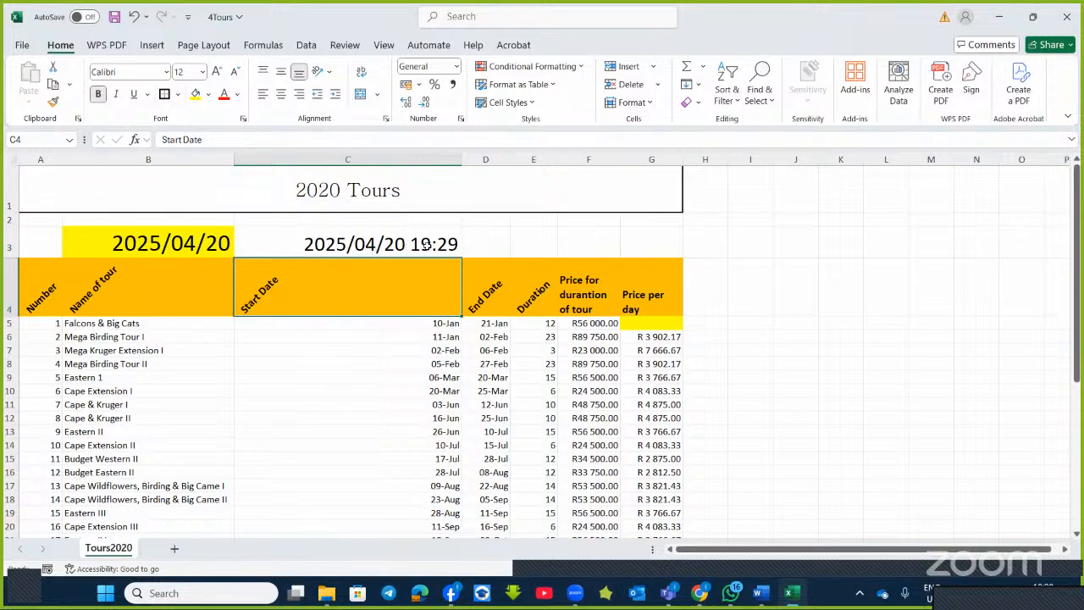
# Check the formulas in cells C3 and B3, and consult the 4Tours questions in the Word document before returning to the spreadsheet
pyautogui.doubleClick(367, 243)
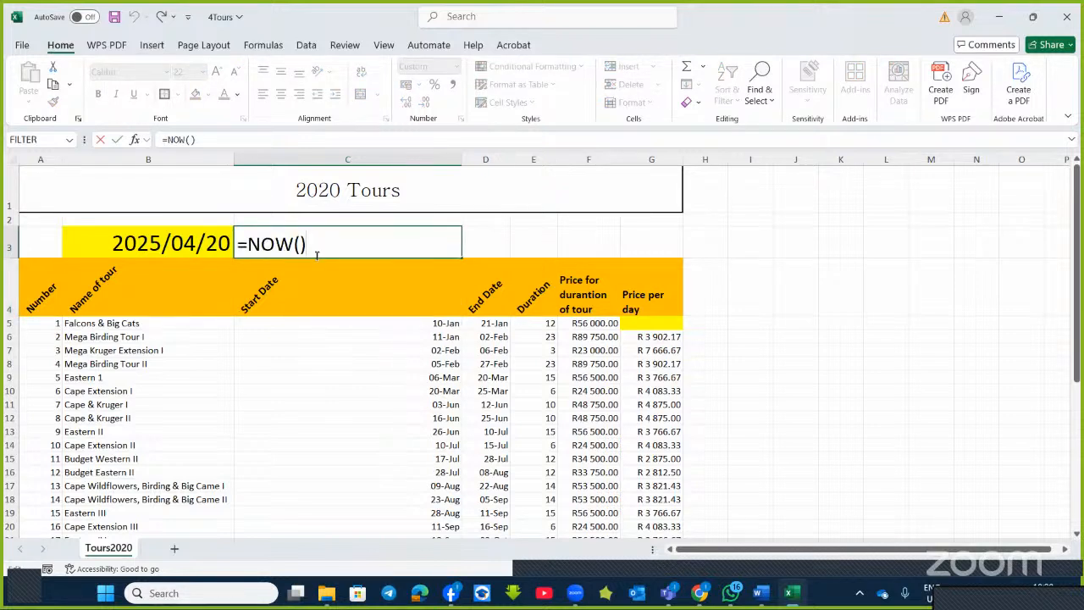
pyautogui.click(191, 243)
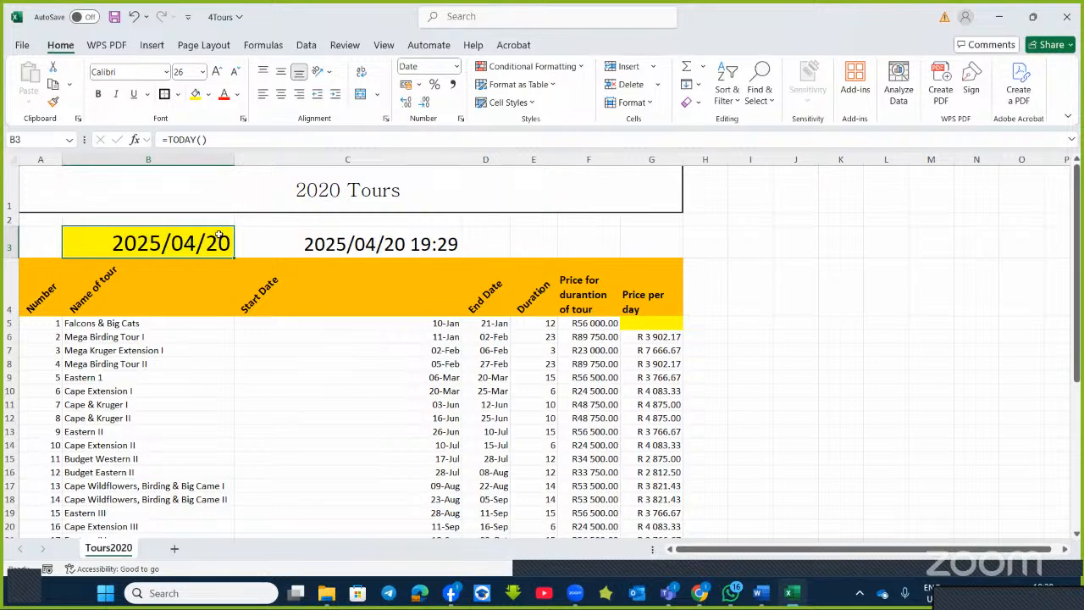
pyautogui.click(761, 592)
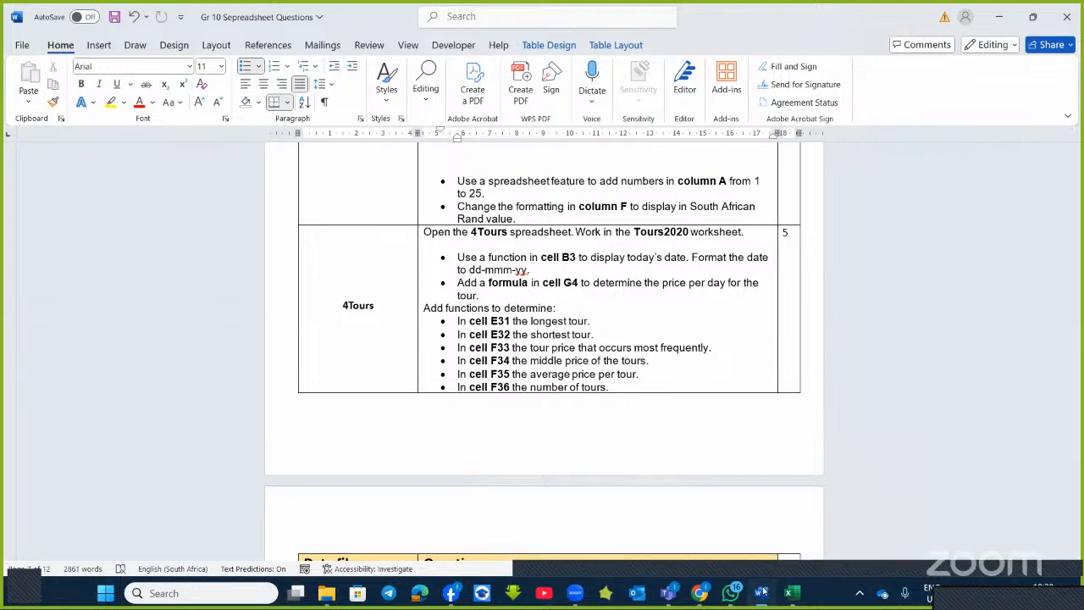
pyautogui.click(762, 590)
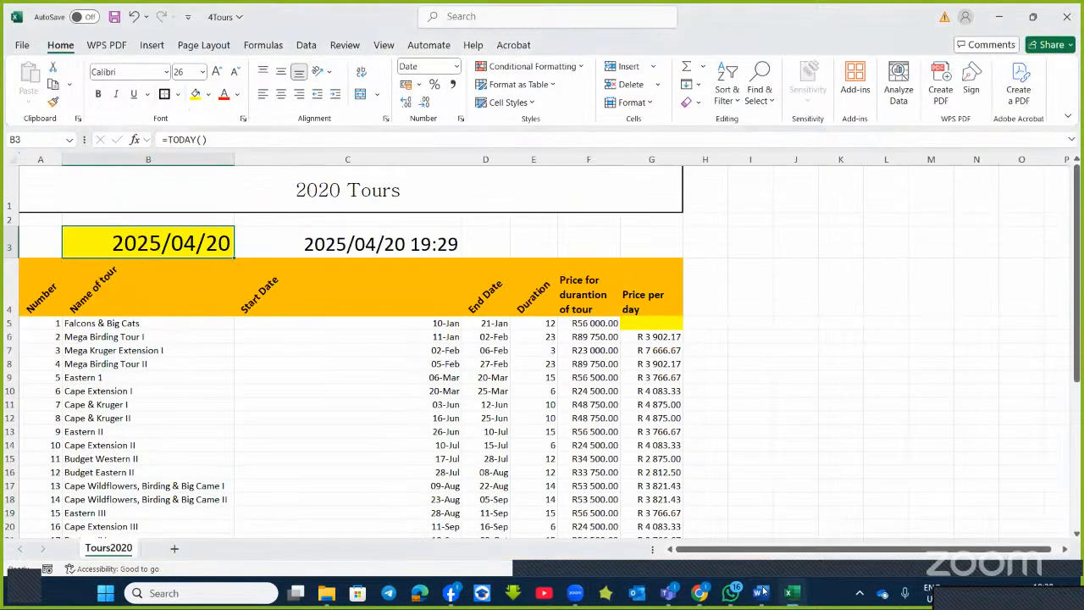
# Increase the font size of the yellow cell G5 to 24 and widen column G by about half
pyautogui.click(659, 325)
pyautogui.click(218, 71)
pyautogui.click(218, 71)
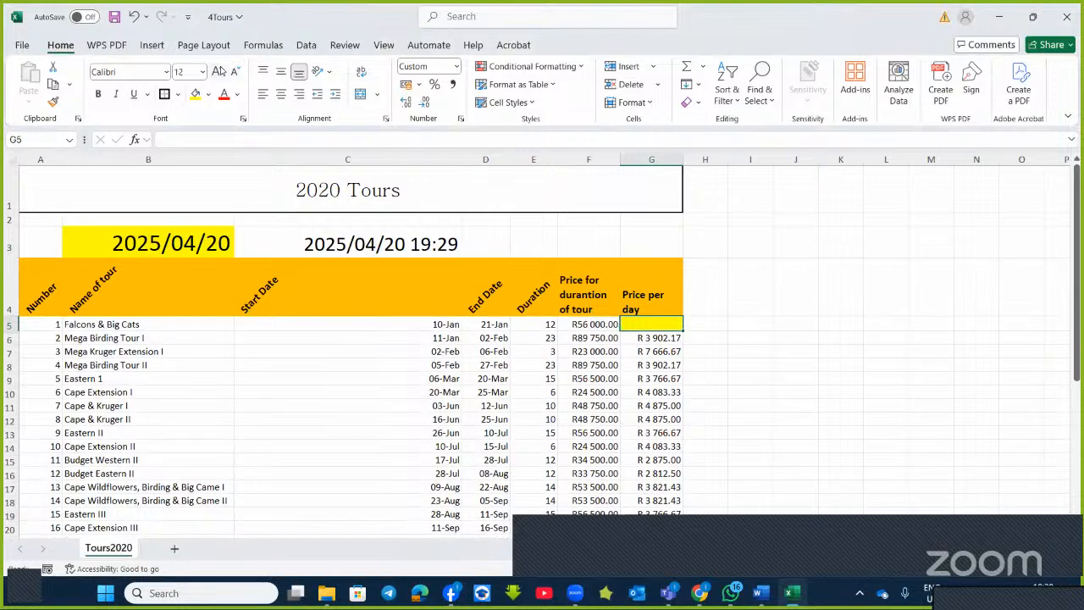
pyautogui.click(218, 71)
pyautogui.click(218, 71)
pyautogui.click(218, 71)
pyautogui.click(219, 71)
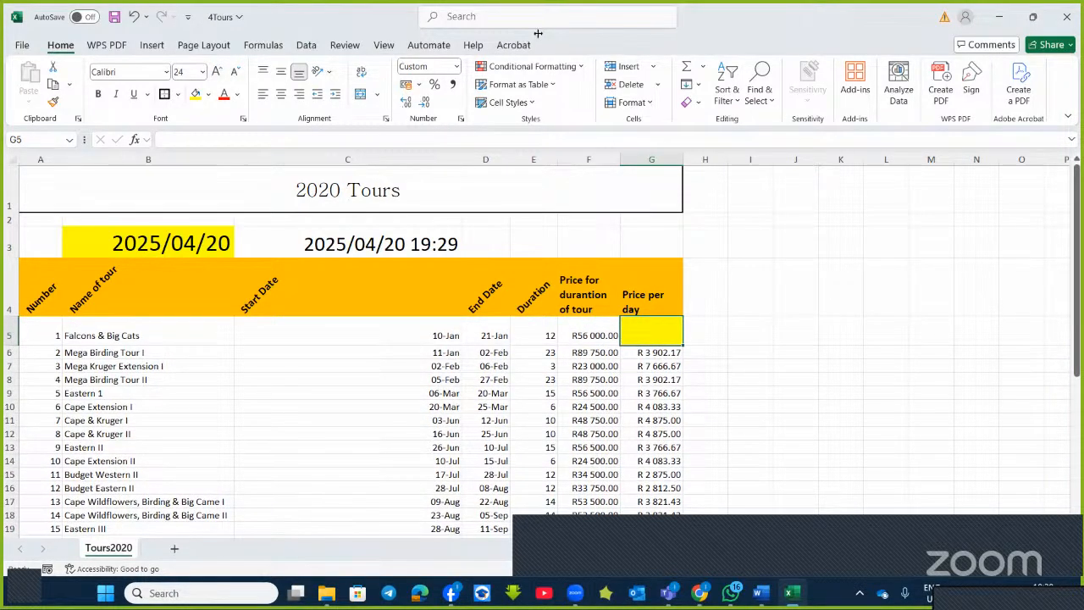
pyautogui.moveTo(682, 159); pyautogui.dragTo(715, 159)
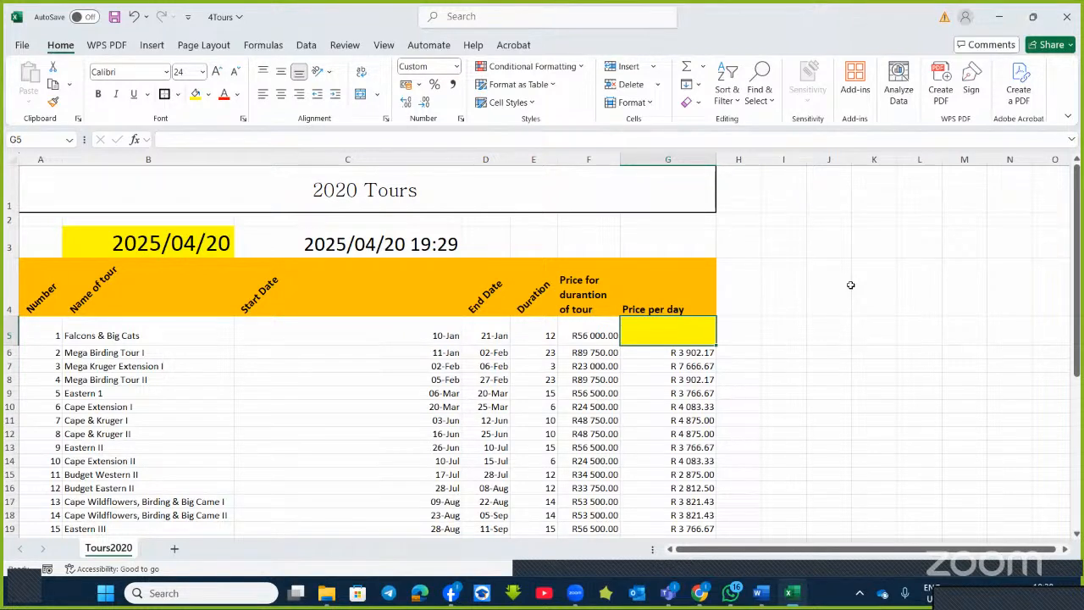
# Enter a plus sign in cell J5 at font size 20 and a minus sign in cell J6
pyautogui.click(826, 331)
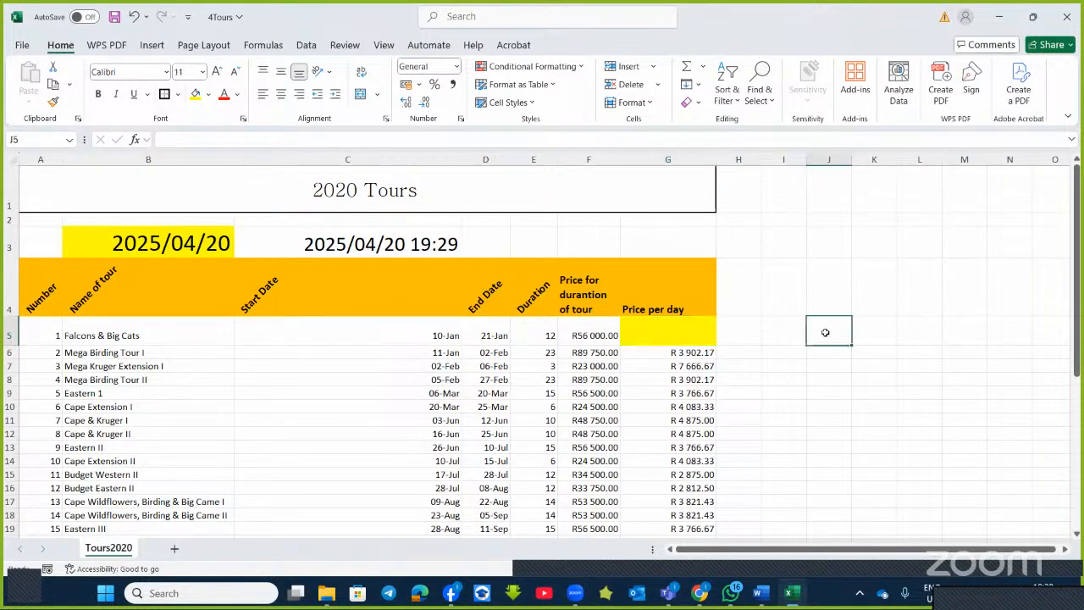
pyautogui.click(217, 73)
pyautogui.click(217, 72)
pyautogui.click(217, 73)
pyautogui.write('+')
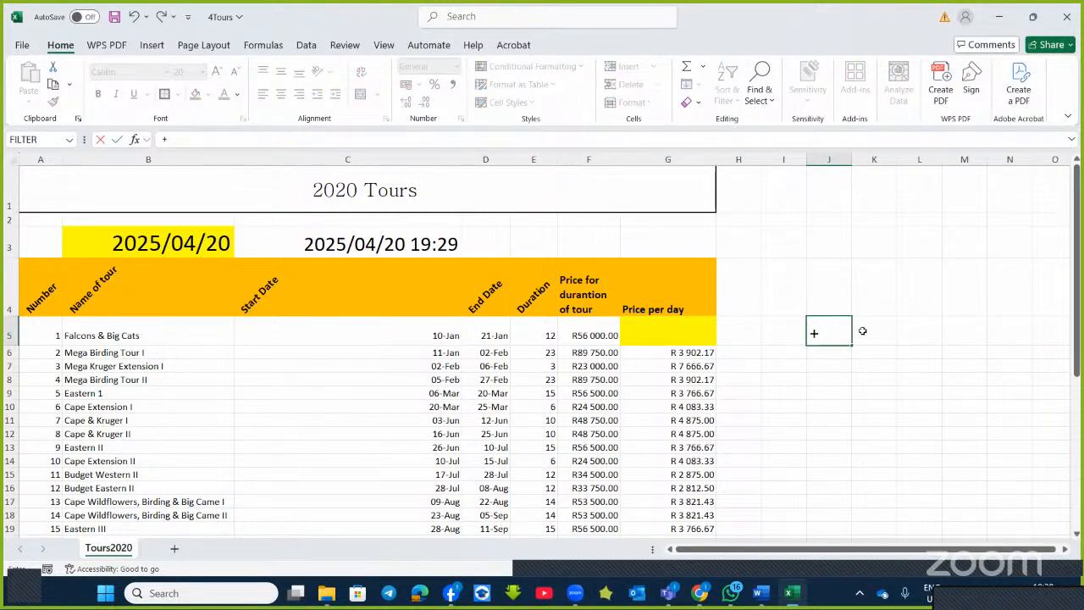
pyautogui.click(823, 350)
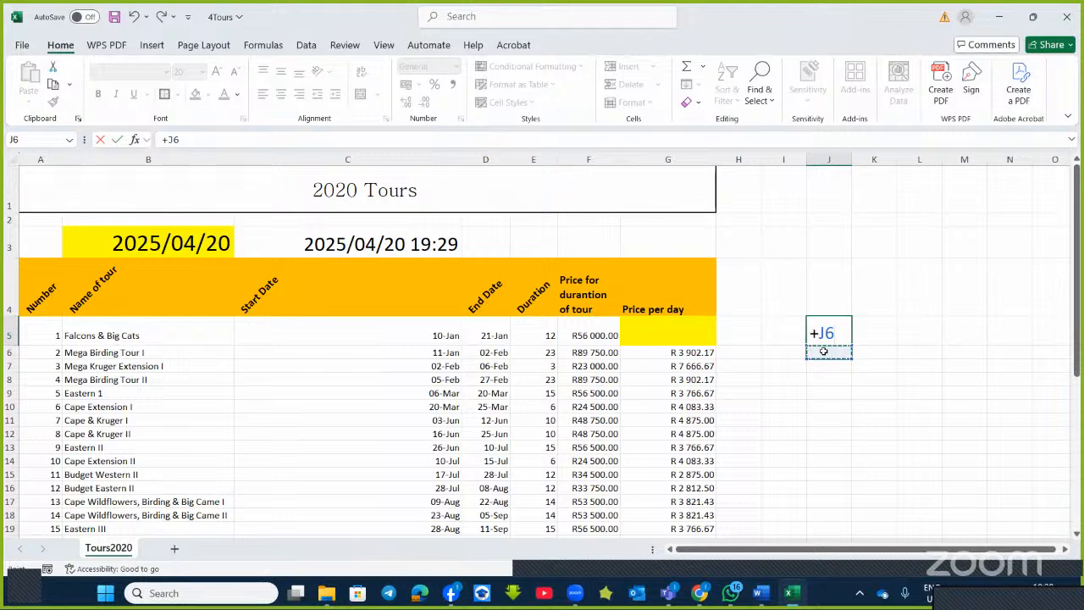
pyautogui.press('BackSpace')
pyautogui.press('BackSpace')
pyautogui.press('Return')
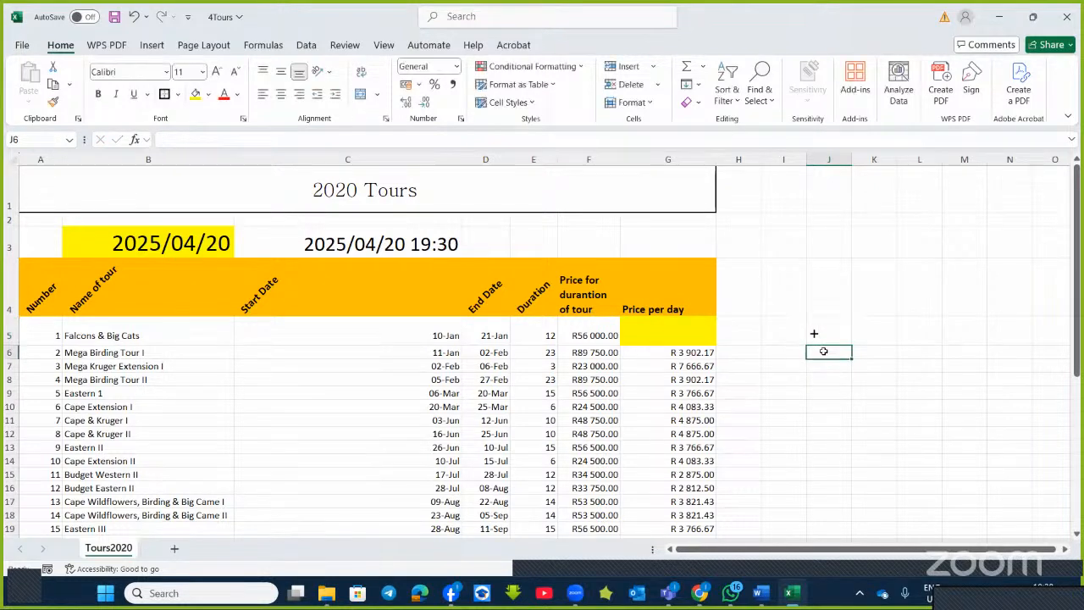
pyautogui.write('-')
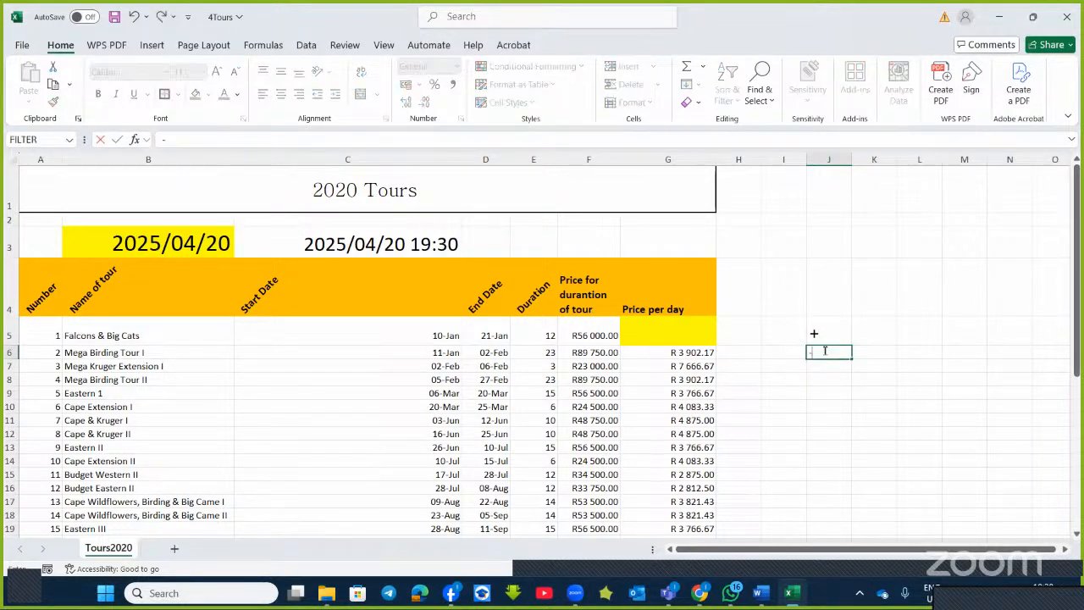
pyautogui.press('Return')
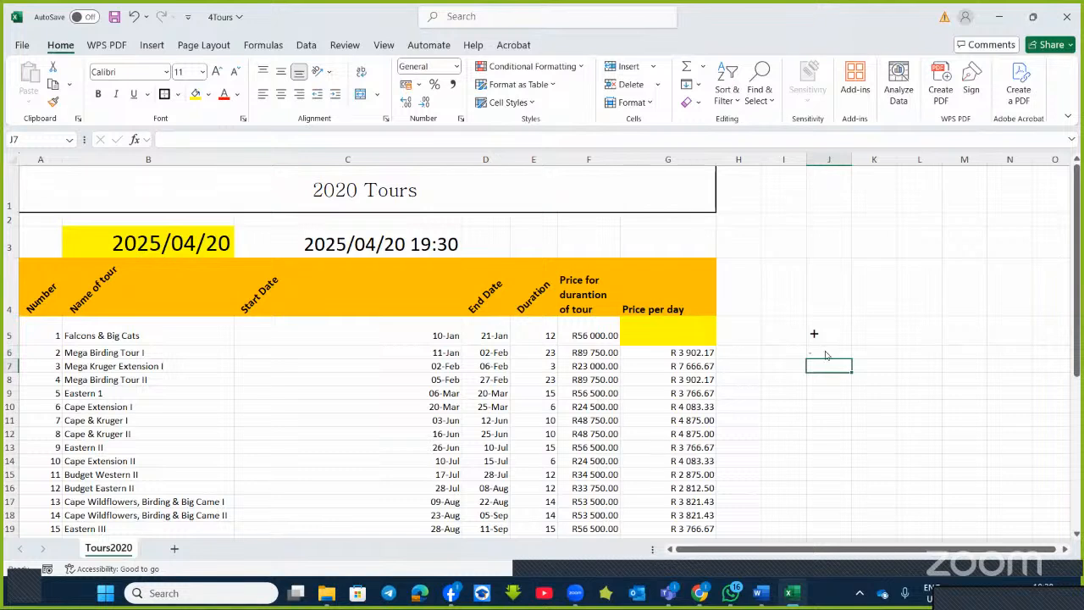
# Increase the font size of the operator list cells J5 to J9, bringing J5 to size 26
pyautogui.press('alt')
pyautogui.press('Escape')
pyautogui.press('/')
pyautogui.click(833, 388)
pyautogui.click(816, 336)
pyautogui.moveTo(815, 337); pyautogui.dragTo(822, 391)
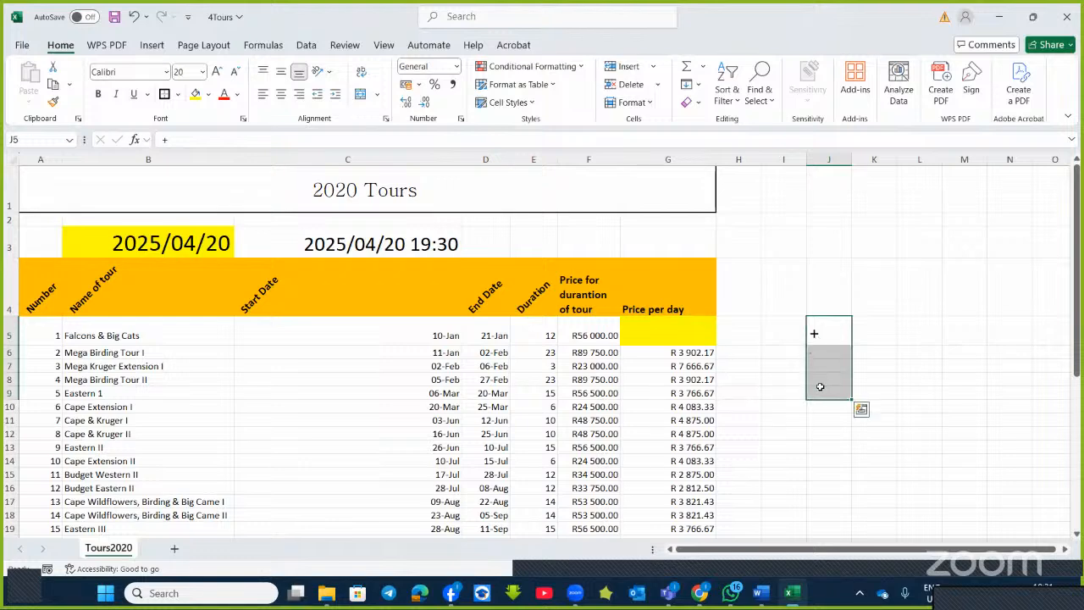
pyautogui.click(216, 71)
pyautogui.click(217, 72)
pyautogui.click(216, 71)
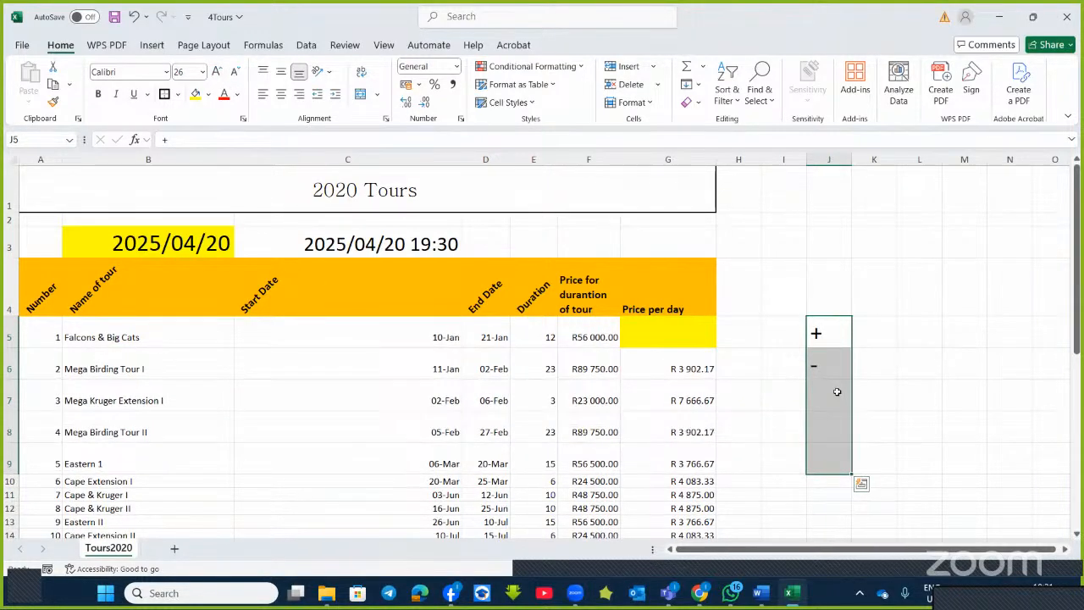
# Enter the formula ="/" in cell J7 to display the division sign
pyautogui.click(837, 391)
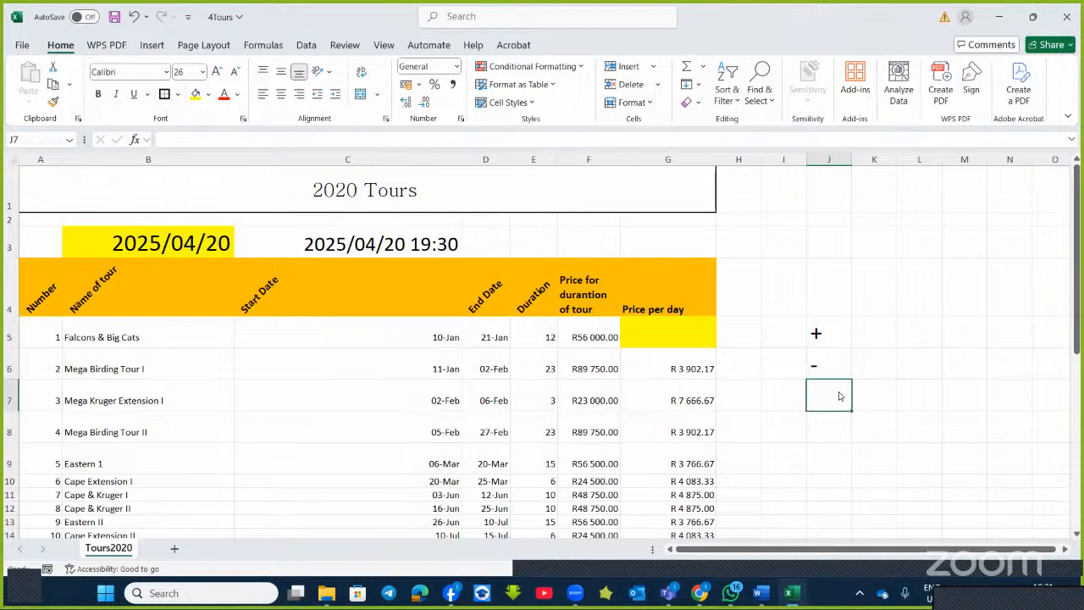
pyautogui.press('alt')
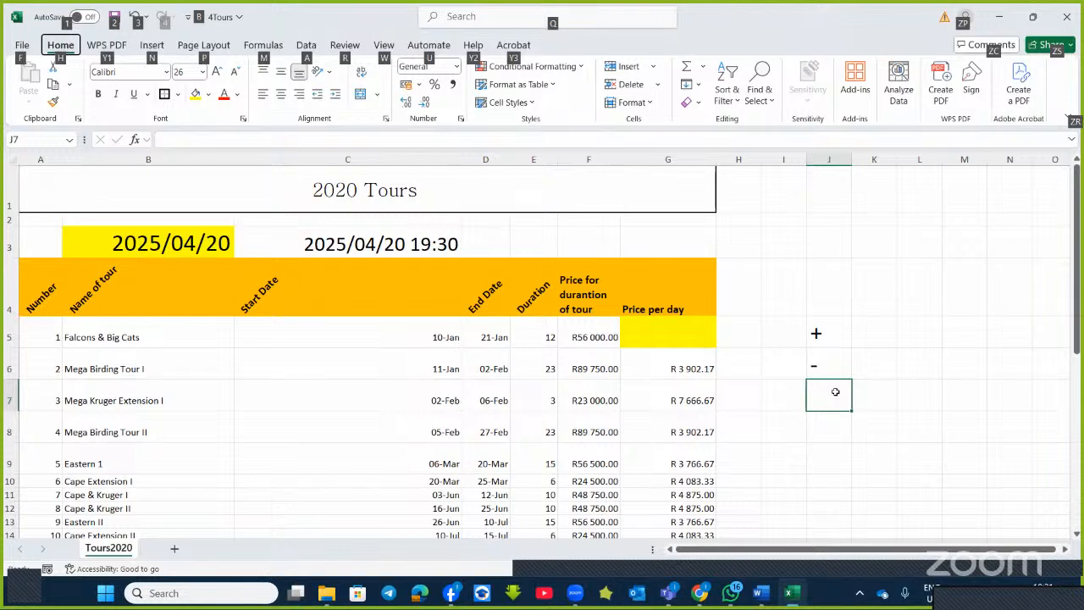
pyautogui.click(911, 400)
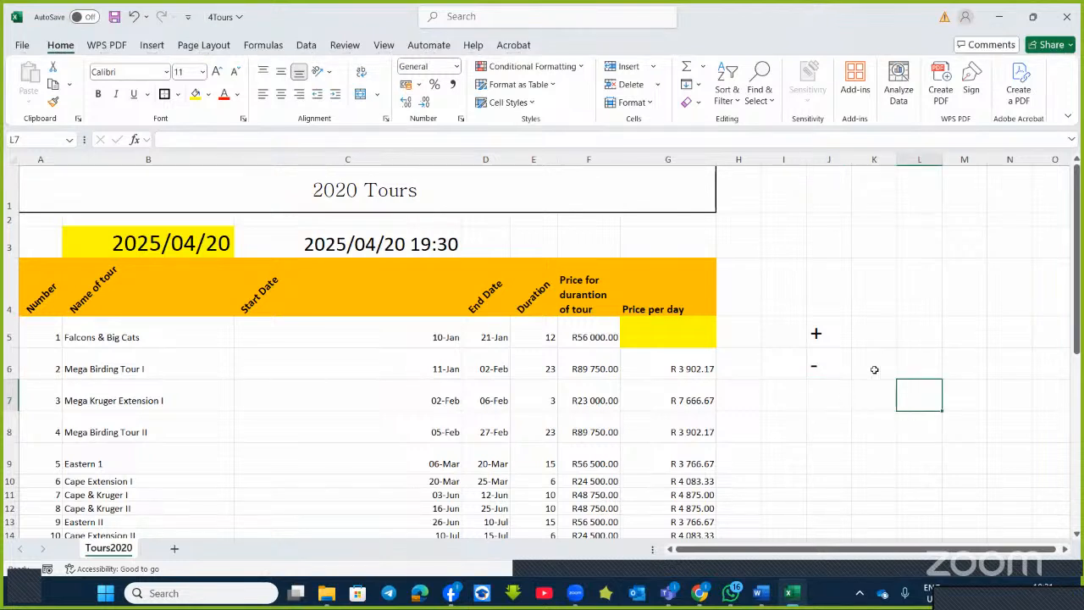
pyautogui.click(838, 395)
pyautogui.write('=')
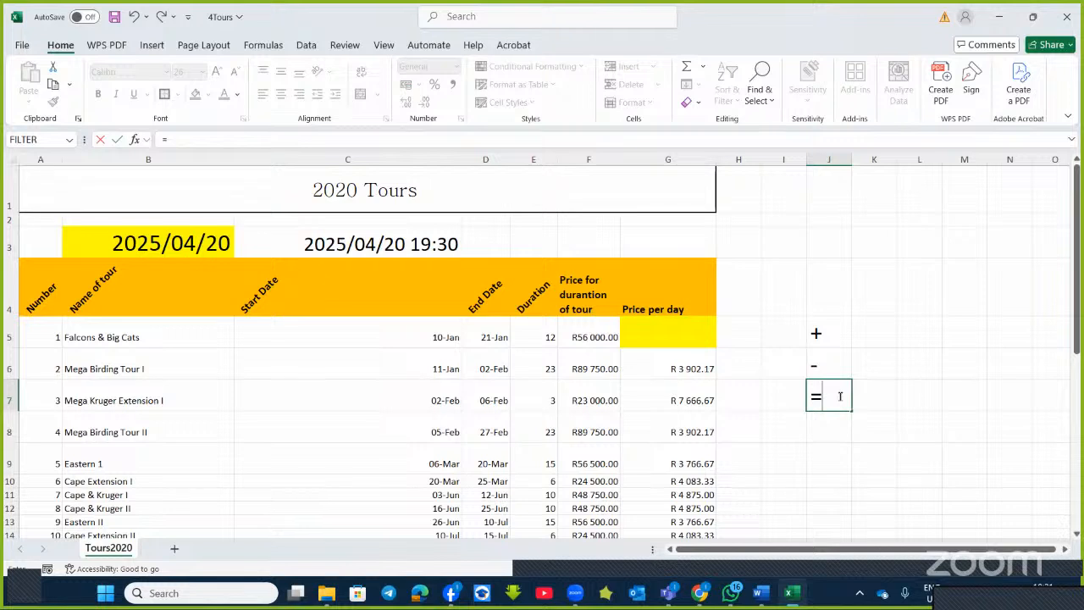
pyautogui.write('"/"')
pyautogui.press('Return')
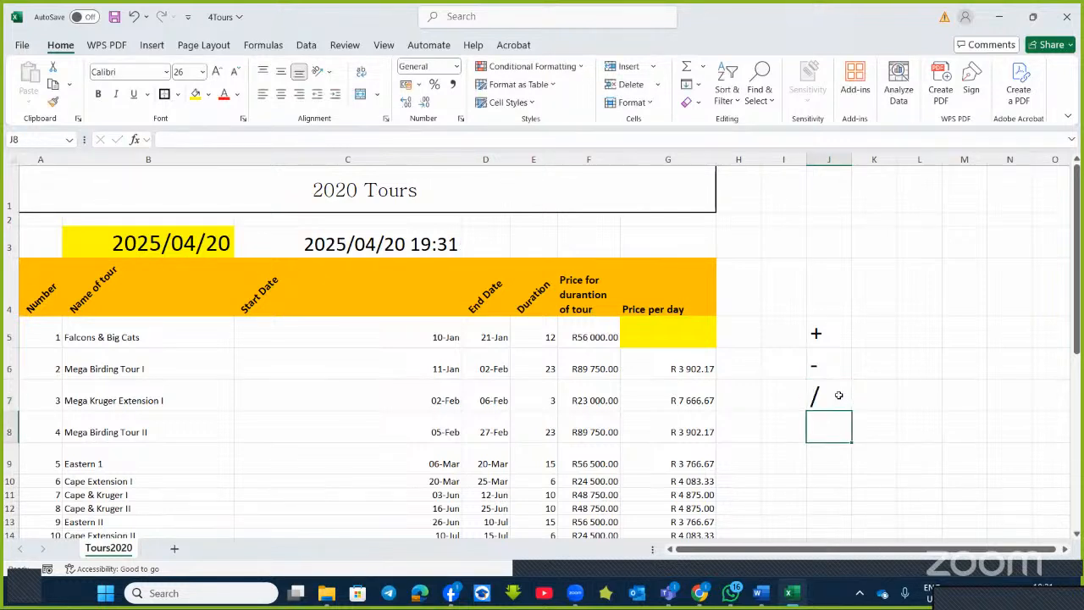
# Replace the contents of cell J7 with an asterisk and enter a caret (^) in cell J8
pyautogui.click(838, 394)
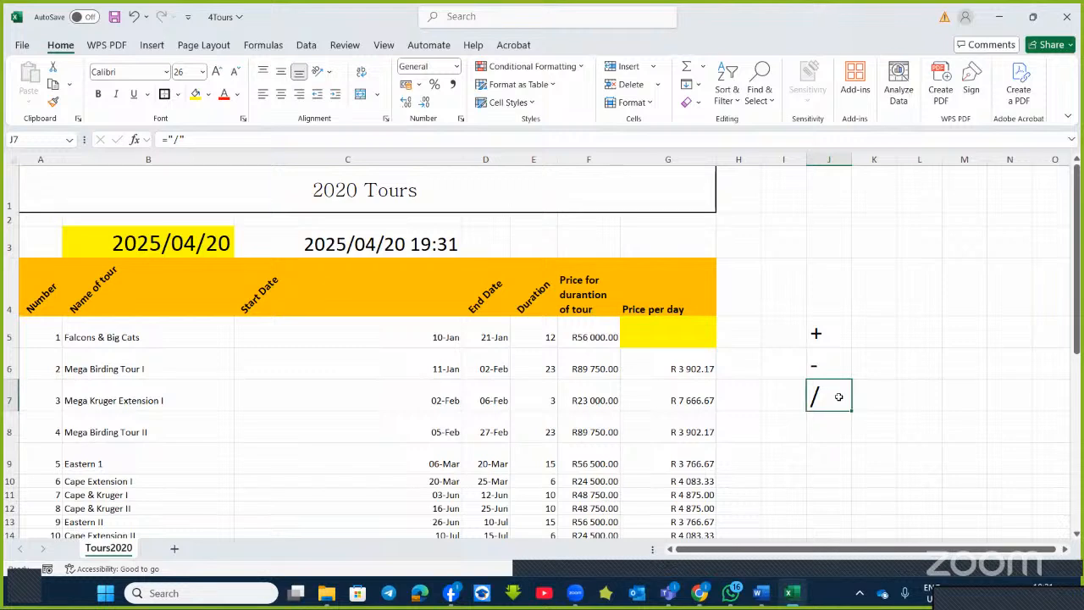
pyautogui.write('*')
pyautogui.press('Return')
pyautogui.click(825, 405)
pyautogui.click(830, 434)
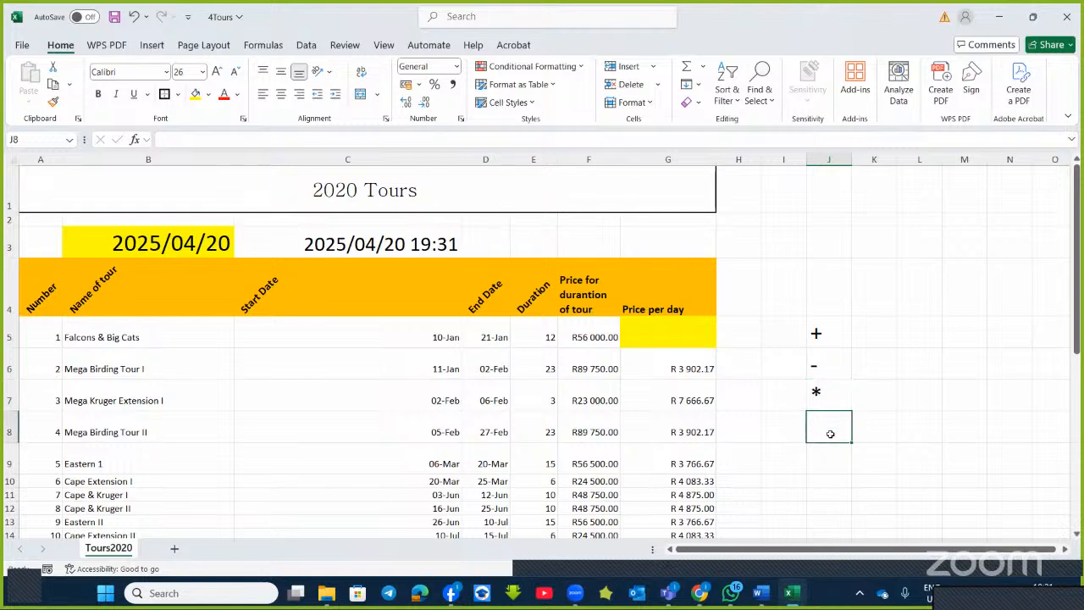
pyautogui.write('^')
pyautogui.click(825, 457)
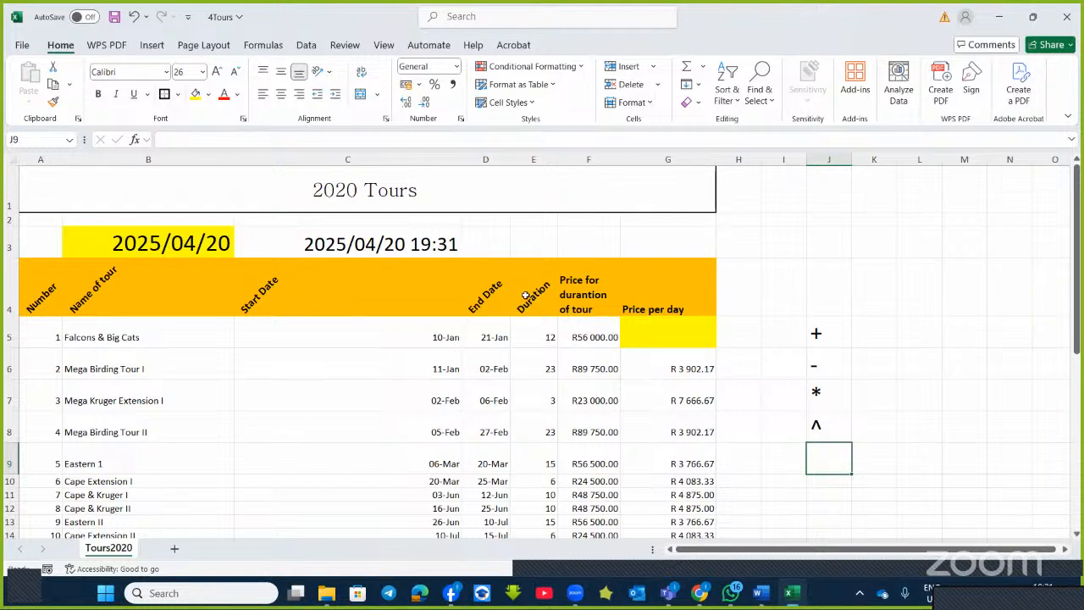
# Enter the price-per-day formula =F5/E5 in cell G5 and widen column G by about a third to fit it
pyautogui.click(551, 337)
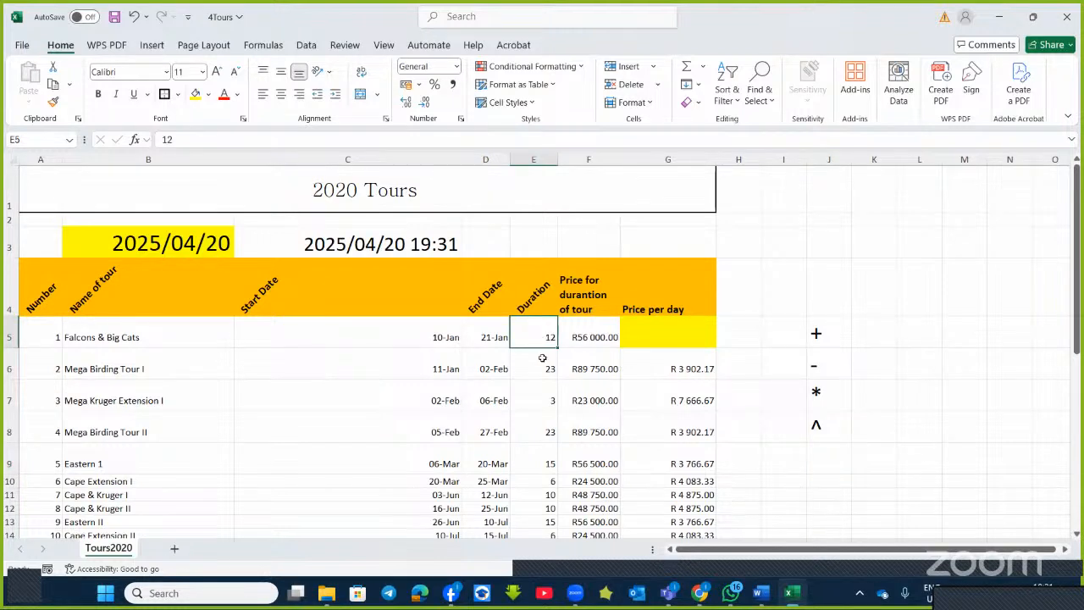
pyautogui.click(542, 361)
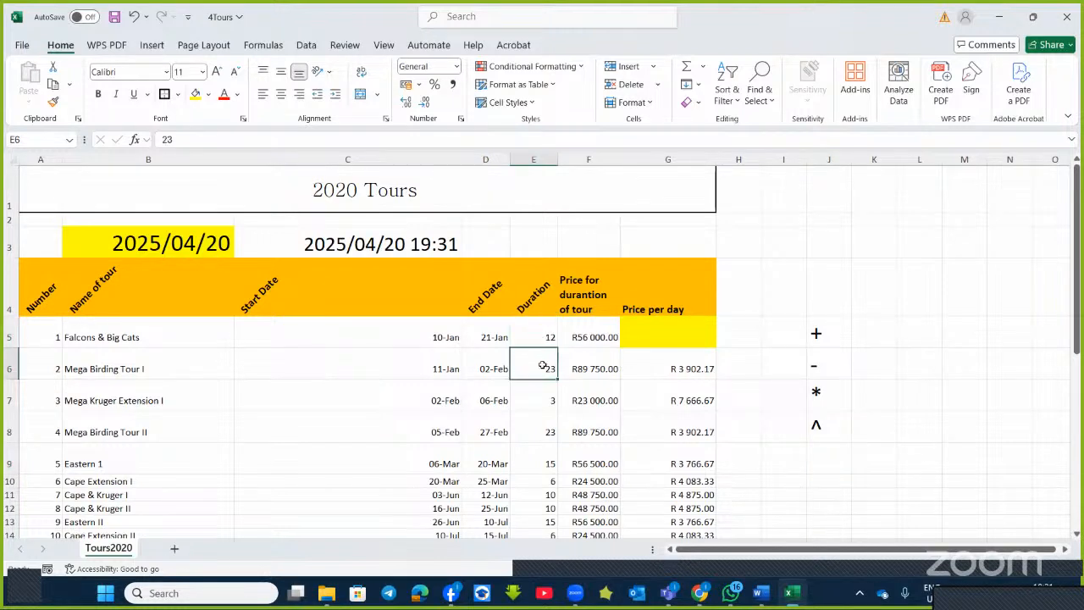
pyautogui.click(661, 331)
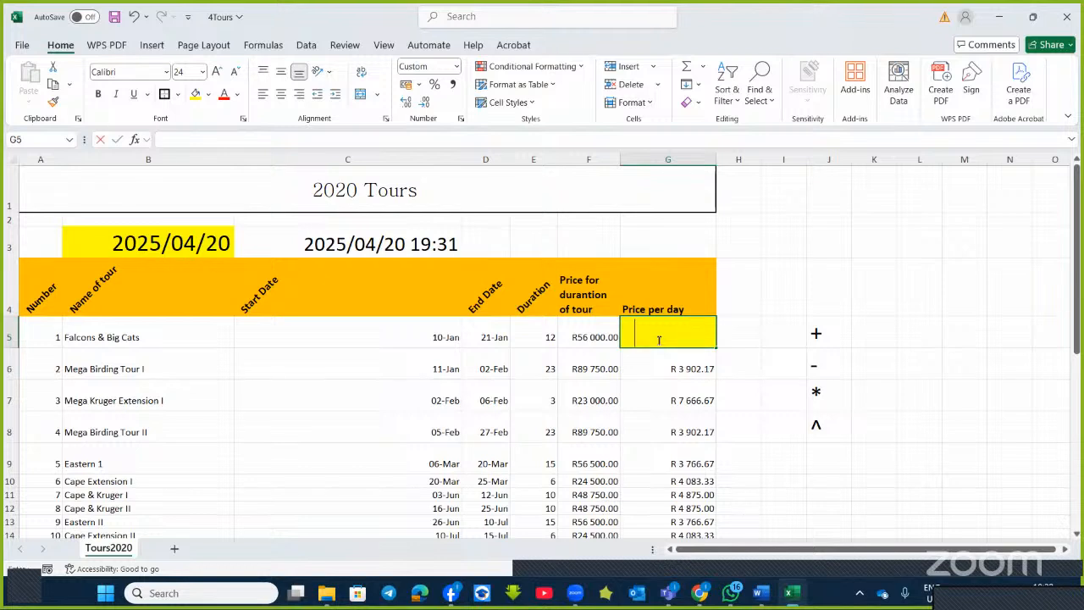
pyautogui.write('=')
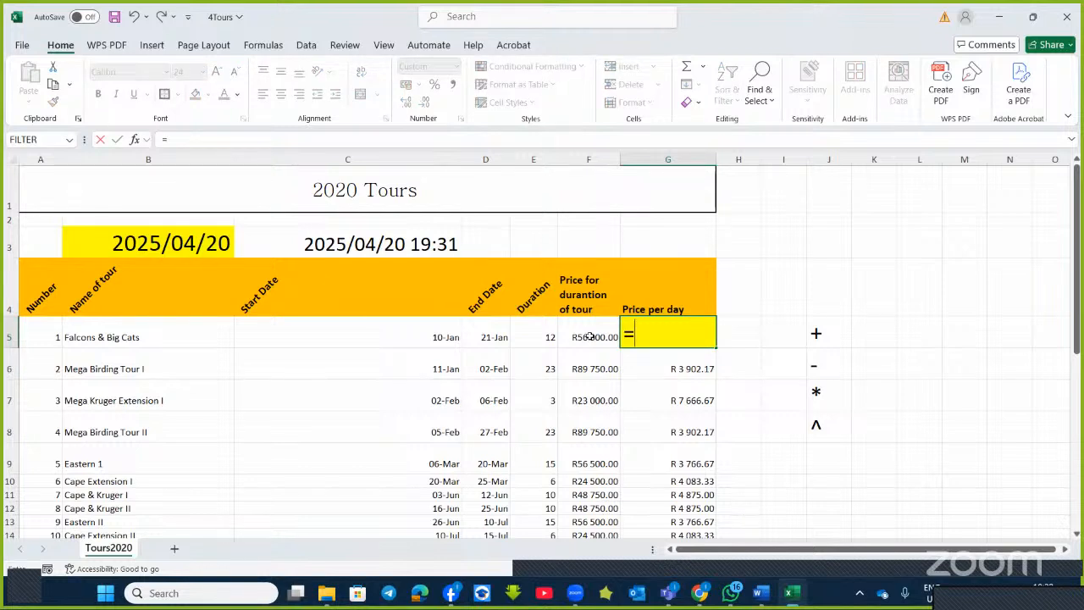
pyautogui.click(590, 337)
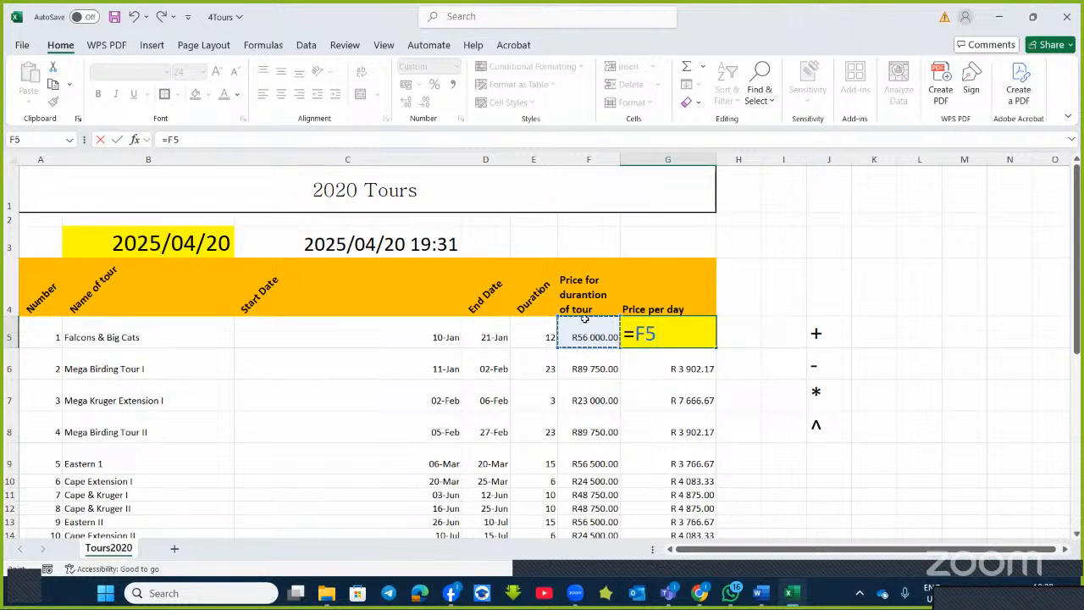
pyautogui.write('/')
pyautogui.click(536, 334)
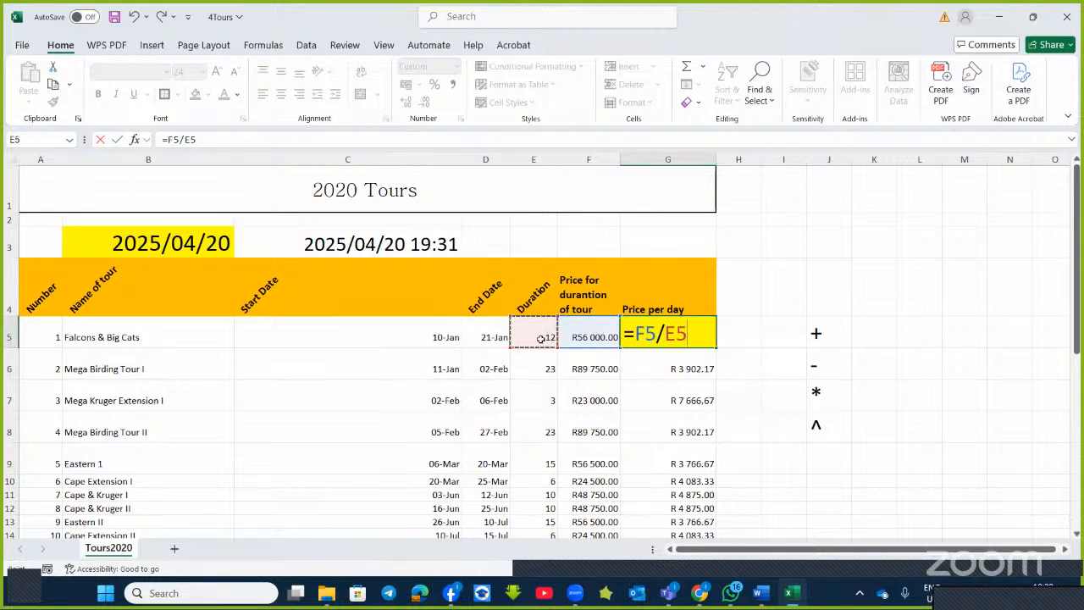
pyautogui.press('Return')
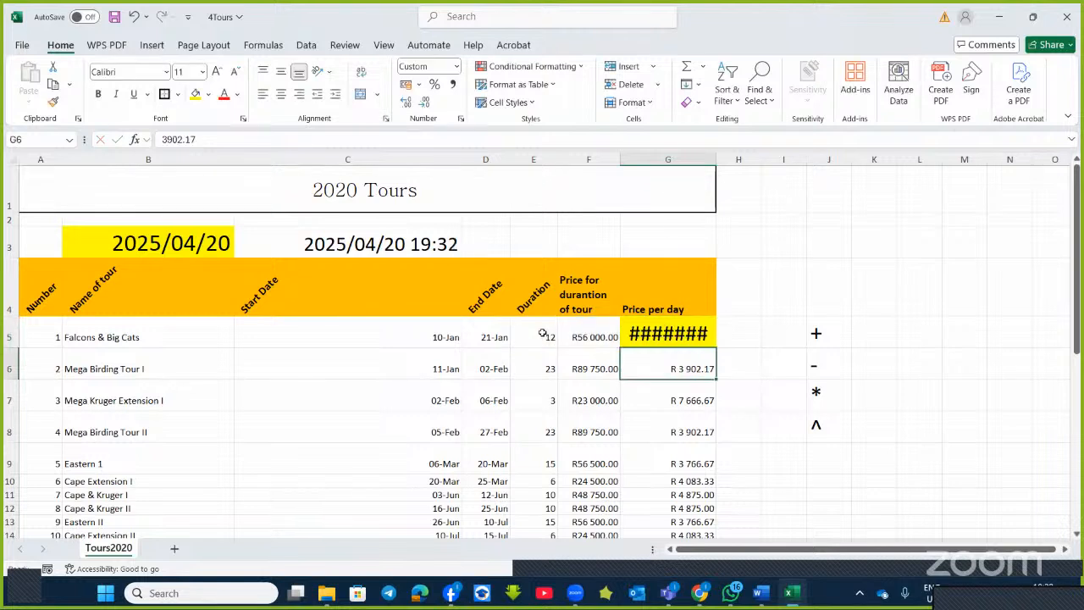
pyautogui.click(688, 333)
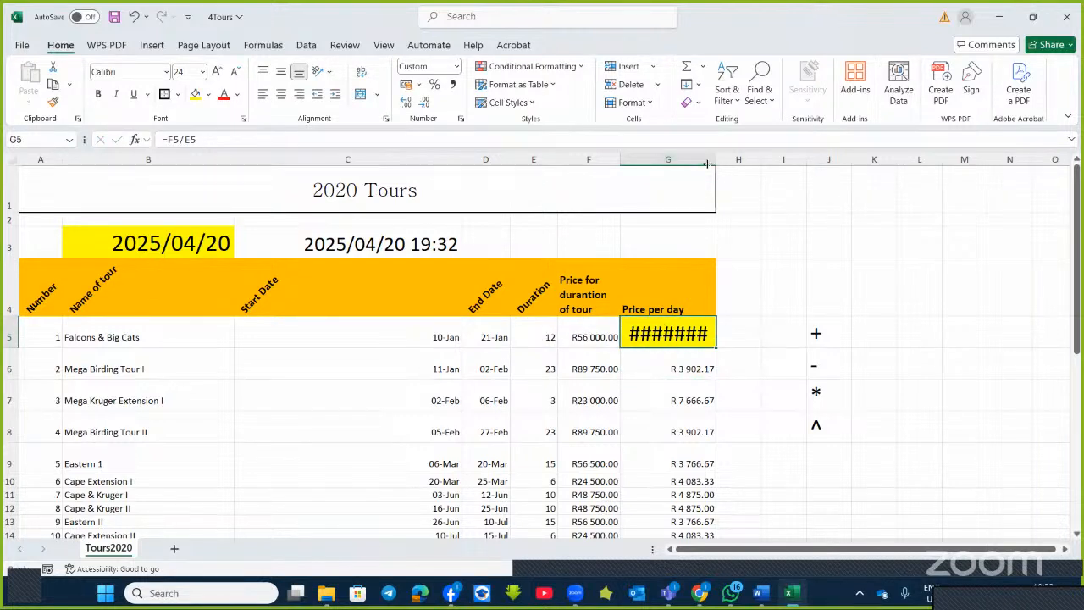
pyautogui.moveTo(707, 164); pyautogui.dragTo(745, 162)
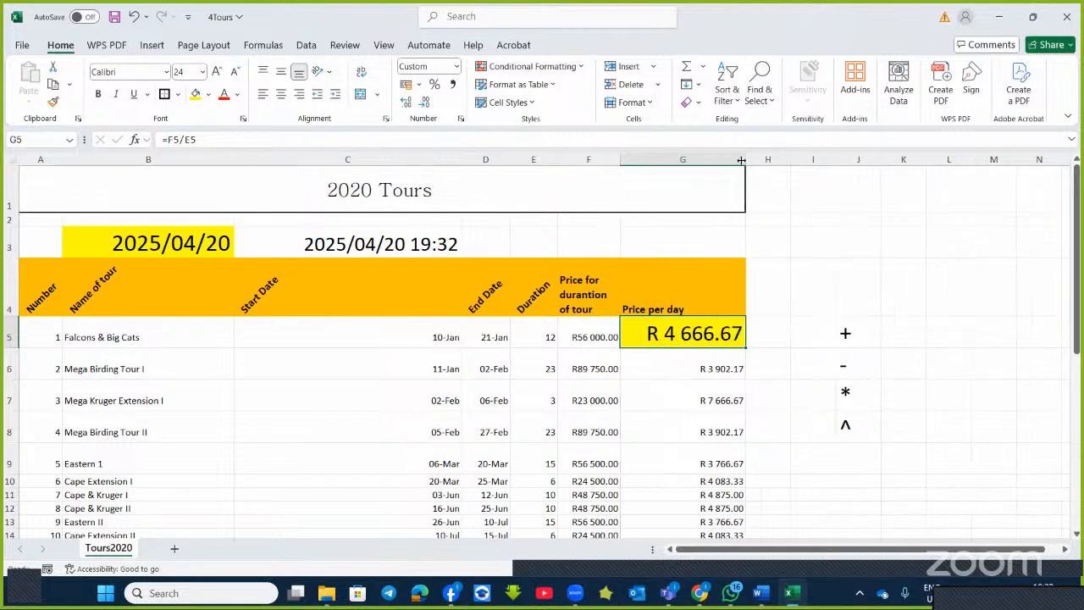
# Copy the G5 formula down the Price per day column and open cell G6 to check its cell references
pyautogui.doubleClick(744, 345)
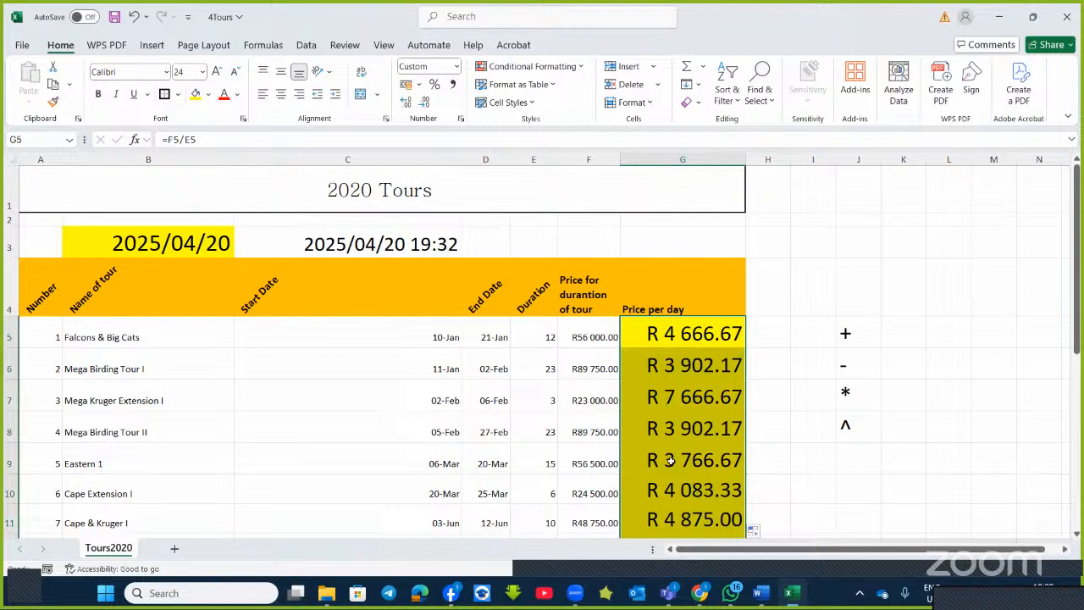
pyautogui.click(685, 364)
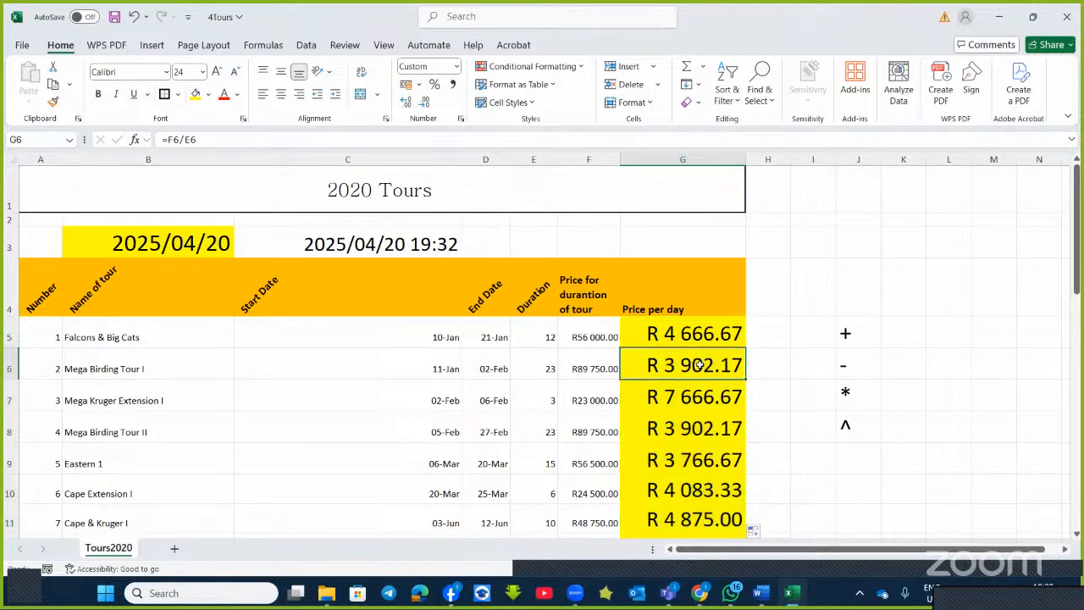
pyautogui.doubleClick(700, 364)
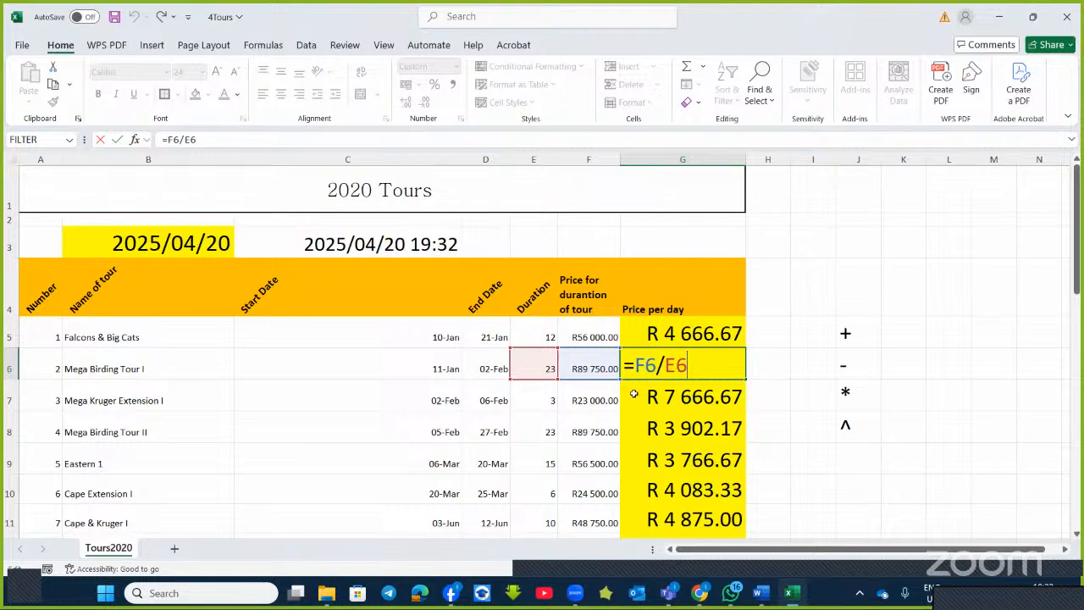
# Check the cell references in the price-per-day formulas in cells G7 and G5
pyautogui.doubleClick(683, 396)
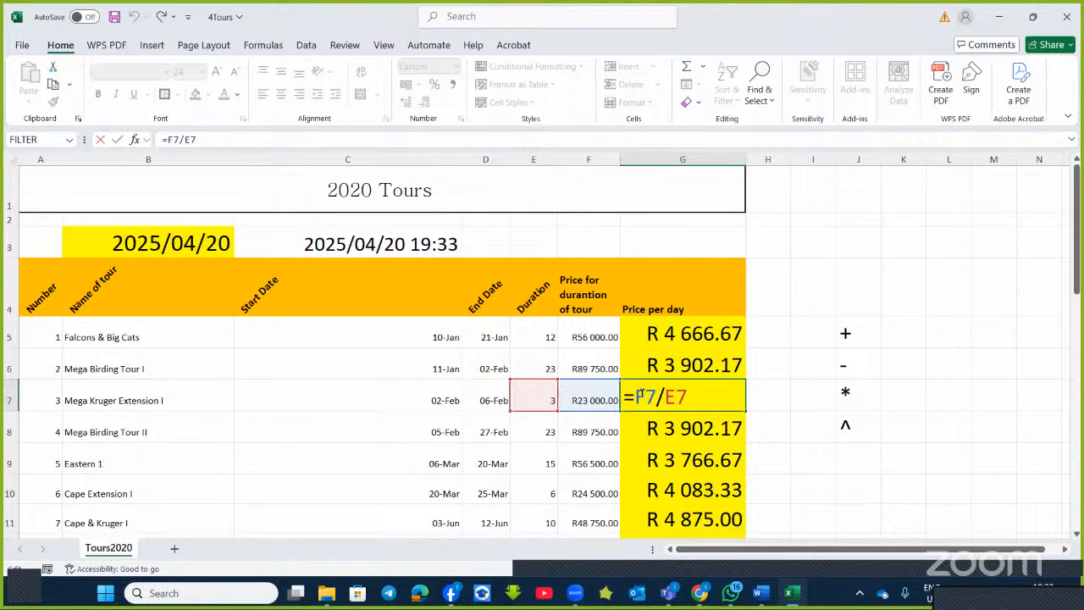
pyautogui.press('Return')
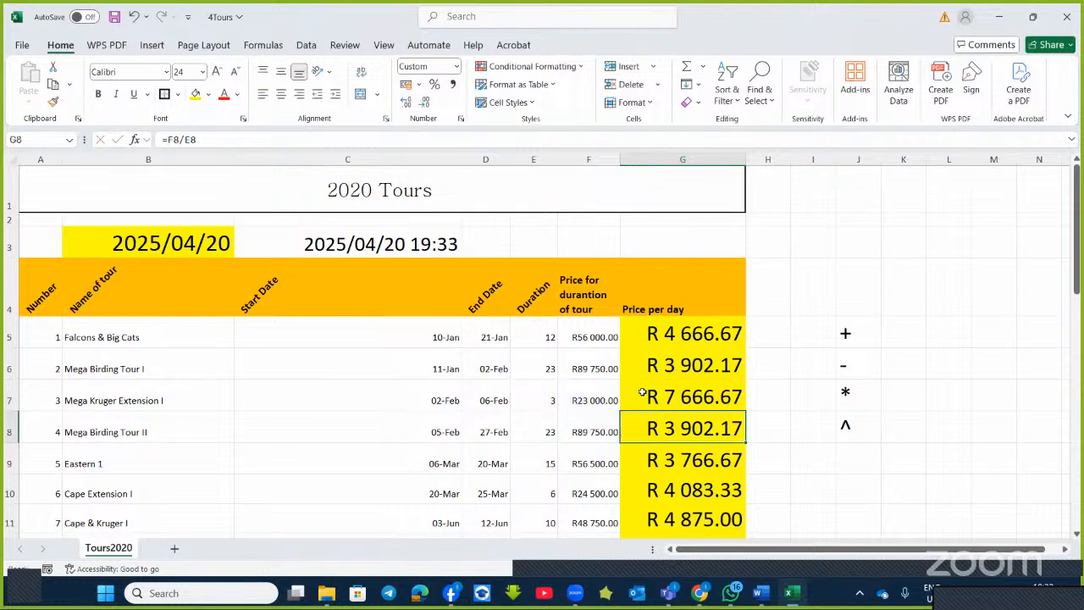
pyautogui.click(710, 336)
pyautogui.doubleClick(710, 337)
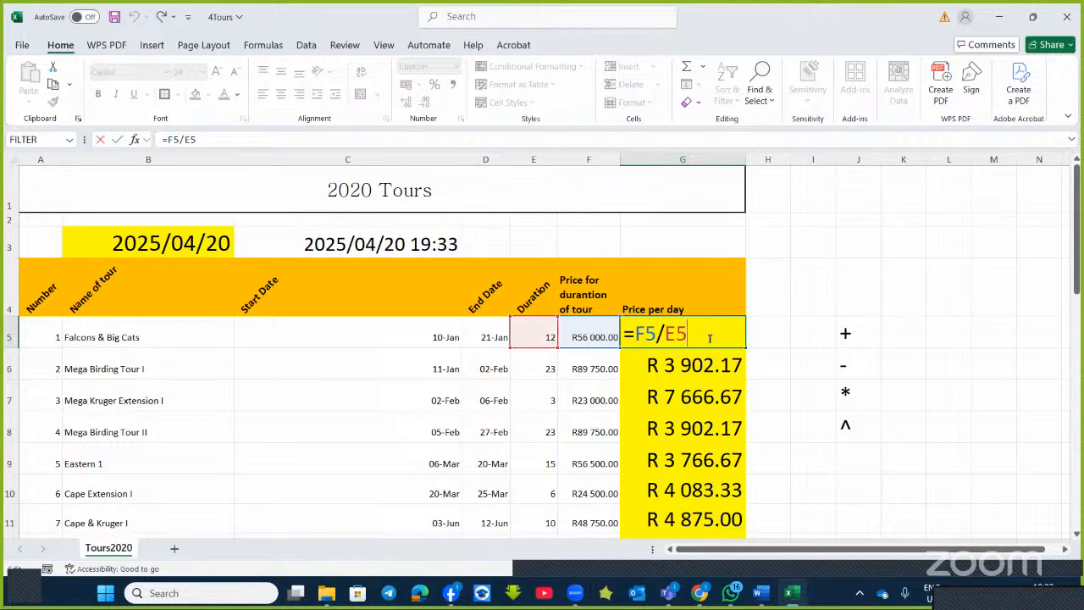
pyautogui.press('Return')
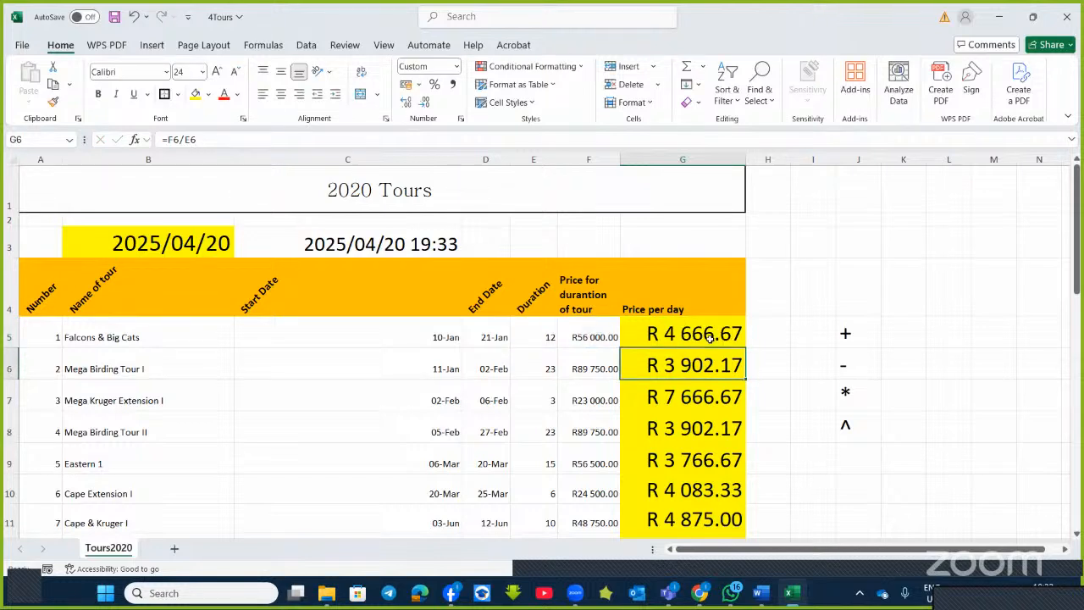
# Widen column H to about two and a half times its width and set the font size of cell H5 to 22
pyautogui.click(777, 335)
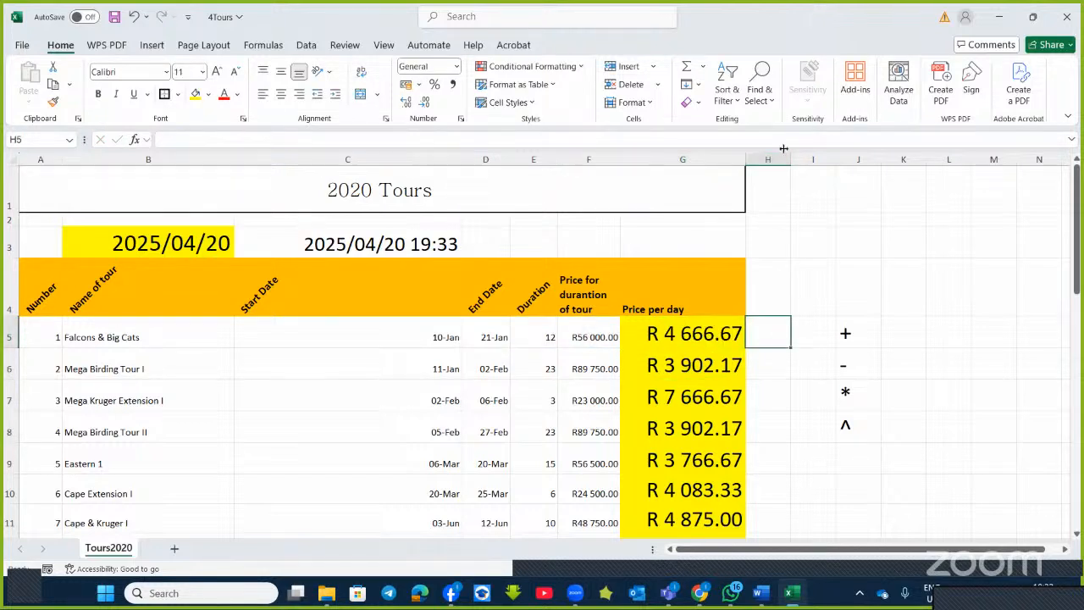
pyautogui.moveTo(784, 159); pyautogui.dragTo(859, 168)
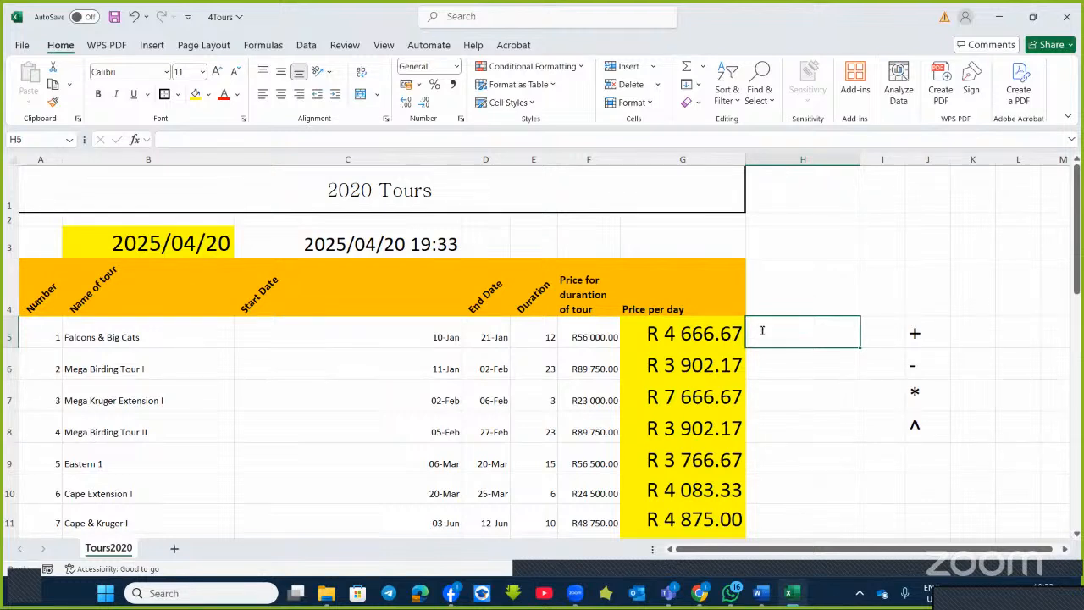
pyautogui.write('=')
pyautogui.press('Escape')
pyautogui.click(776, 353)
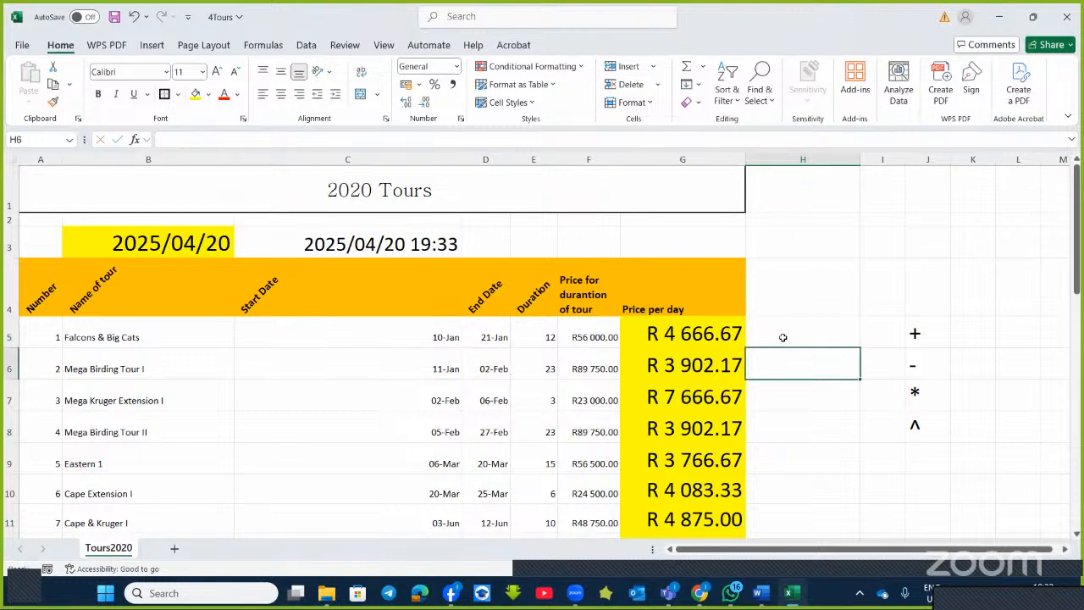
pyautogui.click(779, 336)
pyautogui.click(216, 72)
pyautogui.click(216, 72)
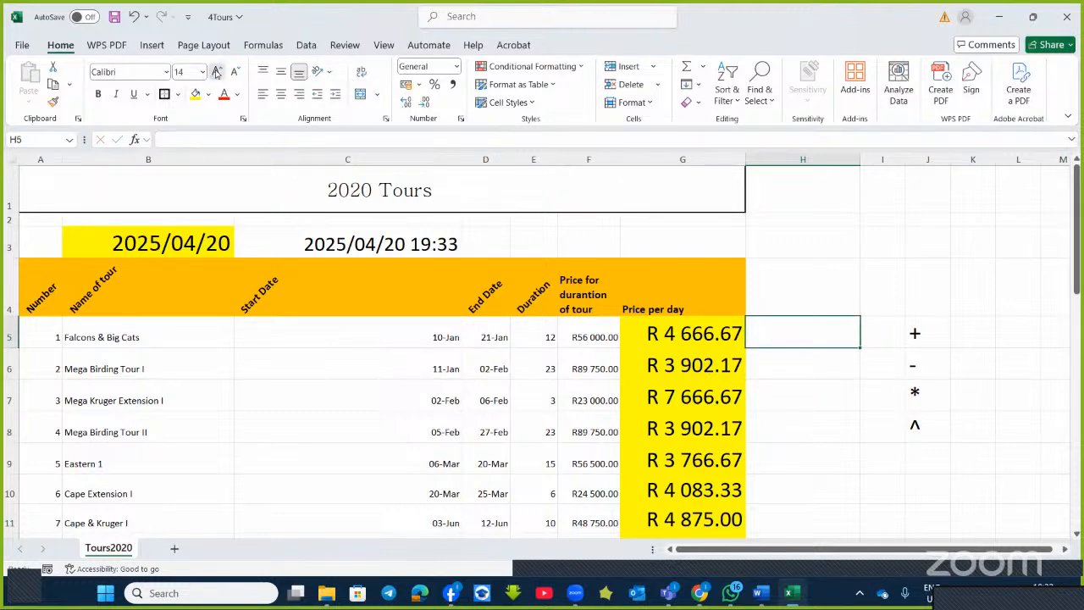
pyautogui.click(216, 72)
pyautogui.click(216, 72)
pyautogui.click(216, 72)
pyautogui.click(216, 72)
# Enter the formula =G5*30 in cell H5 and reopen the cell to check its contents
pyautogui.write('=')
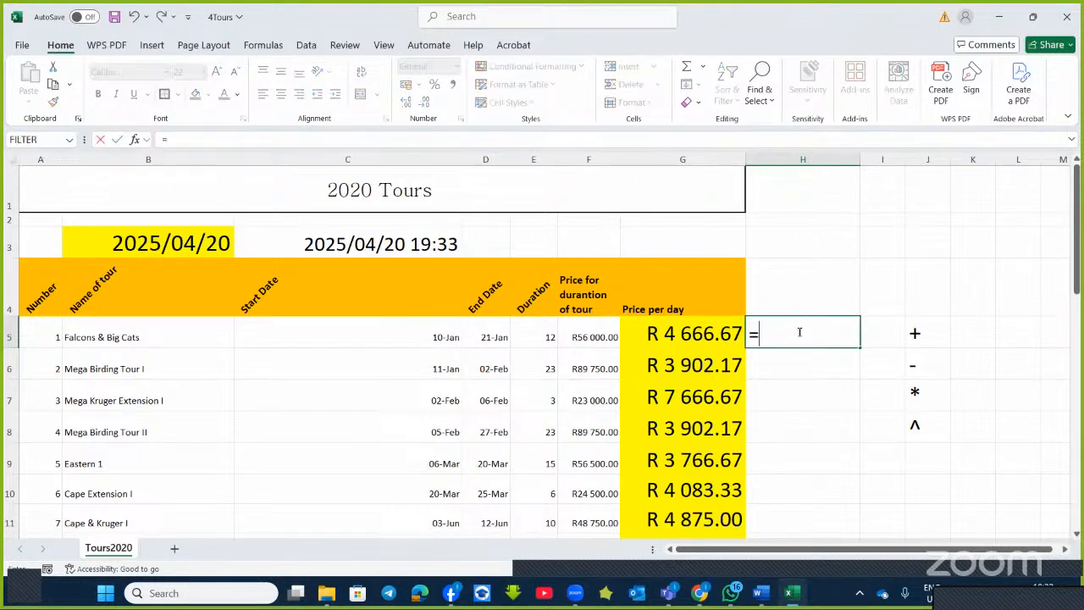
pyautogui.click(683, 334)
pyautogui.write('*')
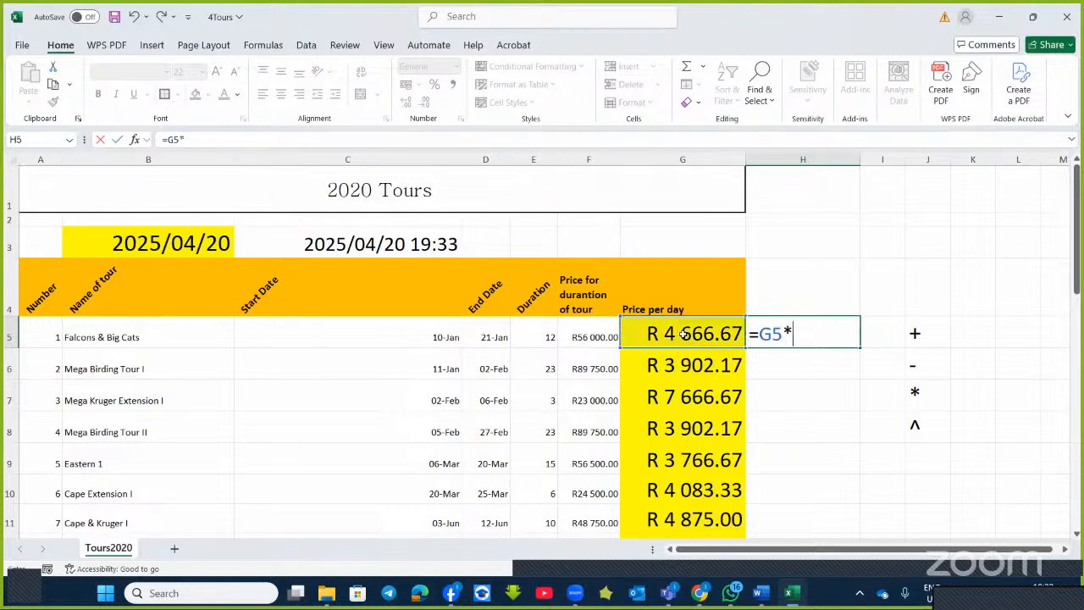
pyautogui.press('pagedown')
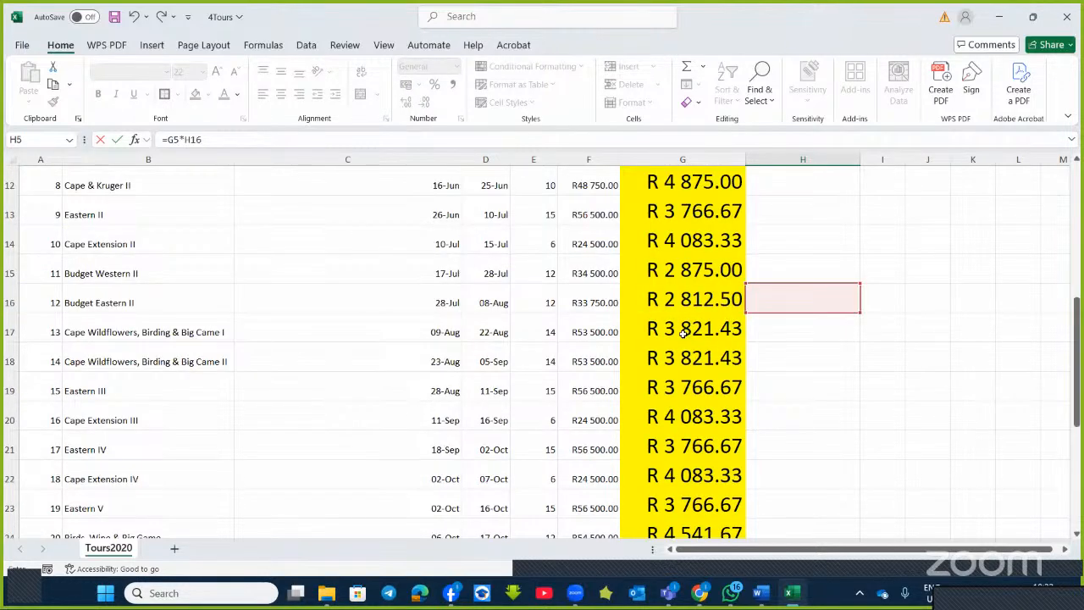
pyautogui.scroll(4, 682, 332)
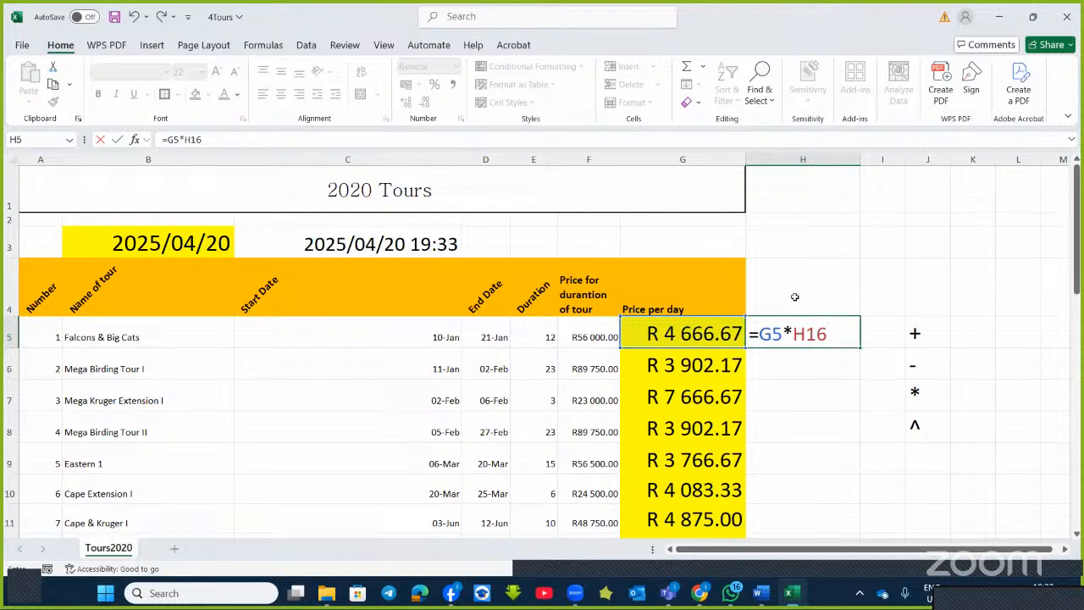
pyautogui.press('BackSpace')
pyautogui.press('BackSpace')
pyautogui.press('BackSpace')
pyautogui.write('30')
pyautogui.press('Return')
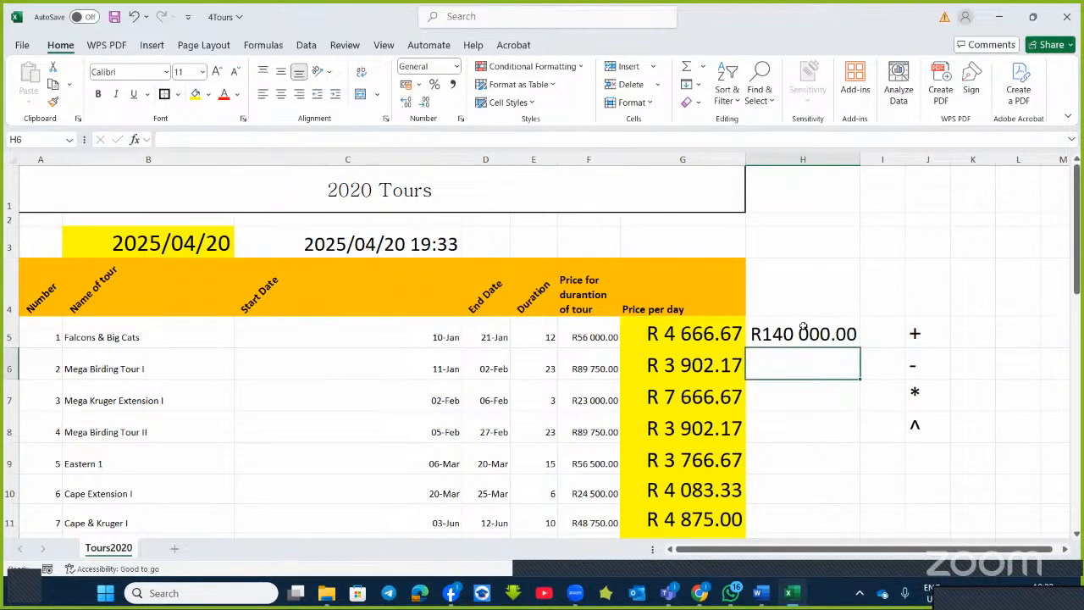
pyautogui.click(803, 330)
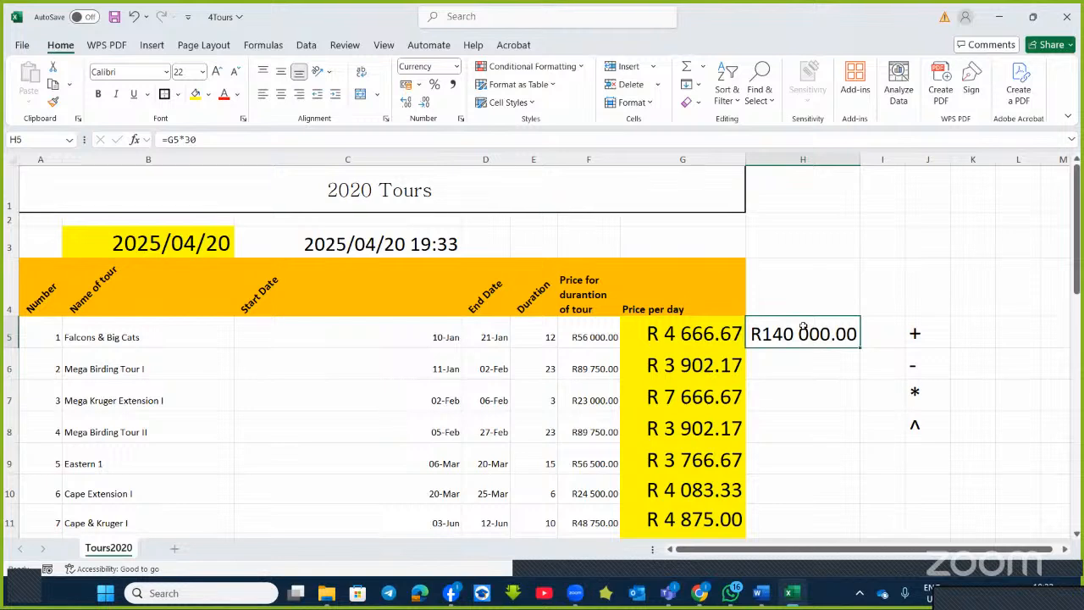
pyautogui.click(814, 370)
pyautogui.doubleClick(800, 332)
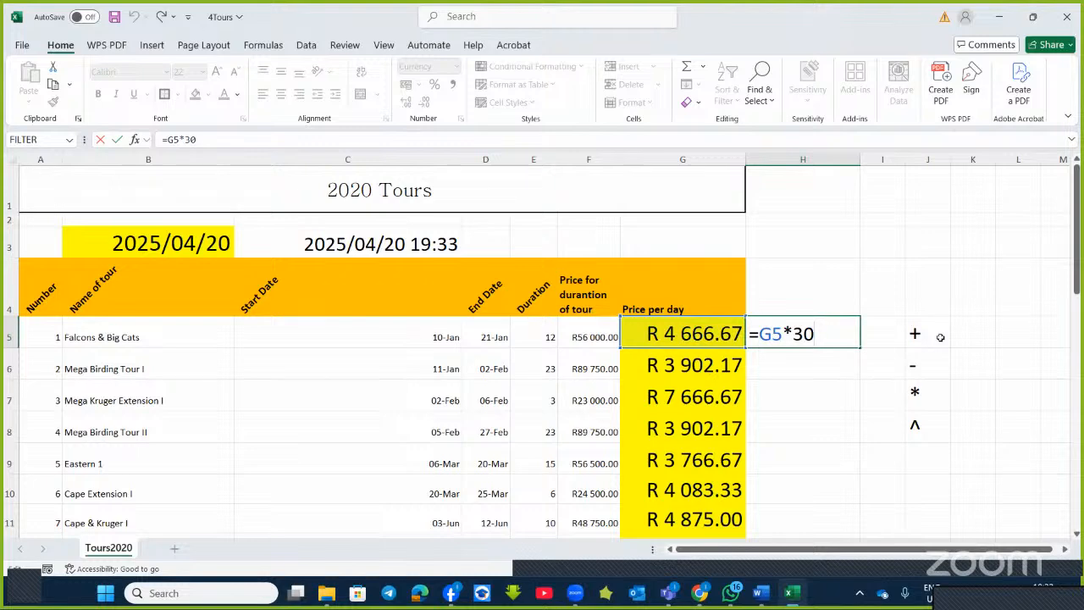
pyautogui.press('Return')
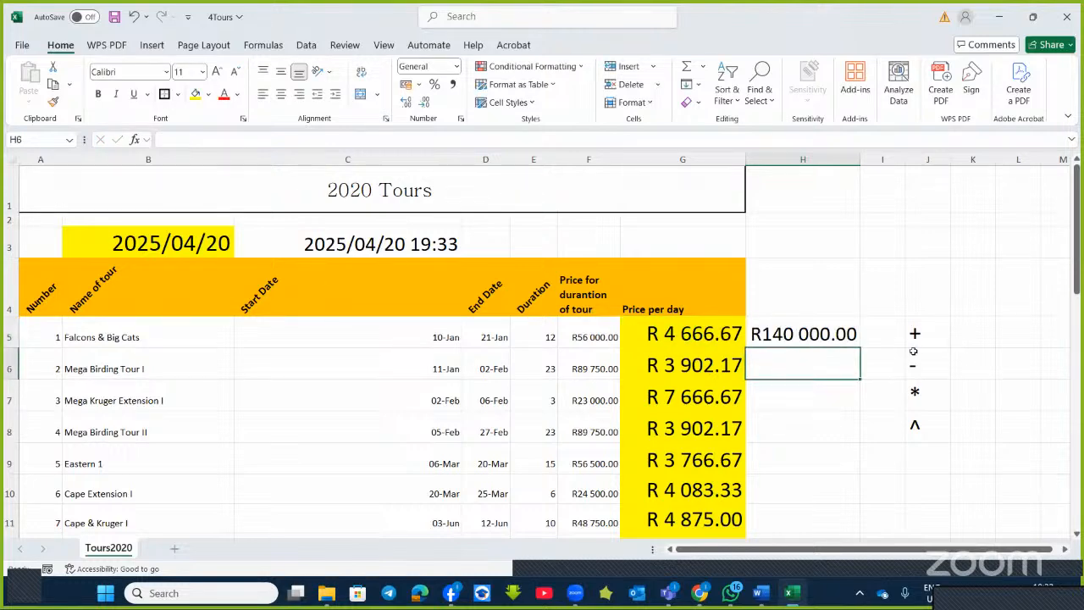
# Increase the font size of the summary cells E31:F37 to 22
pyautogui.scroll(-2, 428, 404)
pyautogui.scroll(-6, 429, 404)
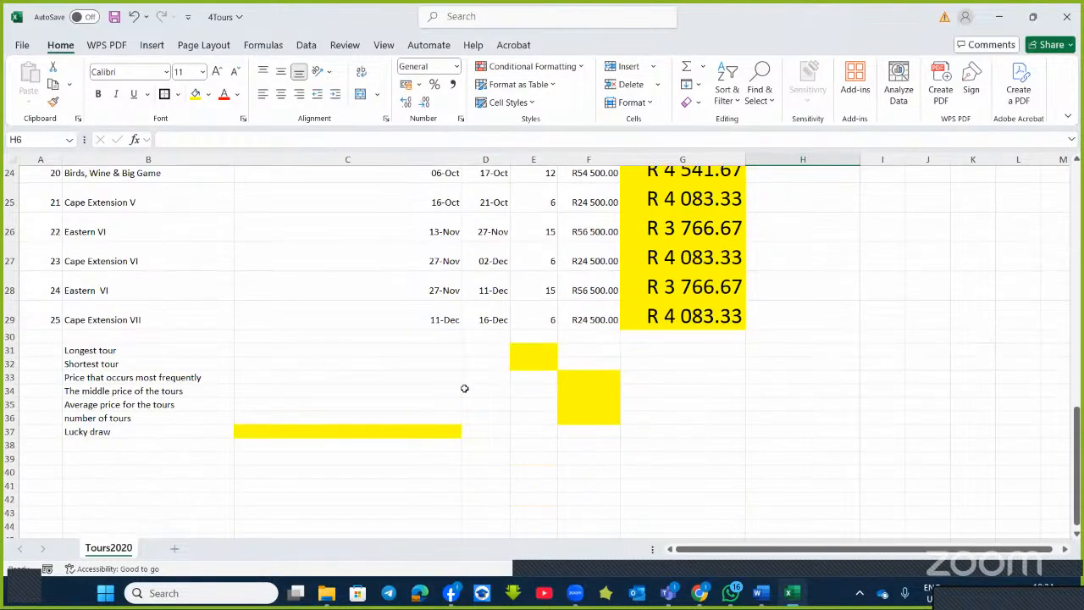
pyautogui.click(530, 351)
pyautogui.moveTo(530, 351); pyautogui.dragTo(598, 430)
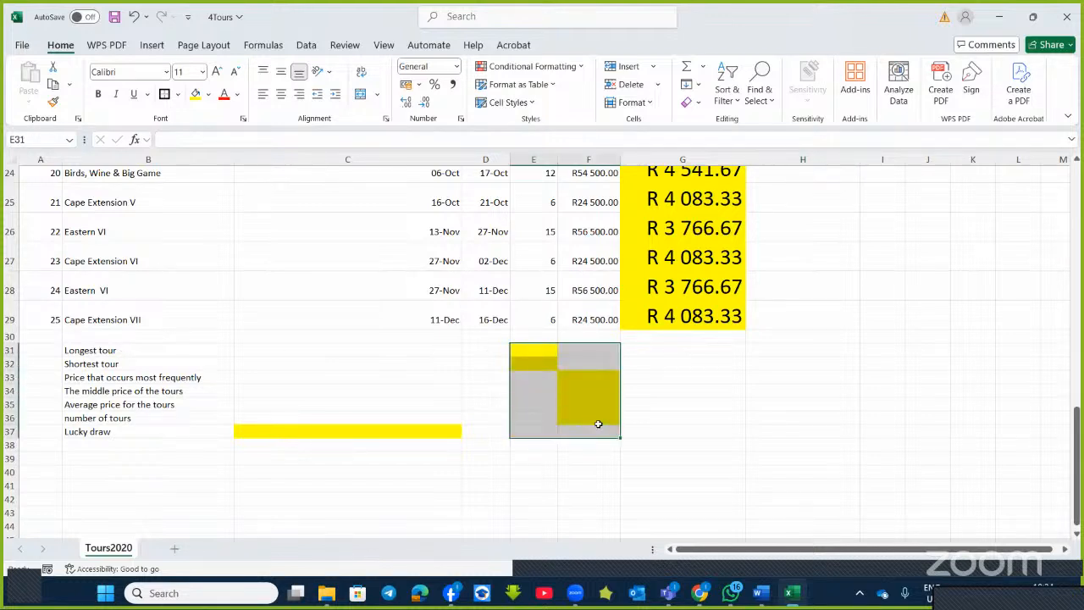
pyautogui.click(216, 73)
pyautogui.click(217, 73)
pyautogui.click(216, 73)
pyautogui.click(216, 73)
pyautogui.click(217, 73)
pyautogui.click(217, 72)
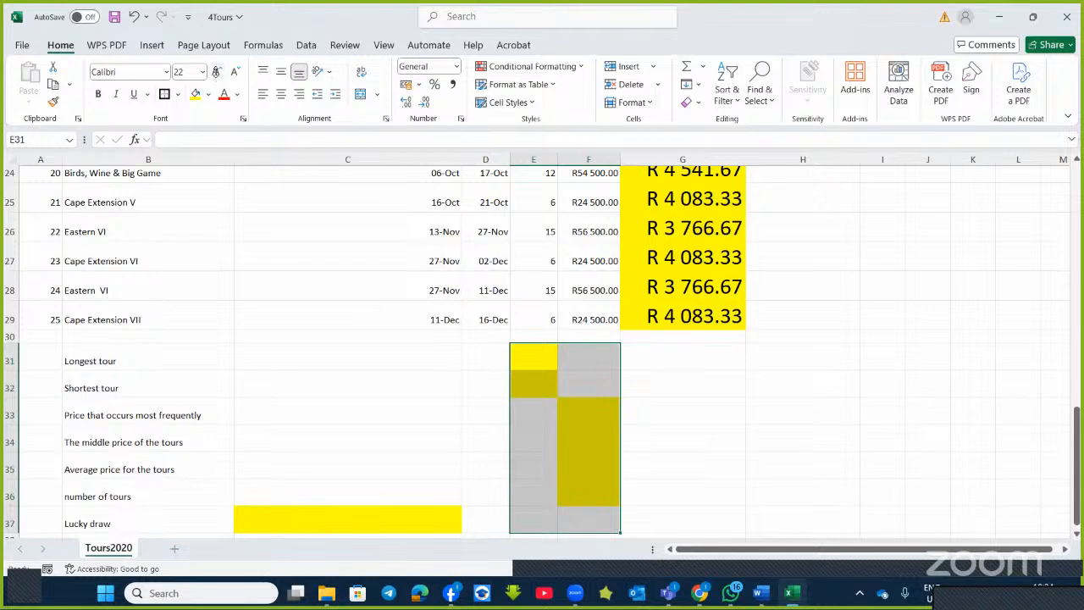
# Append (max) to the Longest tour label in B31 and (min) to the Shortest tour label in B32
pyautogui.click(539, 357)
pyautogui.scroll(8, 539, 357)
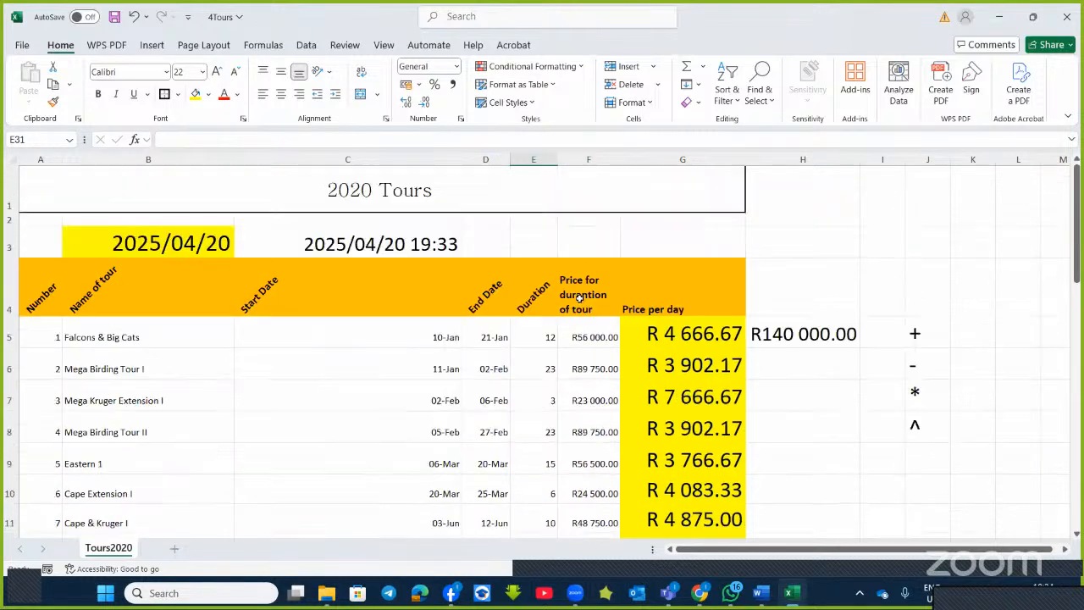
pyautogui.scroll(-3, 542, 388)
pyautogui.scroll(-6, 542, 391)
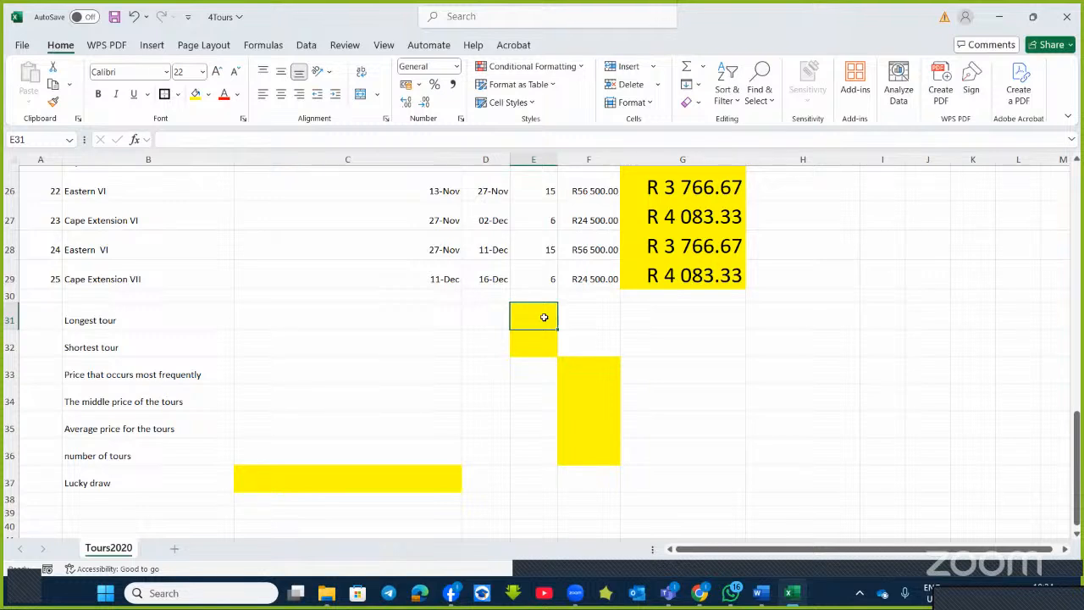
pyautogui.click(207, 316)
pyautogui.doubleClick(206, 317)
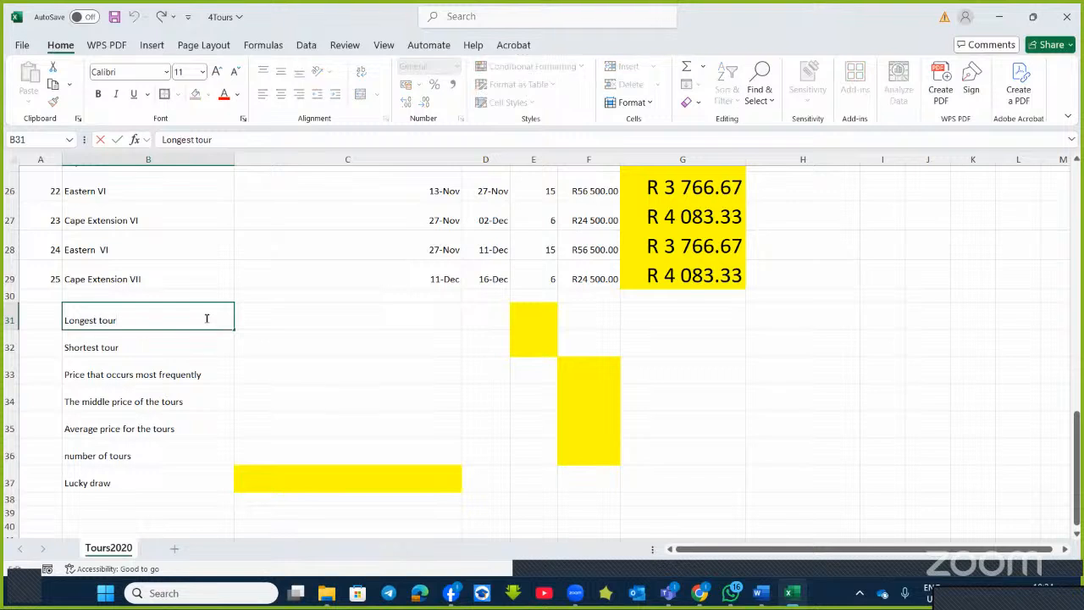
pyautogui.write('(max)')
pyautogui.click(182, 344)
pyautogui.doubleClick(182, 344)
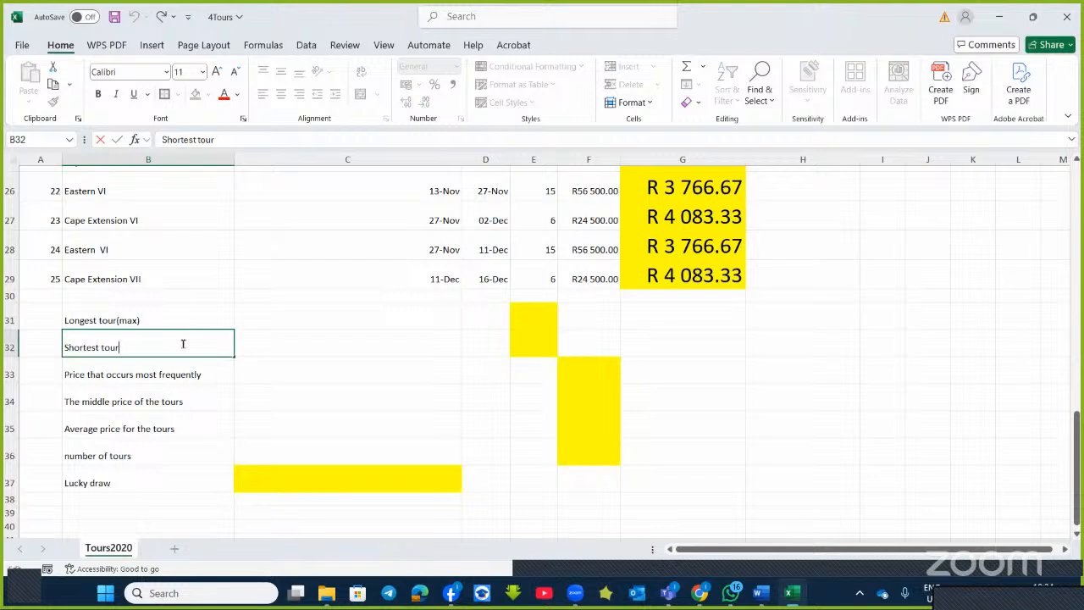
pyautogui.write('(min')
pyautogui.click(392, 417)
# Enter a MAX function in cell E31 using the Duration range E5:E29 as its Number1 argument
pyautogui.click(530, 320)
pyautogui.write('=')
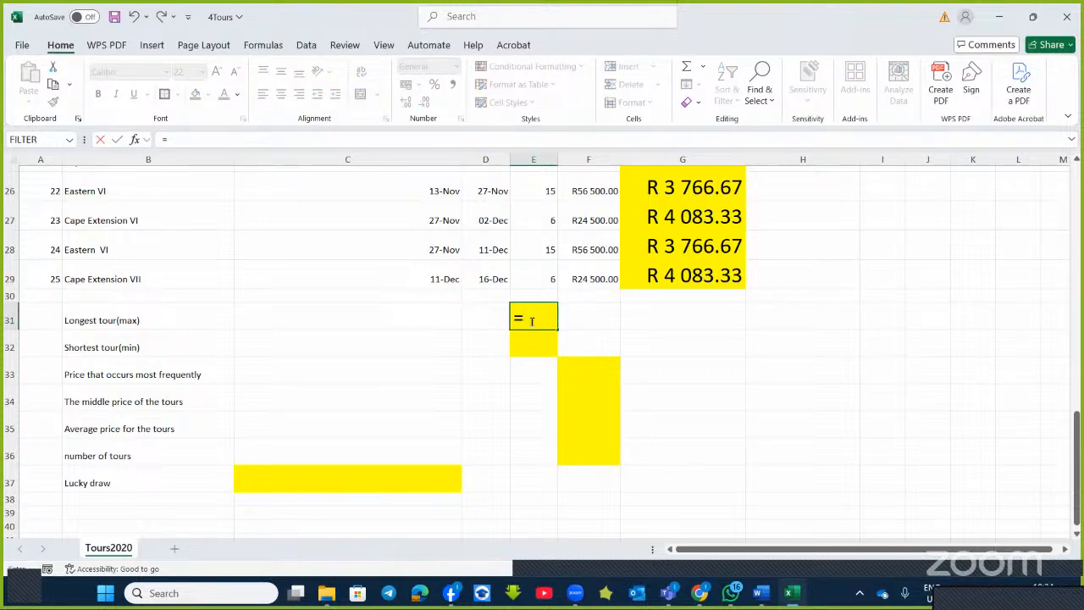
pyautogui.write('ma')
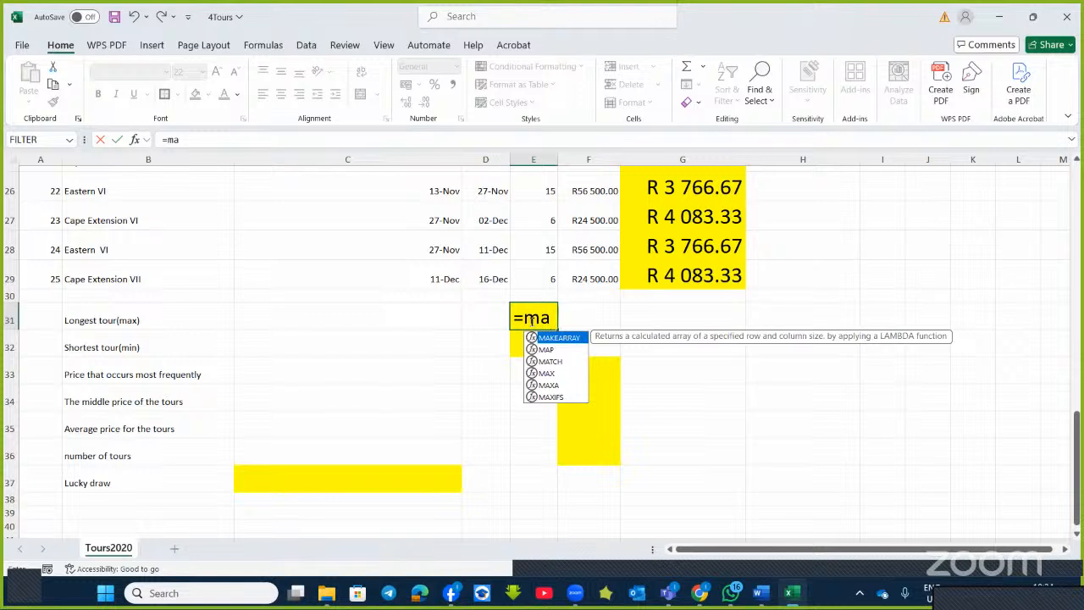
pyautogui.write('x')
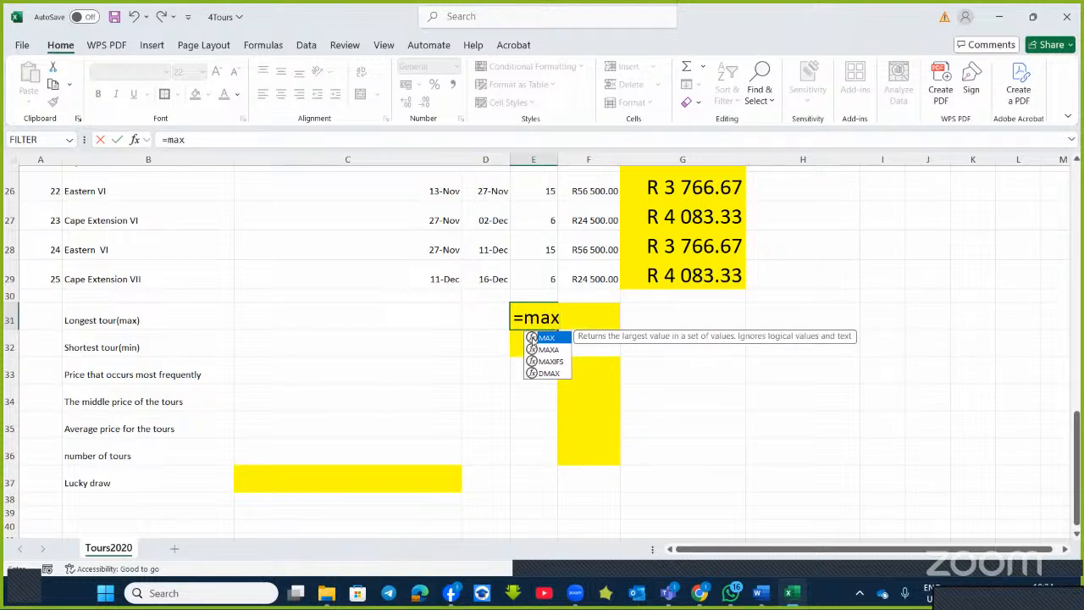
pyautogui.doubleClick(532, 338)
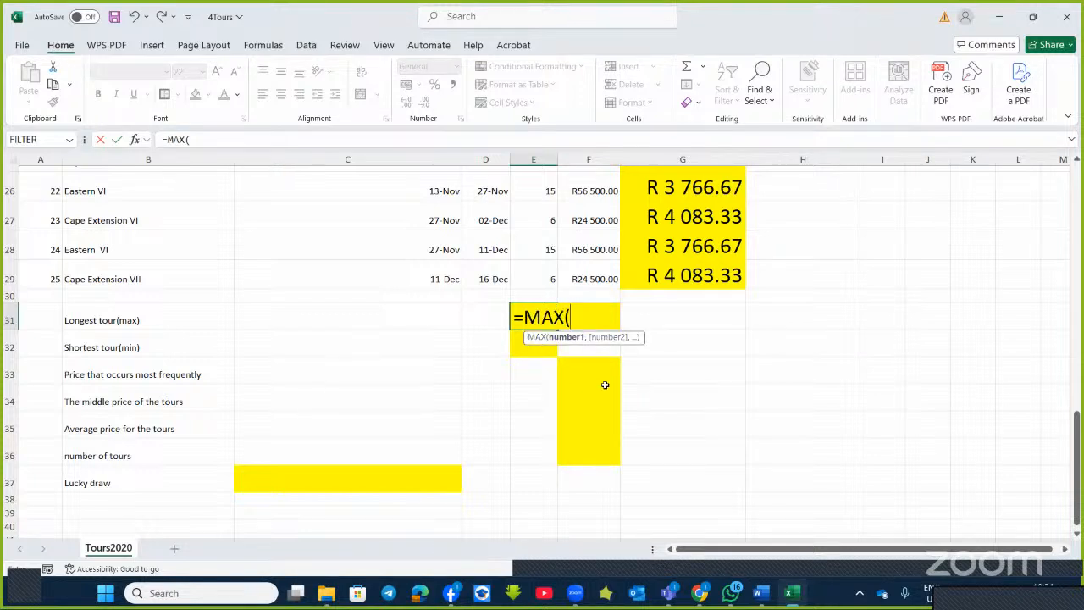
pyautogui.click(134, 142)
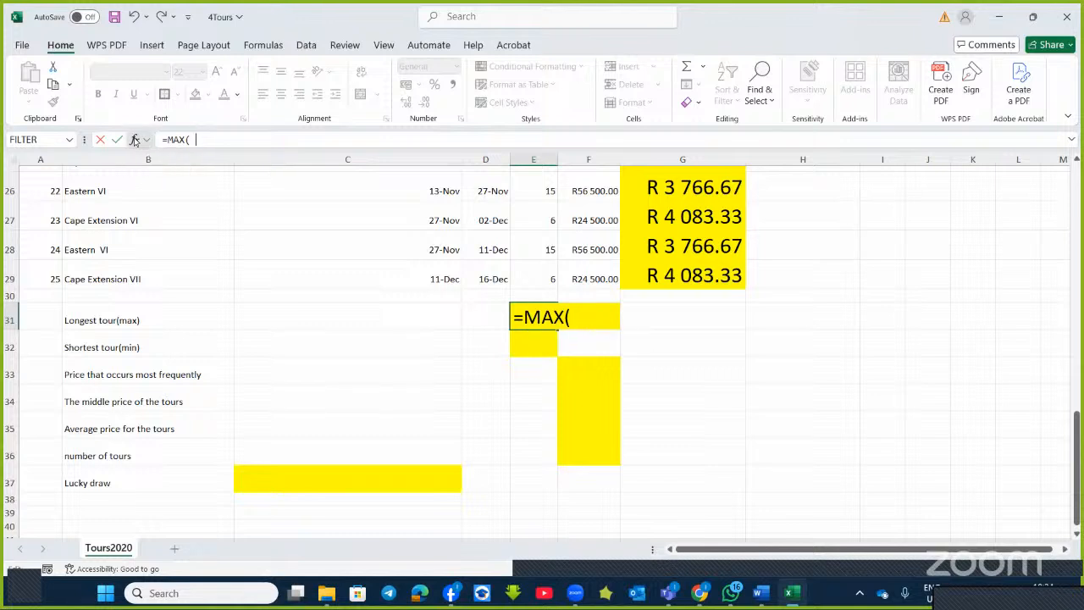
pyautogui.moveTo(570, 173); pyautogui.dragTo(712, 227)
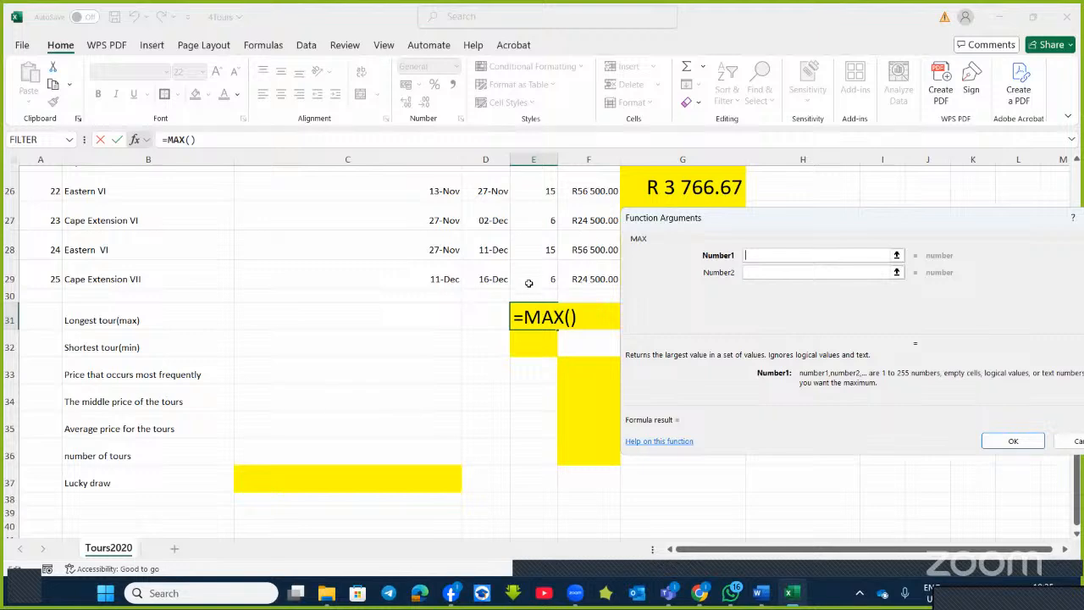
pyautogui.moveTo(528, 282)
pyautogui.mouseDown()
pyautogui.moveTo(537, 135)
pyautogui.moveTo(539, 296)
pyautogui.mouseUp()
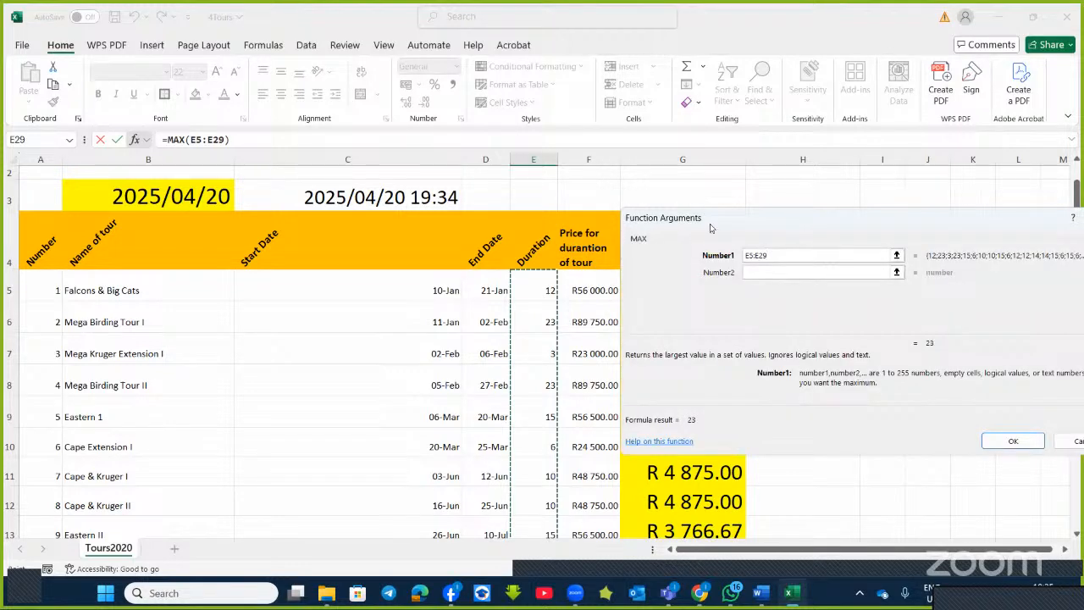
pyautogui.click(927, 438)
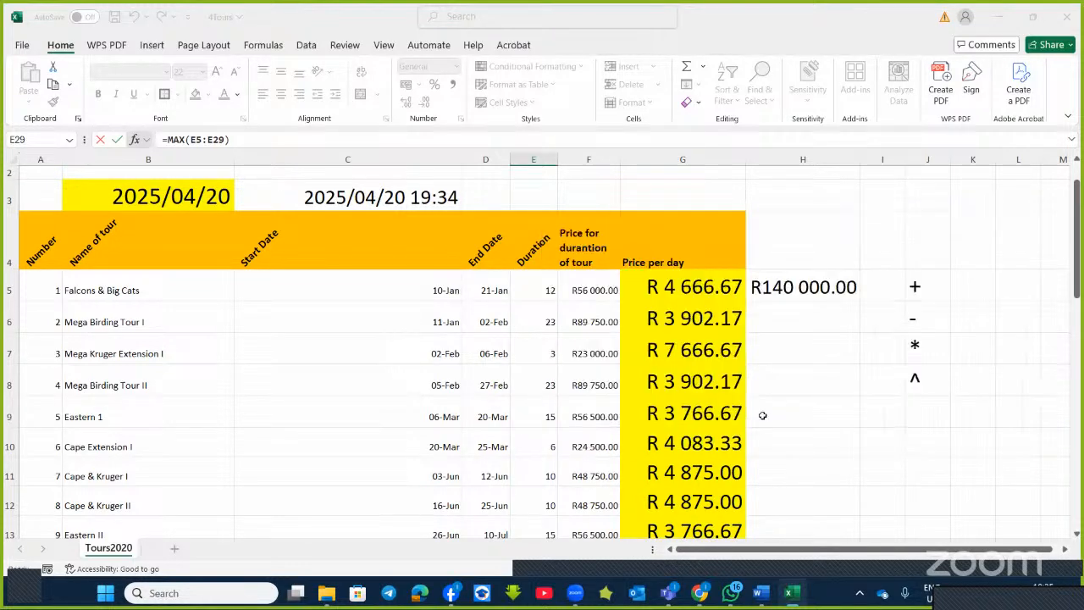
# Enter a MIN function in cell E32 using the Duration range E5:E29 as its Number1 argument
pyautogui.scroll(-1, 542, 436)
pyautogui.scroll(2, 546, 423)
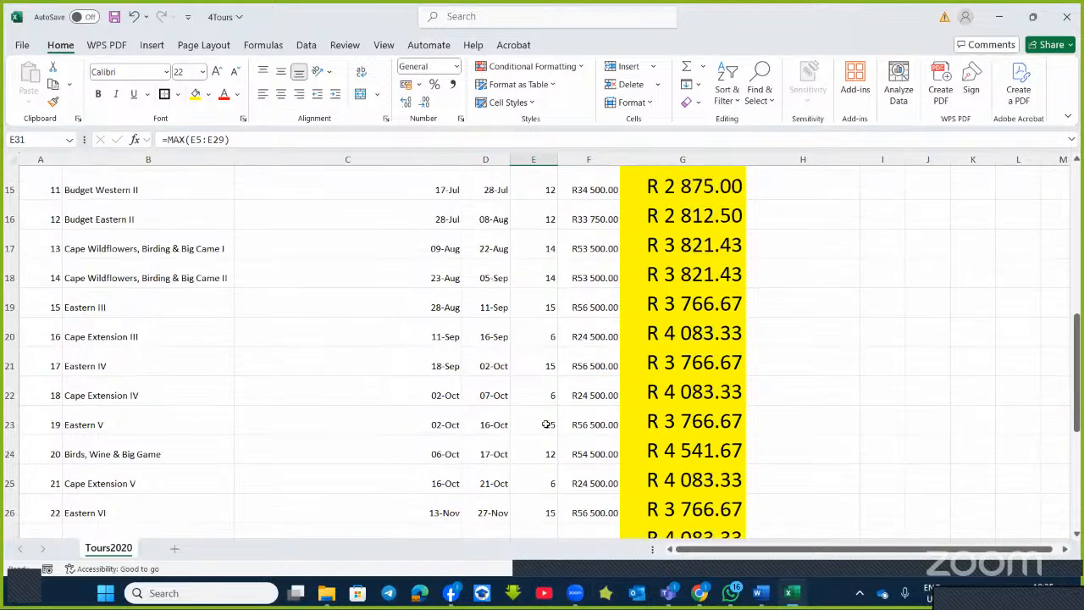
pyautogui.scroll(5, 546, 424)
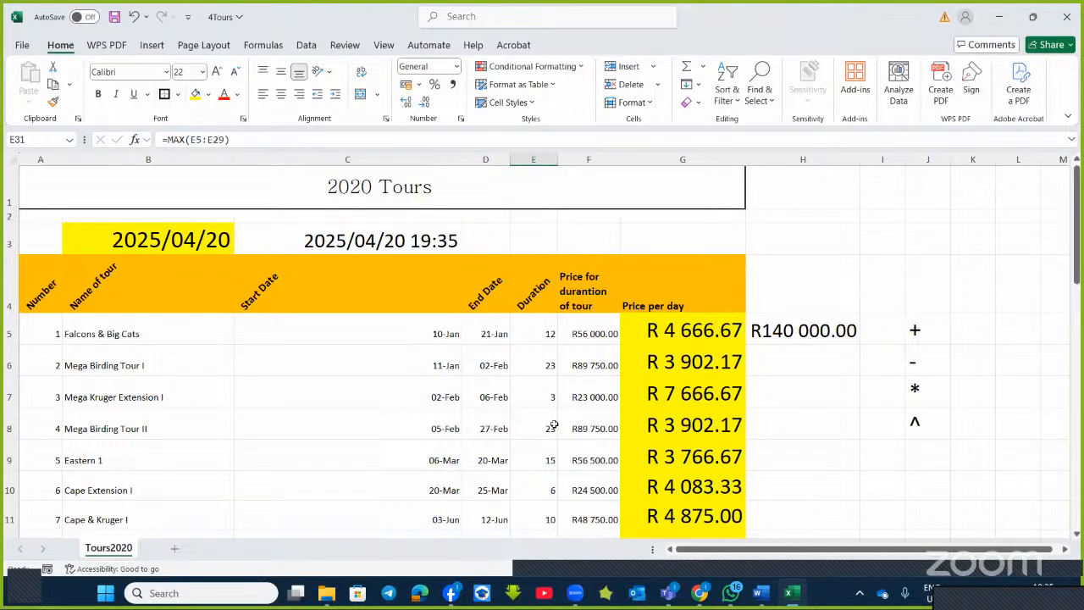
pyautogui.scroll(-8, 553, 425)
pyautogui.click(542, 340)
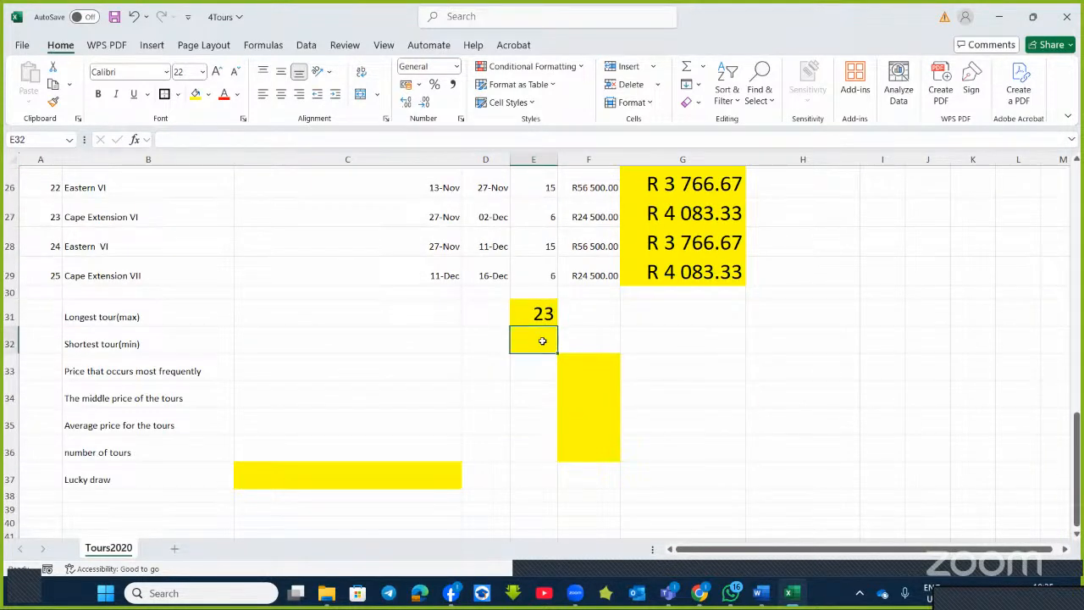
pyautogui.write('=')
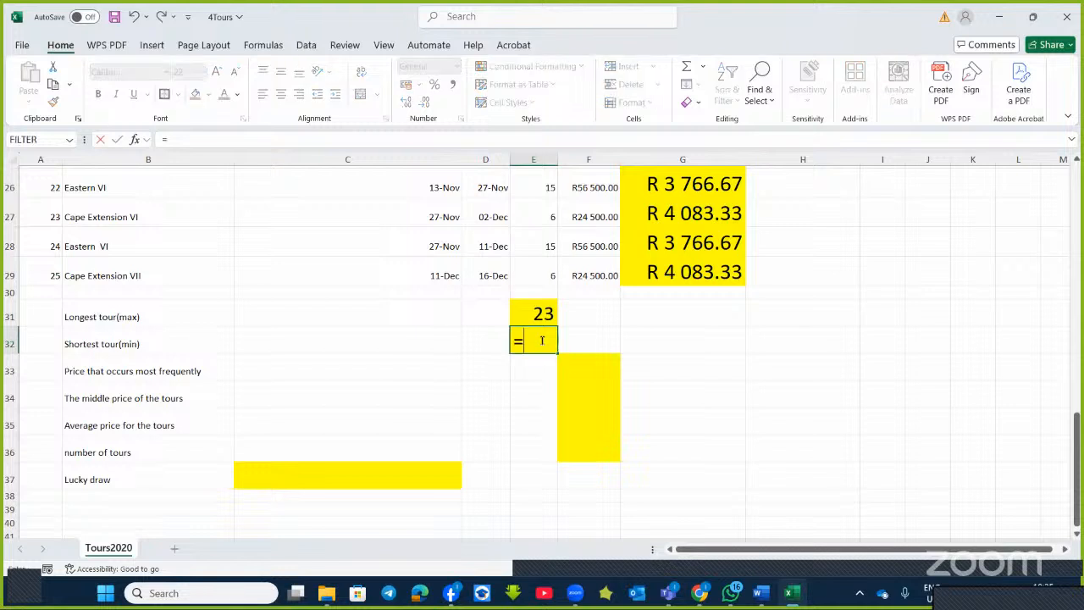
pyautogui.write('min')
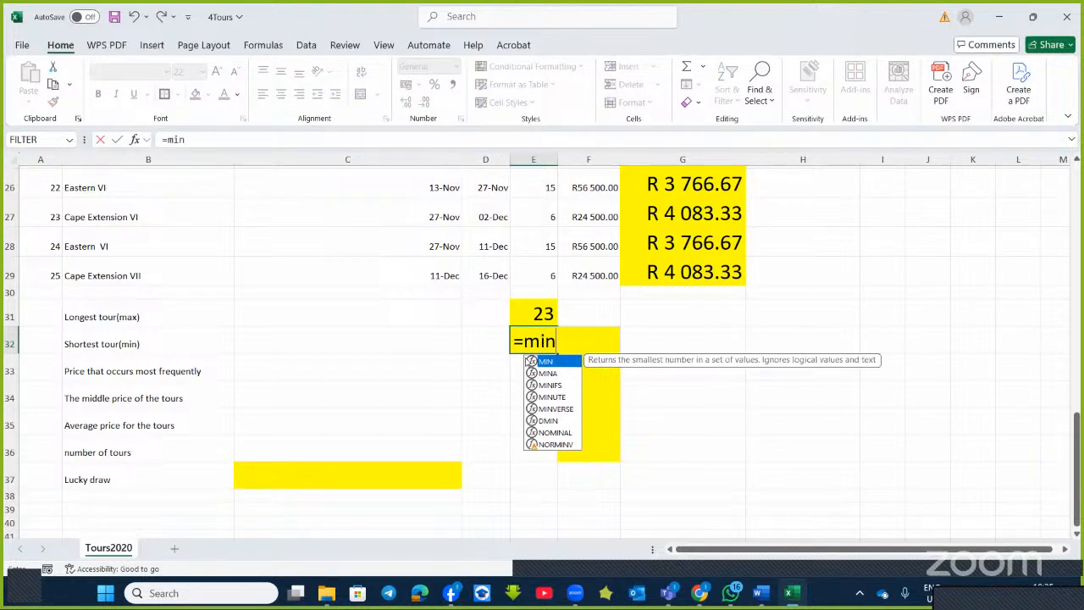
pyautogui.doubleClick(532, 361)
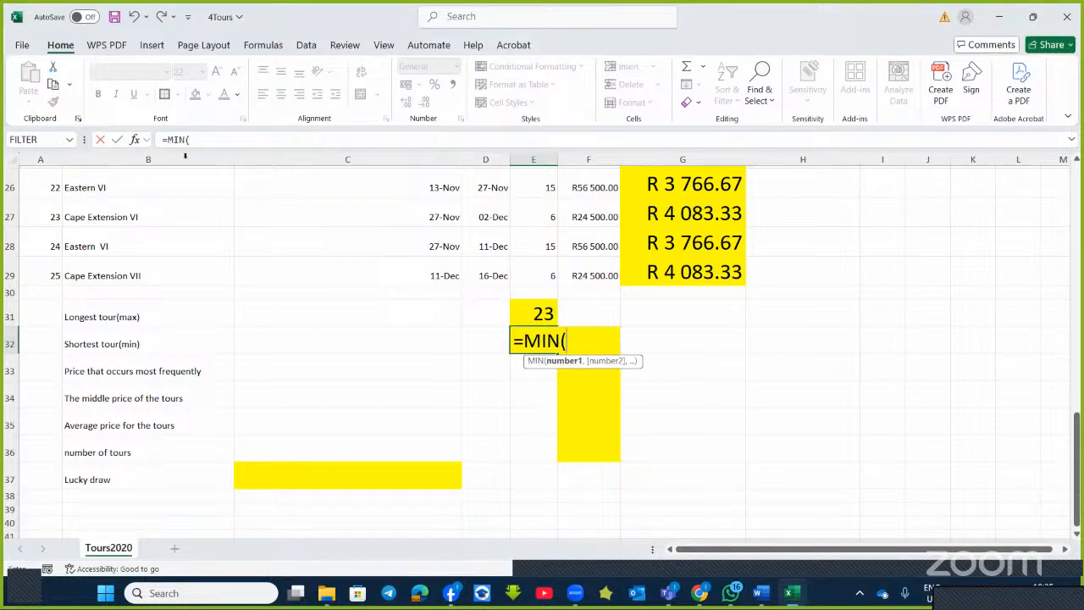
pyautogui.click(134, 141)
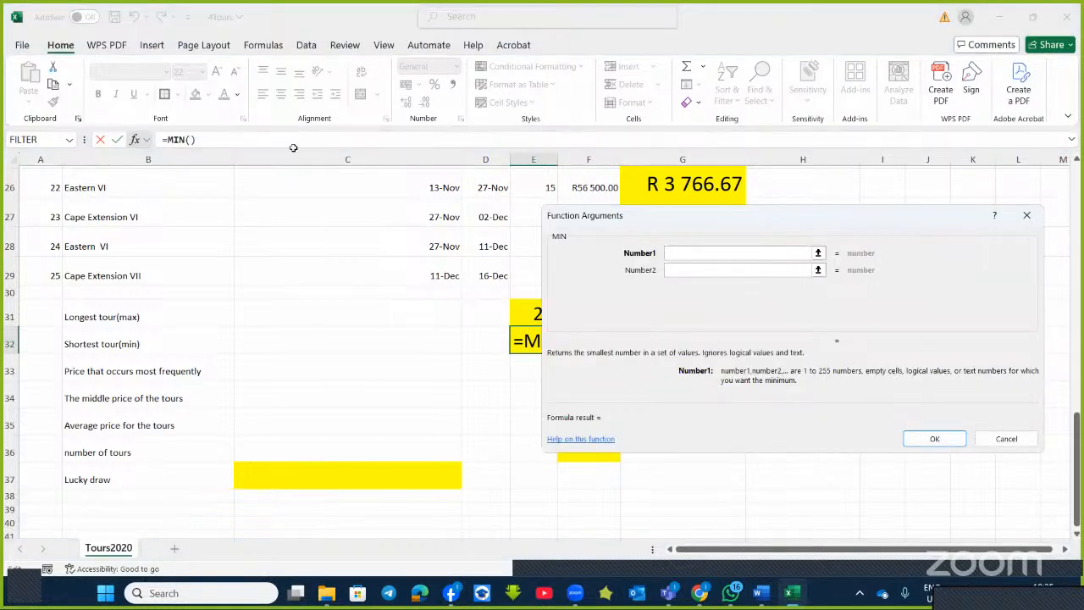
pyautogui.moveTo(699, 235); pyautogui.dragTo(774, 292)
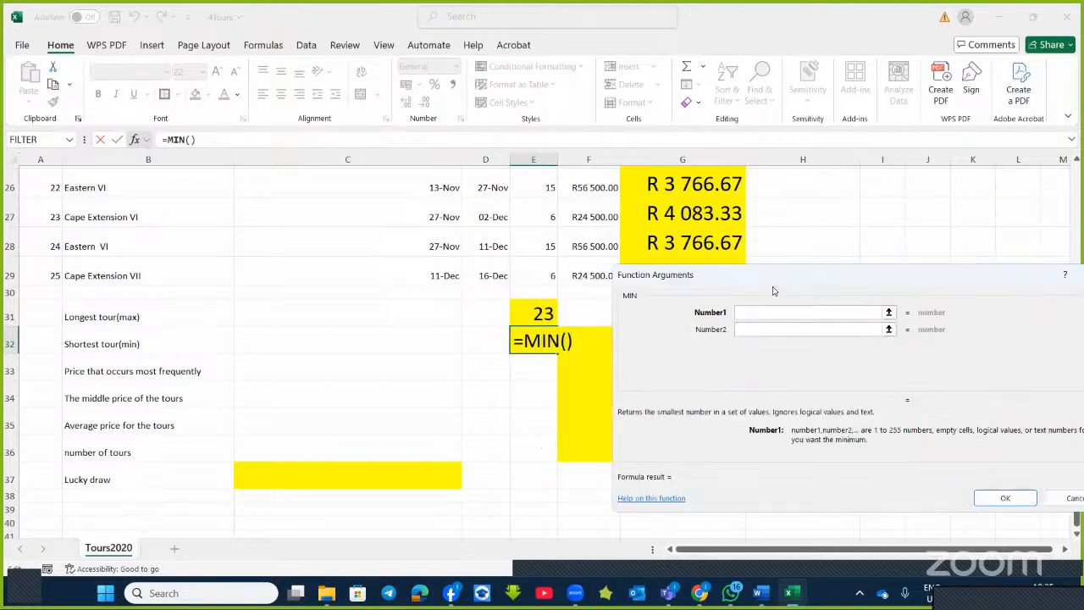
pyautogui.moveTo(549, 276)
pyautogui.mouseDown()
pyautogui.moveTo(545, 133)
pyautogui.moveTo(559, 289)
pyautogui.mouseUp()
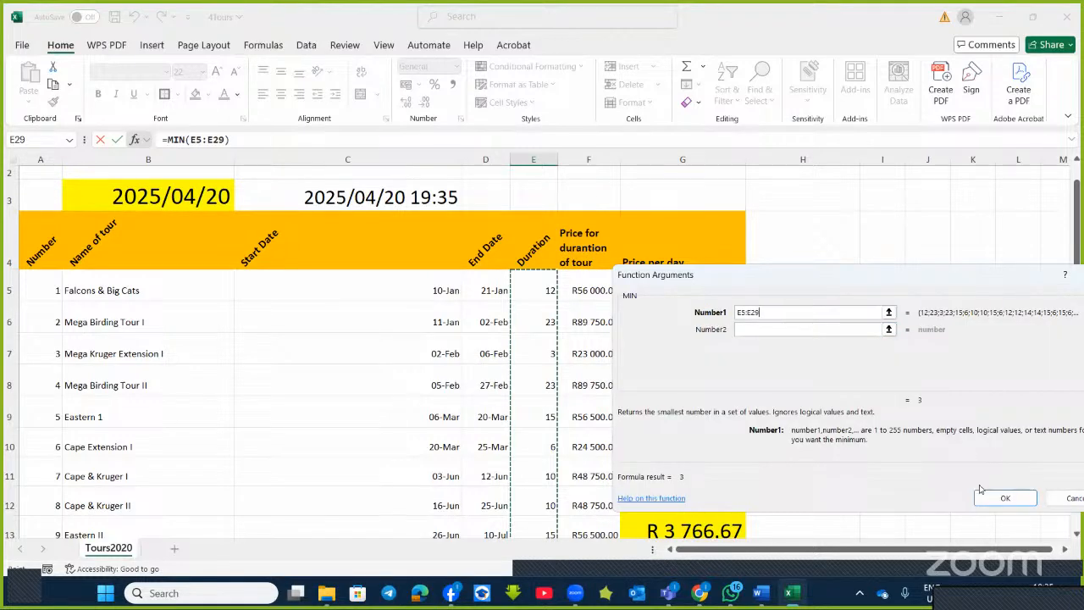
pyautogui.click(1004, 498)
pyautogui.scroll(-1, 593, 411)
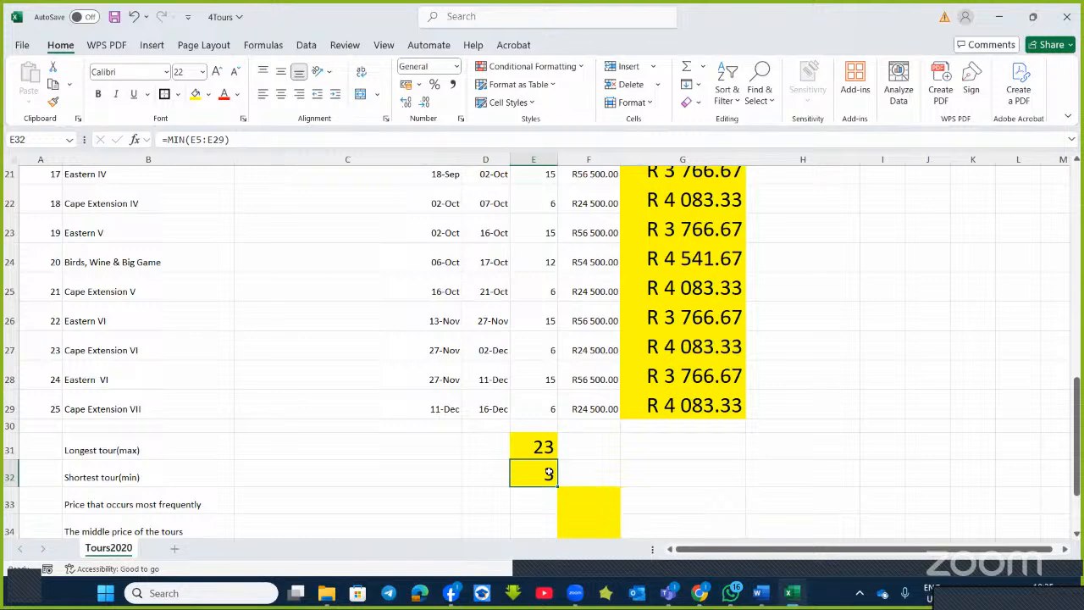
# Reopen the MIN formula in cell E32 to check which Duration range it refers to
pyautogui.doubleClick(548, 472)
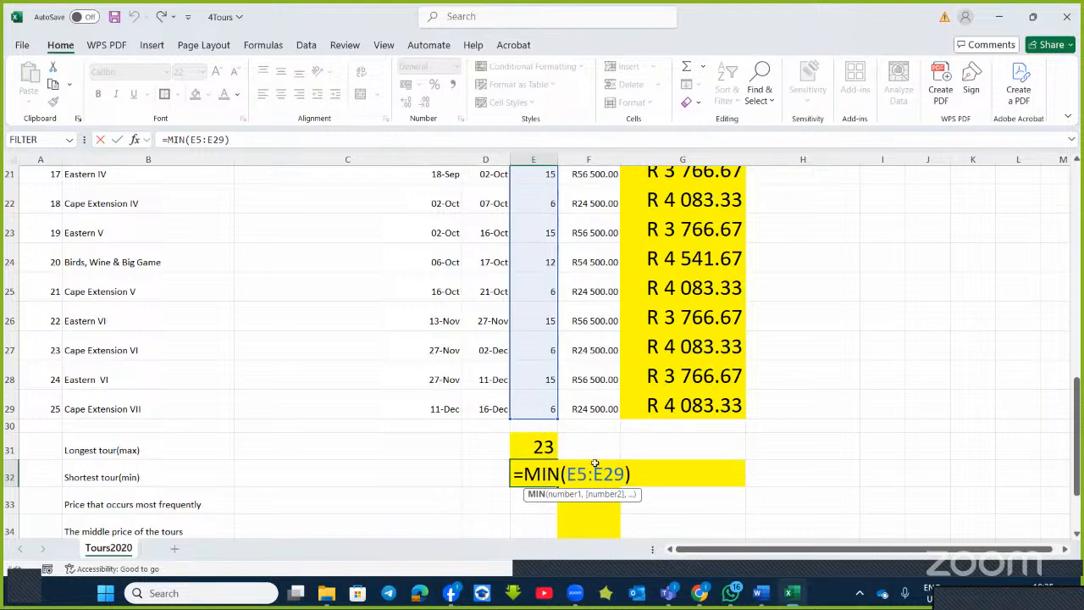
pyautogui.scroll(5, 568, 407)
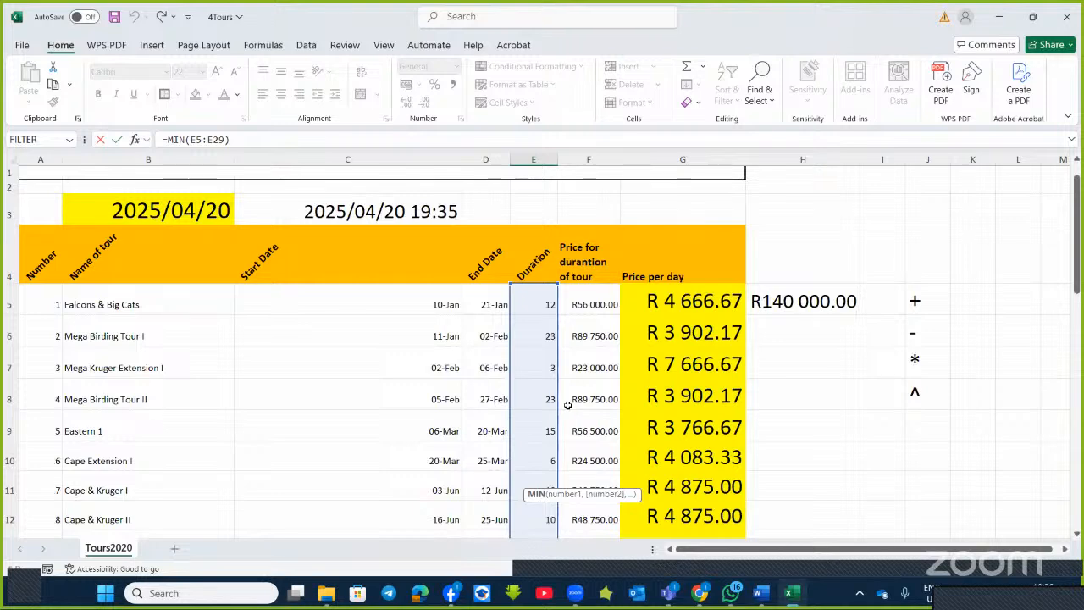
pyautogui.press('Return')
# Append (mode) to the Price that occurs most frequently label in B33, with the word mode in bold
pyautogui.scroll(-2, 566, 406)
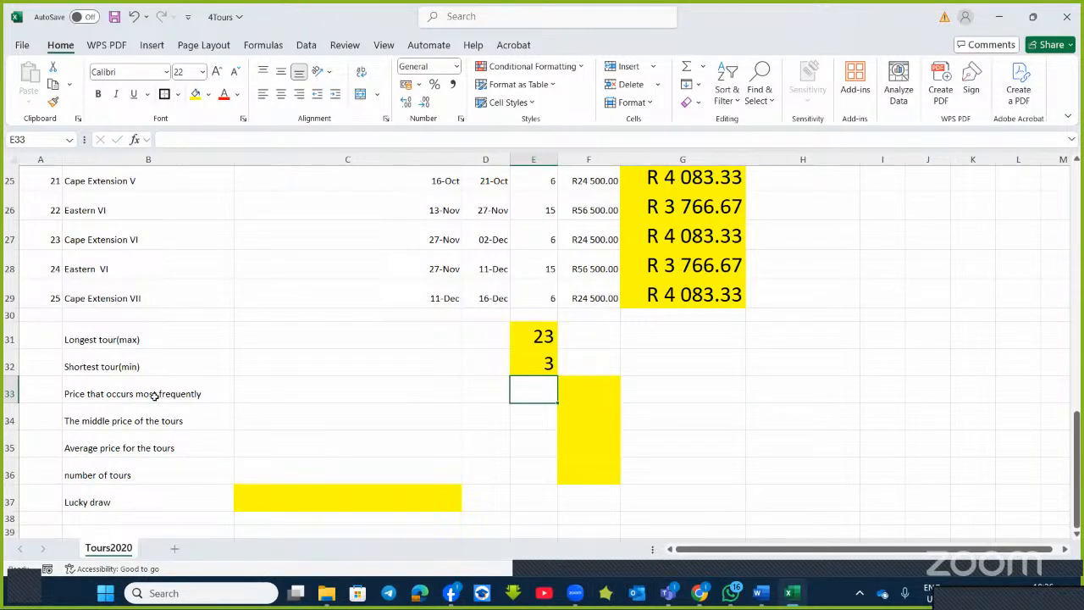
pyautogui.click(208, 395)
pyautogui.doubleClick(209, 395)
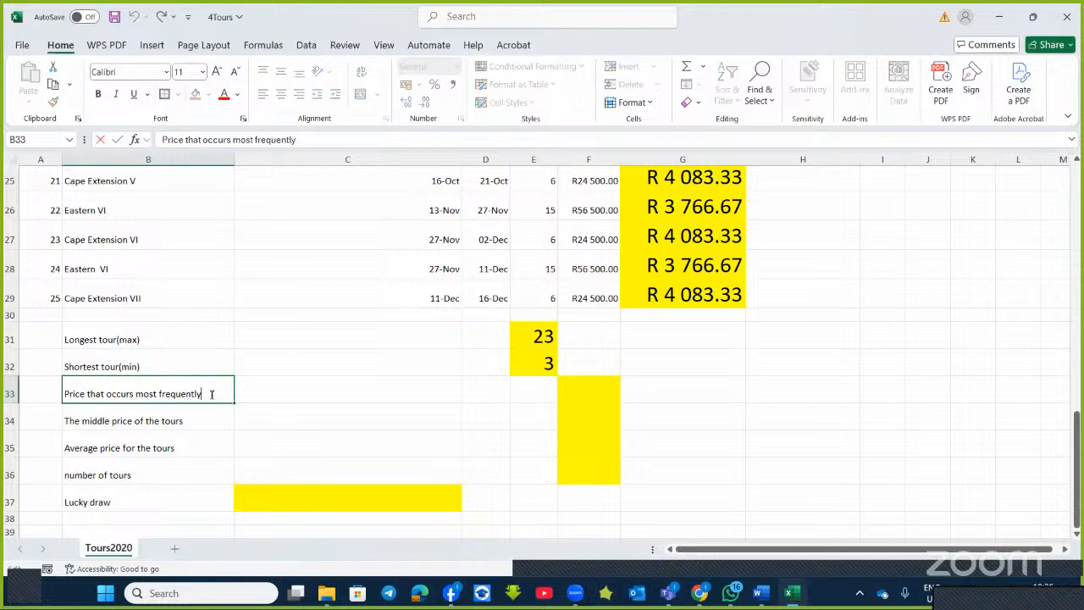
pyautogui.write('(')
pyautogui.hotkey('ctrl', 'b')
pyautogui.write('mode')
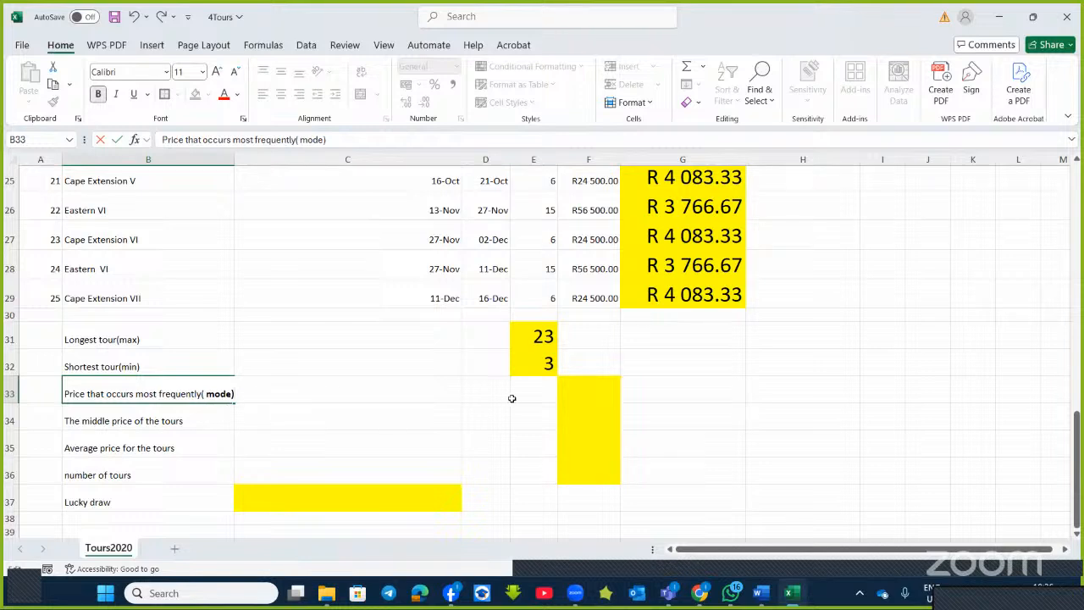
# Enter a MODE function in cell F33 using the tour price range F5:F29 as its Number1 argument
pyautogui.click(576, 395)
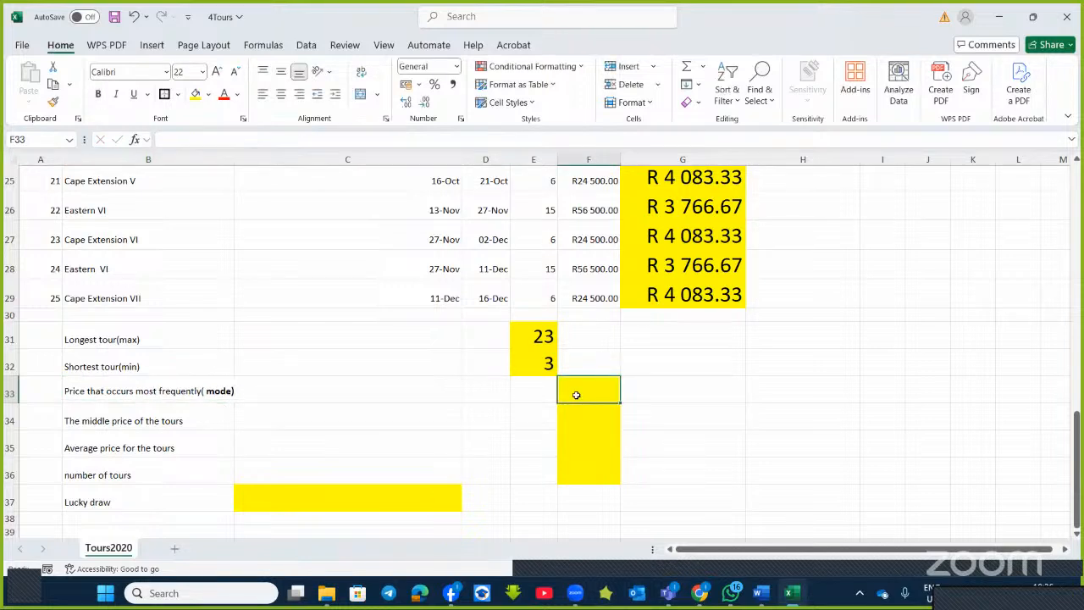
pyautogui.write('=mo')
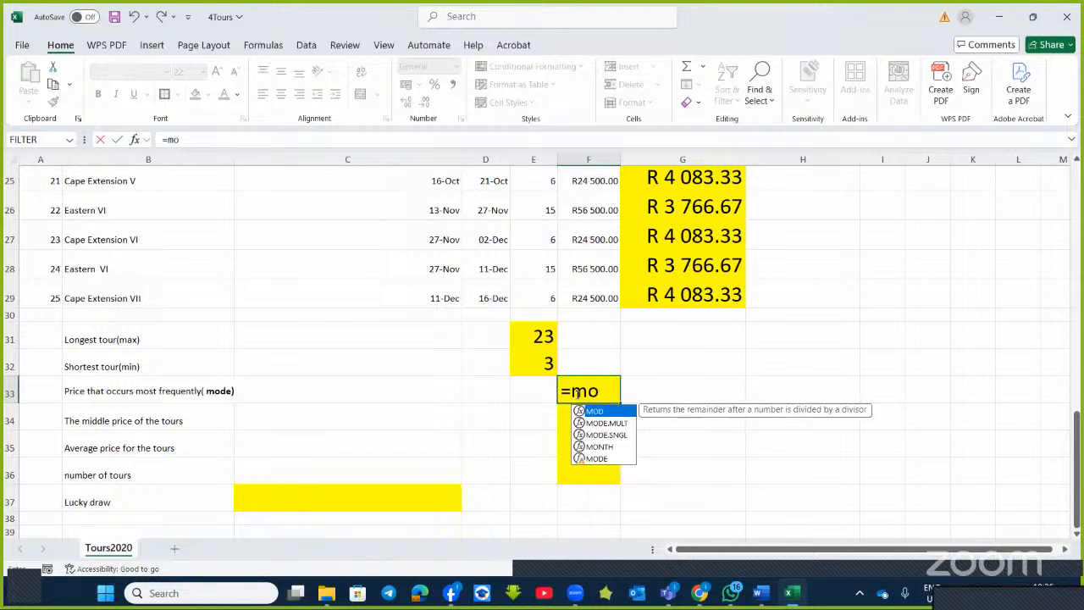
pyautogui.doubleClick(582, 458)
pyautogui.scroll(1, 639, 422)
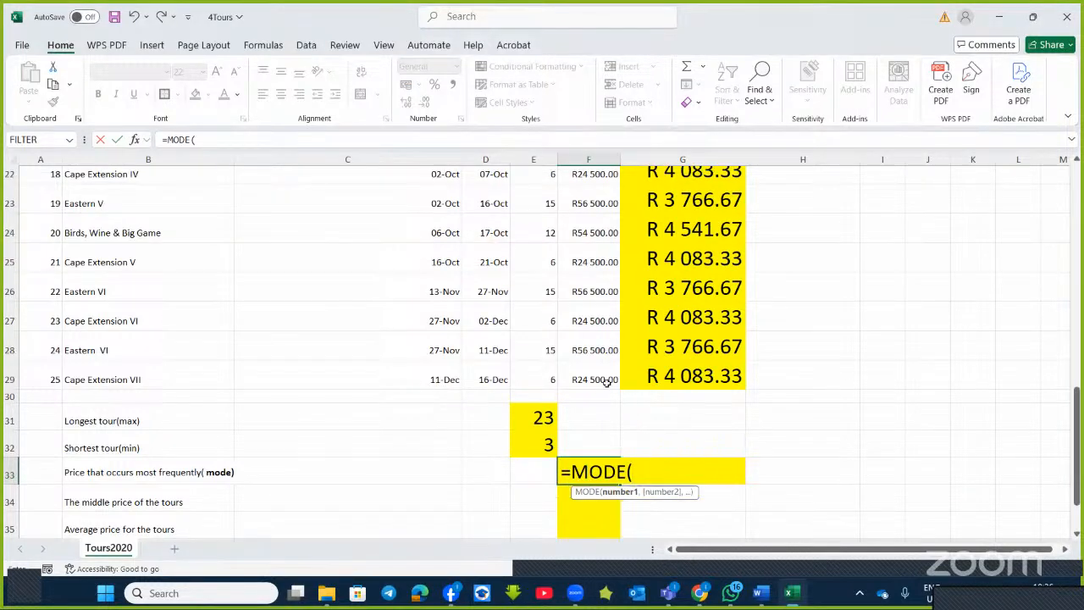
pyautogui.click(136, 142)
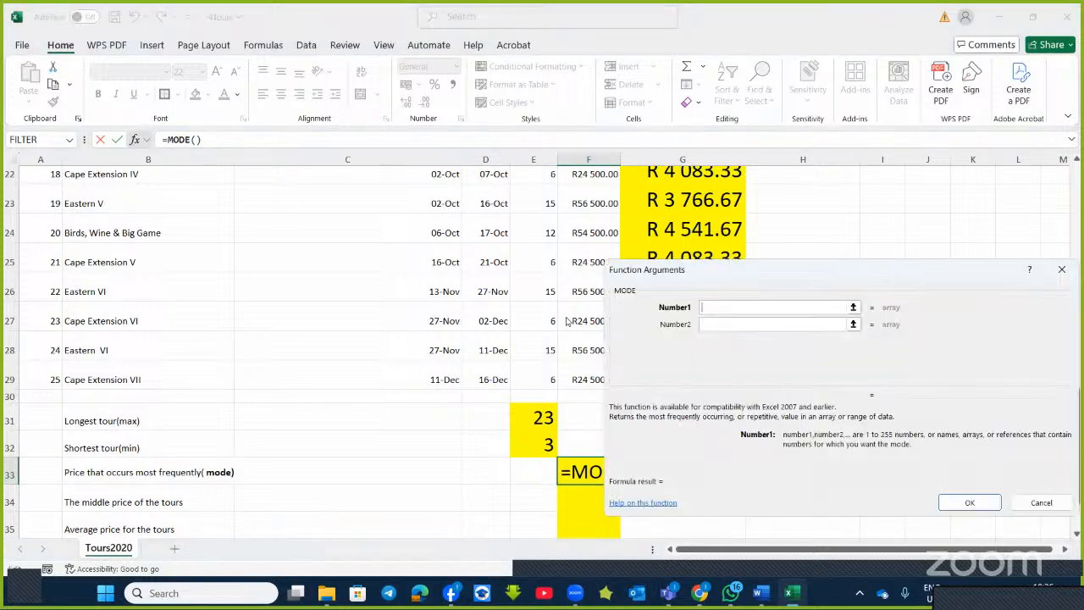
pyautogui.scroll(6, 593, 330)
pyautogui.scroll(-1, 605, 331)
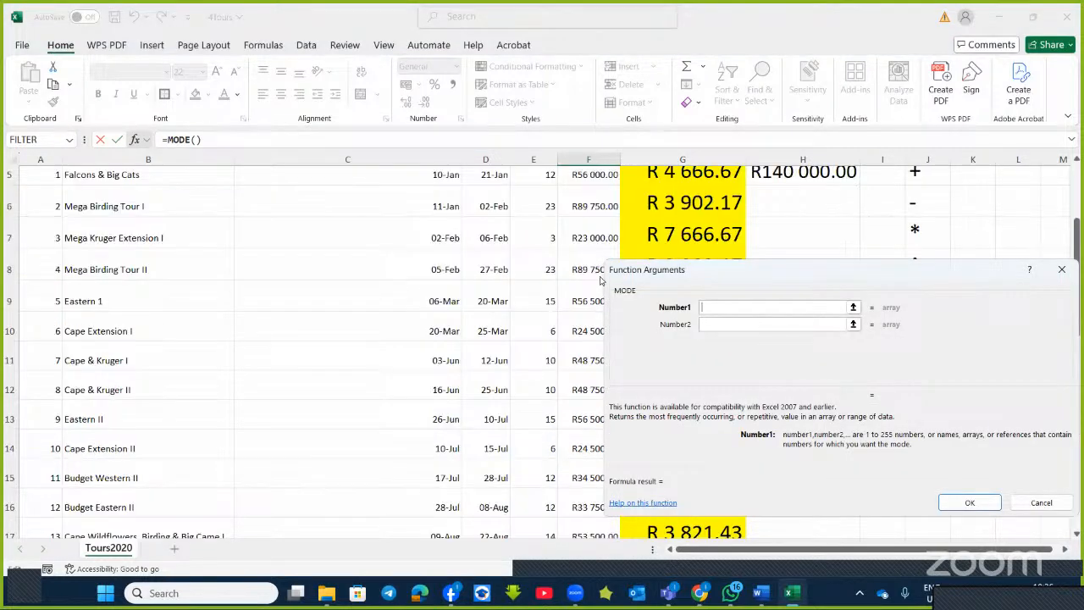
pyautogui.scroll(1, 593, 279)
pyautogui.click(588, 255)
pyautogui.moveTo(588, 255); pyautogui.dragTo(593, 507)
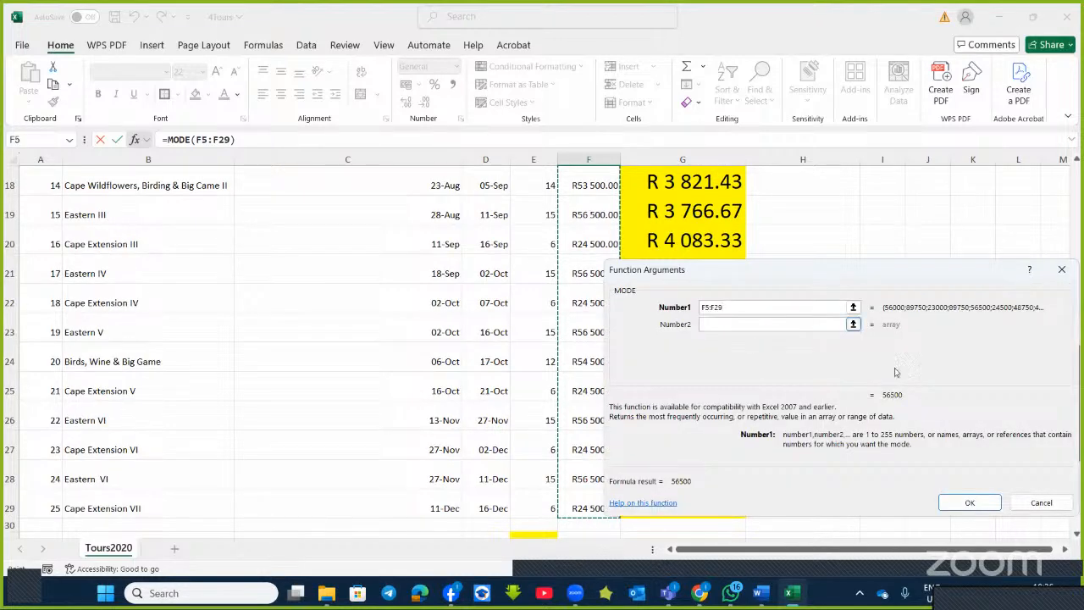
pyautogui.click(951, 503)
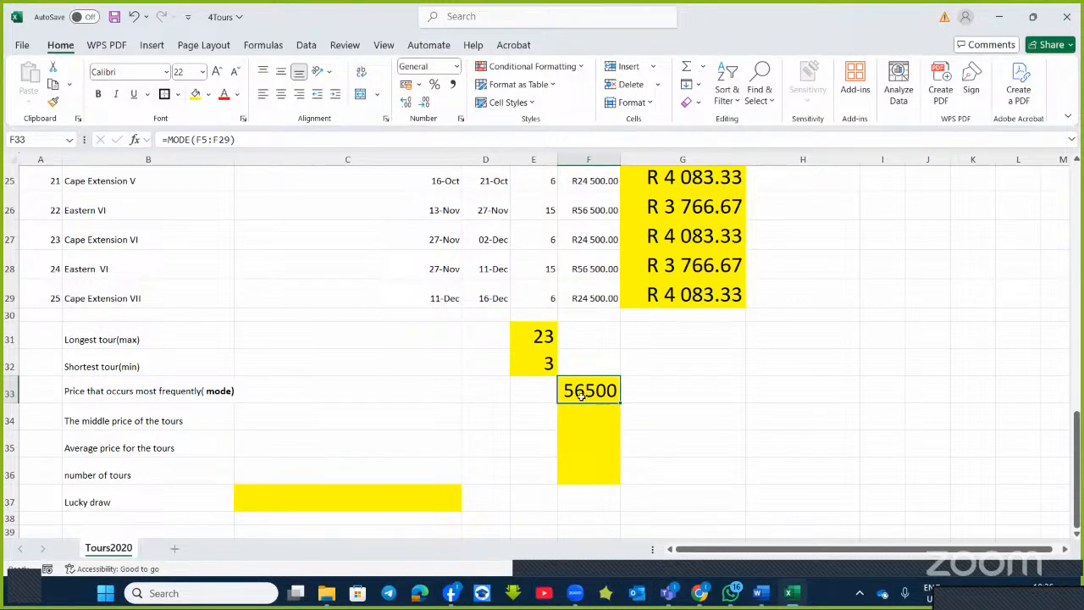
# Append (median) to the middle price of the tours label in B34, with the word median in bold
pyautogui.scroll(3, 584, 279)
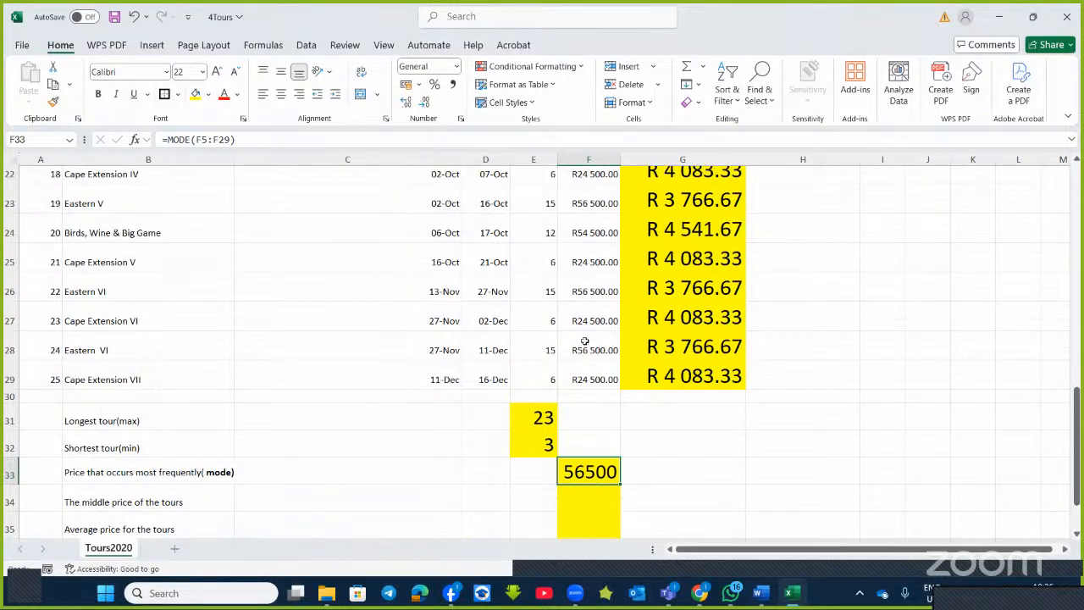
pyautogui.scroll(5, 588, 280)
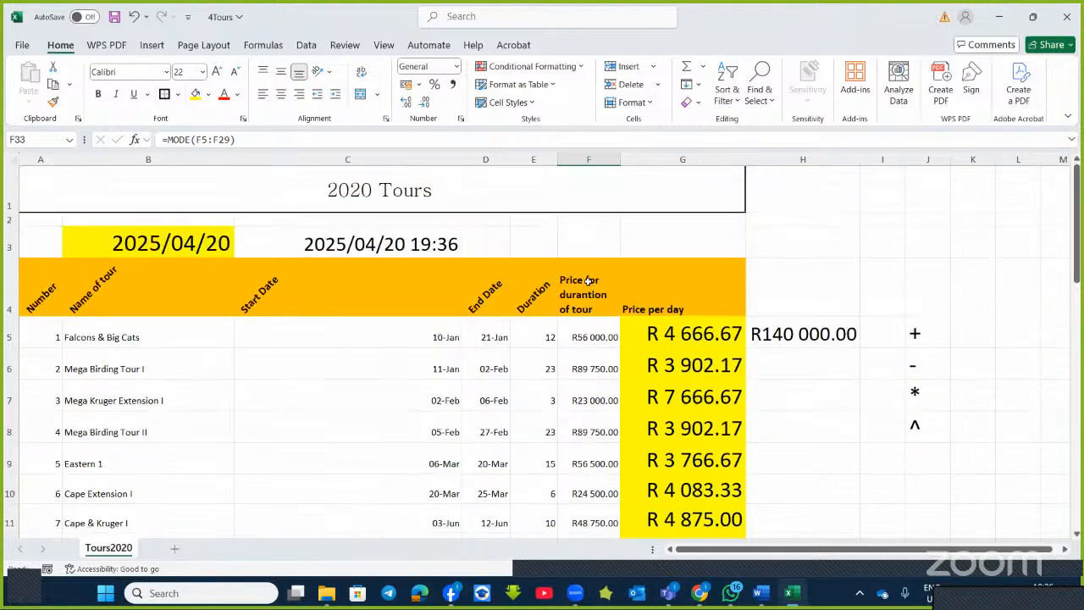
pyautogui.scroll(-9, 592, 353)
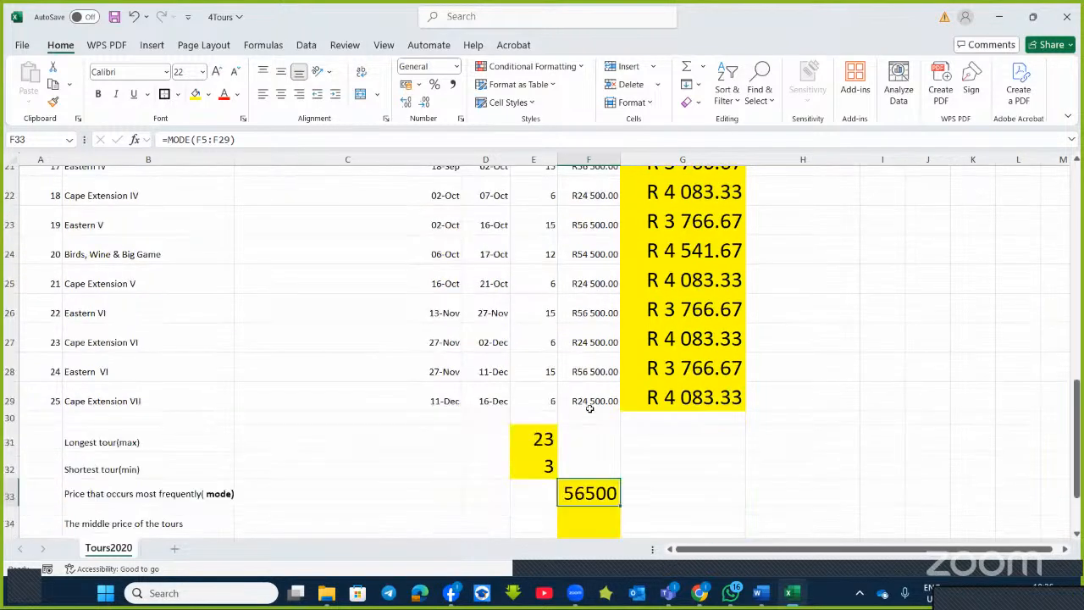
pyautogui.click(589, 315)
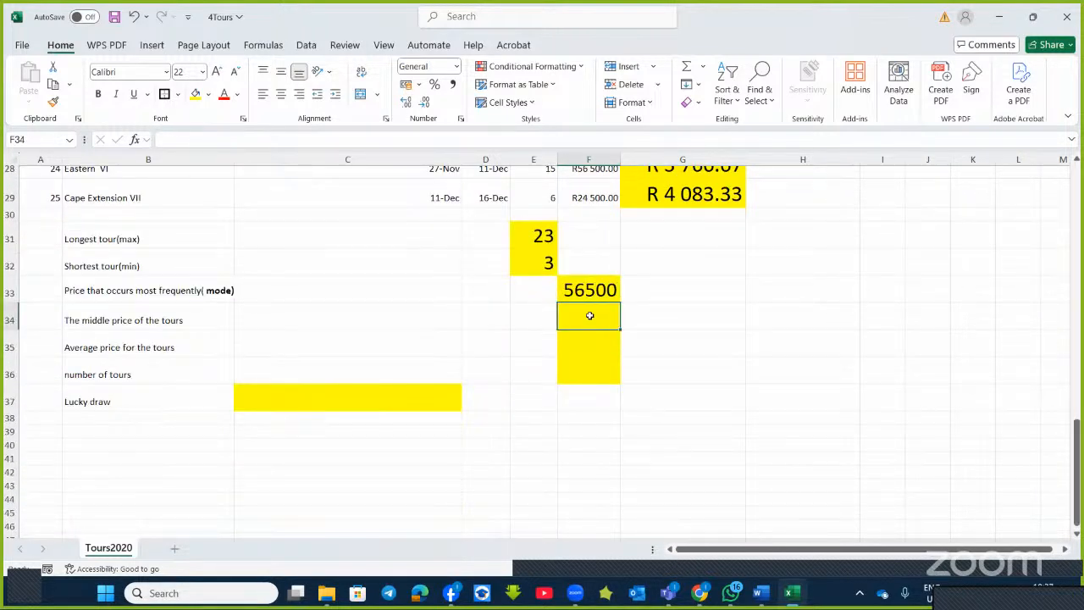
pyautogui.doubleClick(208, 320)
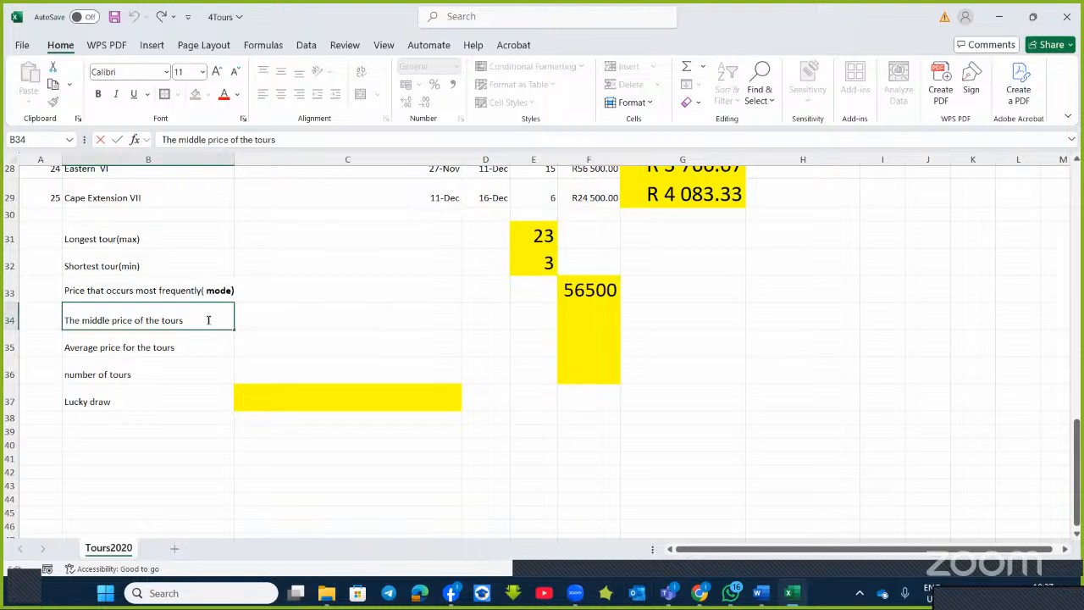
pyautogui.write('(')
pyautogui.hotkey('ctrl', 'b')
pyautogui.write('median')
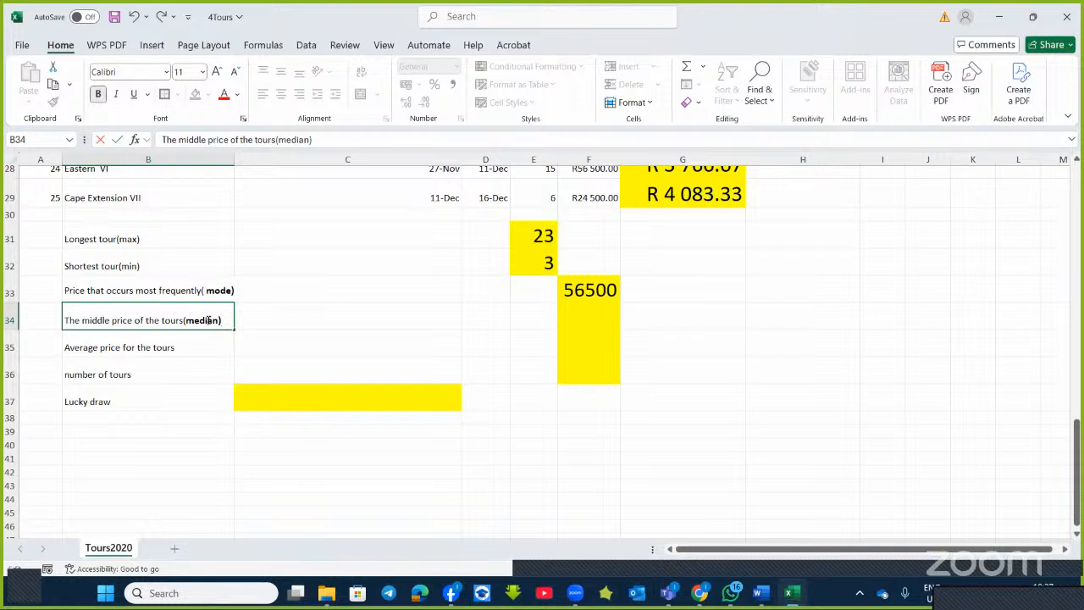
pyautogui.write(')')
# Enter a MEDIAN function in cell F34 over the price range F5:F29 and auto-fit the width of column F
pyautogui.click(589, 315)
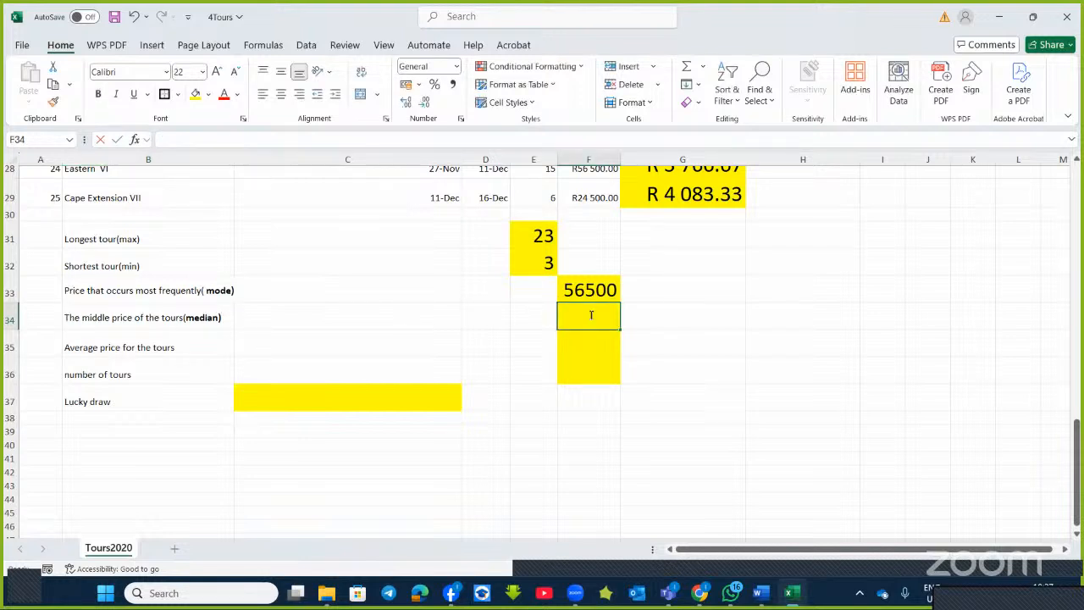
pyautogui.write('=medi')
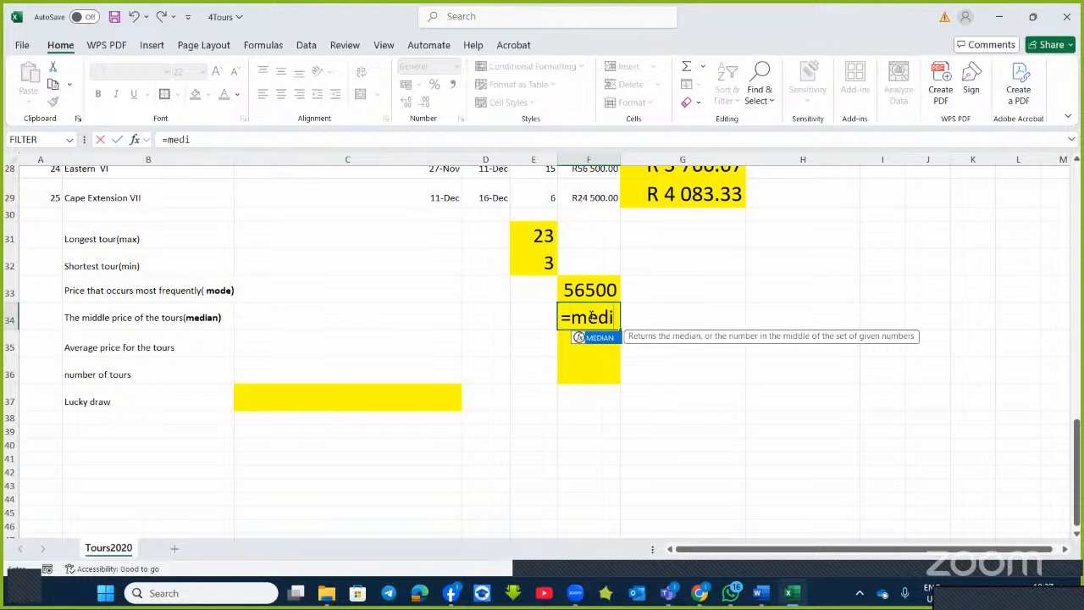
pyautogui.doubleClick(578, 337)
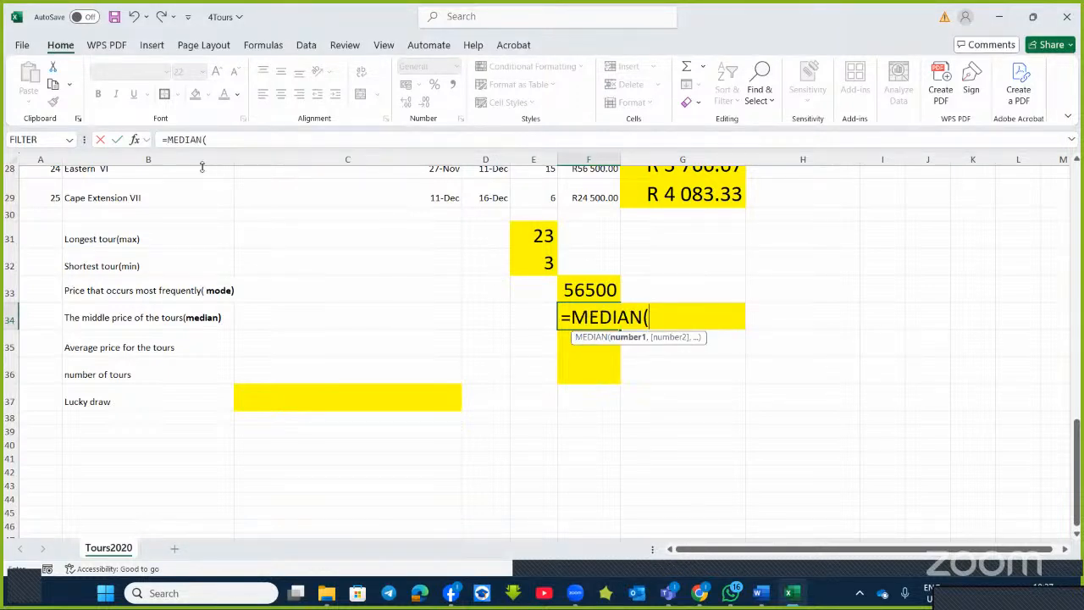
pyautogui.click(133, 139)
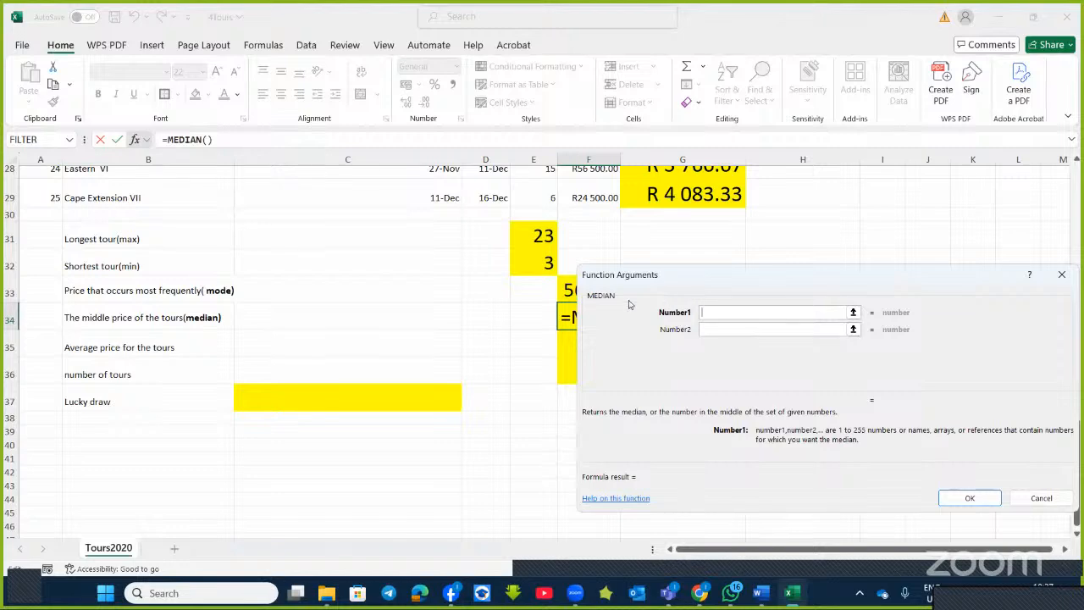
pyautogui.scroll(6, 629, 305)
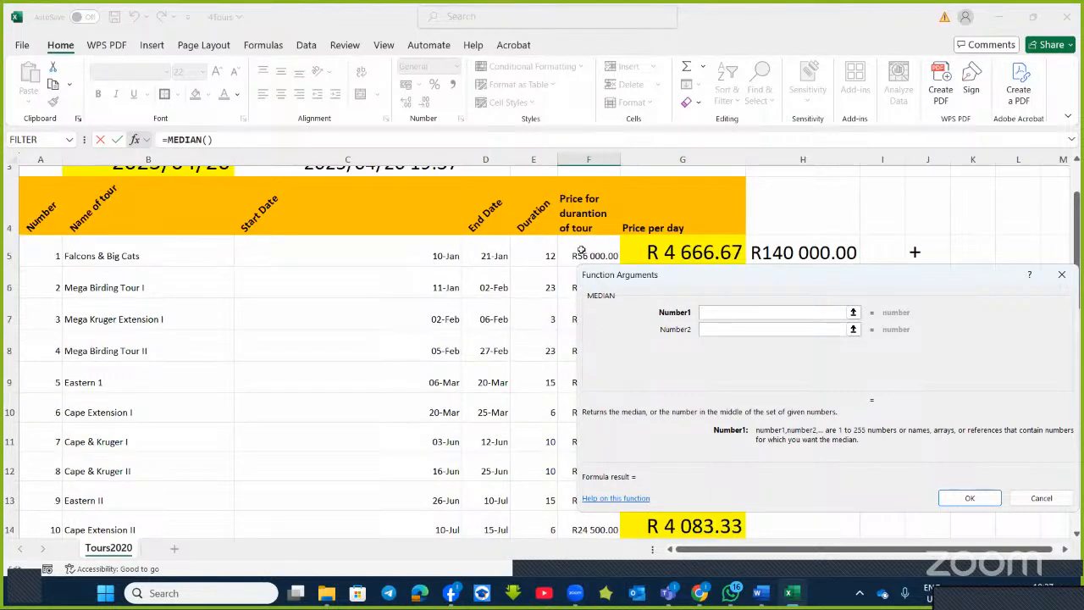
pyautogui.moveTo(583, 251); pyautogui.dragTo(607, 513)
pyautogui.click(955, 499)
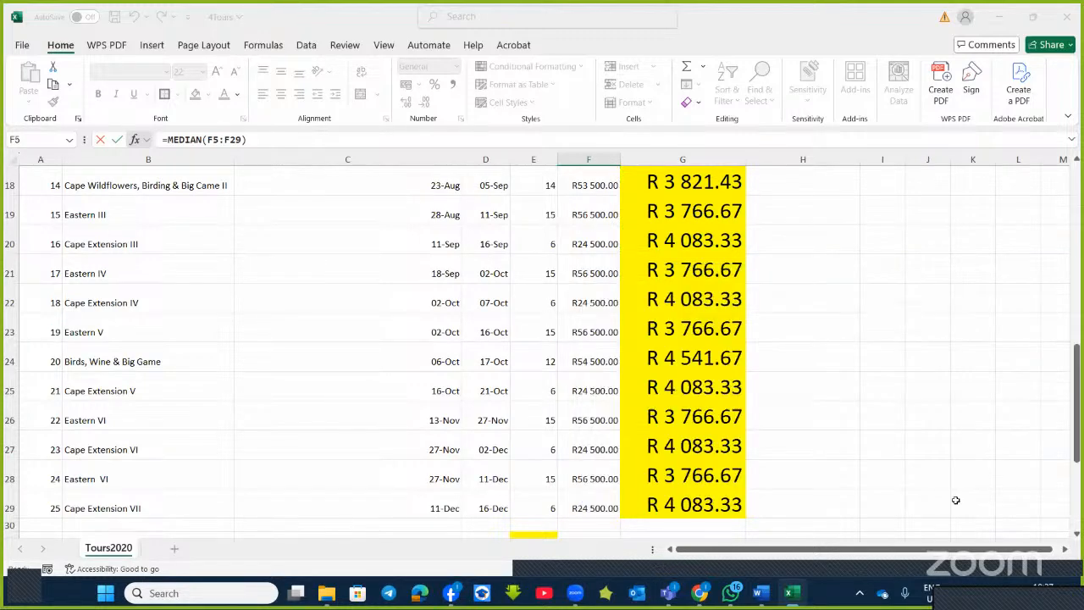
pyautogui.doubleClick(620, 157)
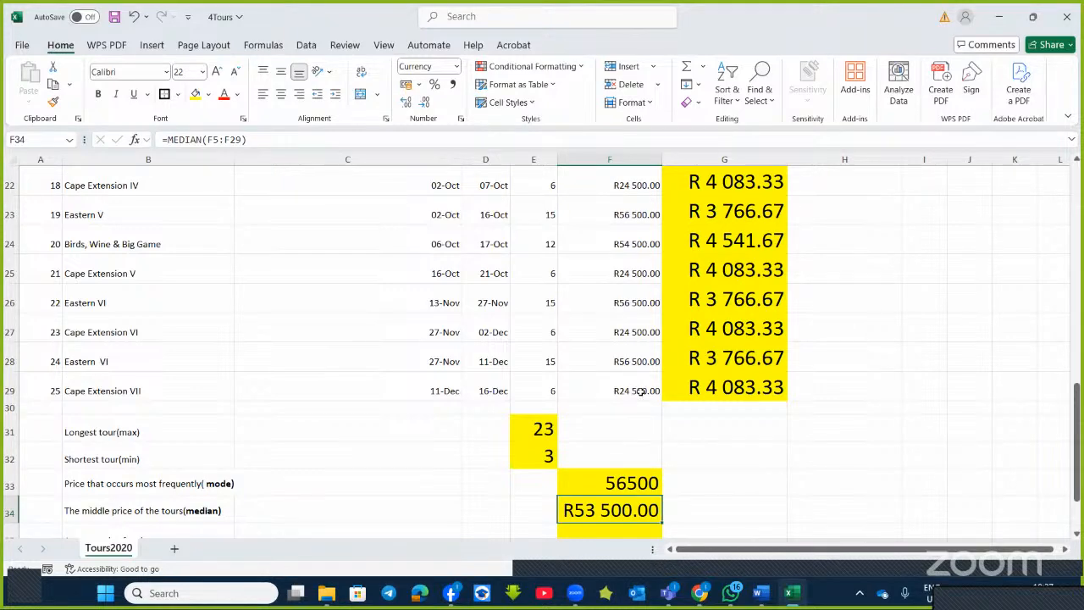
# Enter an AVERAGE function in cell F35 with the tour price range F5:F29 as its Number1 argument
pyautogui.scroll(7, 650, 368)
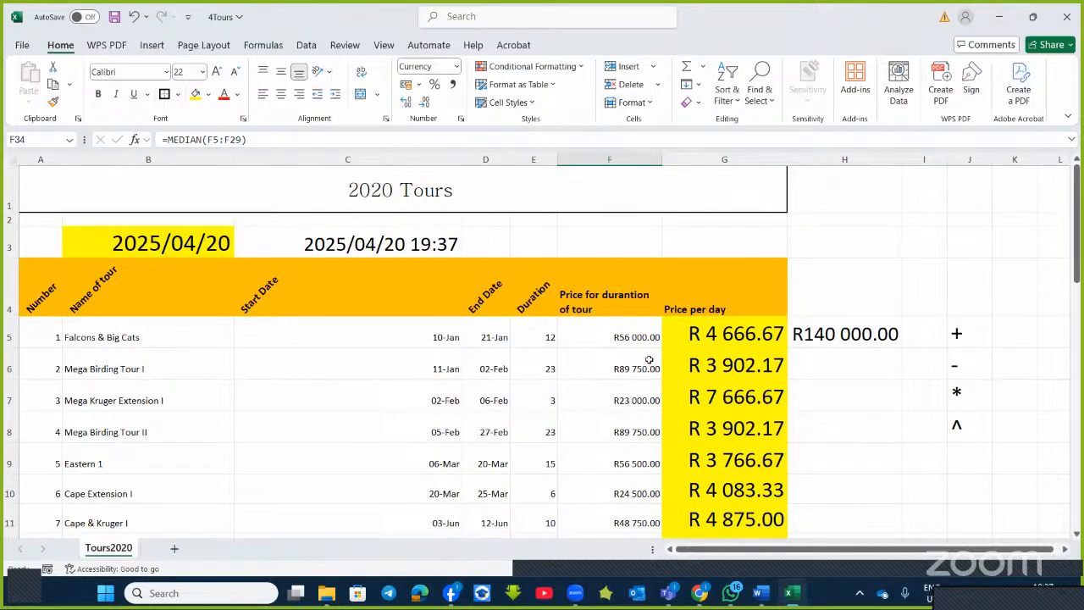
pyautogui.scroll(-10, 650, 360)
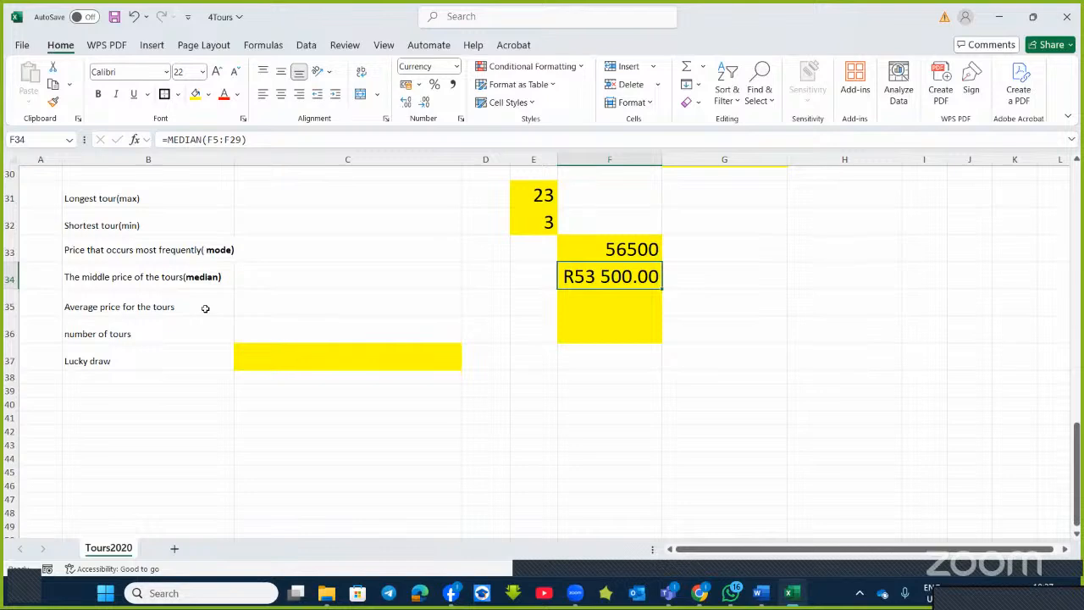
pyautogui.click(761, 592)
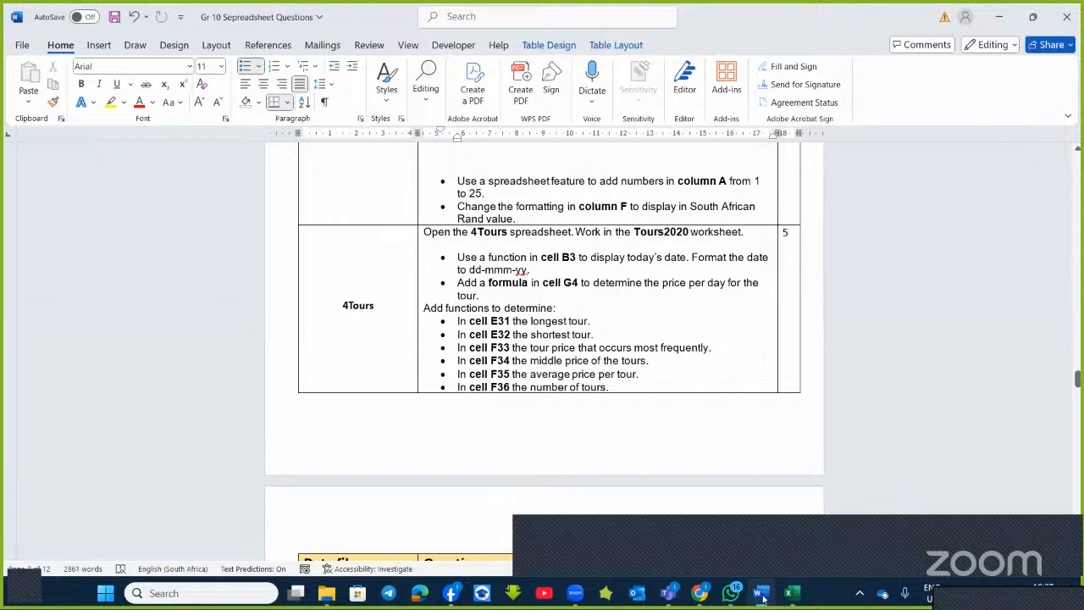
pyautogui.click(763, 597)
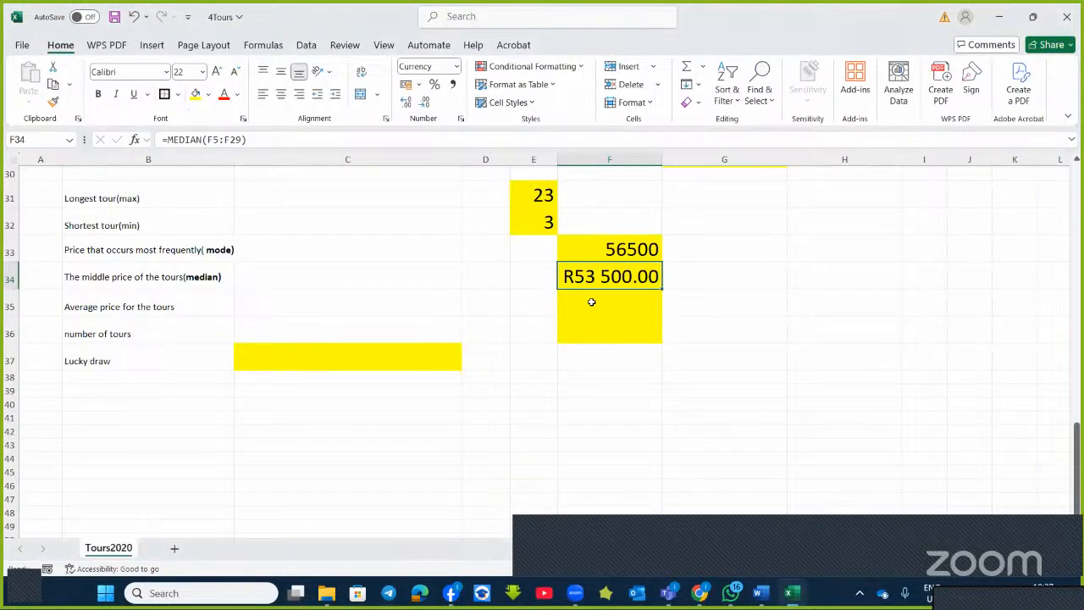
pyautogui.click(591, 301)
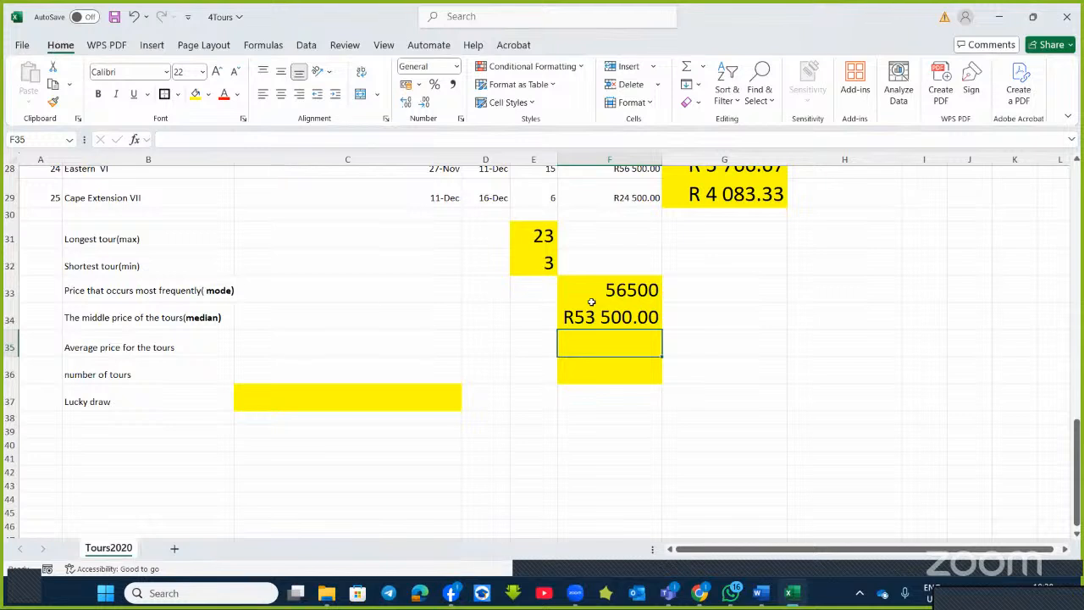
pyautogui.write('=ave')
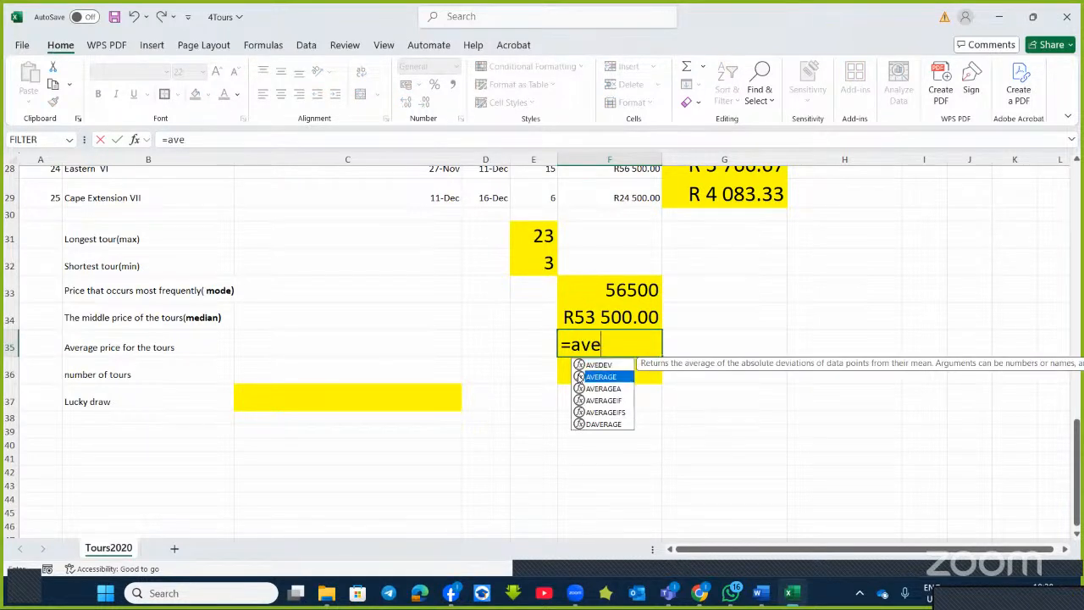
pyautogui.doubleClick(580, 377)
pyautogui.click(133, 140)
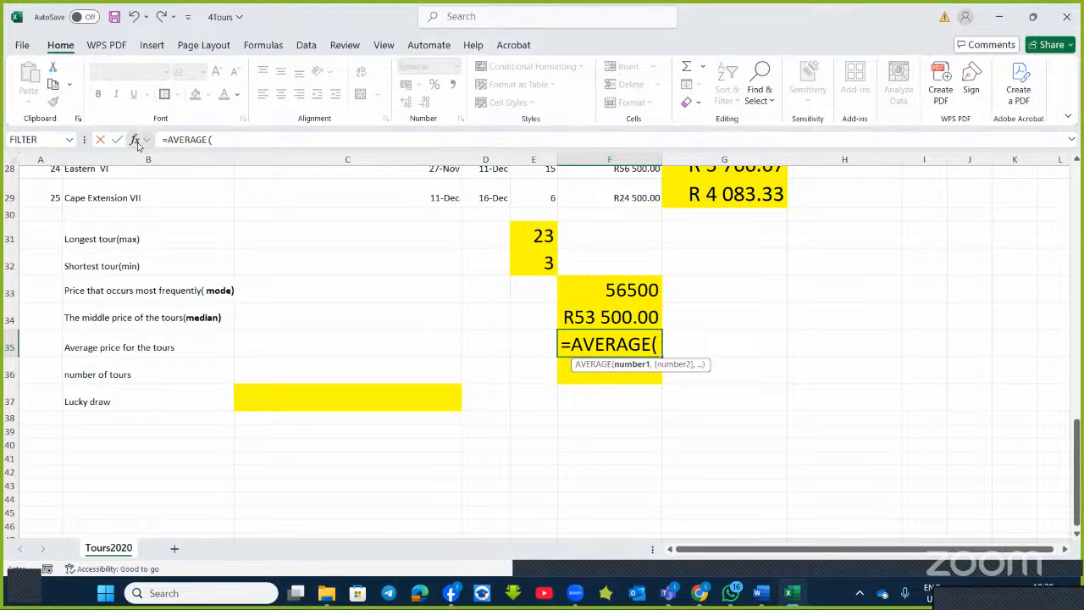
pyautogui.scroll(7, 707, 411)
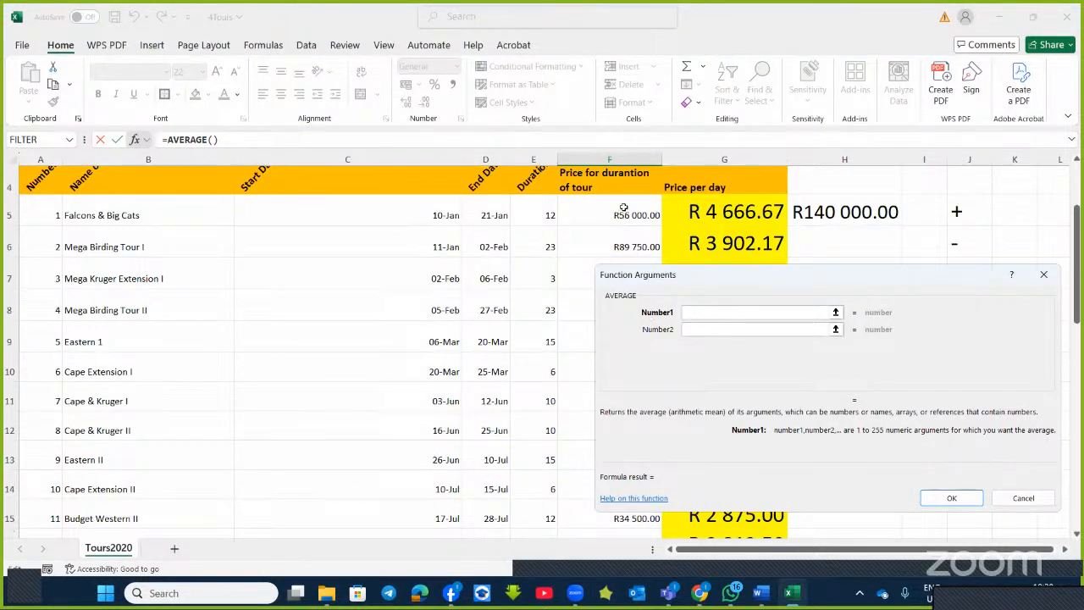
pyautogui.moveTo(623, 215); pyautogui.dragTo(655, 513)
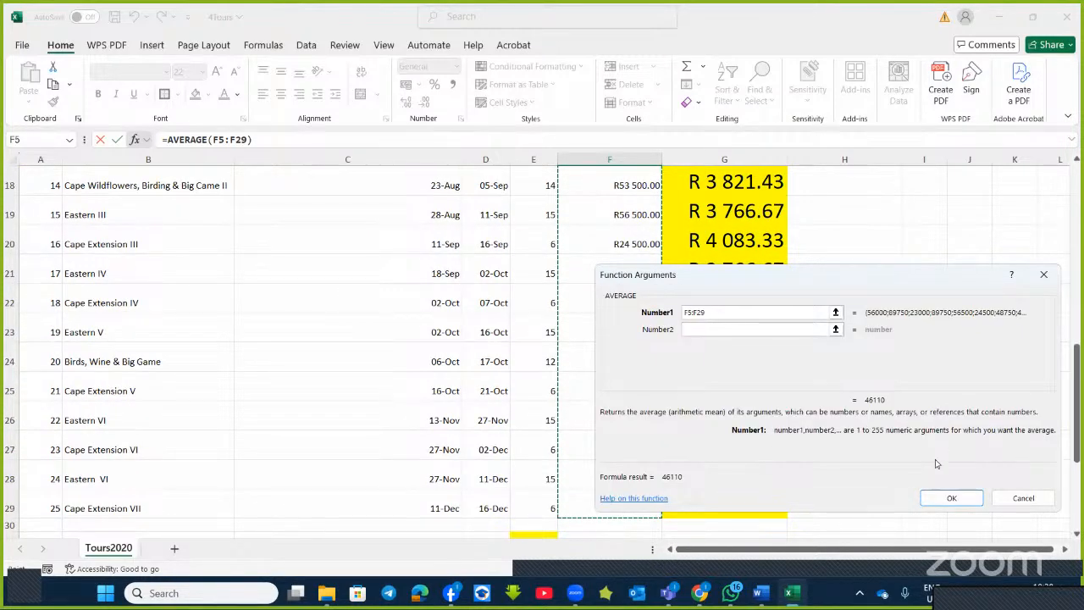
pyautogui.click(951, 497)
# Append (count) to the number of tours label in B36, with the word count in bold
pyautogui.scroll(-1, 643, 413)
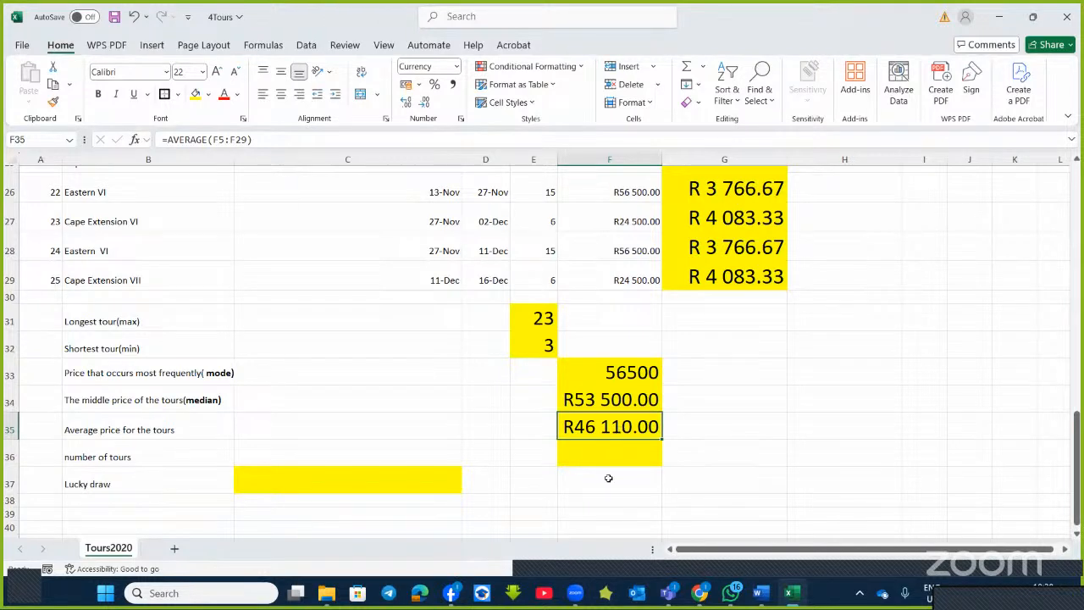
pyautogui.click(618, 455)
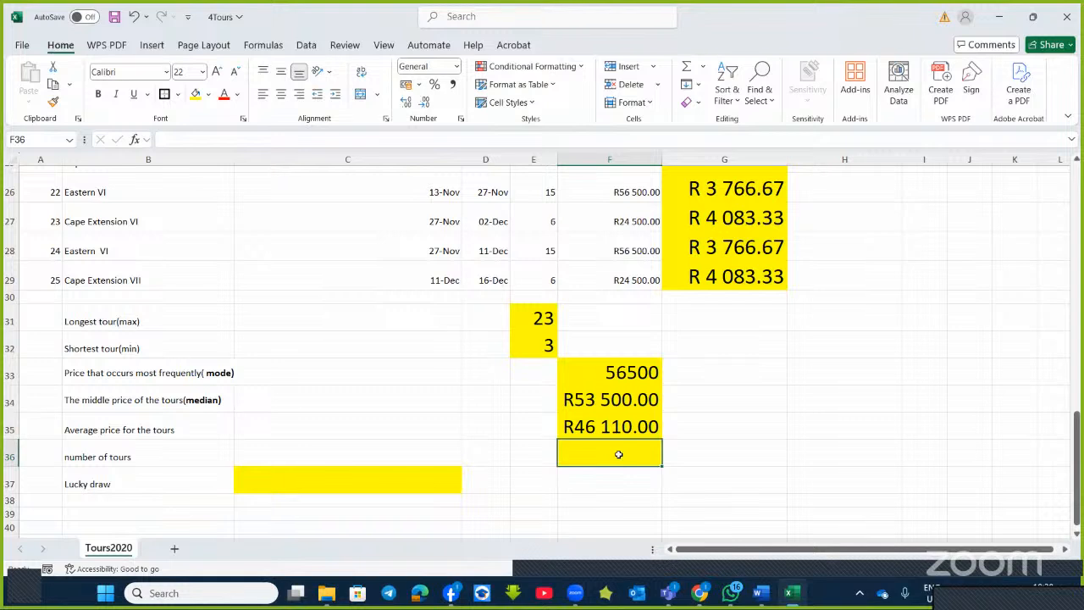
pyautogui.doubleClick(151, 456)
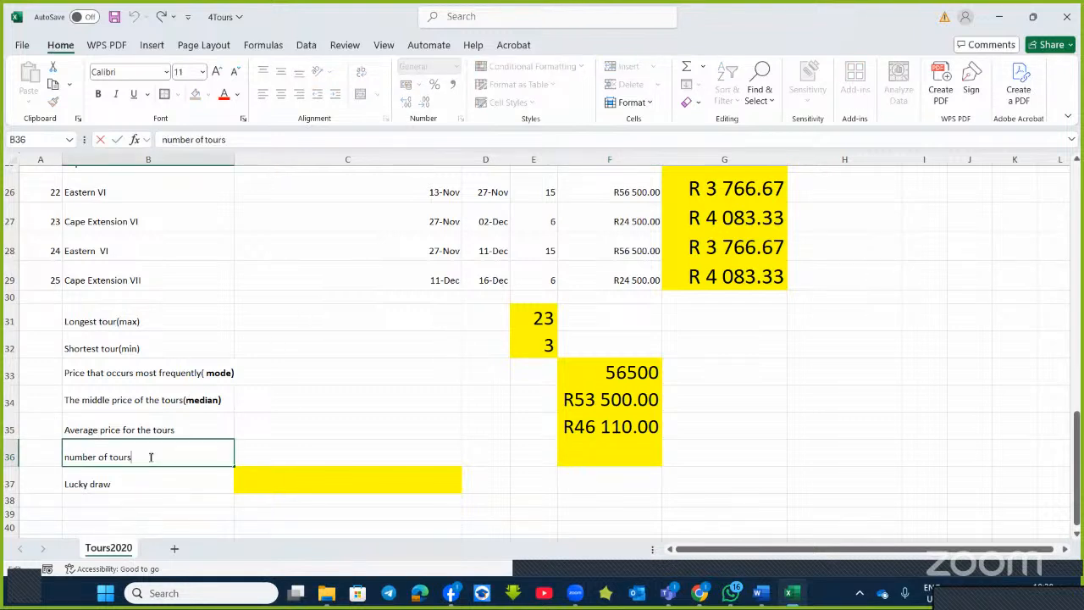
pyautogui.write('(cou')
pyautogui.press('BackSpace')
pyautogui.press('BackSpace')
pyautogui.press('BackSpace')
pyautogui.press('BackSpace')
pyautogui.press('BackSpace')
pyautogui.hotkey('ctrl', 'b')
pyautogui.write('coun')
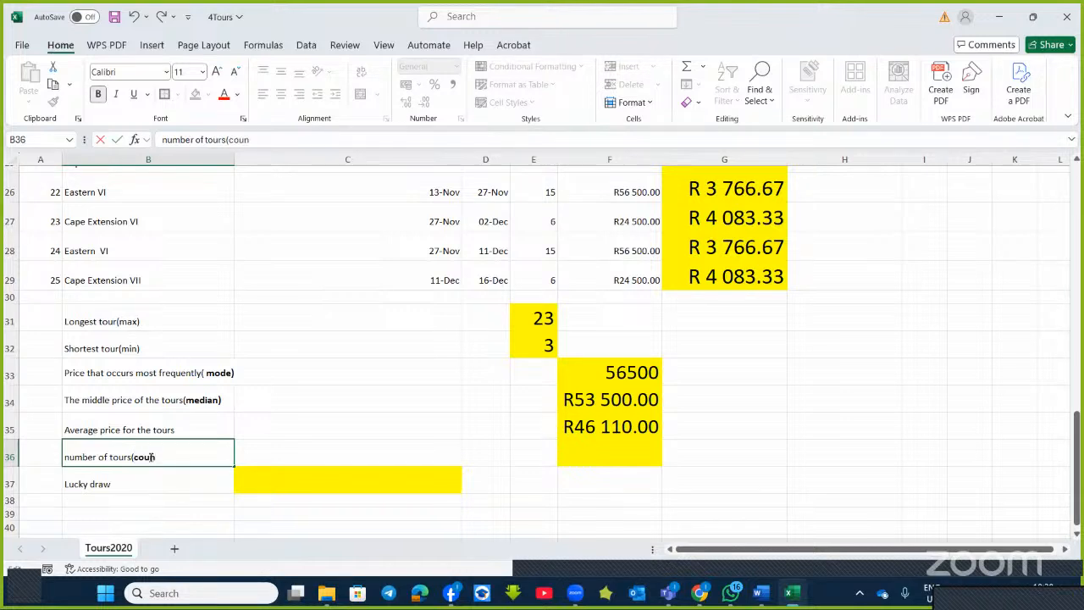
pyautogui.write('t)')
pyautogui.click(311, 441)
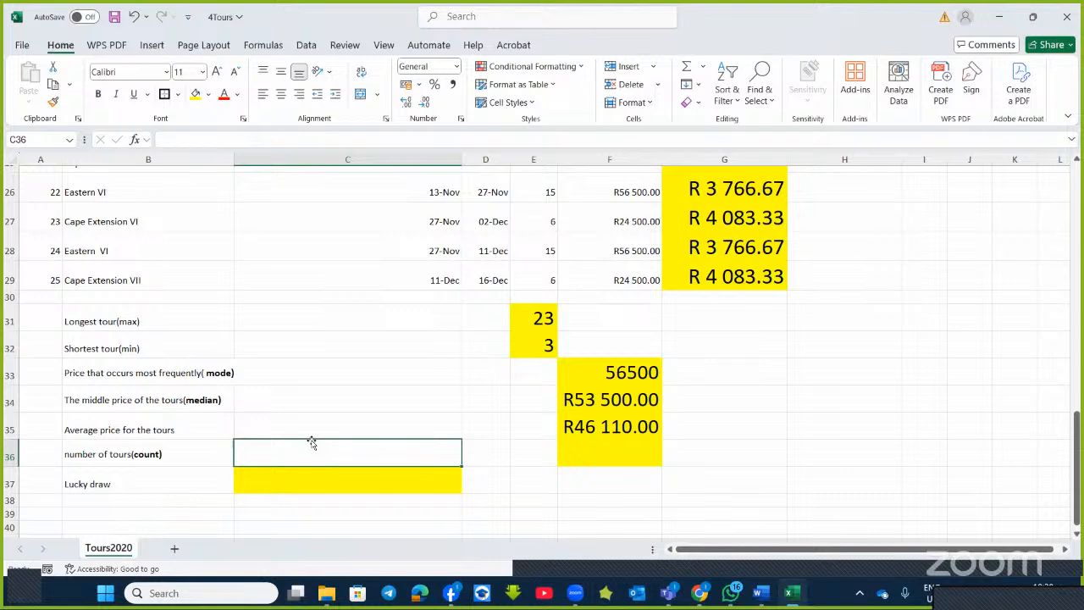
# Enter a COUNT function in cell F36 with the duration range E5:E29 as its Value1 argument
pyautogui.scroll(8, 311, 441)
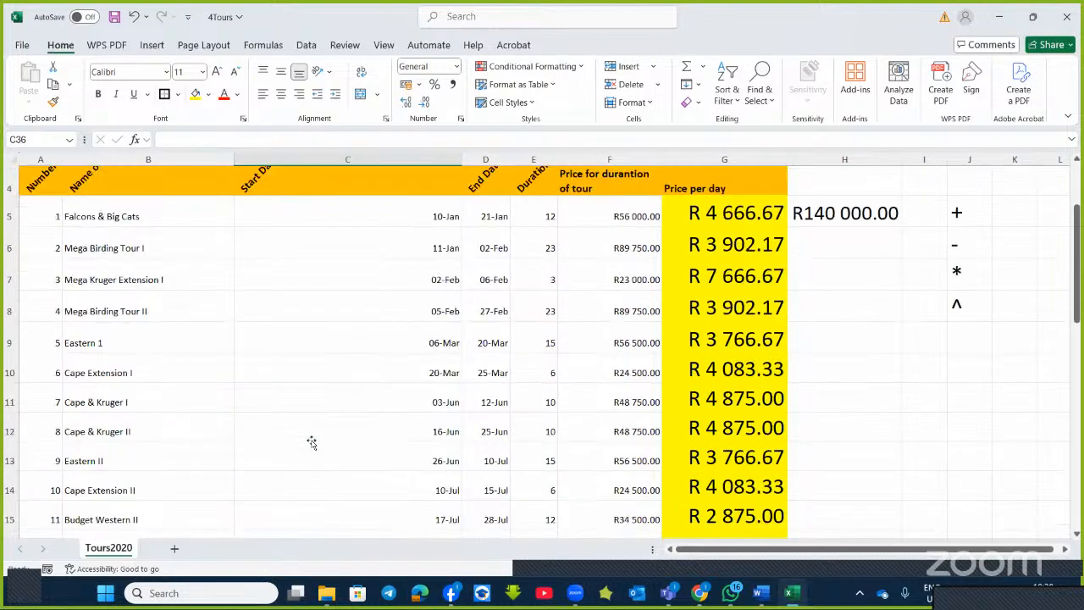
pyautogui.scroll(-8, 311, 441)
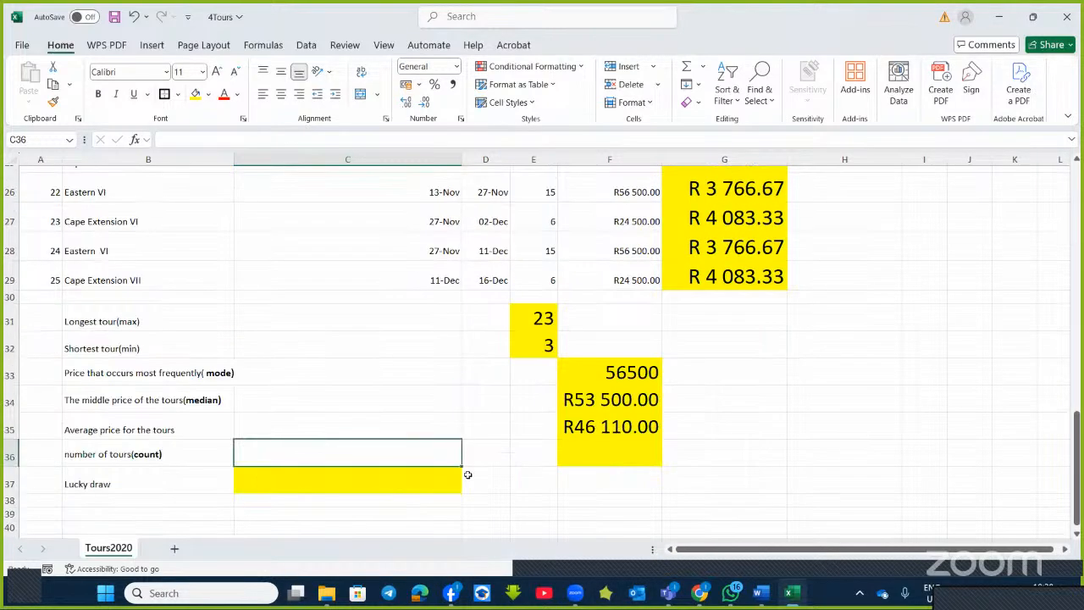
pyautogui.click(605, 459)
pyautogui.write('=coun')
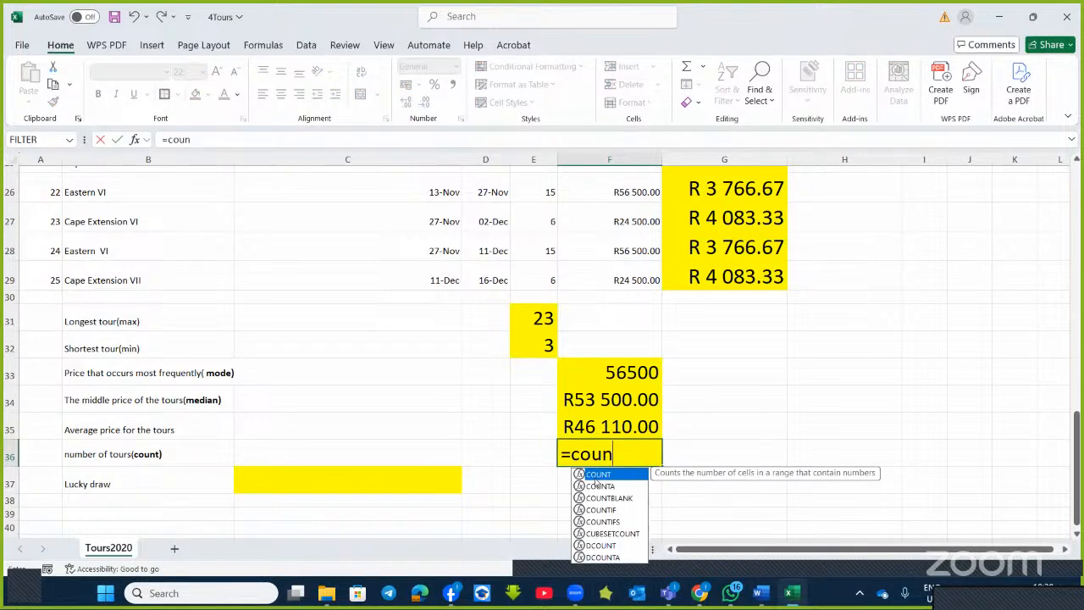
pyautogui.doubleClick(592, 474)
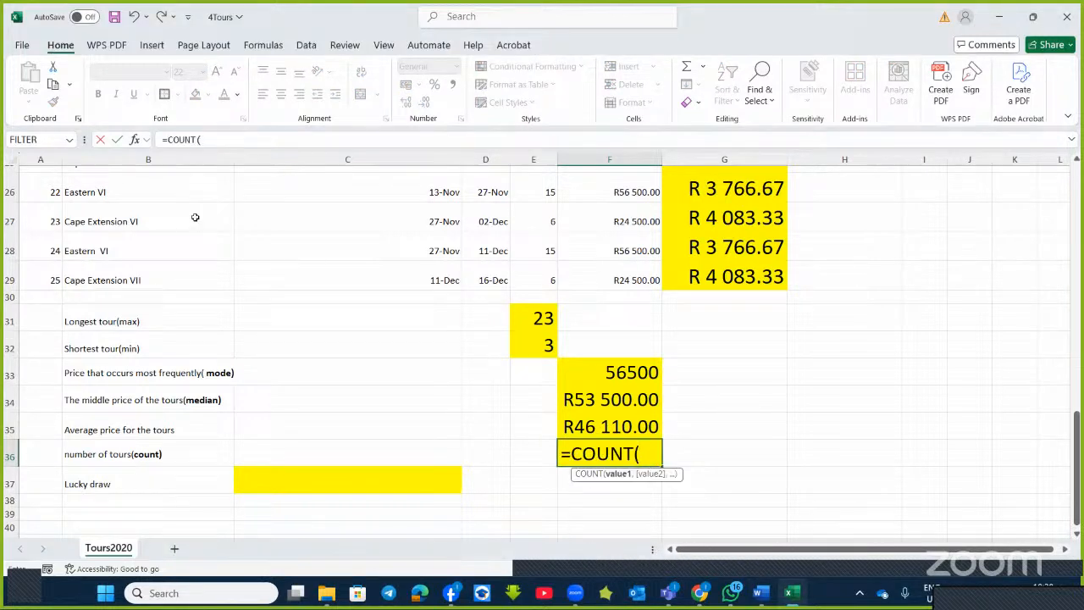
pyautogui.click(134, 139)
pyautogui.scroll(8, 544, 321)
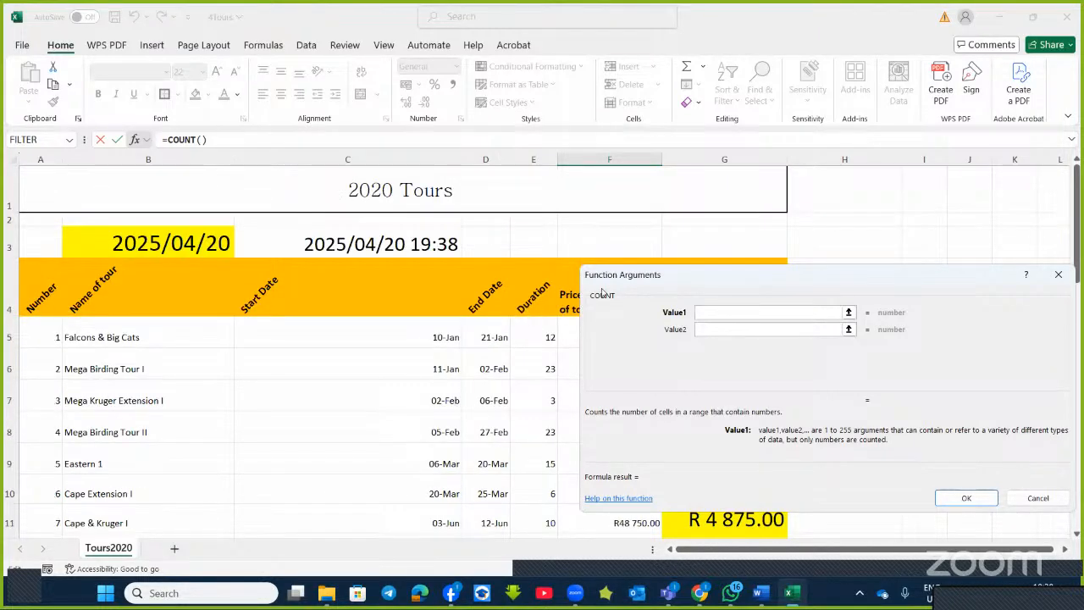
pyautogui.moveTo(620, 288); pyautogui.dragTo(699, 294)
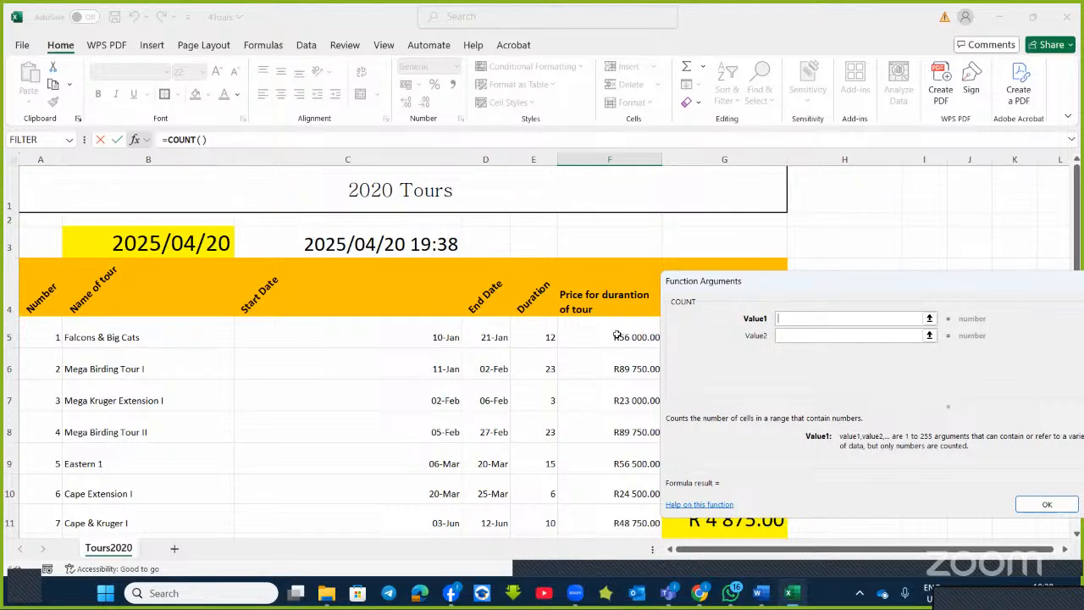
pyautogui.moveTo(541, 333); pyautogui.dragTo(537, 510)
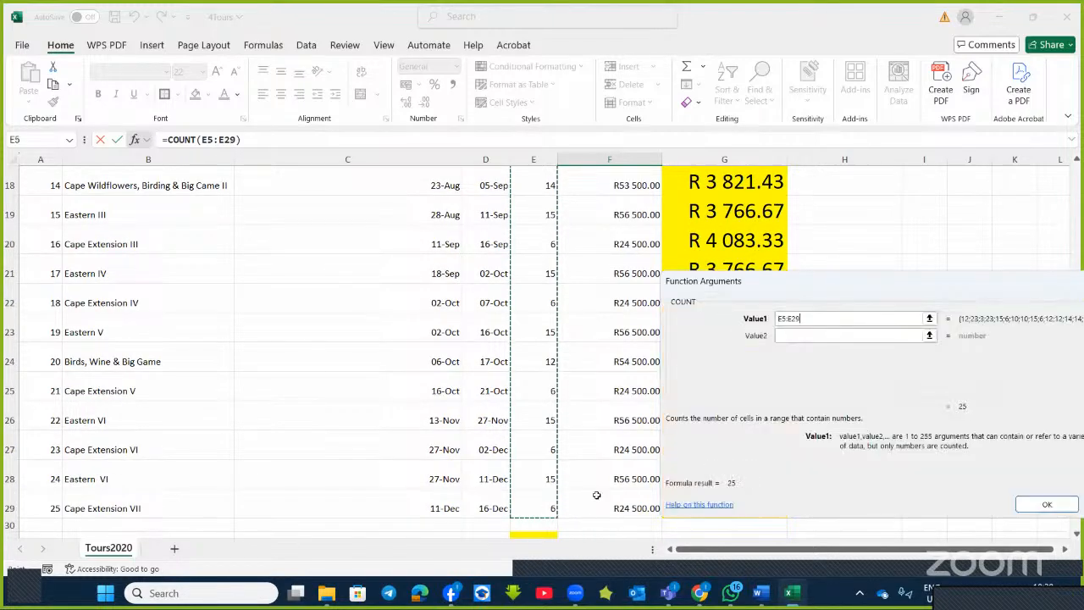
pyautogui.click(1048, 503)
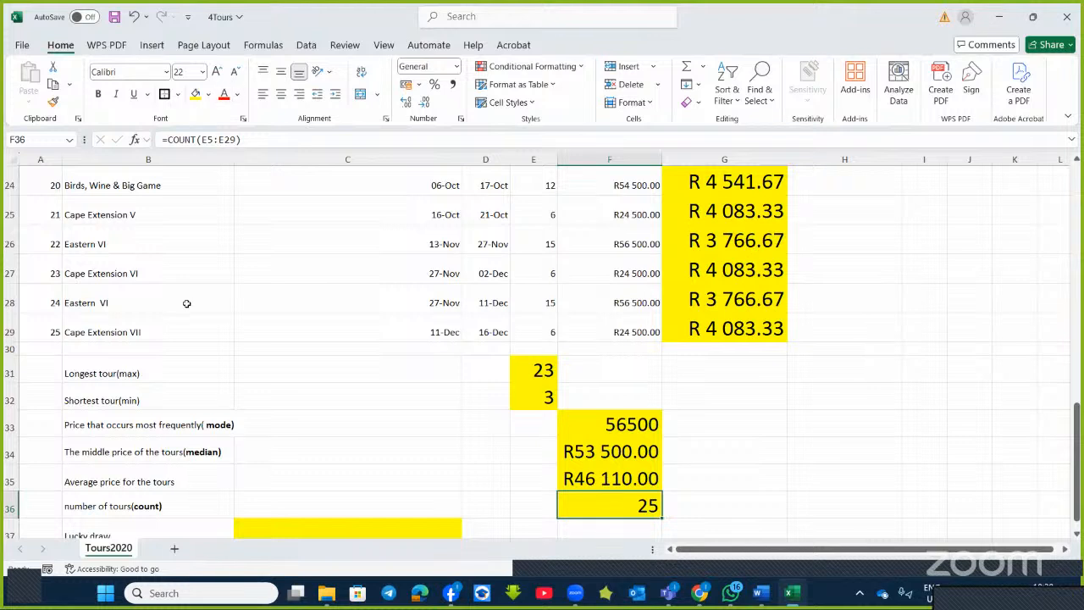
# Insert a blank row at row 36, directly above the number of tours row
pyautogui.click(12, 507)
pyautogui.rightClick(12, 506)
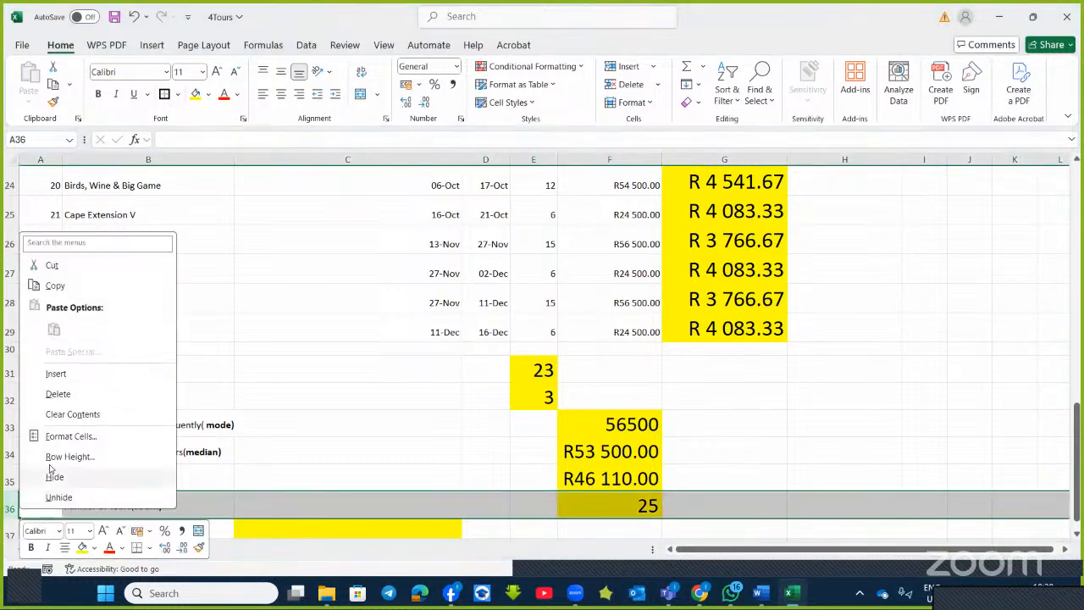
pyautogui.click(58, 374)
pyautogui.scroll(-1, 568, 458)
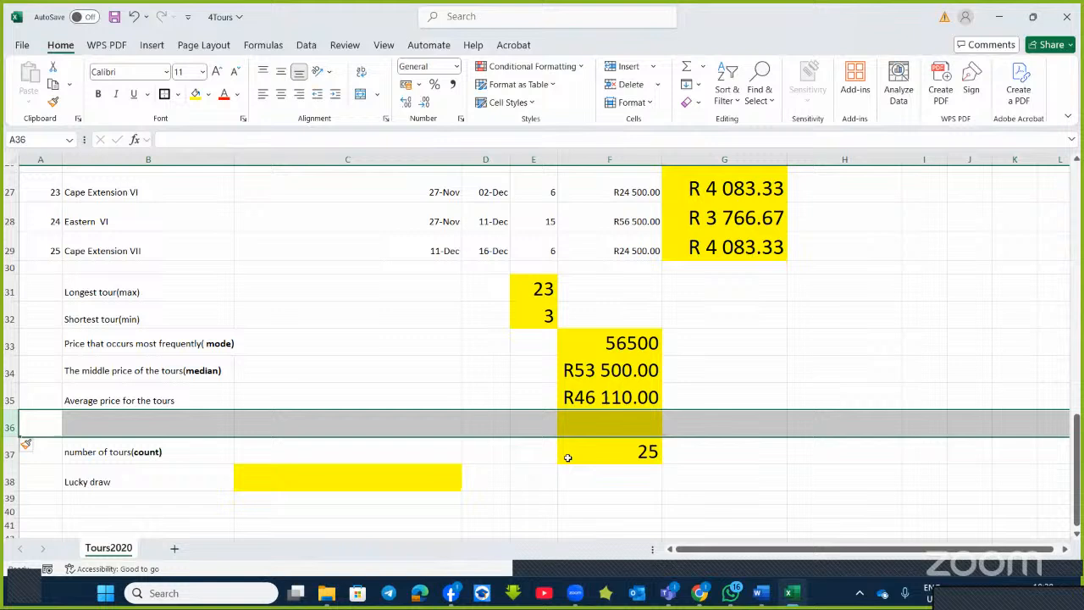
# Enter a COUNT function in cell F36 with the tour names range B5:B29 as its Value1 argument
pyautogui.click(623, 422)
pyautogui.write('=')
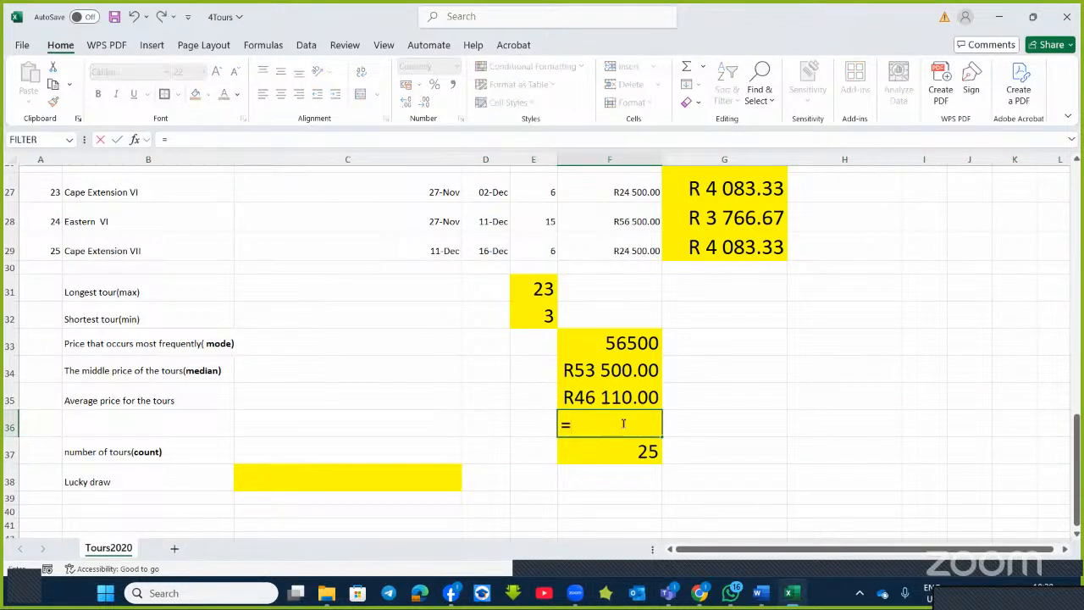
pyautogui.write('cou')
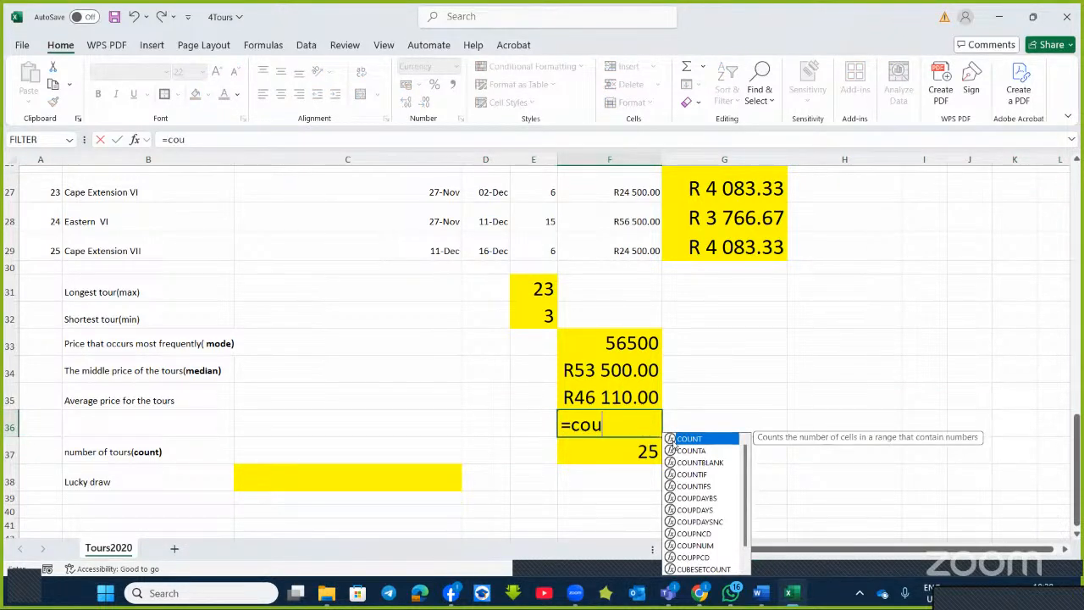
pyautogui.click(672, 452)
pyautogui.doubleClick(672, 451)
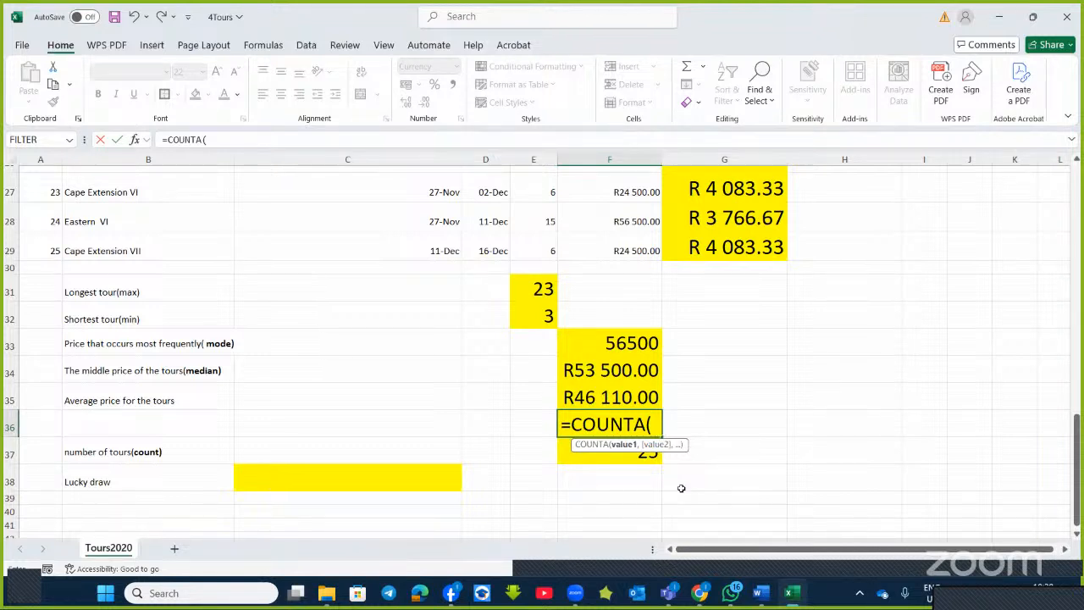
pyautogui.press('BackSpace')
pyautogui.press('BackSpace')
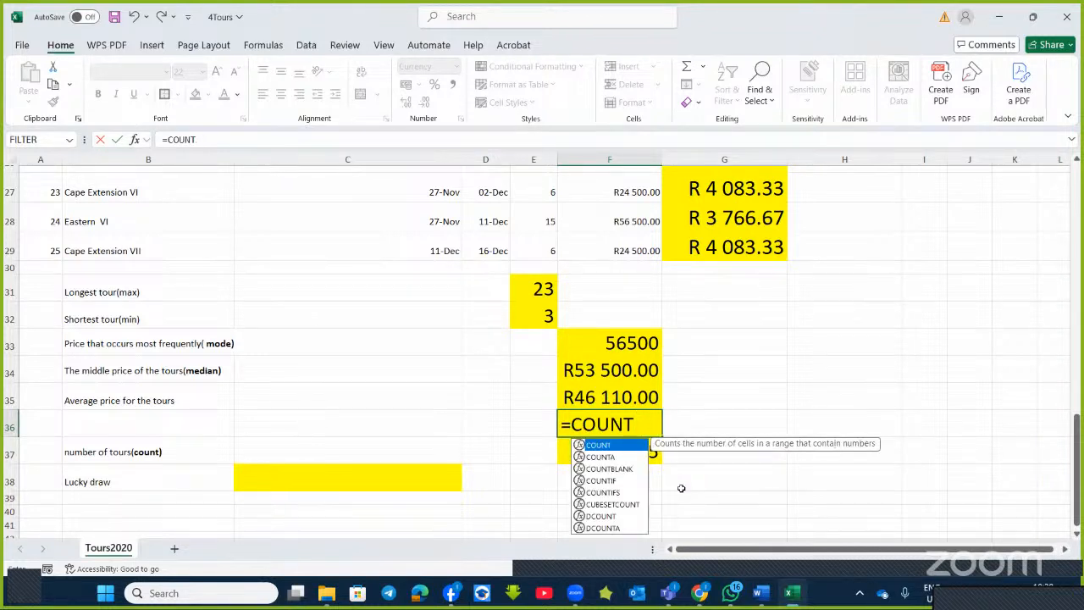
pyautogui.write('(')
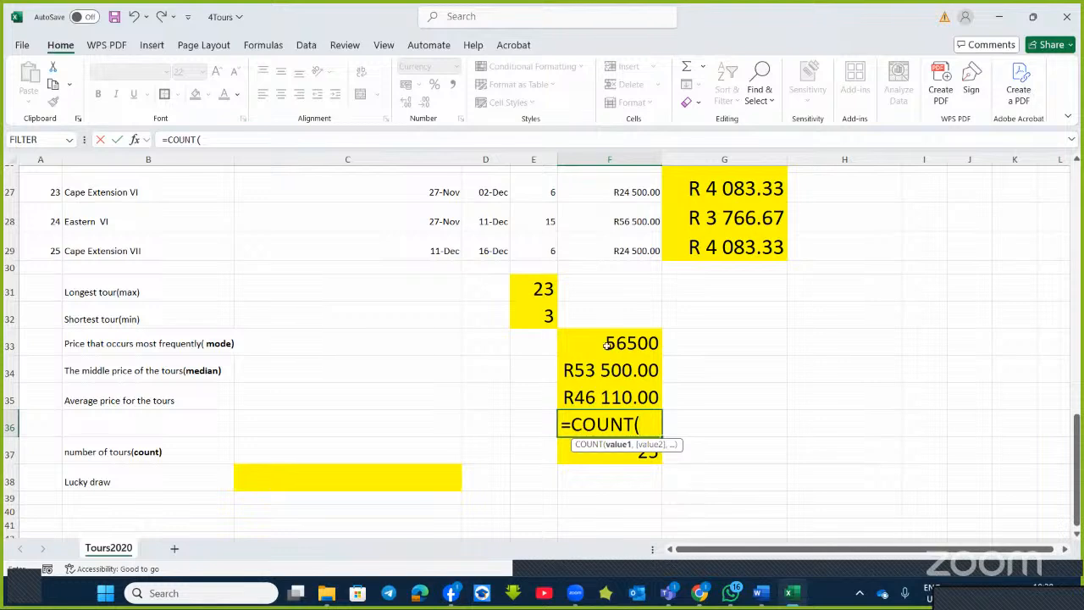
pyautogui.click(135, 139)
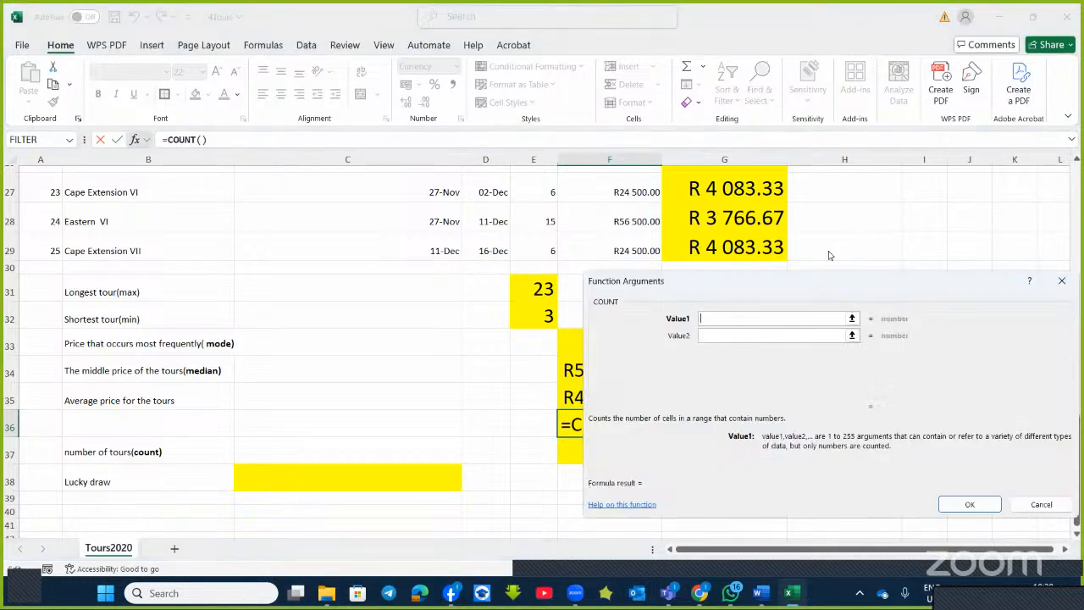
pyautogui.scroll(9, 543, 289)
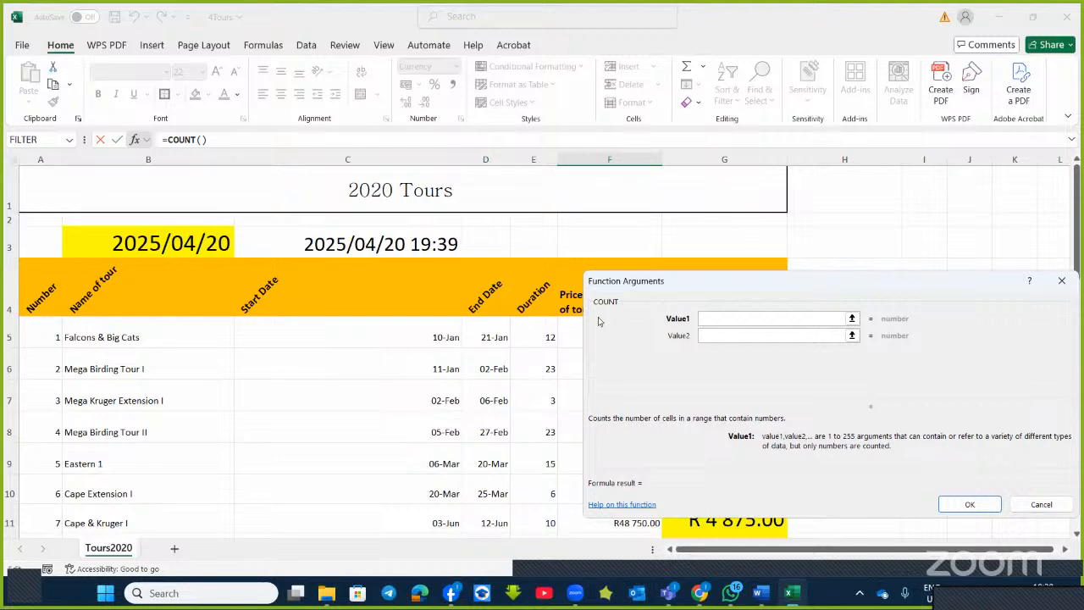
pyautogui.scroll(-1, 603, 320)
pyautogui.scroll(-2, 664, 292)
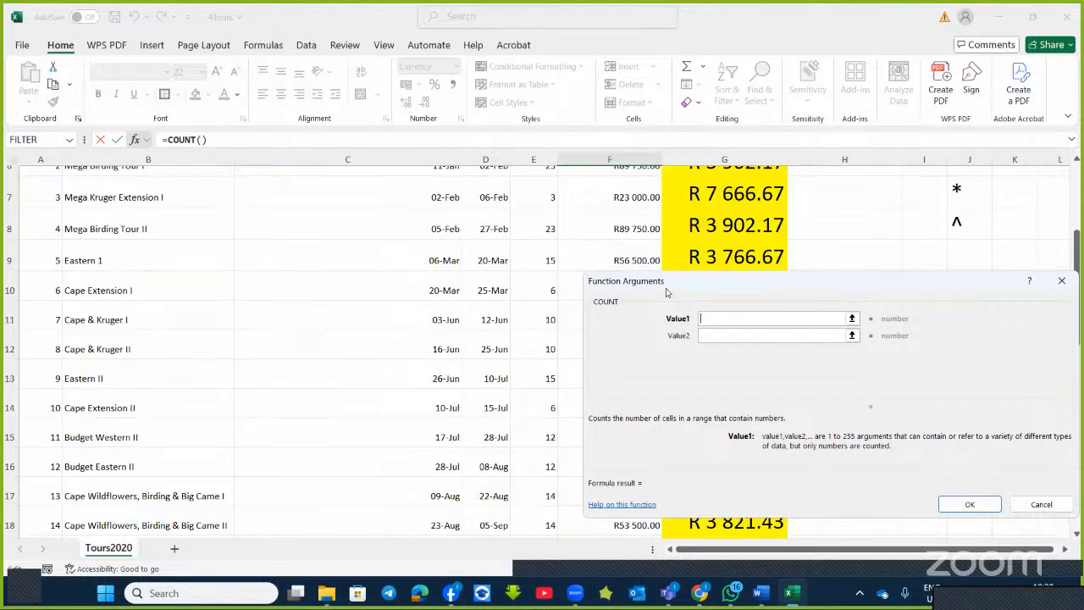
pyautogui.scroll(2, 664, 293)
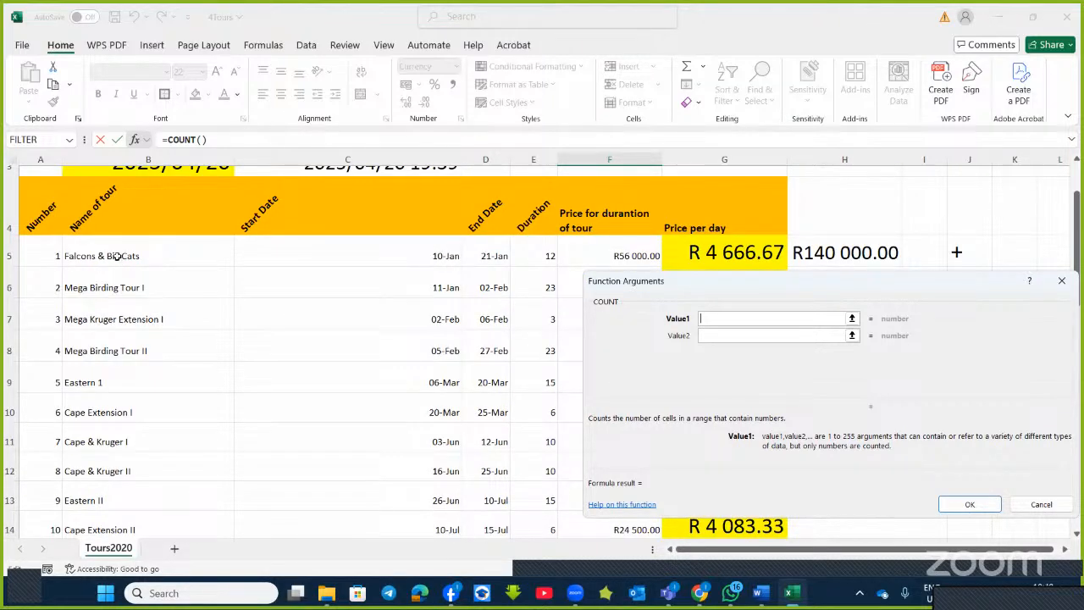
pyautogui.moveTo(118, 256); pyautogui.dragTo(98, 562)
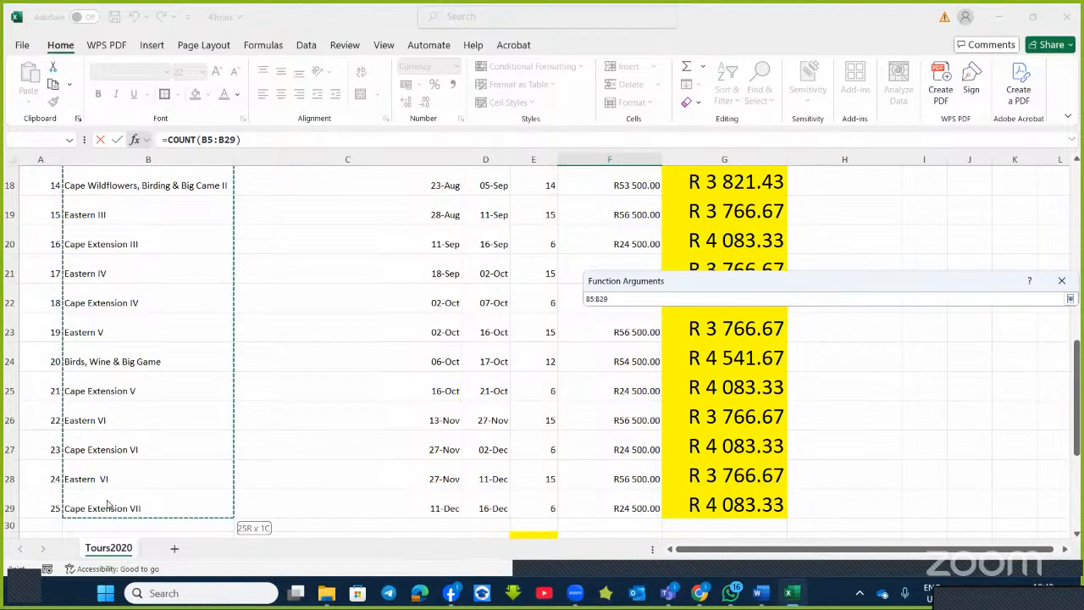
pyautogui.moveTo(108, 505); pyautogui.dragTo(107, 506)
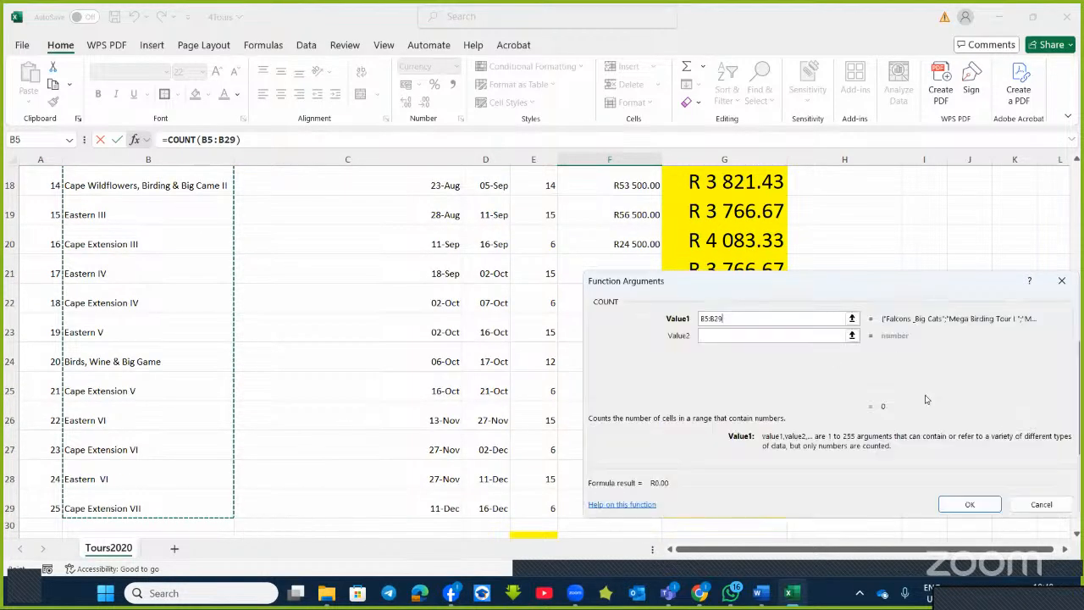
pyautogui.click(968, 505)
pyautogui.scroll(-2, 643, 457)
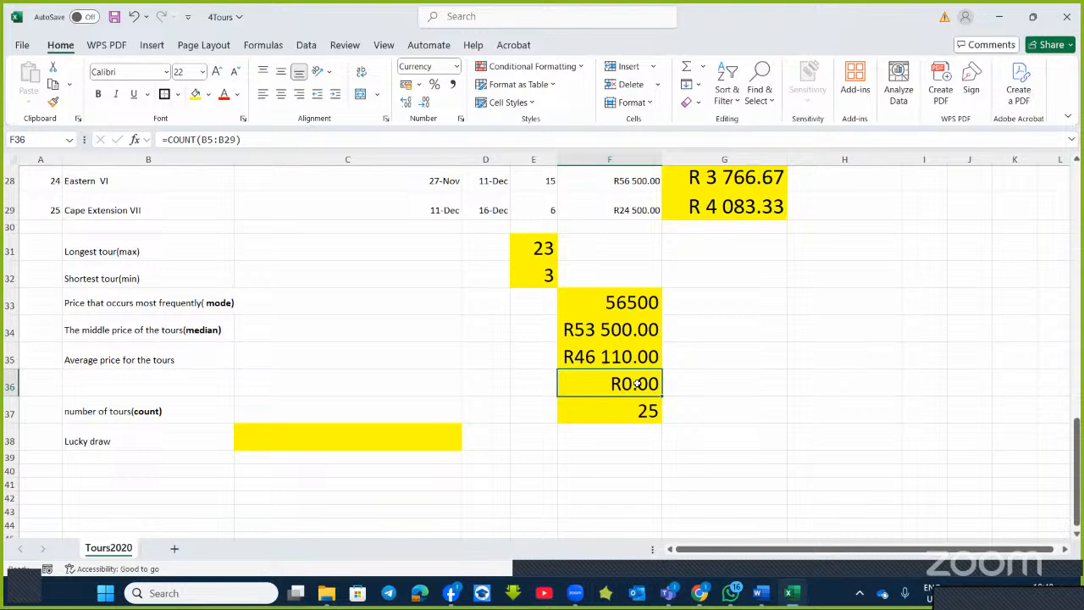
# Replace the formula in cell F36 with a COUNTA function using the tour names range B5:B29 as its Value1 argument
pyautogui.scroll(9, 636, 384)
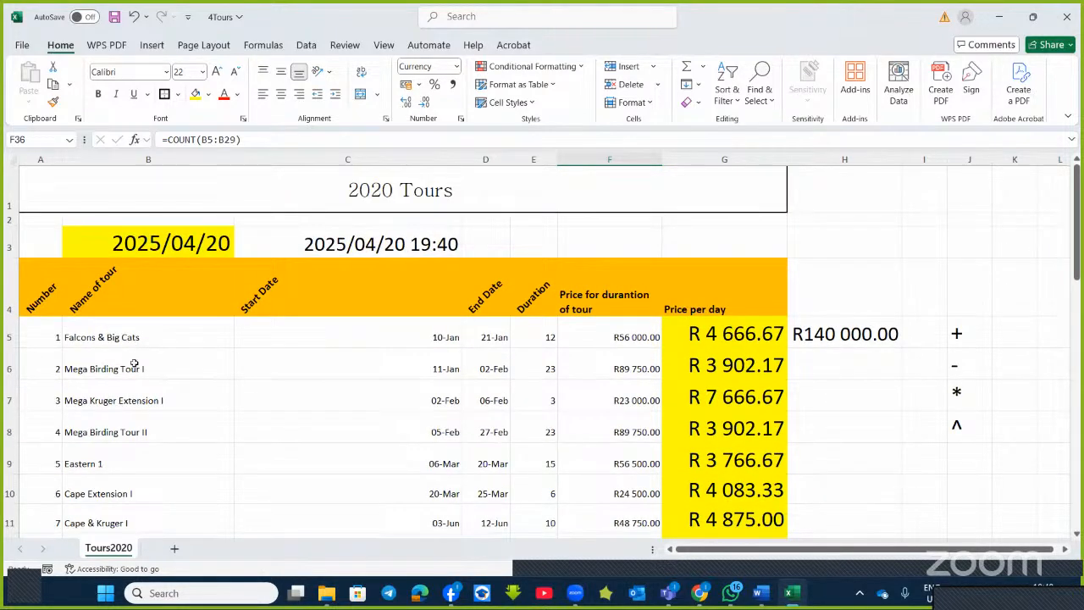
pyautogui.scroll(-9, 144, 356)
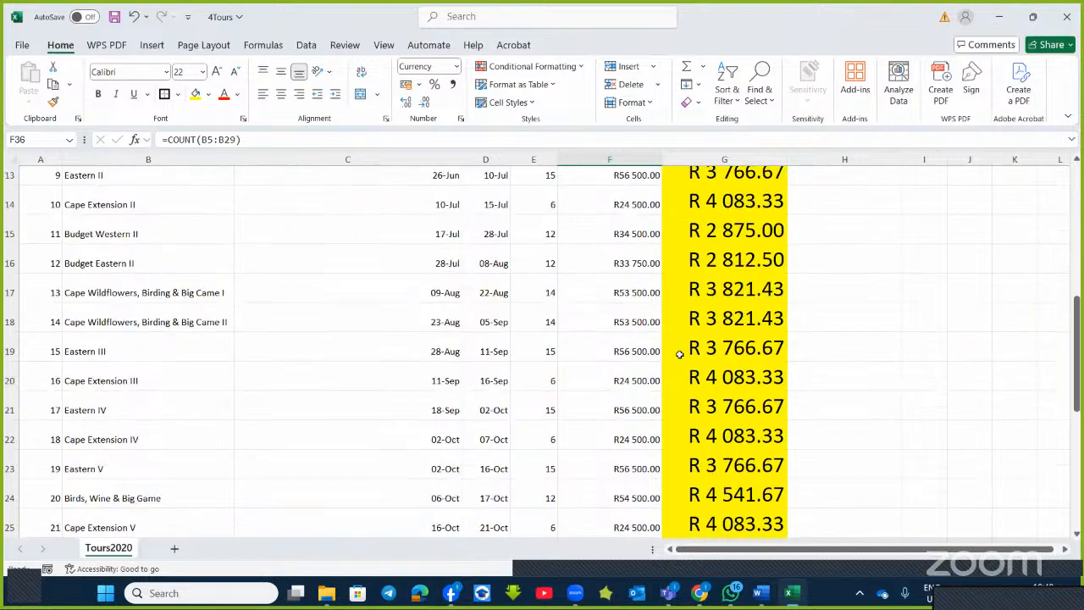
pyautogui.press('Delete')
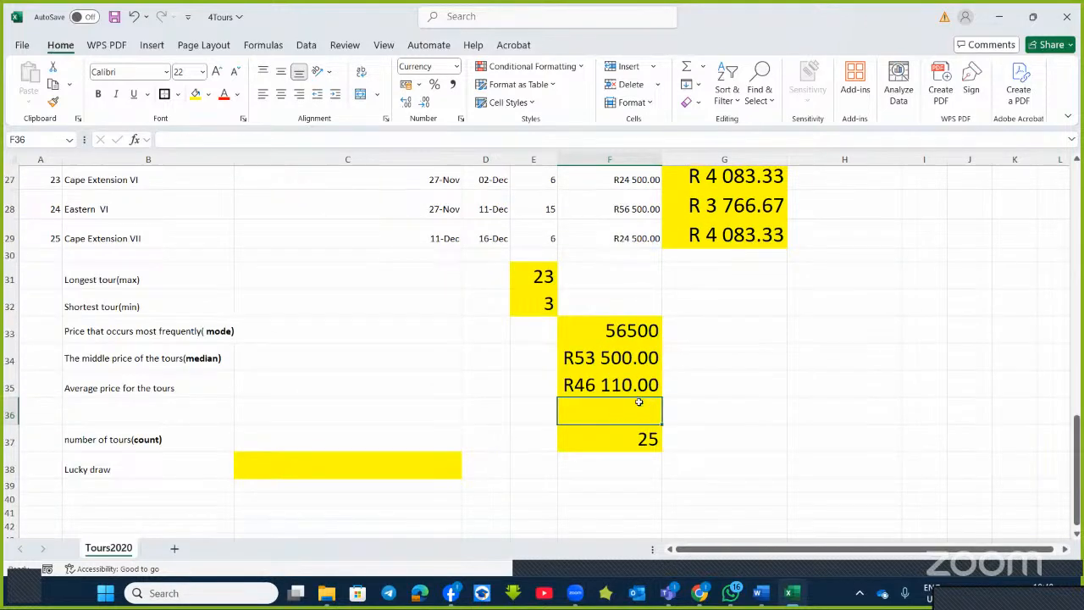
pyautogui.write('=coun')
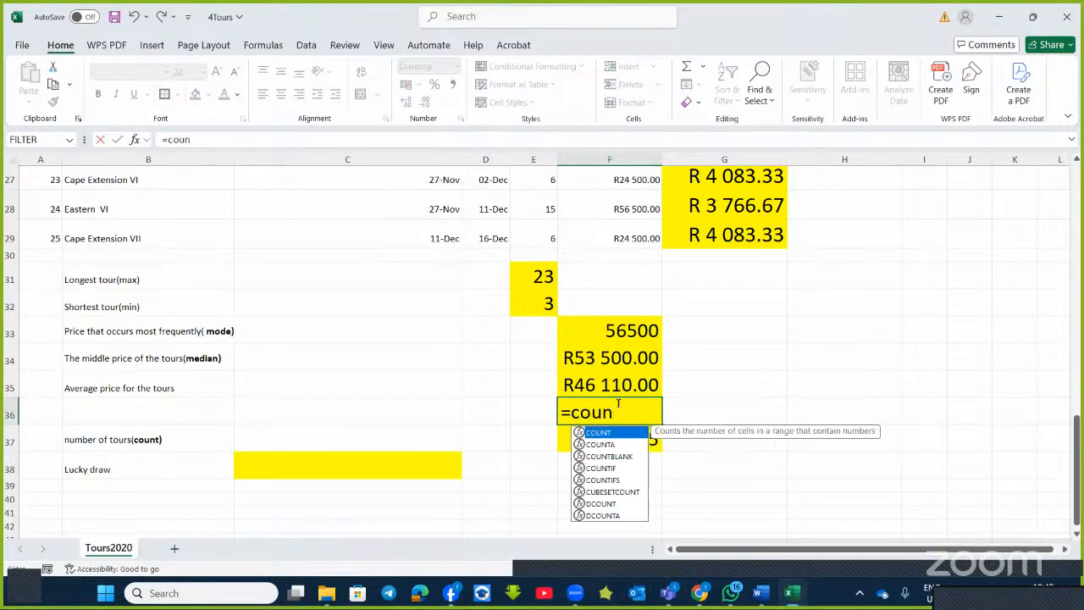
pyautogui.doubleClick(583, 446)
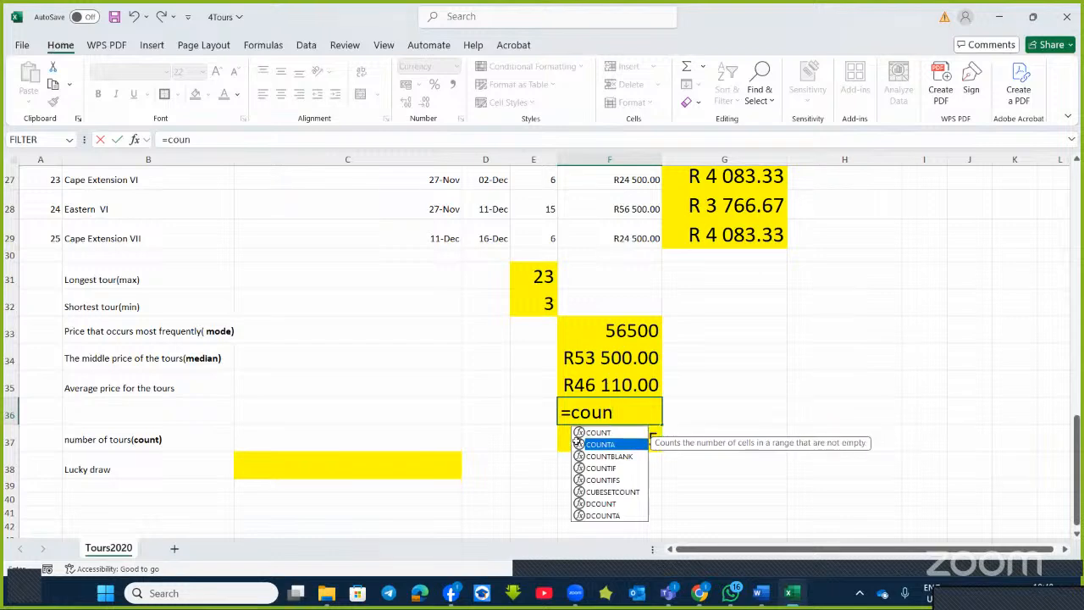
pyautogui.click(136, 143)
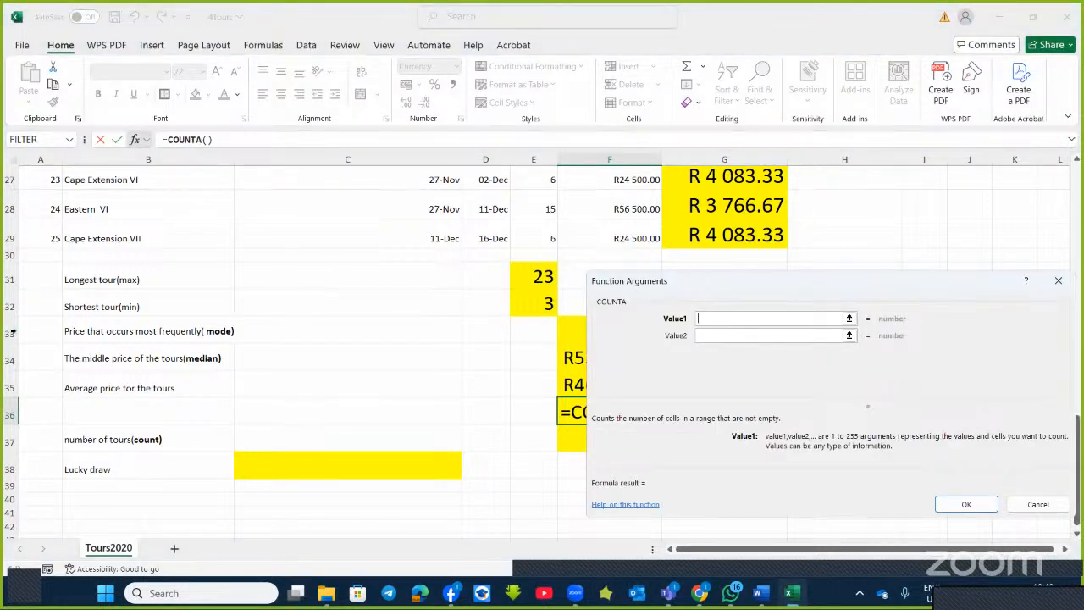
pyautogui.scroll(9, 55, 336)
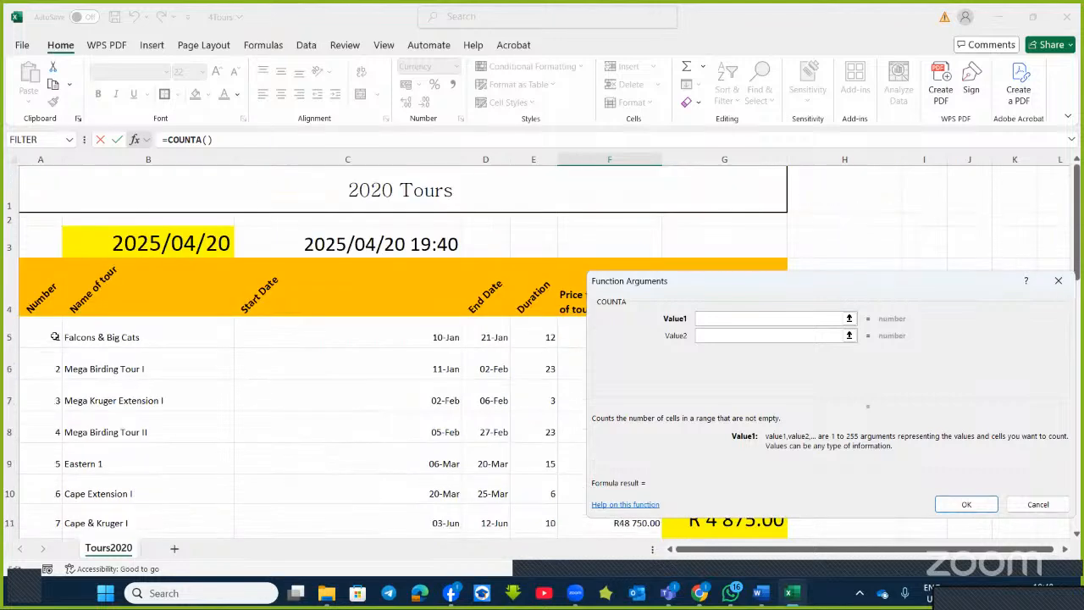
pyautogui.moveTo(138, 336); pyautogui.dragTo(167, 521)
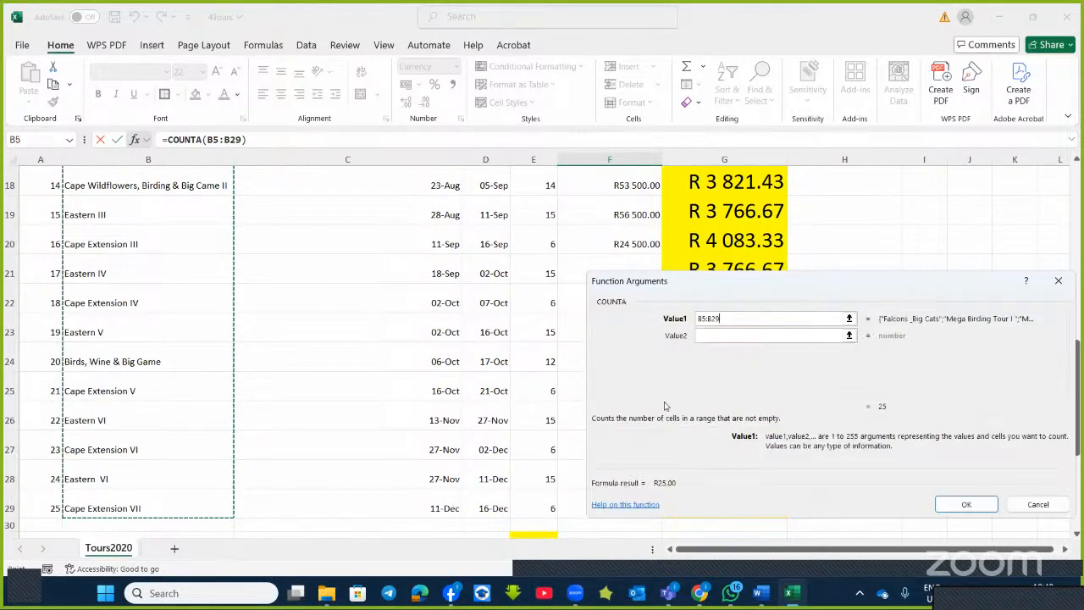
pyautogui.click(967, 504)
pyautogui.scroll(-1, 629, 444)
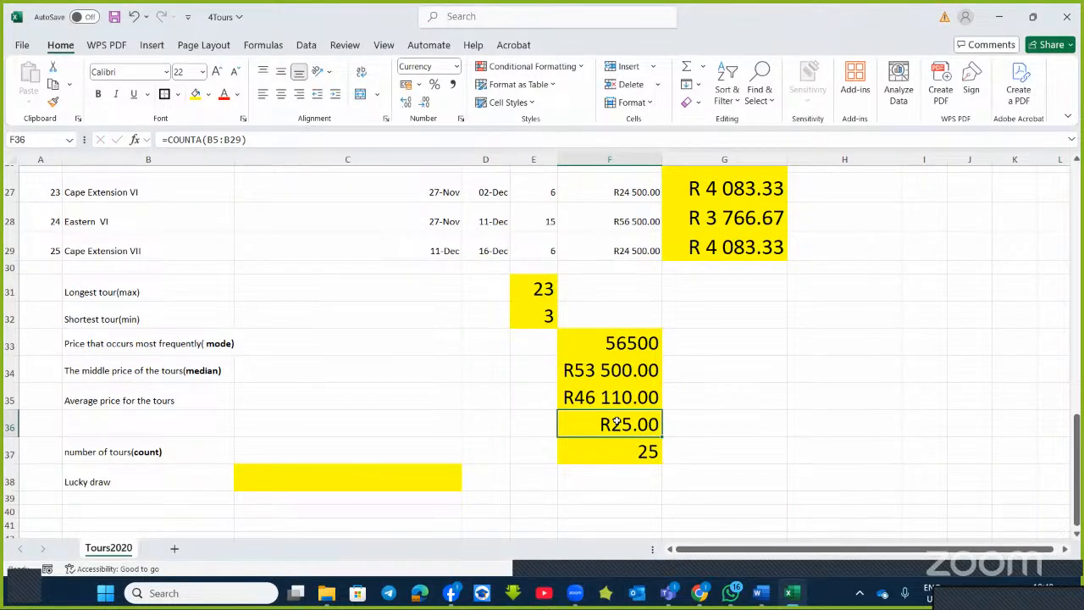
# Examine the COUNTA formula in cell F36 and the COUNT formula in cell F37 to compare their ranges
pyautogui.doubleClick(616, 423)
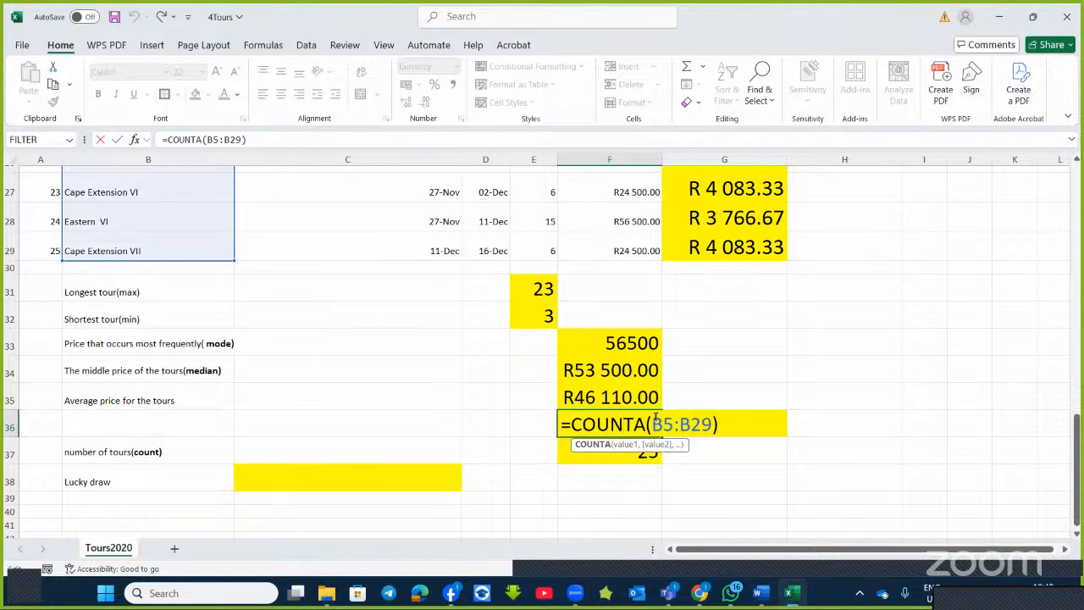
pyautogui.scroll(2, 711, 423)
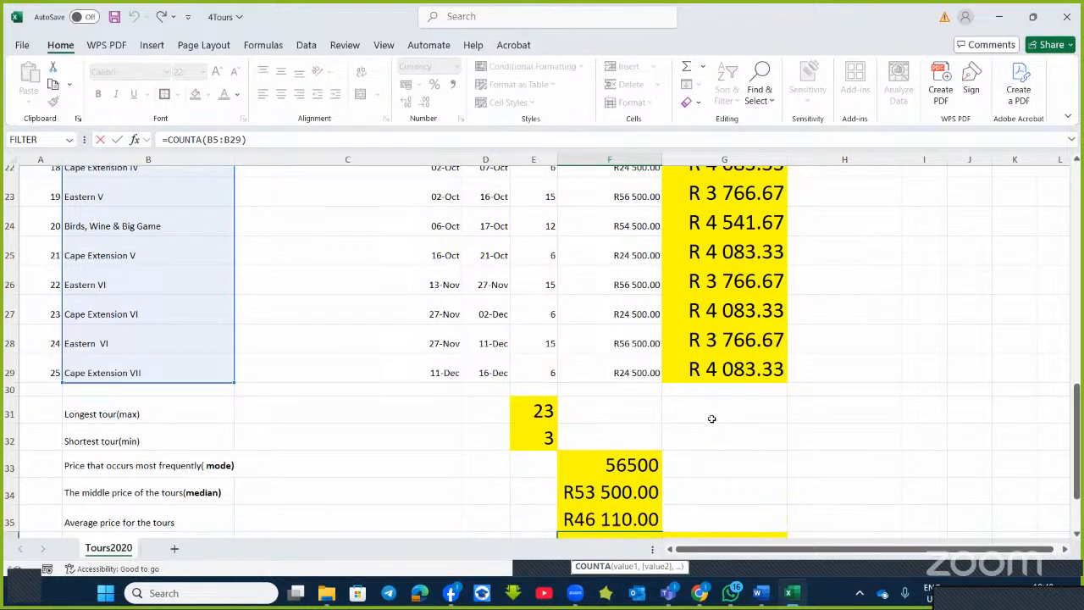
pyautogui.scroll(-2, 737, 409)
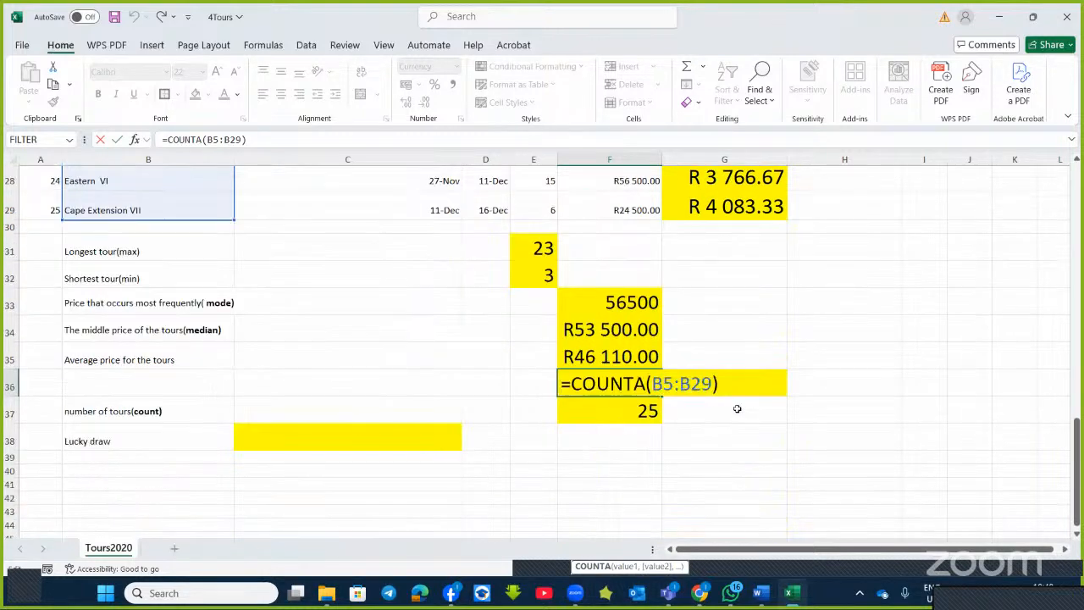
pyautogui.press('Return')
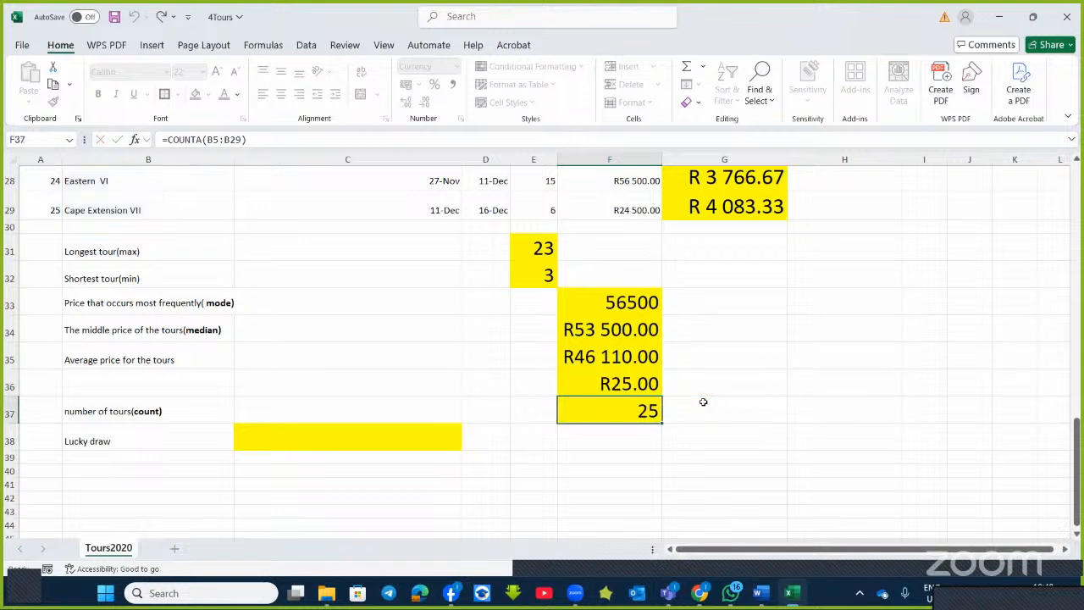
pyautogui.doubleClick(608, 406)
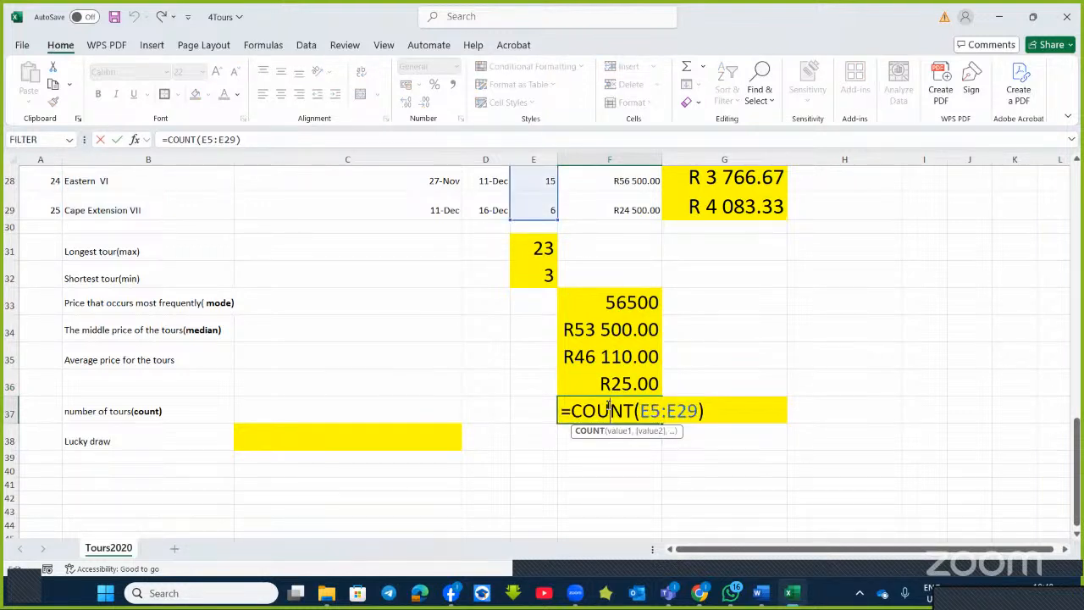
pyautogui.press('Return')
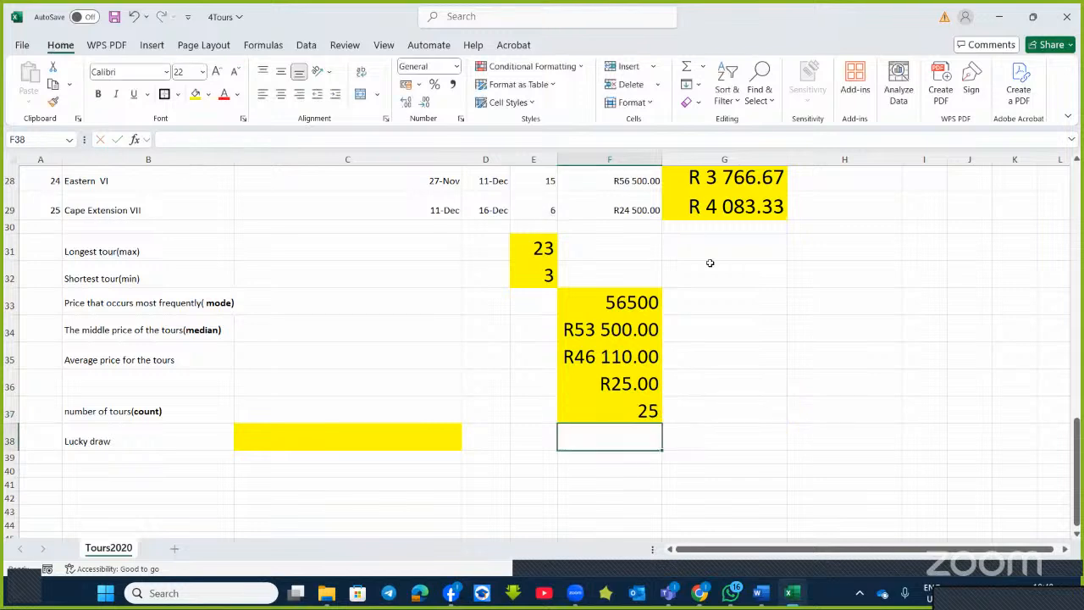
pyautogui.scroll(3, 741, 275)
pyautogui.scroll(6, 741, 289)
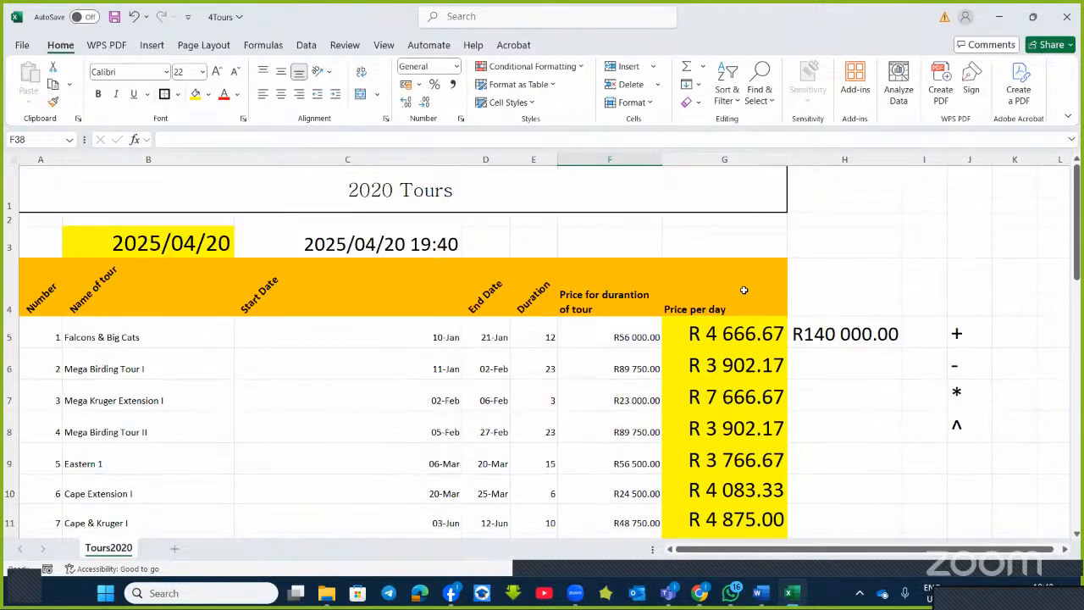
pyautogui.scroll(-5, 744, 290)
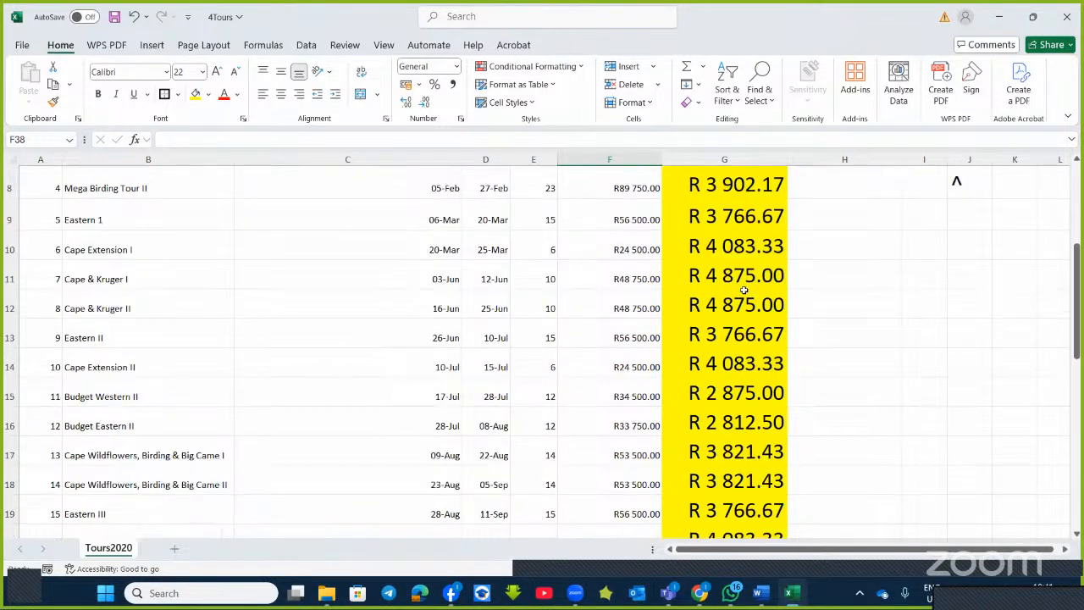
pyautogui.scroll(5, 743, 290)
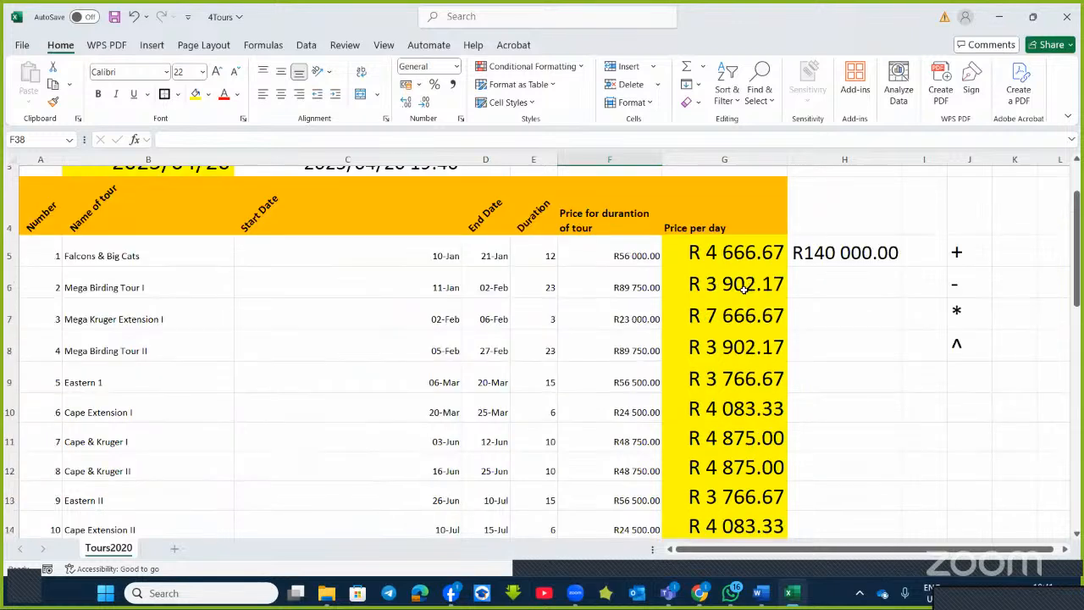
pyautogui.scroll(-6, 744, 290)
pyautogui.scroll(-2, 743, 289)
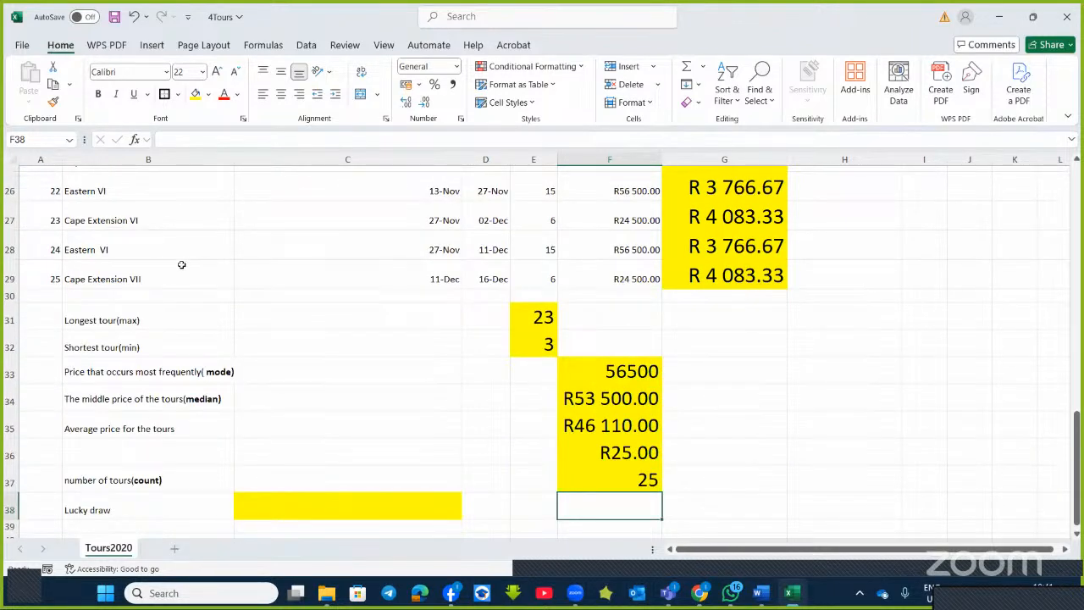
# Clear the duration values in cells E16, E17 and E22
pyautogui.scroll(3, 472, 287)
pyautogui.scroll(1, 473, 287)
pyautogui.click(549, 264)
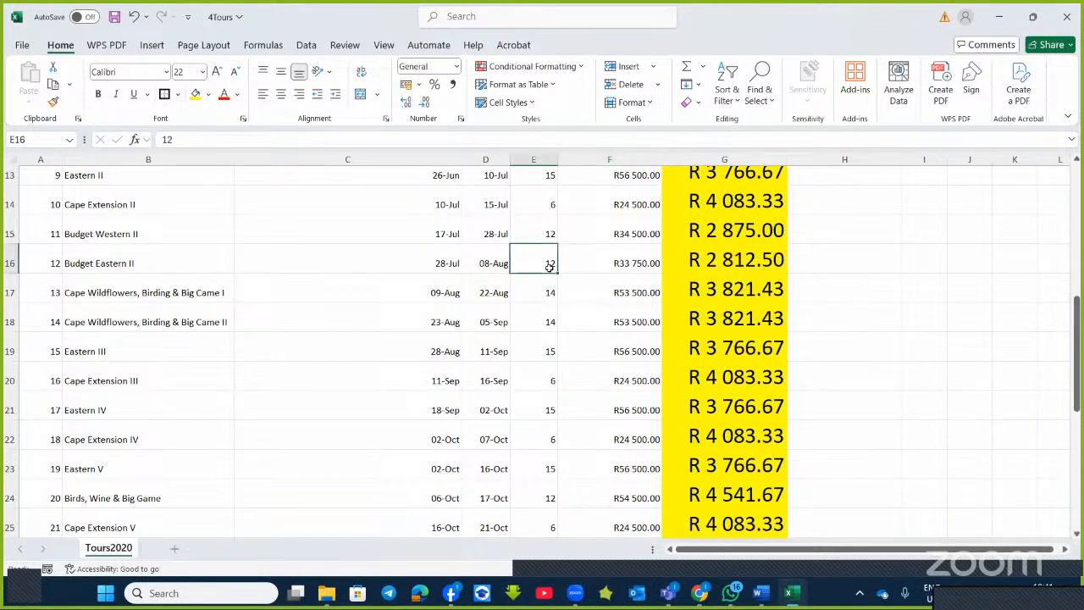
pyautogui.click(533, 296)
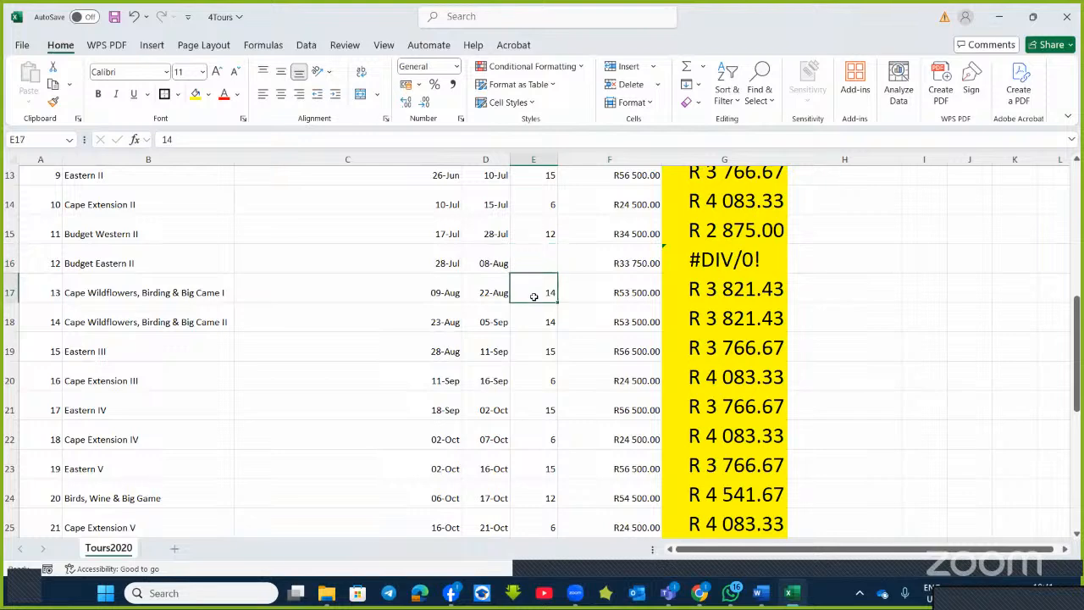
pyautogui.press('Delete')
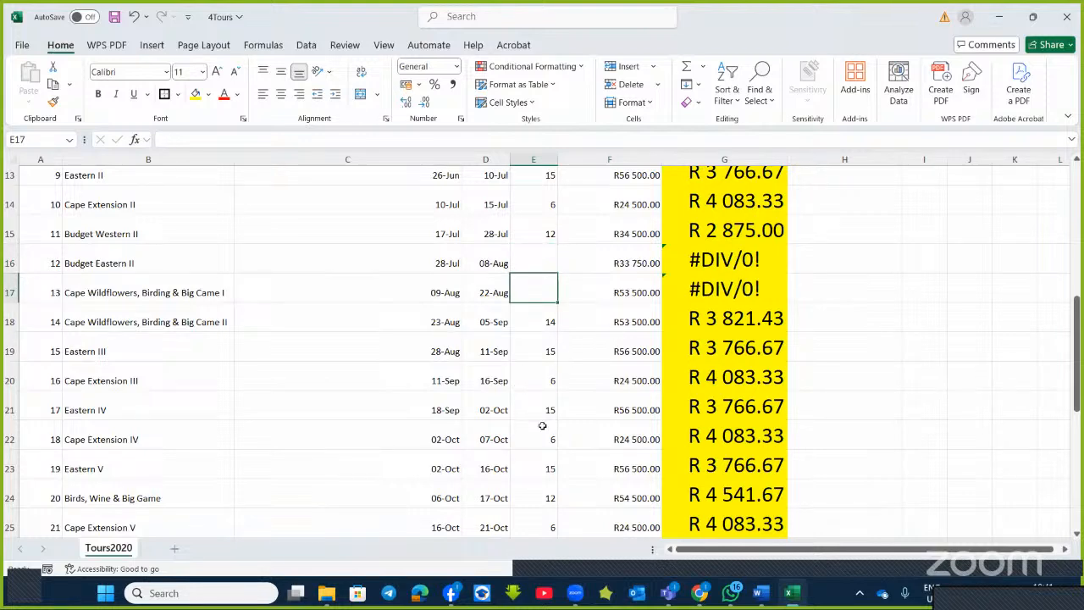
pyautogui.click(542, 426)
pyautogui.press('Delete')
pyautogui.scroll(-2, 585, 420)
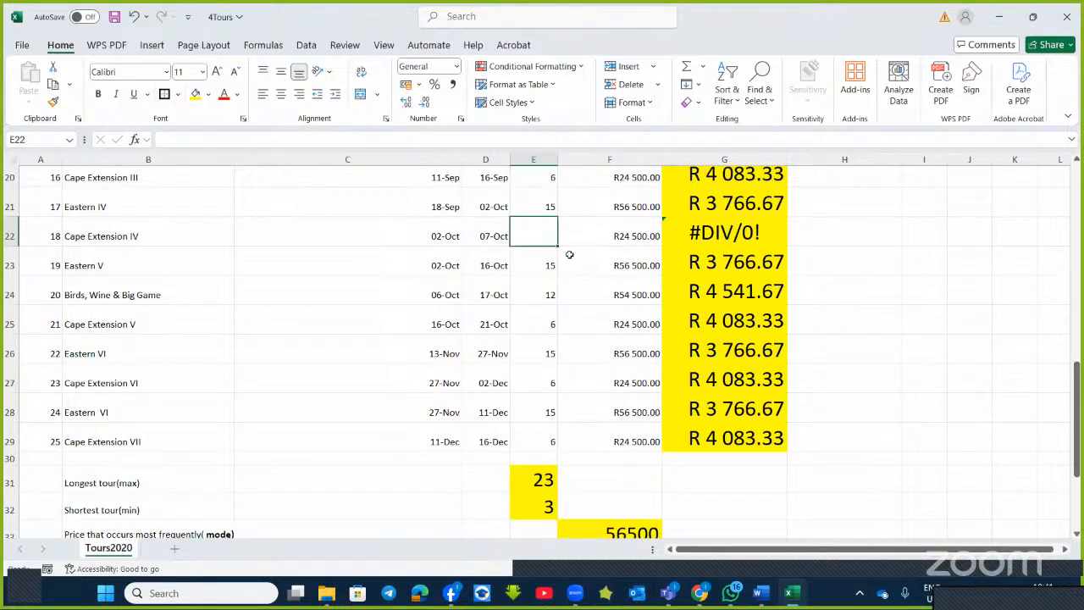
# Clear the duration value in cell E26
pyautogui.click(549, 357)
pyautogui.press('Delete')
pyautogui.scroll(-4, 565, 347)
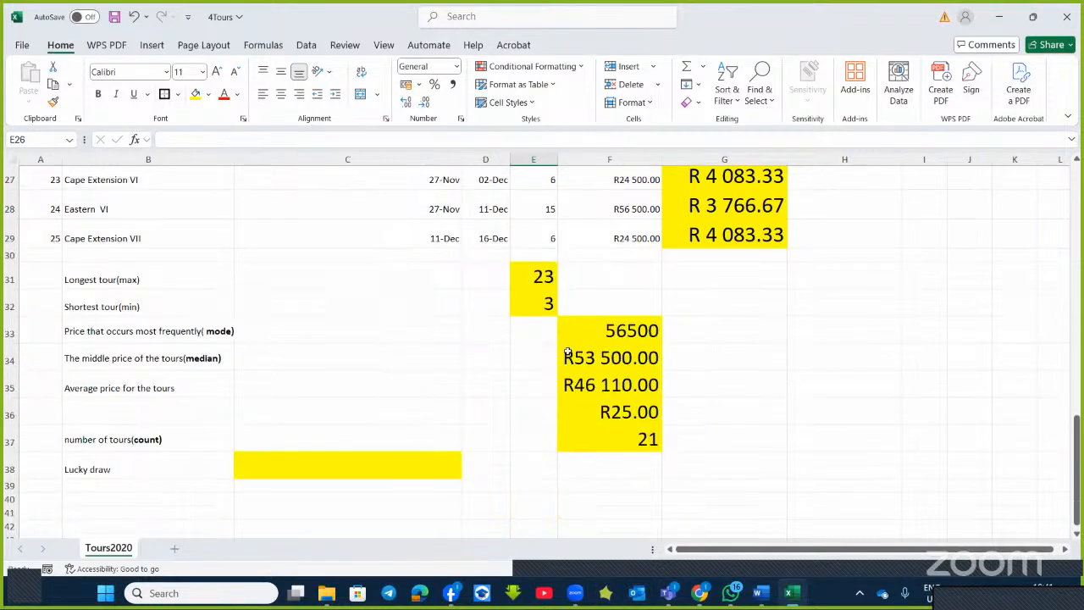
# Enter a COUNTBLANK function in cell F38 with the duration range E5:E29 as its argument, and review the finished formula
pyautogui.click(588, 307)
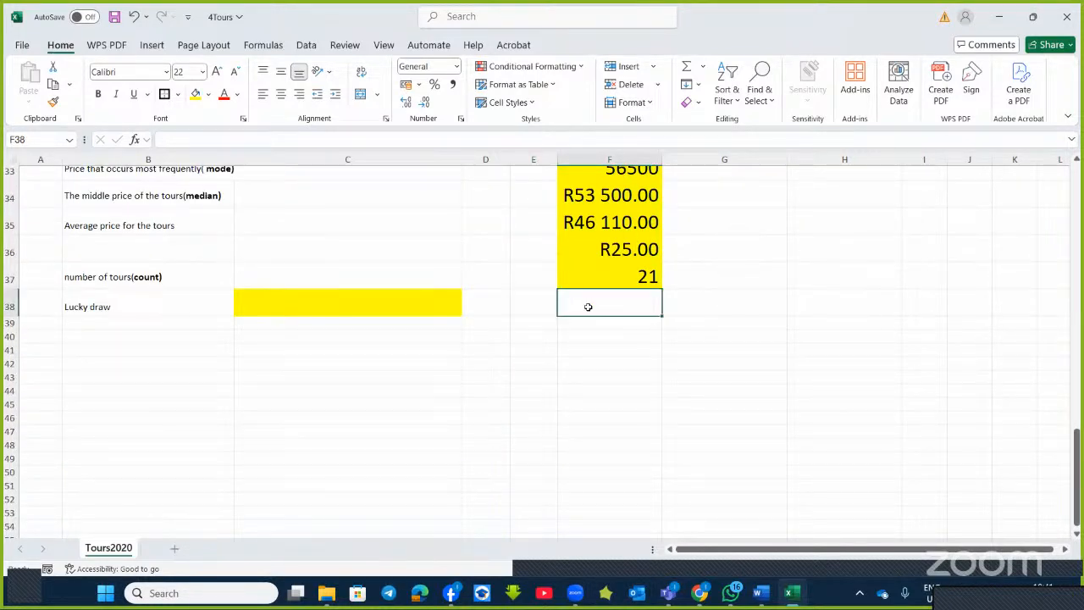
pyautogui.write('=c')
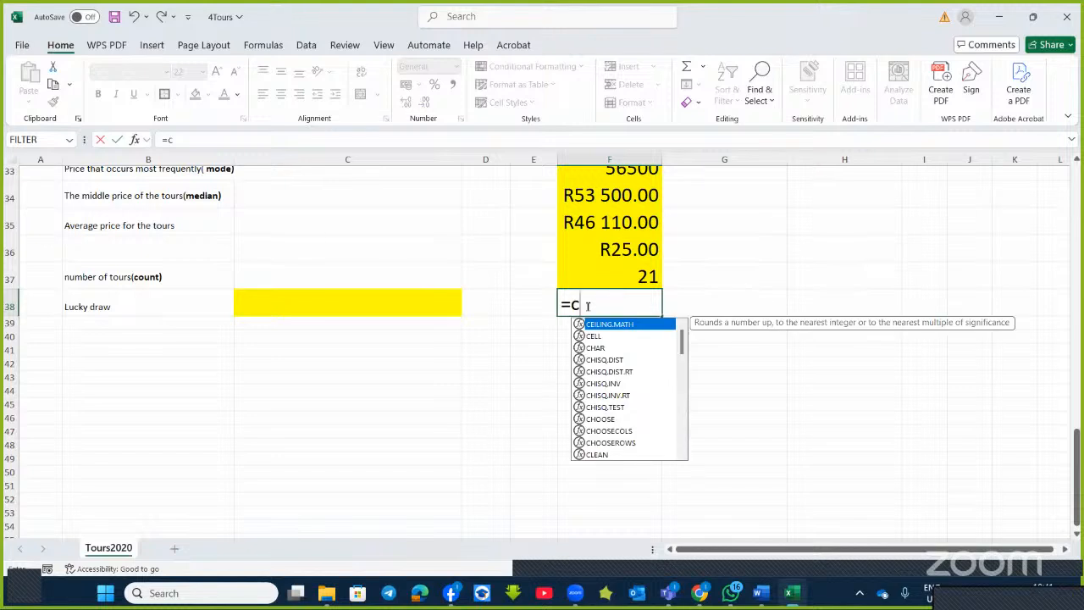
pyautogui.write('ou')
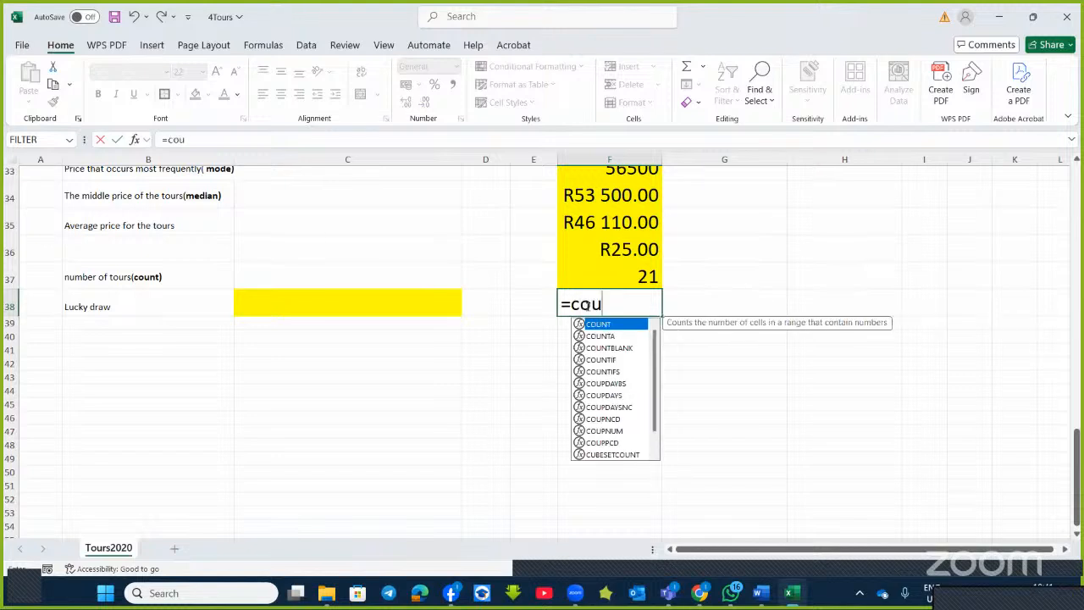
pyautogui.doubleClick(598, 348)
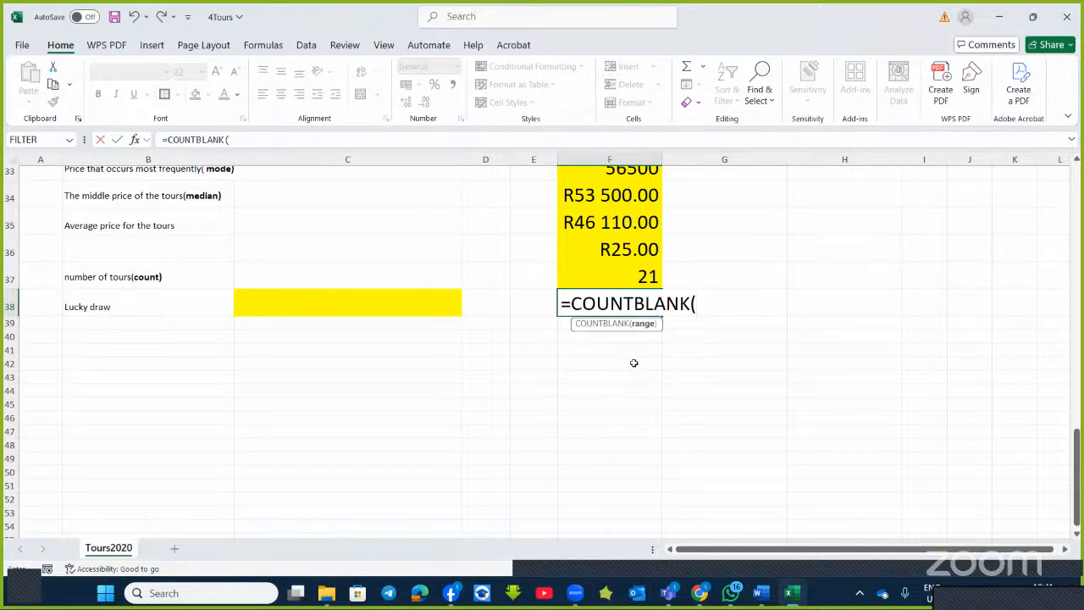
pyautogui.click(135, 141)
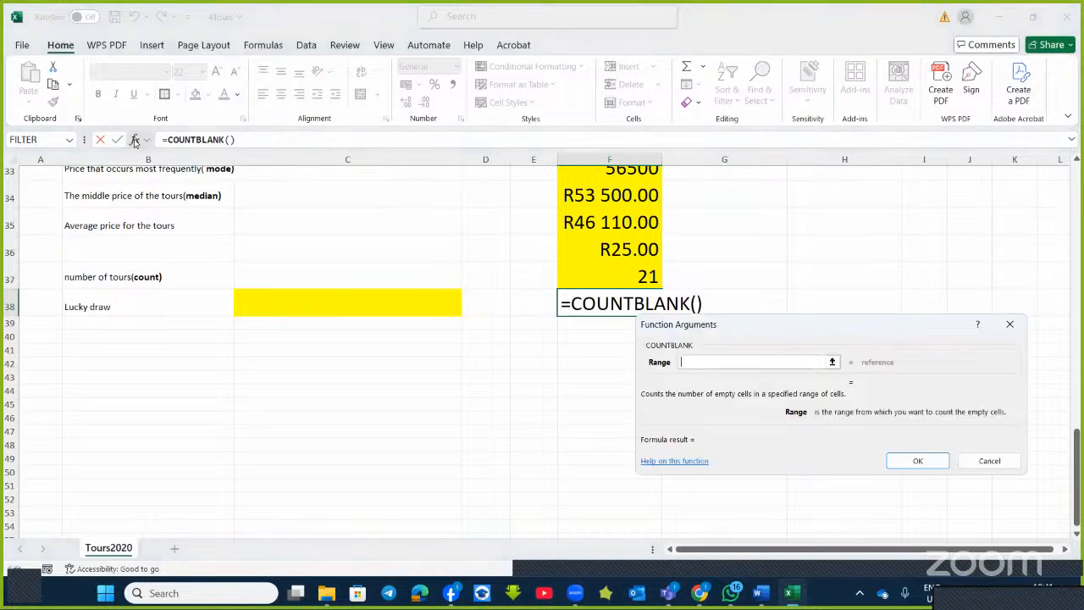
pyautogui.scroll(5, 376, 273)
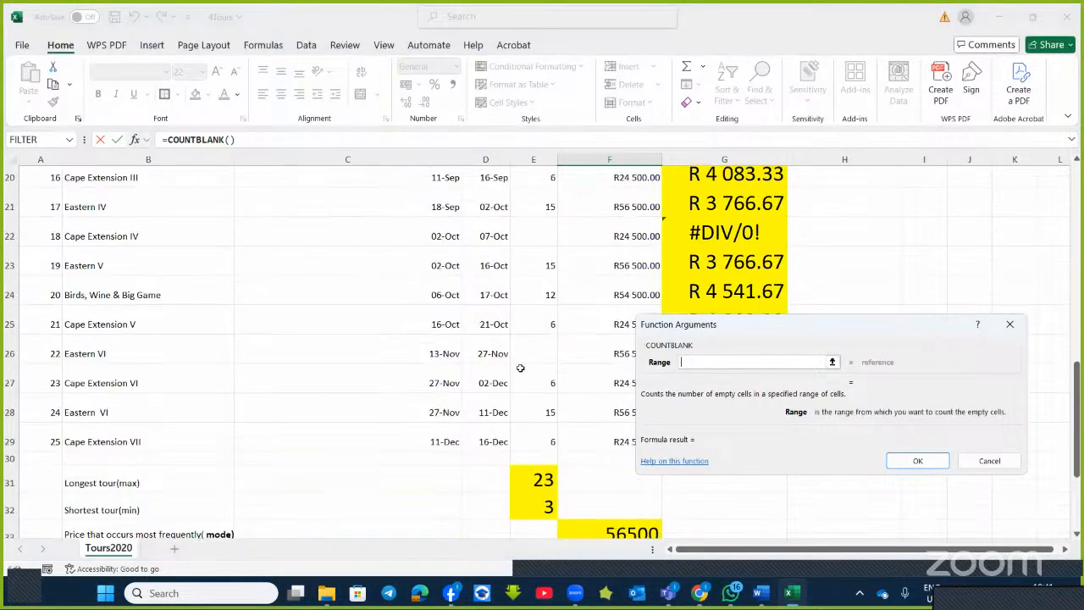
pyautogui.moveTo(544, 441); pyautogui.dragTo(543, 290)
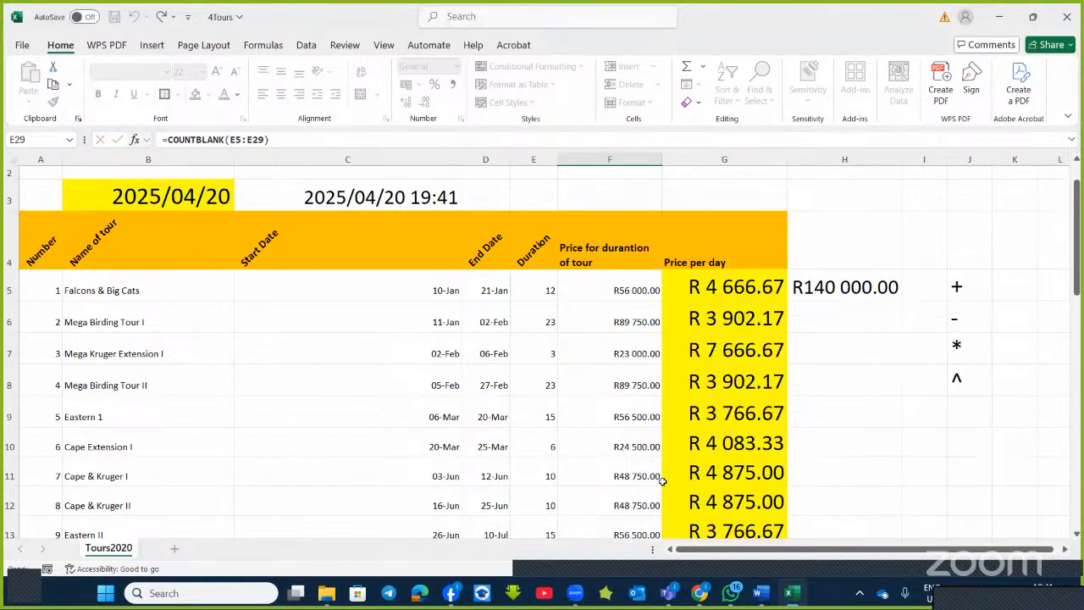
pyautogui.click(901, 459)
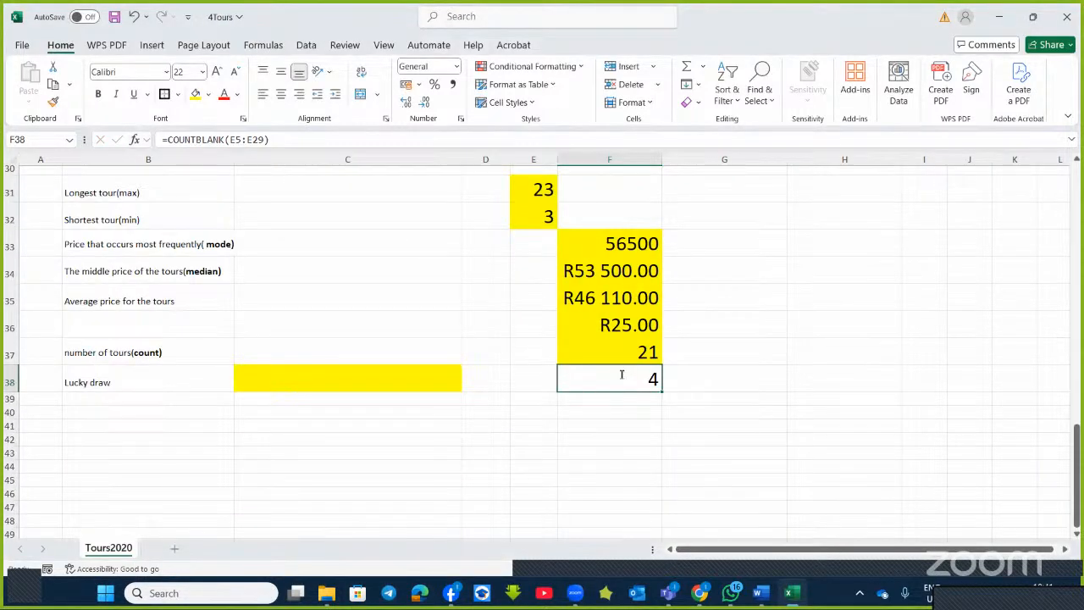
pyautogui.doubleClick(621, 373)
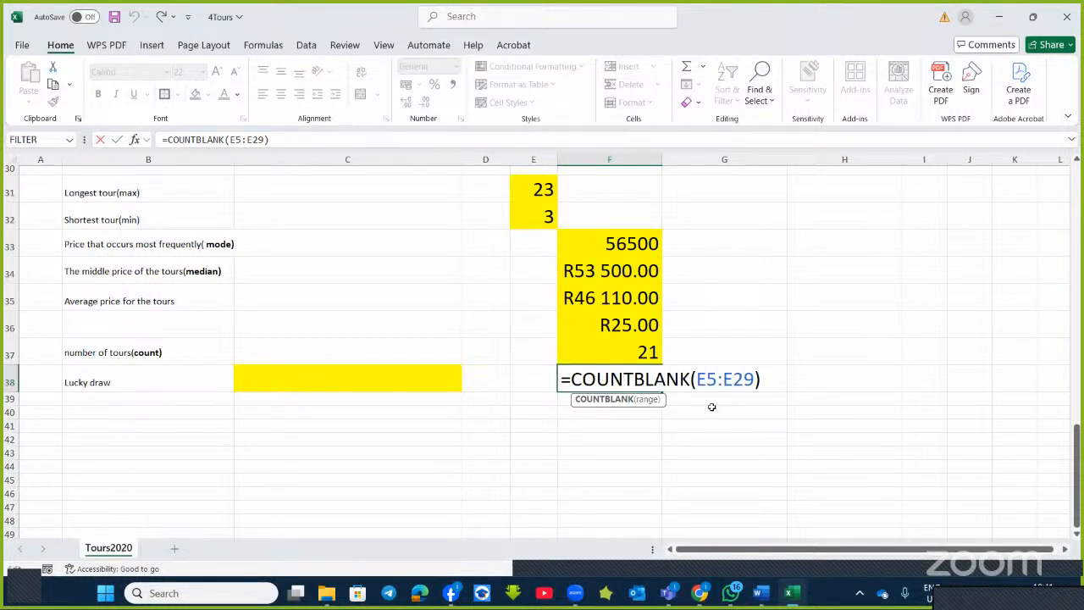
pyautogui.press('Return')
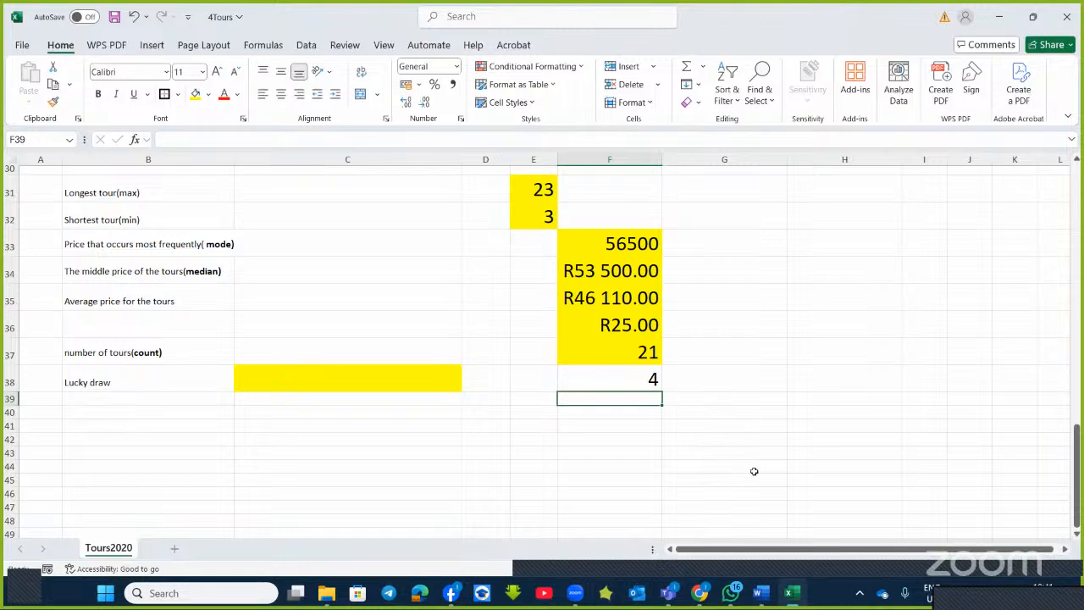
# Switch to the Word question document, read the 4Tours task about choosing a random tour number, and return to Excel
pyautogui.click(764, 594)
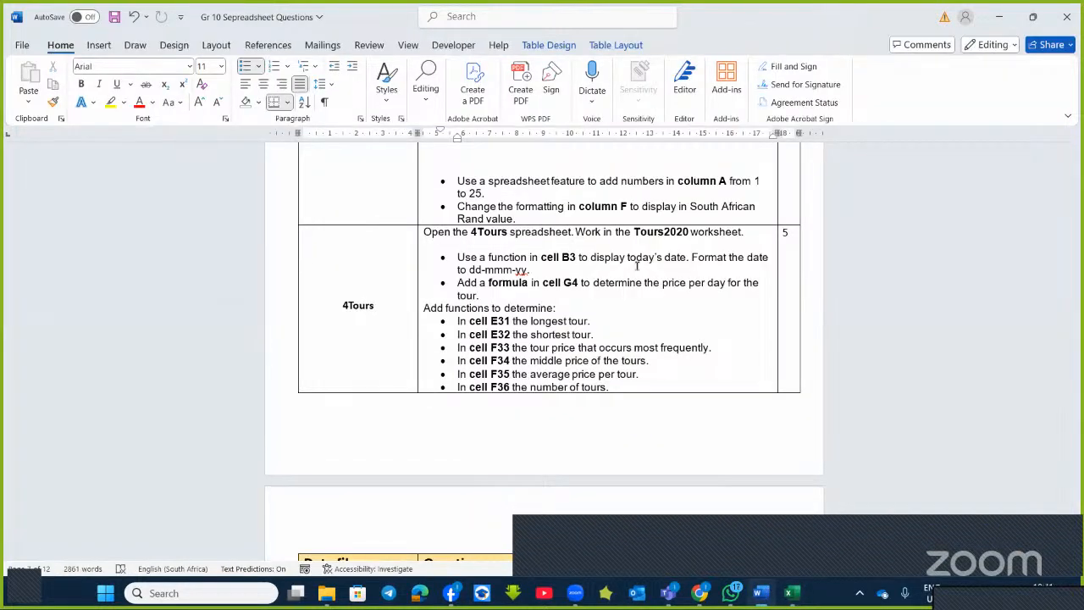
pyautogui.scroll(-4, 639, 335)
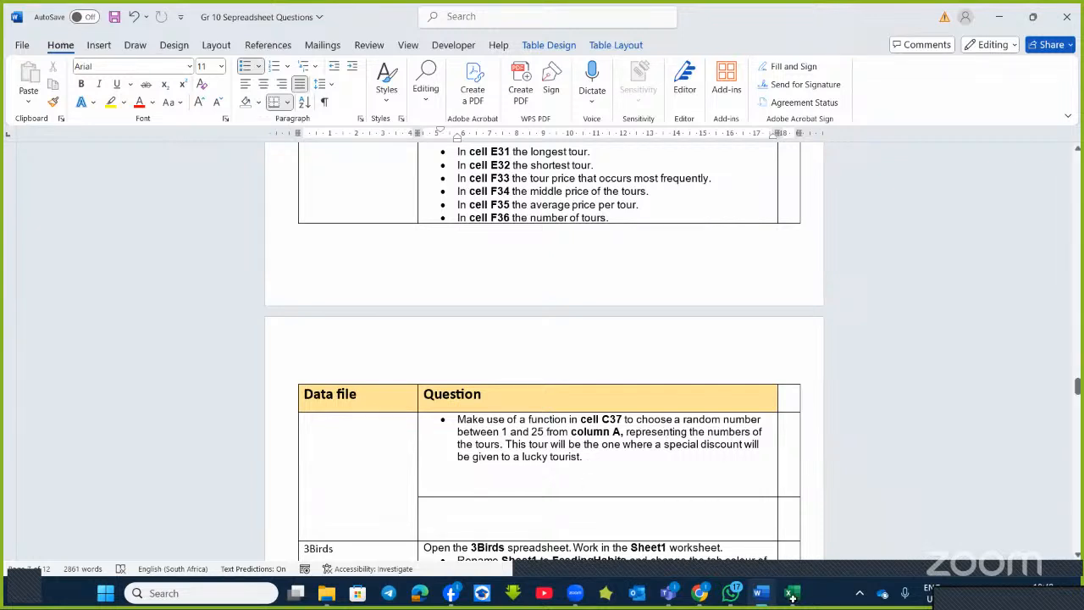
pyautogui.hotkey('alt', 'Tab')
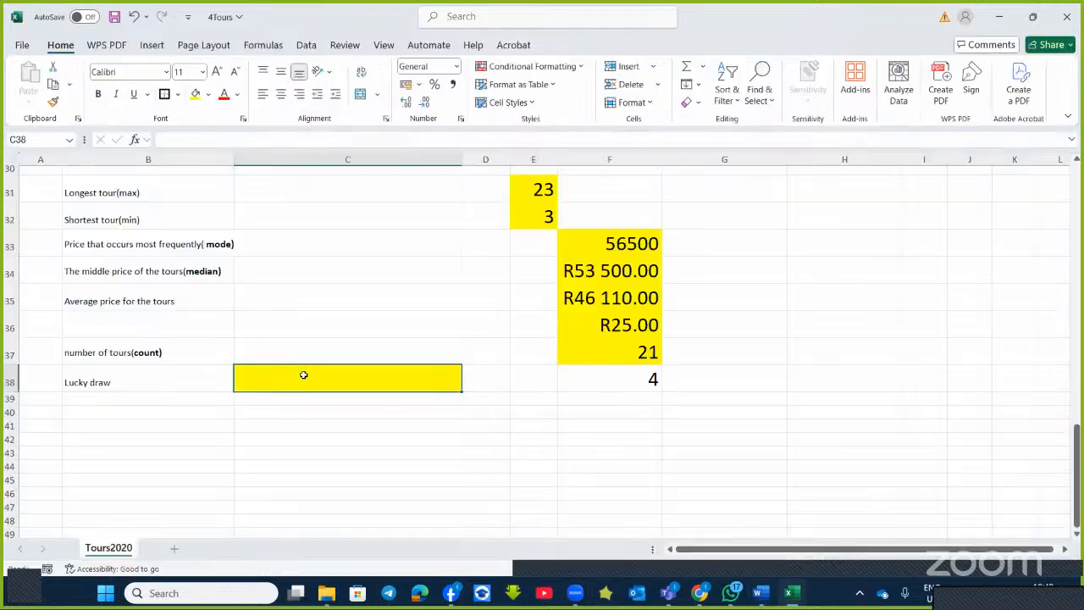
pyautogui.write('=ra')
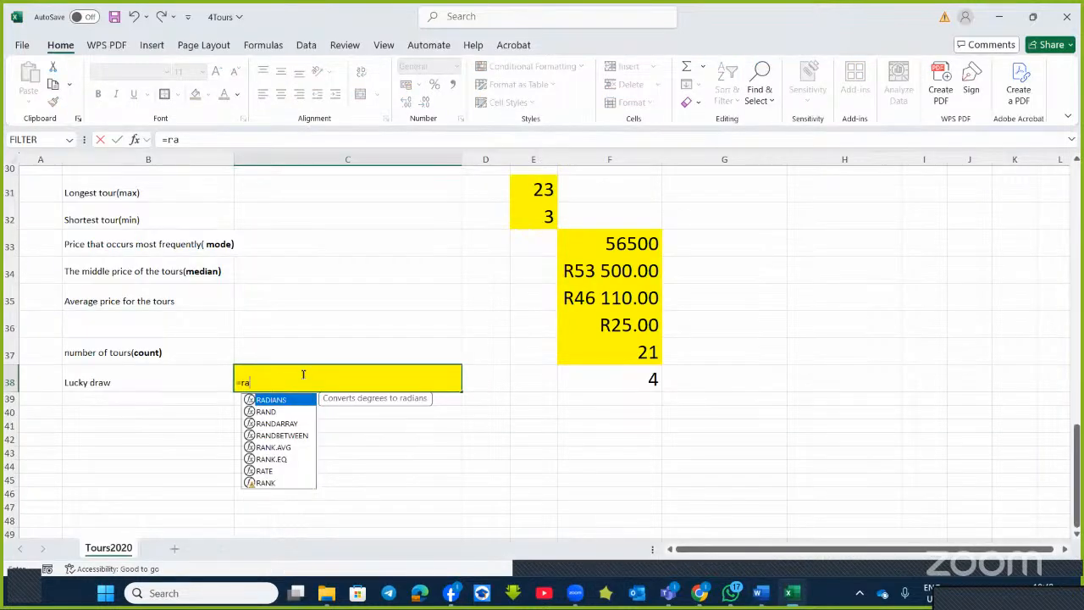
pyautogui.press('Escape')
pyautogui.press('Escape')
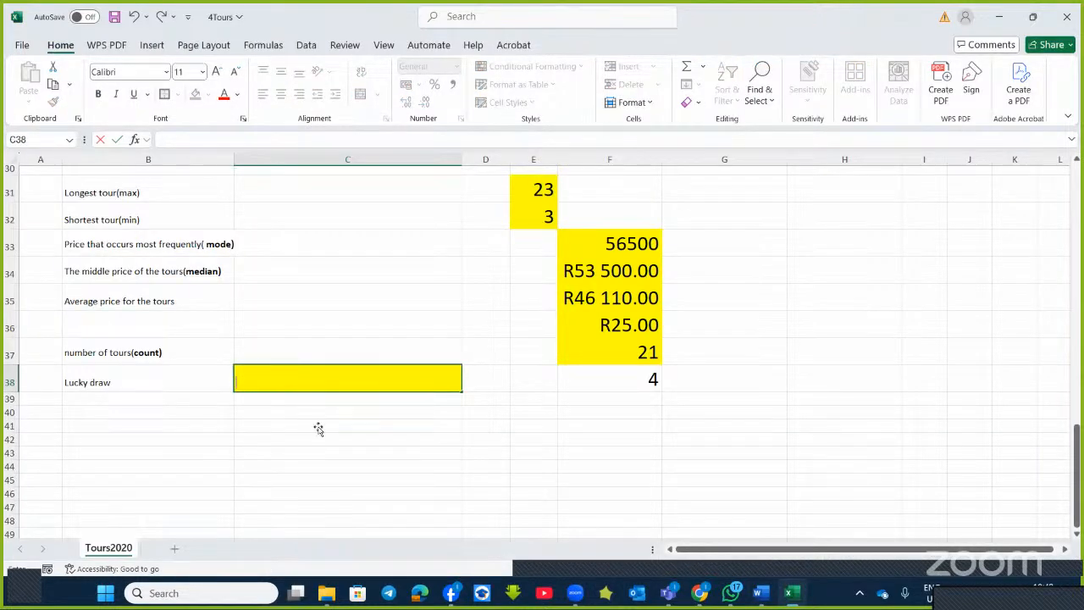
pyautogui.click(315, 436)
# Increase the font size of the Lucky draw cell C38 to 22
pyautogui.click(301, 364)
pyautogui.click(299, 378)
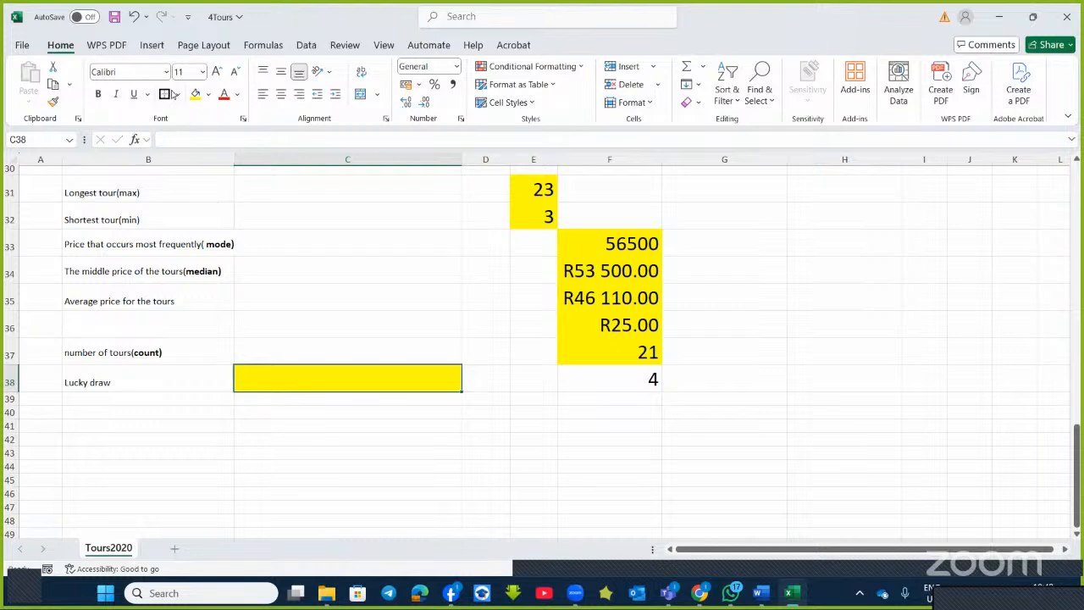
pyautogui.click(216, 72)
pyautogui.click(216, 72)
pyautogui.click(216, 72)
pyautogui.click(216, 72)
pyautogui.click(216, 72)
pyautogui.click(216, 72)
# Enter a RANDBETWEEN function in cell C38 with 1 as the Bottom argument and 25 as the Top argument
pyautogui.write('=ran')
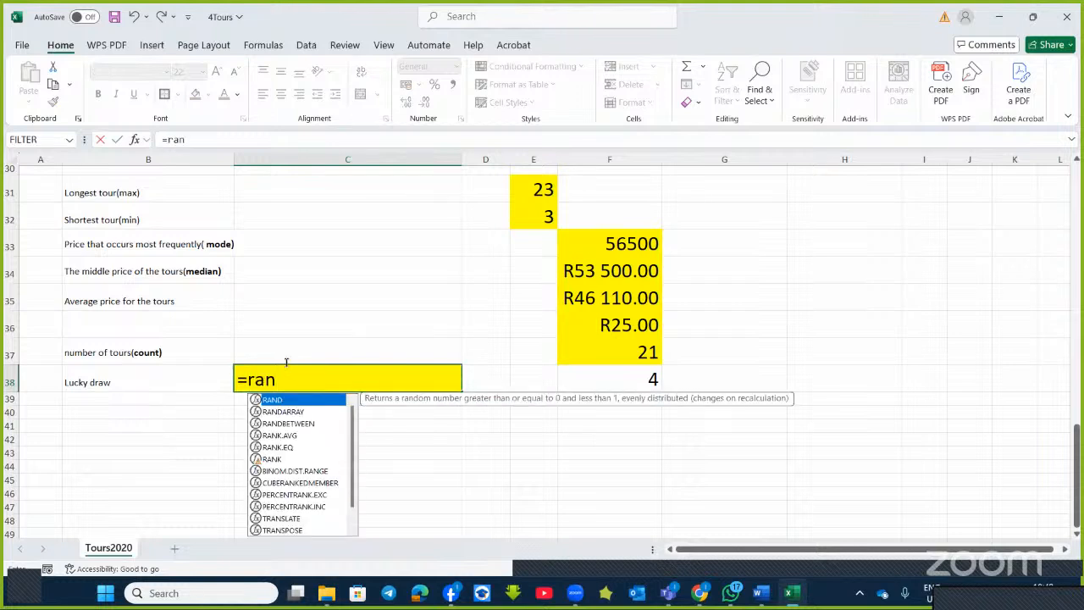
pyautogui.doubleClick(261, 424)
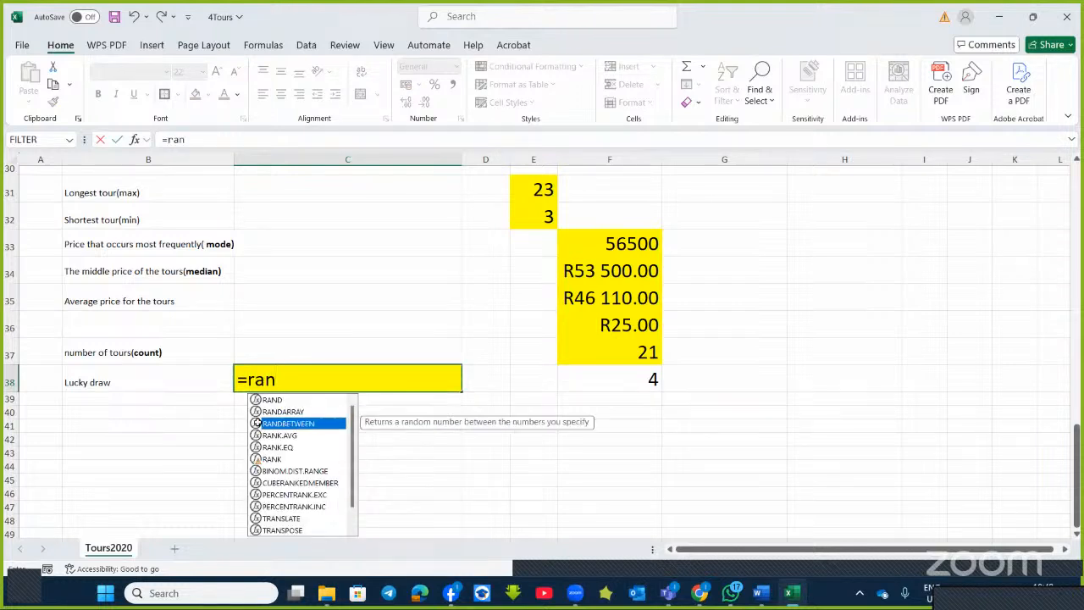
pyautogui.click(134, 141)
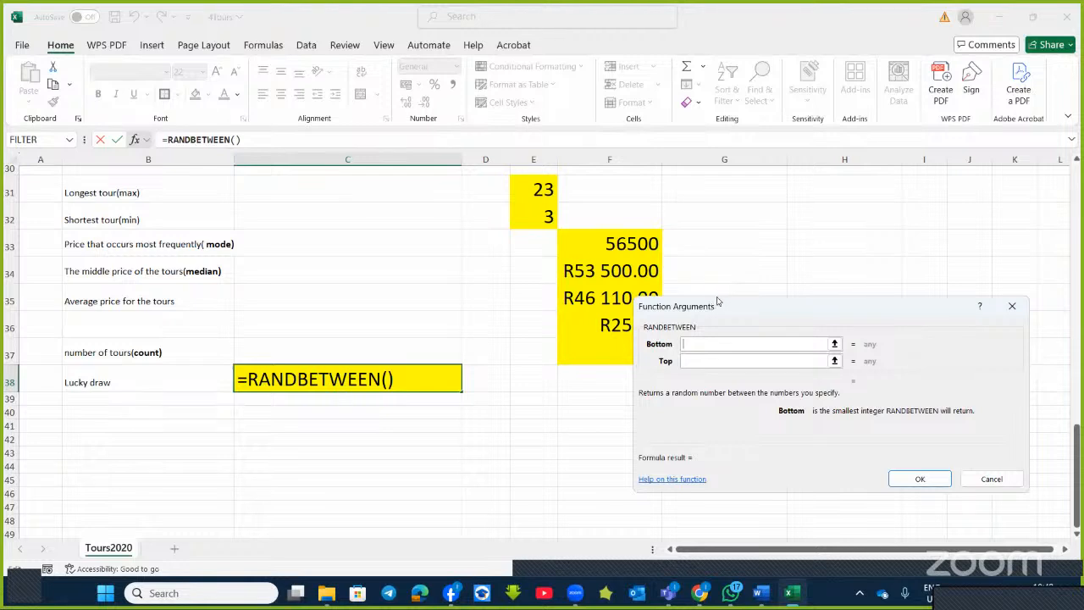
pyautogui.moveTo(742, 301); pyautogui.dragTo(767, 300)
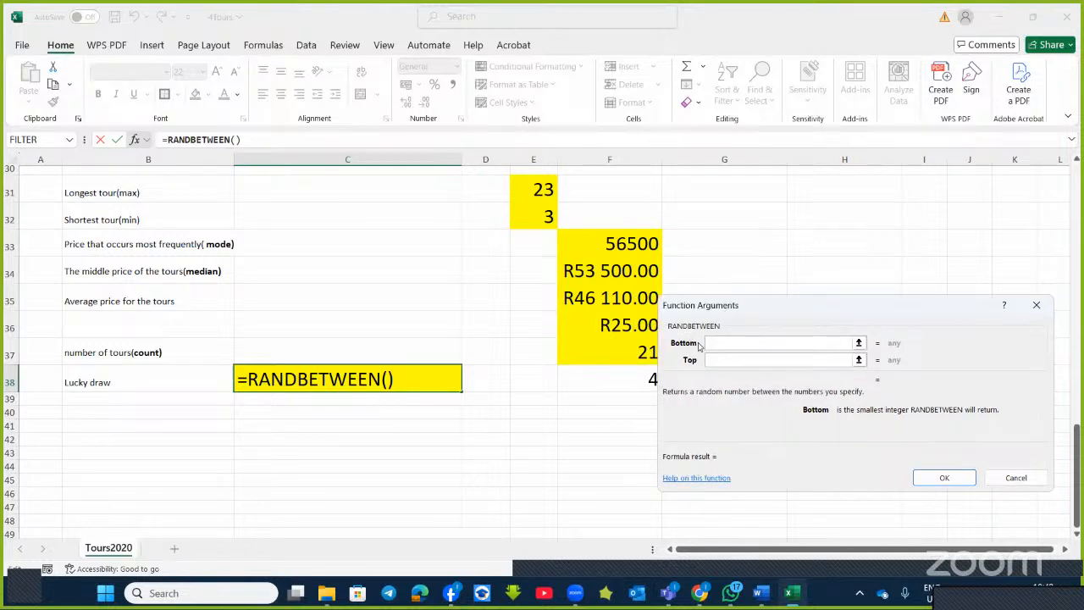
pyautogui.click(706, 362)
pyautogui.scroll(10, 327, 283)
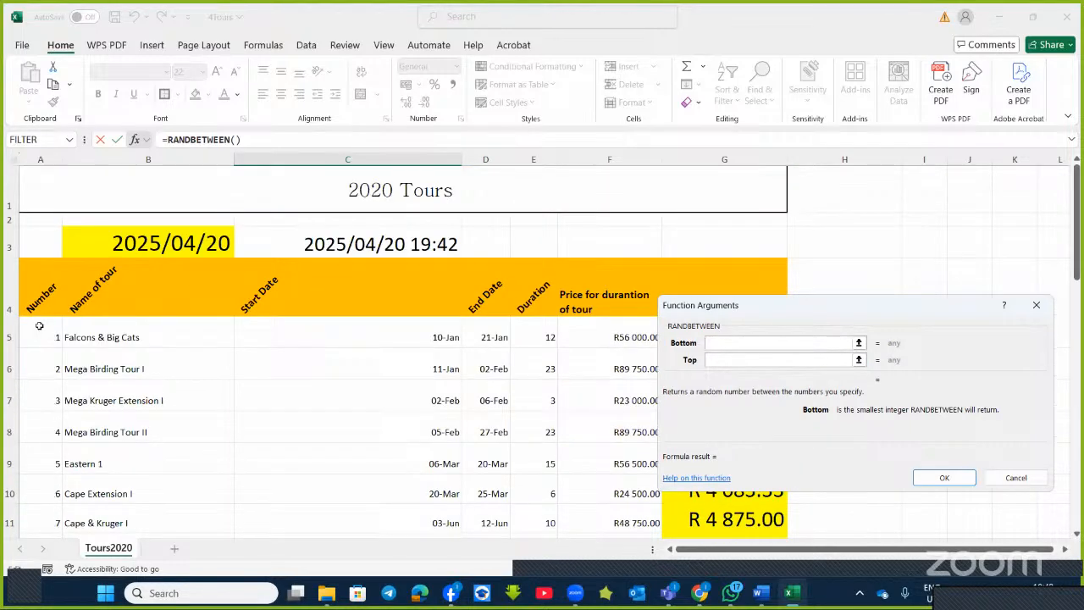
pyautogui.scroll(-6, 113, 342)
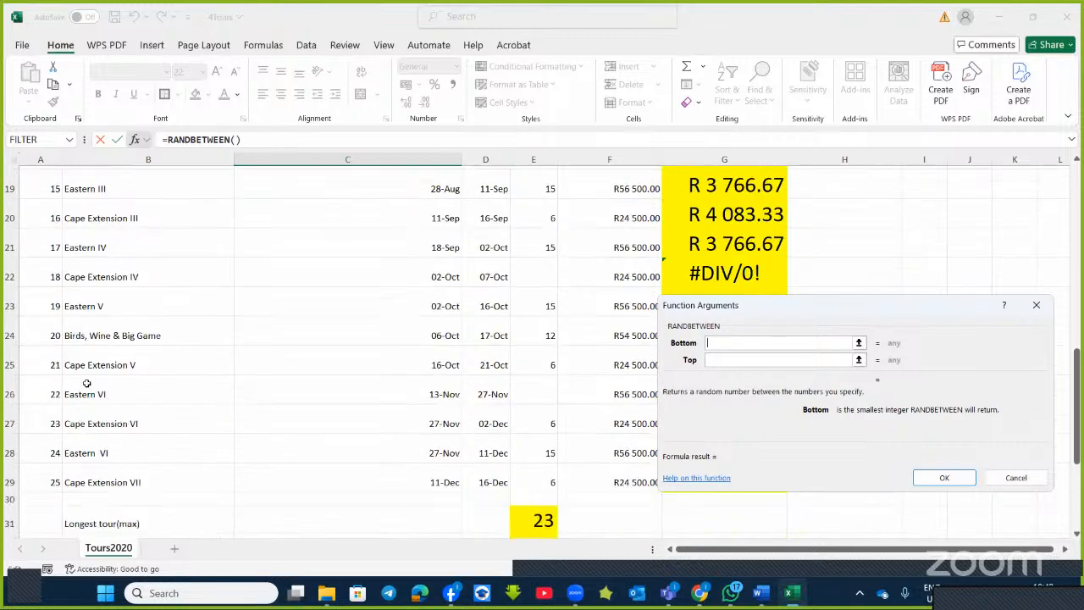
pyautogui.scroll(-2, 86, 383)
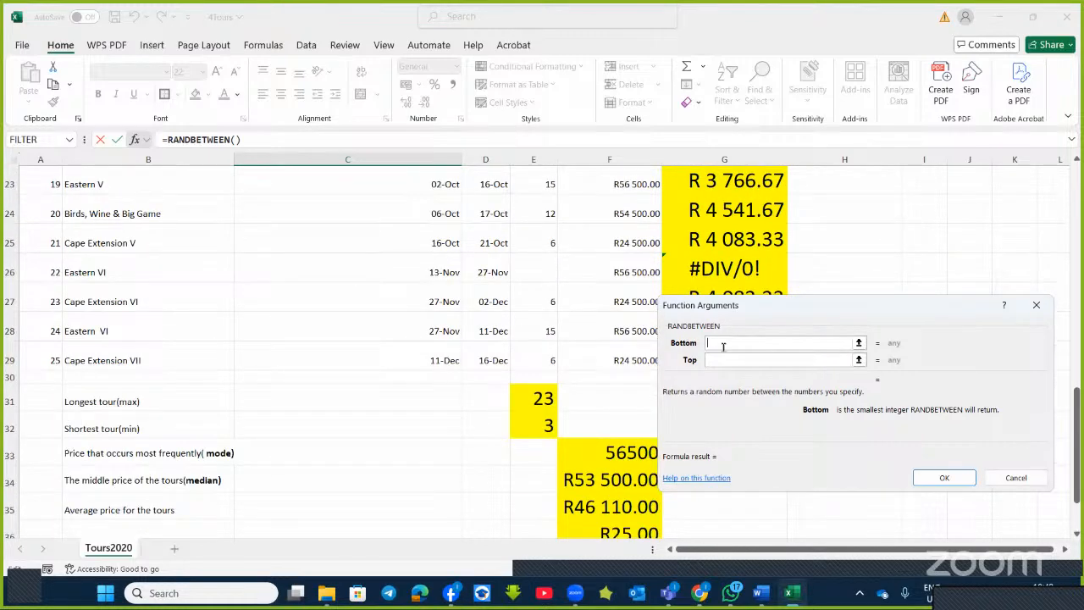
pyautogui.write('1')
pyautogui.press('Tab')
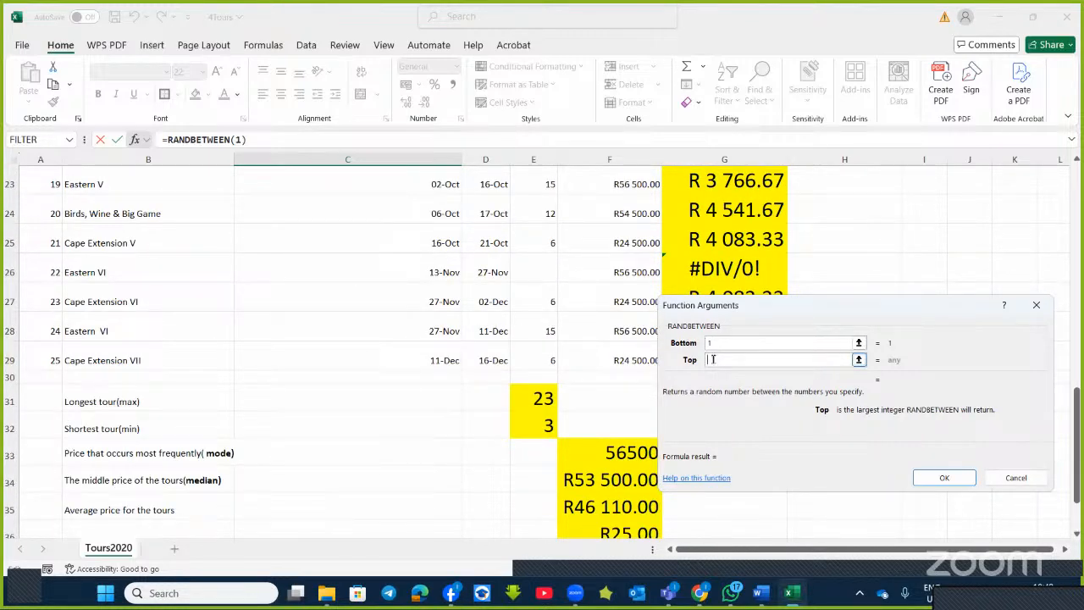
pyautogui.write('25')
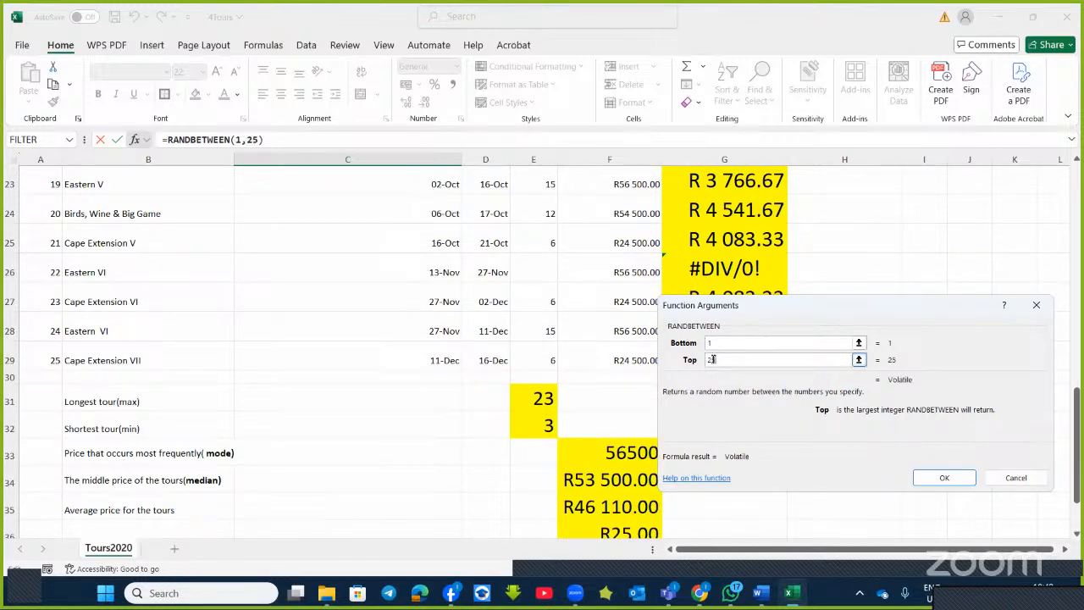
pyautogui.click(943, 478)
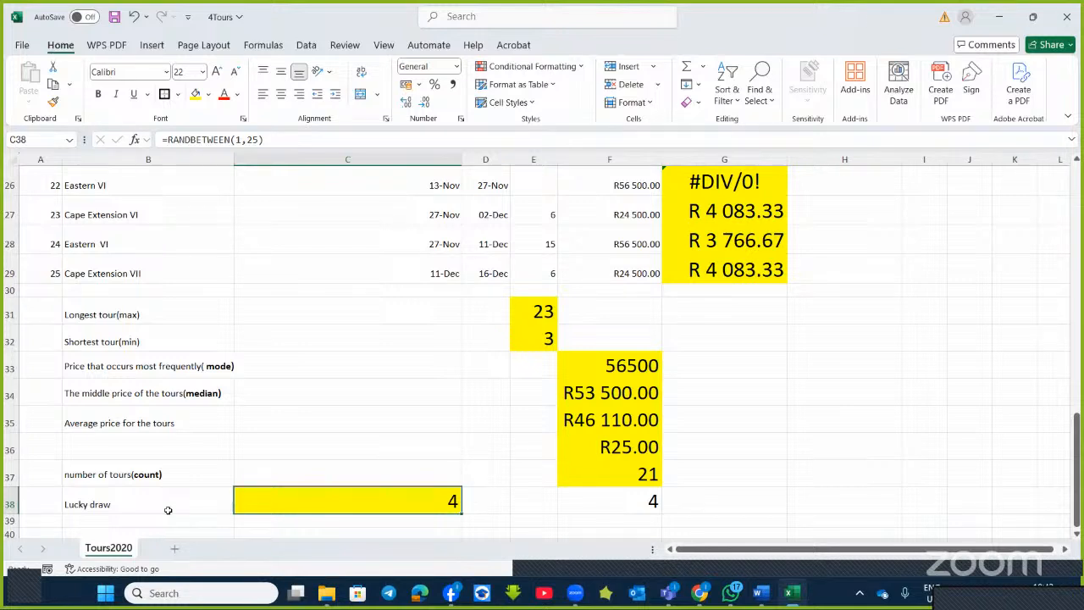
# Re-enter the unchanged RANDBETWEEN formula in cell C38 twice to draw new random tour numbers
pyautogui.doubleClick(286, 499)
pyautogui.press('Return')
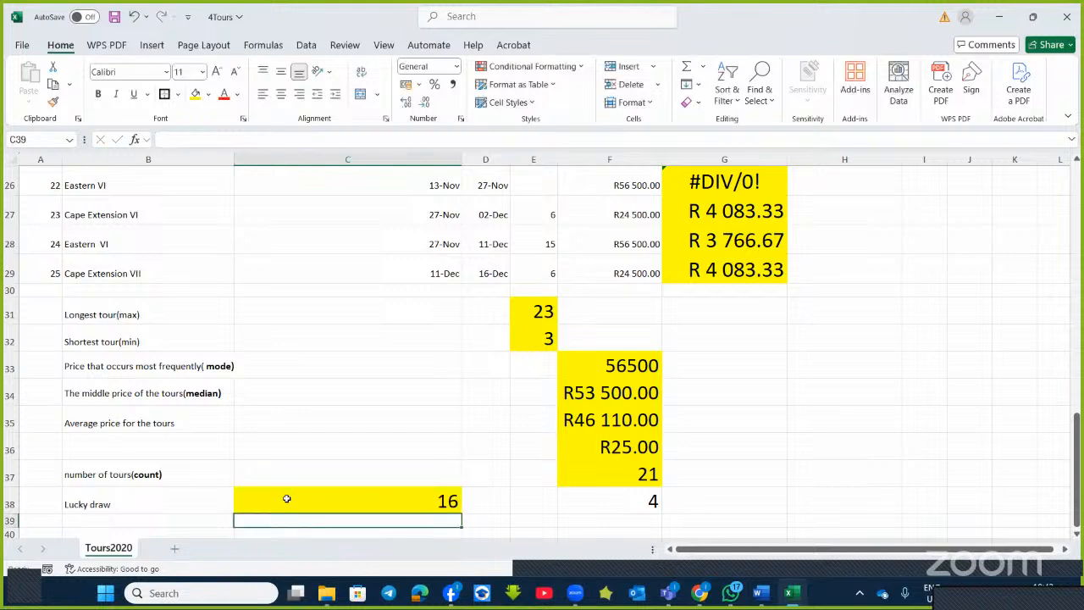
pyautogui.doubleClick(288, 499)
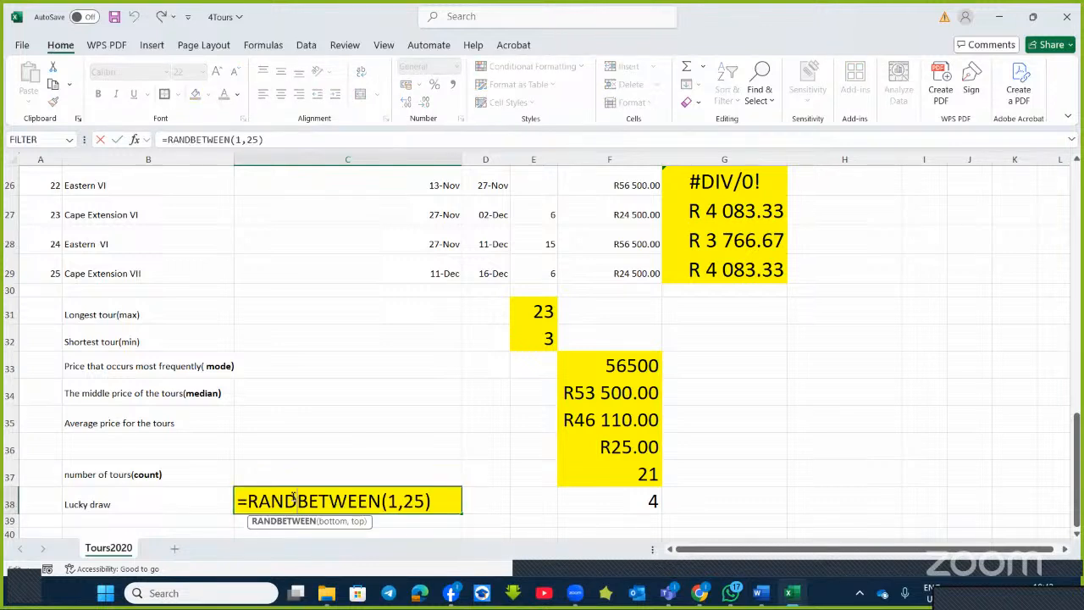
pyautogui.press('Return')
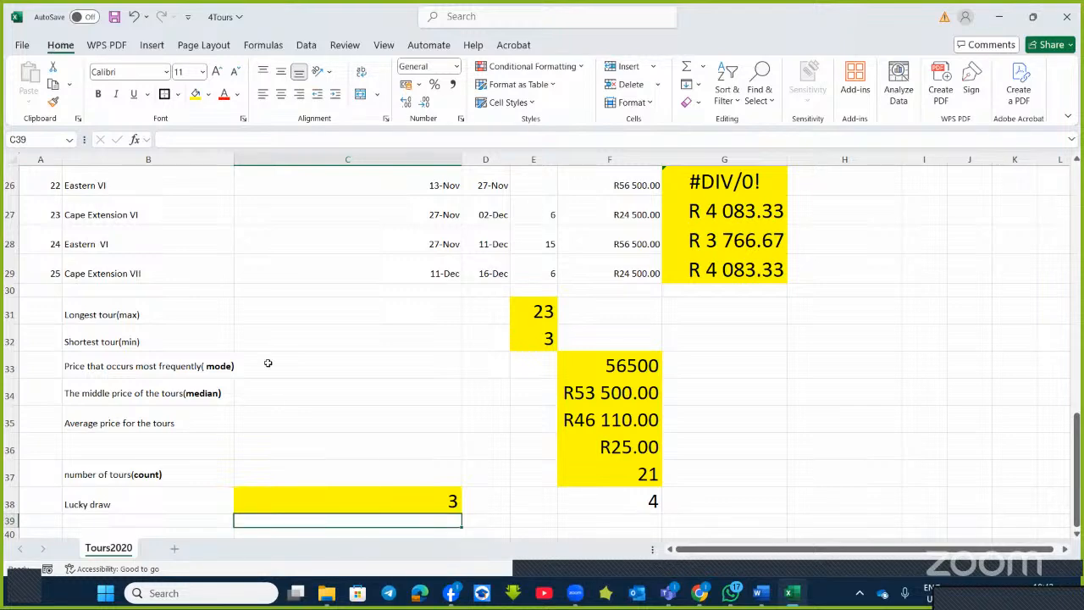
# Switch to the Word question document and read the 3Birds tasks for the Sheet1, Birds and Rietvlei worksheets
pyautogui.scroll(9, 410, 378)
pyautogui.scroll(1, 412, 375)
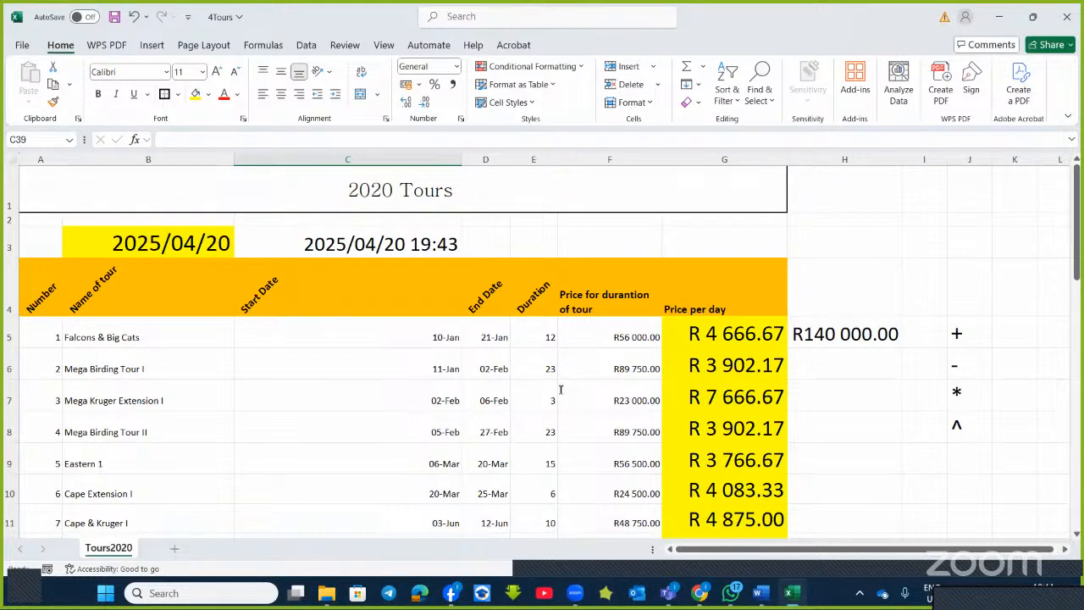
pyautogui.hotkey('alt', 'Tab')
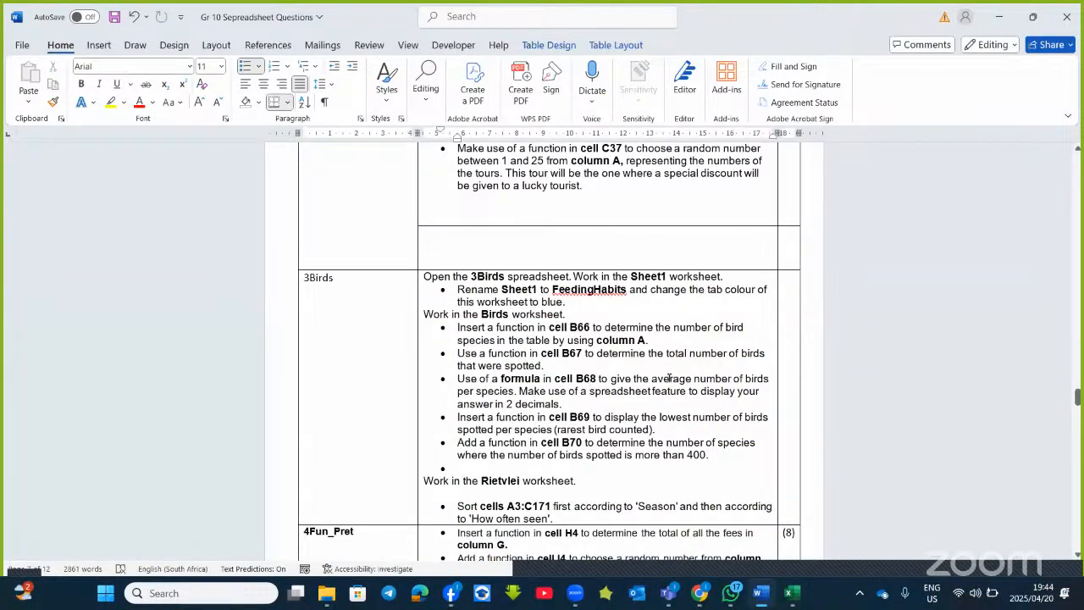
pyautogui.click(625, 381)
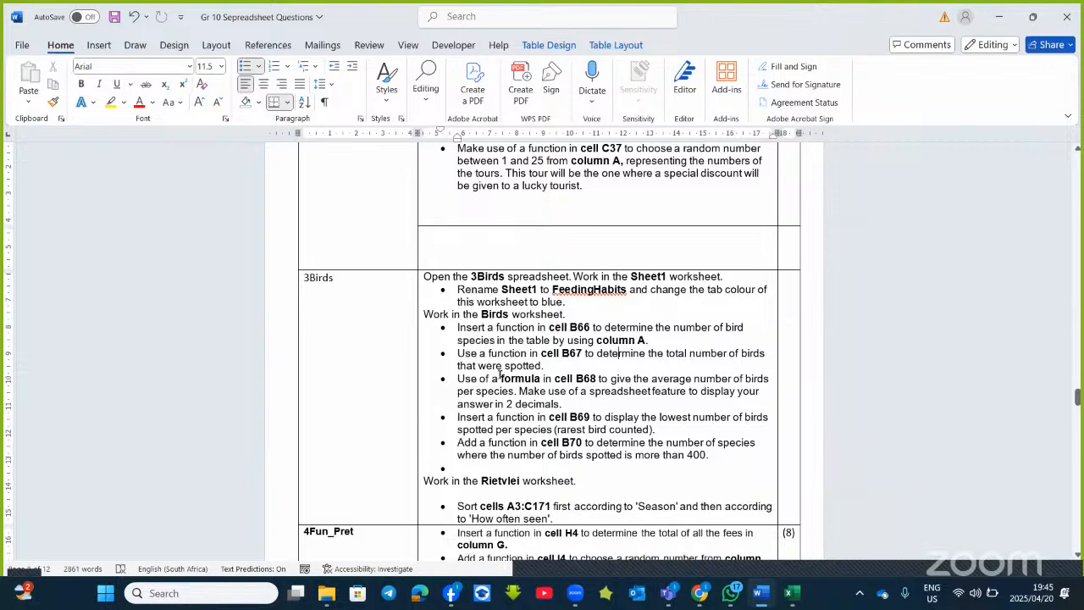
pyautogui.scroll(-3, 500, 377)
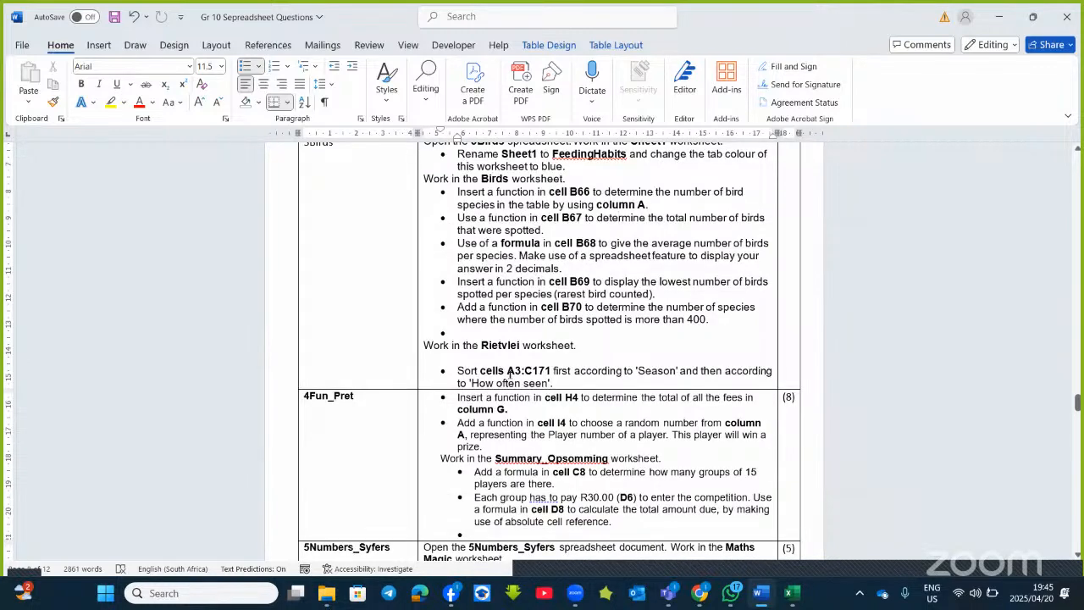
pyautogui.scroll(2, 440, 406)
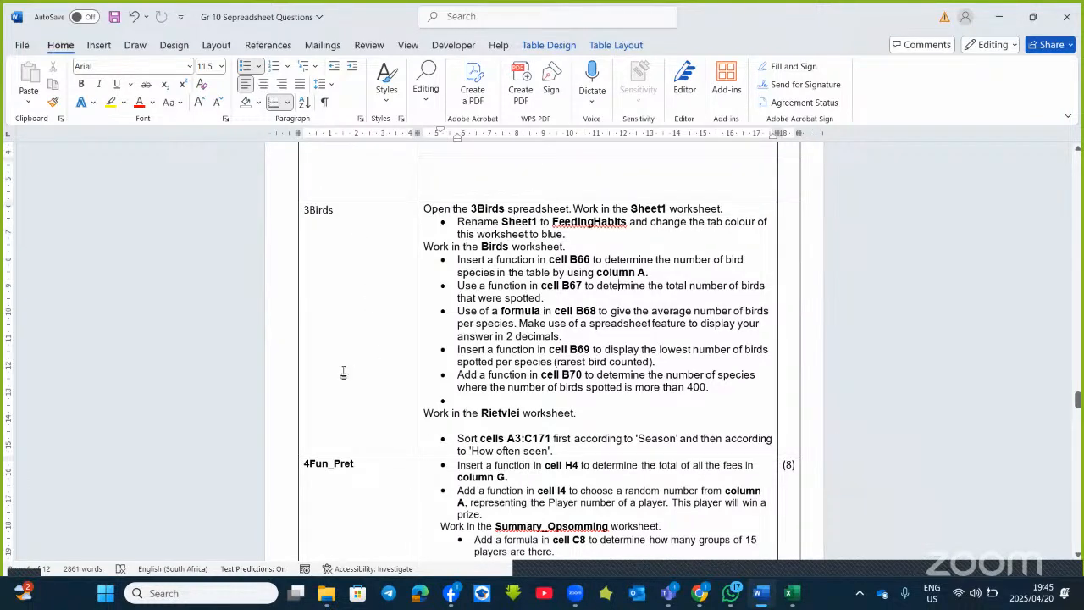
# Skim the remaining tasks in the question document and return to the 3Birds section
pyautogui.scroll(-5, 380, 330)
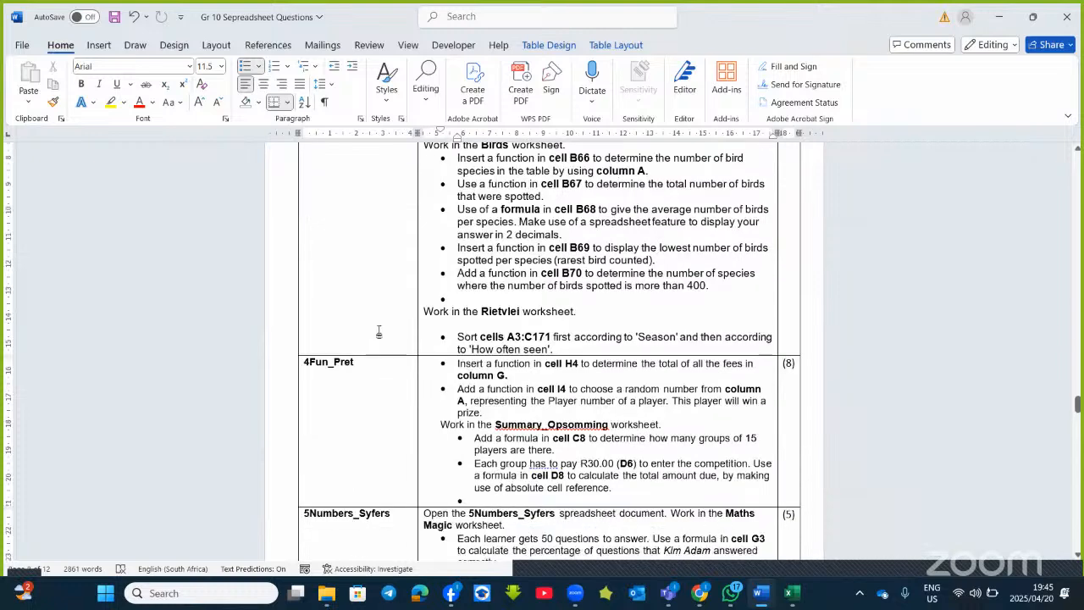
pyautogui.scroll(-20, 379, 330)
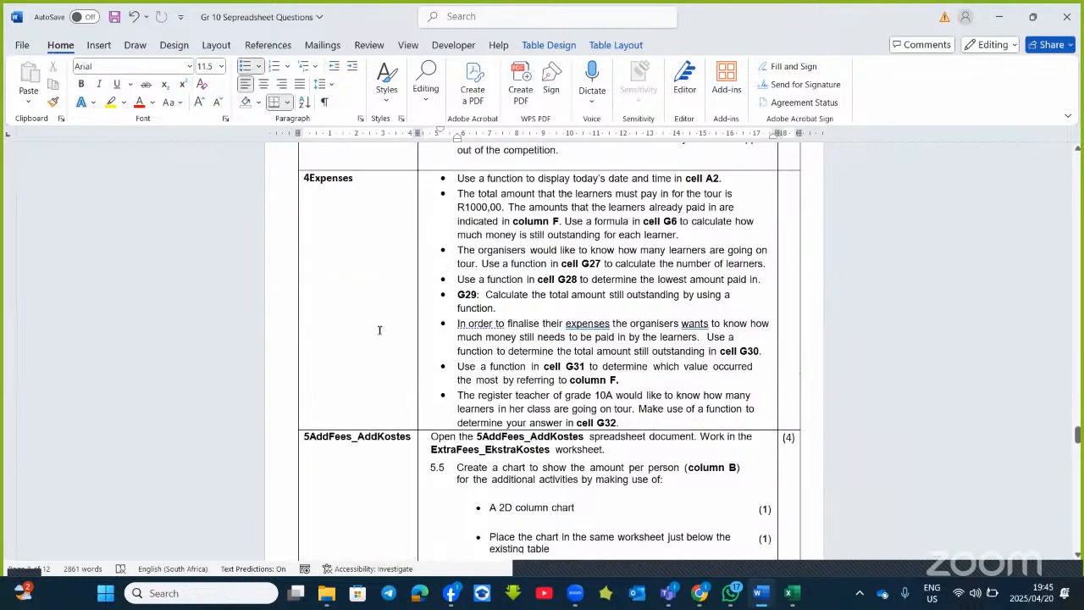
pyautogui.scroll(-5, 379, 330)
pyautogui.scroll(-15, 379, 330)
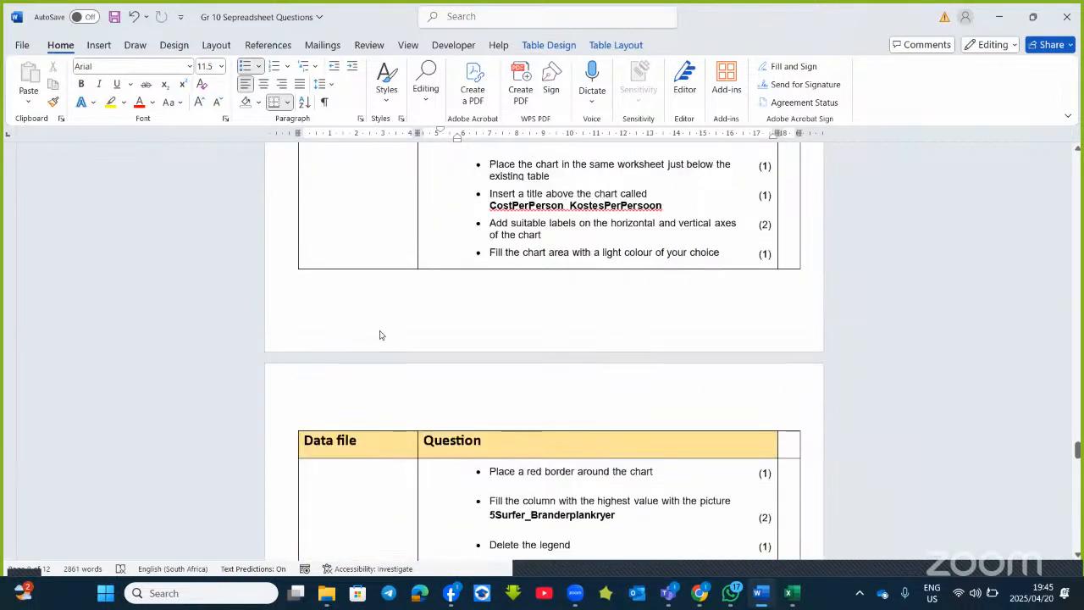
pyautogui.scroll(20, 379, 332)
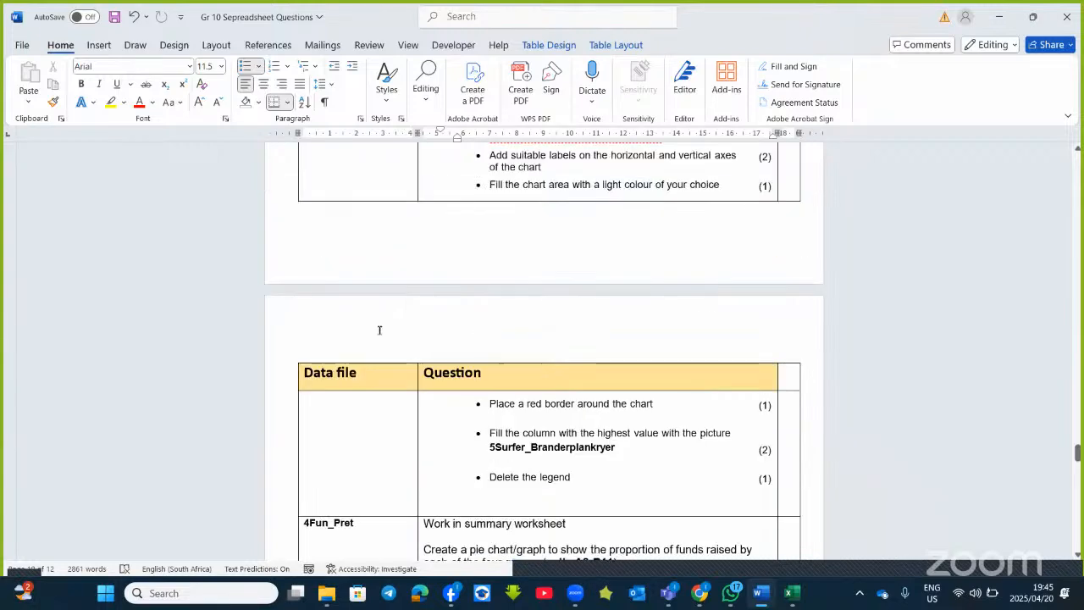
pyautogui.scroll(12, 379, 331)
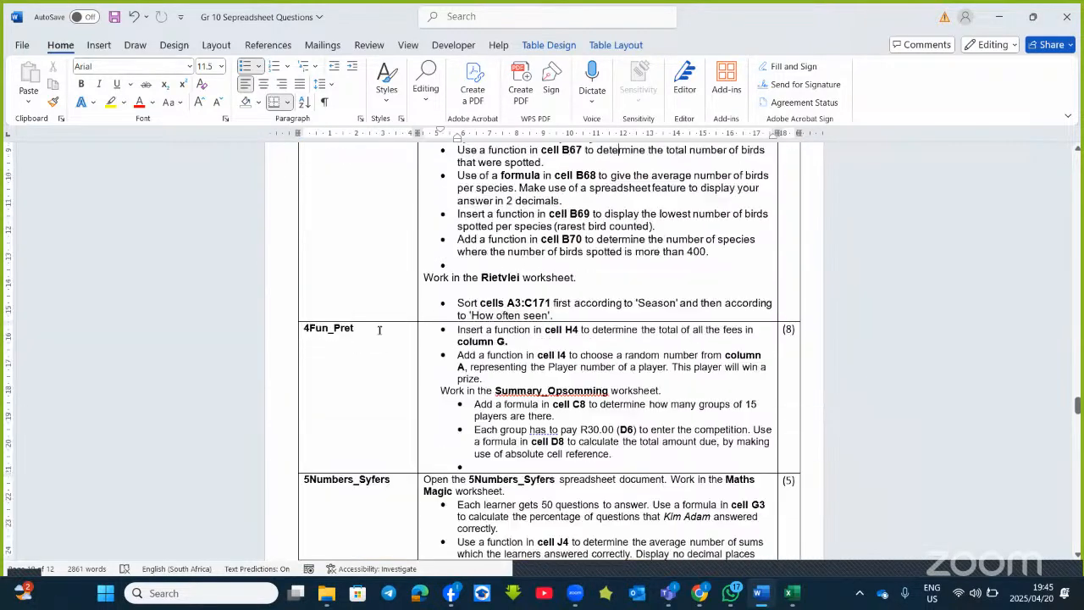
pyautogui.click(619, 353)
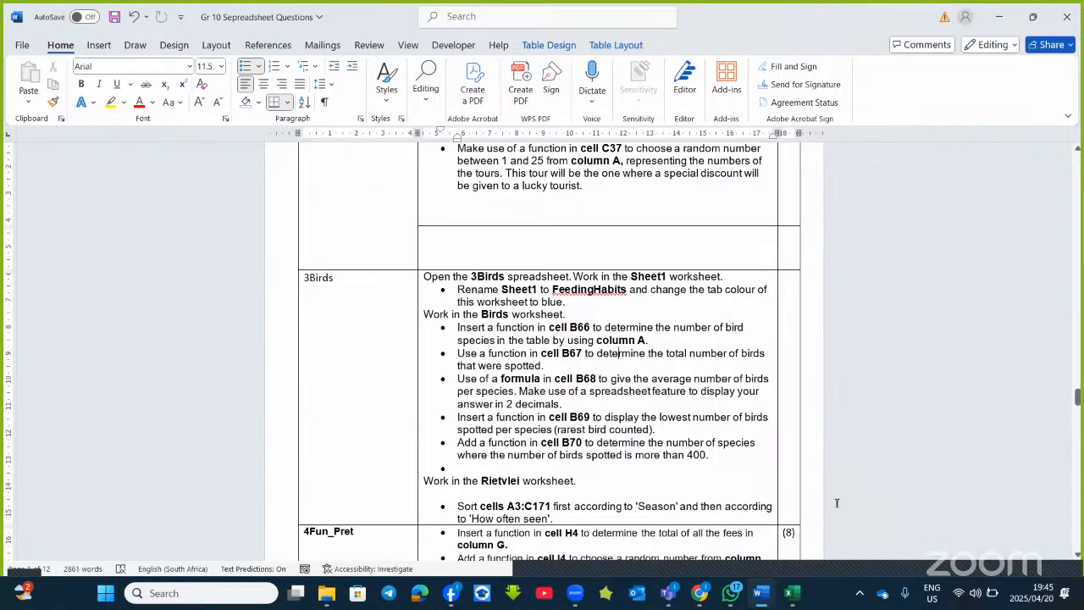
# Close the 4Tours workbook without saving and open 3Birds from the Gr 10 Excel Video folder
pyautogui.click(1069, 12)
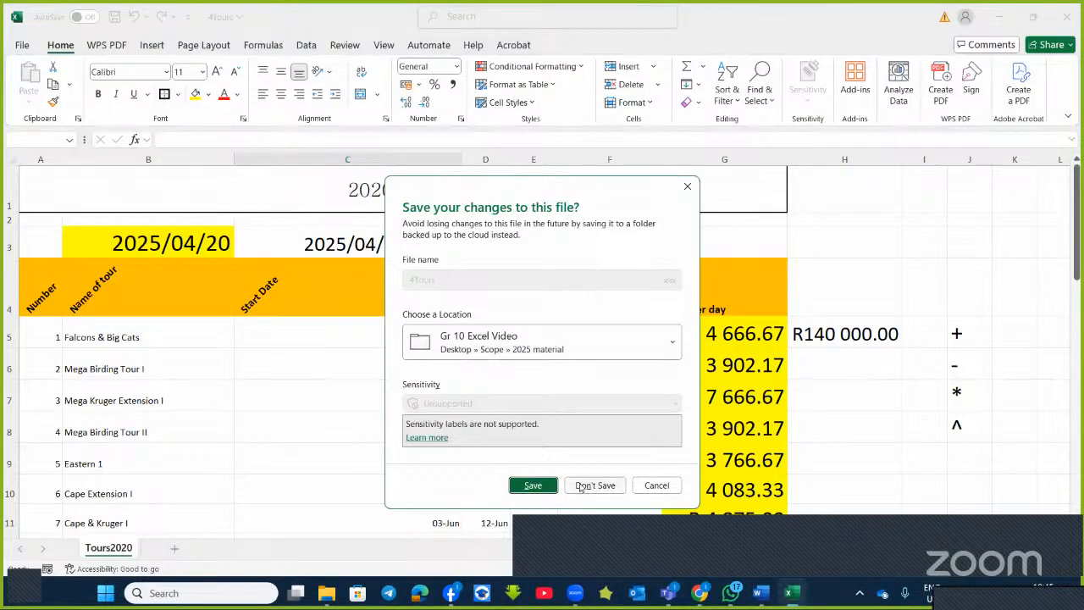
pyautogui.click(593, 477)
pyautogui.click(358, 592)
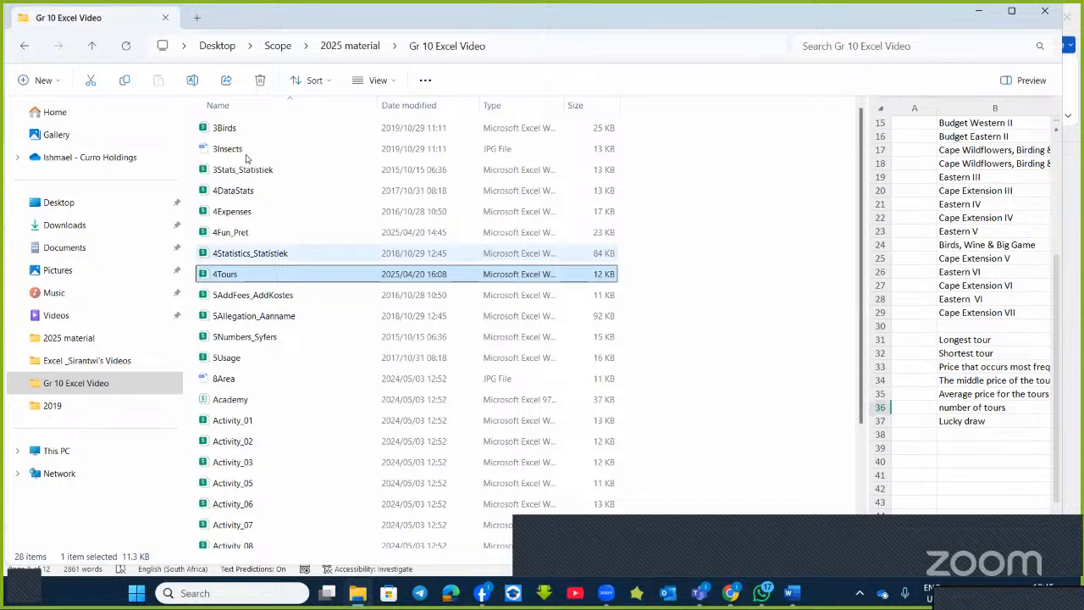
pyautogui.click(252, 131)
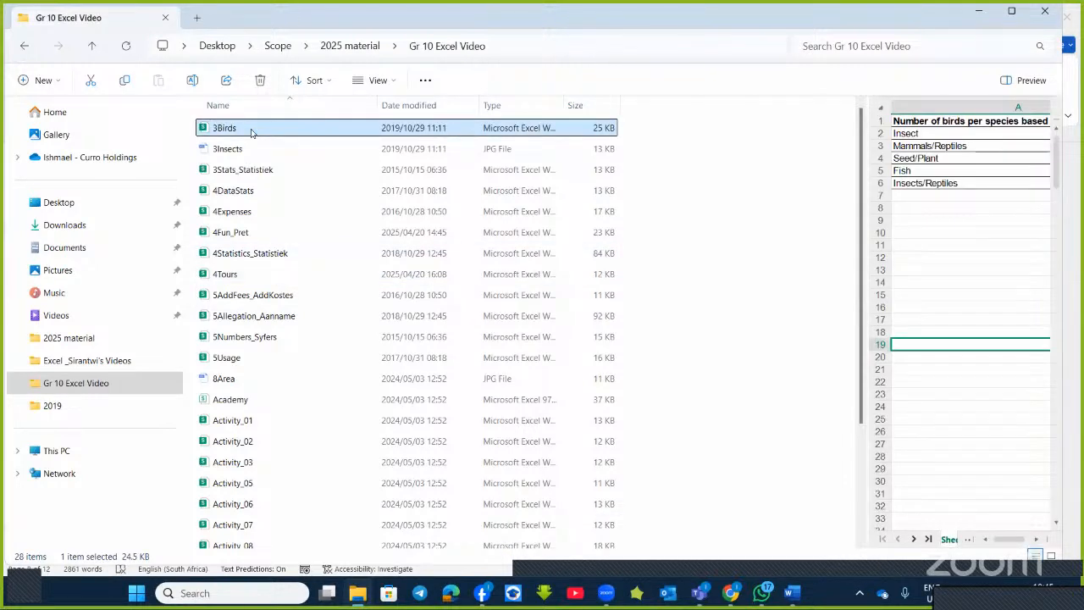
pyautogui.doubleClick(251, 131)
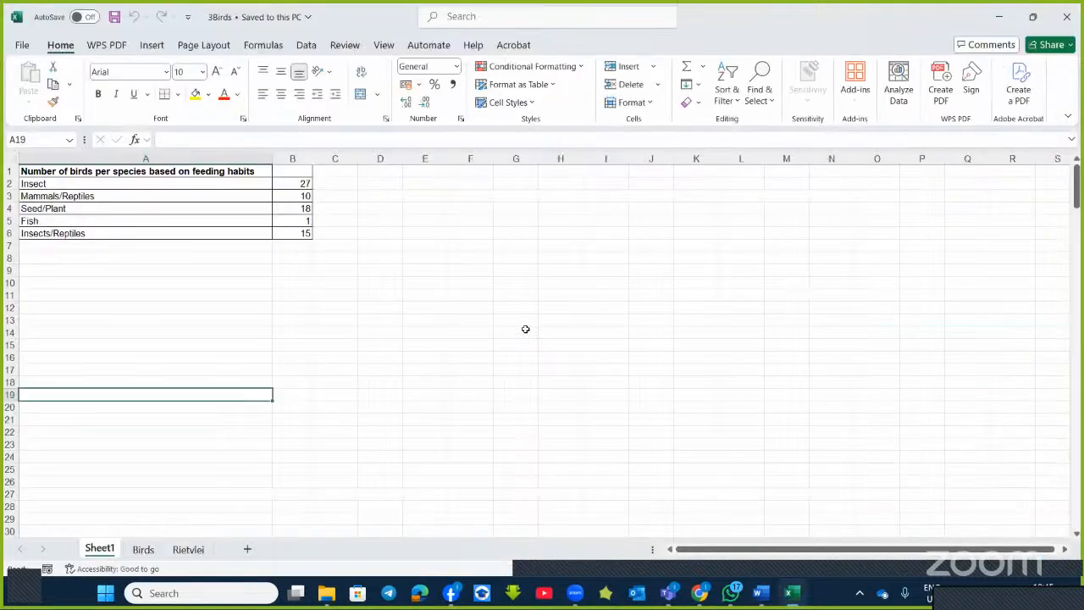
# Show the Birds worksheet and examine the bird survey table and the Analysis of bird data section
pyautogui.click(143, 549)
pyautogui.scroll(16, 331, 457)
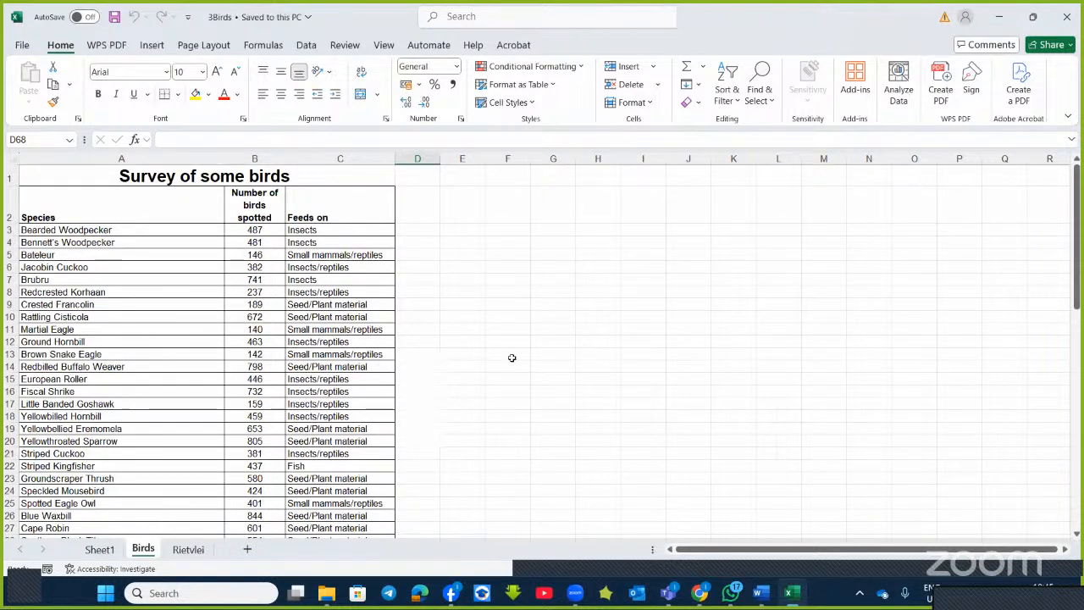
pyautogui.scroll(-20, 391, 332)
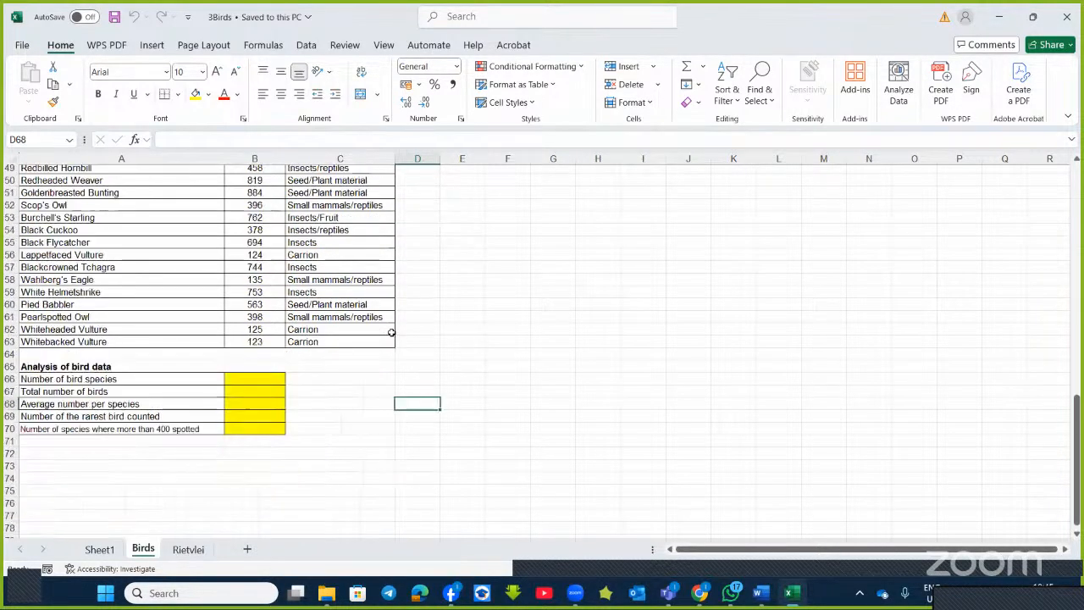
pyautogui.scroll(4, 225, 322)
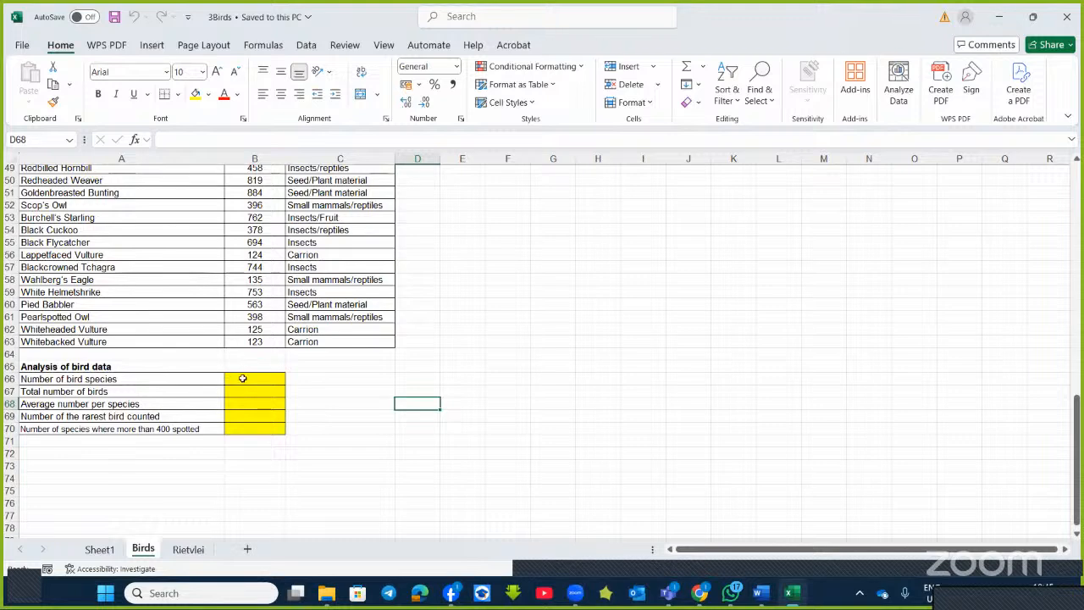
# Increase the font size of the Analysis of bird data range A65:C71 to 18 and fit column A's width to its contents
pyautogui.moveTo(242, 379); pyautogui.dragTo(269, 420)
pyautogui.moveTo(30, 366); pyautogui.dragTo(310, 441)
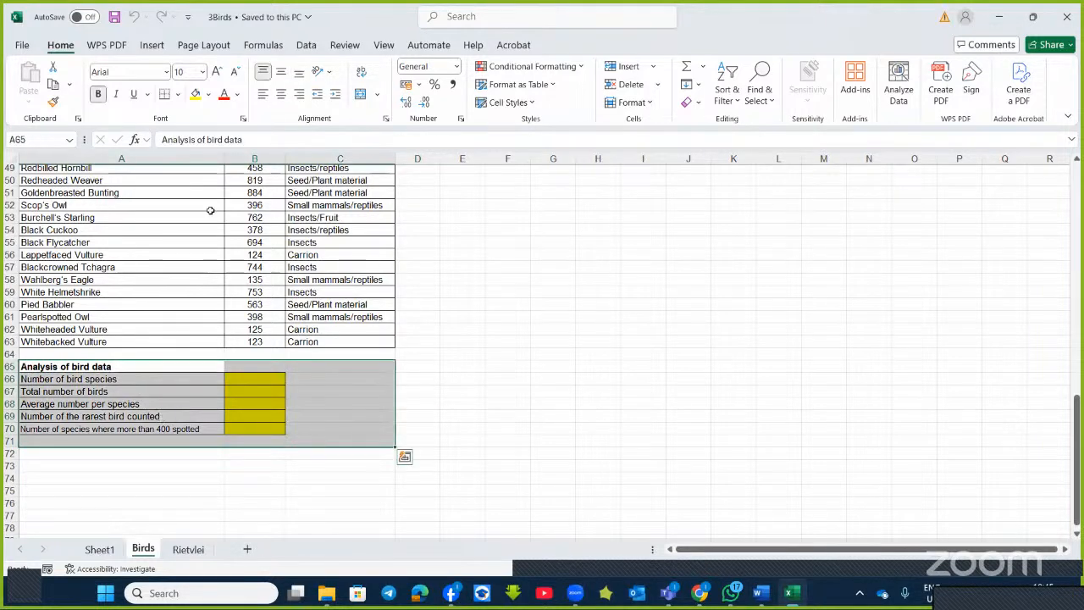
pyautogui.click(213, 71)
pyautogui.click(213, 71)
pyautogui.click(214, 71)
pyautogui.click(216, 72)
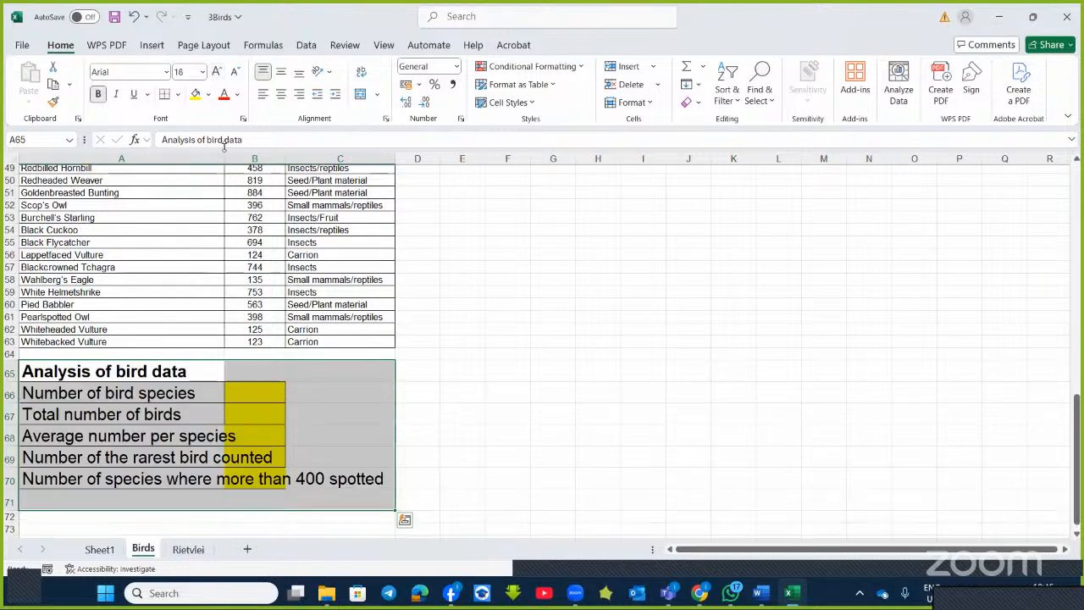
pyautogui.doubleClick(224, 159)
pyautogui.click(640, 355)
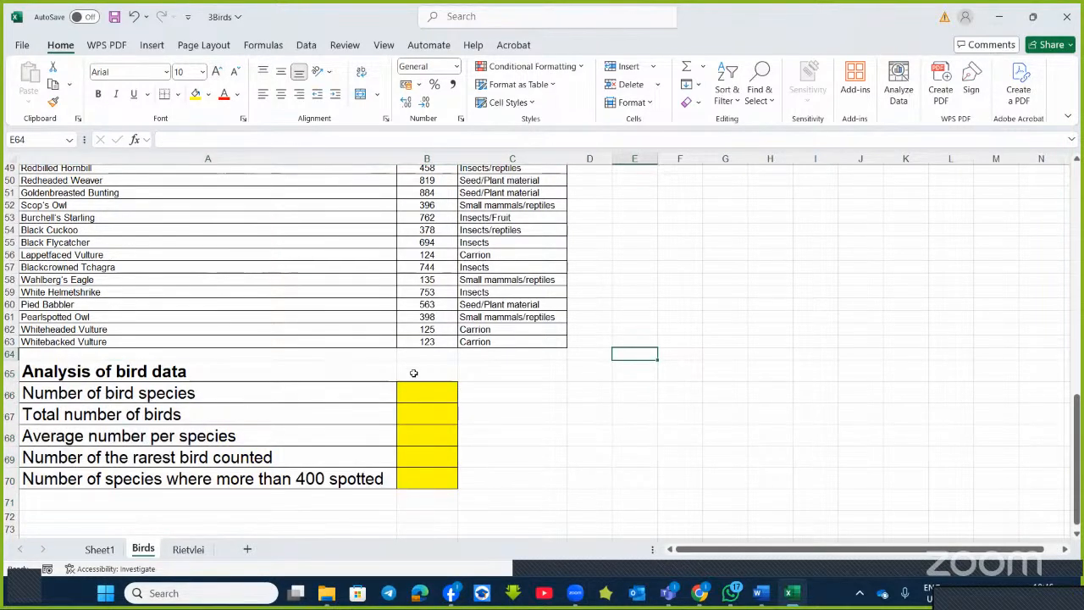
# Select cell B66 and review the survey's species list against the B66 task in the Word question document
pyautogui.click(443, 395)
pyautogui.scroll(16, 444, 395)
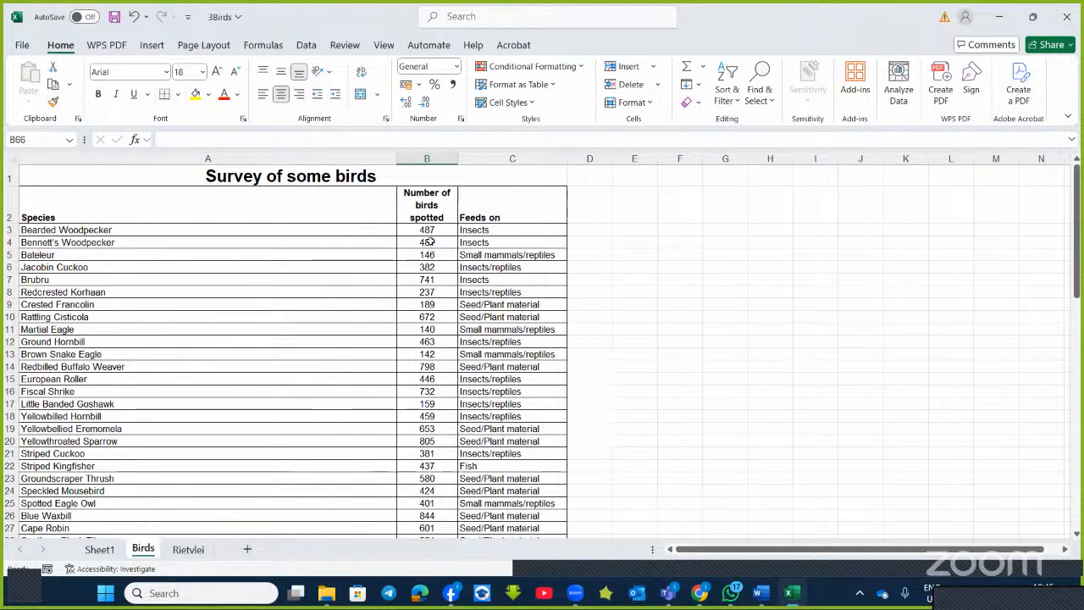
pyautogui.scroll(-20, 415, 247)
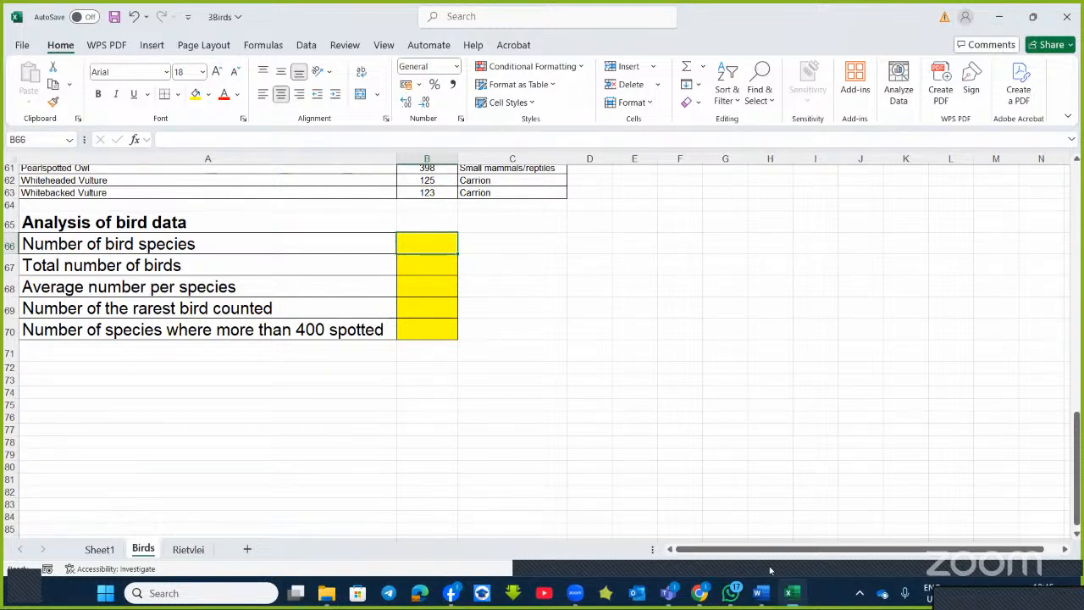
pyautogui.hotkey('alt', 'Tab')
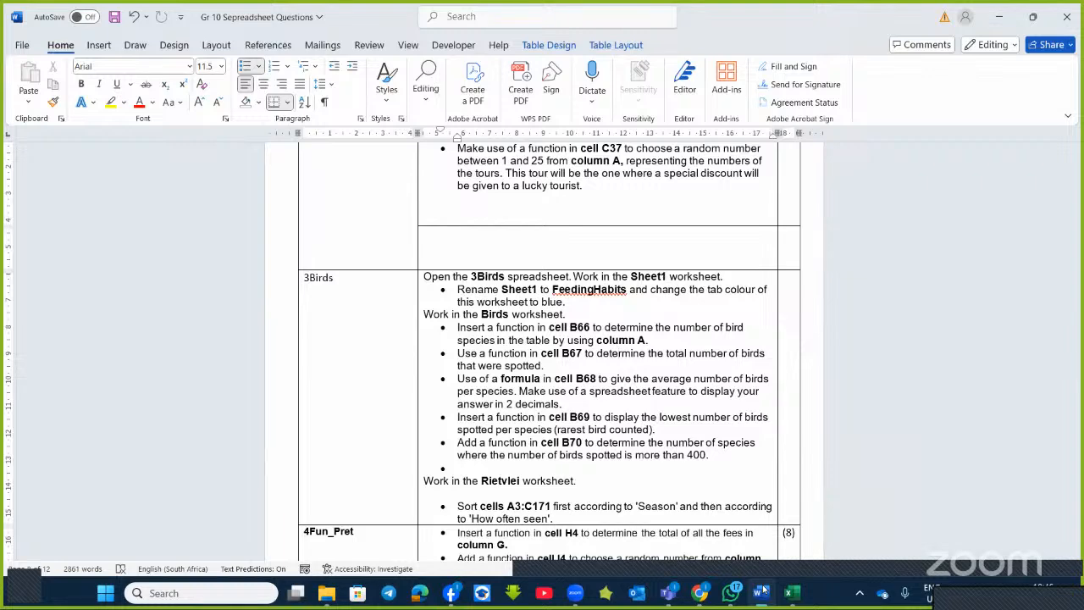
pyautogui.click(761, 591)
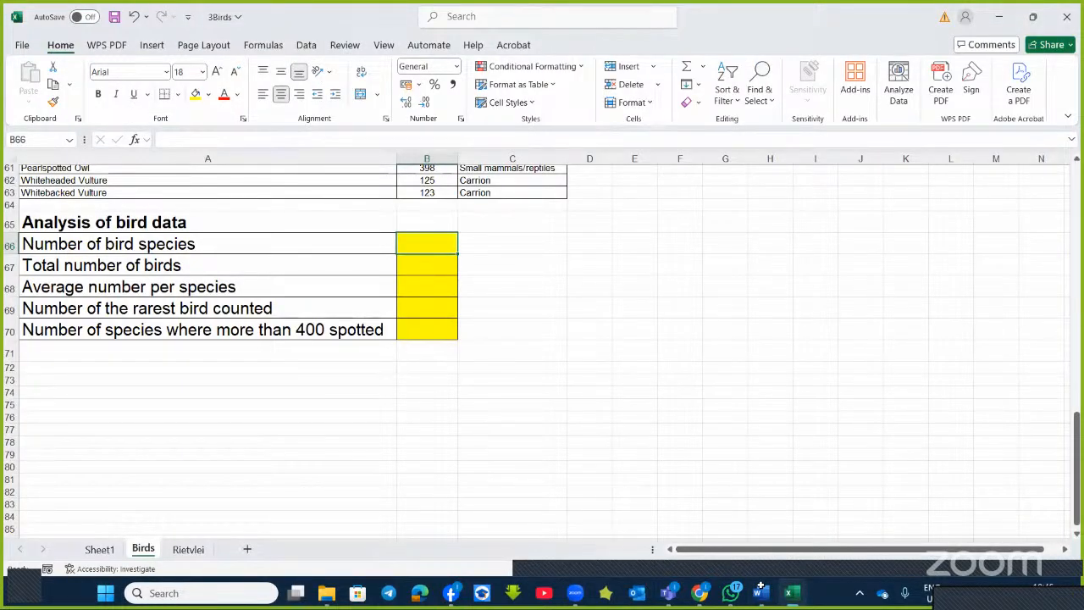
pyautogui.scroll(20, 181, 191)
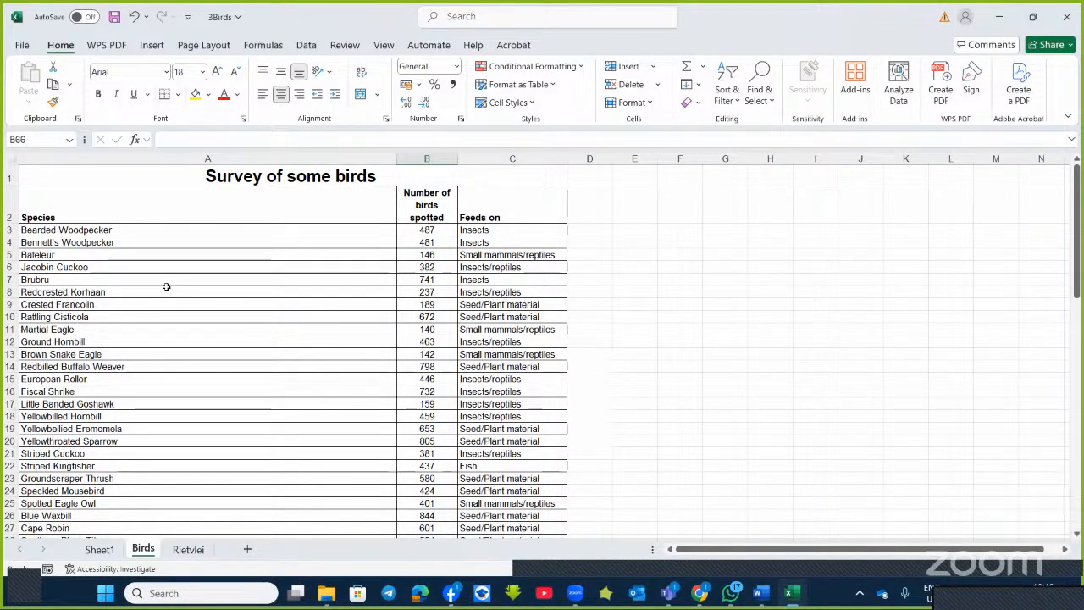
pyautogui.scroll(-11, 166, 286)
pyautogui.scroll(-10, 166, 286)
pyautogui.scroll(3, 247, 285)
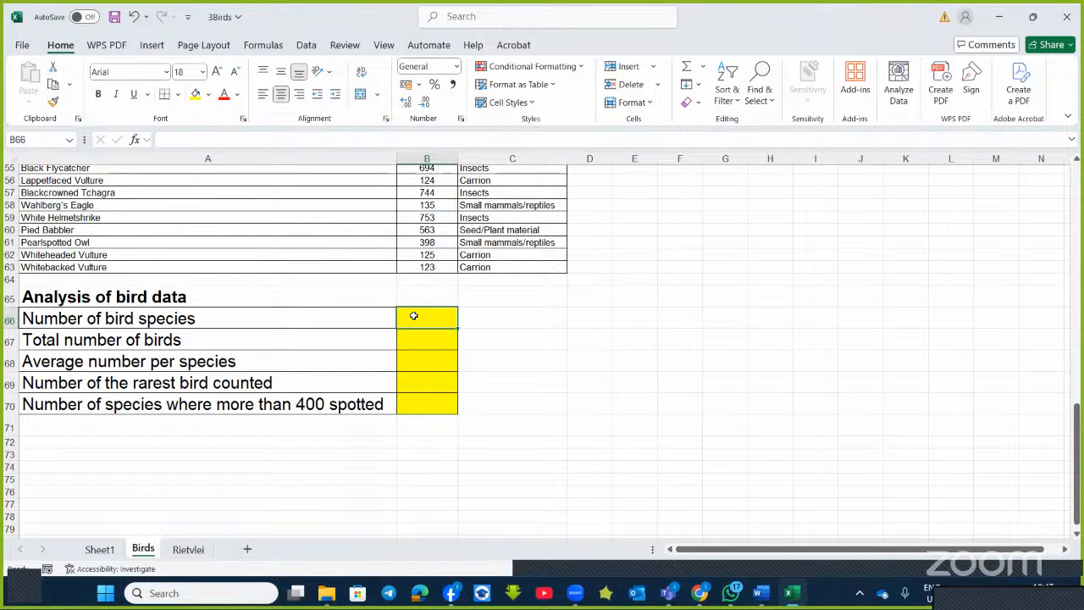
# Enter a COUNTA function in cell B66 with the species range A3:A63 as Value1
pyautogui.write('=coun')
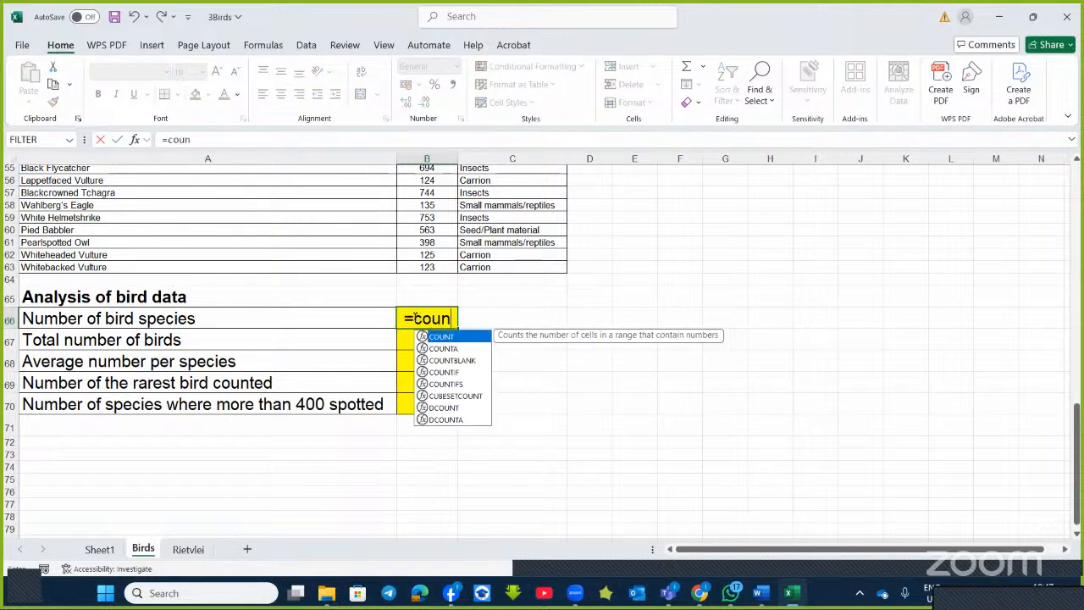
pyautogui.write('t')
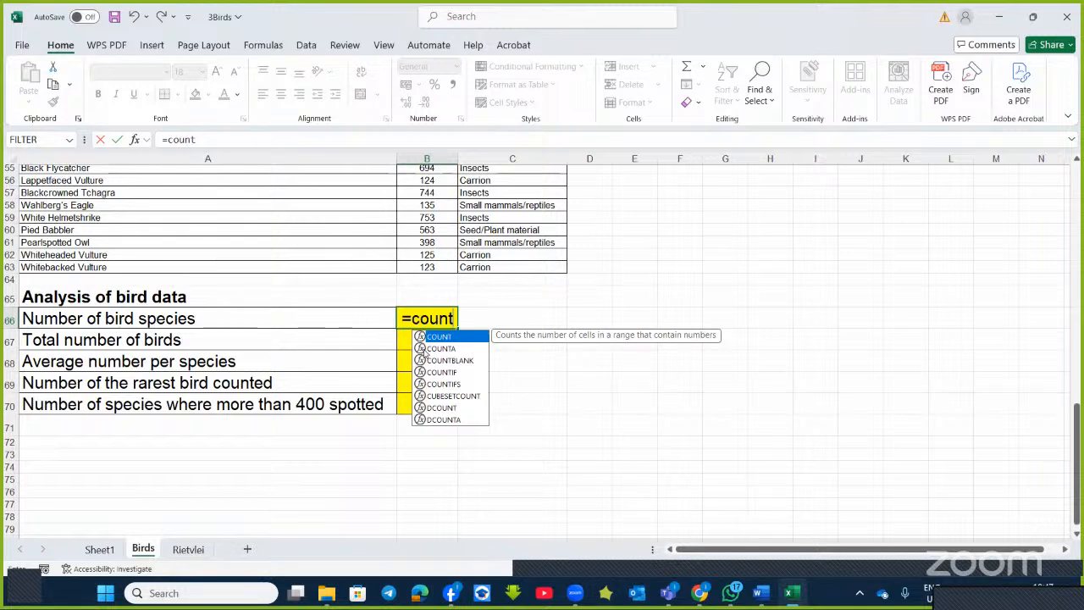
pyautogui.doubleClick(423, 351)
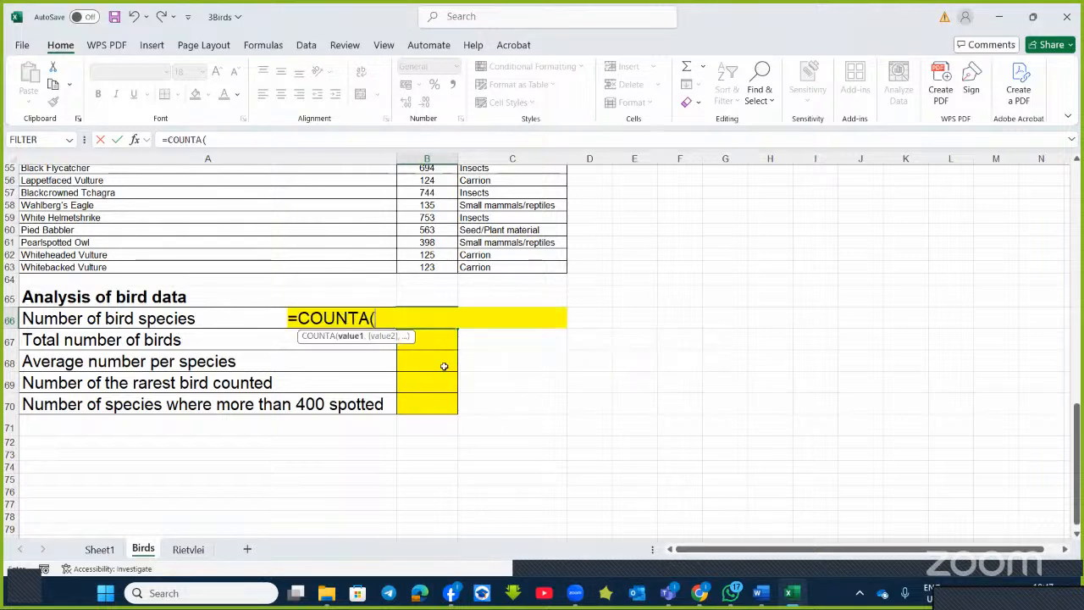
pyautogui.click(135, 139)
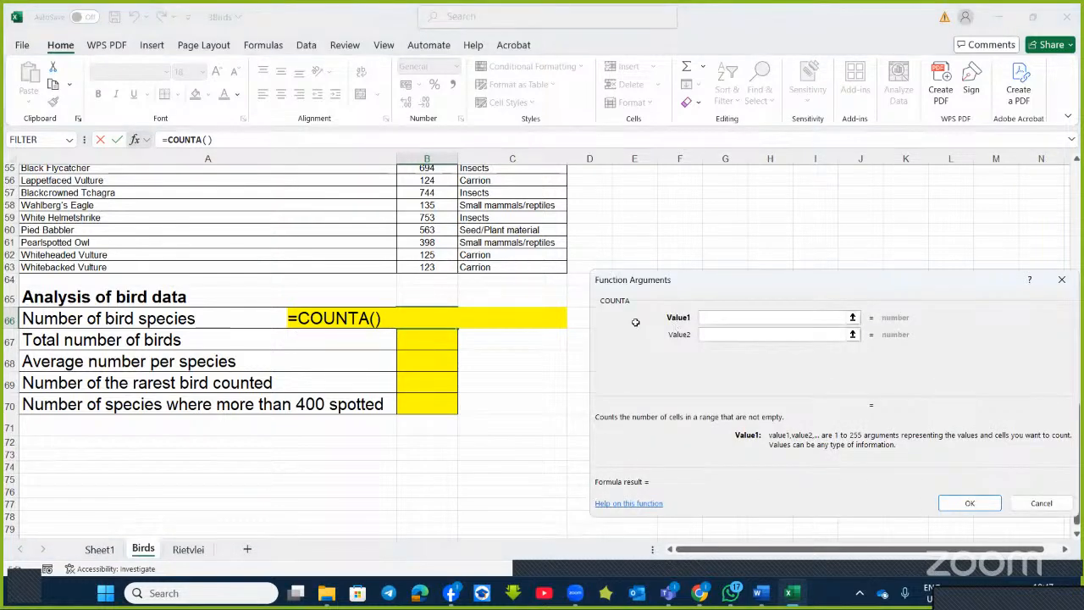
pyautogui.moveTo(178, 264); pyautogui.dragTo(154, 232)
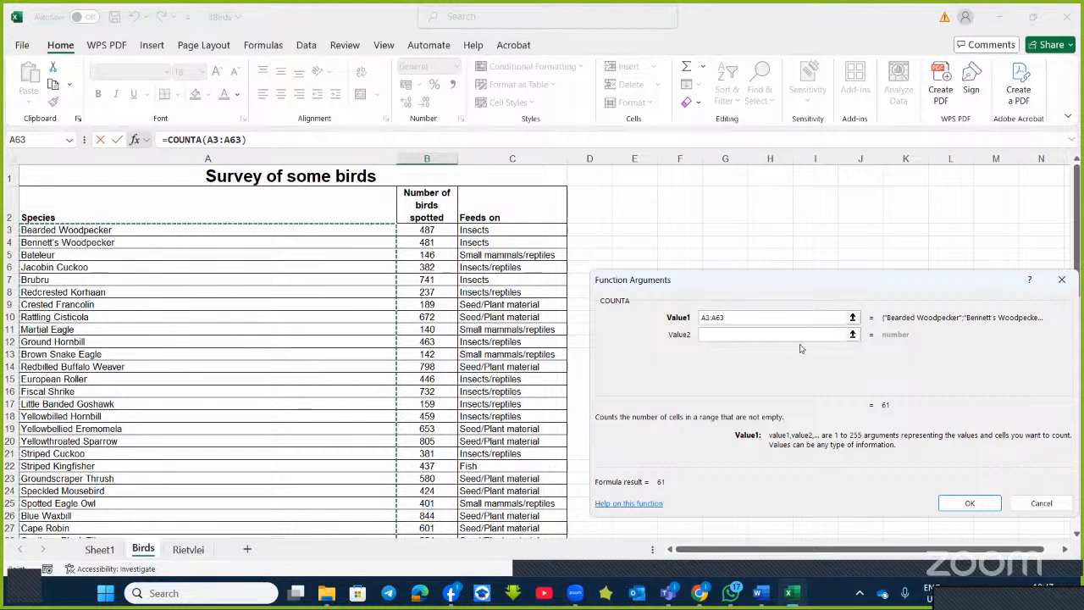
pyautogui.click(969, 502)
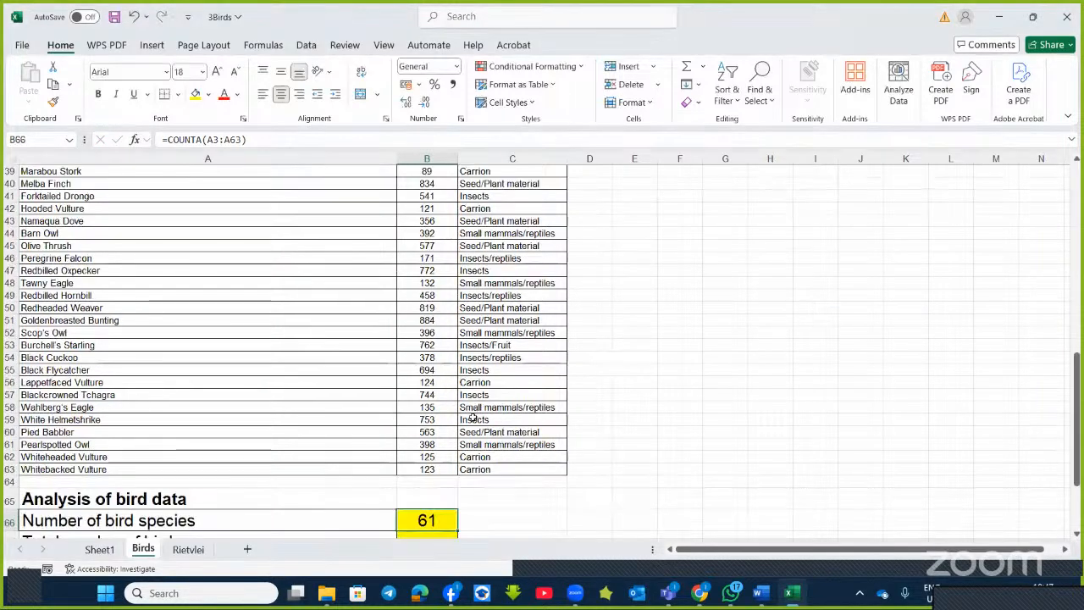
# Try COUNT instead of COUNTA in the cell B66 formula, keeping the range A3:A63
pyautogui.doubleClick(441, 446)
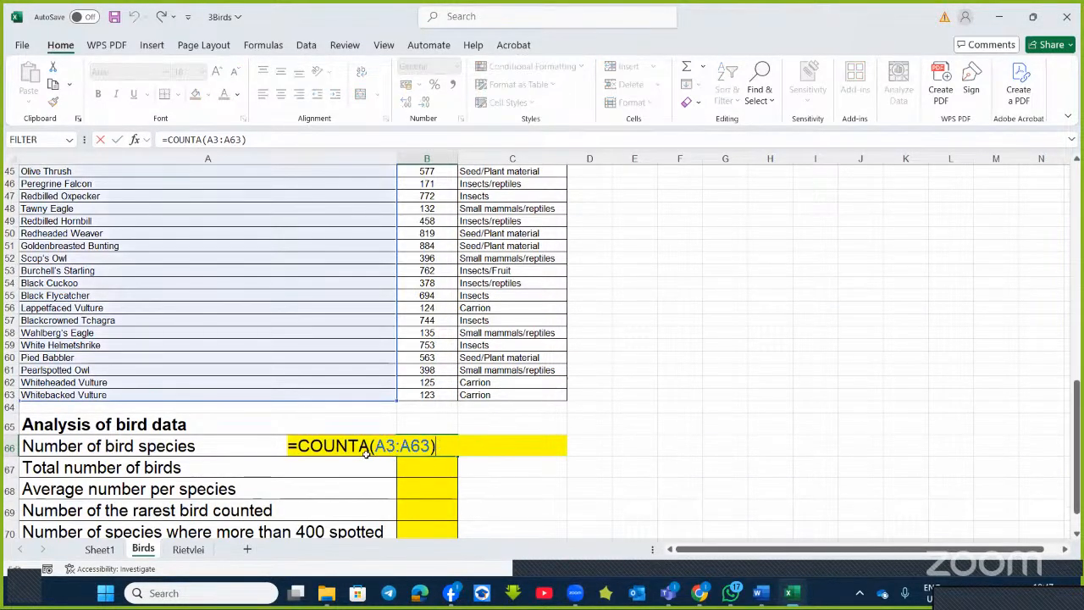
pyautogui.click(370, 445)
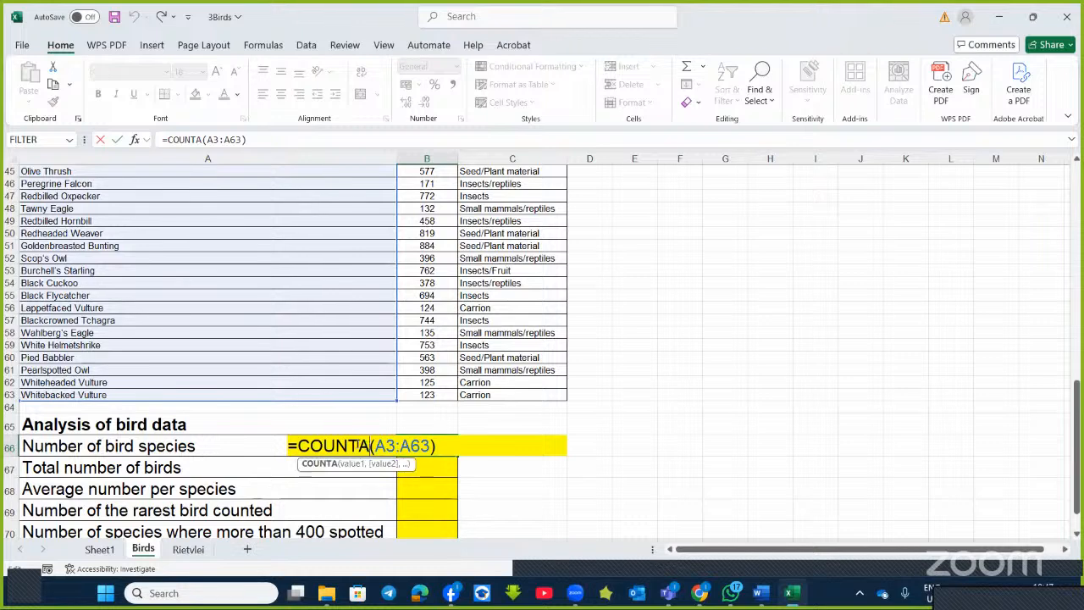
pyautogui.press('BackSpace')
pyautogui.press('Return')
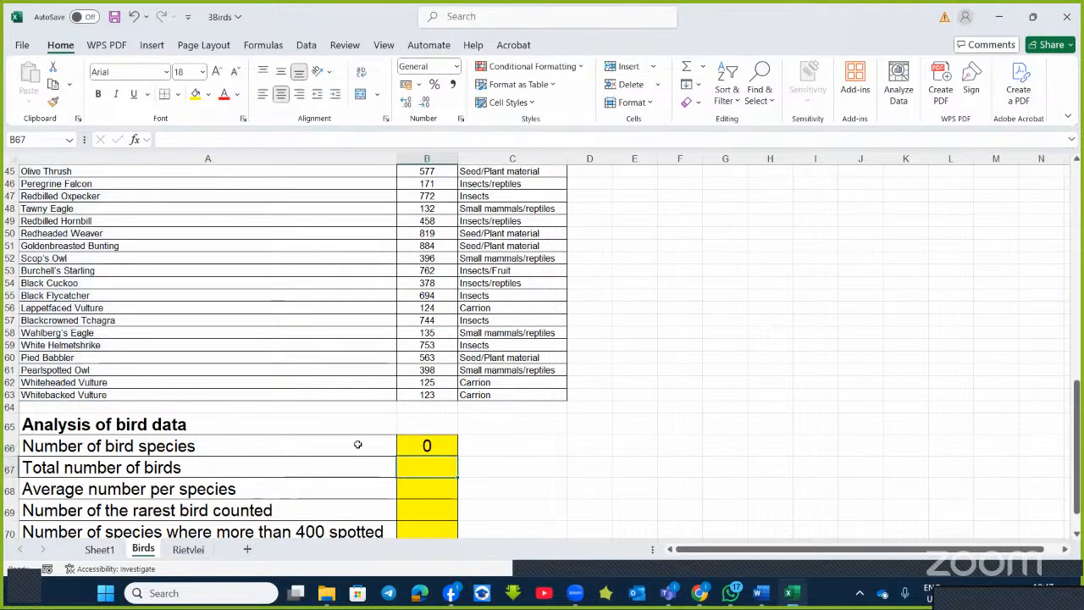
# Change the function in cell B66 back to COUNTA over the range A3:A63
pyautogui.doubleClick(426, 445)
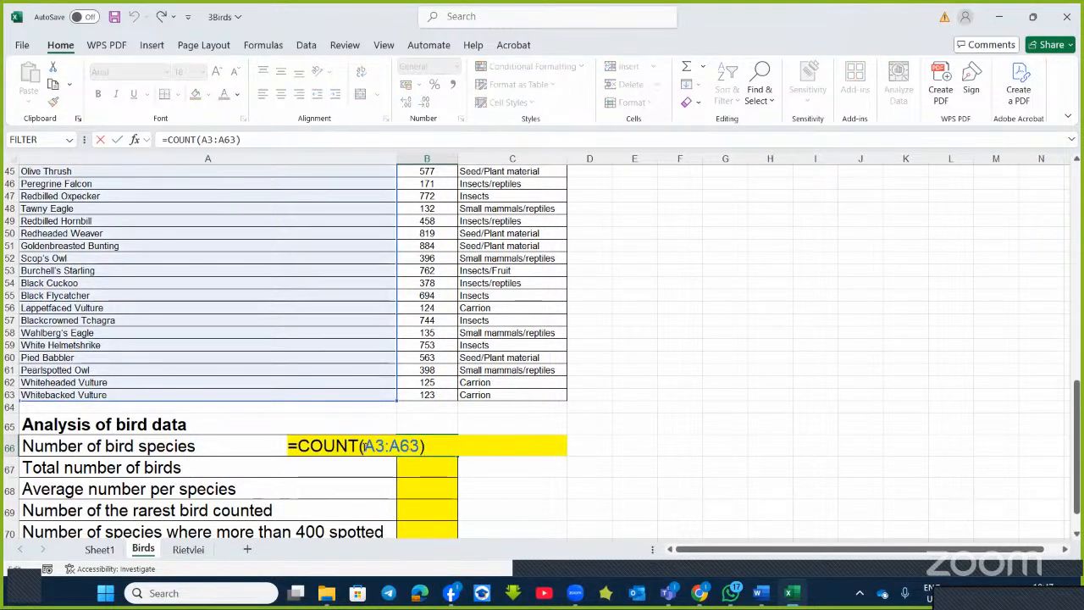
pyautogui.click(357, 445)
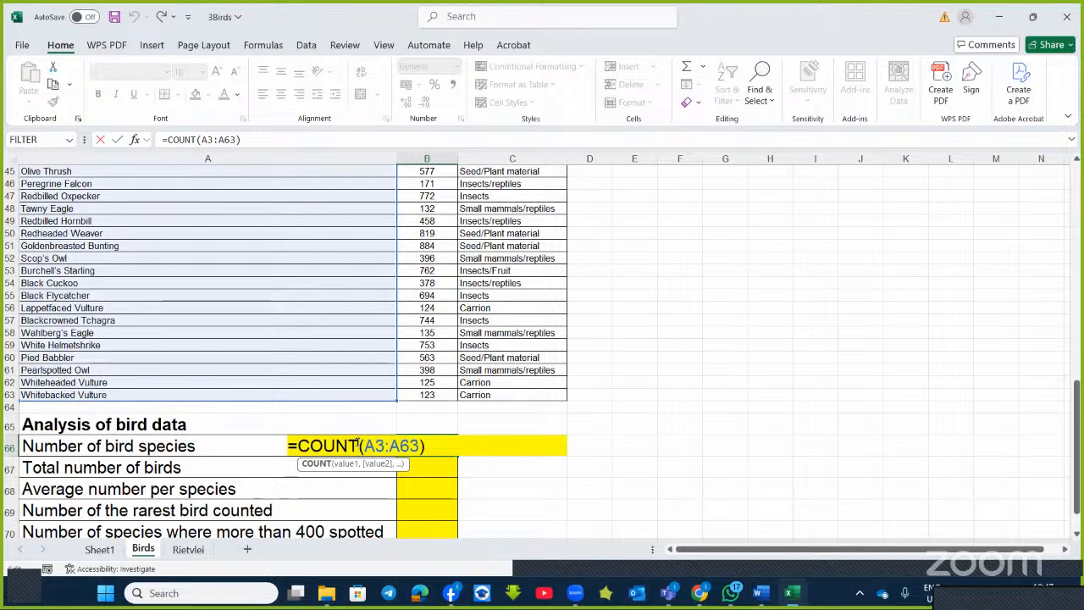
pyautogui.write('A')
pyautogui.press('Return')
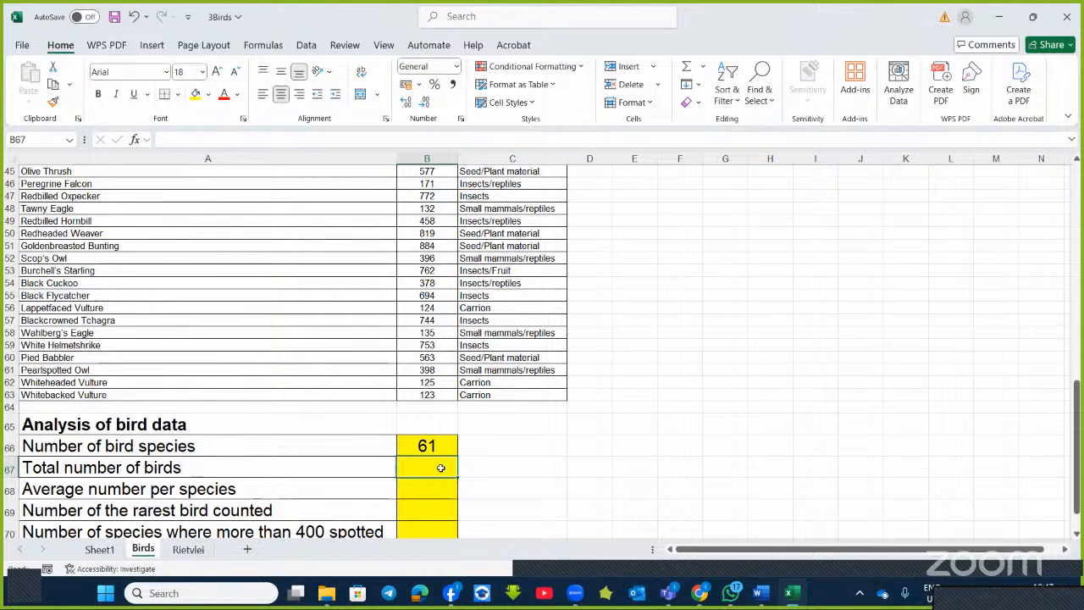
# Enter a SUM function in cell B67 that totals the number of birds spotted over the range B3:B63
pyautogui.scroll(15, 440, 467)
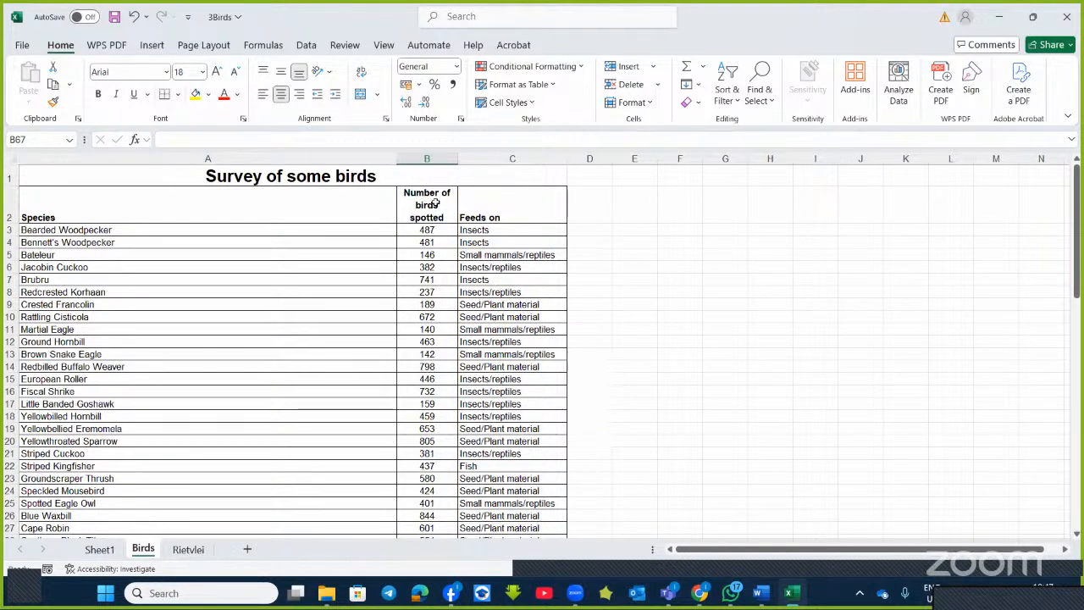
pyautogui.scroll(-15, 445, 330)
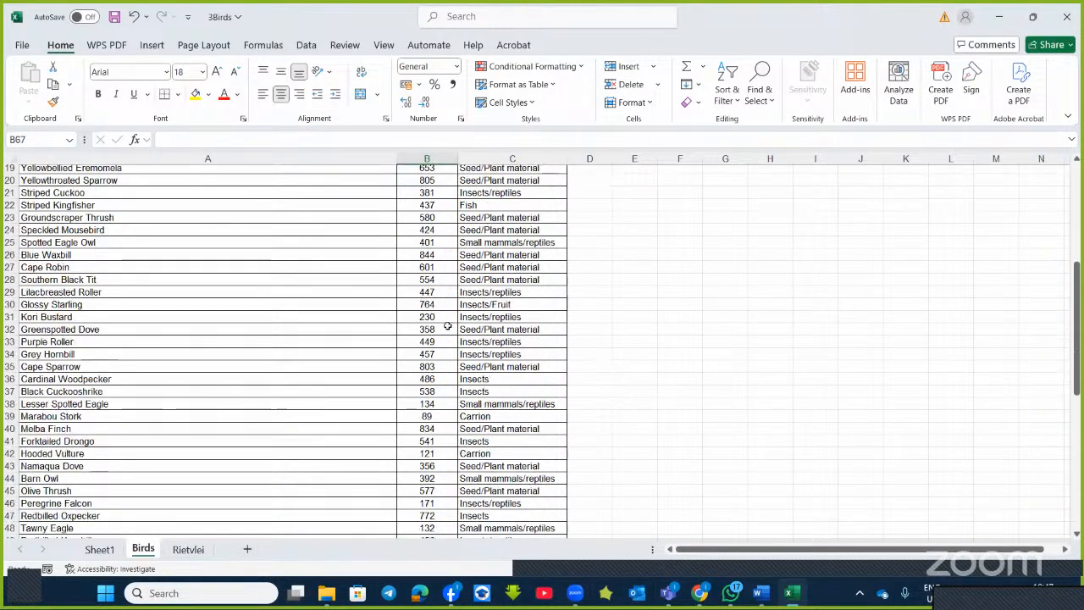
pyautogui.scroll(-2, 446, 335)
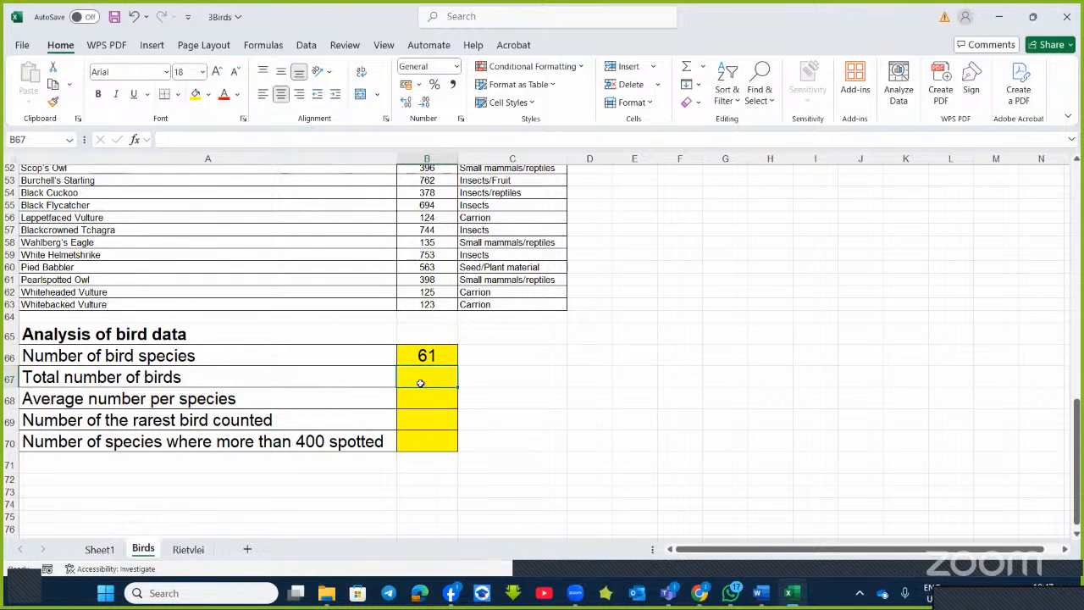
pyautogui.write('=sum')
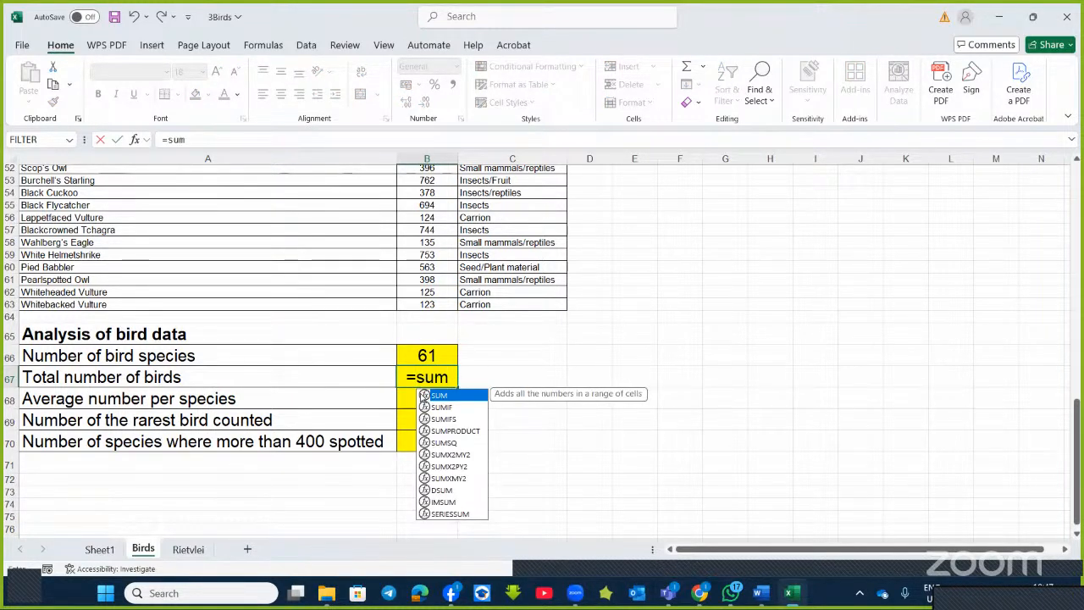
pyautogui.doubleClick(423, 395)
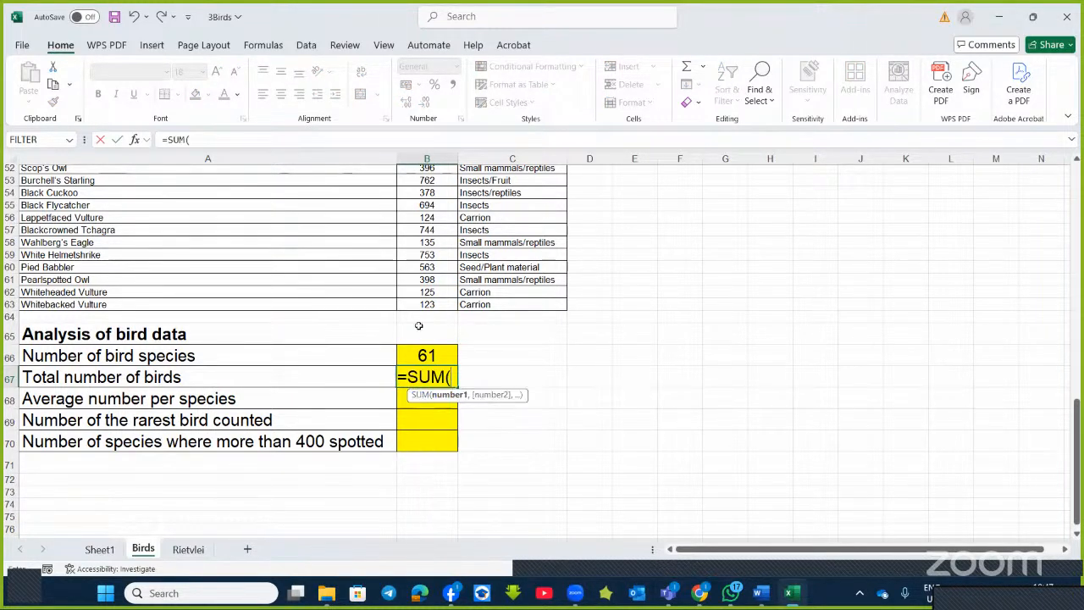
pyautogui.click(135, 140)
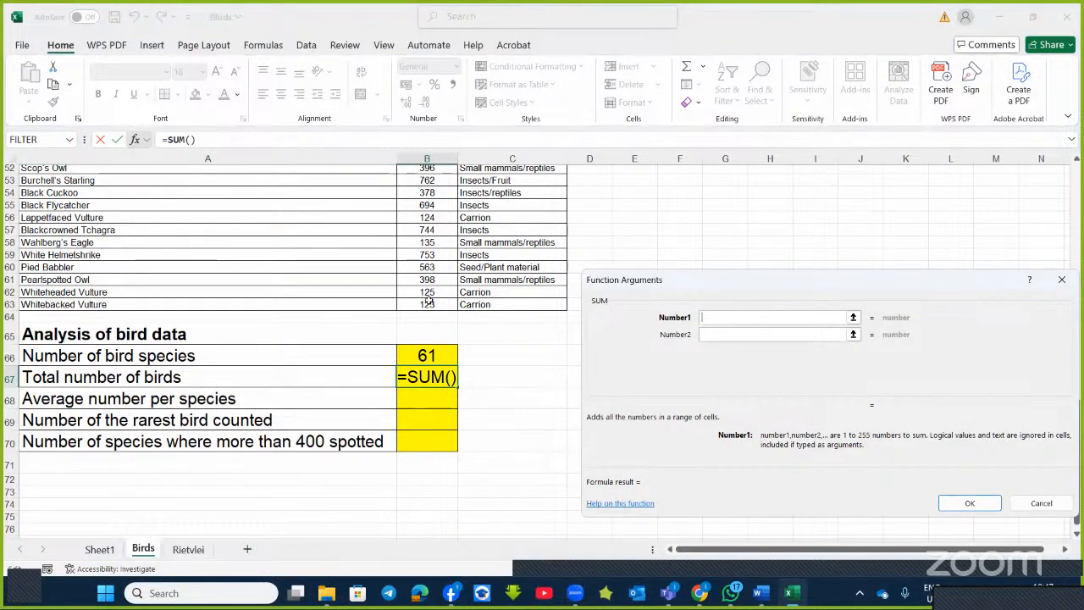
pyautogui.moveTo(420, 197); pyautogui.dragTo(430, 230)
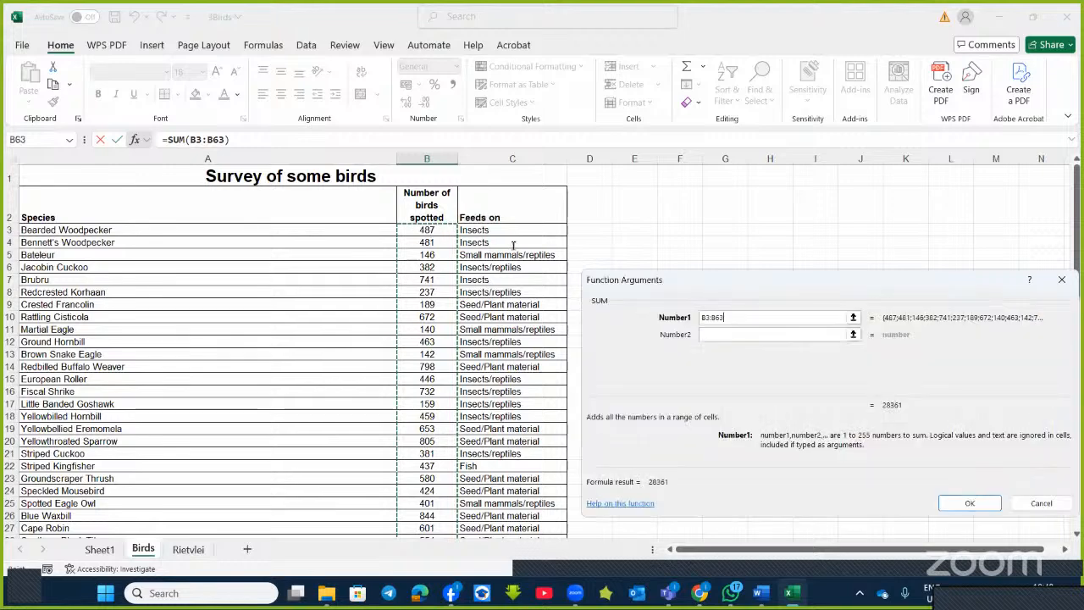
pyautogui.click(967, 501)
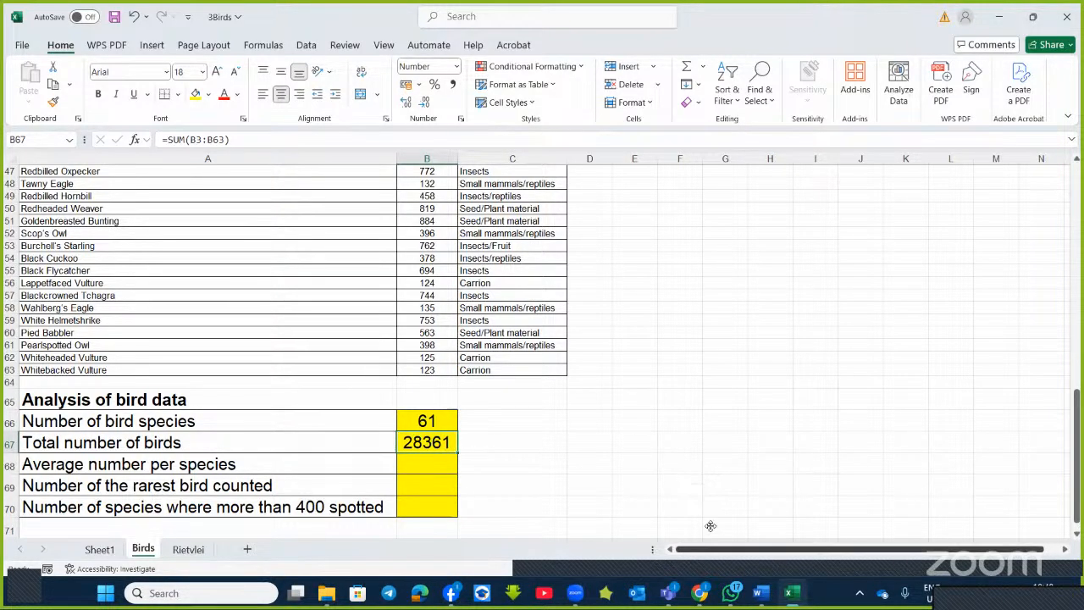
# Check the B68 task in the Word question document, and enter an AVERAGE function over B3:B63 in cell B68
pyautogui.click(760, 592)
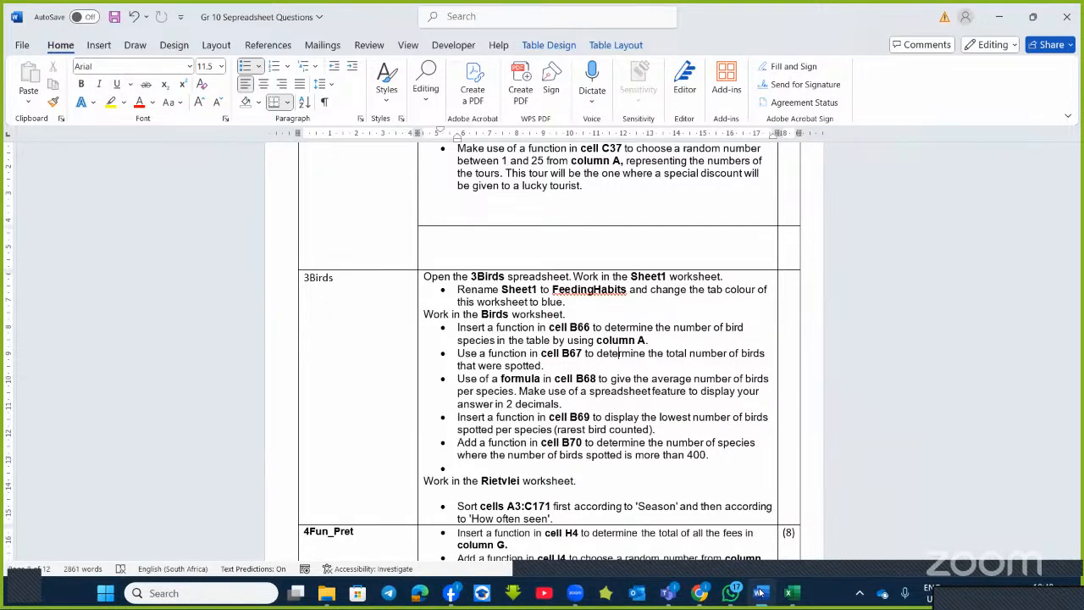
pyautogui.click(760, 593)
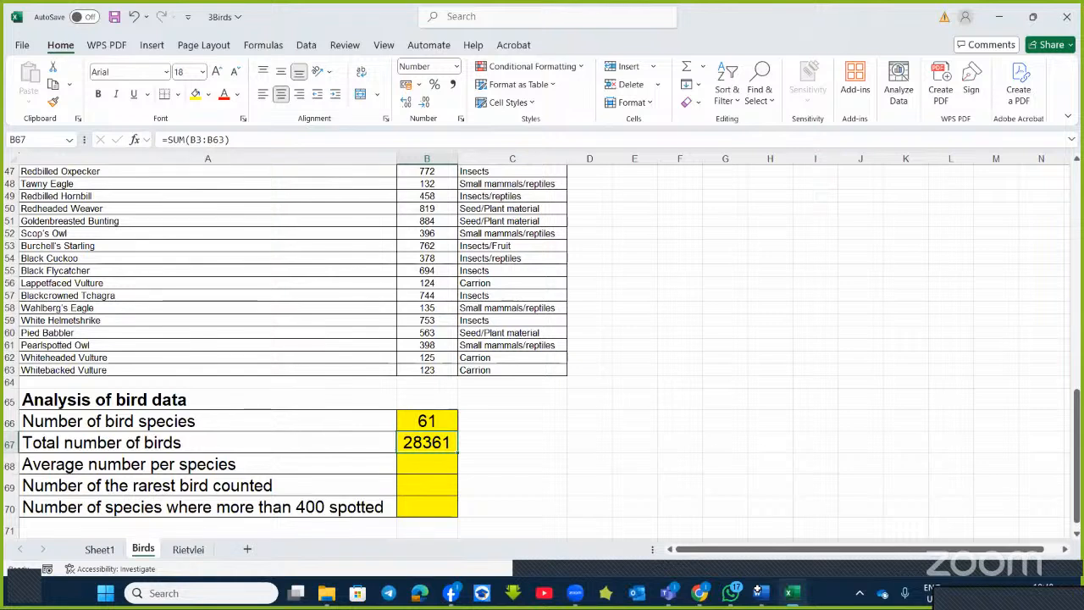
pyautogui.click(421, 461)
pyautogui.write('=')
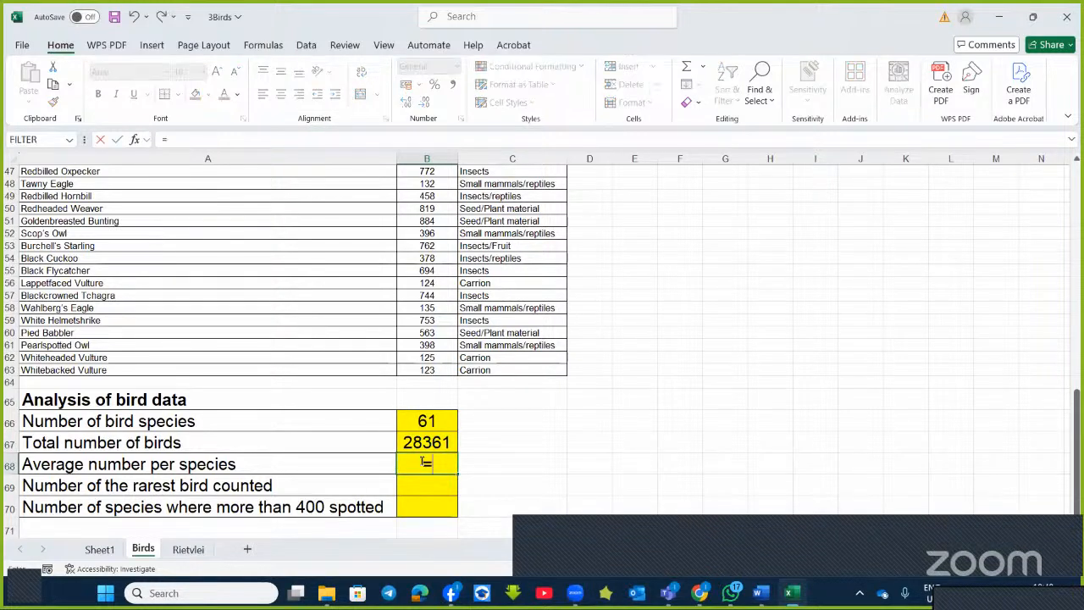
pyautogui.write('av')
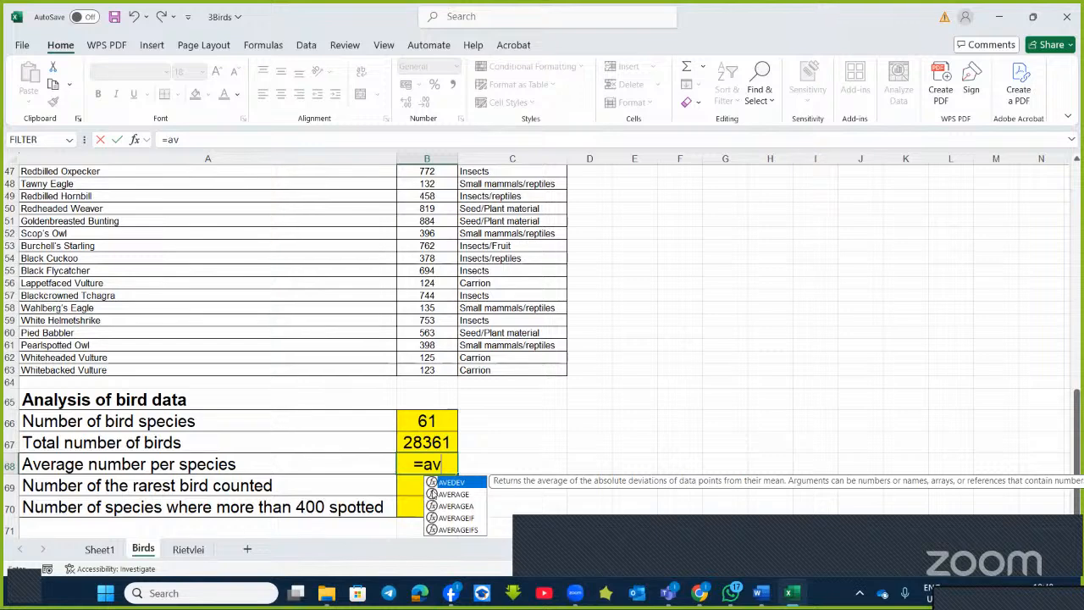
pyautogui.doubleClick(453, 493)
pyautogui.click(135, 140)
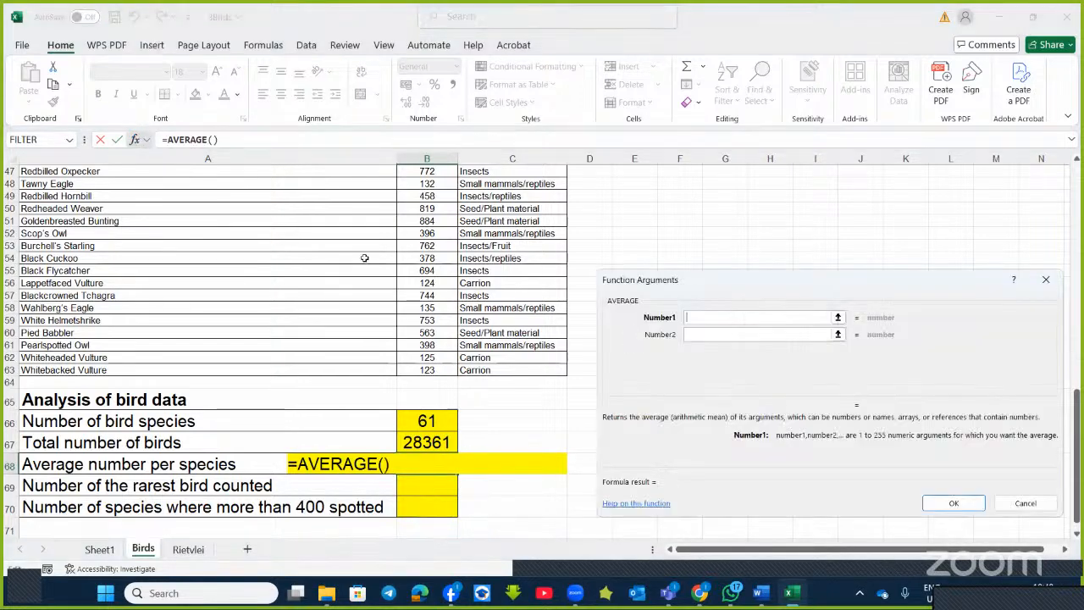
pyautogui.moveTo(435, 371); pyautogui.dragTo(454, 232)
pyautogui.click(955, 503)
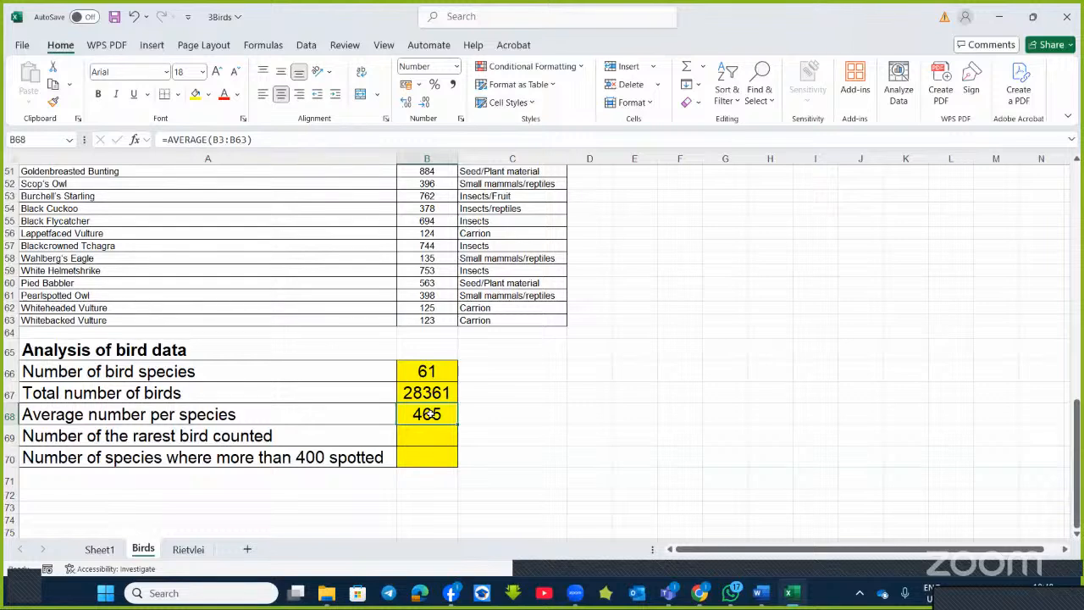
# Format the average in cell B68 as a Number with 2 decimal places
pyautogui.click(460, 120)
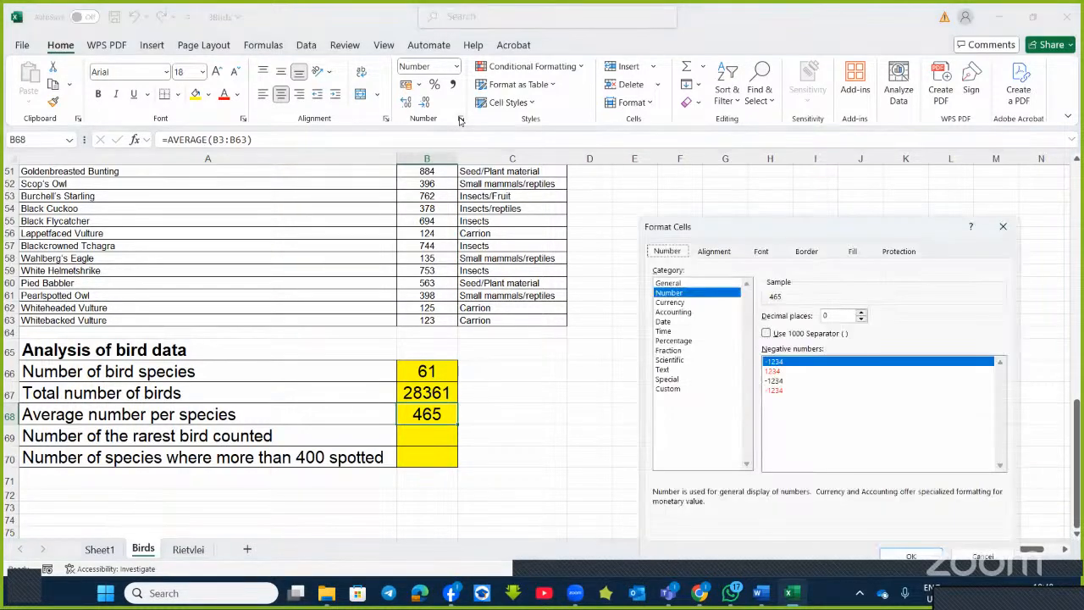
pyautogui.click(860, 312)
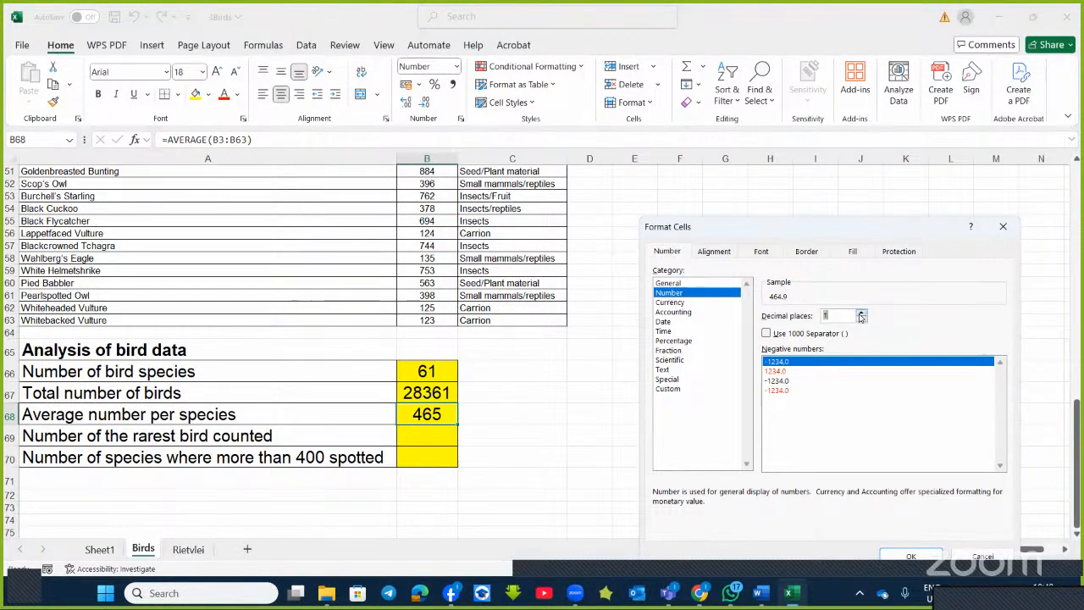
pyautogui.click(860, 313)
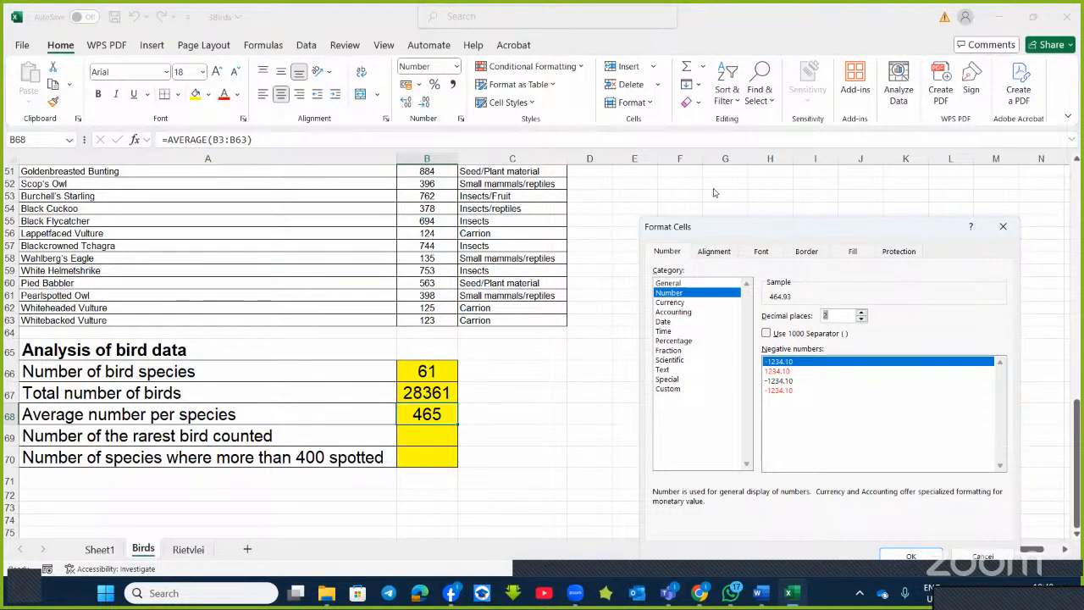
pyautogui.moveTo(729, 226); pyautogui.dragTo(693, 206)
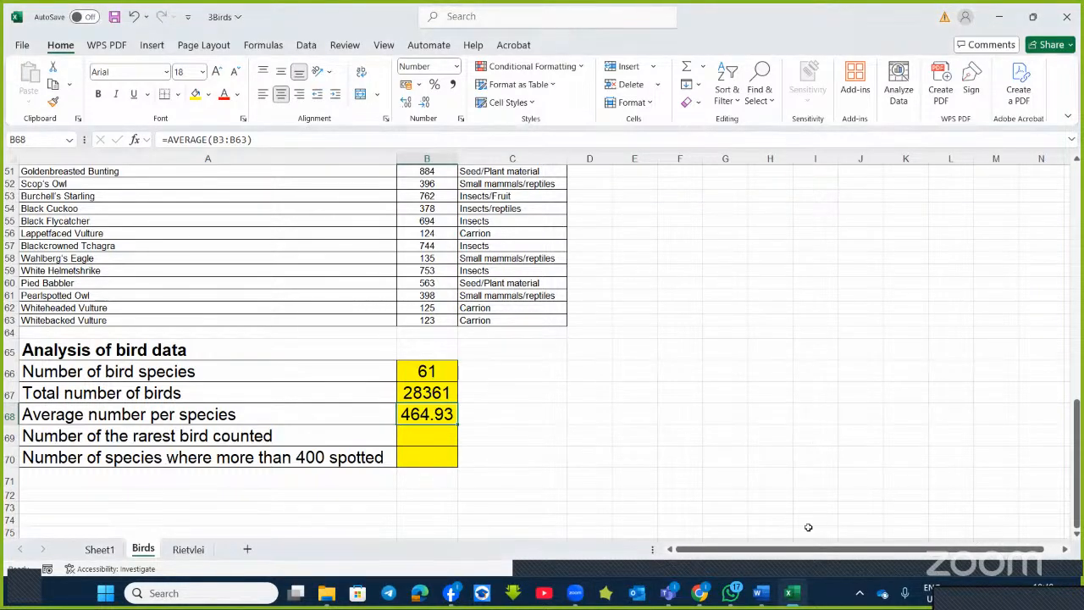
# Check the B69 task in the Word question document, and enter a MIN function over B3:B63 in cell B69
pyautogui.click(764, 600)
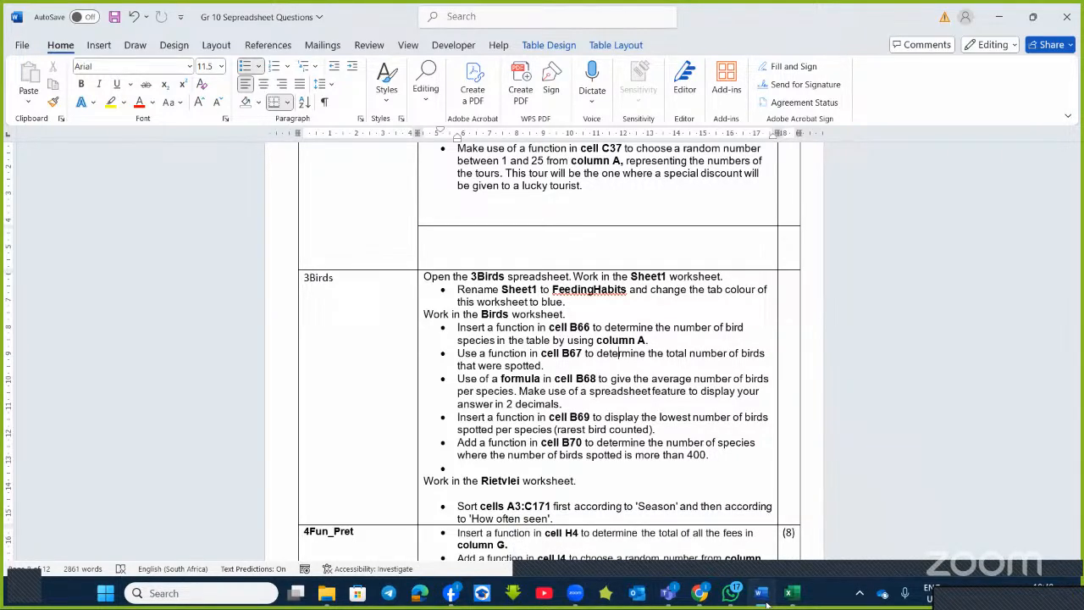
pyautogui.click(764, 599)
pyautogui.click(439, 434)
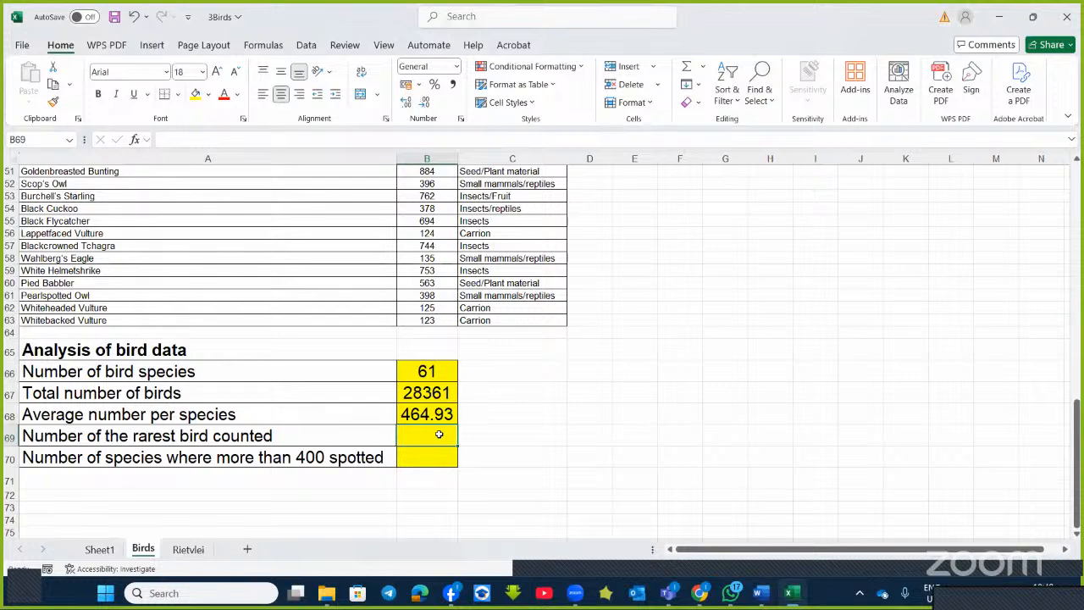
pyautogui.write('=mi')
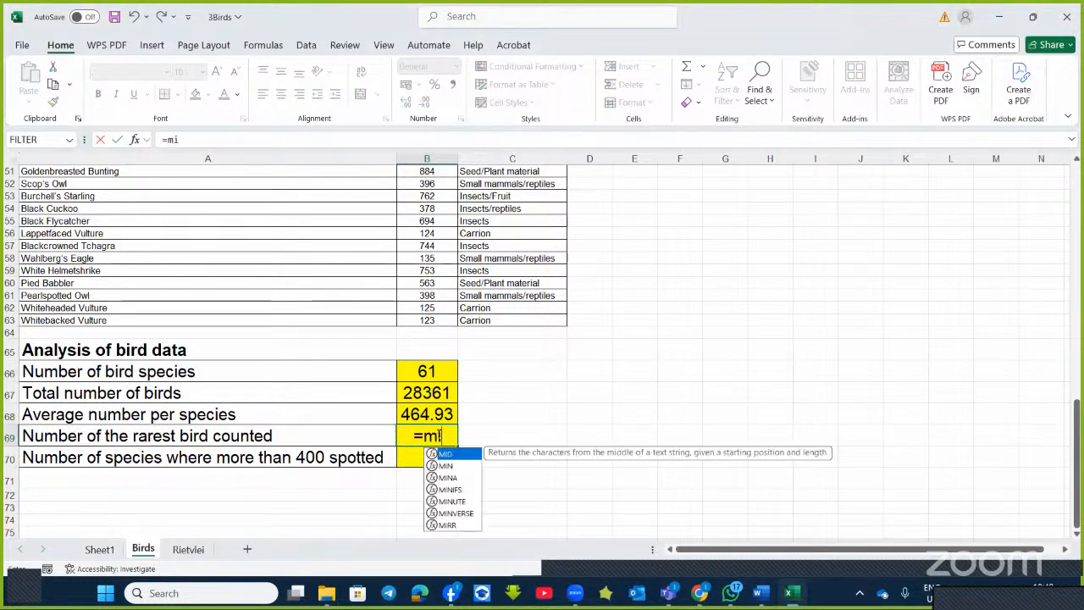
pyautogui.doubleClick(433, 466)
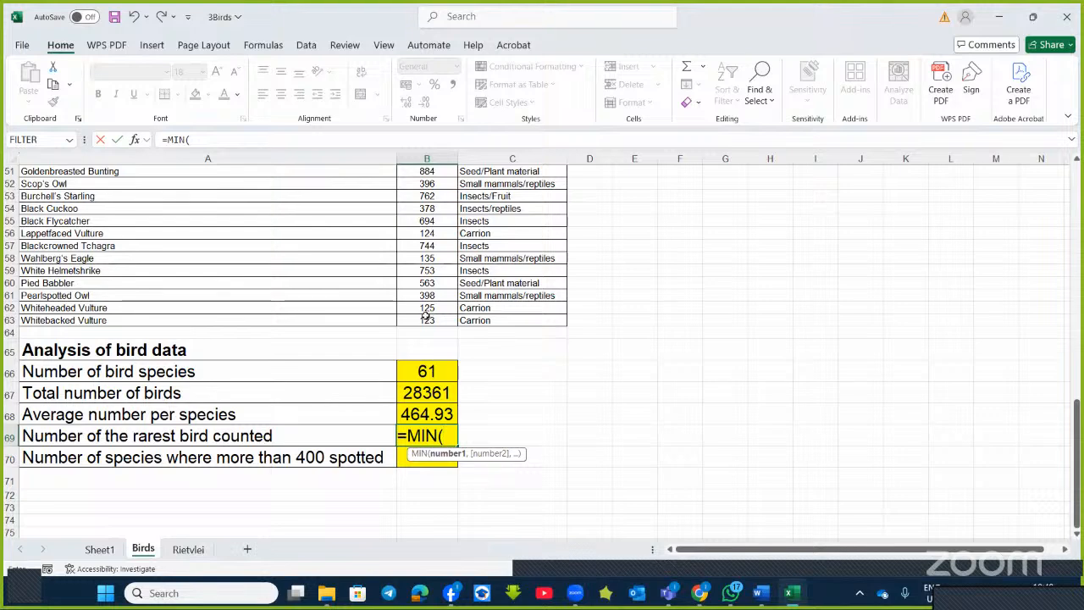
pyautogui.click(135, 140)
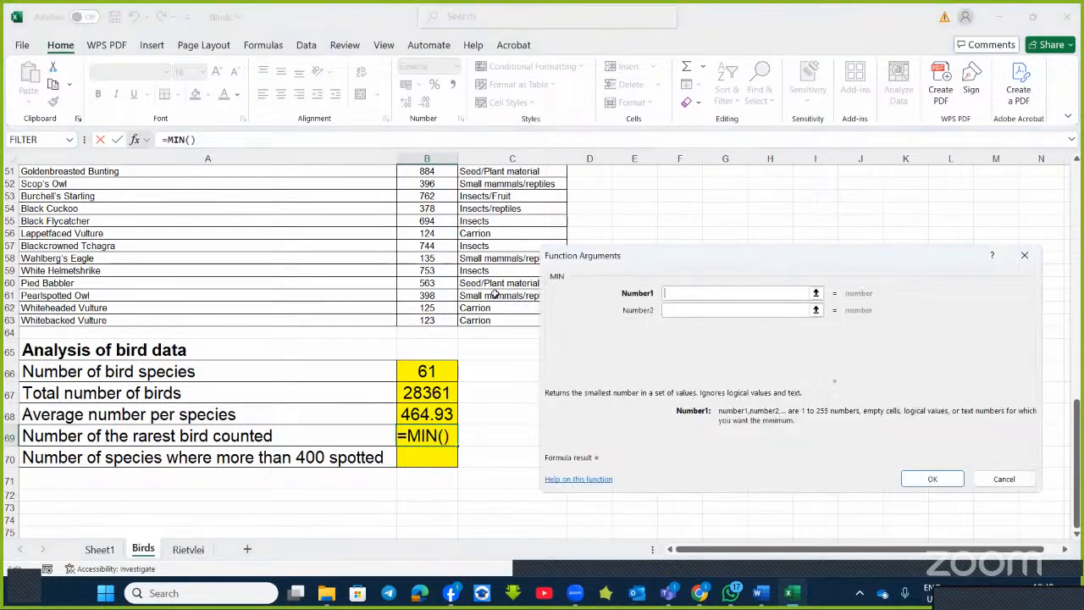
pyautogui.moveTo(433, 320); pyautogui.dragTo(432, 230)
pyautogui.click(921, 479)
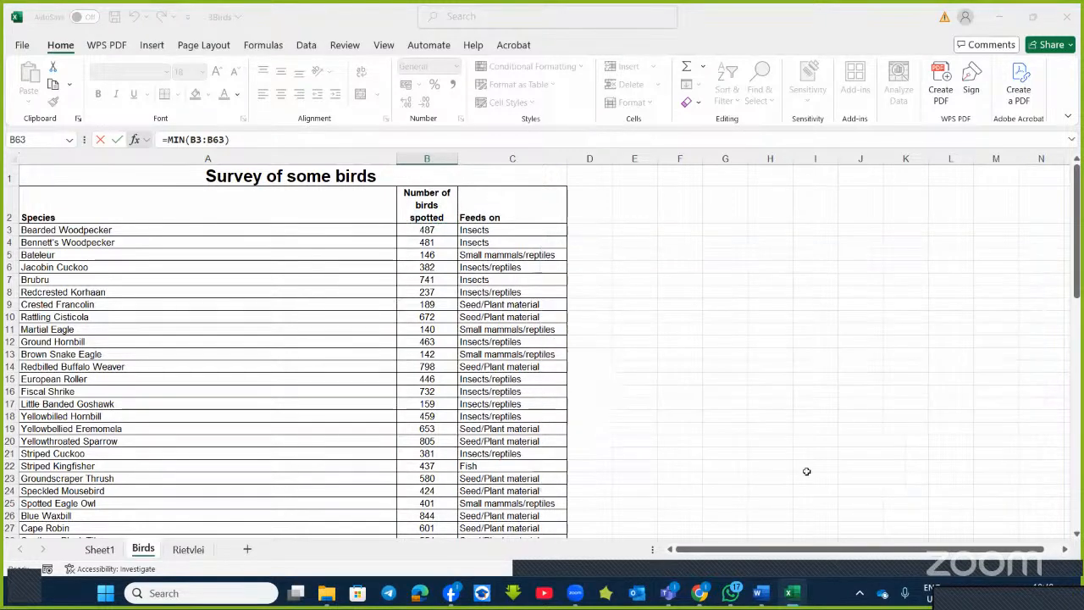
pyautogui.scroll(-3, 549, 432)
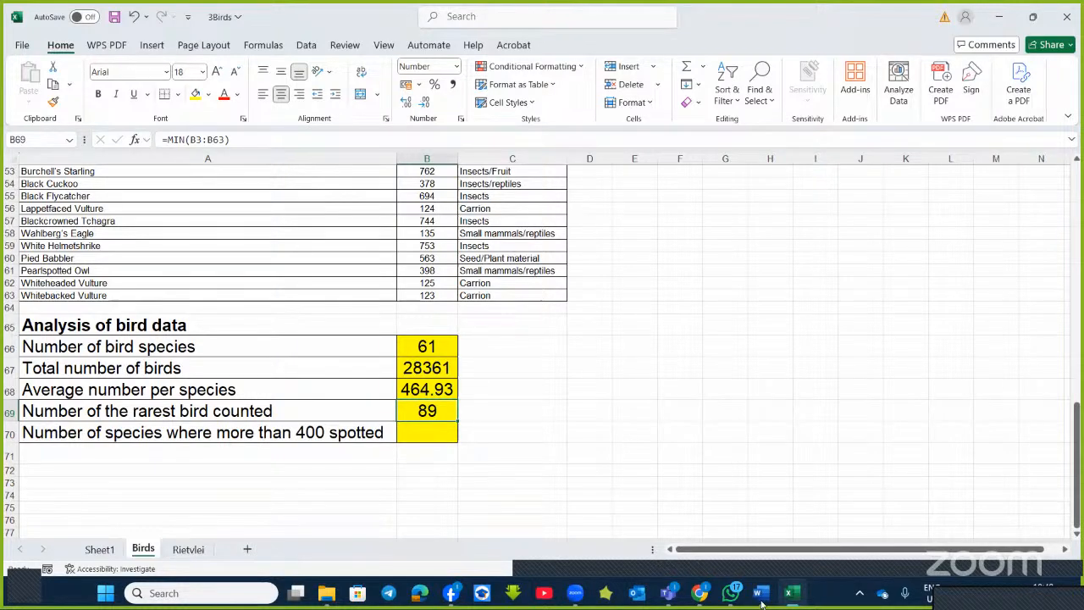
# In the Word question document, make the phrases "more than 400." and "number of species" in the B70 task bold
pyautogui.hotkey('alt', 'Tab')
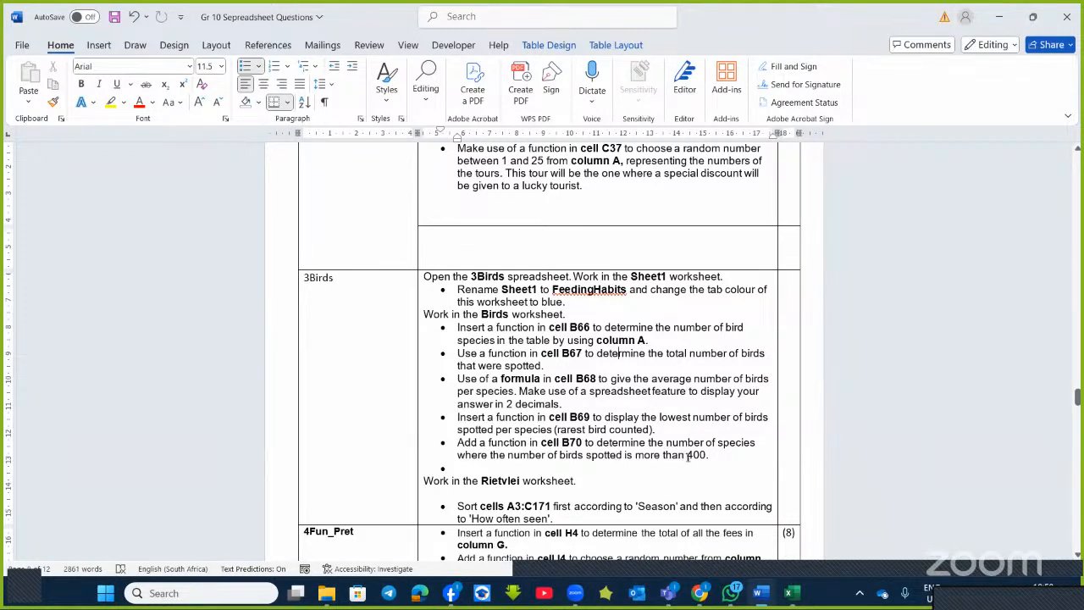
pyautogui.moveTo(718, 454); pyautogui.dragTo(653, 458)
pyautogui.click(653, 458)
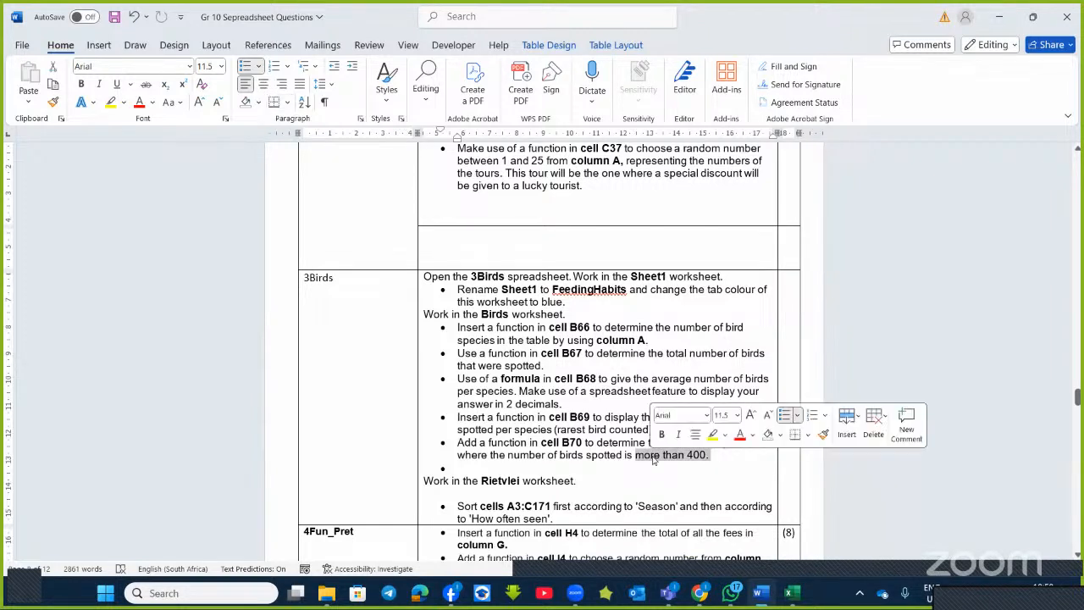
pyautogui.click(661, 434)
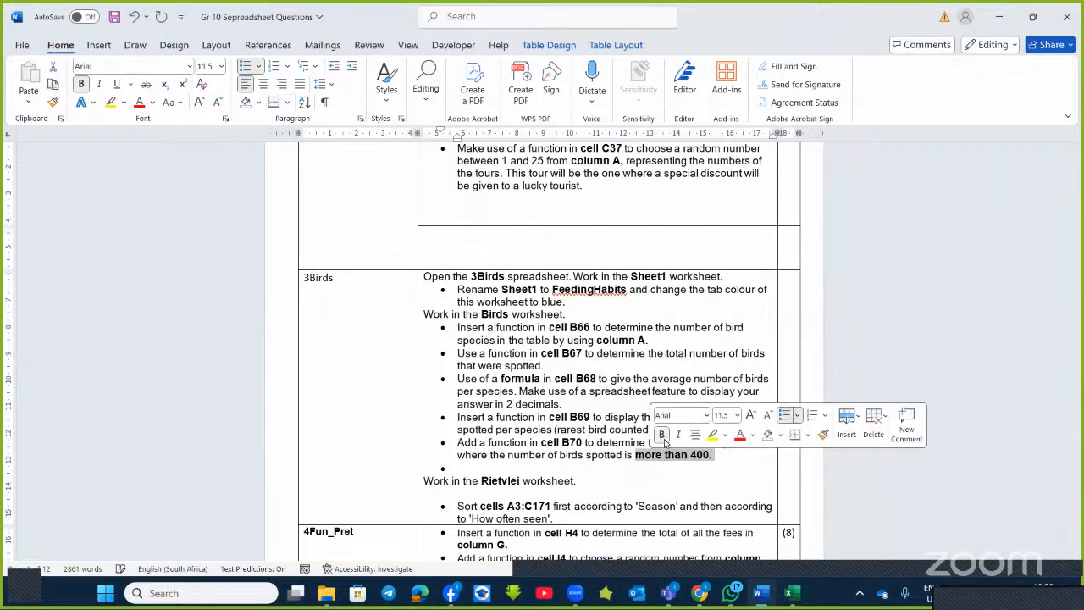
pyautogui.click(585, 463)
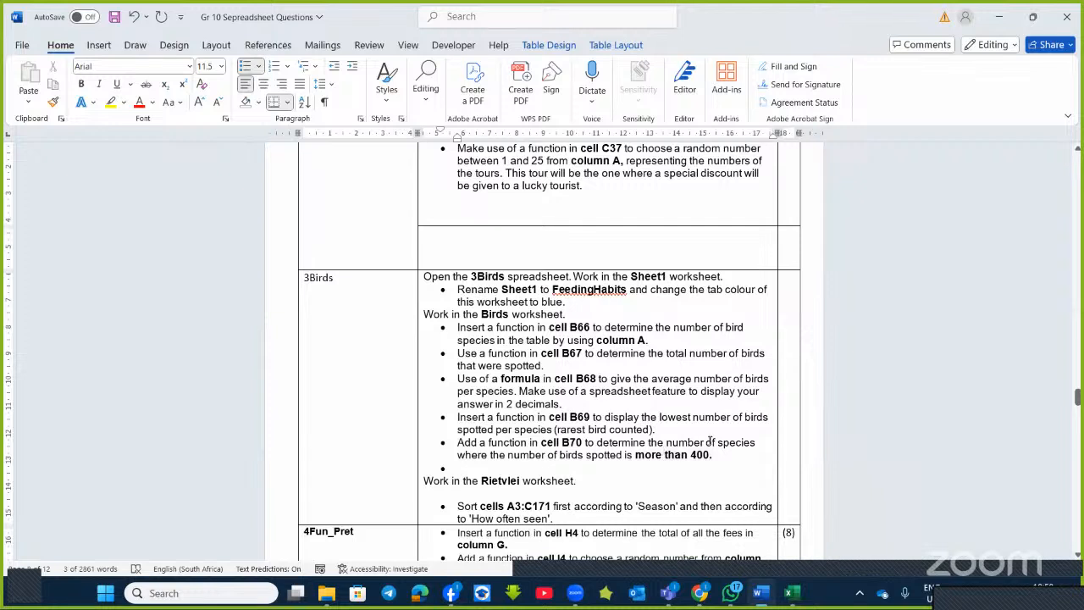
pyautogui.moveTo(754, 442); pyautogui.dragTo(688, 445)
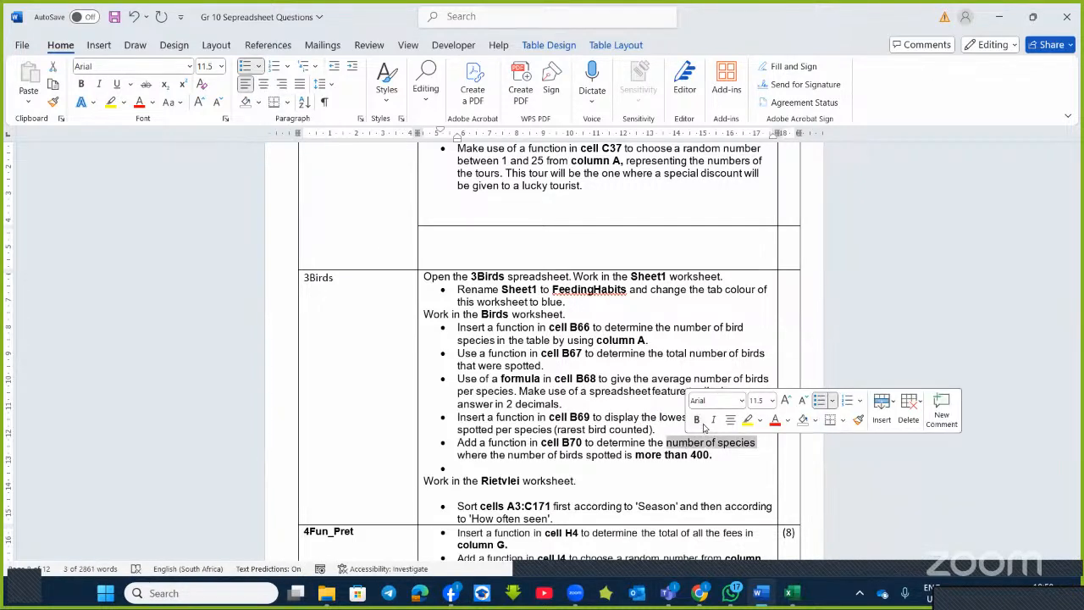
pyautogui.click(697, 420)
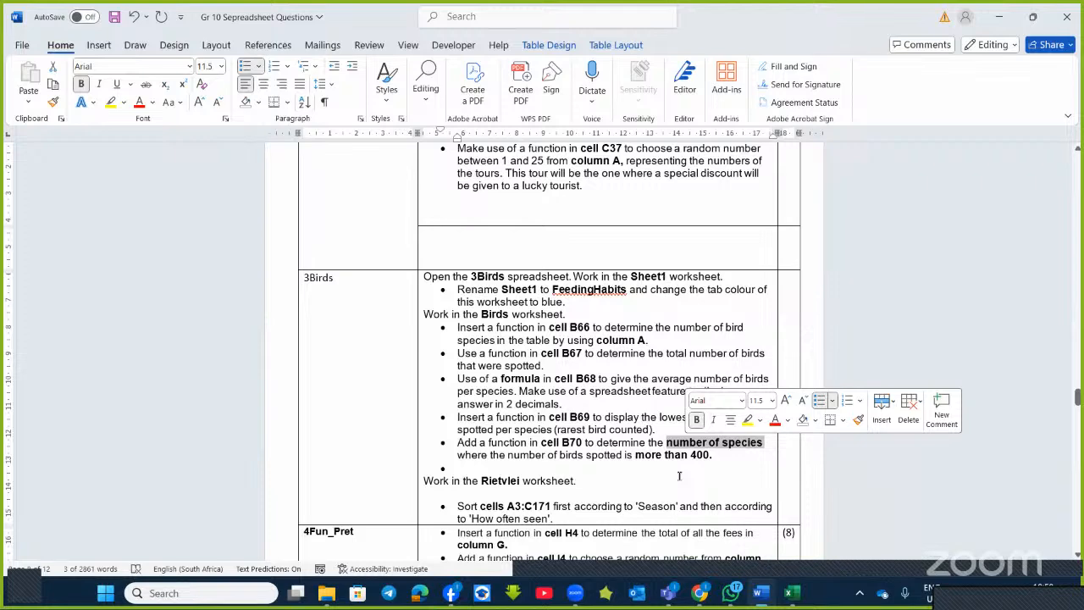
# Switch to the 3Birds workbook and start a COUNTIF function in cell B70 with B3:B63 as its range
pyautogui.click(790, 593)
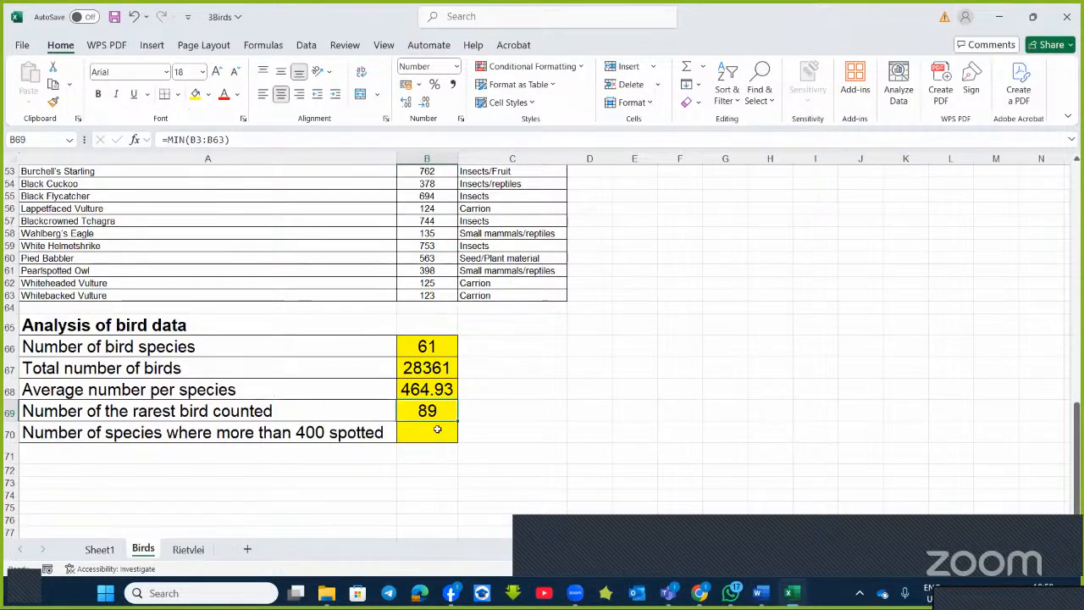
pyautogui.click(437, 430)
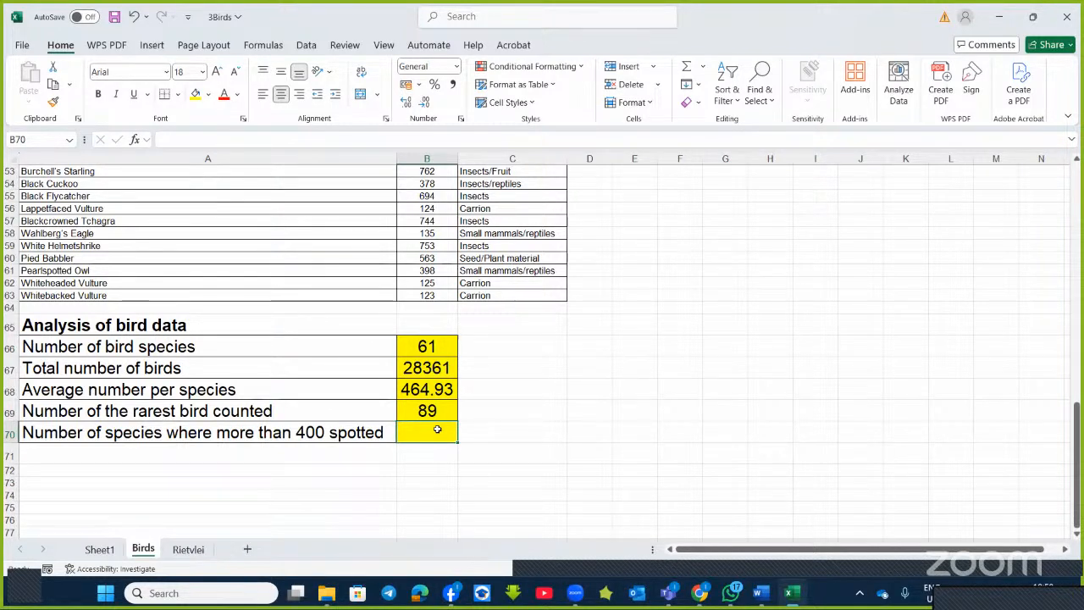
pyautogui.write('=cou')
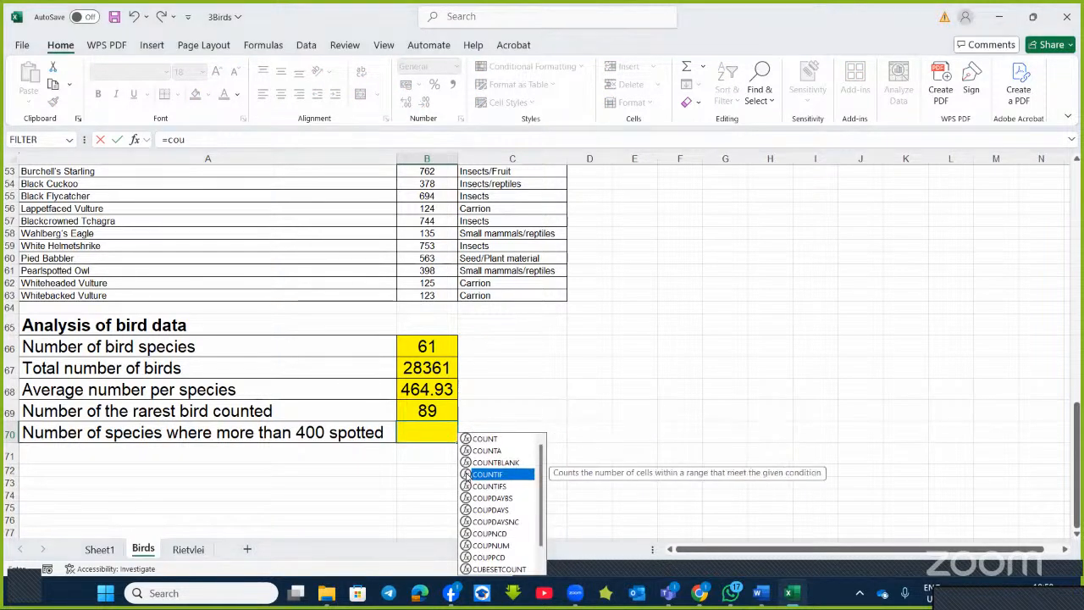
pyautogui.doubleClick(478, 474)
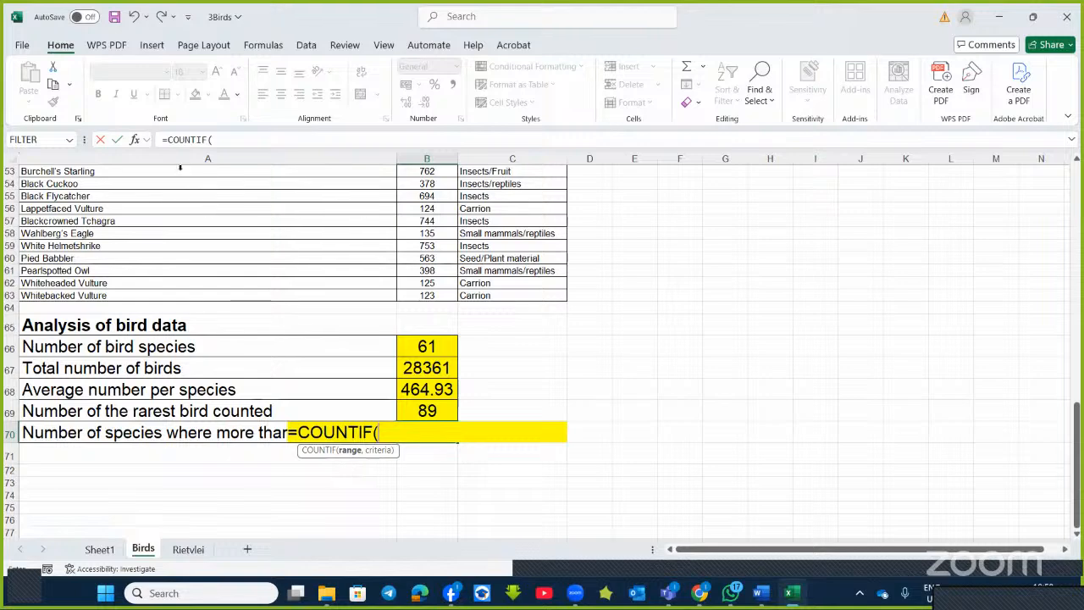
pyautogui.click(134, 141)
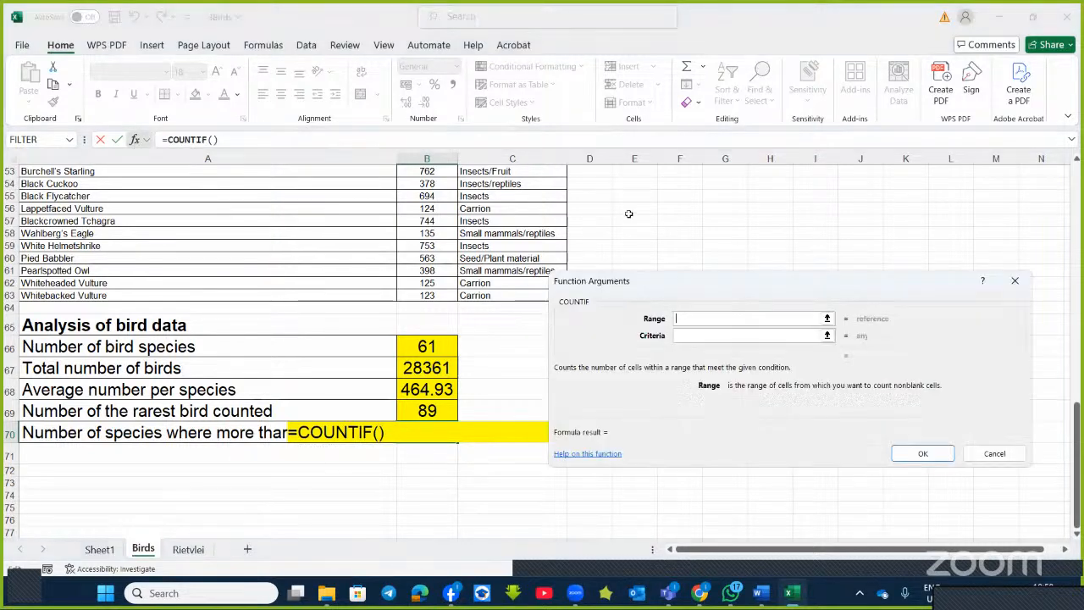
pyautogui.moveTo(426, 296); pyautogui.dragTo(447, 232)
pyautogui.moveTo(644, 283); pyautogui.dragTo(613, 276)
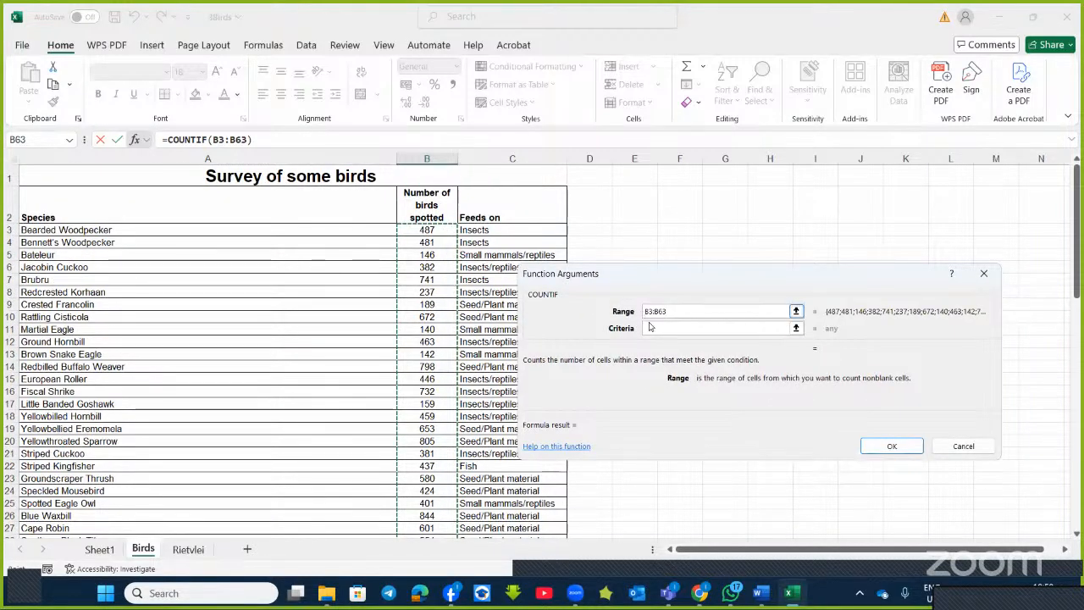
# Complete the COUNTIF function in cell B70 with the criterion >400 and review the finished formula in the cell
pyautogui.click(650, 327)
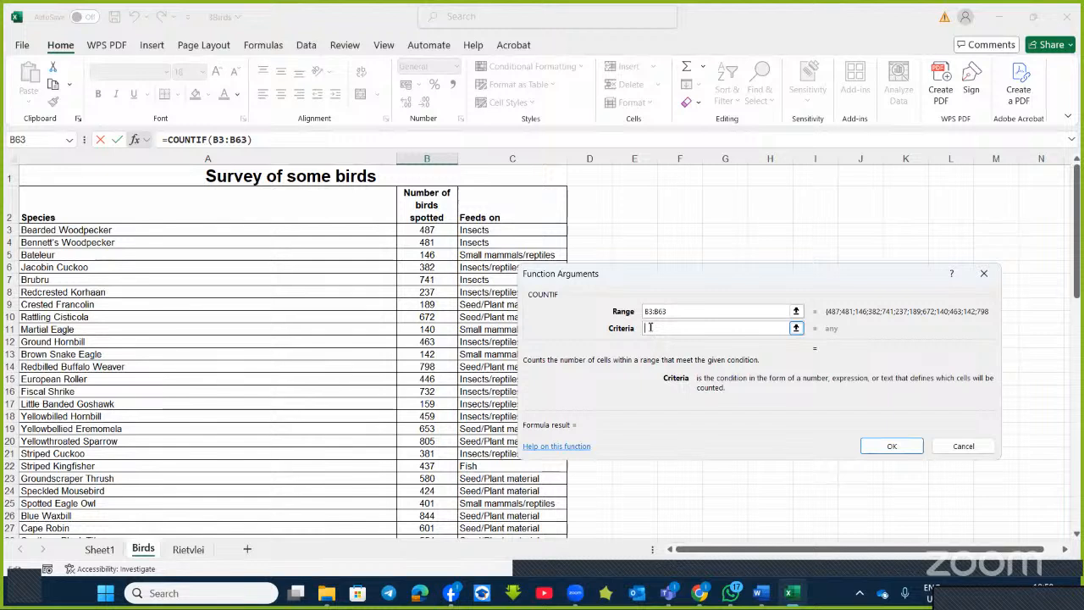
pyautogui.write('>')
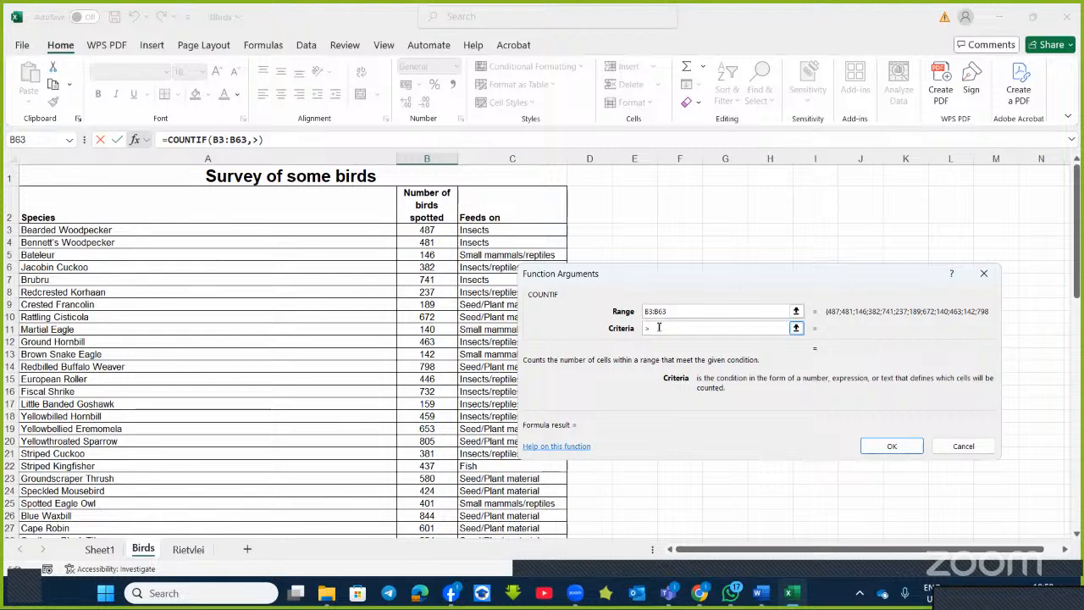
pyautogui.write('400')
pyautogui.click(890, 446)
pyautogui.scroll(-1, 556, 401)
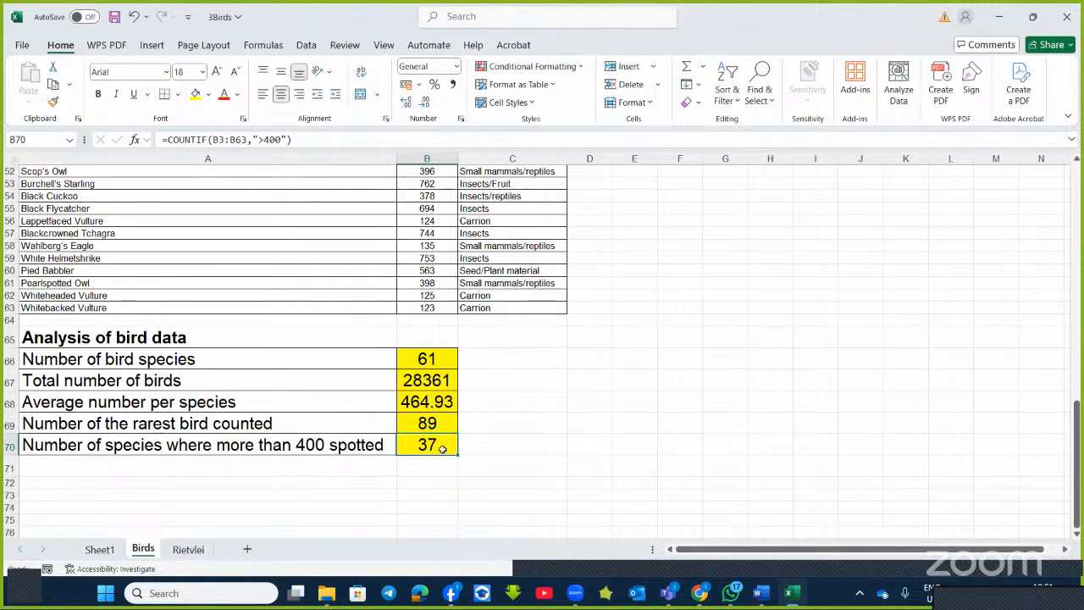
pyautogui.doubleClick(441, 445)
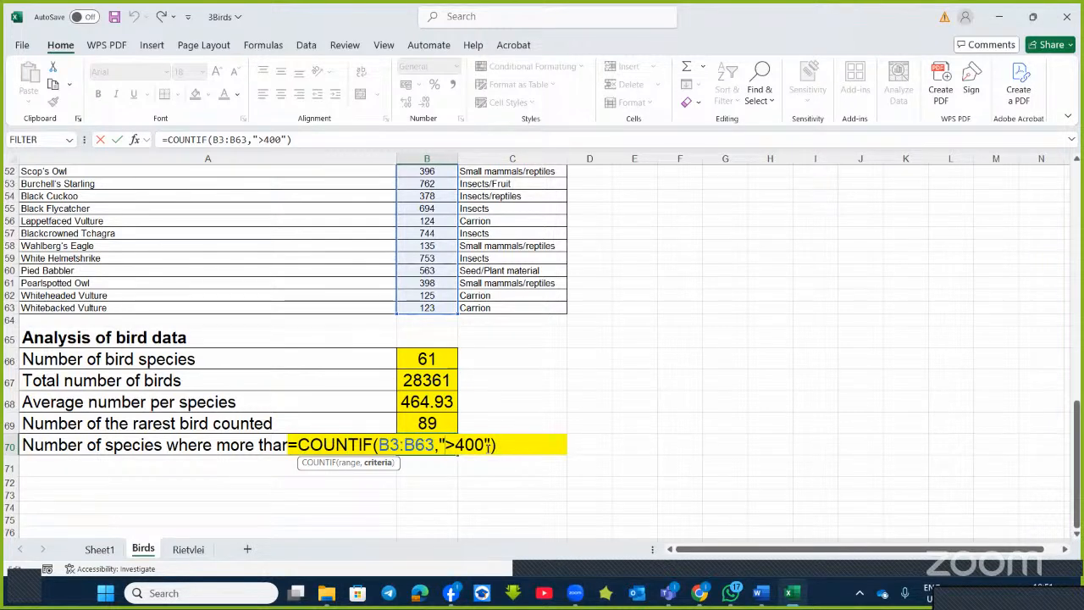
pyautogui.press('Return')
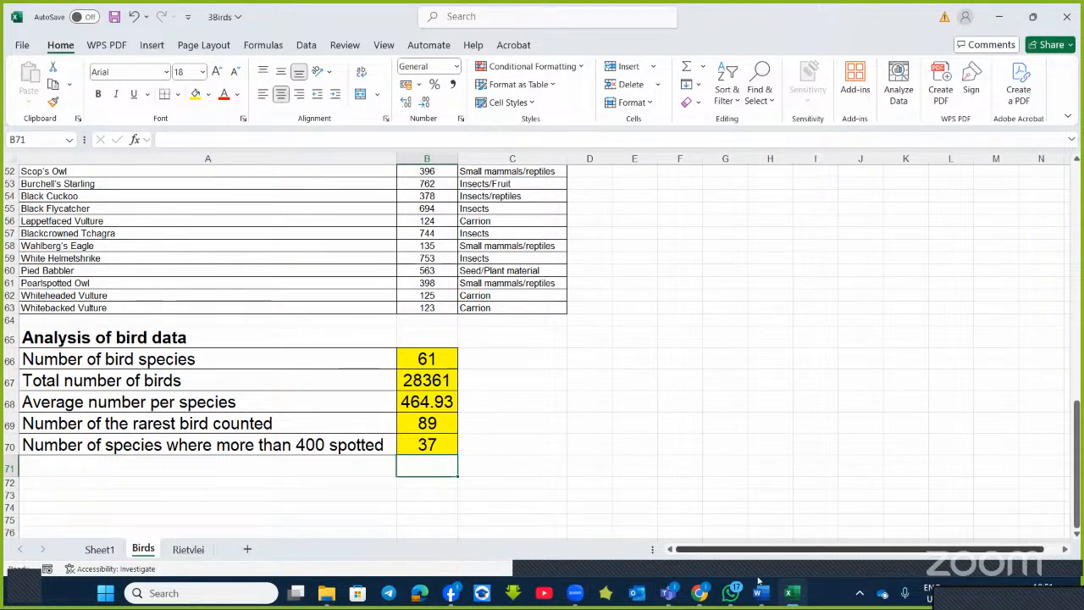
# Switch to the Word question document and look through the tasks that follow the 3Birds section
pyautogui.moveTo(761, 584)
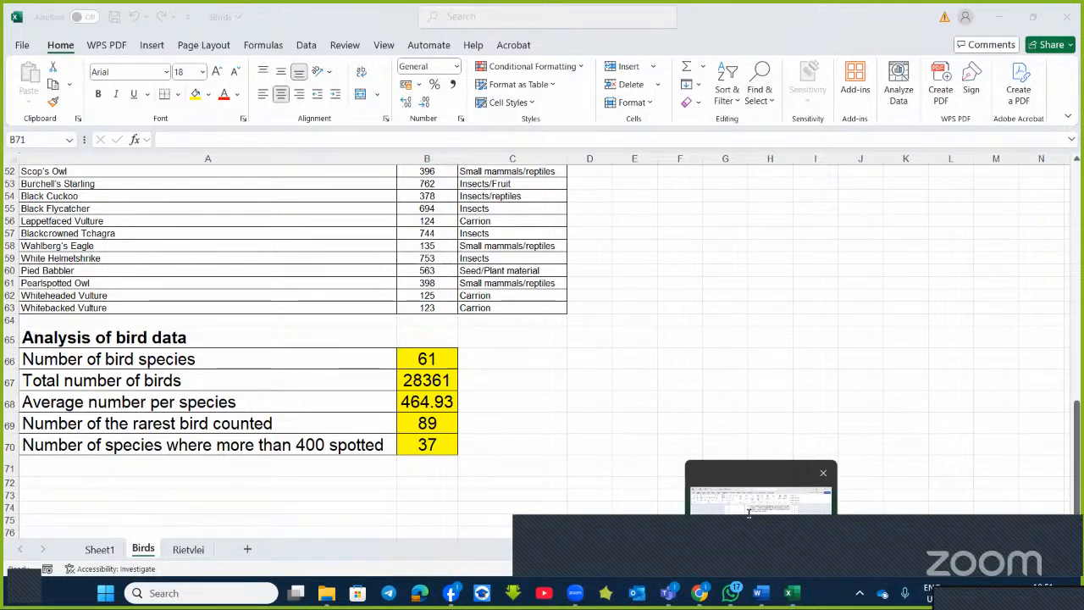
pyautogui.click(748, 513)
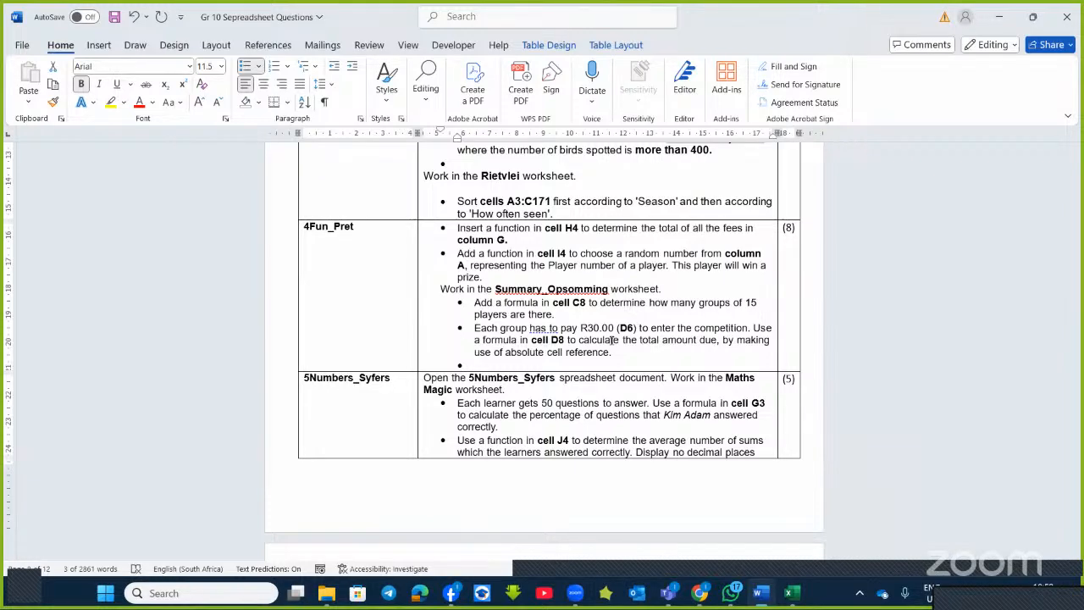
pyautogui.scroll(-15, 668, 342)
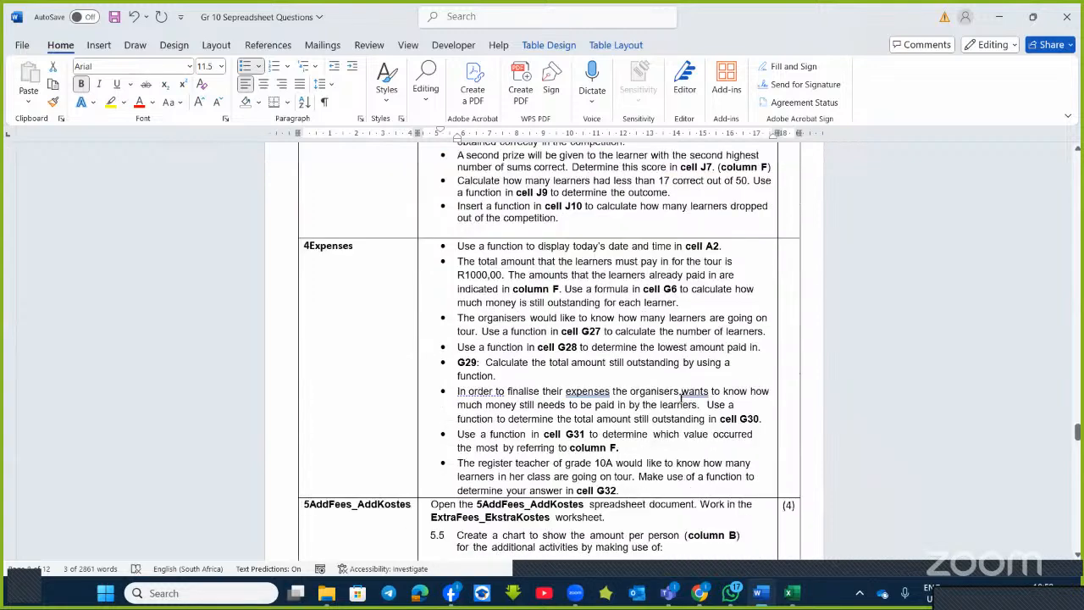
pyautogui.scroll(-18, 680, 398)
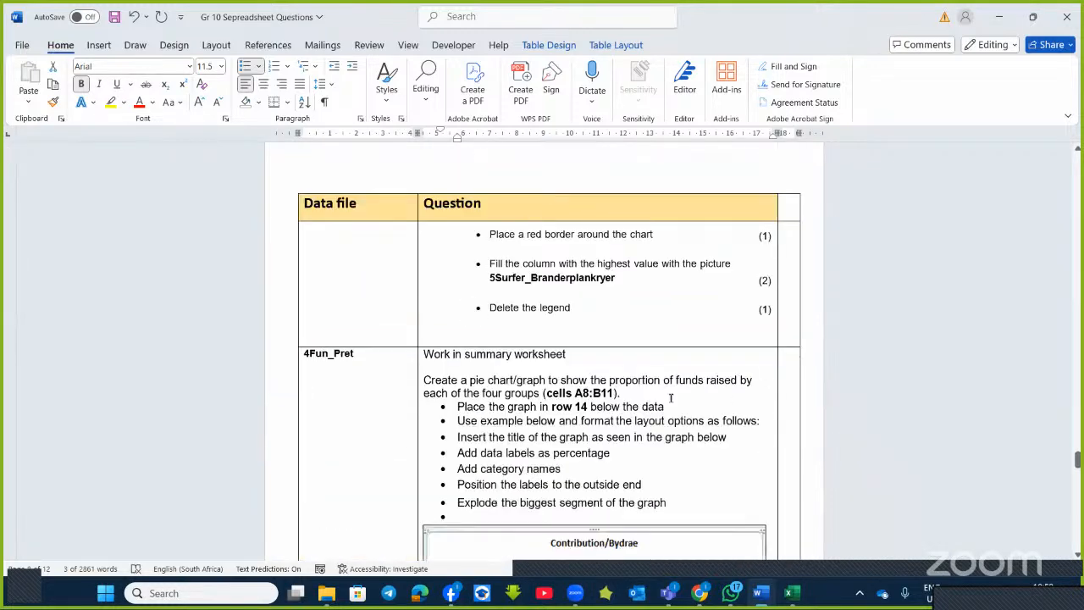
pyautogui.scroll(-6, 670, 398)
pyautogui.scroll(16, 677, 381)
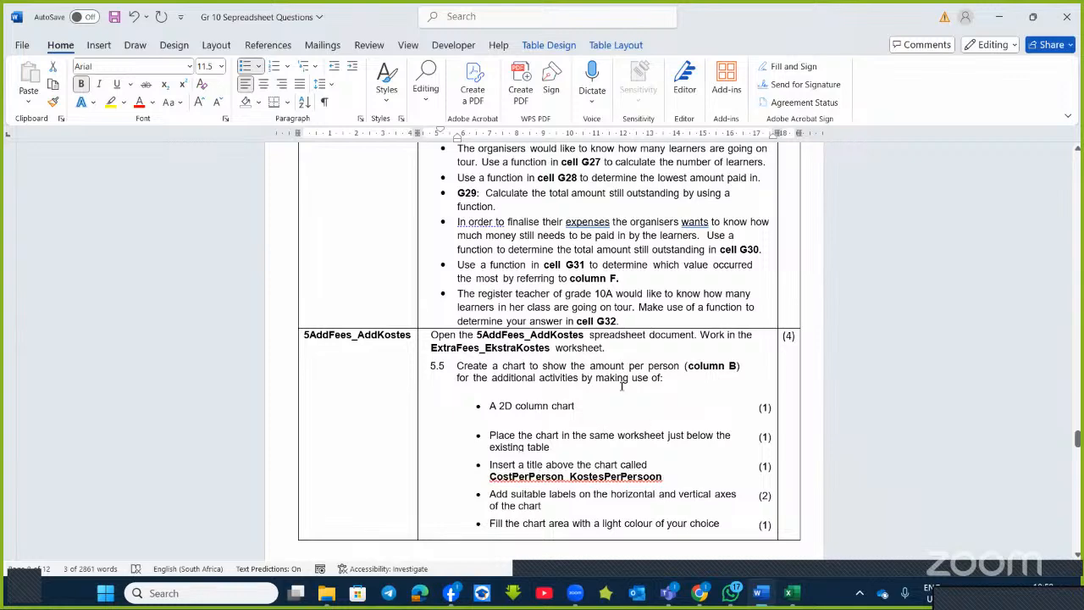
pyautogui.scroll(5, 621, 385)
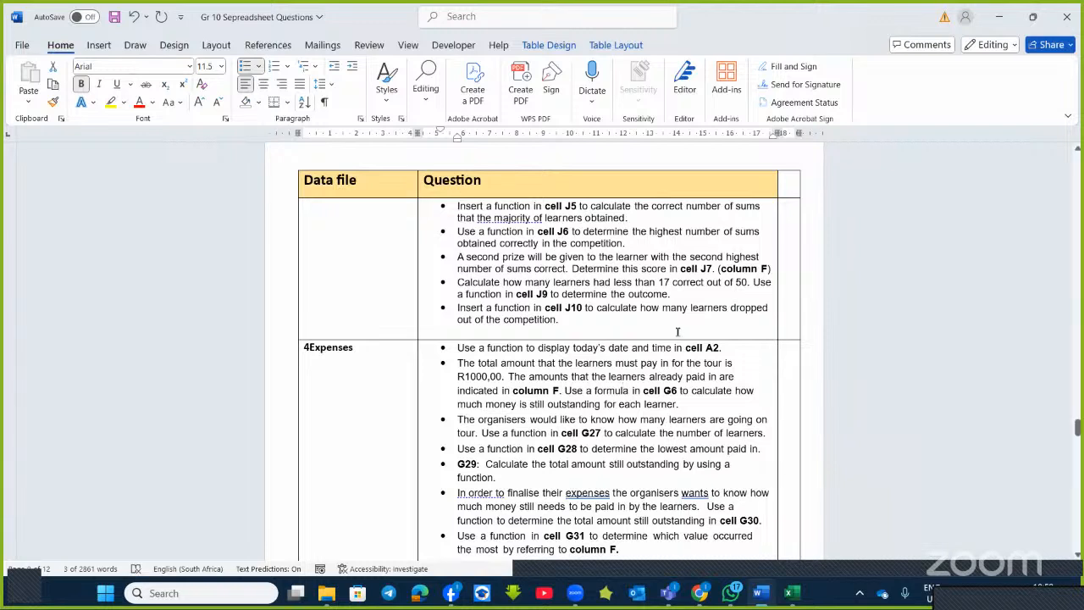
# In Sheet1 of the 3Birds workbook, draw a rounded rectangle about 4.6 cm high and 8.4 cm wide beside the feeding habits table
pyautogui.click(792, 592)
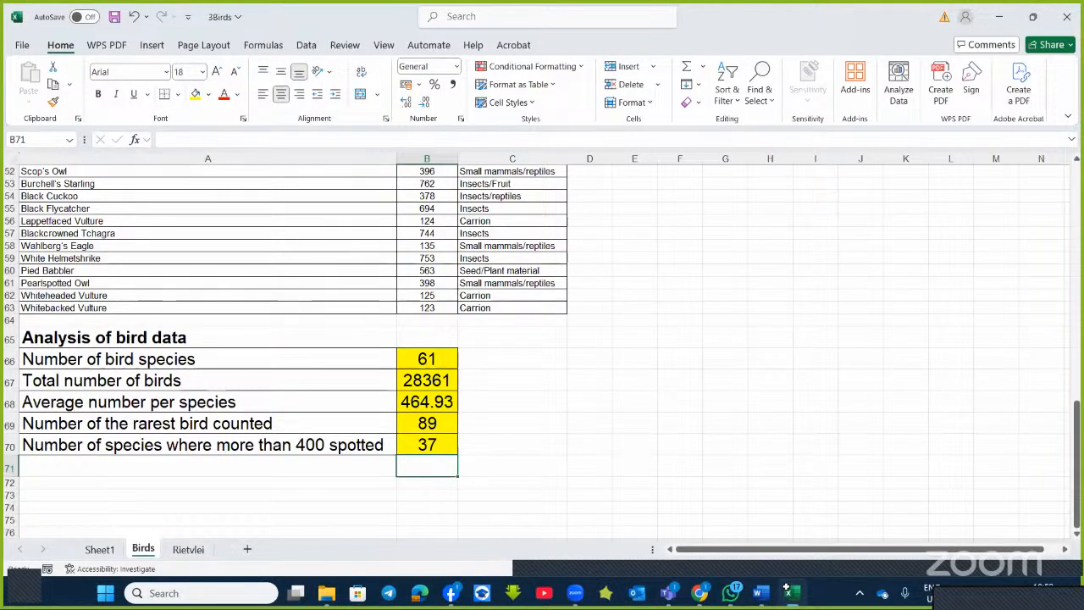
pyautogui.click(99, 551)
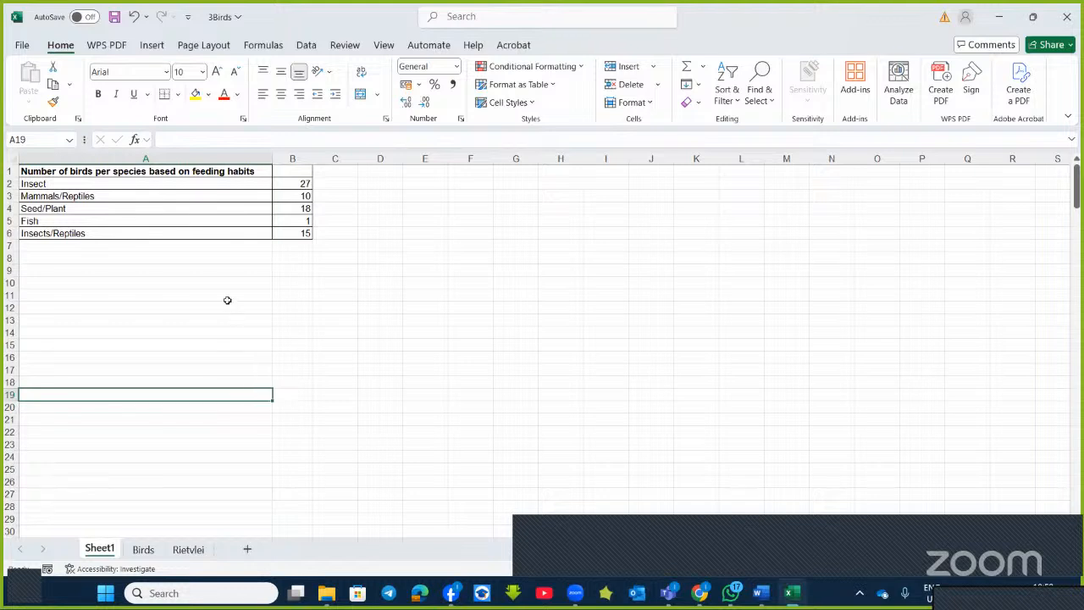
pyautogui.click(228, 304)
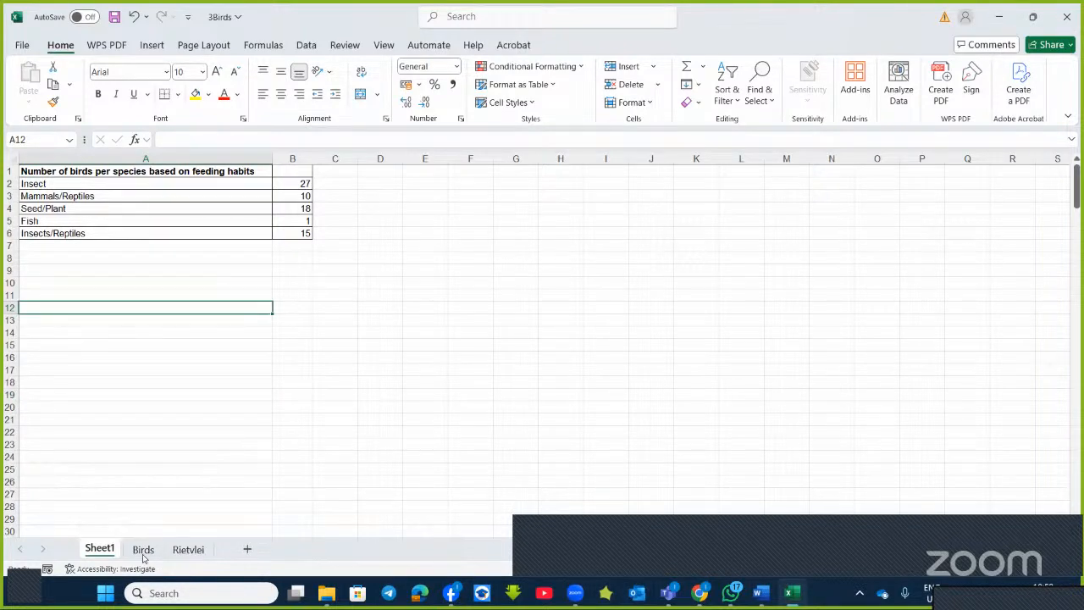
pyautogui.click(397, 220)
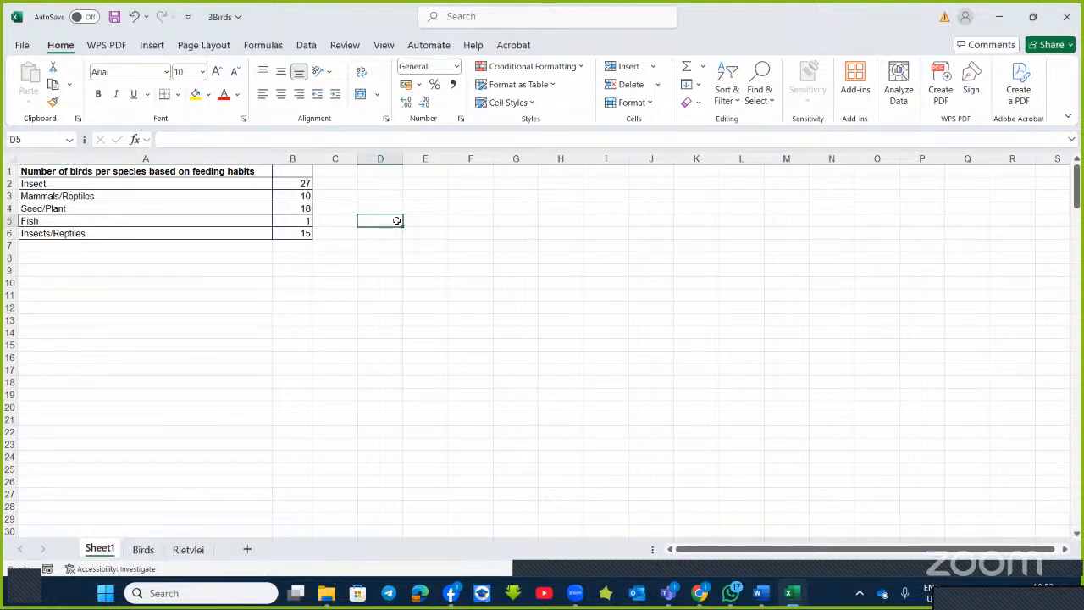
pyautogui.click(152, 46)
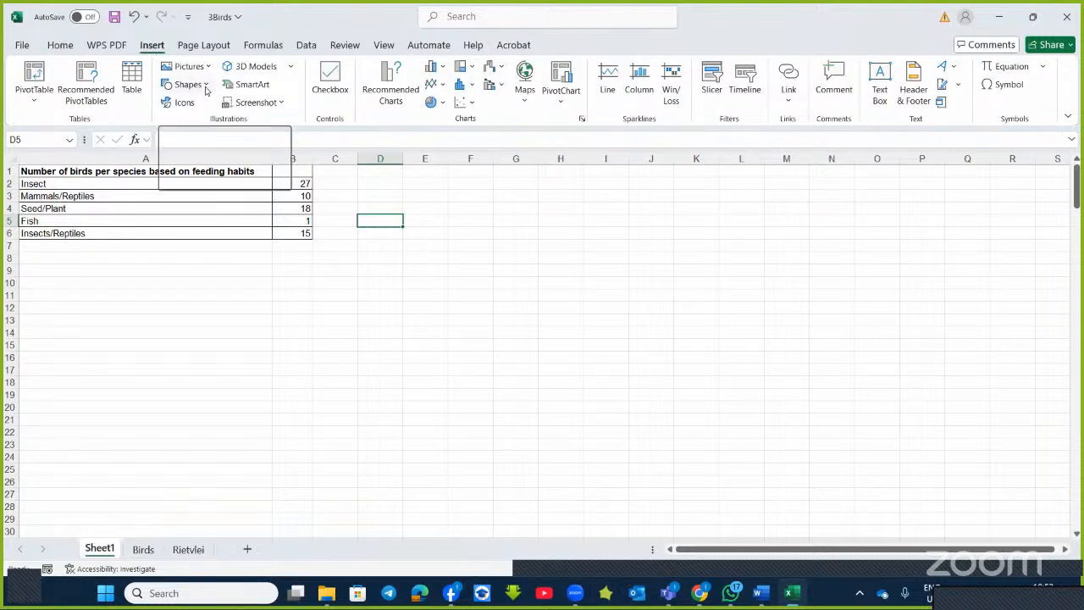
pyautogui.click(206, 89)
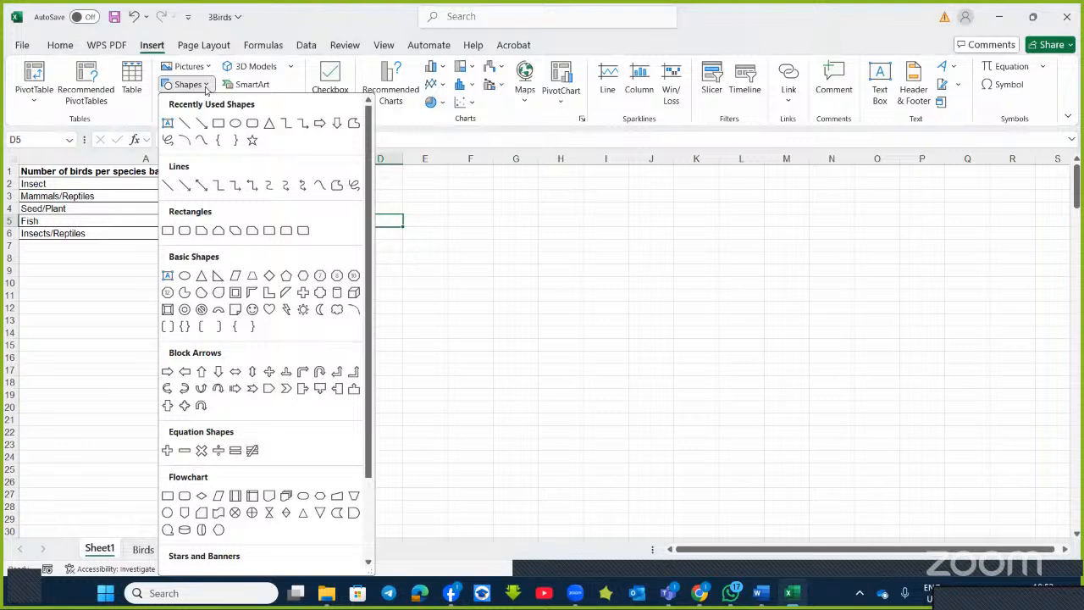
pyautogui.click(253, 125)
pyautogui.moveTo(449, 203)
pyautogui.mouseDown()
pyautogui.moveTo(557, 232)
pyautogui.moveTo(646, 290)
pyautogui.moveTo(674, 325)
pyautogui.mouseUp()
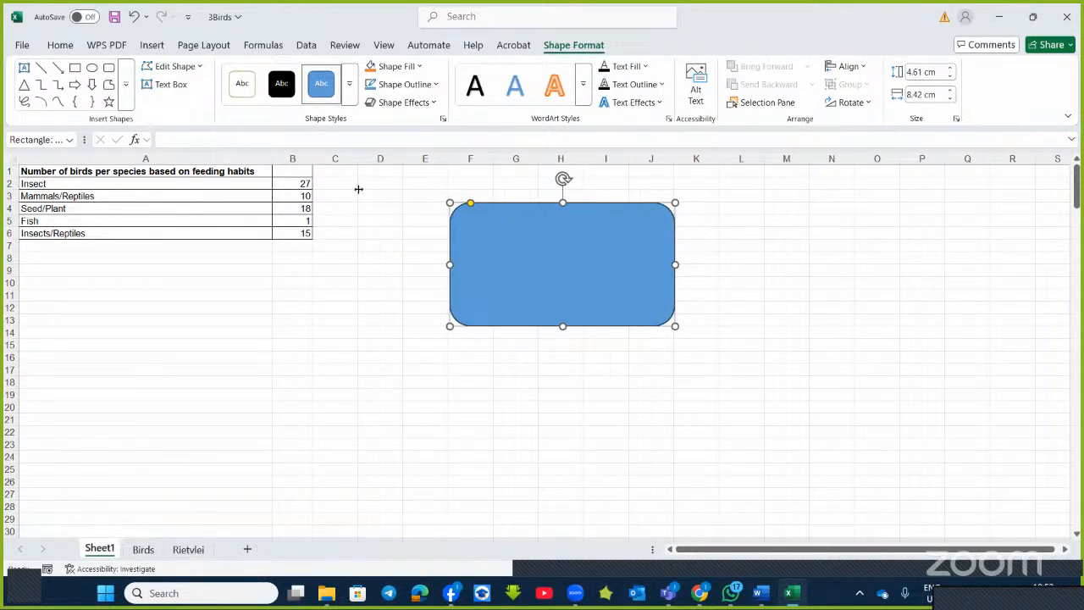
# Apply the solid orange theme style to the rounded rectangle and add the text "Click to Birds worksheet" inside it
pyautogui.click(349, 93)
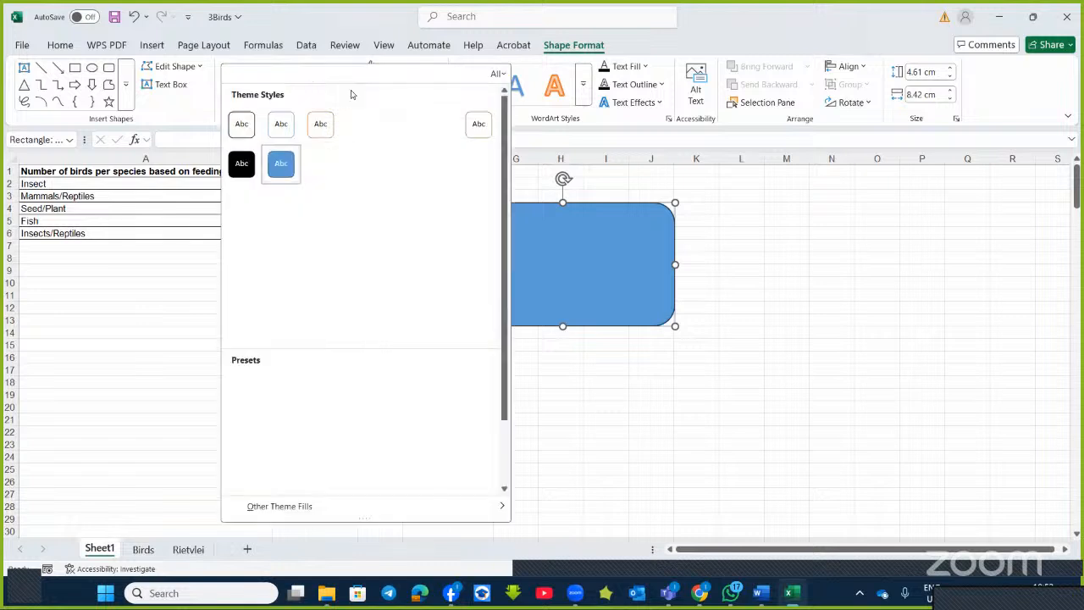
pyautogui.click(330, 165)
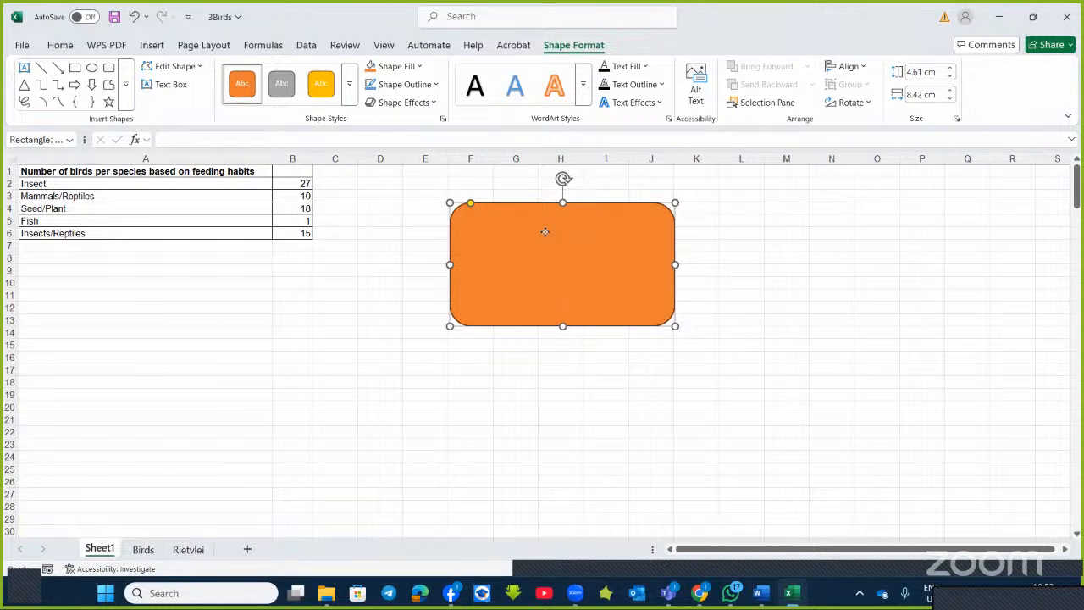
pyautogui.rightClick(547, 193)
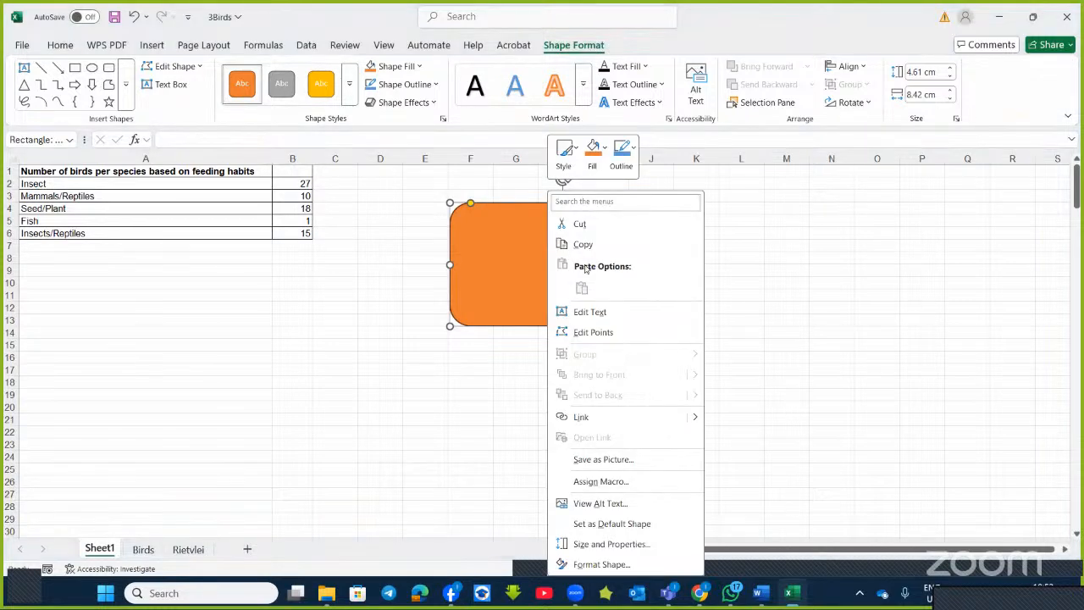
pyautogui.click(593, 312)
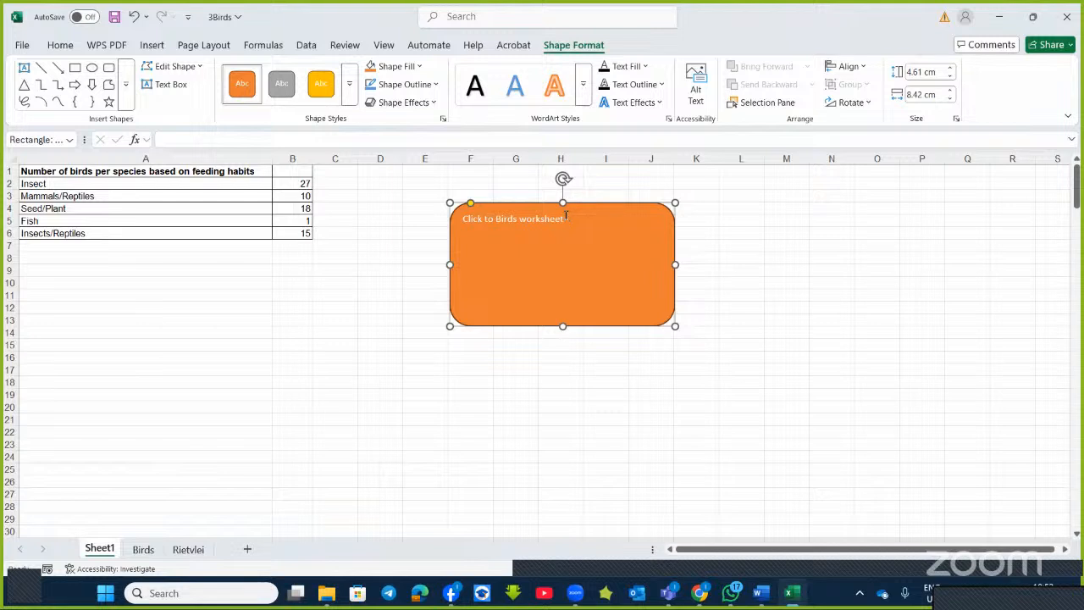
# Enlarge the rounded rectangle's text to size 20 and centre it horizontally and vertically in the shape
pyautogui.tripleClick(478, 217)
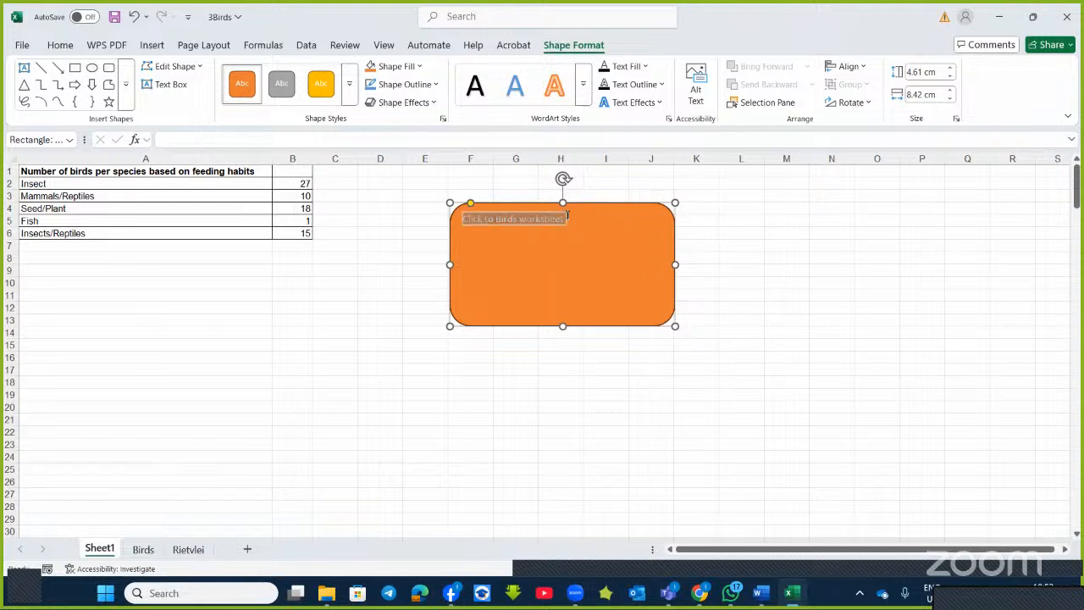
pyautogui.click(74, 48)
pyautogui.click(217, 73)
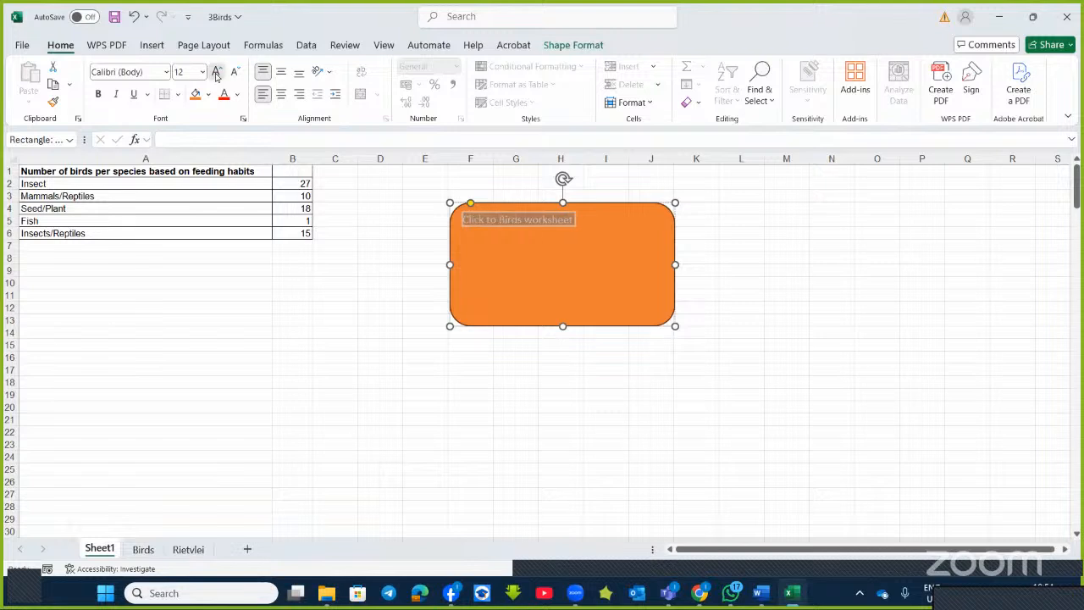
pyautogui.click(217, 74)
pyautogui.click(217, 73)
pyautogui.click(217, 74)
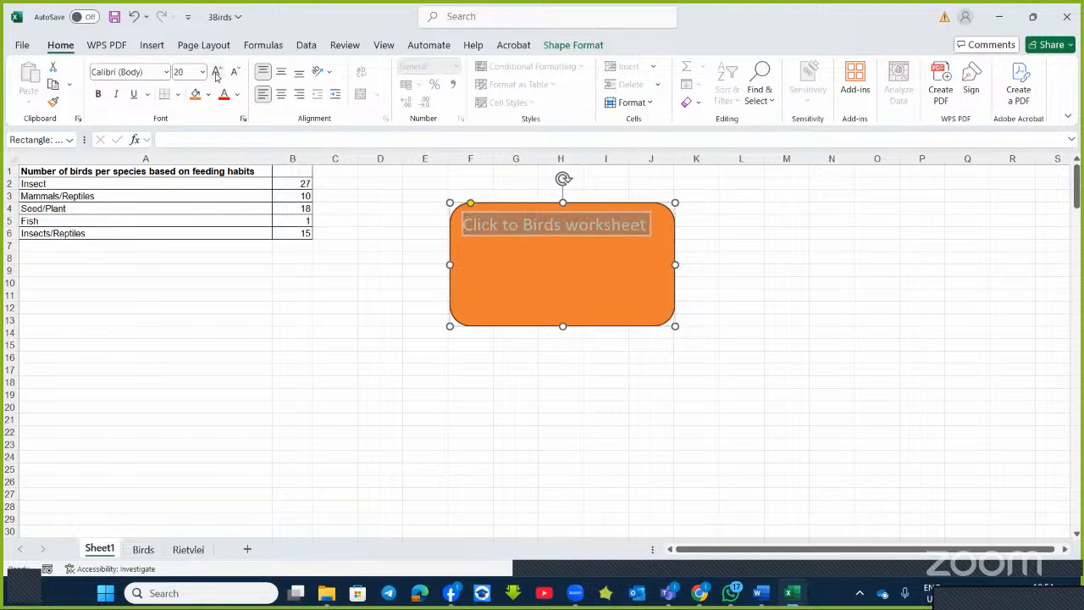
pyautogui.click(281, 94)
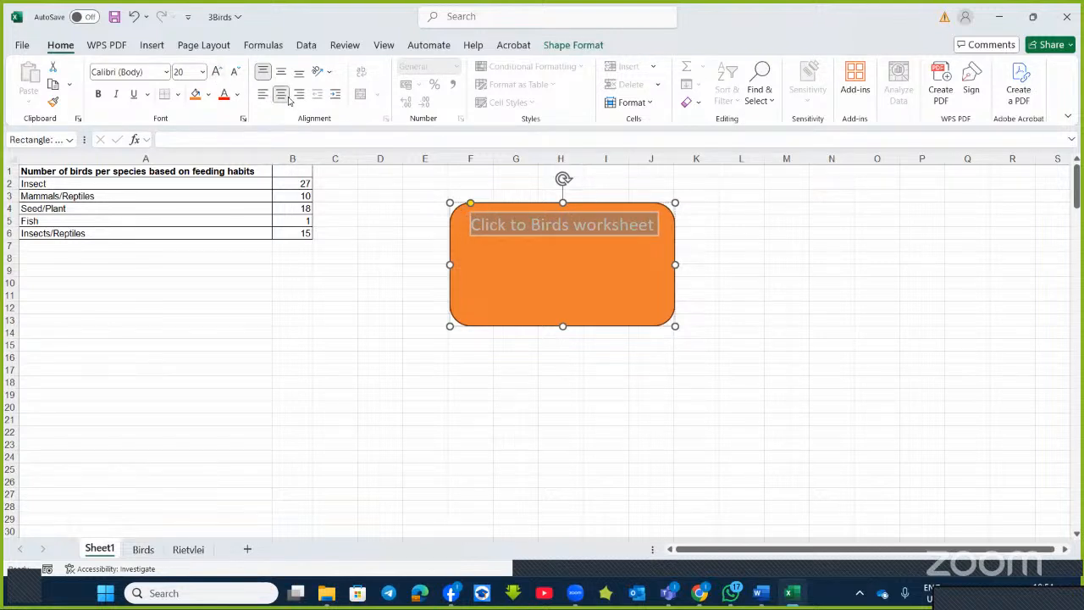
pyautogui.click(281, 72)
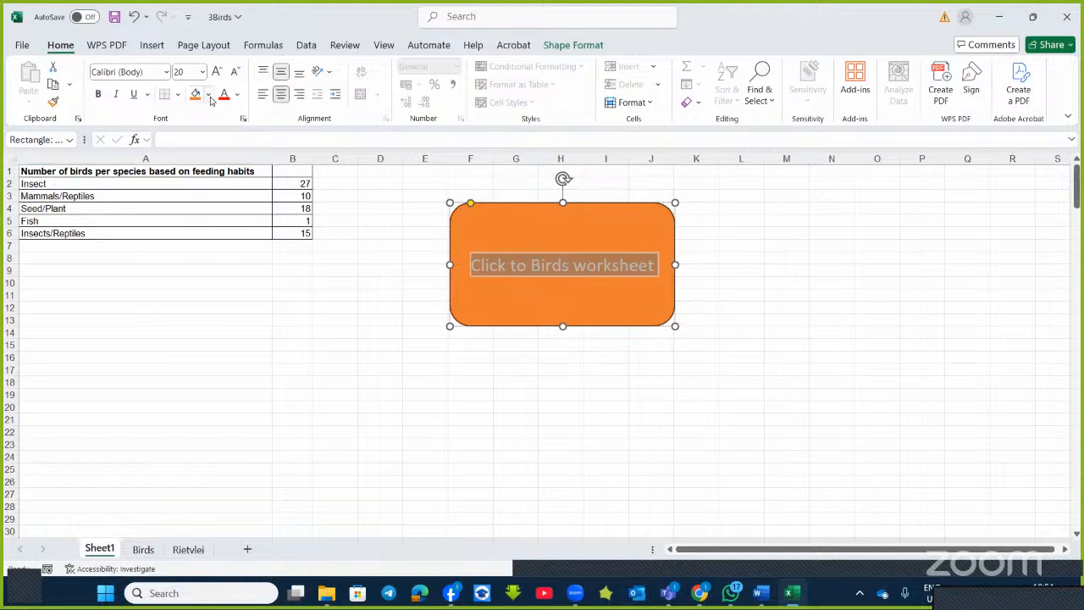
# Change the font colour of the rounded rectangle's text to the standard purple
pyautogui.click(237, 94)
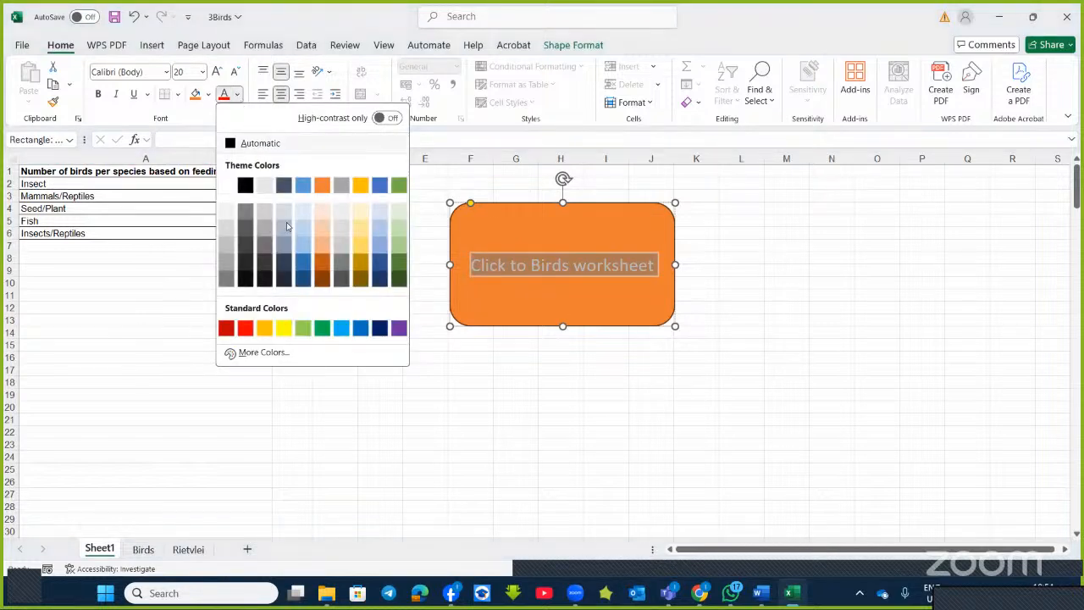
pyautogui.click(398, 327)
pyautogui.click(503, 346)
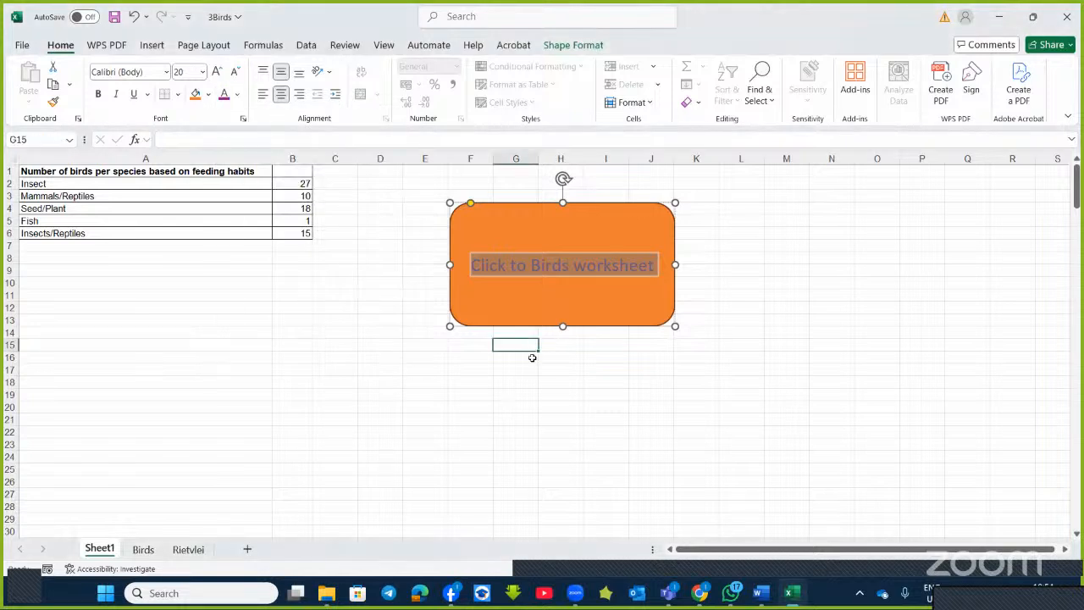
# Apply the first preset shape effect to the rounded rectangle and move it slightly closer to the feeding habits table
pyautogui.click(588, 282)
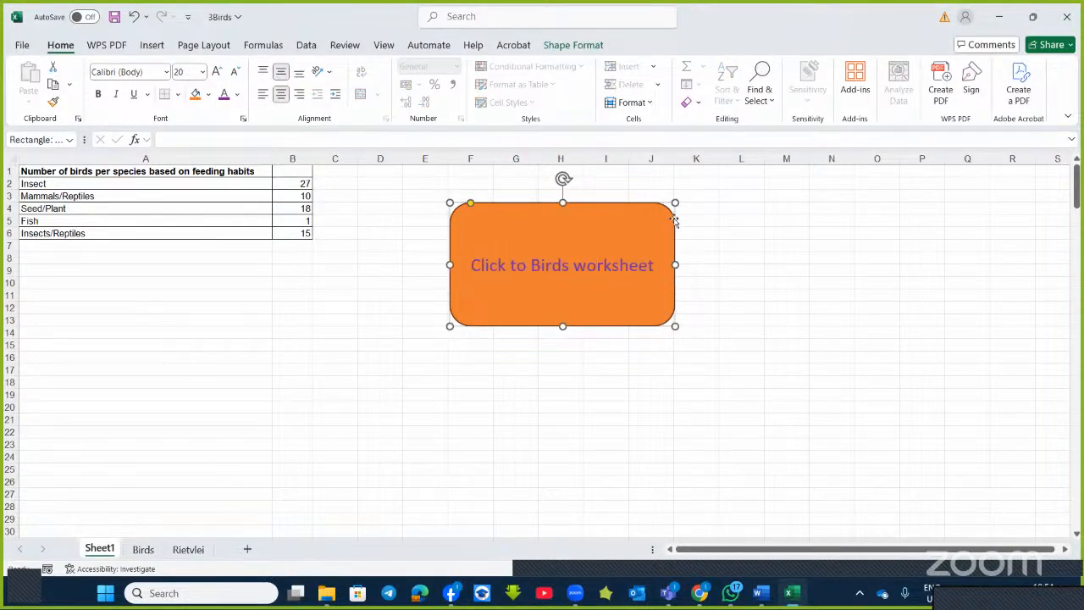
pyautogui.click(571, 44)
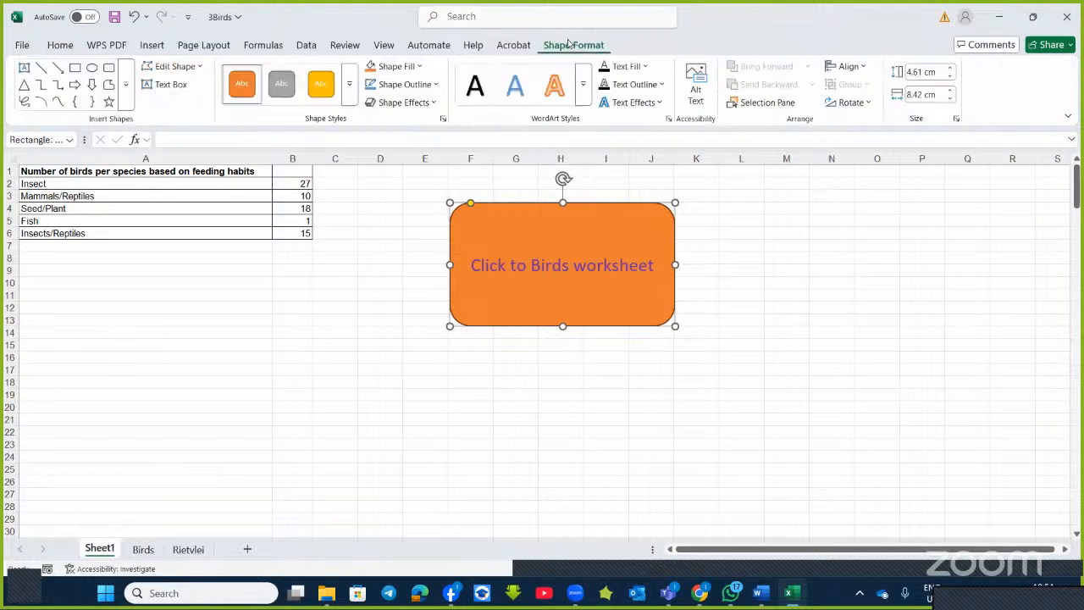
pyautogui.click(433, 103)
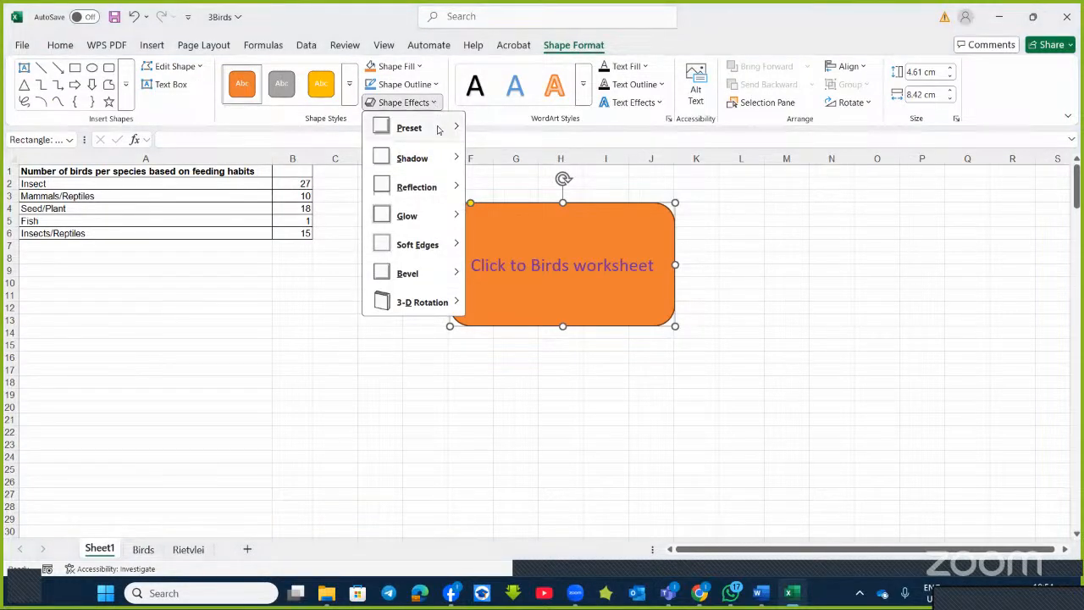
pyautogui.moveTo(439, 129)
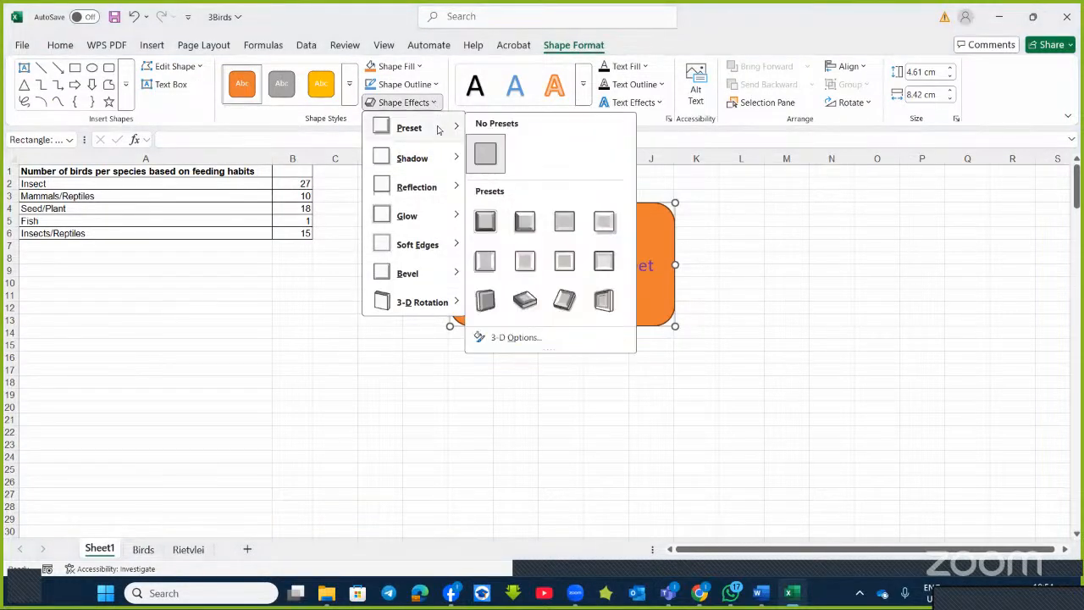
pyautogui.click(486, 223)
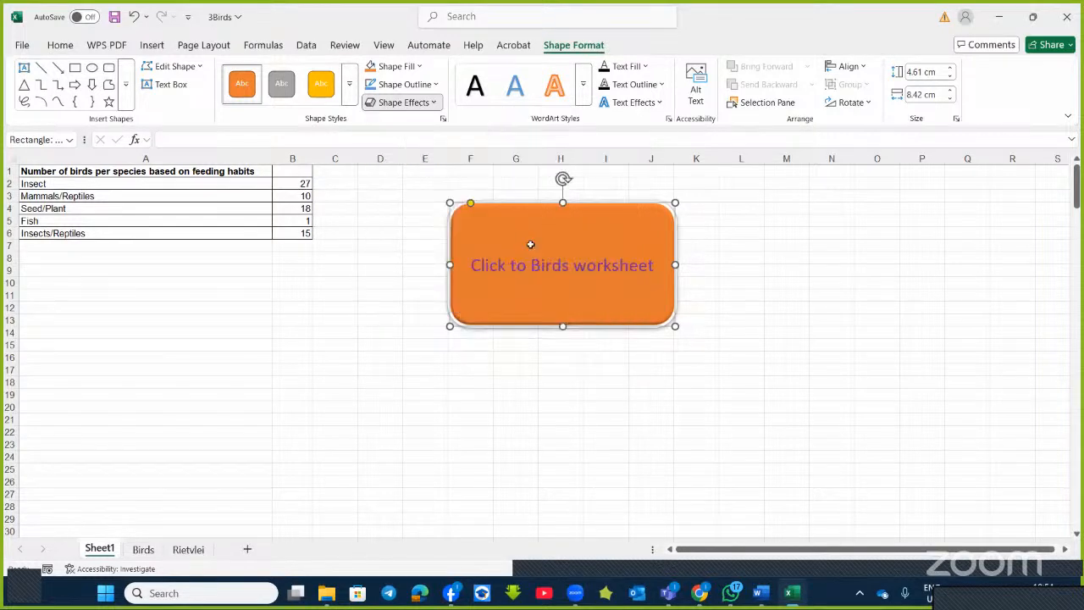
pyautogui.press('Escape')
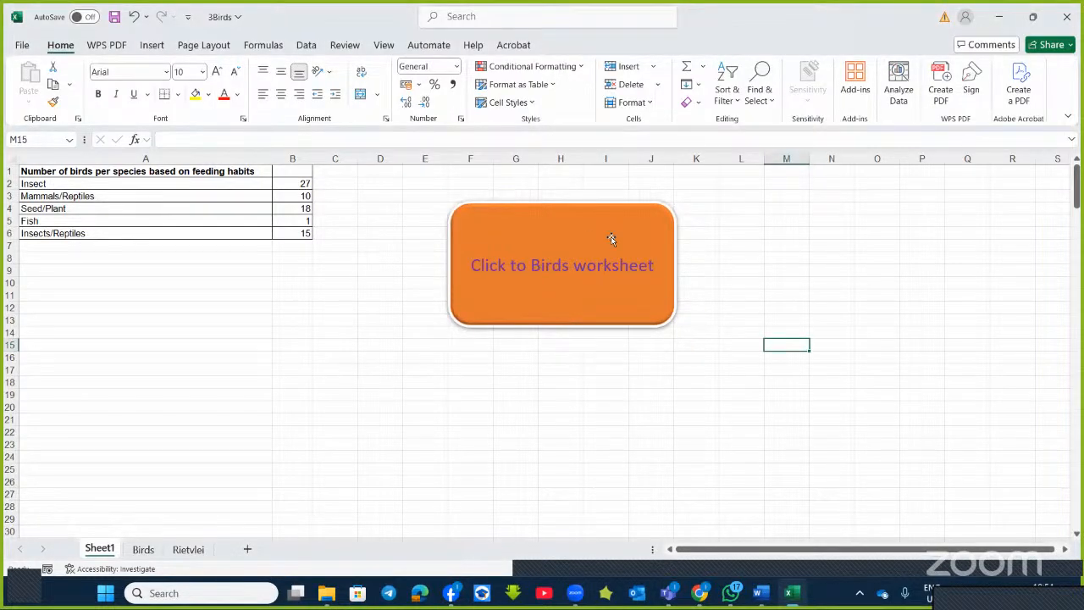
pyautogui.moveTo(508, 234)
pyautogui.mouseDown()
pyautogui.moveTo(484, 234)
pyautogui.moveTo(479, 218)
pyautogui.moveTo(395, 266)
pyautogui.moveTo(494, 220)
pyautogui.mouseUp()
pyautogui.click(876, 283)
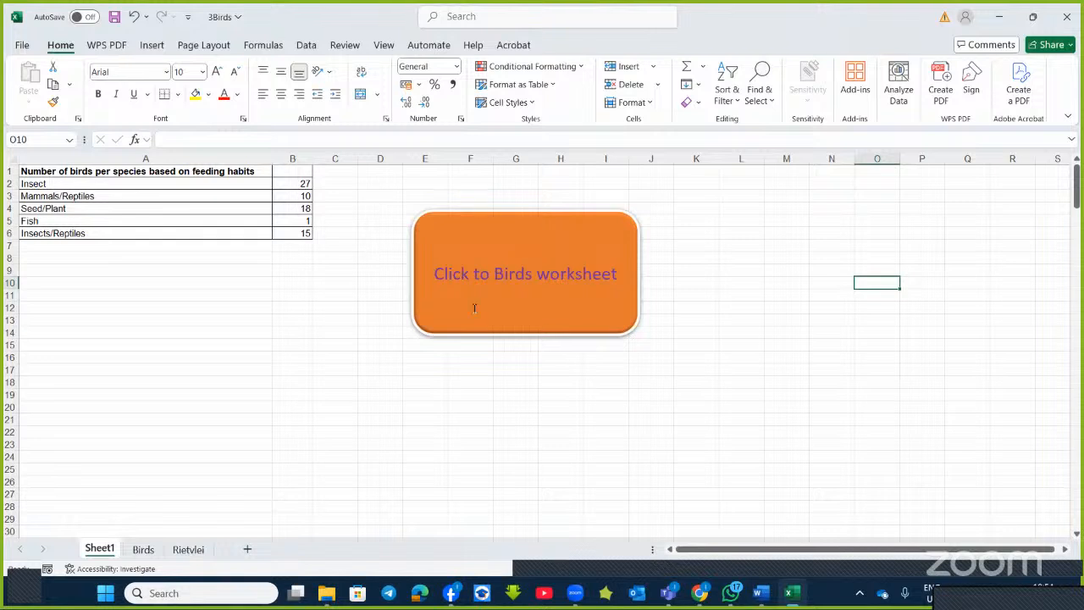
# Hyperlink the rounded rectangle to cell A1 of the Birds worksheet in this workbook
pyautogui.rightClick(561, 237)
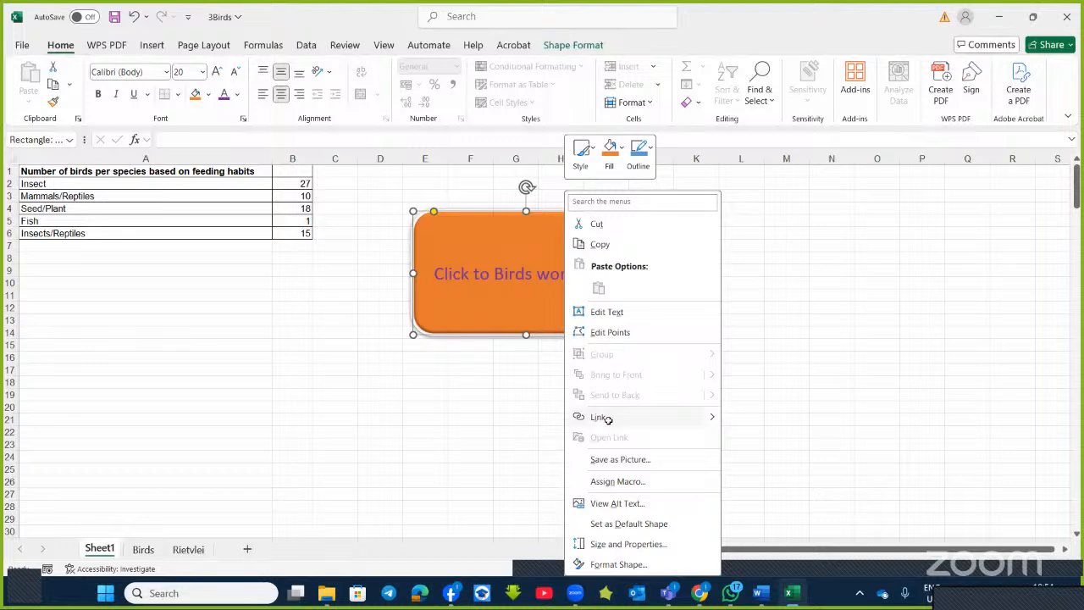
pyautogui.click(608, 420)
pyautogui.moveTo(699, 257); pyautogui.dragTo(701, 192)
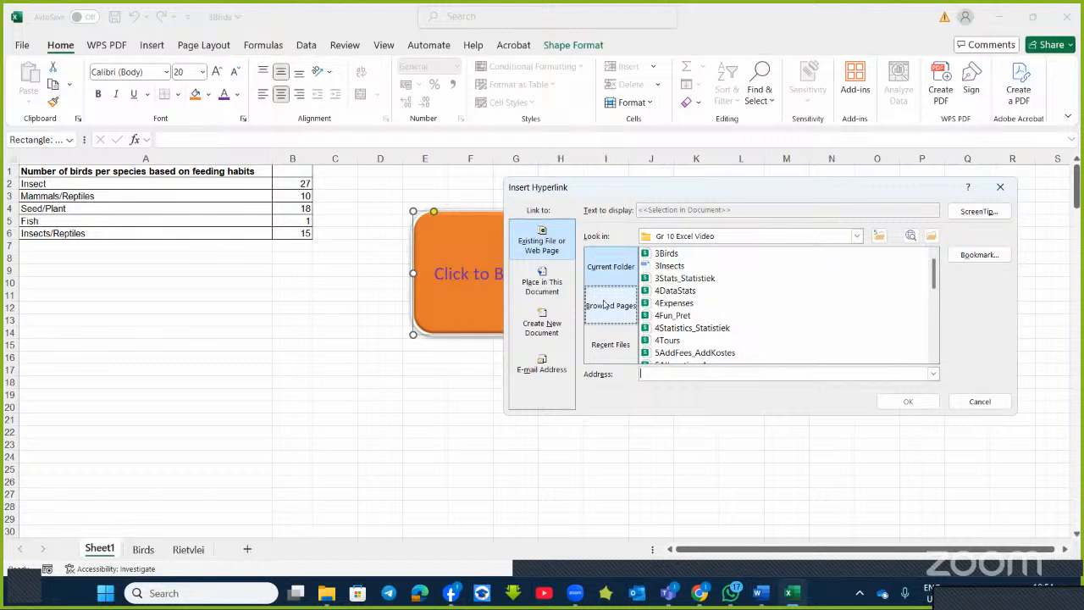
pyautogui.click(550, 298)
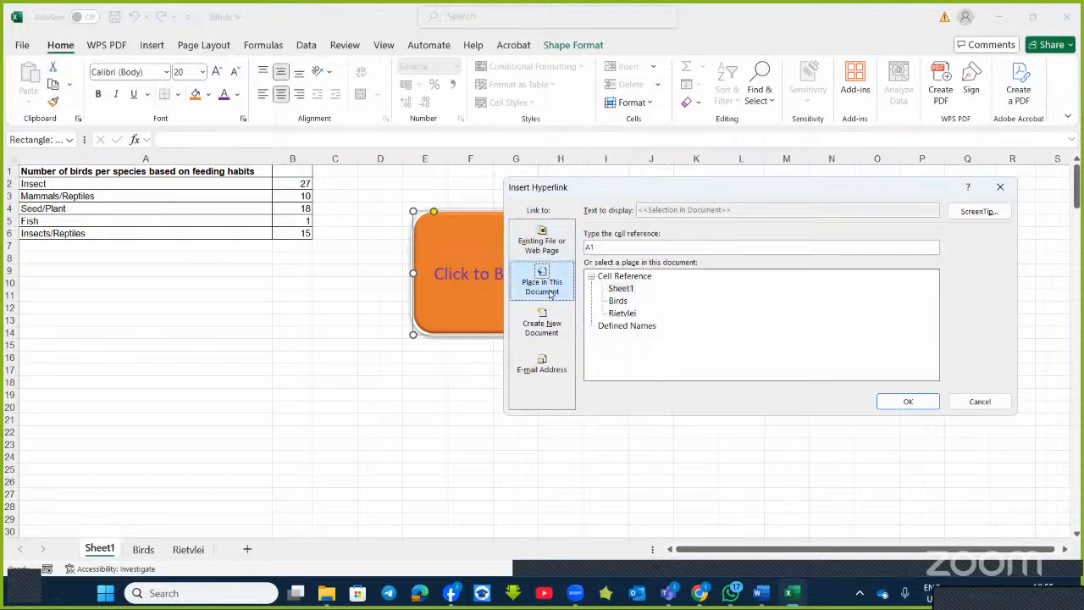
pyautogui.click(622, 305)
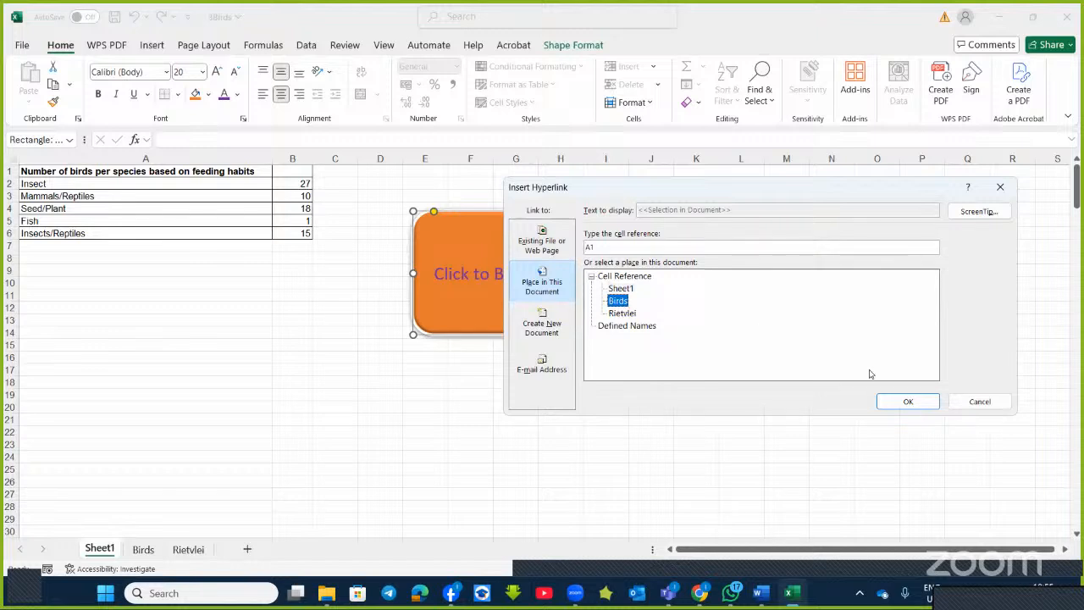
pyautogui.click(903, 400)
pyautogui.click(823, 326)
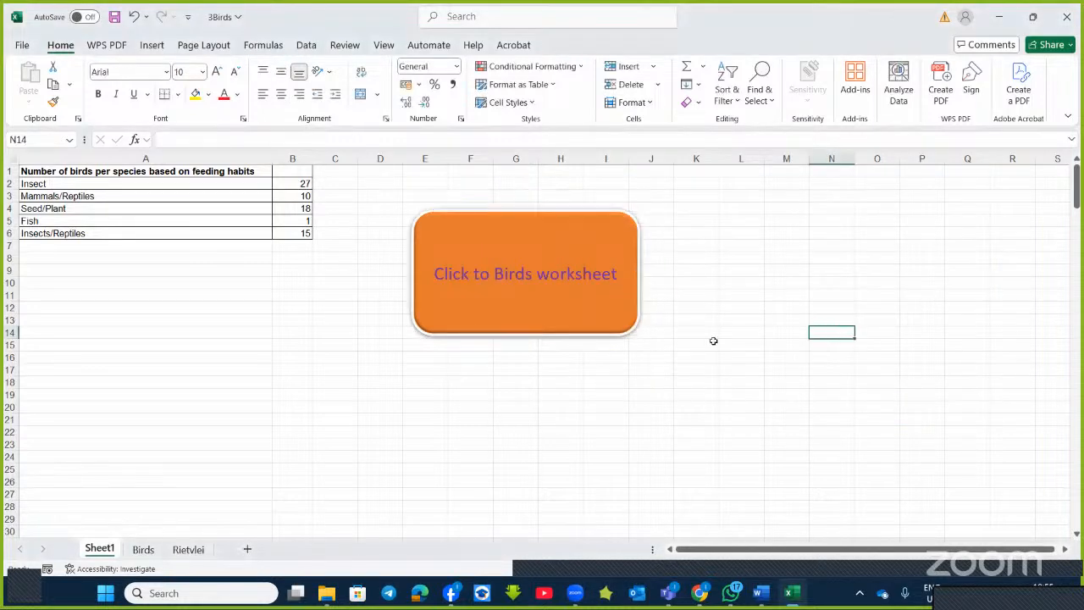
# Test the rounded rectangle's link to the Birds worksheet, returning to Sheet1 each time
pyautogui.click(586, 283)
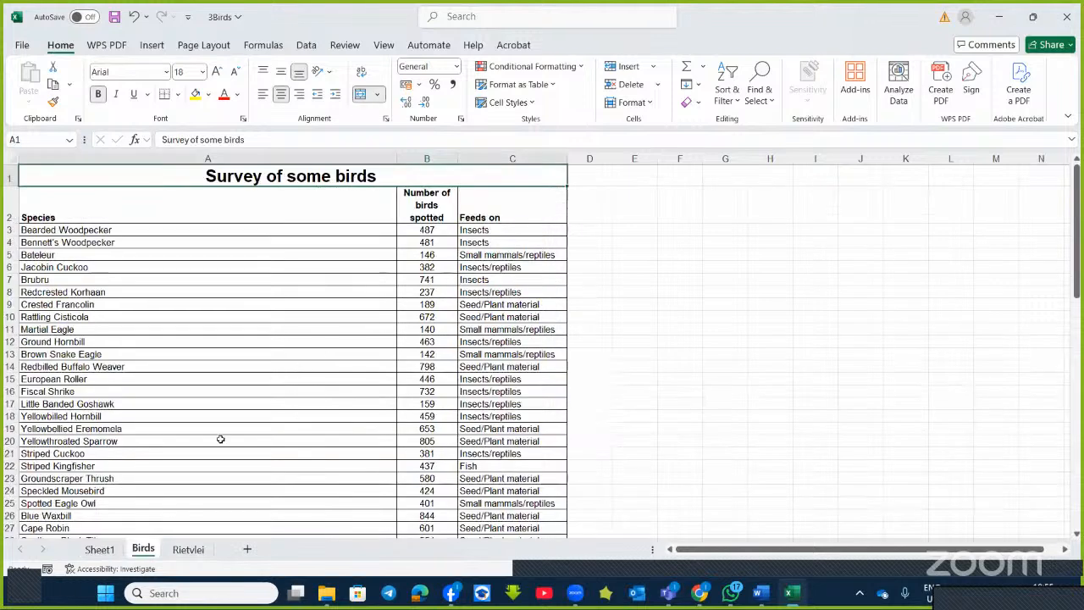
pyautogui.click(99, 549)
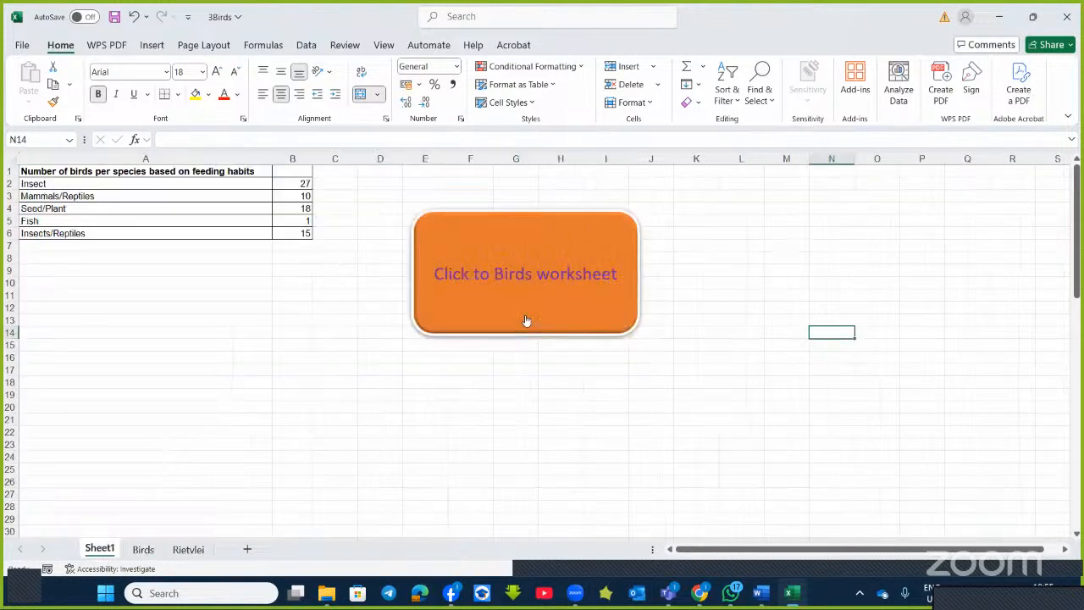
pyautogui.click(534, 298)
pyautogui.click(99, 550)
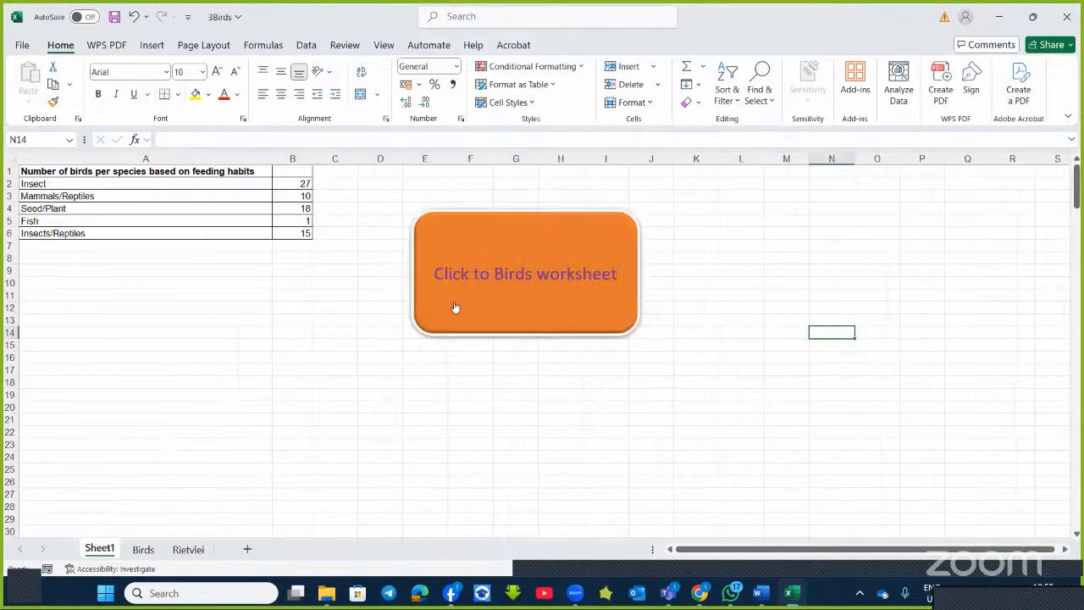
pyautogui.click(456, 307)
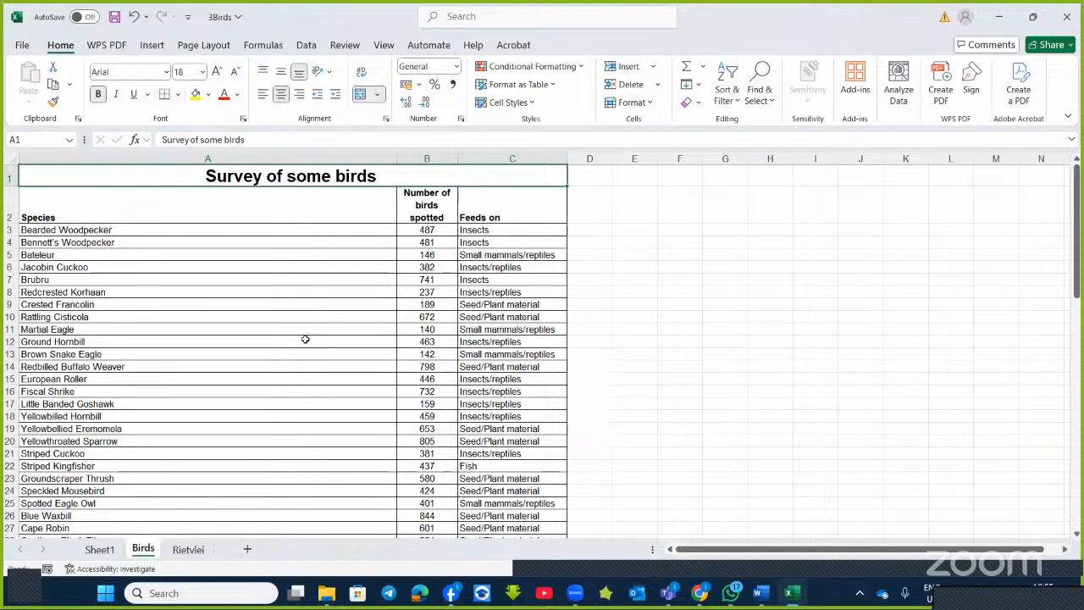
pyautogui.click(98, 550)
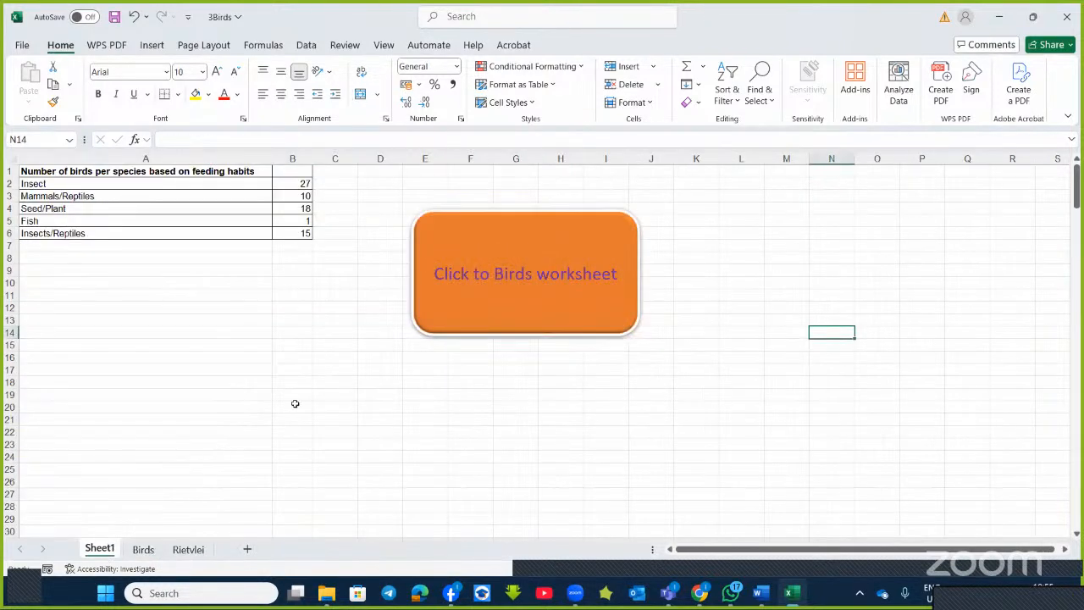
# Search the stock icons for "analysis" and insert the bold line graph icon with axes into Sheet1
pyautogui.click(156, 48)
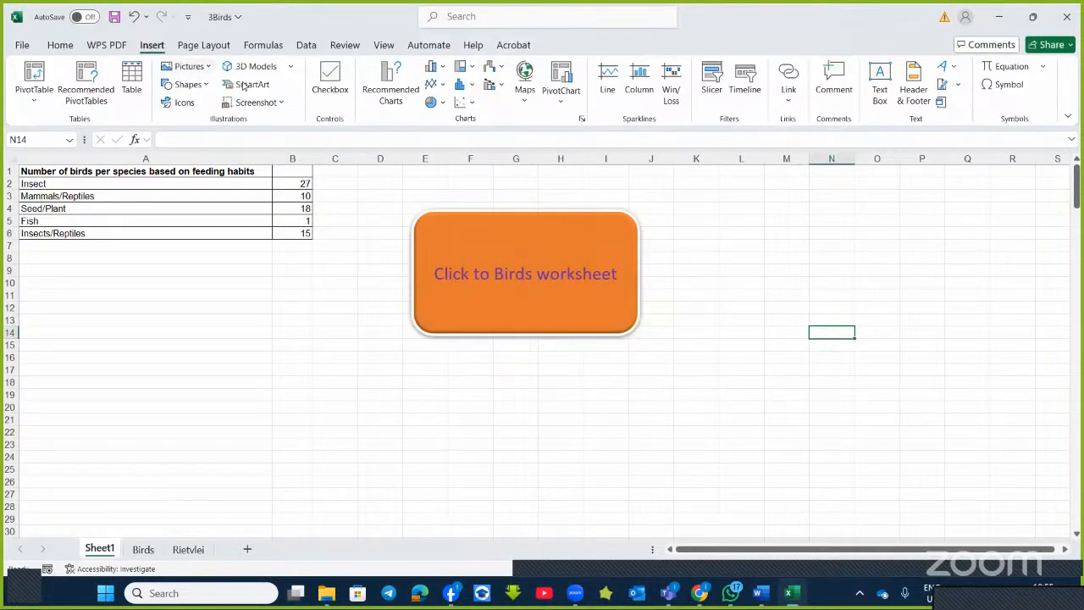
pyautogui.click(184, 110)
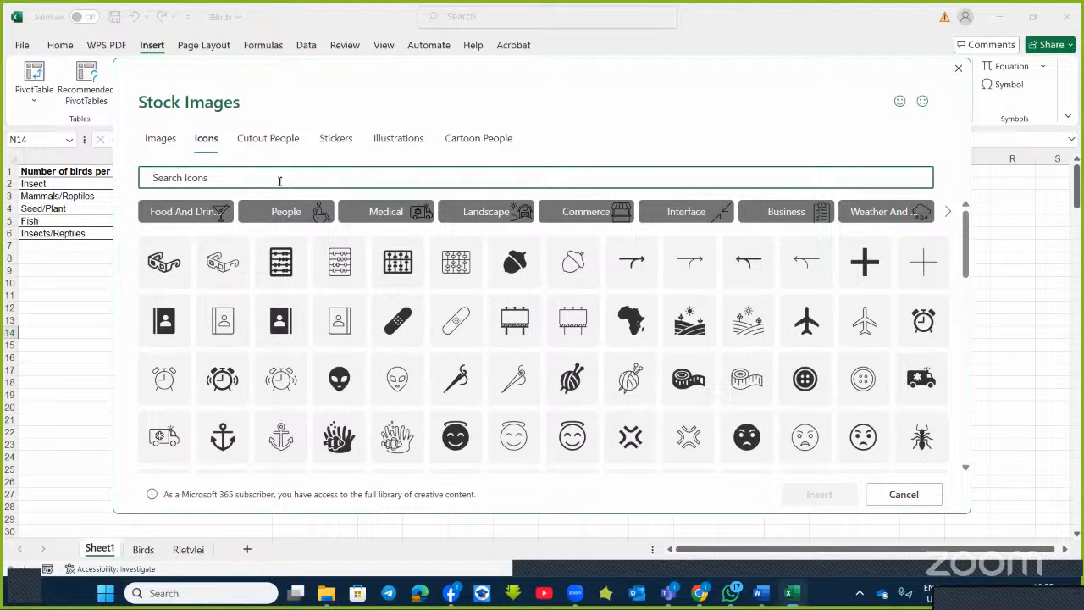
pyautogui.write('analysis')
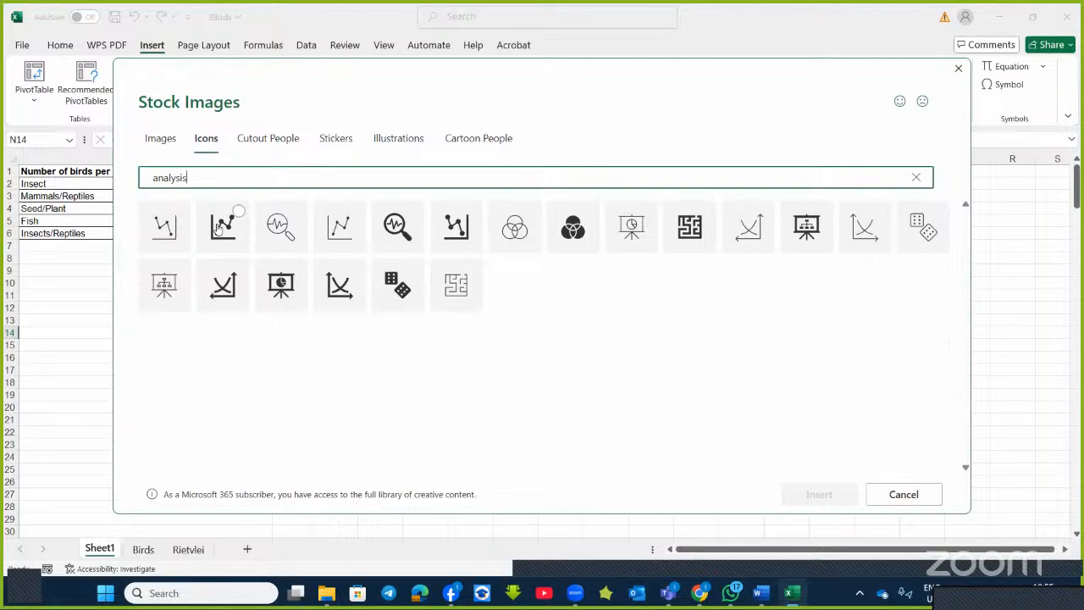
pyautogui.click(220, 229)
pyautogui.click(813, 494)
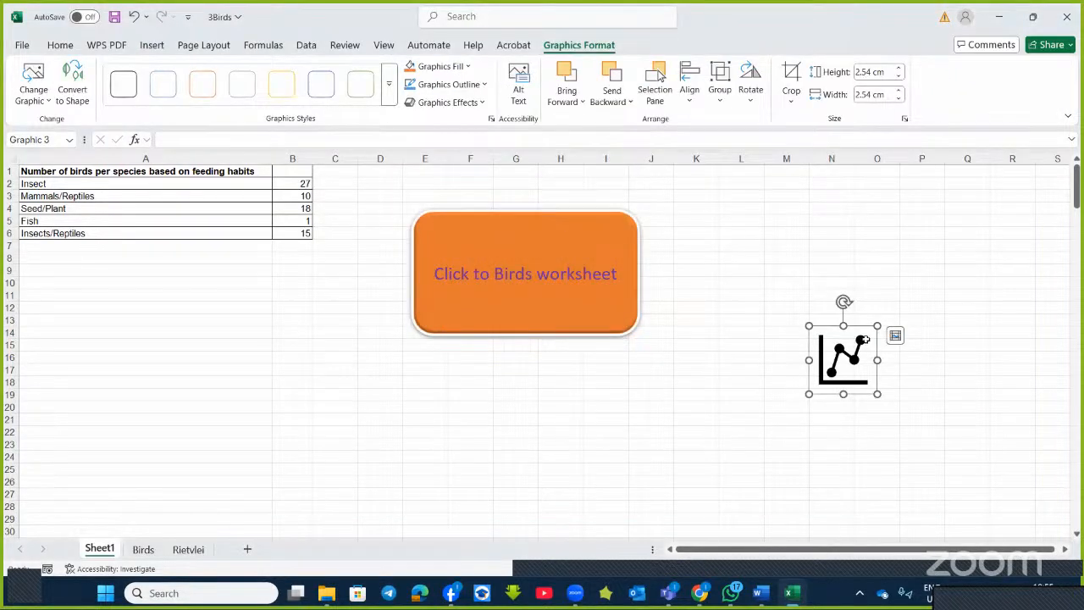
pyautogui.press('Escape')
# Hyperlink the line graph icon to cell A1 of the Rietvlei worksheet, test the link and return to Sheet1
pyautogui.click(855, 362)
pyautogui.rightClick(859, 363)
pyautogui.click(895, 435)
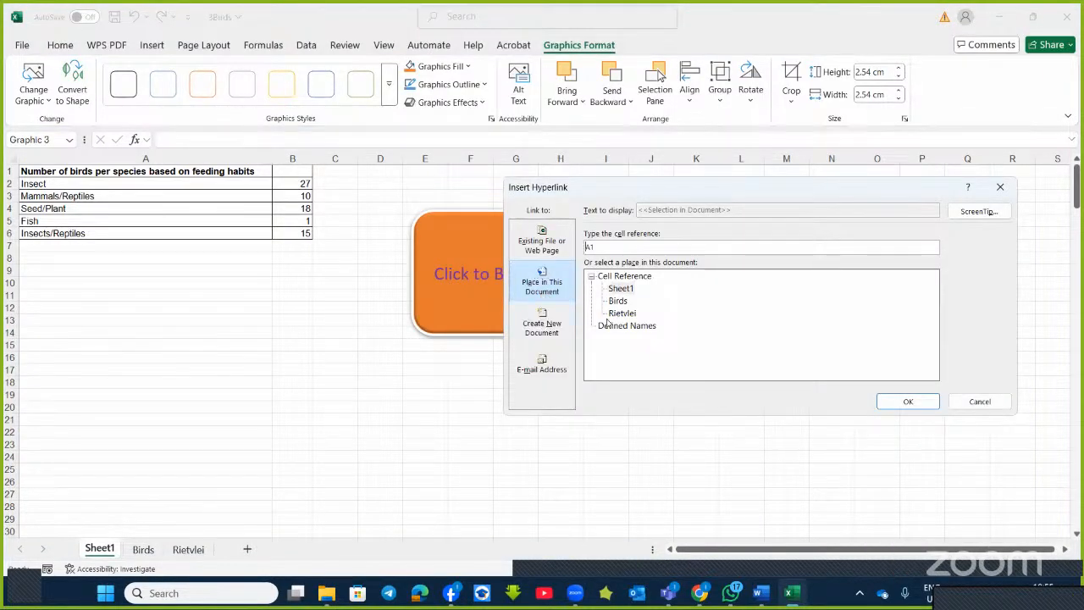
pyautogui.click(619, 315)
pyautogui.click(915, 407)
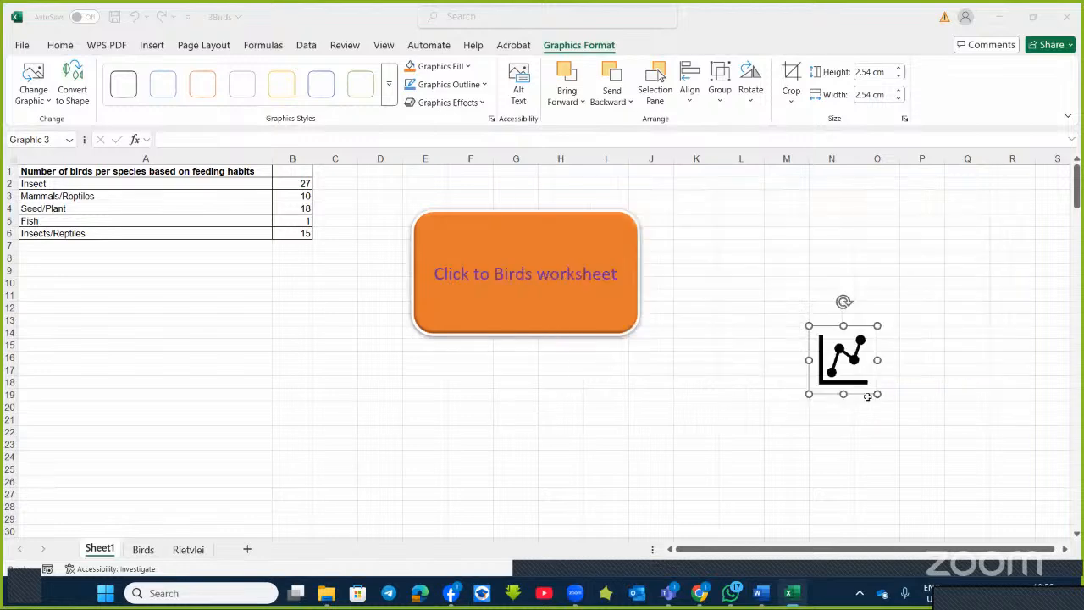
pyautogui.click(972, 393)
pyautogui.click(874, 376)
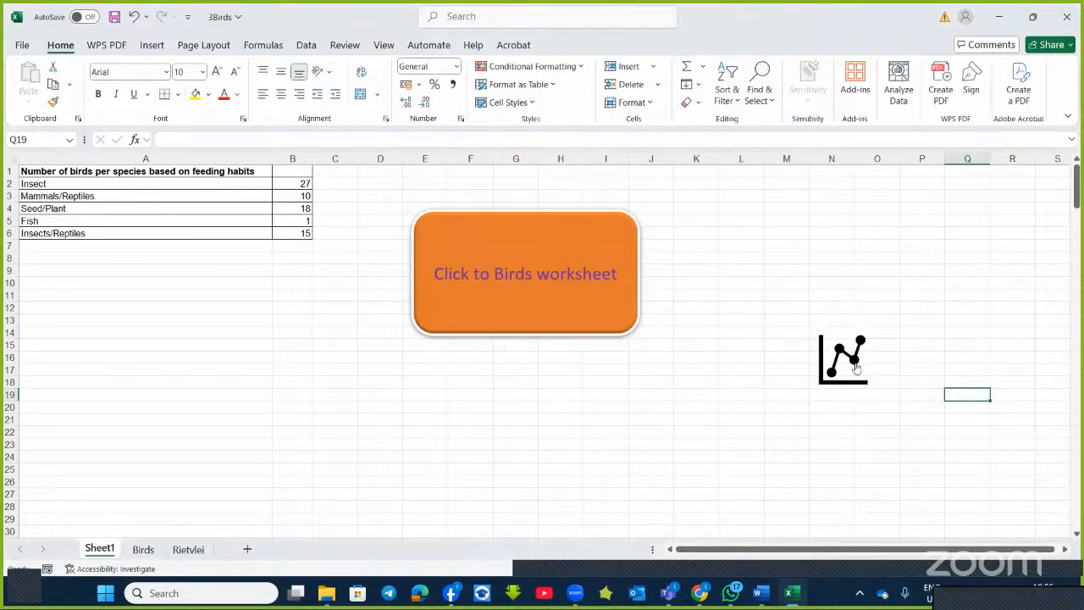
pyautogui.click(97, 550)
# Set Sheet1's page margins to top 2.4, bottom 1.4, left 1.3 and right 1.3, and centre the content horizontally and vertically on the page
pyautogui.click(273, 48)
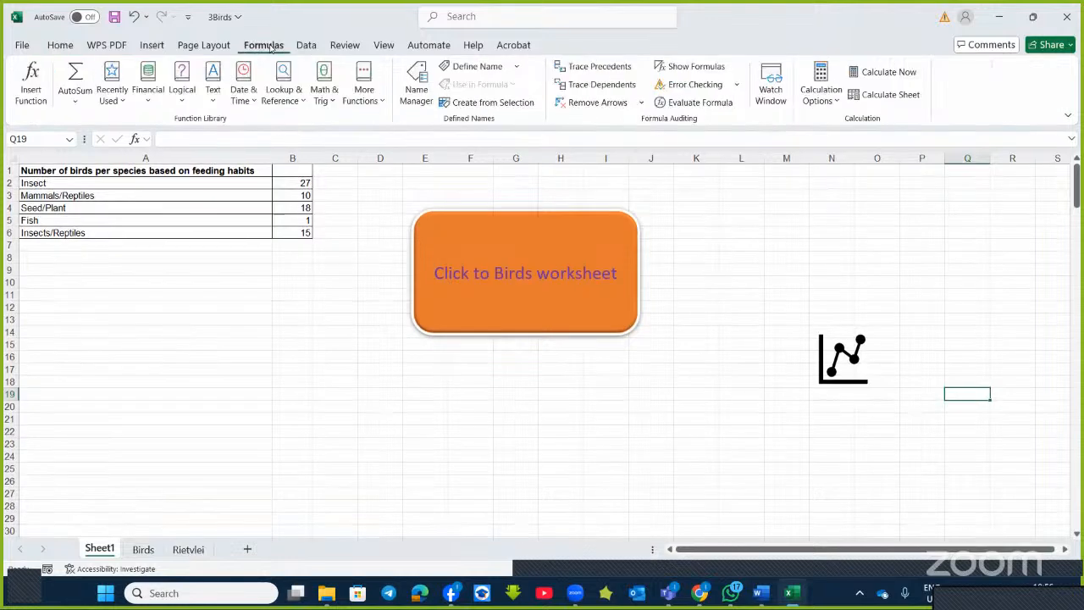
pyautogui.click(209, 48)
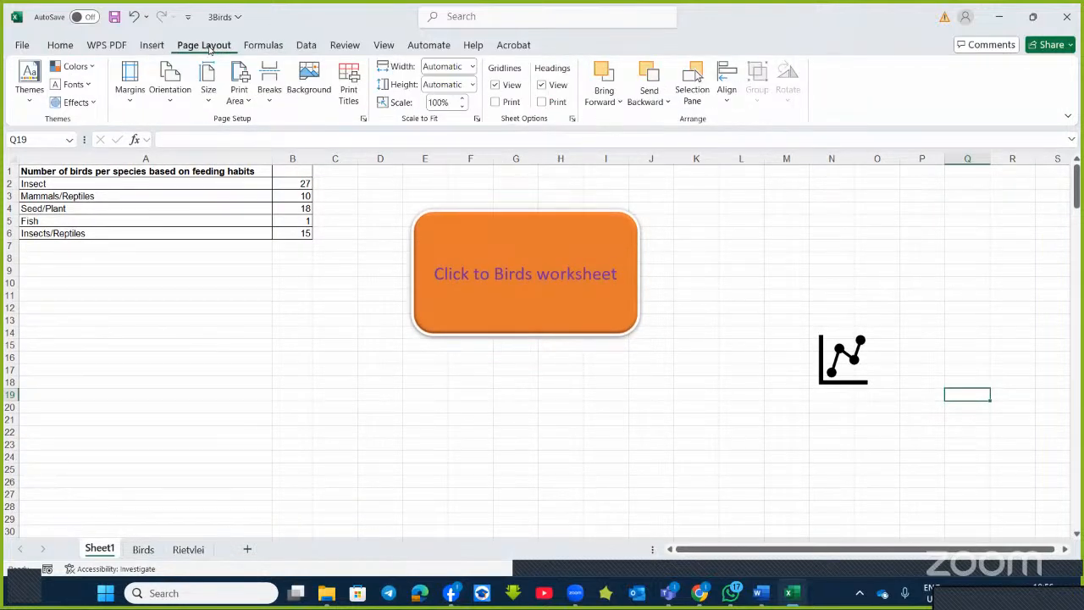
pyautogui.click(131, 93)
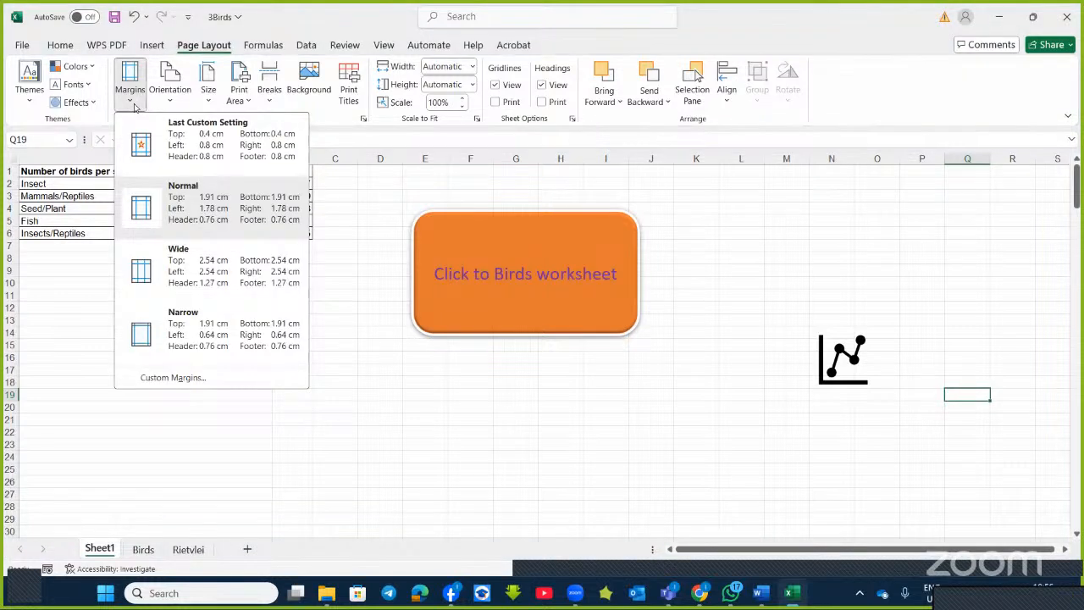
pyautogui.click(150, 377)
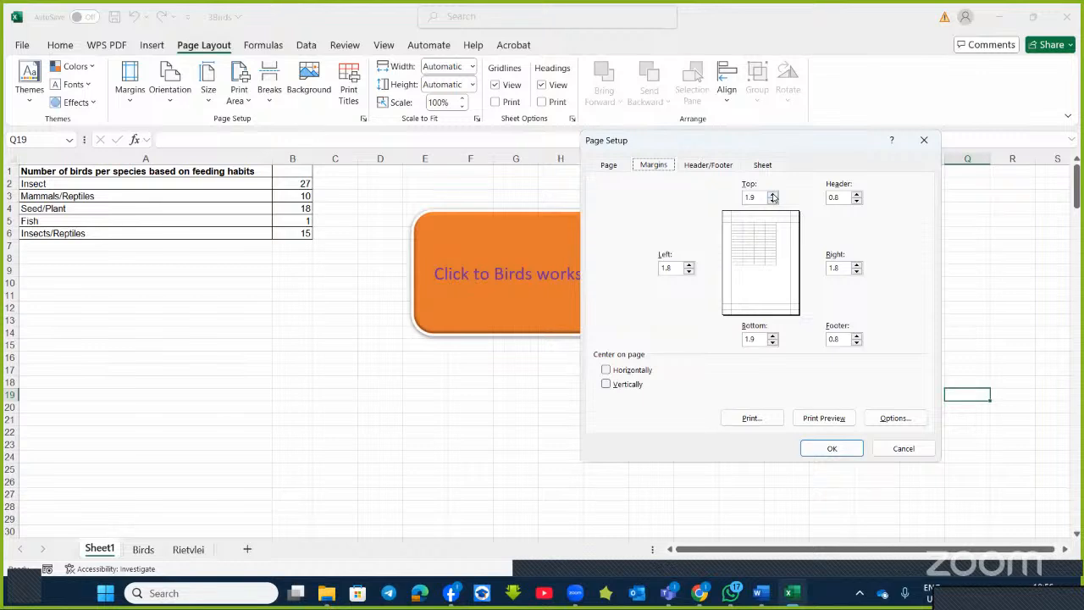
pyautogui.click(772, 195)
pyautogui.click(772, 343)
pyautogui.click(689, 271)
pyautogui.click(857, 272)
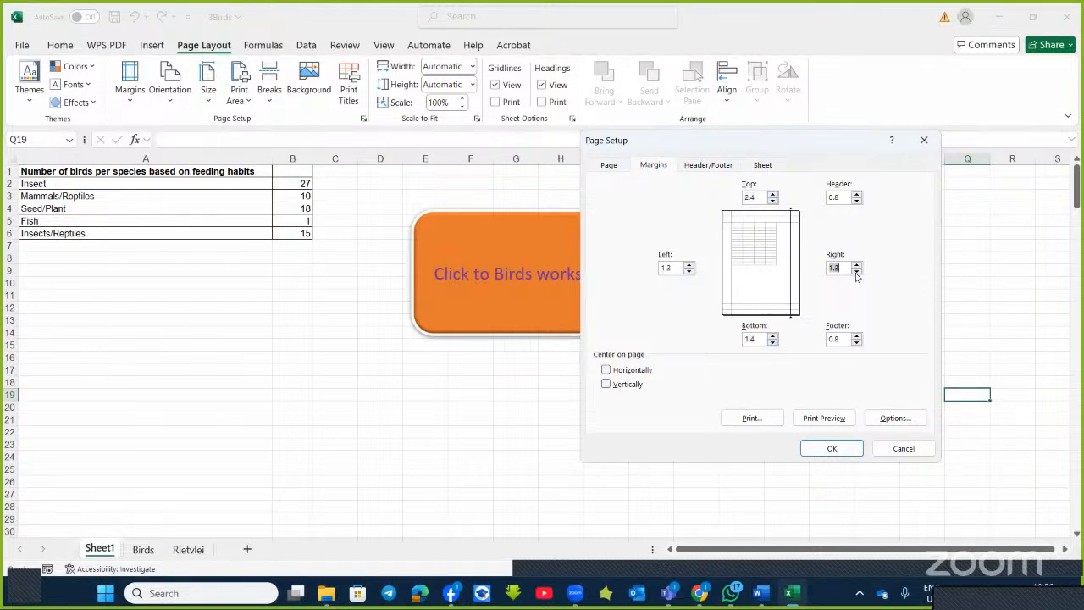
pyautogui.click(607, 372)
pyautogui.click(606, 386)
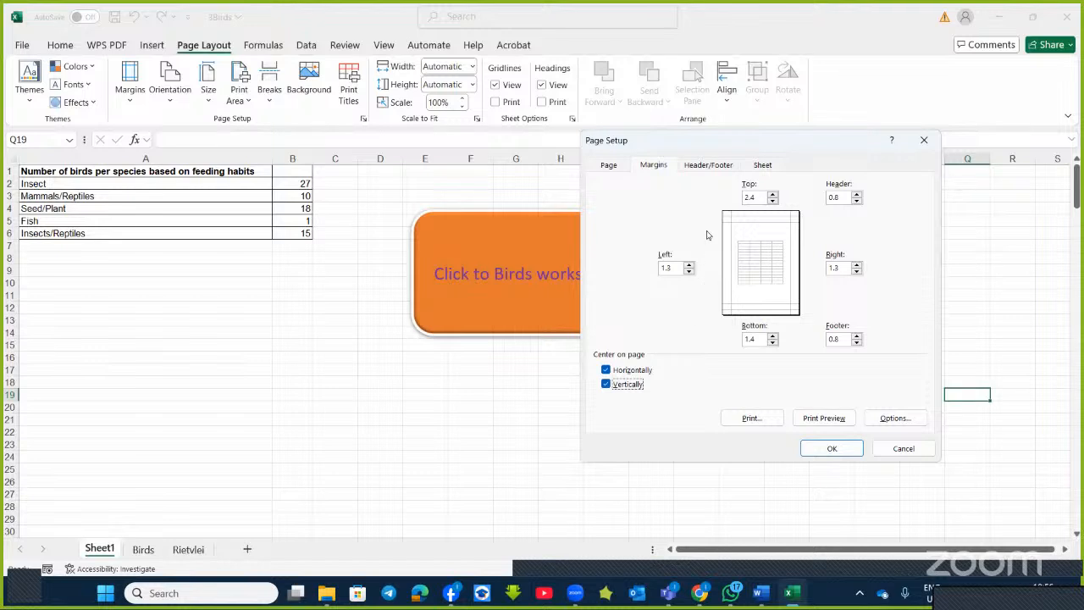
# Set the page scaling to fit 1 page wide by 1 tall and choose landscape orientation
pyautogui.click(617, 171)
pyautogui.click(608, 171)
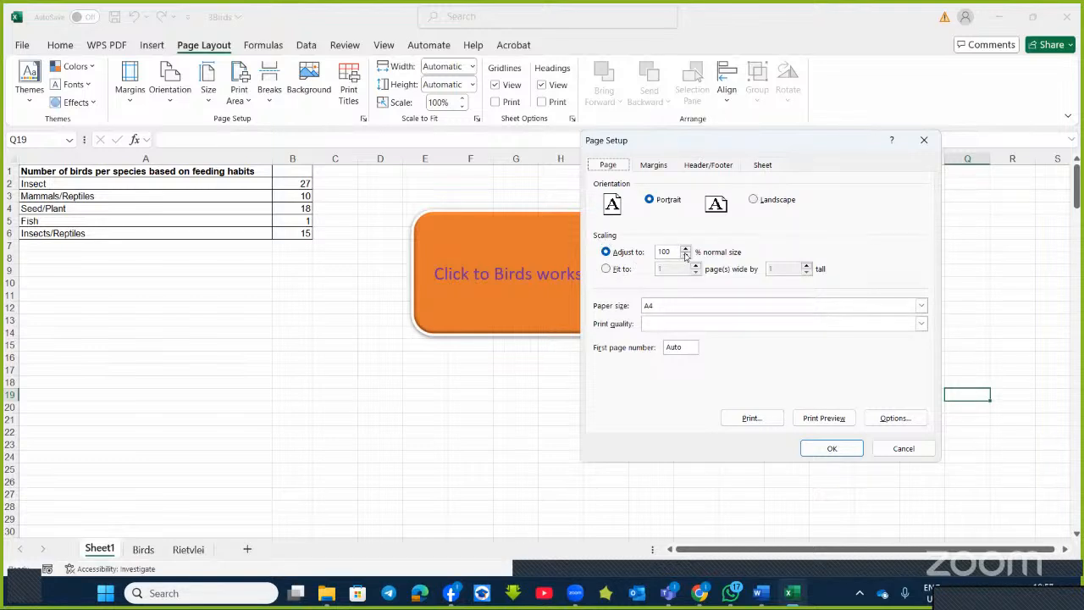
pyautogui.click(685, 256)
pyautogui.click(605, 269)
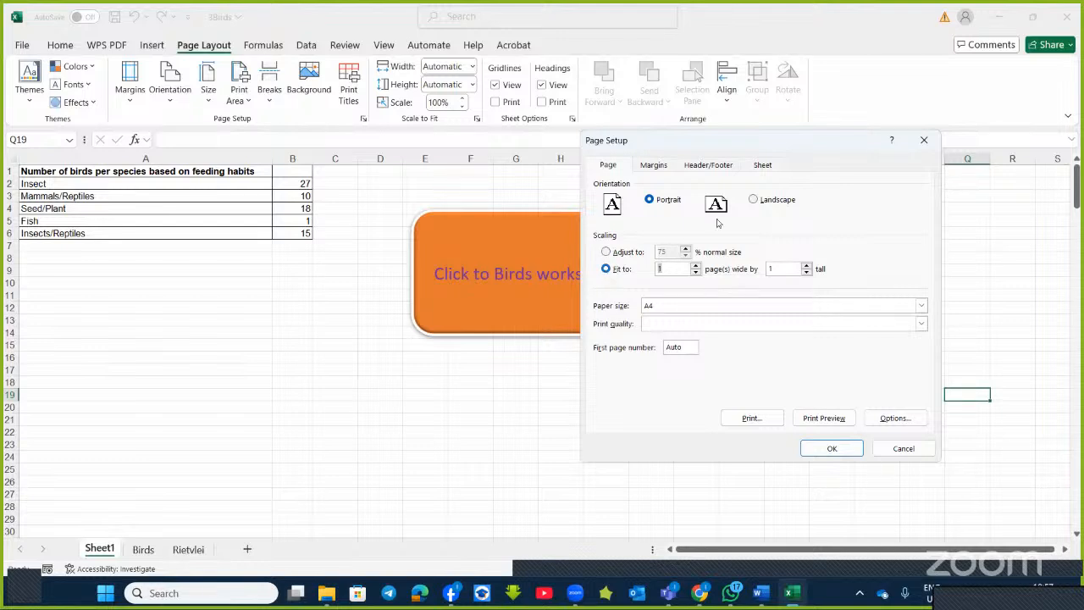
pyautogui.click(753, 200)
# Enable different odd and even pages and a different first page for the header and footer
pyautogui.click(724, 167)
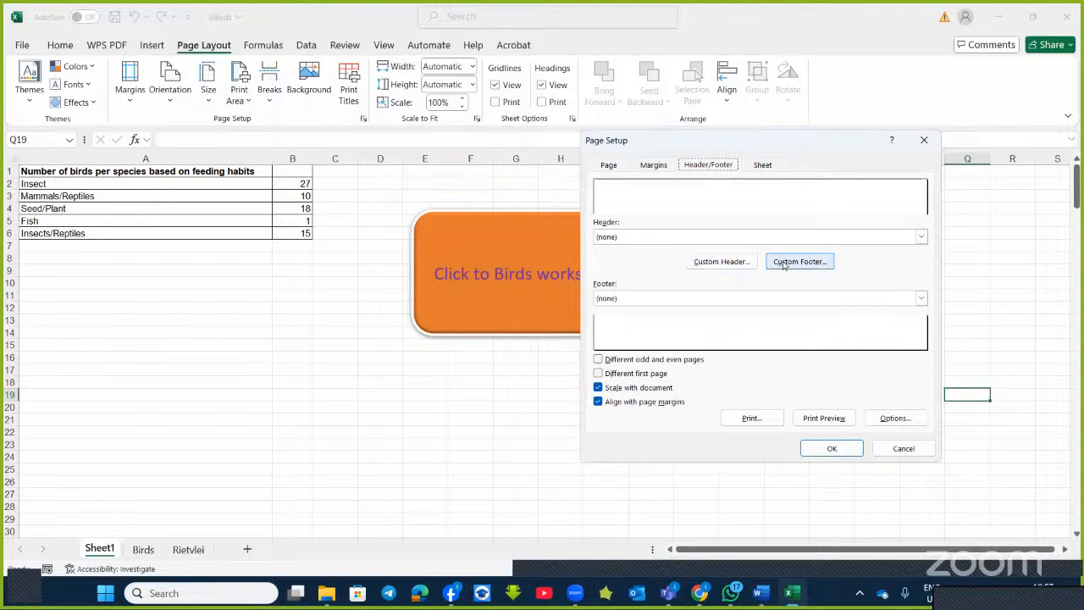
pyautogui.click(598, 360)
pyautogui.click(598, 372)
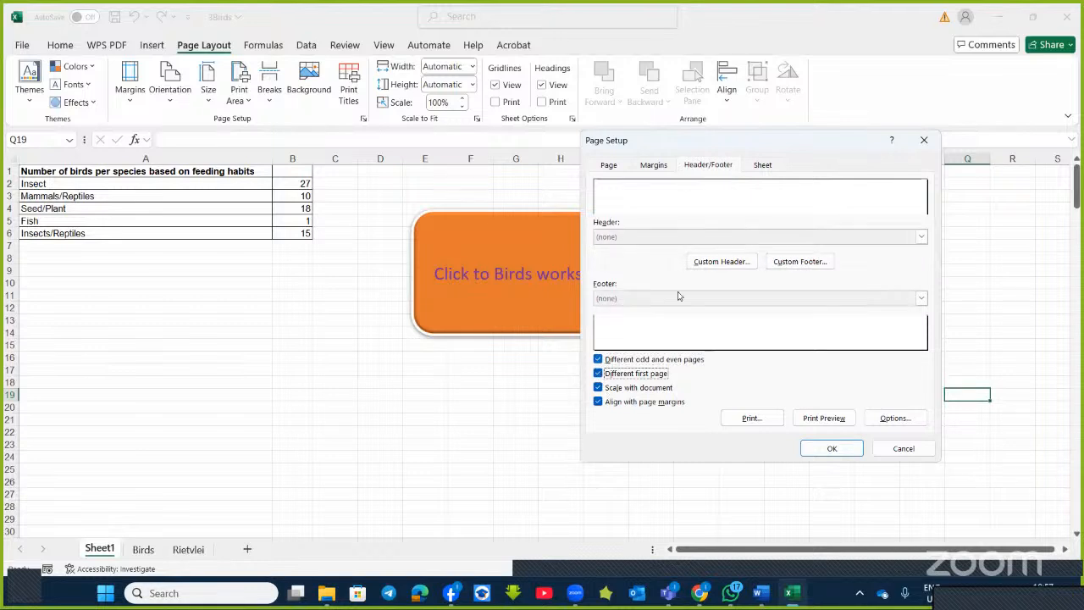
pyautogui.click(761, 169)
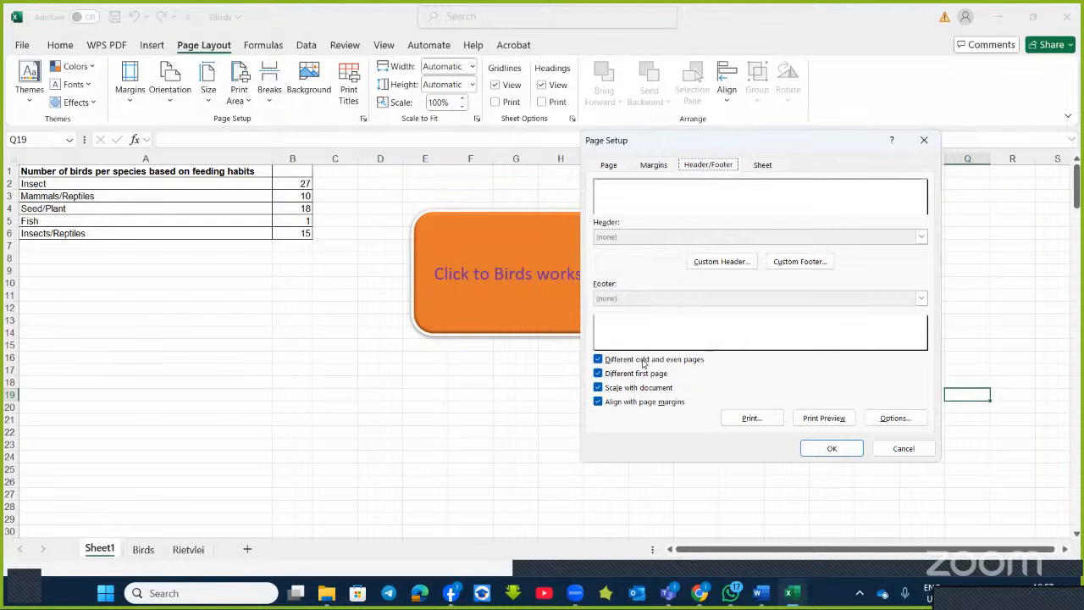
# Set Sheet1's print area to $A$1:$B$6 and make row 1 repeat at the top of every printed page
pyautogui.click(761, 164)
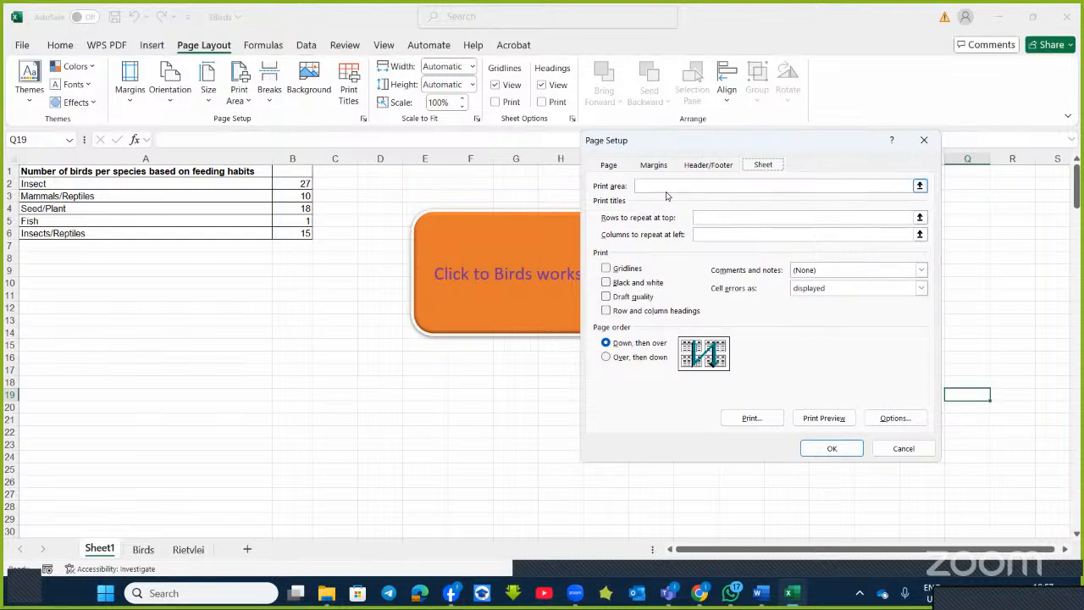
pyautogui.click(920, 186)
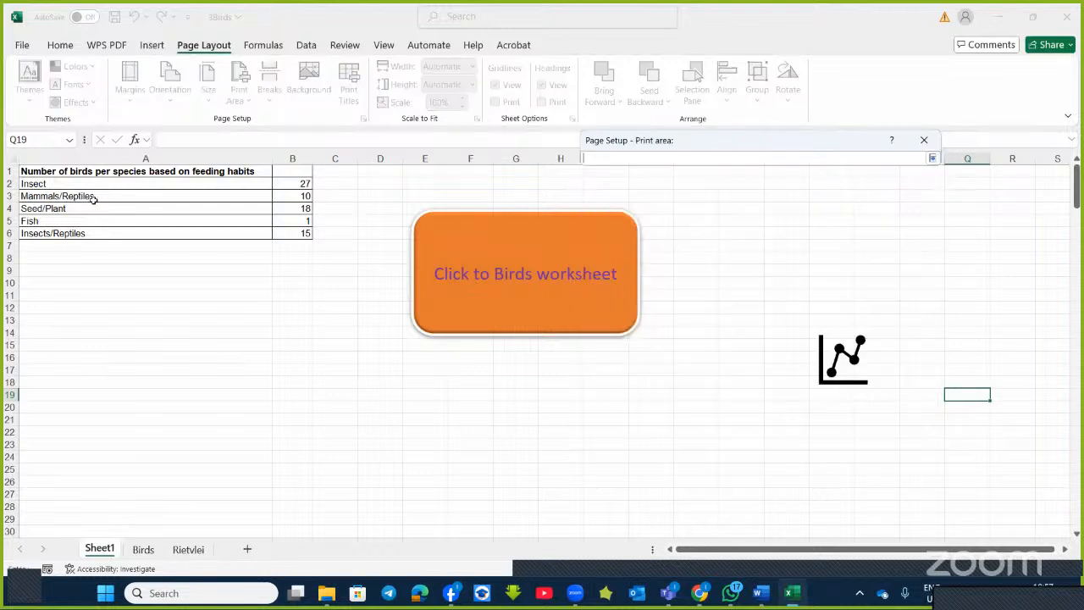
pyautogui.moveTo(35, 170); pyautogui.dragTo(285, 239)
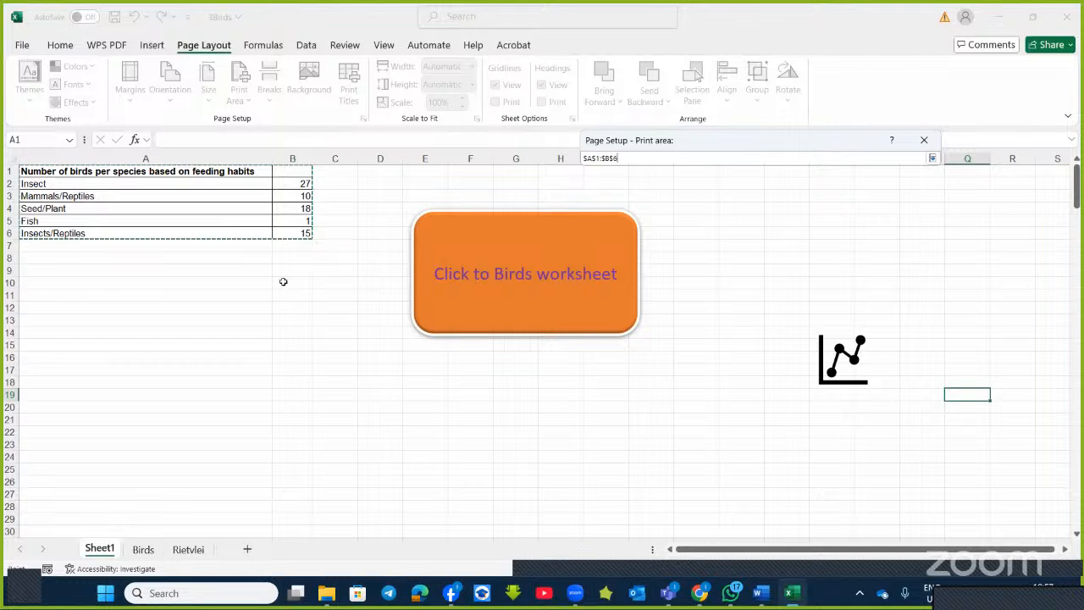
pyautogui.click(932, 158)
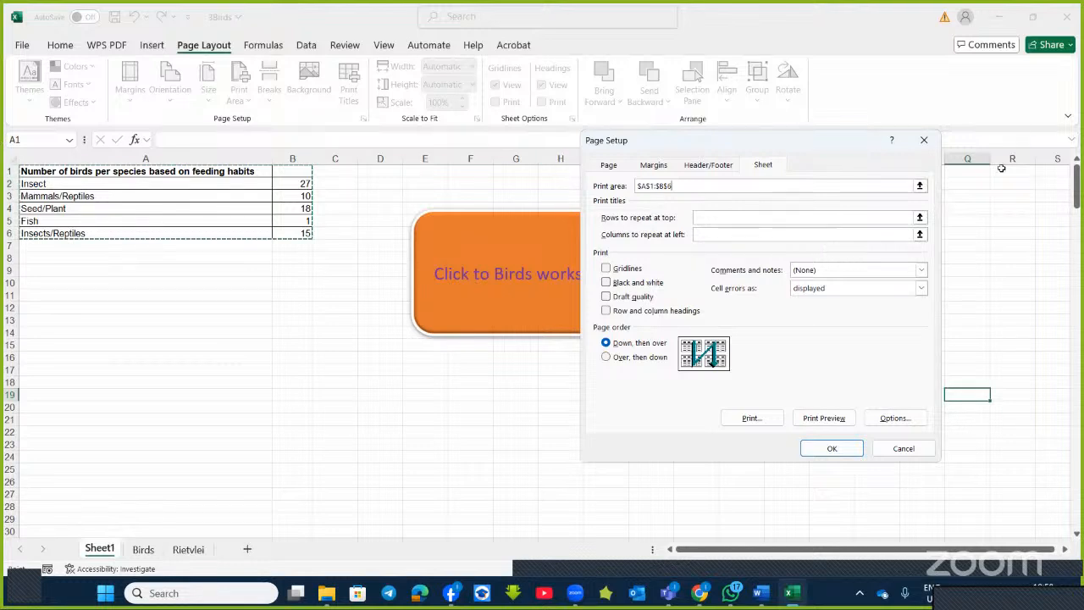
pyautogui.click(918, 217)
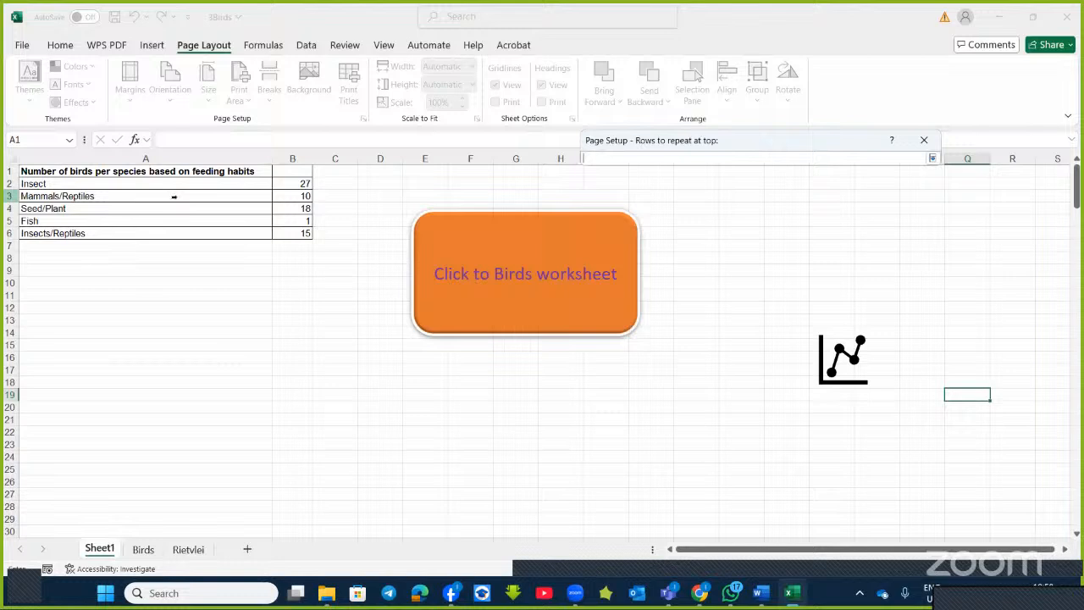
pyautogui.click(10, 171)
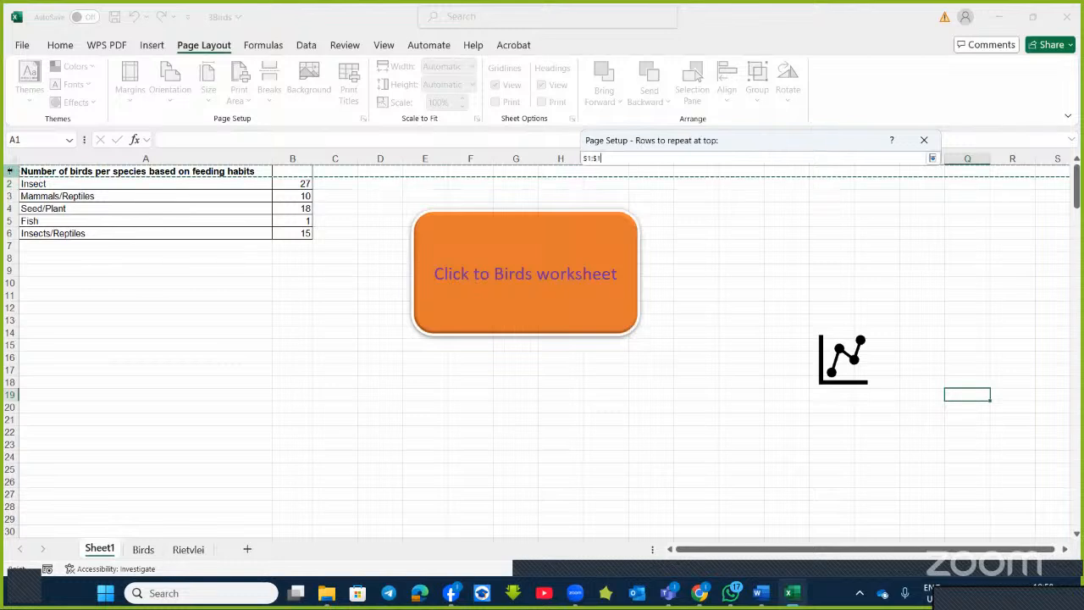
pyautogui.click(932, 159)
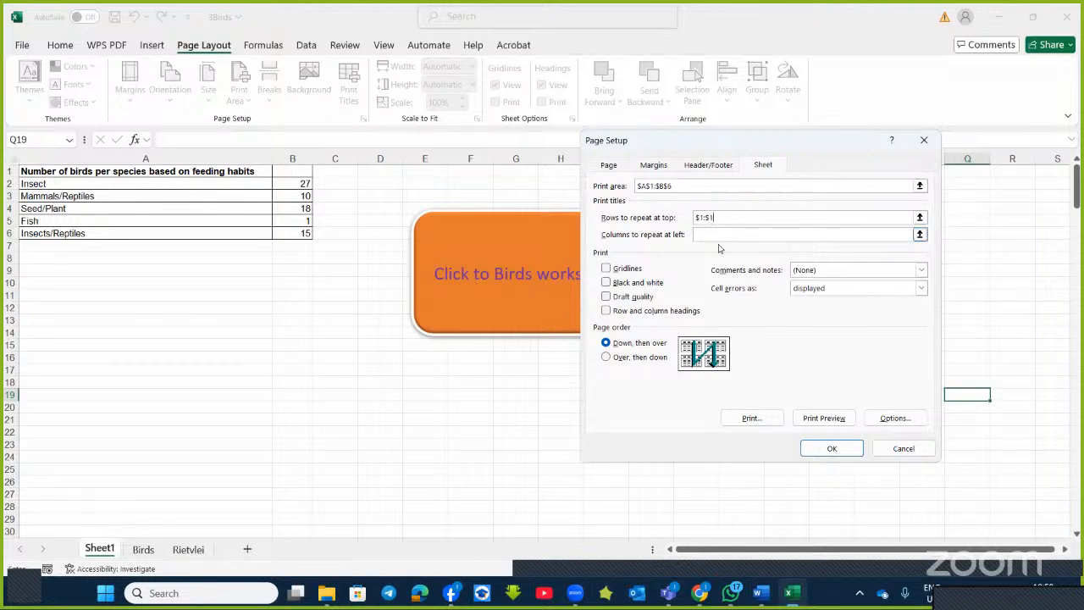
# Enable printing of gridlines, draft quality and row and column headings, and try the other page order before choosing Down, then over
pyautogui.click(606, 267)
pyautogui.click(607, 297)
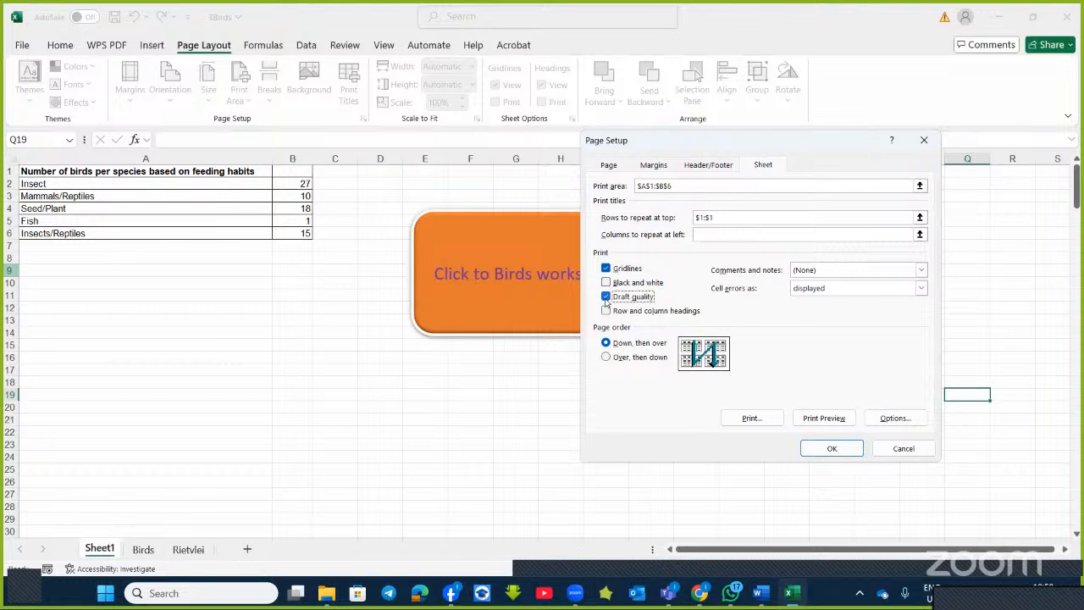
pyautogui.click(607, 311)
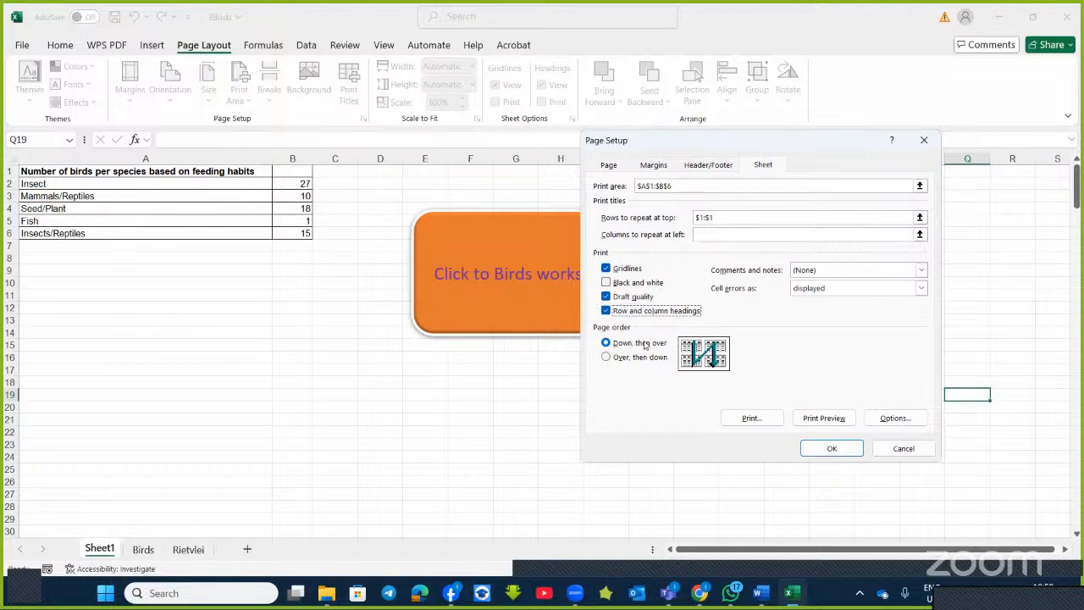
pyautogui.click(612, 356)
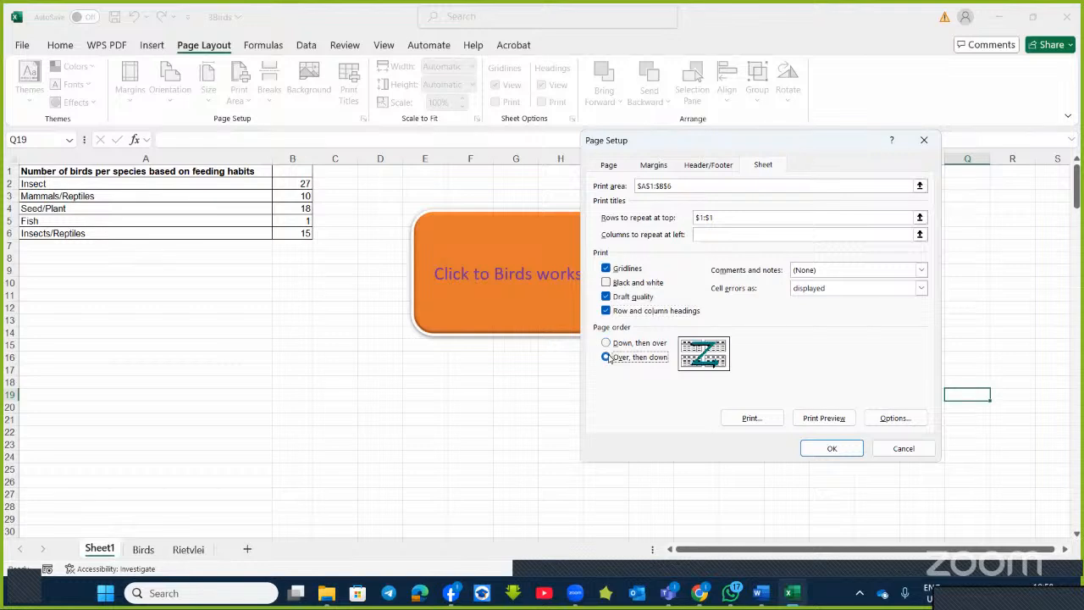
pyautogui.click(609, 342)
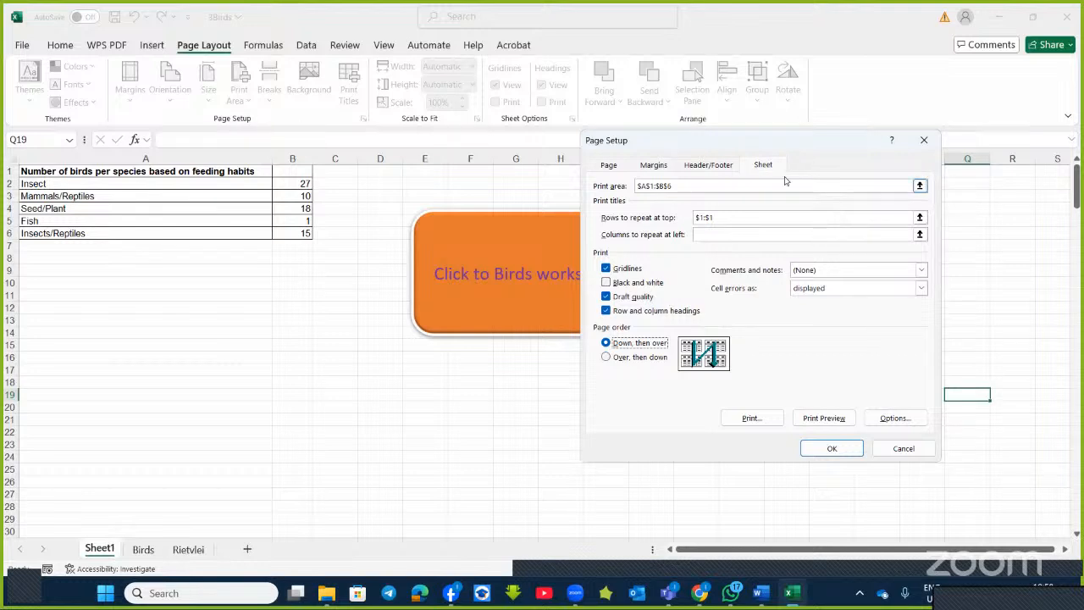
# Review the header/footer and margin settings and apply the page setup to Sheet1
pyautogui.click(713, 169)
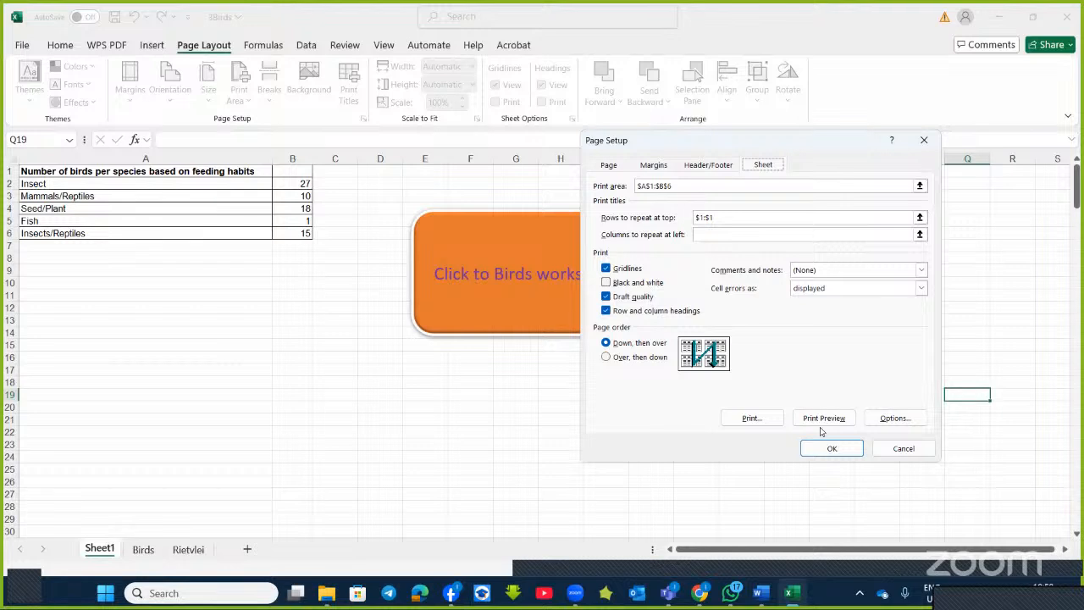
pyautogui.press('Left')
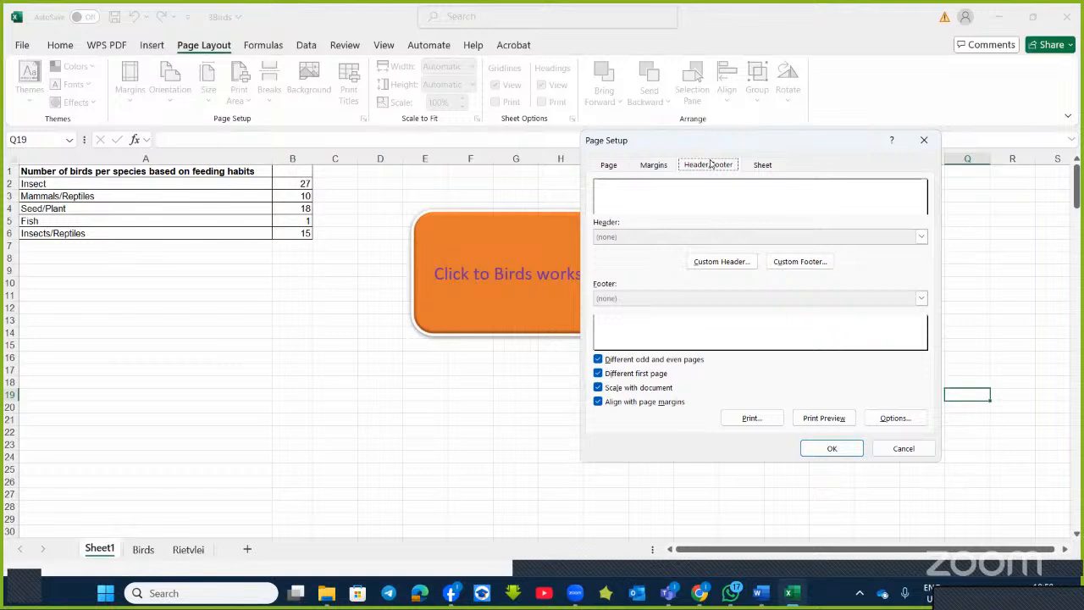
pyautogui.click(654, 165)
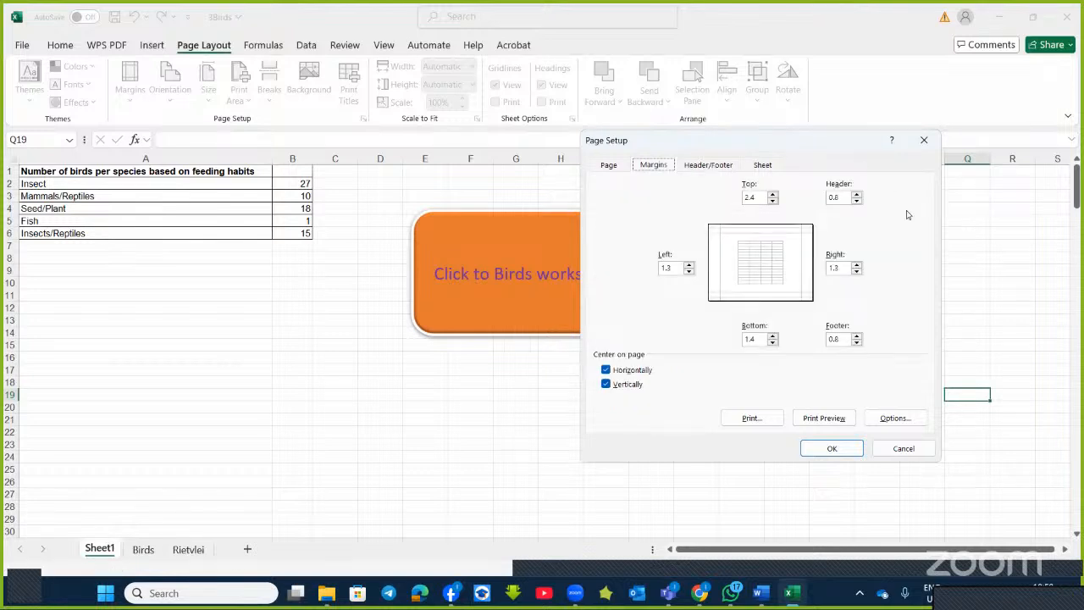
pyautogui.click(821, 451)
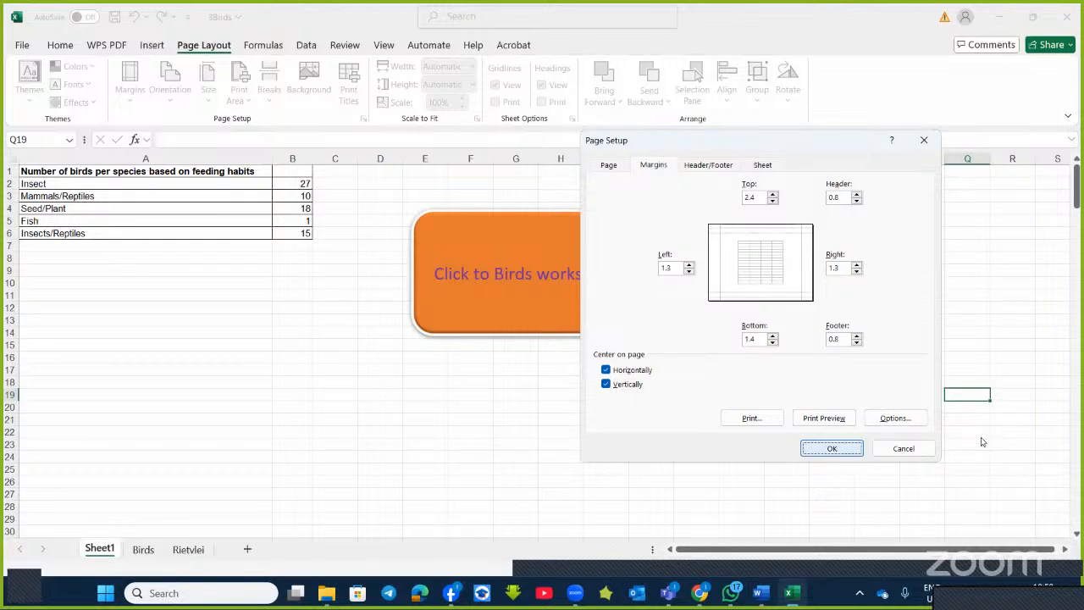
pyautogui.press('Return')
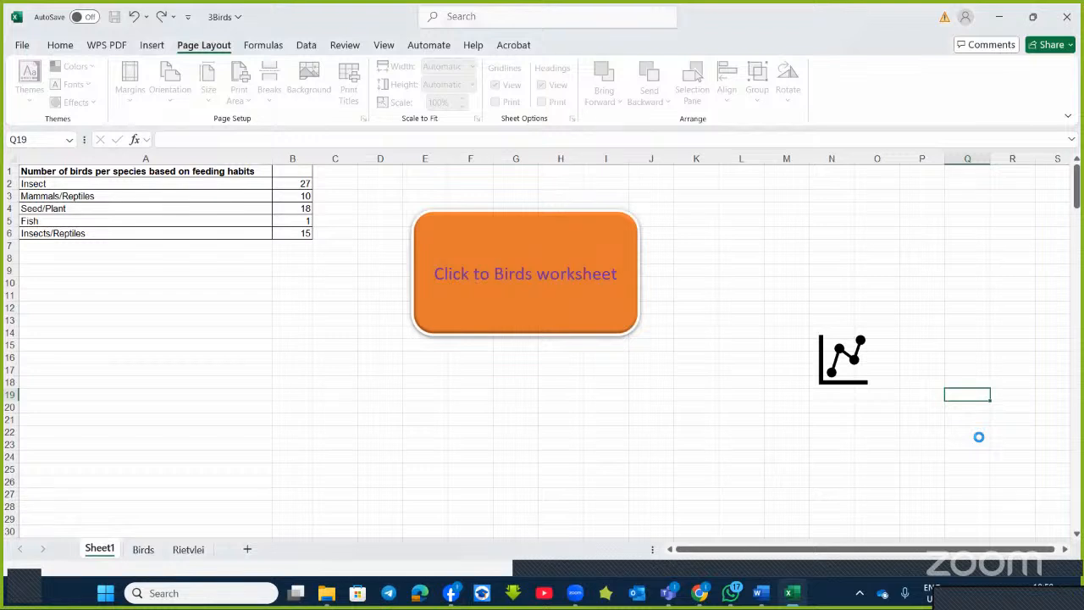